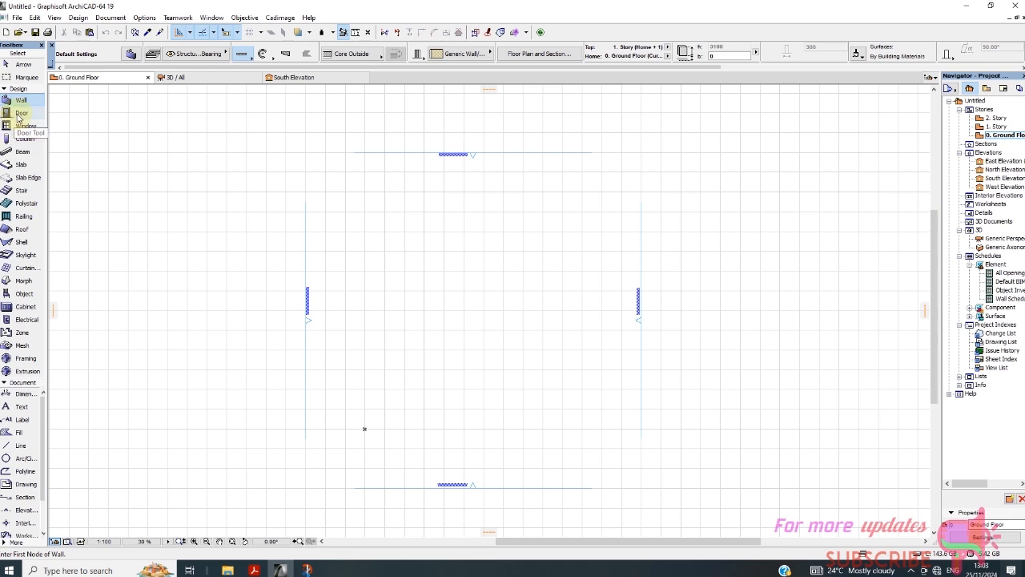
# Step: Examine the hinged door options in the default settings of the Door tool
pyautogui.click(21, 114)
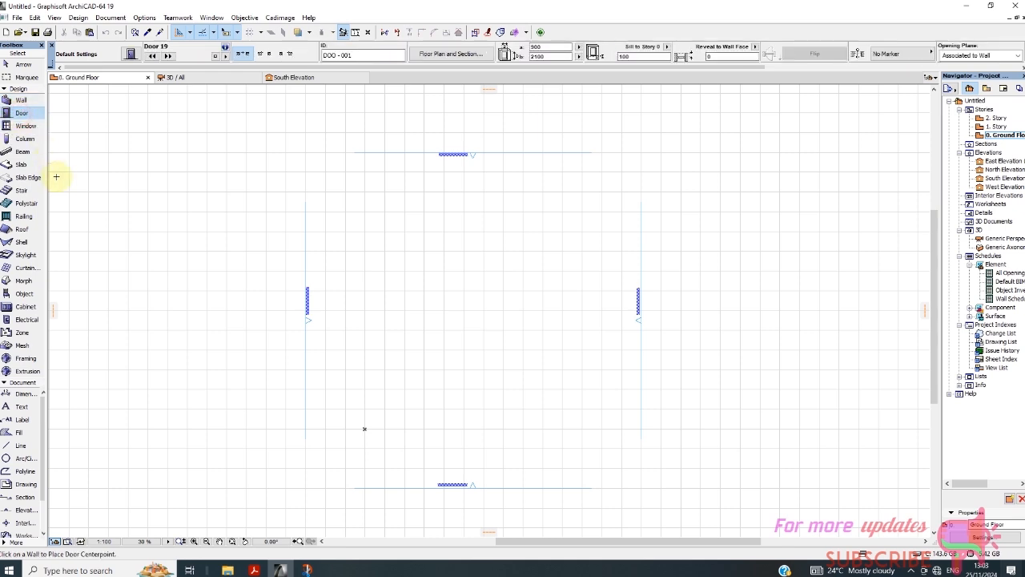
pyautogui.click(130, 55)
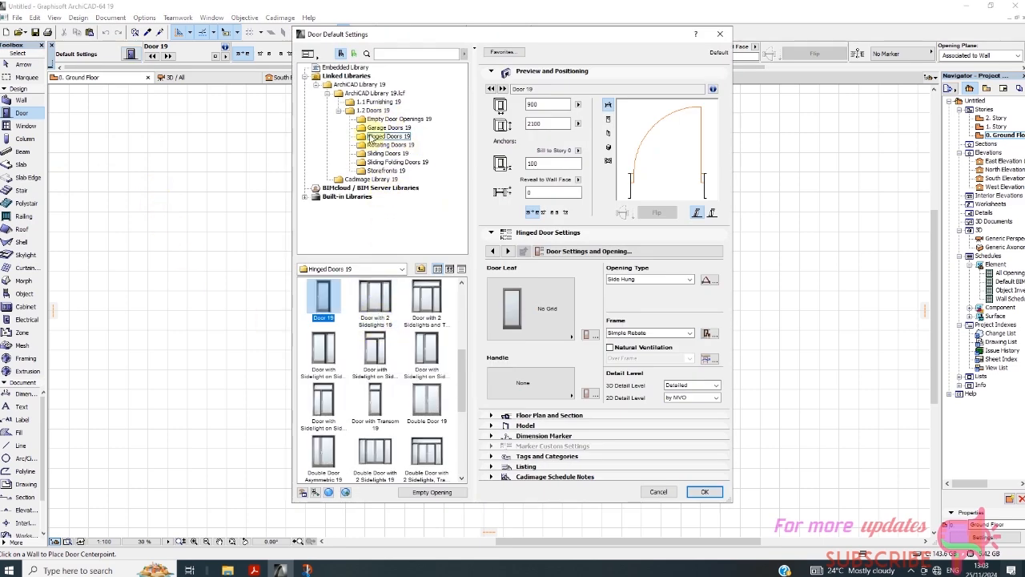
pyautogui.click(704, 491)
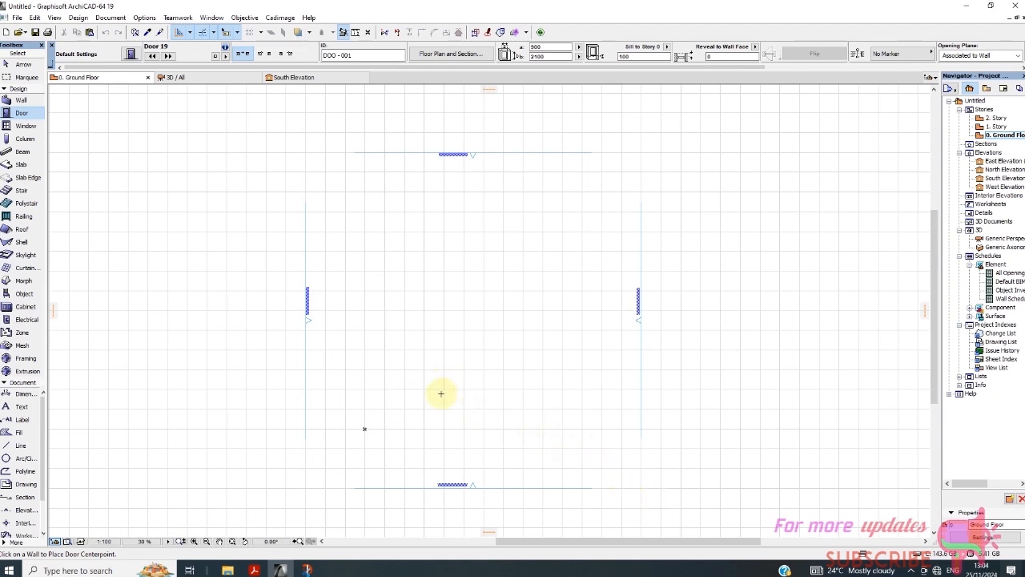
# Step: Draw a vertical line about 5236 mm long on the ground floor plan, just inside the West Elevation marker
pyautogui.scroll(1, 392, 392)
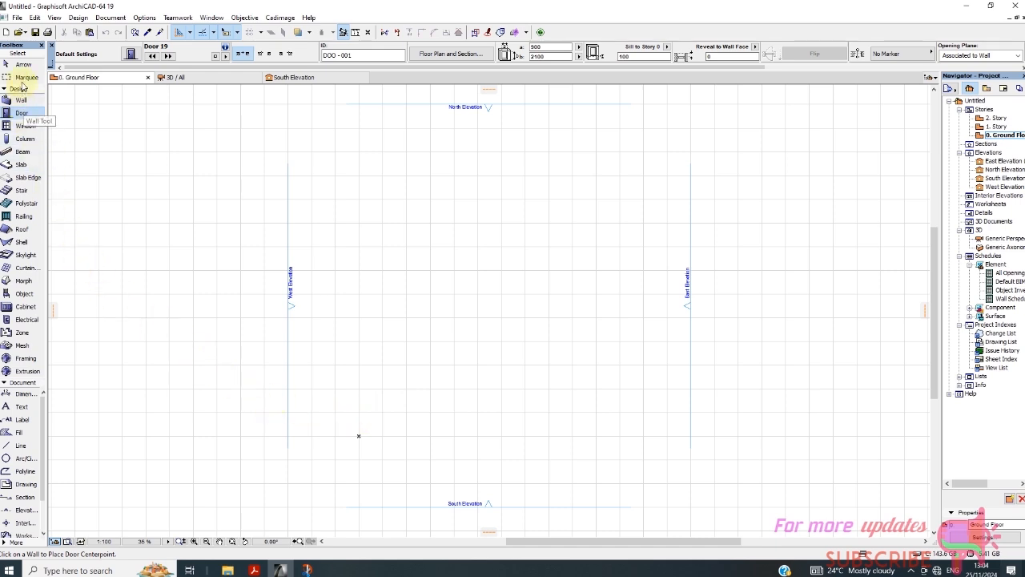
pyautogui.click(20, 445)
pyautogui.scroll(4, 343, 321)
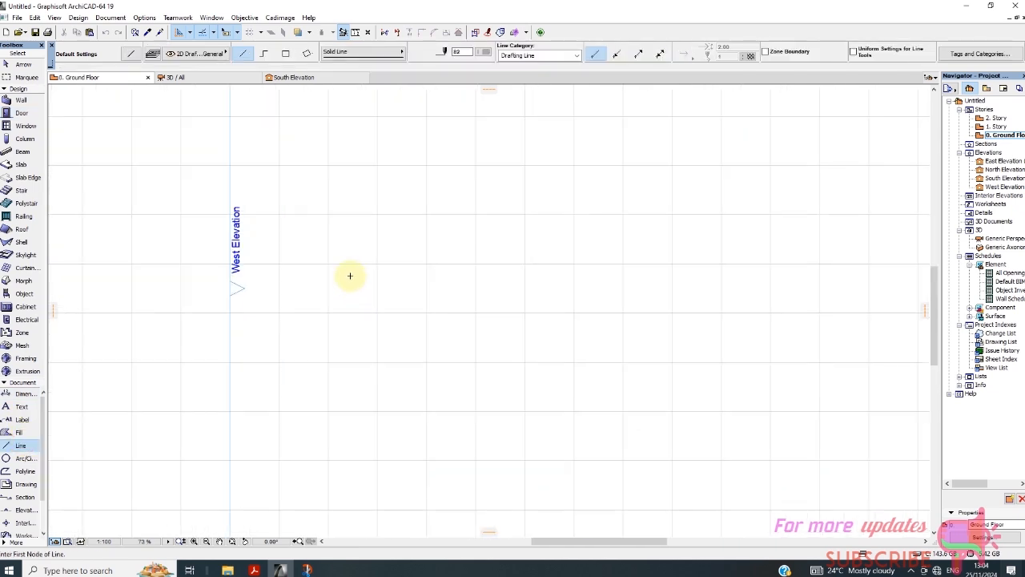
pyautogui.scroll(4, 344, 284)
pyautogui.click(287, 170)
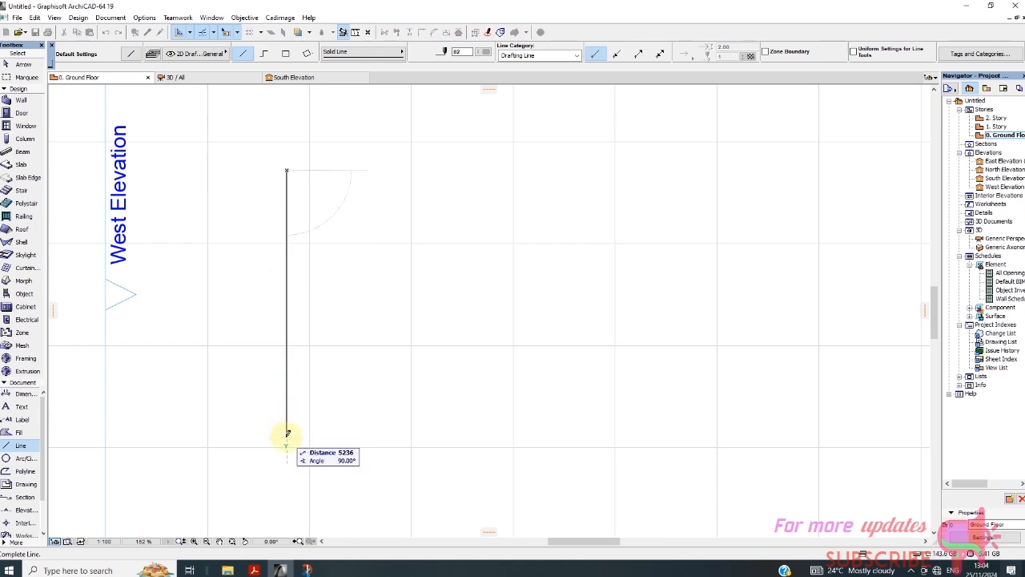
pyautogui.click(286, 433)
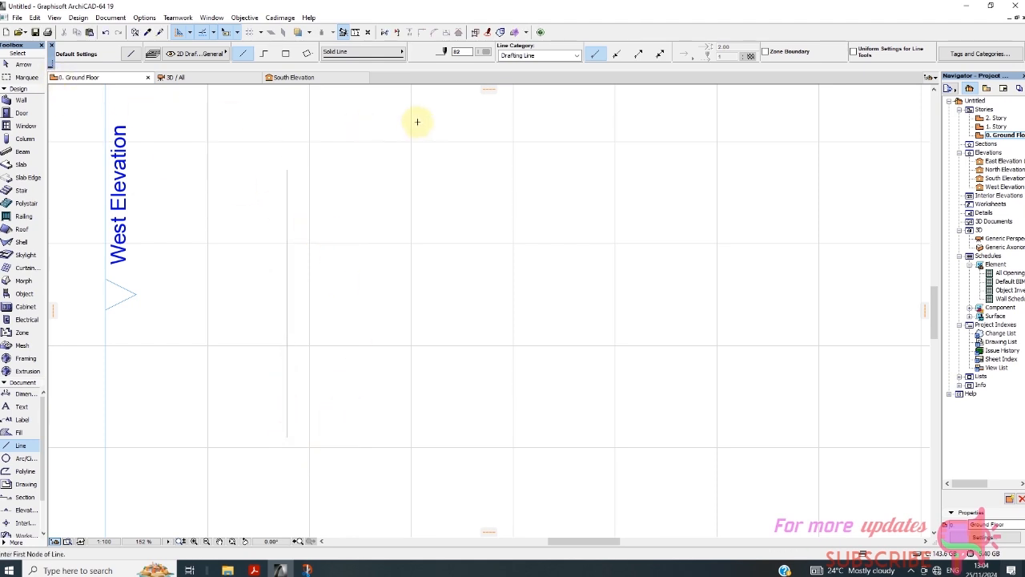
# Step: Change the vertical line's pen to black pen 1
pyautogui.click(22, 64)
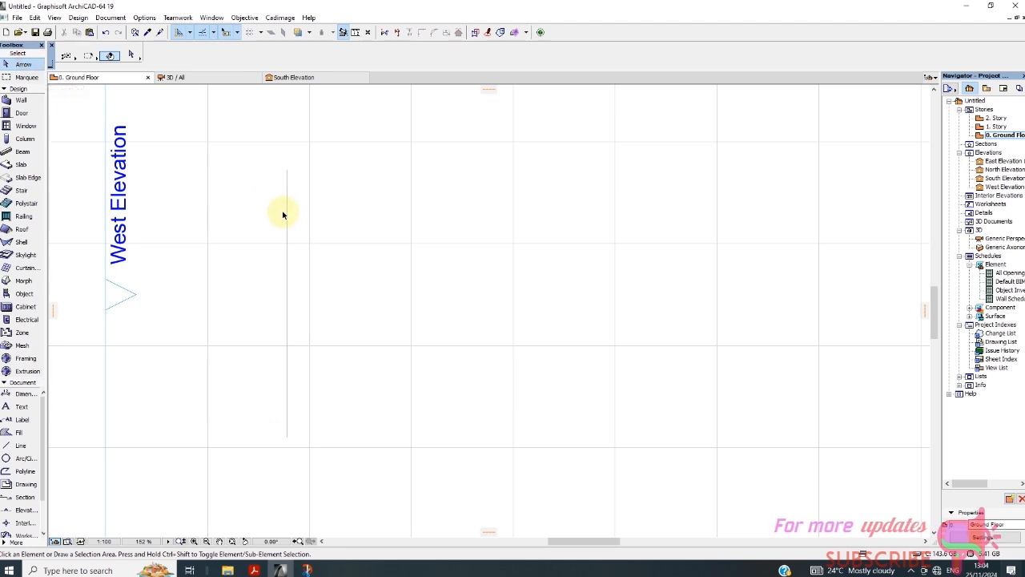
pyautogui.click(286, 224)
pyautogui.click(487, 51)
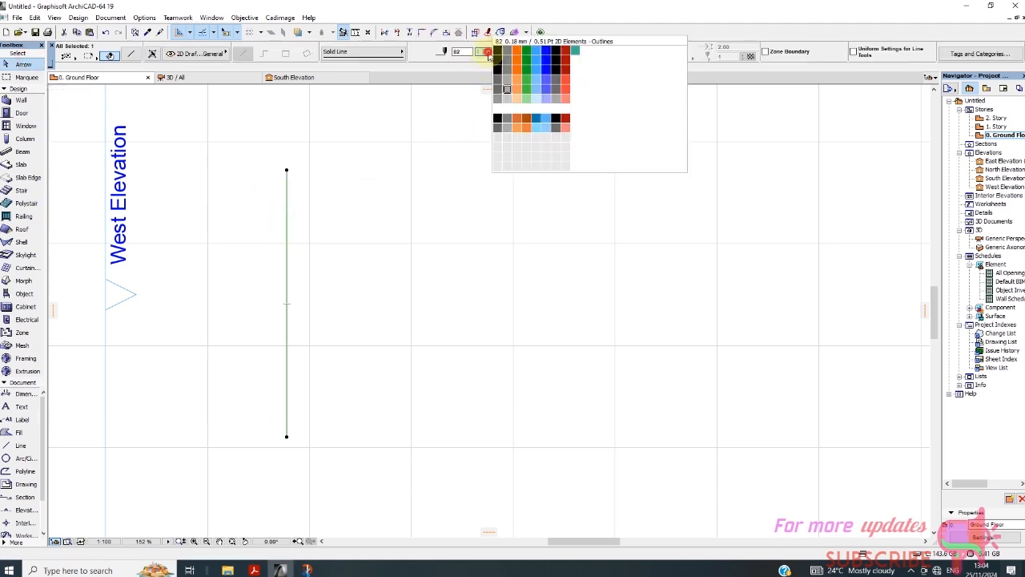
pyautogui.click(497, 53)
pyautogui.click(475, 203)
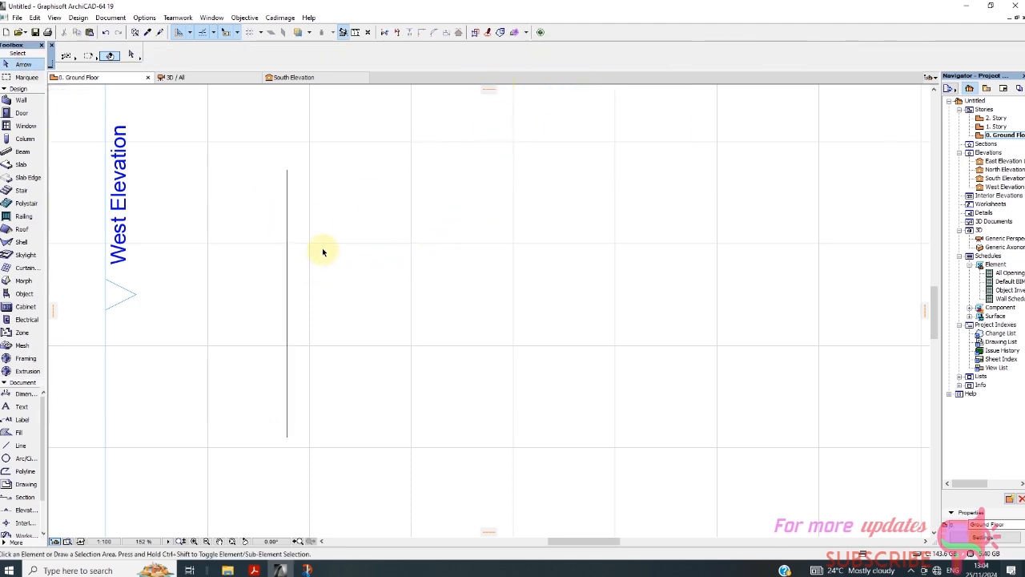
# Step: Open the Multiply settings for the vertical line and choose the Spread method with the Drag action
pyautogui.click(286, 239)
pyautogui.scroll(-3, 341, 257)
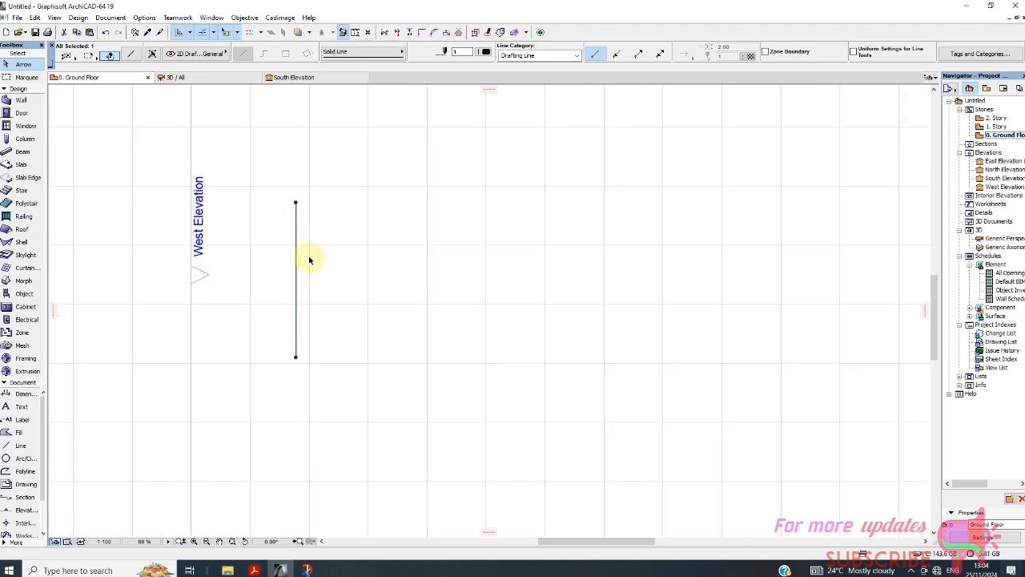
pyautogui.rightClick(227, 327)
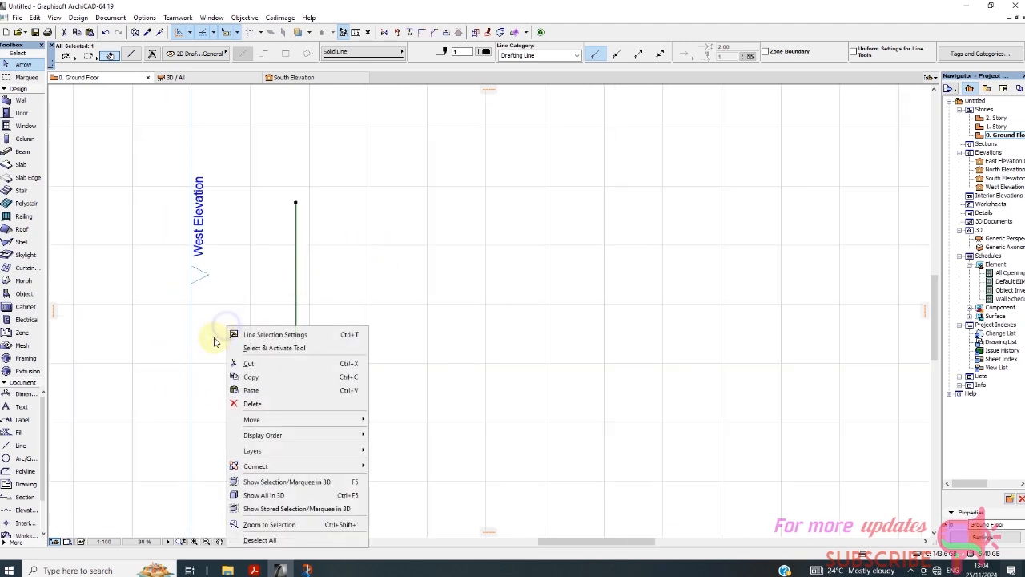
pyautogui.moveTo(269, 427)
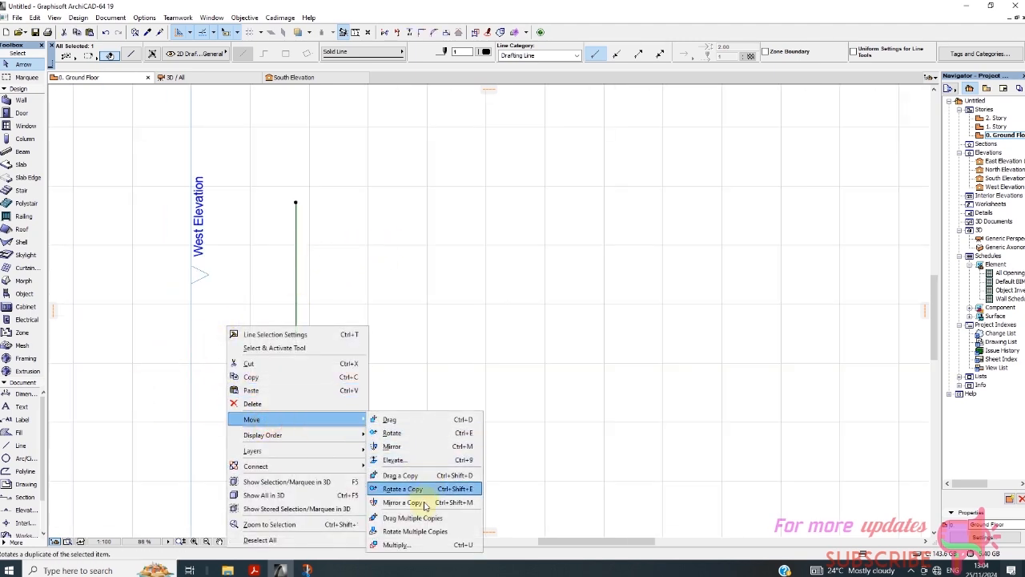
pyautogui.click(420, 544)
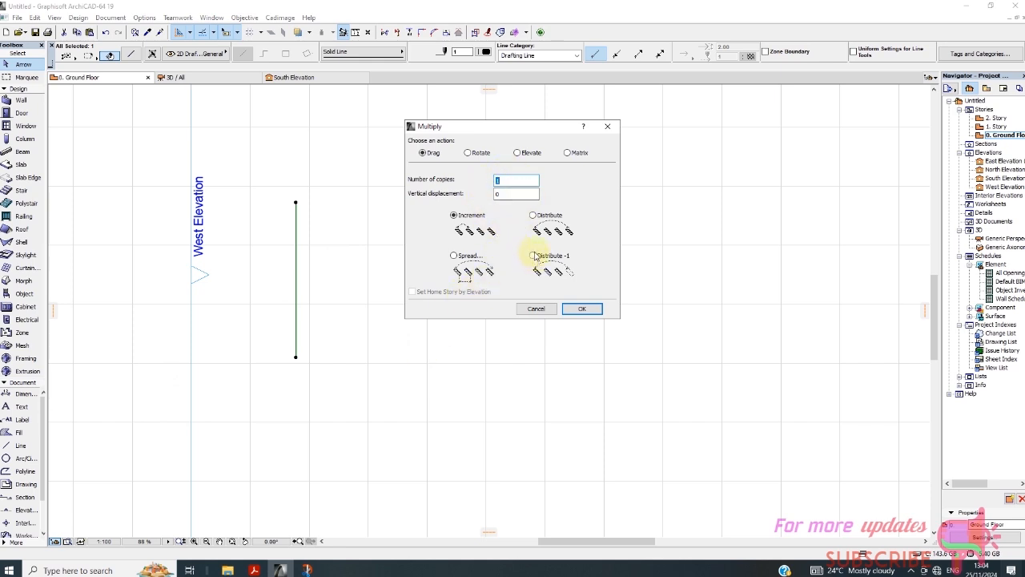
pyautogui.click(453, 256)
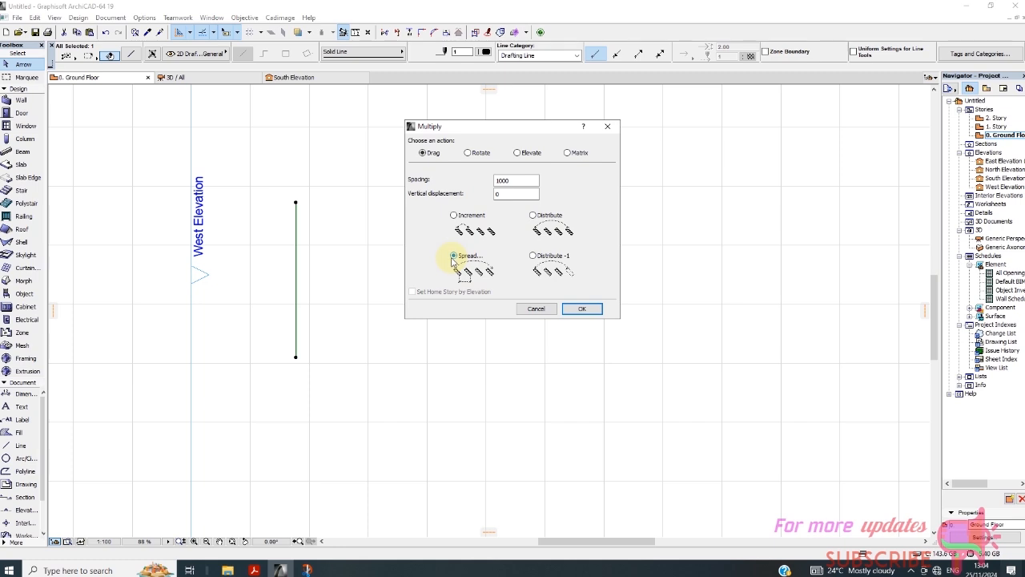
pyautogui.click(531, 226)
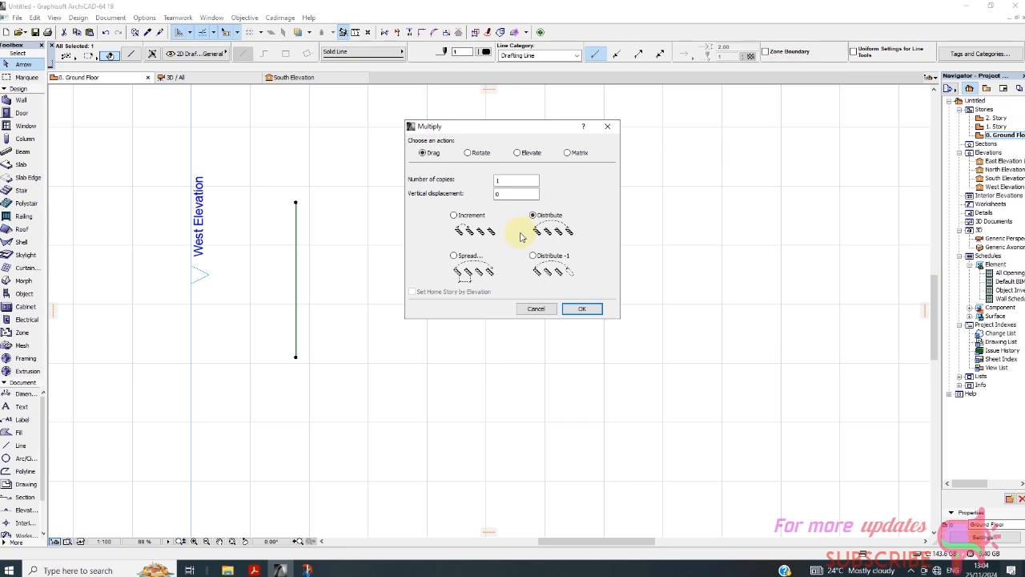
pyautogui.click(454, 215)
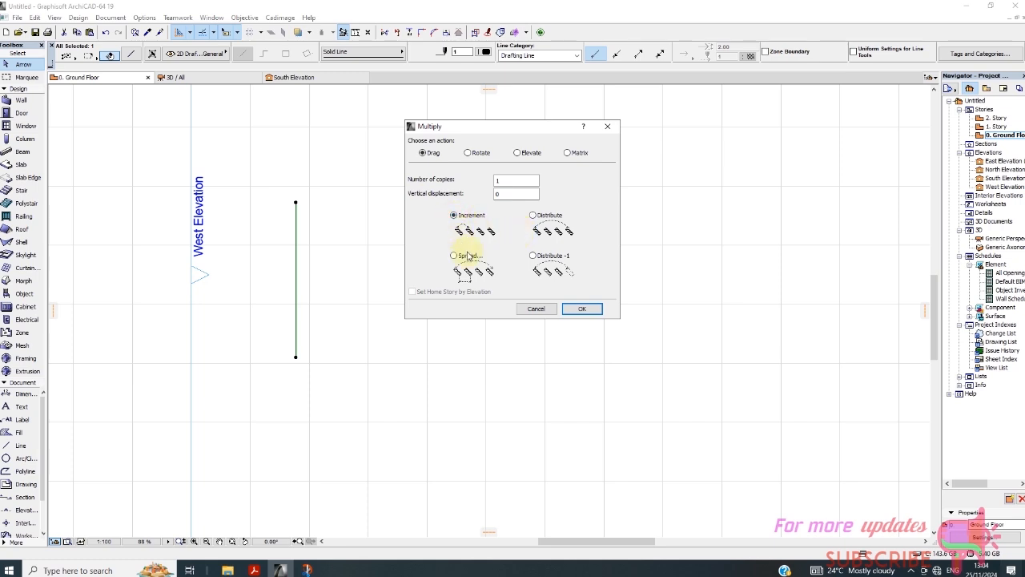
pyautogui.click(529, 256)
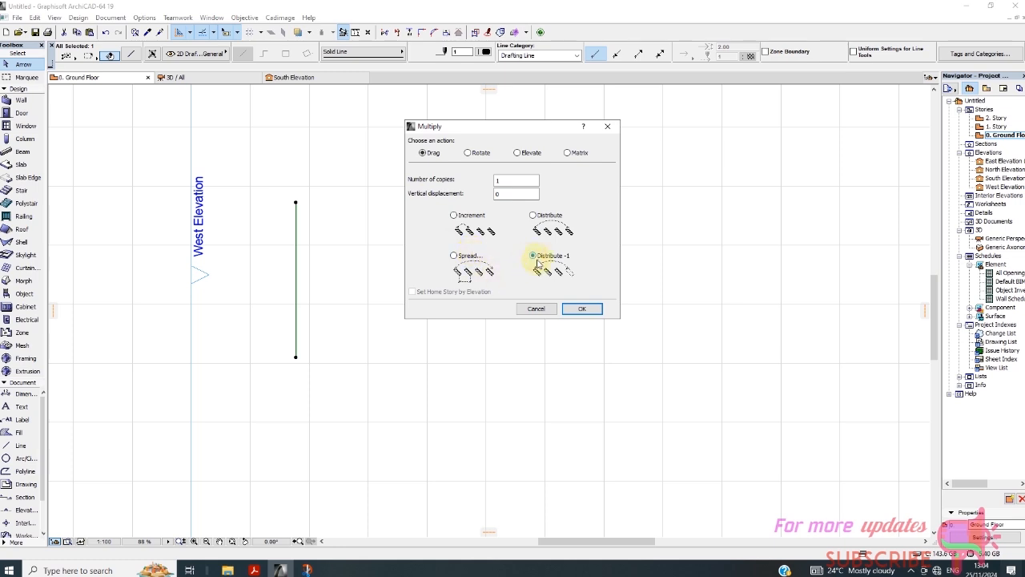
pyautogui.click(454, 256)
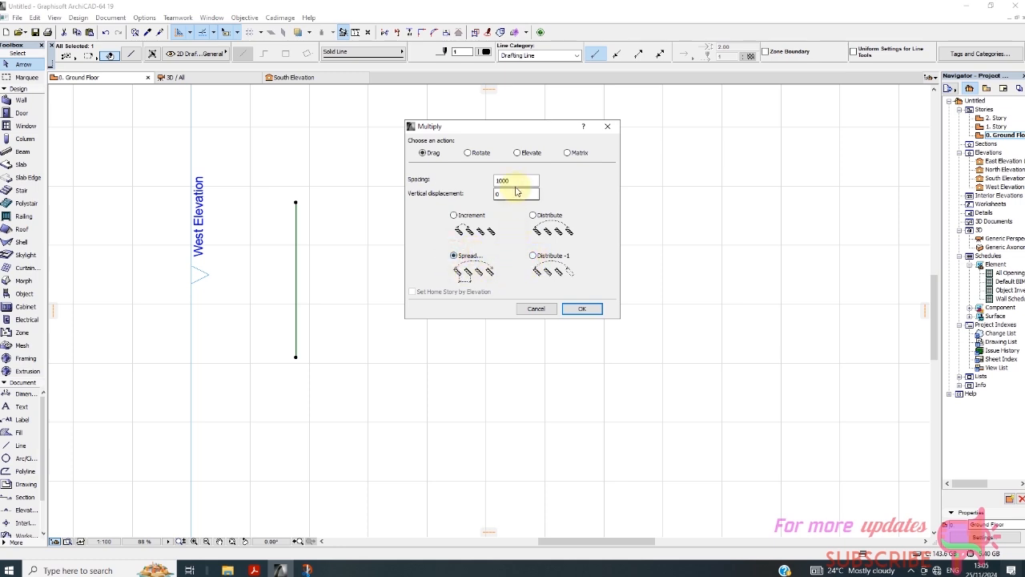
# Step: Set a new copy spacing and spread copies of the vertical line horizontally from its lower endpoint over about 2300 mm toward the plan's interior
pyautogui.doubleClick(515, 180)
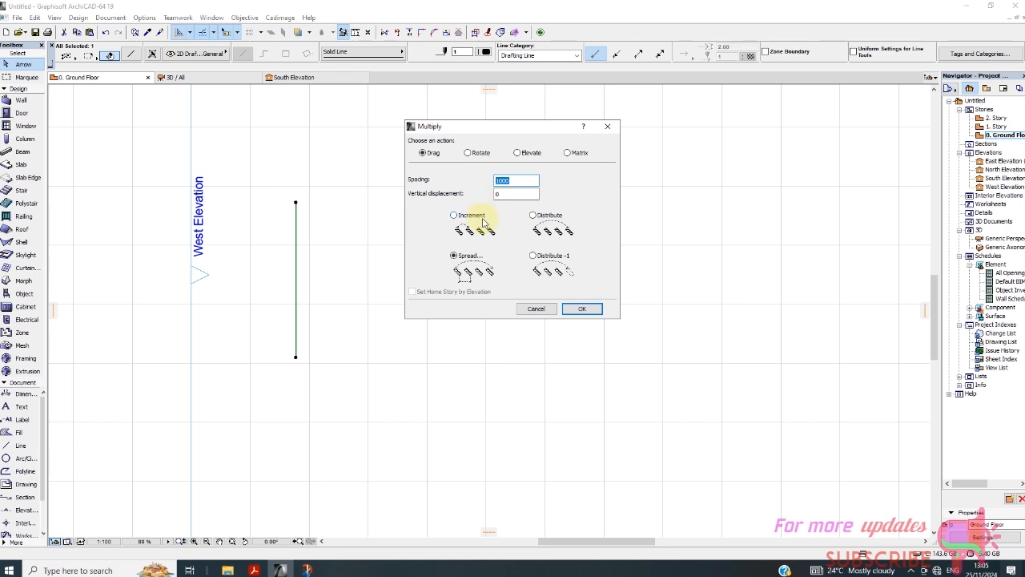
pyautogui.write('0')
pyautogui.click(581, 308)
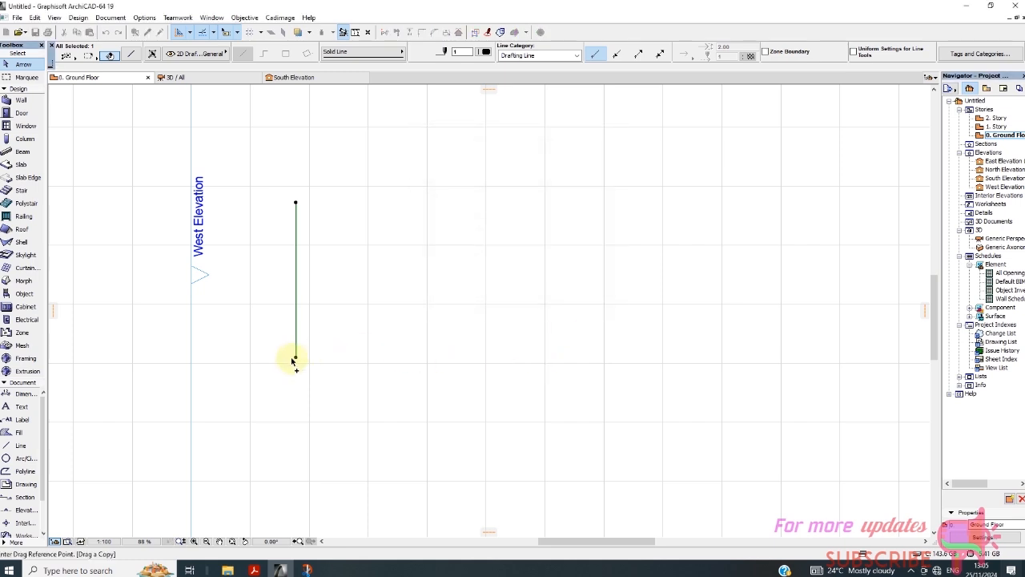
pyautogui.click(296, 359)
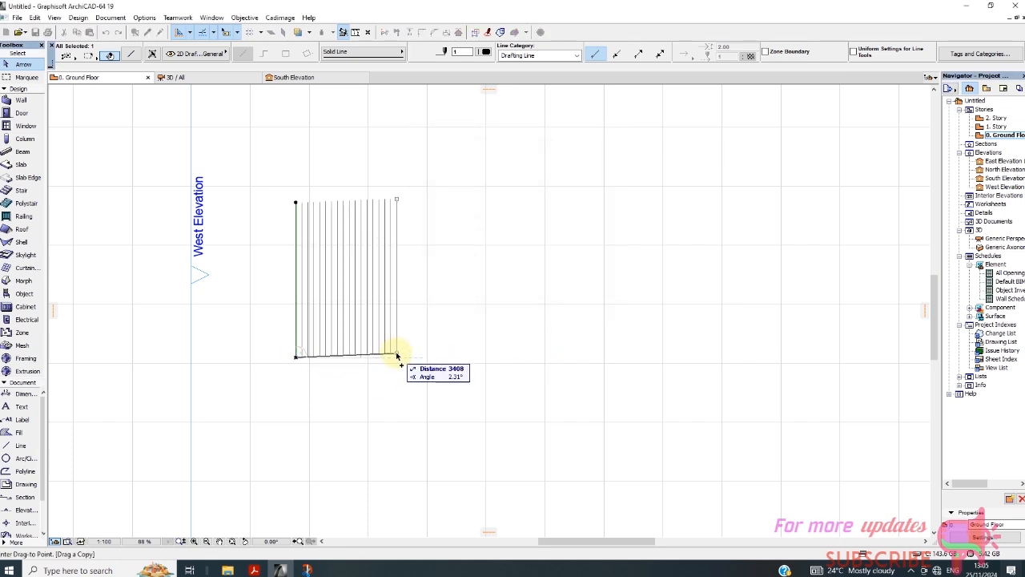
pyautogui.scroll(2, 386, 358)
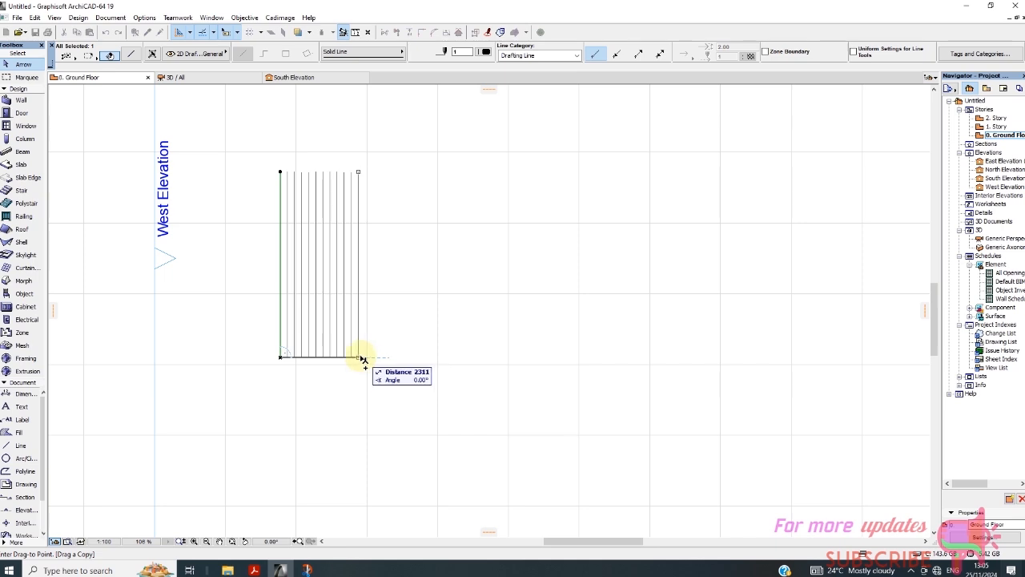
pyautogui.click(366, 356)
pyautogui.scroll(2, 357, 272)
pyautogui.scroll(3, 334, 232)
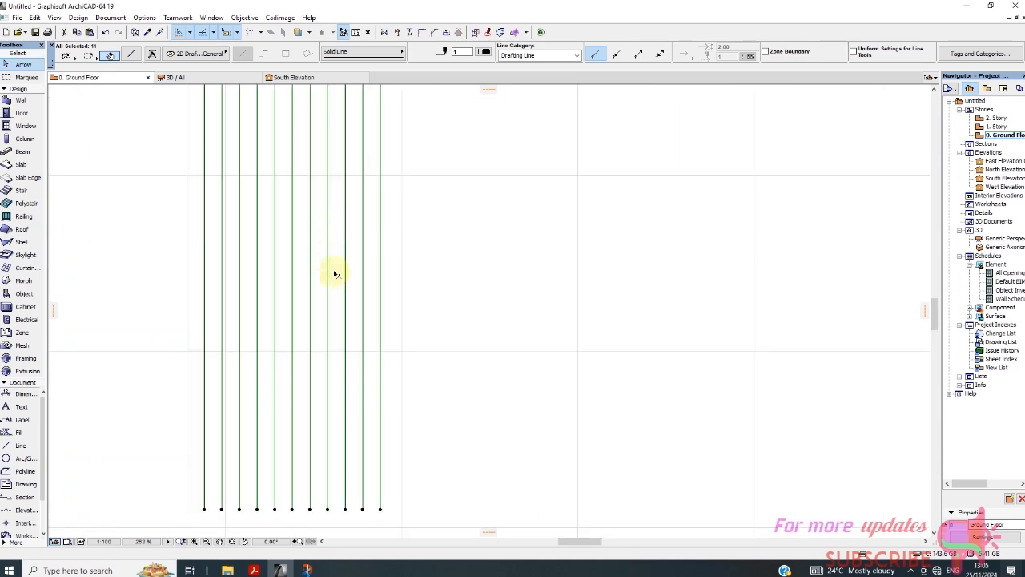
pyautogui.click(403, 284)
# Step: Draw a horizontal line through the lower ends of the vertical lines, extending past the first and last of them
pyautogui.scroll(-4, 397, 304)
pyautogui.scroll(3, 416, 284)
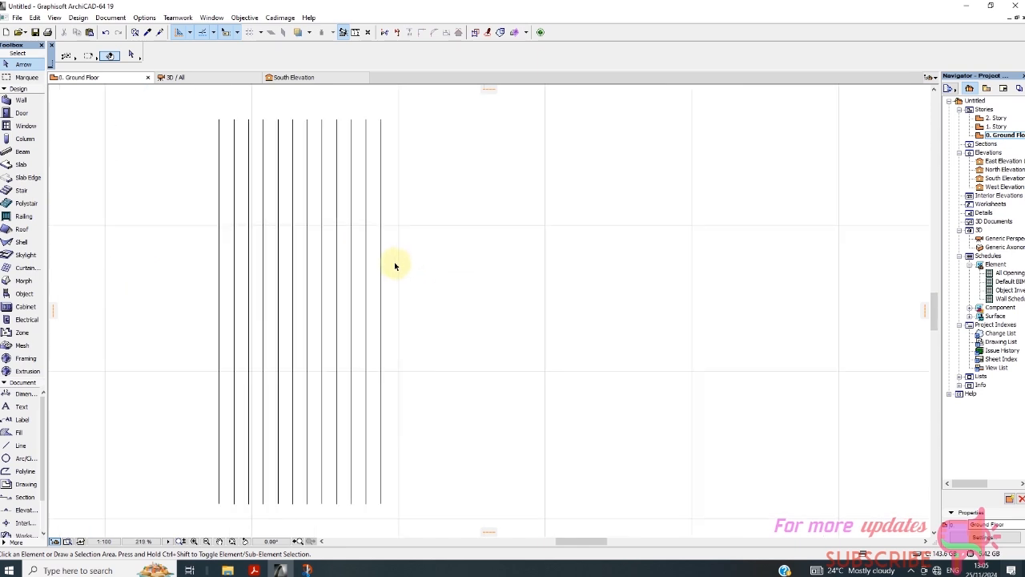
pyautogui.scroll(-3, 394, 265)
pyautogui.click(16, 445)
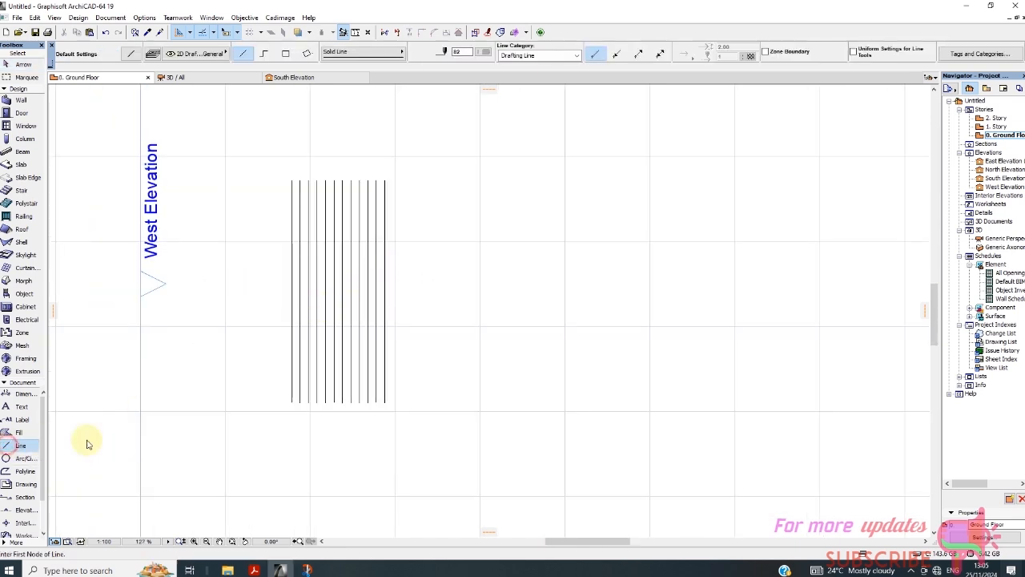
pyautogui.scroll(3, 360, 324)
pyautogui.click(221, 457)
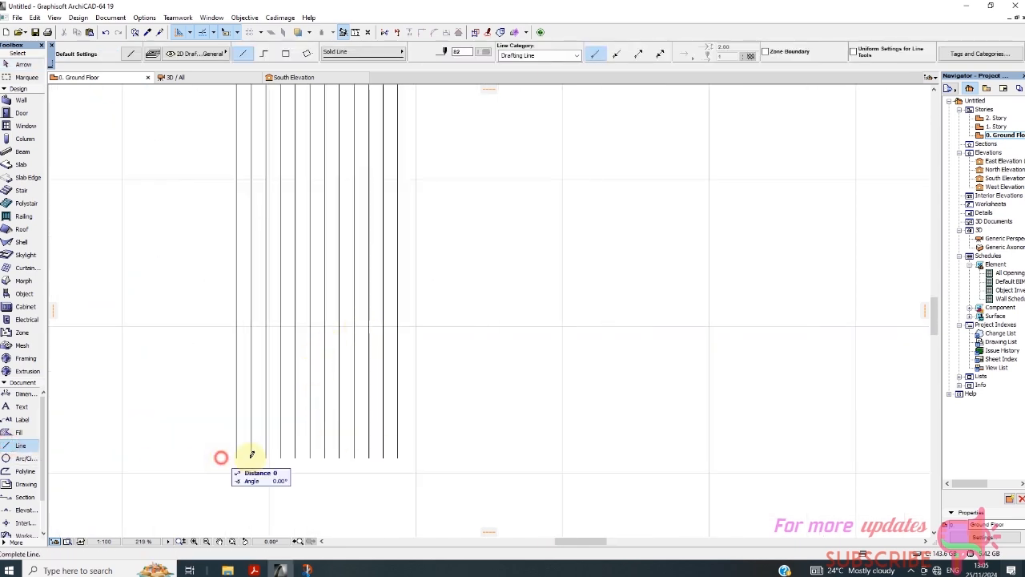
pyautogui.click(475, 456)
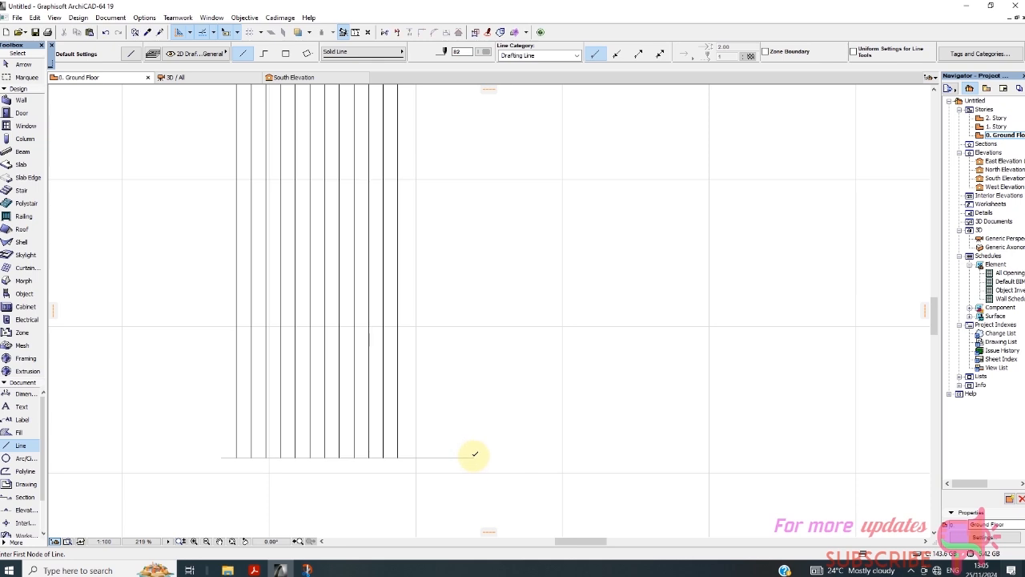
# Step: Transfer the last vertical line's properties to the horizontal line so it uses pen 1
pyautogui.scroll(-2, 434, 446)
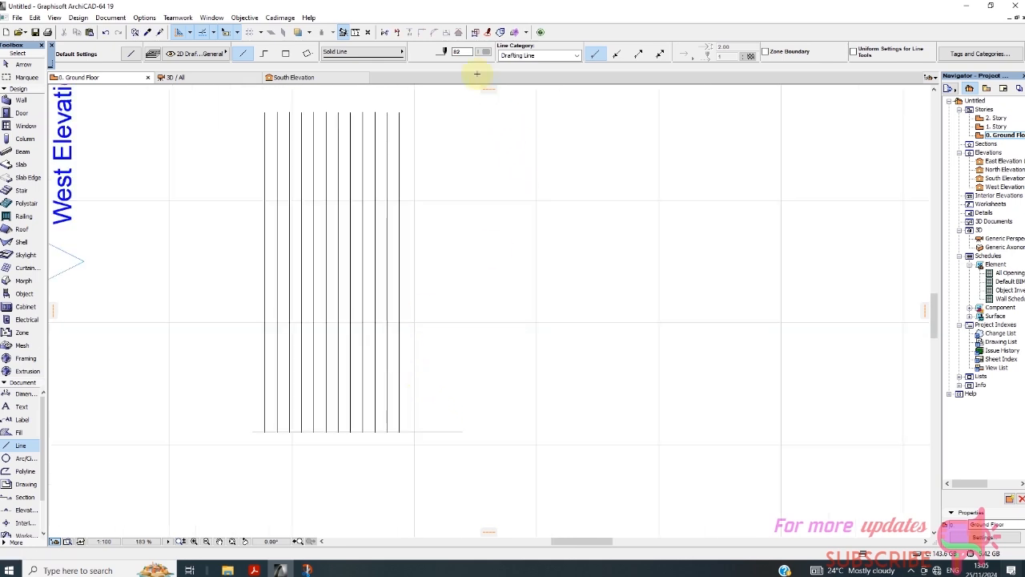
pyautogui.click(401, 412)
pyautogui.click(159, 32)
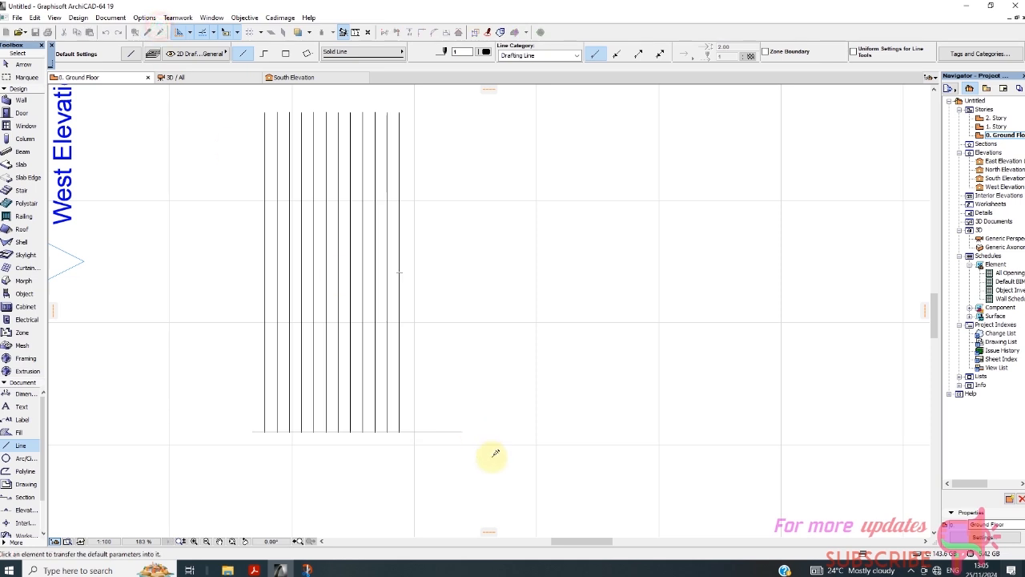
pyautogui.click(433, 431)
# Step: Drag a copy of the lower horizontal line straight up from its endpoint so it crosses the vertical lines partway up
pyautogui.scroll(2, 425, 433)
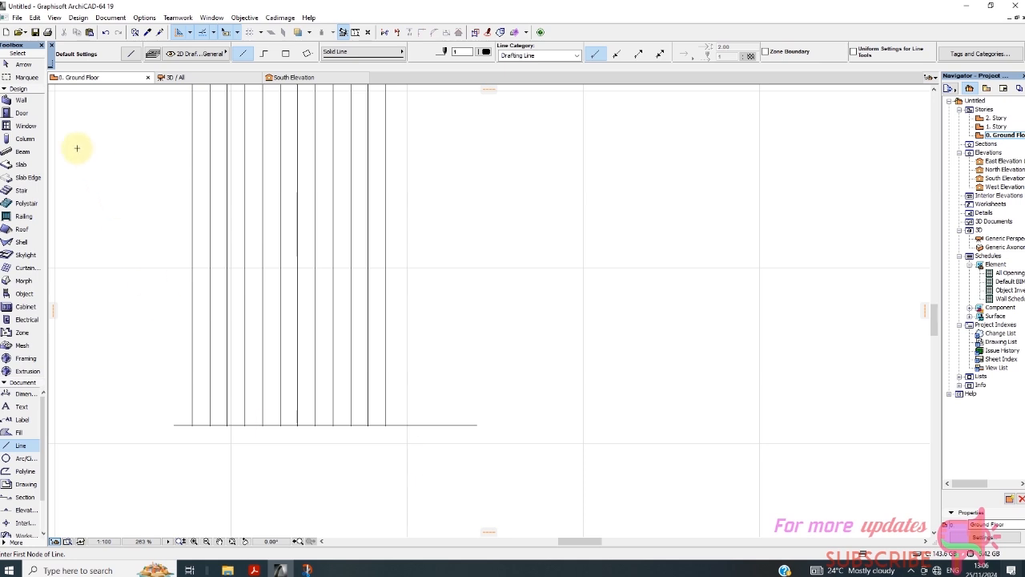
pyautogui.click(18, 65)
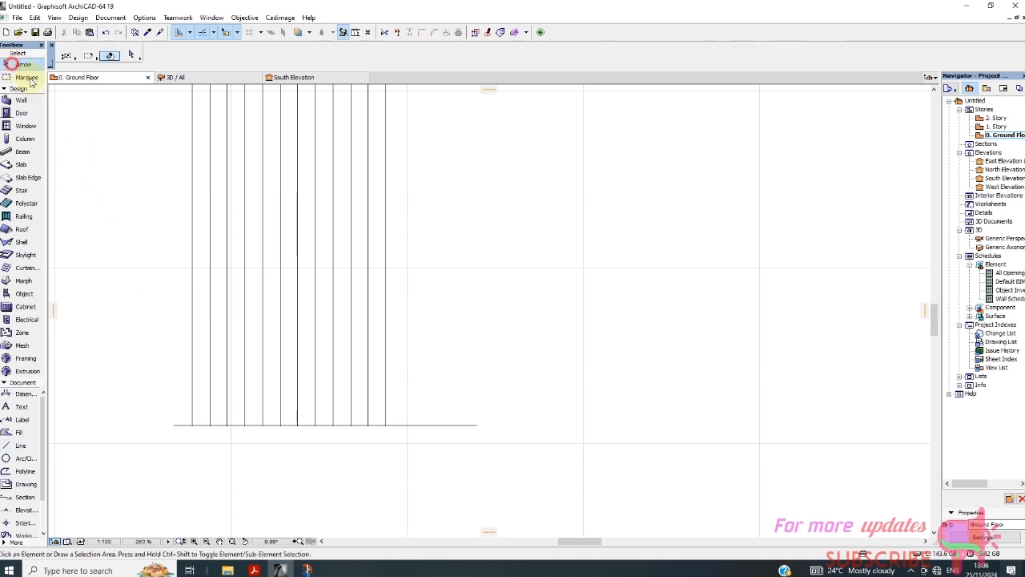
pyautogui.click(415, 424)
pyautogui.rightClick(432, 383)
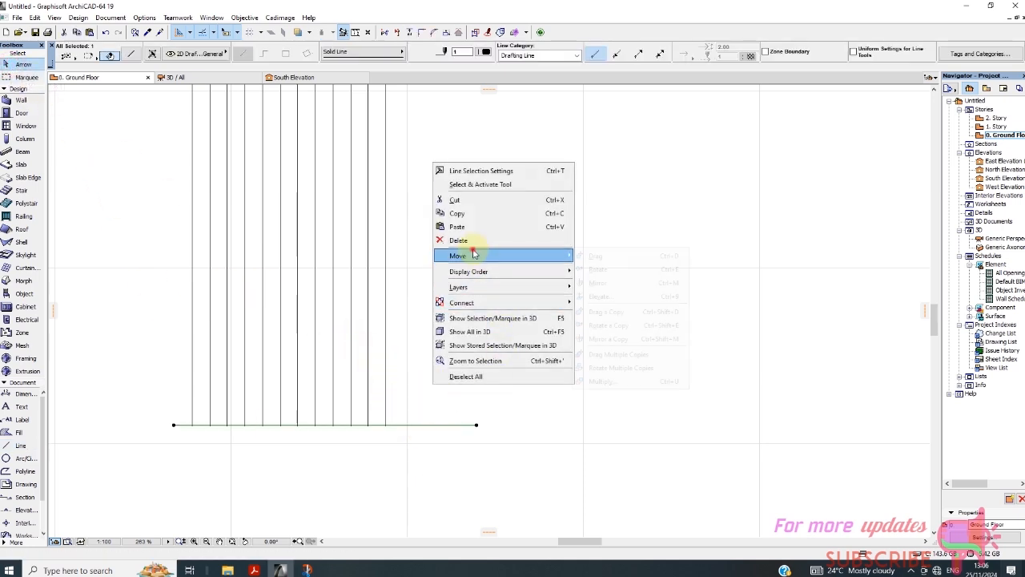
pyautogui.moveTo(472, 256)
pyautogui.click(606, 312)
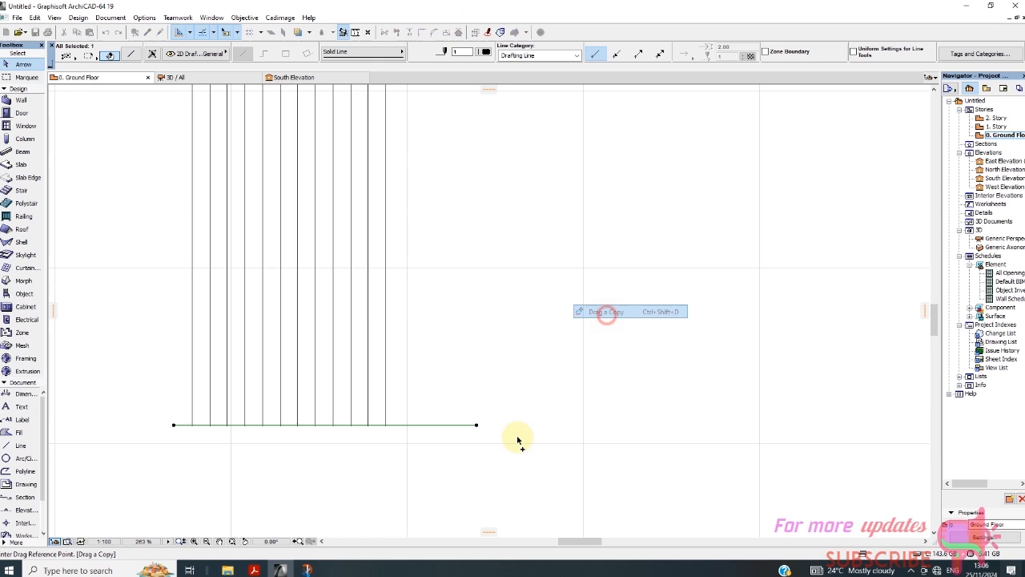
pyautogui.click(476, 425)
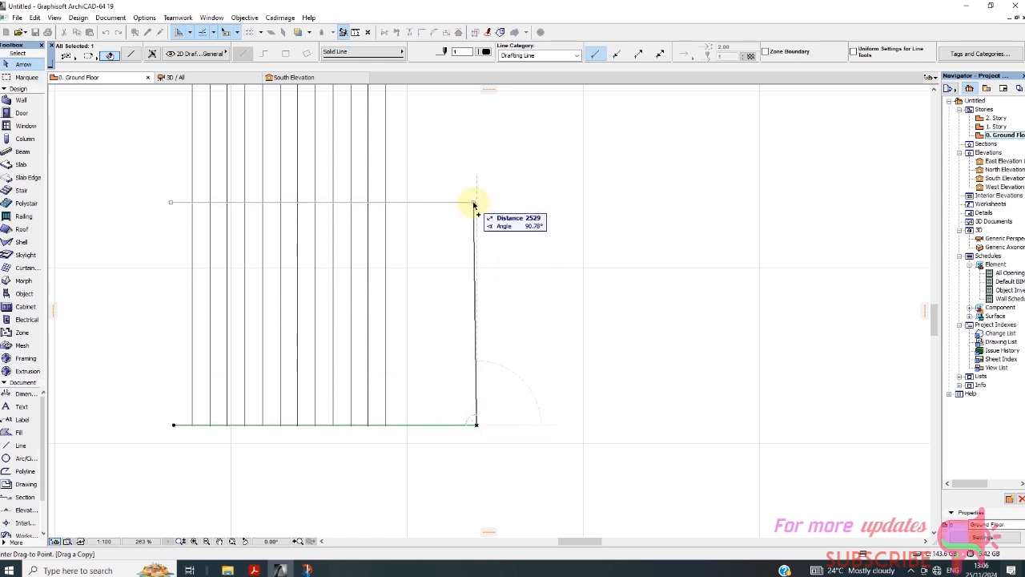
pyautogui.click(477, 157)
pyautogui.scroll(-3, 480, 292)
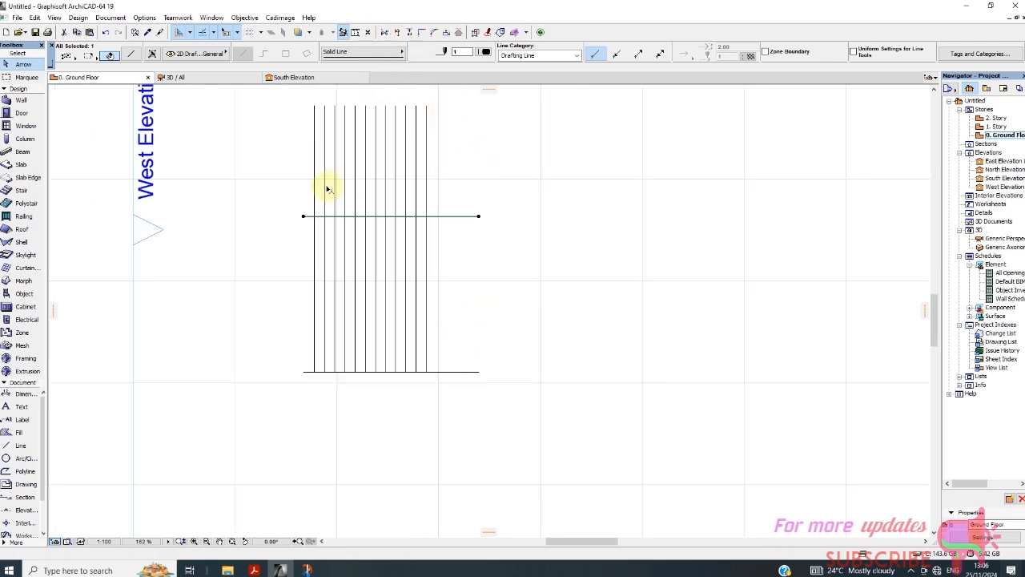
# Step: Trim every vertical line's portion above the copied horizontal line, using that line as the cutting edge, and clear the selection
pyautogui.click(314, 165)
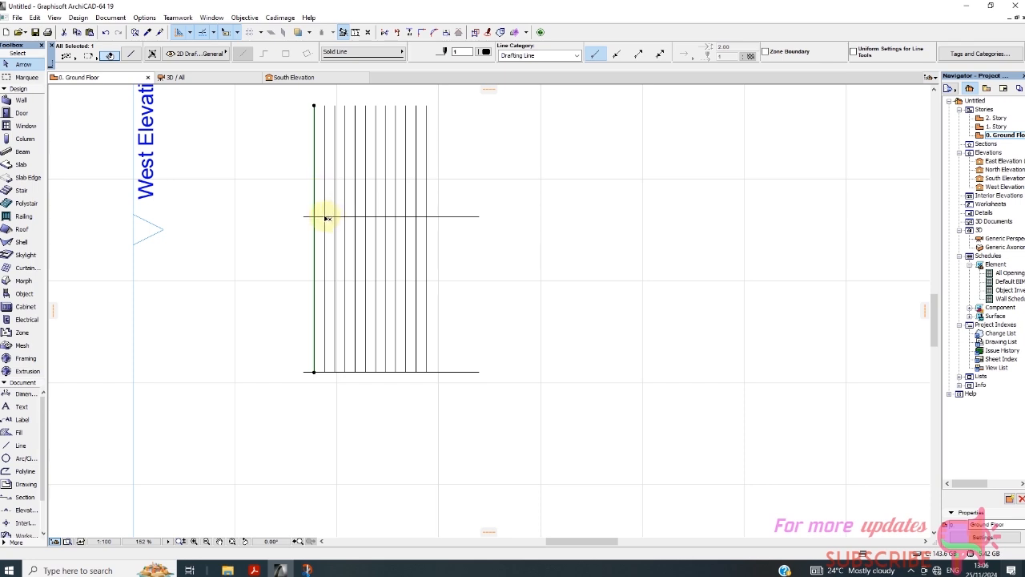
pyautogui.click(319, 217)
pyautogui.click(395, 32)
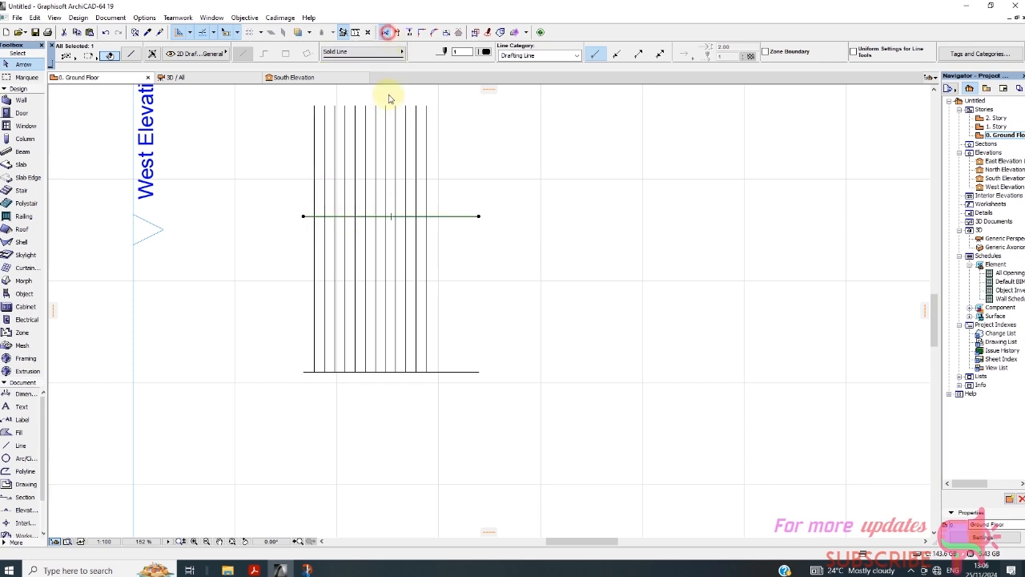
pyautogui.click(426, 206)
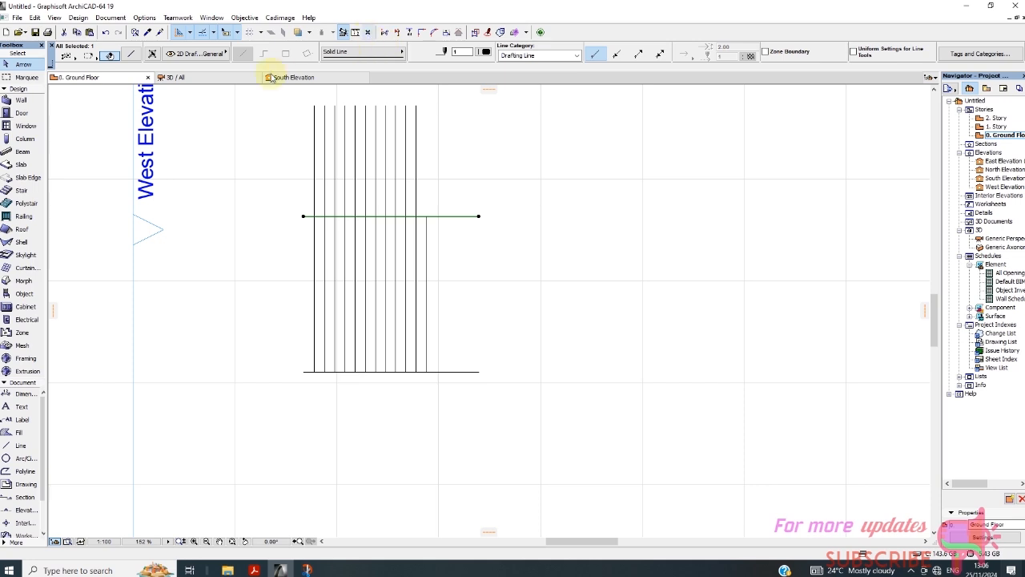
pyautogui.click(417, 179)
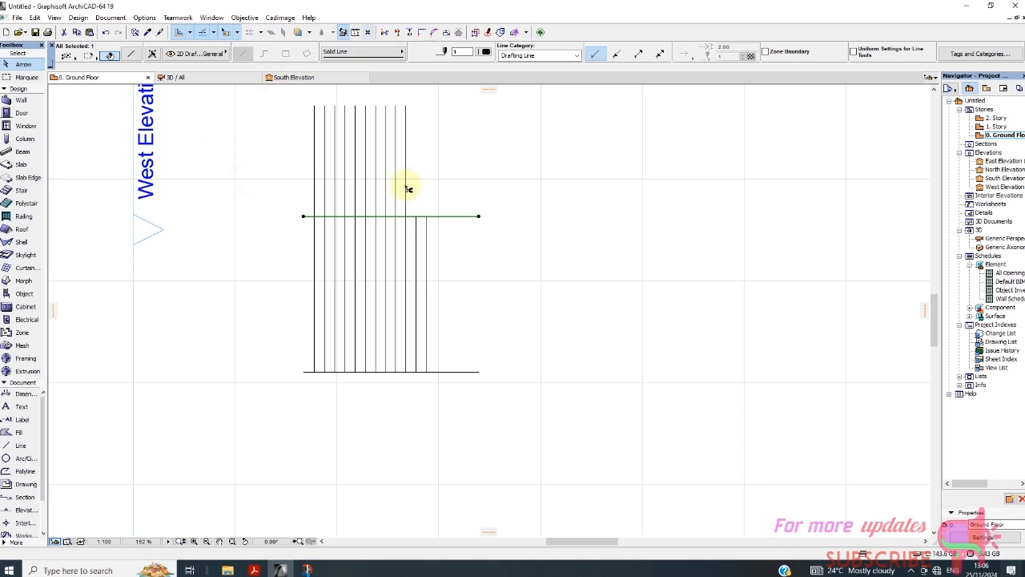
pyautogui.click(406, 189)
pyautogui.click(396, 194)
pyautogui.click(385, 201)
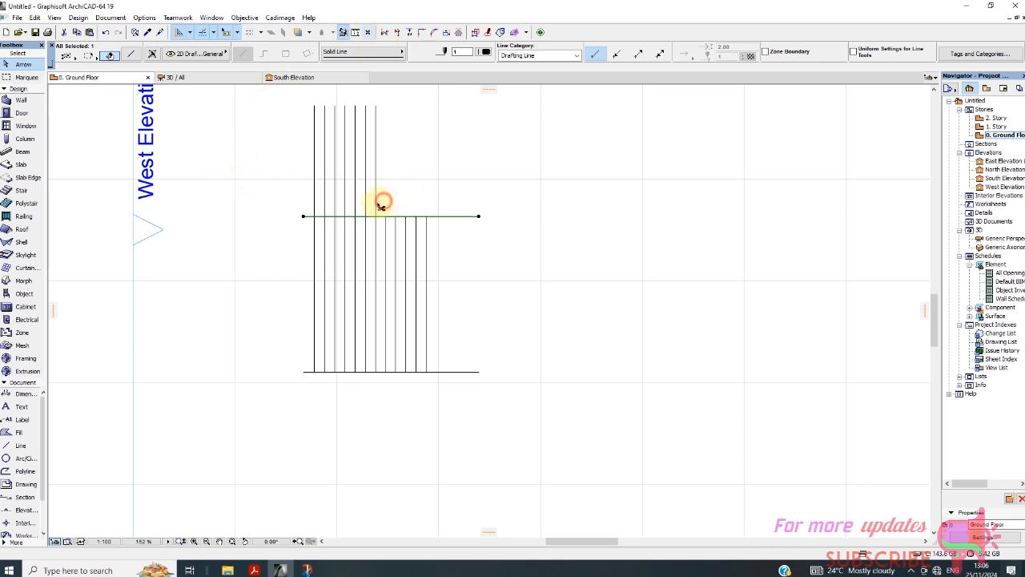
pyautogui.click(376, 202)
pyautogui.click(365, 200)
pyautogui.click(355, 203)
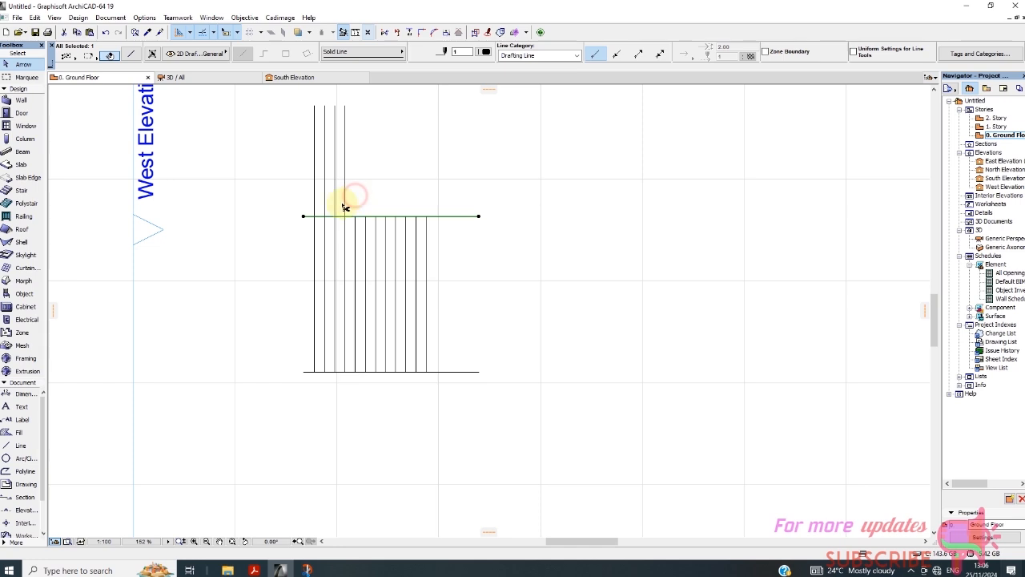
pyautogui.click(345, 207)
pyautogui.click(335, 202)
pyautogui.click(323, 209)
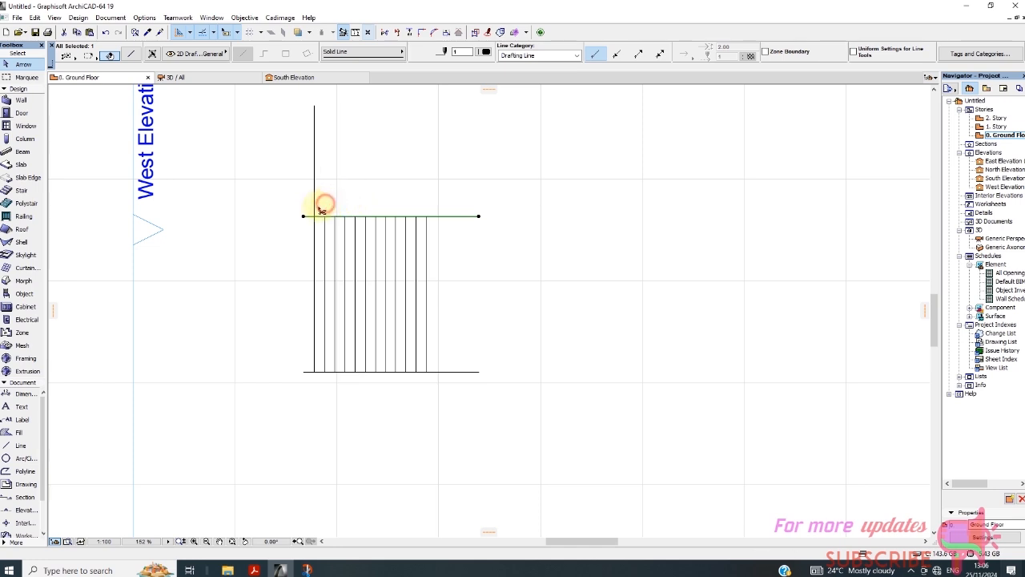
pyautogui.click(315, 207)
pyautogui.scroll(4, 377, 232)
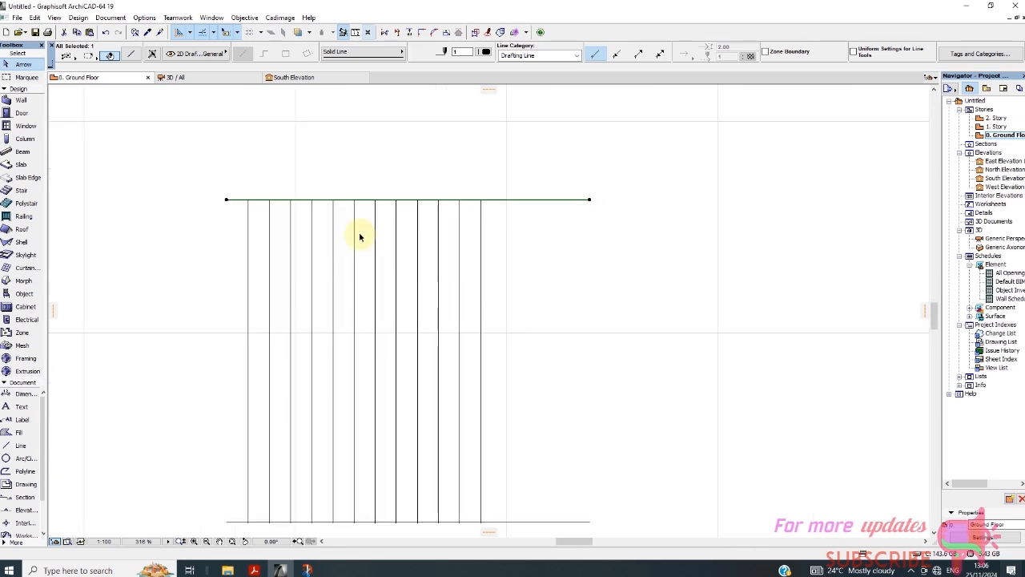
pyautogui.scroll(-2, 355, 228)
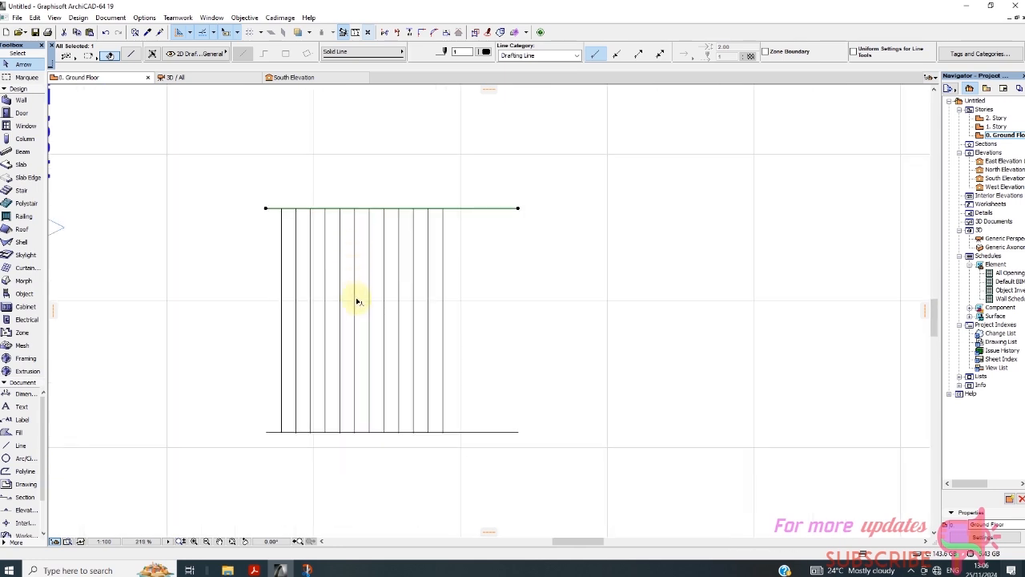
pyautogui.click(494, 284)
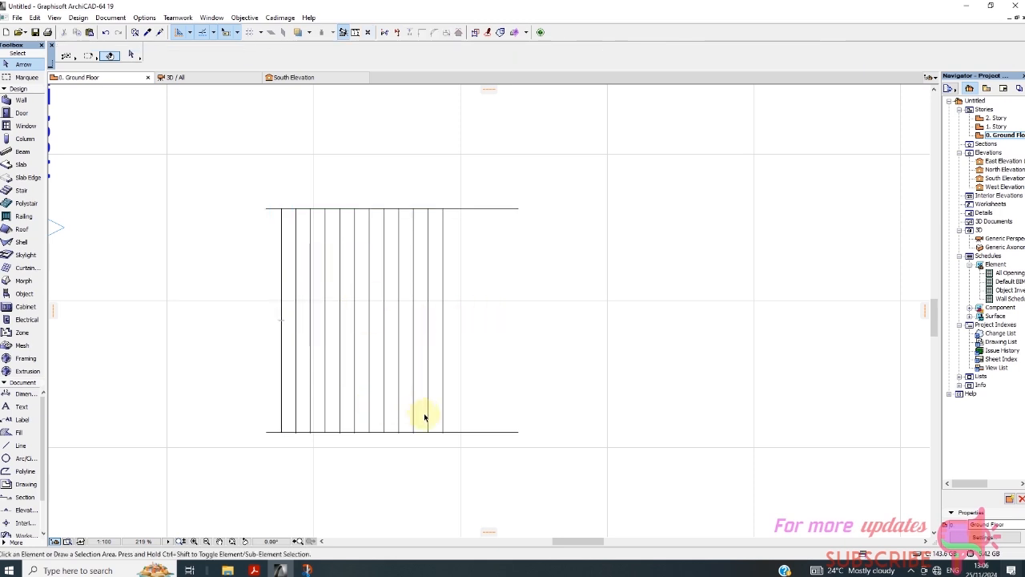
# Step: Drag a copy of the lower horizontal line straight up by 2500 mm from its endpoint
pyautogui.click(478, 431)
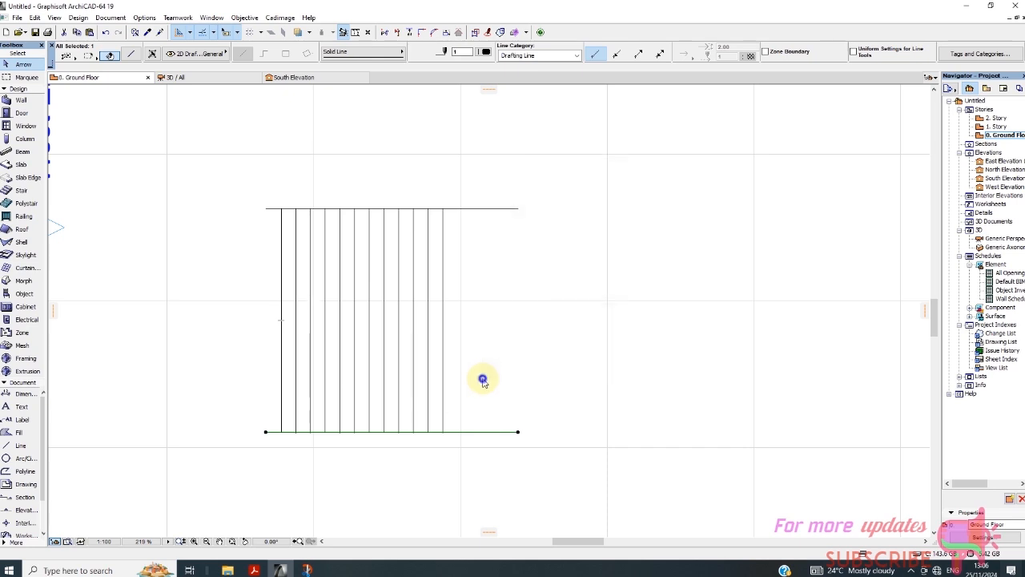
pyautogui.rightClick(483, 380)
pyautogui.moveTo(517, 250)
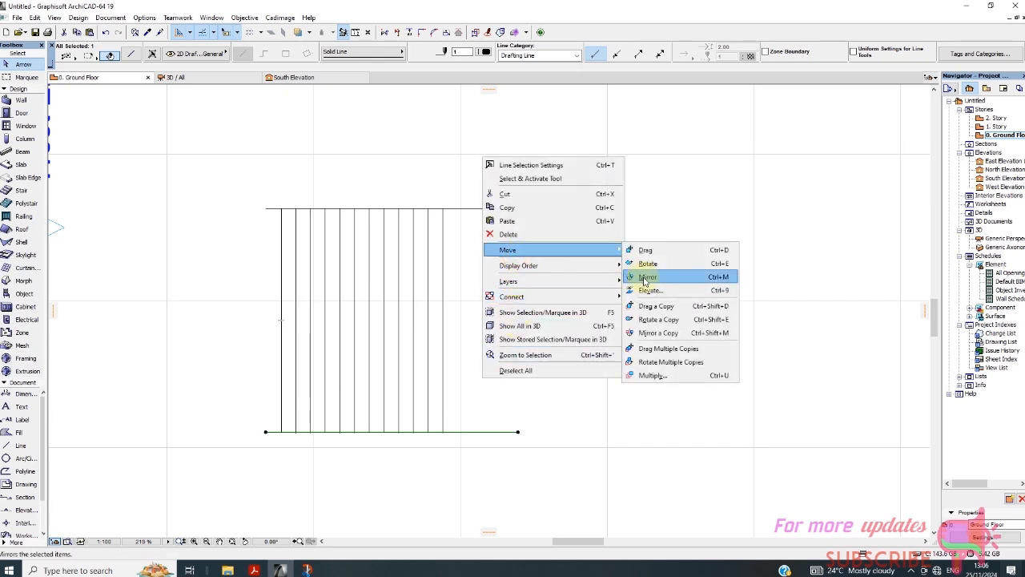
pyautogui.click(656, 306)
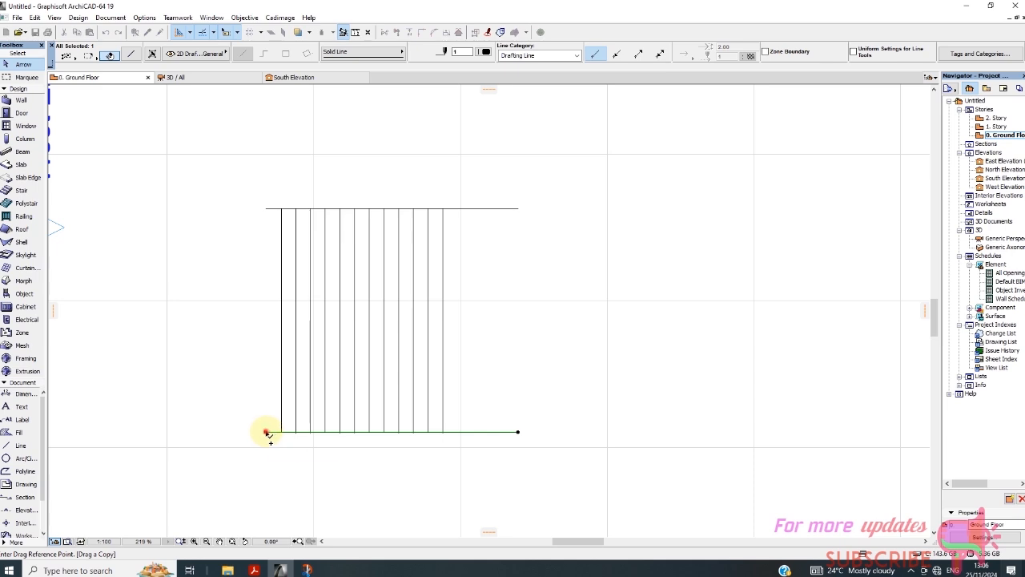
pyautogui.click(266, 432)
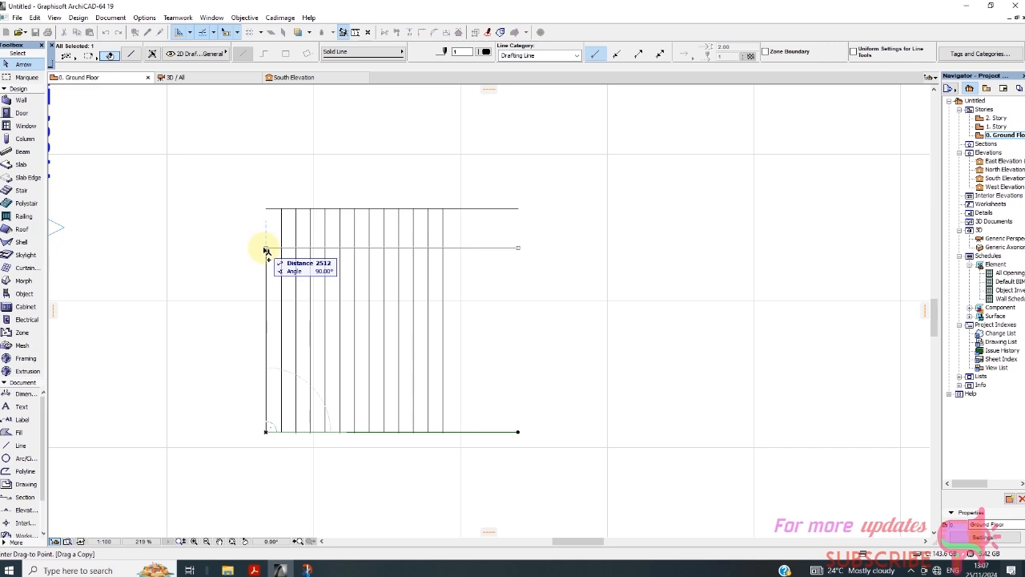
pyautogui.click(264, 248)
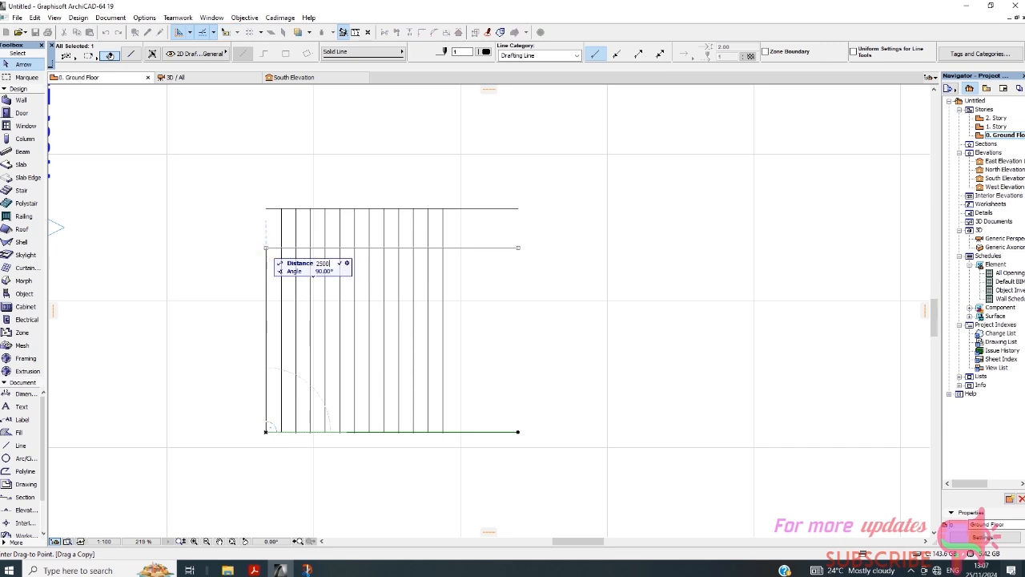
pyautogui.click(267, 249)
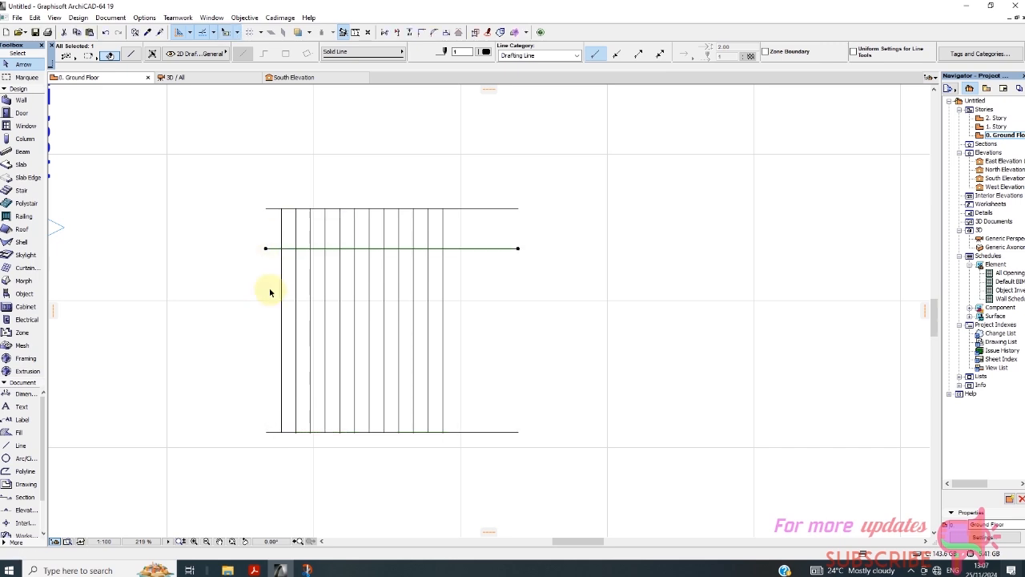
# Step: Drag a copy of the selected horizontal line straight up by 133 mm from its endpoint
pyautogui.scroll(2, 316, 251)
pyautogui.rightClick(558, 274)
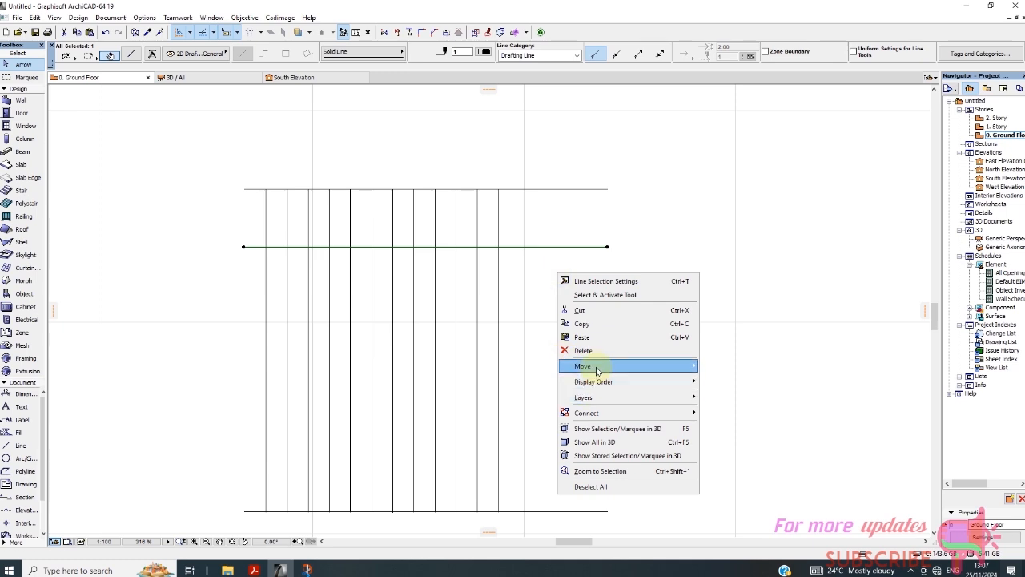
pyautogui.moveTo(680, 369)
pyautogui.click(732, 422)
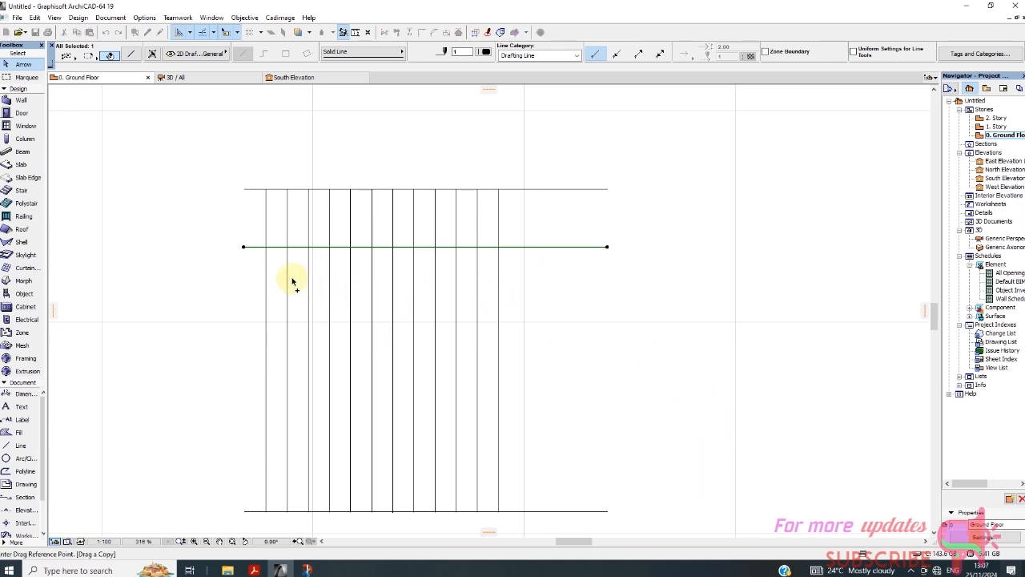
pyautogui.click(244, 247)
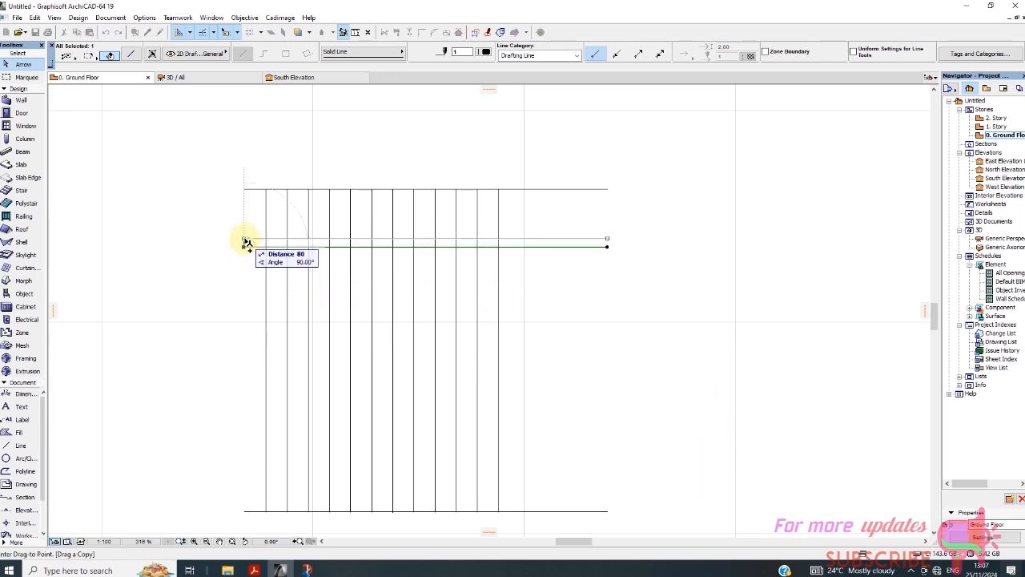
pyautogui.write('13')
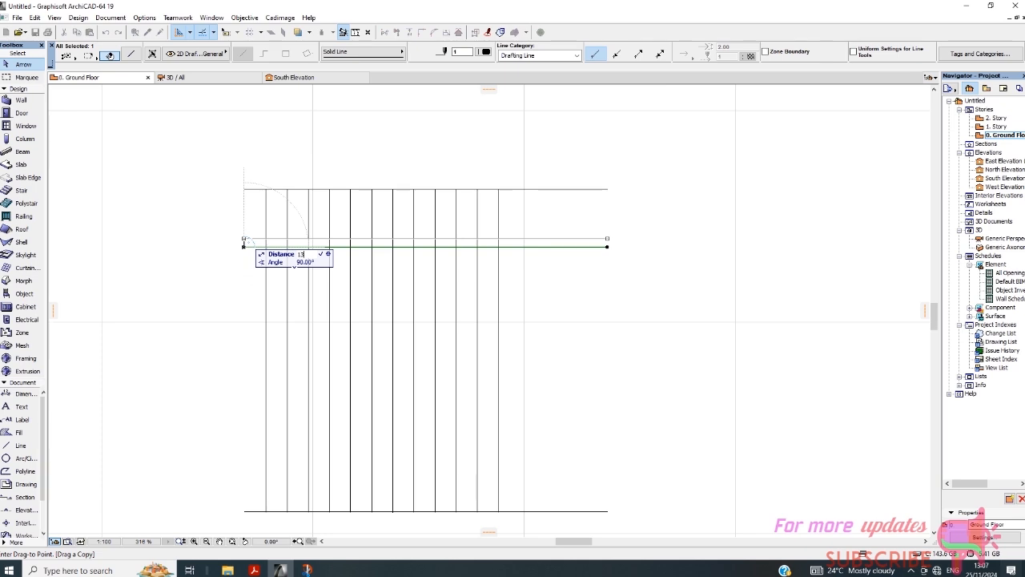
pyautogui.write('3')
pyautogui.press('Return')
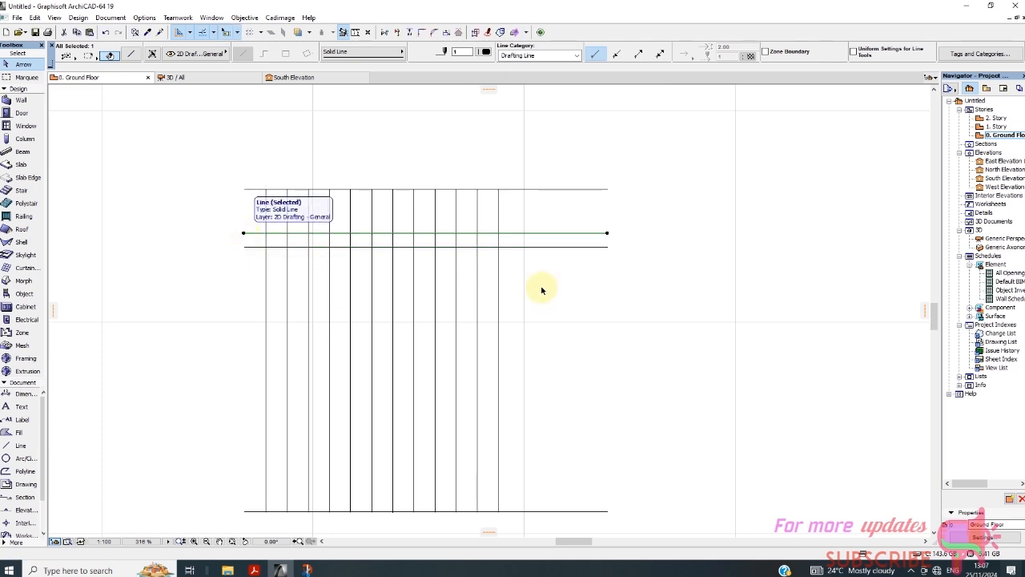
# Step: Drag another copy of the newest horizontal line straight up to just below the uppermost line, and clear the selection
pyautogui.rightClick(542, 287)
pyautogui.moveTo(647, 381)
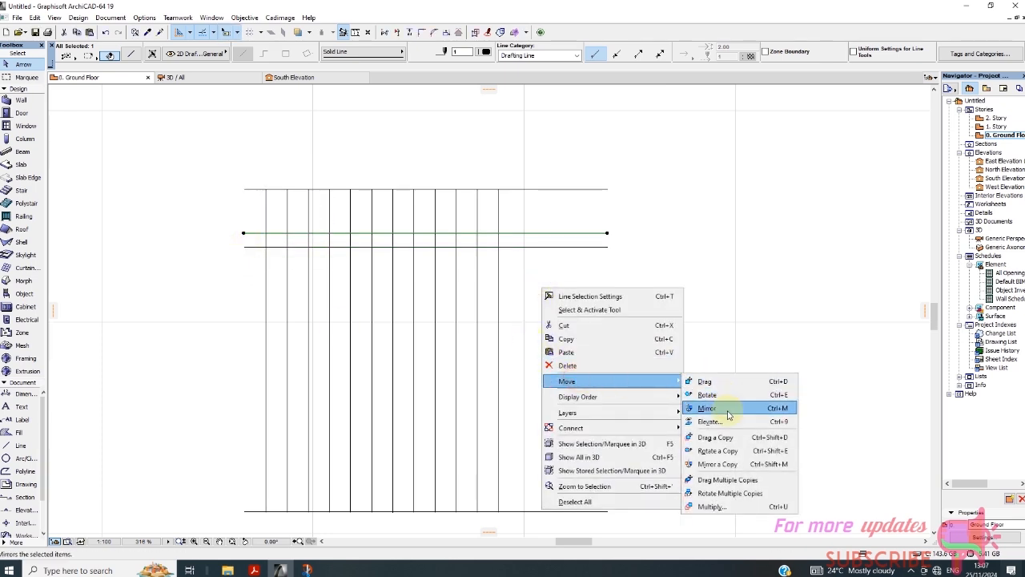
pyautogui.click(717, 438)
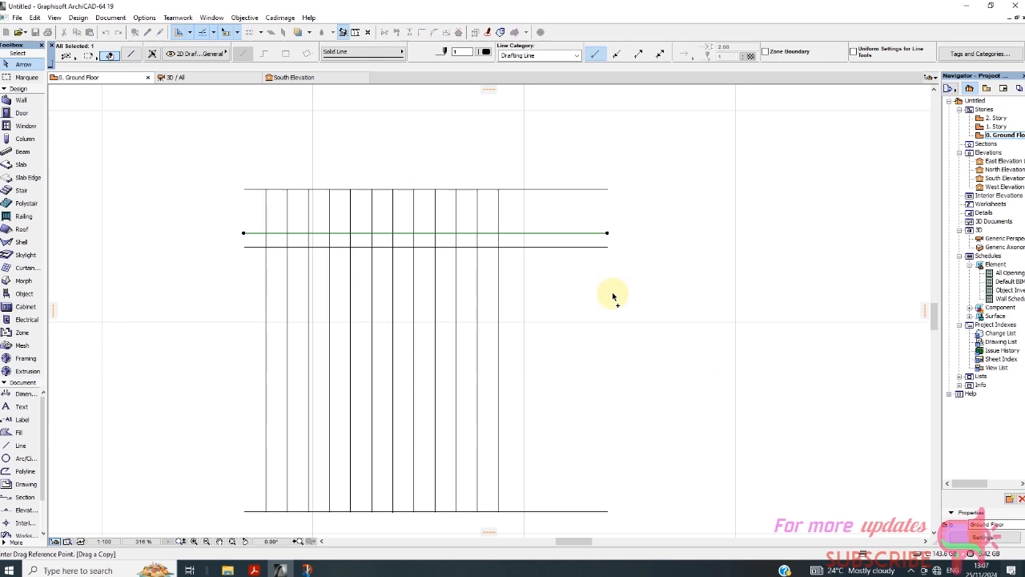
pyautogui.click(244, 234)
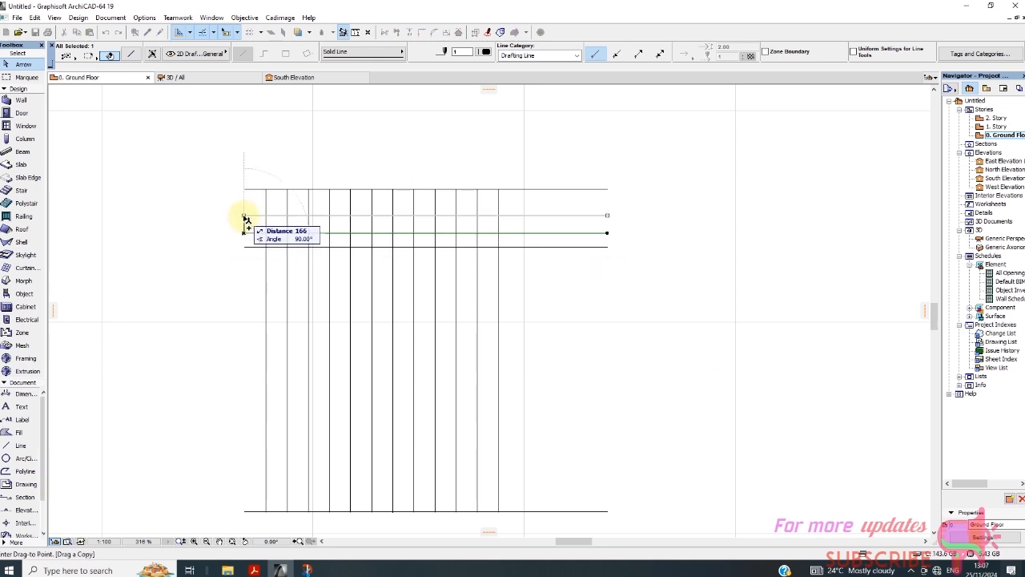
pyautogui.write('26')
pyautogui.press('Return')
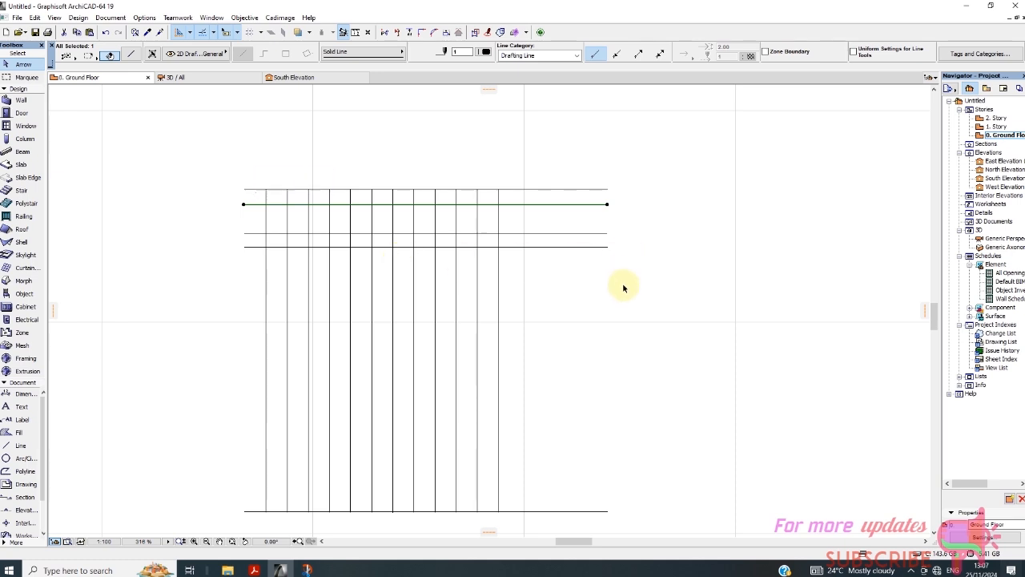
pyautogui.click(682, 284)
pyautogui.scroll(1, 289, 278)
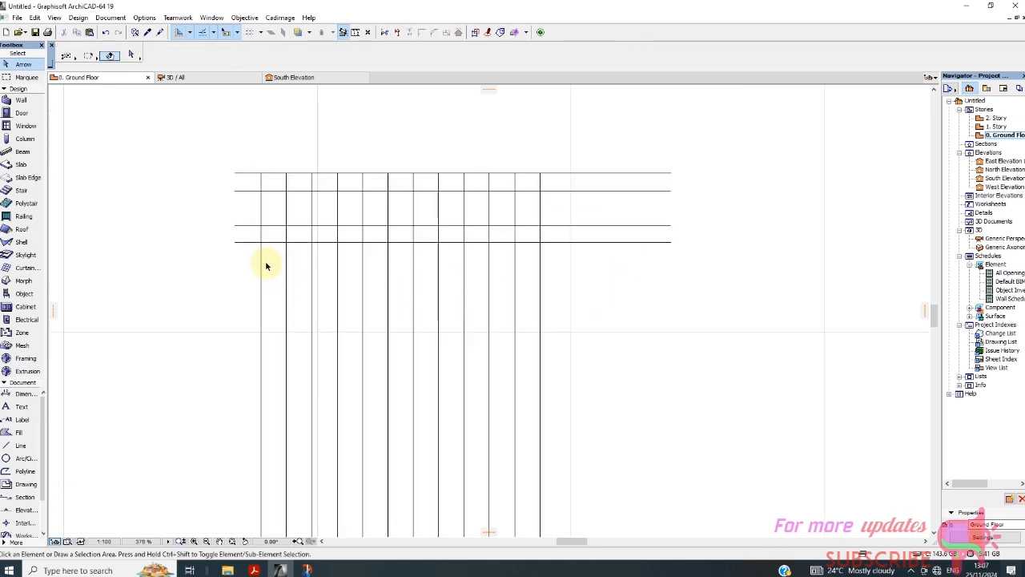
pyautogui.scroll(-2, 376, 288)
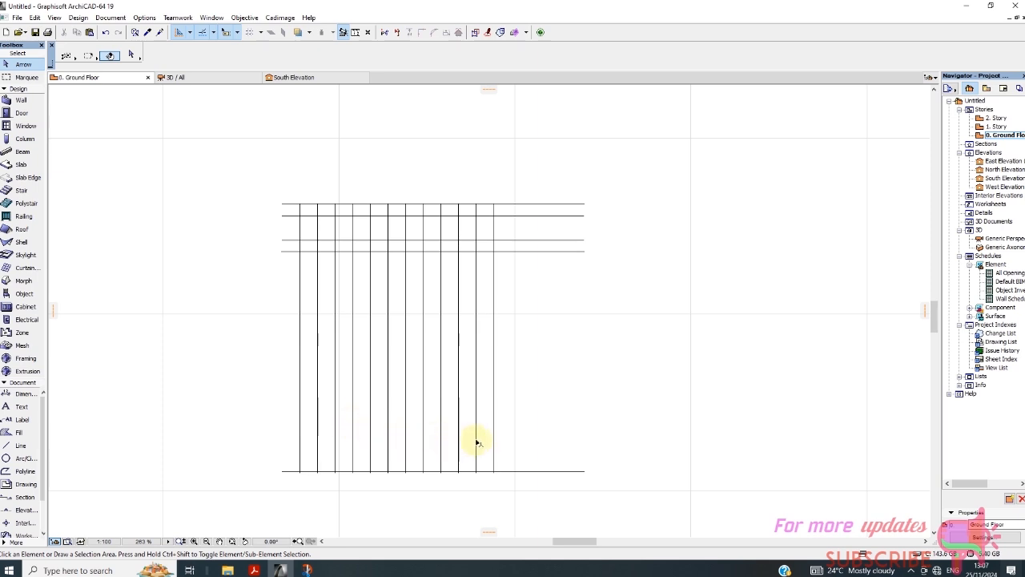
pyautogui.scroll(3, 396, 261)
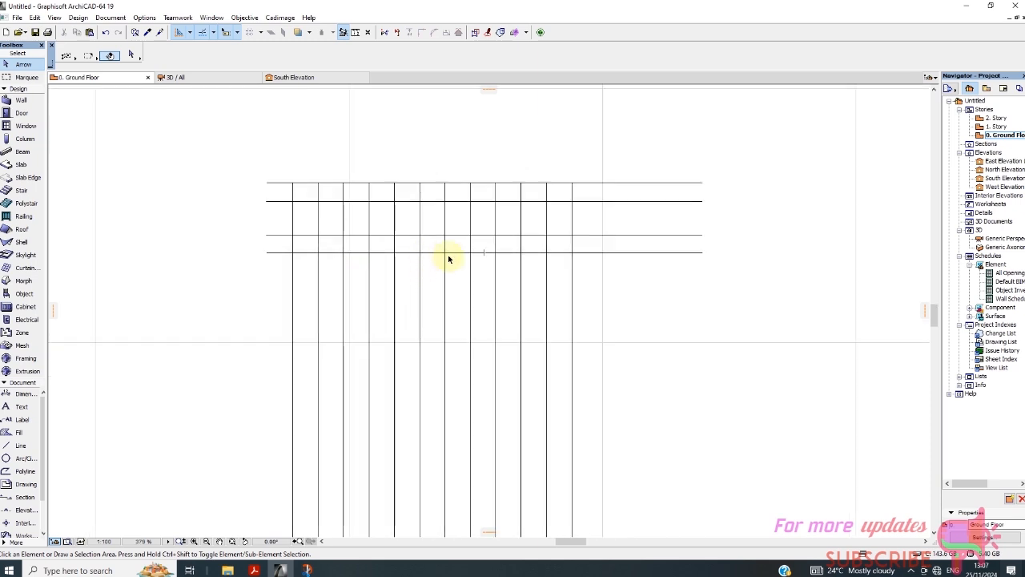
pyautogui.scroll(-2, 380, 270)
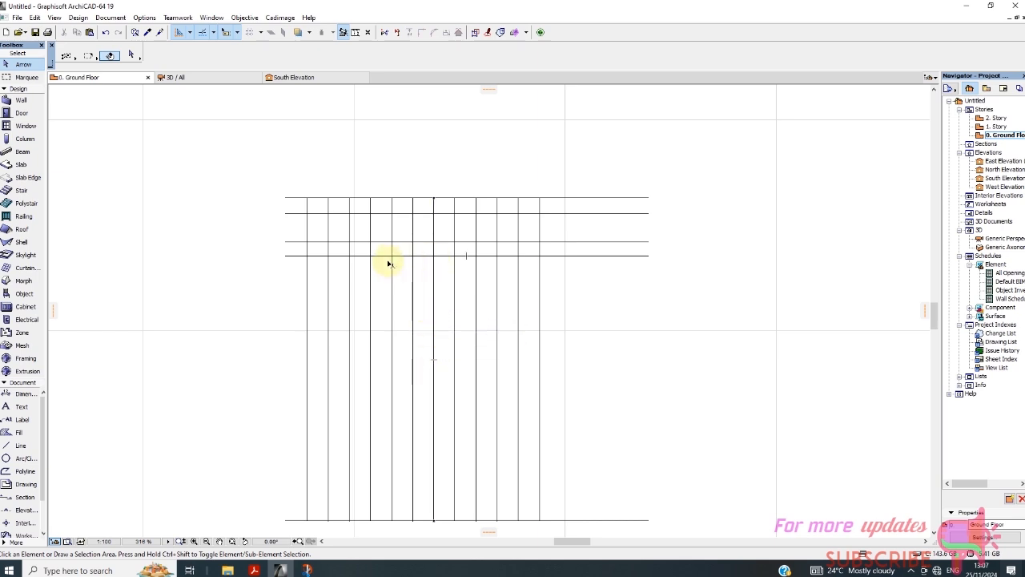
# Step: Draw a lower semicircular arc of about 600 mm radius between the first vertical line's lowest upper-band crossing and the seventh vertical line's crossing just above
pyautogui.click(24, 458)
pyautogui.scroll(2, 479, 202)
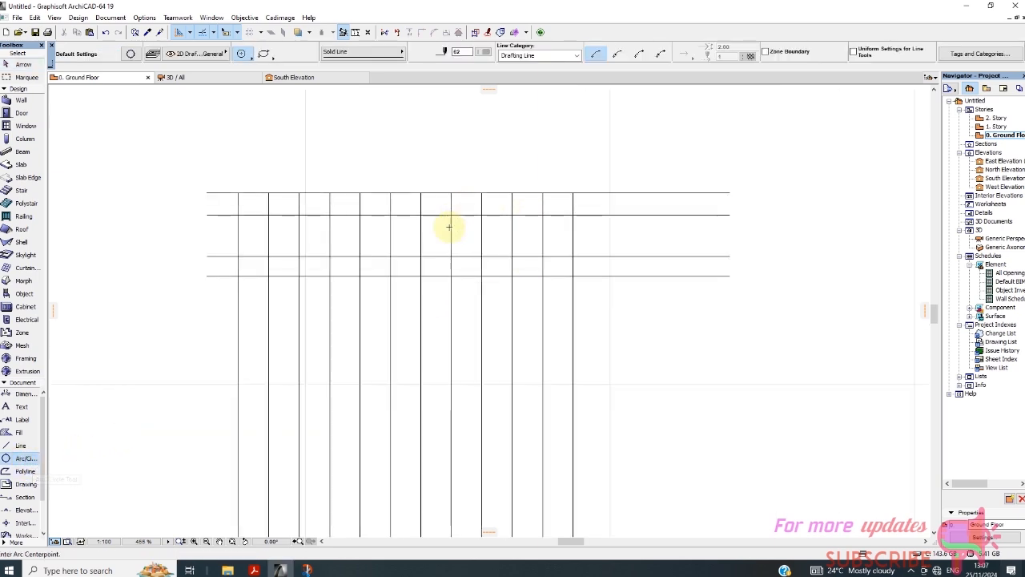
pyautogui.scroll(-2, 417, 267)
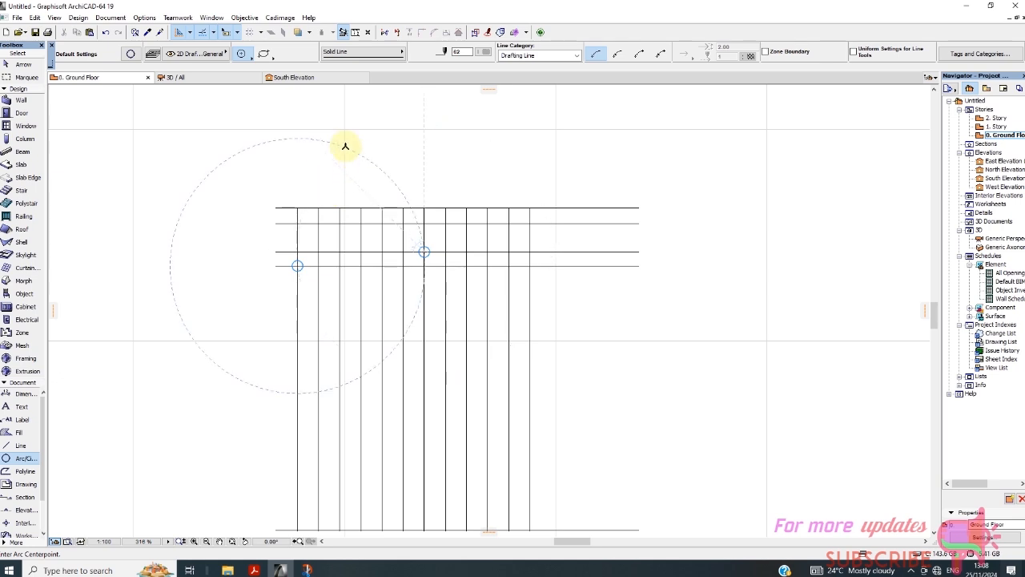
pyautogui.scroll(-1, 341, 136)
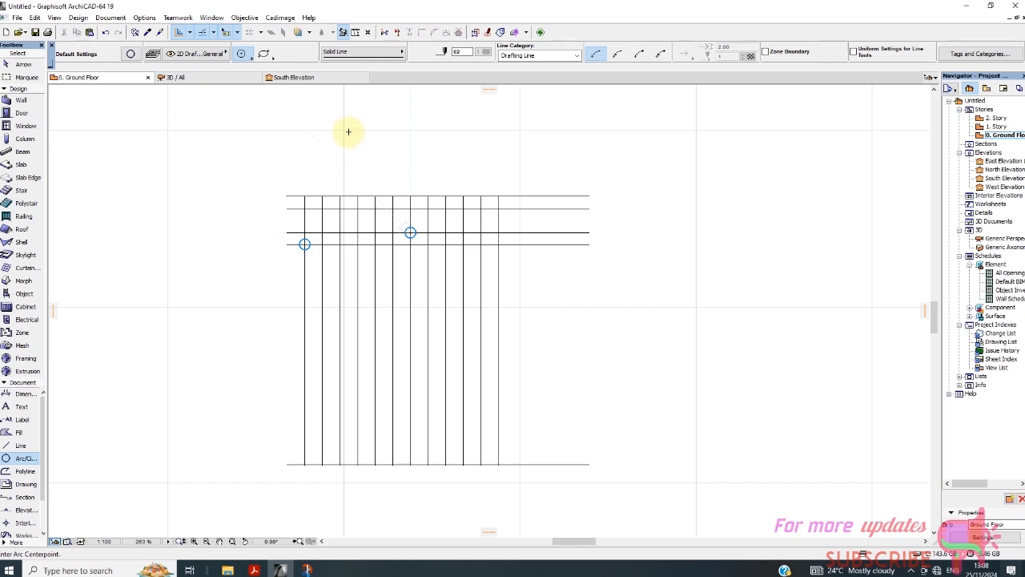
pyautogui.scroll(3, 348, 205)
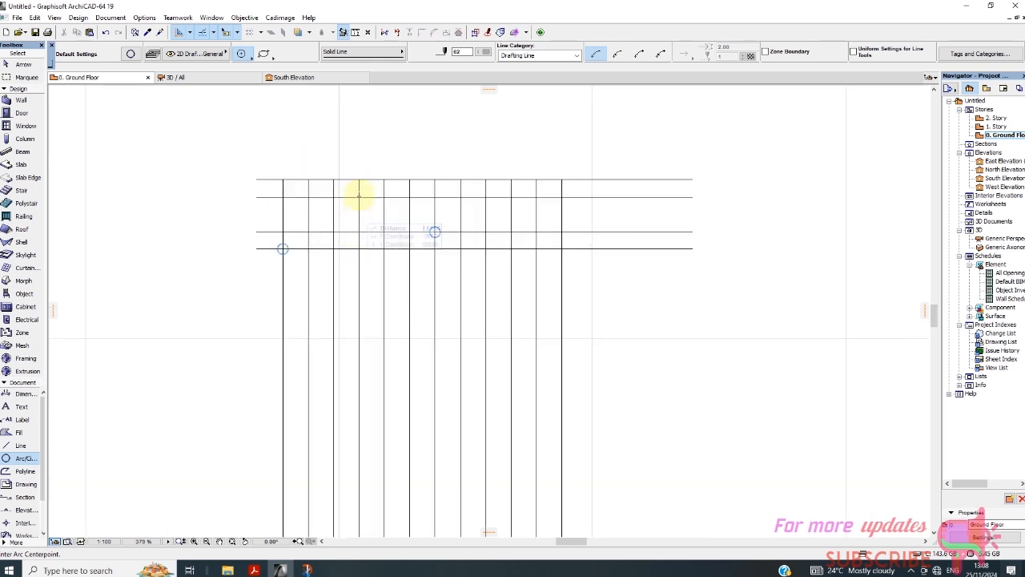
pyautogui.scroll(-3, 342, 132)
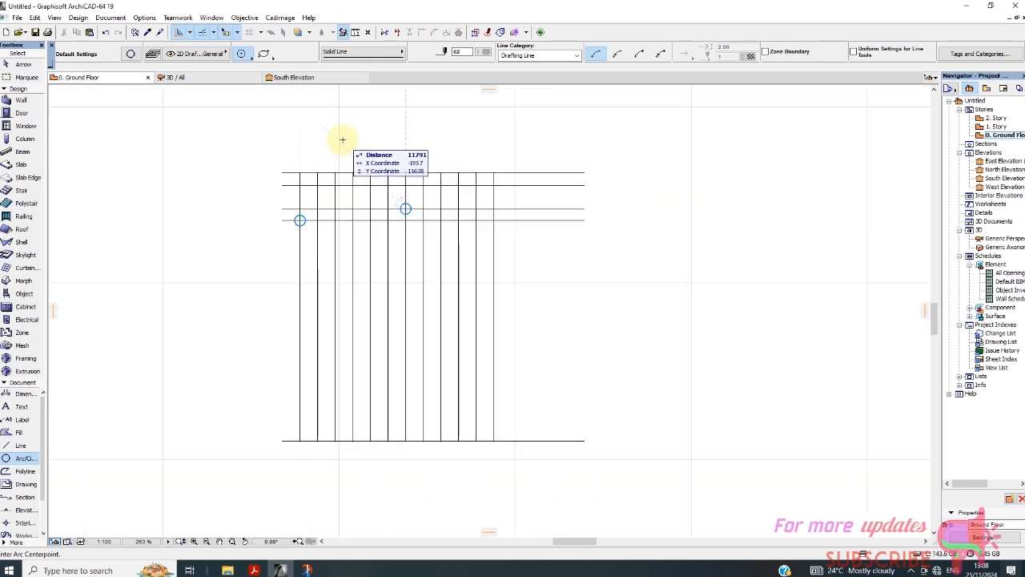
pyautogui.scroll(3, 344, 144)
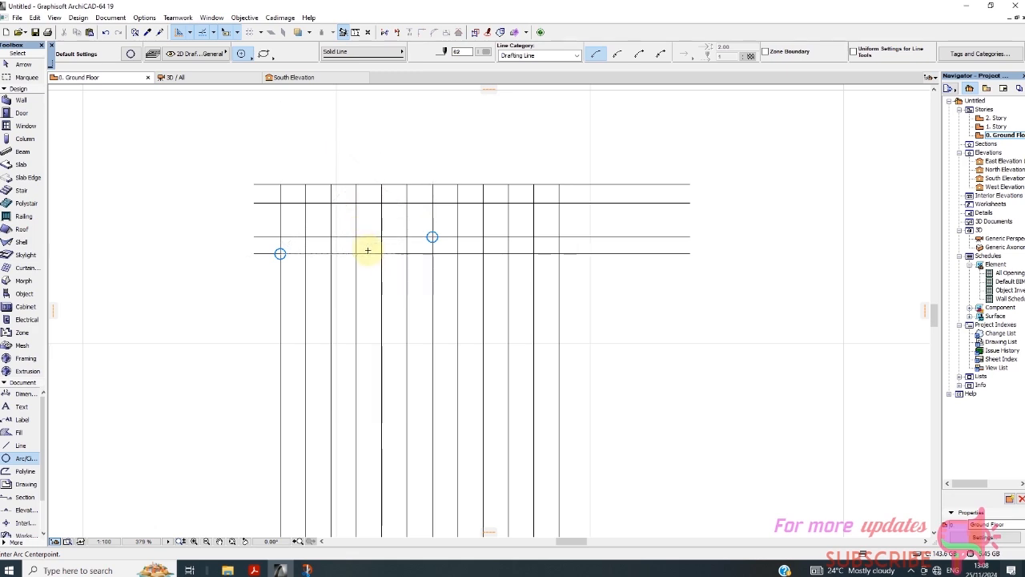
pyautogui.scroll(2, 358, 243)
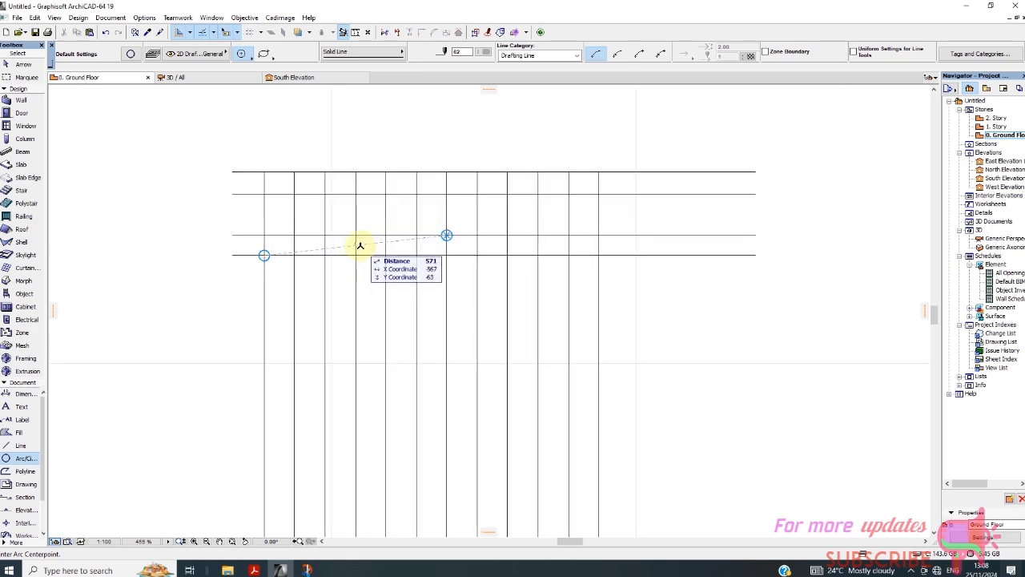
pyautogui.scroll(2, 357, 242)
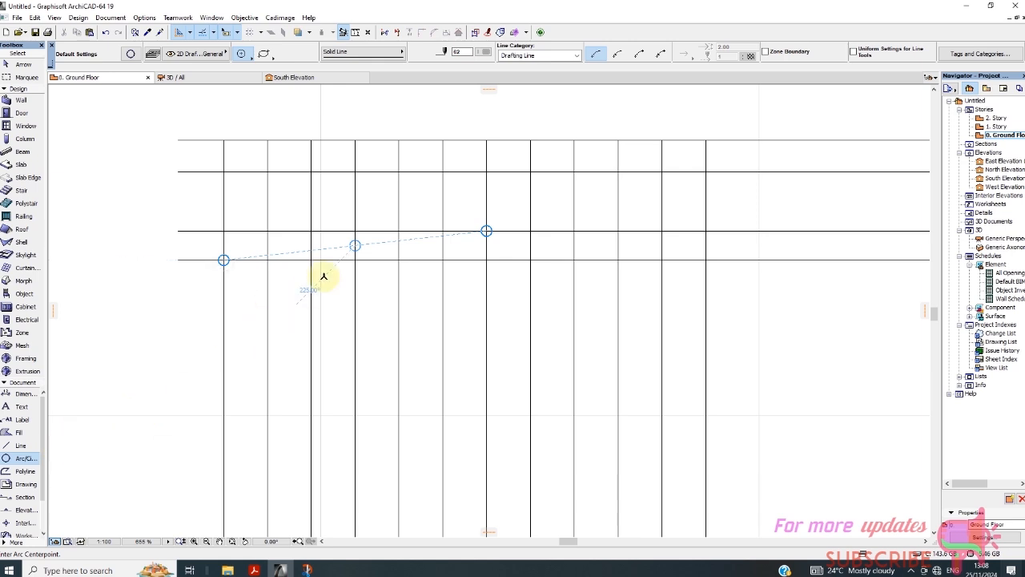
pyautogui.scroll(-1, 351, 266)
pyautogui.scroll(-1, 350, 266)
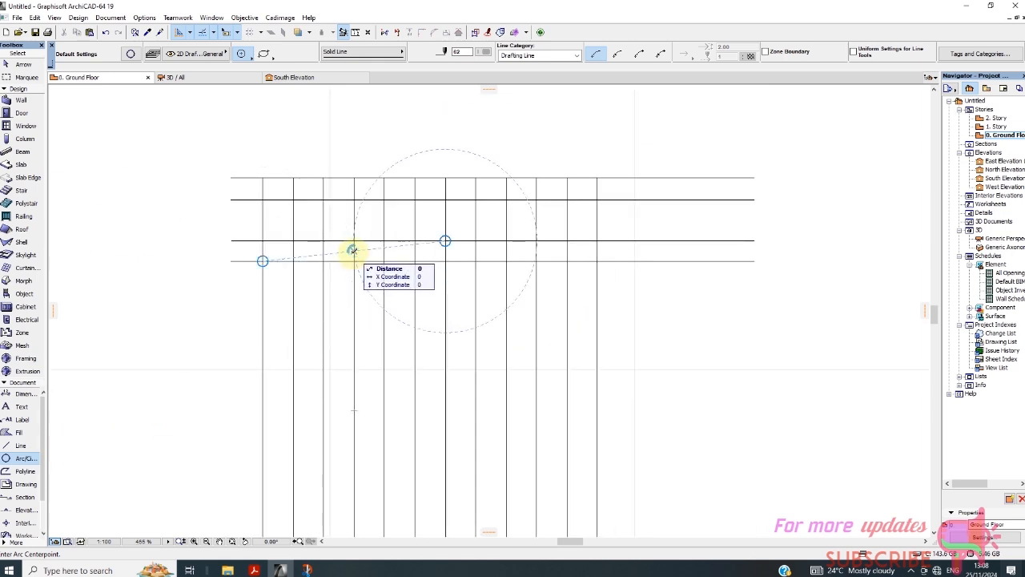
pyautogui.scroll(-2, 353, 249)
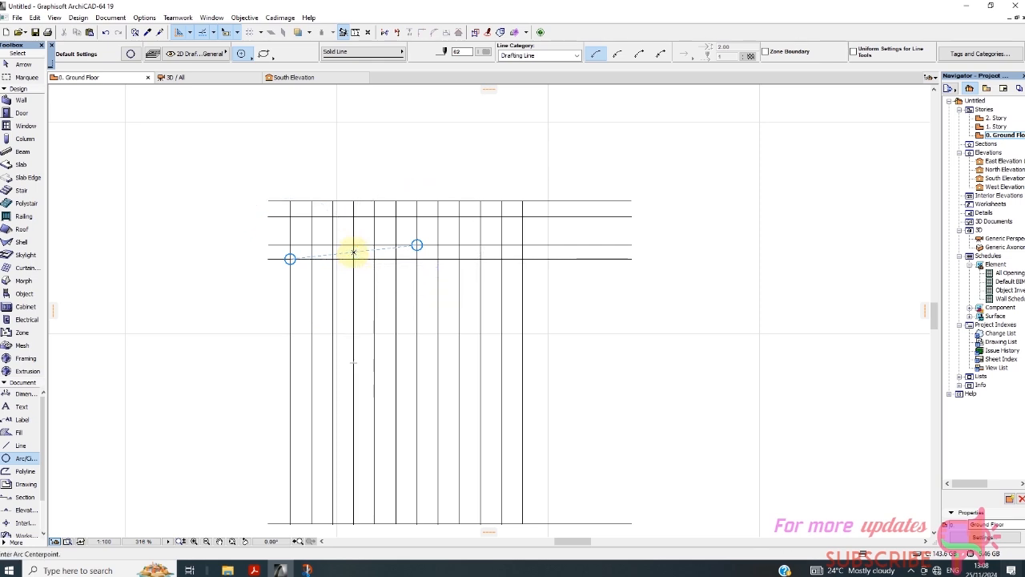
pyautogui.scroll(-2, 341, 168)
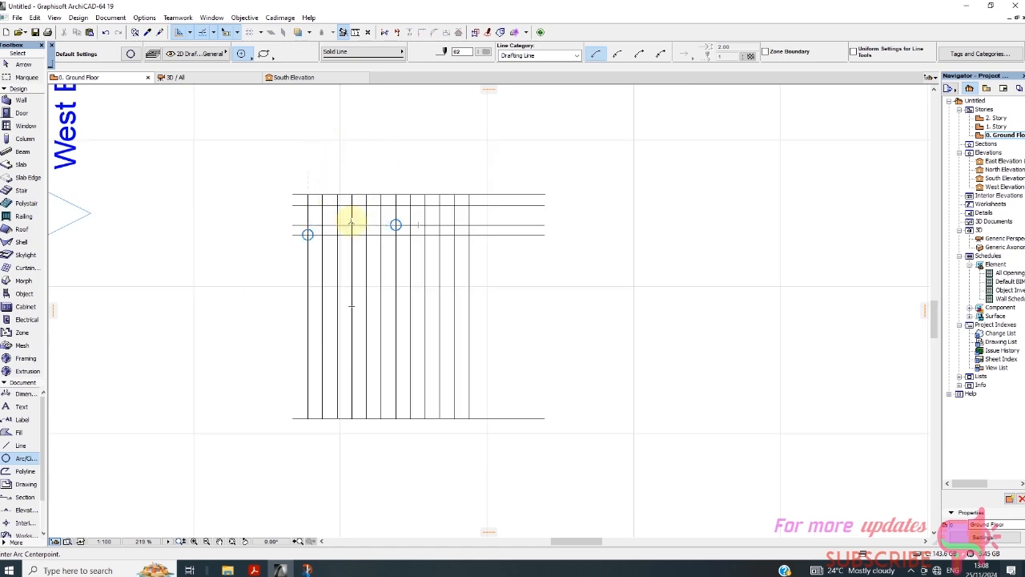
pyautogui.scroll(-2, 340, 128)
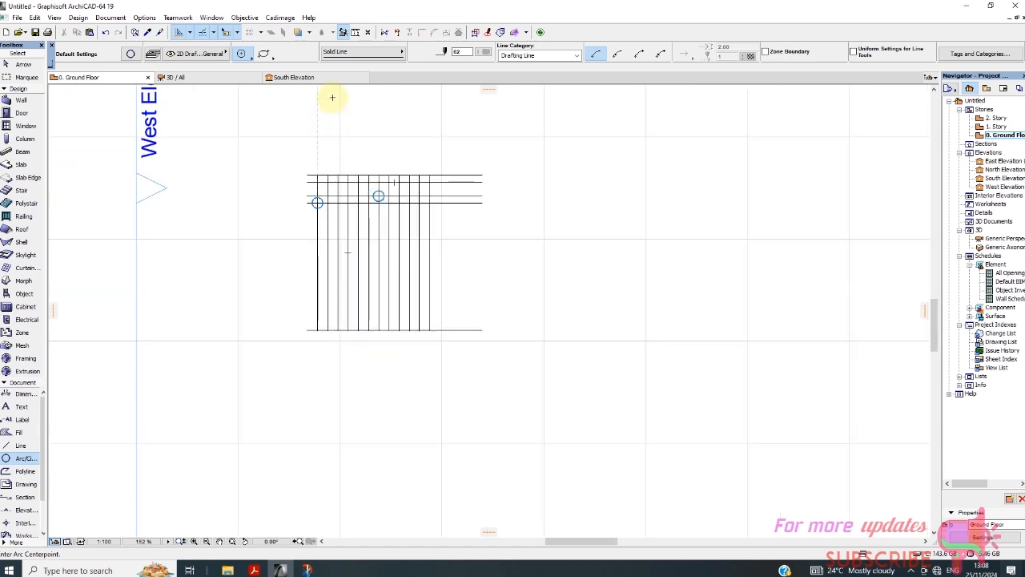
pyautogui.scroll(-3, 333, 97)
pyautogui.scroll(1, 329, 105)
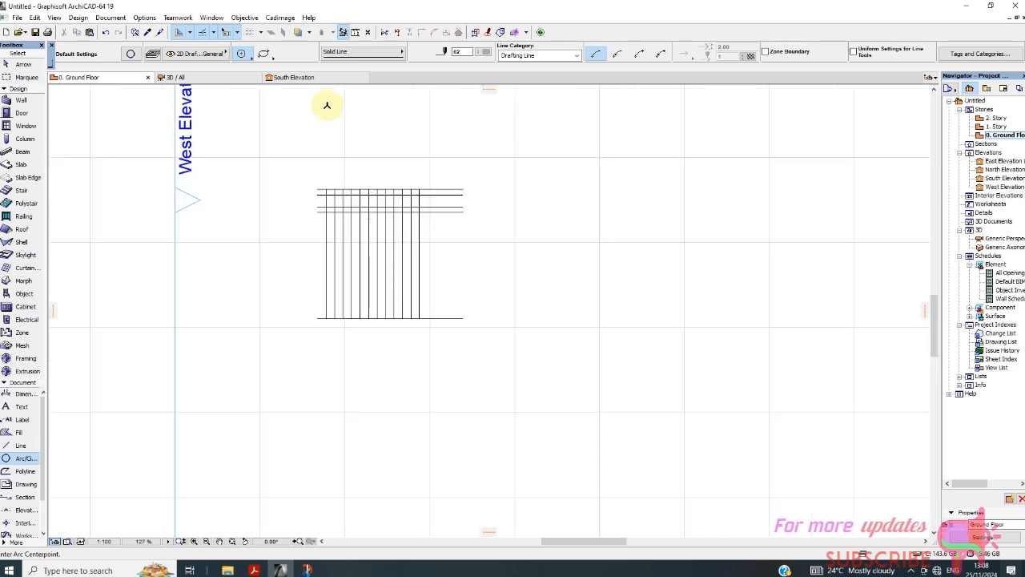
pyautogui.scroll(3, 355, 140)
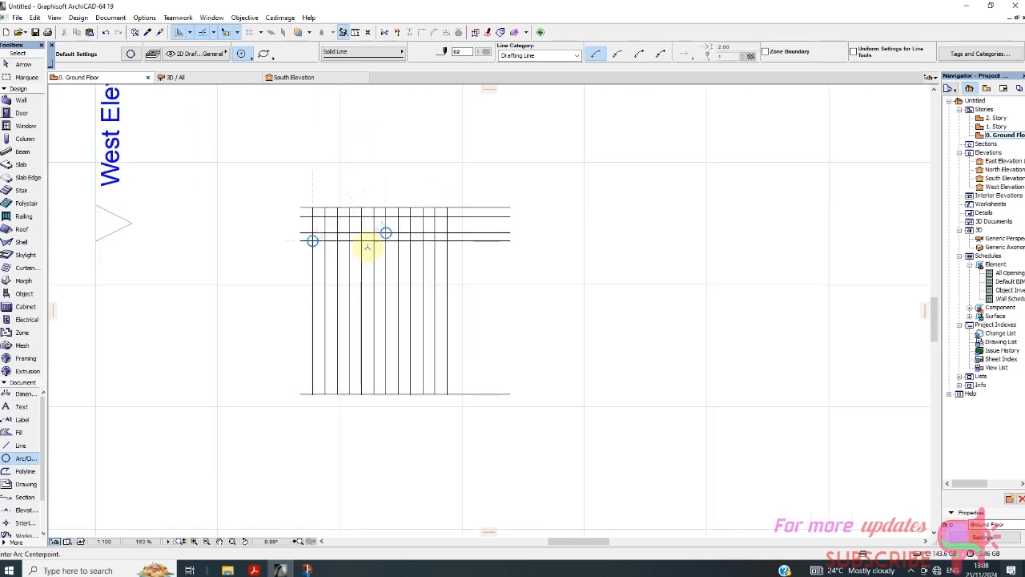
pyautogui.scroll(2, 357, 244)
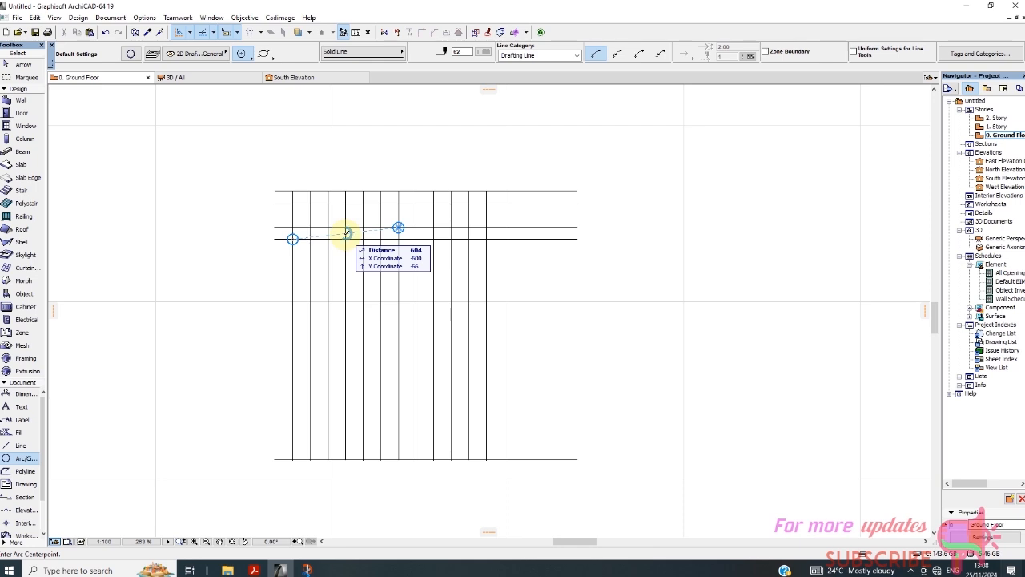
pyautogui.click(346, 233)
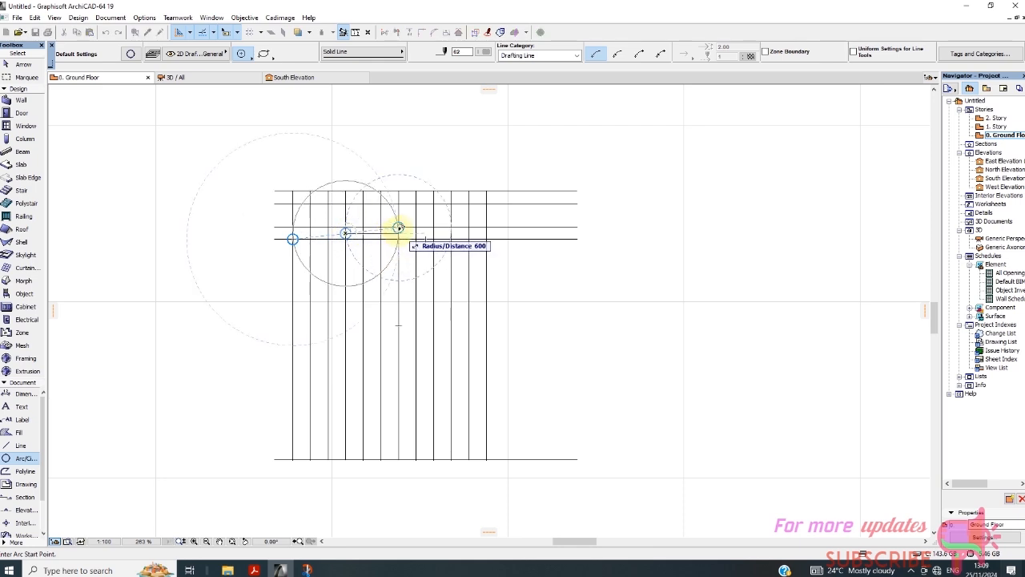
pyautogui.click(398, 228)
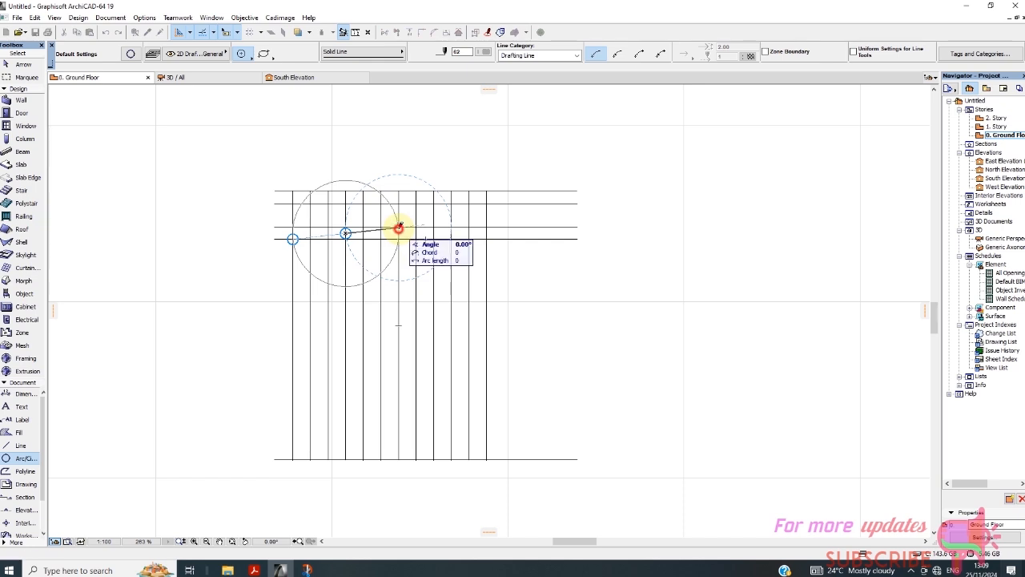
pyautogui.scroll(2, 294, 239)
pyautogui.click(294, 239)
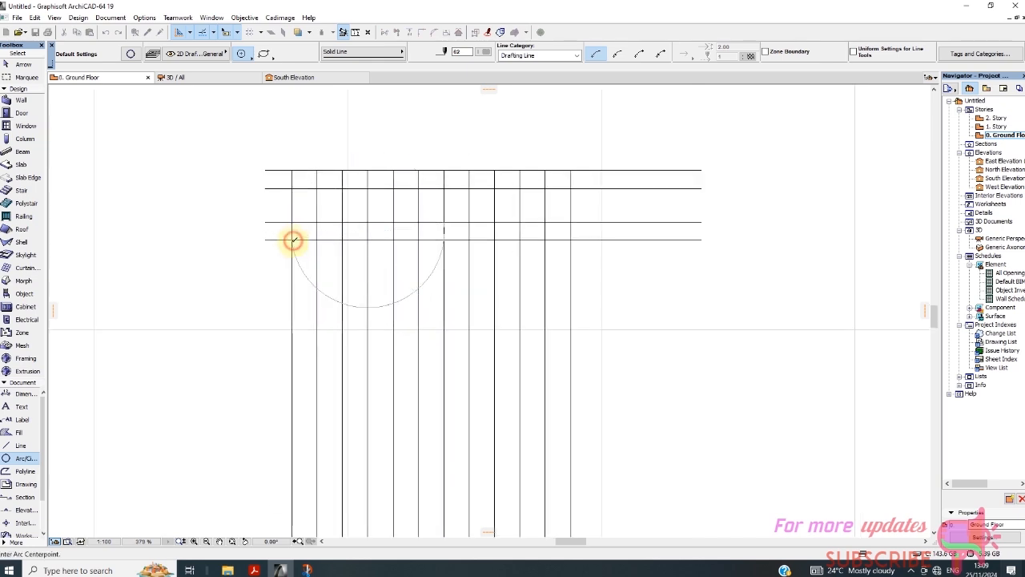
# Step: Flatten the arc into a shallow rising curve between its two endpoints, with a radius of about 4878 mm
pyautogui.scroll(2, 412, 260)
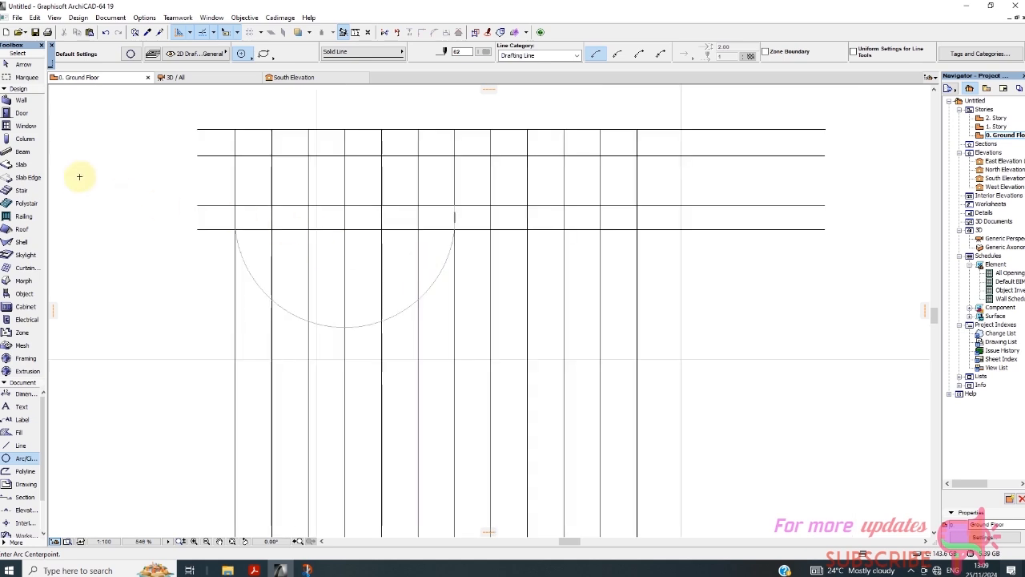
pyautogui.click(21, 64)
pyautogui.click(359, 328)
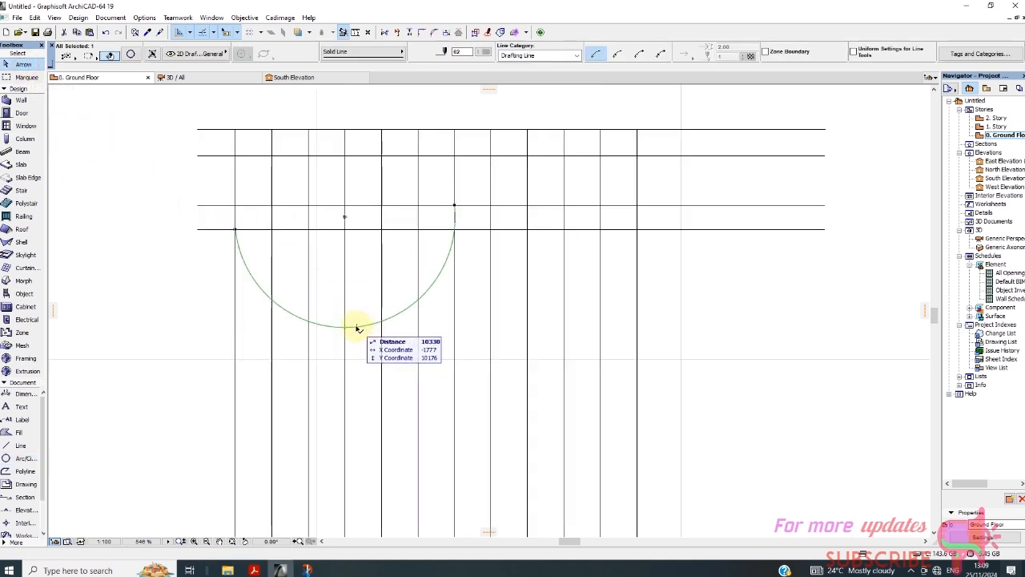
pyautogui.click(358, 325)
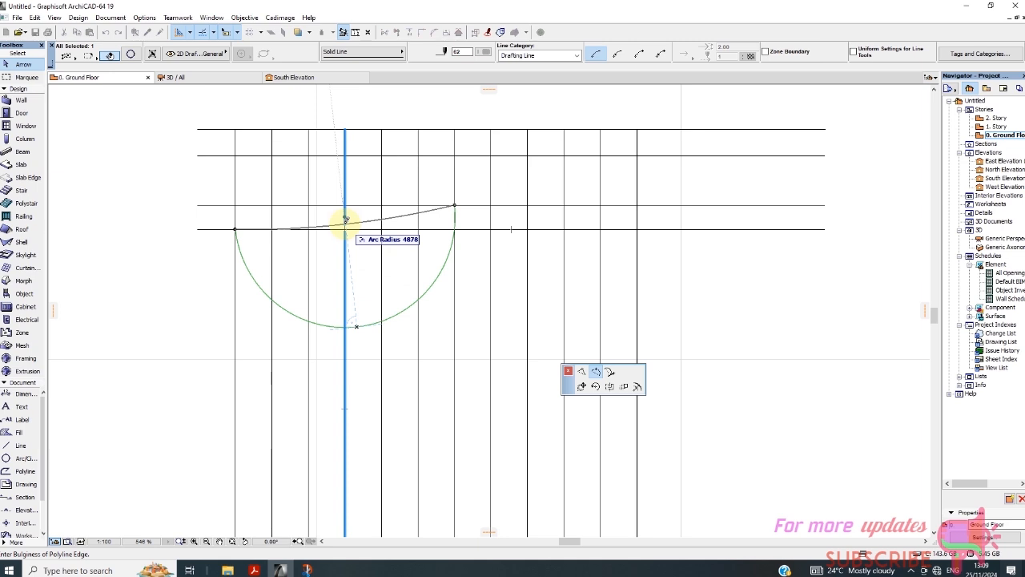
pyautogui.click(345, 219)
pyautogui.scroll(5, 377, 281)
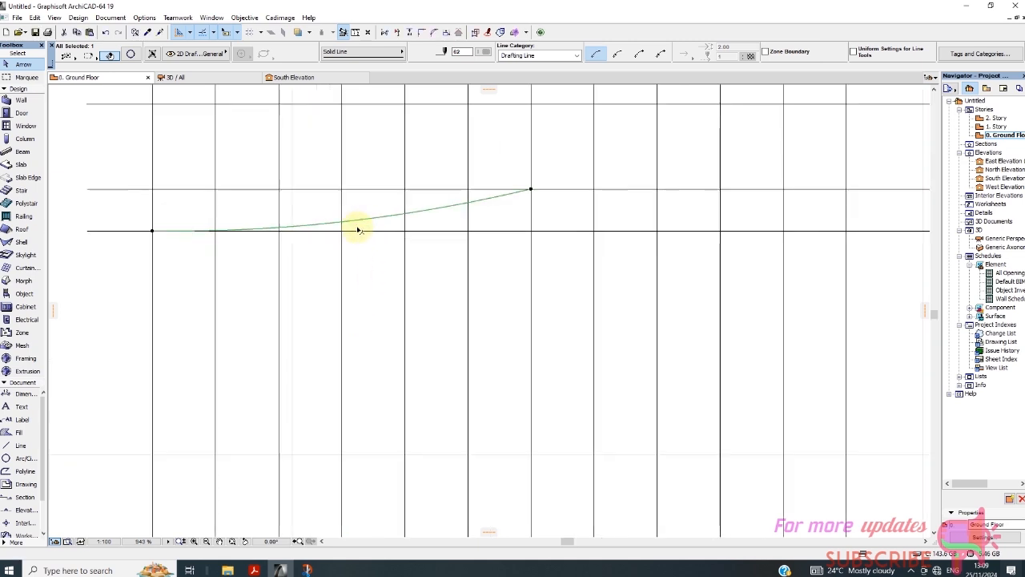
# Step: Change the flattened curve's pen to the first swatch of the pen palette and clear the selection
pyautogui.scroll(-3, 383, 261)
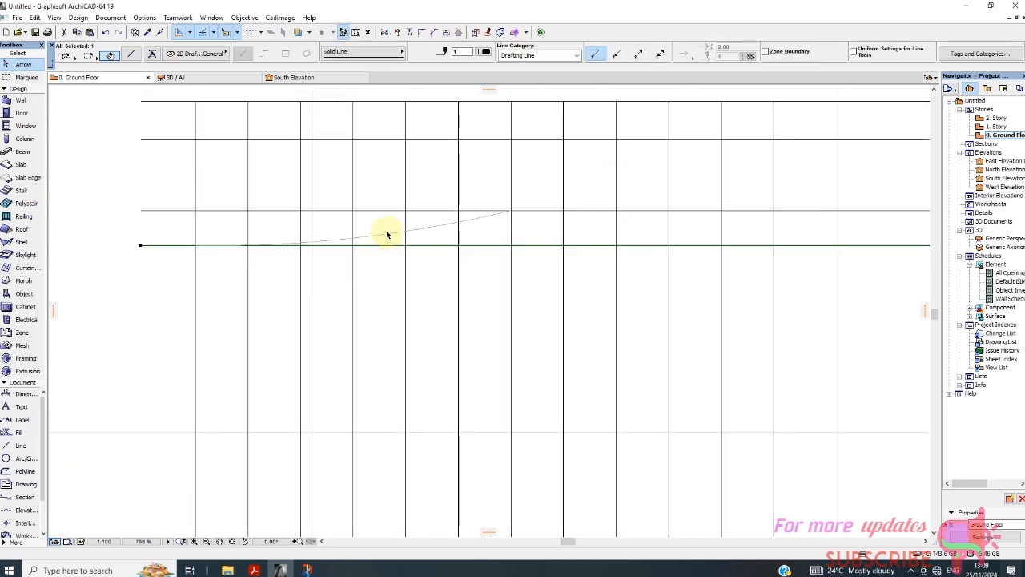
pyautogui.click(387, 232)
pyautogui.click(486, 54)
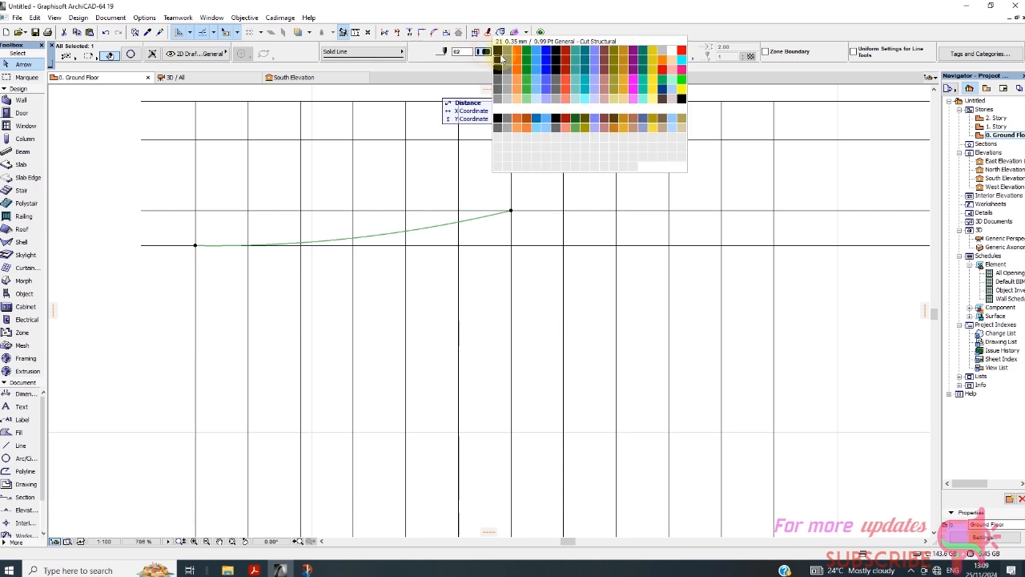
pyautogui.click(498, 51)
pyautogui.click(484, 173)
pyautogui.scroll(-2, 424, 248)
pyautogui.scroll(-1, 430, 280)
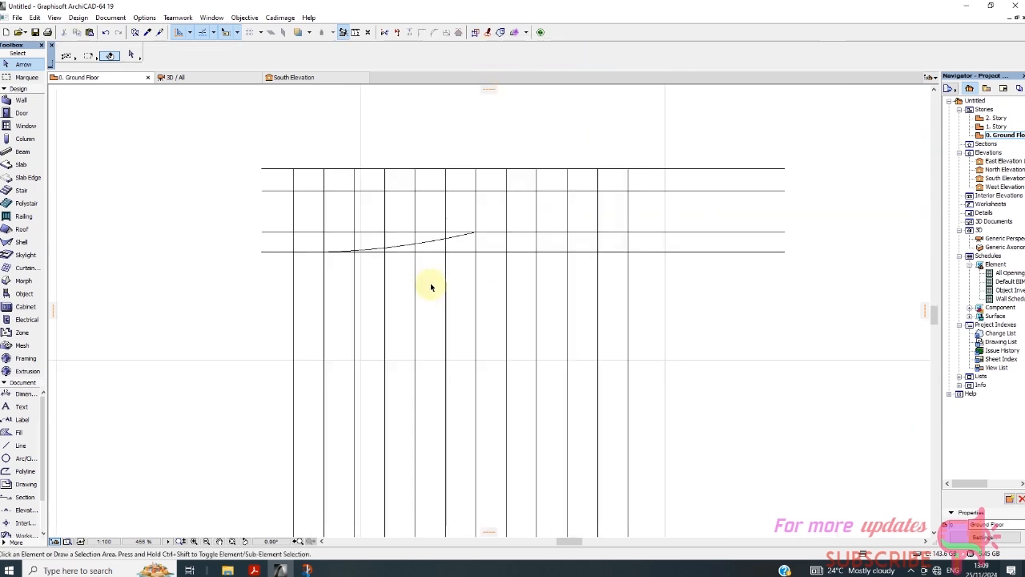
# Step: Draw an upper semicircular arc of about 514 mm radius from the last vertical line's crossing with the second-highest horizontal line to the existing curve's upper end
pyautogui.scroll(3, 528, 272)
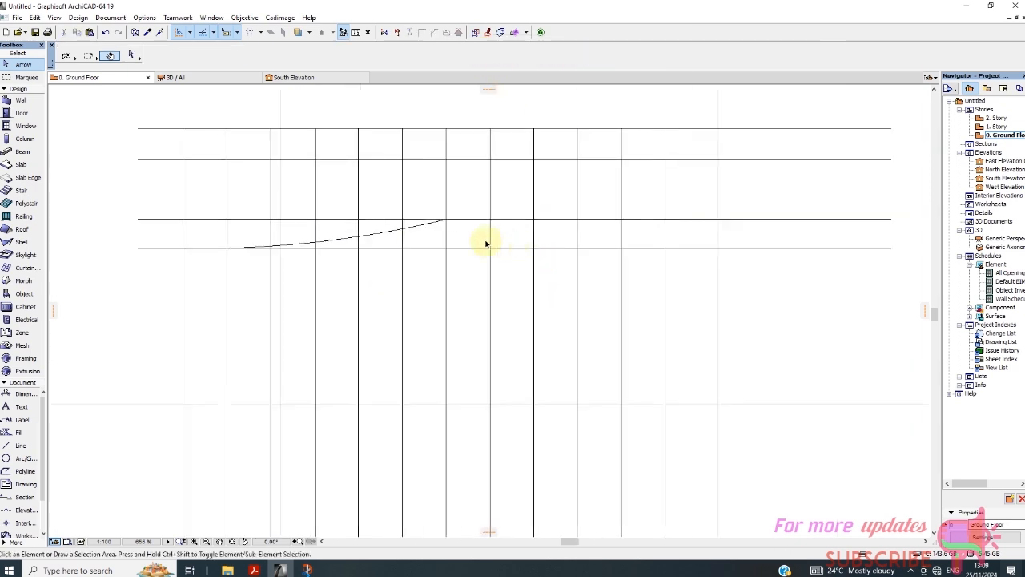
pyautogui.scroll(-3, 456, 268)
pyautogui.scroll(2, 496, 264)
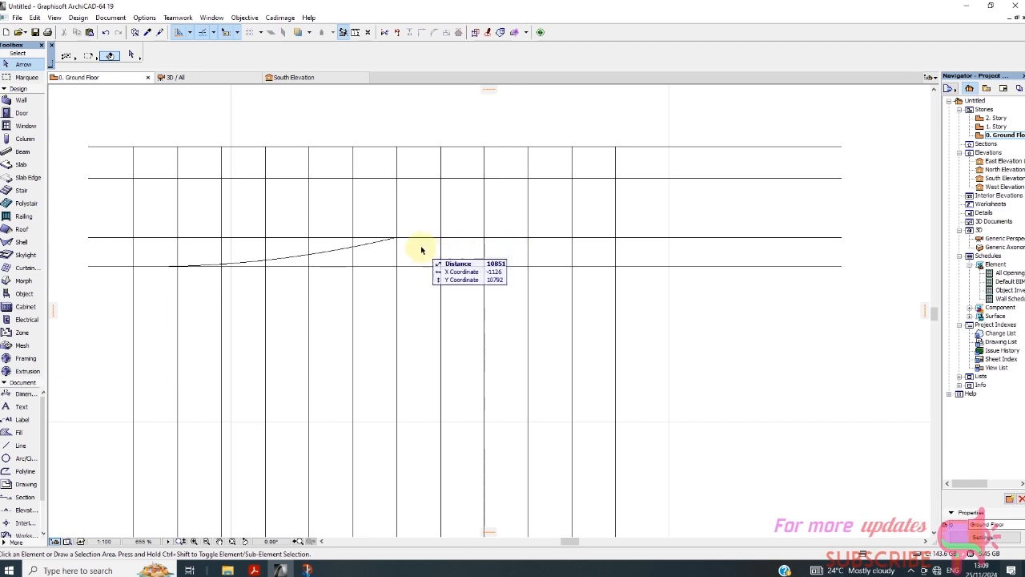
pyautogui.scroll(-2, 412, 258)
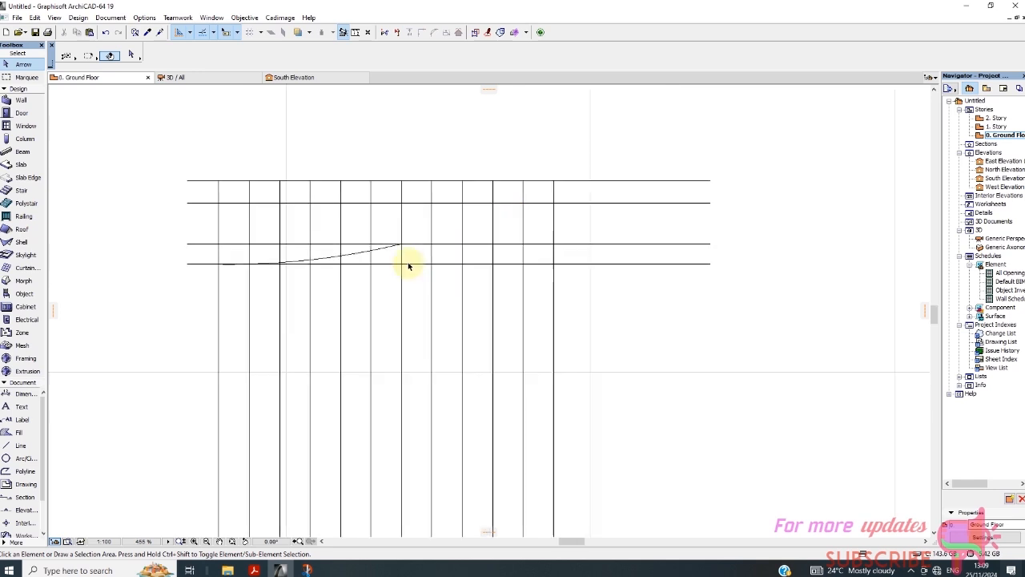
pyautogui.click(24, 458)
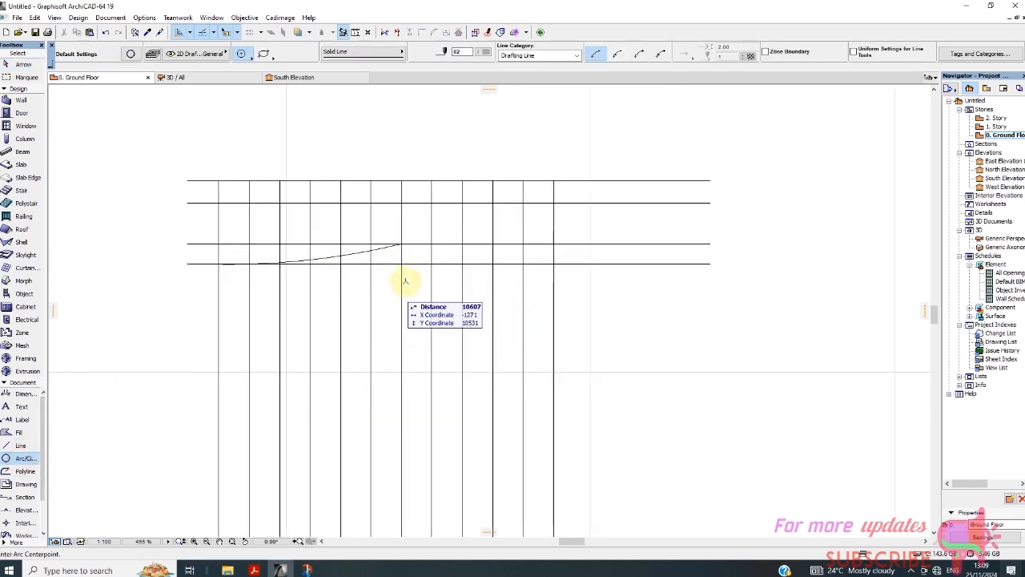
pyautogui.scroll(4, 401, 248)
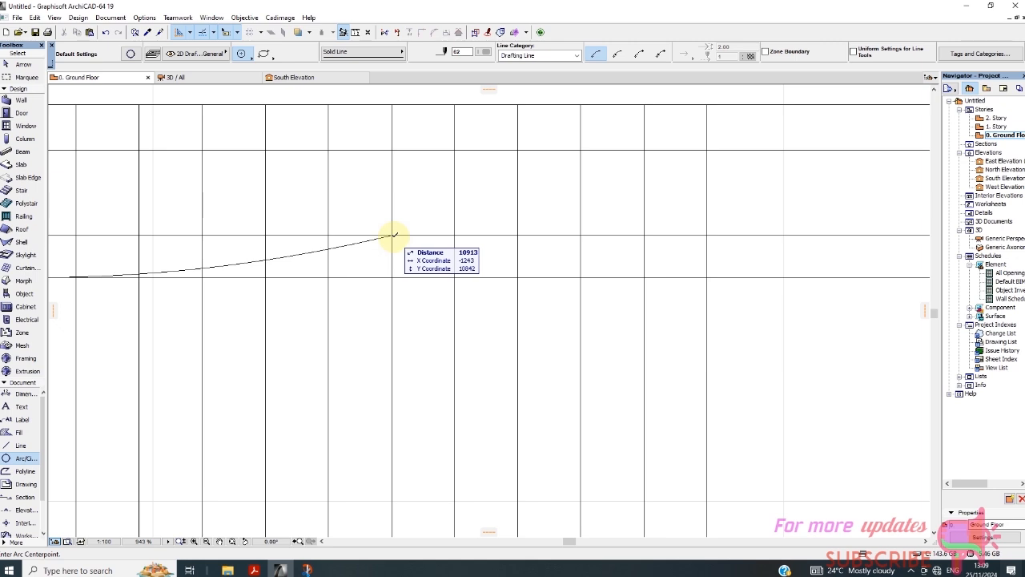
pyautogui.click(390, 235)
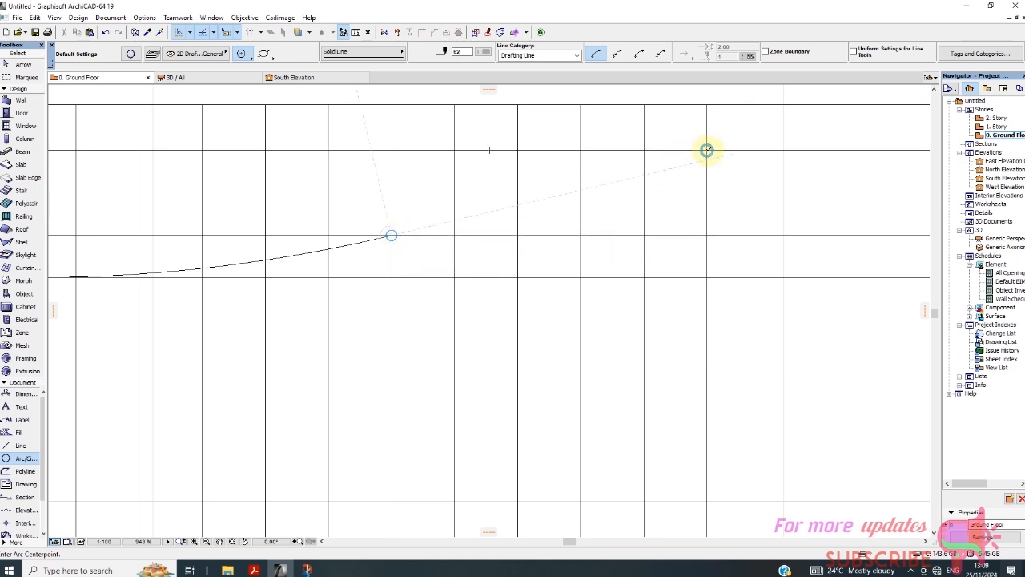
pyautogui.scroll(-5, 707, 150)
pyautogui.scroll(-1, 707, 150)
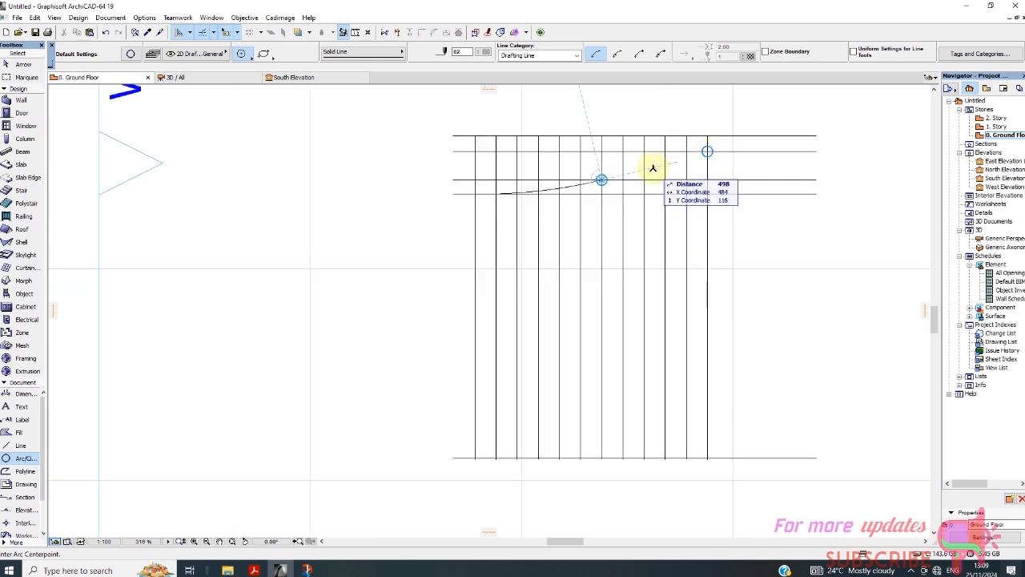
pyautogui.scroll(2, 654, 169)
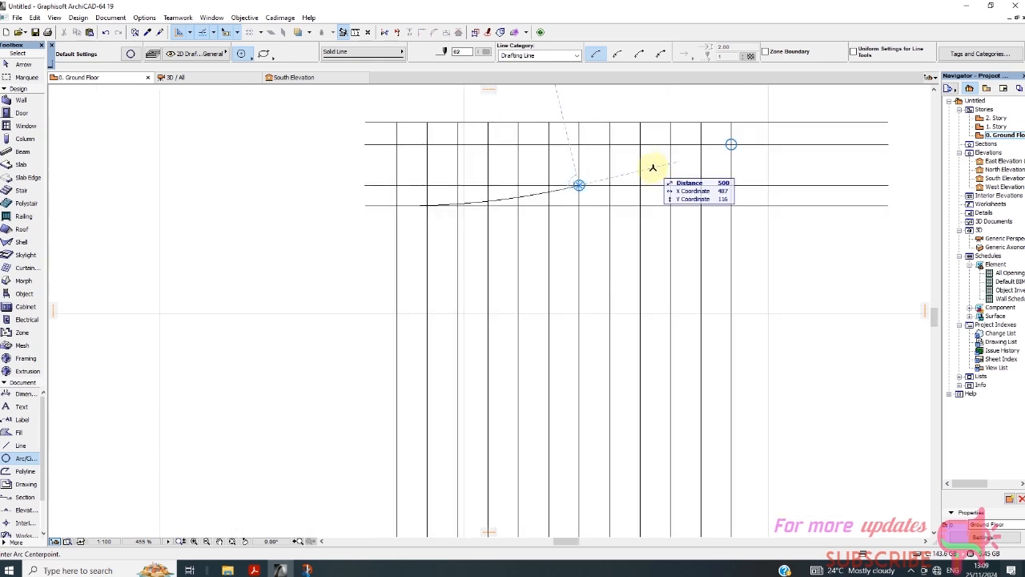
pyautogui.scroll(2, 636, 170)
pyautogui.scroll(1, 636, 170)
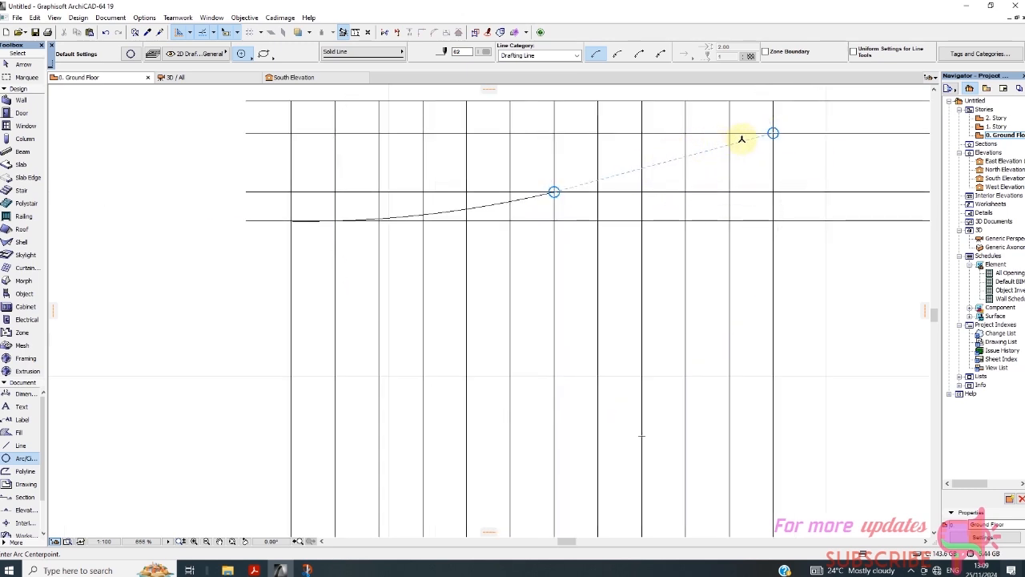
pyautogui.scroll(-1, 663, 160)
pyautogui.click(664, 161)
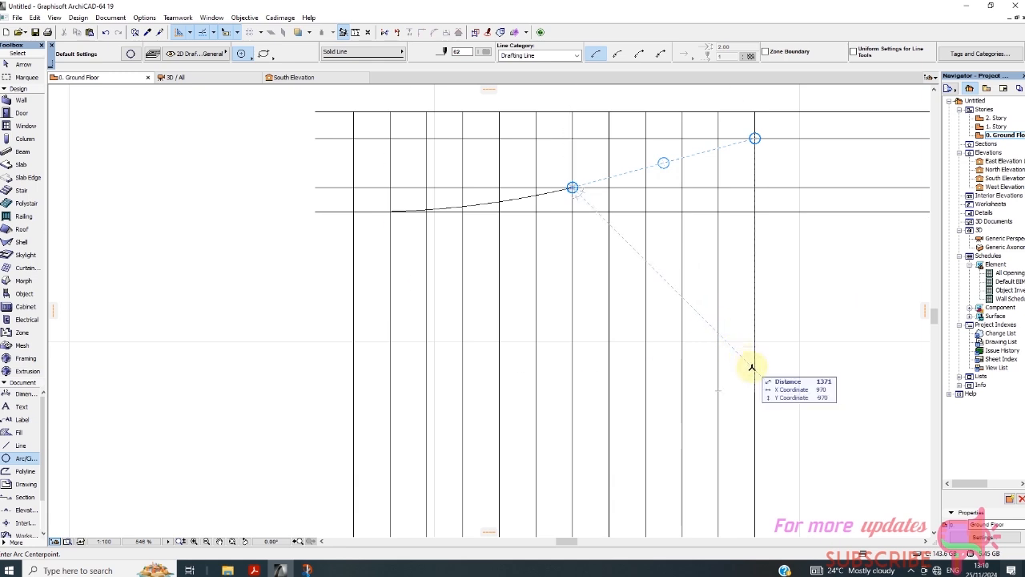
pyautogui.scroll(-3, 781, 407)
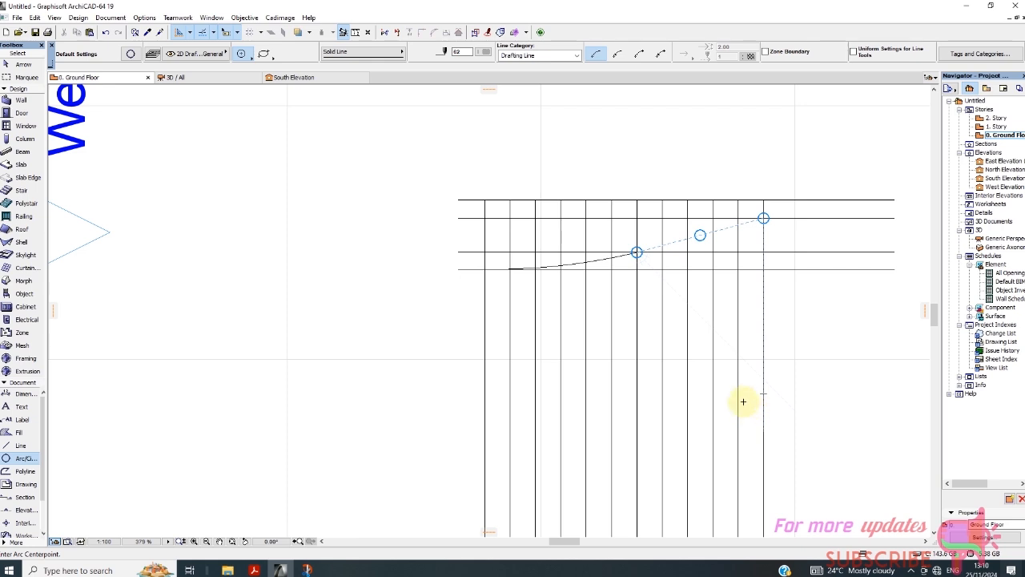
pyautogui.scroll(-3, 743, 402)
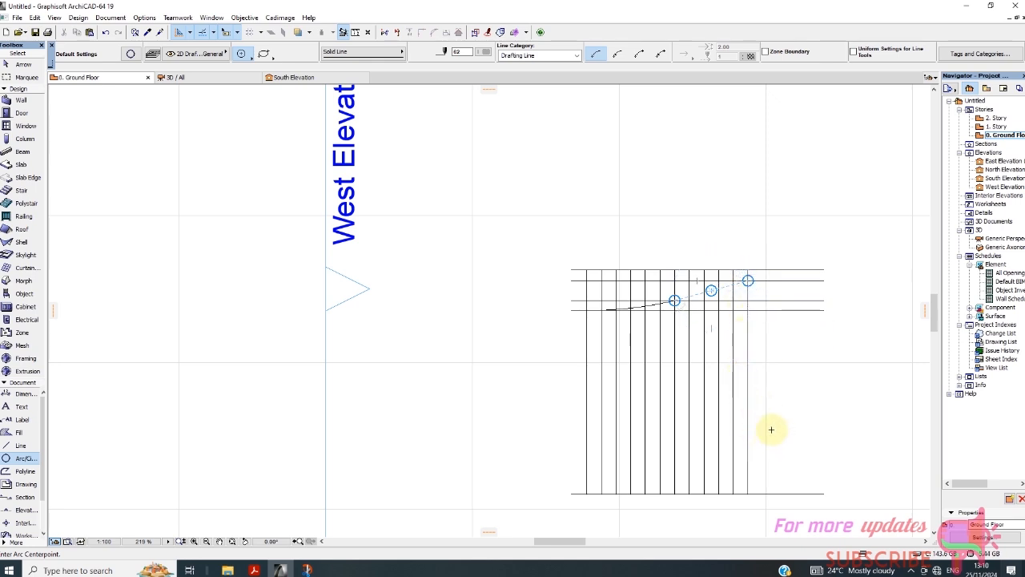
pyautogui.scroll(3, 711, 290)
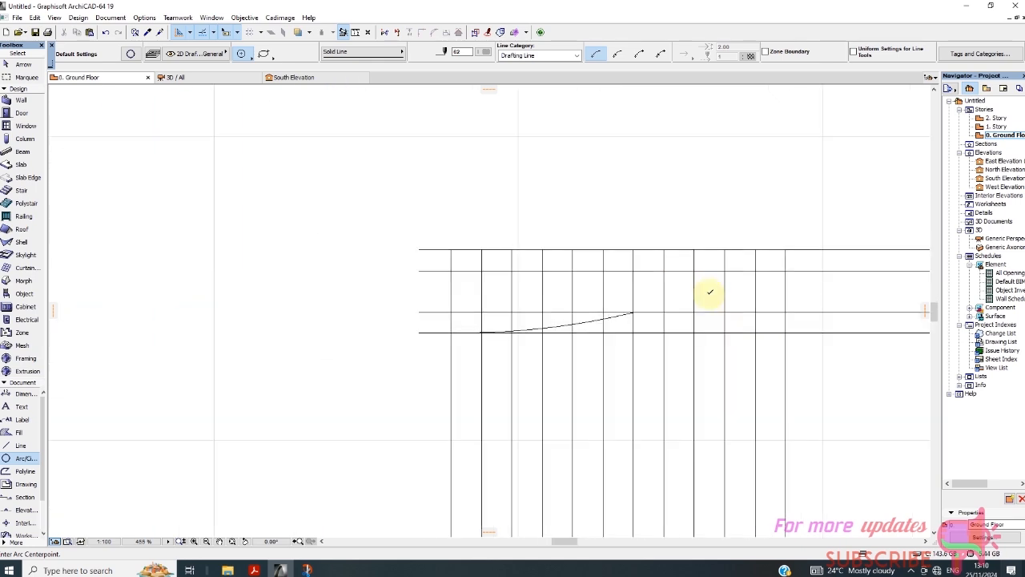
pyautogui.scroll(2, 709, 291)
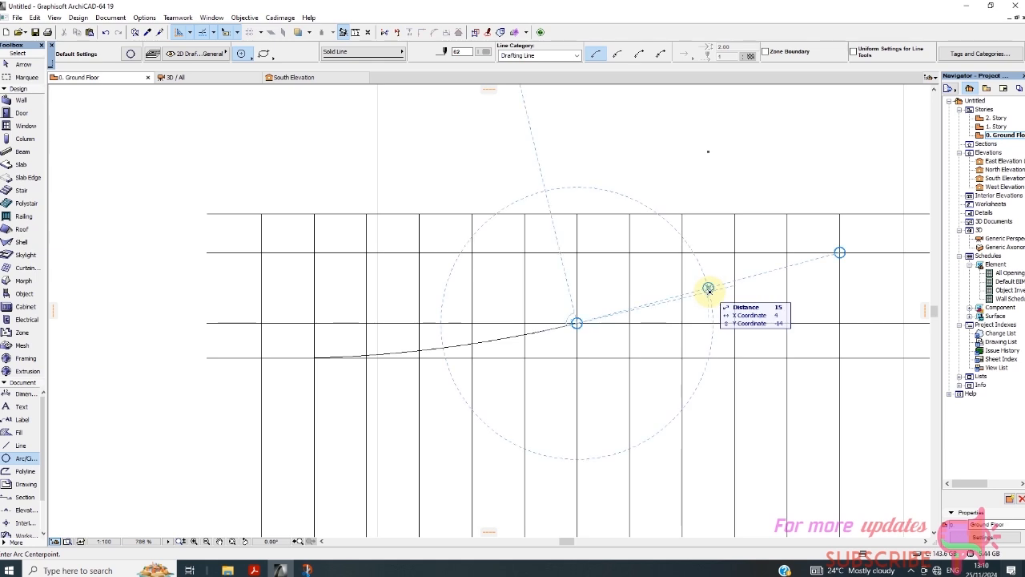
pyautogui.click(707, 287)
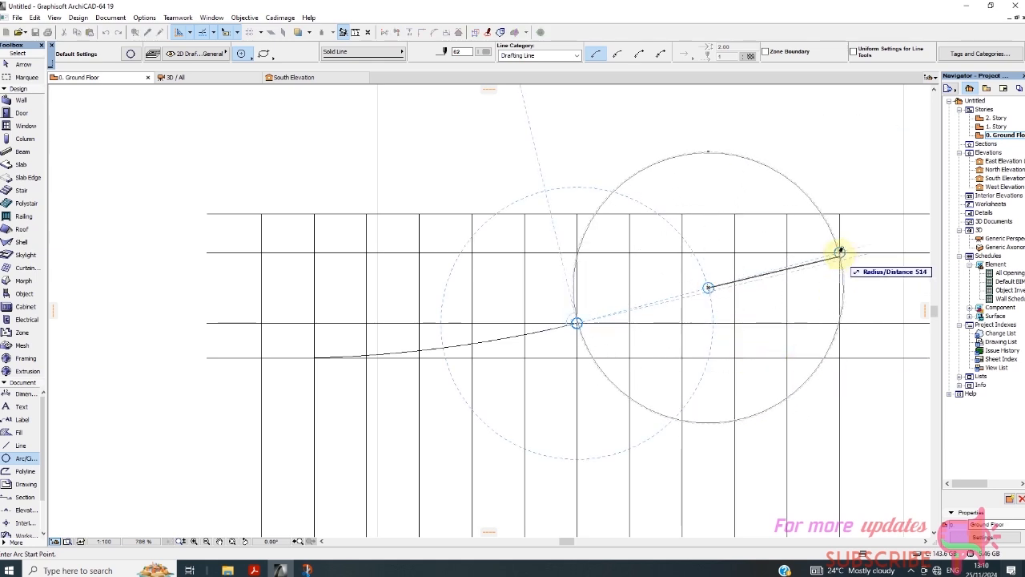
pyautogui.click(839, 253)
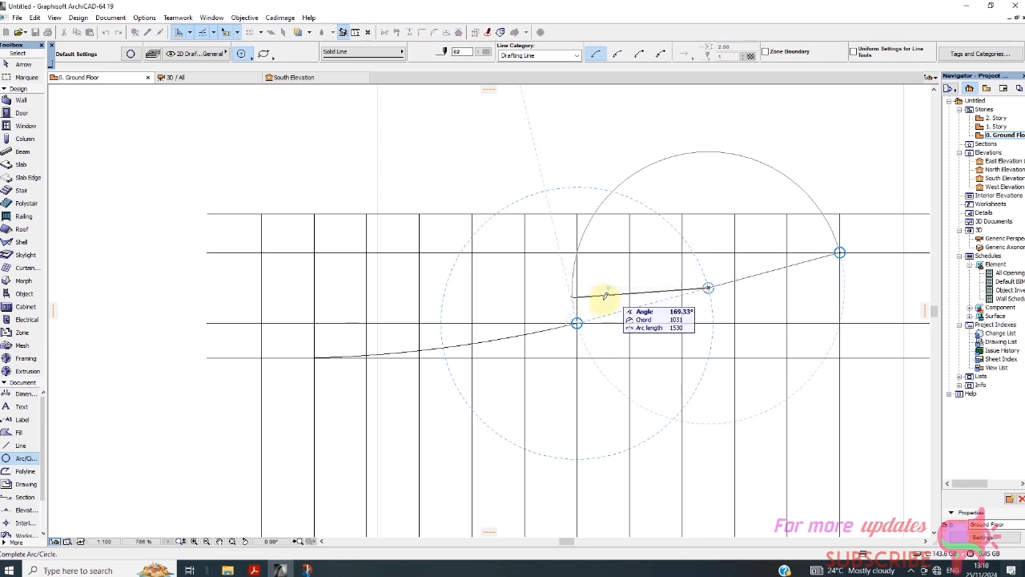
pyautogui.click(577, 323)
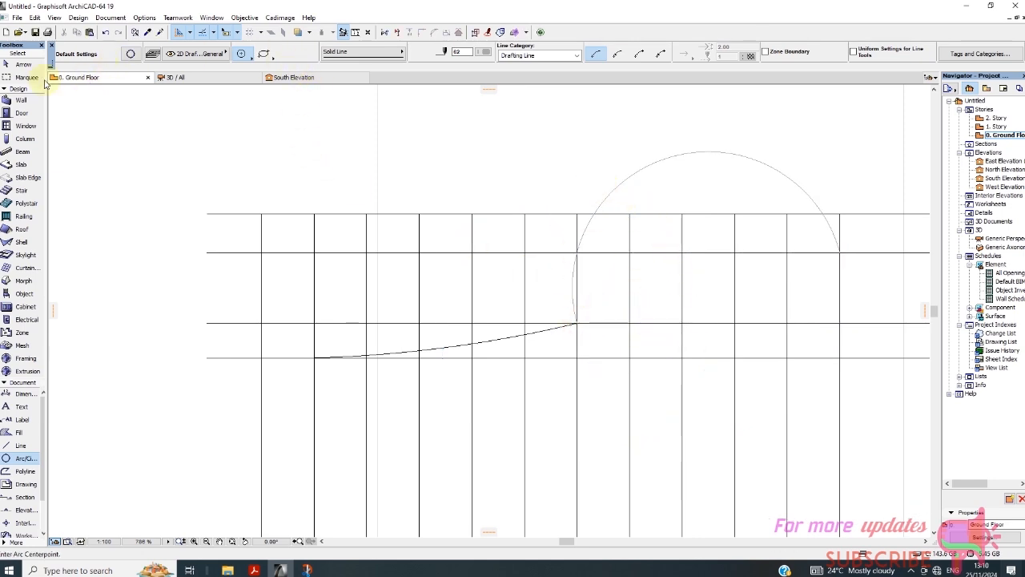
# Step: Pick up the existing shallow curve's settings and transfer them to the new semicircular arc
pyautogui.click(446, 347)
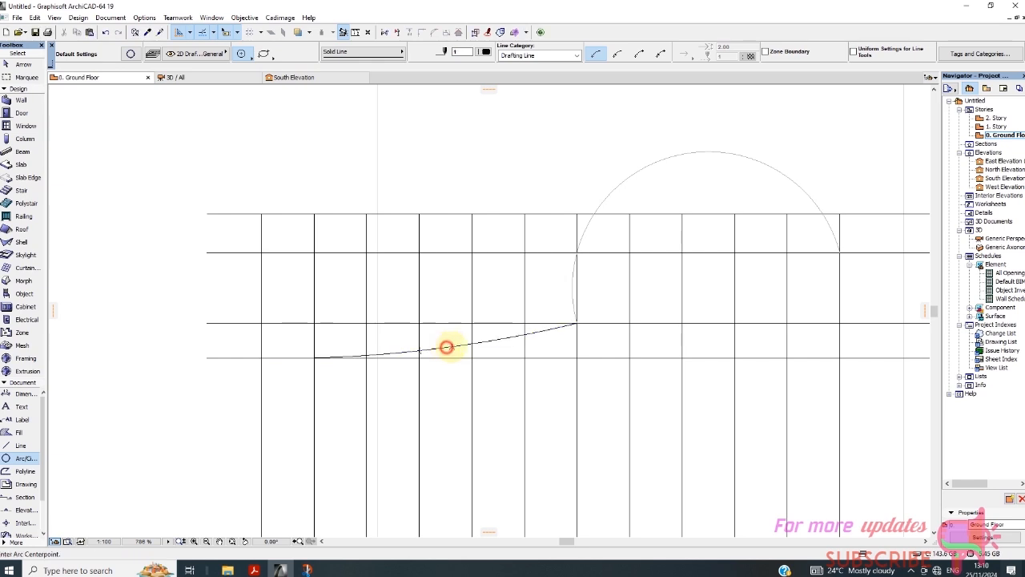
pyautogui.click(163, 31)
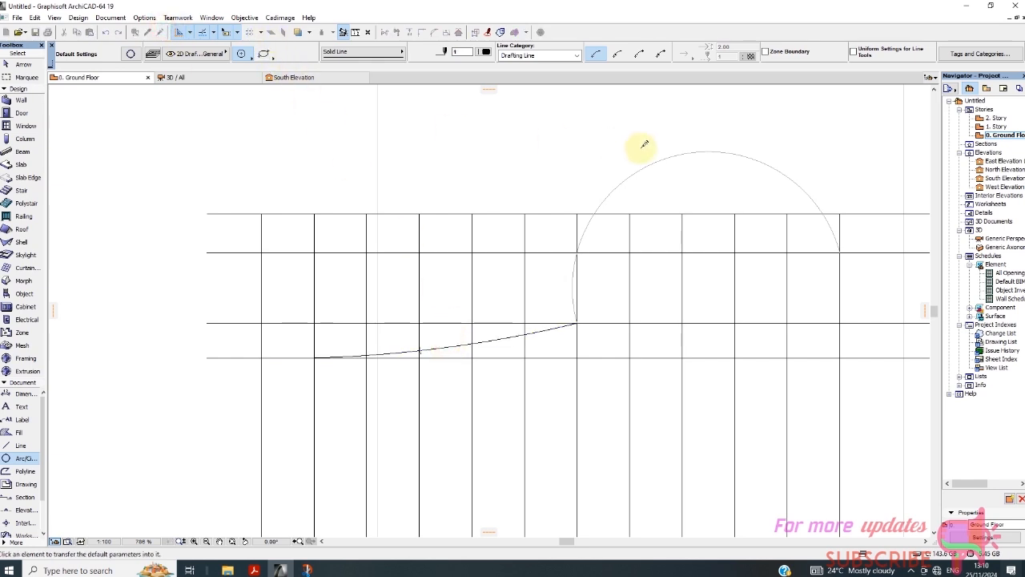
pyautogui.click(643, 171)
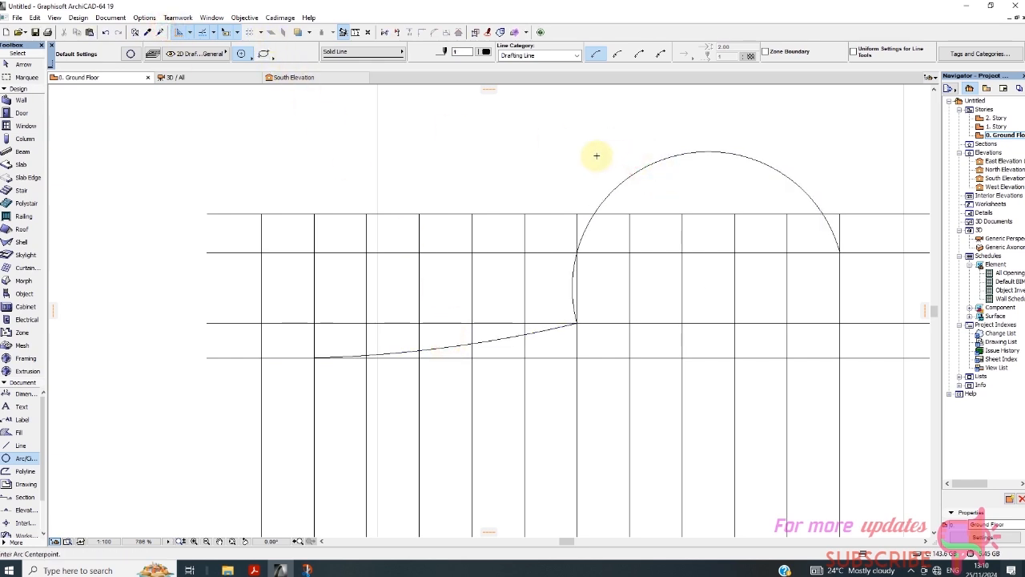
# Step: Flatten the semicircle into a shallow upward-bulging curve between its endpoints, levelling off at the last vertical line, and clear the selection
pyautogui.click(26, 64)
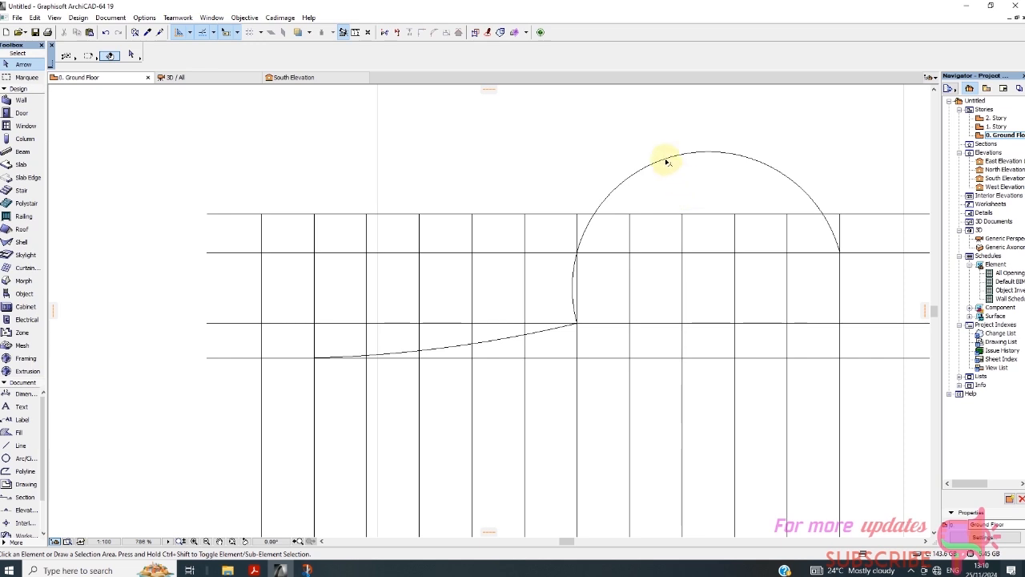
pyautogui.click(664, 161)
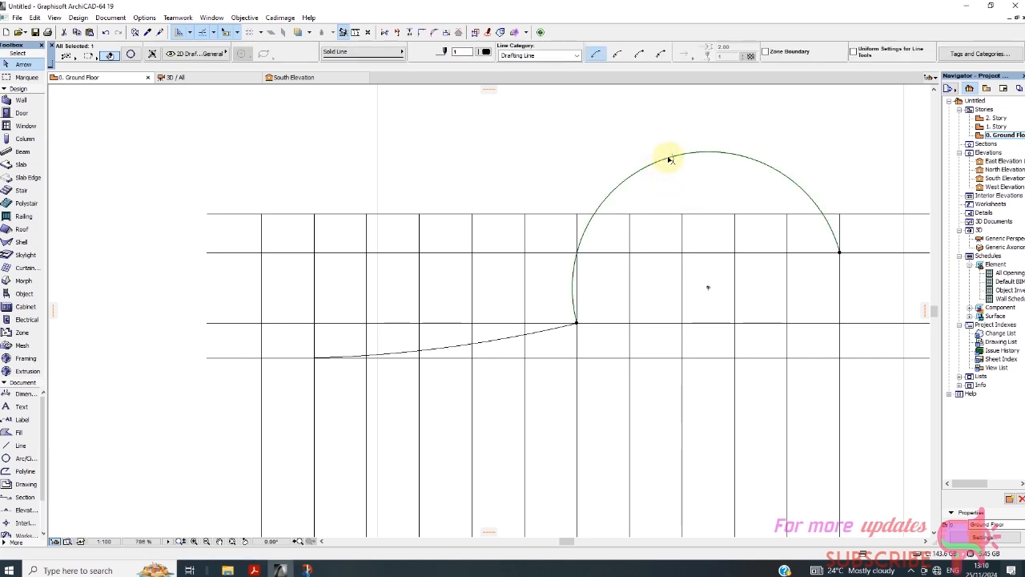
pyautogui.click(675, 157)
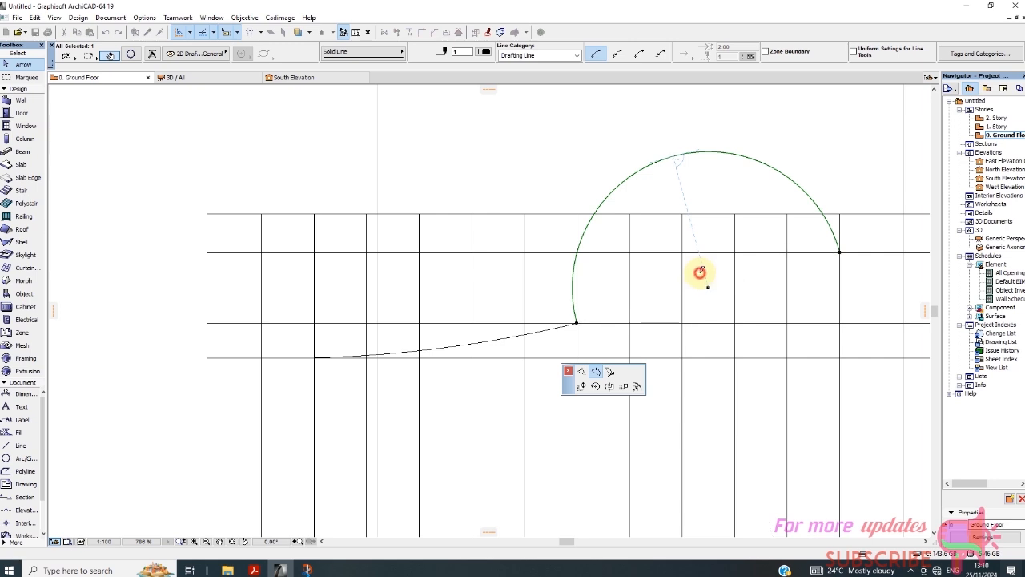
pyautogui.click(710, 286)
pyautogui.scroll(-1, 739, 319)
pyautogui.click(757, 294)
pyautogui.scroll(-3, 540, 277)
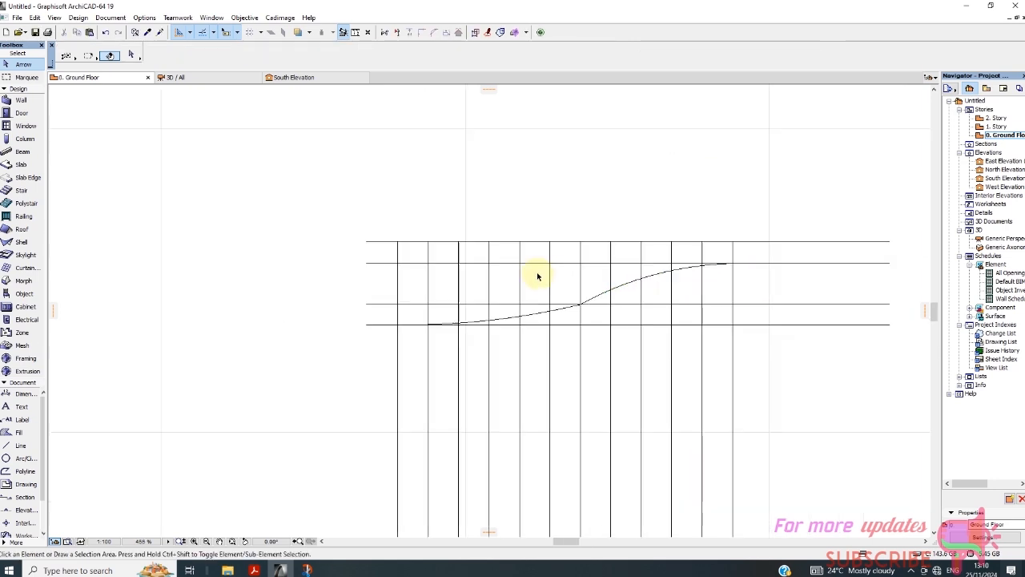
# Step: Select the four horizontal lines crossing the upper part of the grid and delete them, keeping the S-shaped profile and the vertical lines
pyautogui.scroll(-3, 577, 292)
pyautogui.scroll(3, 534, 313)
pyautogui.scroll(-2, 613, 247)
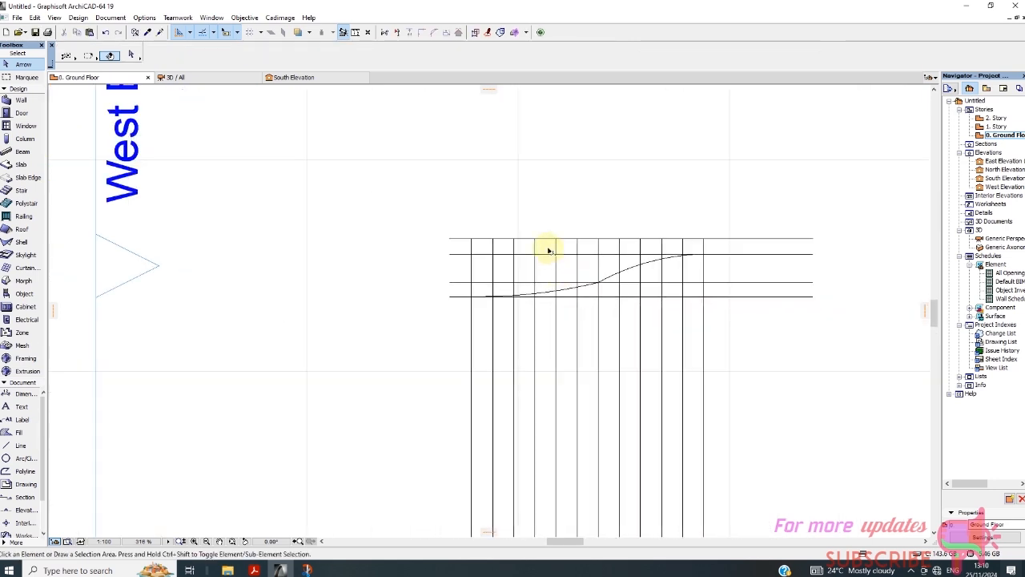
pyautogui.scroll(2, 593, 265)
pyautogui.scroll(-2, 637, 280)
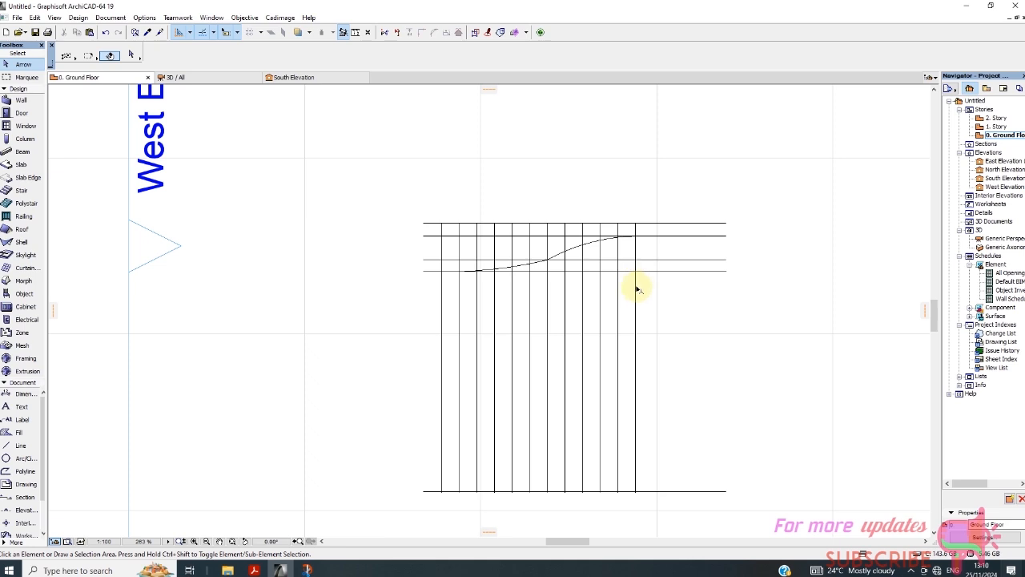
pyautogui.scroll(1, 617, 288)
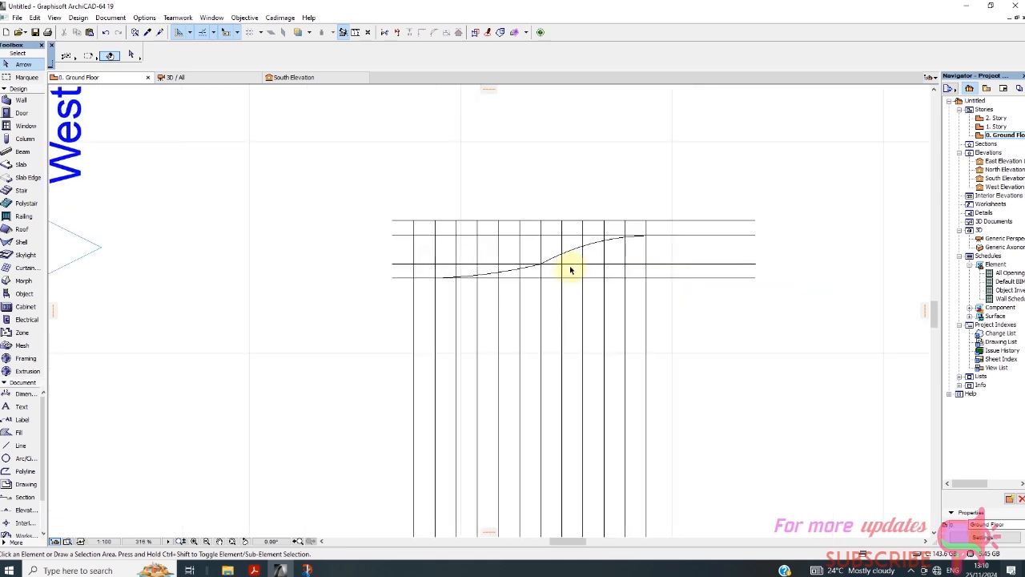
pyautogui.scroll(2, 560, 294)
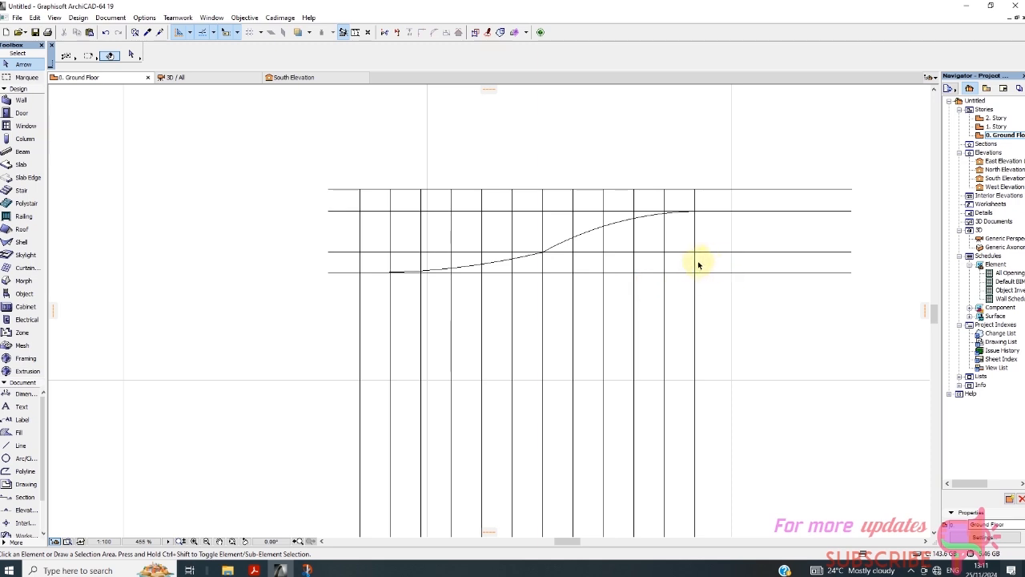
pyautogui.scroll(-1, 697, 266)
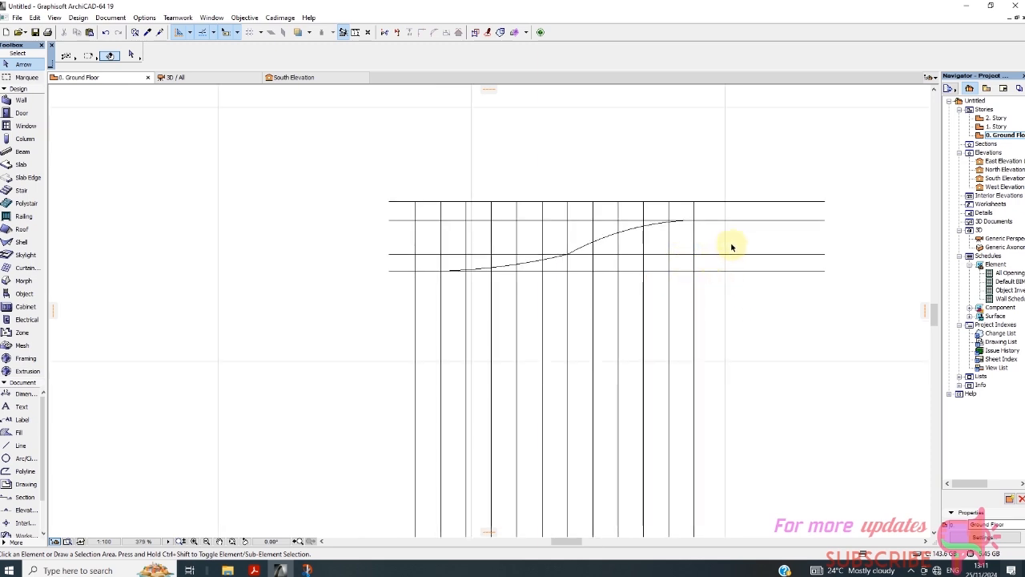
pyautogui.click(866, 172)
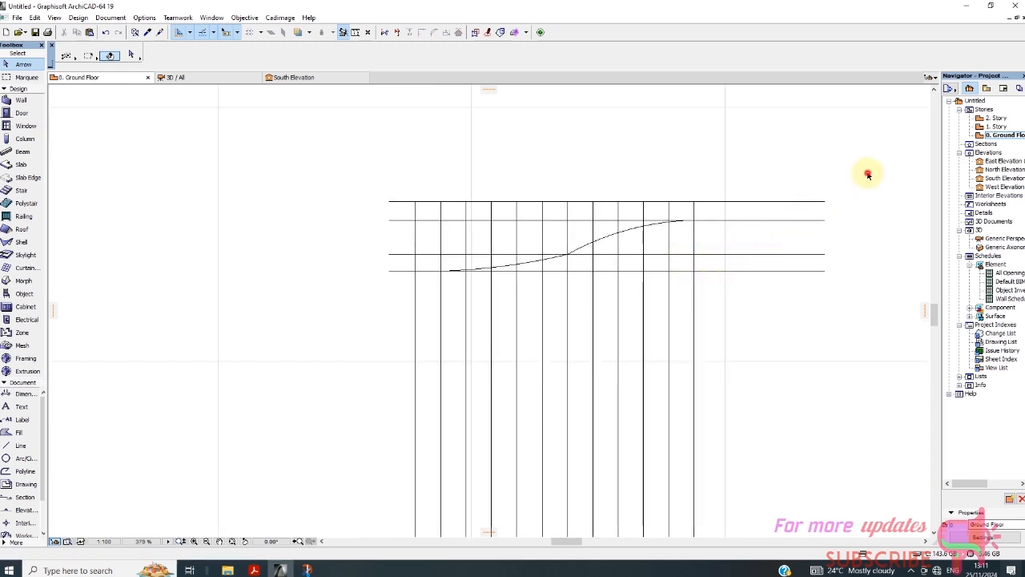
pyautogui.click(731, 314)
pyautogui.press('Delete')
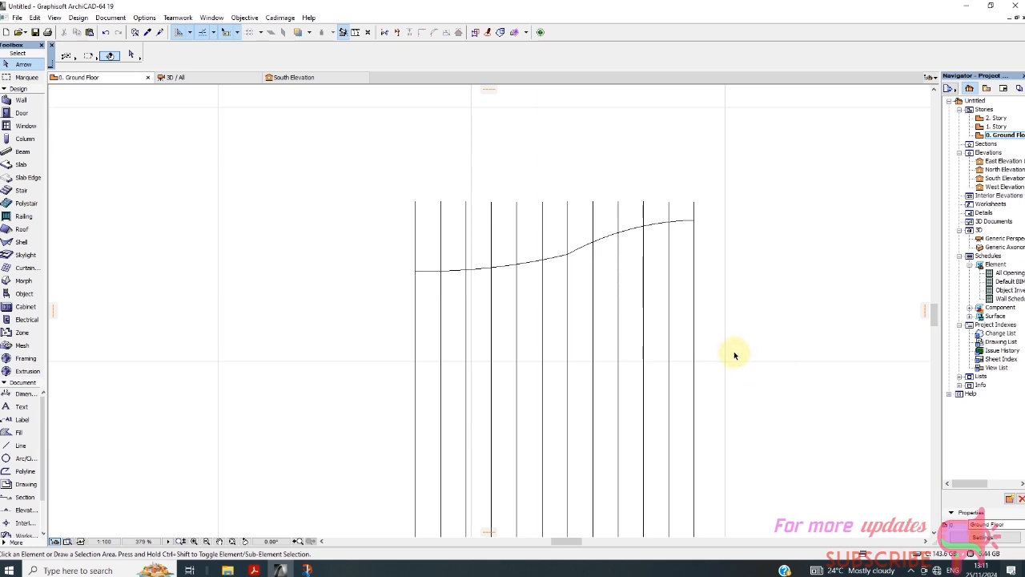
# Step: Examine the curved profile and its crossings with the vertical lines, up close at the profile's lower end
pyautogui.scroll(2, 578, 278)
pyautogui.scroll(-2, 576, 286)
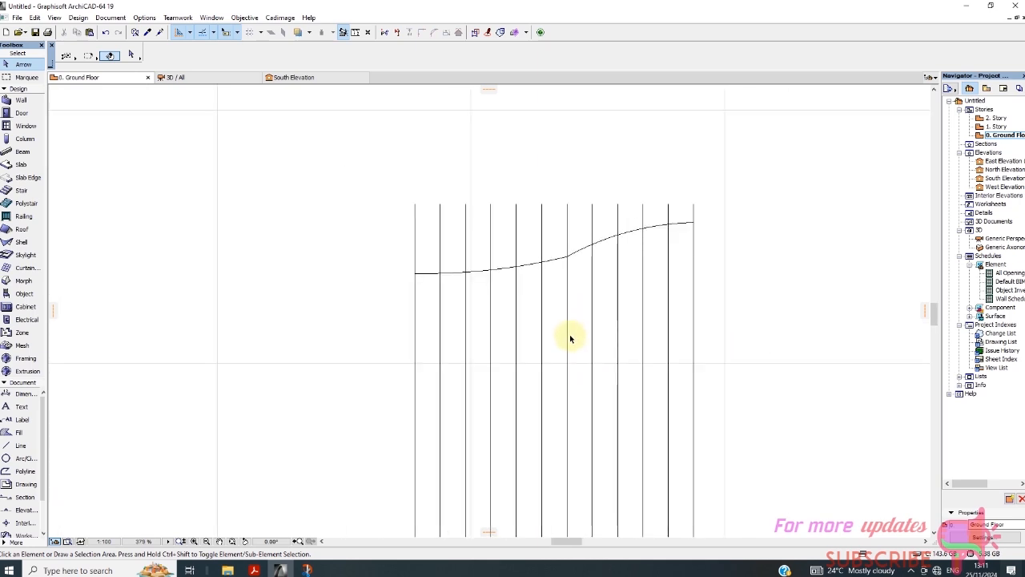
pyautogui.scroll(2, 534, 295)
pyautogui.scroll(-1, 533, 310)
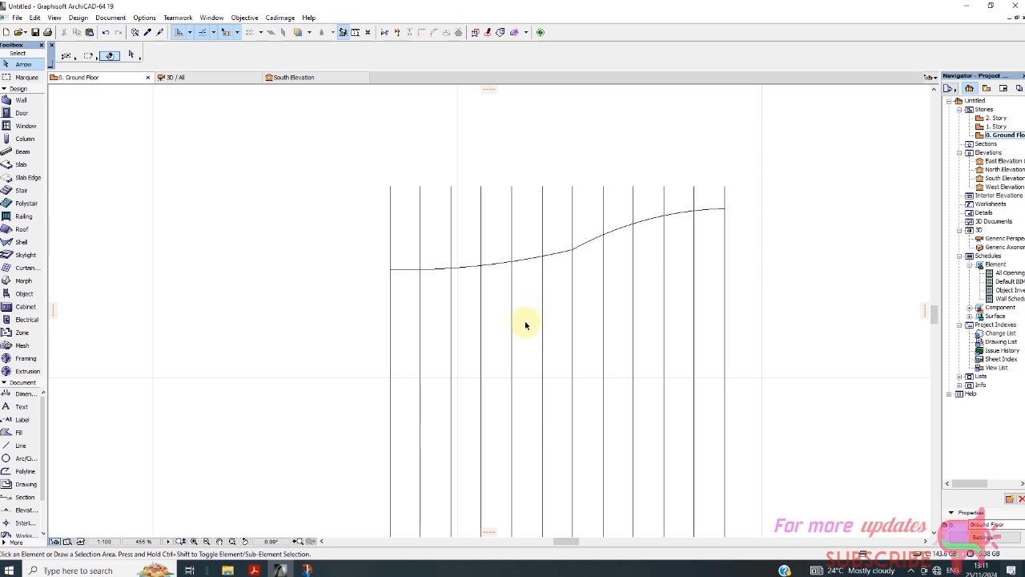
pyautogui.scroll(1, 414, 258)
pyautogui.scroll(-1, 413, 272)
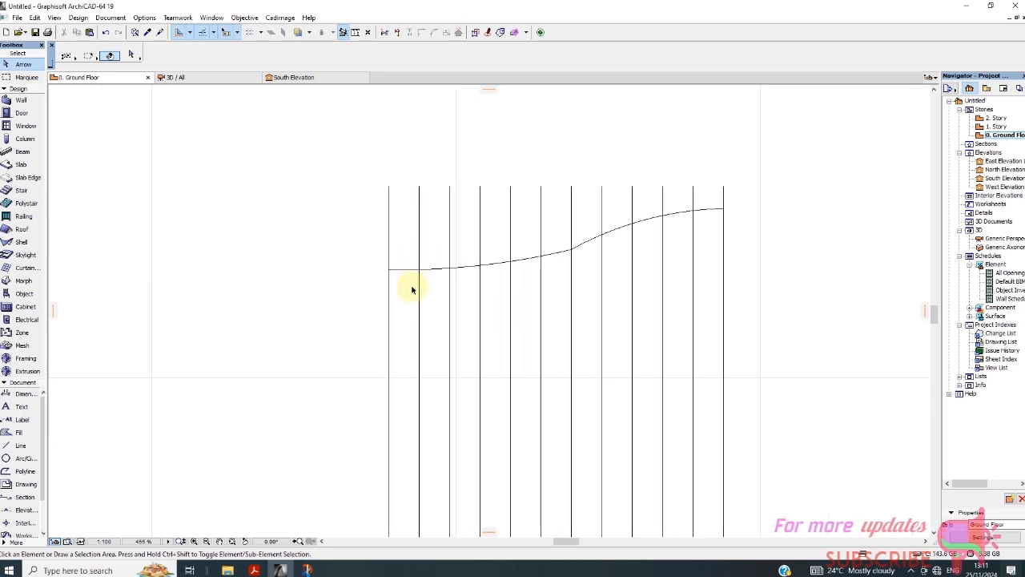
pyautogui.scroll(-1, 448, 293)
pyautogui.scroll(4, 418, 264)
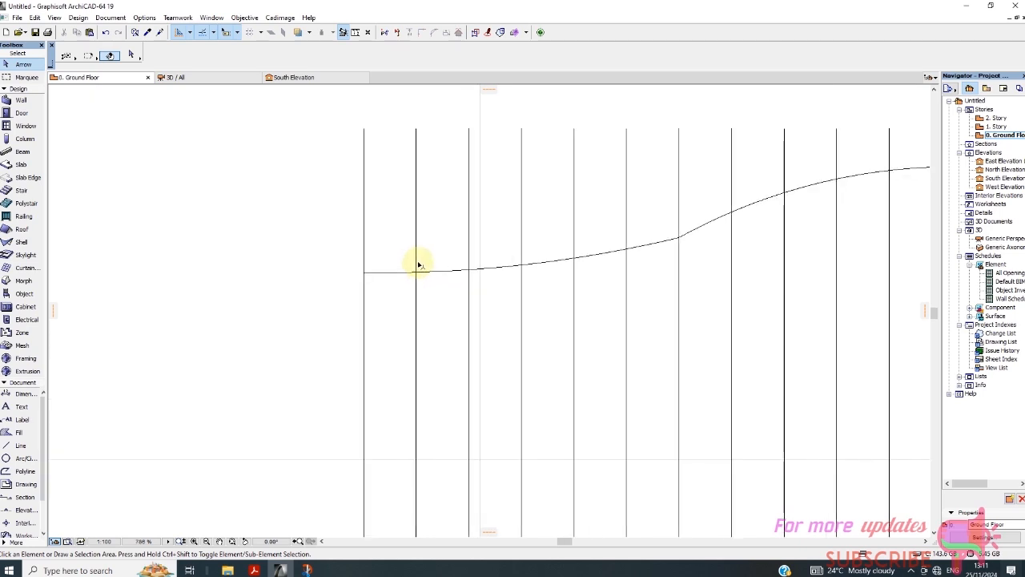
# Step: Copy the ten inner vertical lines together a short distance to the left along the base line, forming narrow pairs, and clear the selection
pyautogui.scroll(-4, 417, 273)
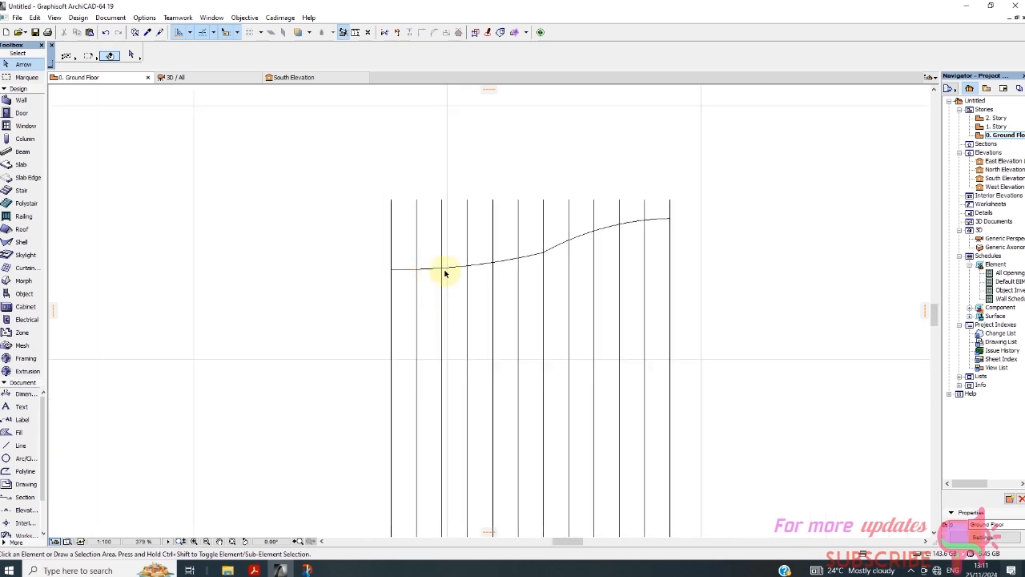
pyautogui.scroll(-2, 417, 240)
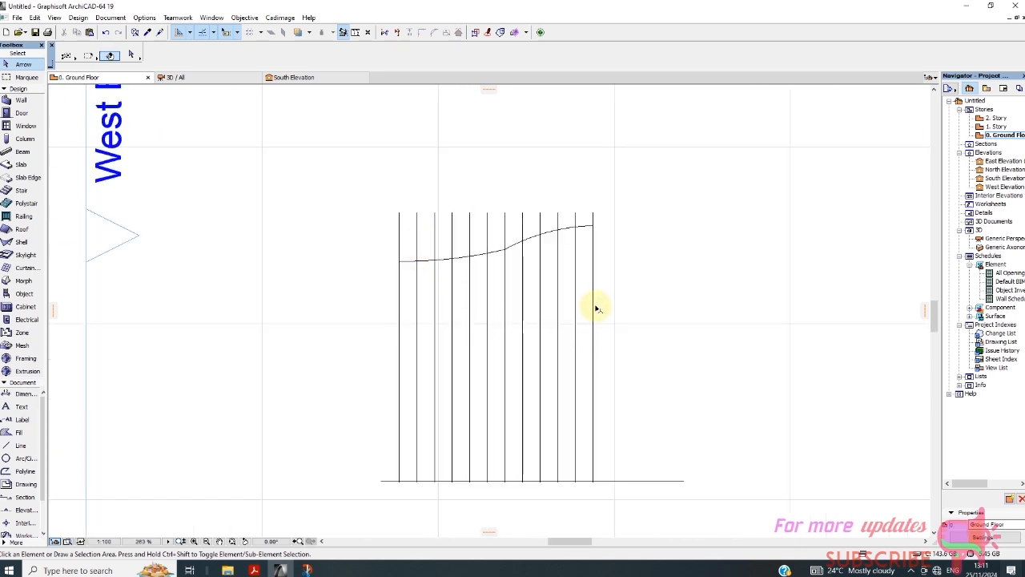
pyautogui.scroll(1, 605, 325)
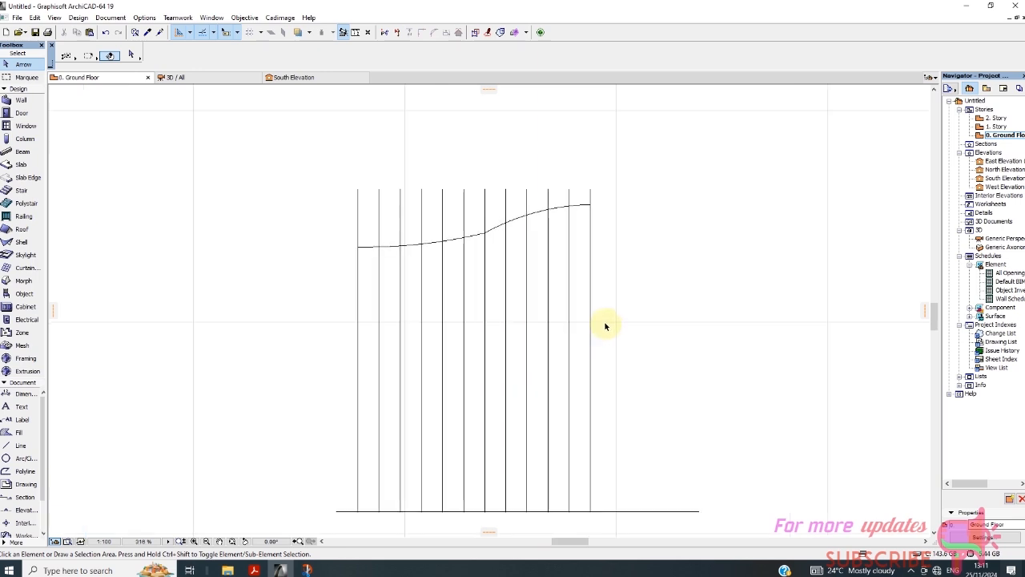
pyautogui.click(590, 328)
pyautogui.click(576, 341)
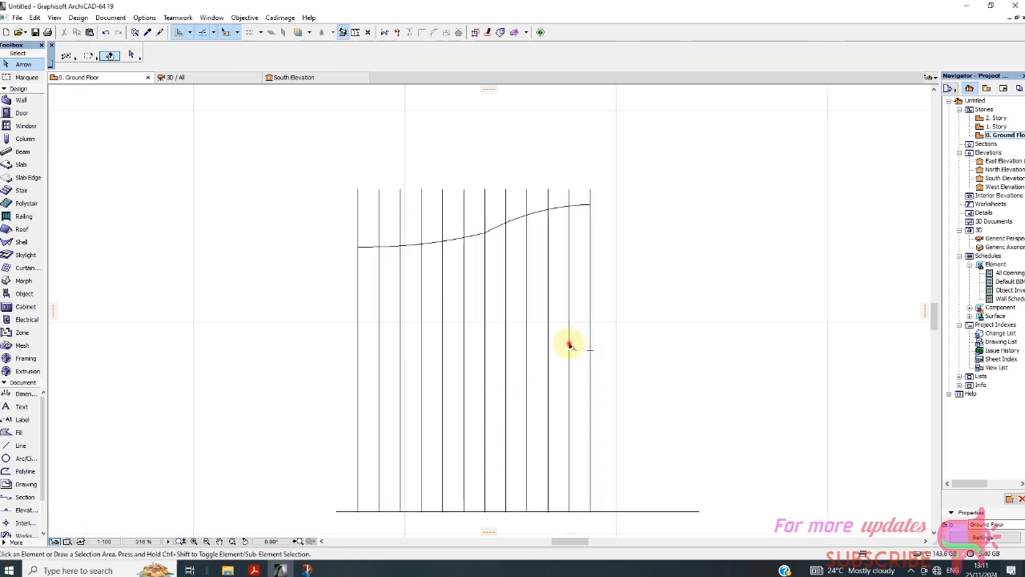
pyautogui.click(569, 356)
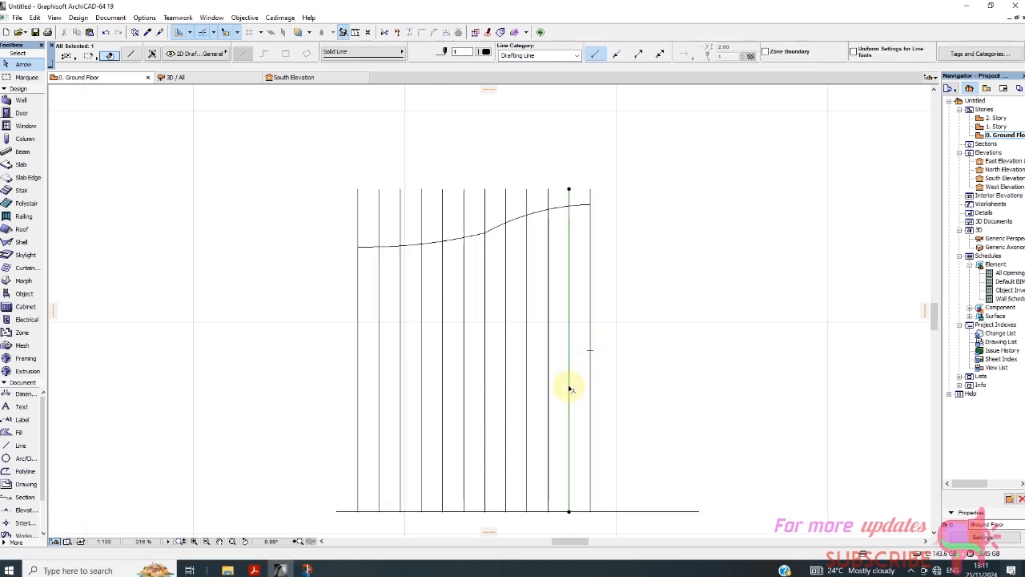
pyautogui.keyDown('shift'); pyautogui.click(548, 349); pyautogui.keyUp('shift')
pyautogui.keyDown('shift'); pyautogui.click(526, 357); pyautogui.keyUp('shift')
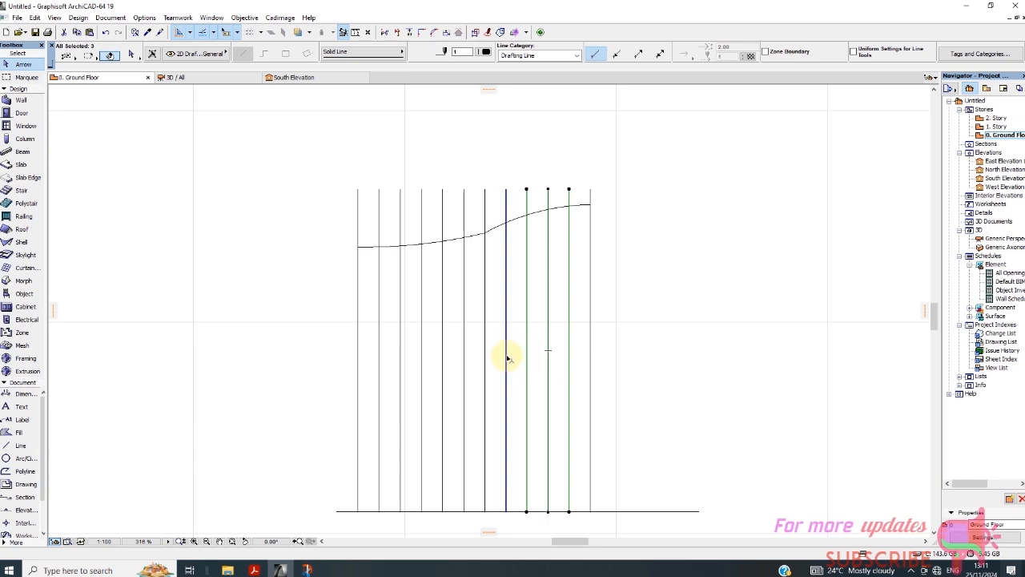
pyautogui.keyDown('shift'); pyautogui.click(505, 356); pyautogui.keyUp('shift')
pyautogui.keyDown('shift'); pyautogui.click(485, 360); pyautogui.keyUp('shift')
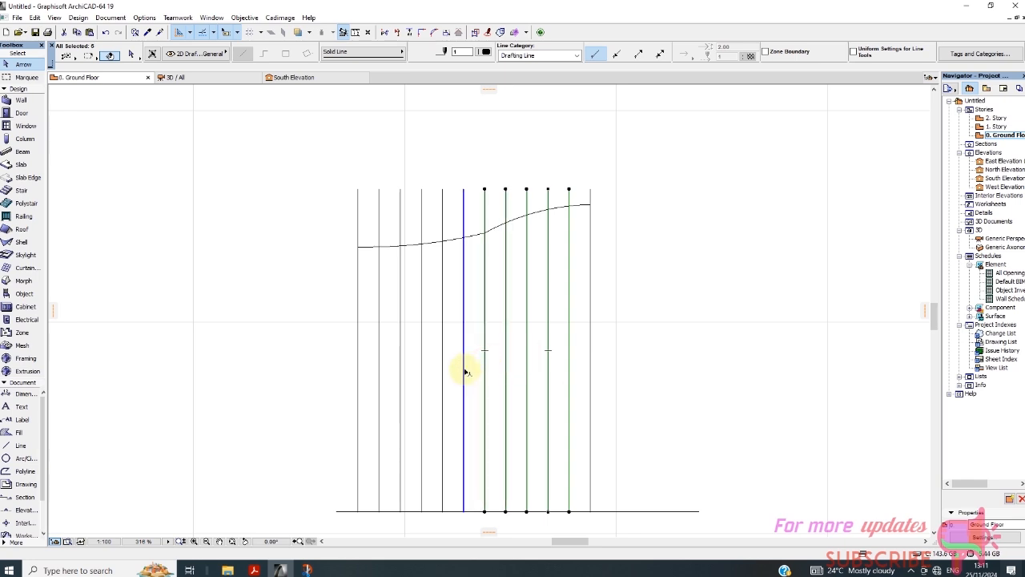
pyautogui.keyDown('shift'); pyautogui.click(465, 371); pyautogui.keyUp('shift')
pyautogui.keyDown('shift'); pyautogui.click(422, 375); pyautogui.keyUp('shift')
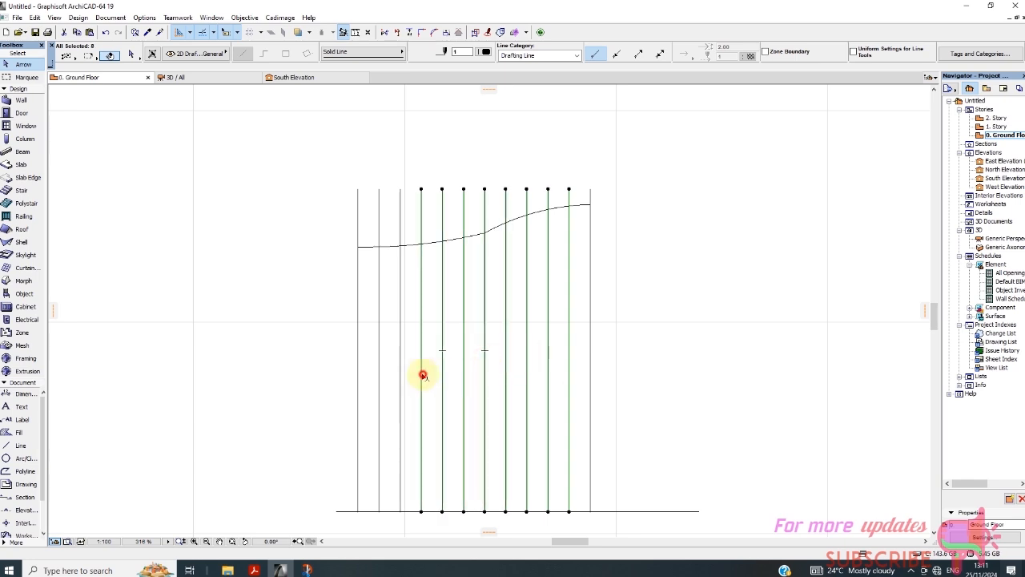
pyautogui.keyDown('shift'); pyautogui.click(399, 382); pyautogui.keyUp('shift')
pyautogui.keyDown('shift'); pyautogui.click(382, 389); pyautogui.keyUp('shift')
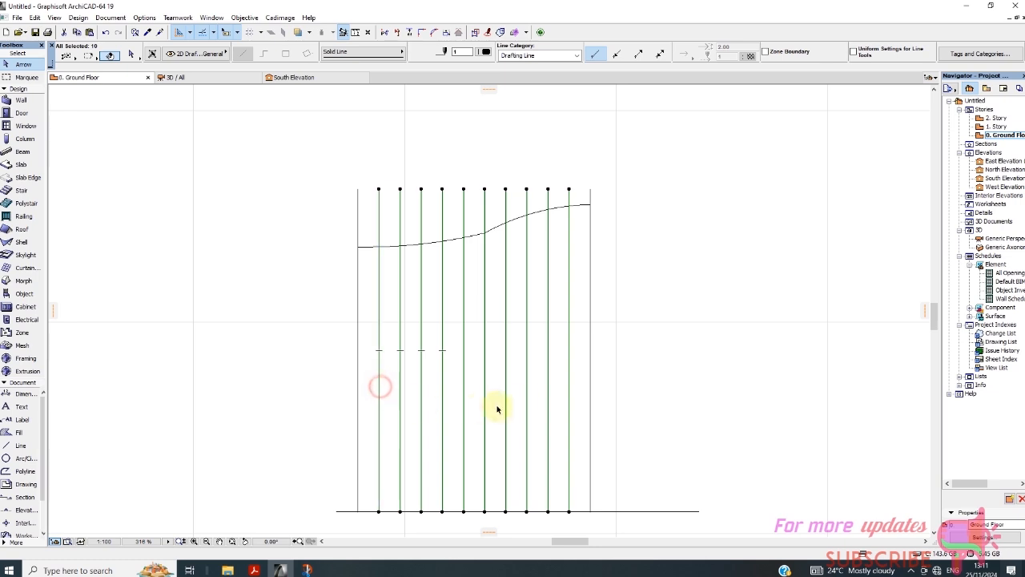
pyautogui.rightClick(605, 343)
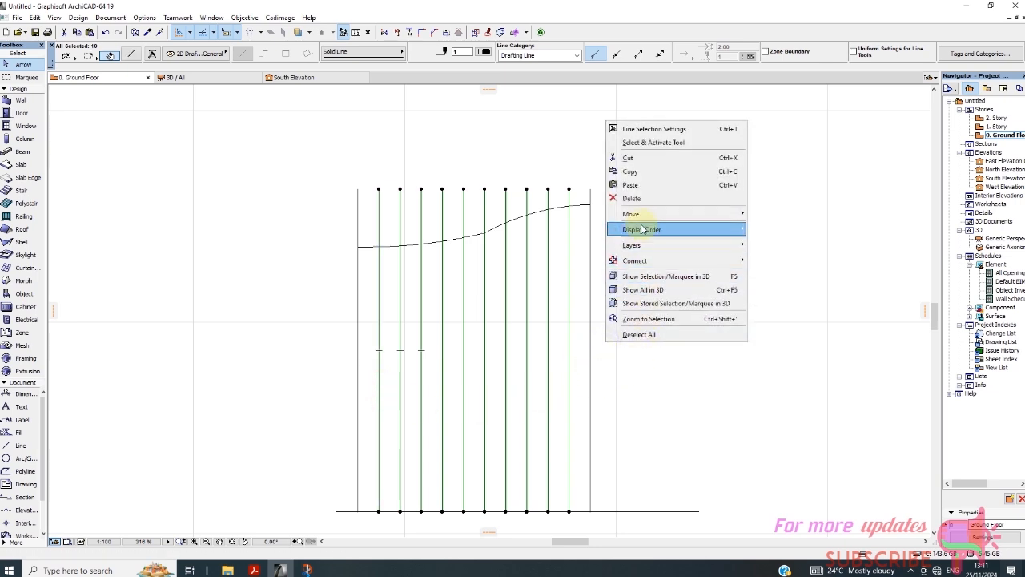
pyautogui.moveTo(633, 214)
pyautogui.click(778, 270)
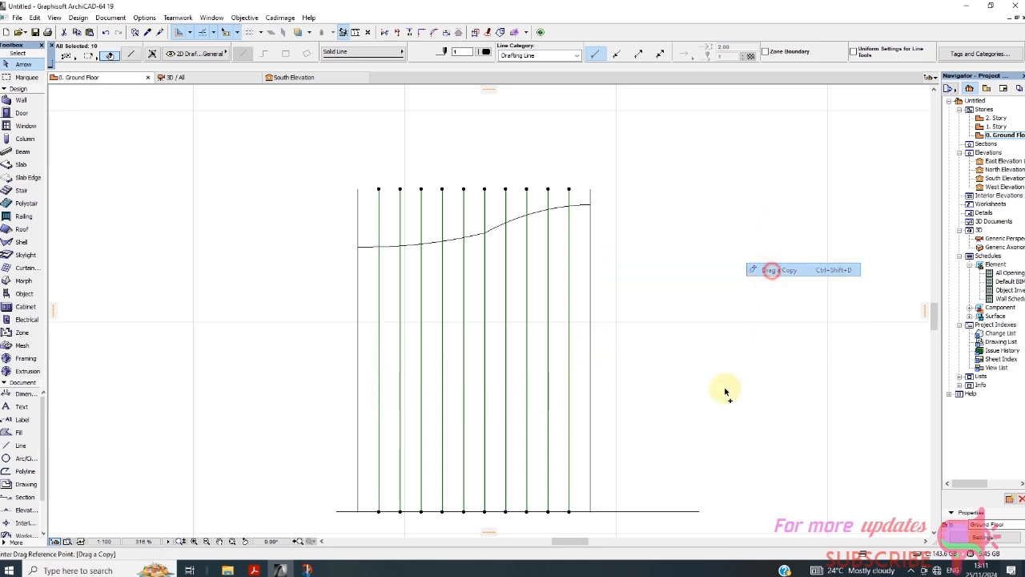
pyautogui.scroll(2, 572, 510)
pyautogui.click(567, 514)
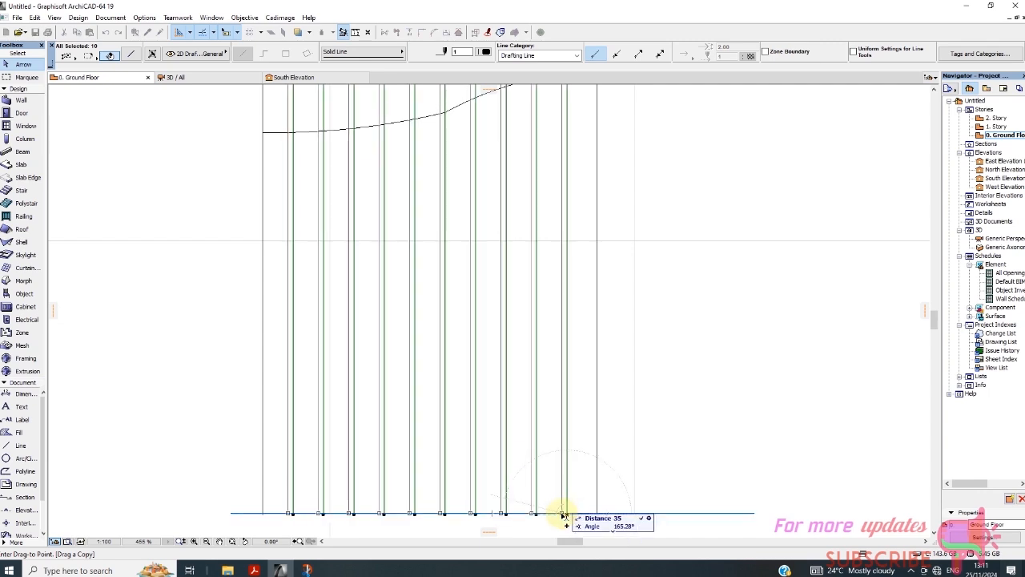
pyautogui.click(563, 513)
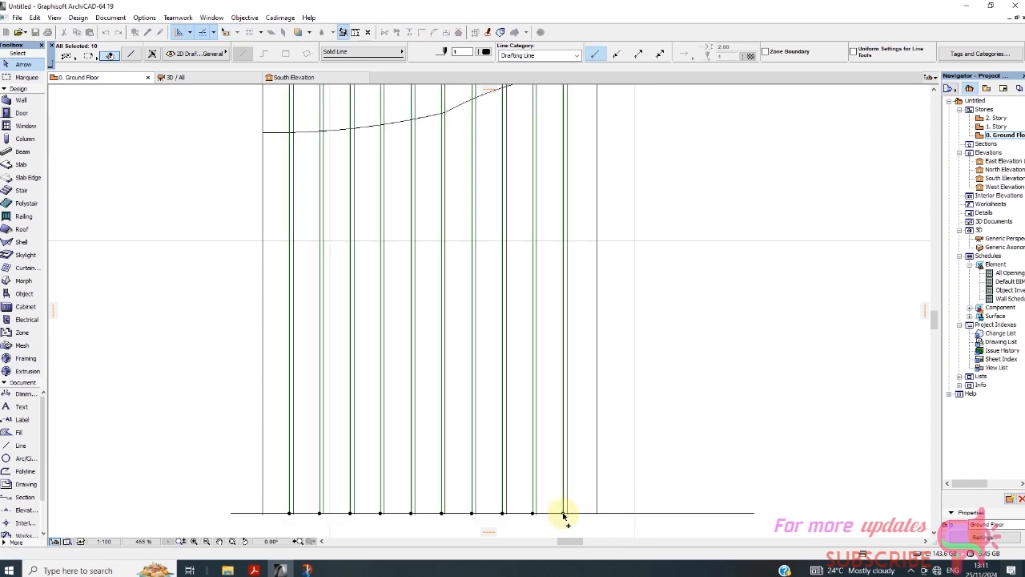
pyautogui.scroll(-2, 630, 443)
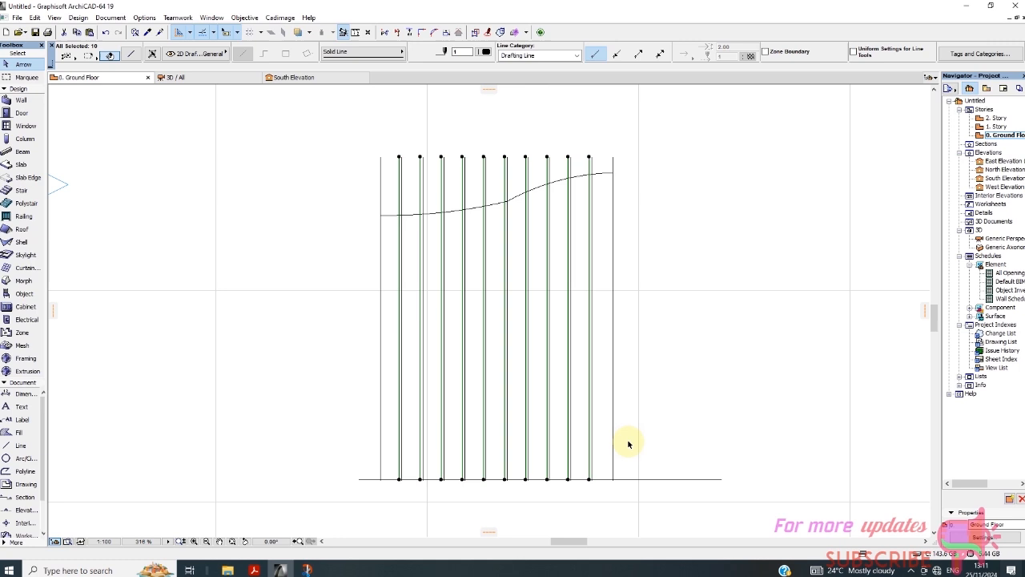
pyautogui.click(683, 368)
# Step: Copy the rightmost vertical line a short distance to the left from its foot on the base line, and clear the selection
pyautogui.scroll(2, 534, 156)
pyautogui.scroll(-3, 579, 334)
pyautogui.scroll(3, 569, 229)
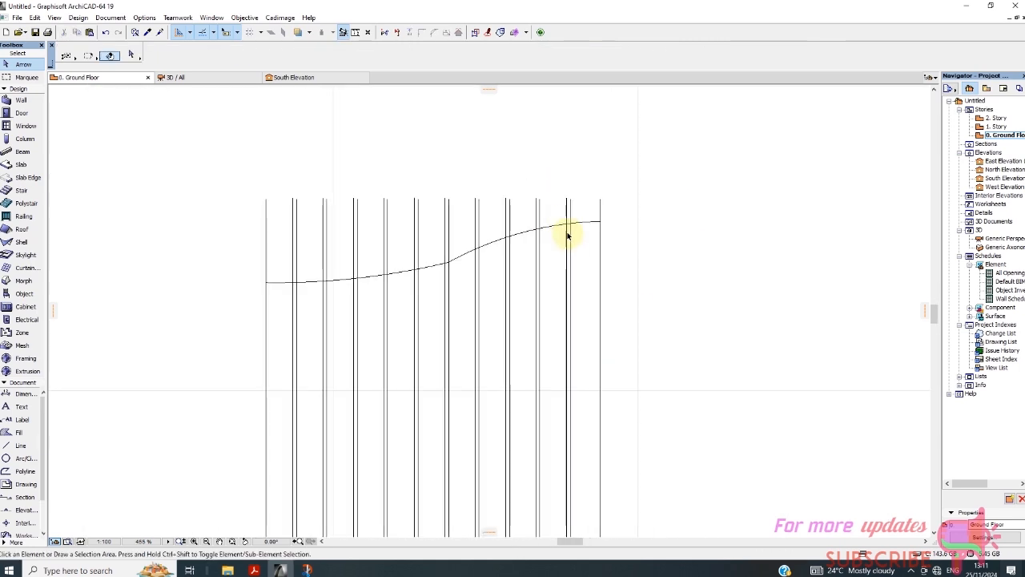
pyautogui.scroll(-3, 564, 212)
pyautogui.scroll(3, 544, 301)
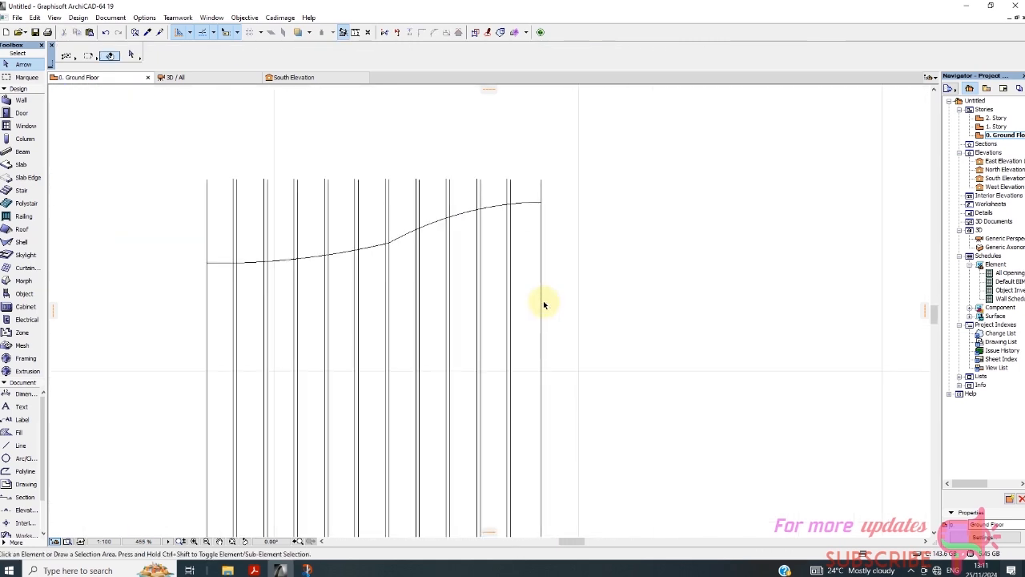
pyautogui.click(542, 291)
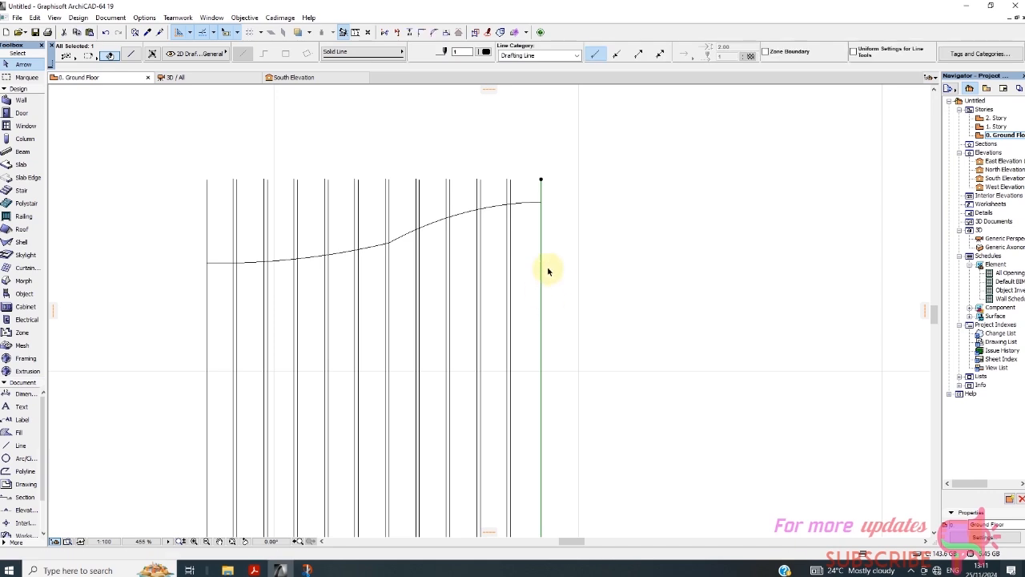
pyautogui.rightClick(562, 259)
pyautogui.moveTo(593, 351)
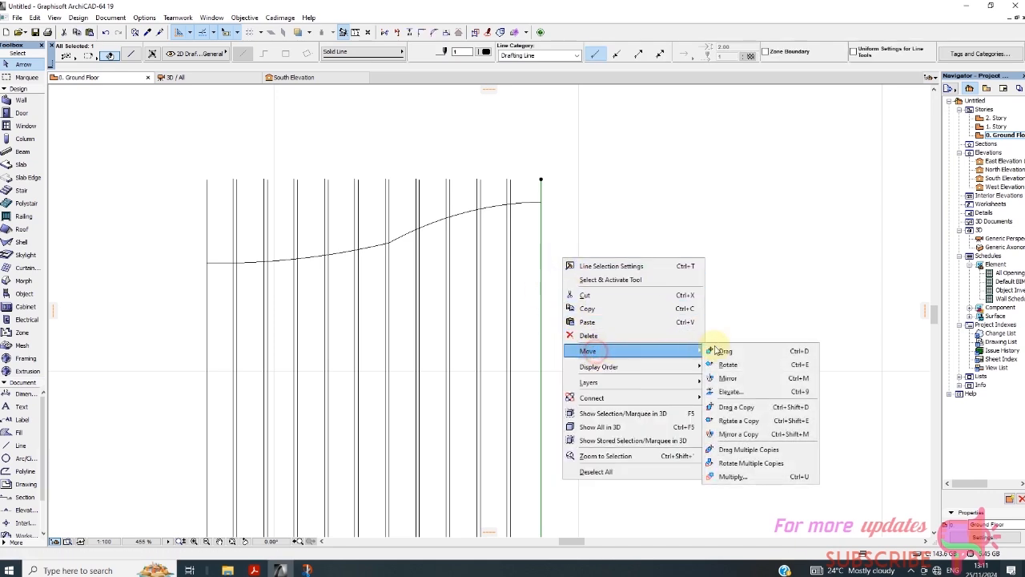
pyautogui.click(736, 406)
pyautogui.scroll(-3, 636, 393)
pyautogui.scroll(3, 541, 450)
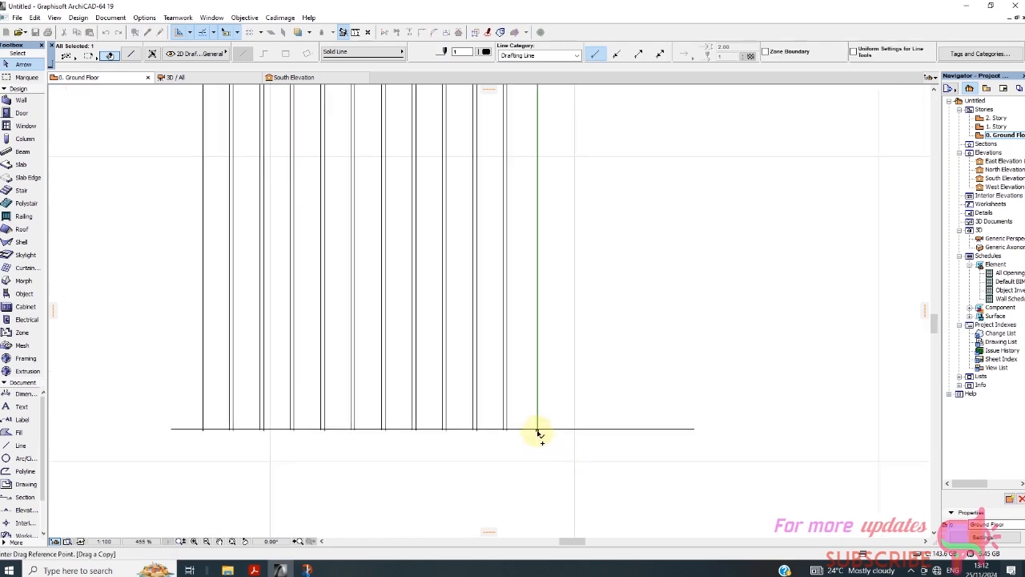
pyautogui.click(538, 431)
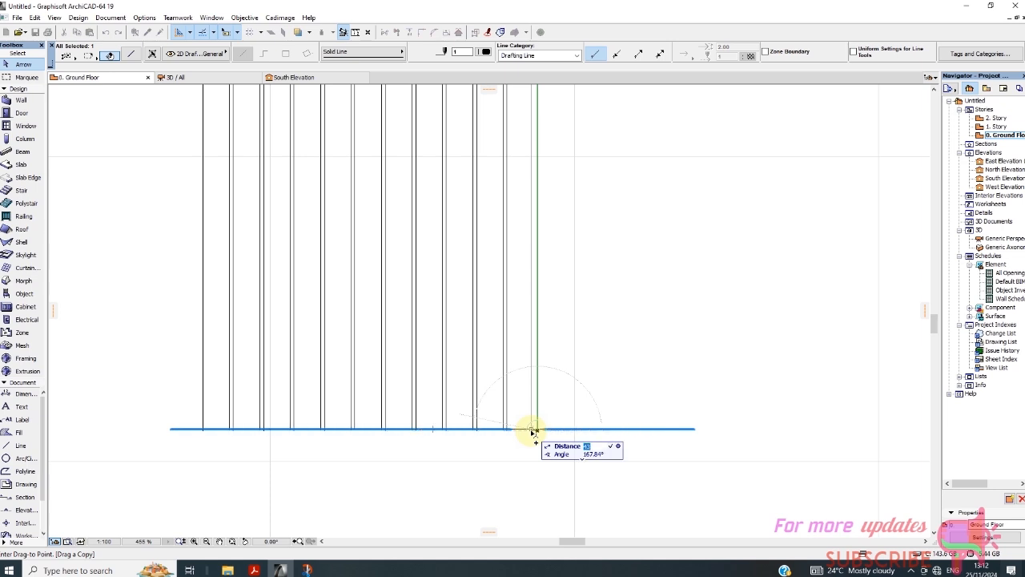
pyautogui.click(529, 430)
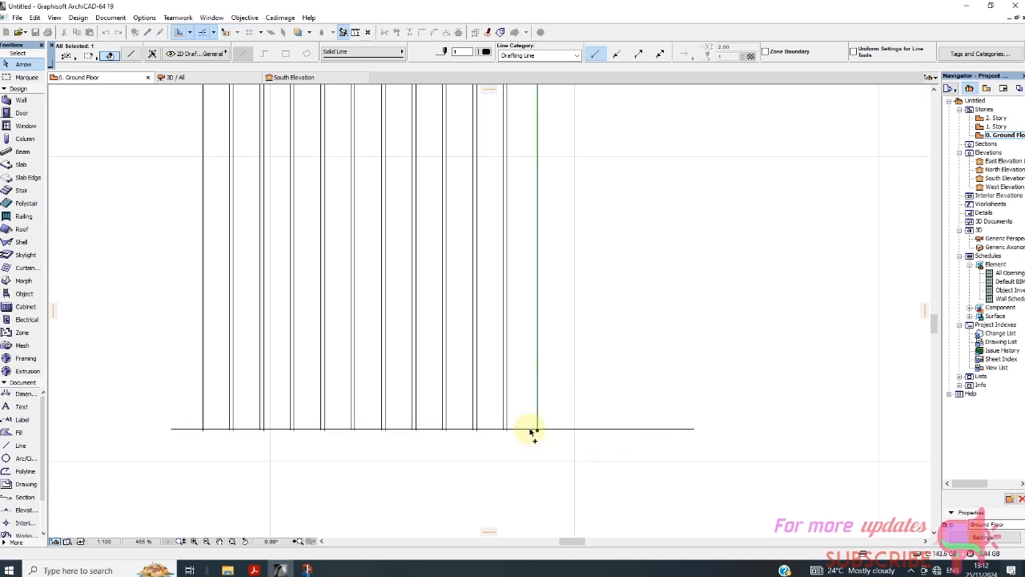
pyautogui.click(661, 341)
# Step: Examine the paired vertical lines and their crossings with the curved profile, closing in on the first pair at the lower end
pyautogui.scroll(-2, 565, 445)
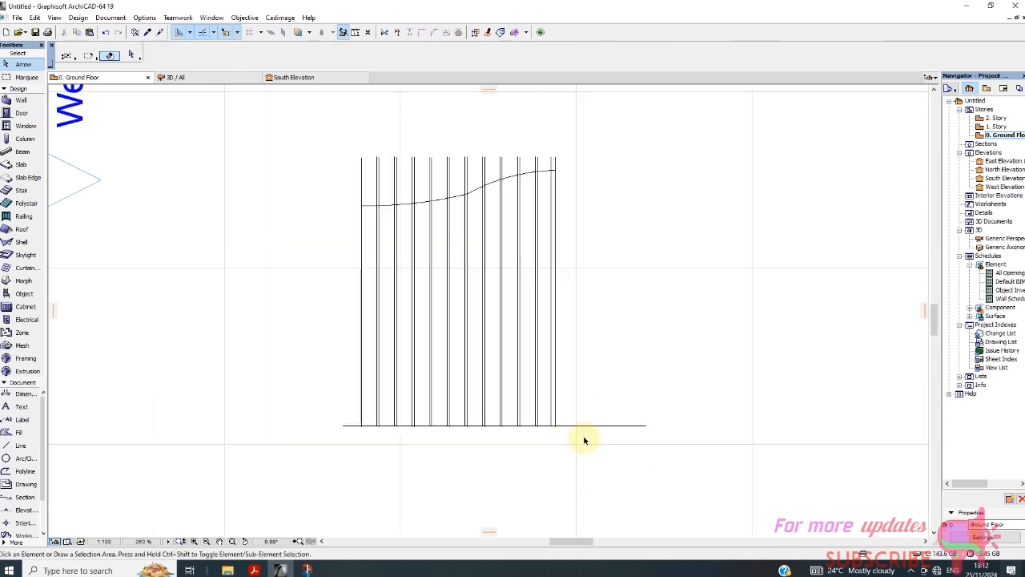
pyautogui.scroll(4, 424, 187)
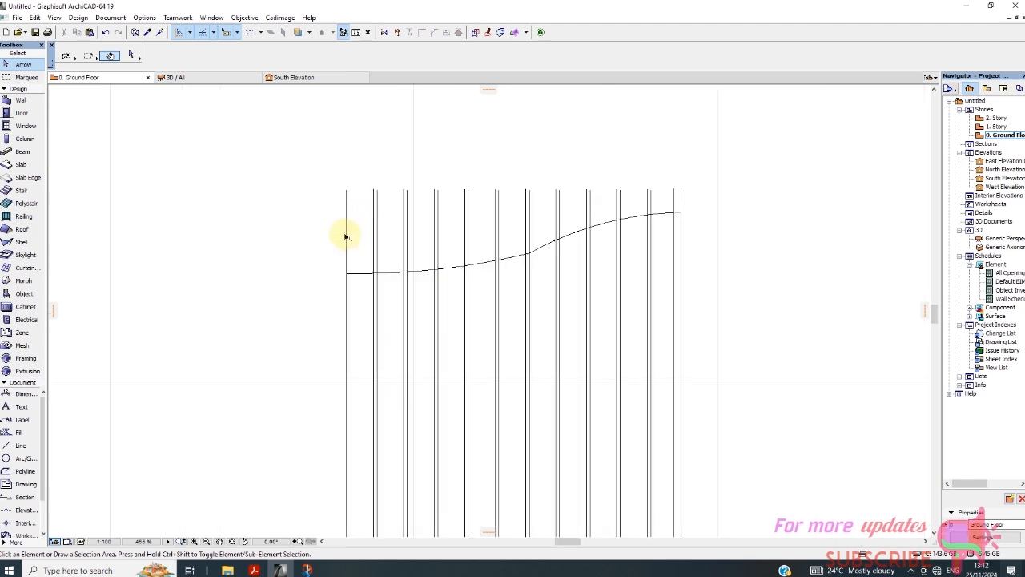
pyautogui.scroll(1, 406, 232)
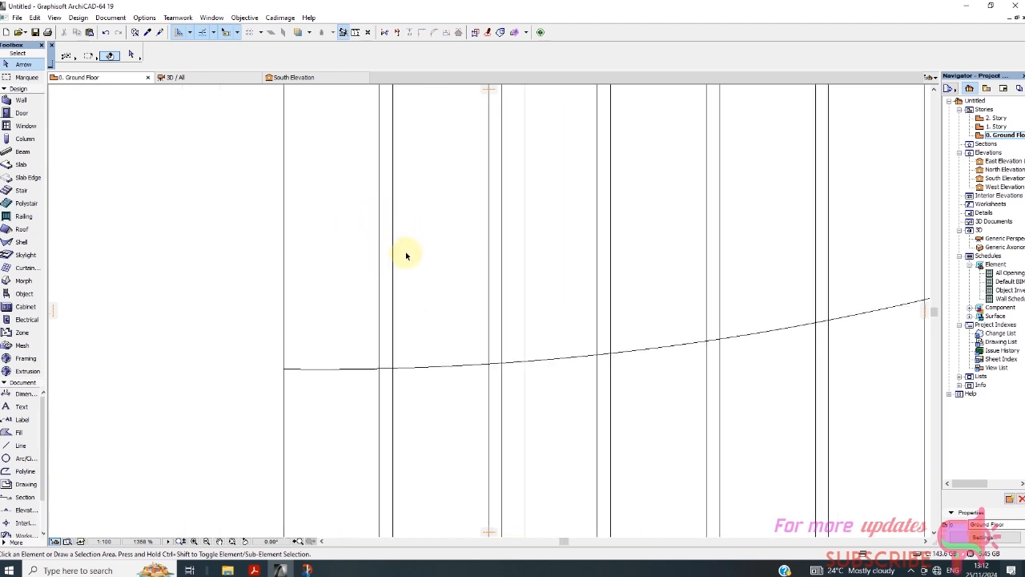
pyautogui.scroll(-2, 404, 264)
pyautogui.scroll(-1, 393, 330)
pyautogui.scroll(1, 441, 279)
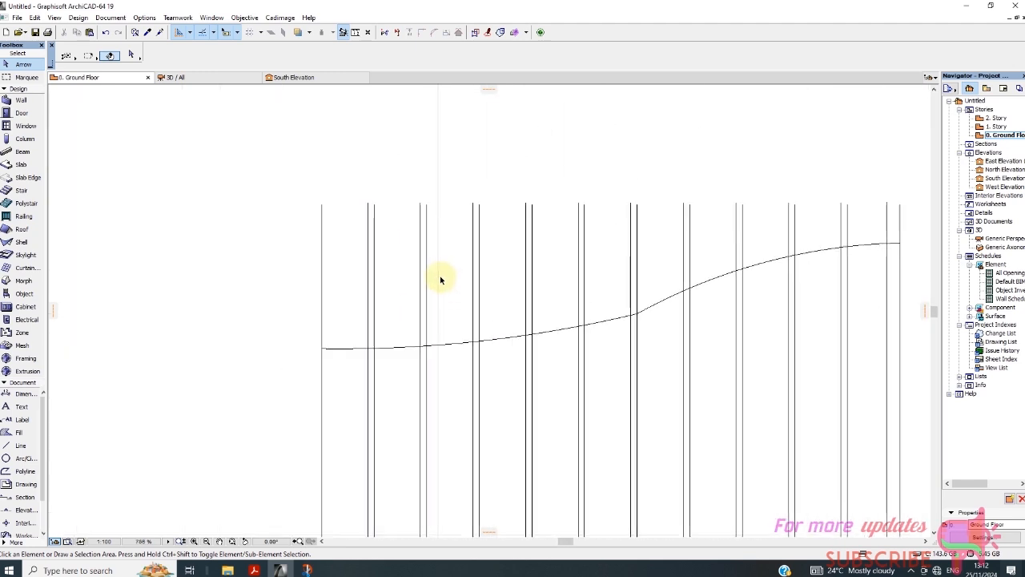
pyautogui.scroll(2, 396, 336)
pyautogui.scroll(1, 375, 347)
pyautogui.scroll(-1, 374, 352)
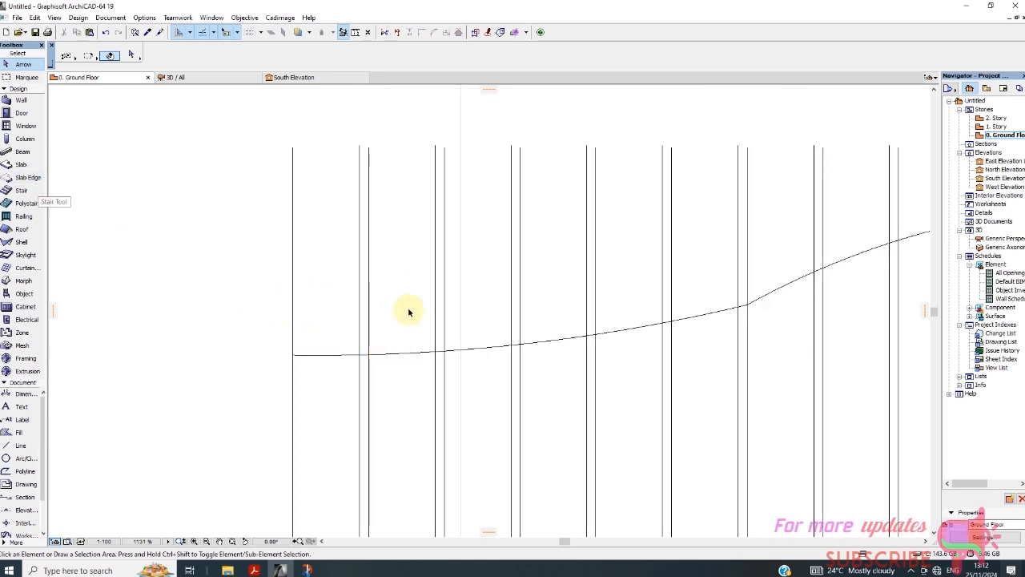
pyautogui.scroll(1, 369, 279)
pyautogui.scroll(-1, 355, 322)
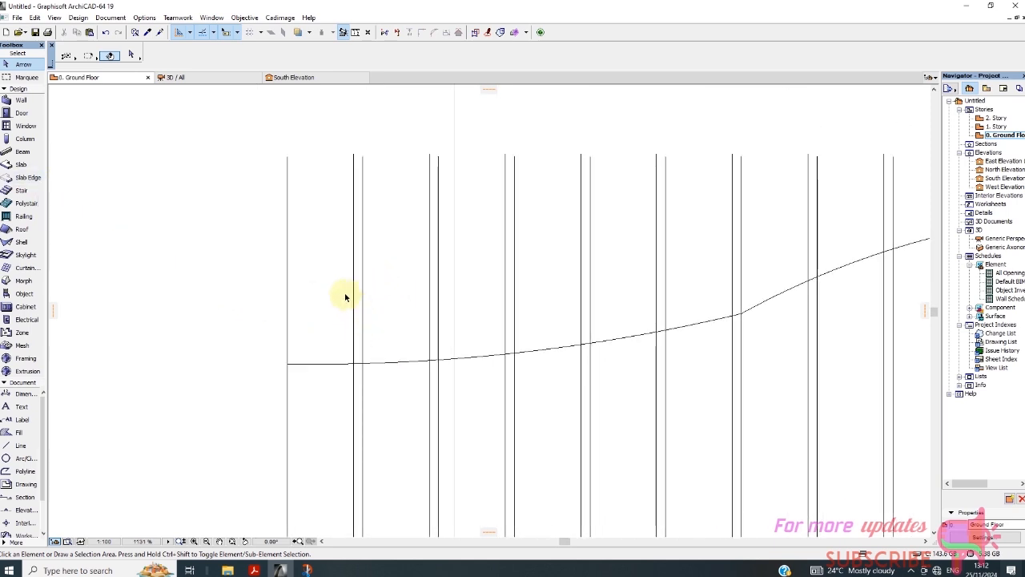
pyautogui.scroll(1, 346, 297)
pyautogui.scroll(1, 354, 296)
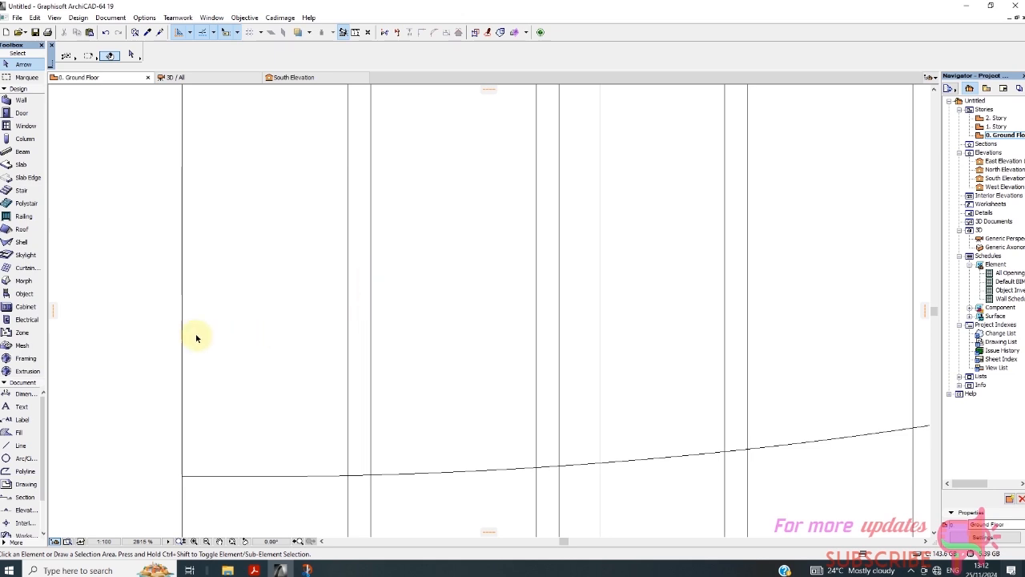
# Step: Draw a short vertical line inside the first narrow pair, just above the curved profile and close to the pair's left line
pyautogui.click(19, 446)
pyautogui.scroll(1, 356, 423)
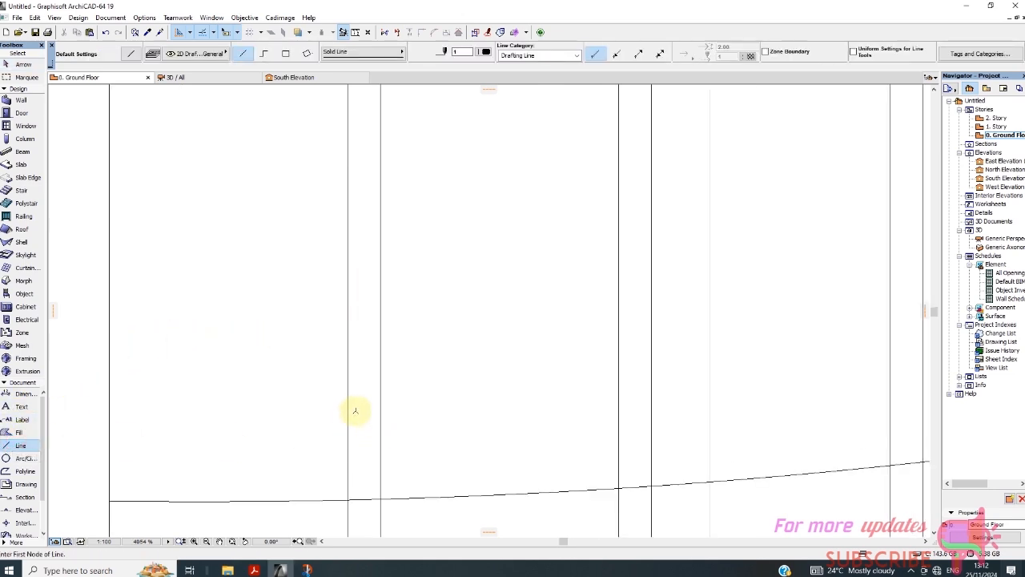
pyautogui.click(353, 368)
pyautogui.click(354, 341)
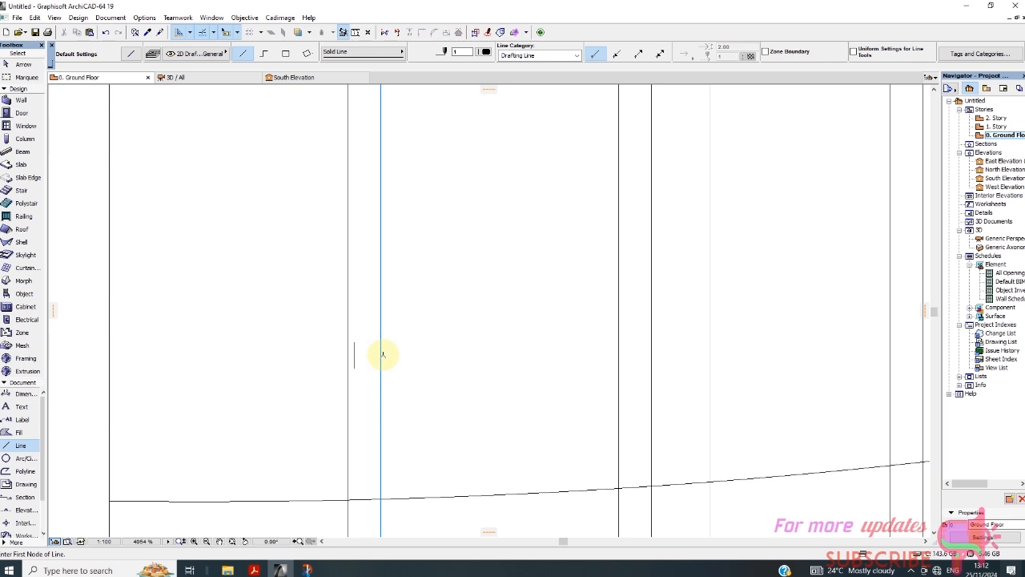
pyautogui.scroll(-1, 360, 347)
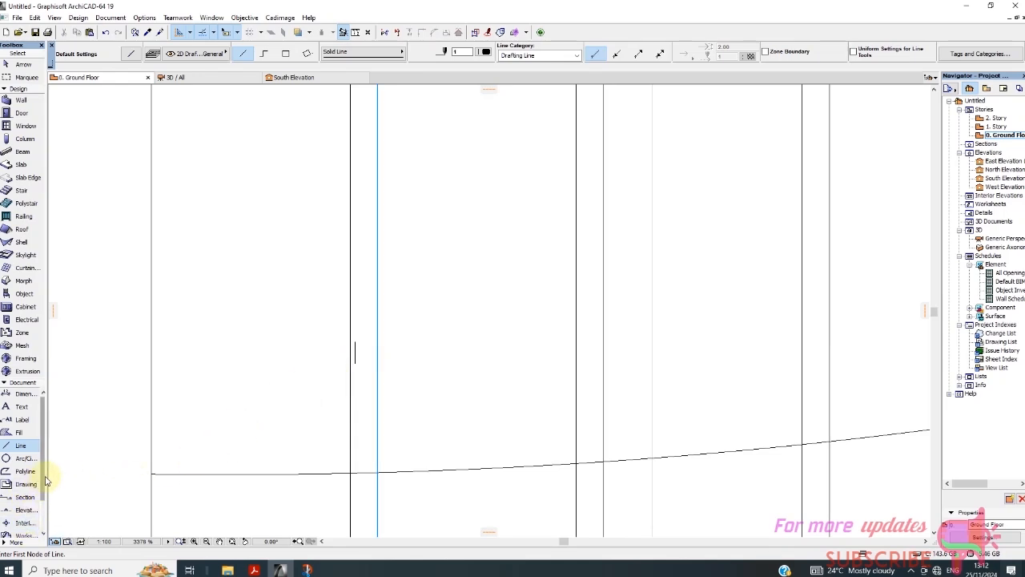
pyautogui.scroll(-1, 41, 485)
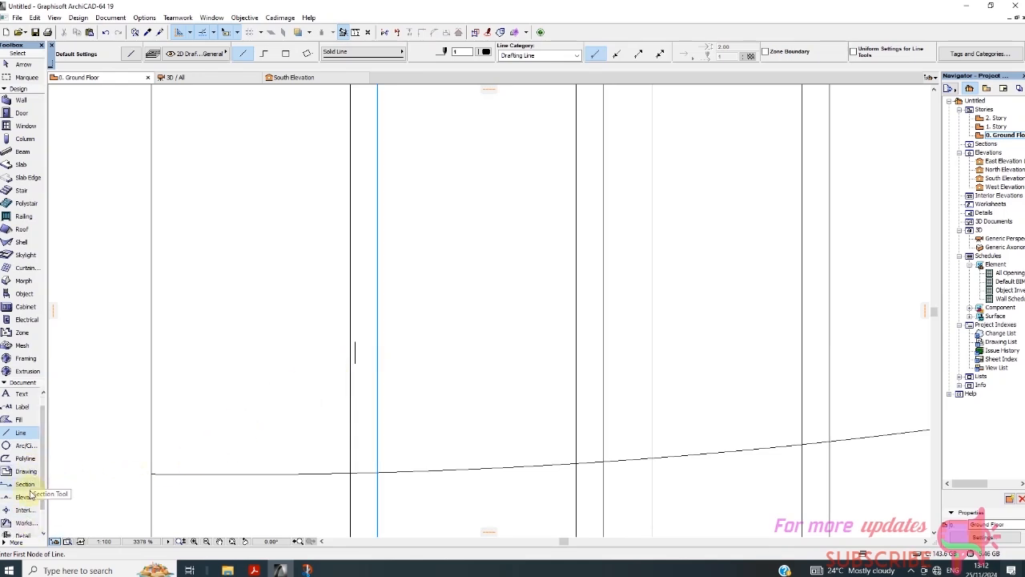
pyautogui.scroll(-2, 42, 519)
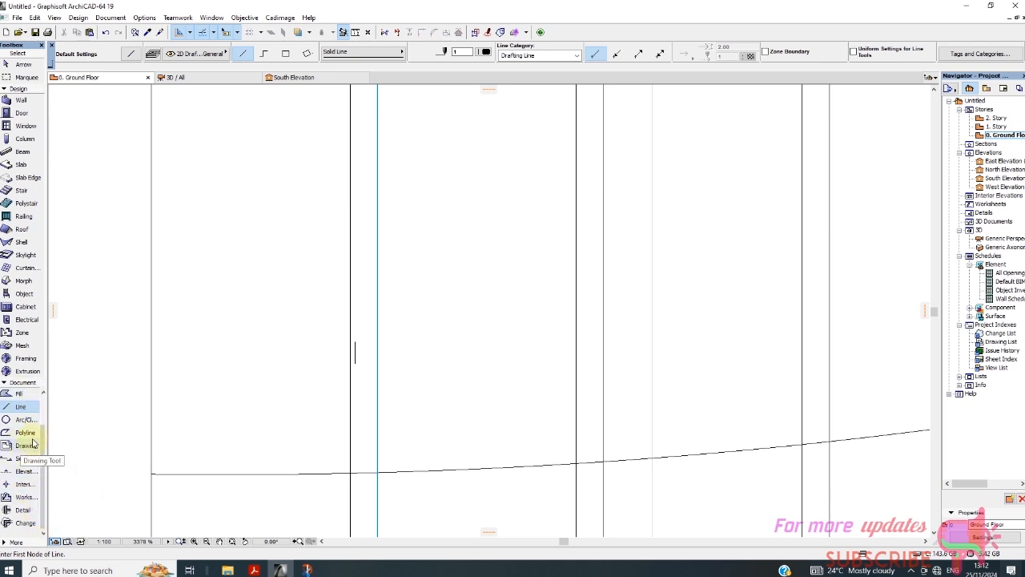
pyautogui.click(15, 542)
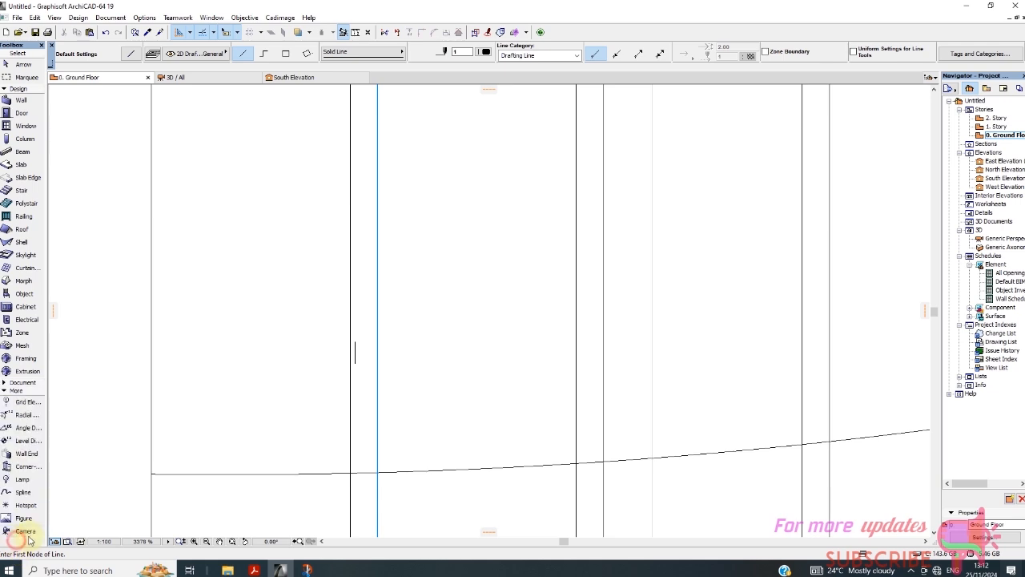
pyautogui.click(23, 491)
pyautogui.scroll(5, 336, 345)
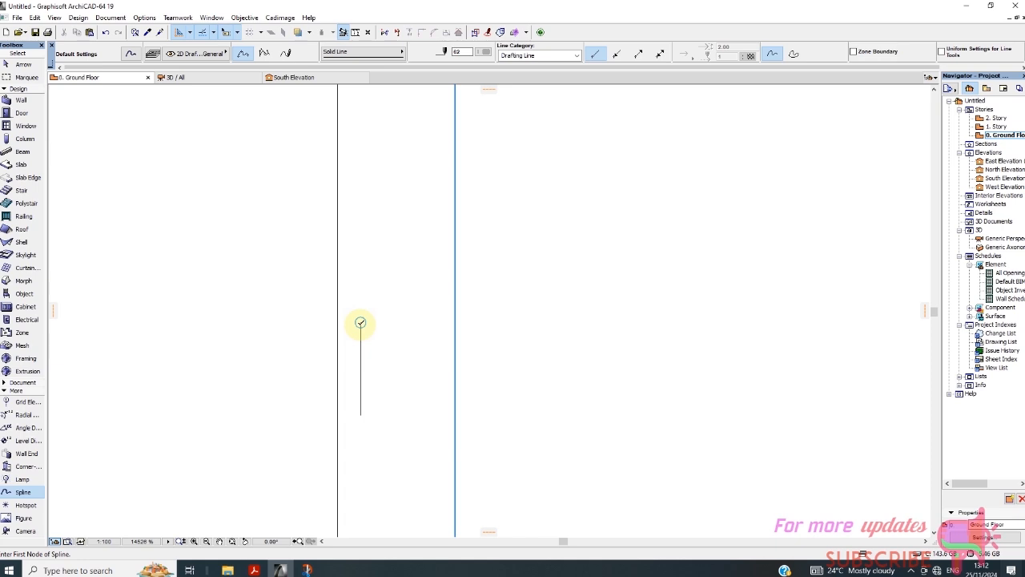
pyautogui.click(361, 323)
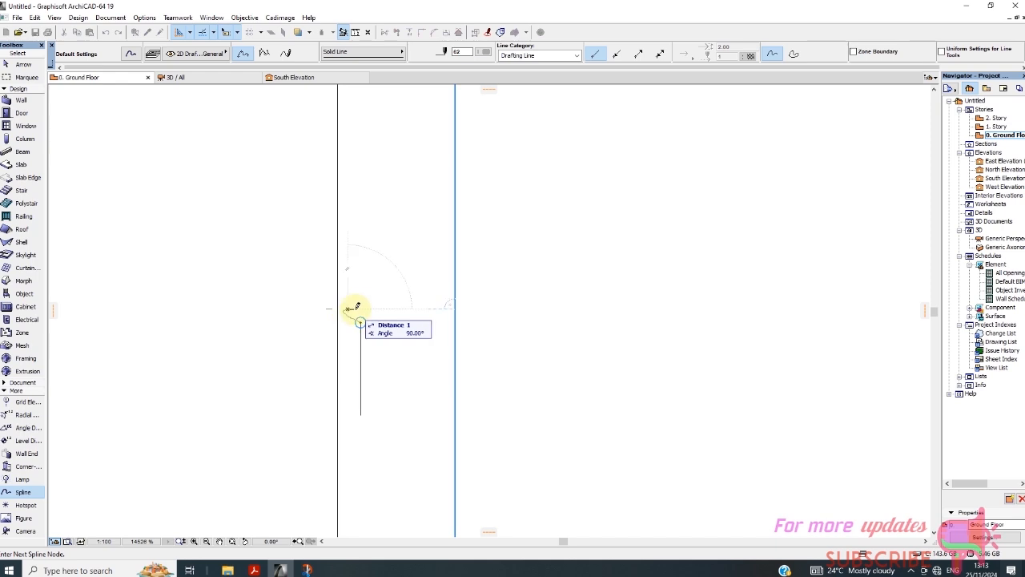
pyautogui.rightClick(359, 328)
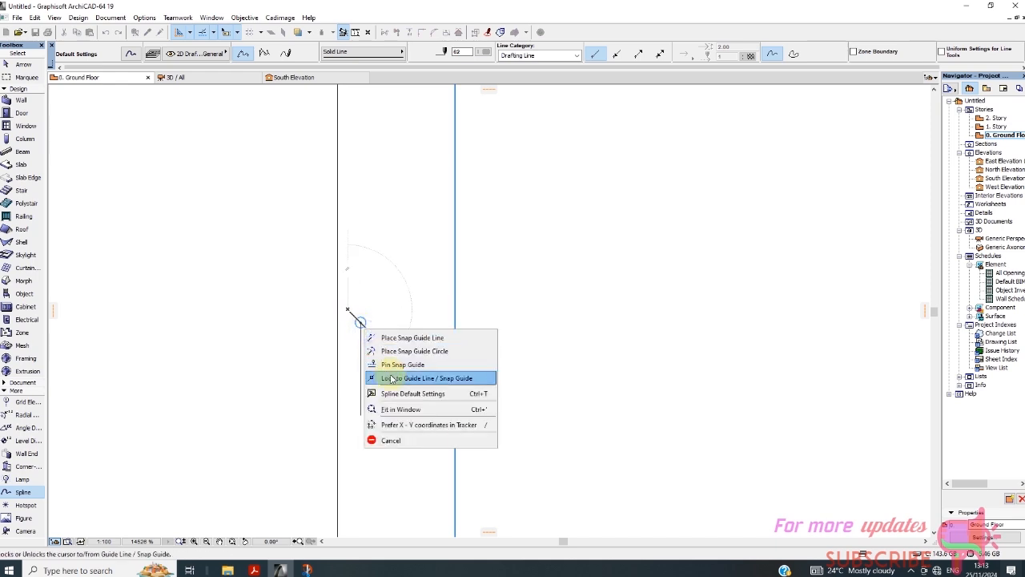
pyautogui.click(396, 440)
pyautogui.scroll(3, 345, 312)
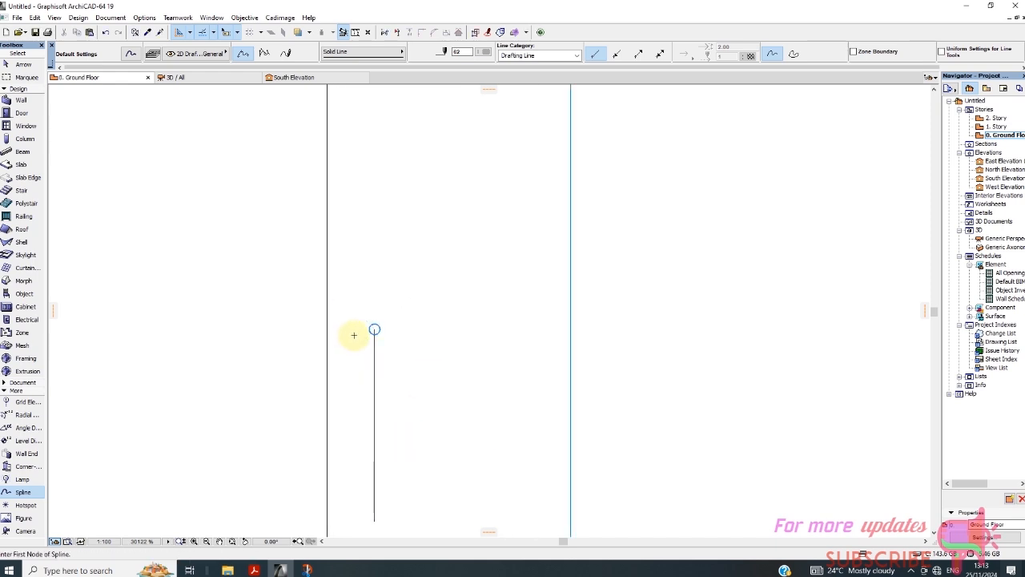
pyautogui.scroll(-3, 382, 308)
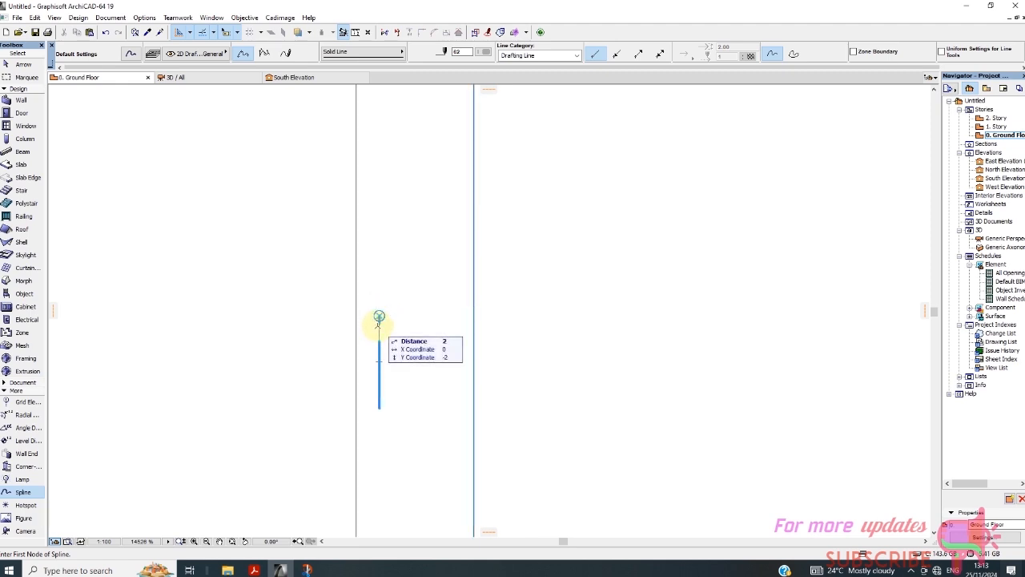
pyautogui.scroll(2, 380, 324)
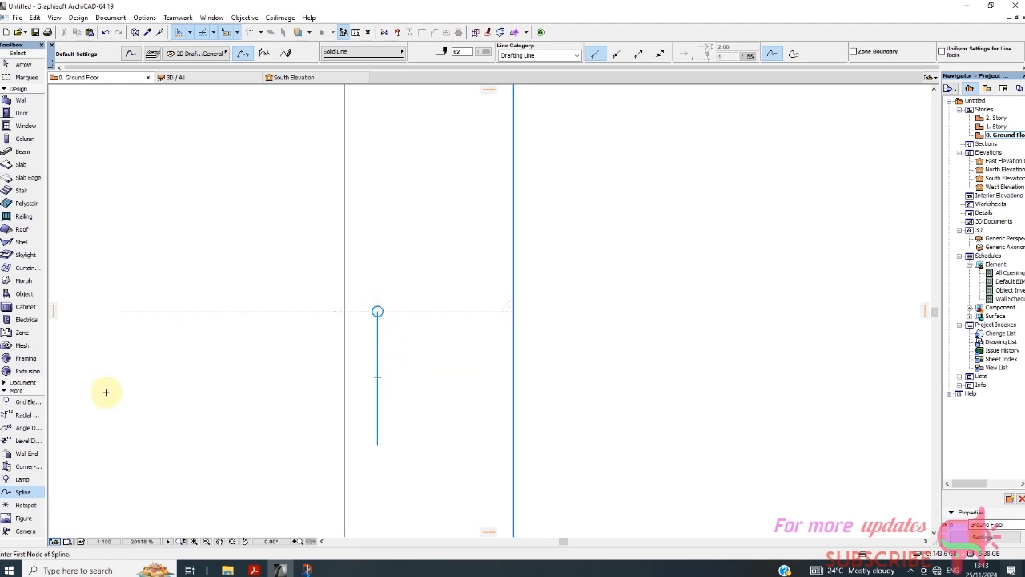
# Step: Draw a short line slanting up and to the left from the upper end of the short vertical line
pyautogui.click(8, 383)
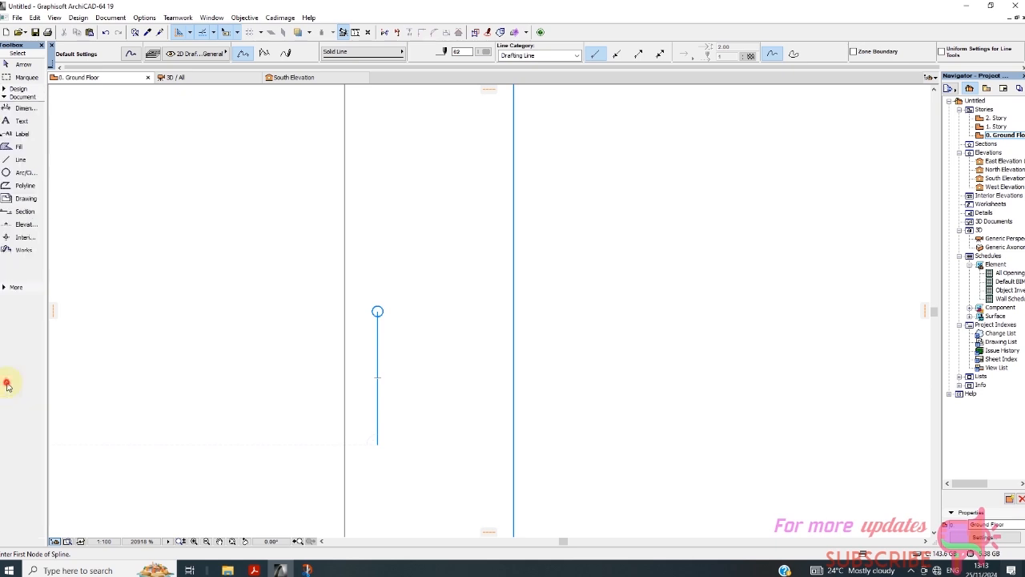
pyautogui.click(19, 161)
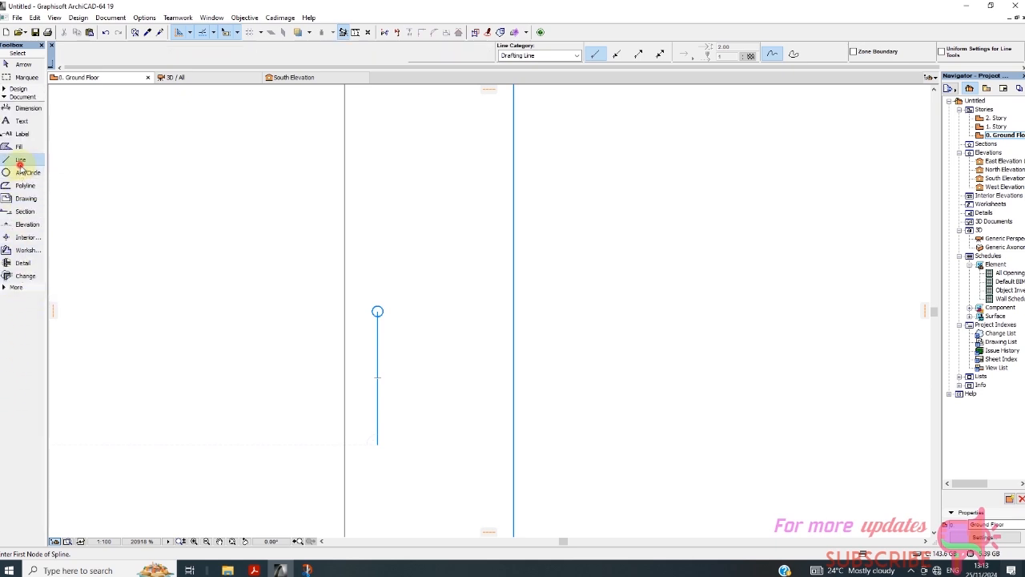
pyautogui.scroll(2, 395, 352)
pyautogui.click(369, 305)
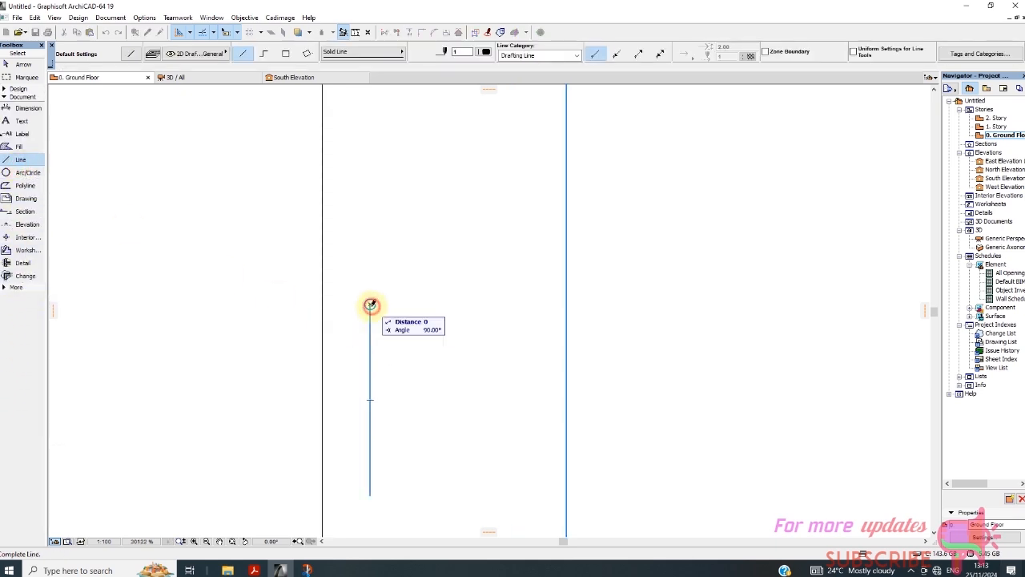
pyautogui.click(355, 293)
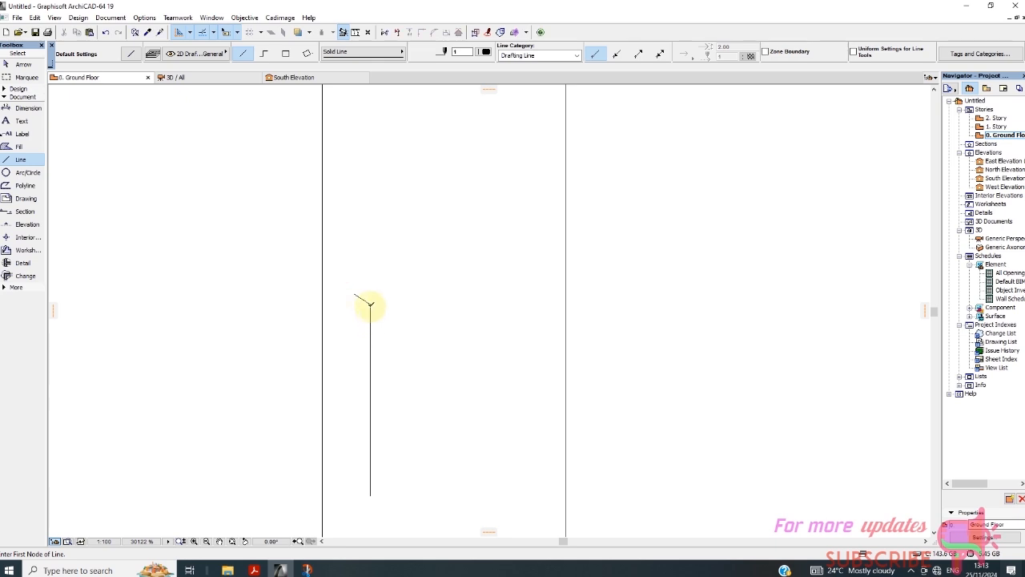
# Step: Draw an arc of about 135° with radius about 1 from the slanted line's free end, bulging toward the pair's left line
pyautogui.scroll(2, 367, 307)
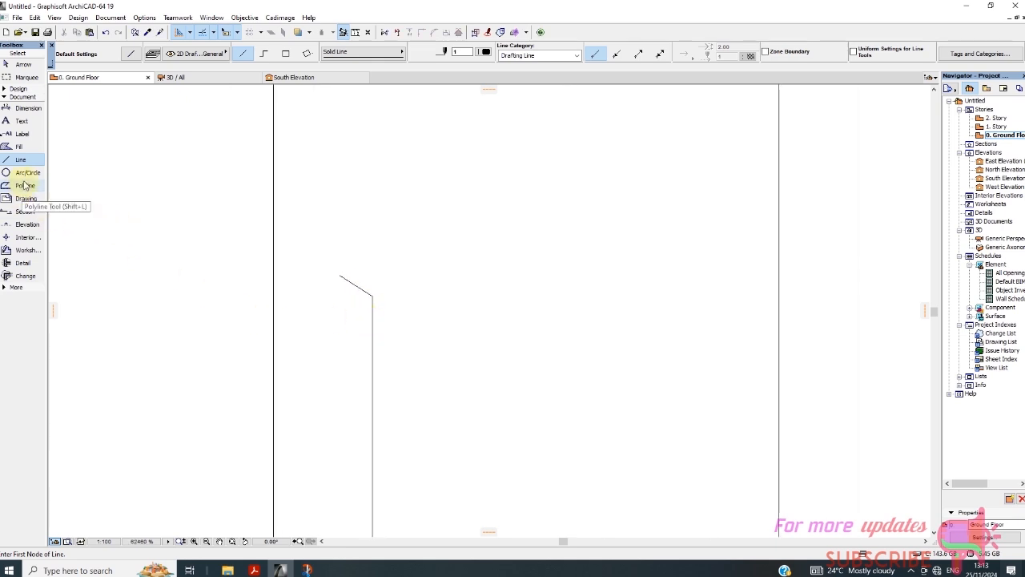
pyautogui.click(27, 172)
pyautogui.scroll(1, 334, 277)
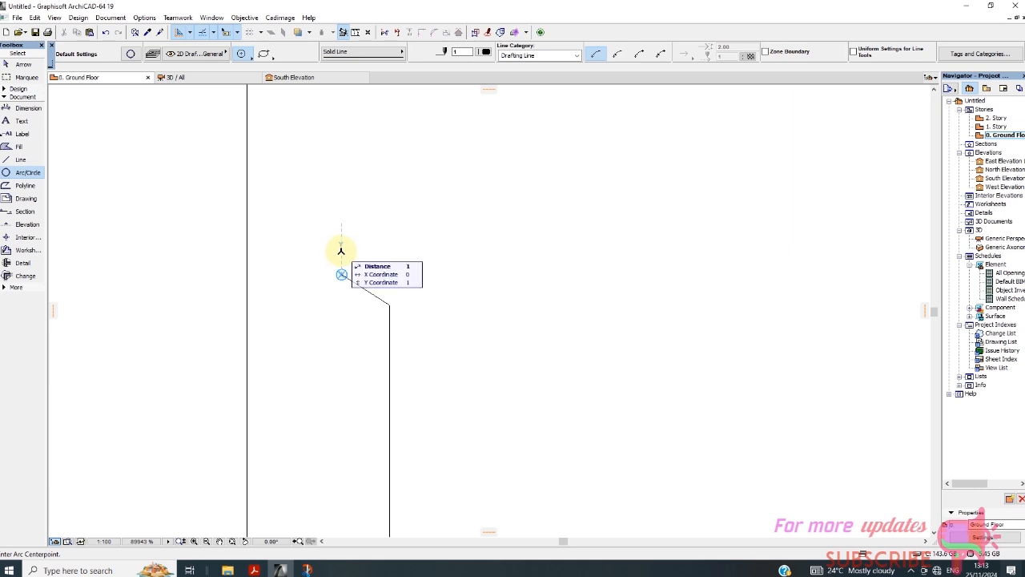
pyautogui.click(341, 251)
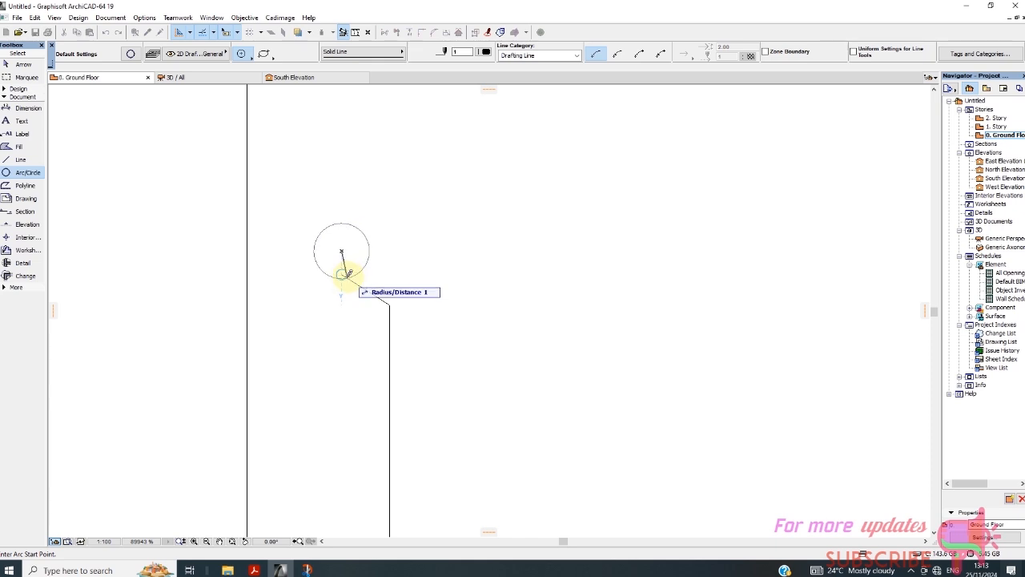
pyautogui.scroll(-3, 347, 270)
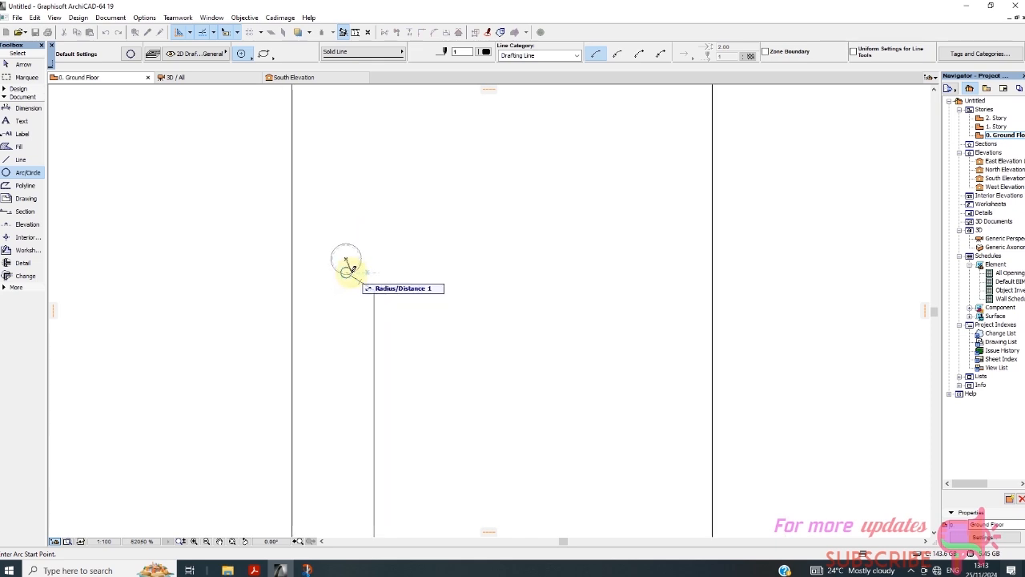
pyautogui.click(346, 271)
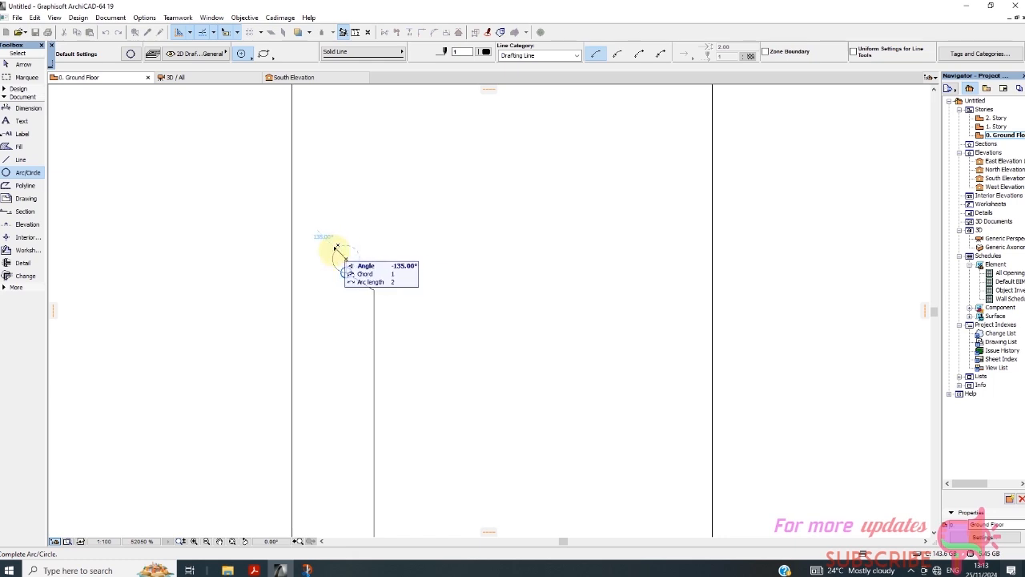
pyautogui.click(335, 247)
pyautogui.scroll(-2, 373, 270)
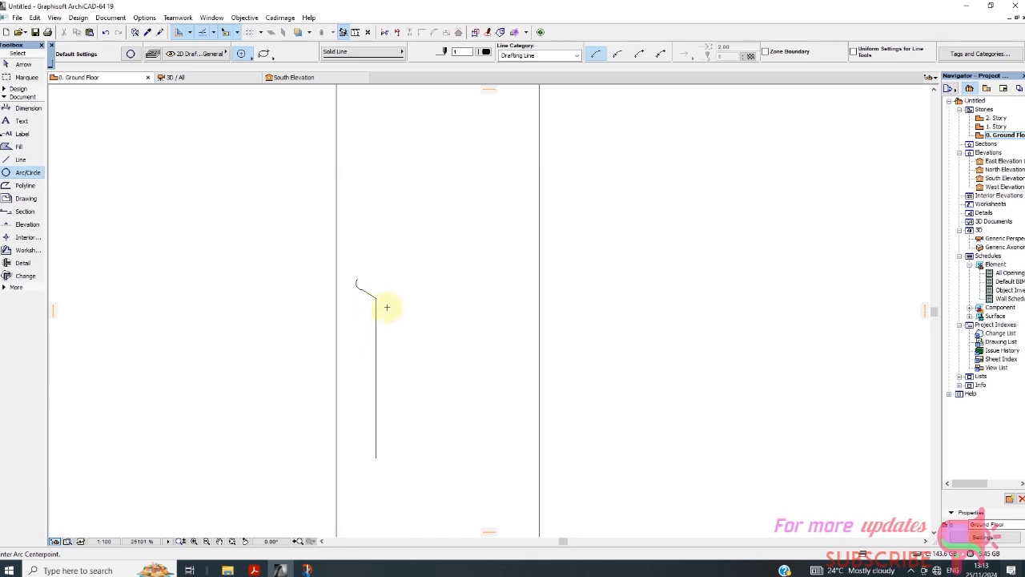
pyautogui.scroll(2, 308, 249)
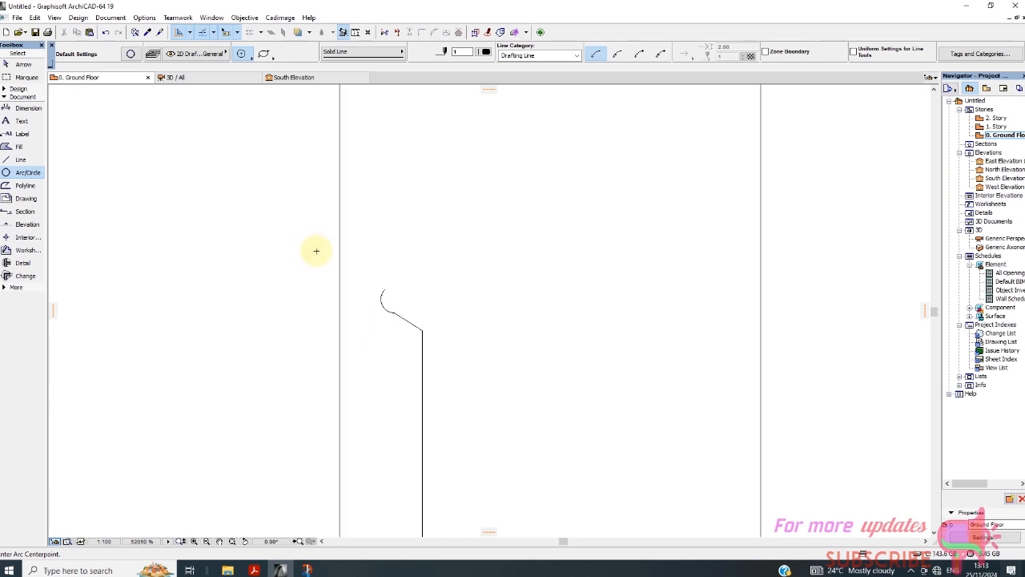
pyautogui.scroll(-2, 329, 247)
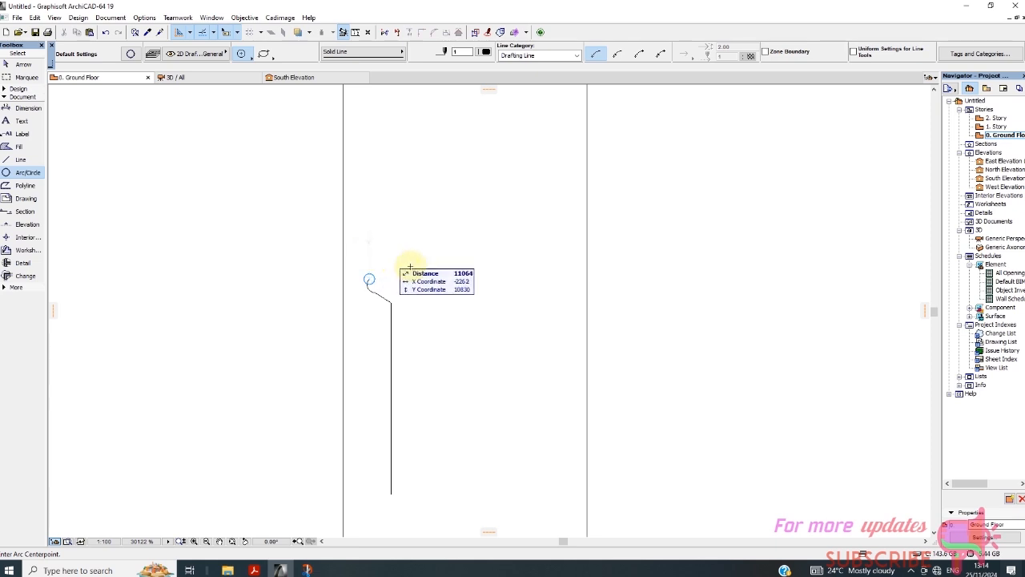
pyautogui.rightClick(401, 289)
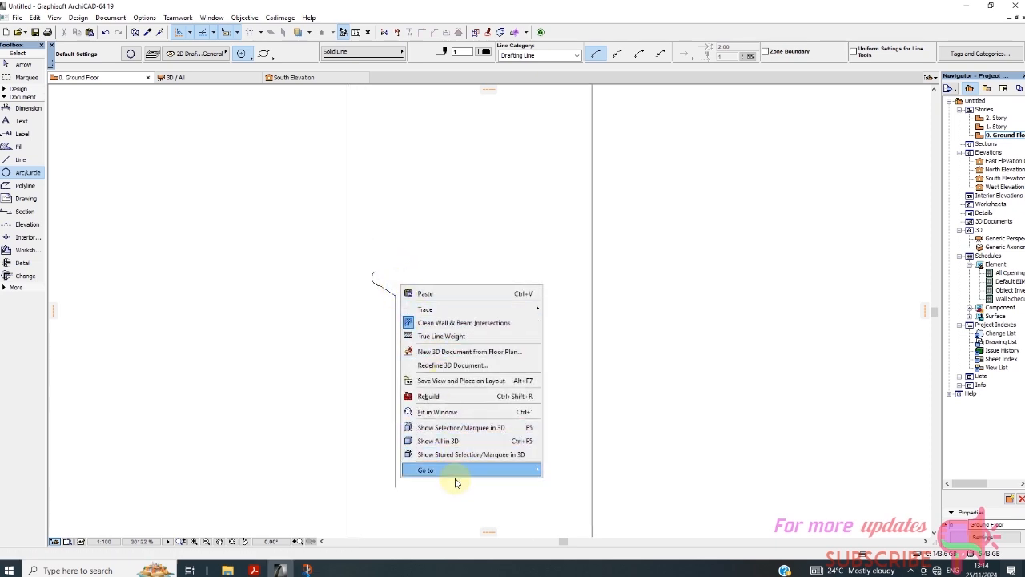
pyautogui.moveTo(472, 470)
pyautogui.click(550, 365)
pyautogui.click(550, 360)
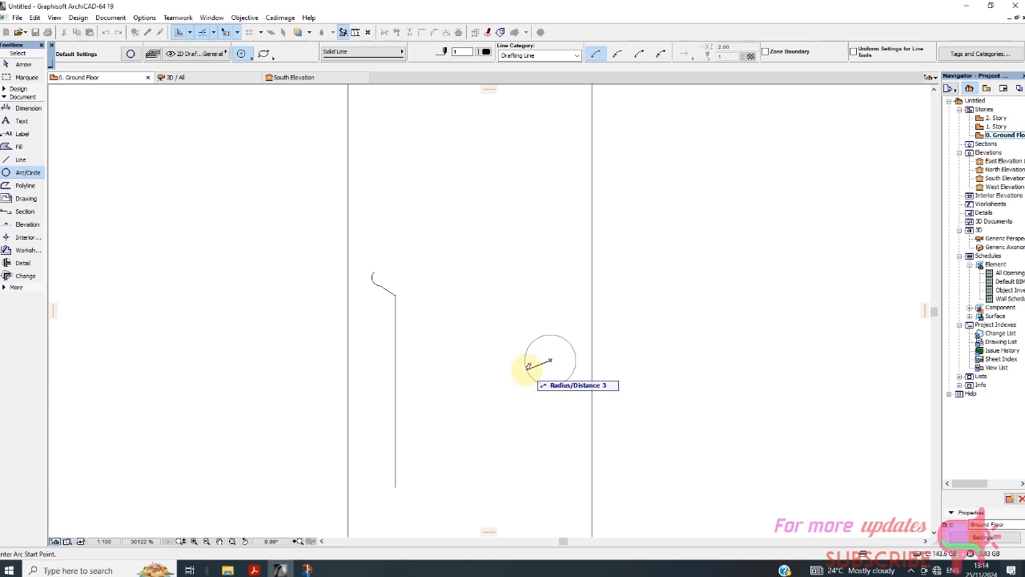
pyautogui.press('Escape')
pyautogui.scroll(-4, 397, 241)
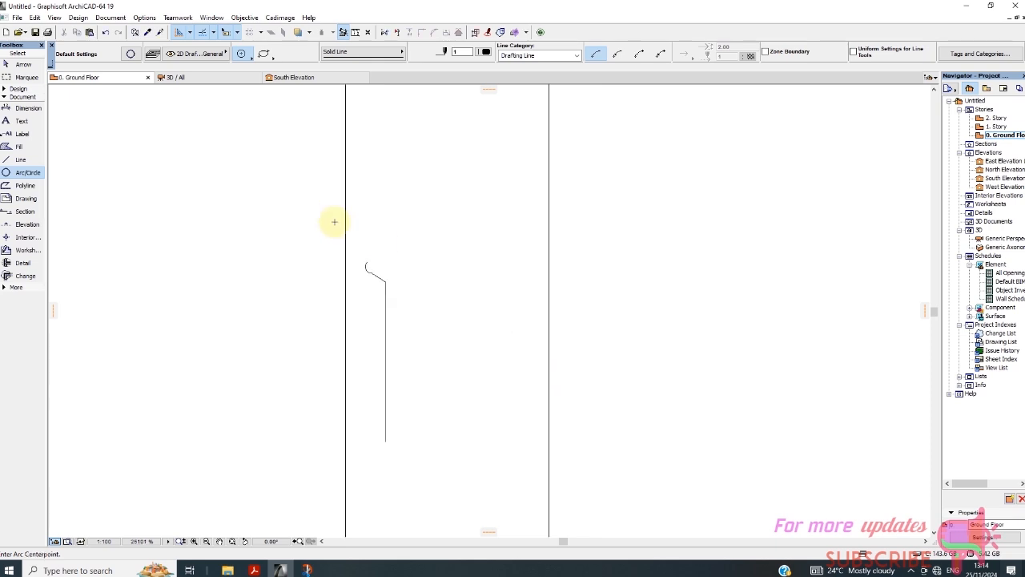
pyautogui.scroll(2, 397, 297)
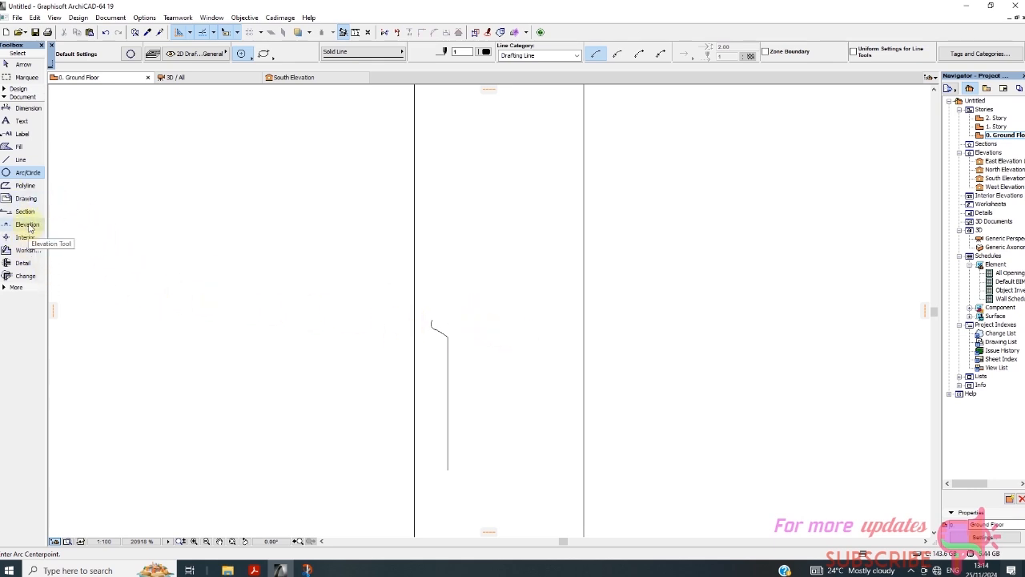
# Step: Draw a three-node spline upward from the small arc's upper end, bulging to the right and curving back left
pyautogui.click(16, 287)
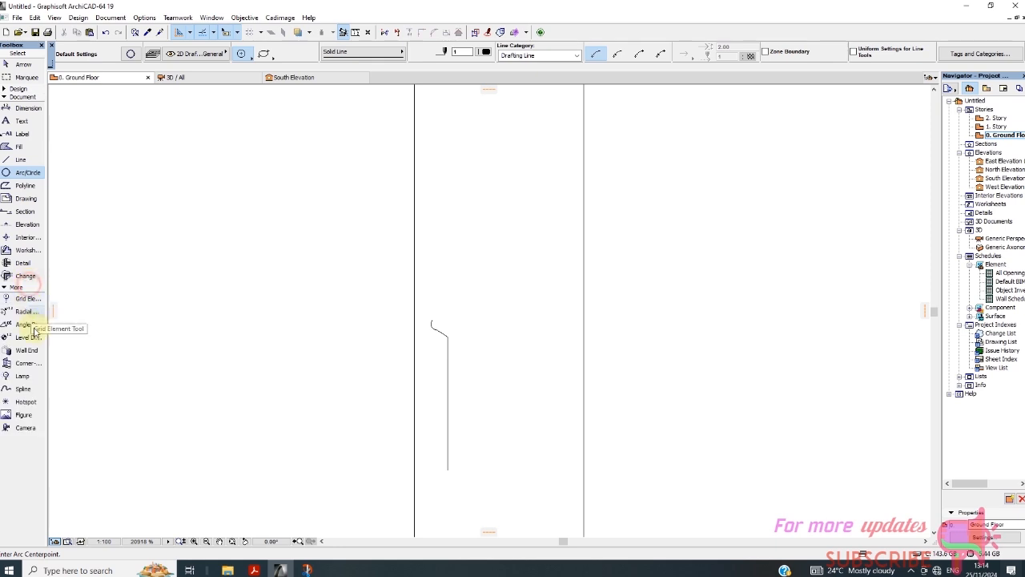
pyautogui.click(22, 388)
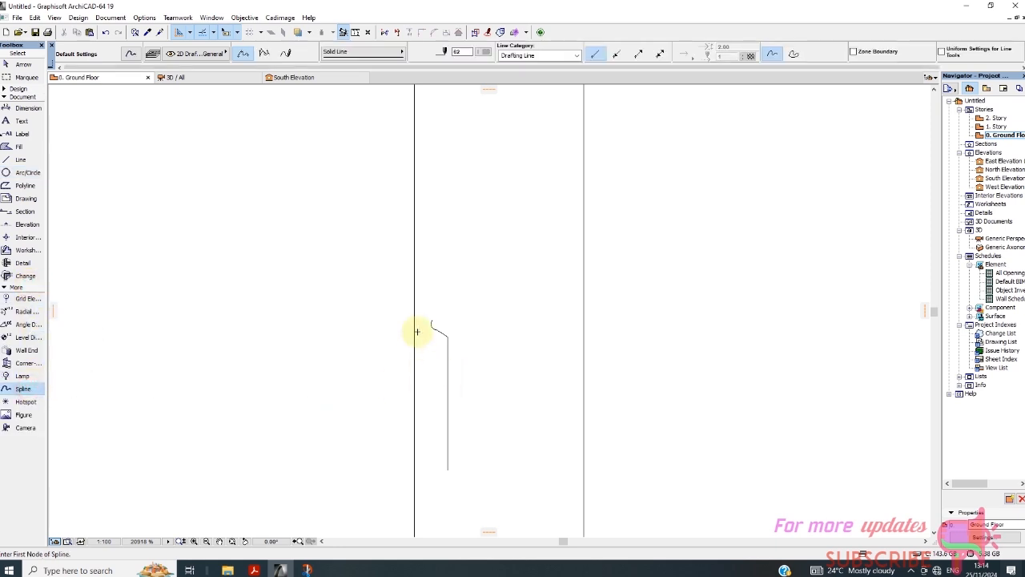
pyautogui.scroll(2, 441, 322)
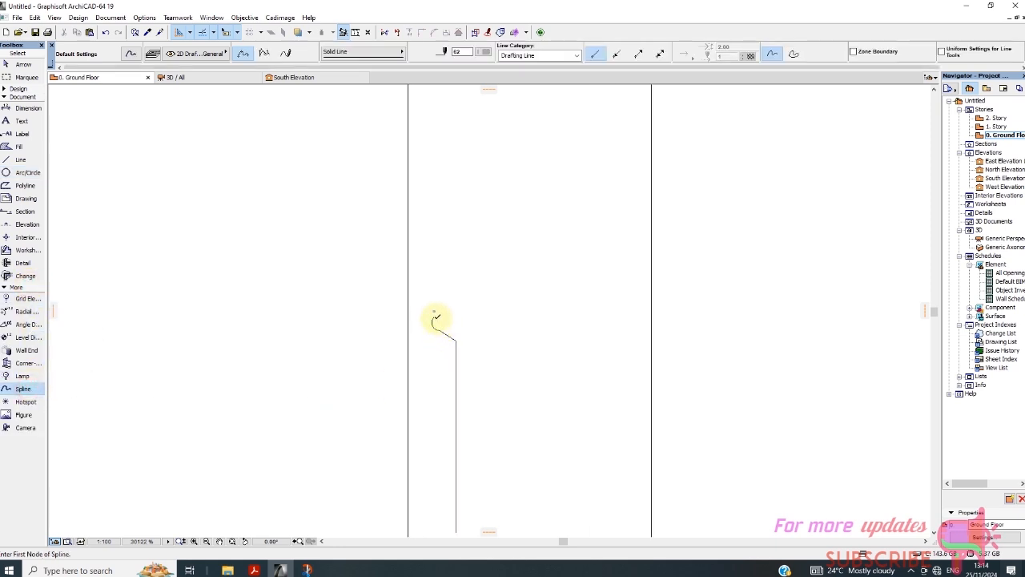
pyautogui.click(436, 318)
pyautogui.click(454, 296)
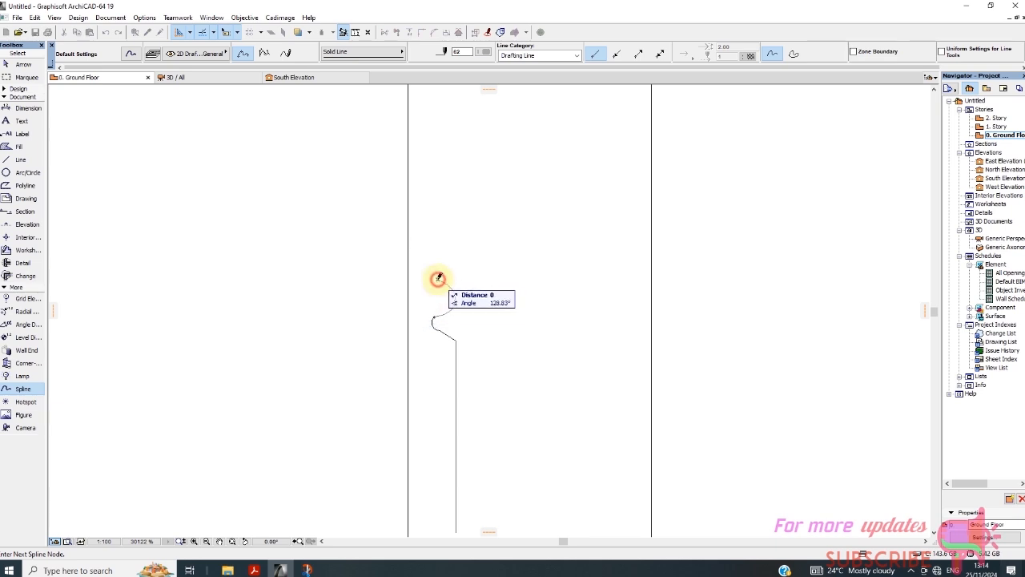
pyautogui.rightClick(438, 278)
pyautogui.click(481, 366)
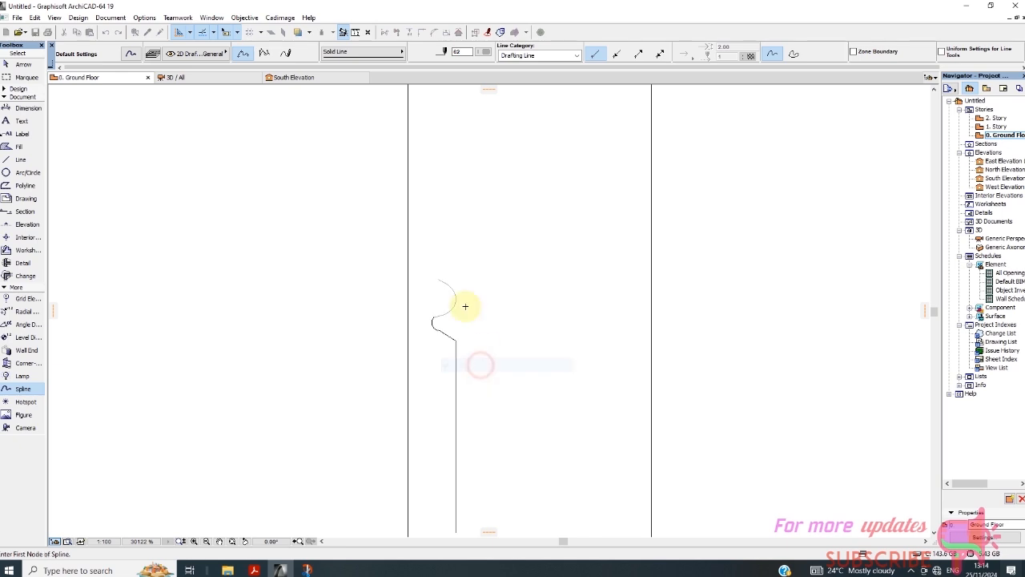
# Step: Try to continue the outline with a short spline rising up-left from the curve's upper end, and undo it
pyautogui.scroll(2, 449, 284)
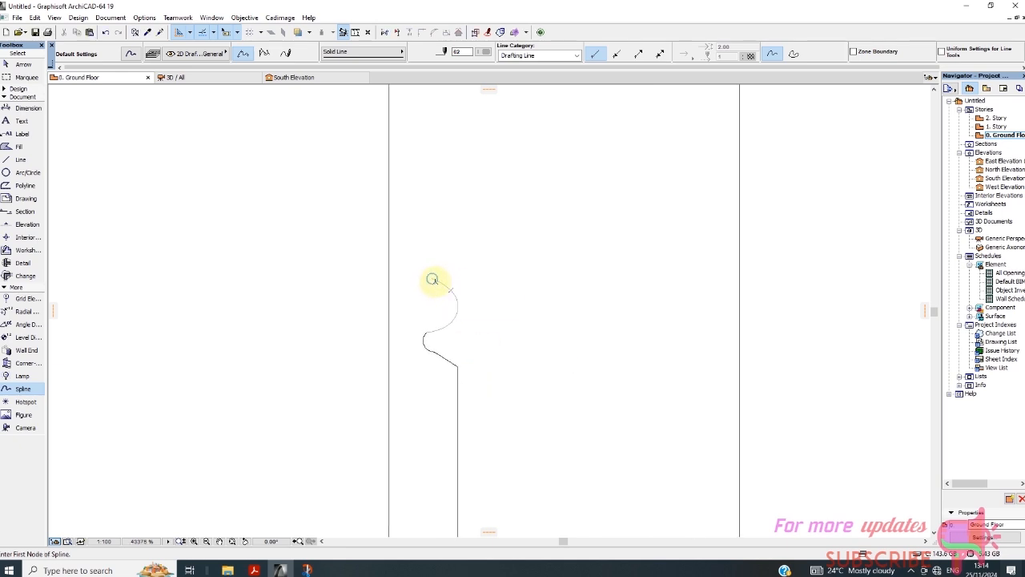
pyautogui.click(432, 277)
pyautogui.scroll(-2, 430, 265)
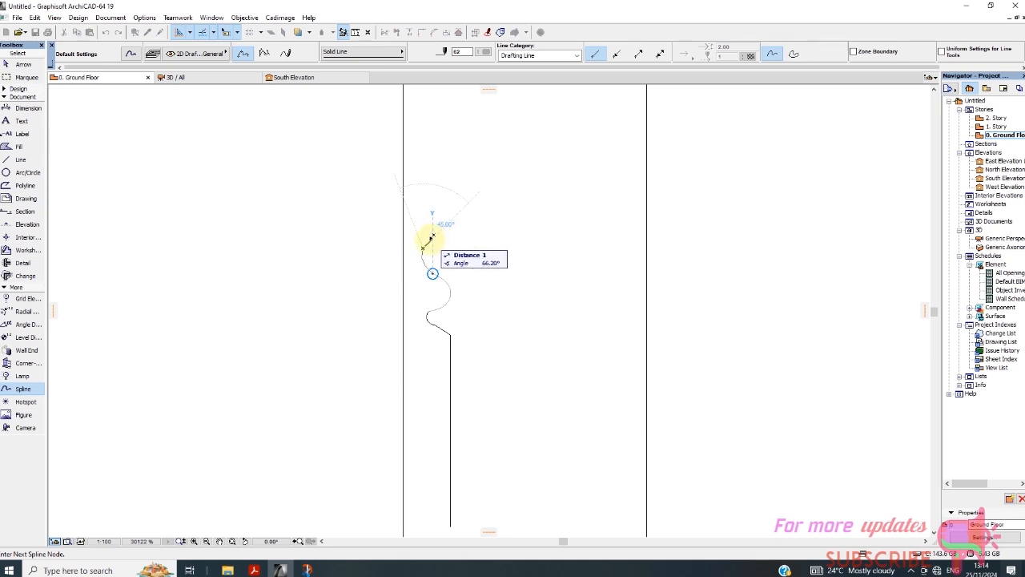
pyautogui.doubleClick(423, 246)
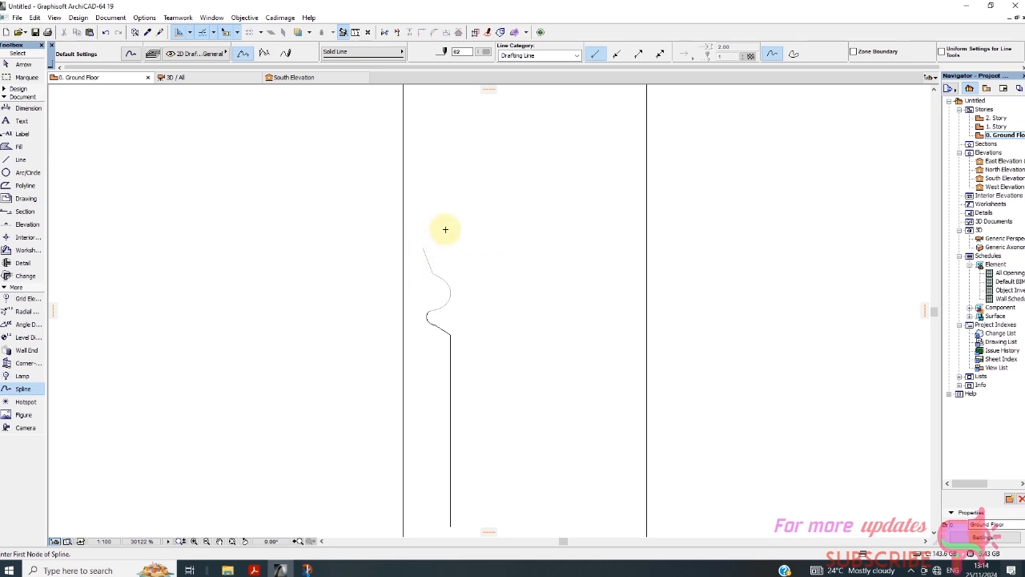
pyautogui.click(105, 32)
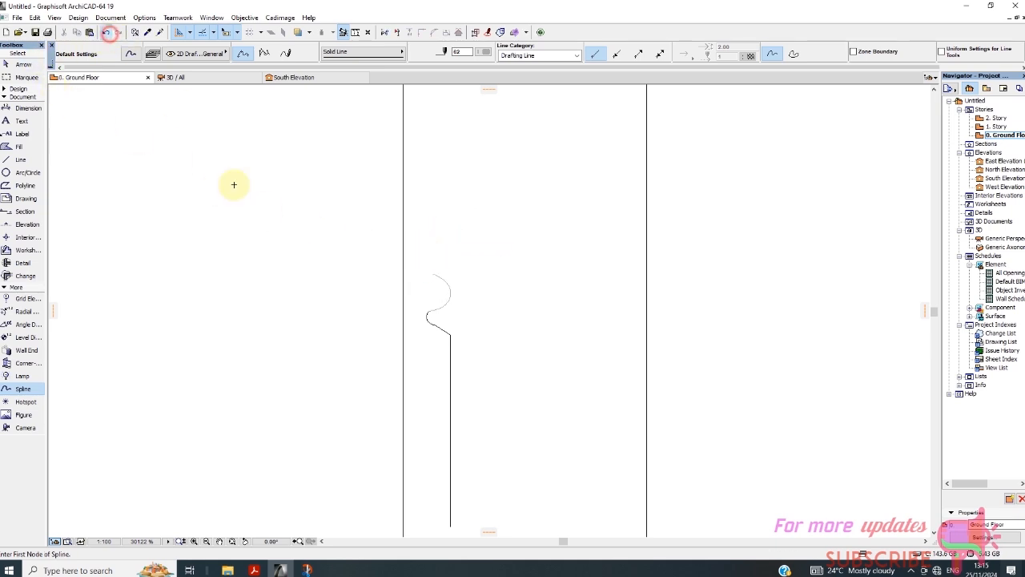
# Step: Draw a three-node spline from the outline's upper end, bulging to the left and curving up to the right
pyautogui.click(433, 272)
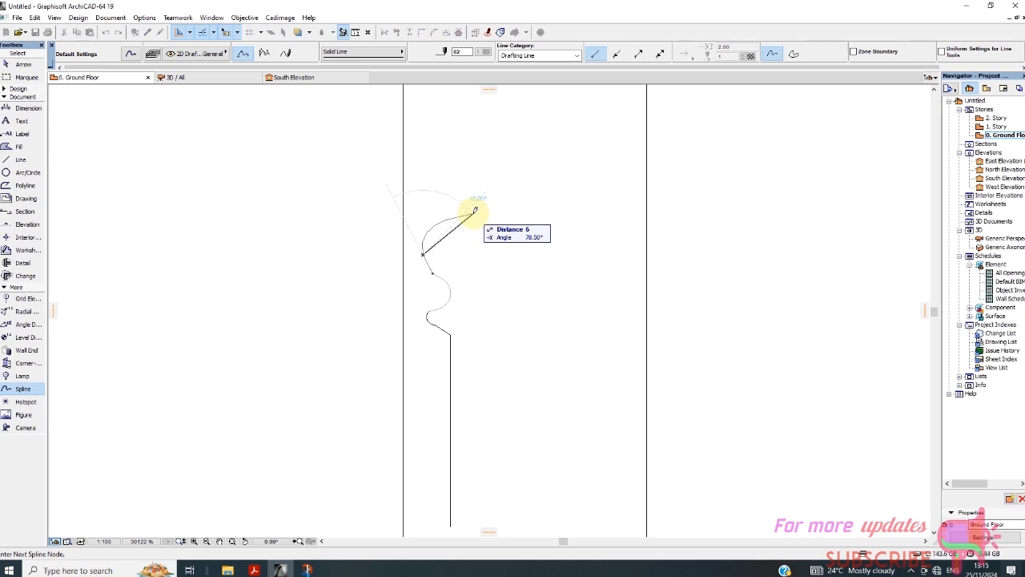
pyautogui.click(464, 214)
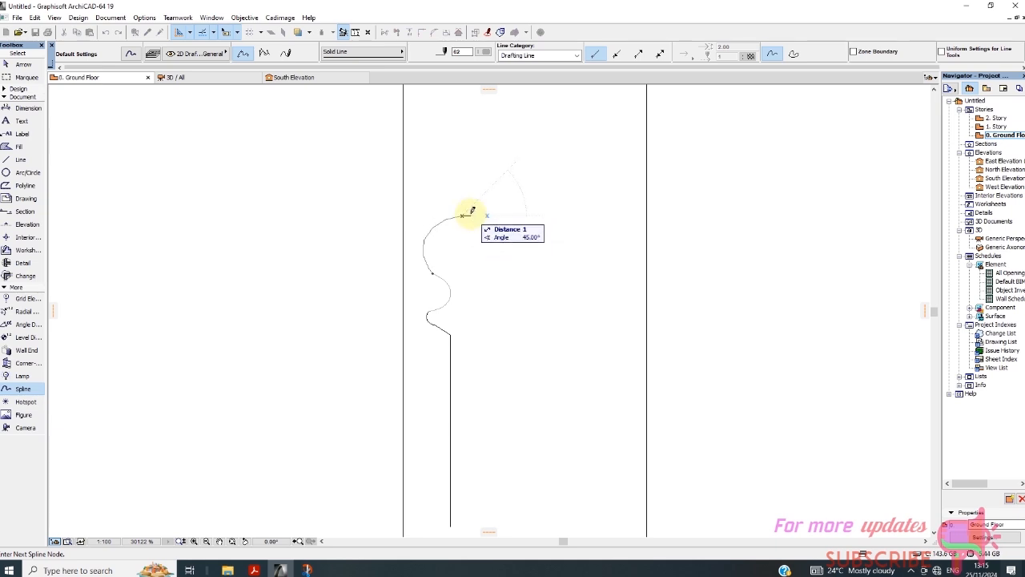
pyautogui.rightClick(472, 212)
pyautogui.click(510, 388)
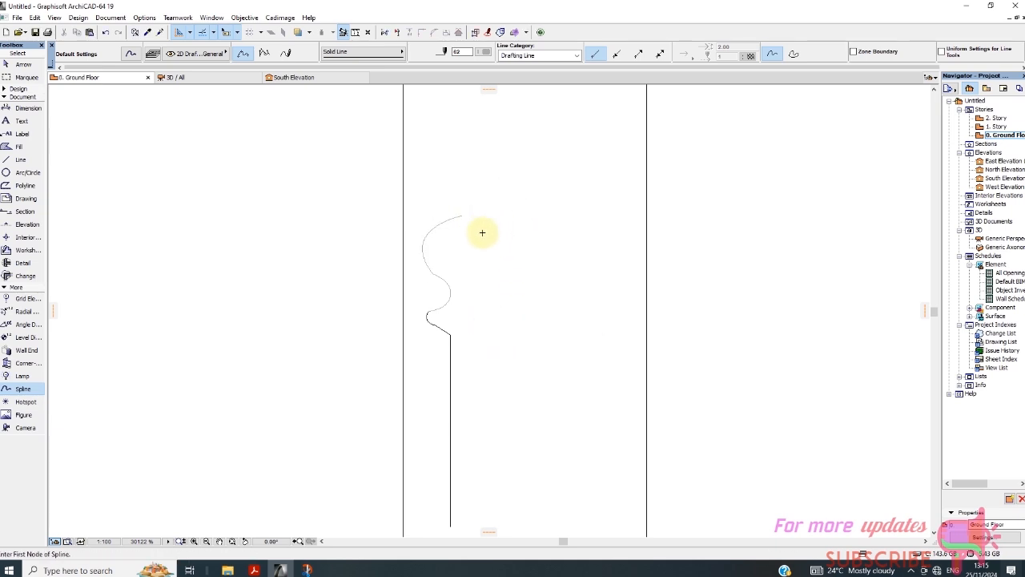
# Step: Draw a short three-node spline from the large curve's upper end, steepening up and to the right to form the tip
pyautogui.scroll(-2, 482, 259)
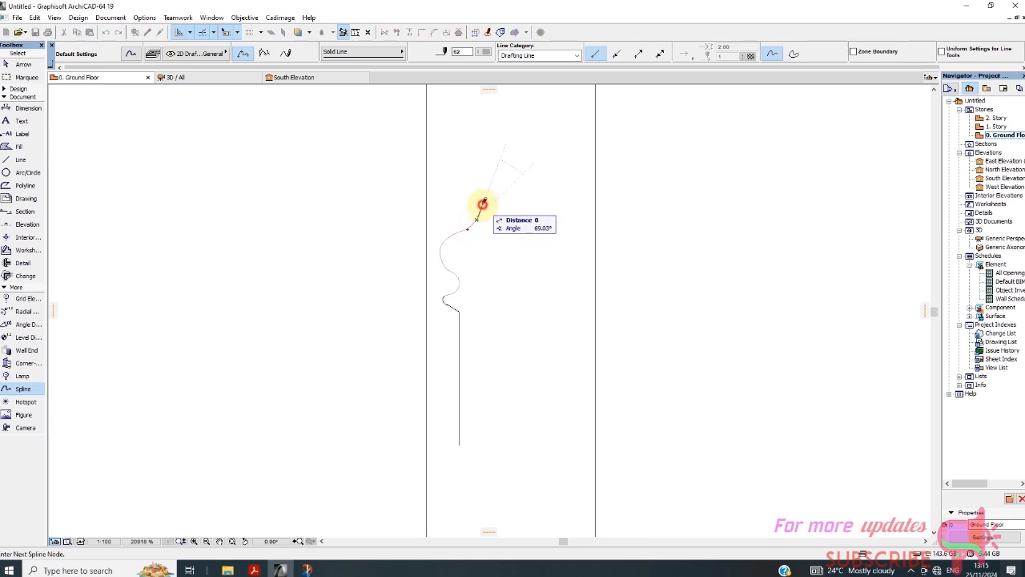
pyautogui.rightClick(482, 202)
pyautogui.click(515, 350)
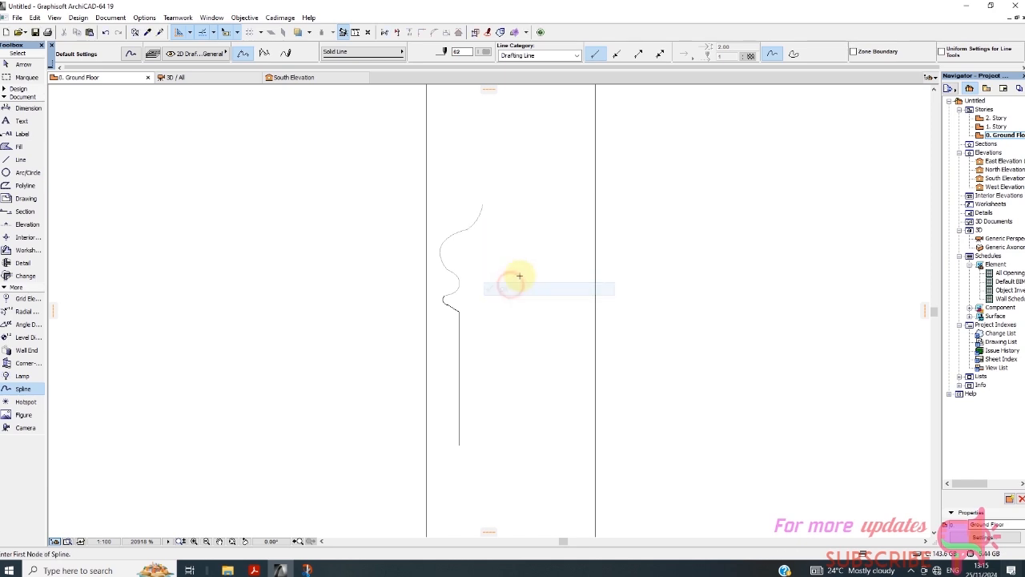
# Step: Select the half outline from its tip to the vertical line's lower end and set its pen to 1 (0.13 mm)
pyautogui.scroll(-2, 483, 252)
pyautogui.scroll(2, 493, 255)
pyautogui.scroll(-2, 480, 247)
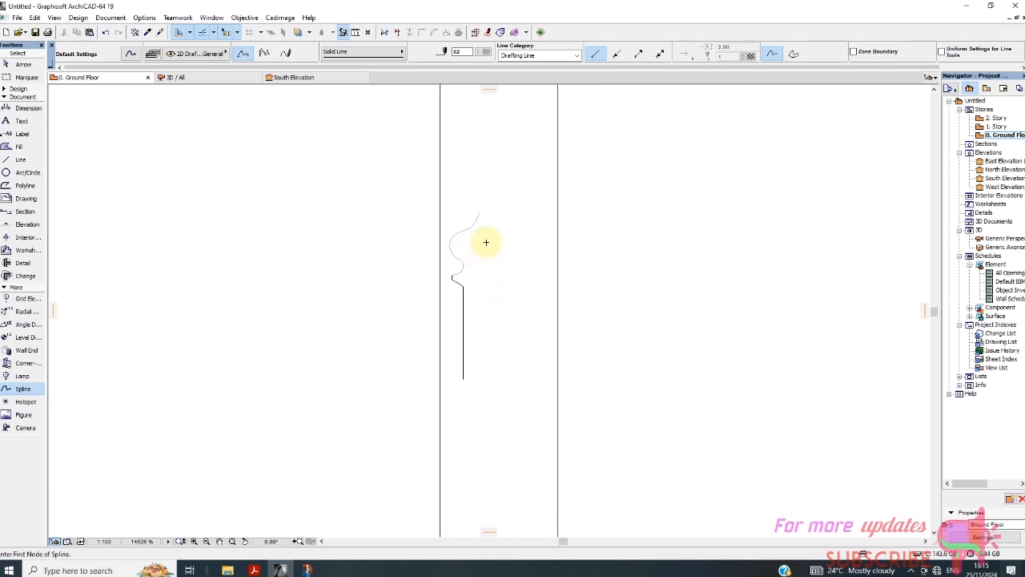
pyautogui.scroll(-1, 464, 248)
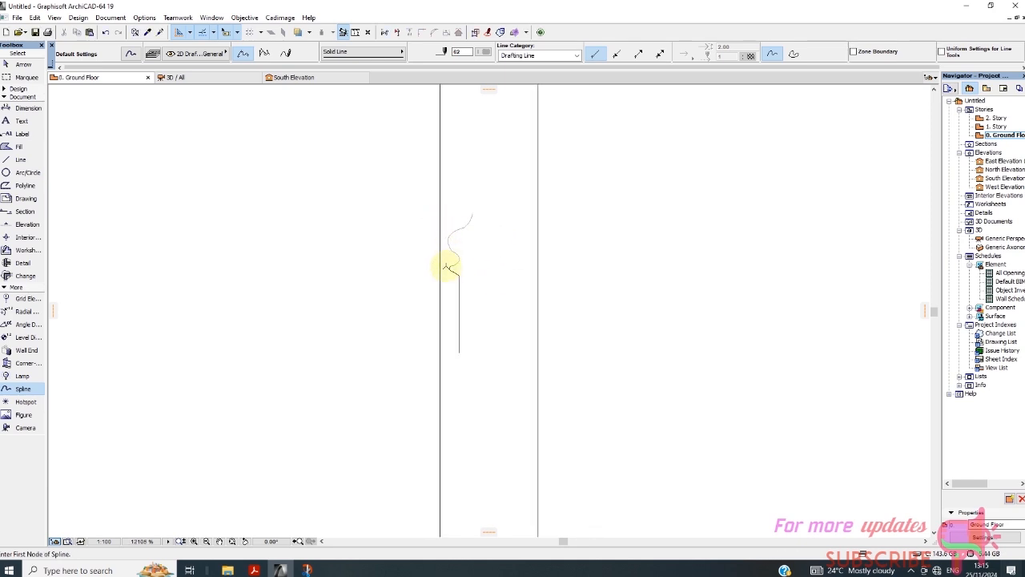
pyautogui.click(25, 67)
pyautogui.moveTo(485, 193); pyautogui.dragTo(455, 367)
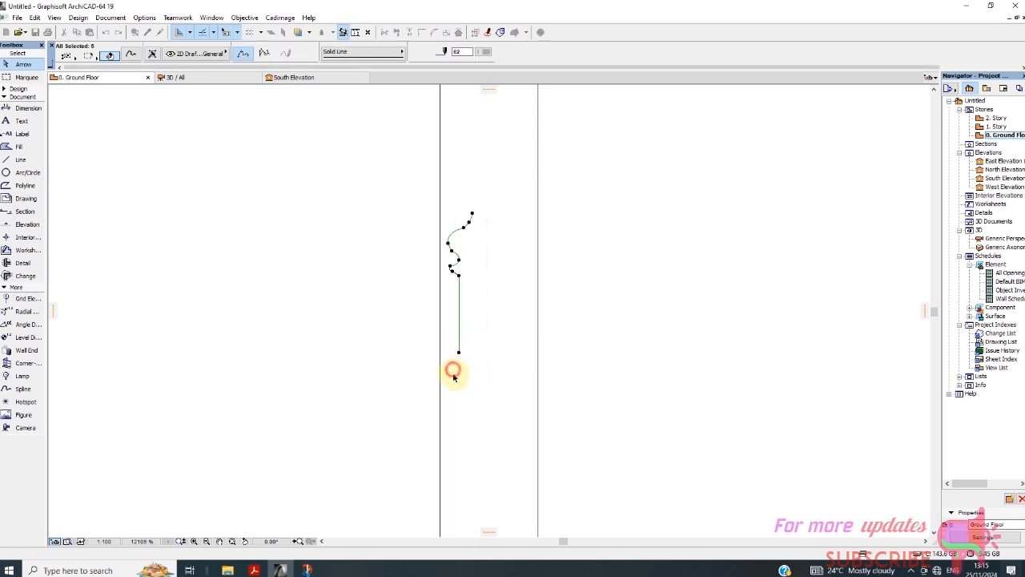
pyautogui.click(483, 51)
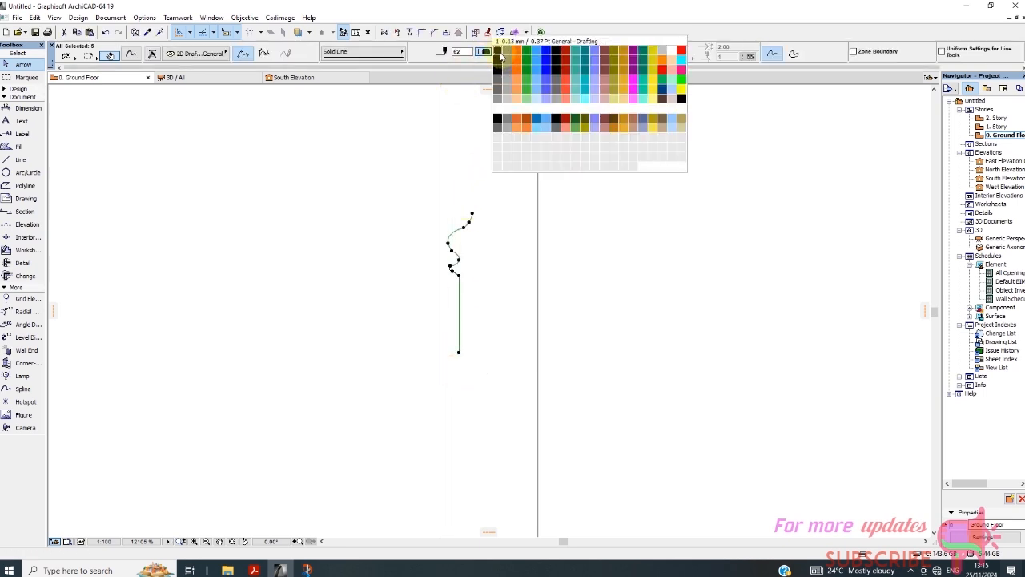
pyautogui.click(497, 48)
pyautogui.rightClick(490, 217)
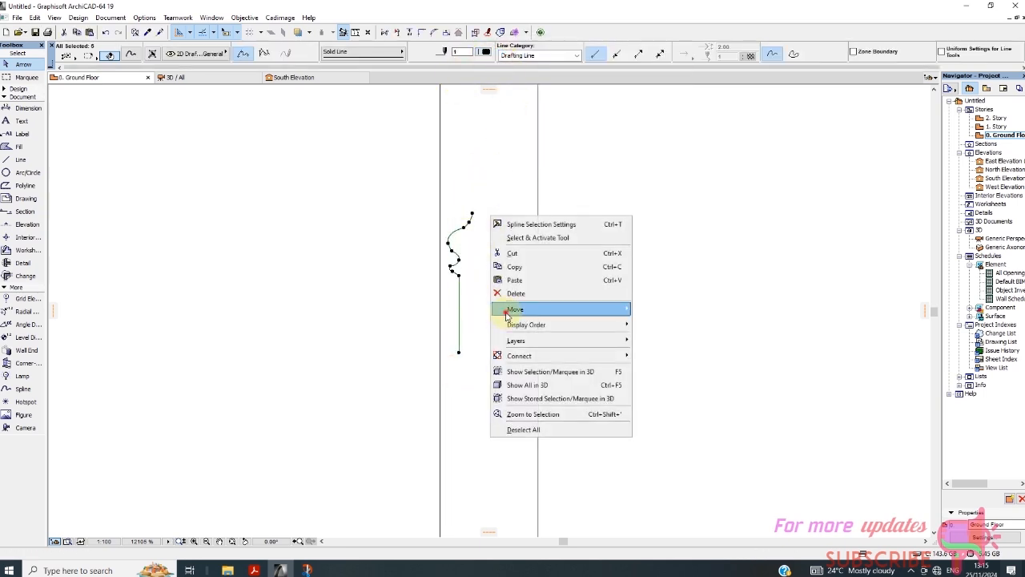
pyautogui.moveTo(581, 308)
pyautogui.click(665, 392)
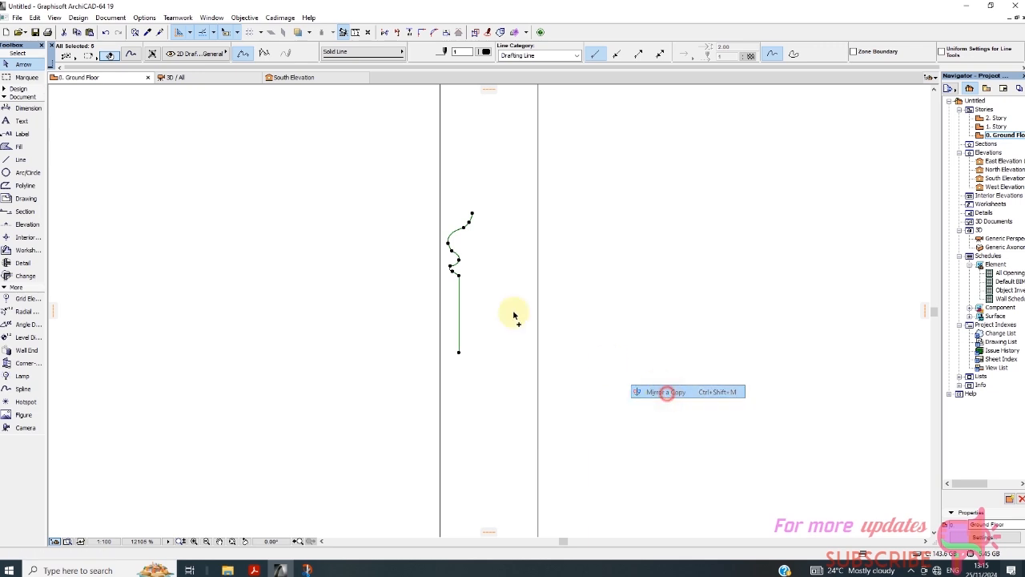
pyautogui.click(472, 213)
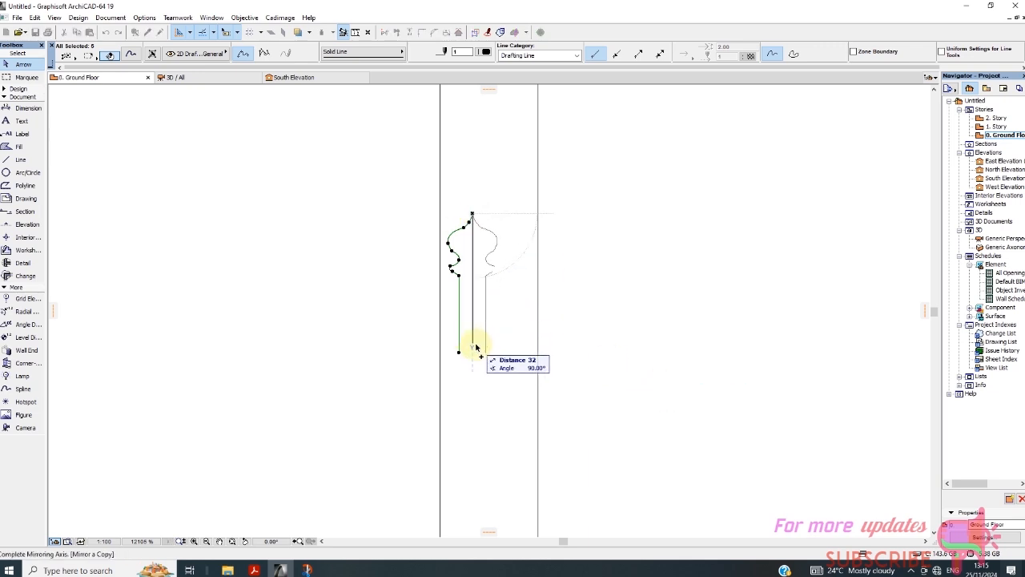
pyautogui.rightClick(494, 314)
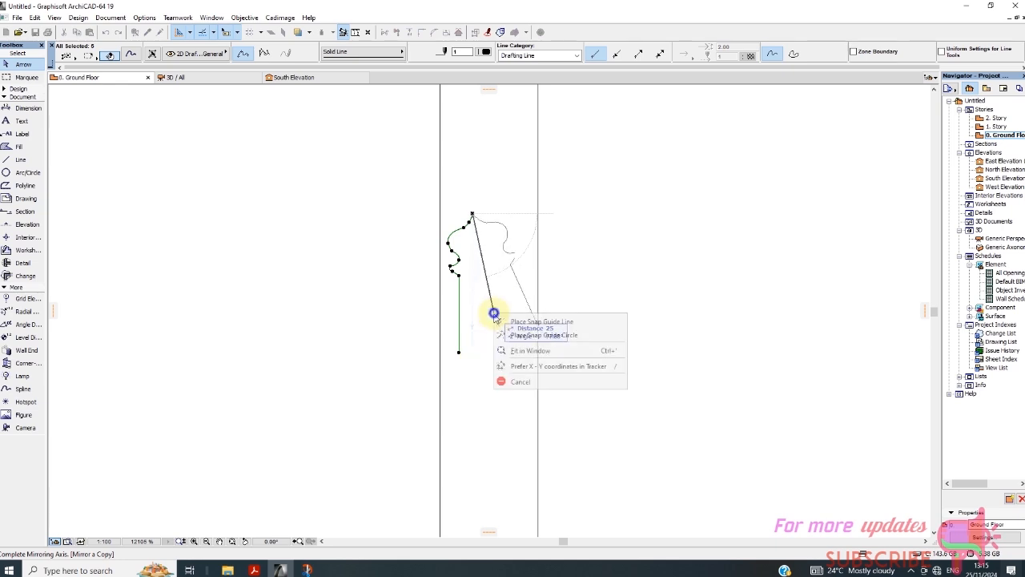
pyautogui.click(524, 366)
# Step: Add the small arc to the selected half outline and mirror a copy of it about a vertical axis through the tip
pyautogui.scroll(5, 453, 265)
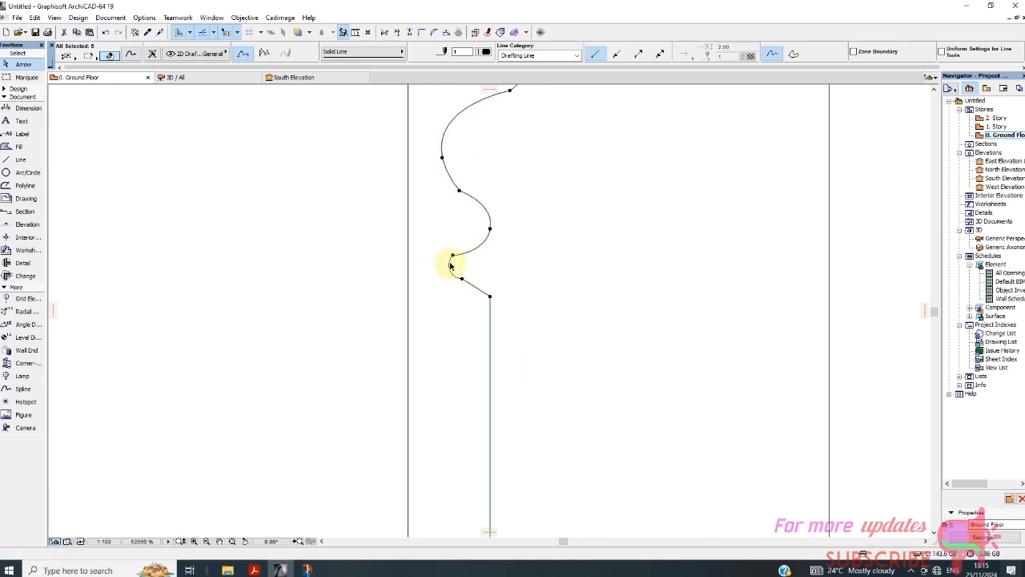
pyautogui.click(452, 267)
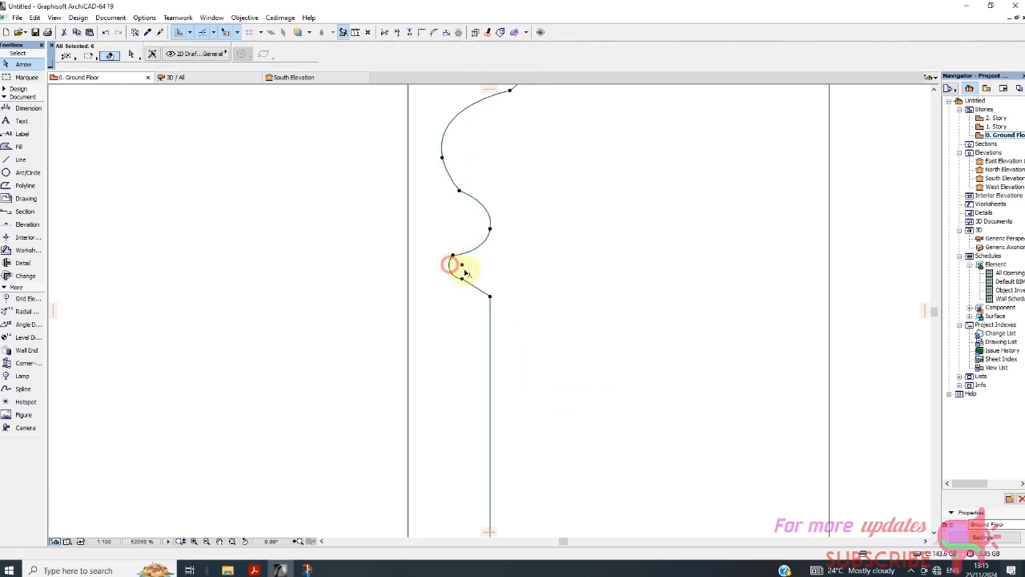
pyautogui.scroll(-3, 470, 269)
pyautogui.rightClick(524, 249)
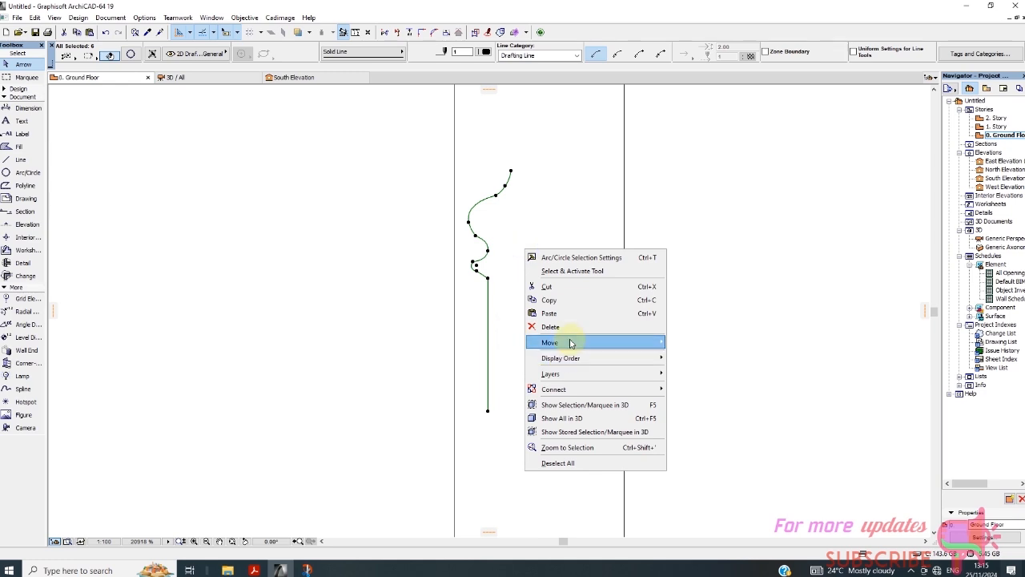
pyautogui.moveTo(576, 342)
pyautogui.click(709, 426)
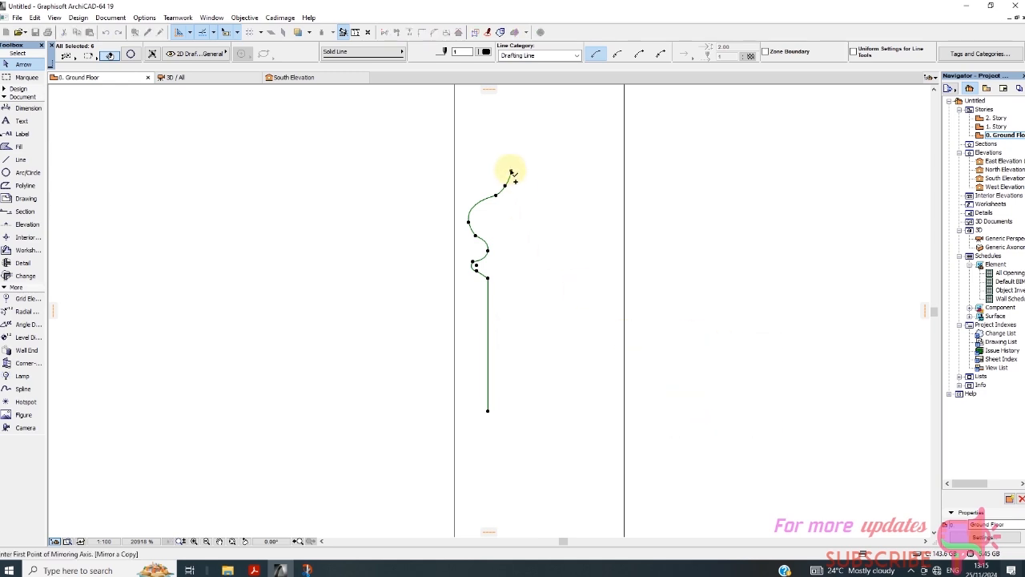
pyautogui.click(511, 172)
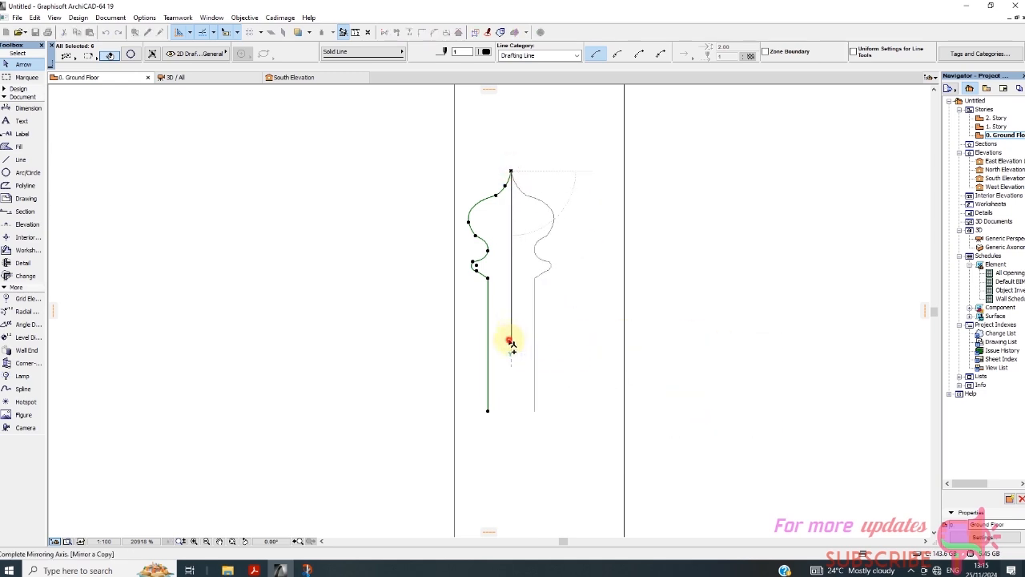
pyautogui.click(509, 341)
pyautogui.scroll(-3, 490, 294)
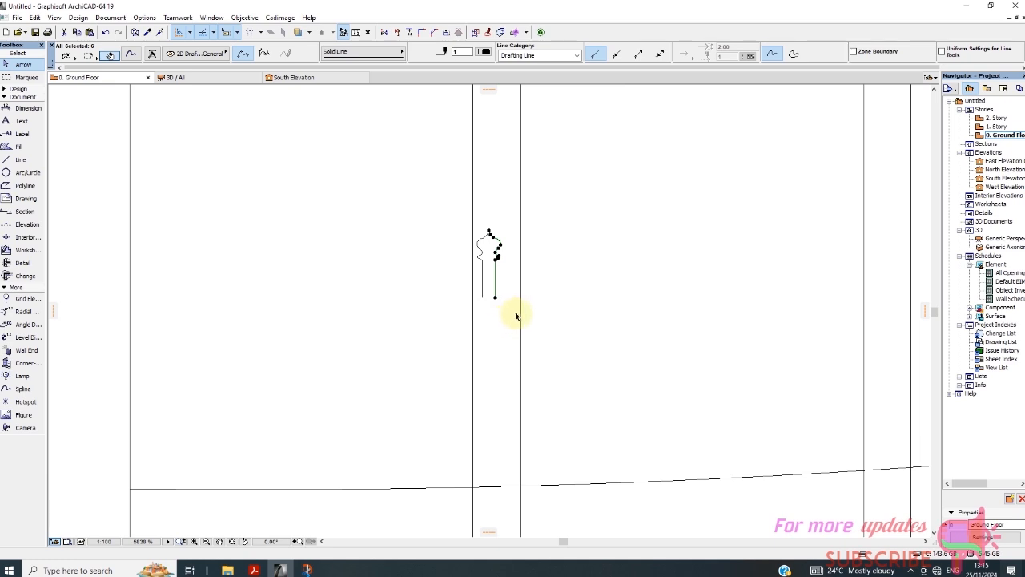
pyautogui.click(507, 280)
# Step: Resize the complete outline graphically from its left line's lower end, scaling the 7-unit base width to about 16
pyautogui.scroll(-2, 452, 278)
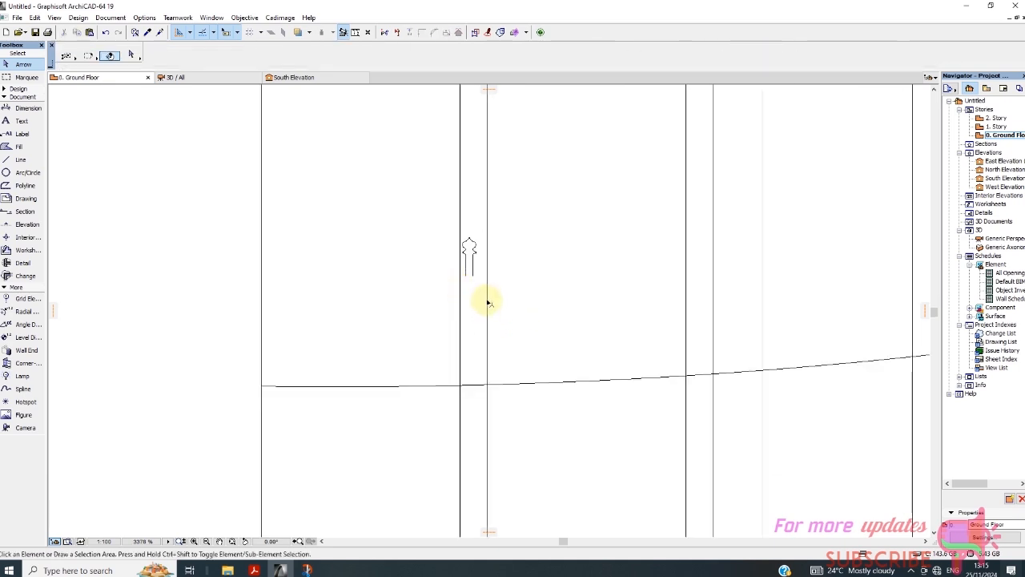
pyautogui.scroll(9, 487, 301)
pyautogui.scroll(-5, 490, 239)
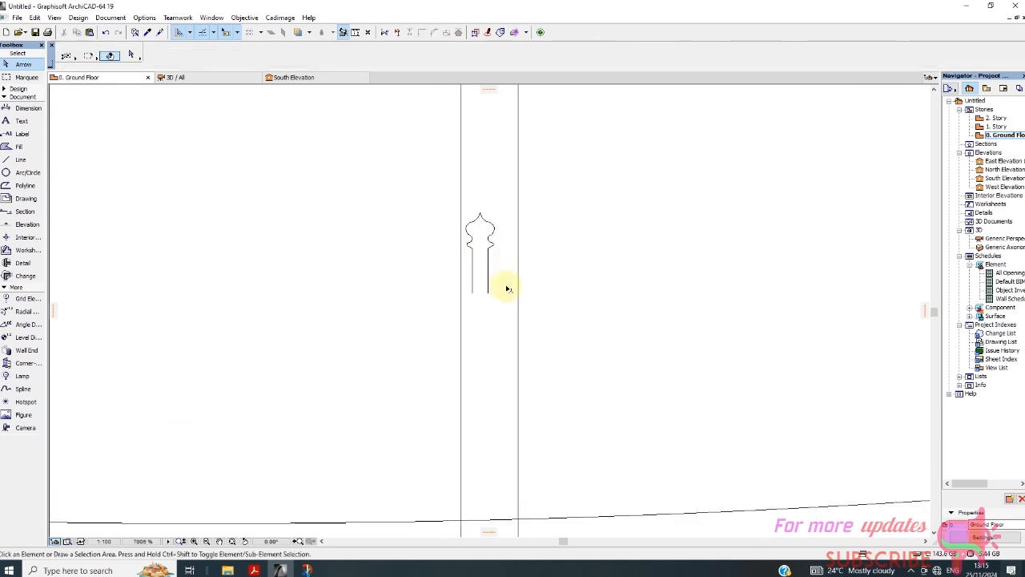
pyautogui.scroll(3, 506, 288)
pyautogui.click(530, 167)
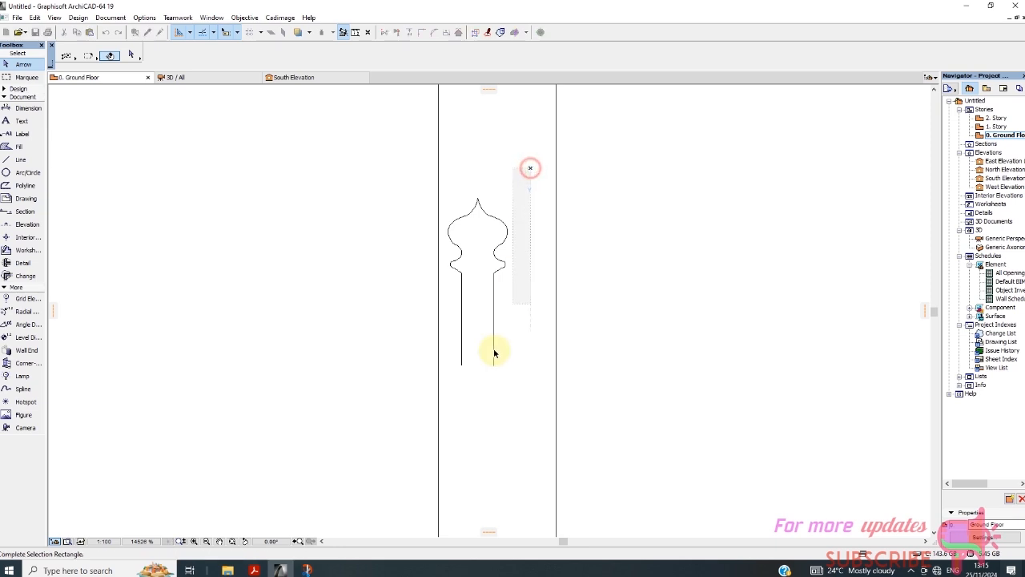
pyautogui.click(451, 397)
pyautogui.scroll(-4, 481, 240)
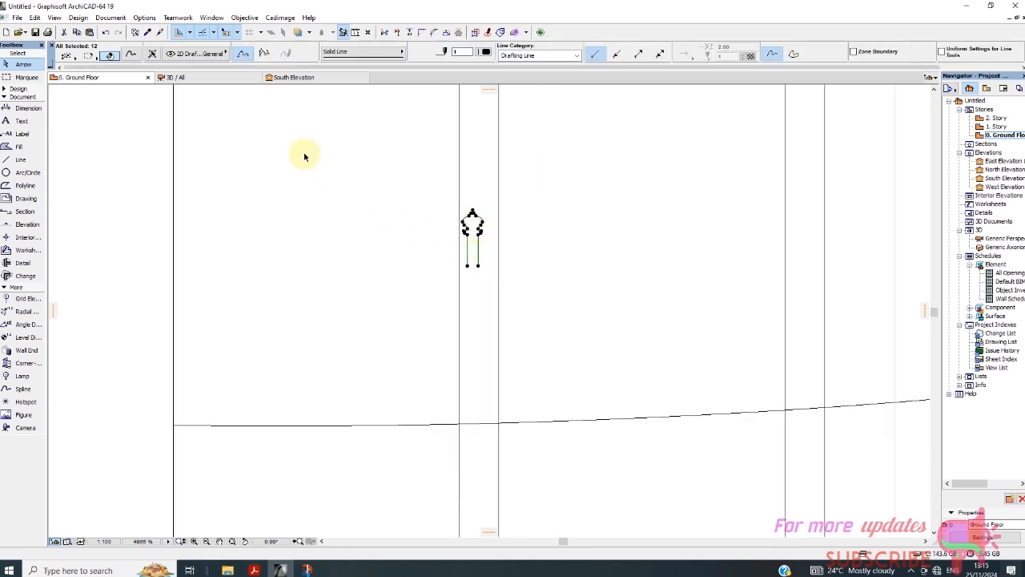
pyautogui.click(445, 35)
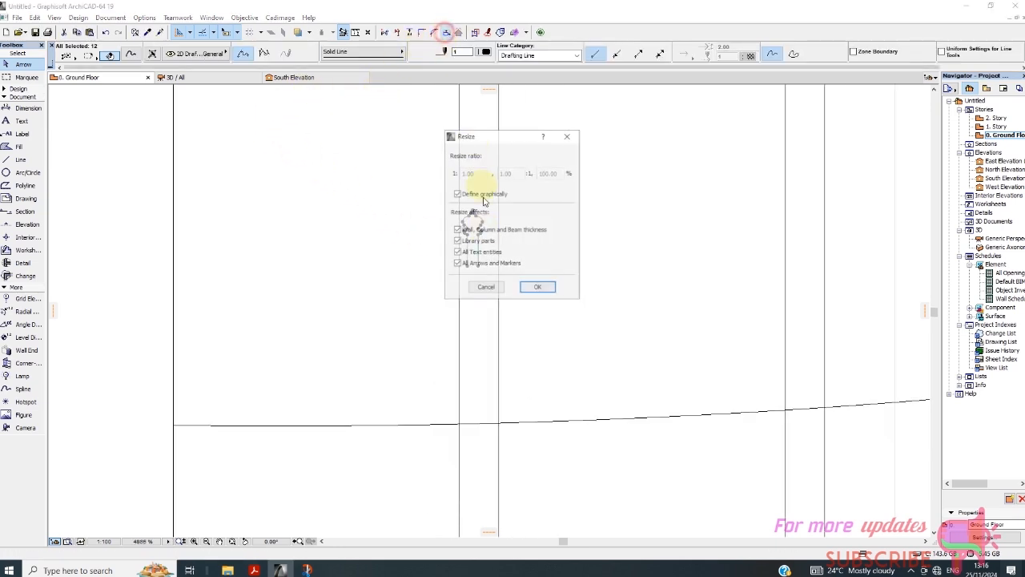
pyautogui.click(536, 288)
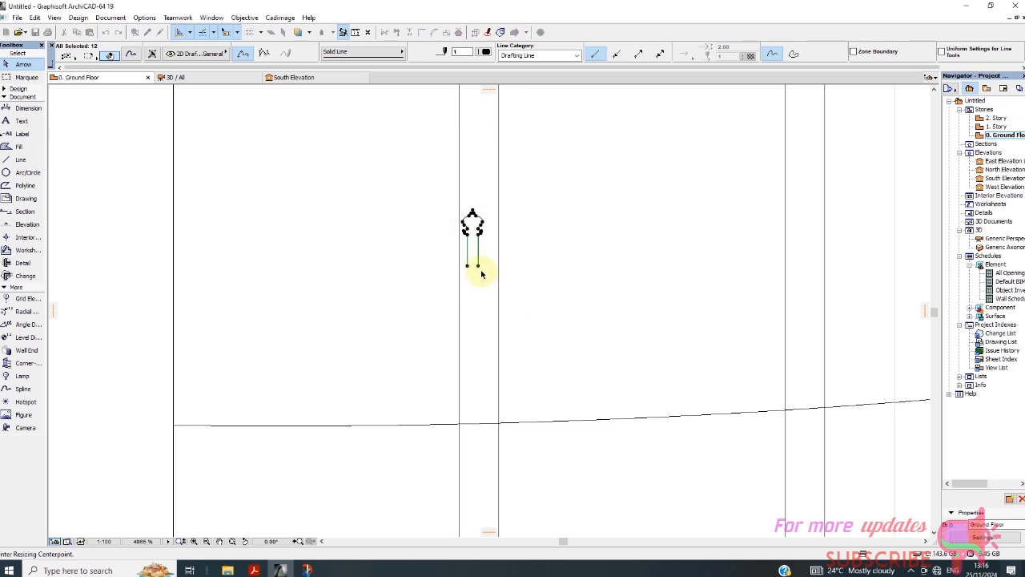
pyautogui.scroll(2, 472, 267)
pyautogui.click(462, 264)
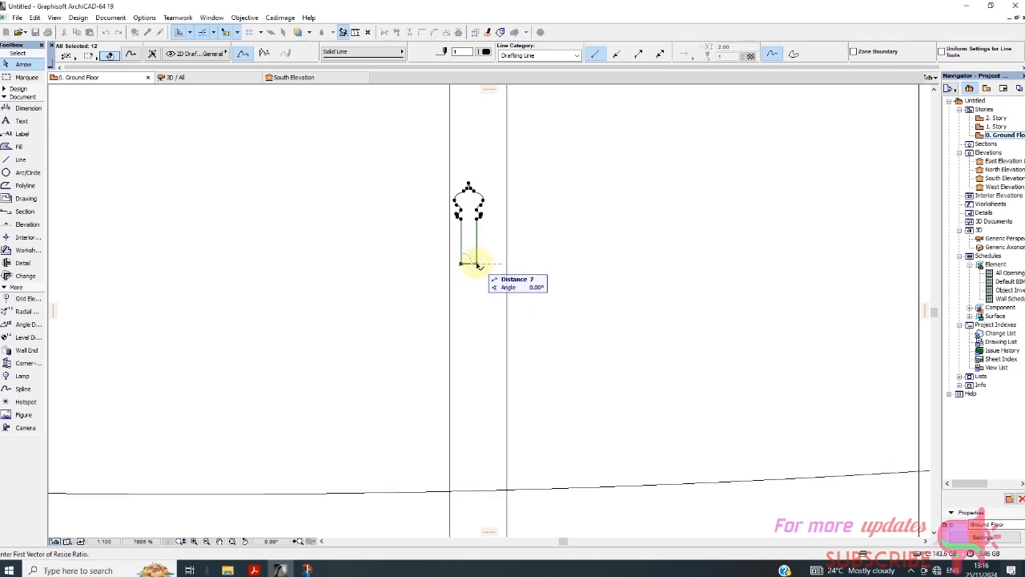
pyautogui.click(476, 265)
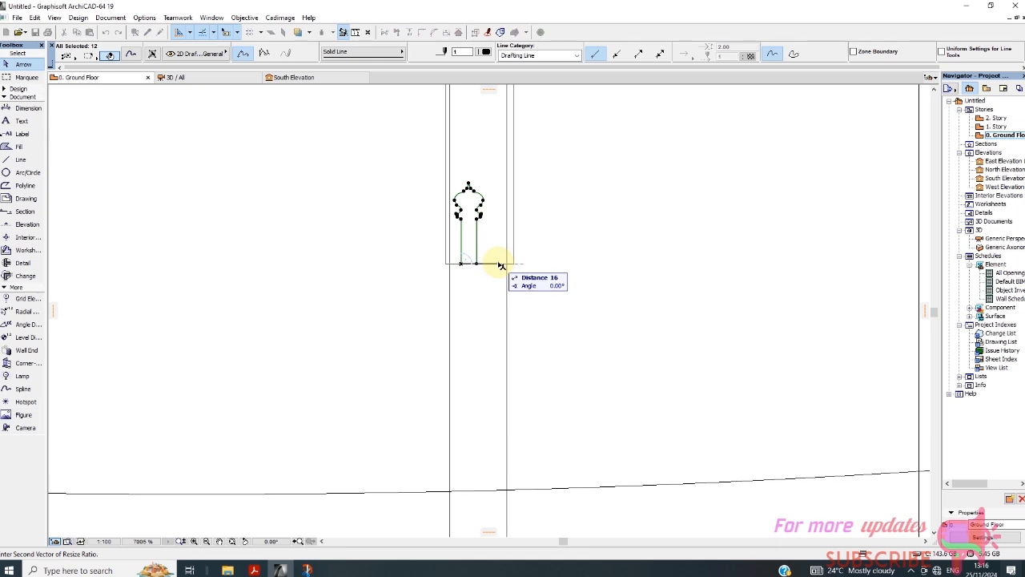
pyautogui.click(499, 265)
pyautogui.scroll(-3, 486, 293)
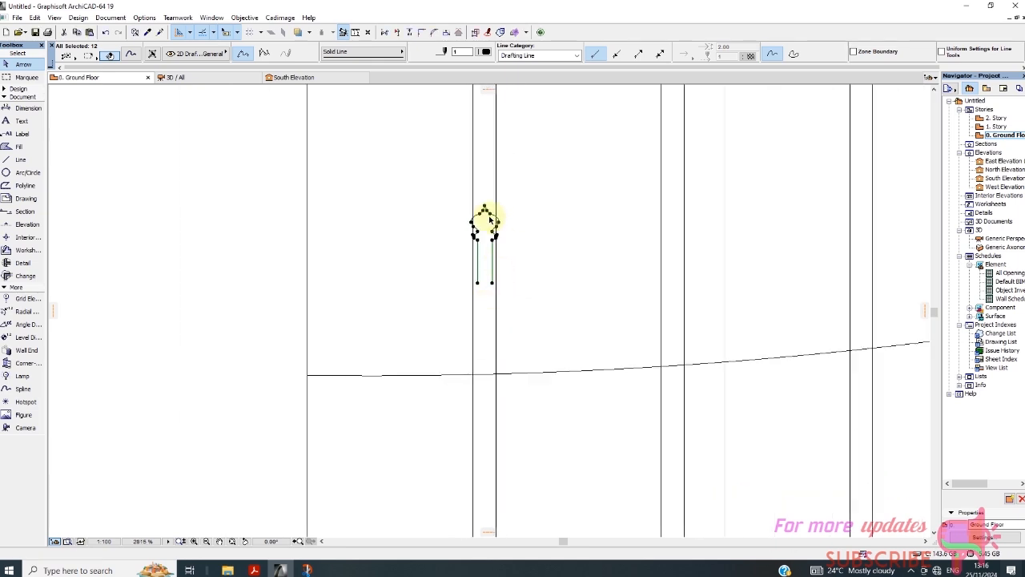
pyautogui.scroll(2, 486, 232)
pyautogui.press('Escape')
# Step: Examine how the resized outline fits between the first pair of vertical lines and relative to the curved profile
pyautogui.scroll(-3, 486, 278)
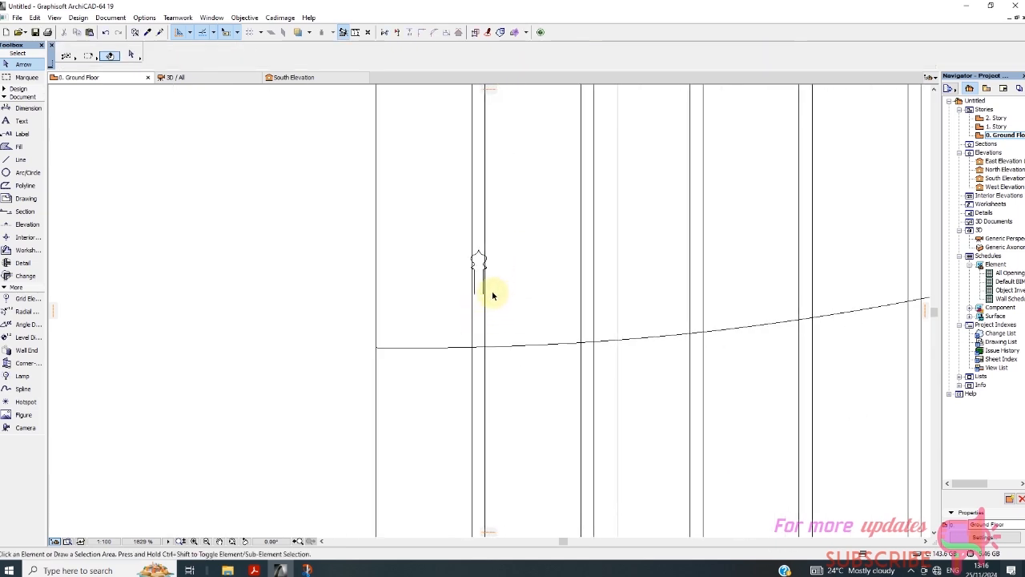
pyautogui.scroll(-3, 477, 280)
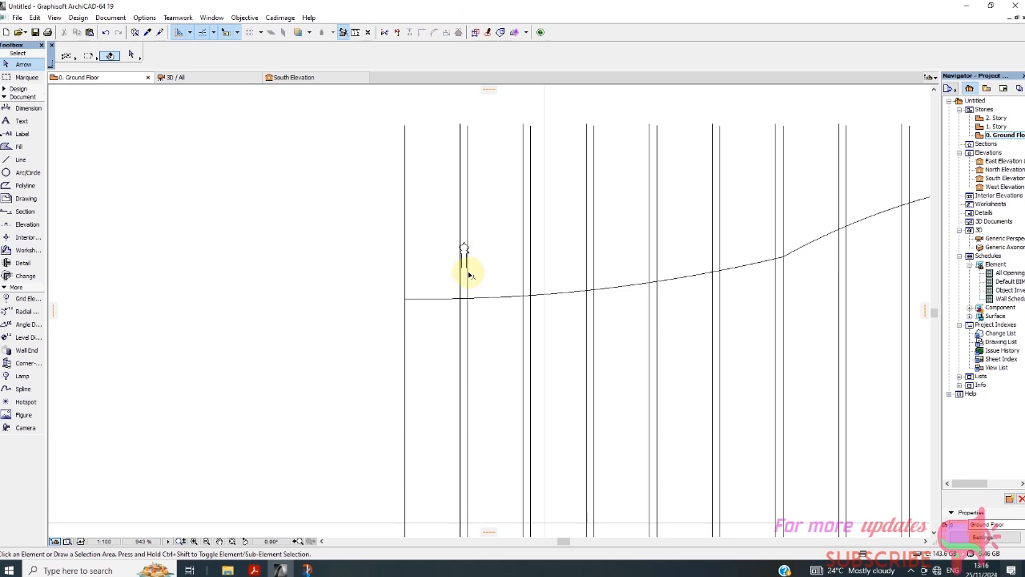
pyautogui.scroll(3, 463, 240)
pyautogui.scroll(-5, 484, 272)
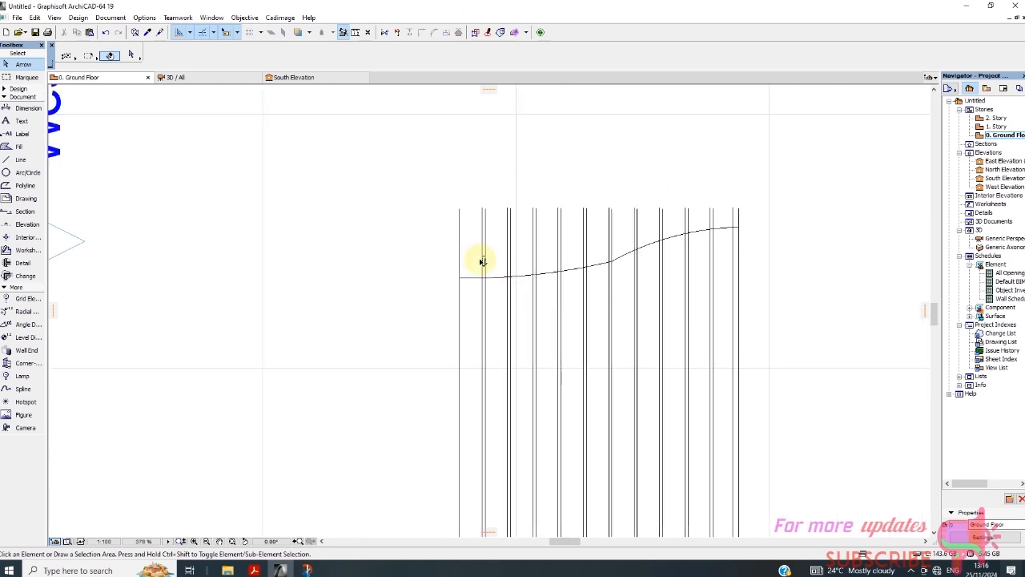
pyautogui.scroll(5, 483, 261)
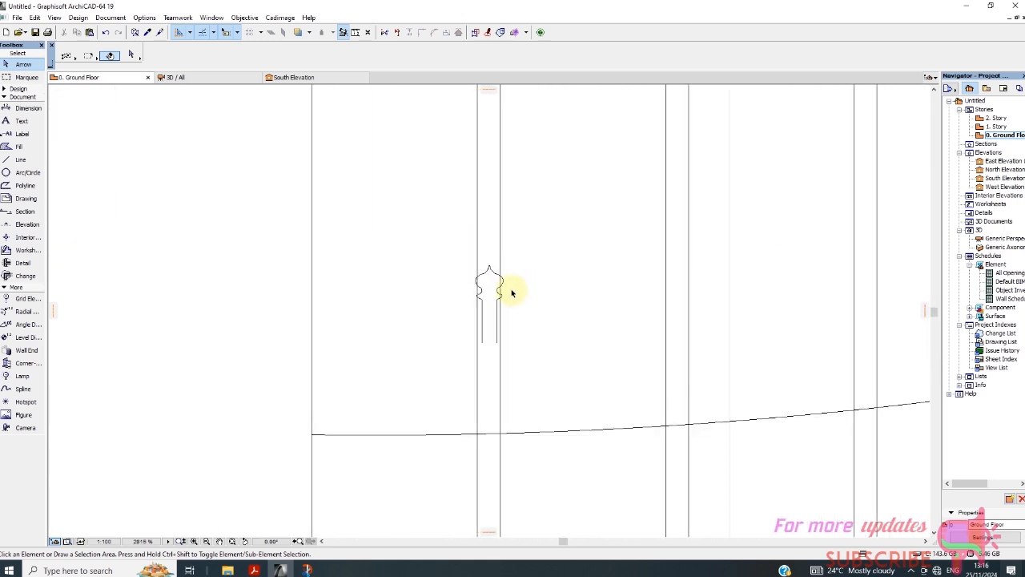
pyautogui.scroll(2, 507, 290)
pyautogui.click(462, 268)
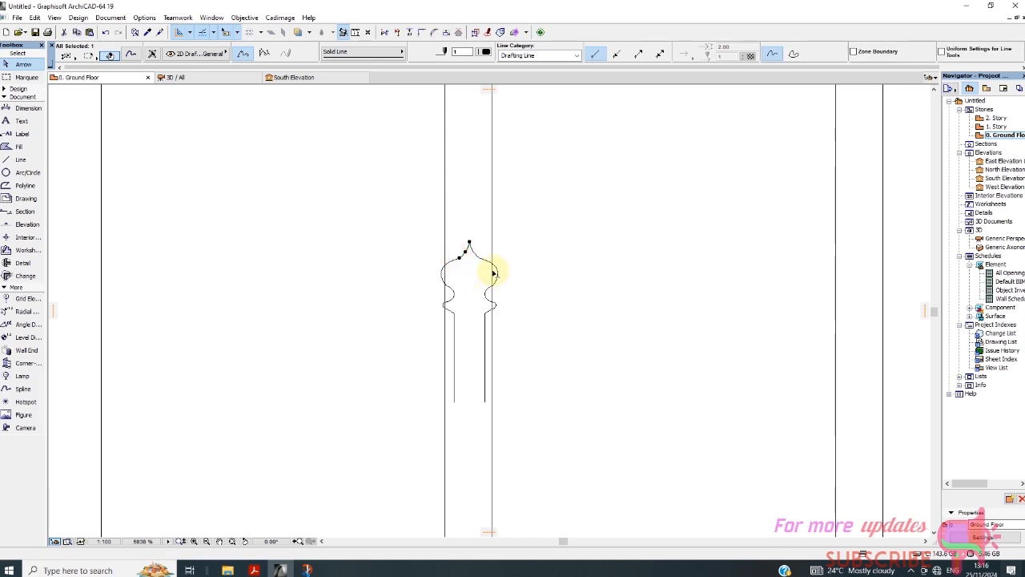
pyautogui.scroll(-3, 493, 264)
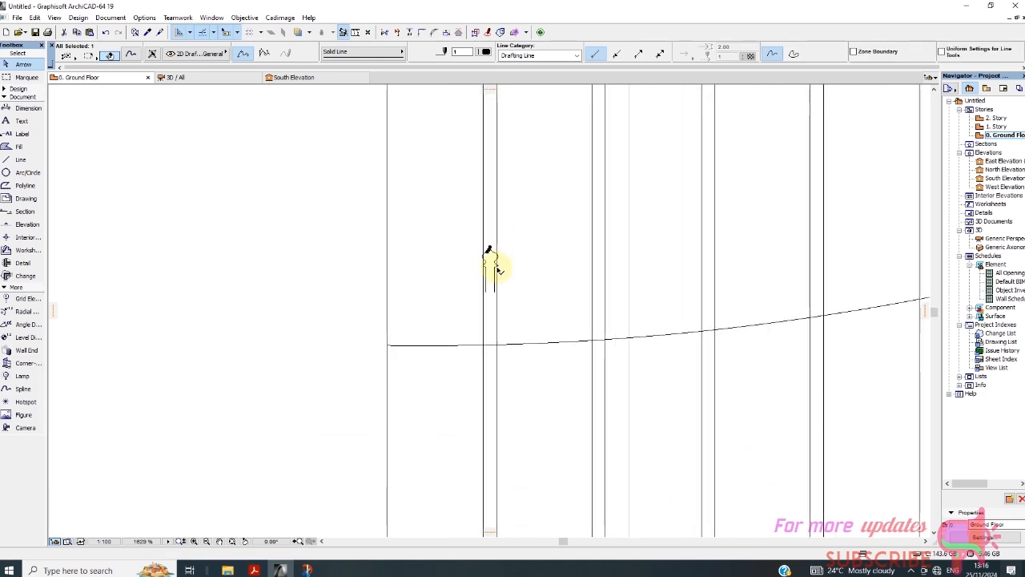
pyautogui.scroll(4, 498, 287)
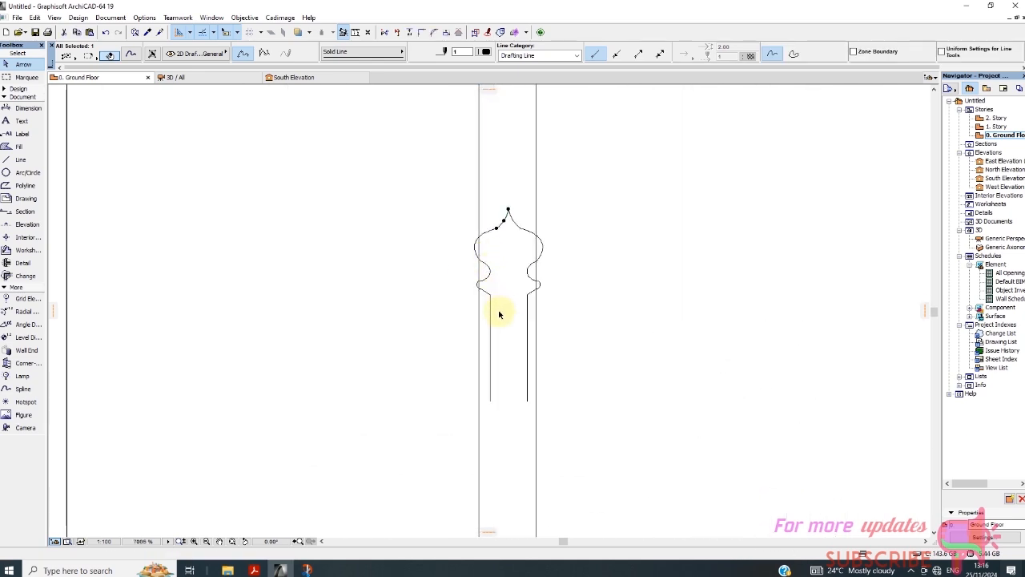
# Step: Stretch the inner ends of both short slanted lines at the outline's base inward and downward along their own direction, leaving a narrow gap
pyautogui.click(490, 295)
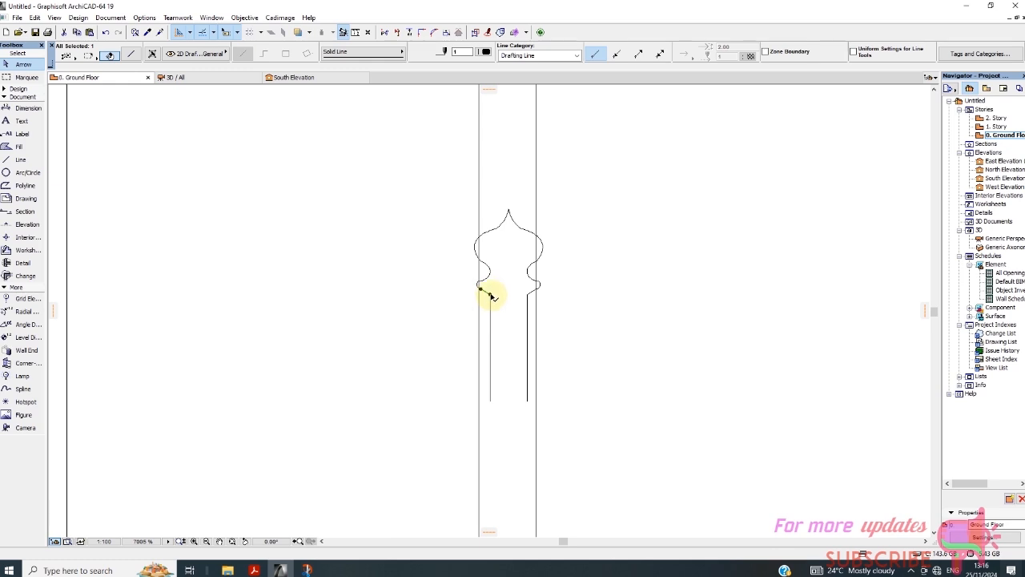
pyautogui.click(491, 295)
pyautogui.click(500, 301)
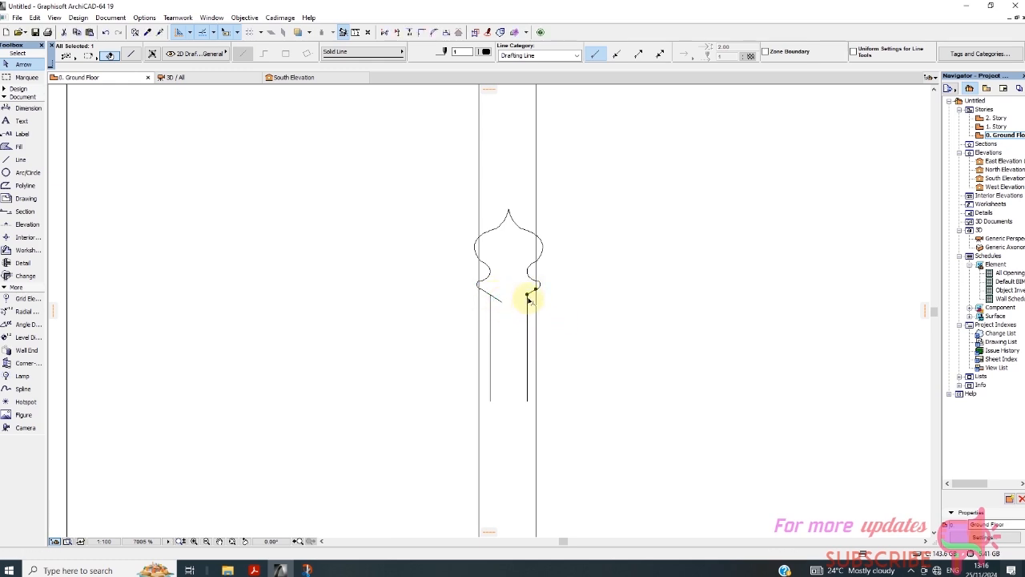
pyautogui.click(528, 294)
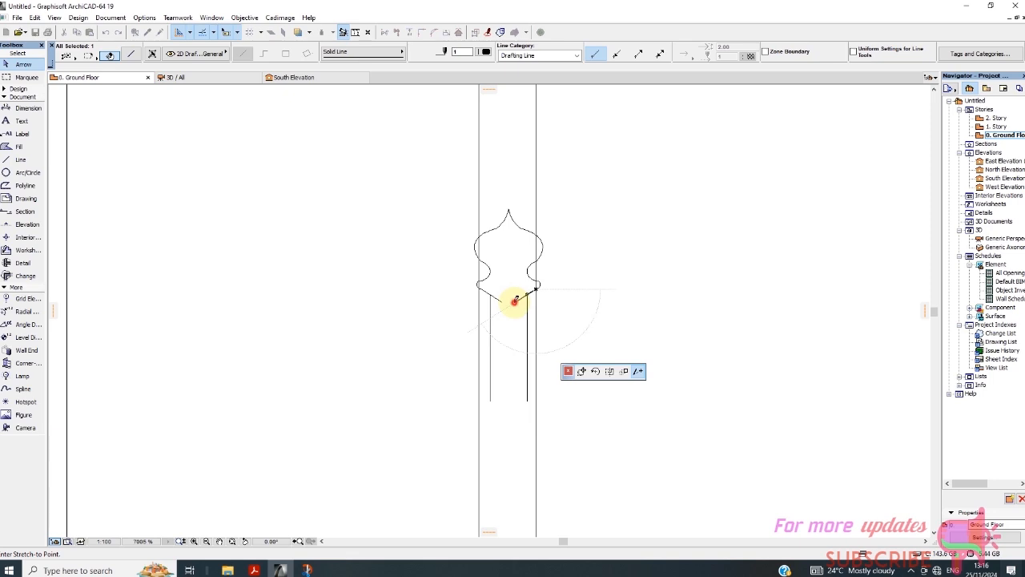
pyautogui.click(514, 302)
# Step: Move the outline's right vertical line so its upper end meets the lower end of the extended right slanted line
pyautogui.click(527, 321)
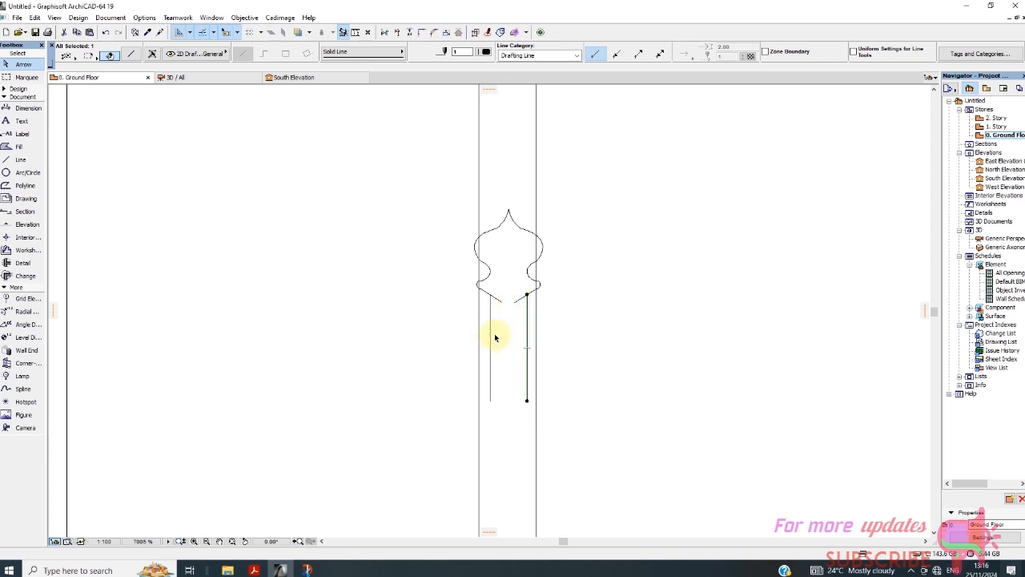
pyautogui.rightClick(521, 346)
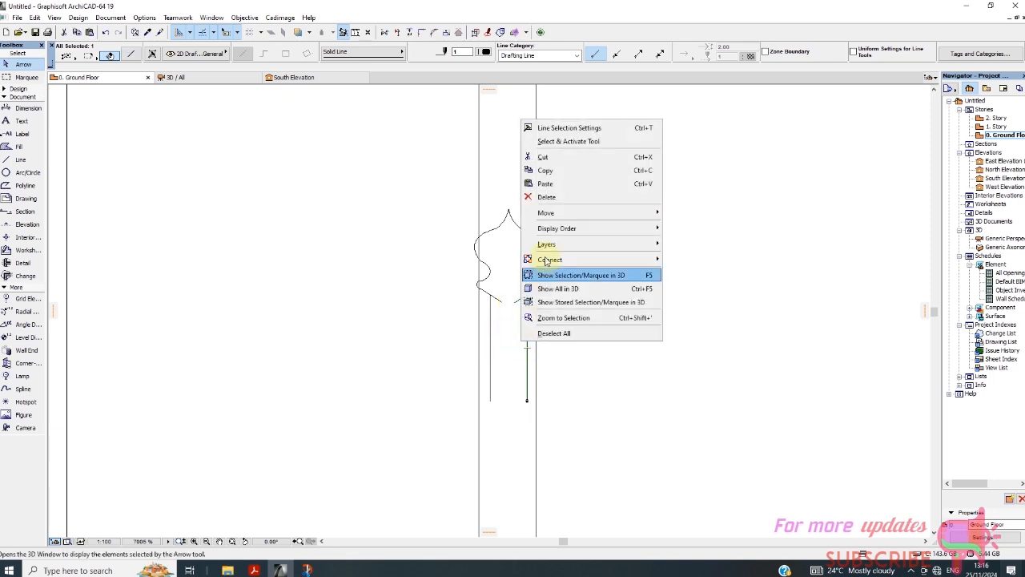
pyautogui.moveTo(617, 212)
pyautogui.click(685, 213)
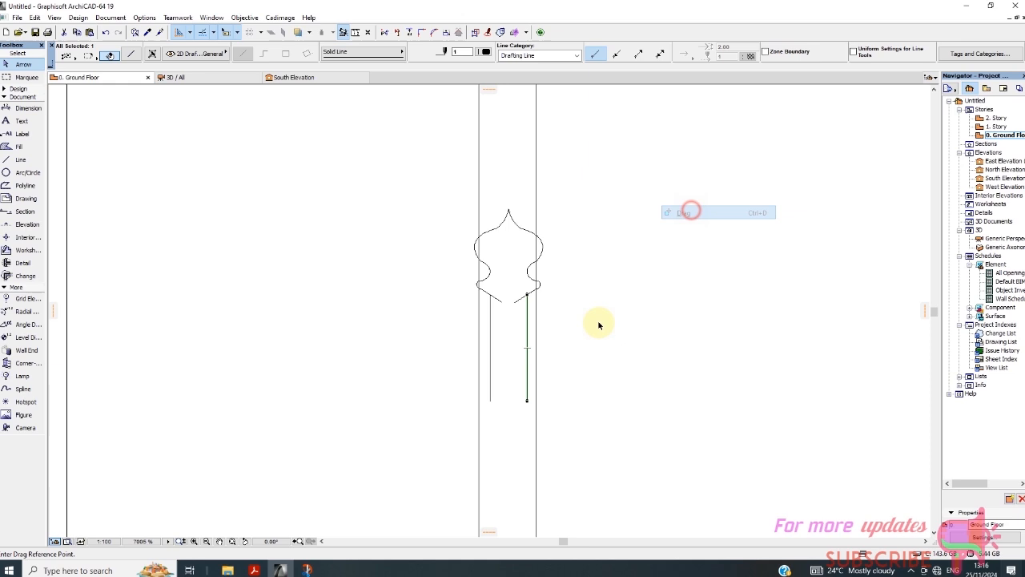
pyautogui.click(528, 296)
pyautogui.click(515, 302)
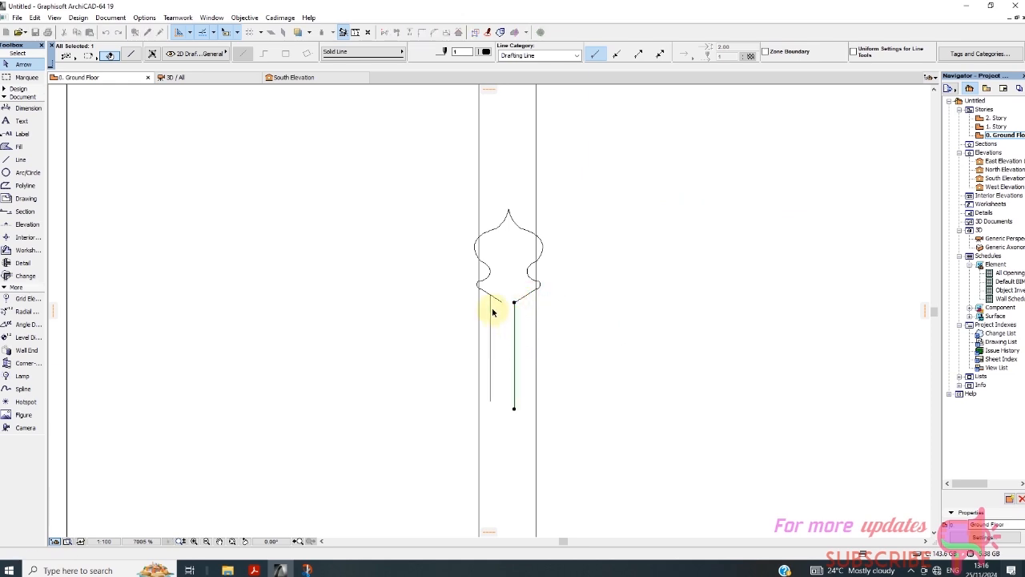
# Step: Move the outline's left vertical line so its upper end meets the lower end of the extended left slanted line
pyautogui.click(492, 308)
pyautogui.rightClick(490, 315)
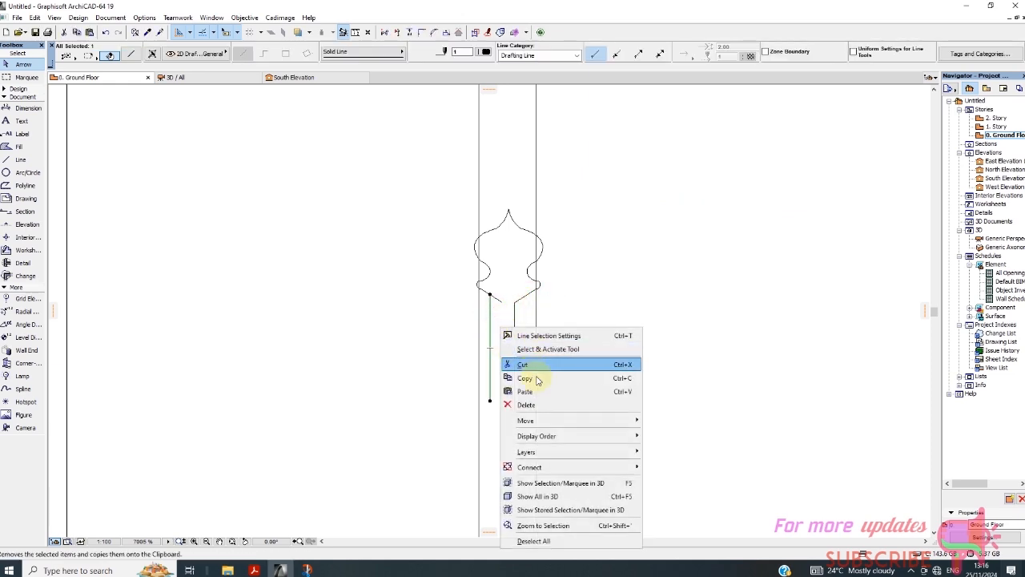
pyautogui.moveTo(544, 420)
pyautogui.click(662, 420)
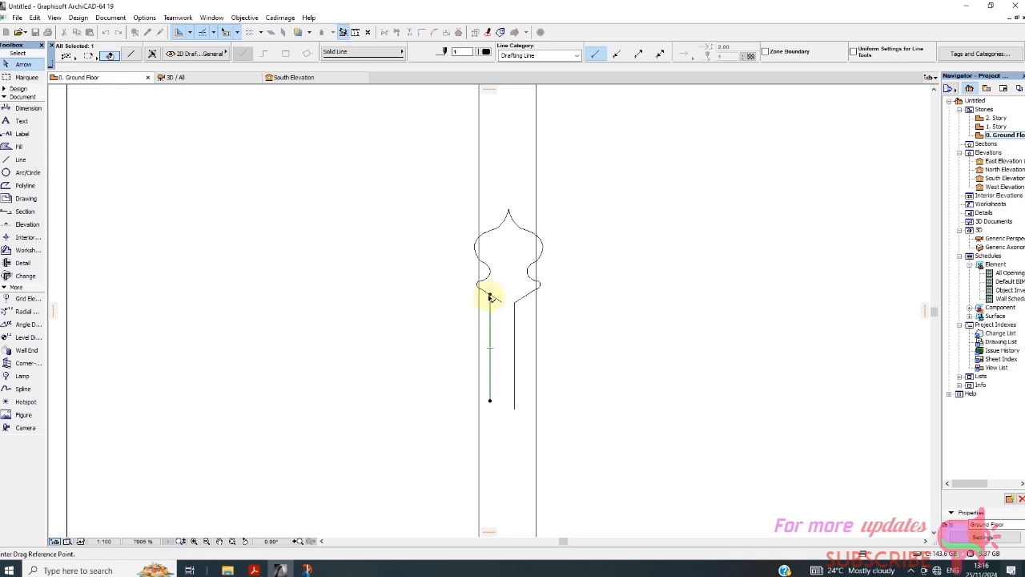
pyautogui.click(490, 296)
pyautogui.click(502, 302)
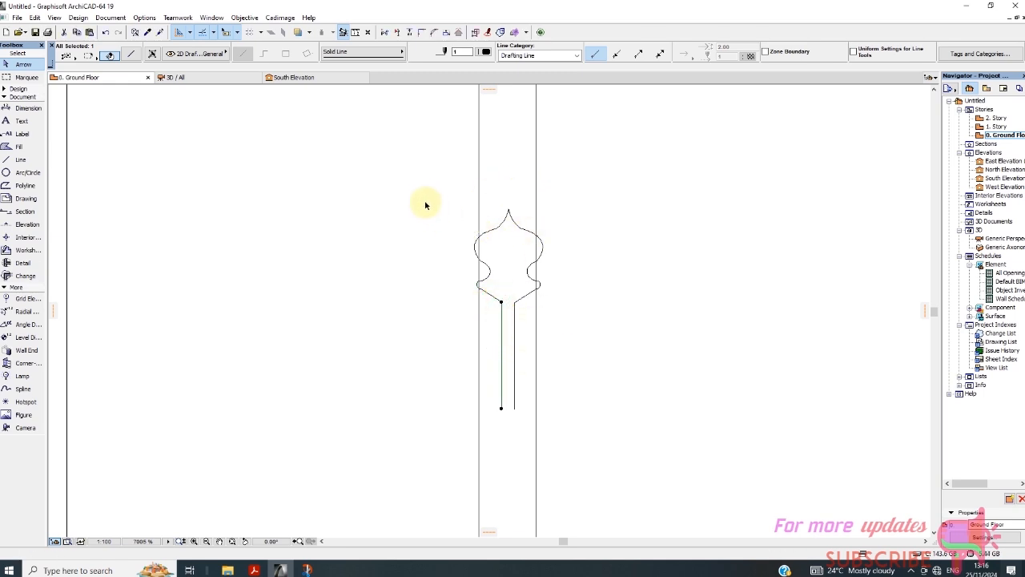
# Step: Select the finial outline without the two long bar lines and resize it graphically from its lower-left end, scaling the stem width to about 17
pyautogui.moveTo(438, 204)
pyautogui.mouseDown()
pyautogui.moveTo(622, 405)
pyautogui.moveTo(656, 424)
pyautogui.mouseUp()
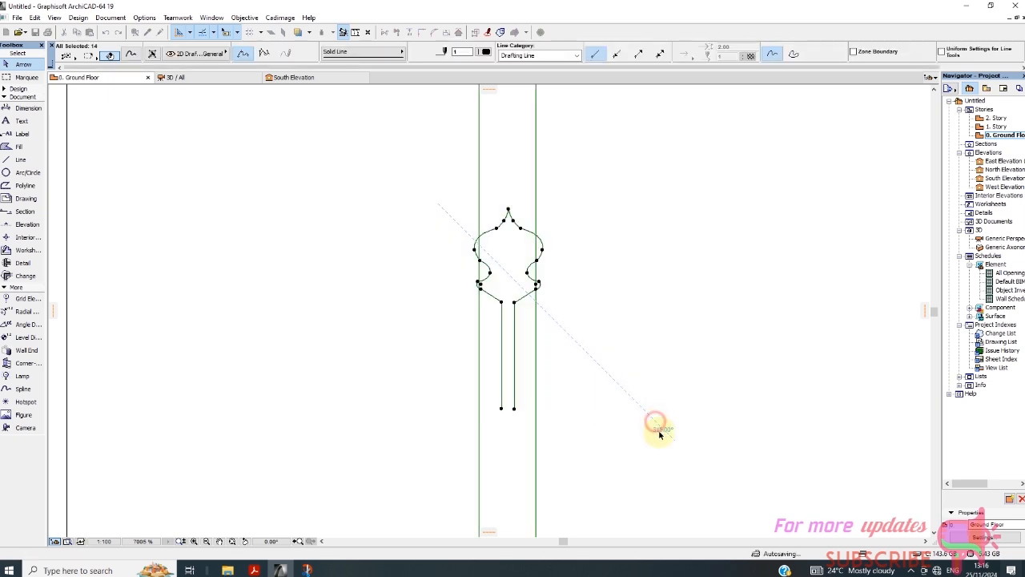
pyautogui.keyDown('shift'); pyautogui.click(535, 361); pyautogui.keyUp('shift')
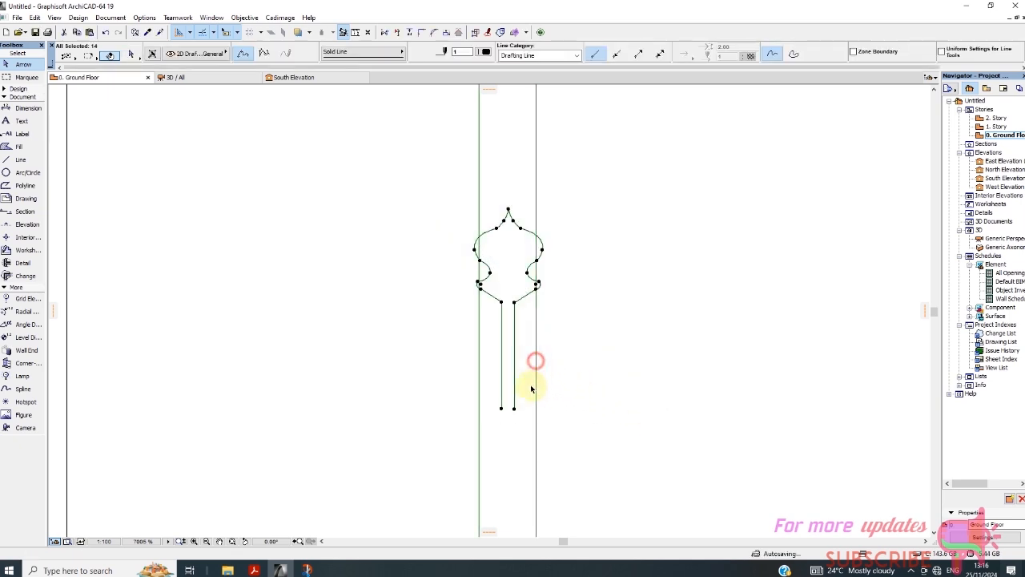
pyautogui.keyDown('shift'); pyautogui.click(479, 336); pyautogui.keyUp('shift')
pyautogui.rightClick(490, 336)
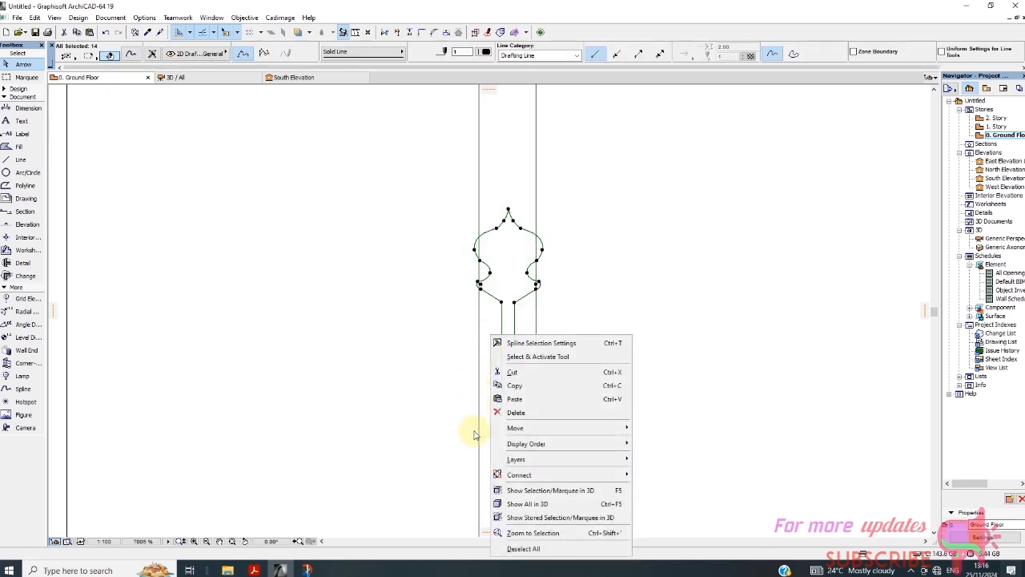
pyautogui.moveTo(530, 428)
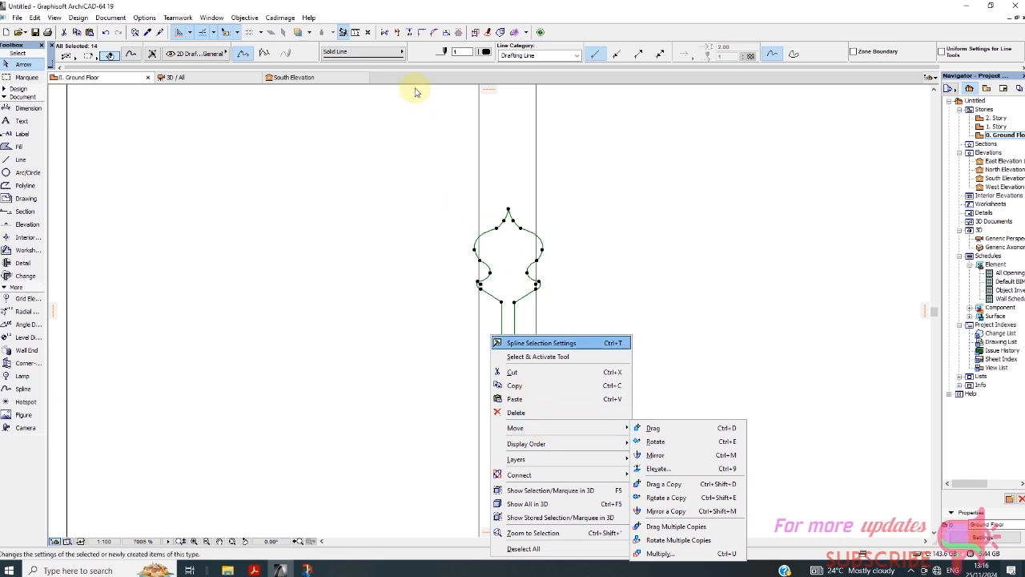
pyautogui.click(447, 34)
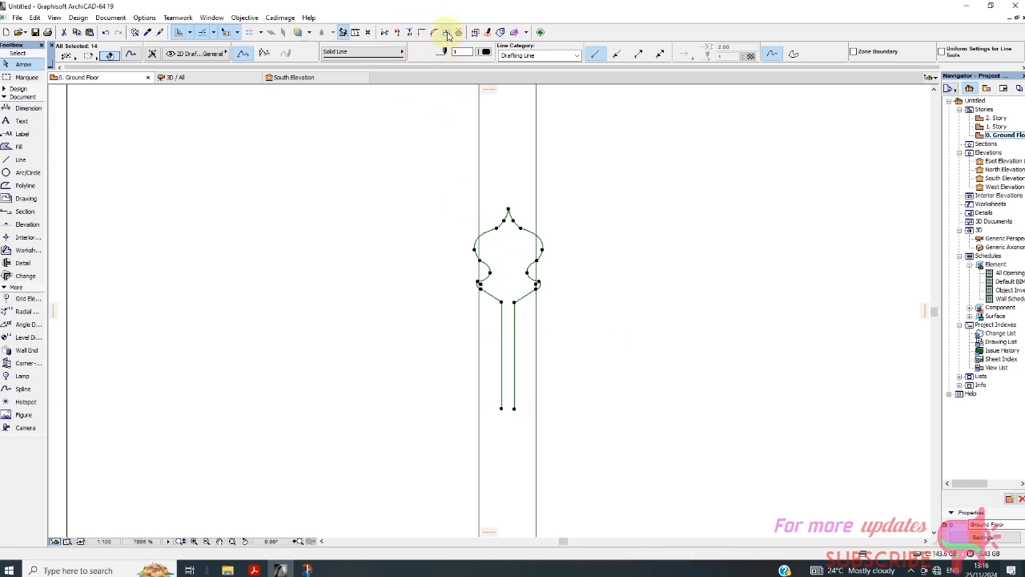
pyautogui.click(538, 289)
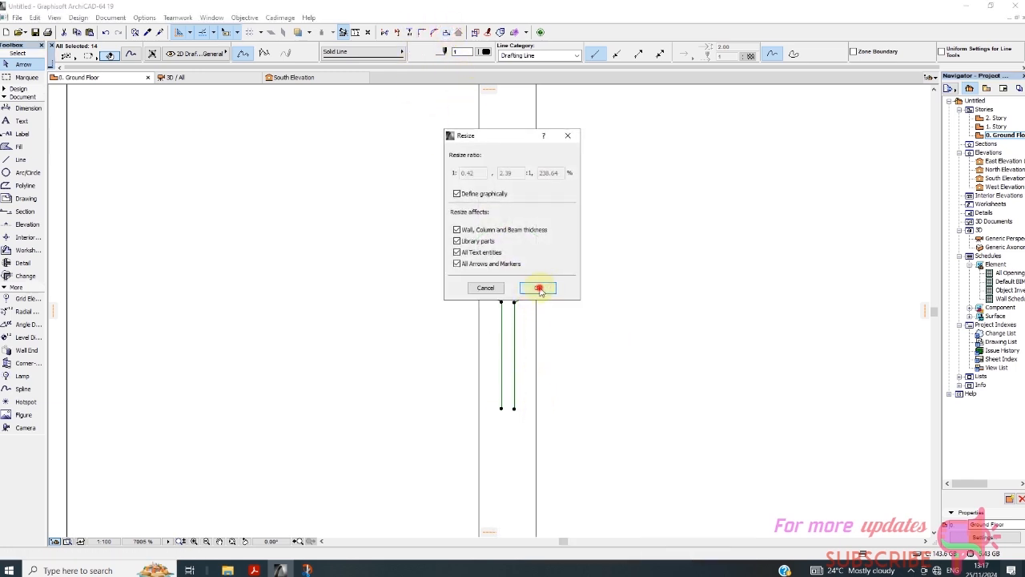
pyautogui.click(502, 409)
pyautogui.click(516, 410)
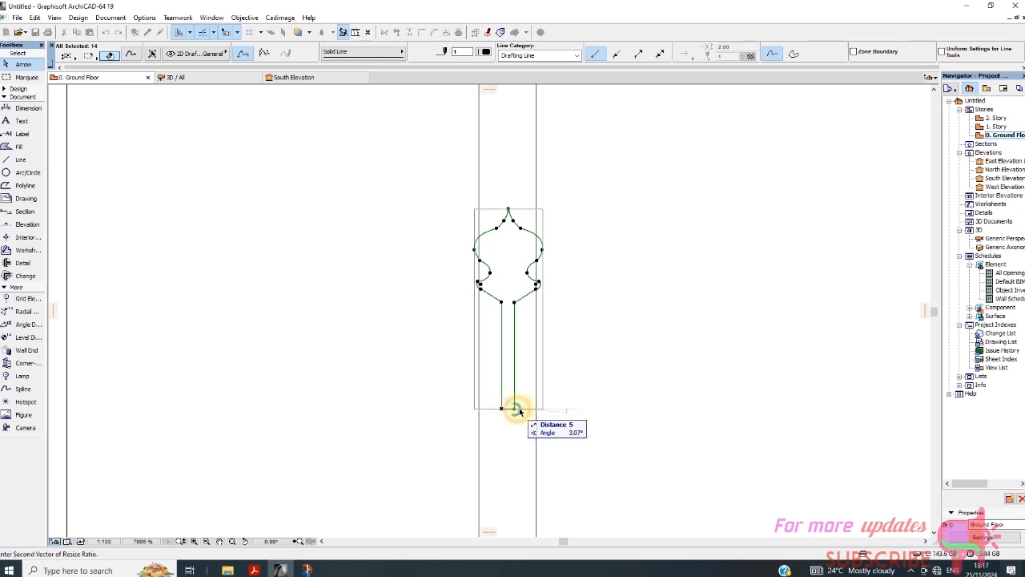
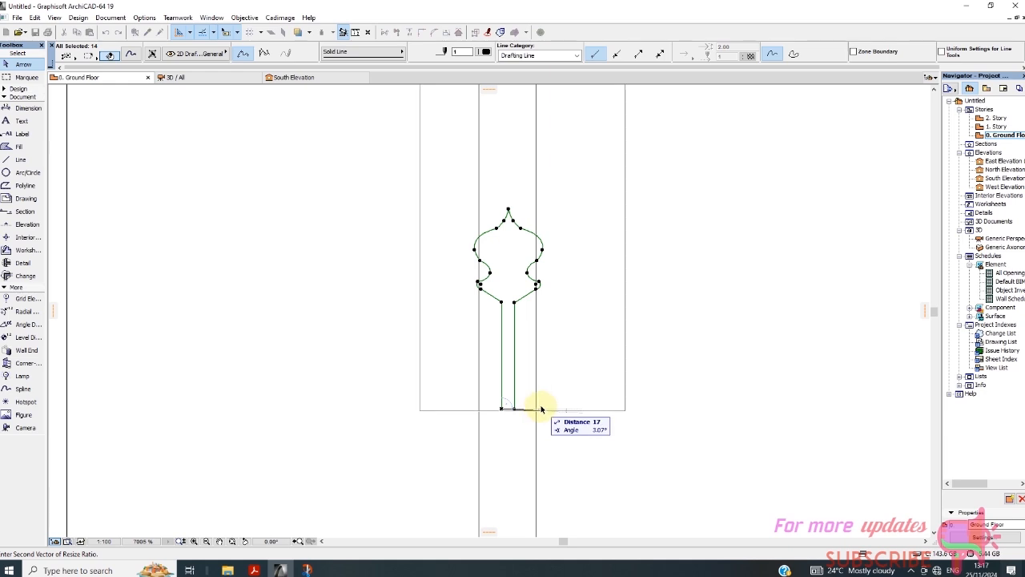
pyautogui.click(538, 409)
pyautogui.scroll(-3, 481, 420)
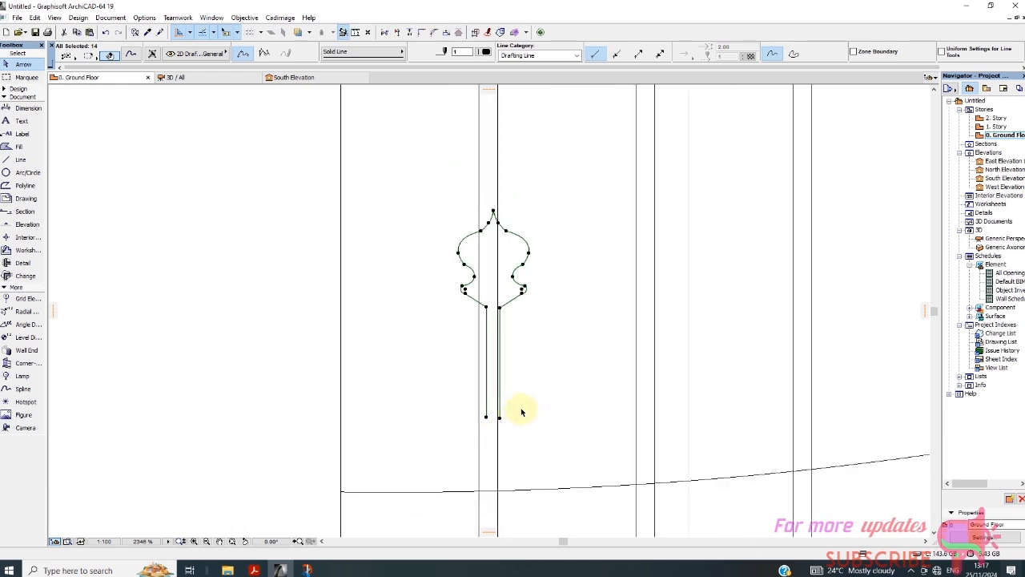
pyautogui.scroll(3, 521, 412)
# Step: Move the enlarged finial outline about 4 horizontally to the left so its stem sits between the two long bar lines
pyautogui.rightClick(558, 339)
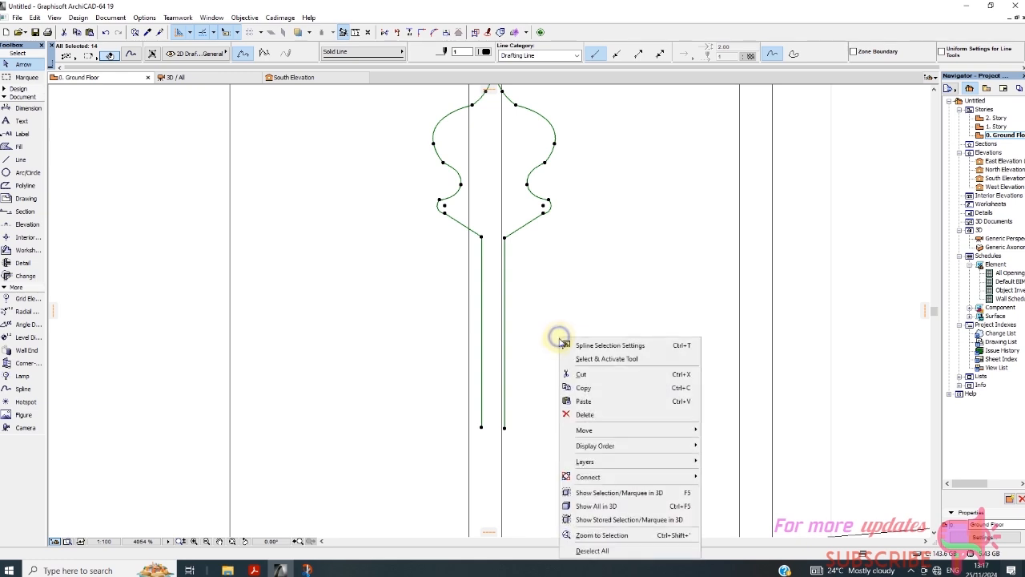
pyautogui.moveTo(595, 430)
pyautogui.click(721, 430)
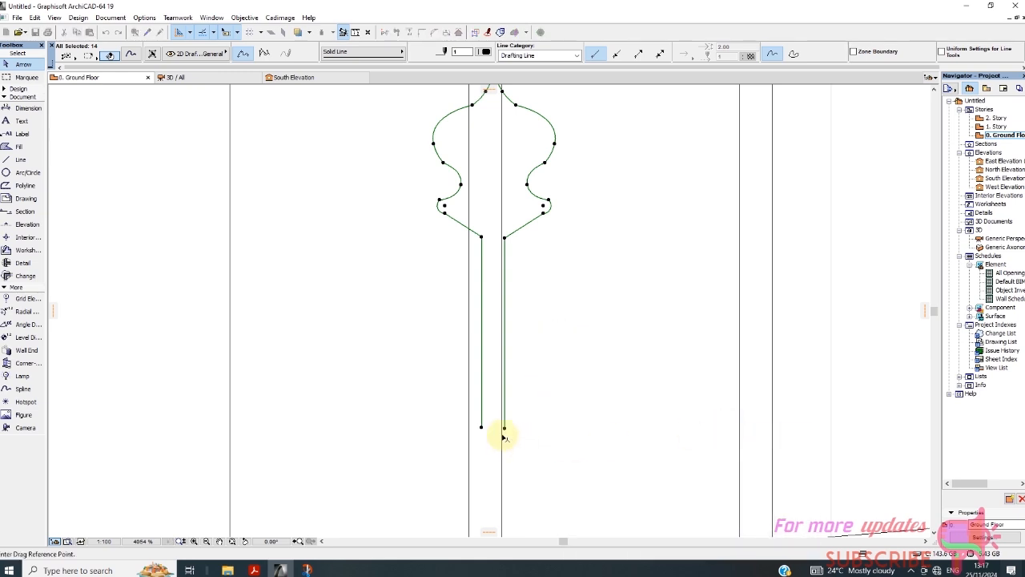
pyautogui.click(481, 428)
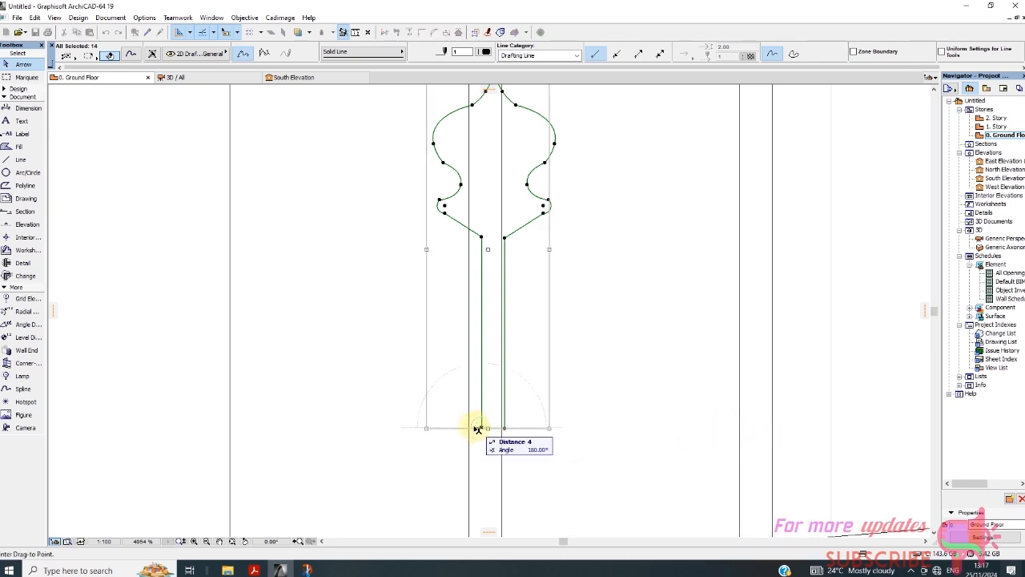
pyautogui.click(477, 429)
pyautogui.scroll(-2, 500, 365)
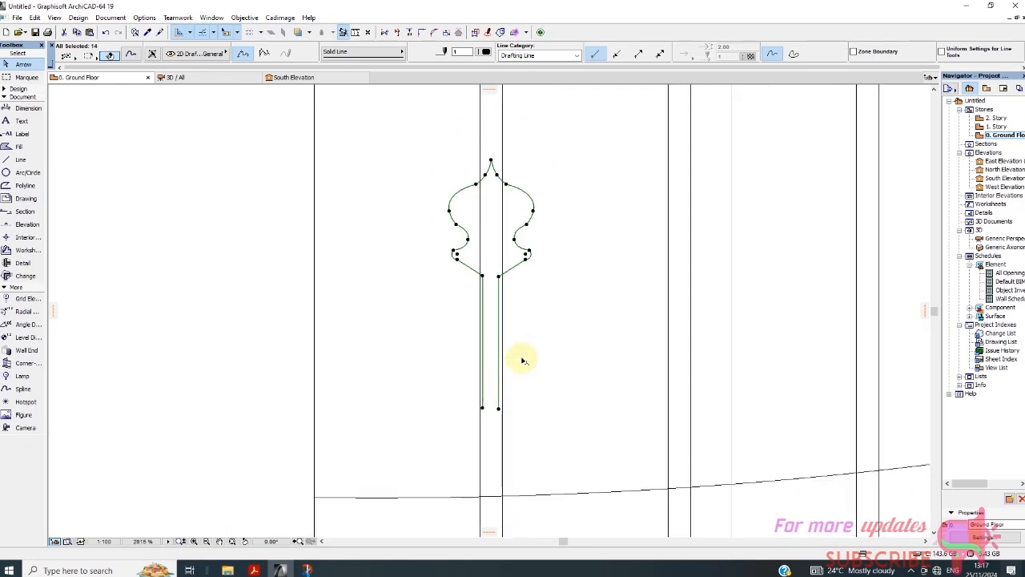
pyautogui.scroll(-2, 526, 338)
pyautogui.scroll(2, 524, 313)
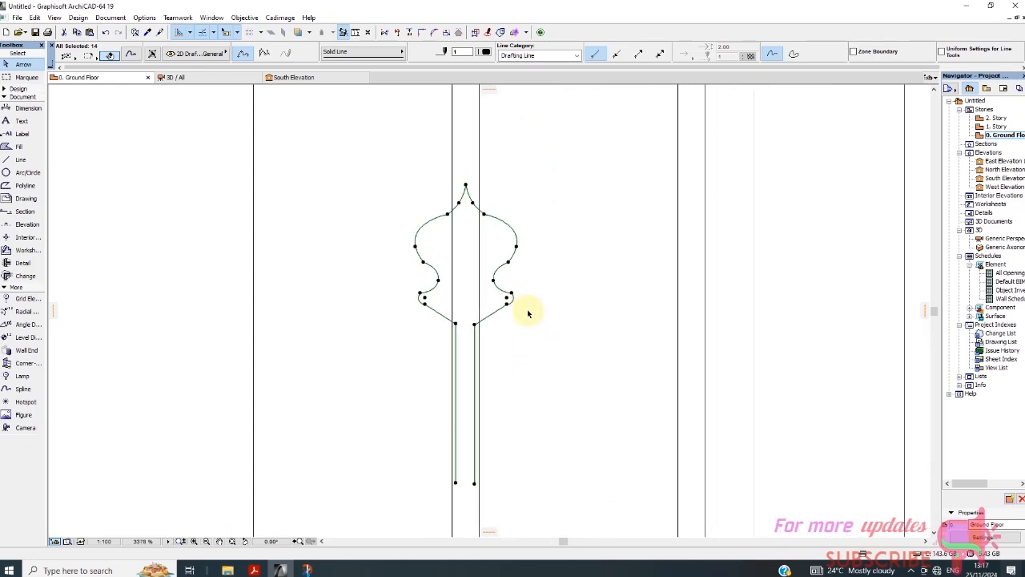
pyautogui.scroll(-2, 520, 339)
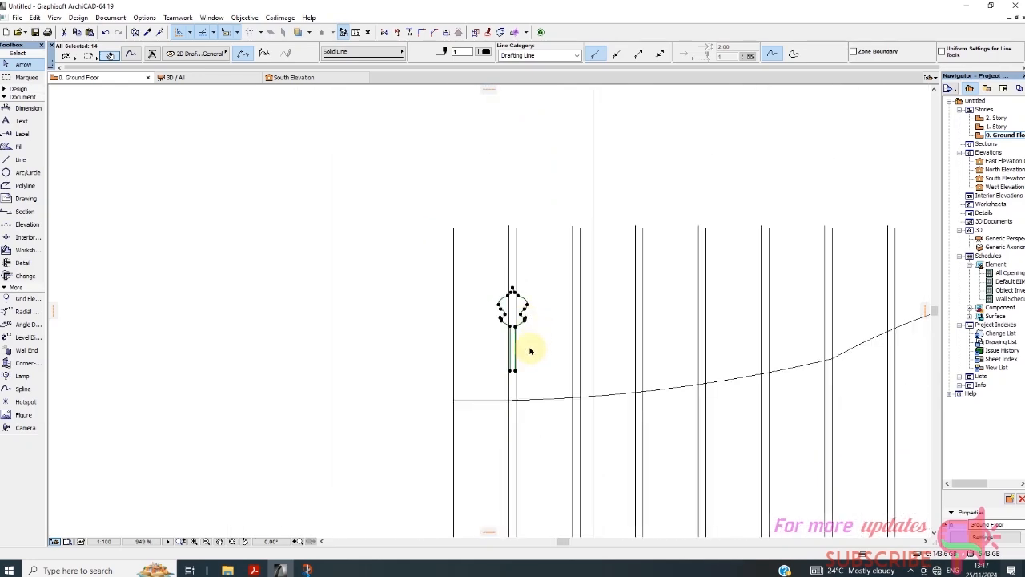
pyautogui.scroll(1, 531, 283)
# Step: Shorten both vertical stem lines of the finial from their lower ends to a little under half their length
pyautogui.click(527, 365)
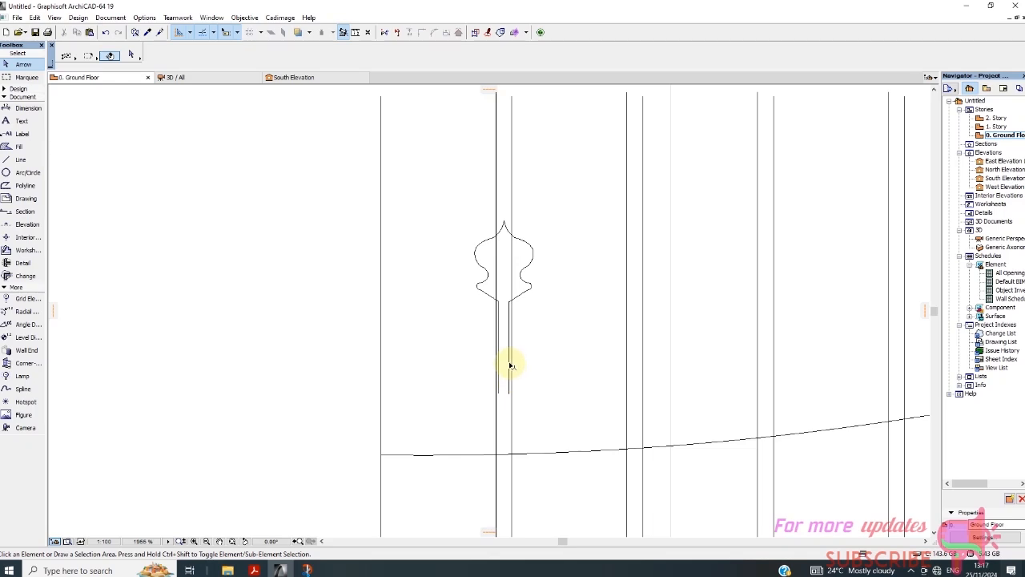
pyautogui.click(509, 365)
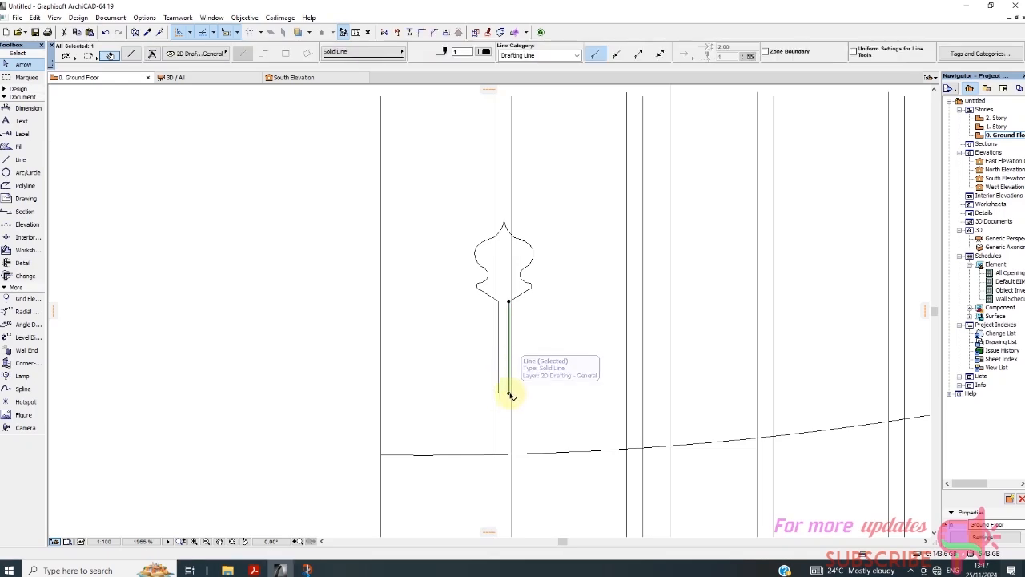
pyautogui.click(509, 392)
pyautogui.click(509, 341)
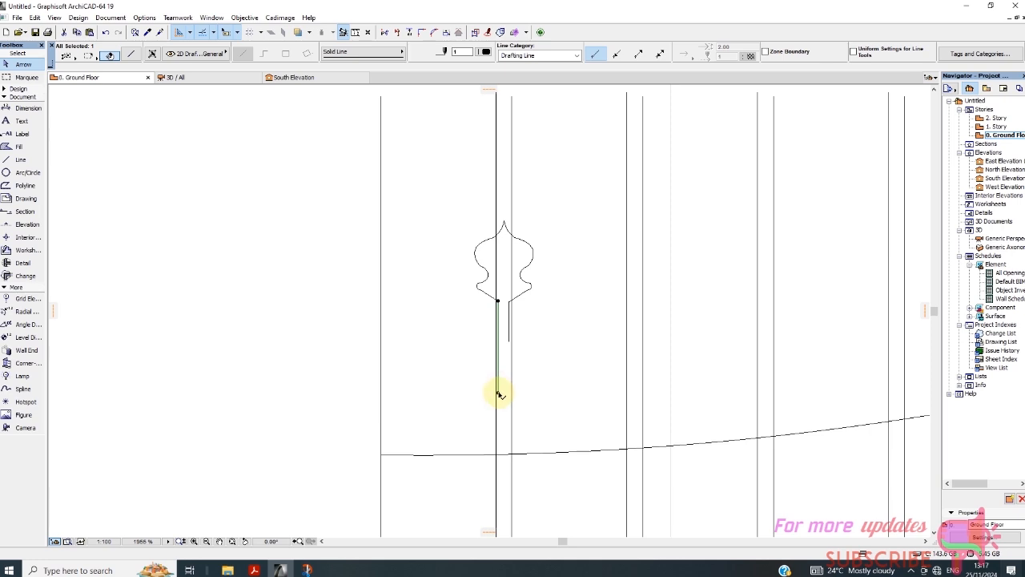
pyautogui.click(498, 394)
pyautogui.click(497, 343)
pyautogui.press('Escape')
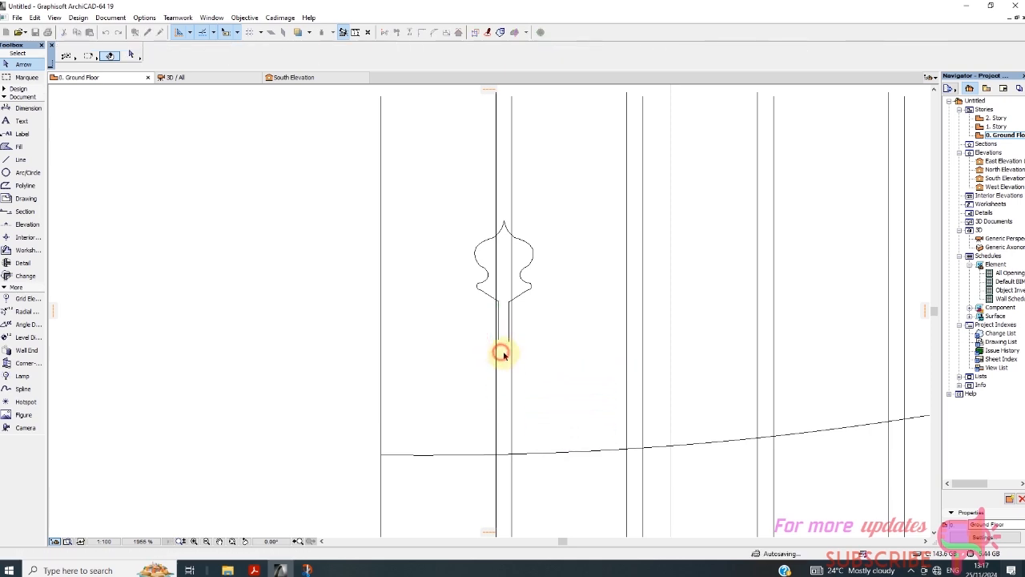
# Step: Draw a horizontal line across both bar lines at the lower end of the finial's left stem line
pyautogui.scroll(4, 501, 353)
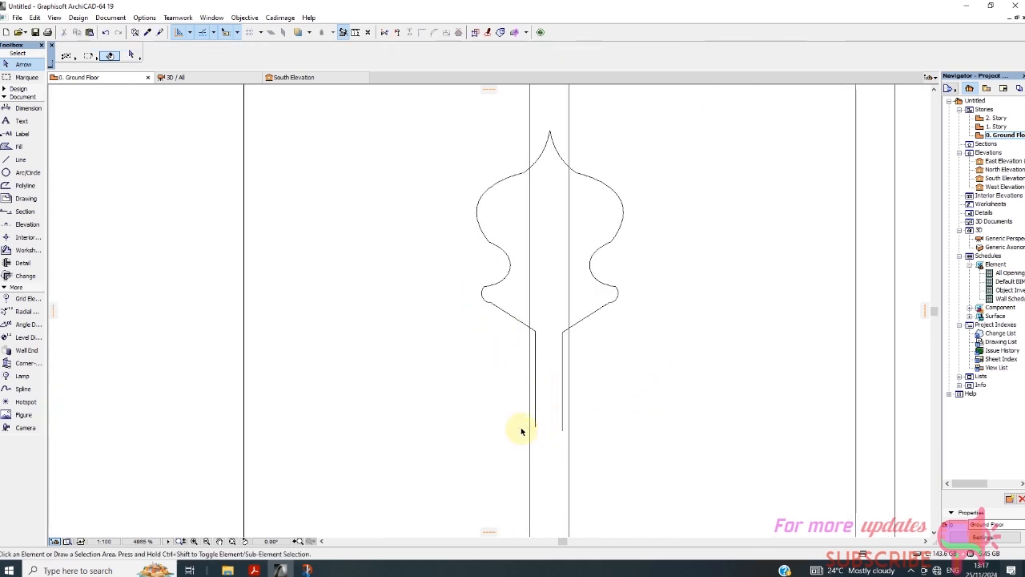
pyautogui.click(20, 159)
pyautogui.scroll(2, 50, 186)
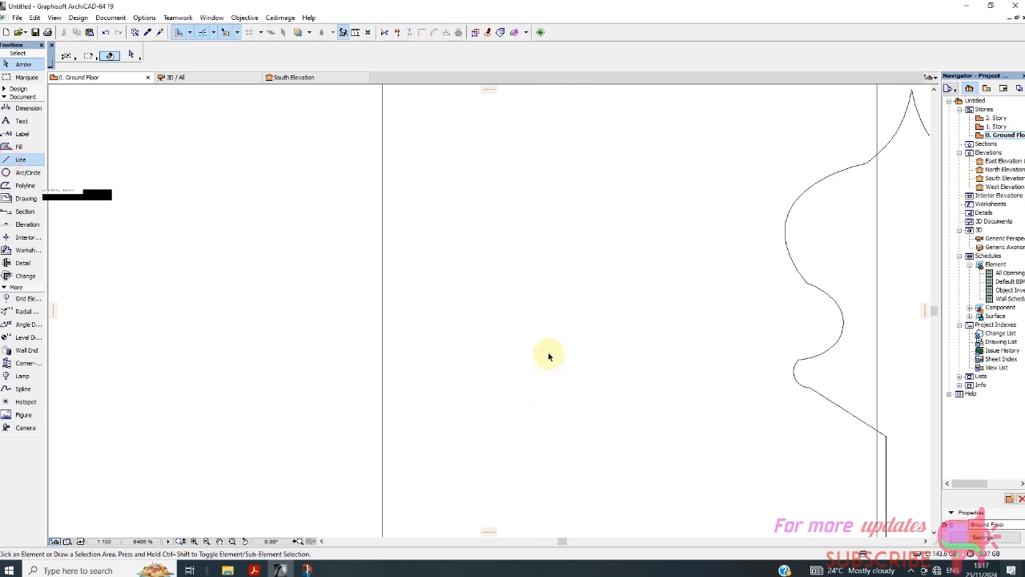
pyautogui.scroll(-2, 549, 355)
pyautogui.scroll(2, 609, 378)
pyautogui.click(473, 379)
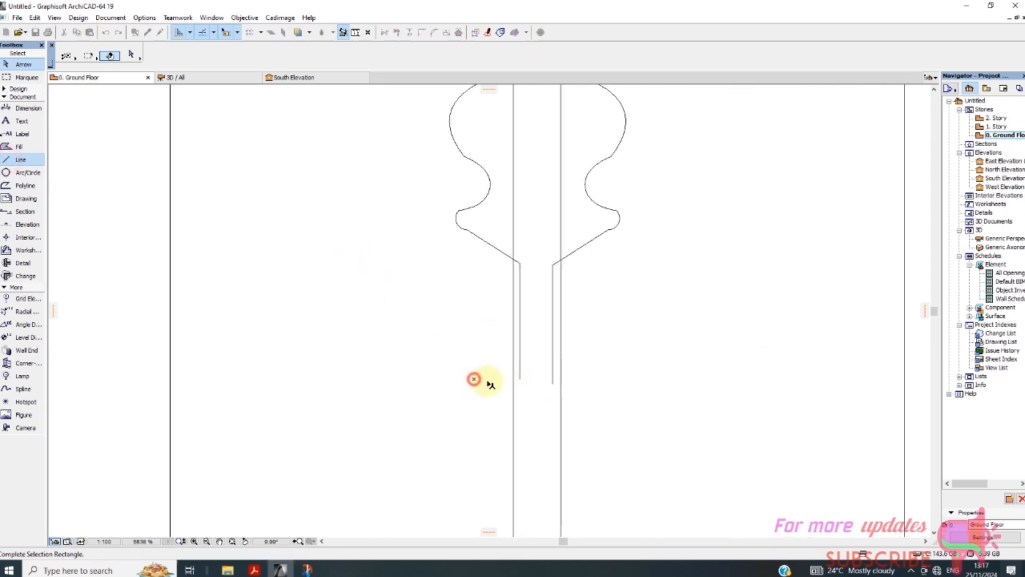
pyautogui.click(211, 360)
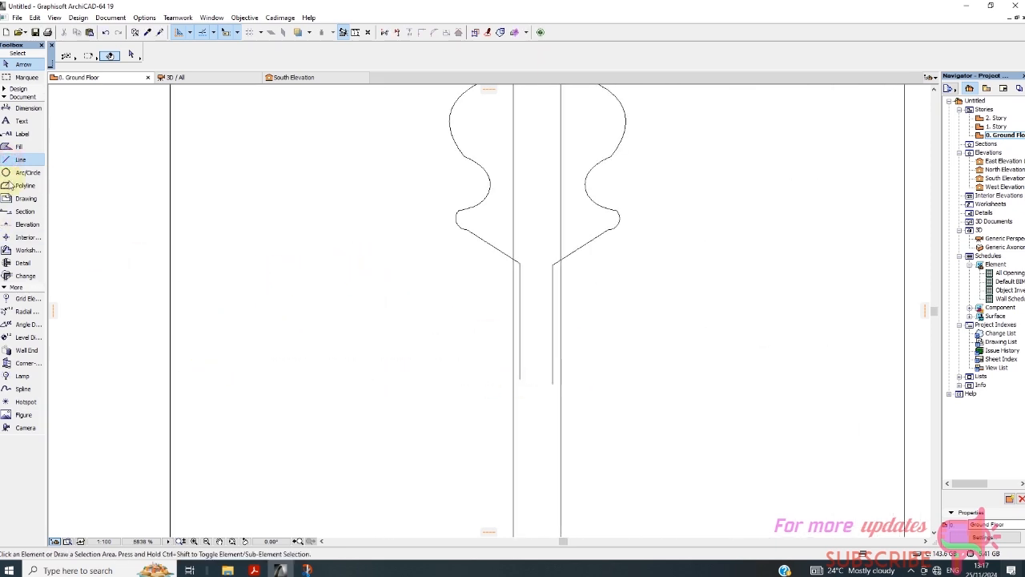
pyautogui.click(322, 223)
pyautogui.click(351, 291)
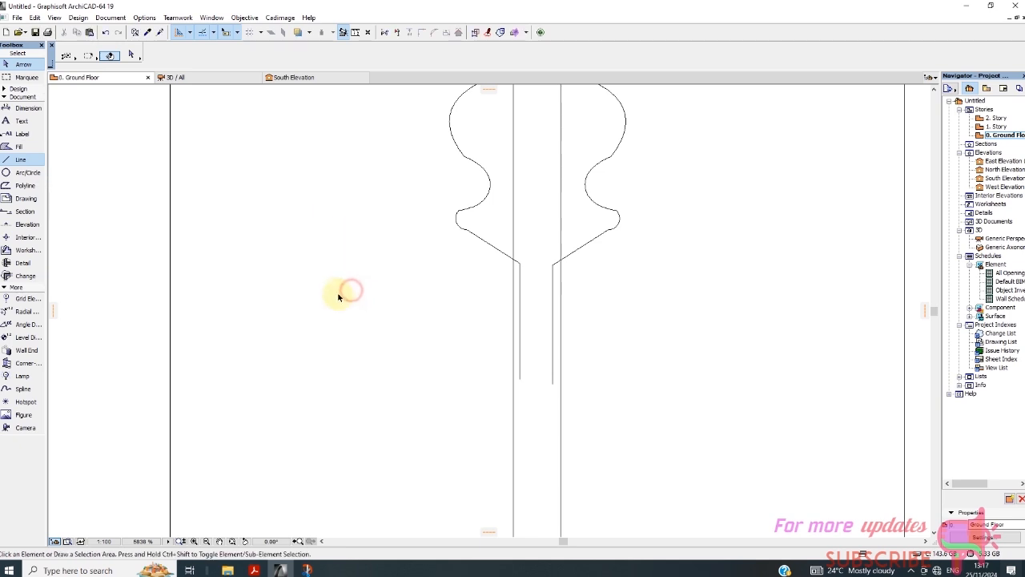
pyautogui.click(26, 172)
pyautogui.click(20, 160)
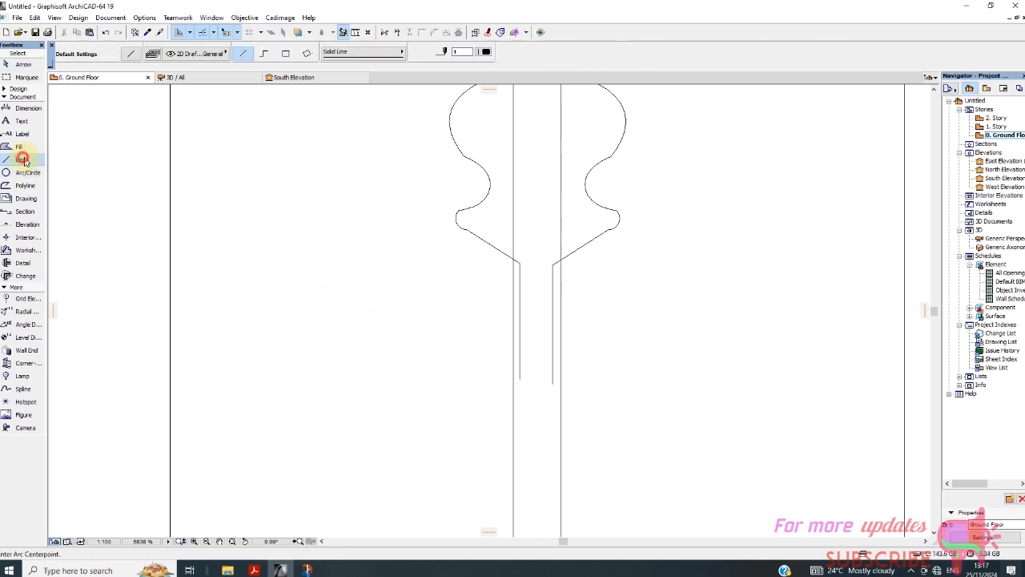
pyautogui.click(492, 378)
pyautogui.click(613, 378)
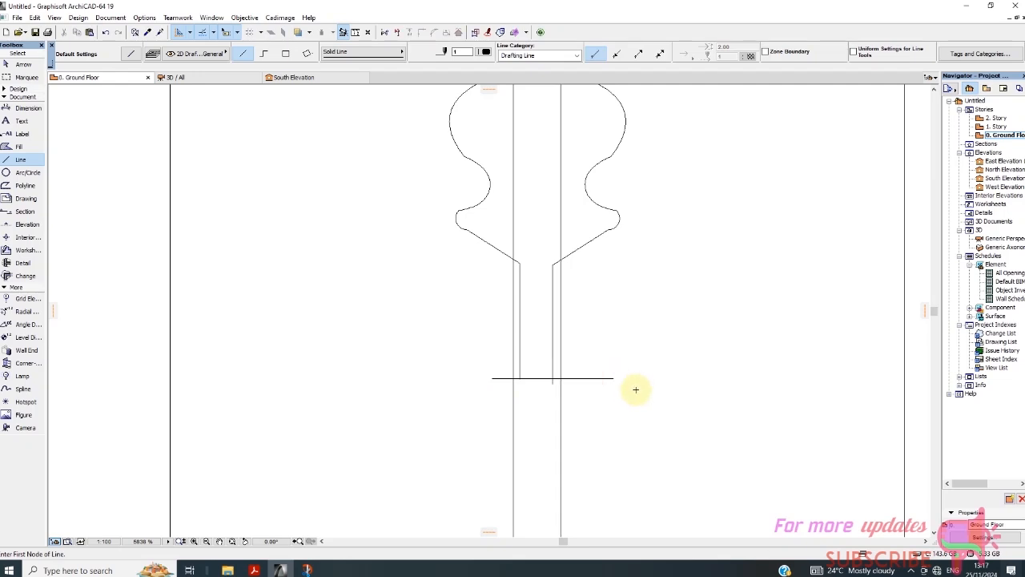
# Step: Trim the right stem's overhang below the horizontal line and both bar lines above it
pyautogui.click(23, 64)
pyautogui.scroll(2, 584, 430)
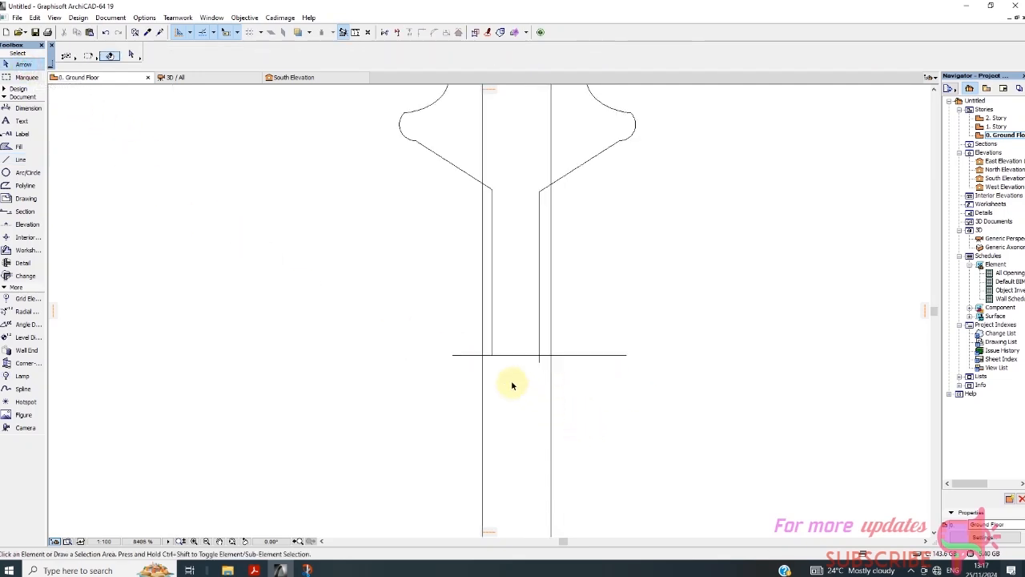
pyautogui.click(533, 357)
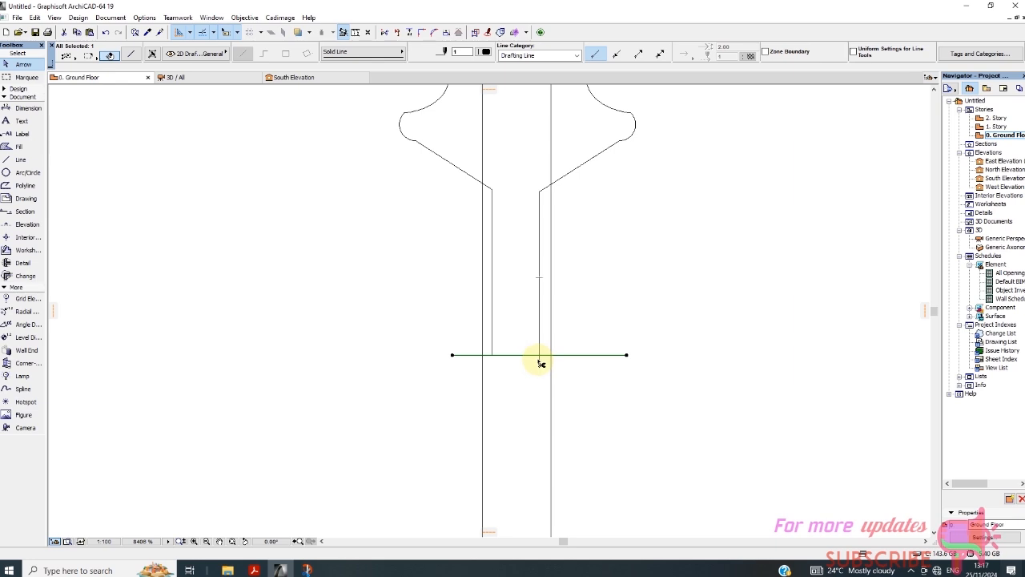
pyautogui.keyDown('ctrl'); pyautogui.click(553, 331); pyautogui.keyUp('ctrl')
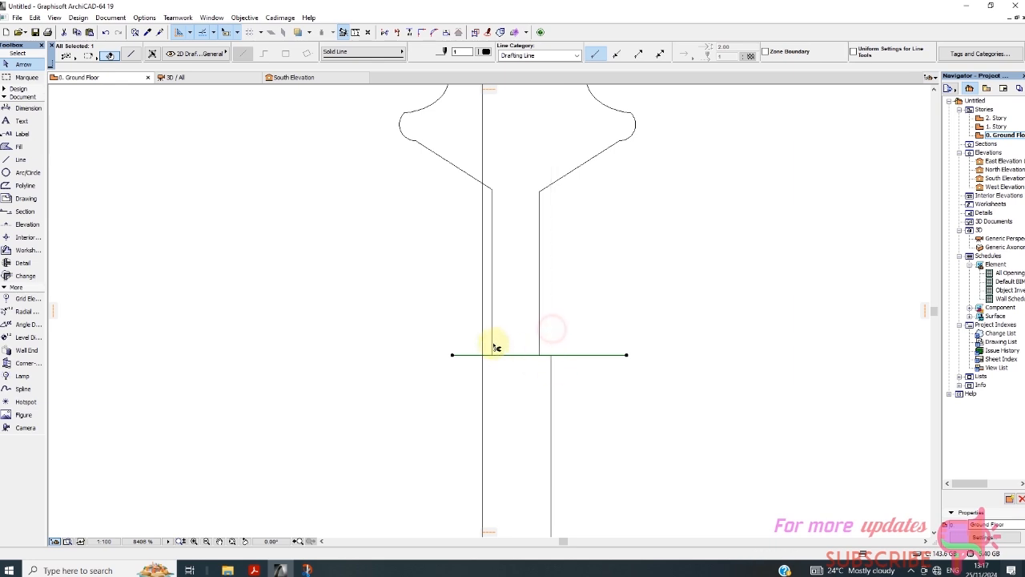
pyautogui.keyDown('ctrl'); pyautogui.click(483, 326); pyautogui.keyUp('ctrl')
pyautogui.scroll(-10, 485, 366)
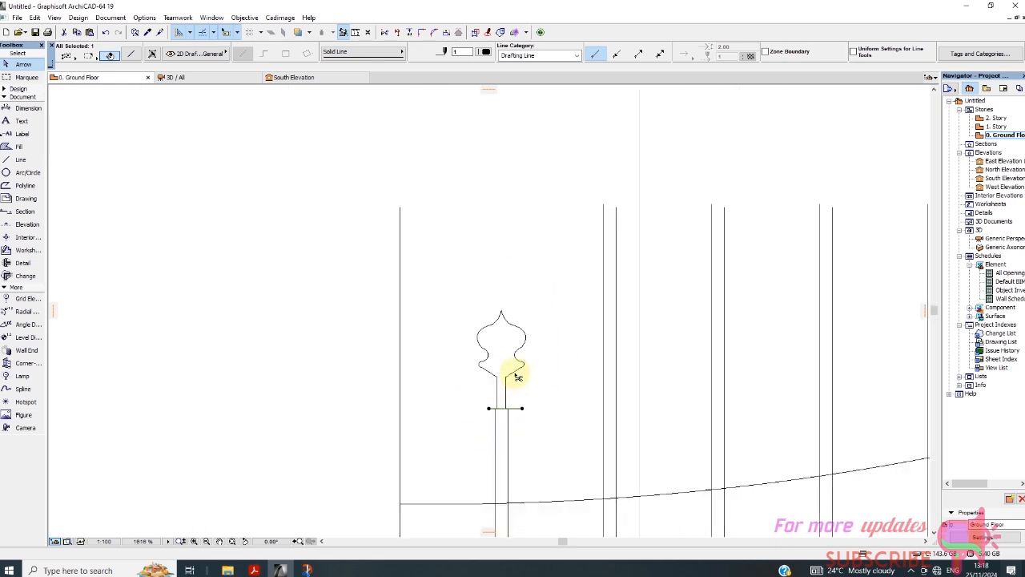
pyautogui.scroll(5, 528, 393)
pyautogui.click(537, 370)
pyautogui.scroll(-4, 526, 371)
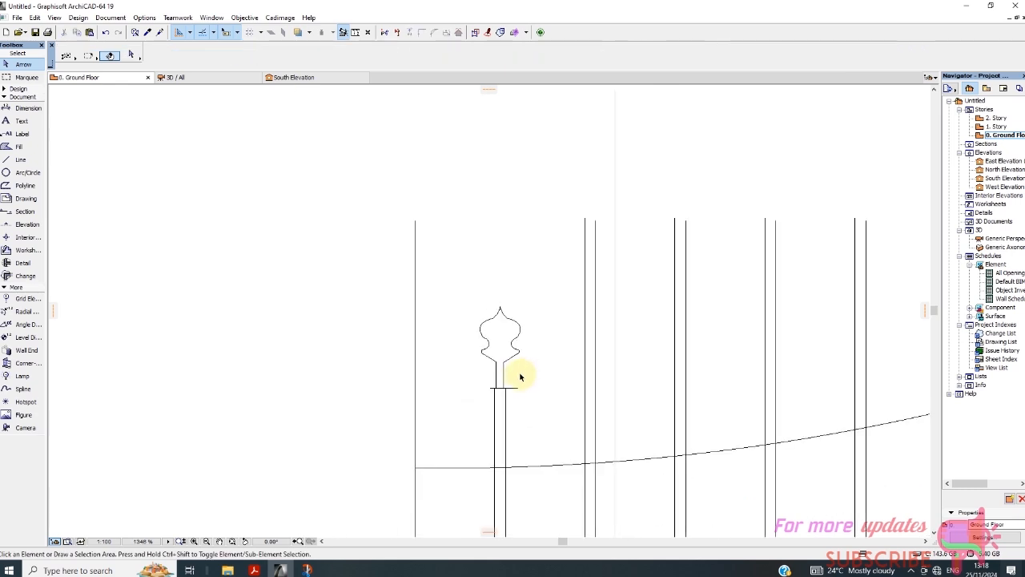
# Step: Move the horizontal line about 32 straight up along the finial's stem
pyautogui.scroll(2, 502, 390)
pyautogui.click(498, 387)
pyautogui.rightClick(542, 414)
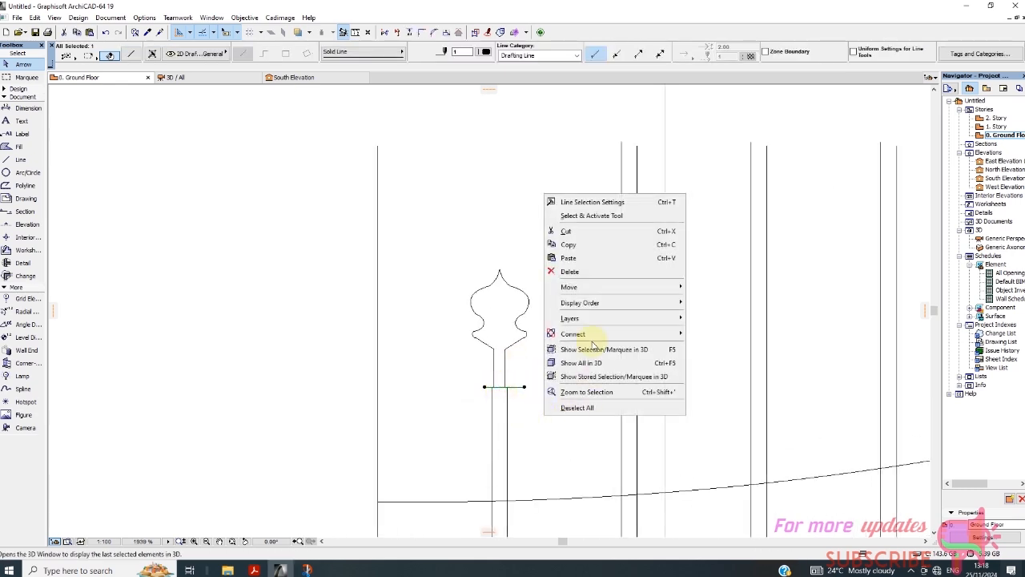
pyautogui.moveTo(599, 283)
pyautogui.click(721, 287)
pyautogui.scroll(3, 517, 388)
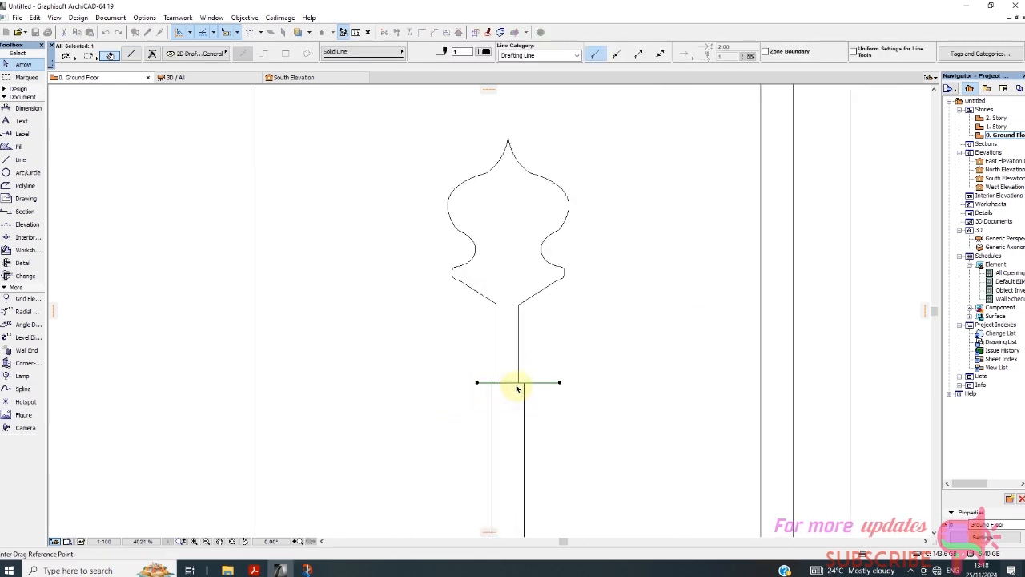
pyautogui.click(498, 386)
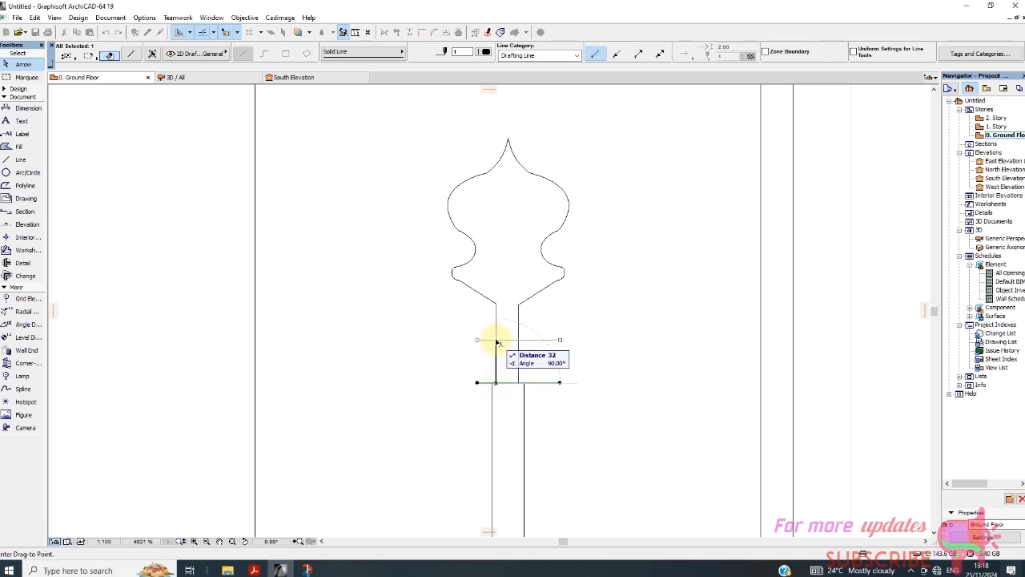
pyautogui.click(491, 340)
pyautogui.scroll(-2, 572, 285)
pyautogui.click(451, 205)
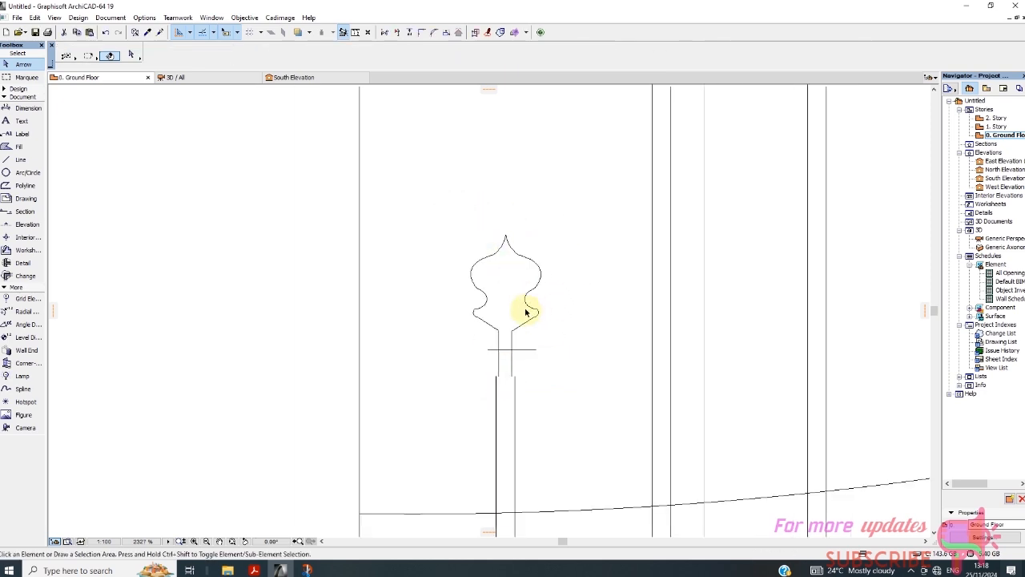
# Step: Select the finial outline together with the horizontal line and move them about 131 straight down onto the bar
pyautogui.click(445, 205)
pyautogui.click(594, 390)
pyautogui.click(538, 343)
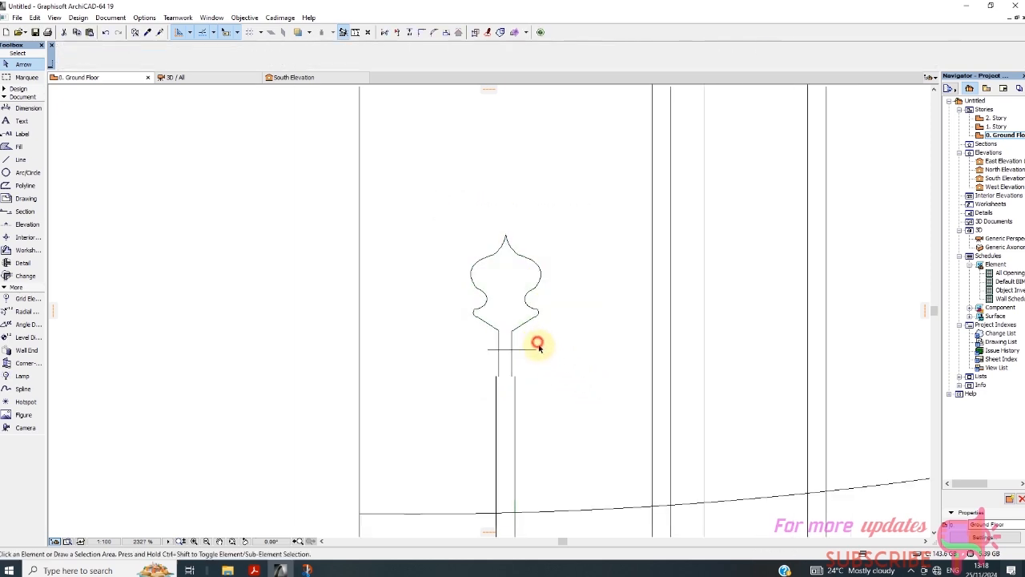
pyautogui.click(392, 214)
pyautogui.click(592, 363)
pyautogui.rightClick(567, 329)
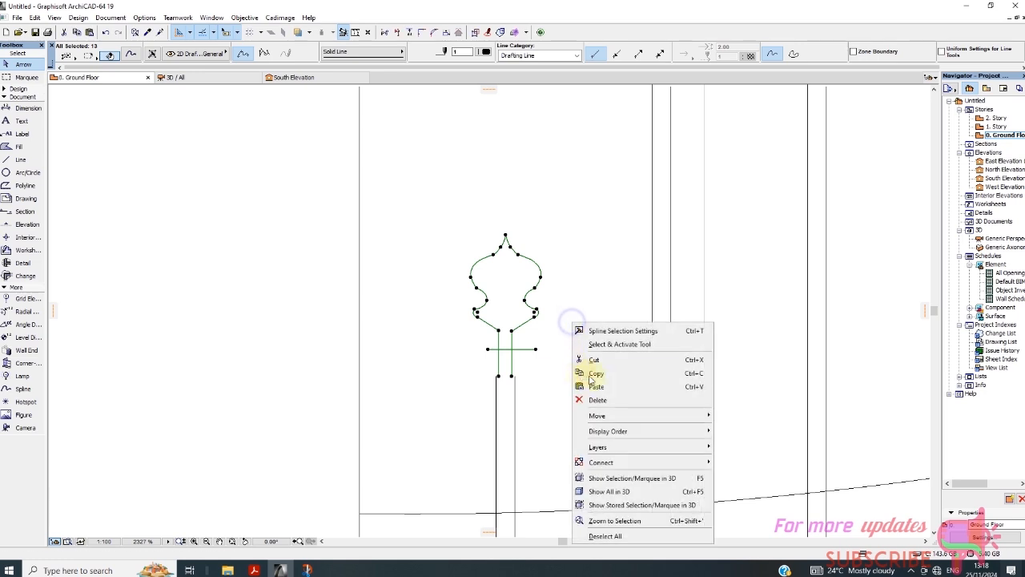
pyautogui.moveTo(599, 415)
pyautogui.click(735, 416)
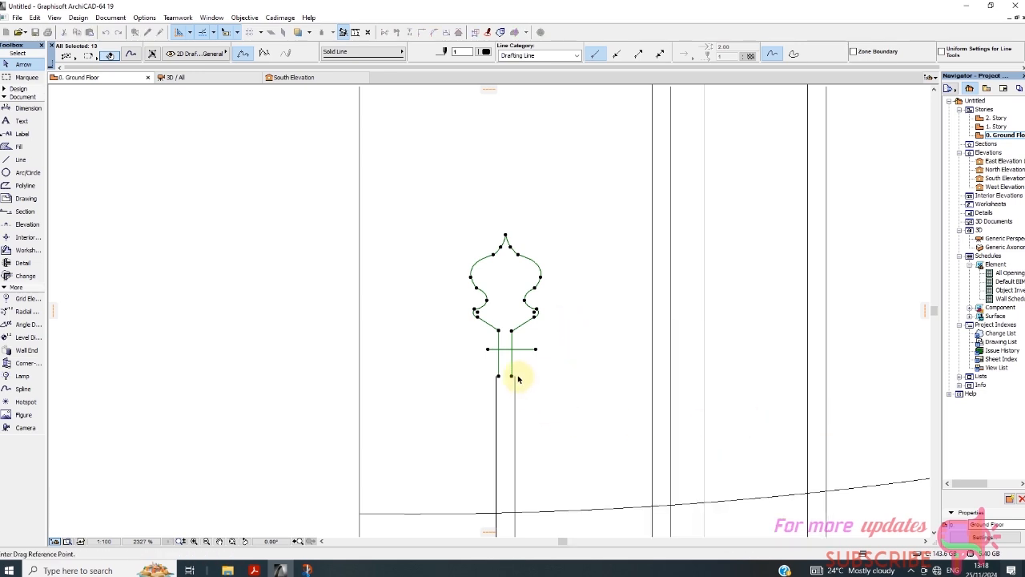
pyautogui.scroll(2, 515, 370)
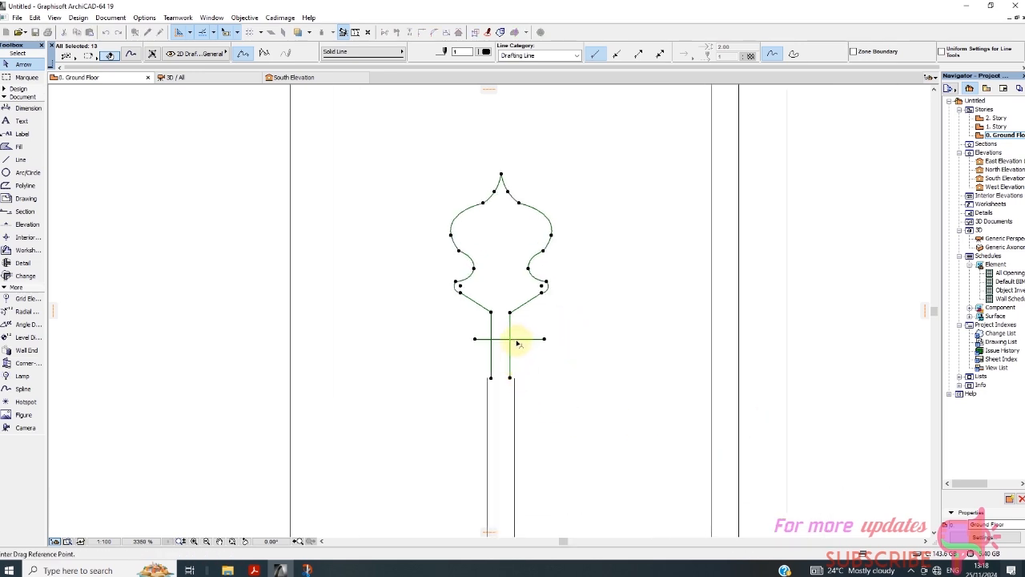
pyautogui.click(517, 341)
pyautogui.scroll(-2, 520, 381)
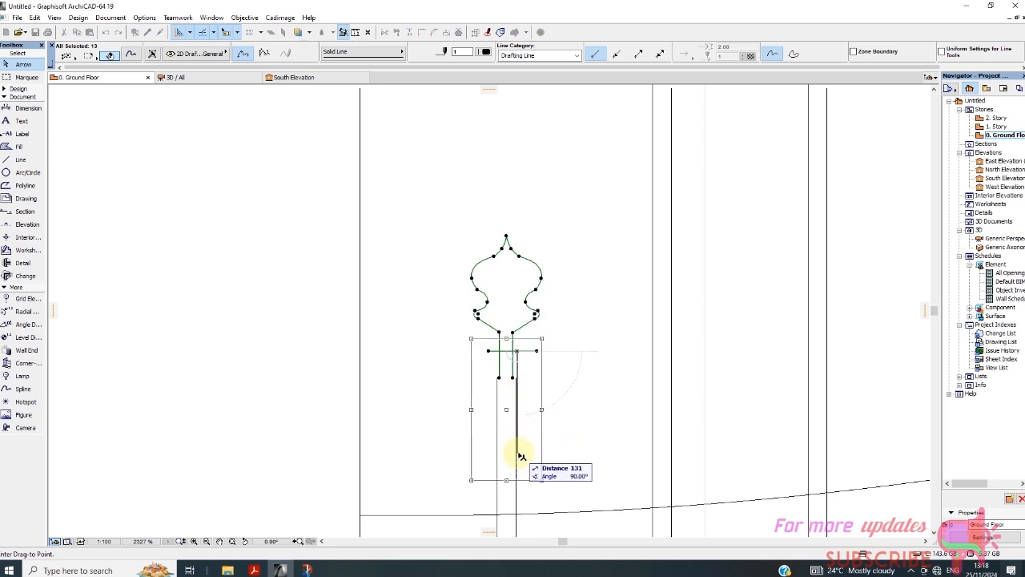
pyautogui.click(519, 458)
pyautogui.scroll(2, 533, 471)
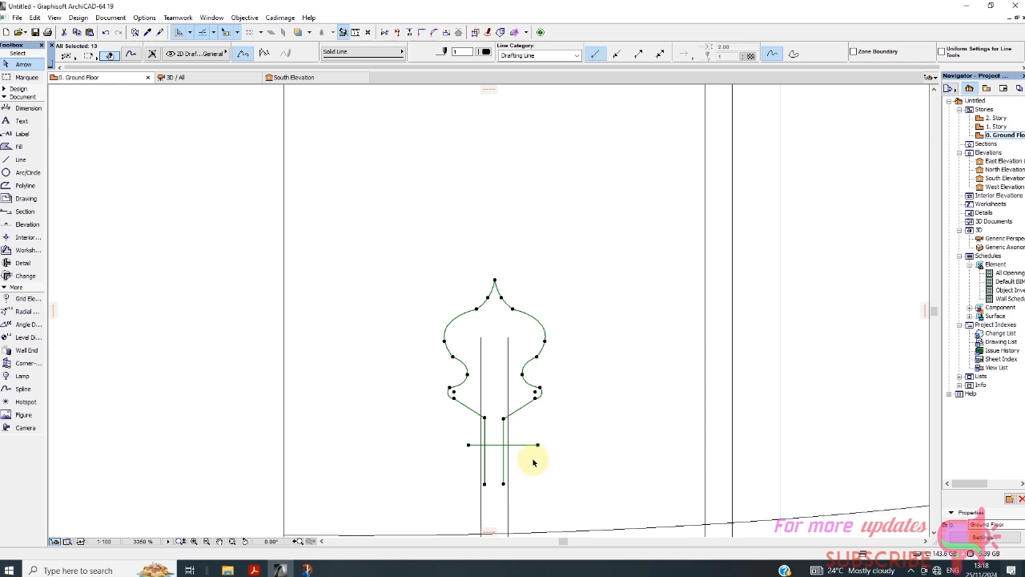
pyautogui.click(534, 464)
# Step: Trim the bar lines above the horizontal line and both stem lines below it
pyautogui.click(525, 445)
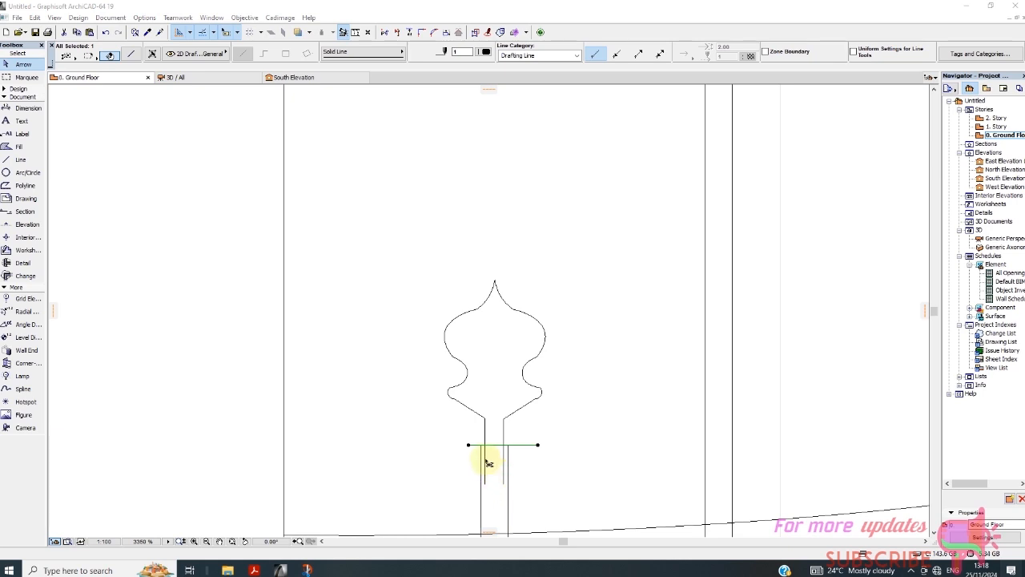
pyautogui.keyDown('ctrl'); pyautogui.click(485, 460); pyautogui.keyUp('ctrl')
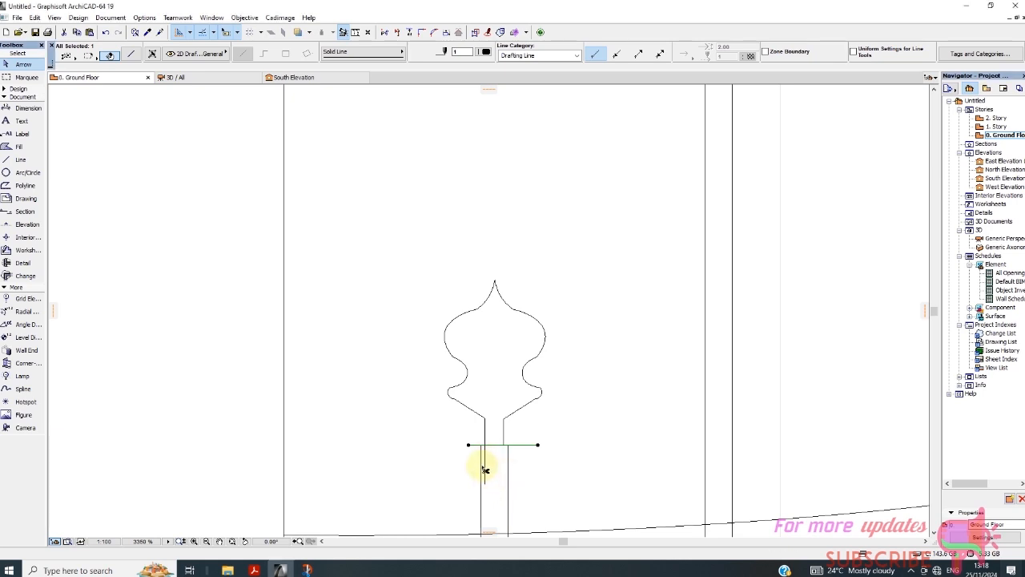
pyautogui.click(546, 418)
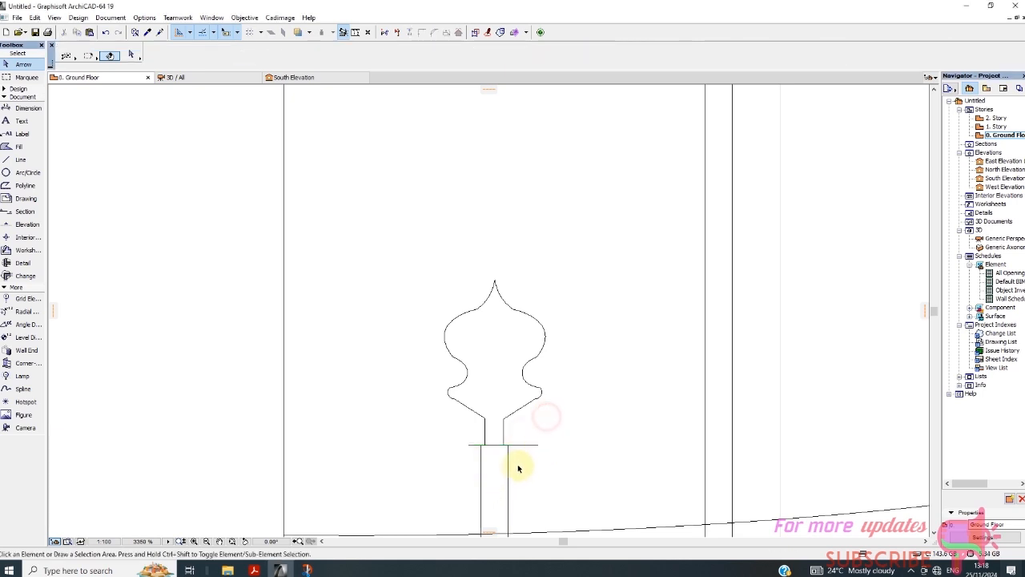
# Step: Trim the horizontal line's overhanging ends outside the two bar lines
pyautogui.click(507, 460)
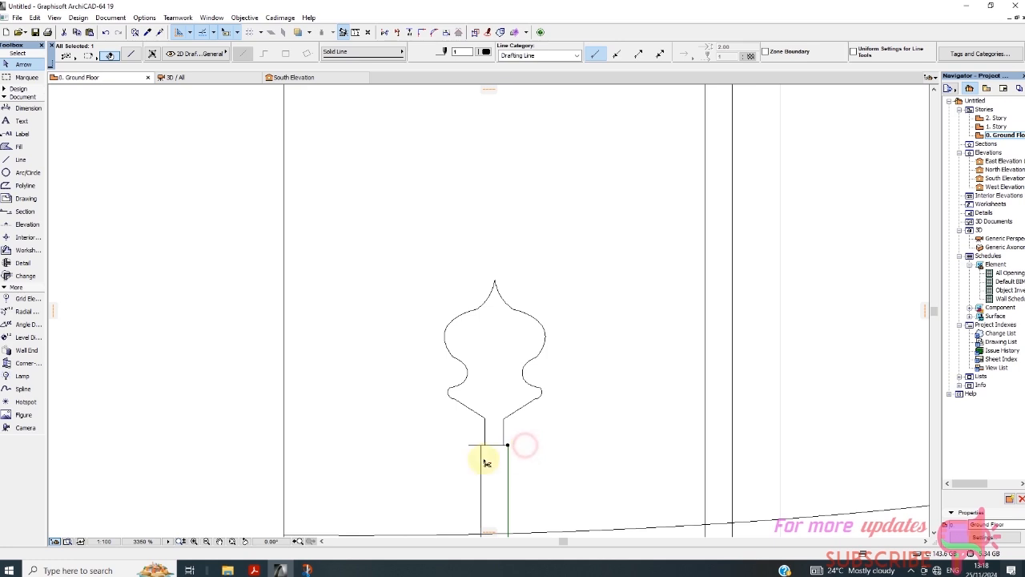
pyautogui.click(484, 459)
pyautogui.click(480, 458)
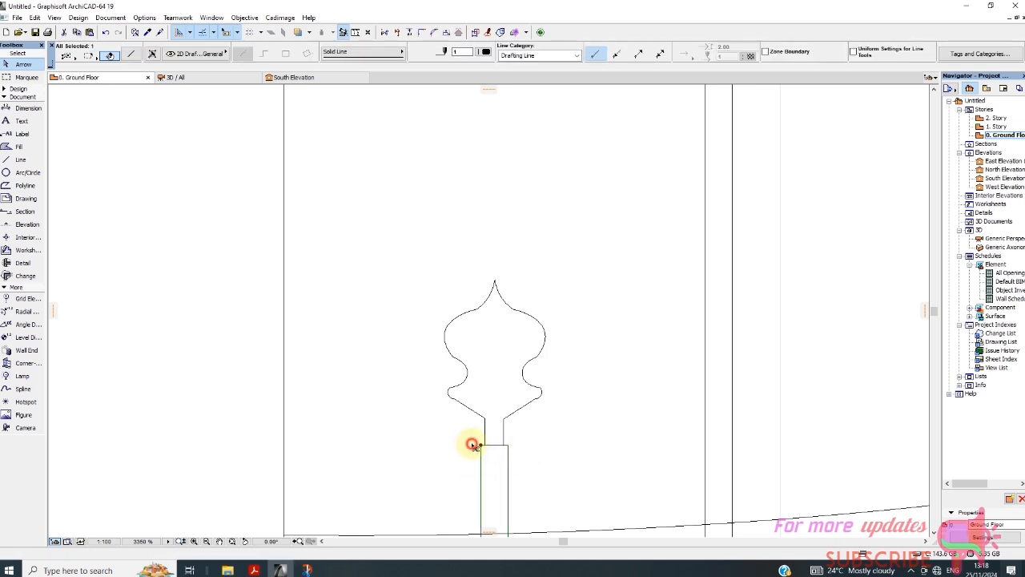
pyautogui.click(542, 433)
# Step: Trim away the part of the horizontal line between the two stem lines, opening the finial into the bar
pyautogui.scroll(-7, 440, 272)
pyautogui.scroll(4, 446, 325)
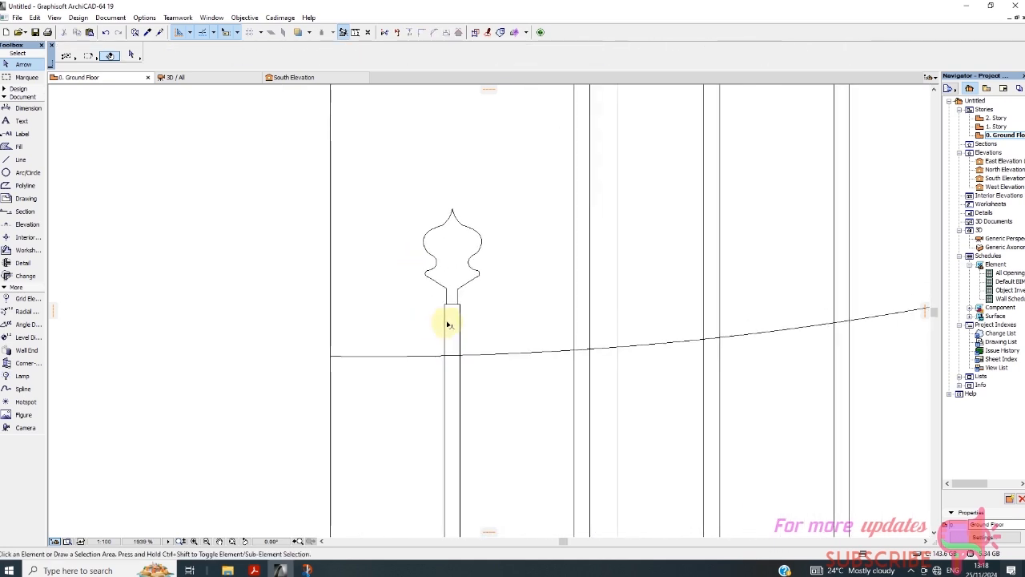
pyautogui.scroll(-5, 448, 324)
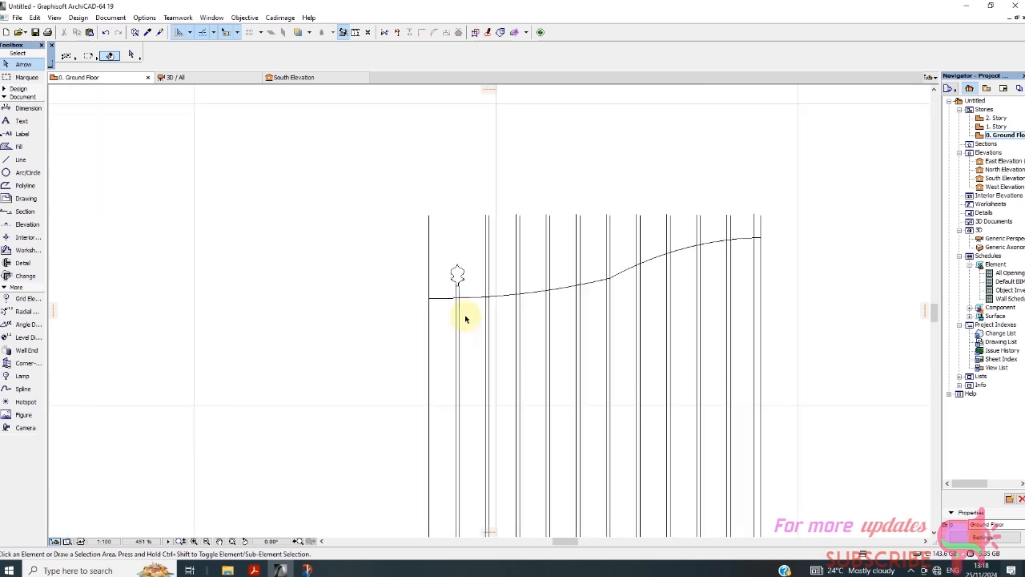
pyautogui.scroll(5, 461, 288)
pyautogui.scroll(-3, 467, 254)
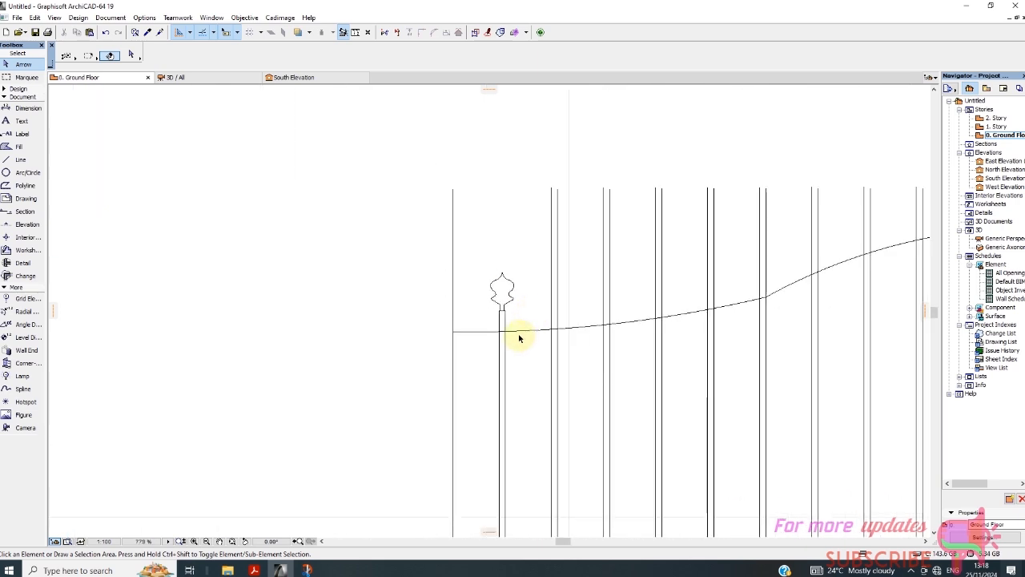
pyautogui.scroll(8, 505, 305)
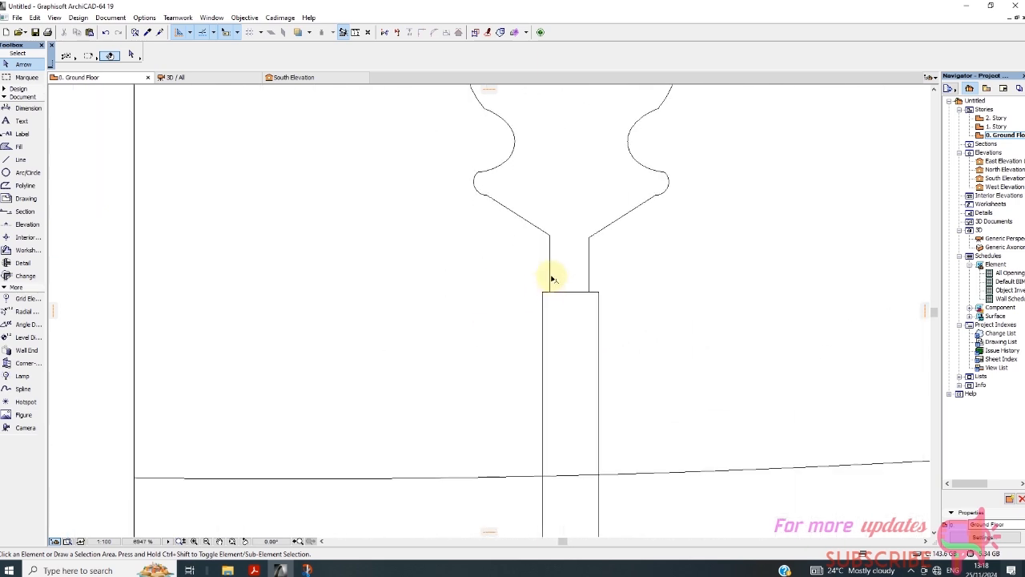
pyautogui.click(550, 277)
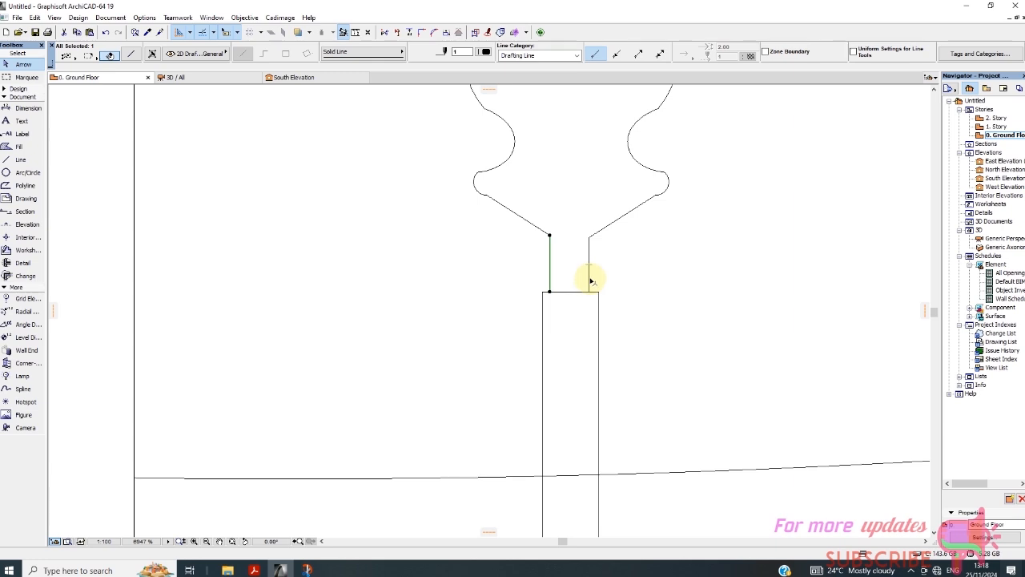
pyautogui.keyDown('shift'); pyautogui.click(589, 268); pyautogui.keyUp('shift')
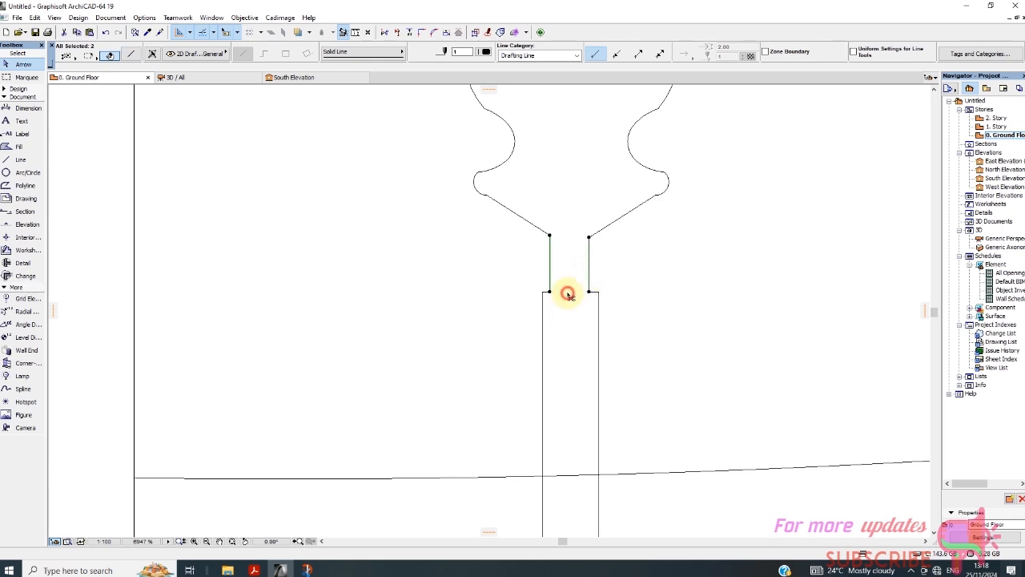
pyautogui.click(567, 295)
pyautogui.scroll(-10, 476, 321)
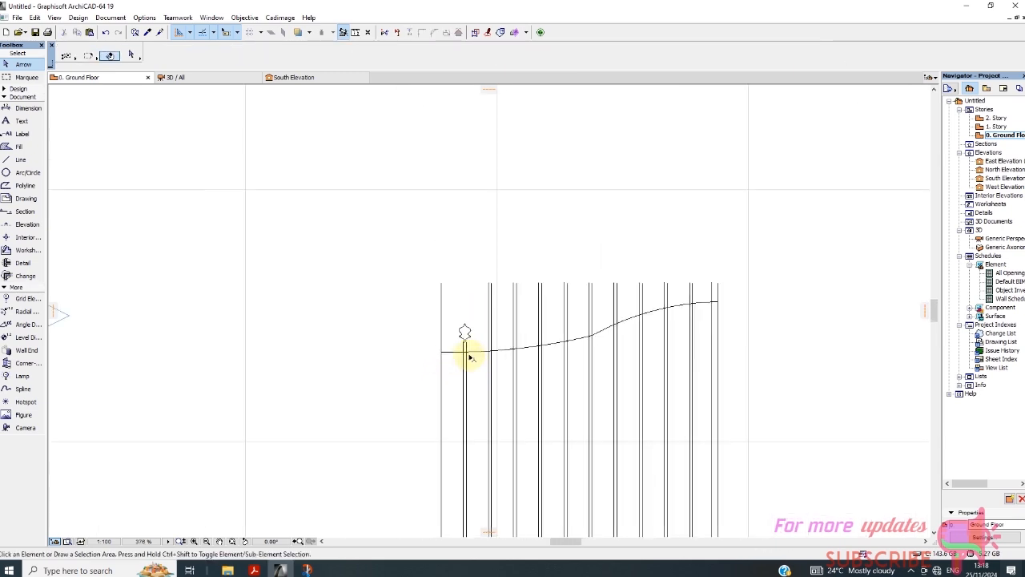
pyautogui.scroll(4, 470, 357)
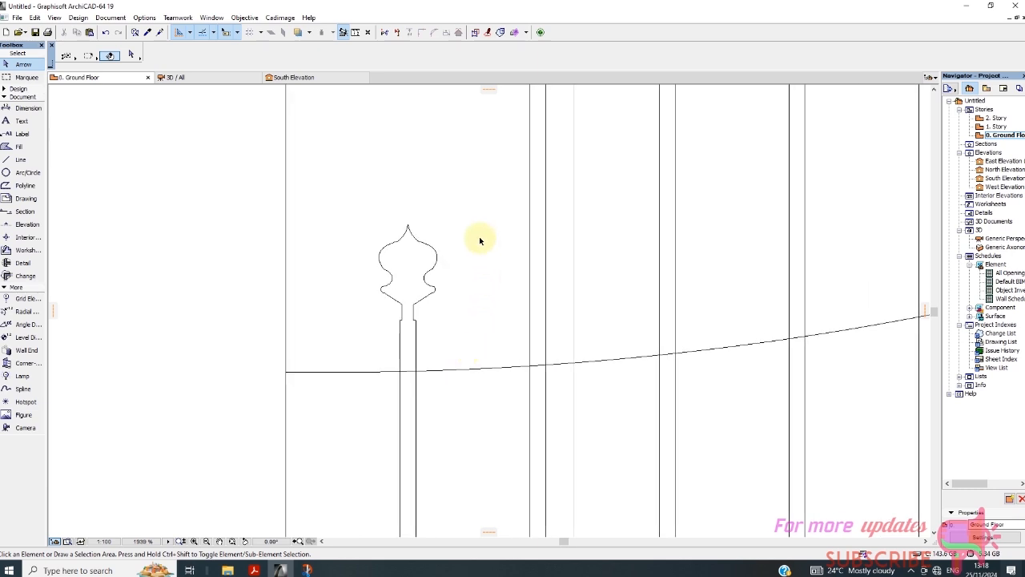
# Step: Select the finial outline on the first bar together with the two short shoulder lines at the base of its stem
pyautogui.scroll(-2, 417, 309)
pyautogui.moveTo(441, 261); pyautogui.dragTo(405, 312)
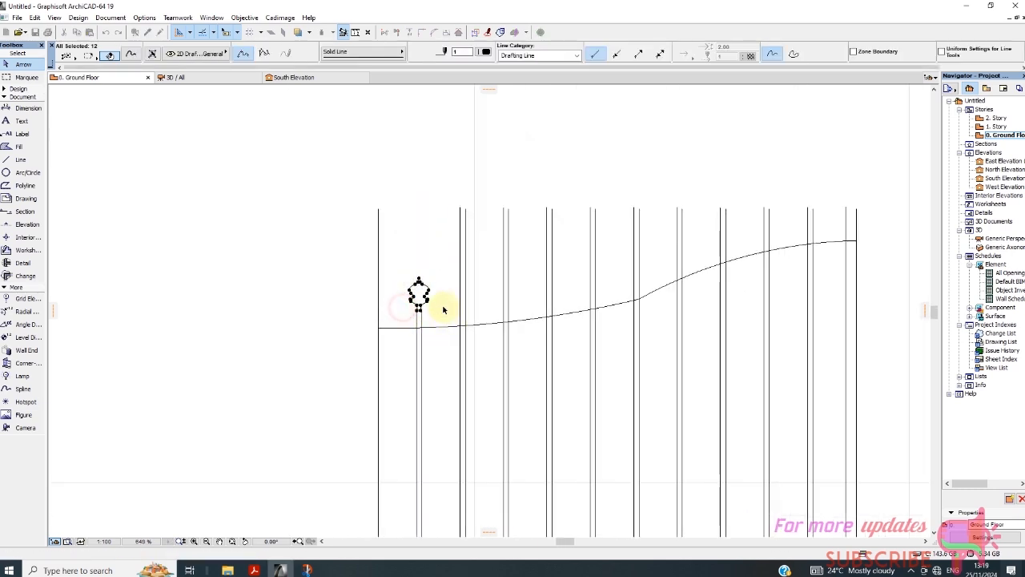
pyautogui.scroll(10, 424, 311)
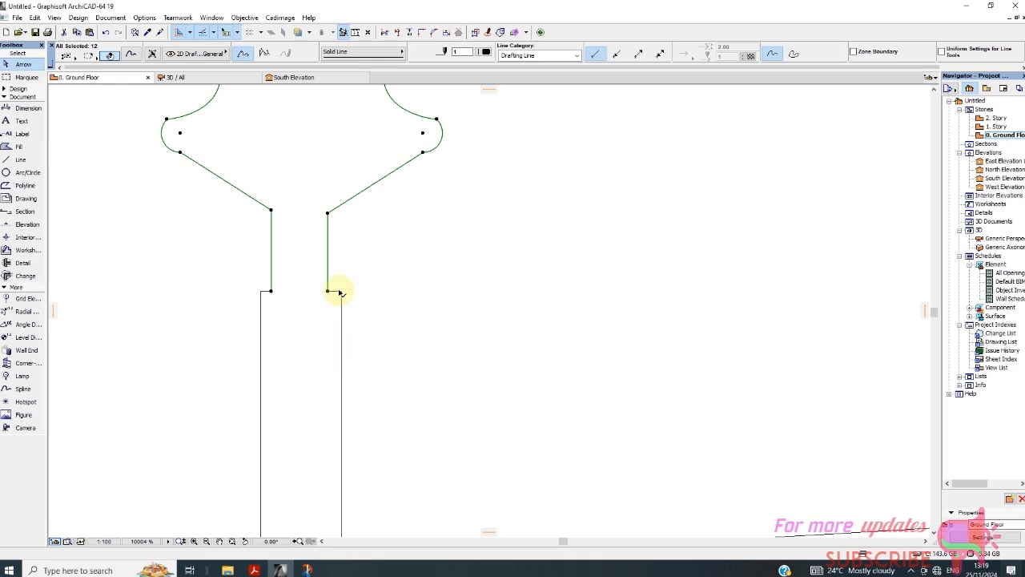
pyautogui.keyDown('shift'); pyautogui.click(339, 293); pyautogui.keyUp('shift')
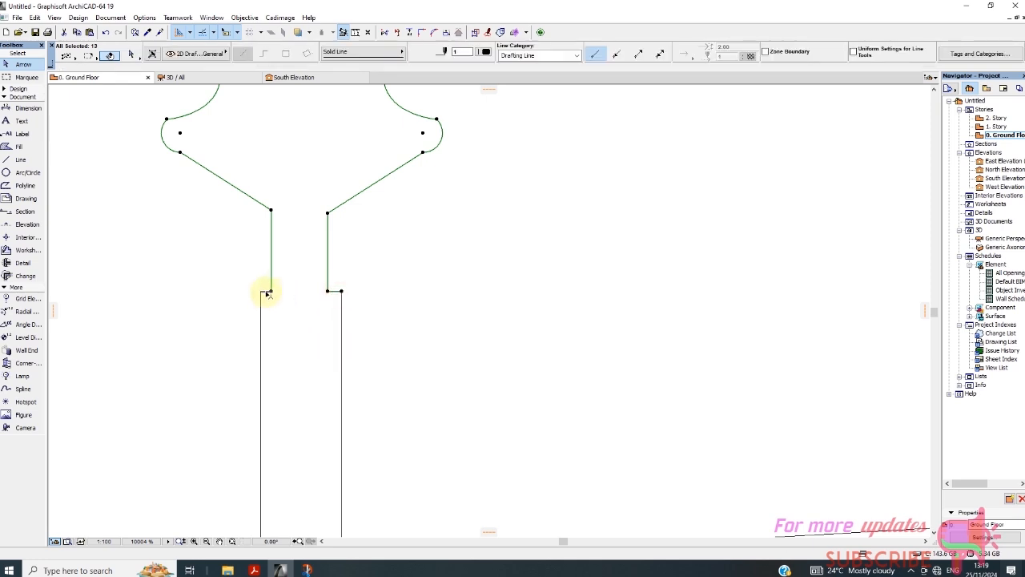
pyautogui.keyDown('shift'); pyautogui.click(266, 293); pyautogui.keyUp('shift')
pyautogui.scroll(-5, 391, 276)
# Step: Drag multiple copies of the finial from the first bar's intersection with the curve to the matching points on the next four bars
pyautogui.rightClick(387, 286)
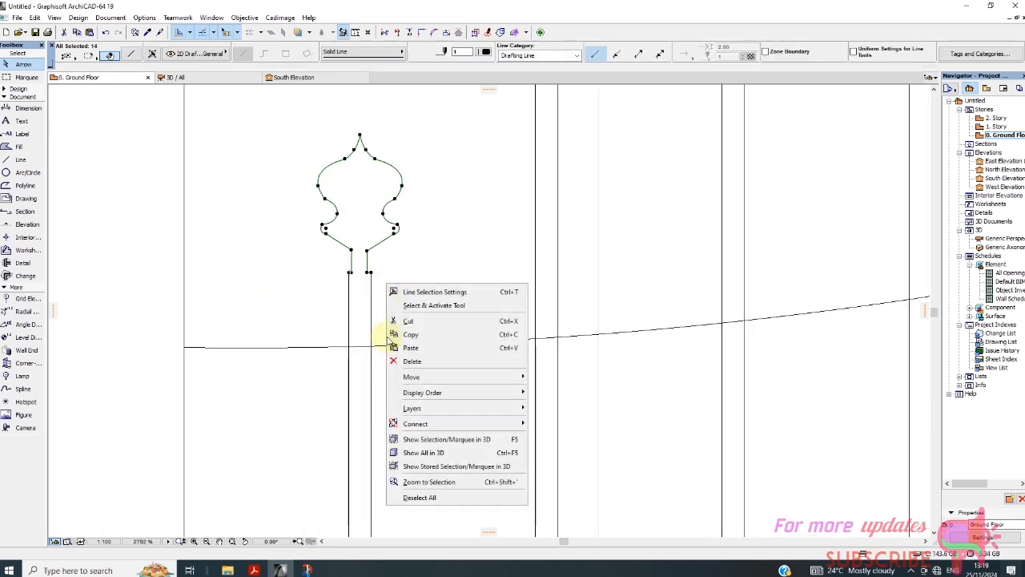
pyautogui.moveTo(425, 376)
pyautogui.click(564, 474)
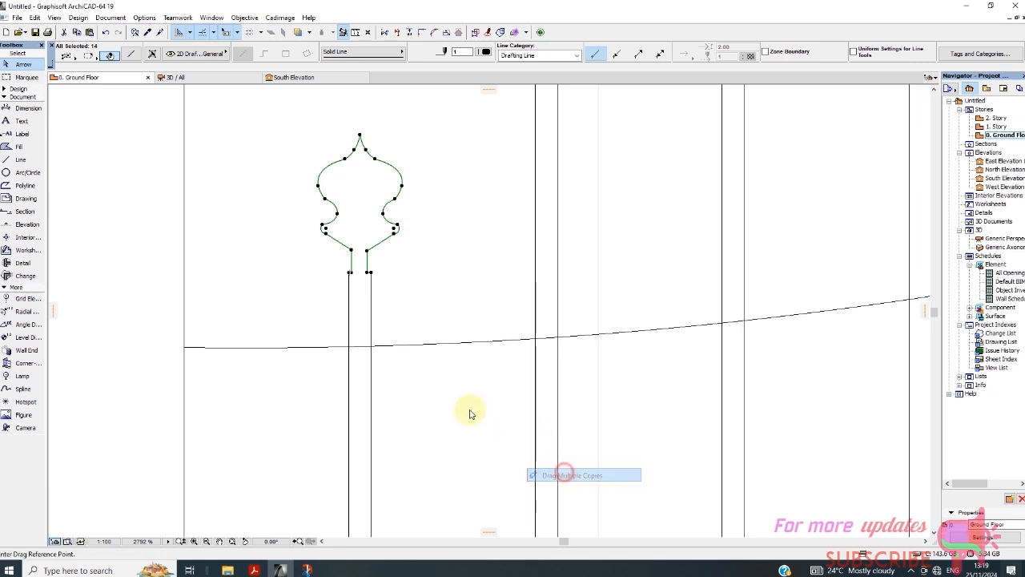
pyautogui.click(372, 347)
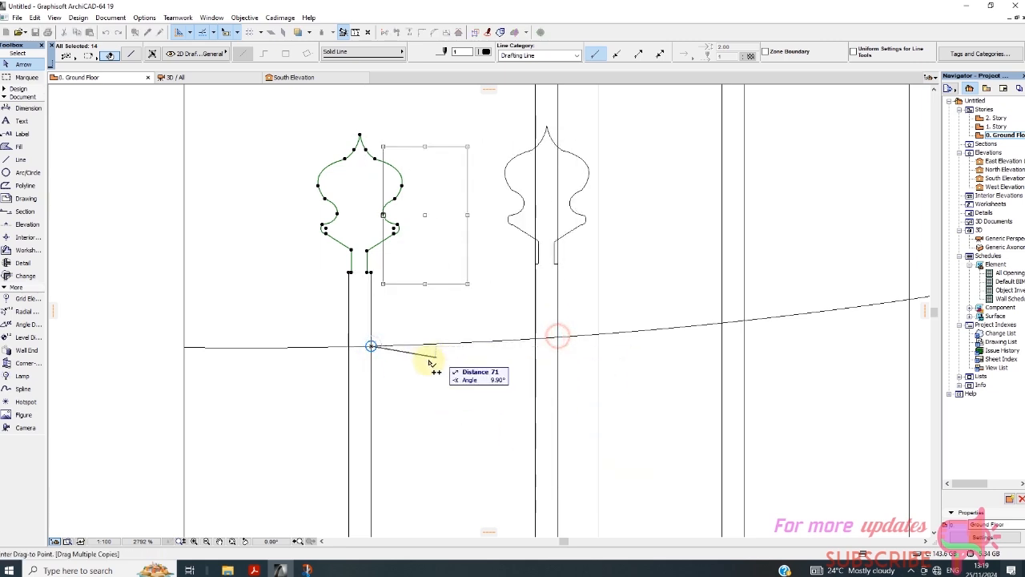
pyautogui.scroll(-1, 521, 358)
pyautogui.scroll(2, 617, 336)
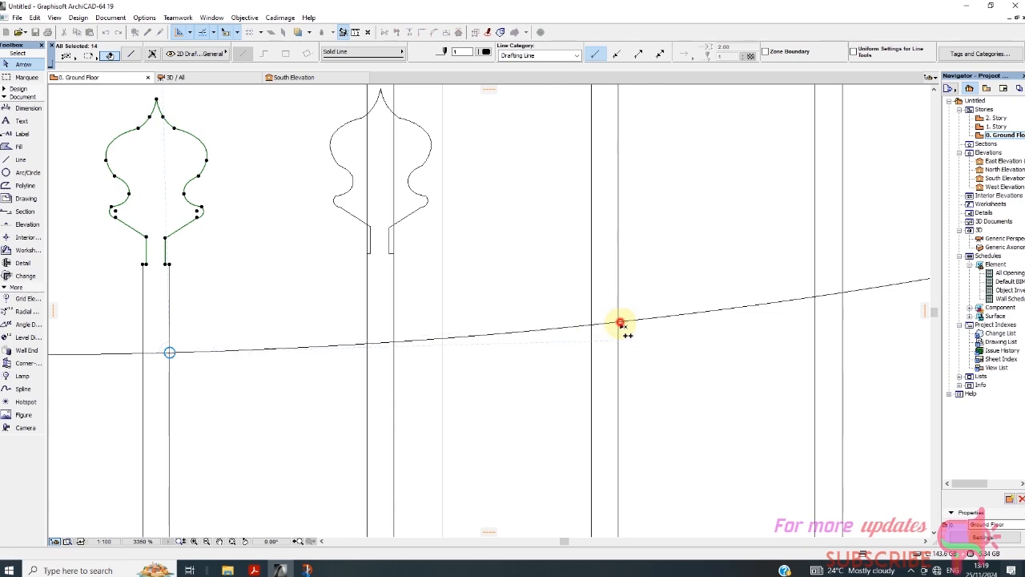
pyautogui.scroll(-3, 606, 393)
pyautogui.scroll(3, 684, 341)
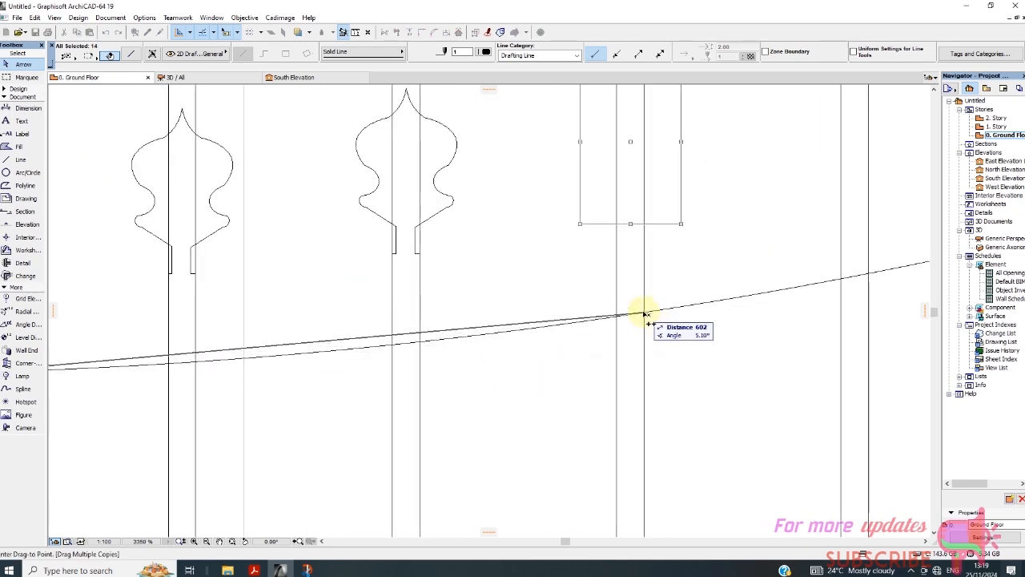
pyautogui.scroll(-3, 646, 314)
pyautogui.scroll(3, 648, 320)
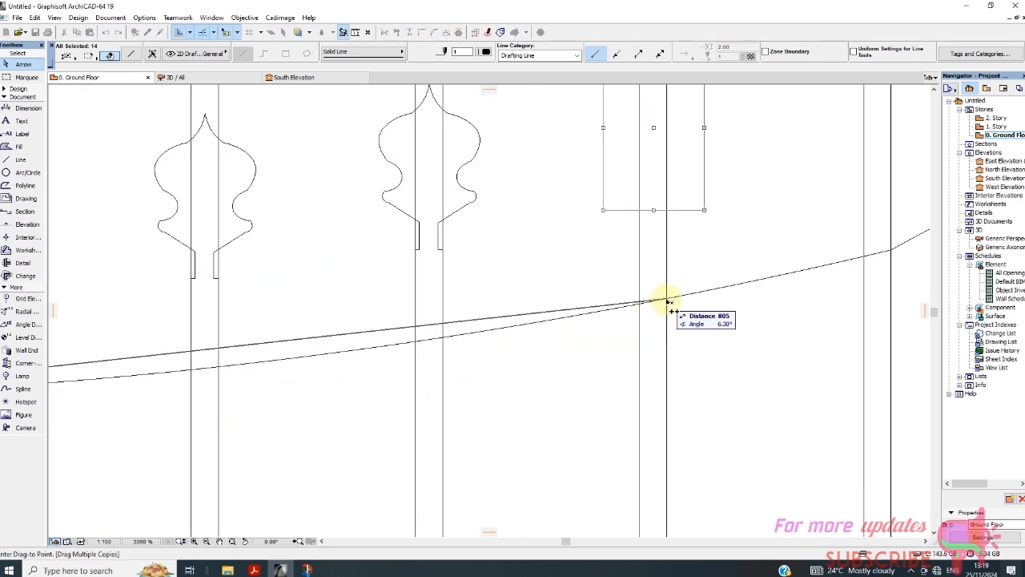
pyautogui.click(668, 300)
pyautogui.scroll(-7, 546, 320)
pyautogui.scroll(4, 624, 322)
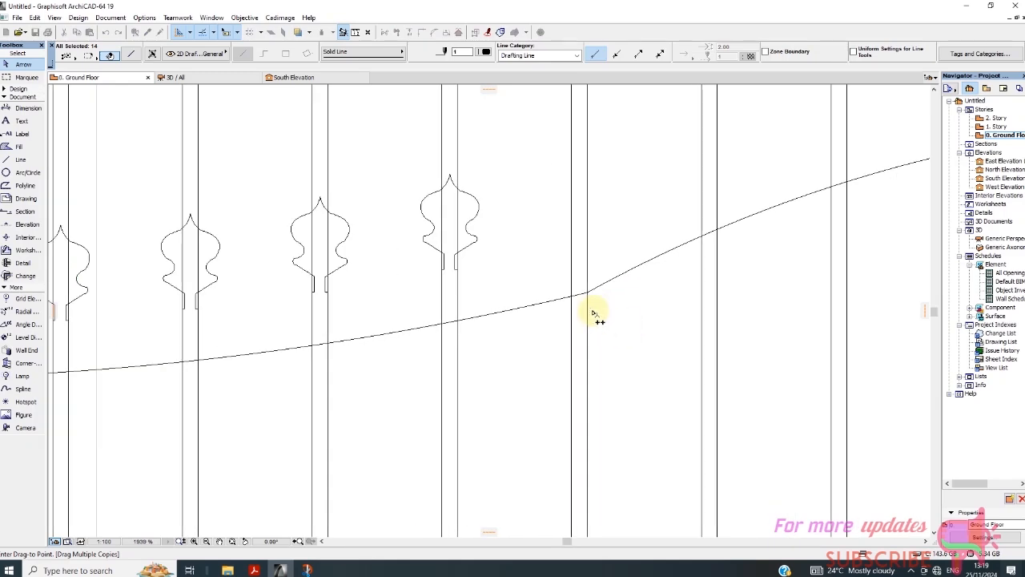
# Step: Place five more finial copies at the curve intersections of the following bars, ending the copying before the last bar
pyautogui.click(653, 293)
pyautogui.scroll(-2, 505, 328)
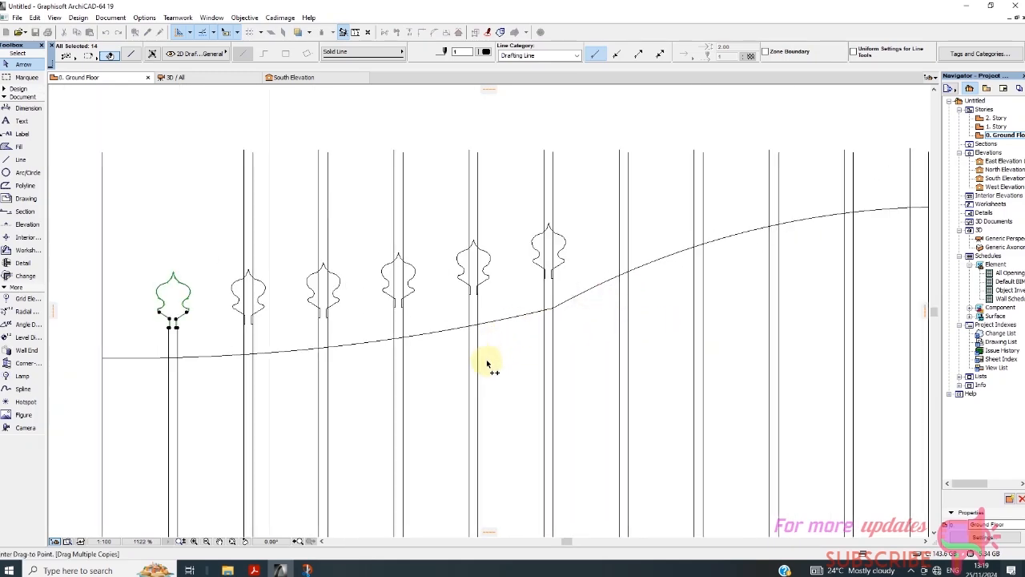
pyautogui.scroll(4, 487, 364)
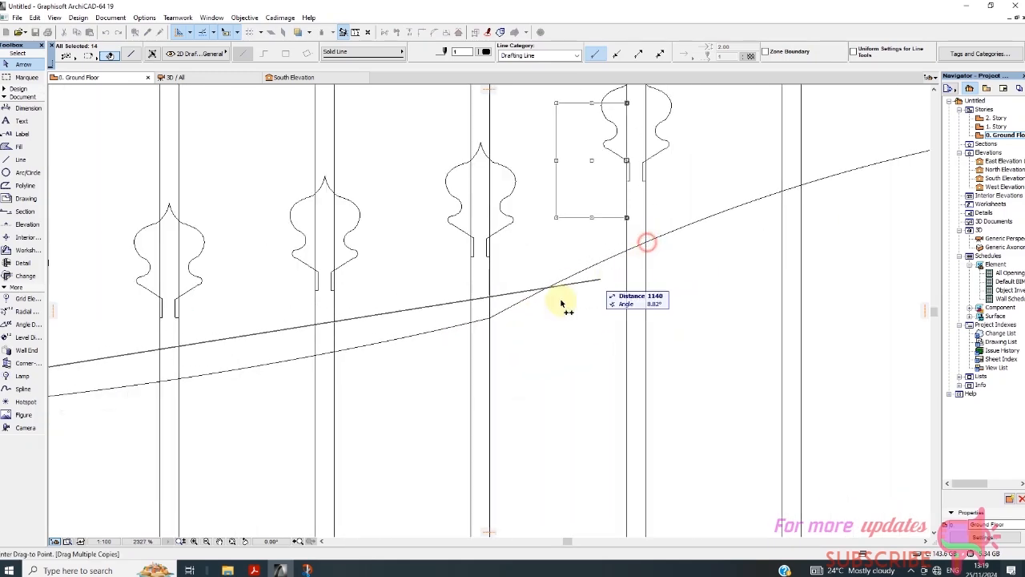
pyautogui.scroll(-5, 412, 389)
pyautogui.scroll(3, 618, 320)
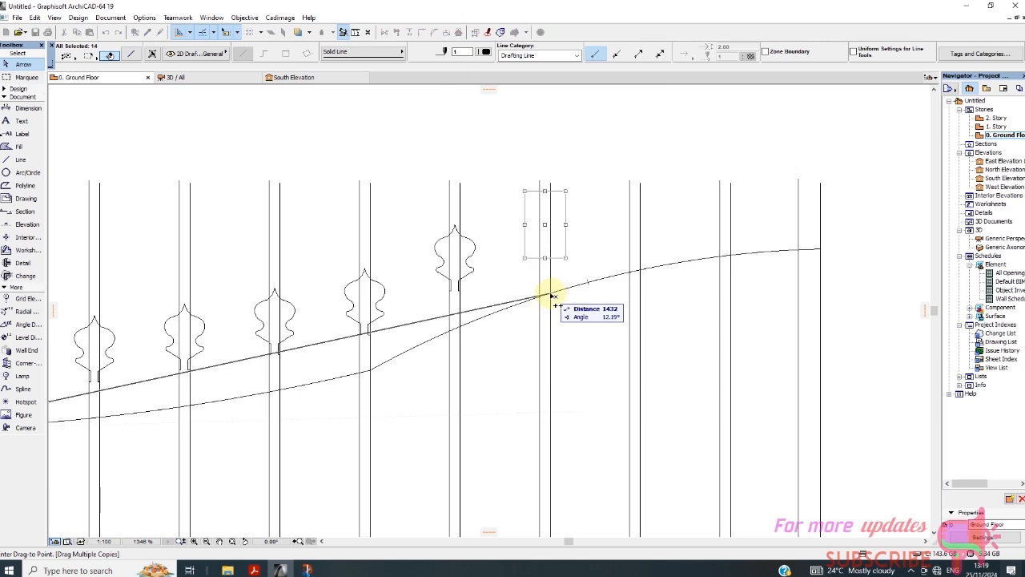
pyautogui.click(551, 296)
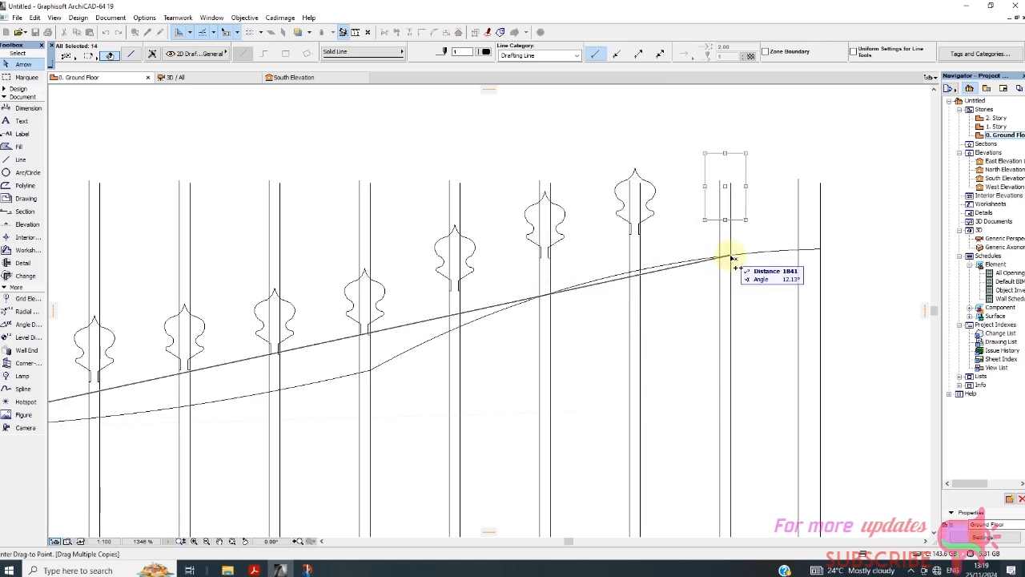
pyautogui.click(732, 258)
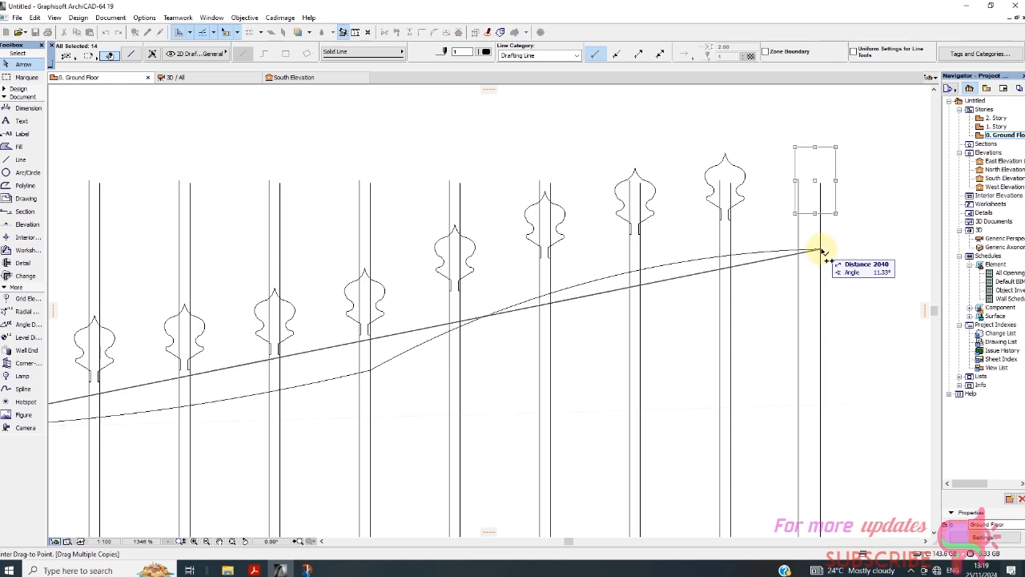
pyautogui.scroll(-3, 498, 266)
pyautogui.click(471, 271)
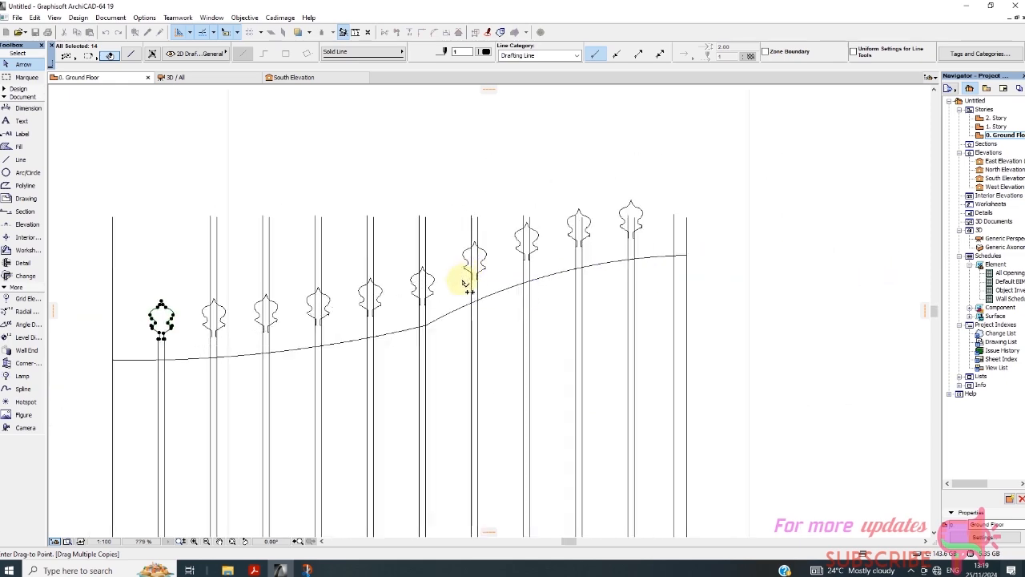
pyautogui.scroll(-2, 470, 276)
pyautogui.rightClick(523, 338)
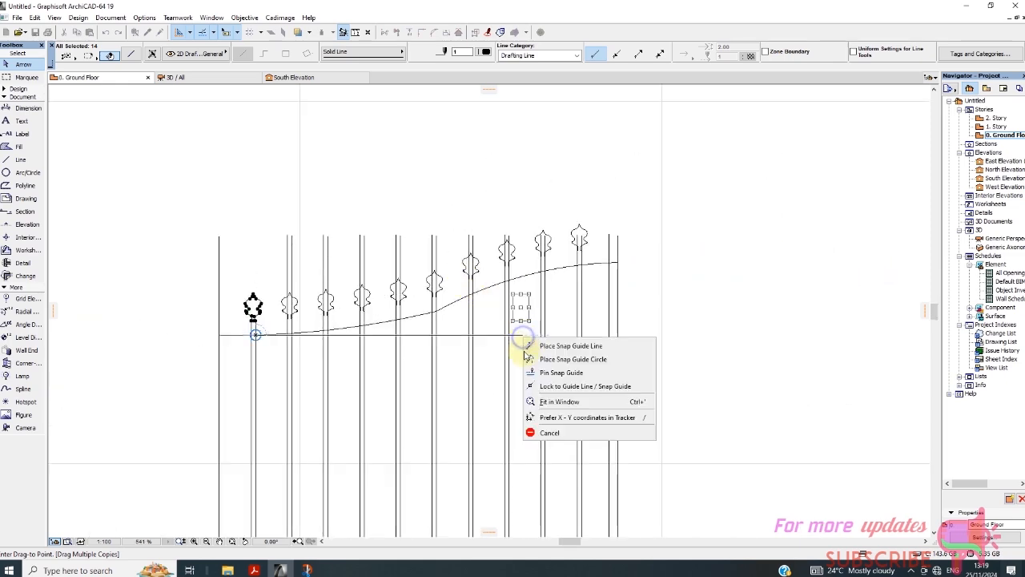
pyautogui.click(564, 431)
# Step: Trim the bar lines above and inside the nine copied finials, then clear the selection
pyautogui.scroll(2, 398, 313)
pyautogui.scroll(2, 408, 308)
pyautogui.scroll(-3, 432, 320)
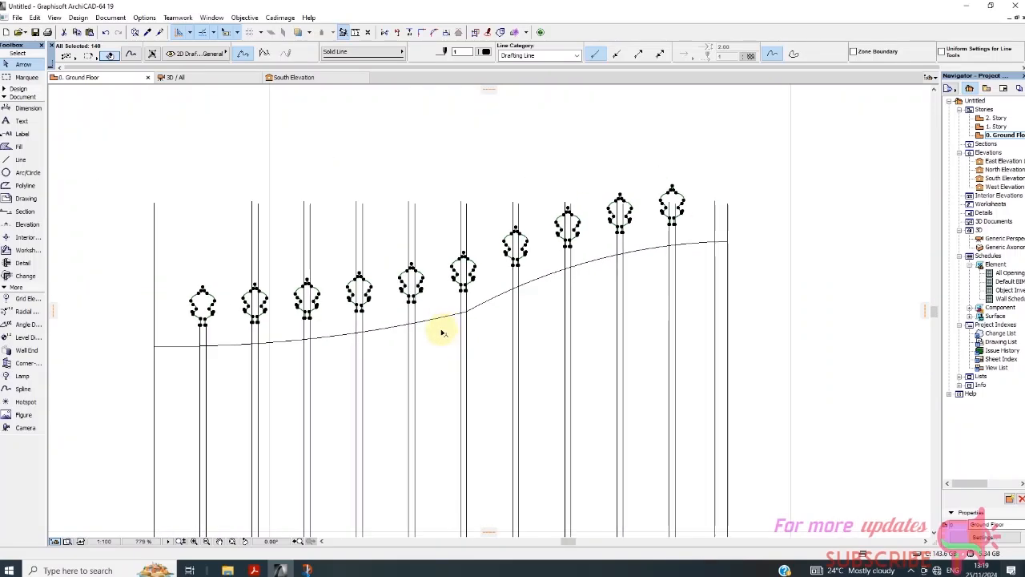
pyautogui.scroll(3, 417, 313)
pyautogui.scroll(-3, 449, 320)
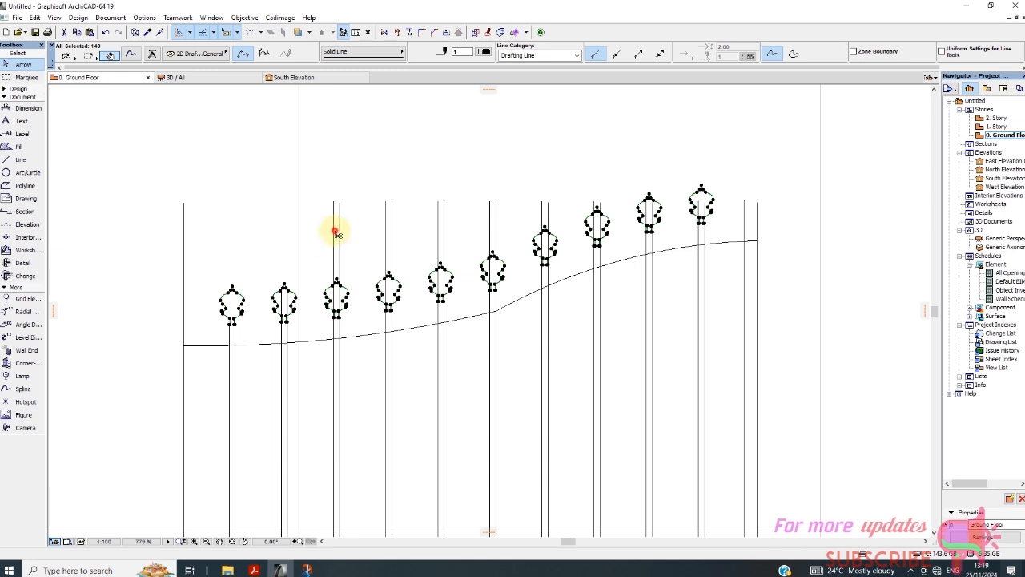
pyautogui.click(391, 252)
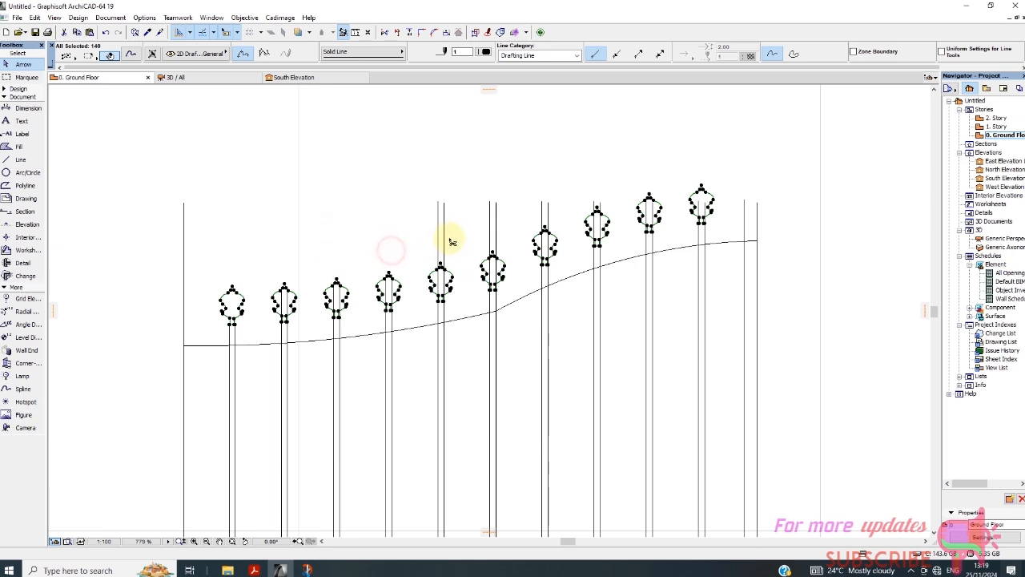
pyautogui.click(496, 209)
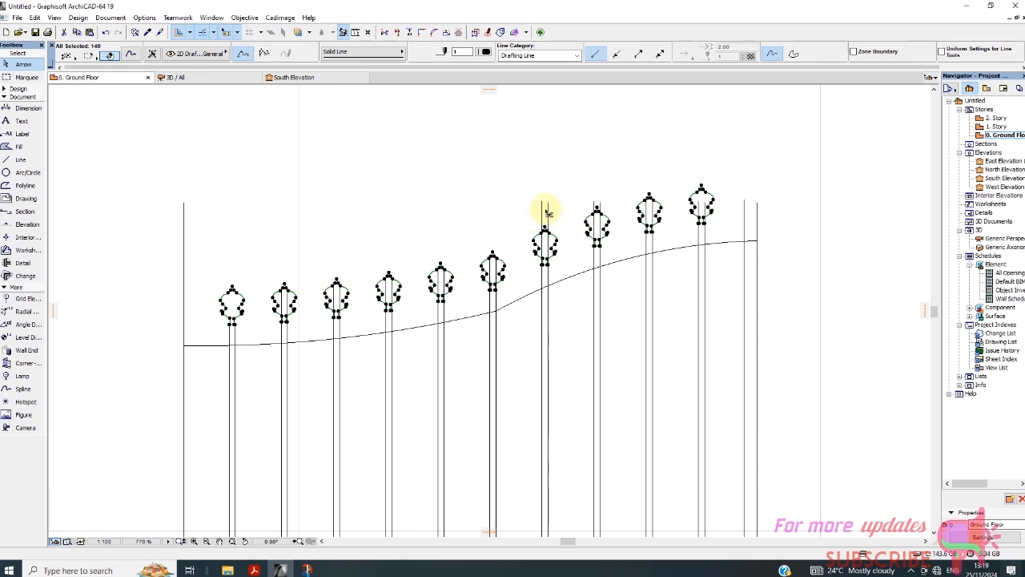
pyautogui.click(548, 217)
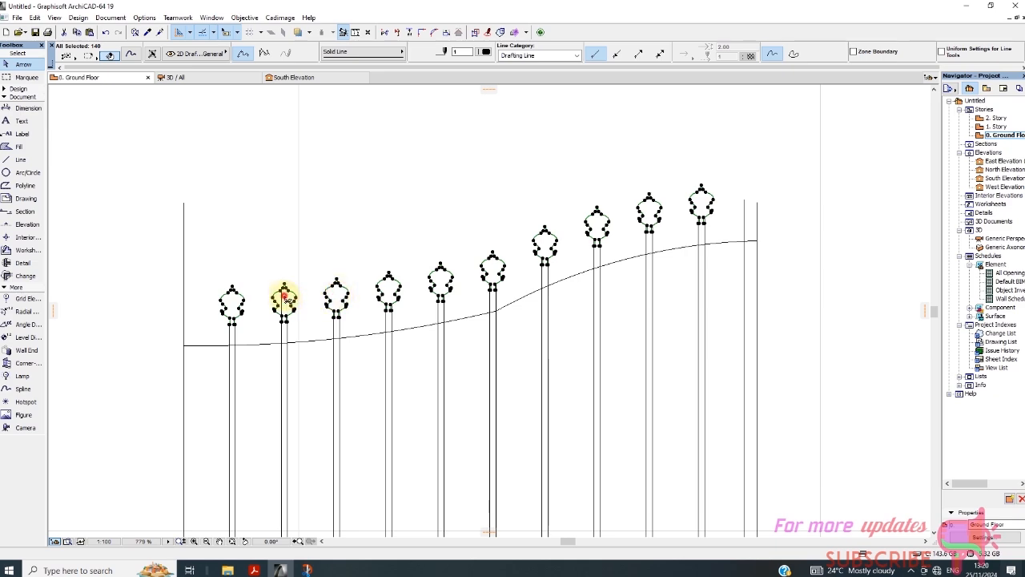
pyautogui.click(411, 231)
# Step: Select the short shoulder line on the fourth finial and trim the bar line stubs beside its stem
pyautogui.scroll(-3, 399, 230)
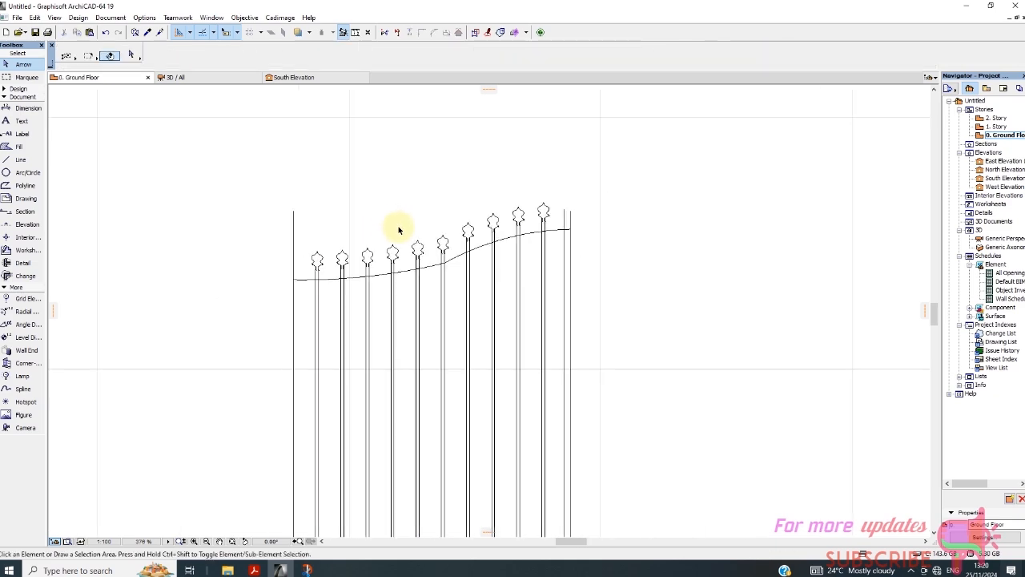
pyautogui.scroll(8, 442, 242)
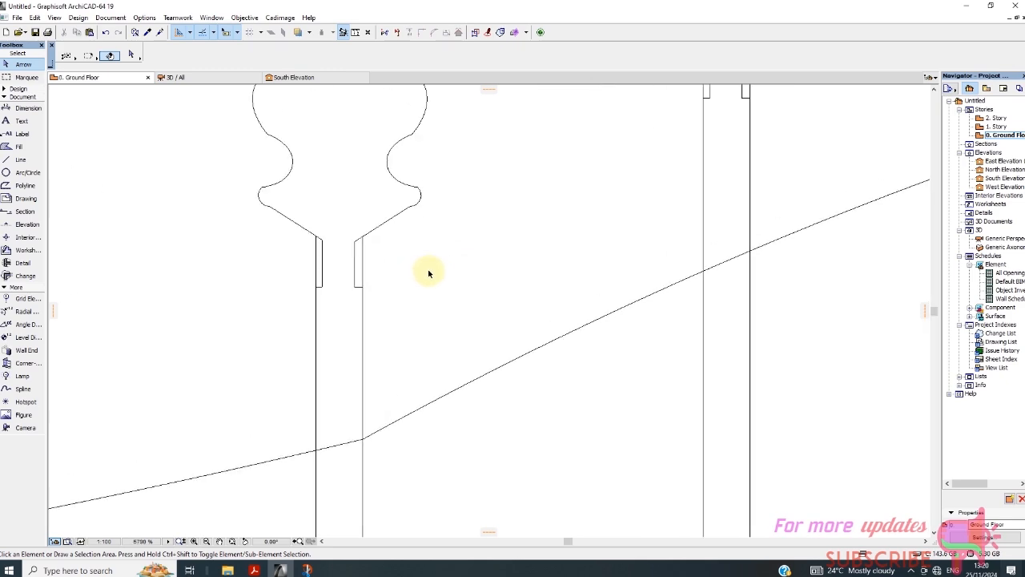
pyautogui.scroll(2, 354, 245)
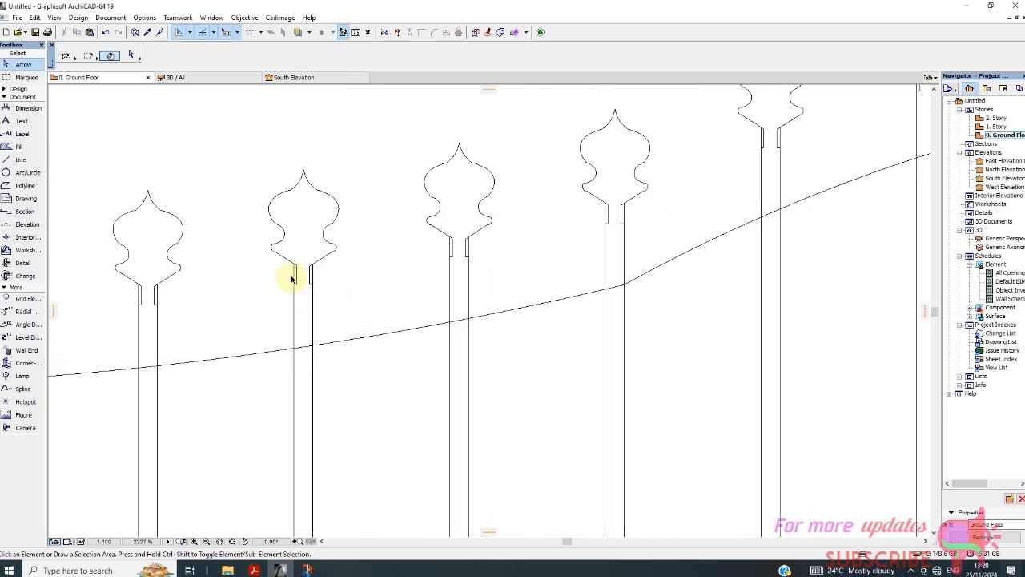
pyautogui.scroll(6, 293, 277)
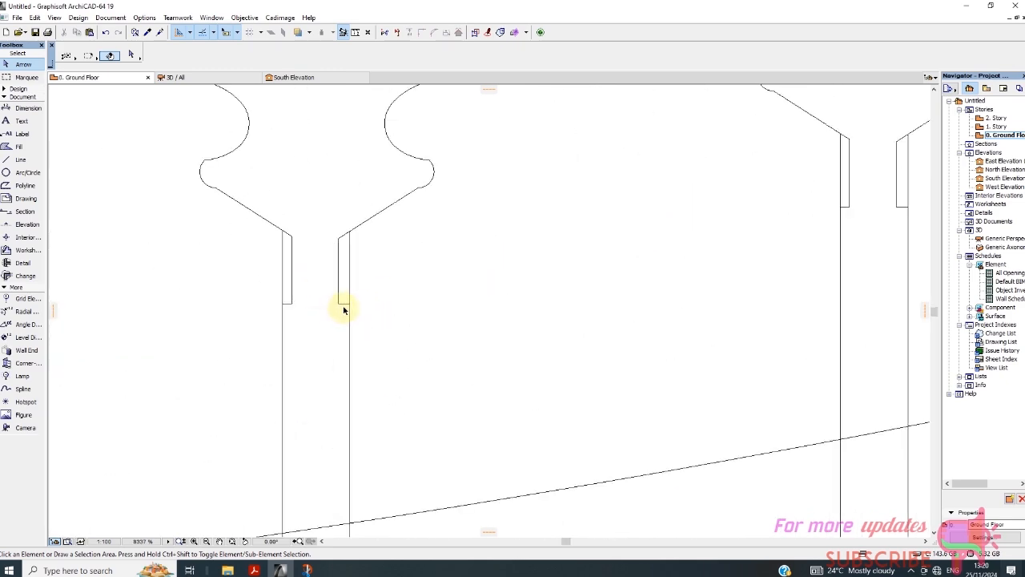
pyautogui.click(343, 301)
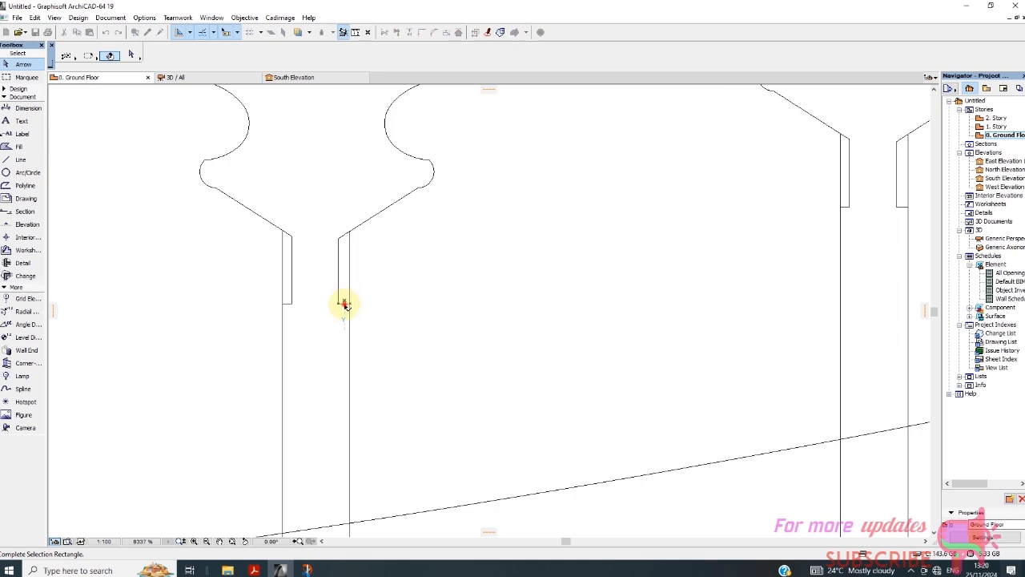
pyautogui.click(347, 308)
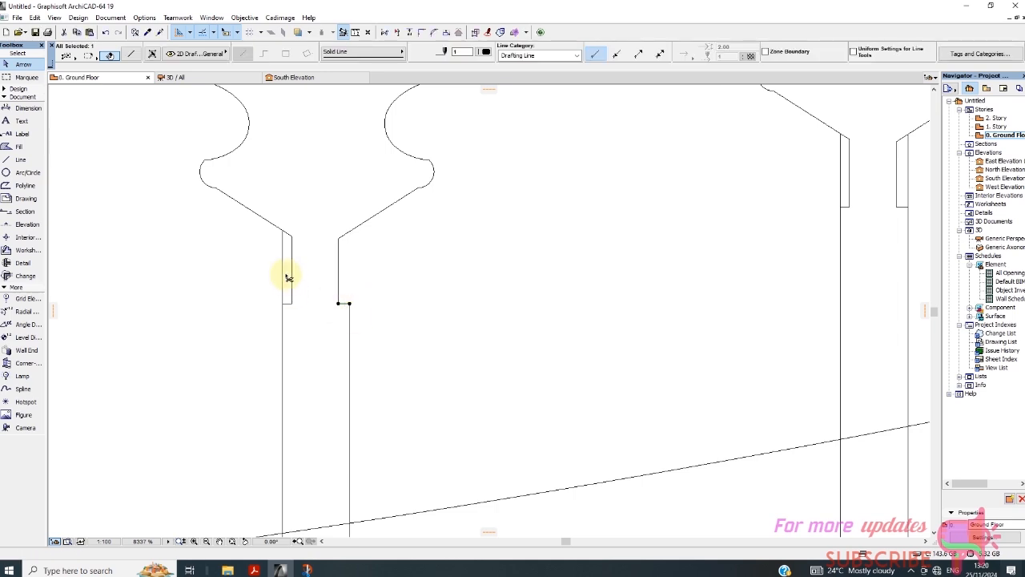
# Step: Trim the bar line stubs beside the stems of the third and second finials down to their shoulder lines
pyautogui.moveTo(164, 325); pyautogui.dragTo(278, 290, button='middle')
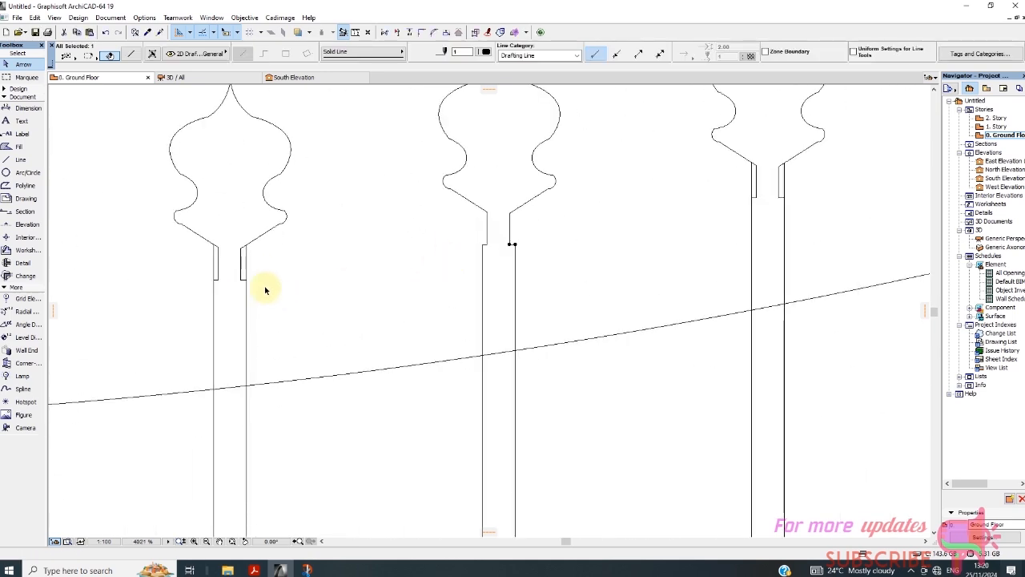
pyautogui.click(213, 259)
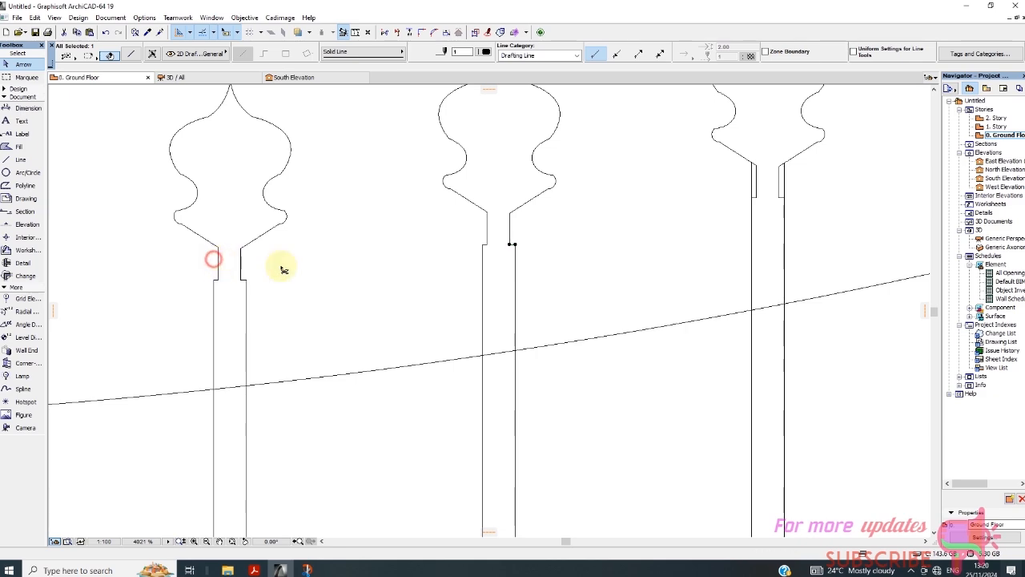
pyautogui.scroll(-3, 283, 270)
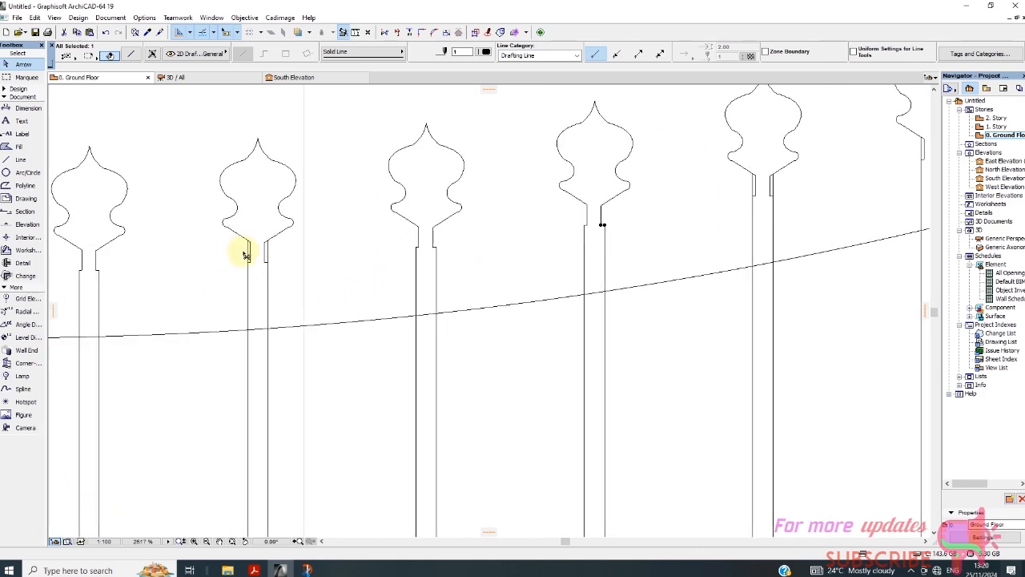
pyautogui.keyDown('ctrl'); pyautogui.click(268, 249); pyautogui.keyUp('ctrl')
# Step: Trim the bar line stubs beside the stems of the fifth and sixth finials, undoing a wrong cut of the sixth's stem line
pyautogui.scroll(-8, 306, 271)
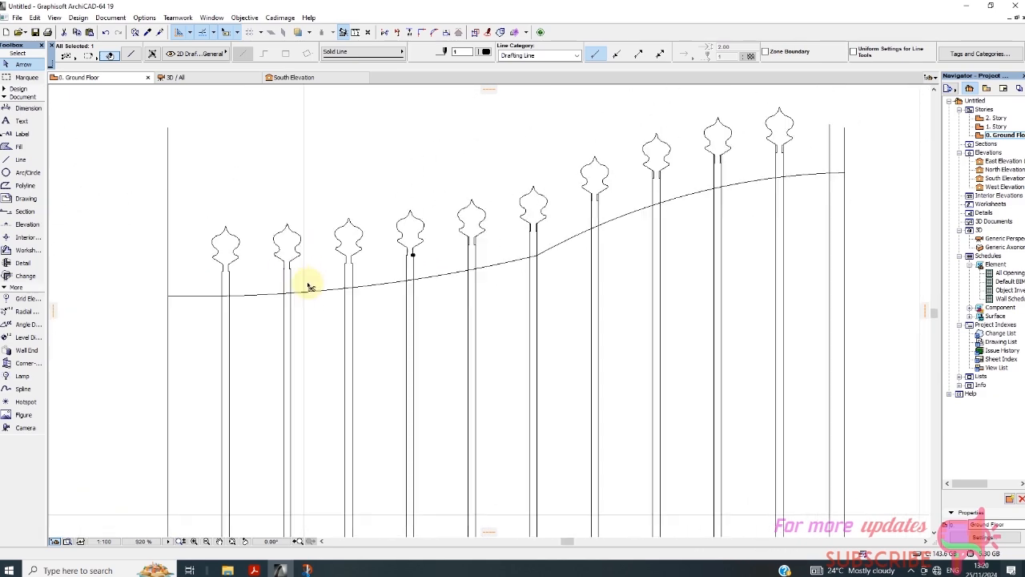
pyautogui.scroll(4, 413, 260)
pyautogui.scroll(3, 440, 242)
pyautogui.keyDown('ctrl'); pyautogui.click(426, 238); pyautogui.keyUp('ctrl')
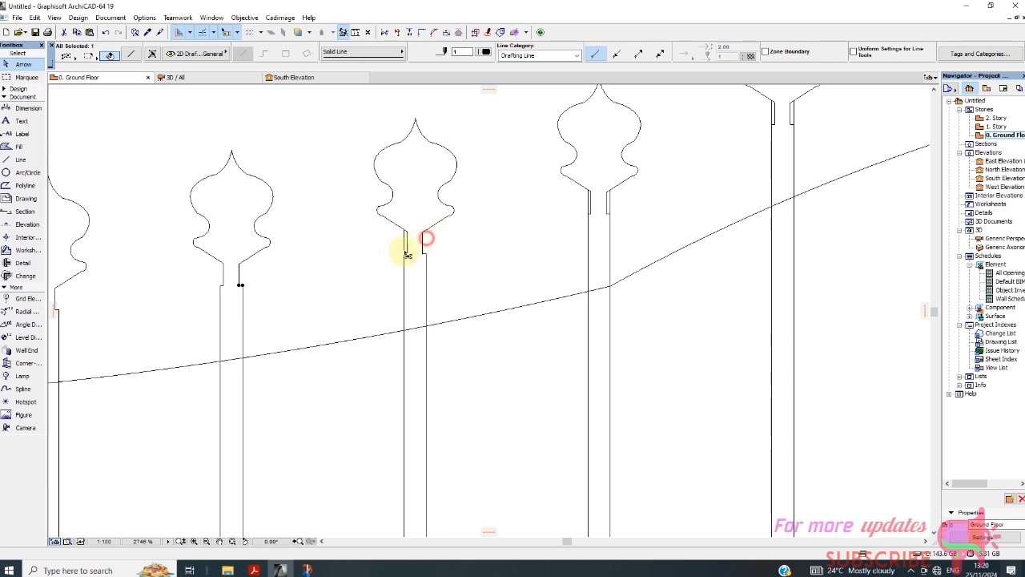
pyautogui.keyDown('ctrl'); pyautogui.click(404, 240); pyautogui.keyUp('ctrl')
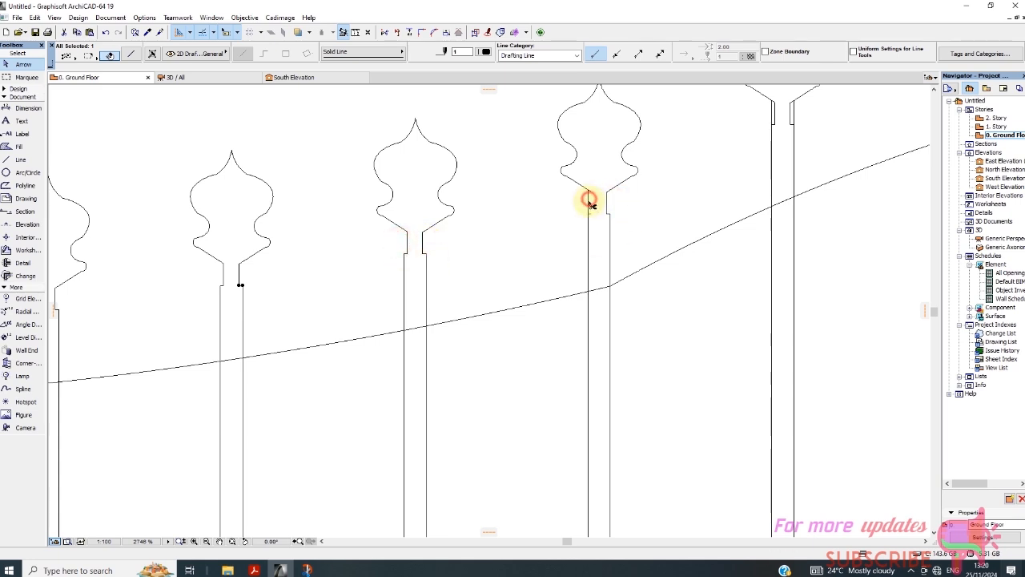
pyautogui.keyDown('ctrl'); pyautogui.click(589, 202); pyautogui.keyUp('ctrl')
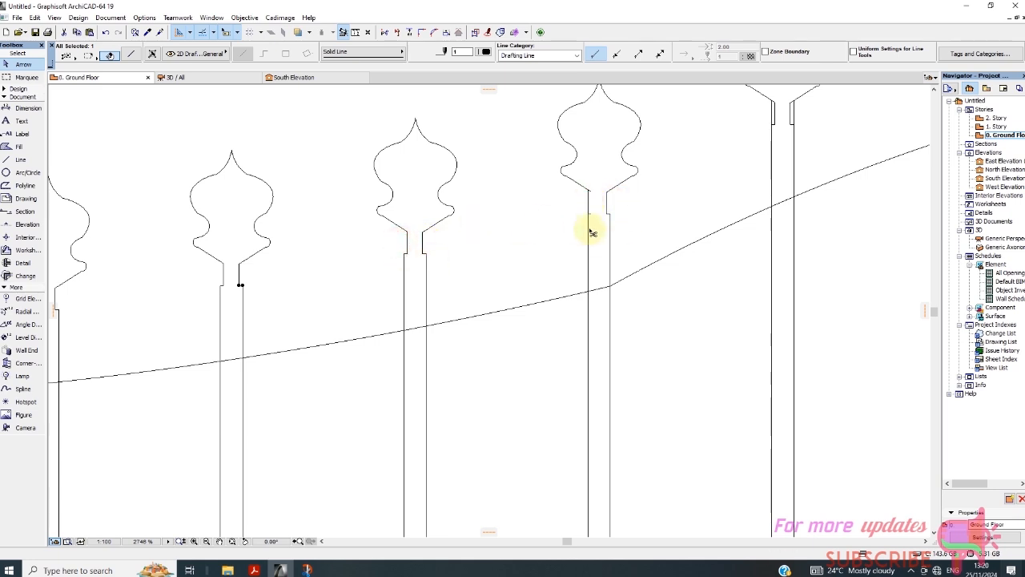
pyautogui.click(106, 33)
pyautogui.scroll(1, 584, 205)
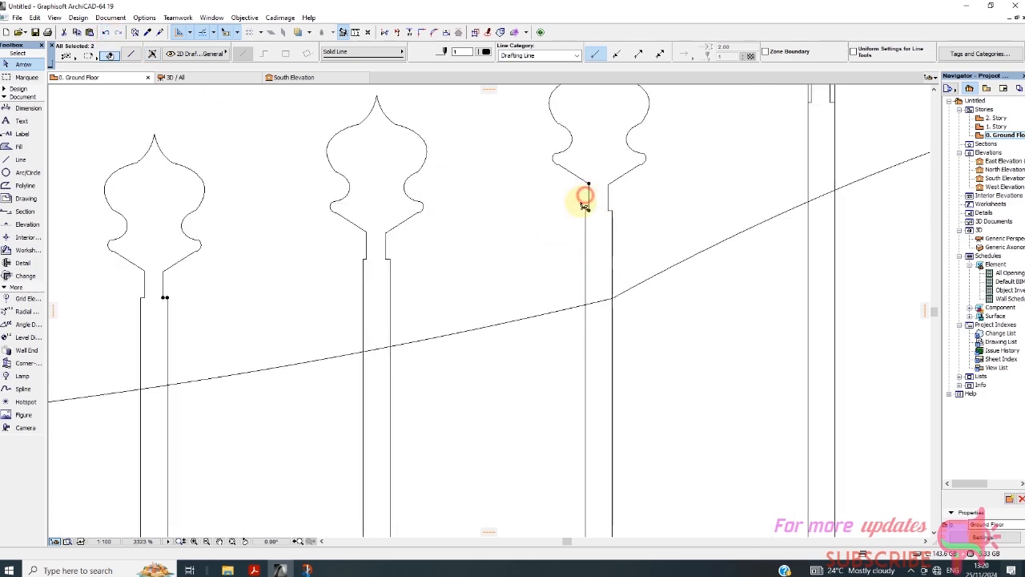
# Step: Trim the bar line stubs beside the stems of the seventh and eighth finials down to their shoulder lines
pyautogui.scroll(-3, 806, 217)
pyautogui.scroll(4, 710, 103)
pyautogui.scroll(-4, 601, 441)
pyautogui.scroll(3, 646, 326)
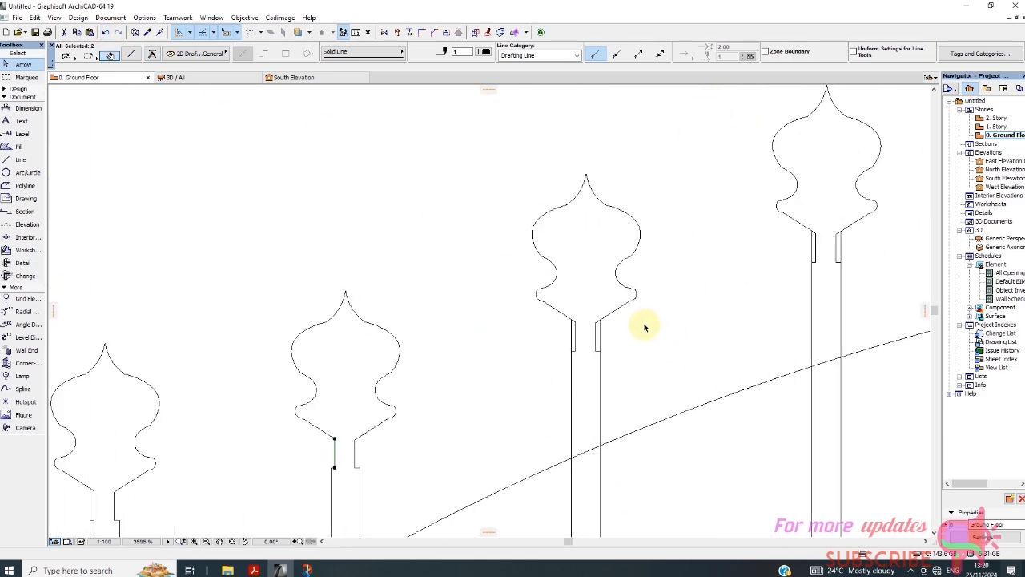
pyautogui.click(602, 330)
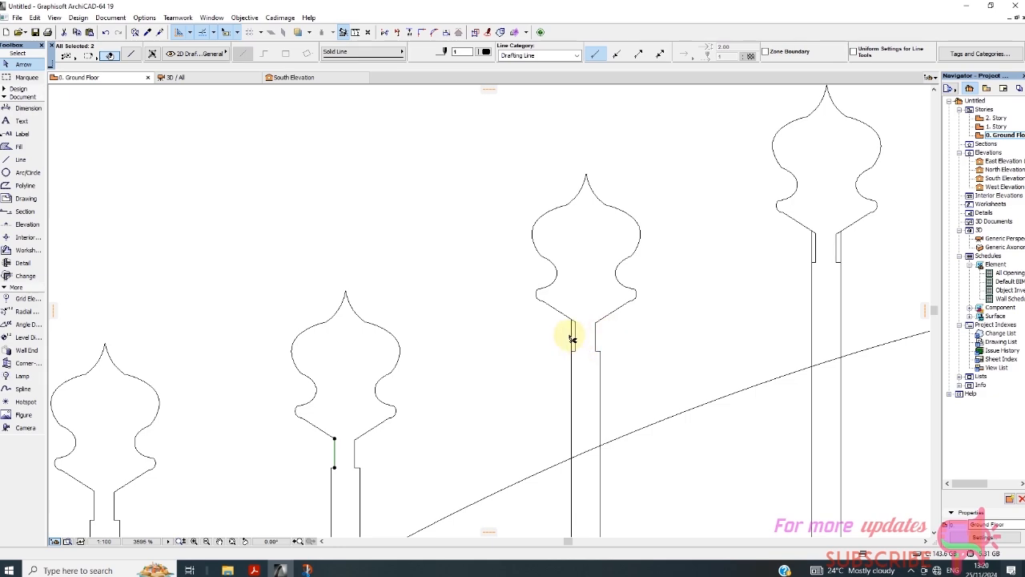
pyautogui.scroll(-7, 652, 304)
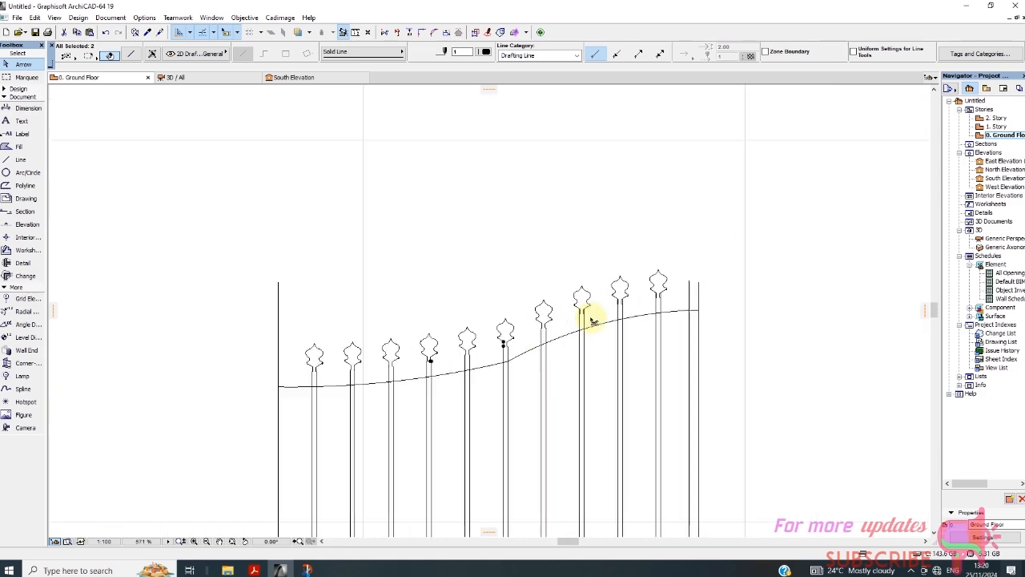
pyautogui.scroll(4, 590, 321)
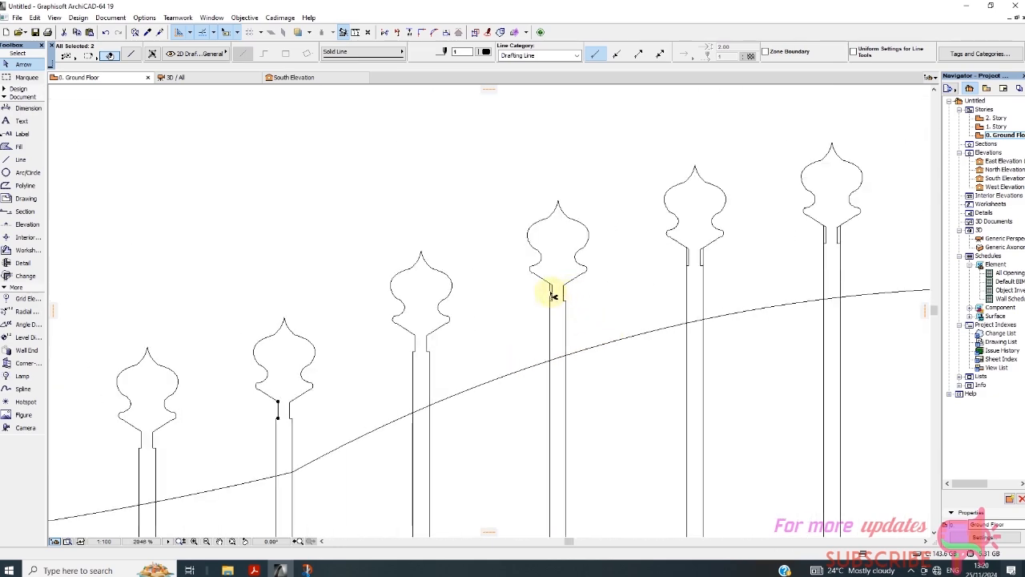
# Step: Undo the last change and trim off the surplus bar-line segments beside the finial necks on the remaining taller bars
pyautogui.click(104, 33)
pyautogui.scroll(2, 590, 281)
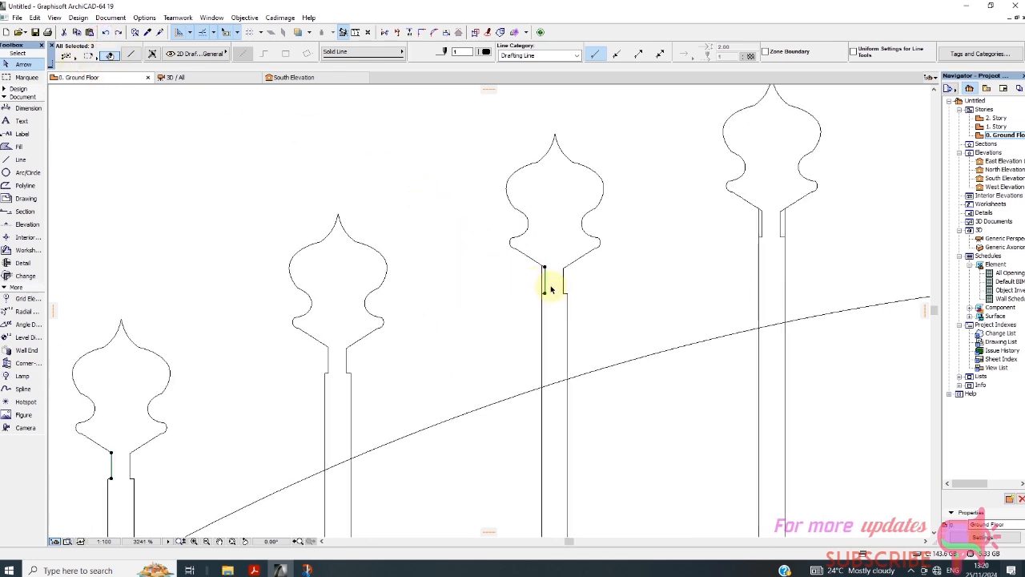
pyautogui.click(544, 291)
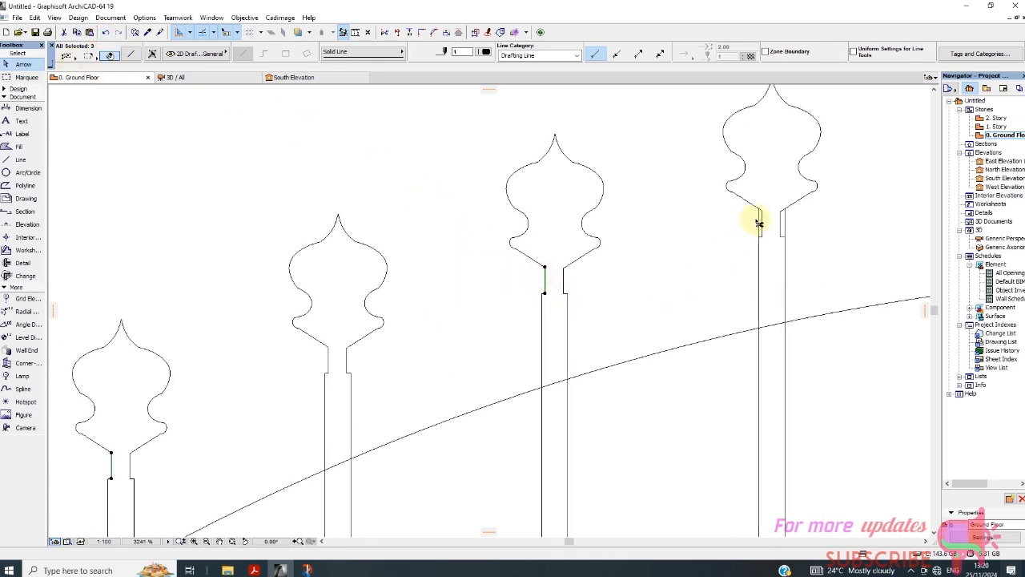
pyautogui.keyDown('ctrl'); pyautogui.click(784, 219); pyautogui.keyUp('ctrl')
pyautogui.scroll(-3, 538, 261)
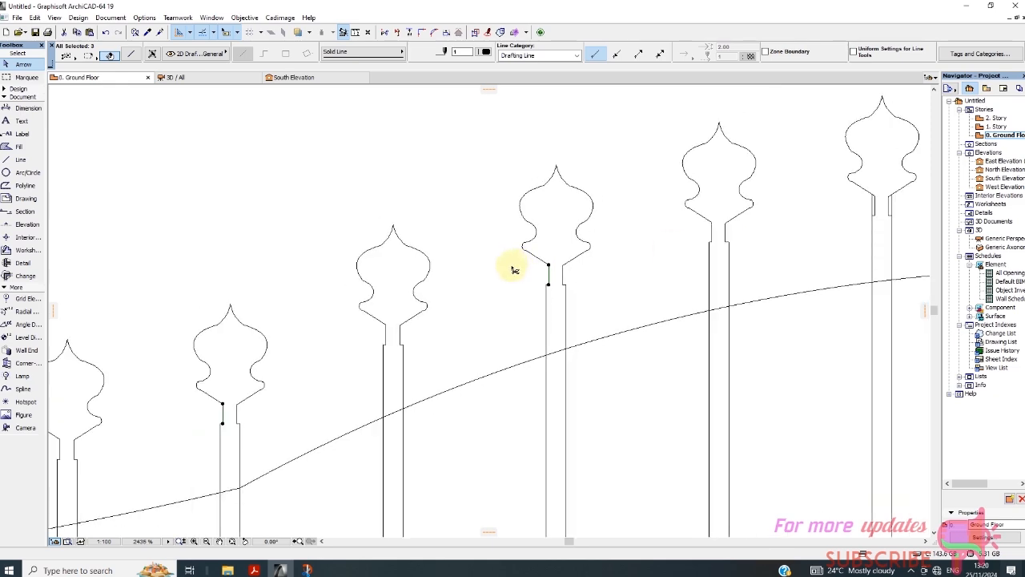
pyautogui.scroll(2, 742, 239)
pyautogui.scroll(1, 735, 237)
pyautogui.keyDown('ctrl'); pyautogui.click(721, 215); pyautogui.keyUp('ctrl')
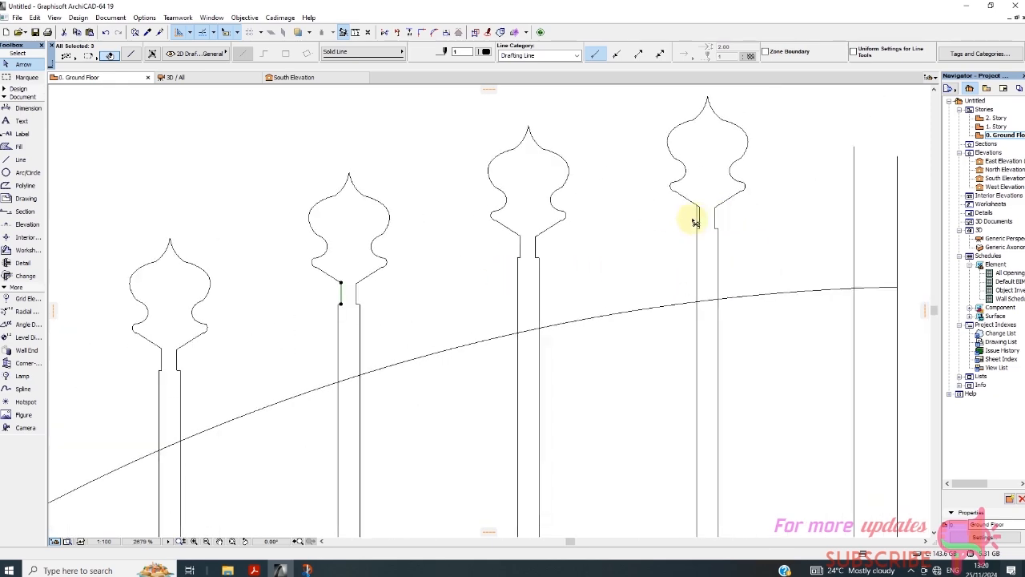
pyautogui.scroll(-5, 712, 254)
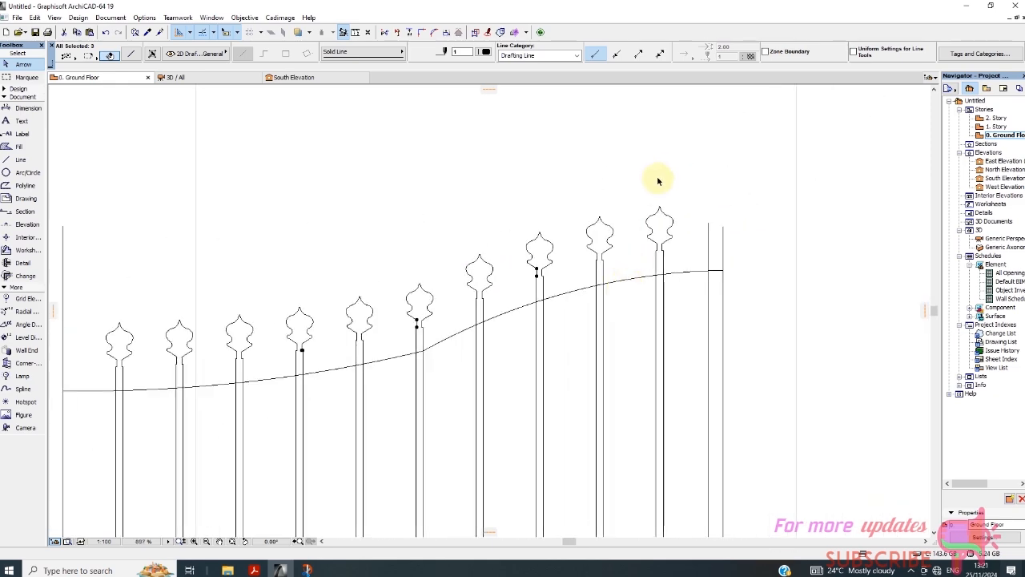
# Step: Extend the inner vertical line of the tall end post upward past the height of the neighbouring finial
pyautogui.scroll(3, 717, 251)
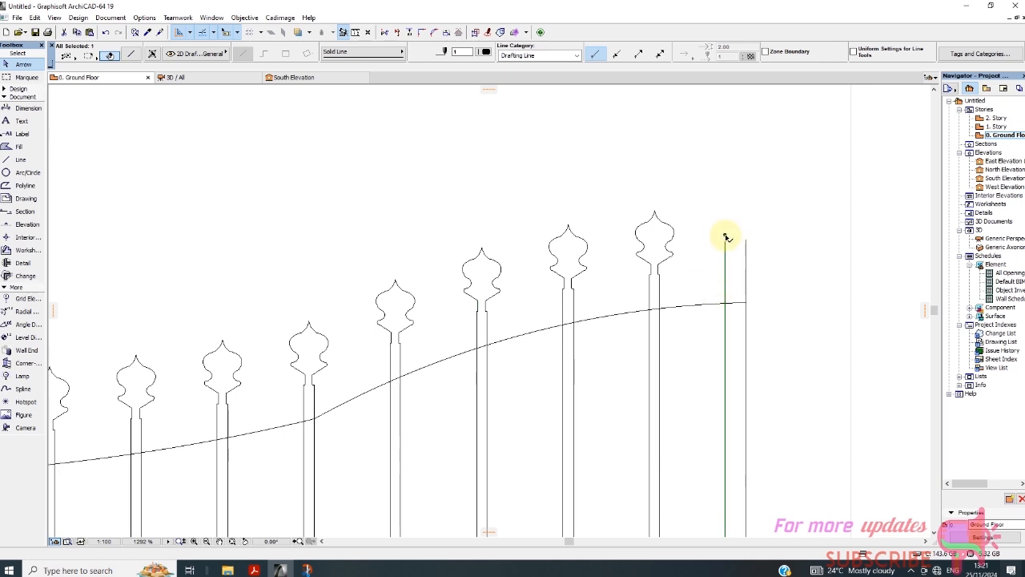
pyautogui.click(726, 237)
pyautogui.click(725, 188)
# Step: Try to stretch the end post's outer vertical line up to the inner line's height, and undo the stretch
pyautogui.click(745, 251)
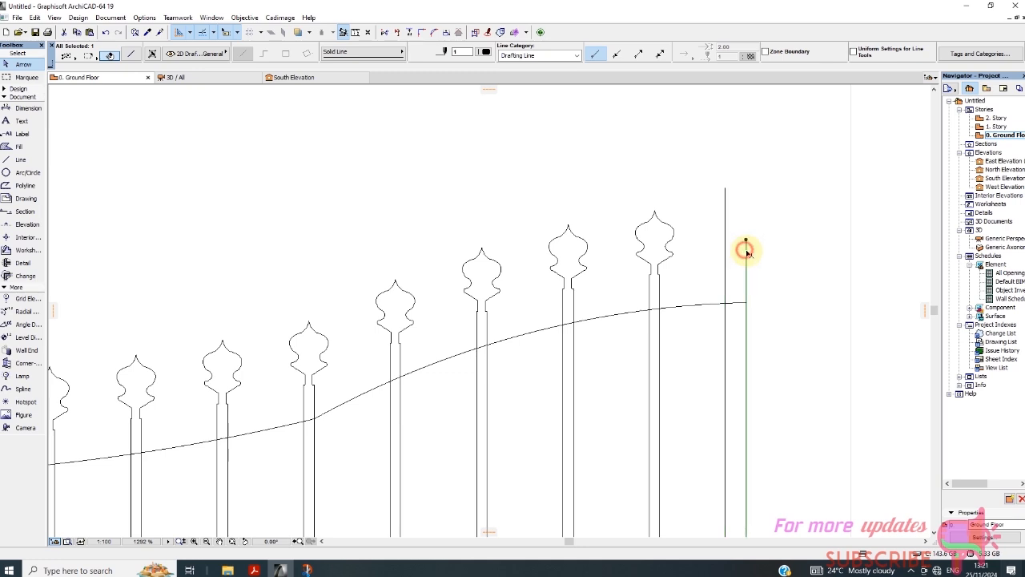
pyautogui.click(745, 239)
pyautogui.click(743, 186)
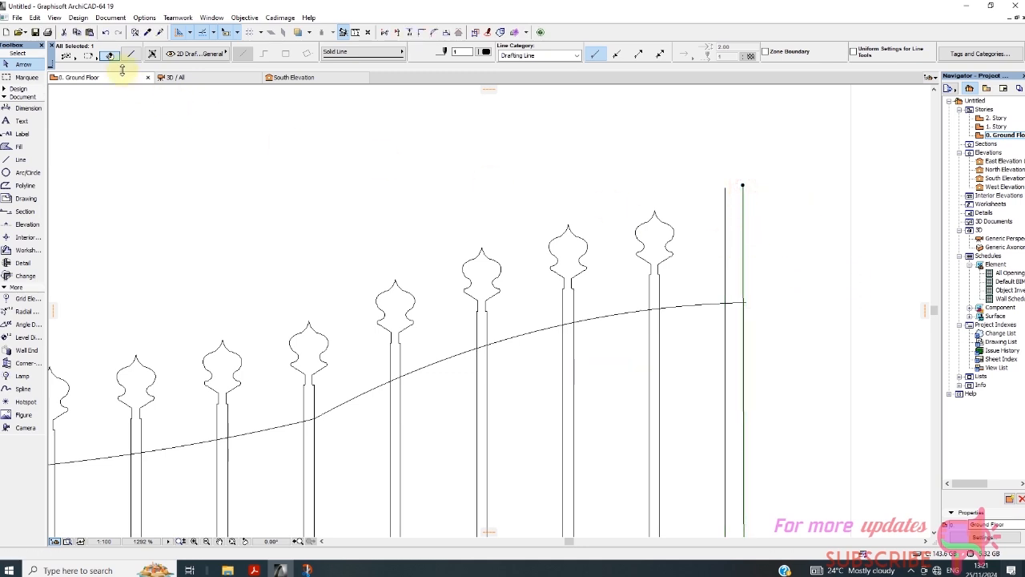
pyautogui.click(103, 32)
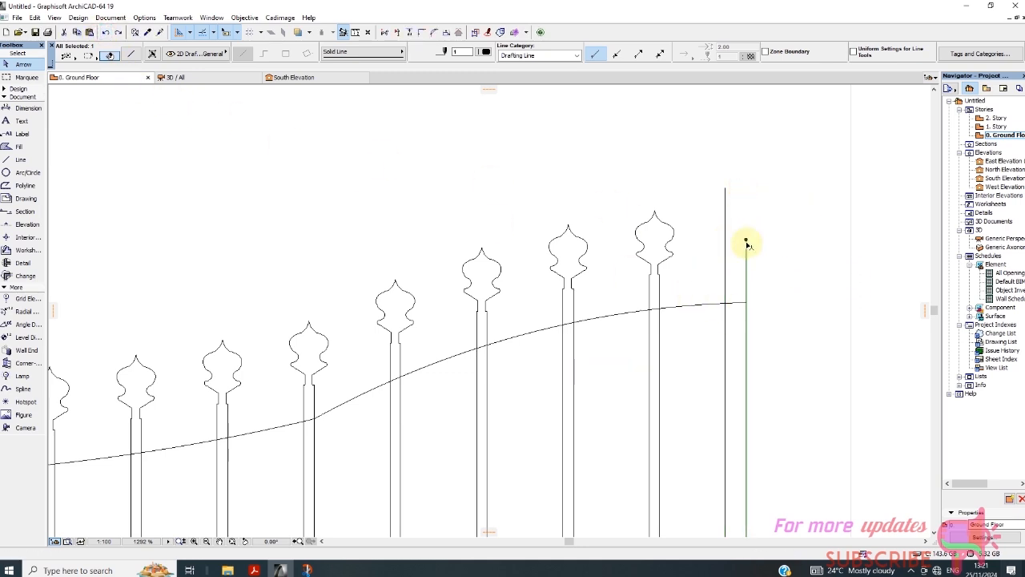
pyautogui.click(746, 240)
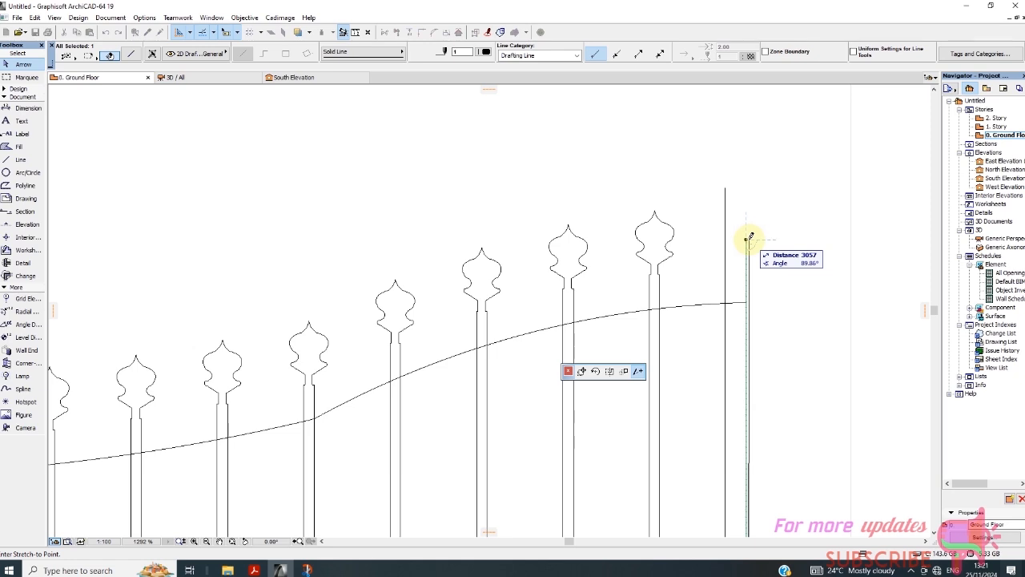
pyautogui.press('Escape')
# Step: Draw a short horizontal line from the upper end of the post's inner line outward past the outer line
pyautogui.click(11, 160)
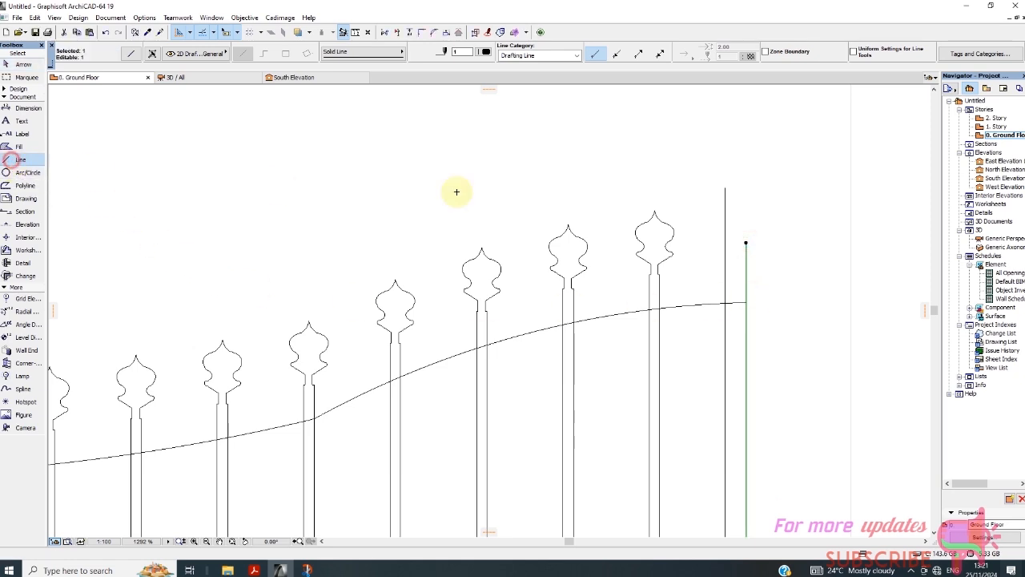
pyautogui.click(725, 188)
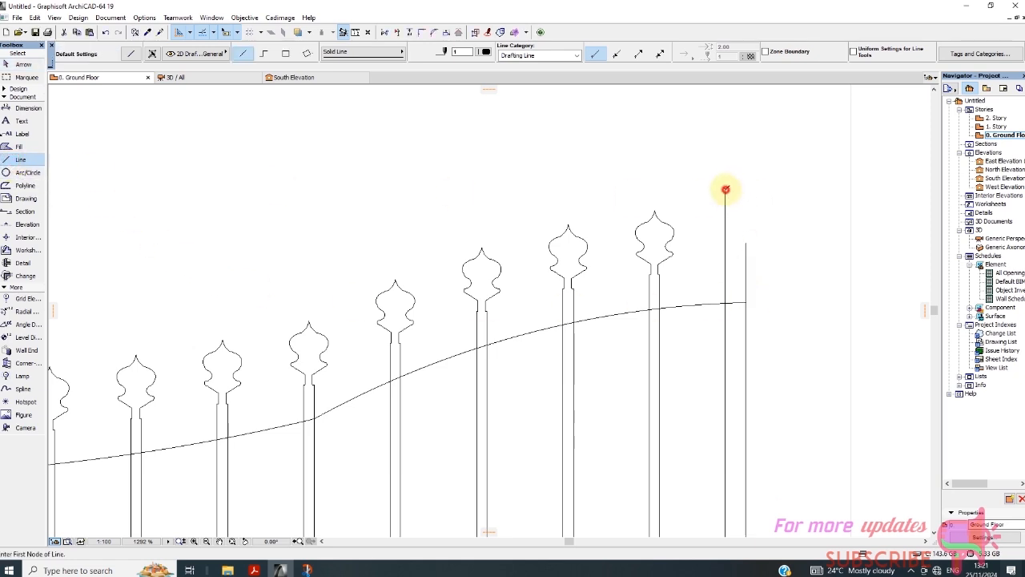
pyautogui.click(726, 188)
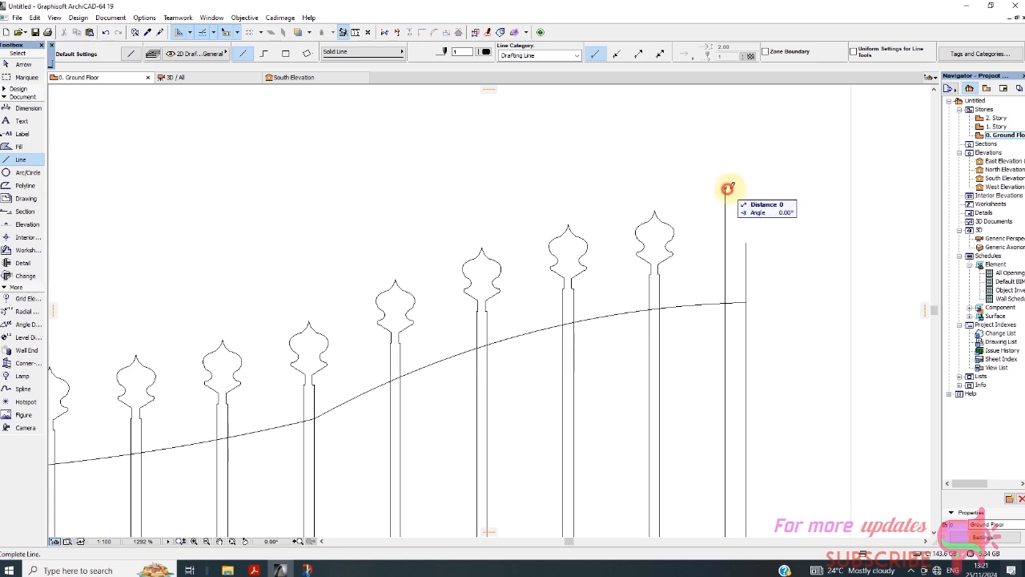
pyautogui.click(768, 188)
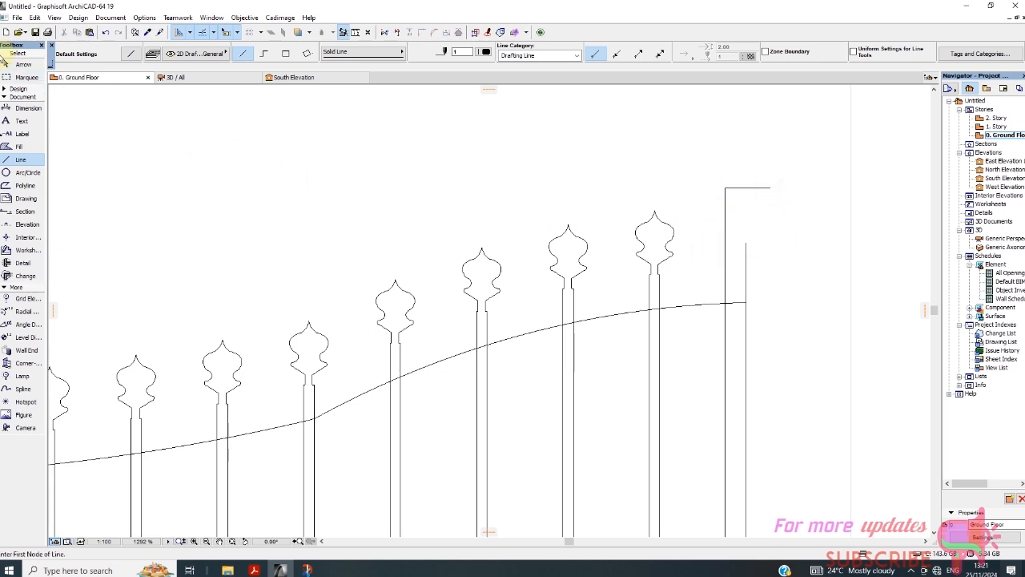
# Step: Try to intersect the horizontal top line with the post's outer vertical line, and undo the intersection
pyautogui.click(12, 63)
pyautogui.click(751, 188)
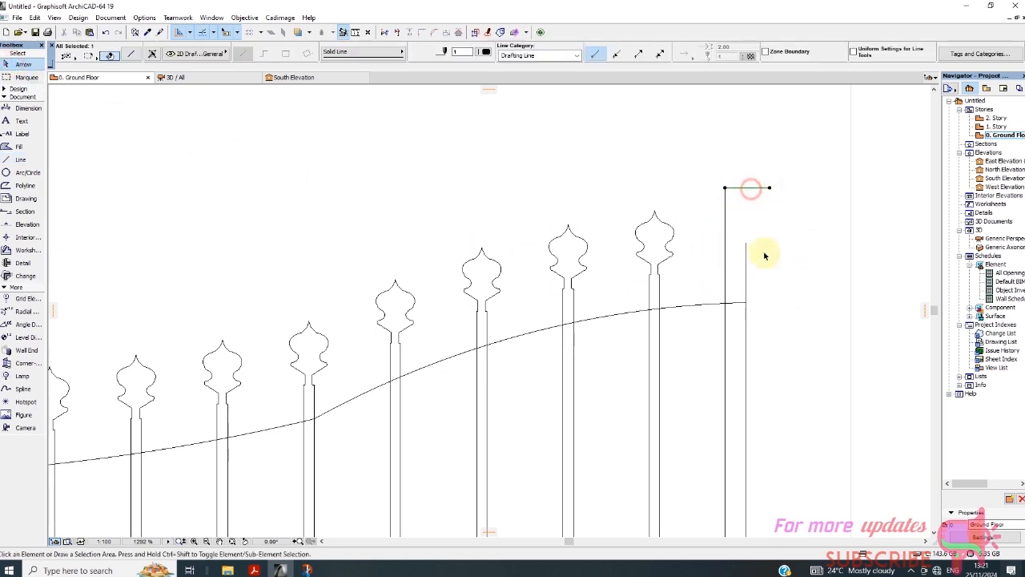
pyautogui.keyDown('shift'); pyautogui.click(746, 261); pyautogui.keyUp('shift')
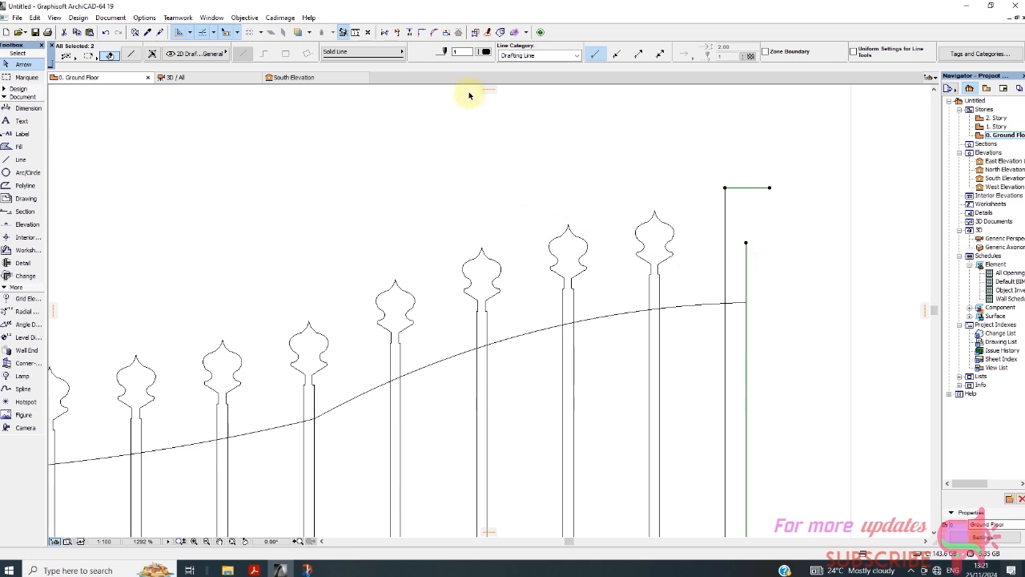
pyautogui.click(422, 35)
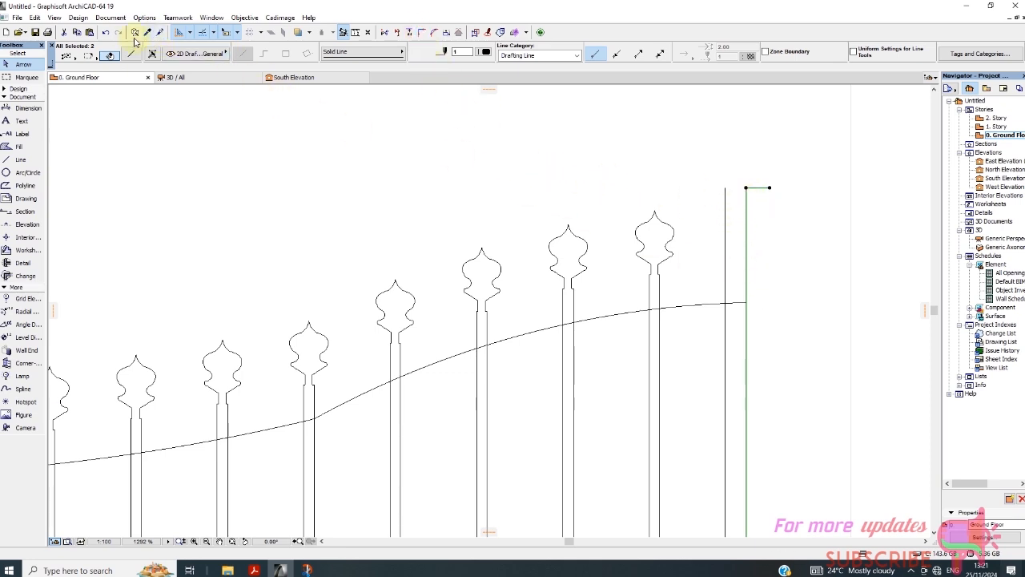
pyautogui.click(105, 32)
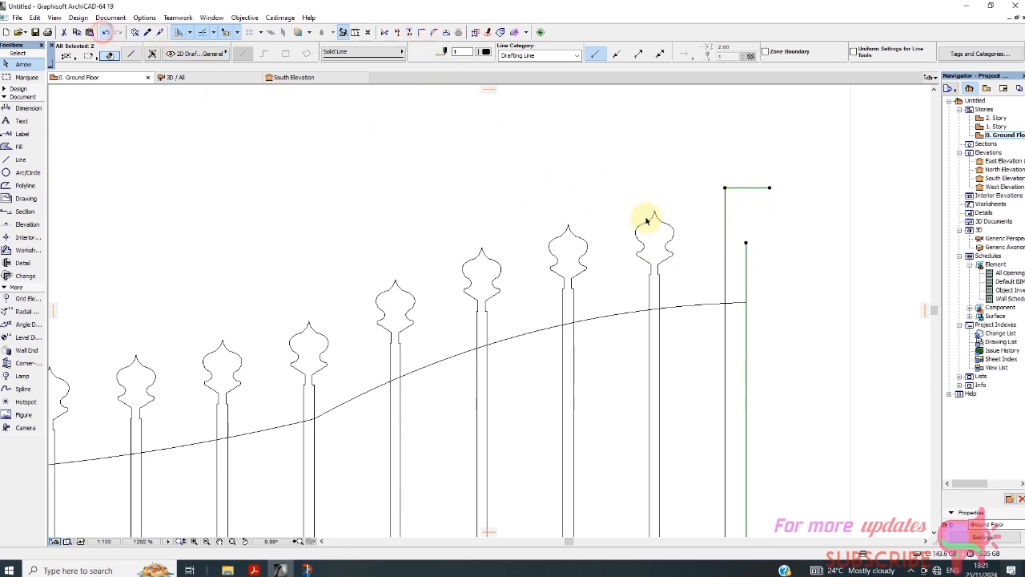
# Step: Shorten the horizontal line to just past the post's outer line and intersect the two lines to close the top corner
pyautogui.click(769, 189)
pyautogui.click(749, 187)
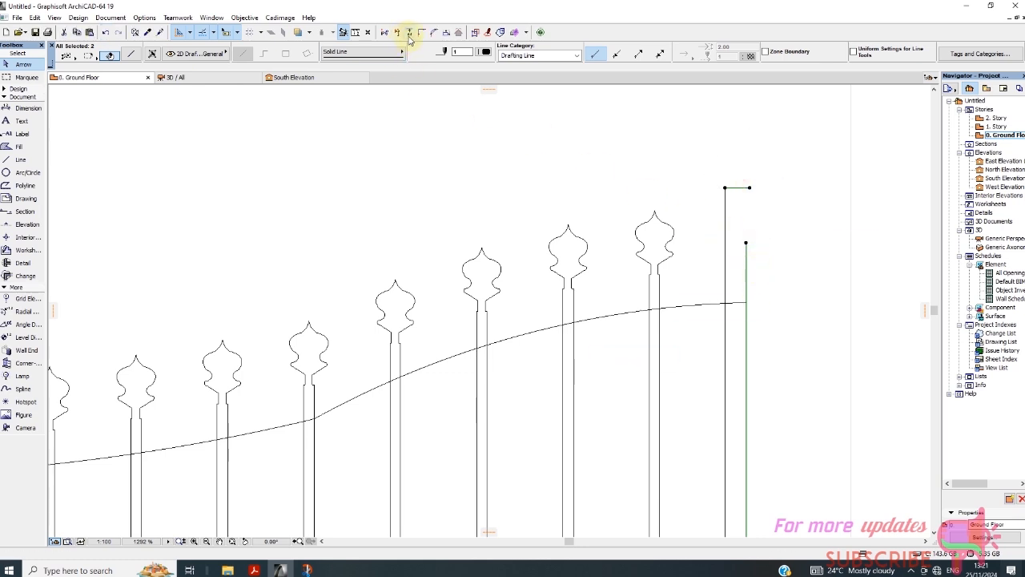
pyautogui.click(420, 33)
pyautogui.click(794, 197)
# Step: Examine the row of finial bars, the curved rail and the closed end post across the whole gate drawing
pyautogui.scroll(-3, 616, 178)
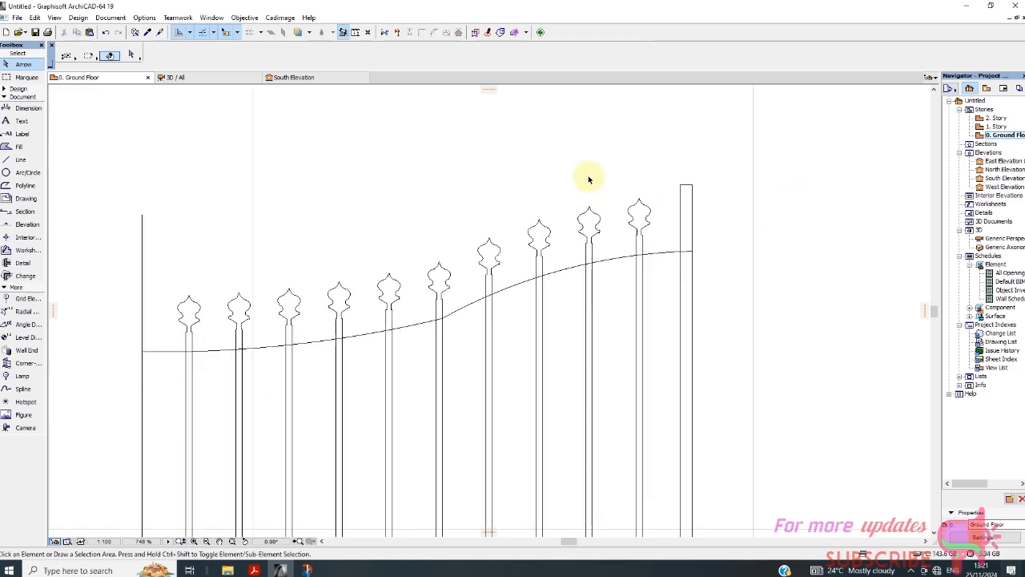
pyautogui.scroll(1, 700, 255)
pyautogui.scroll(1, 700, 255)
pyautogui.scroll(-1, 692, 252)
pyautogui.scroll(1, 708, 267)
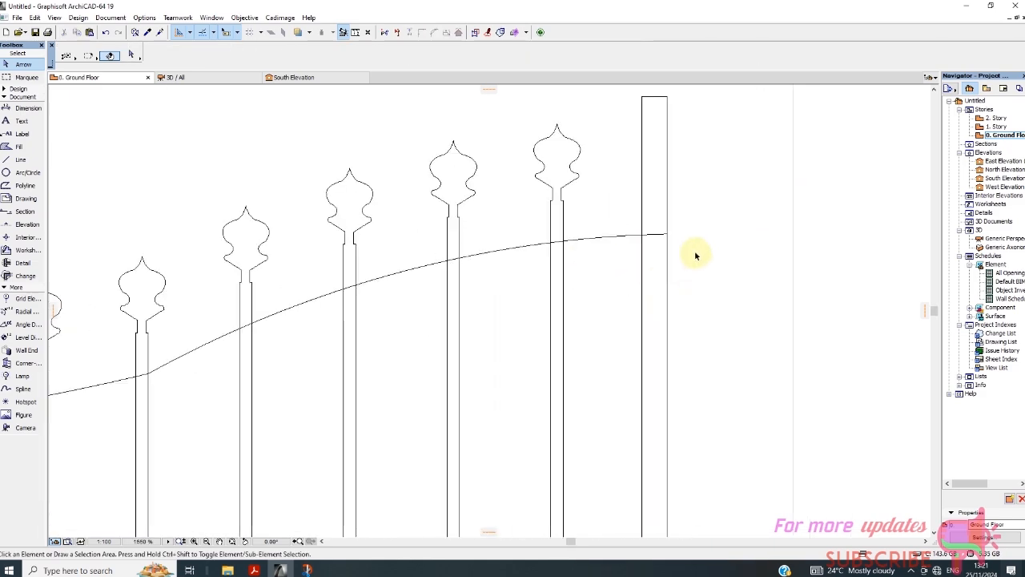
pyautogui.scroll(-1, 693, 255)
pyautogui.scroll(-1, 712, 344)
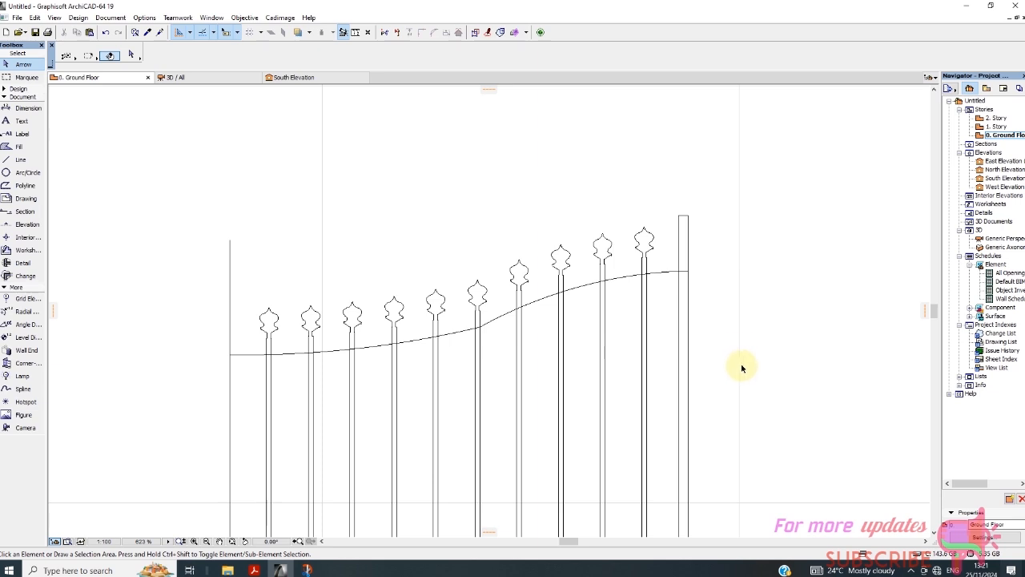
pyautogui.scroll(-1, 729, 310)
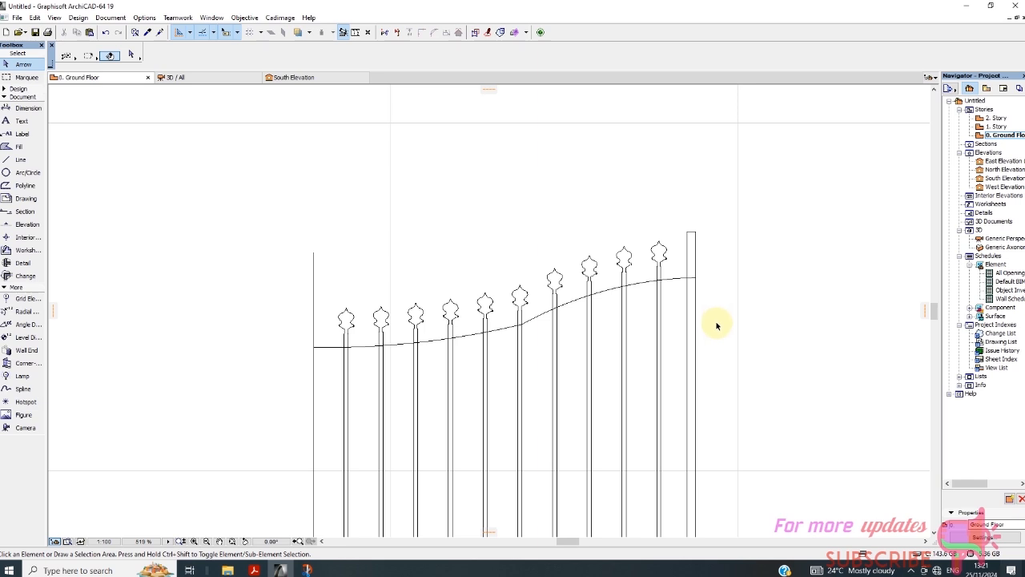
pyautogui.scroll(-1, 716, 314)
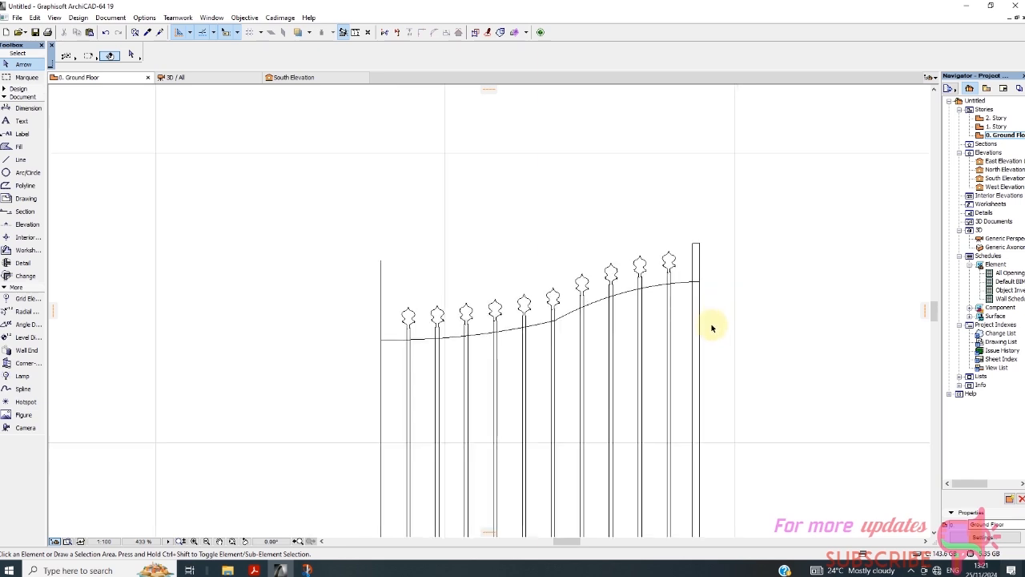
pyautogui.scroll(-1, 681, 299)
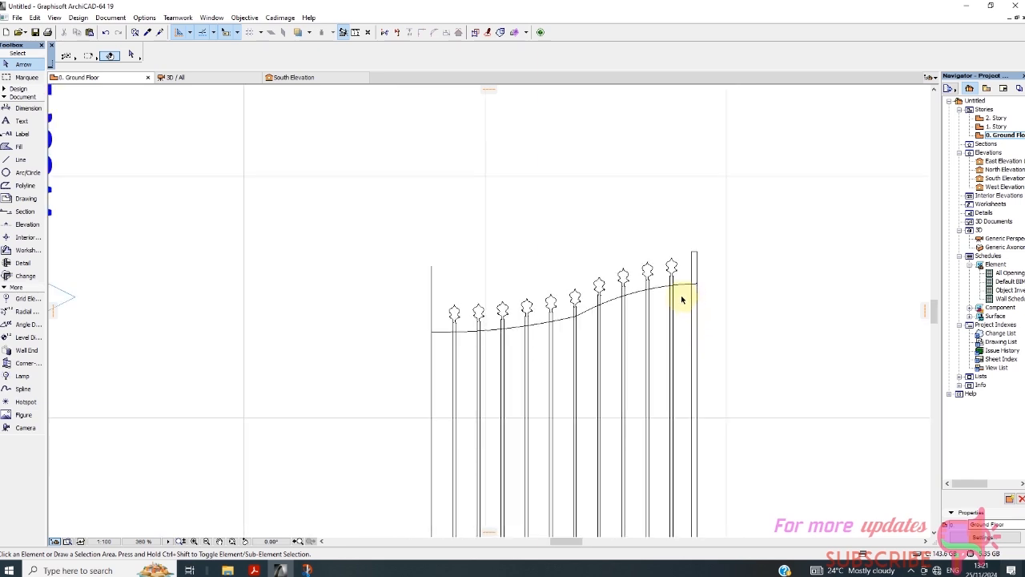
# Step: Drag a copy of both arcs of the curved rail 200 straight downward from the end-post endpoint
pyautogui.scroll(4, 633, 311)
pyautogui.click(585, 311)
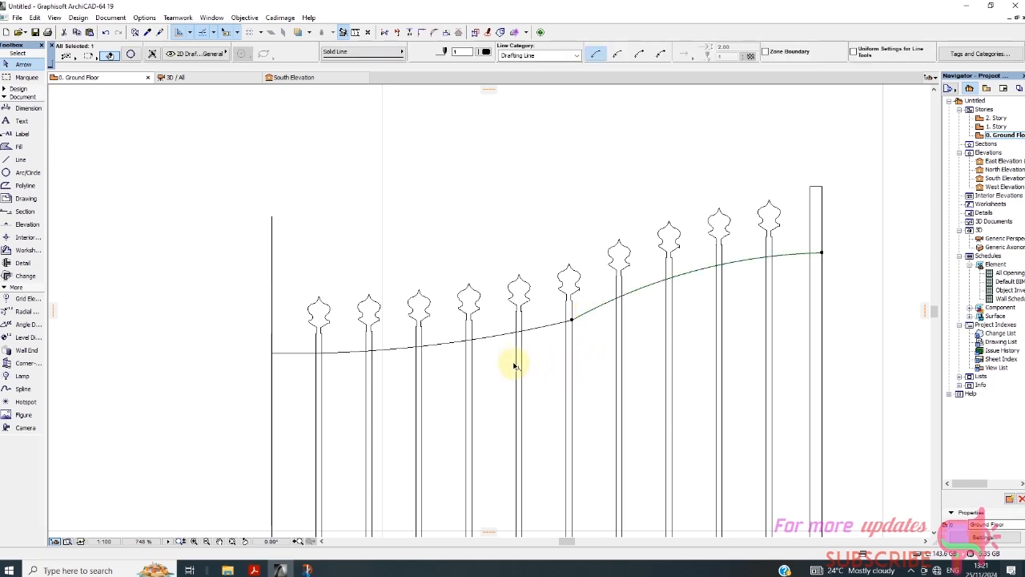
pyautogui.scroll(2, 516, 364)
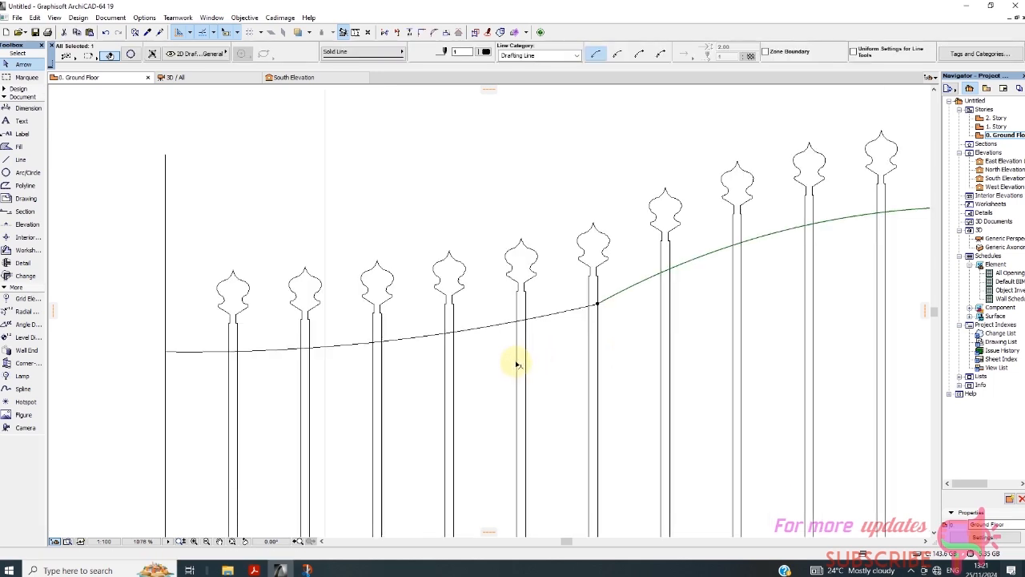
pyautogui.keyDown('shift'); pyautogui.click(494, 326); pyautogui.keyUp('shift')
pyautogui.scroll(-2, 490, 335)
pyautogui.scroll(2, 593, 345)
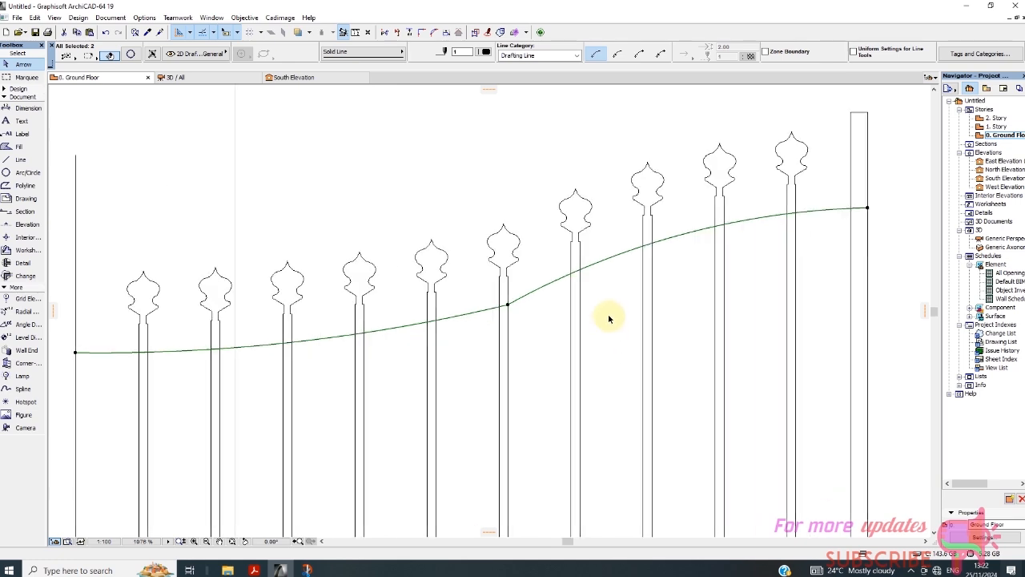
pyautogui.rightClick(610, 305)
pyautogui.moveTo(677, 395)
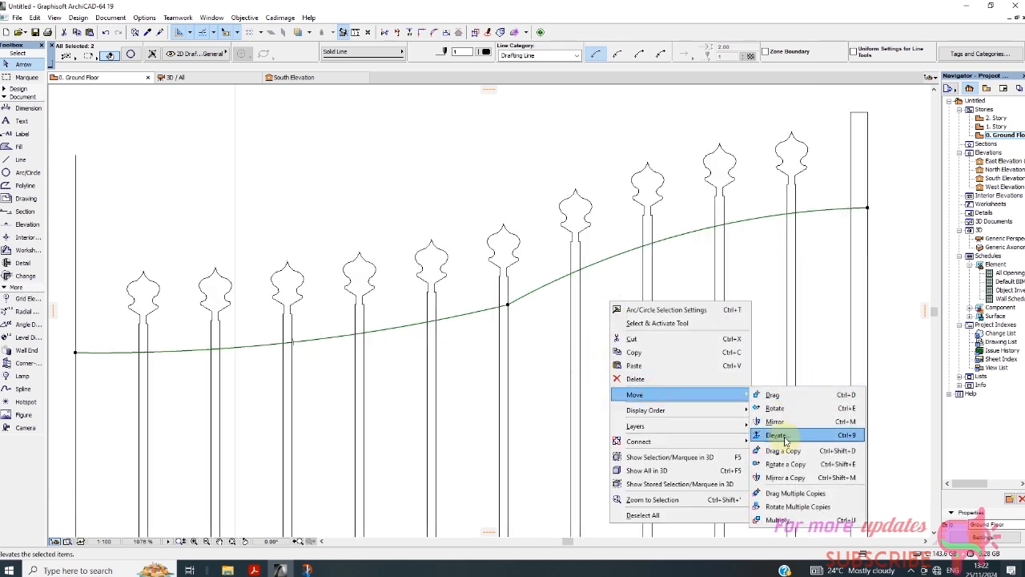
pyautogui.click(781, 447)
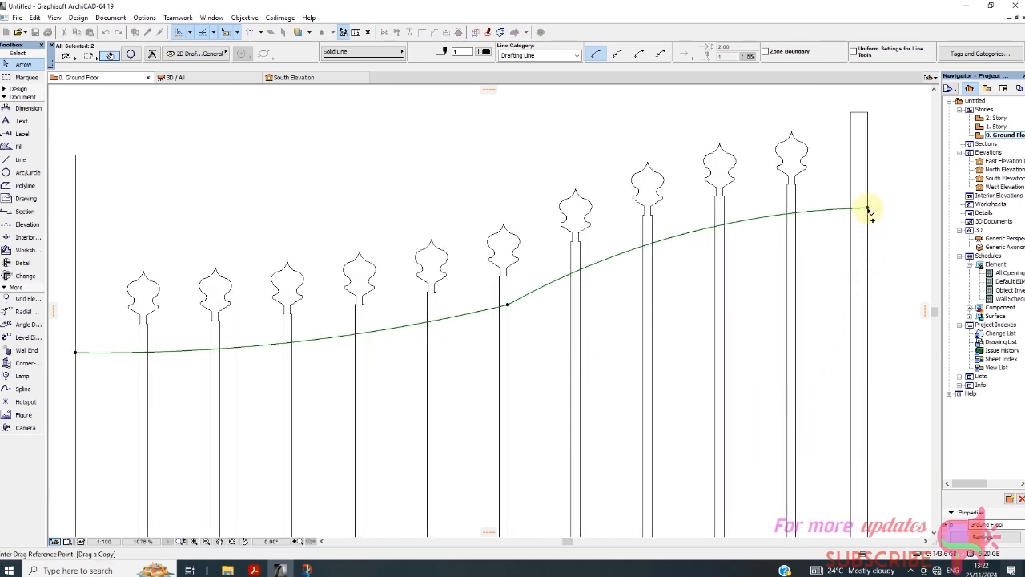
pyautogui.click(867, 209)
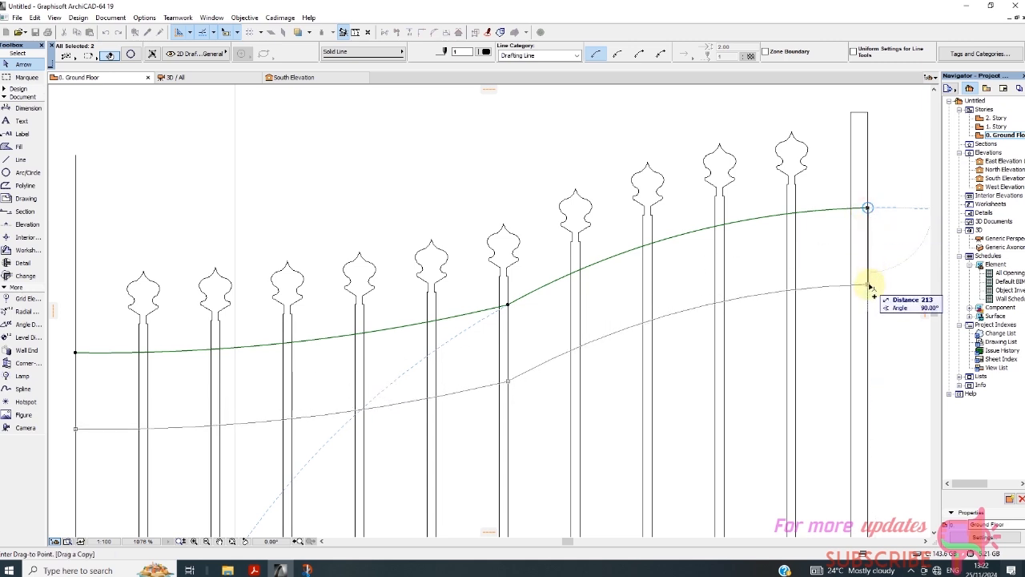
pyautogui.write('200')
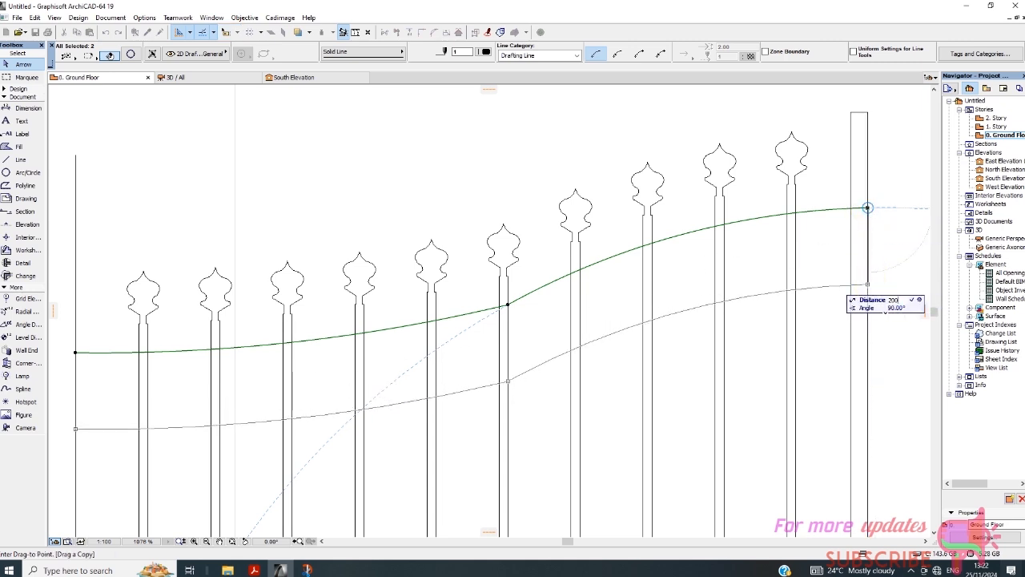
pyautogui.click(868, 282)
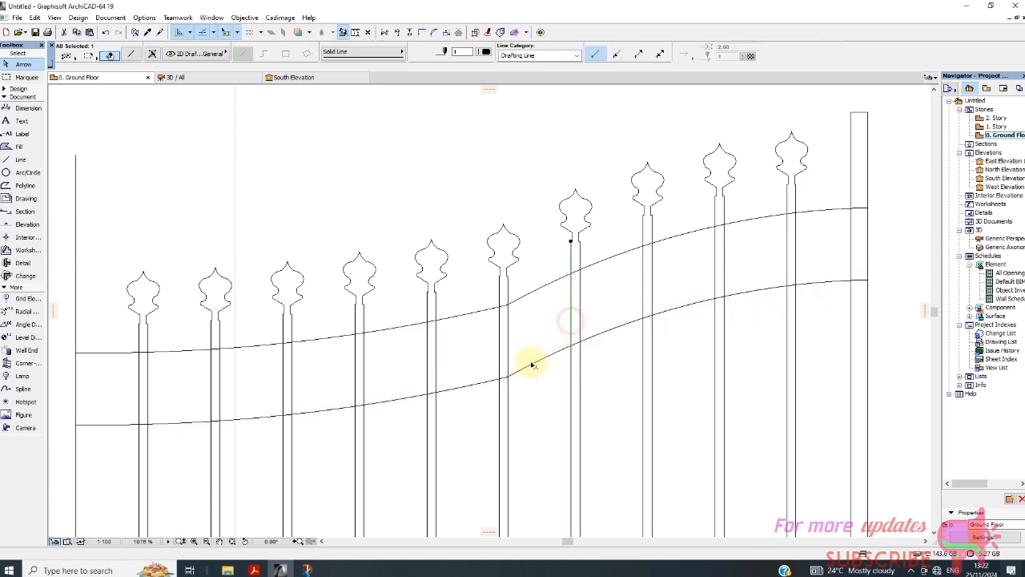
pyautogui.click(539, 329)
pyautogui.click(541, 286)
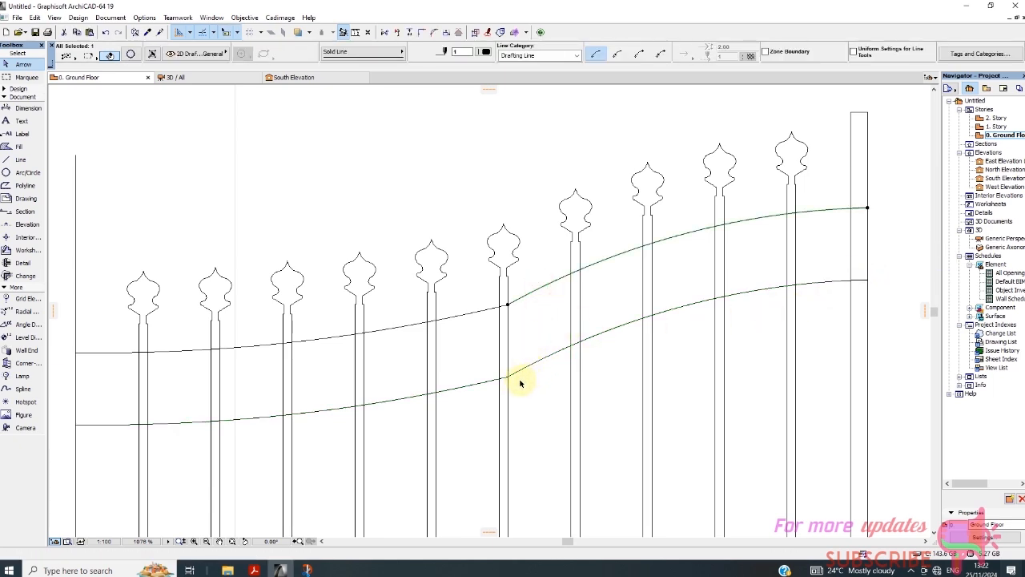
pyautogui.keyDown('shift'); pyautogui.click(412, 325); pyautogui.keyUp('shift')
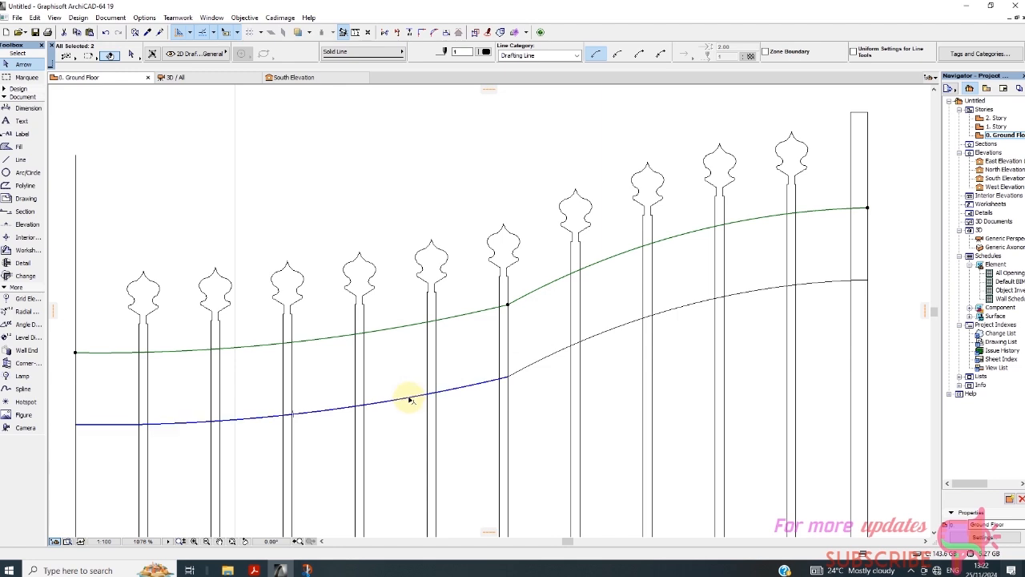
pyautogui.keyDown('shift'); pyautogui.click(408, 396); pyautogui.keyUp('shift')
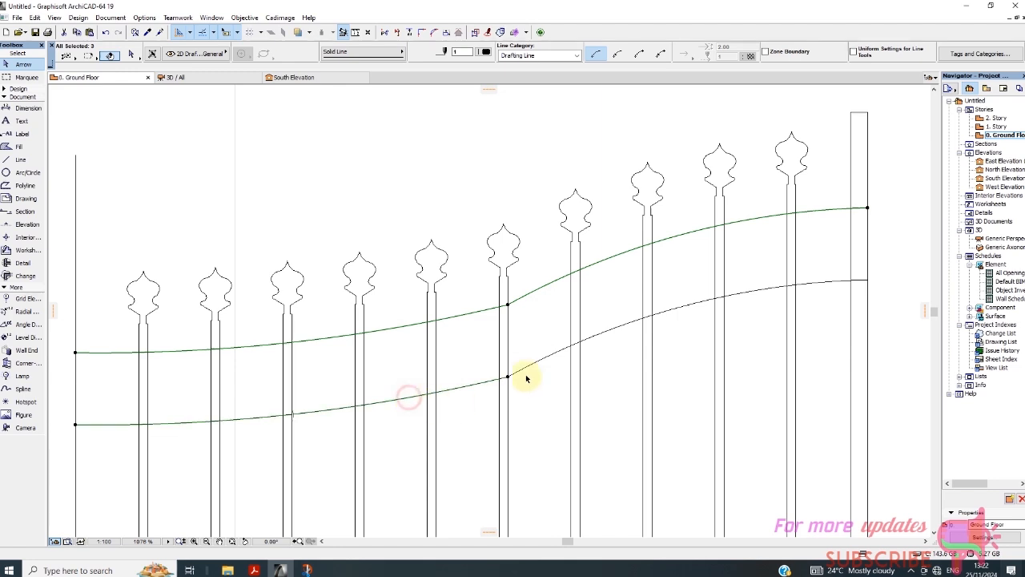
pyautogui.rightClick(690, 362)
pyautogui.moveTo(730, 227)
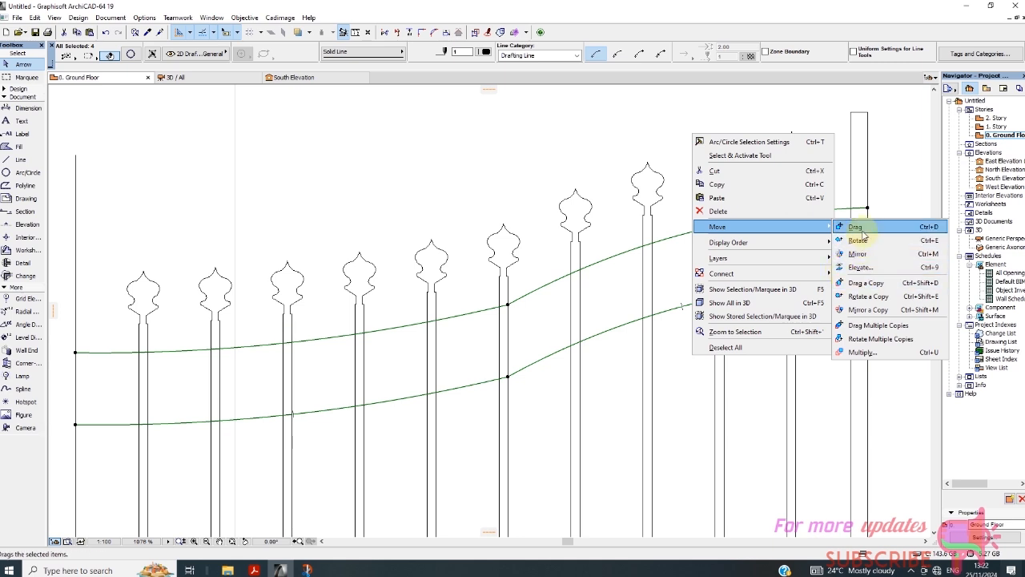
pyautogui.click(865, 283)
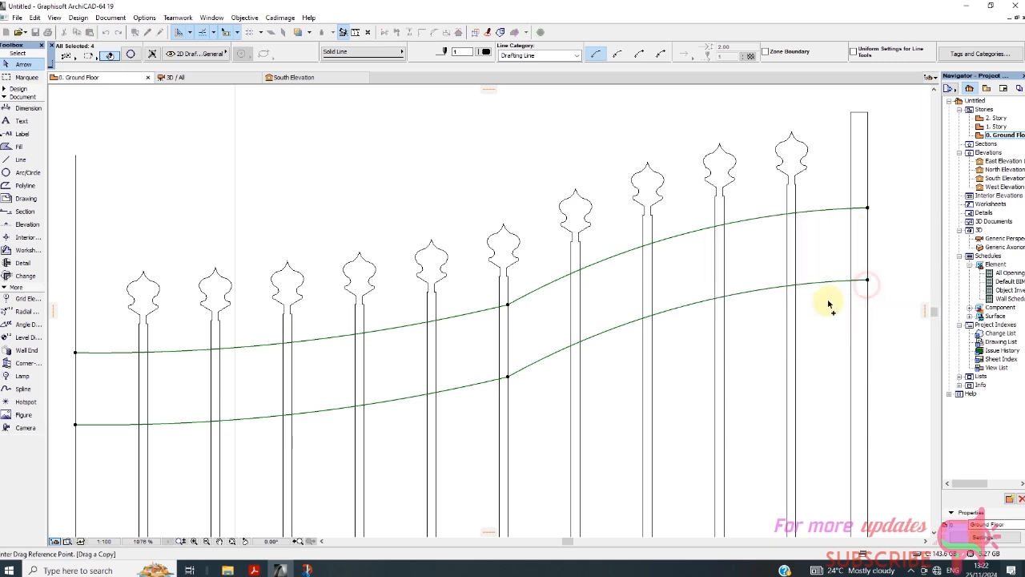
pyautogui.click(867, 280)
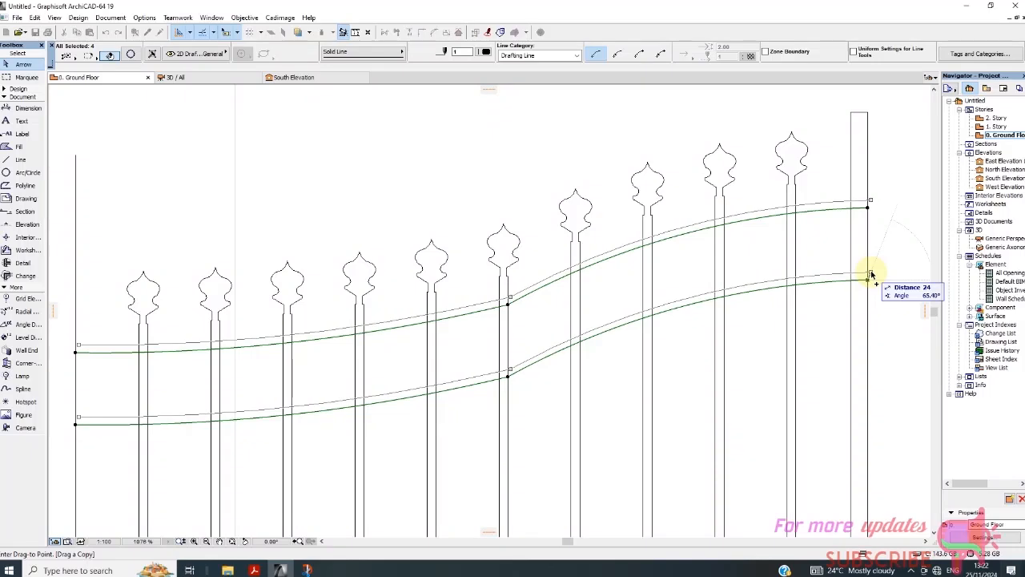
pyautogui.write('2')
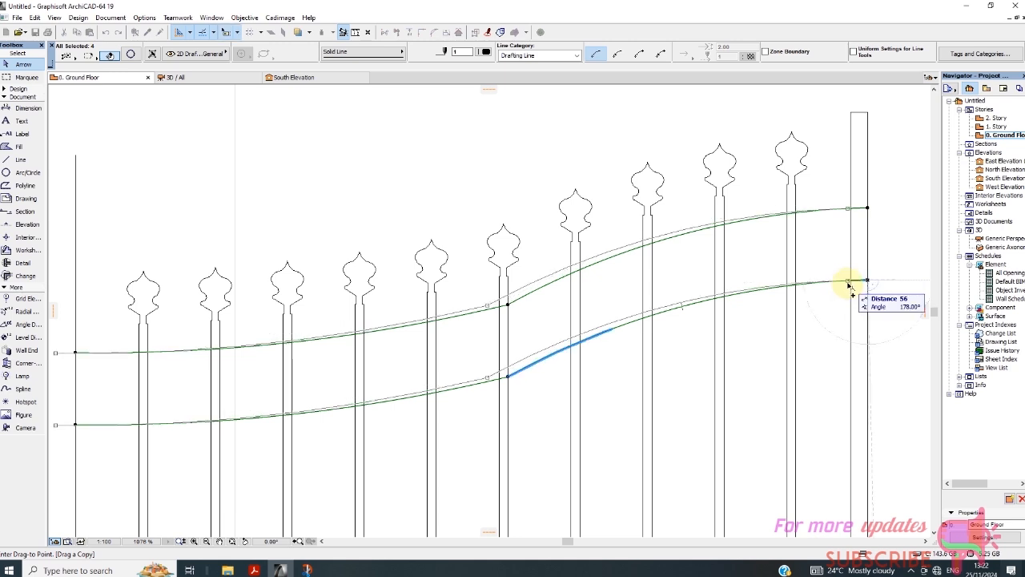
pyautogui.press('Escape')
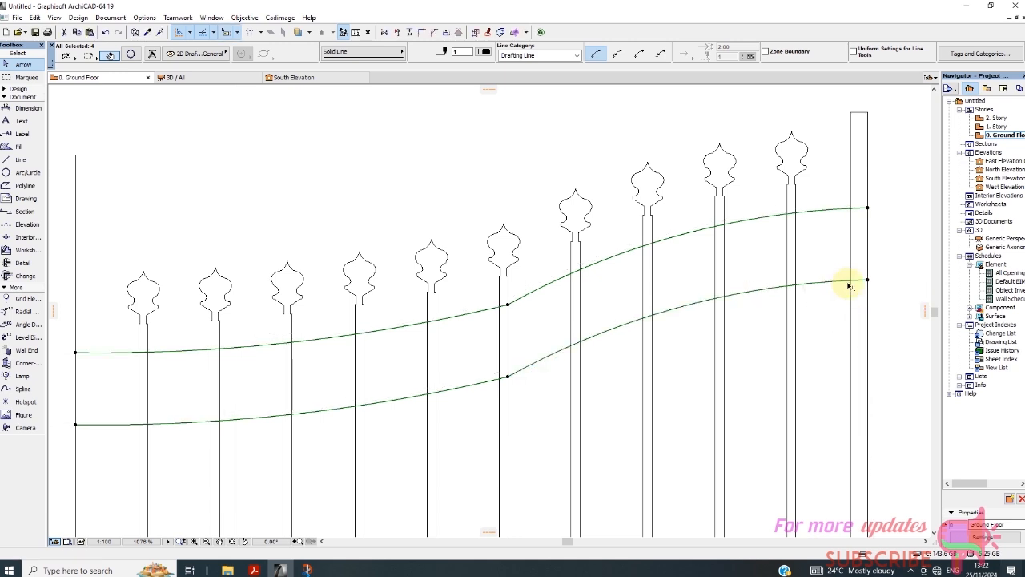
pyautogui.rightClick(901, 336)
pyautogui.moveTo(913, 424)
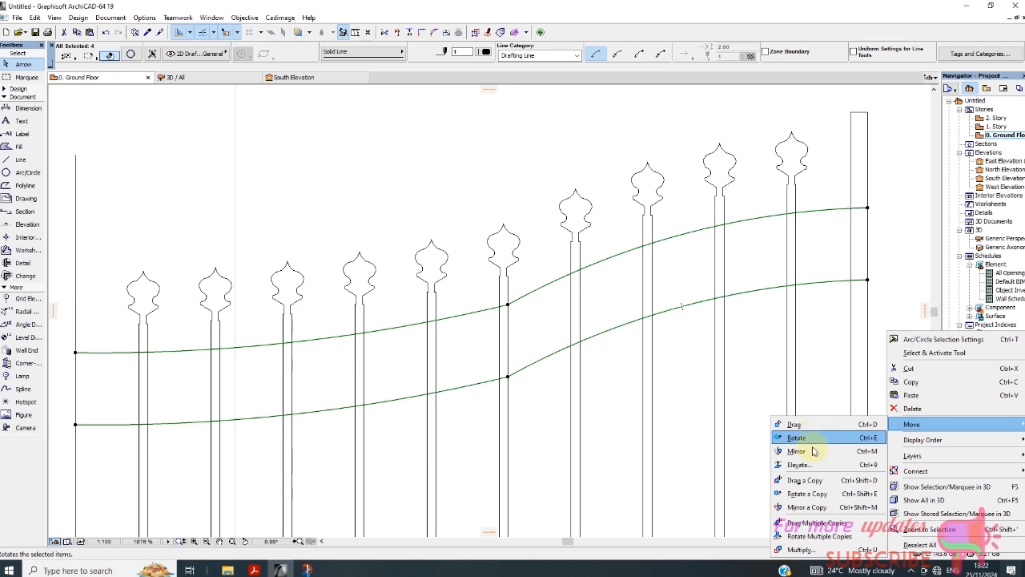
pyautogui.click(807, 479)
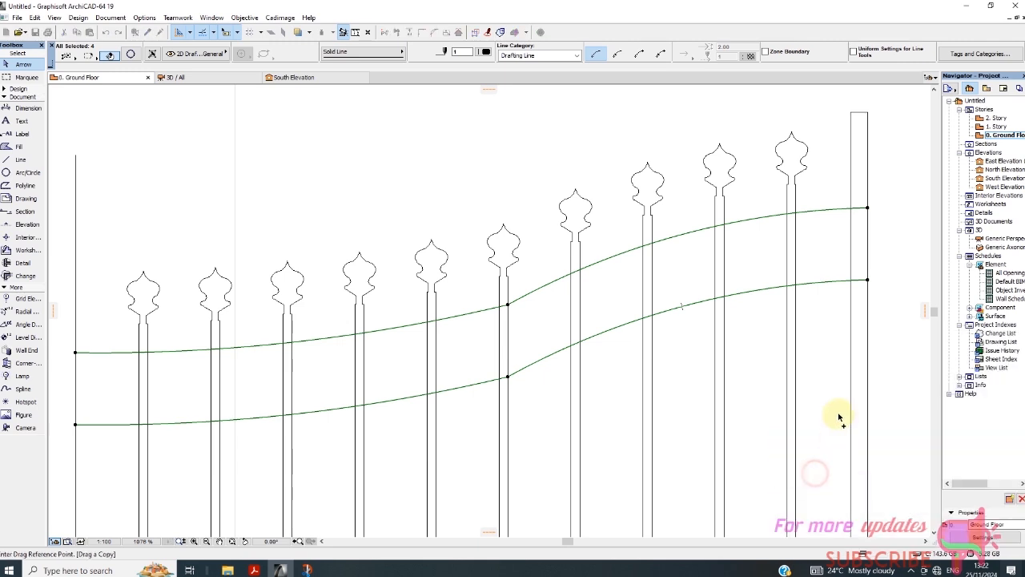
pyautogui.click(868, 280)
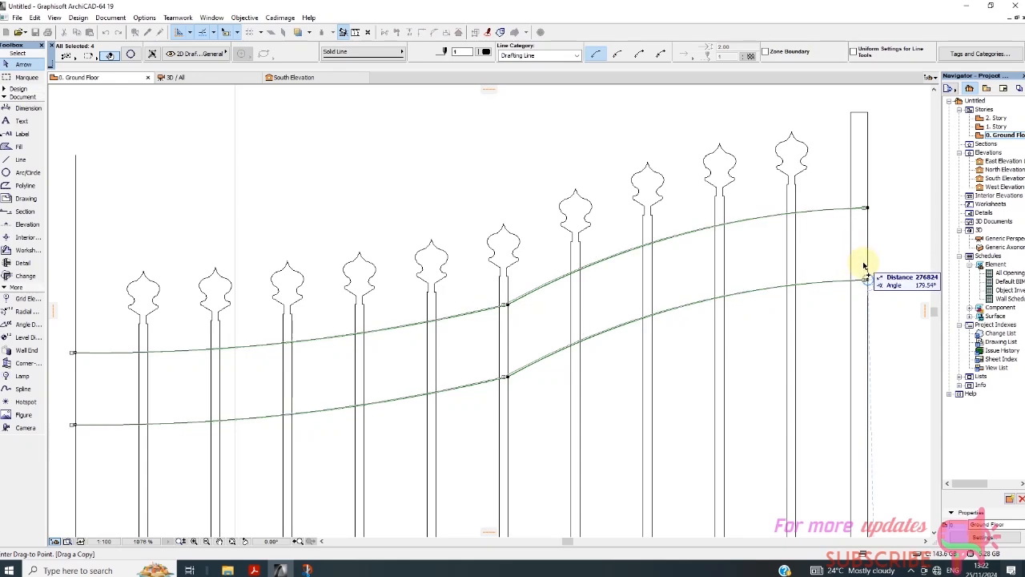
pyautogui.press('Escape')
pyautogui.press('Escape')
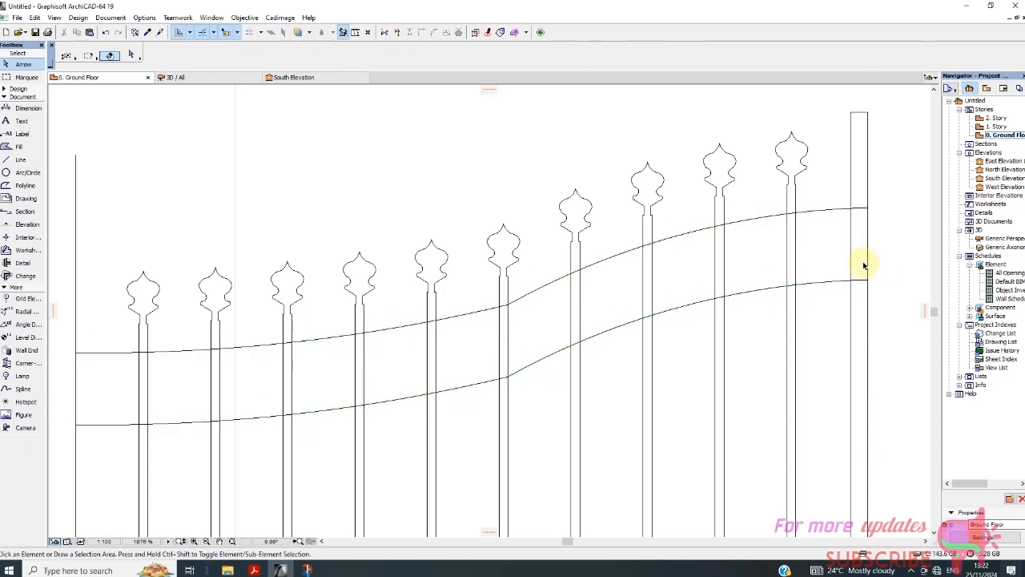
# Step: Drag a copy of all four arcs of the two curved rails a short distance straight upward from the lower rail's end-post endpoint
pyautogui.moveTo(702, 210); pyautogui.dragTo(666, 346)
pyautogui.scroll(1, 468, 366)
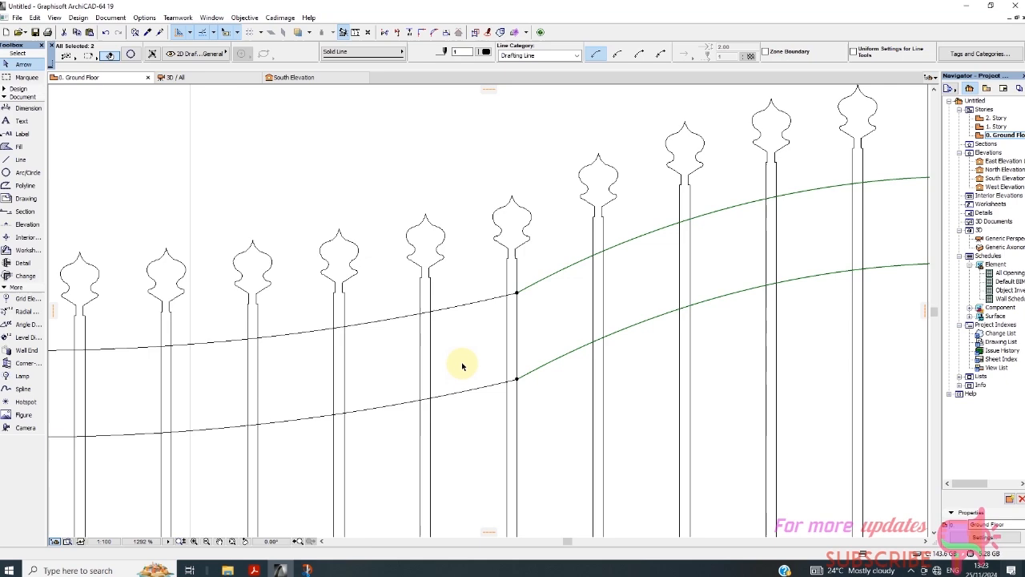
pyautogui.click(477, 281)
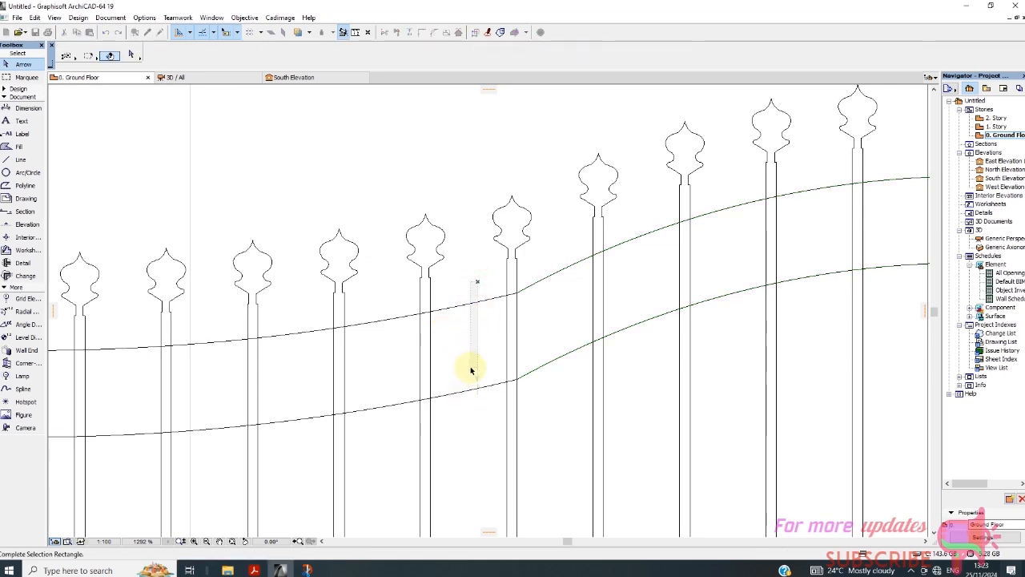
pyautogui.click(464, 407)
pyautogui.click(580, 236)
pyautogui.keyDown('shift'); pyautogui.click(534, 384); pyautogui.keyUp('shift')
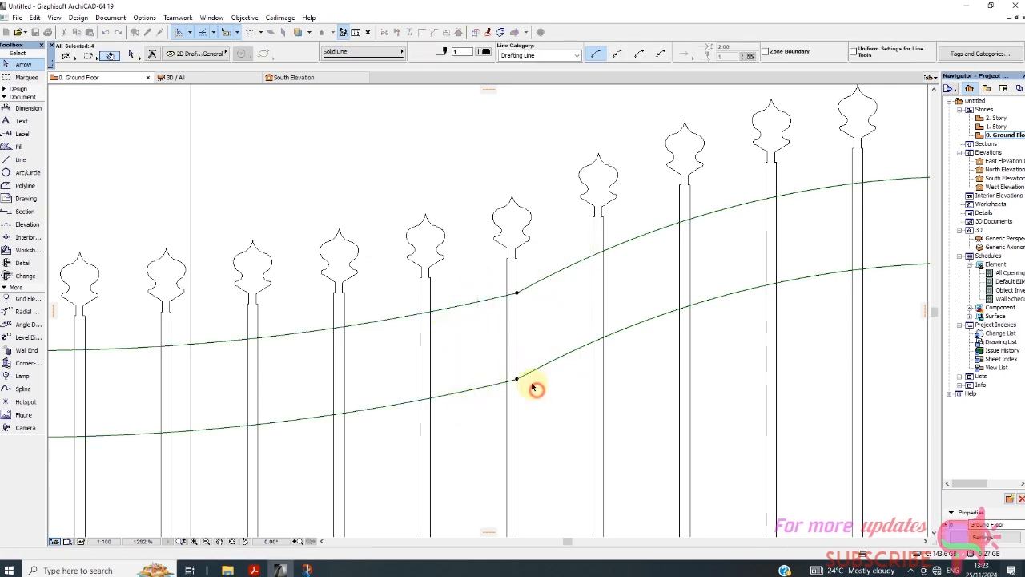
pyautogui.scroll(-6, 427, 361)
pyautogui.scroll(4, 626, 341)
pyautogui.rightClick(601, 319)
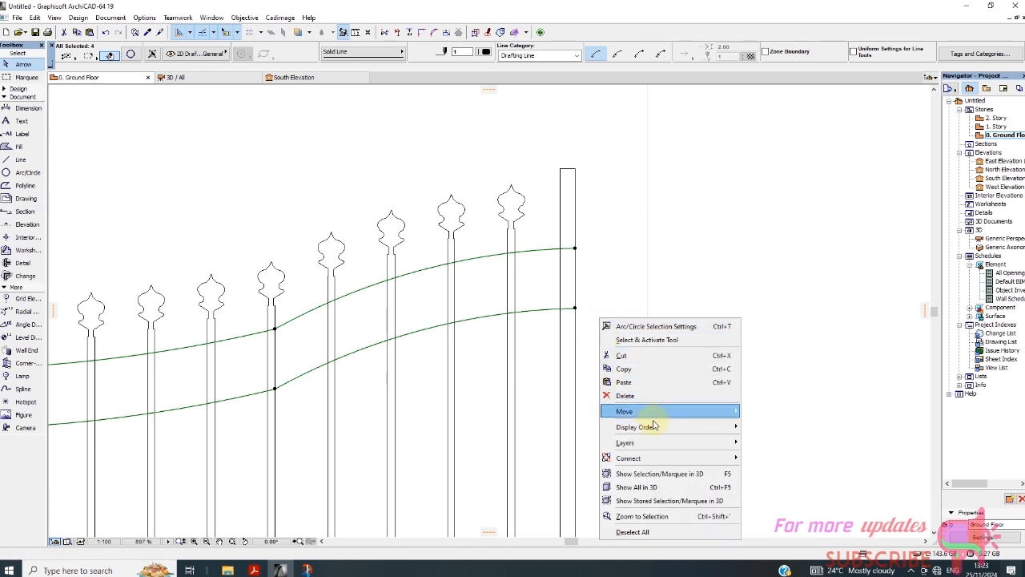
pyautogui.moveTo(650, 407)
pyautogui.click(780, 466)
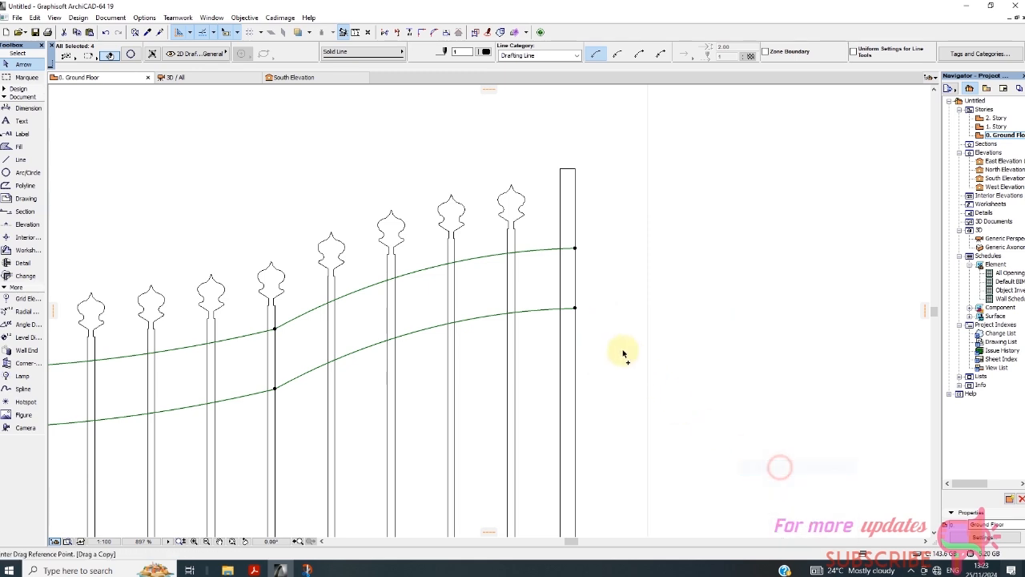
pyautogui.click(574, 308)
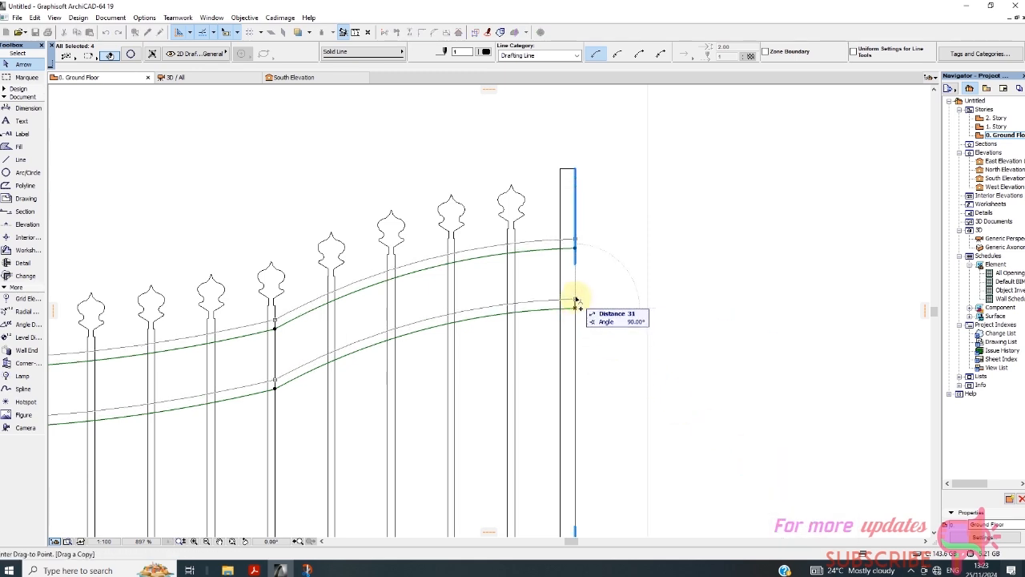
pyautogui.write('2')
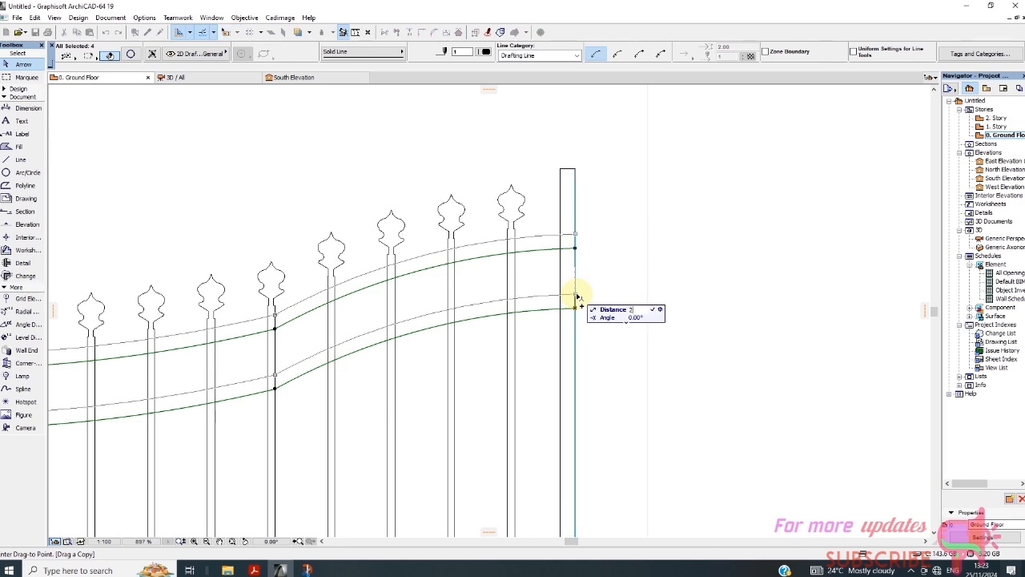
pyautogui.press('Return')
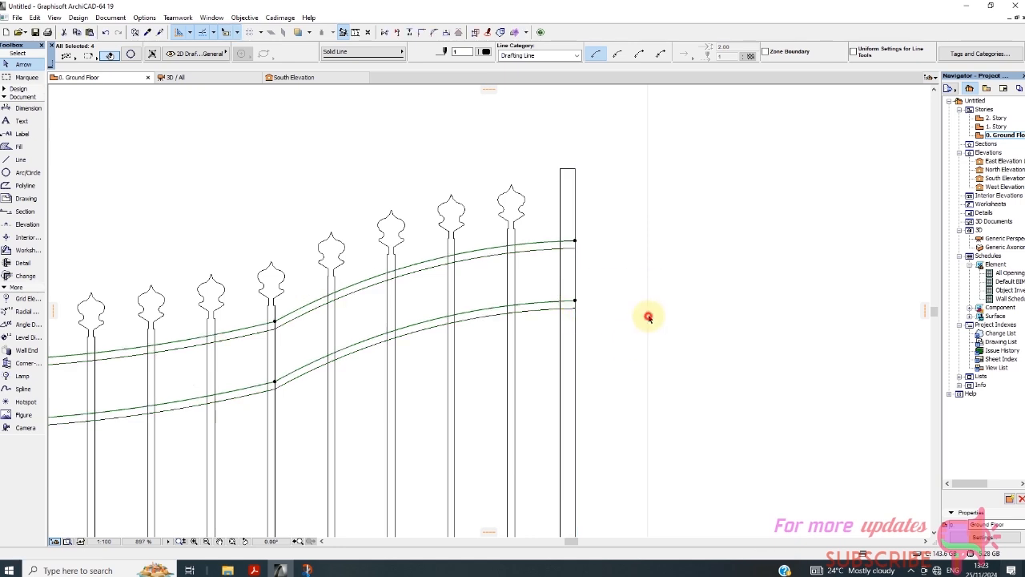
pyautogui.click(673, 362)
# Step: Drag a copy of the horizontal base line straight upward from the end post's outer bottom corner to form a lower rail line
pyautogui.scroll(-4, 671, 286)
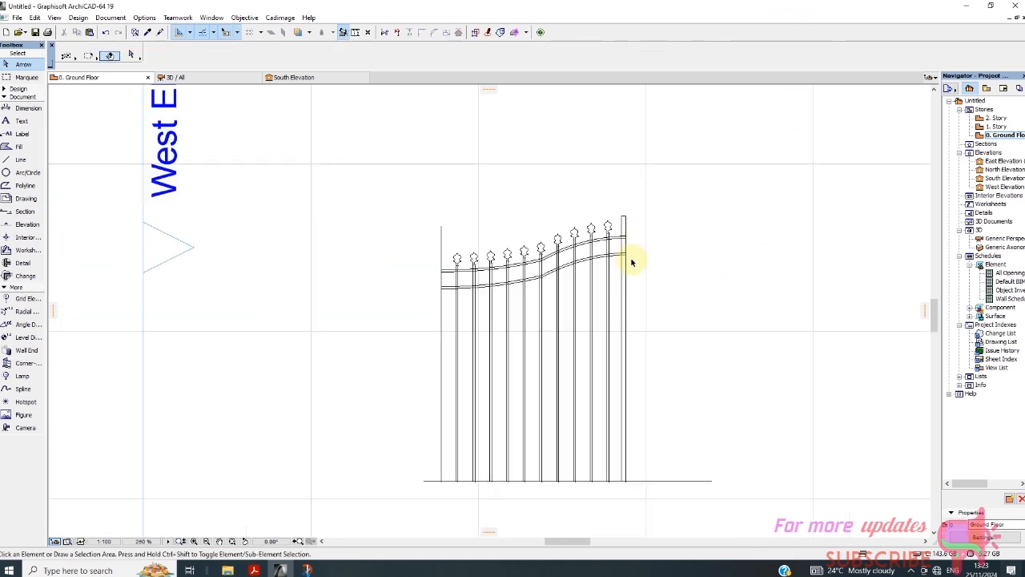
pyautogui.scroll(2, 541, 310)
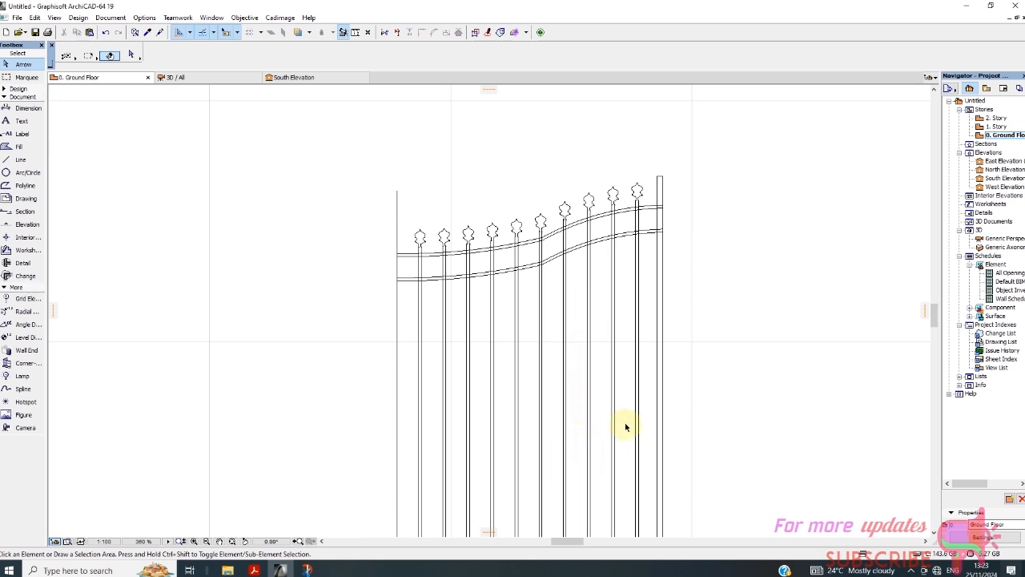
pyautogui.scroll(-3, 572, 280)
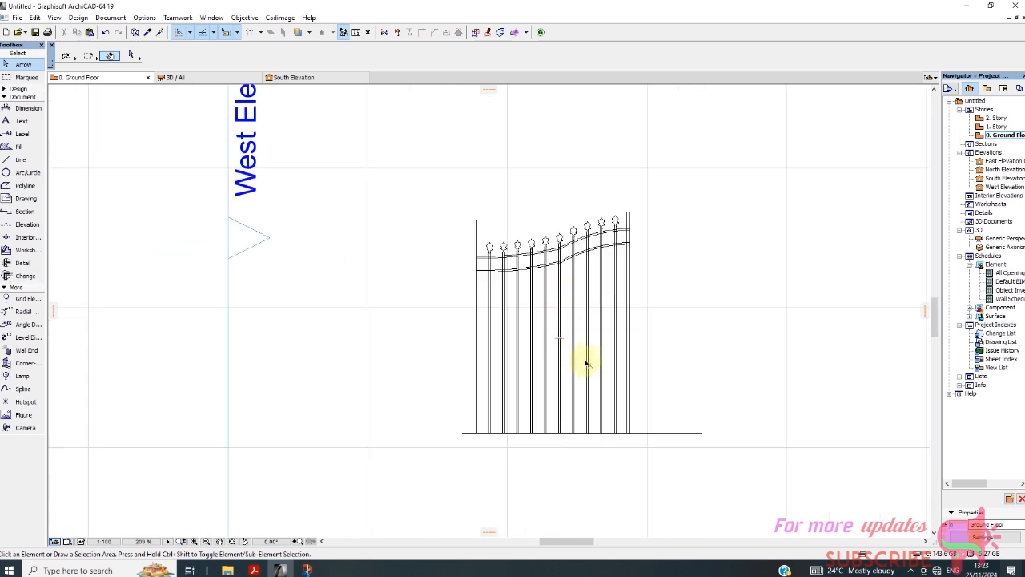
pyautogui.click(599, 437)
pyautogui.rightClick(600, 443)
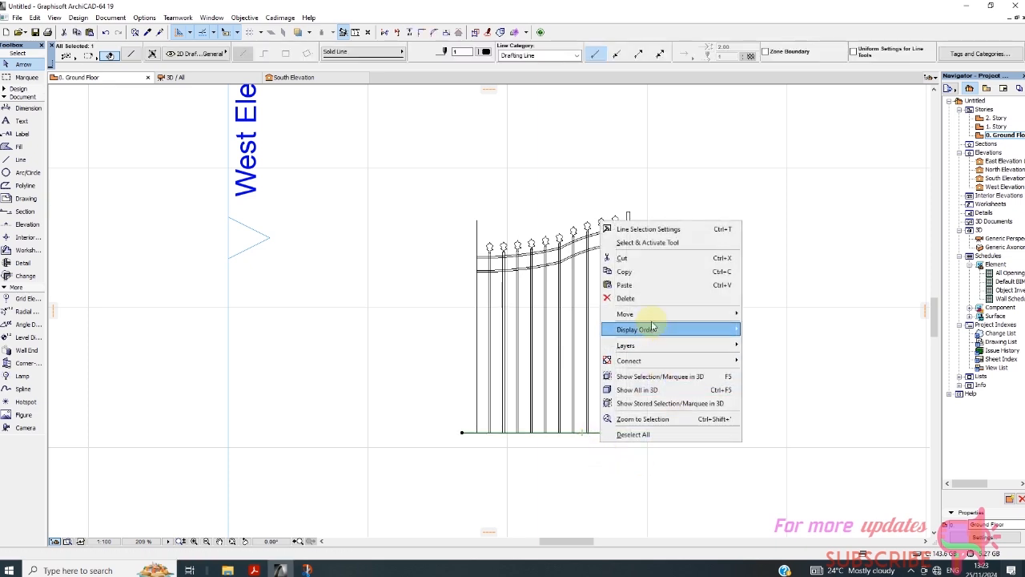
pyautogui.moveTo(653, 320)
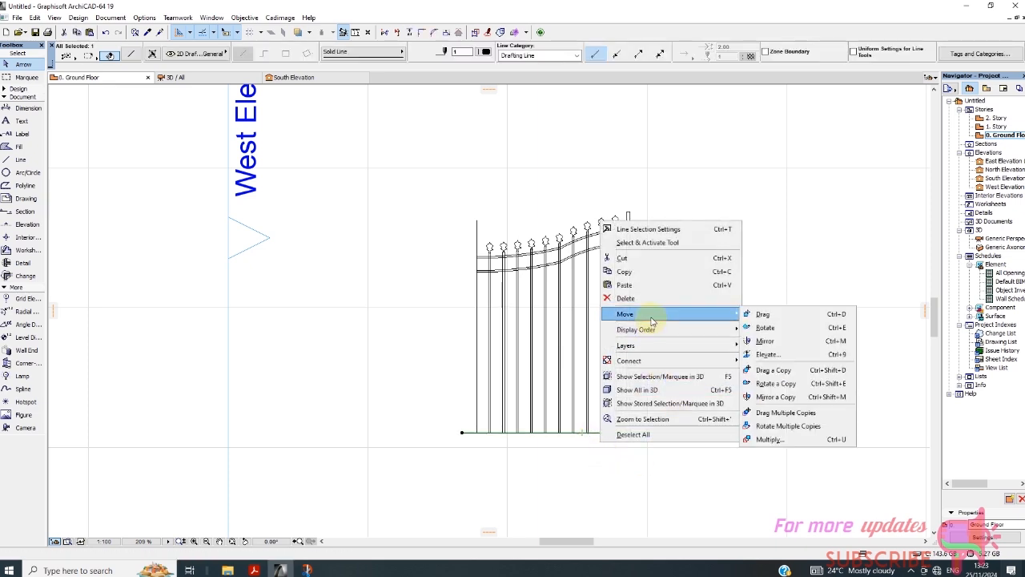
pyautogui.click(773, 370)
pyautogui.scroll(3, 592, 428)
pyautogui.scroll(3, 653, 436)
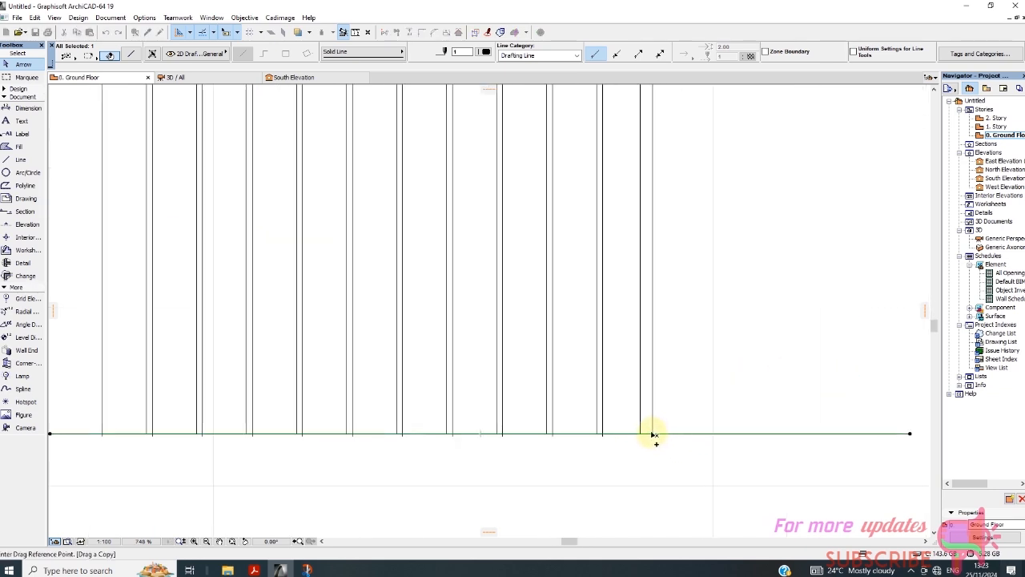
pyautogui.click(652, 434)
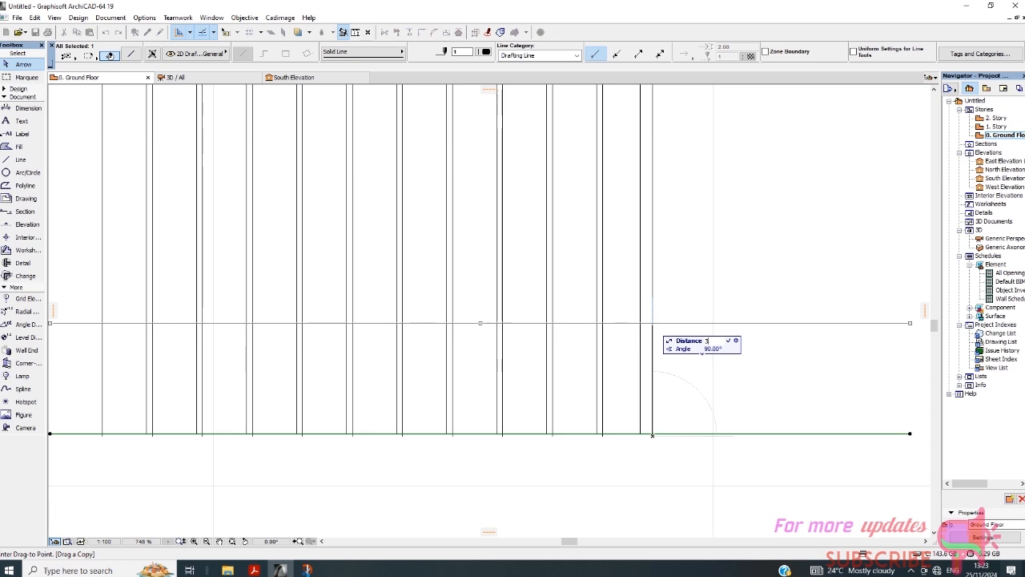
pyautogui.press('Return')
# Step: Drag a copy of both horizontal lines at the gate's base a short distance straight upward to give each lower rail its thickness
pyautogui.scroll(-2, 648, 368)
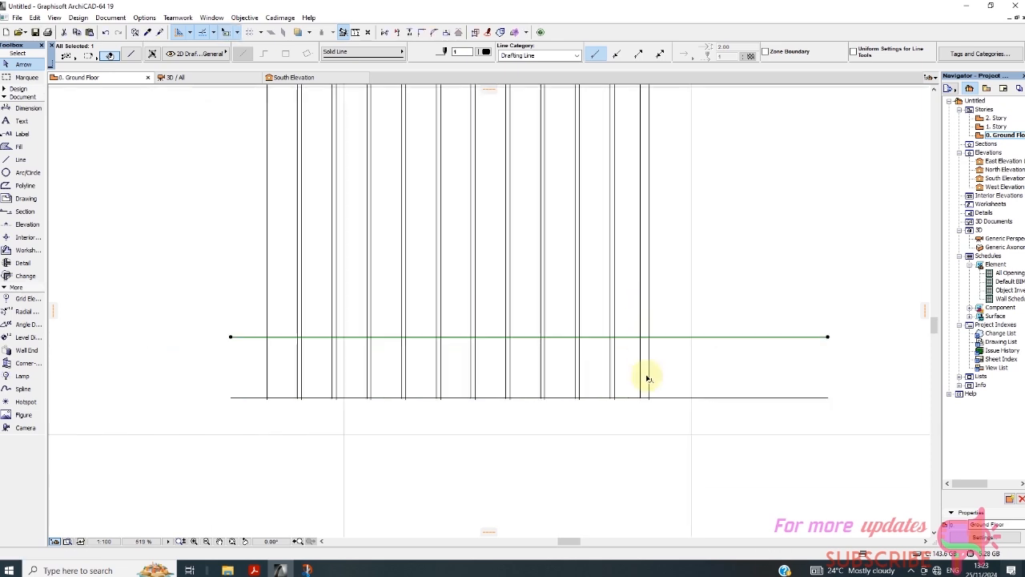
pyautogui.scroll(-2, 624, 417)
pyautogui.scroll(1, 697, 361)
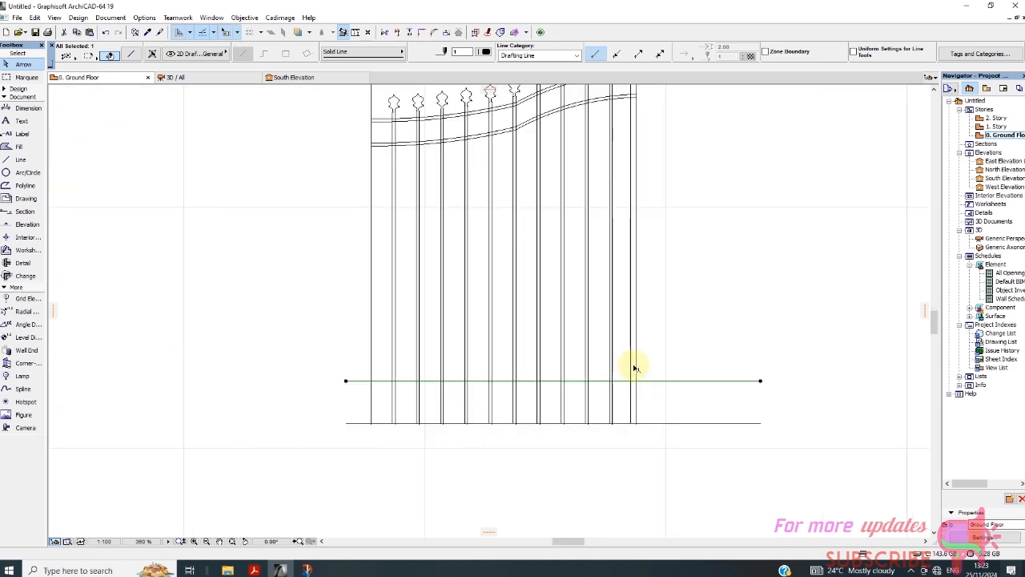
pyautogui.scroll(-1, 645, 430)
pyautogui.click(653, 421)
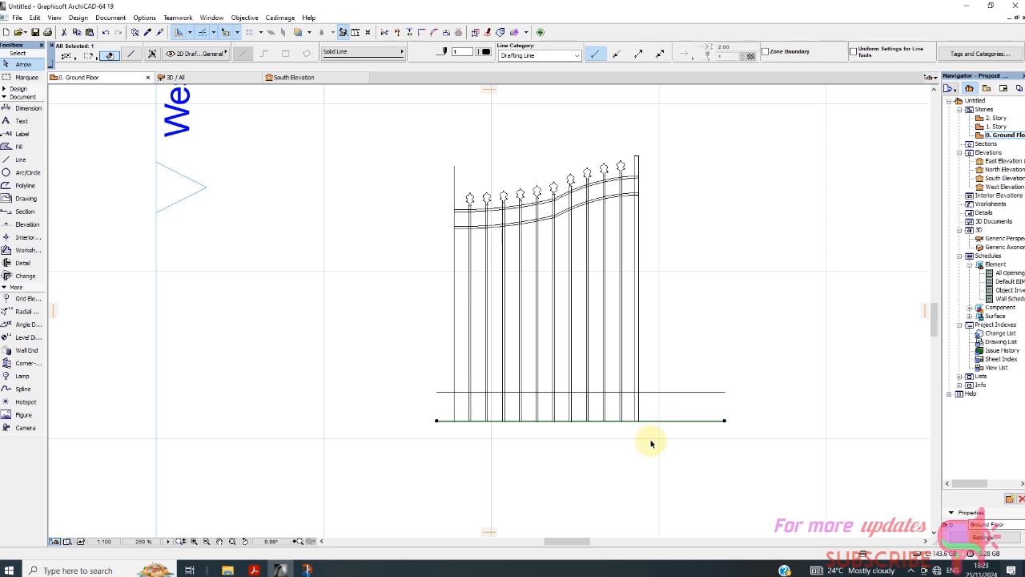
pyautogui.keyDown('shift'); pyautogui.click(674, 392); pyautogui.keyUp('shift')
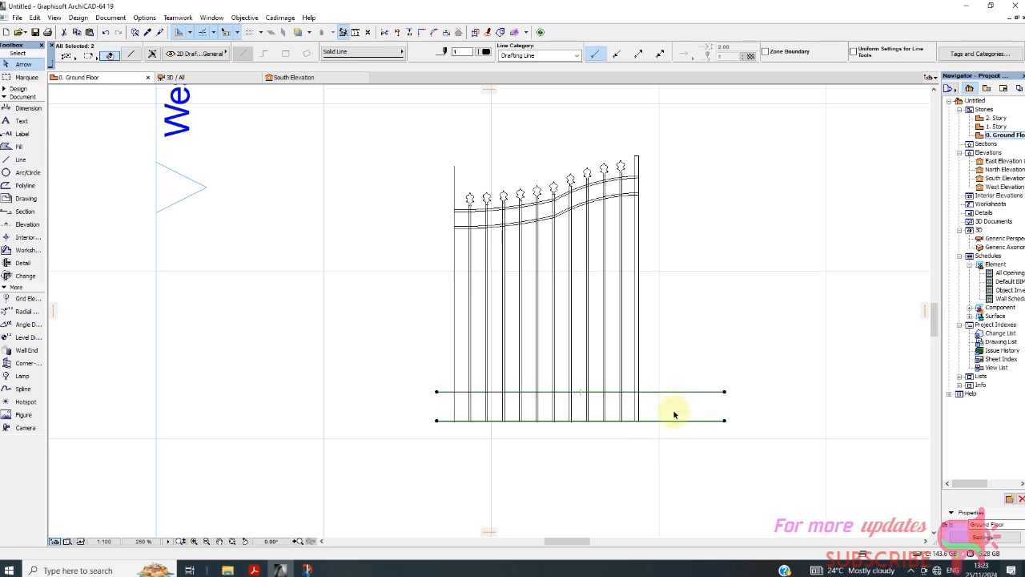
pyautogui.rightClick(668, 463)
pyautogui.moveTo(804, 339)
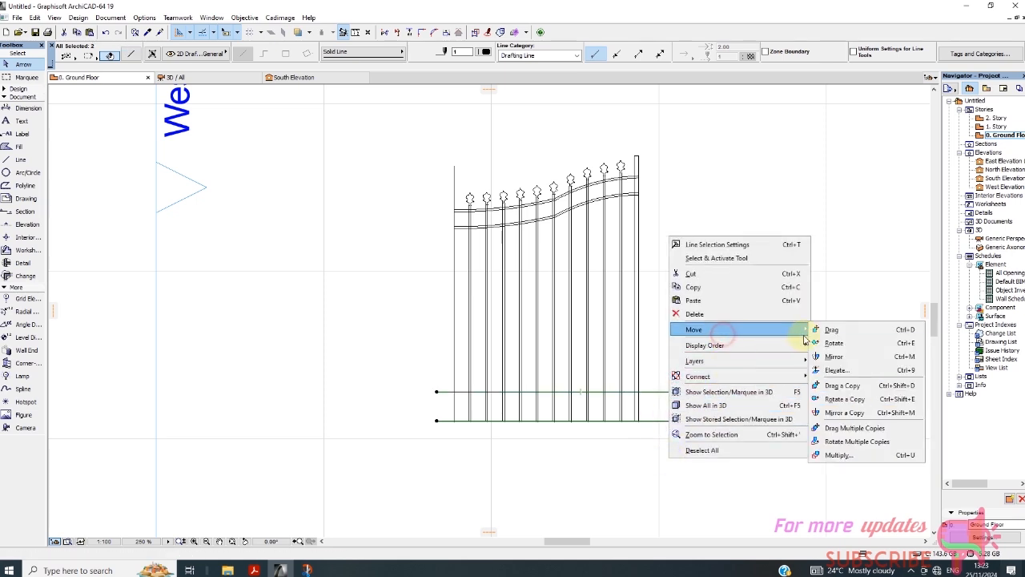
pyautogui.click(841, 385)
pyautogui.scroll(5, 652, 430)
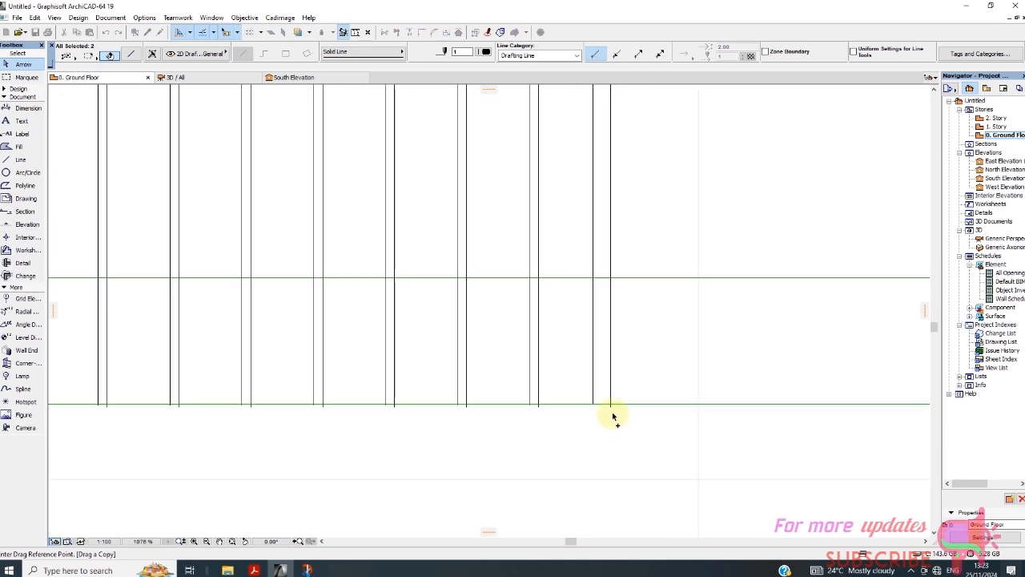
pyautogui.click(612, 405)
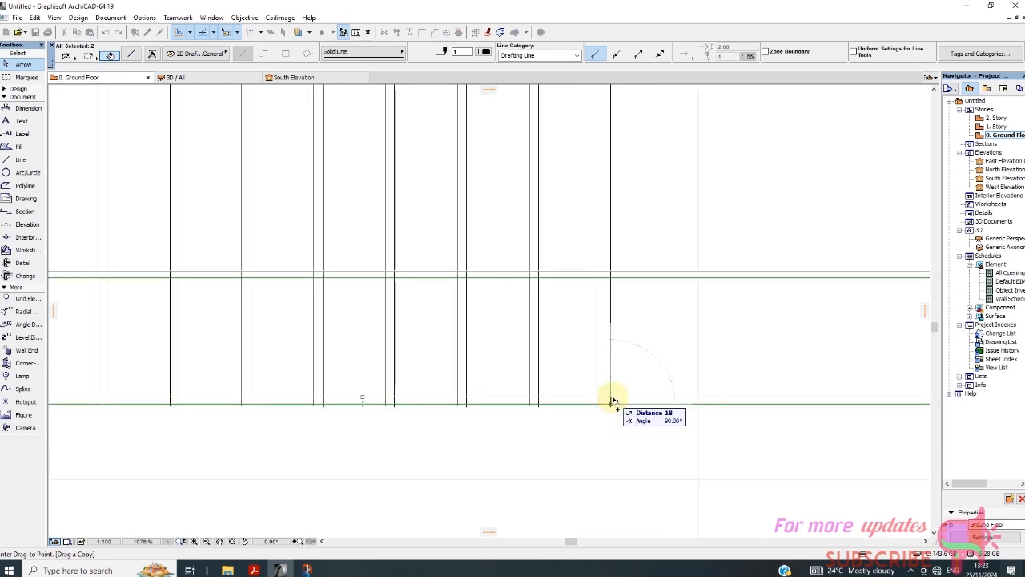
pyautogui.click(611, 399)
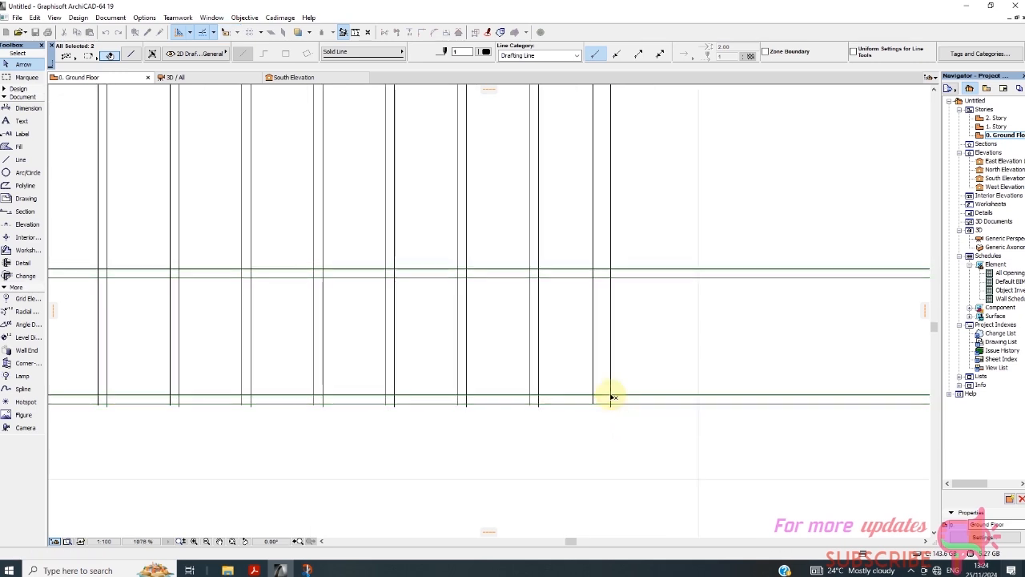
# Step: Select all vertical bar and post lines as cutting boundaries and trim both curved rails where they cross the leftmost bar
pyautogui.click(683, 299)
pyautogui.scroll(-5, 611, 382)
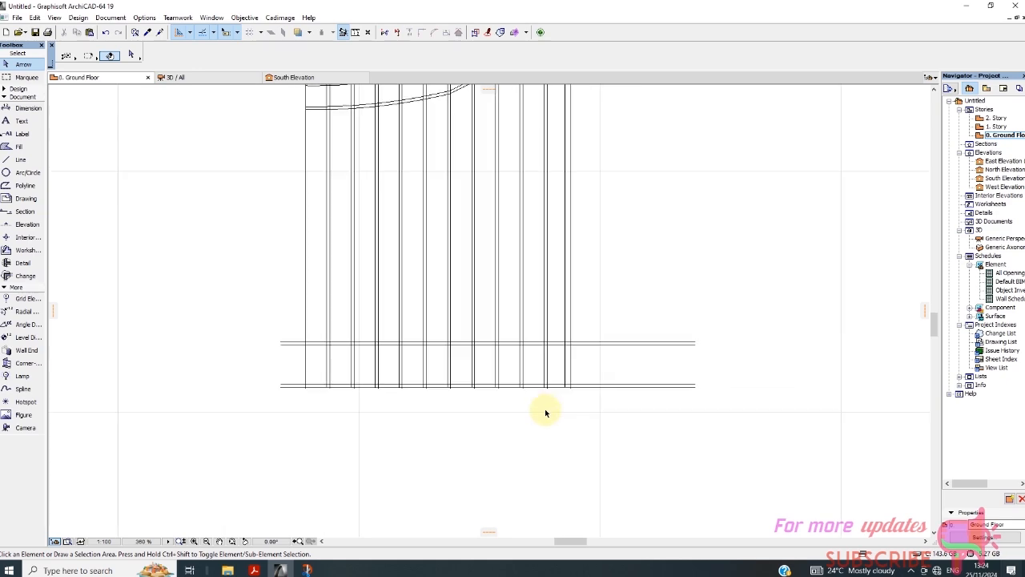
pyautogui.scroll(-3, 545, 301)
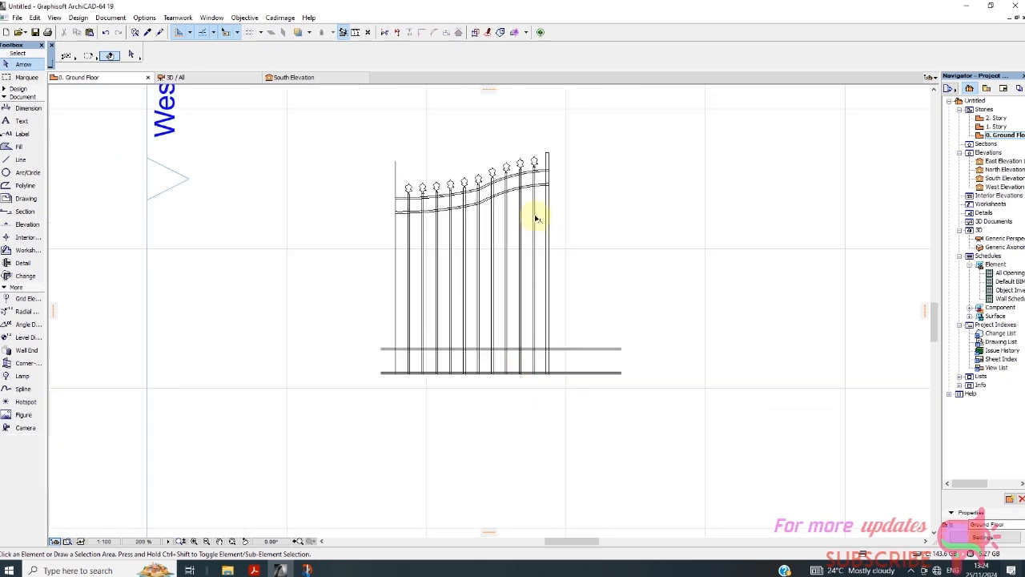
pyautogui.scroll(5, 535, 216)
pyautogui.scroll(-4, 520, 320)
pyautogui.scroll(4, 476, 233)
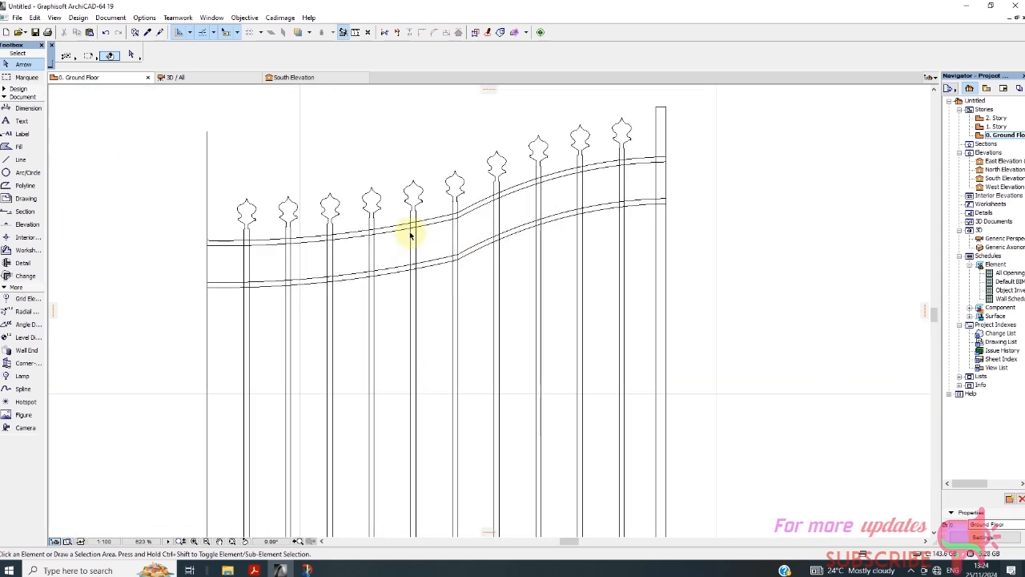
pyautogui.scroll(-2, 496, 240)
pyautogui.scroll(3, 601, 212)
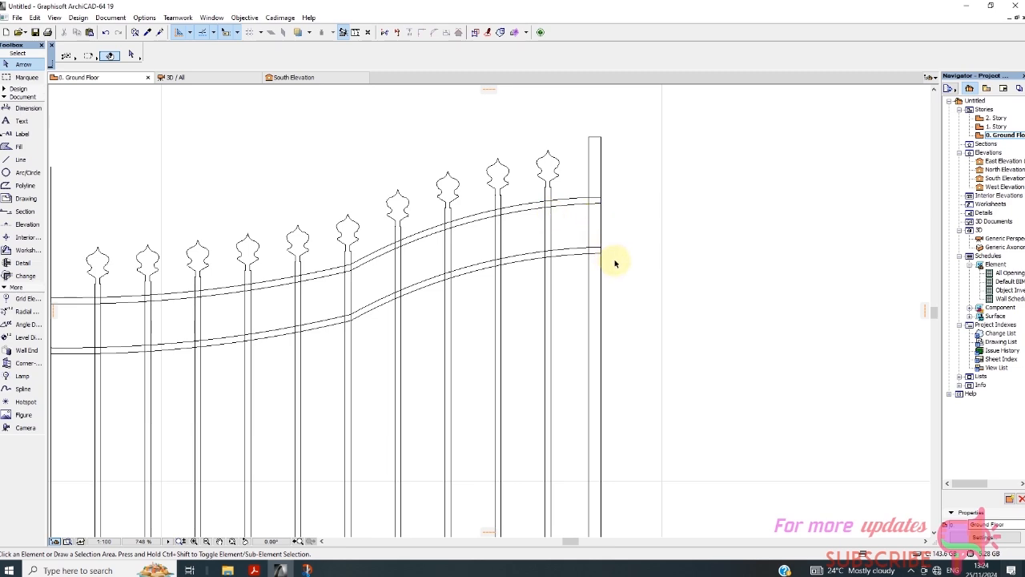
pyautogui.scroll(-1, 648, 334)
pyautogui.click(652, 341)
pyautogui.click(172, 409)
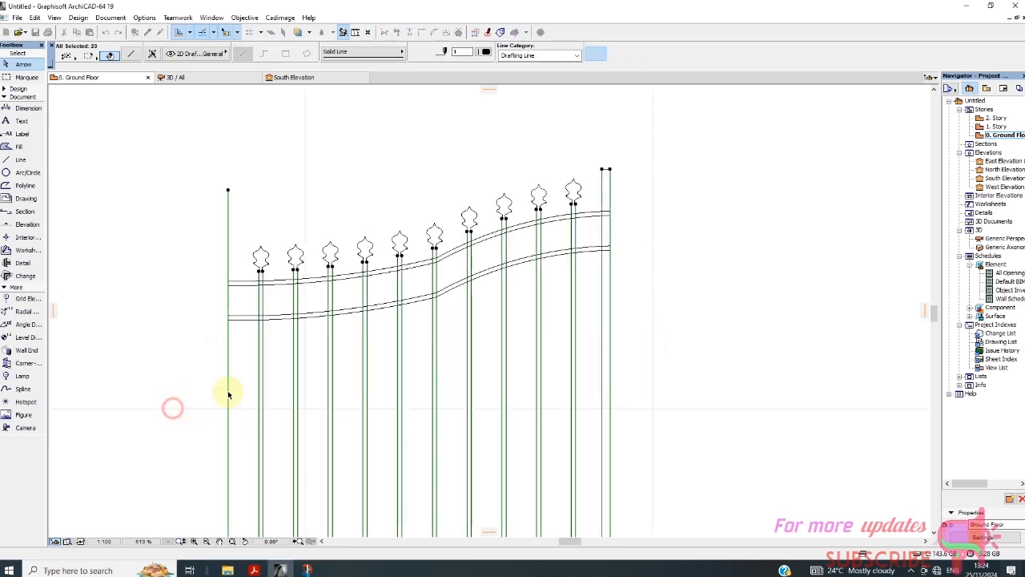
pyautogui.scroll(3, 259, 293)
pyautogui.scroll(2, 275, 315)
pyautogui.scroll(-1, 268, 363)
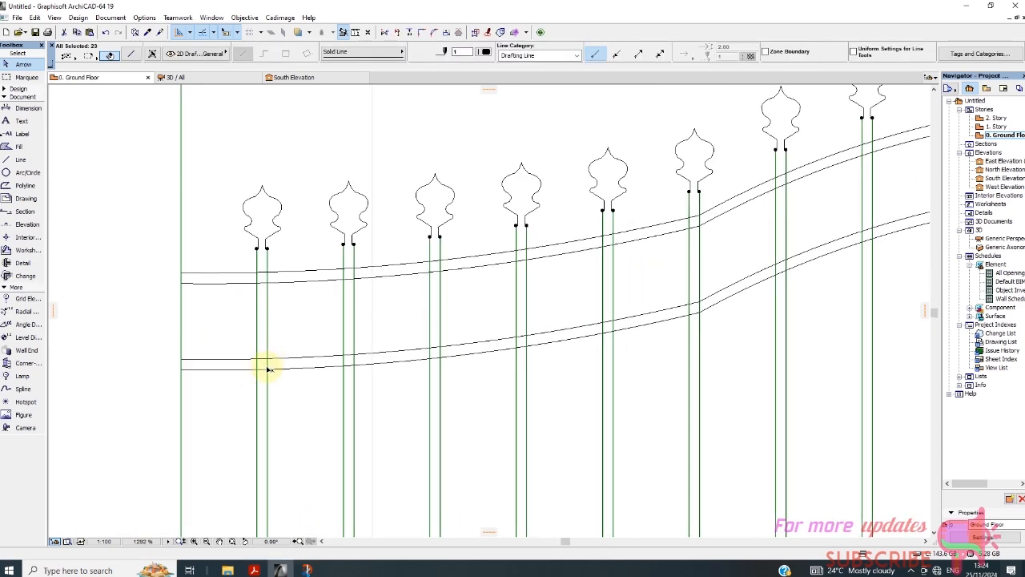
pyautogui.scroll(1, 263, 281)
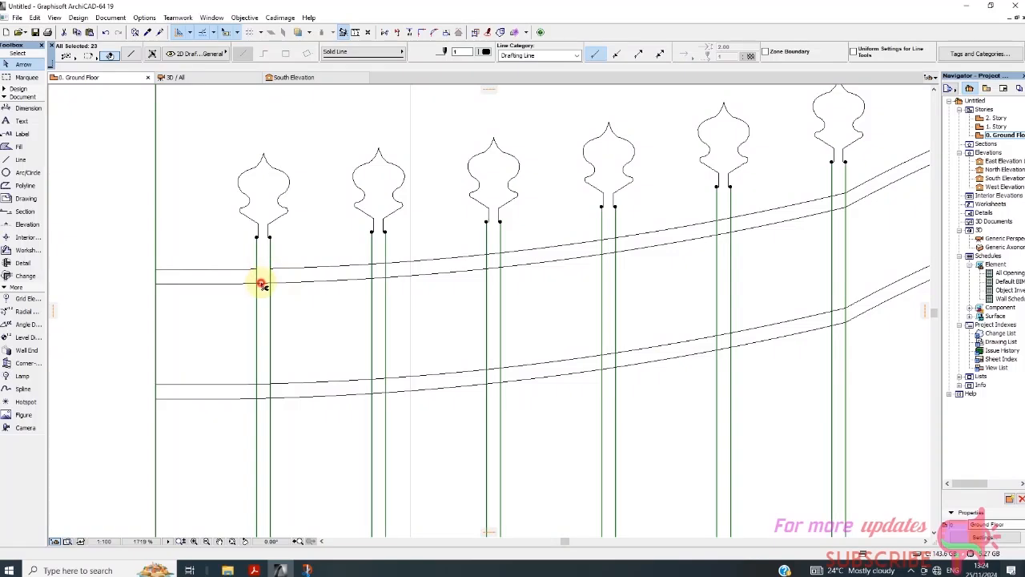
pyautogui.keyDown('ctrl'); pyautogui.click(262, 283); pyautogui.keyUp('ctrl')
pyautogui.keyDown('ctrl'); pyautogui.click(265, 385); pyautogui.keyUp('ctrl')
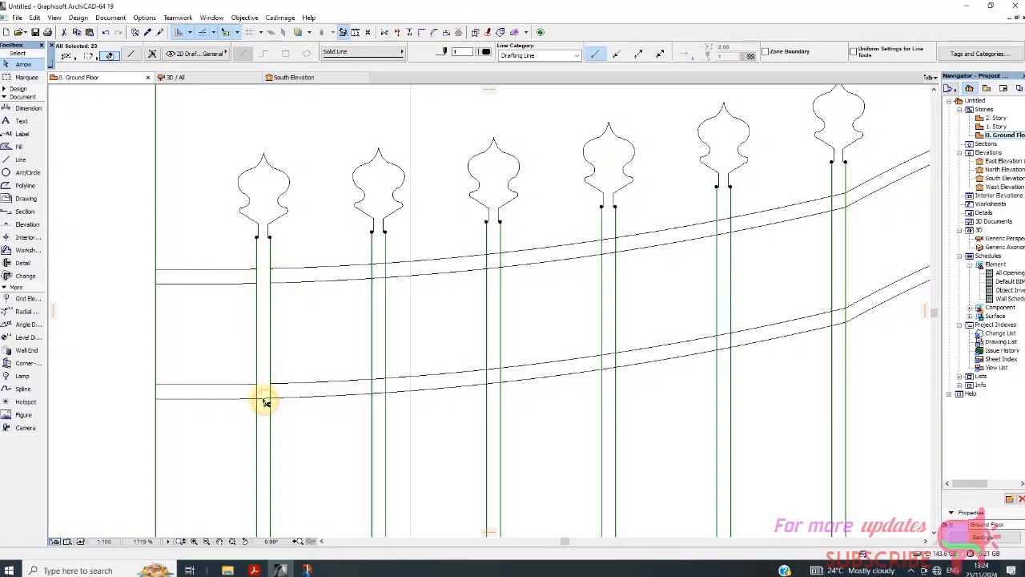
pyautogui.keyDown('ctrl'); pyautogui.click(265, 399); pyautogui.keyUp('ctrl')
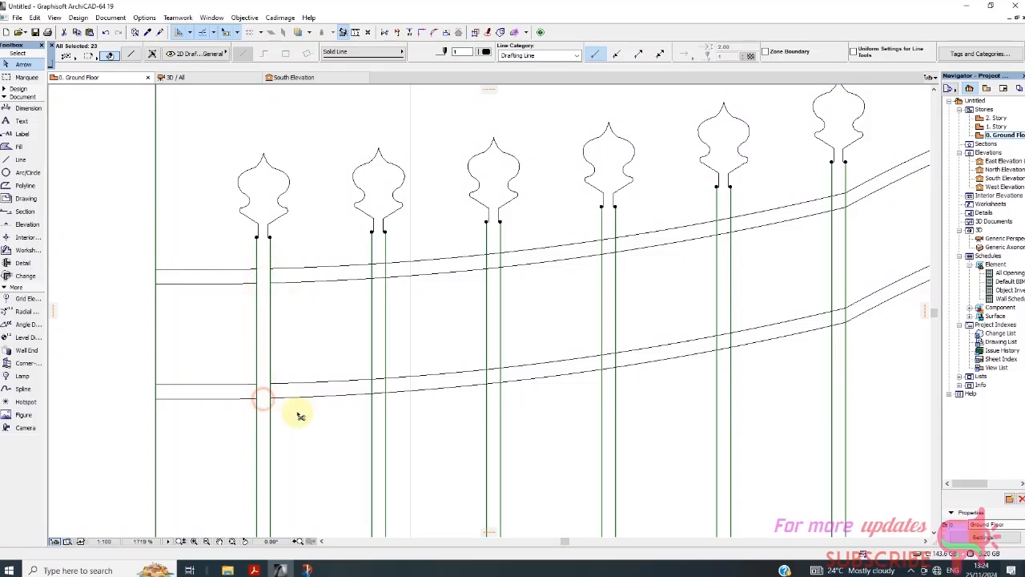
# Step: Trim the lines of both curved rails inside the second and third bars from the gate's left end
pyautogui.keyDown('ctrl'); pyautogui.click(382, 383); pyautogui.keyUp('ctrl')
pyautogui.keyDown('ctrl'); pyautogui.click(382, 278); pyautogui.keyUp('ctrl')
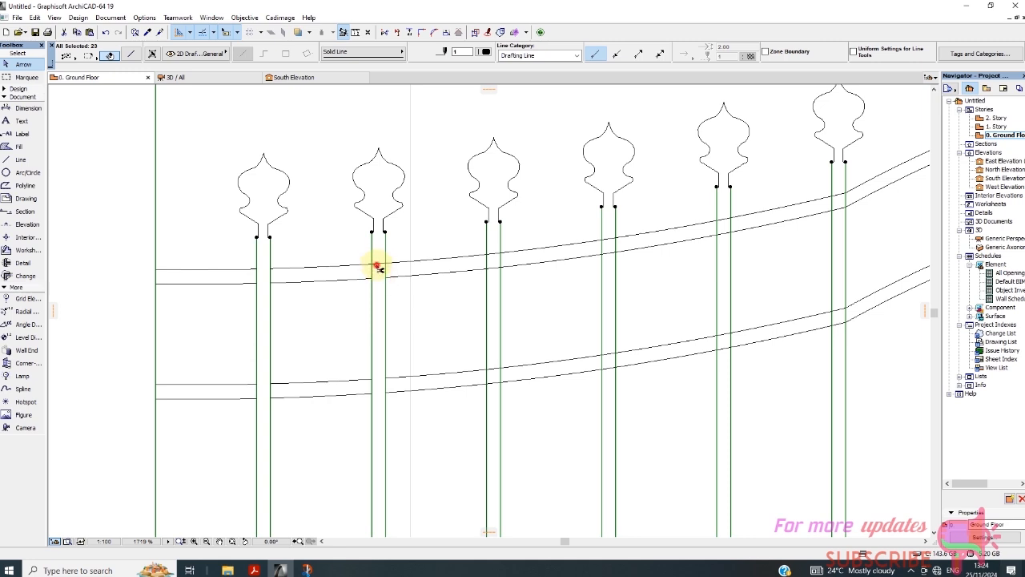
pyautogui.keyDown('ctrl'); pyautogui.click(378, 265); pyautogui.keyUp('ctrl')
pyautogui.keyDown('ctrl'); pyautogui.click(493, 257); pyautogui.keyUp('ctrl')
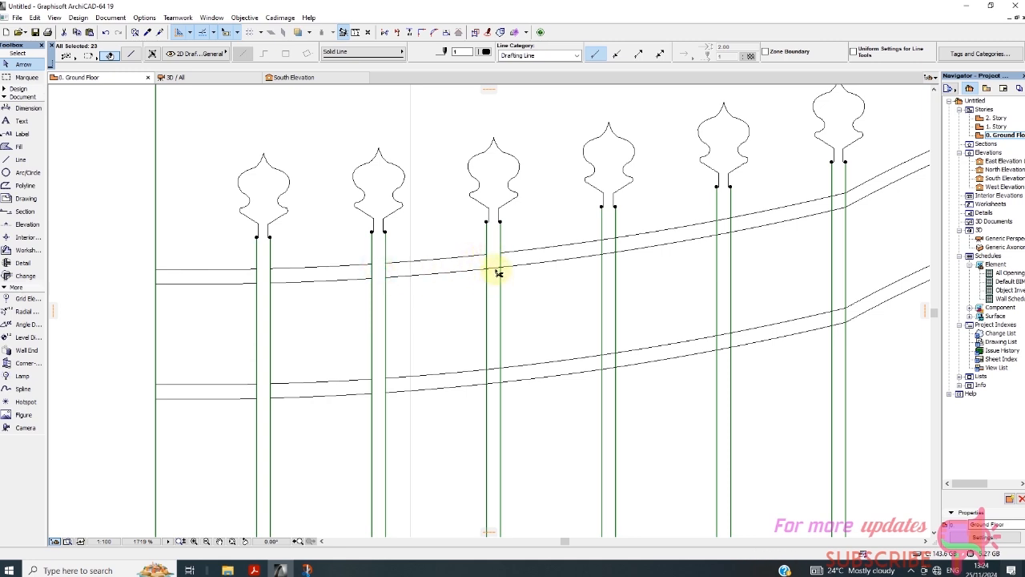
pyautogui.keyDown('ctrl'); pyautogui.click(492, 270); pyautogui.keyUp('ctrl')
pyautogui.keyDown('ctrl'); pyautogui.click(496, 367); pyautogui.keyUp('ctrl')
pyautogui.keyDown('ctrl'); pyautogui.click(493, 382); pyautogui.keyUp('ctrl')
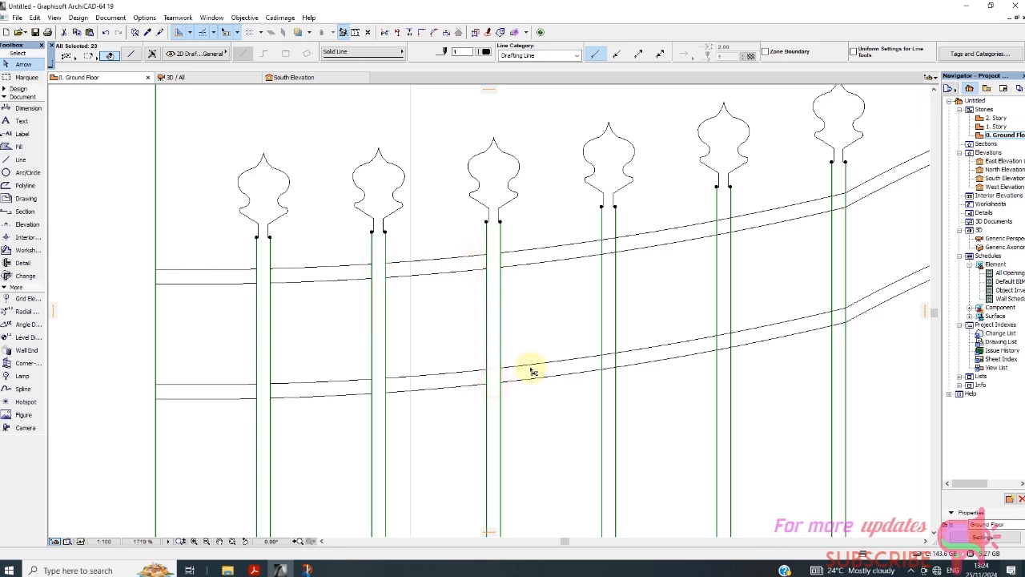
# Step: Trim the lines of both curved rails inside the fourth and fifth bars from the gate's left end
pyautogui.keyDown('ctrl'); pyautogui.click(612, 357); pyautogui.keyUp('ctrl')
pyautogui.keyDown('ctrl'); pyautogui.click(610, 367); pyautogui.keyUp('ctrl')
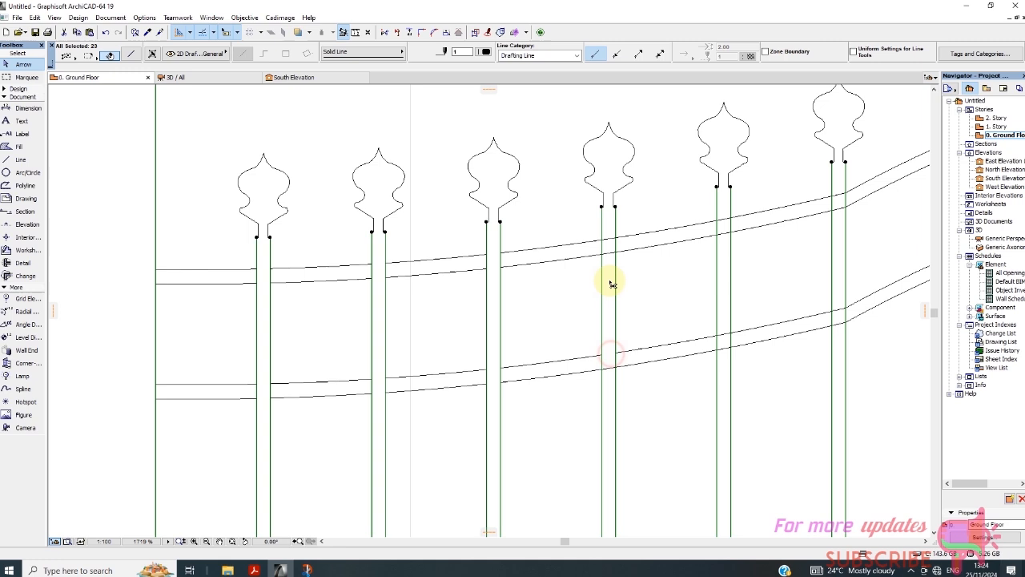
pyautogui.keyDown('ctrl'); pyautogui.click(609, 240); pyautogui.keyUp('ctrl')
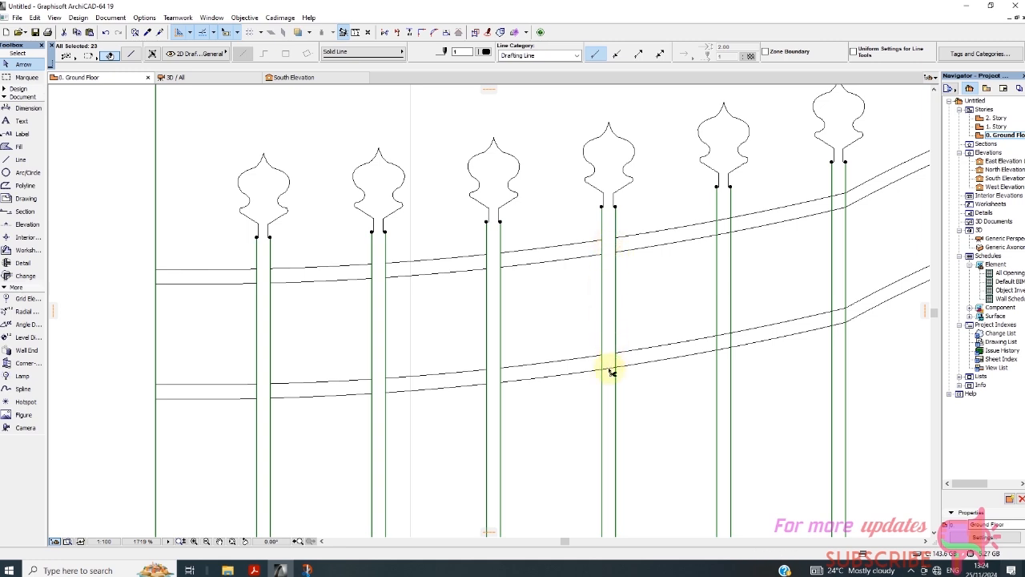
pyautogui.keyDown('ctrl'); pyautogui.click(609, 368); pyautogui.keyUp('ctrl')
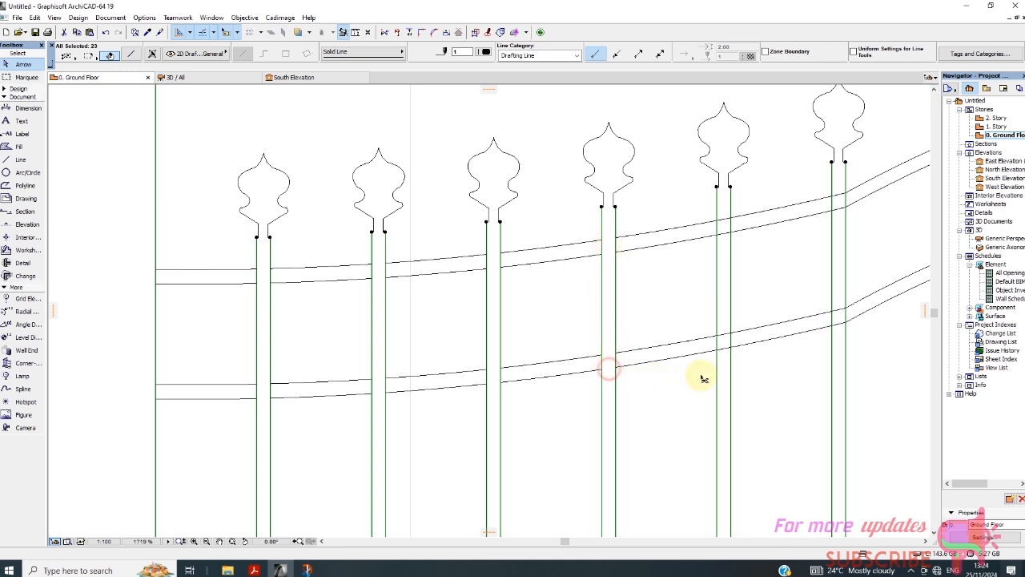
pyautogui.keyDown('ctrl'); pyautogui.click(725, 334); pyautogui.keyUp('ctrl')
pyautogui.keyDown('ctrl'); pyautogui.click(723, 232); pyautogui.keyUp('ctrl')
pyautogui.keyDown('ctrl'); pyautogui.click(723, 221); pyautogui.keyUp('ctrl')
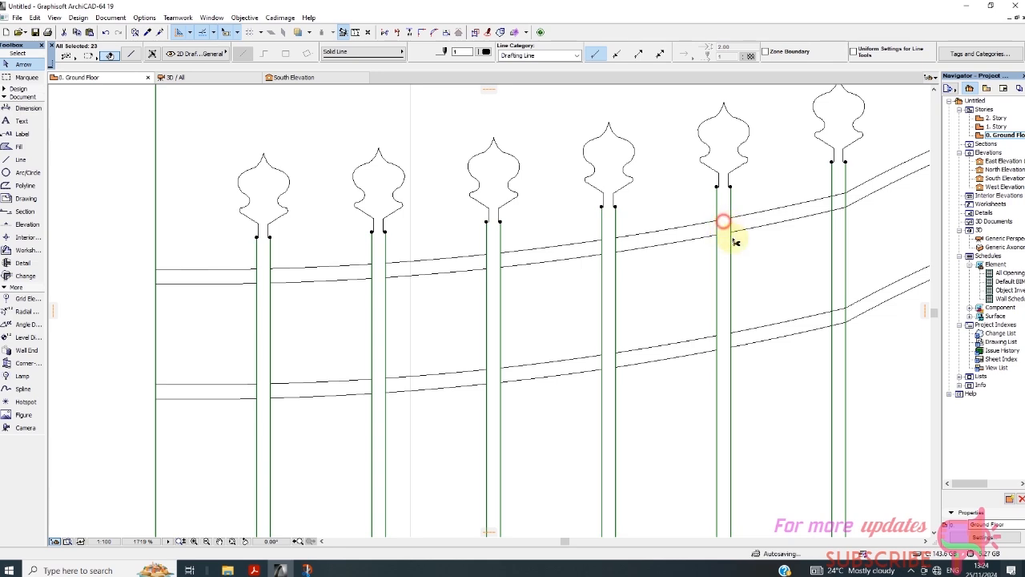
# Step: Trim the curved rail lines inside the sixth and seventh bars, around the bend where the rails' arcs meet
pyautogui.scroll(-13, 428, 310)
pyautogui.scroll(10, 670, 304)
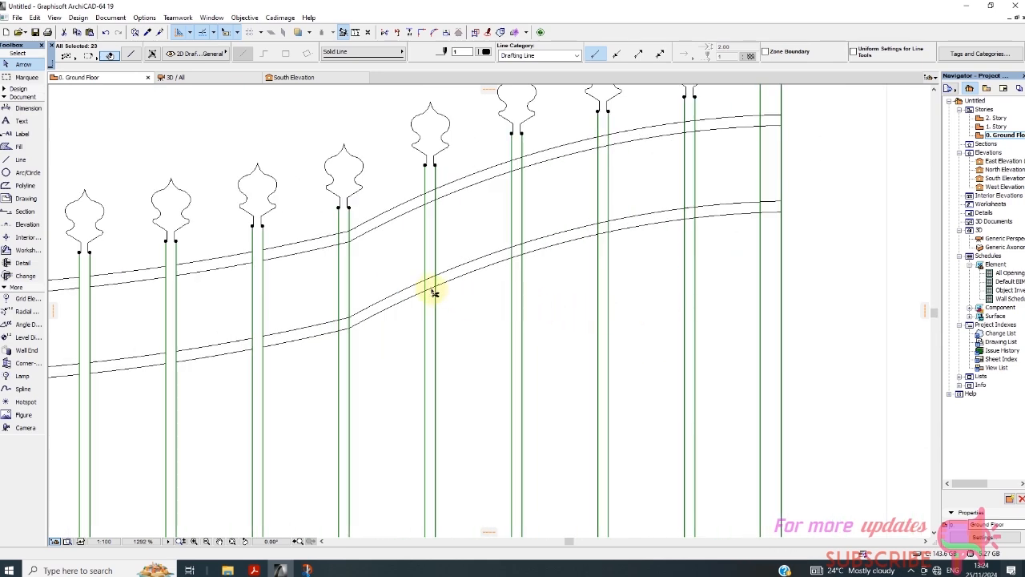
pyautogui.keyDown('ctrl'); pyautogui.click(430, 288); pyautogui.keyUp('ctrl')
pyautogui.keyDown('ctrl'); pyautogui.click(431, 279); pyautogui.keyUp('ctrl')
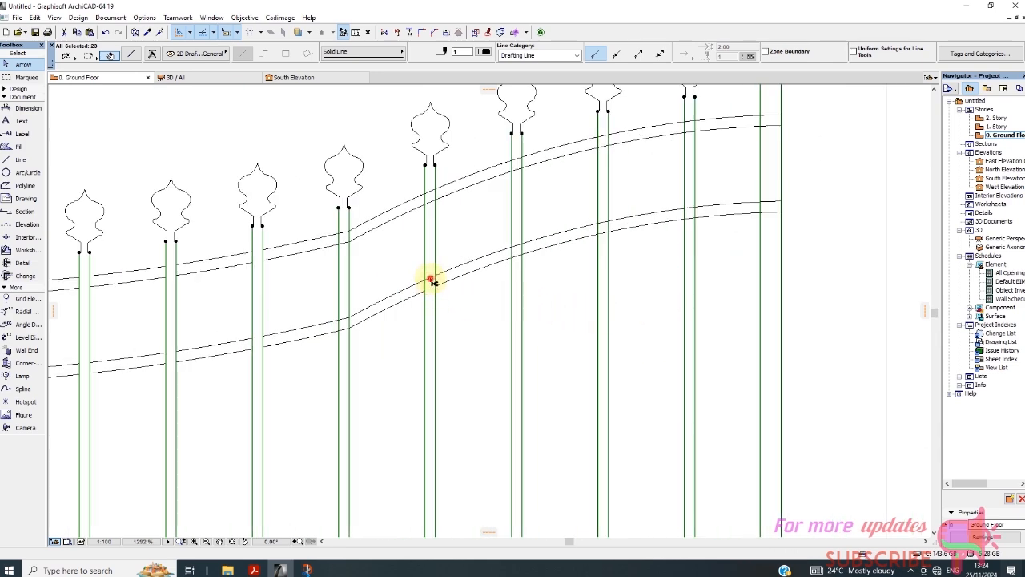
pyautogui.keyDown('ctrl'); pyautogui.click(345, 330); pyautogui.keyUp('ctrl')
pyautogui.keyDown('ctrl'); pyautogui.click(347, 319); pyautogui.keyUp('ctrl')
pyautogui.keyDown('ctrl'); pyautogui.click(342, 244); pyautogui.keyUp('ctrl')
pyautogui.keyDown('ctrl'); pyautogui.click(344, 236); pyautogui.keyUp('ctrl')
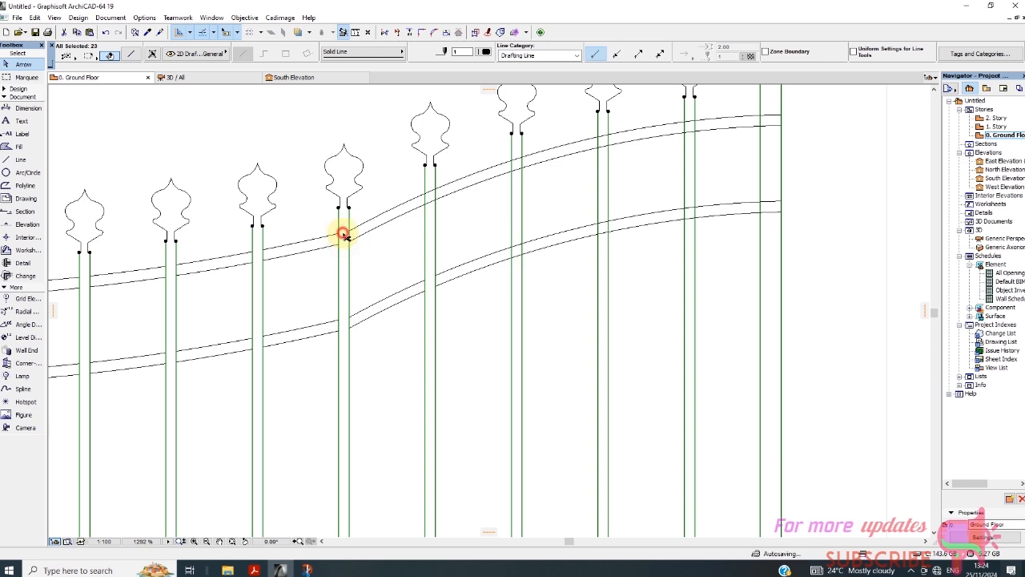
pyautogui.keyDown('ctrl'); pyautogui.click(430, 201); pyautogui.keyUp('ctrl')
pyautogui.keyDown('ctrl'); pyautogui.click(428, 192); pyautogui.keyUp('ctrl')
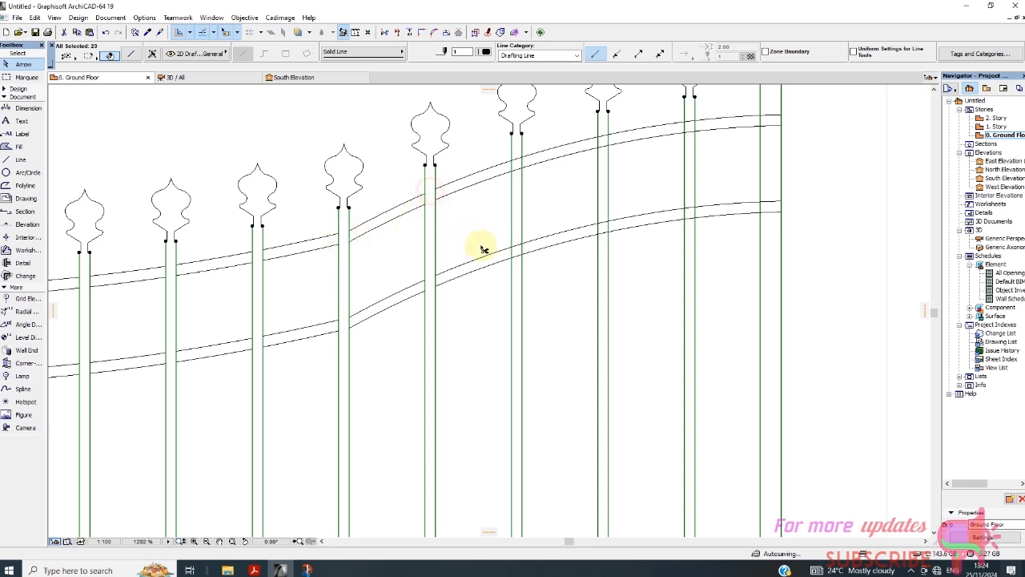
# Step: Trim the curved rail lines inside the last three bars before the double-lined end post
pyautogui.keyDown('ctrl'); pyautogui.click(517, 255); pyautogui.keyUp('ctrl')
pyautogui.keyDown('ctrl'); pyautogui.click(517, 245); pyautogui.keyUp('ctrl')
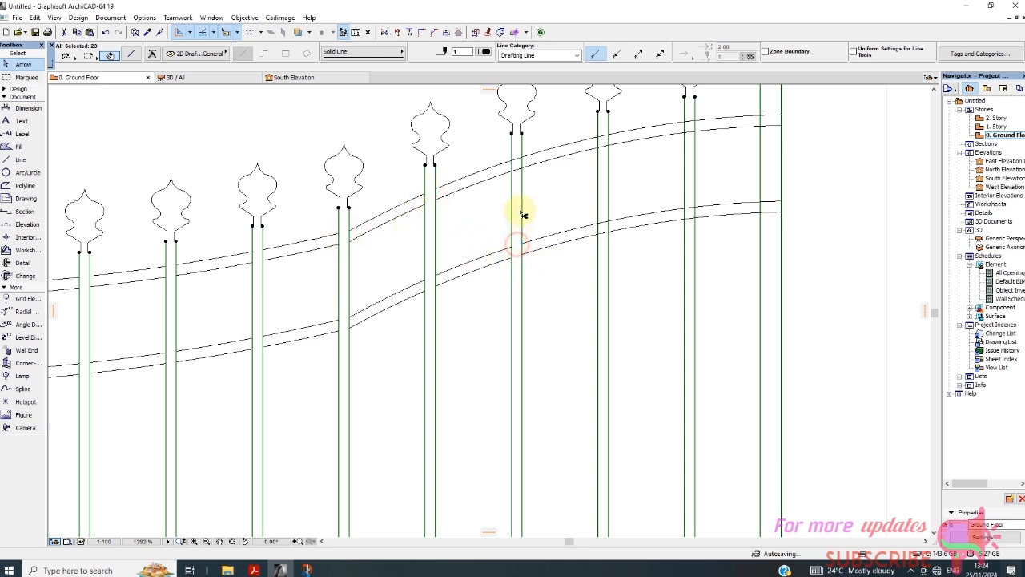
pyautogui.keyDown('ctrl'); pyautogui.click(517, 168); pyautogui.keyUp('ctrl')
pyautogui.keyDown('ctrl'); pyautogui.click(517, 159); pyautogui.keyUp('ctrl')
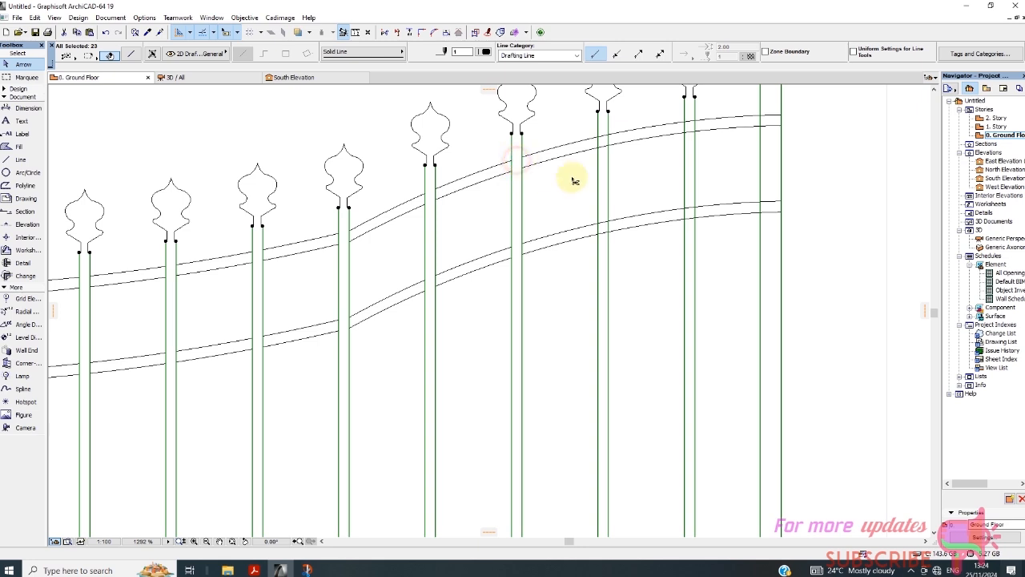
pyautogui.keyDown('ctrl'); pyautogui.click(604, 135); pyautogui.keyUp('ctrl')
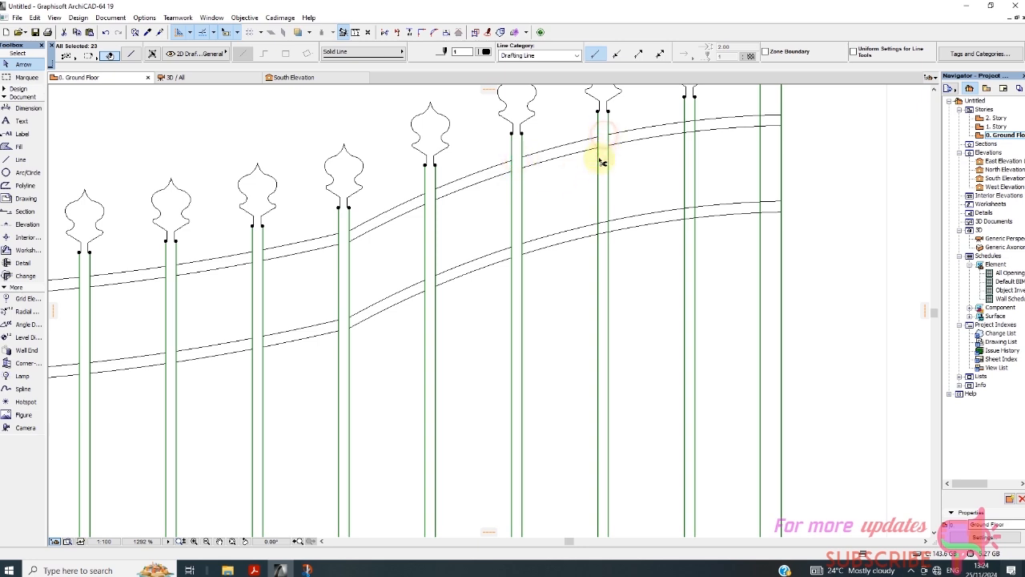
pyautogui.keyDown('ctrl'); pyautogui.click(604, 223); pyautogui.keyUp('ctrl')
pyautogui.keyDown('ctrl'); pyautogui.click(605, 233); pyautogui.keyUp('ctrl')
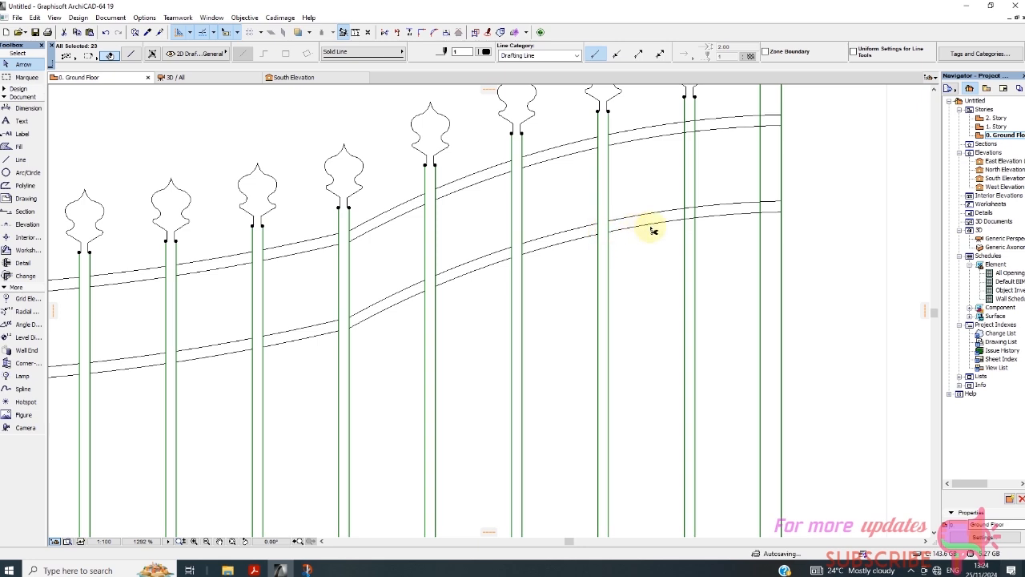
pyautogui.keyDown('ctrl'); pyautogui.click(691, 208); pyautogui.keyUp('ctrl')
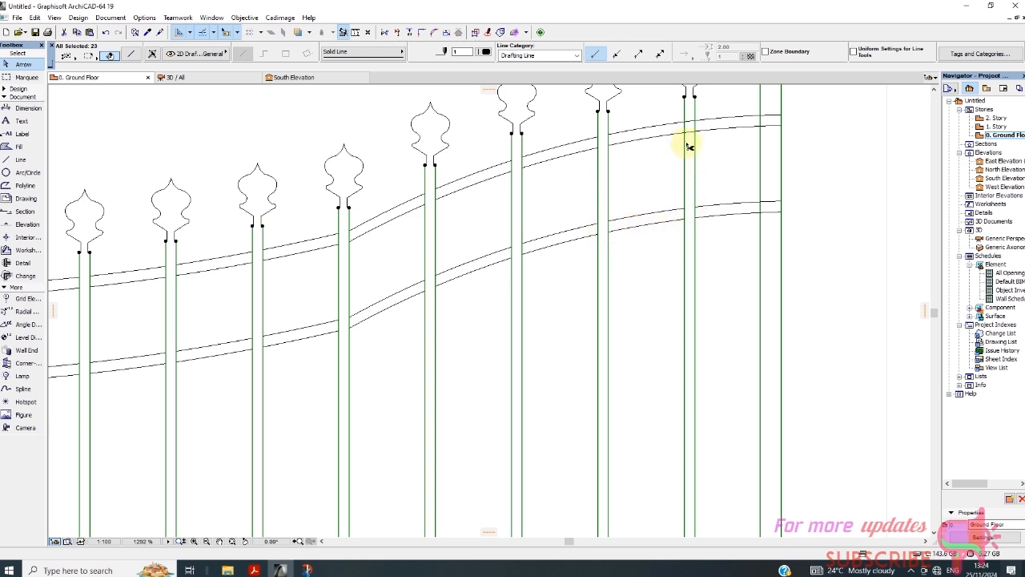
pyautogui.keyDown('ctrl'); pyautogui.click(692, 128); pyautogui.keyUp('ctrl')
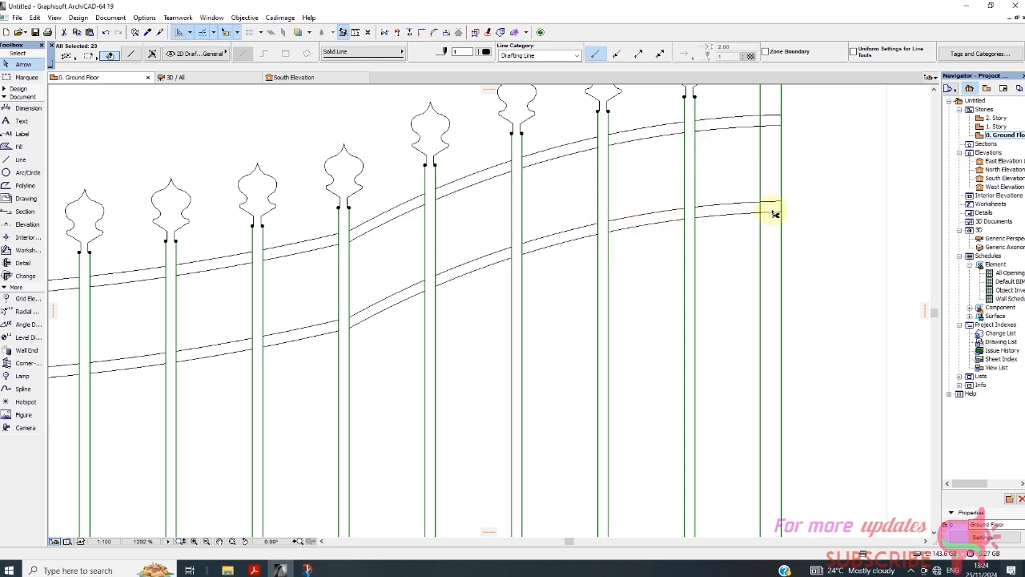
# Step: Trim the ends of both curved rails inside the double-lined end post, then clear the selection
pyautogui.keyDown('ctrl'); pyautogui.click(769, 213); pyautogui.keyUp('ctrl')
pyautogui.keyDown('ctrl'); pyautogui.click(770, 202); pyautogui.keyUp('ctrl')
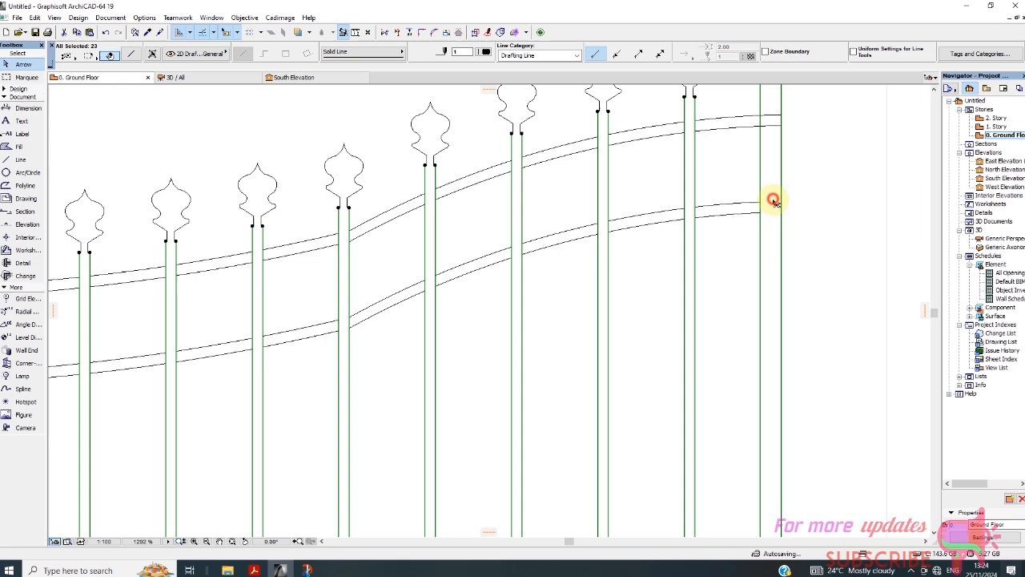
pyautogui.keyDown('ctrl'); pyautogui.click(770, 120); pyautogui.keyUp('ctrl')
pyautogui.scroll(-4, 771, 241)
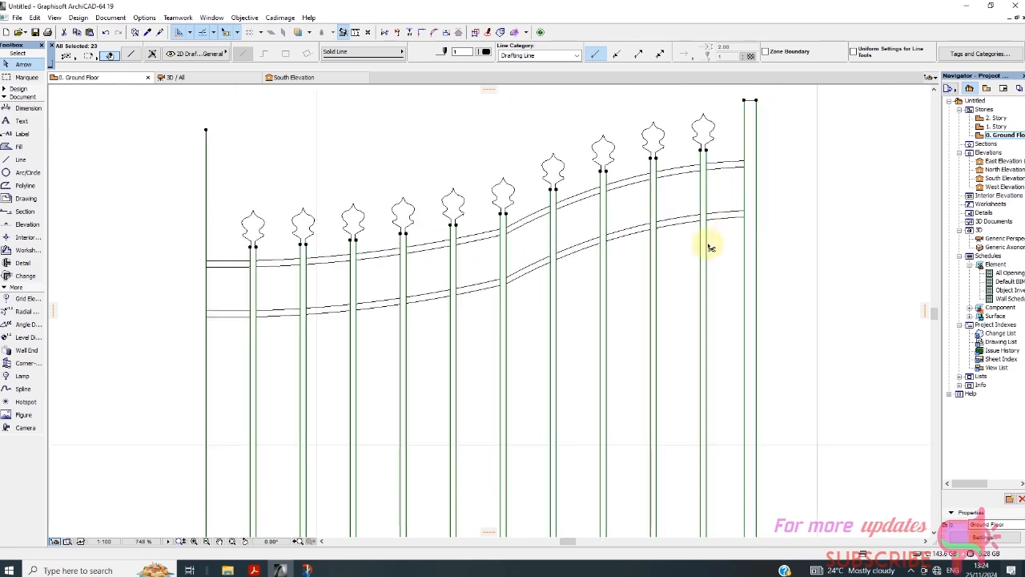
pyautogui.press('Escape')
# Step: Select the vertical bar and post lines, and trim both horizontal bottom rails' lines inside the first and second bars from the gate's left end
pyautogui.scroll(-2, 556, 254)
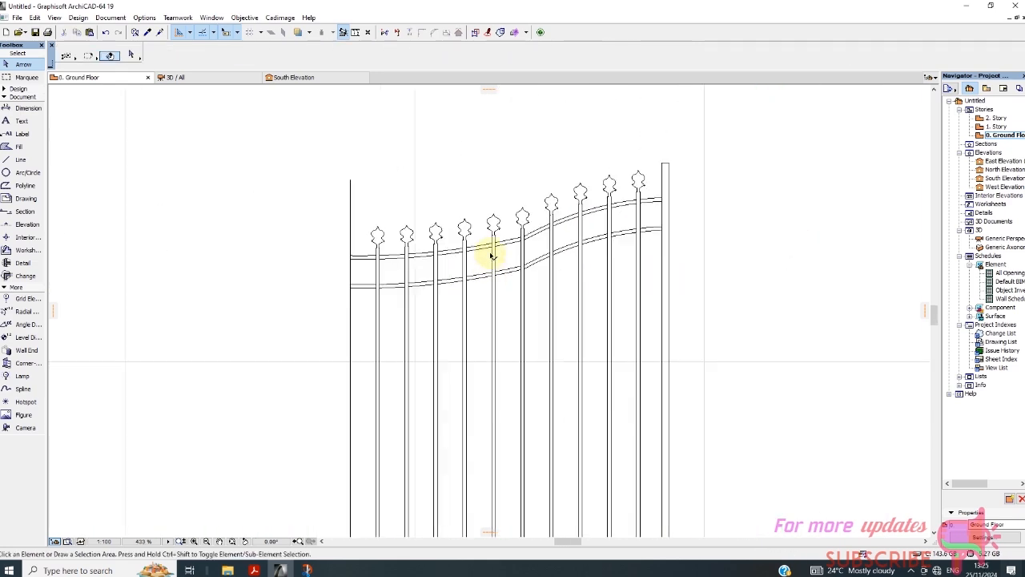
pyautogui.scroll(-2, 552, 279)
pyautogui.scroll(3, 545, 477)
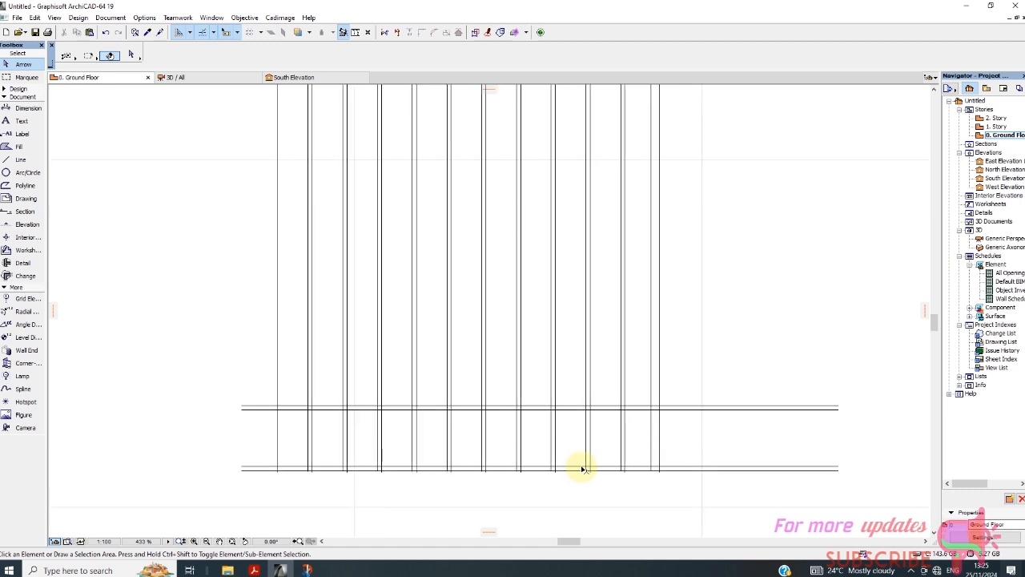
pyautogui.scroll(-1, 587, 449)
pyautogui.click(674, 420)
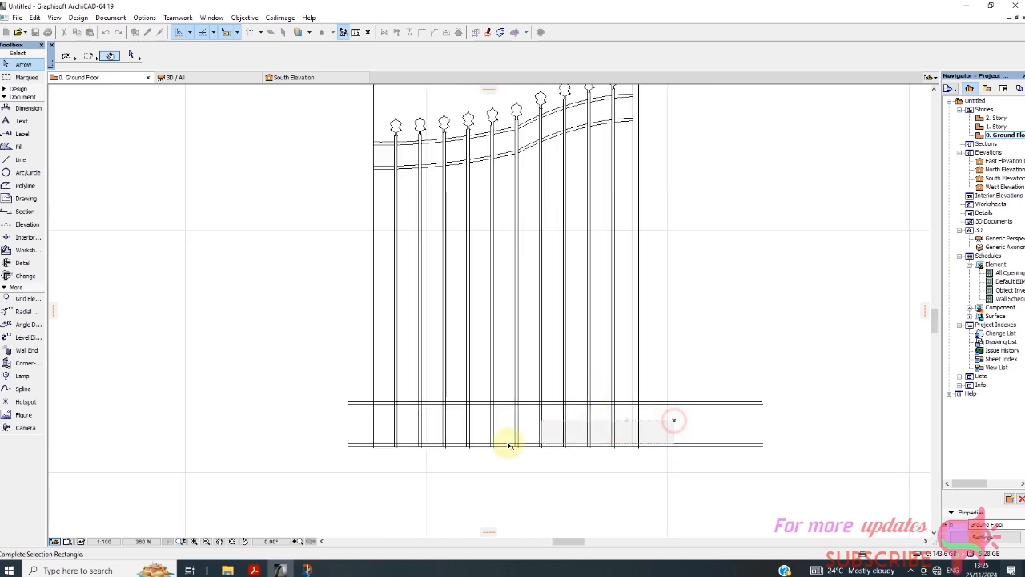
pyautogui.click(308, 434)
pyautogui.scroll(6, 383, 440)
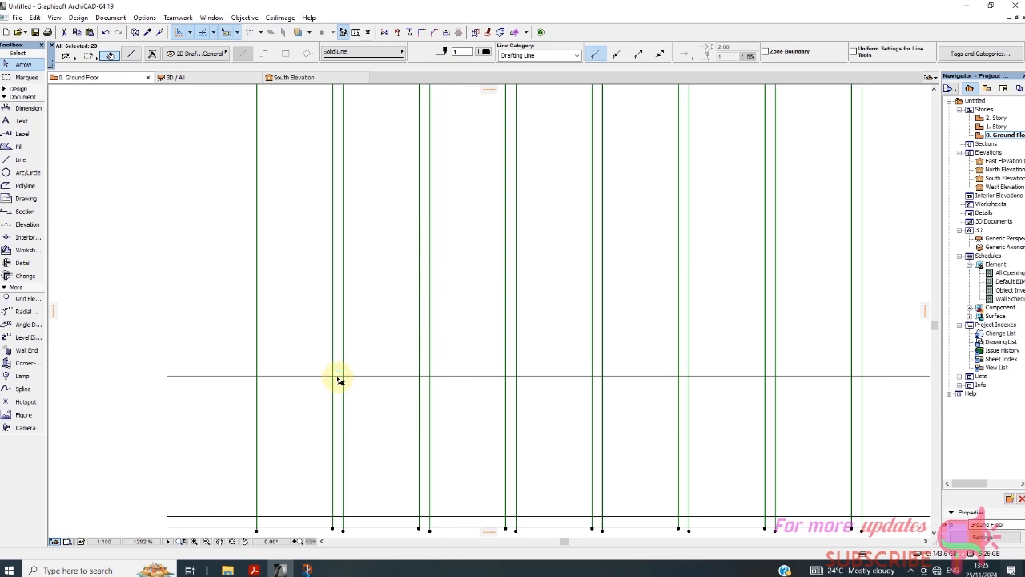
pyautogui.keyDown('ctrl'); pyautogui.click(337, 374); pyautogui.keyUp('ctrl')
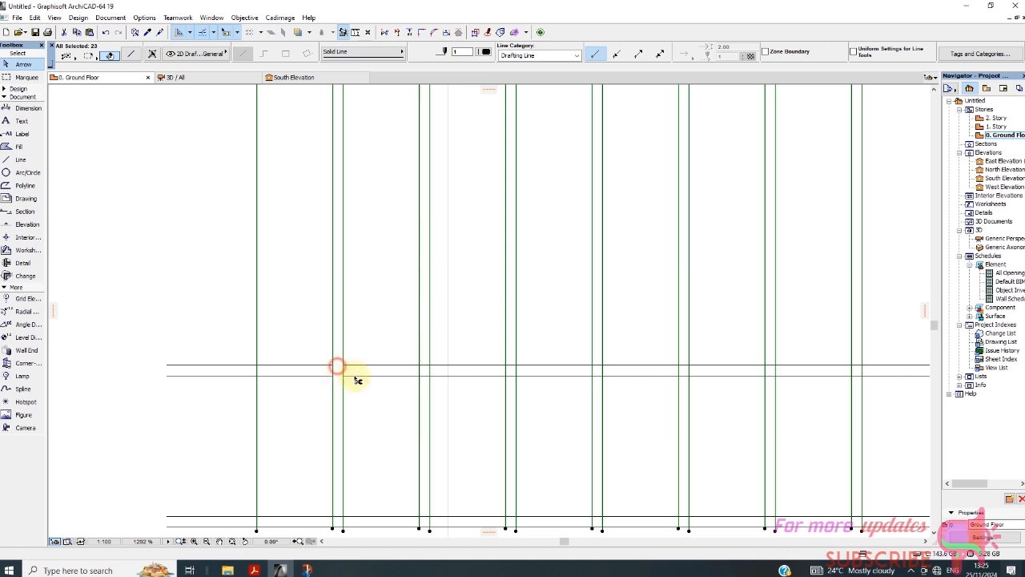
pyautogui.keyDown('ctrl'); pyautogui.click(338, 517); pyautogui.keyUp('ctrl')
pyautogui.keyDown('ctrl'); pyautogui.click(425, 371); pyautogui.keyUp('ctrl')
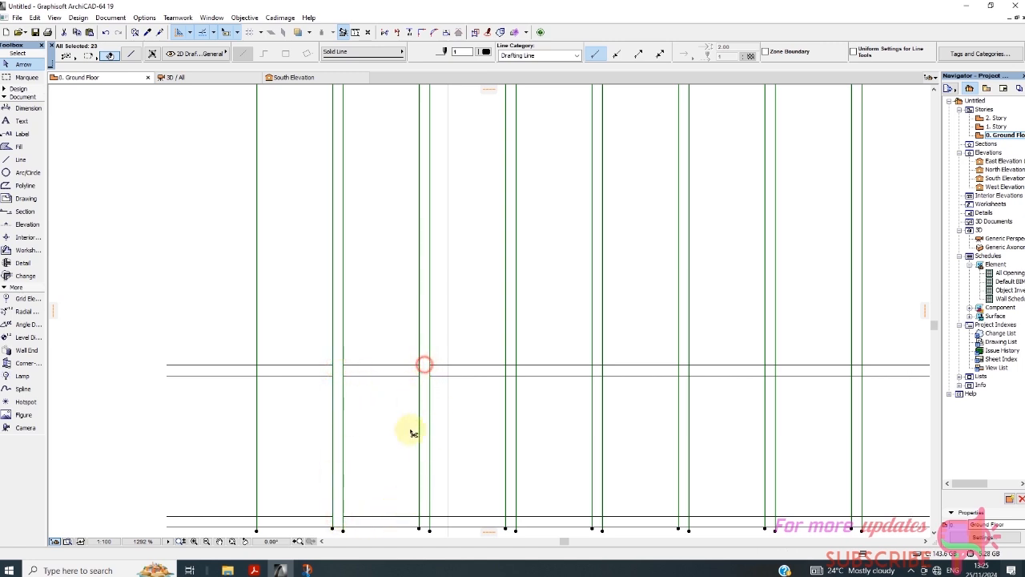
pyautogui.keyDown('ctrl'); pyautogui.click(423, 518); pyautogui.keyUp('ctrl')
# Step: Trim the lines of both horizontal bottom rails inside the third, fourth, fifth and sixth bars
pyautogui.keyDown('ctrl'); pyautogui.click(510, 518); pyautogui.keyUp('ctrl')
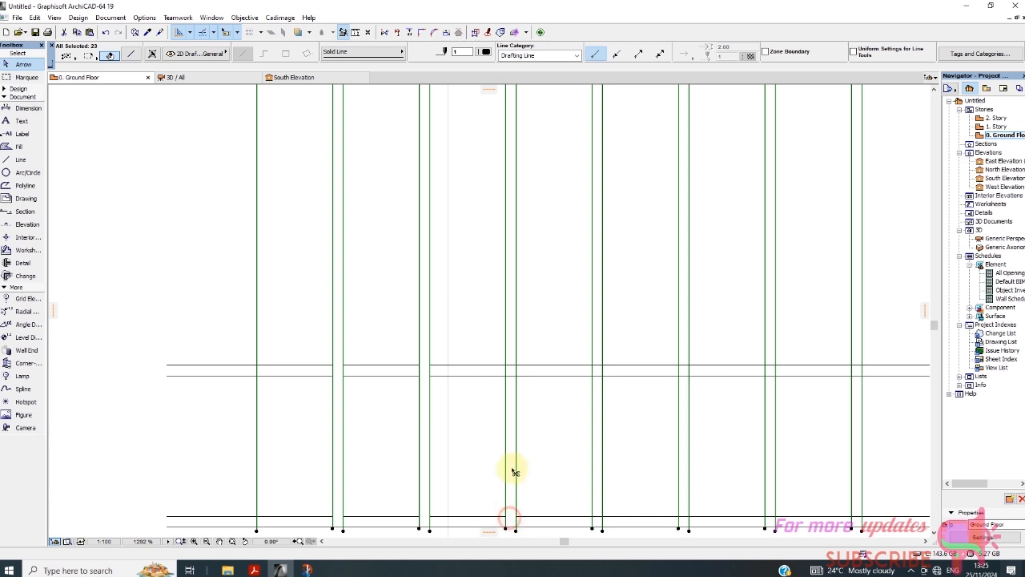
pyautogui.keyDown('ctrl'); pyautogui.click(512, 373); pyautogui.keyUp('ctrl')
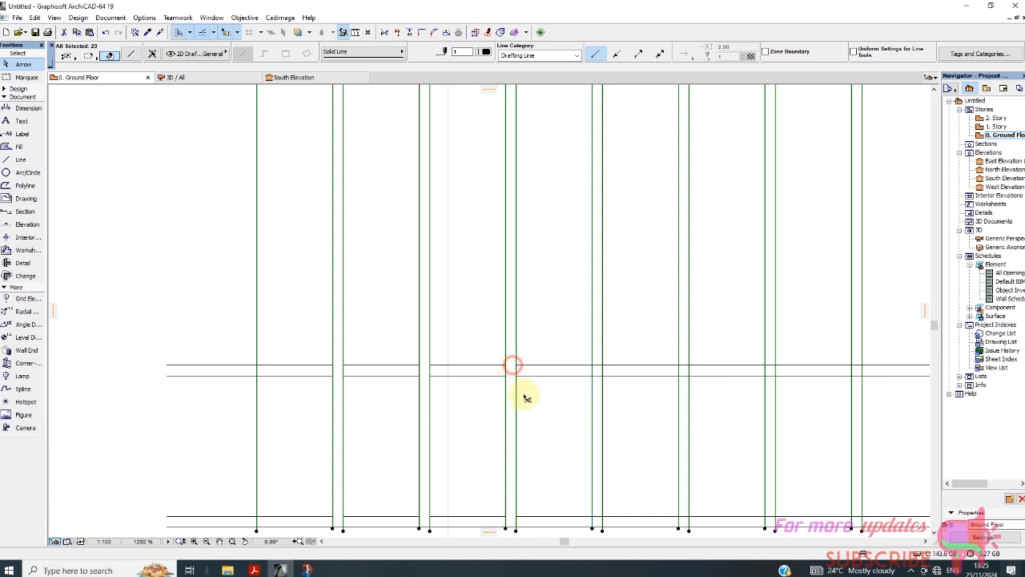
pyautogui.keyDown('ctrl'); pyautogui.click(599, 369); pyautogui.keyUp('ctrl')
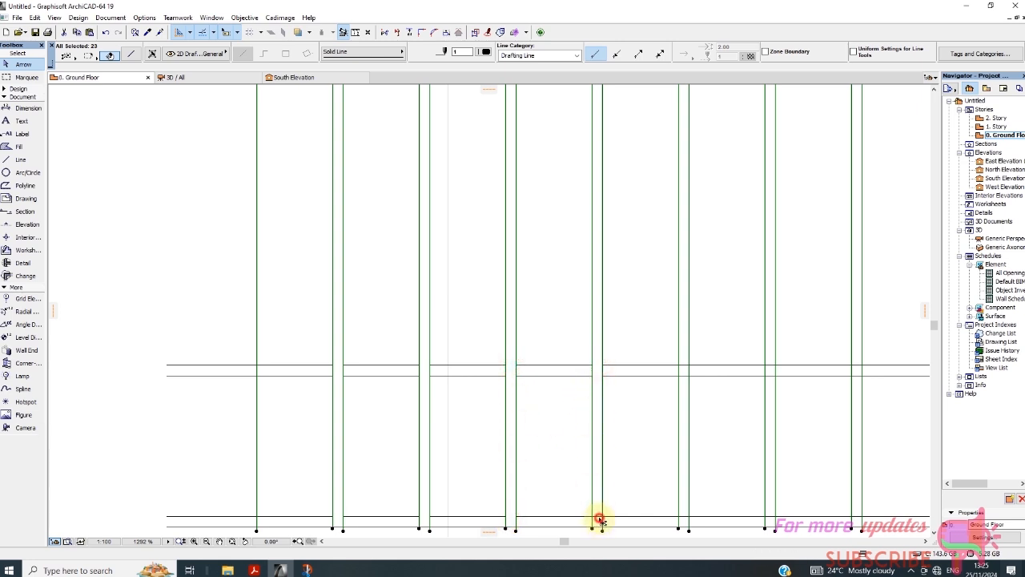
pyautogui.keyDown('ctrl'); pyautogui.click(599, 518); pyautogui.keyUp('ctrl')
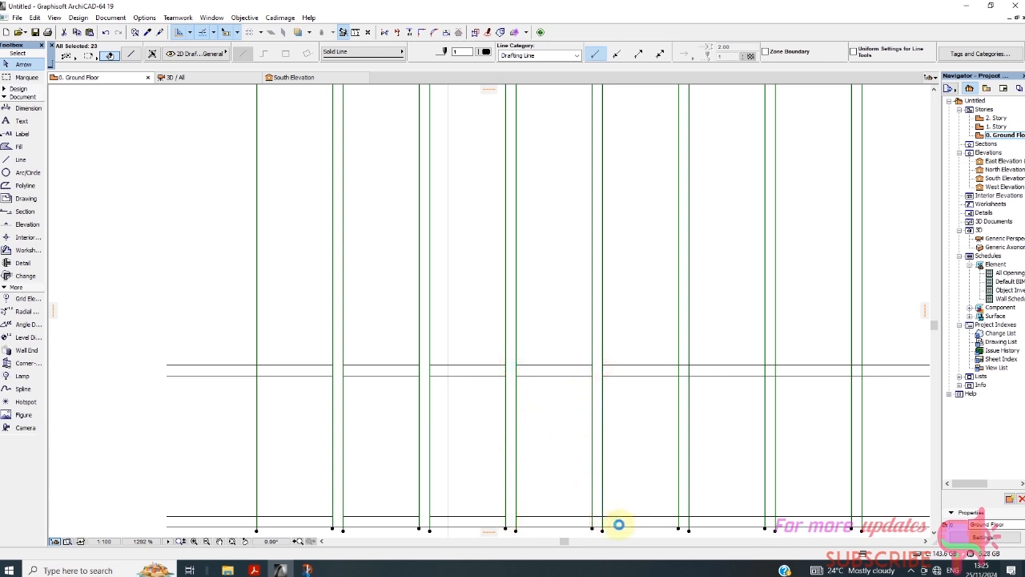
pyautogui.keyDown('ctrl'); pyautogui.click(683, 516); pyautogui.keyUp('ctrl')
pyautogui.keyDown('ctrl'); pyautogui.click(685, 367); pyautogui.keyUp('ctrl')
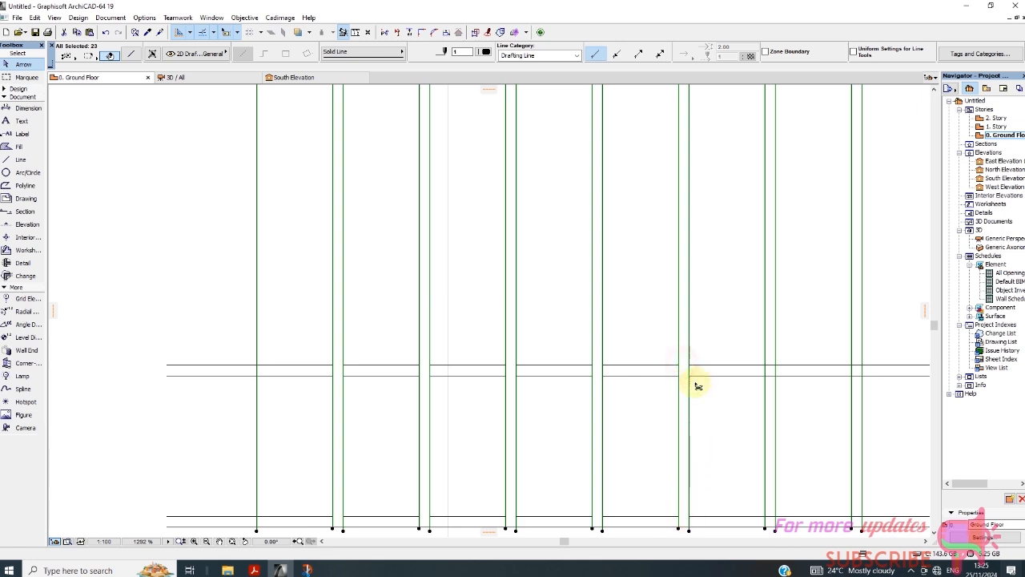
pyautogui.keyDown('ctrl'); pyautogui.click(768, 367); pyautogui.keyUp('ctrl')
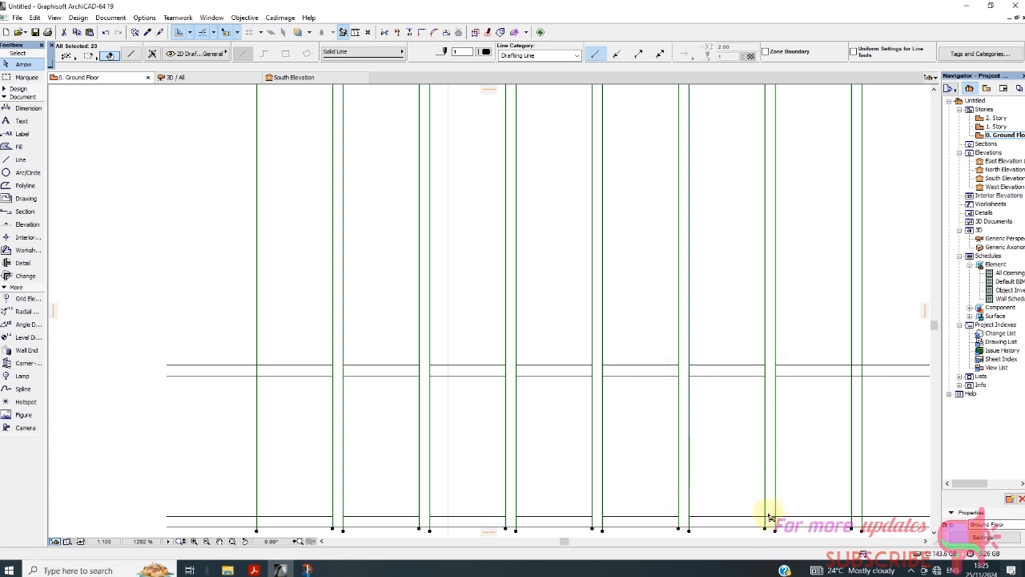
pyautogui.keyDown('ctrl'); pyautogui.click(767, 517); pyautogui.keyUp('ctrl')
# Step: Trim the horizontal bottom rail lines inside the eighth and ninth bars, undoing the accidental cut of the ninth bar's edge
pyautogui.scroll(-3, 499, 389)
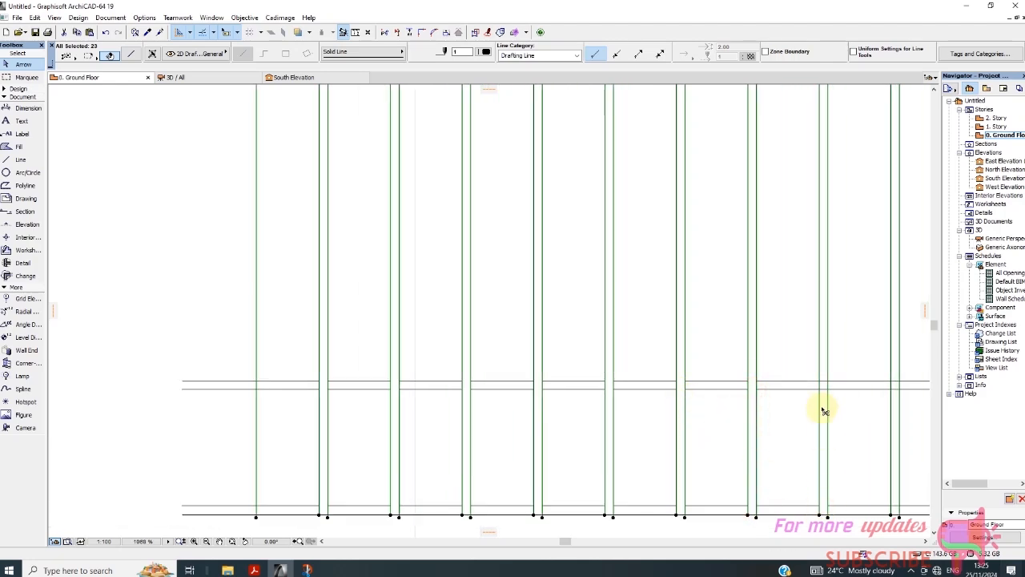
pyautogui.keyDown('ctrl'); pyautogui.click(825, 381); pyautogui.keyUp('ctrl')
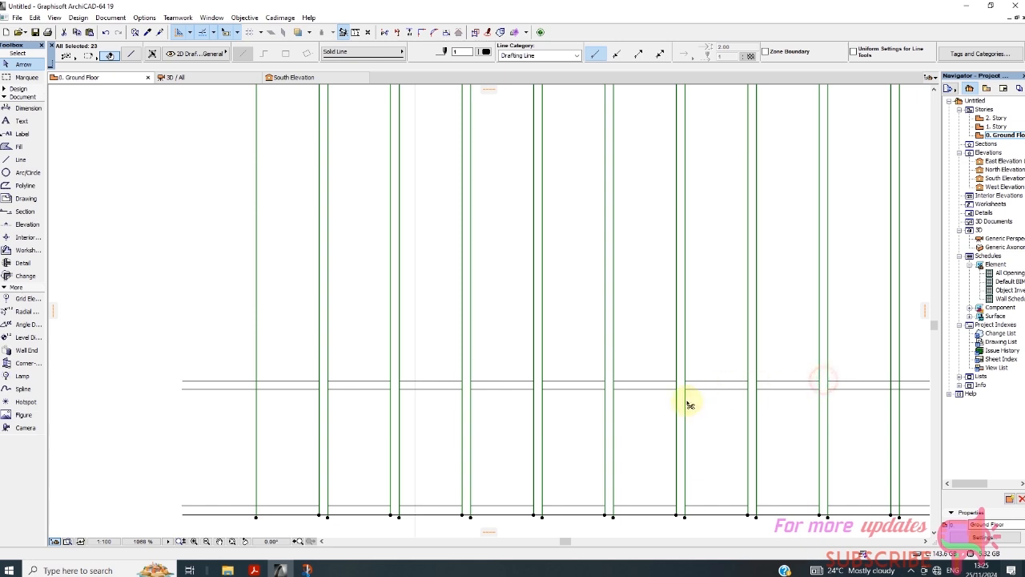
pyautogui.scroll(-3, 641, 404)
pyautogui.scroll(4, 816, 477)
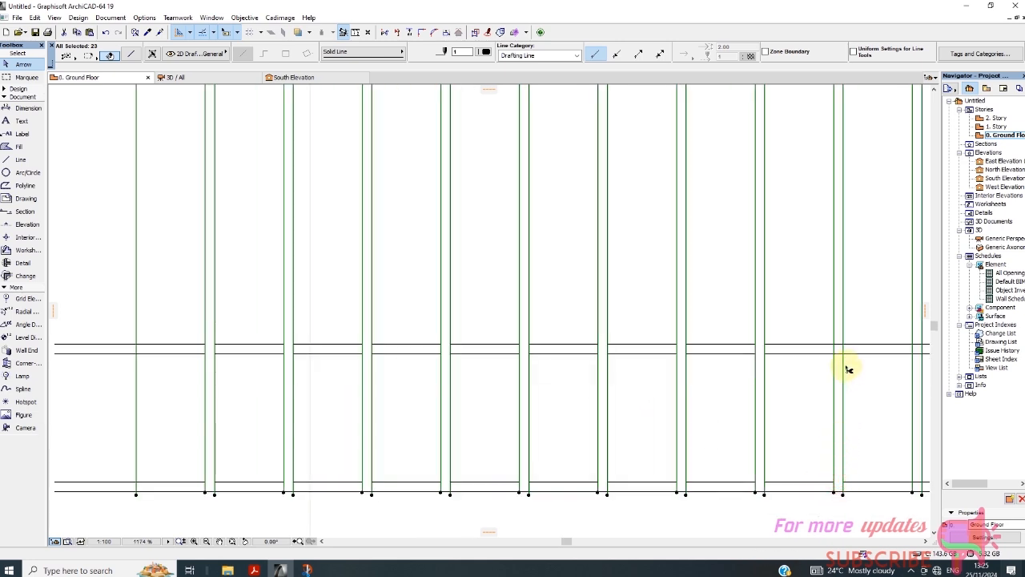
pyautogui.keyDown('ctrl'); pyautogui.click(841, 341); pyautogui.keyUp('ctrl')
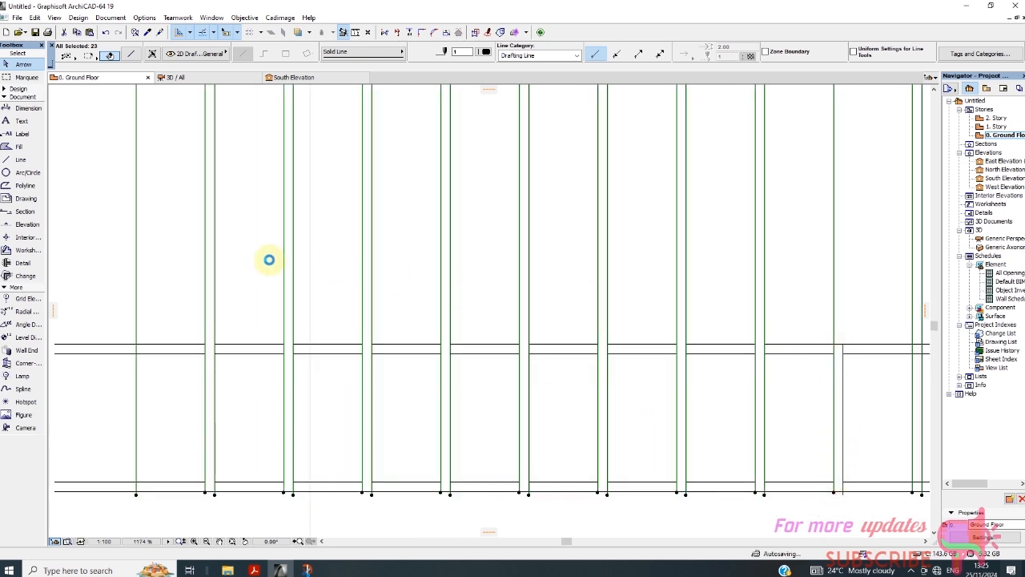
pyautogui.click(105, 32)
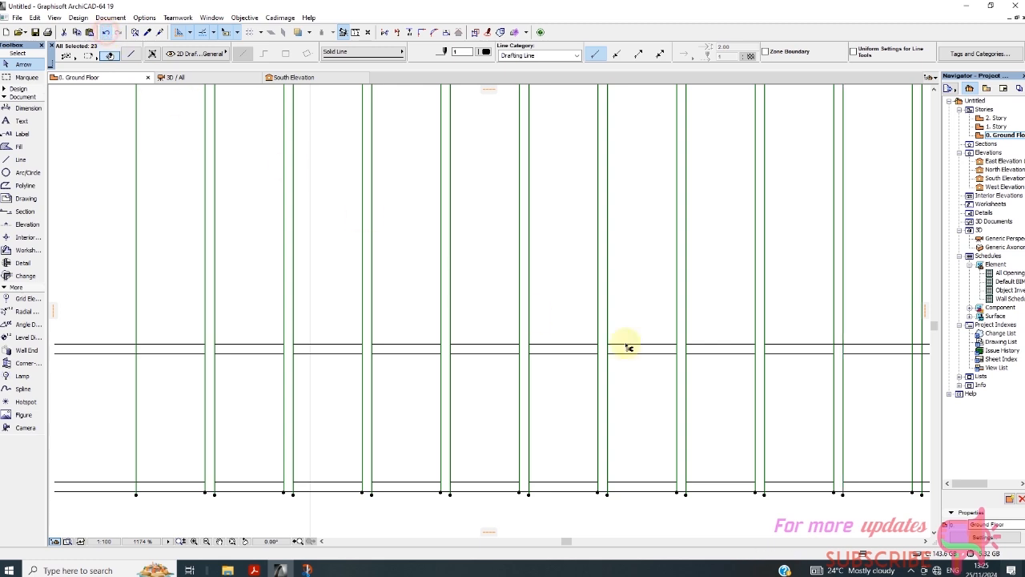
pyautogui.keyDown('ctrl'); pyautogui.click(837, 353); pyautogui.keyUp('ctrl')
# Step: Trim the horizontal bottom rail lines inside the tenth bar and the double-lined end post, and clear the selection
pyautogui.scroll(-4, 838, 354)
pyautogui.moveTo(904, 367); pyautogui.dragTo(773, 371, button='middle')
pyautogui.scroll(6, 766, 366)
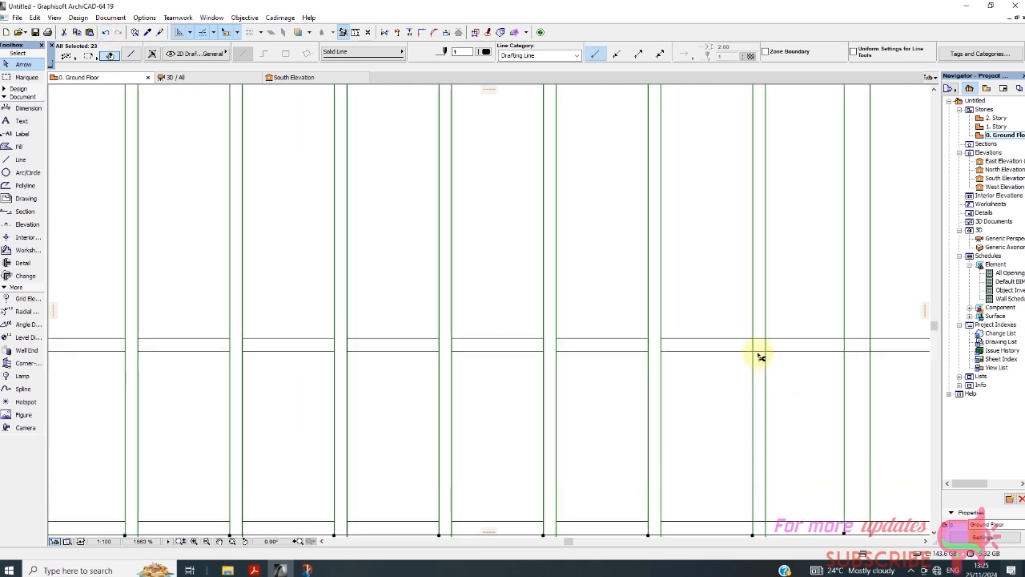
pyautogui.keyDown('ctrl'); pyautogui.click(762, 344); pyautogui.keyUp('ctrl')
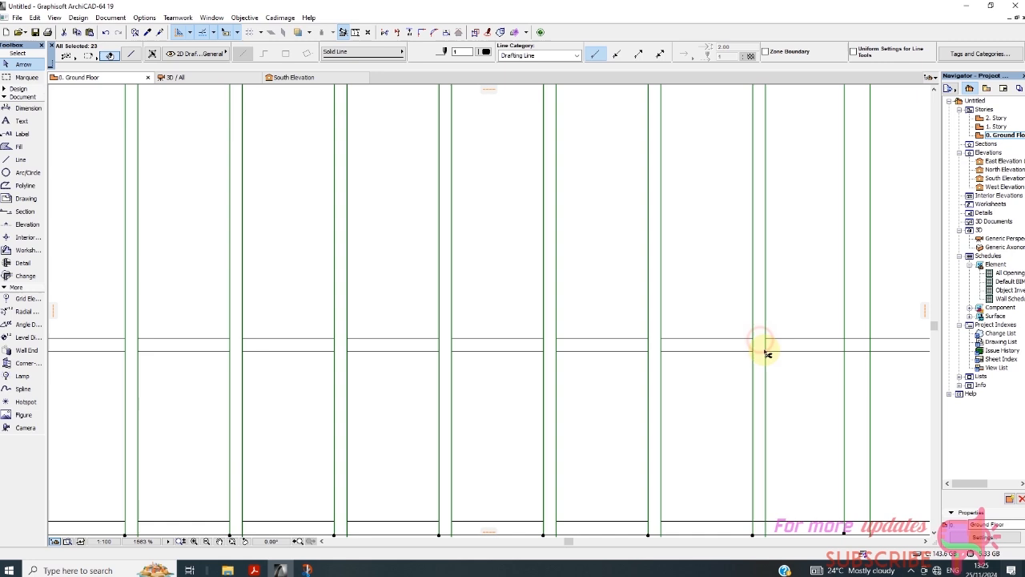
pyautogui.keyDown('ctrl'); pyautogui.click(858, 343); pyautogui.keyUp('ctrl')
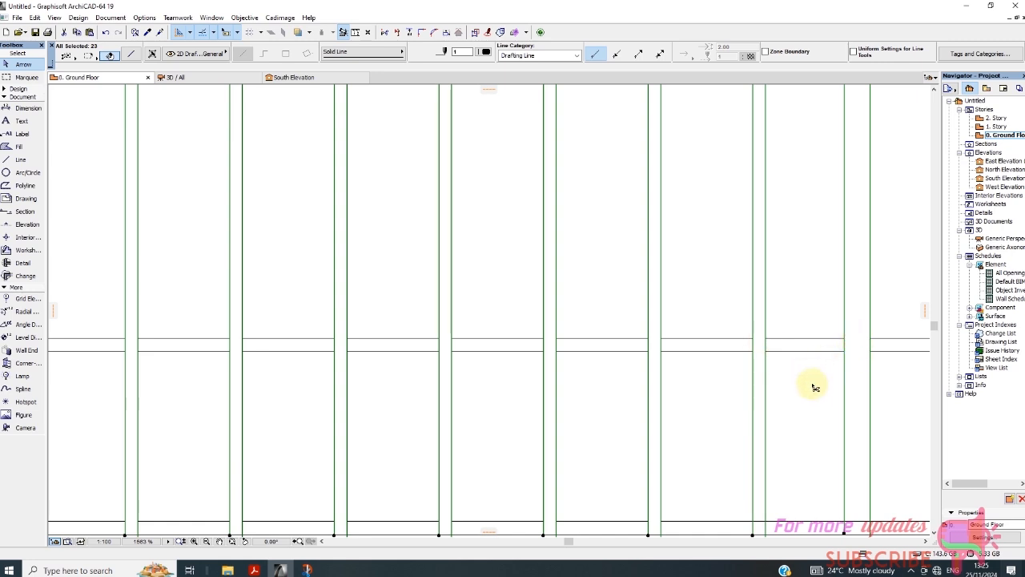
pyautogui.scroll(-1, 812, 384)
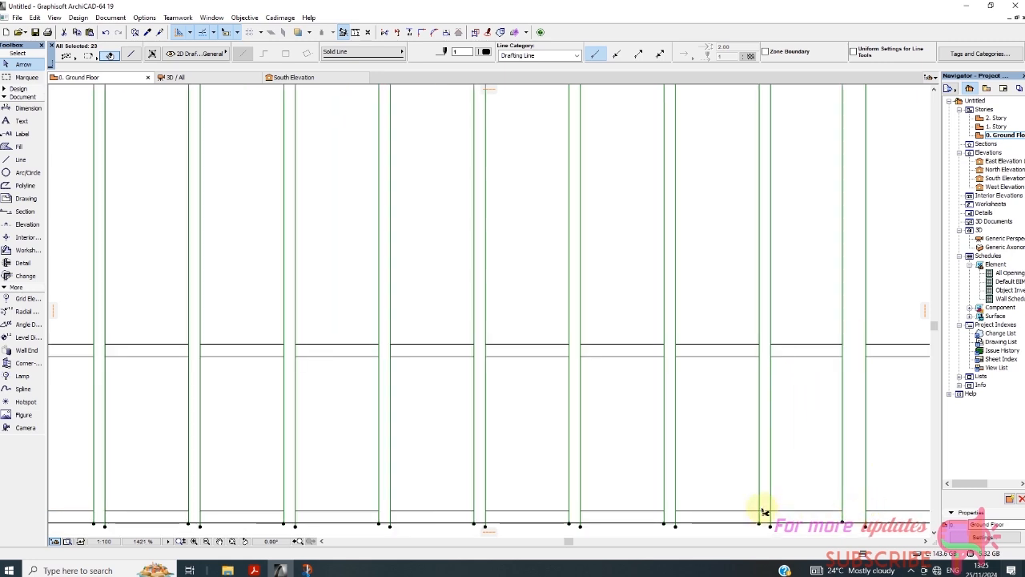
pyautogui.scroll(-6, 606, 441)
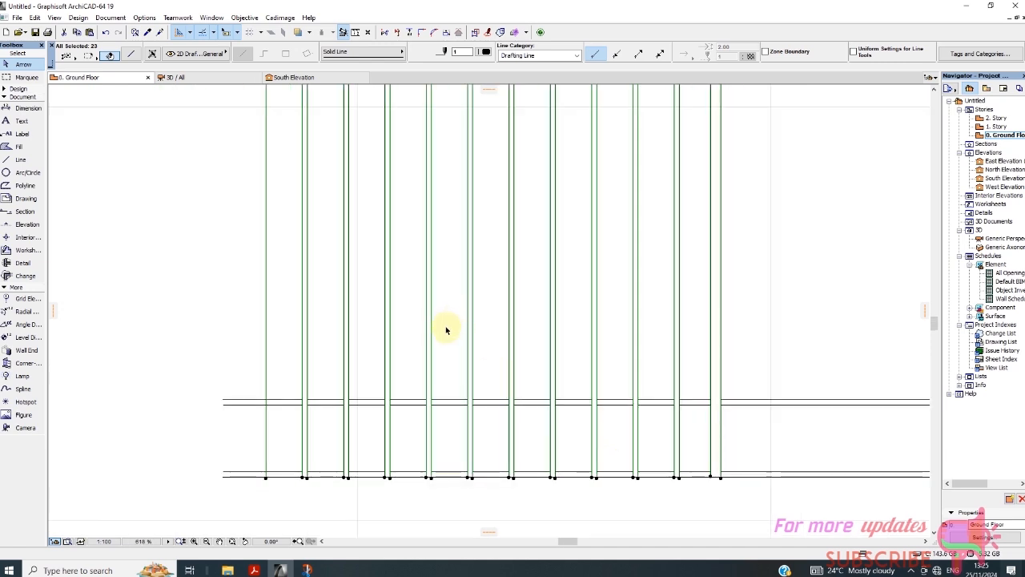
pyautogui.click(680, 222)
# Step: Trim the tenth bar's lines and the end post's inner line where they cross the two curved rails
pyautogui.scroll(2, 509, 160)
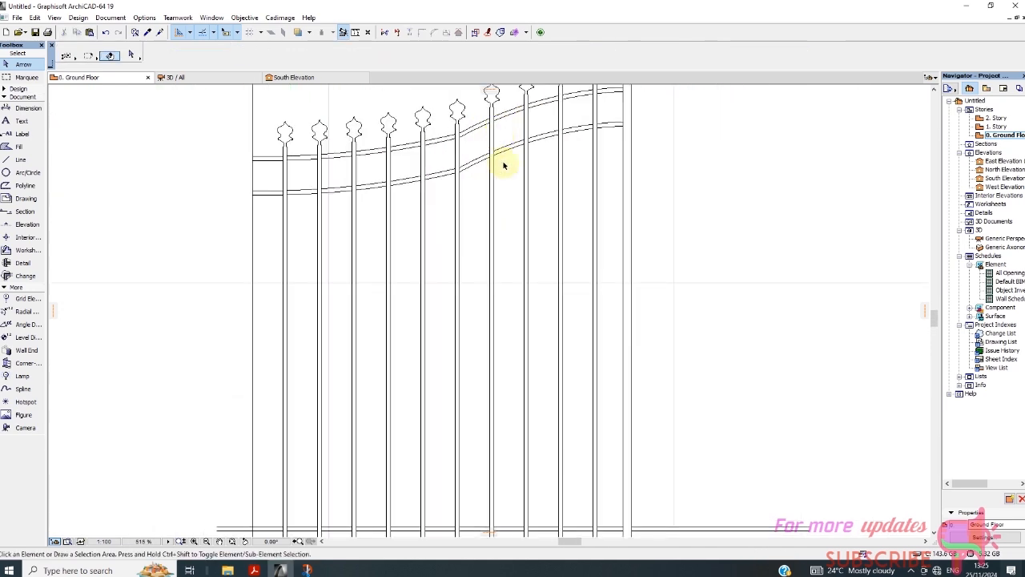
pyautogui.scroll(2, 560, 144)
pyautogui.click(558, 107)
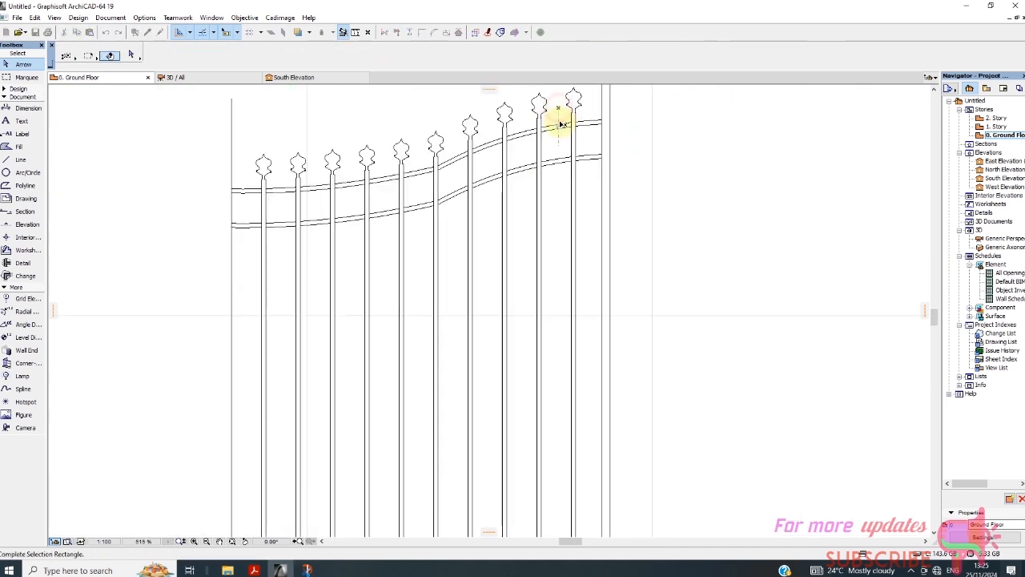
pyautogui.click(574, 129)
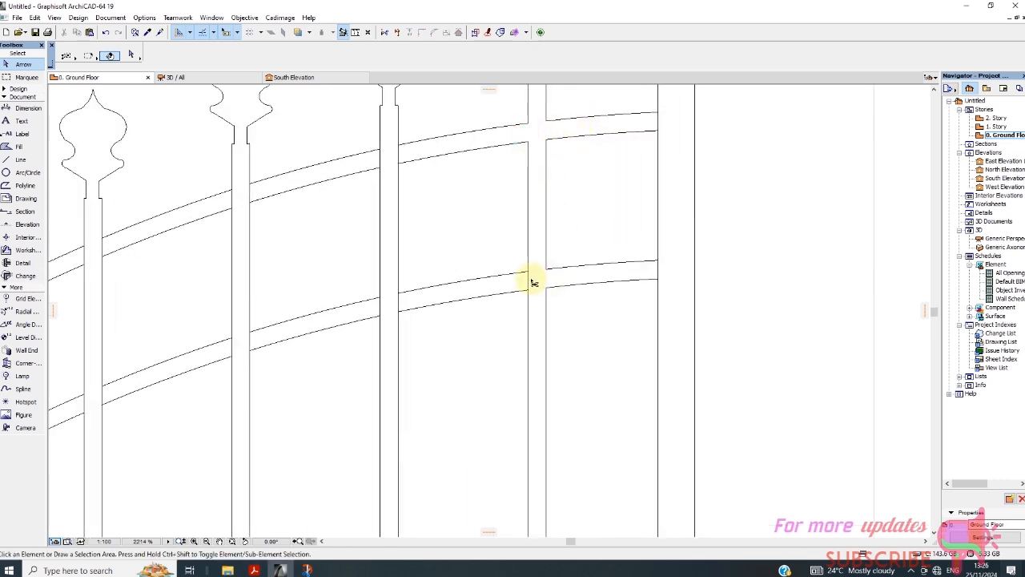
pyautogui.keyDown('ctrl'); pyautogui.click(658, 272); pyautogui.keyUp('ctrl')
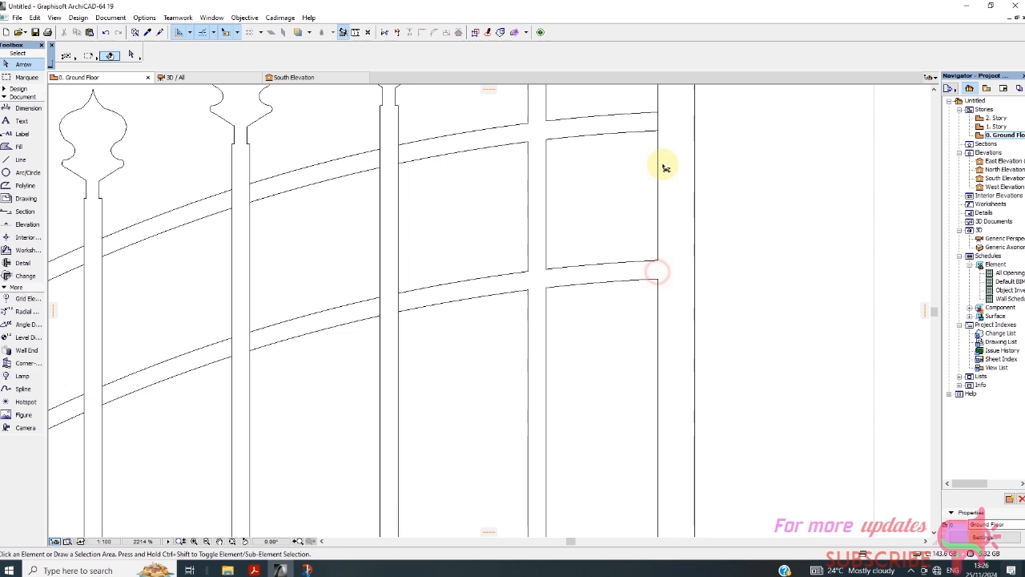
pyautogui.keyDown('ctrl'); pyautogui.click(659, 123); pyautogui.keyUp('ctrl')
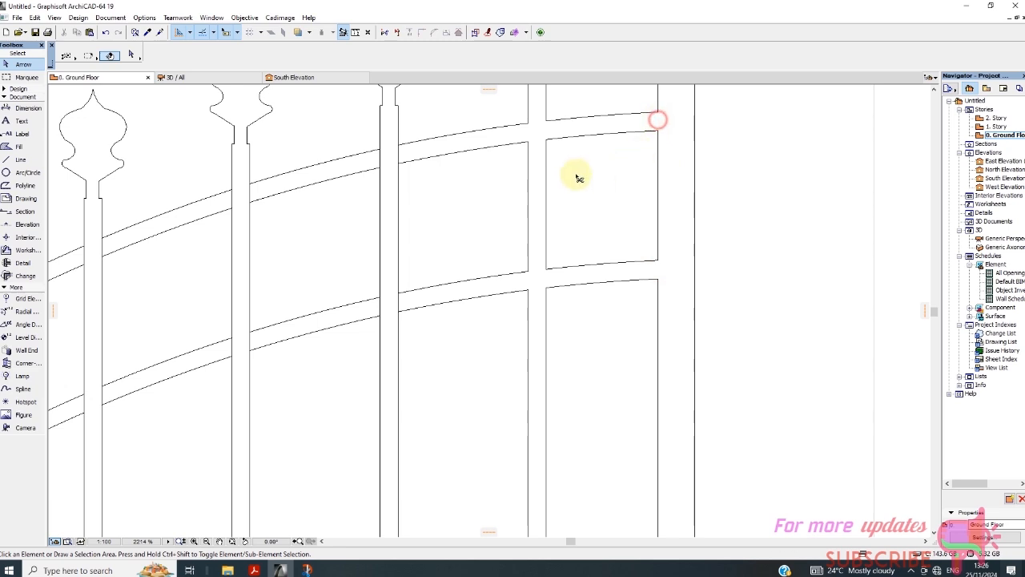
# Step: Trim the vertical lines of the ninth and eighth bars inside both curved rails
pyautogui.keyDown('ctrl'); pyautogui.click(381, 159); pyautogui.keyUp('ctrl')
pyautogui.keyDown('ctrl'); pyautogui.click(378, 309); pyautogui.keyUp('ctrl')
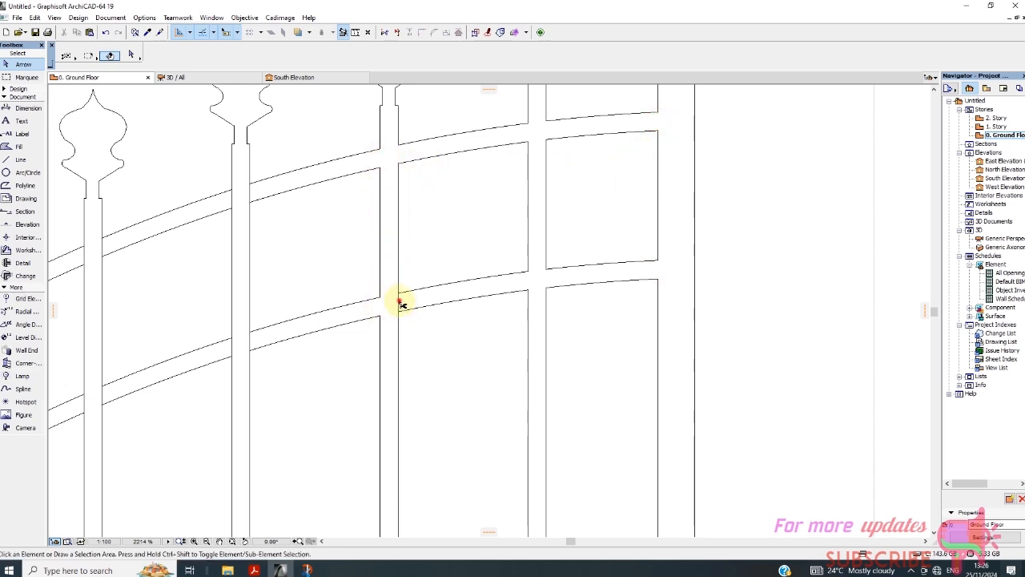
pyautogui.scroll(-1, 432, 250)
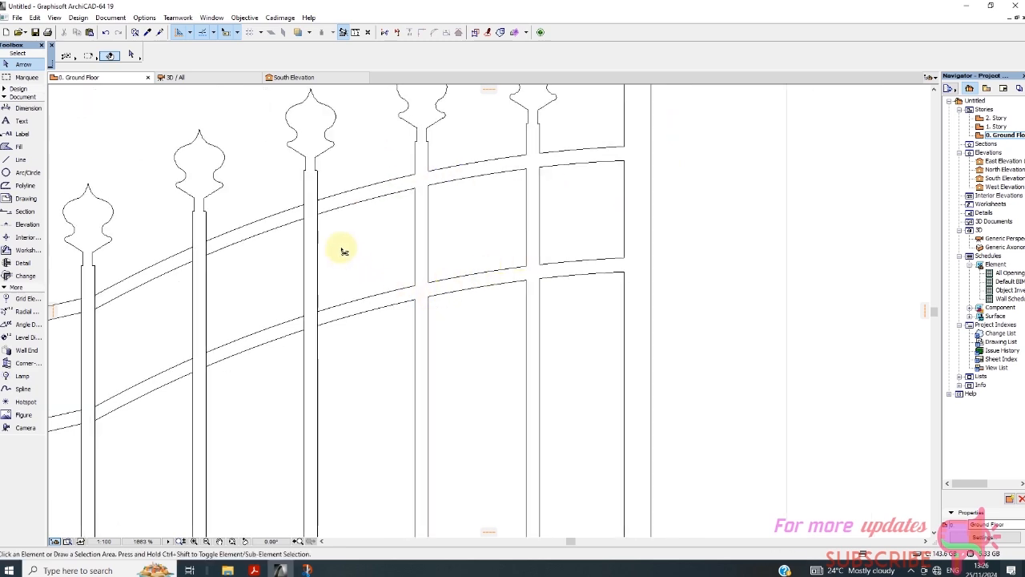
pyautogui.keyDown('ctrl'); pyautogui.click(306, 212); pyautogui.keyUp('ctrl')
pyautogui.keyDown('ctrl'); pyautogui.click(305, 322); pyautogui.keyUp('ctrl')
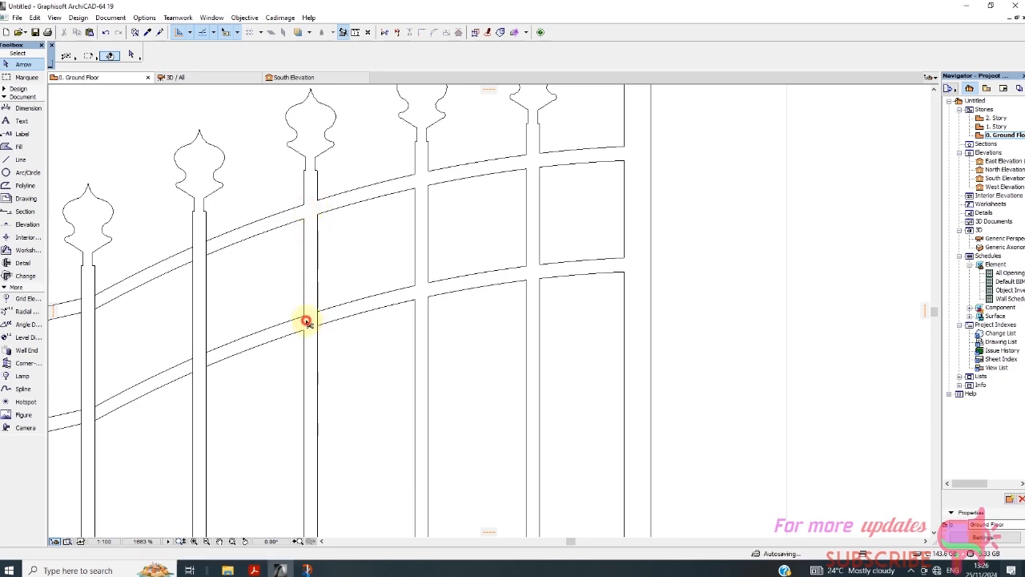
pyautogui.keyDown('ctrl'); pyautogui.click(317, 320); pyautogui.keyUp('ctrl')
# Step: Trim the vertical lines of the seventh and sixth bars inside the curved rails, around the rails' bend
pyautogui.scroll(-3, 498, 228)
pyautogui.scroll(2, 355, 292)
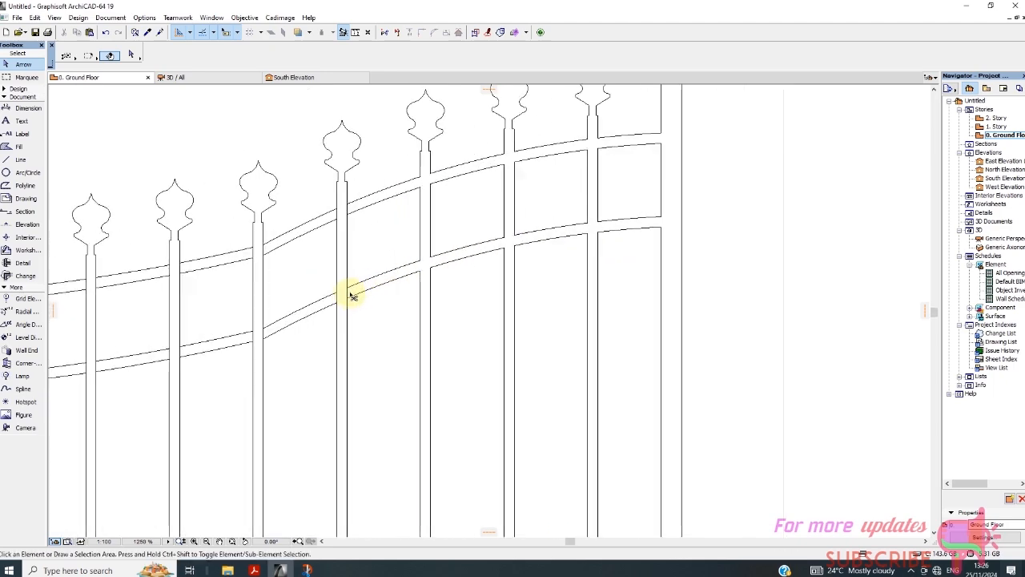
pyautogui.keyDown('ctrl'); pyautogui.click(337, 299); pyautogui.keyUp('ctrl')
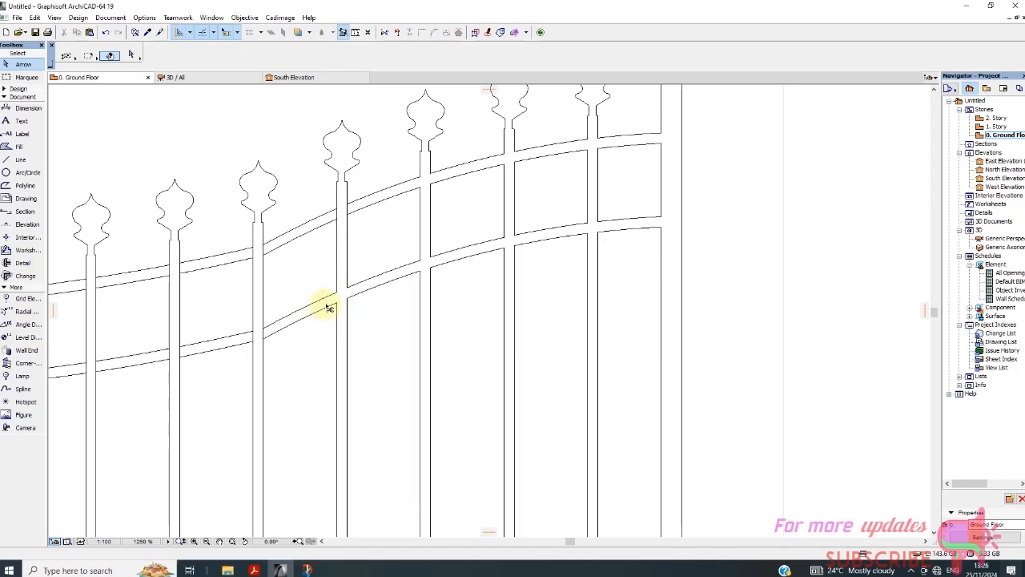
pyautogui.keyDown('ctrl'); pyautogui.click(263, 334); pyautogui.keyUp('ctrl')
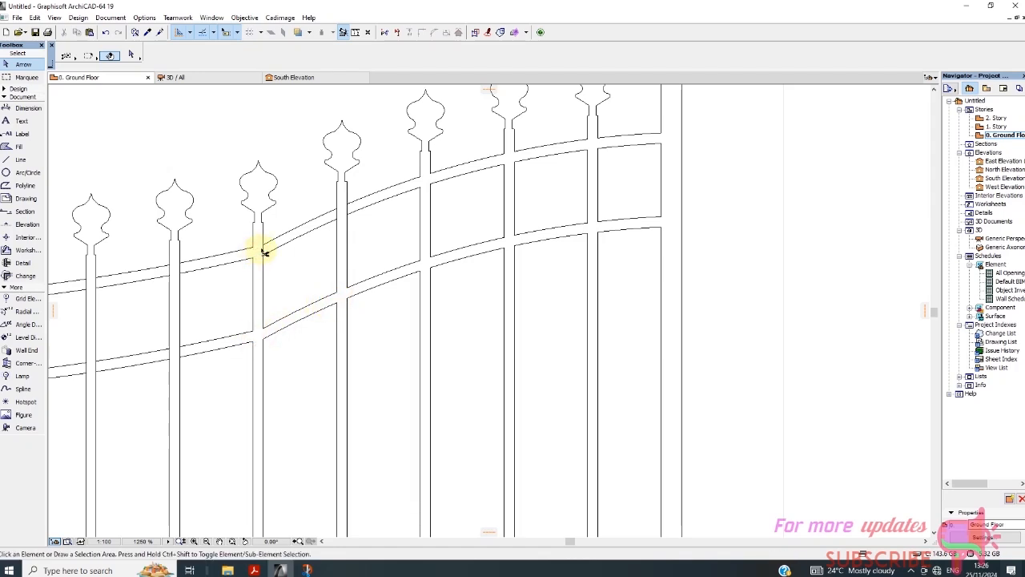
# Step: Undo the last trim on the upper curved rail between the fourth and fifth bars
pyautogui.scroll(-5, 614, 201)
pyautogui.scroll(2, 477, 223)
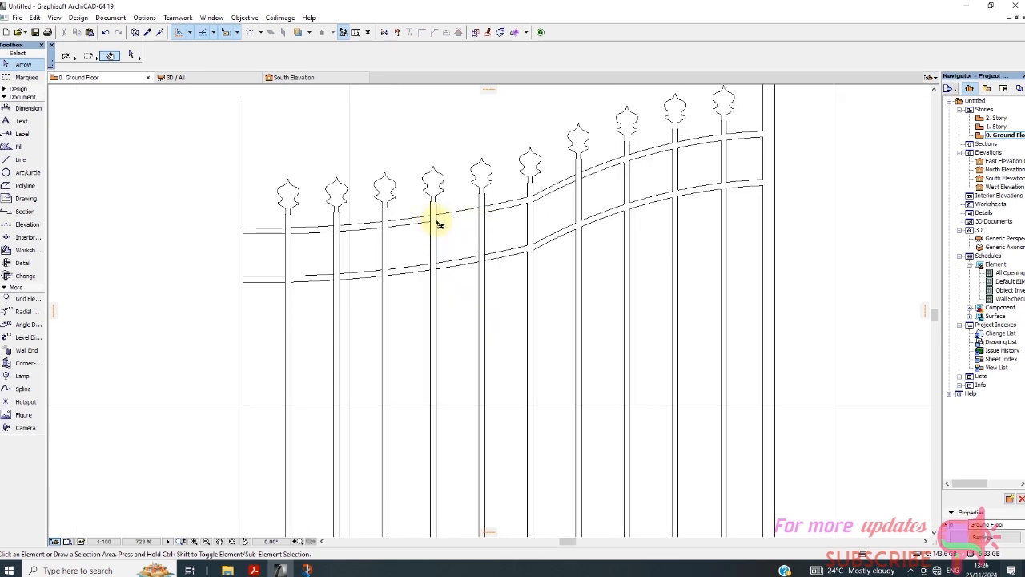
pyautogui.click(105, 32)
pyautogui.scroll(2, 446, 222)
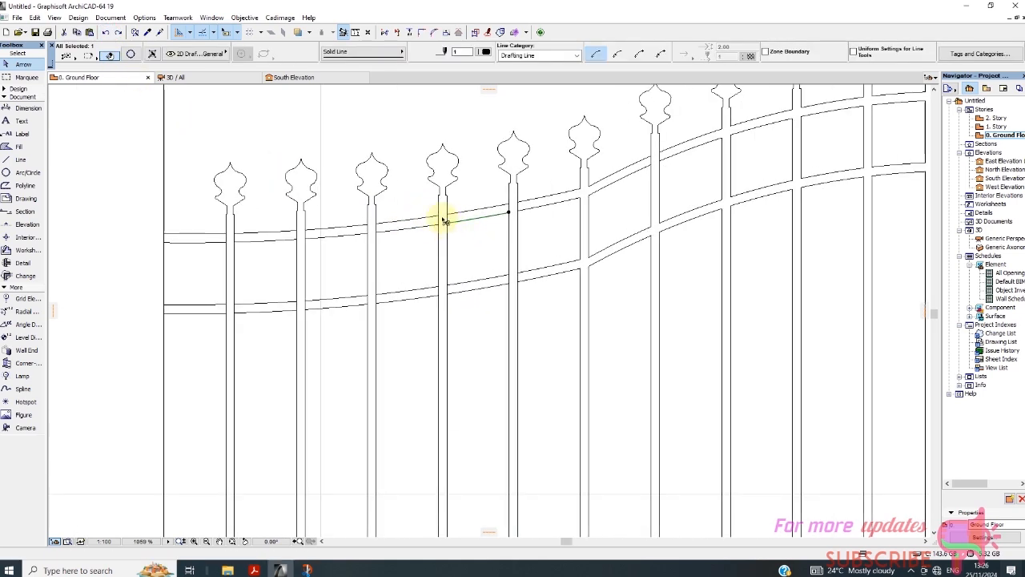
# Step: Trim the vertical lines of the fourth and third bars inside both curved rails, undoing any cut that removes too much
pyautogui.scroll(1, 445, 221)
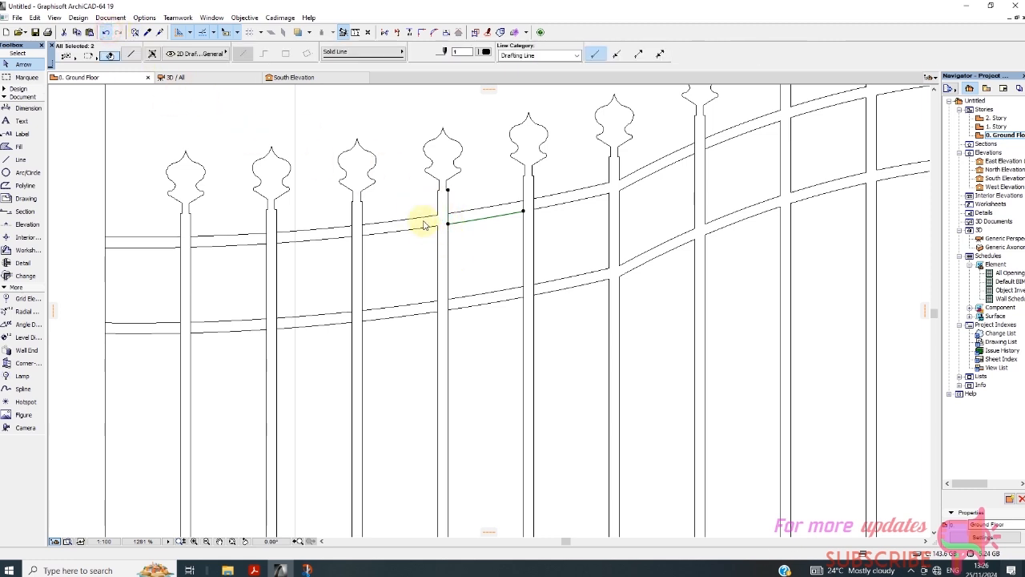
pyautogui.click(457, 223)
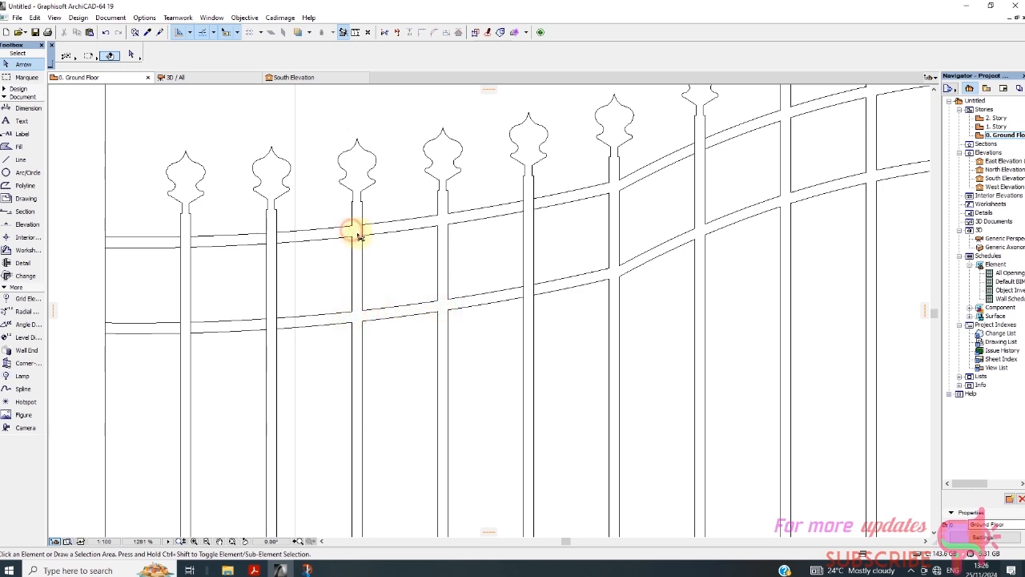
pyautogui.click(106, 32)
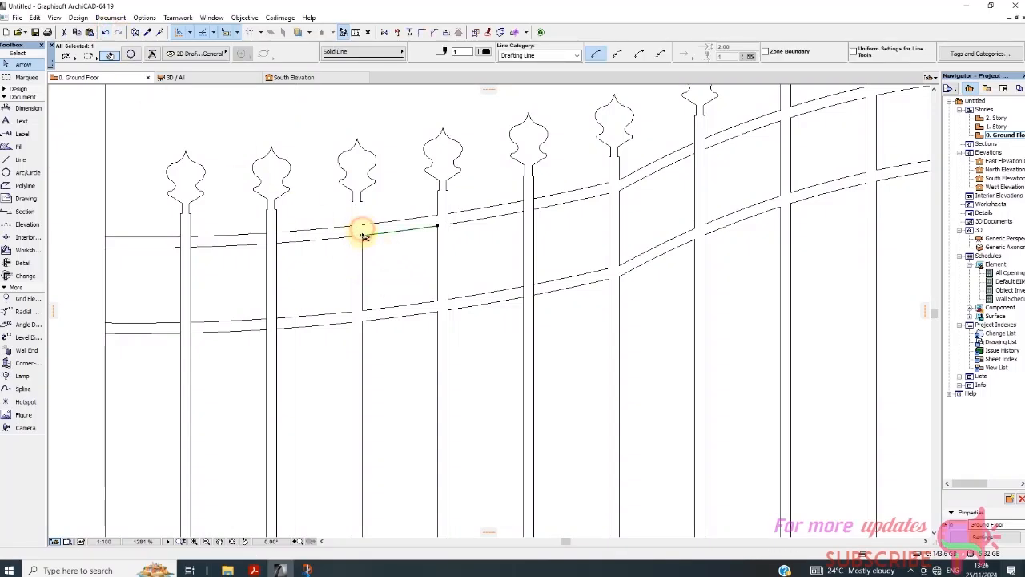
pyautogui.click(114, 33)
pyautogui.click(393, 264)
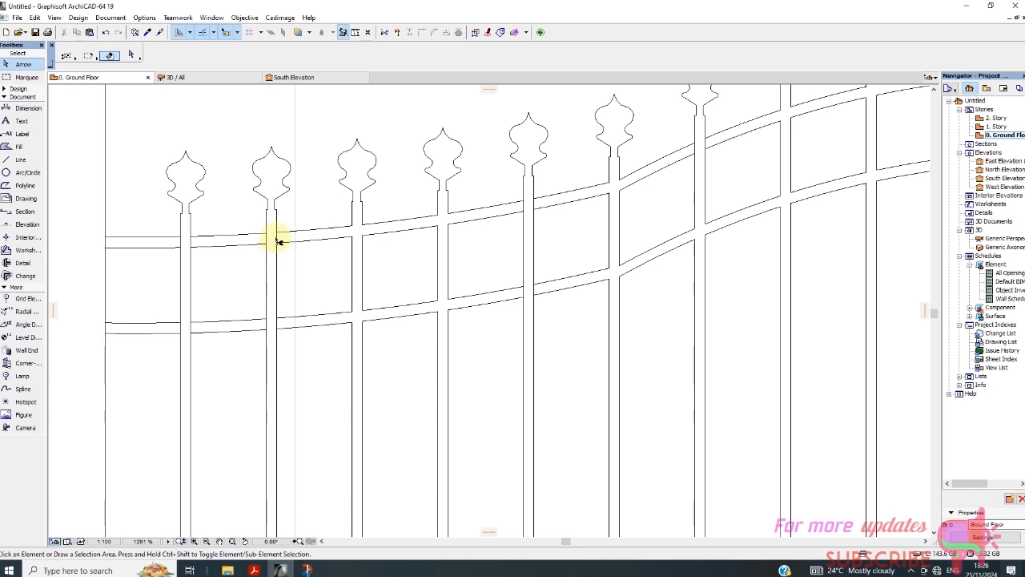
# Step: Trim the vertical lines of the second and first bars inside both curved rails
pyautogui.click(185, 248)
pyautogui.click(190, 330)
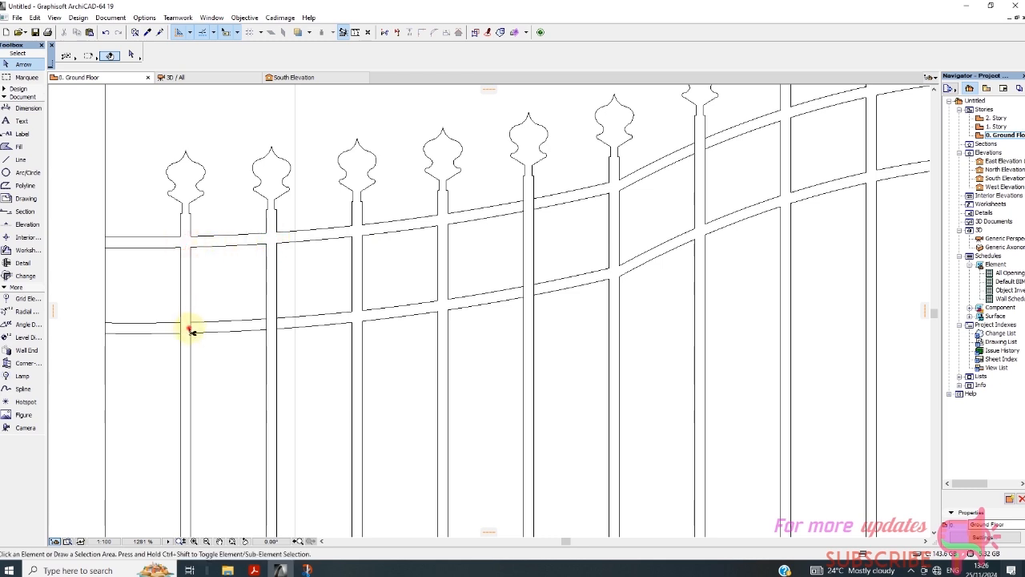
pyautogui.click(275, 322)
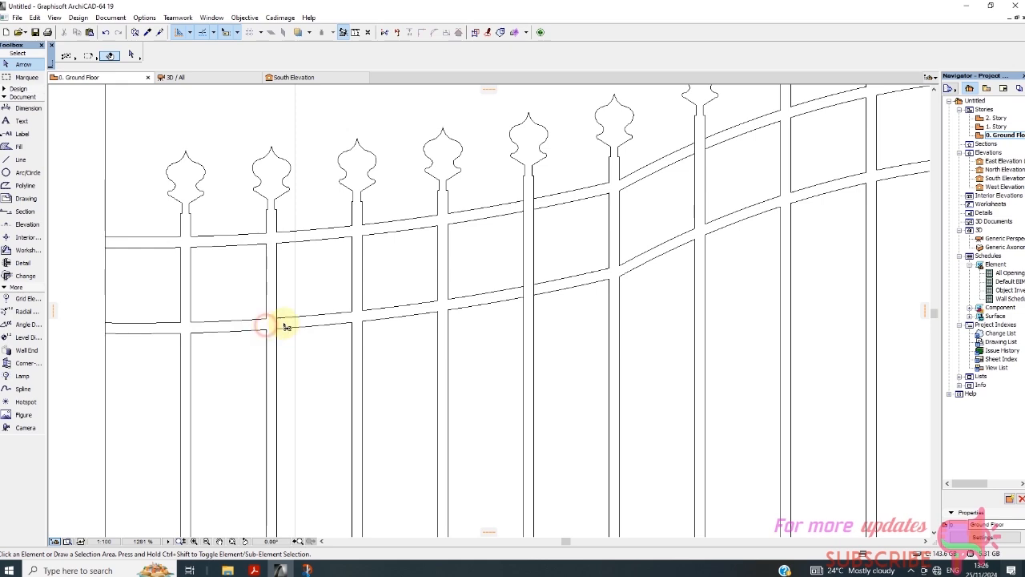
# Step: Trim the fifth bar's vertical lines where they cross the lower and upper curved rails
pyautogui.scroll(-3, 423, 264)
pyautogui.scroll(4, 508, 254)
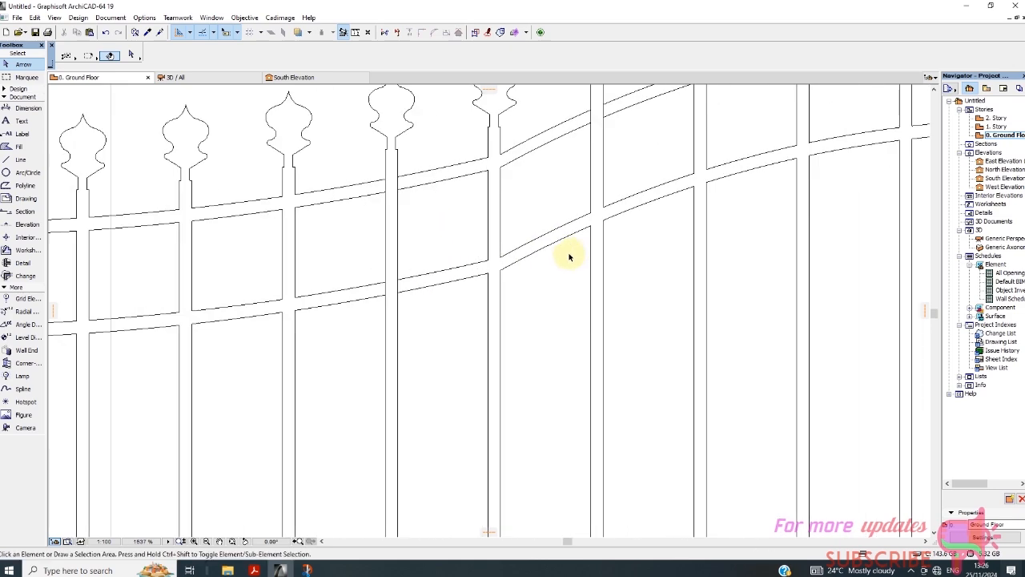
pyautogui.click(388, 295)
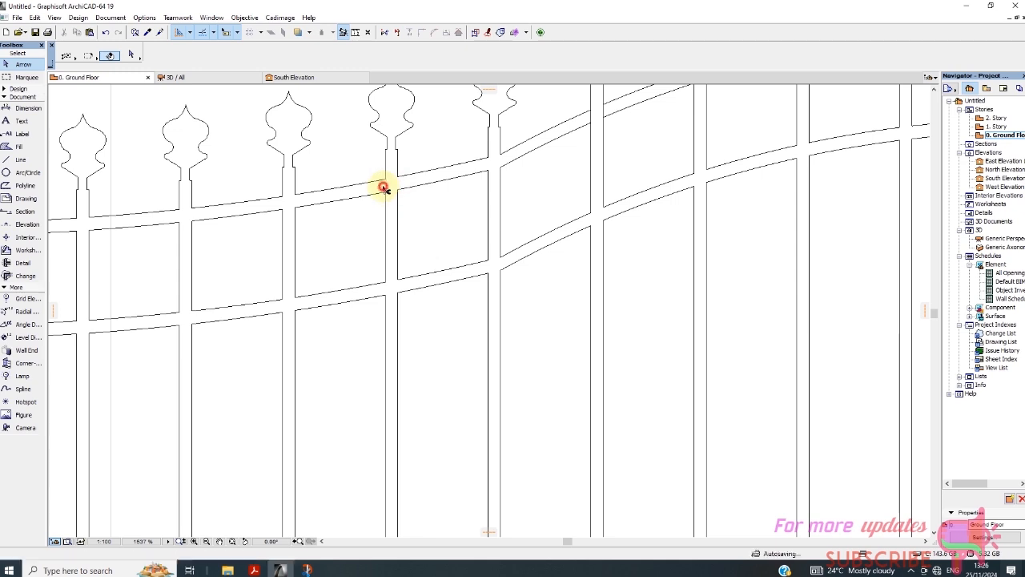
# Step: Trim the vertical lines of the first four bars inside the upper of the two horizontal bottom rails
pyautogui.scroll(-6, 420, 181)
pyautogui.scroll(4, 357, 485)
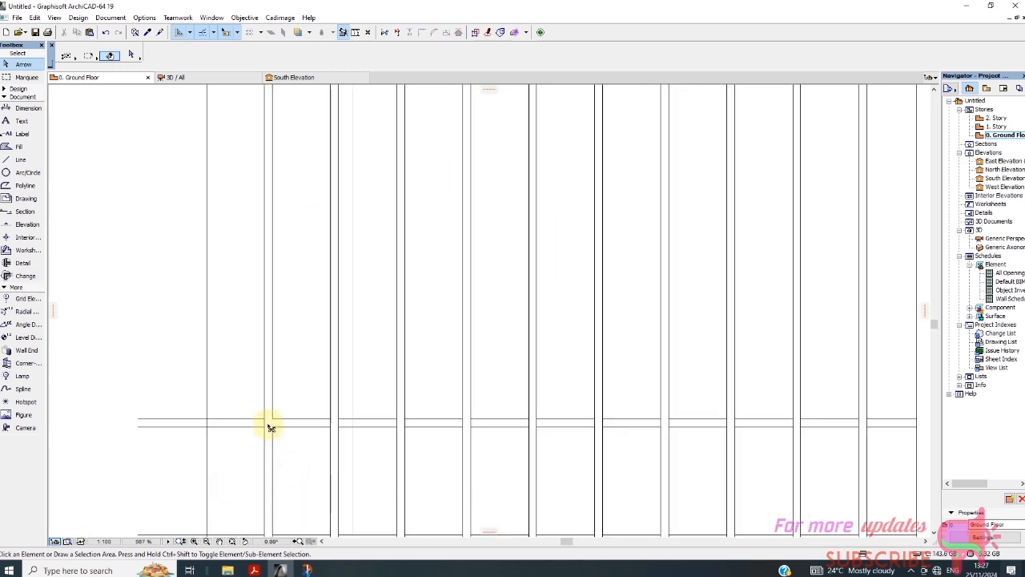
pyautogui.click(267, 423)
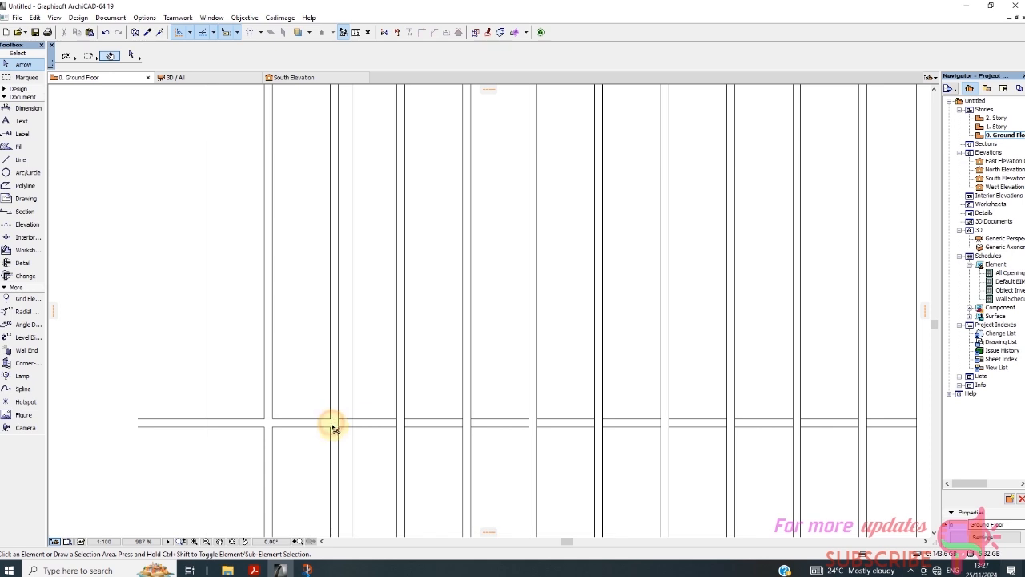
pyautogui.click(336, 424)
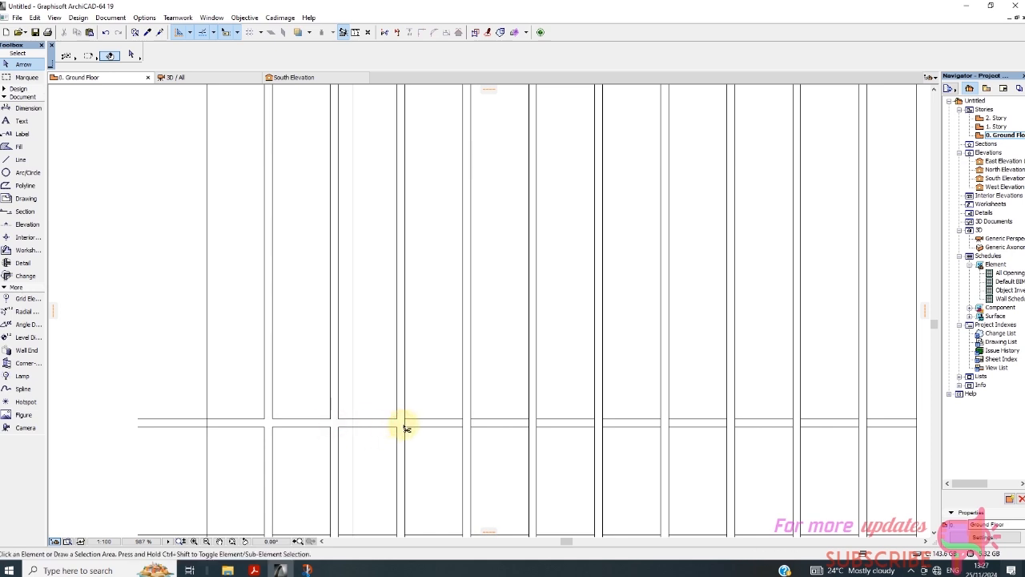
pyautogui.keyDown('ctrl'); pyautogui.click(471, 423); pyautogui.keyUp('ctrl')
# Step: Trim the vertical lines of the first seven bars inside the lowest horizontal rail
pyautogui.scroll(-3, 433, 424)
pyautogui.scroll(4, 324, 490)
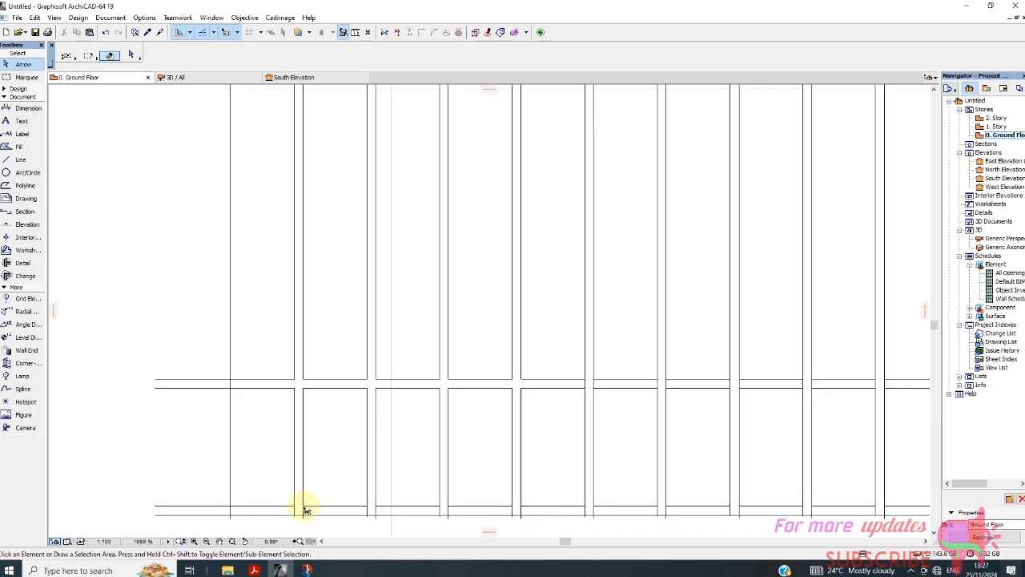
pyautogui.keyDown('ctrl'); pyautogui.click(296, 510); pyautogui.keyUp('ctrl')
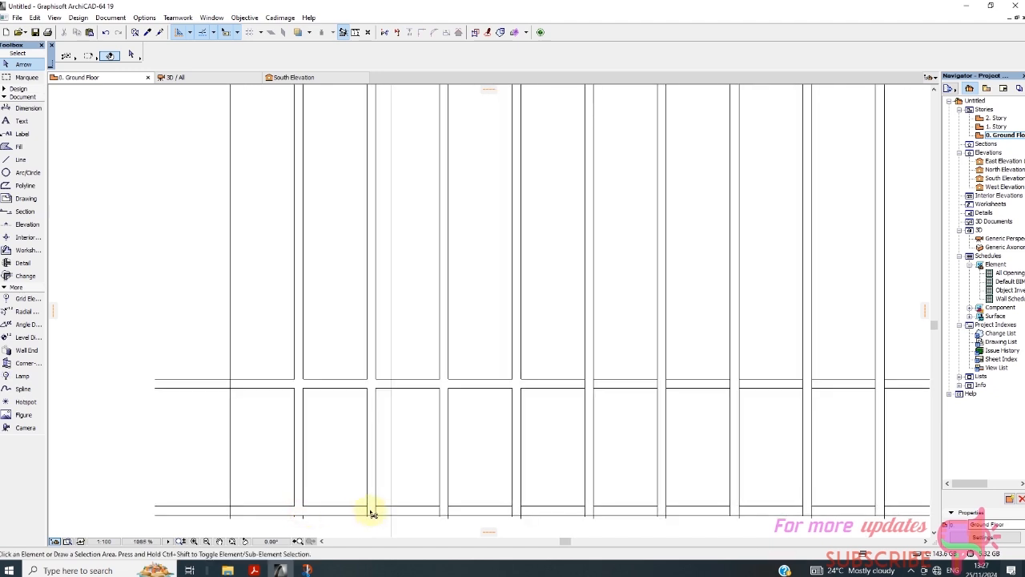
pyautogui.keyDown('ctrl'); pyautogui.click(376, 511); pyautogui.keyUp('ctrl')
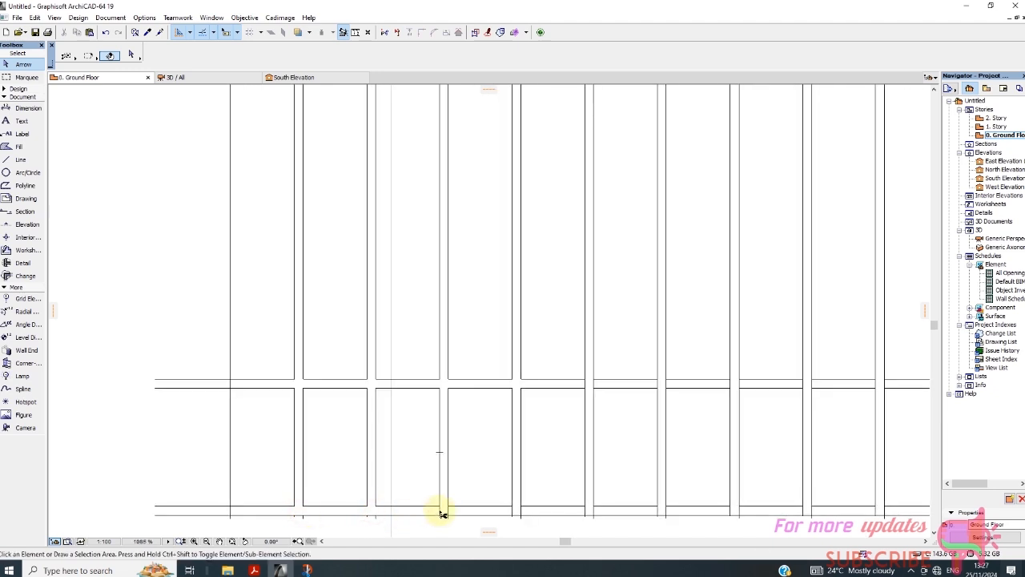
pyautogui.keyDown('ctrl'); pyautogui.click(539, 513); pyautogui.keyUp('ctrl')
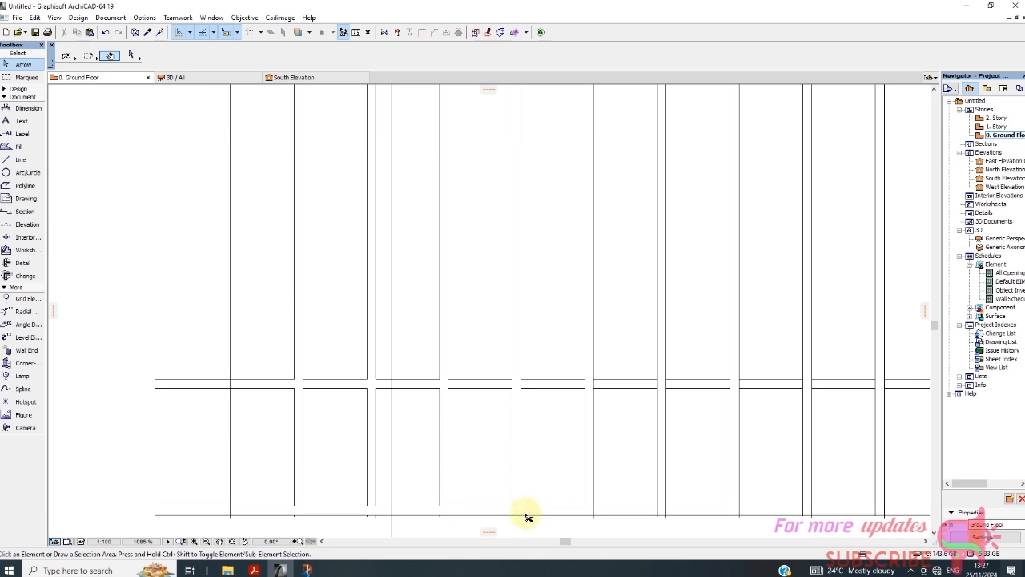
pyautogui.keyDown('ctrl'); pyautogui.click(514, 513); pyautogui.keyUp('ctrl')
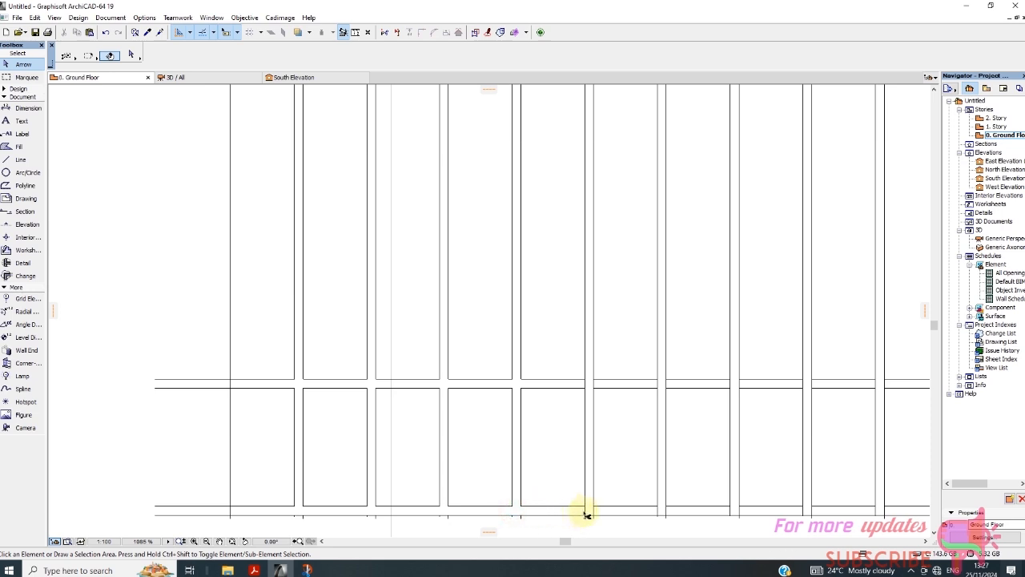
pyautogui.keyDown('ctrl'); pyautogui.click(594, 510); pyautogui.keyUp('ctrl')
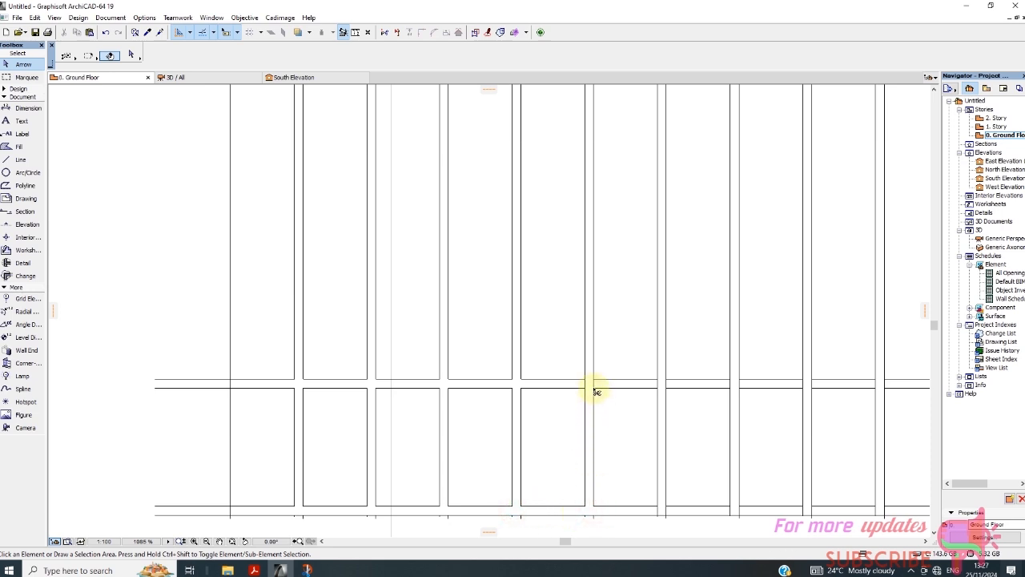
pyautogui.keyDown('ctrl'); pyautogui.click(653, 507); pyautogui.keyUp('ctrl')
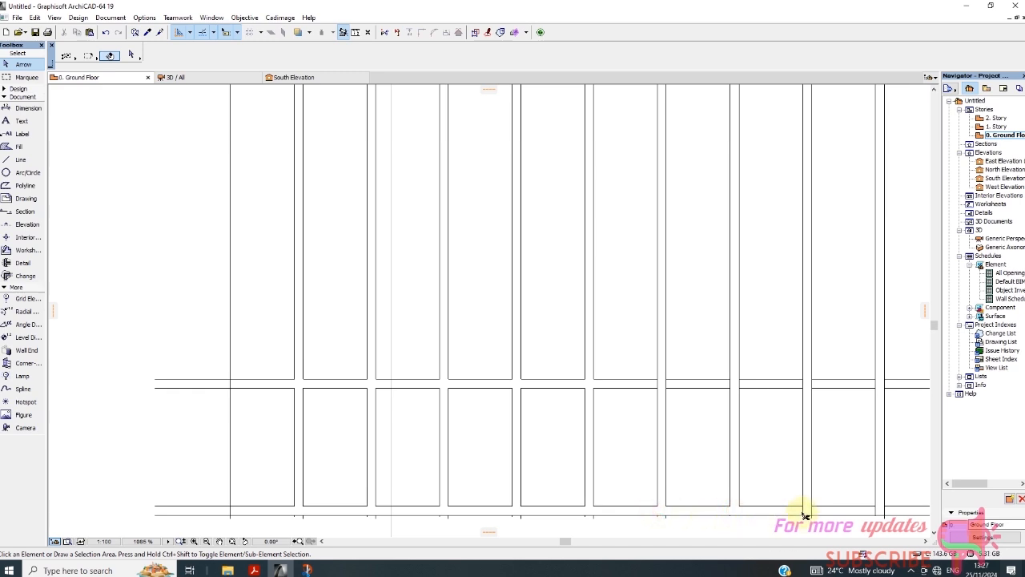
# Step: Undo the last cut on the eighth bar and trim the eighth and ninth bars' lines inside the lowest rail
pyautogui.click(178, 120)
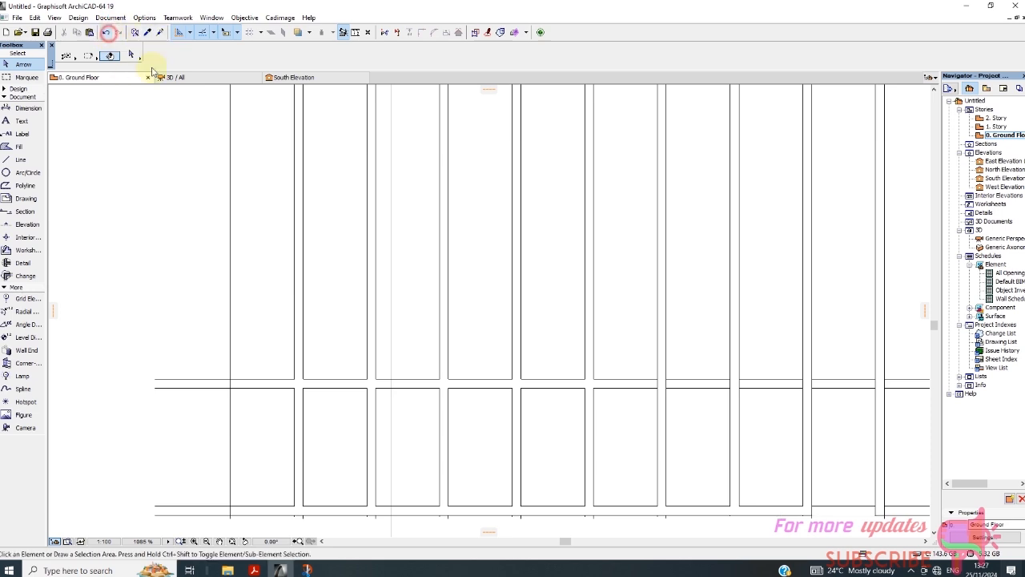
pyautogui.scroll(-1, 584, 357)
pyautogui.click(760, 431)
pyautogui.scroll(1, 772, 471)
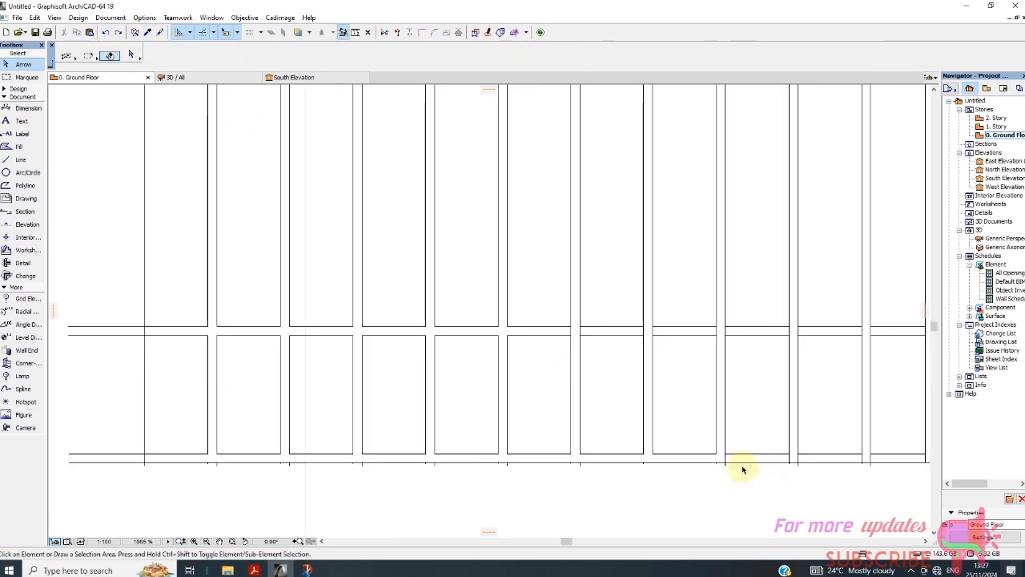
pyautogui.keyDown('ctrl'); pyautogui.click(789, 459); pyautogui.keyUp('ctrl')
pyautogui.keyDown('ctrl'); pyautogui.click(798, 459); pyautogui.keyUp('ctrl')
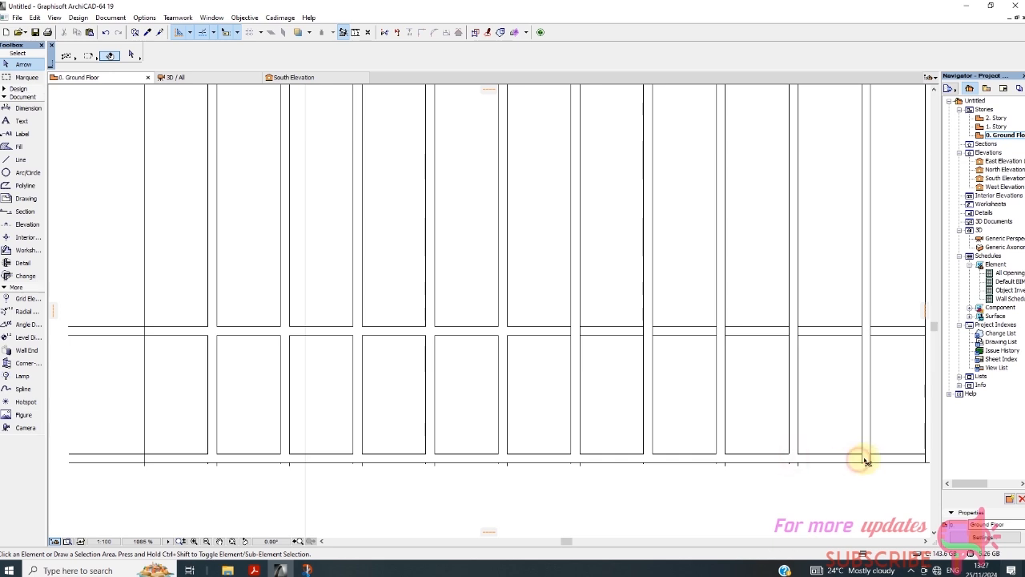
# Step: Trim the tenth bar and the right end post's inner line at the lowest rail, undoing the cut that removes too much
pyautogui.scroll(-1, 590, 421)
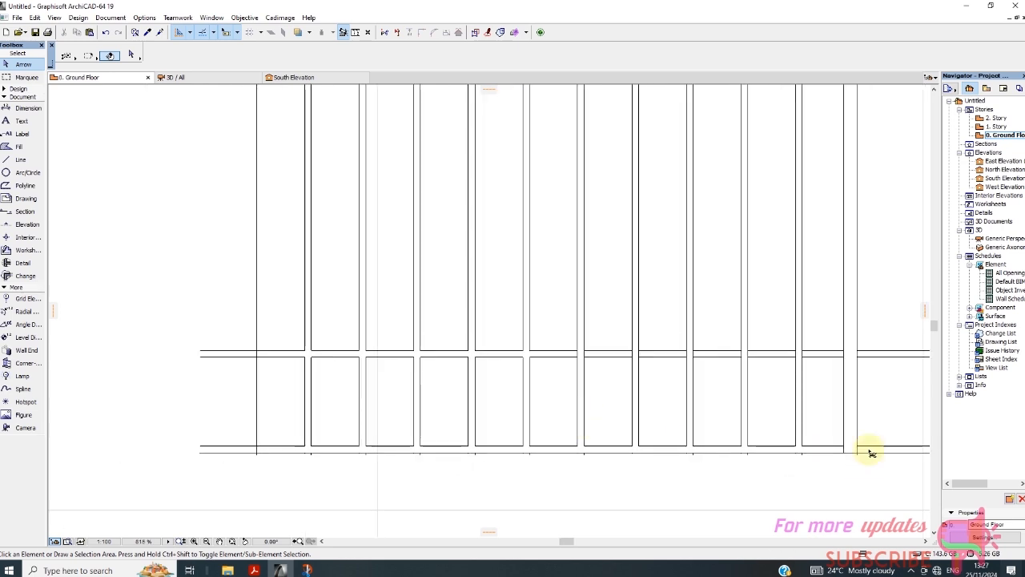
pyautogui.scroll(1, 871, 453)
pyautogui.scroll(-1, 849, 450)
pyautogui.scroll(-1, 621, 430)
pyautogui.scroll(2, 736, 436)
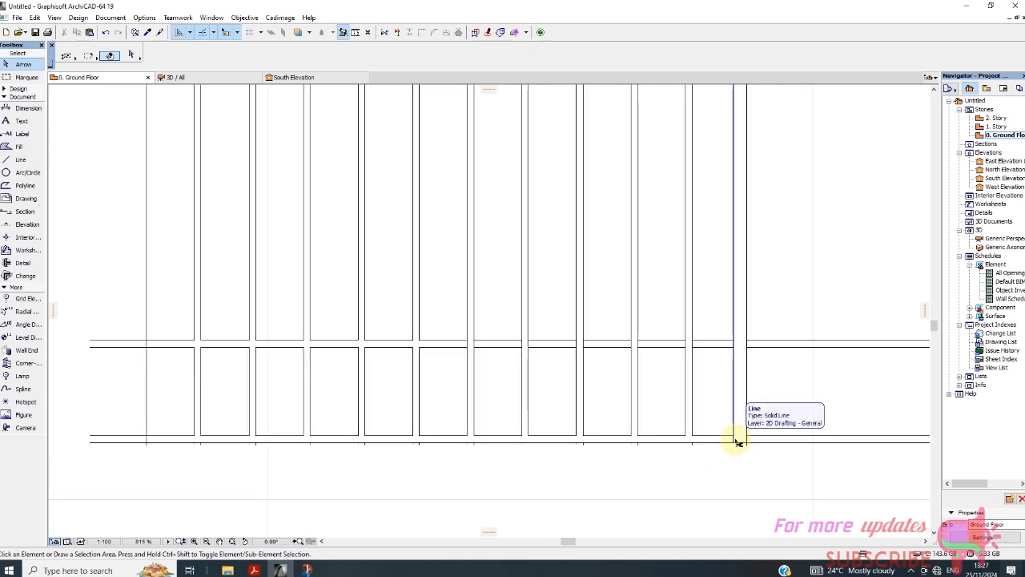
pyautogui.keyDown('ctrl'); pyautogui.click(735, 439); pyautogui.keyUp('ctrl')
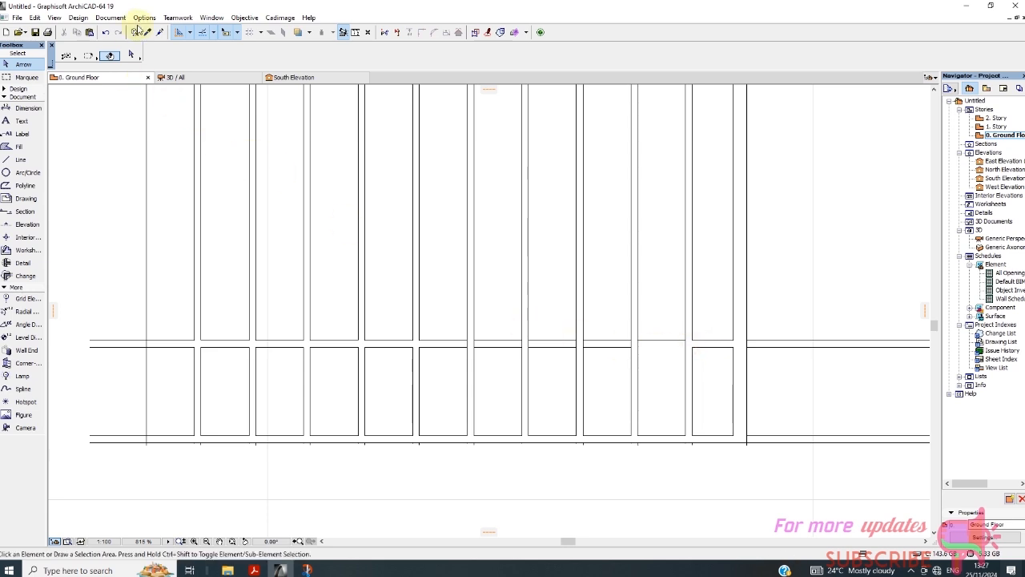
pyautogui.click(104, 32)
# Step: Trim the vertical lines of the fifth through tenth bars inside the upper horizontal bottom rail
pyautogui.scroll(4, 702, 400)
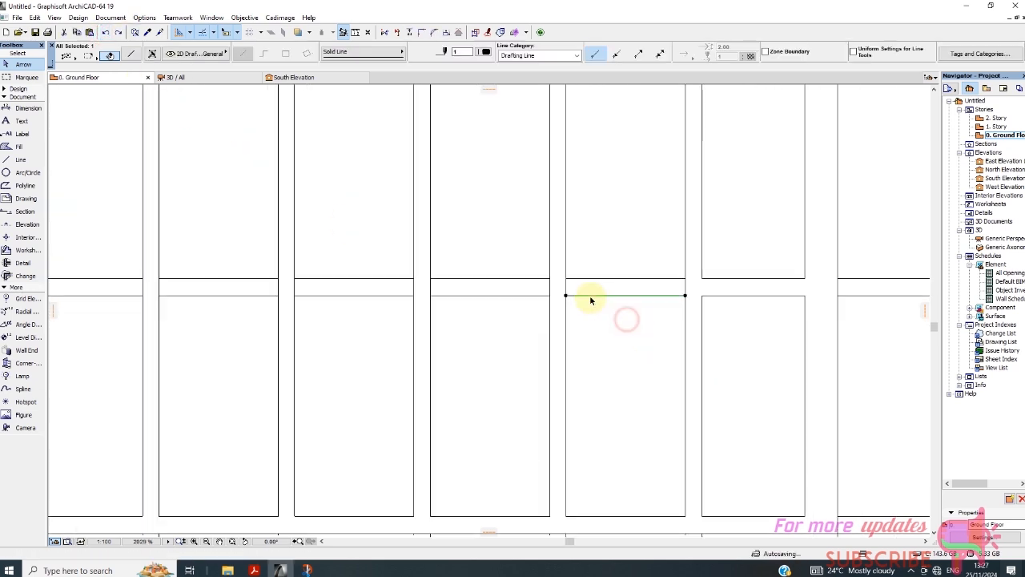
pyautogui.press('Delete')
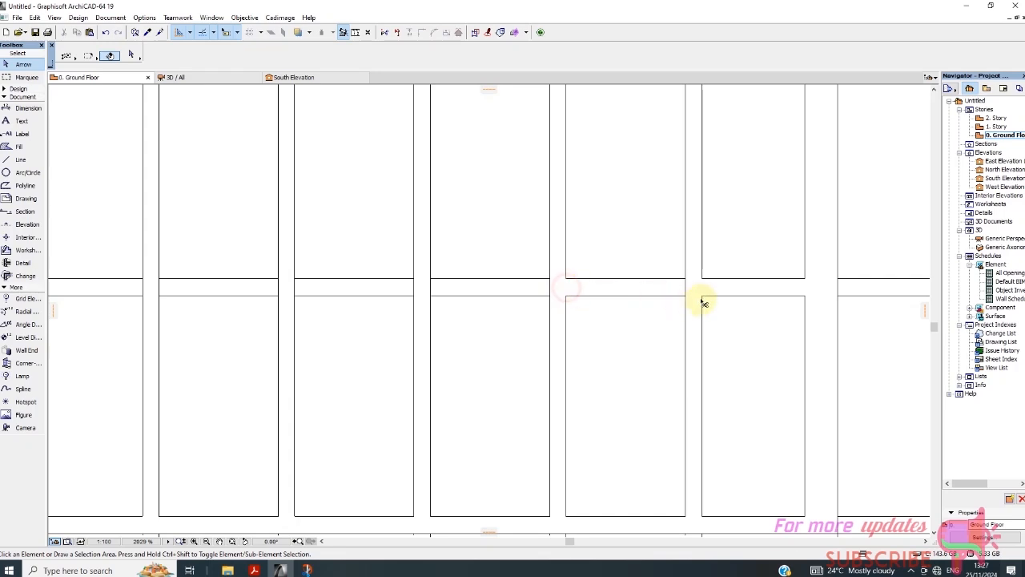
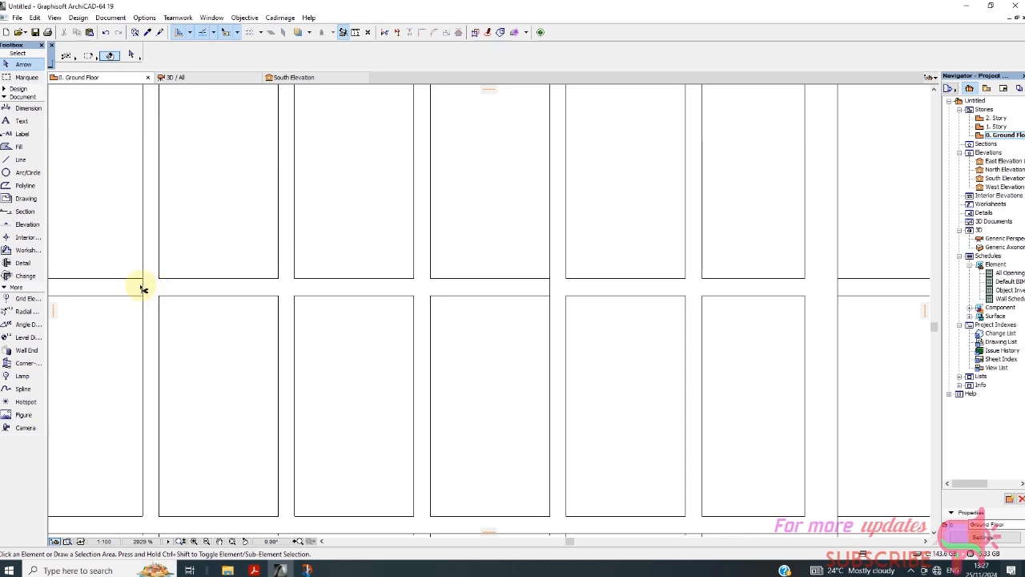
pyautogui.scroll(-2, 522, 350)
pyautogui.scroll(1, 312, 346)
pyautogui.scroll(-2, 496, 337)
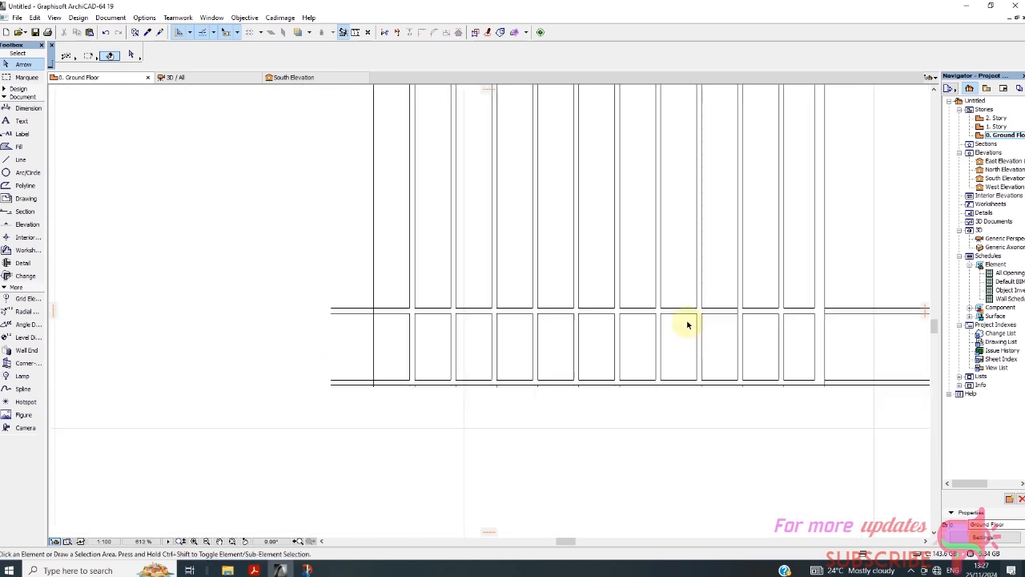
# Step: Trim off the part of the lowest rail line that extends beyond the right end post
pyautogui.scroll(-2, 561, 376)
pyautogui.scroll(-2, 649, 385)
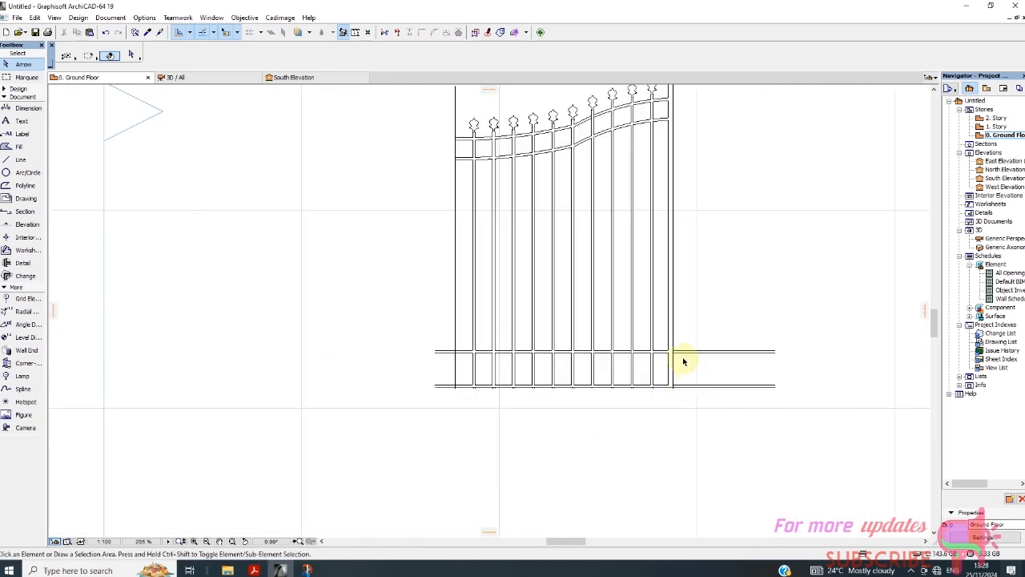
pyautogui.click(865, 303)
pyautogui.click(839, 303)
pyautogui.click(817, 303)
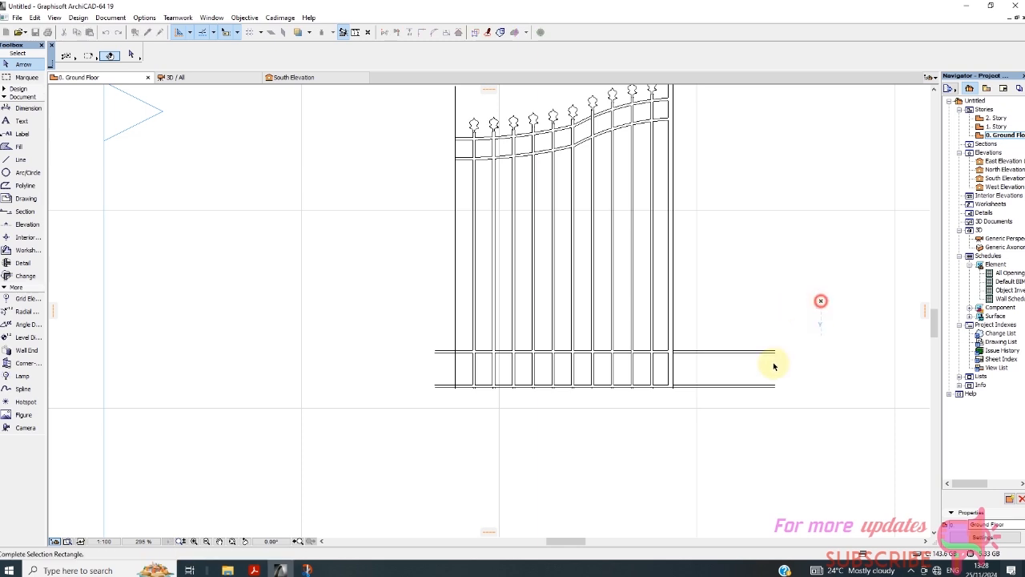
pyautogui.click(764, 406)
pyautogui.scroll(4, 696, 401)
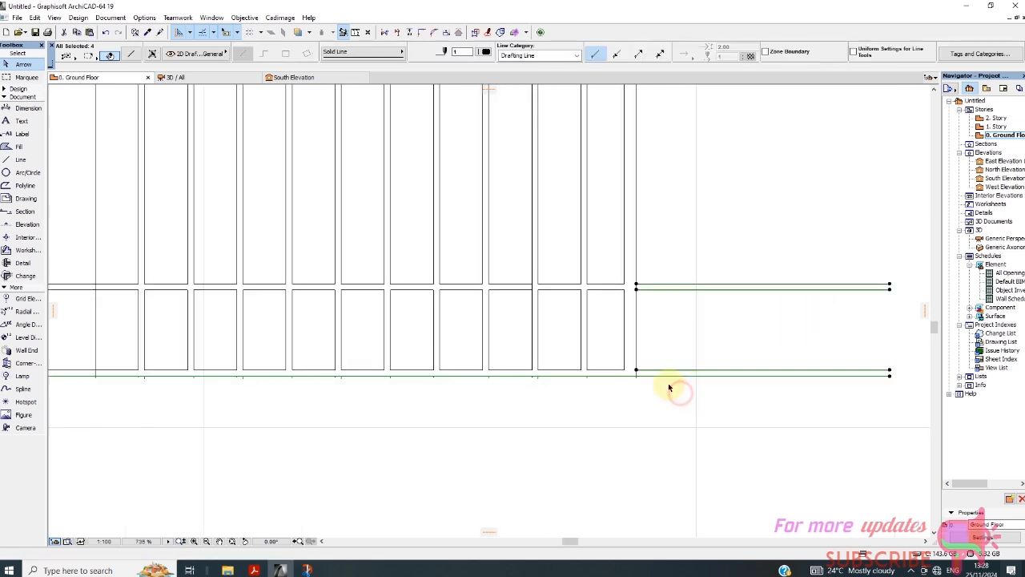
pyautogui.click(669, 387)
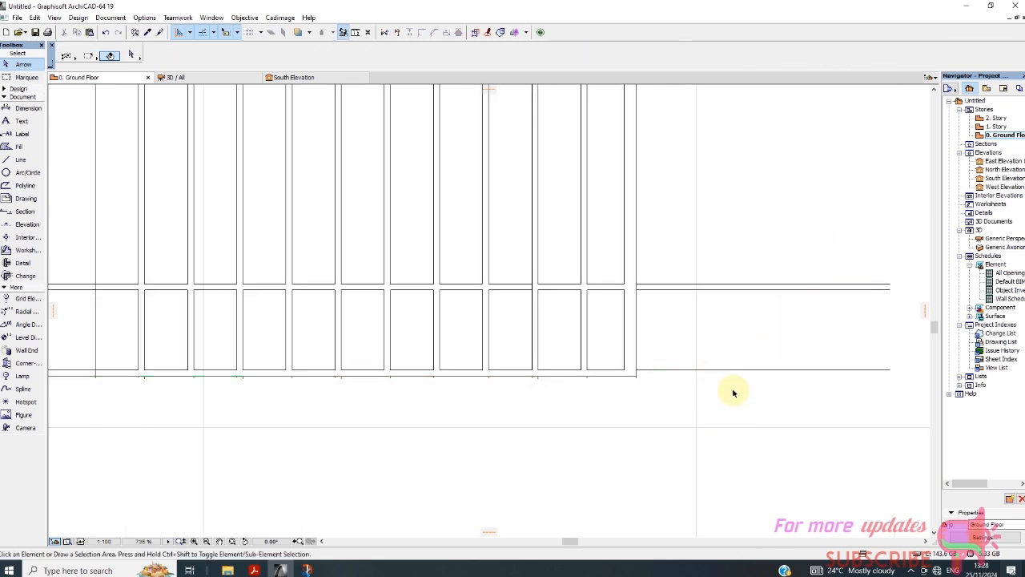
# Step: Delete the three remaining horizontal rail segments outside the right end post
pyautogui.click(826, 258)
pyautogui.click(697, 420)
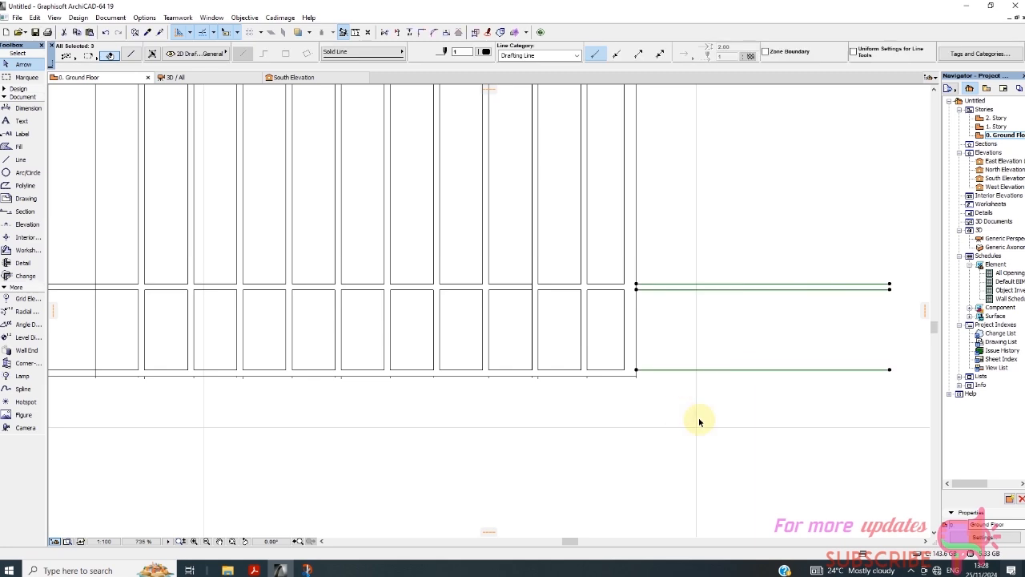
pyautogui.press('Delete')
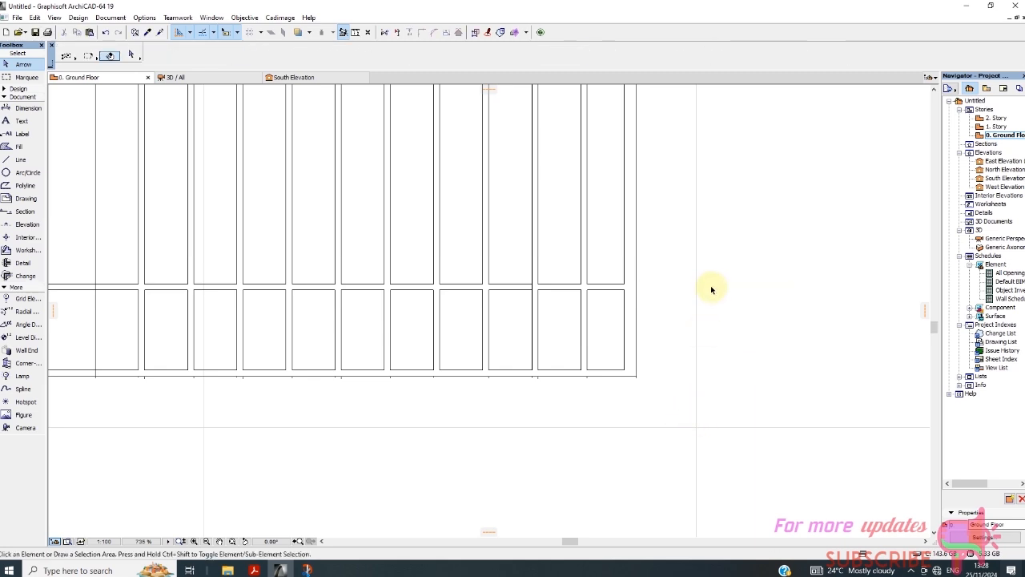
# Step: Trim off the horizontal bottom rail lines that extend beyond the left end post's outer line
pyautogui.scroll(-3, 595, 302)
pyautogui.scroll(3, 360, 320)
pyautogui.click(346, 304)
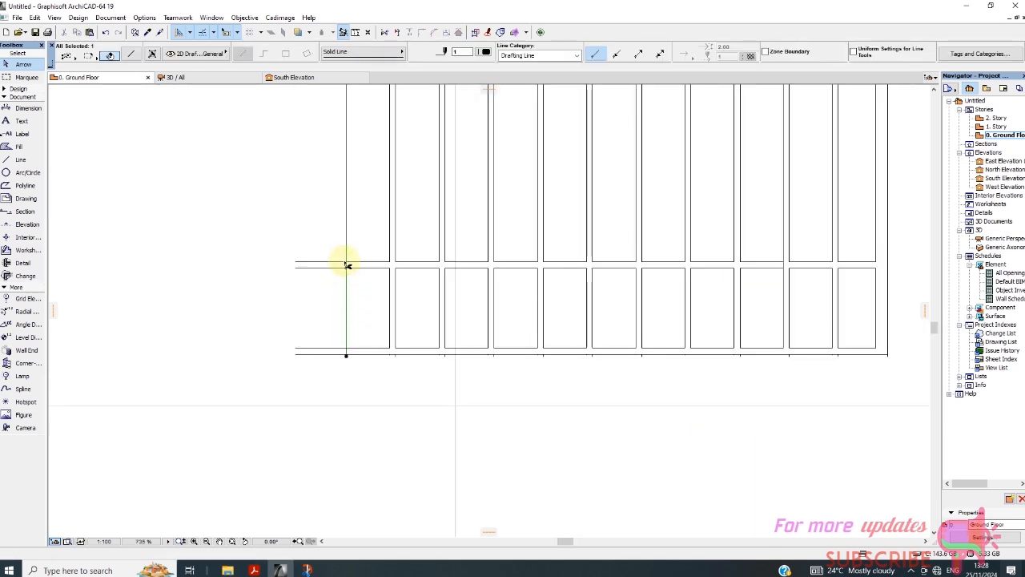
pyautogui.keyDown('ctrl'); pyautogui.click(330, 267); pyautogui.keyUp('ctrl')
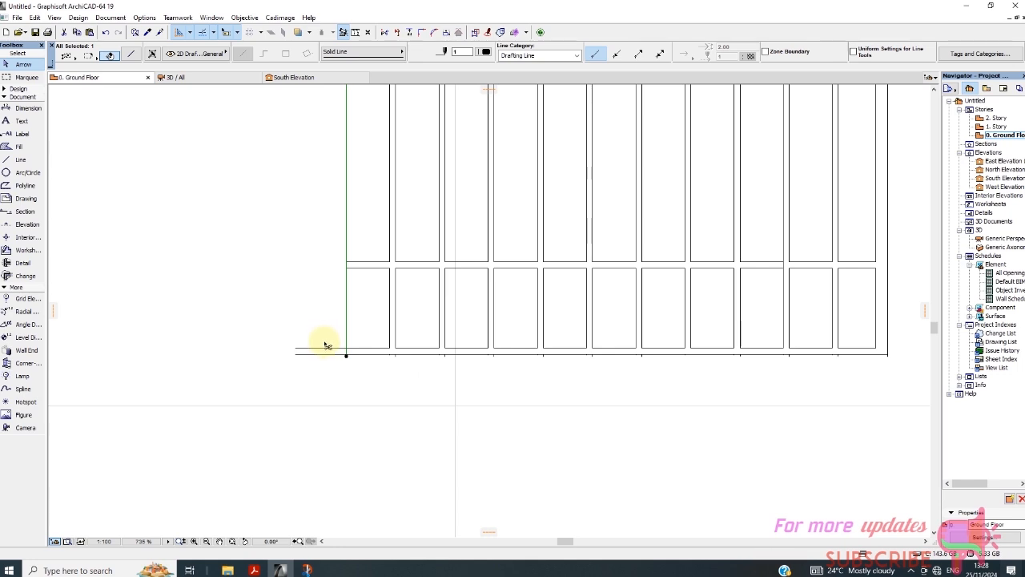
pyautogui.click(361, 374)
# Step: Examine the gate elevation from the curved top rails and finials to the bottom rails for leftover overlaps
pyautogui.scroll(-5, 395, 371)
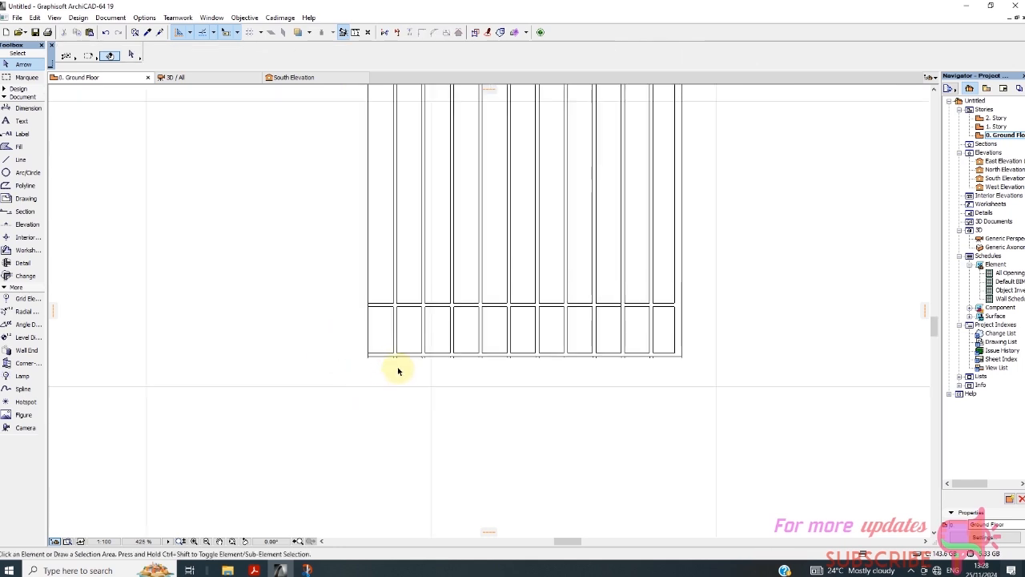
pyautogui.scroll(-2, 390, 378)
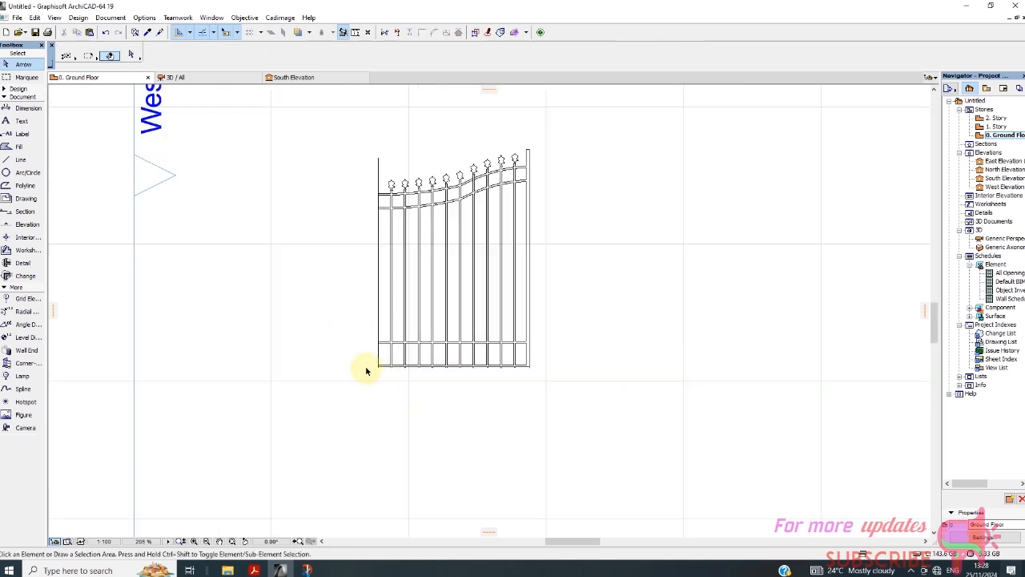
pyautogui.scroll(6, 472, 168)
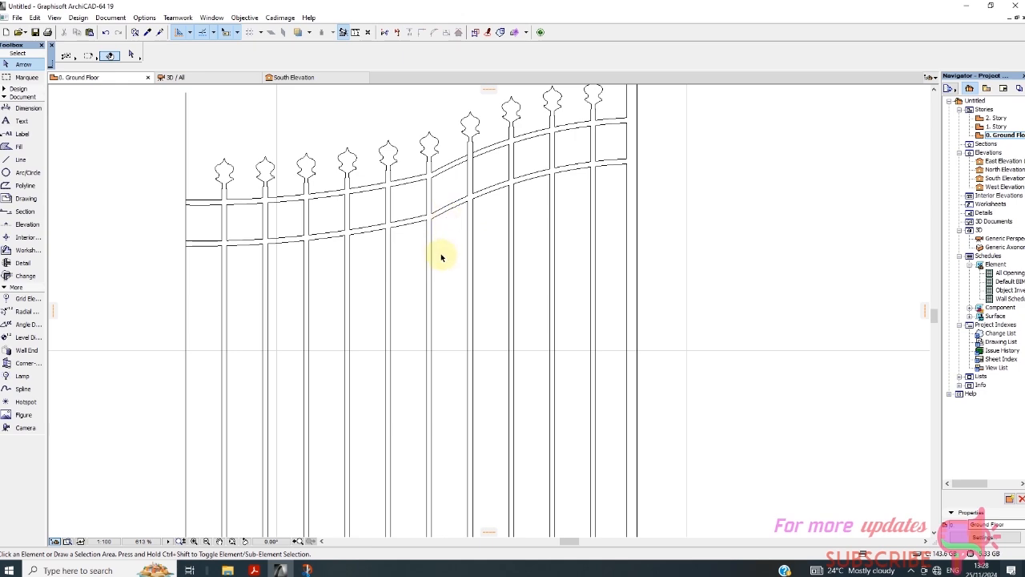
pyautogui.scroll(2, 446, 298)
pyautogui.scroll(-5, 448, 309)
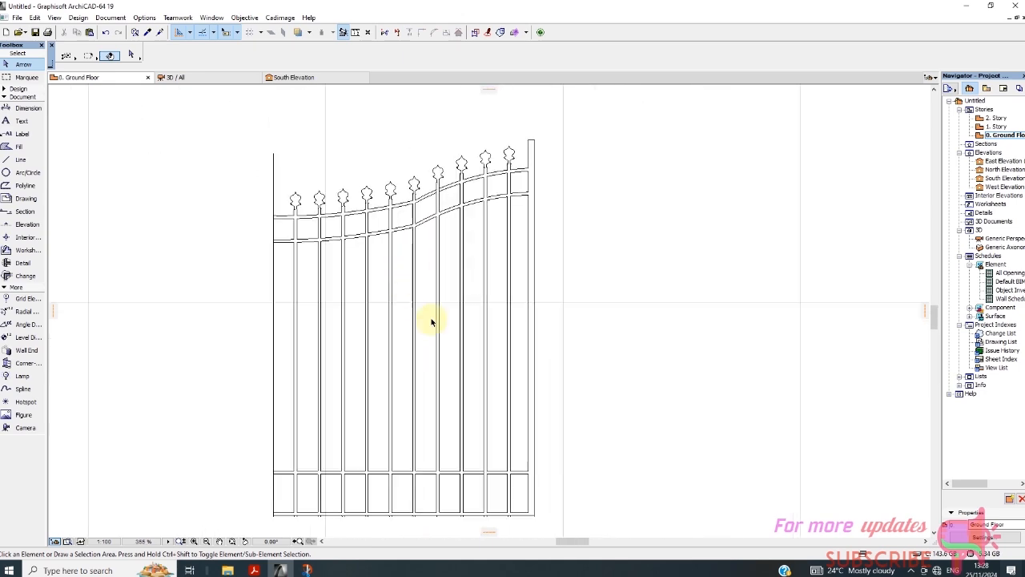
pyautogui.scroll(4, 312, 250)
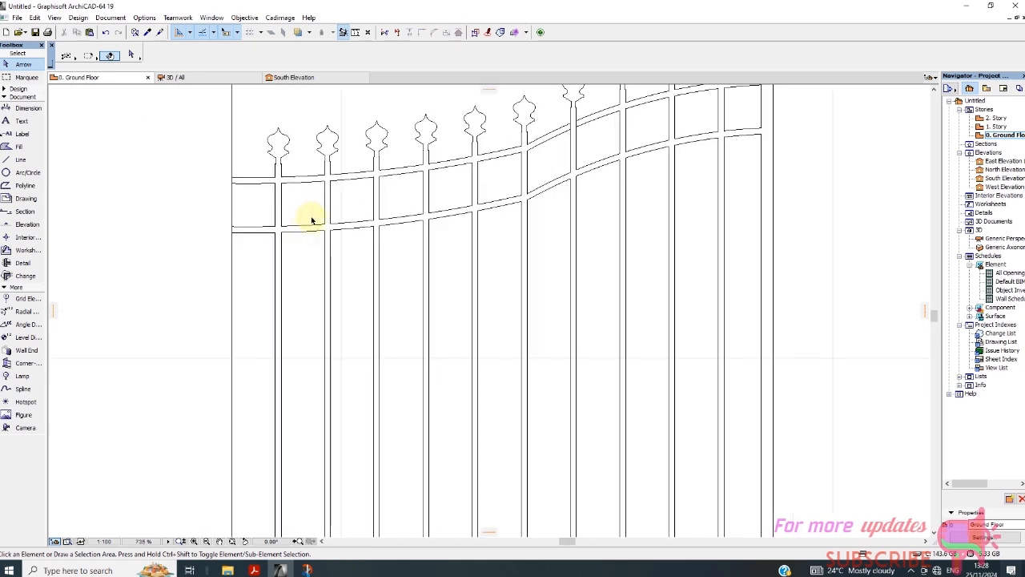
pyautogui.scroll(-3, 384, 162)
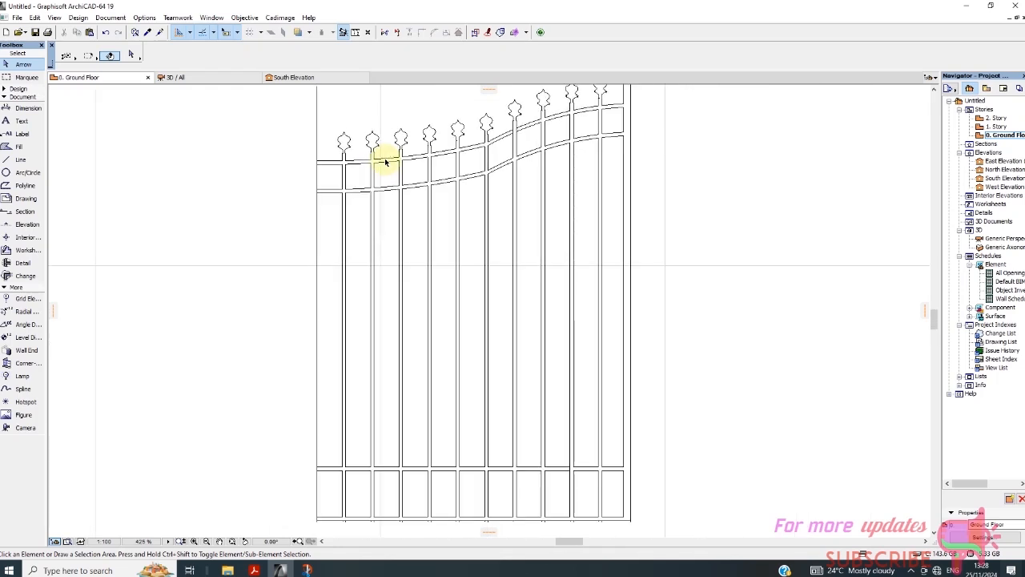
pyautogui.scroll(-4, 374, 325)
# Step: Draw a scroll-shaped spline in the lower-left panel, curving from near the left post down to the rail and up past the first bar
pyautogui.scroll(8, 336, 430)
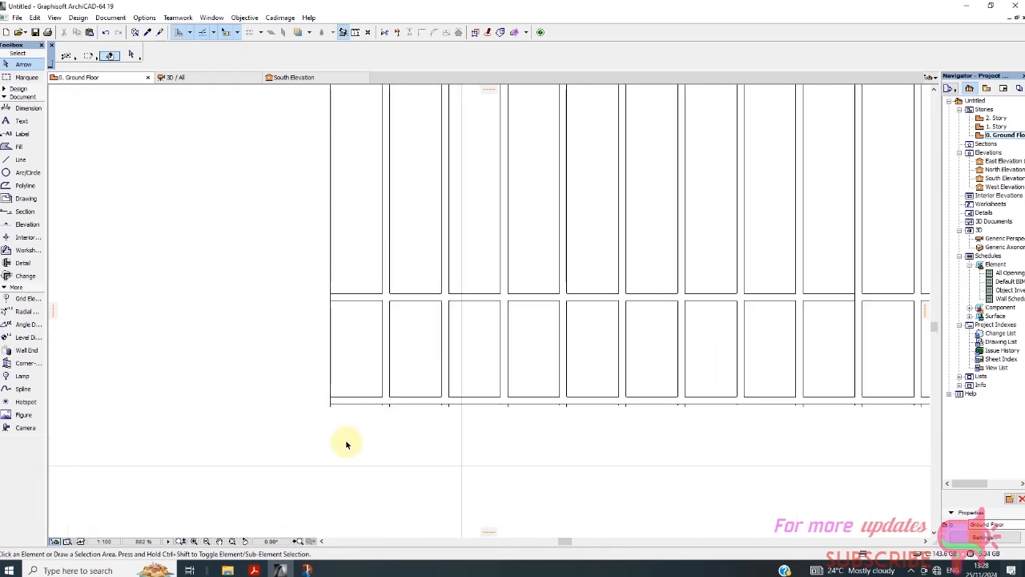
pyautogui.scroll(2, 347, 445)
pyautogui.scroll(2, 400, 443)
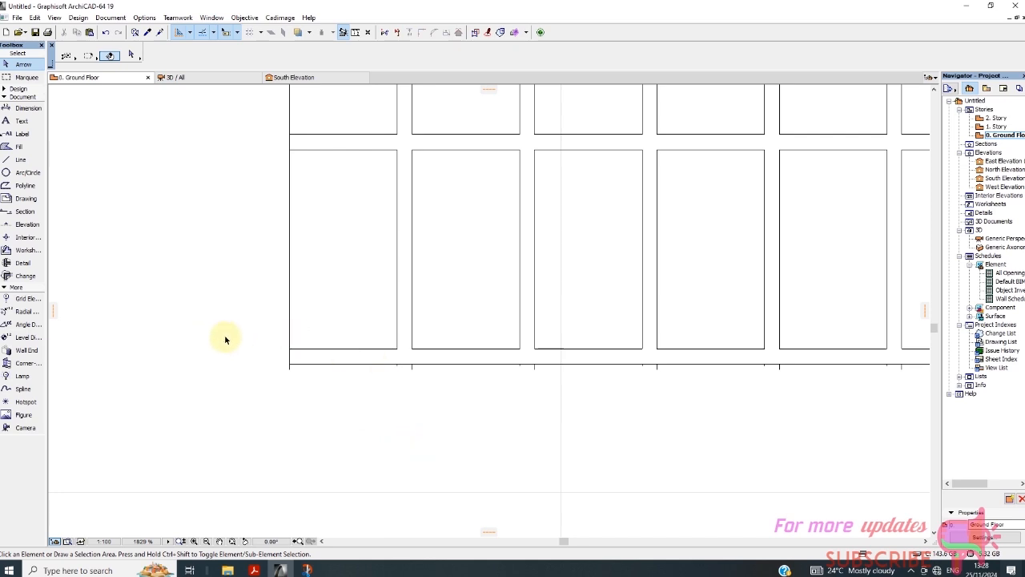
pyautogui.click(13, 391)
pyautogui.scroll(2, 228, 374)
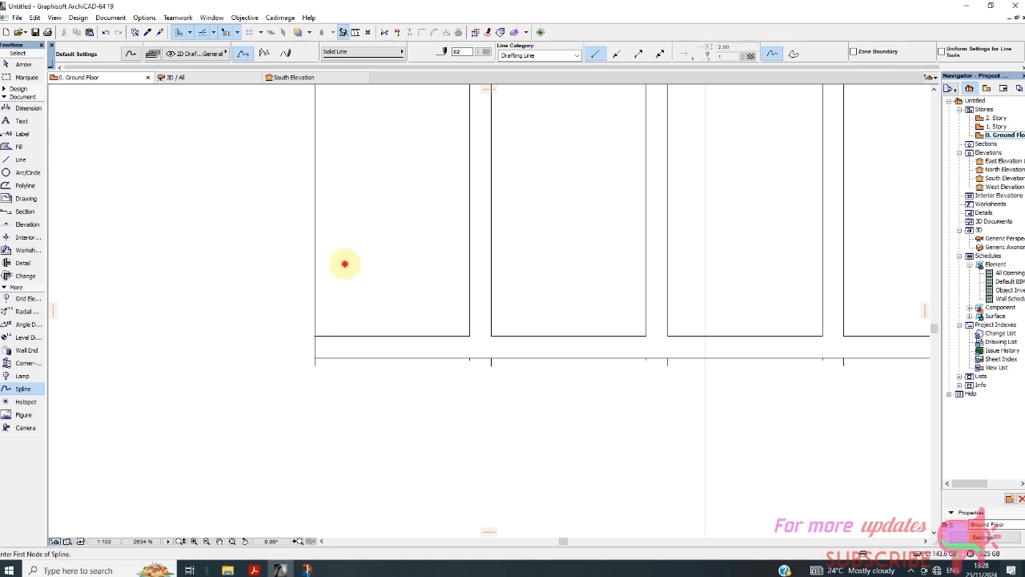
pyautogui.click(345, 264)
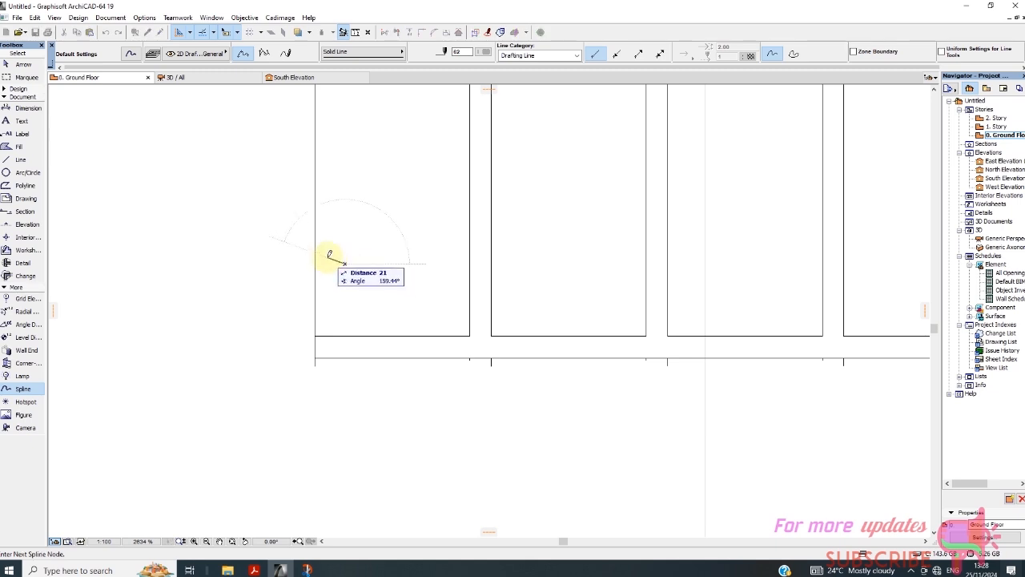
pyautogui.click(323, 270)
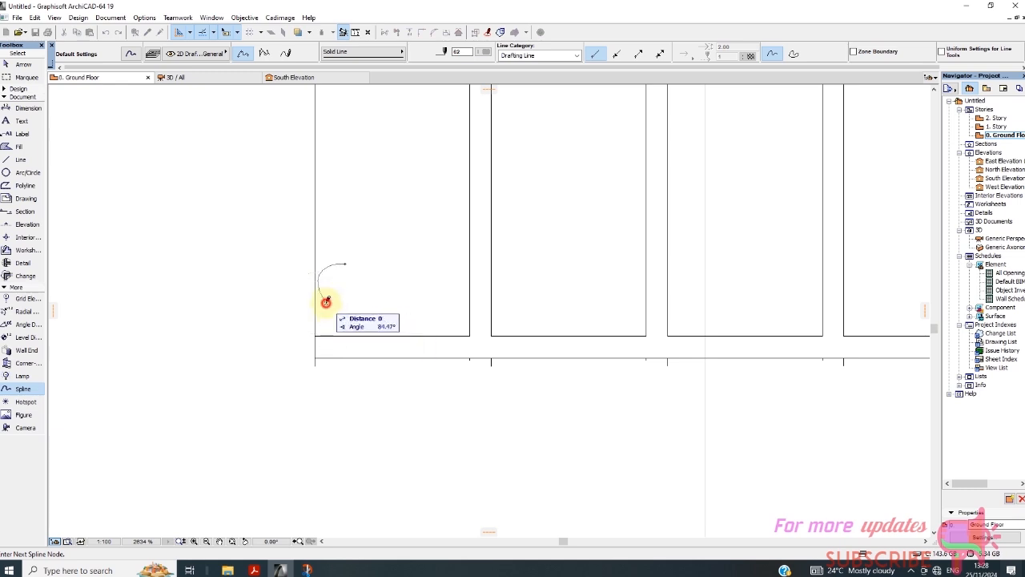
pyautogui.click(325, 302)
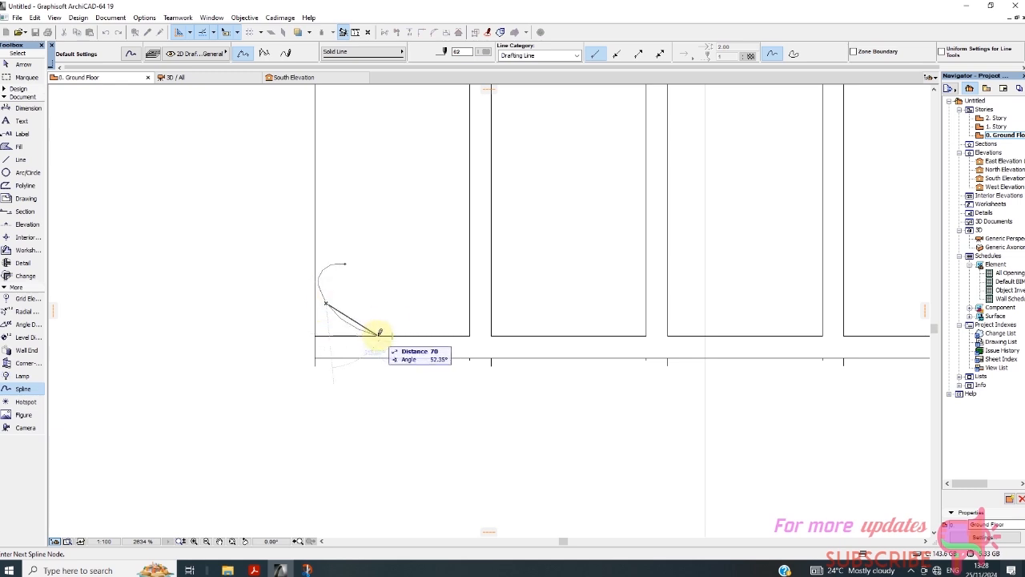
pyautogui.click(392, 333)
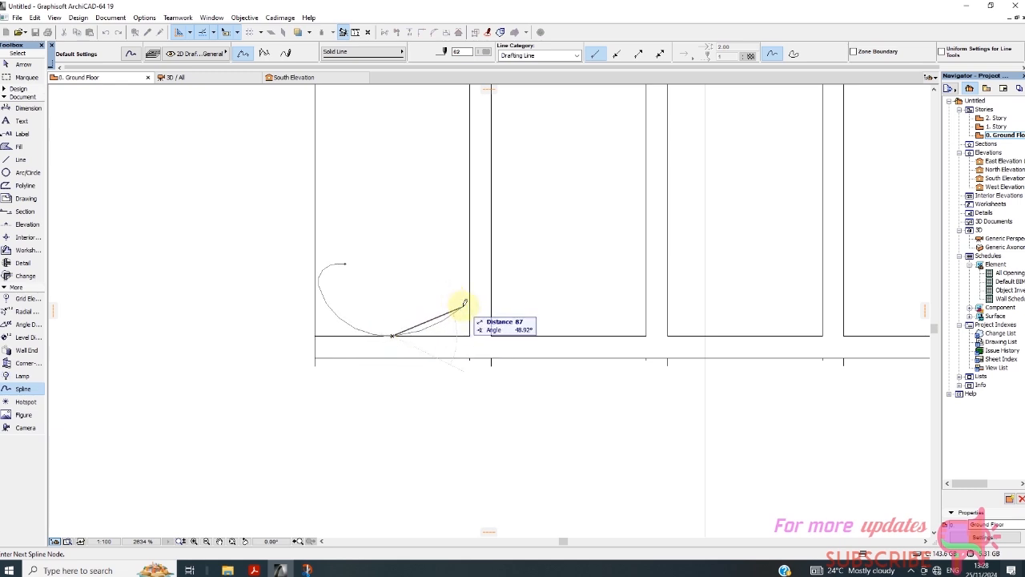
pyautogui.click(464, 305)
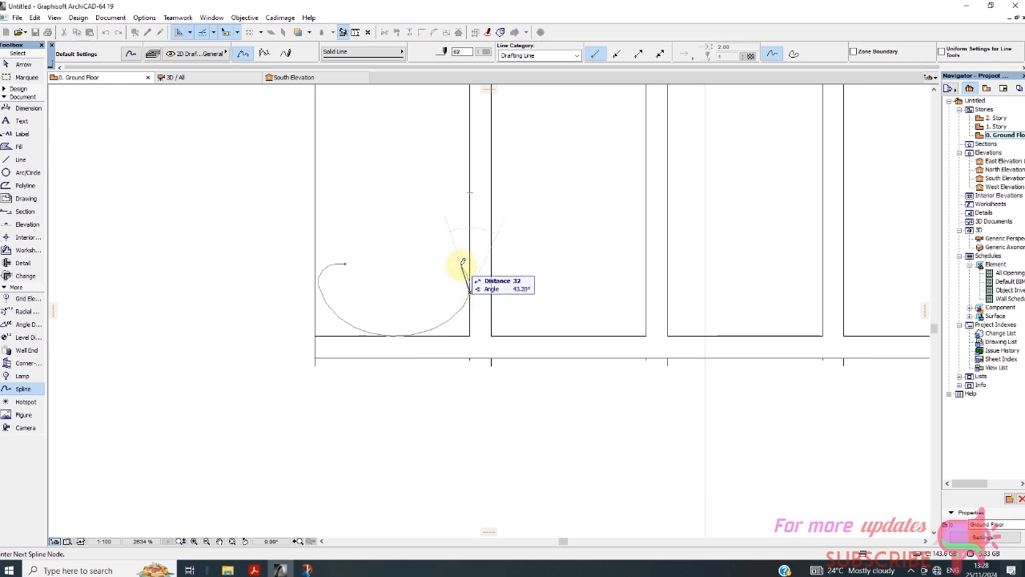
pyautogui.scroll(-1, 449, 281)
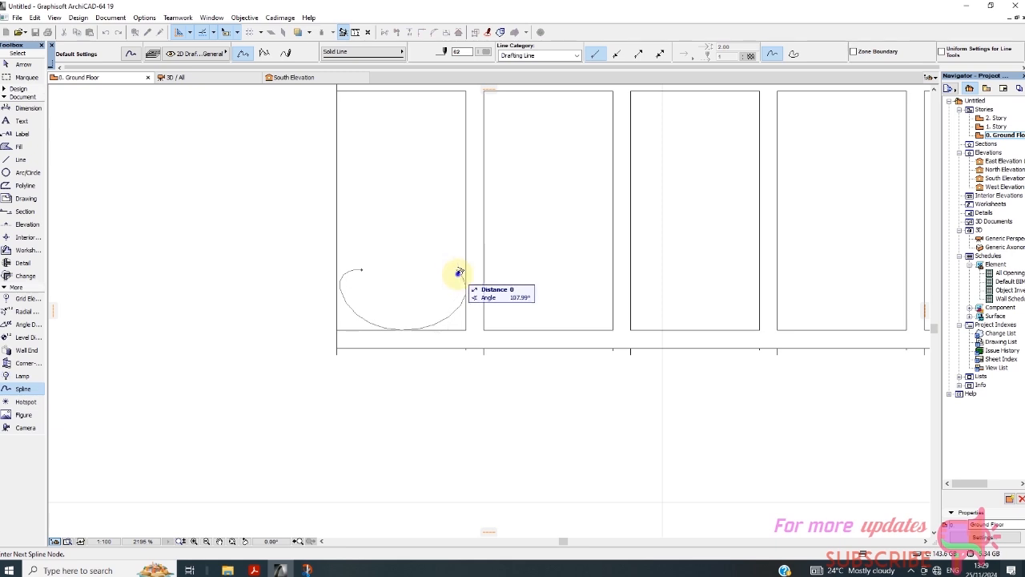
pyautogui.rightClick(458, 270)
pyautogui.click(482, 358)
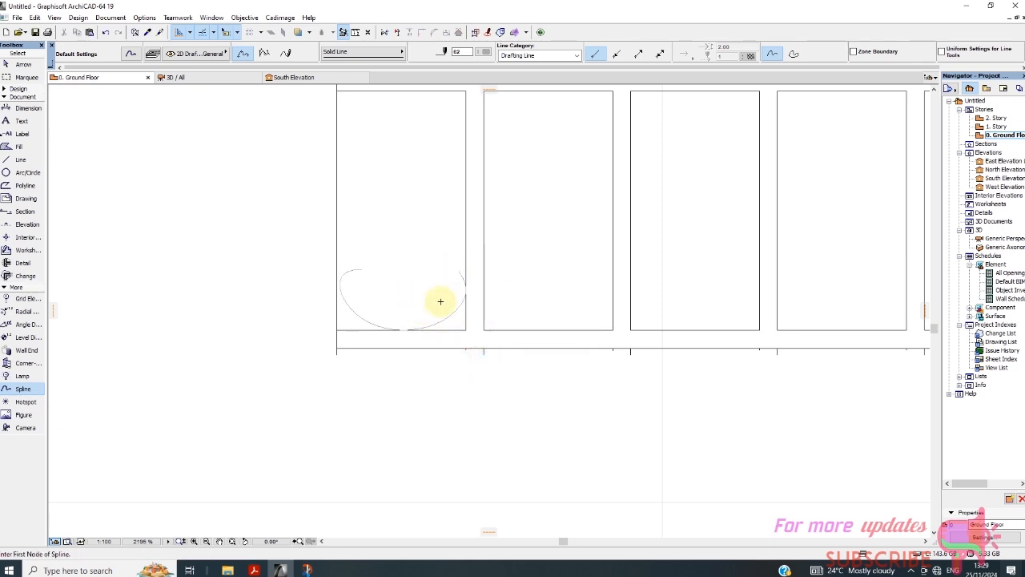
# Step: Continue the scroll's left end with a short inward-curling spline, using segments about 14 and 22 long
pyautogui.scroll(3, 441, 301)
pyautogui.scroll(-3, 467, 295)
pyautogui.scroll(4, 473, 273)
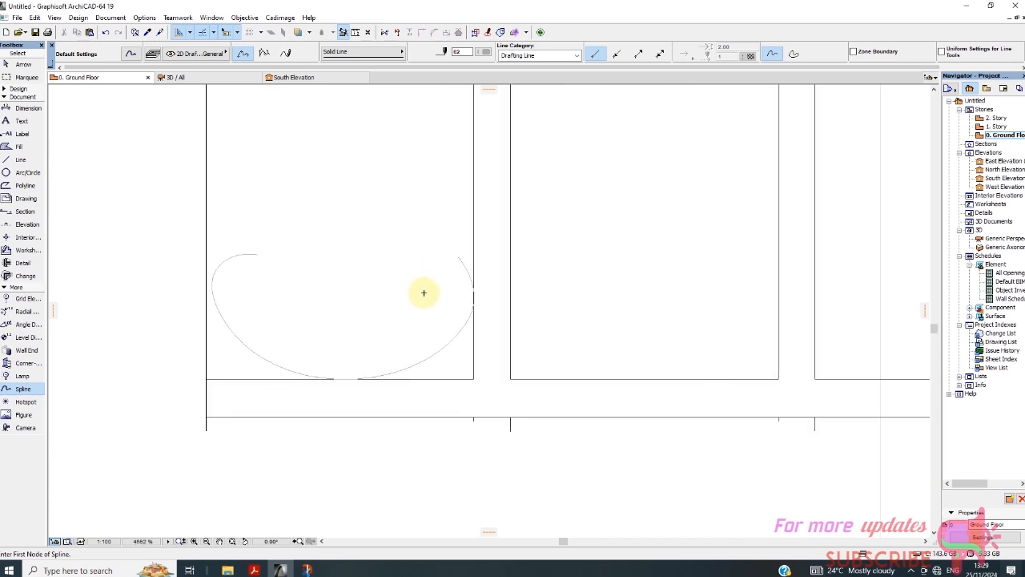
pyautogui.scroll(-2, 416, 290)
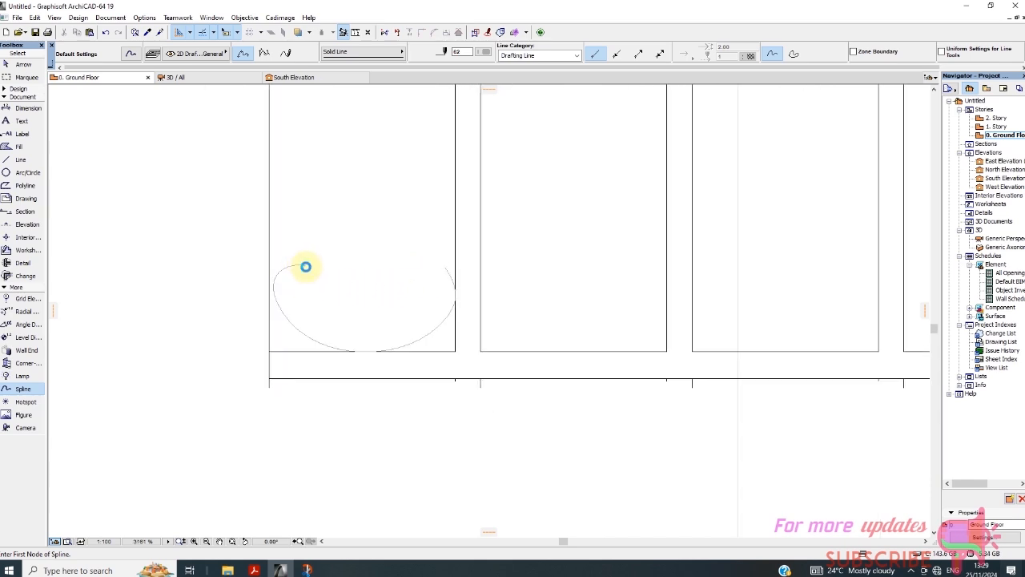
pyautogui.click(306, 265)
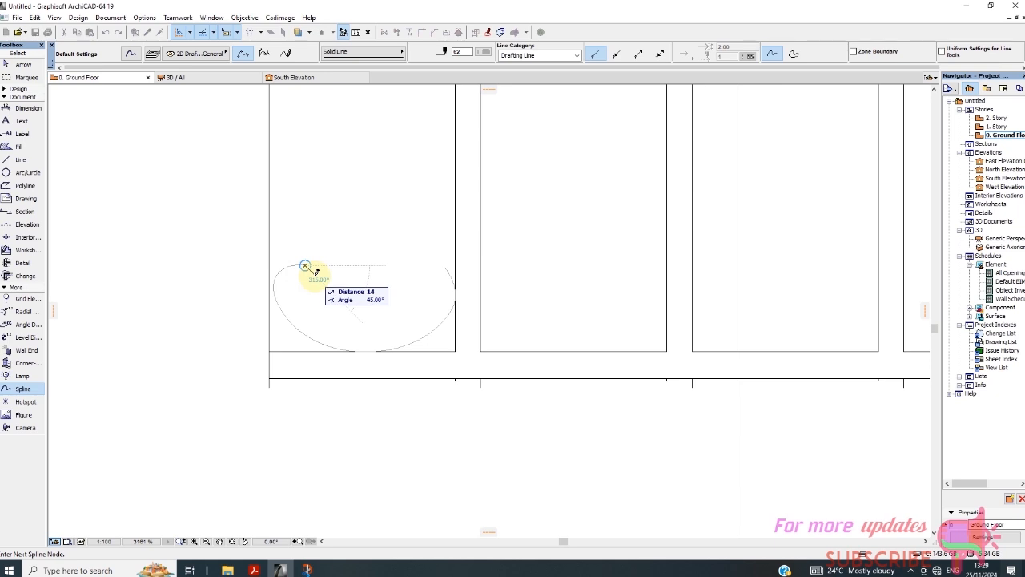
pyautogui.click(315, 274)
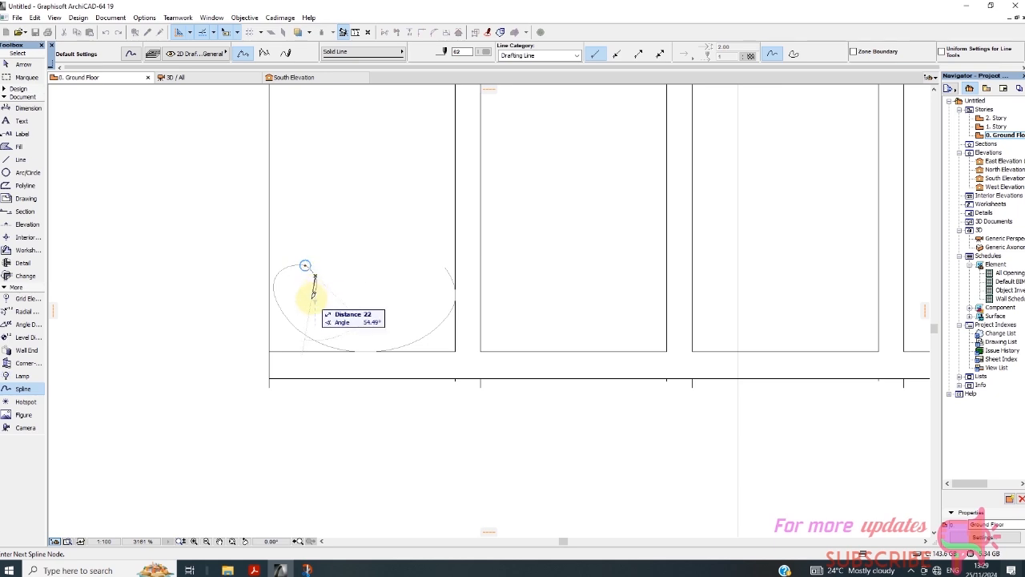
pyautogui.doubleClick(313, 294)
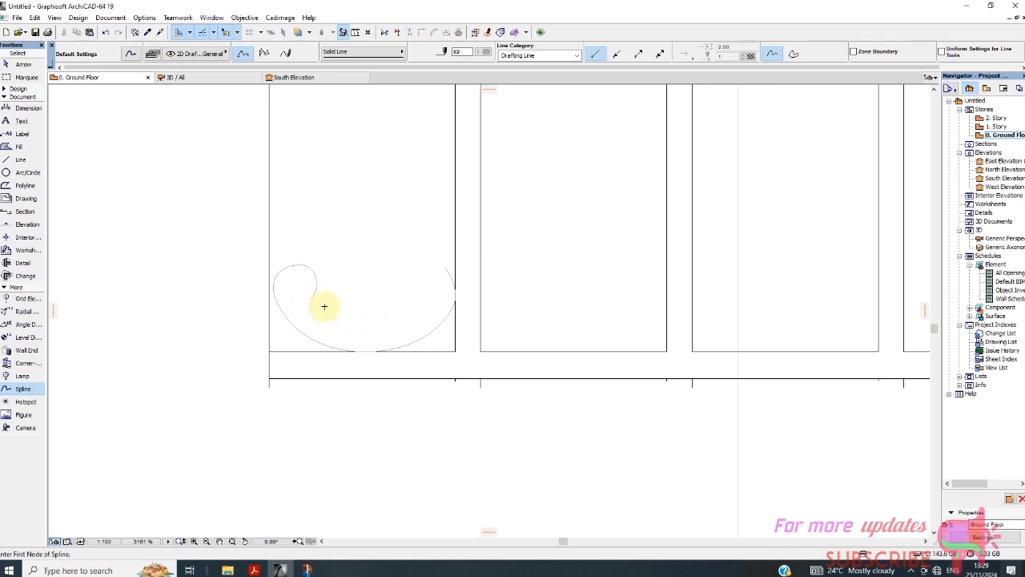
pyautogui.scroll(-2, 326, 302)
pyautogui.scroll(2, 326, 302)
pyautogui.scroll(-3, 392, 288)
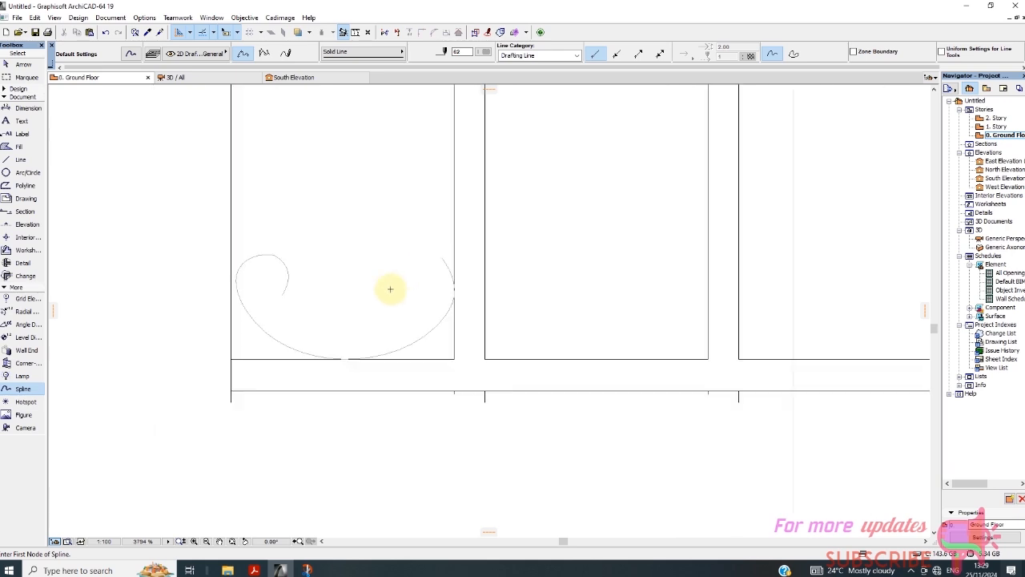
# Step: Draw a diagonal line from the scroll's right end up to near the panel's upper-left corner
pyautogui.click(20, 159)
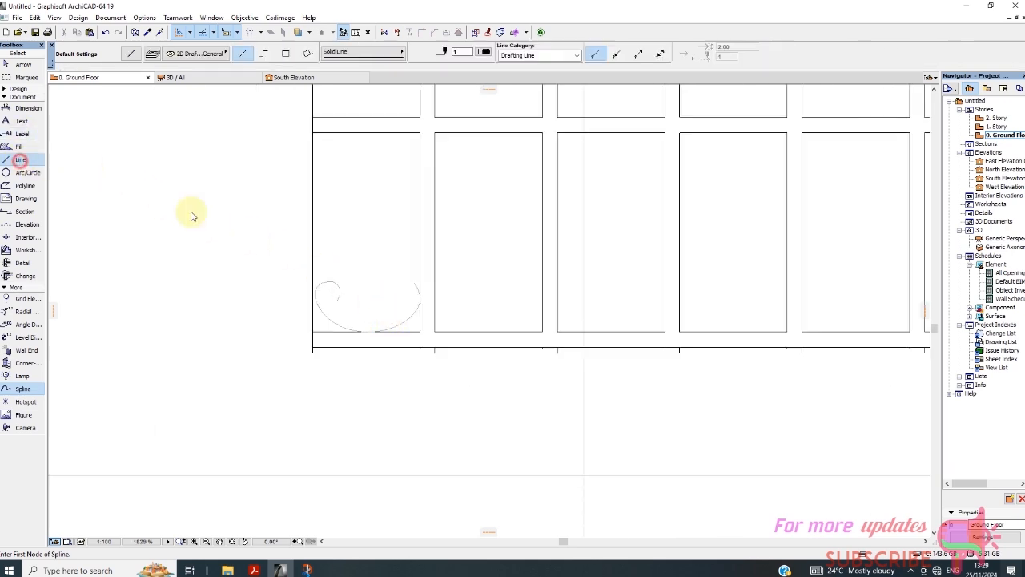
pyautogui.scroll(1, 424, 281)
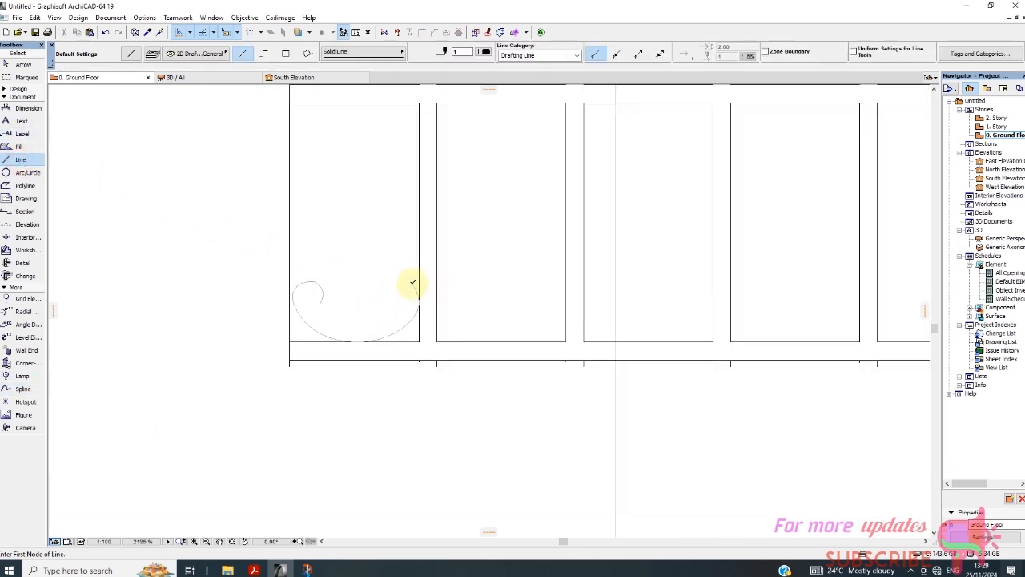
pyautogui.click(413, 282)
pyautogui.scroll(-2, 382, 233)
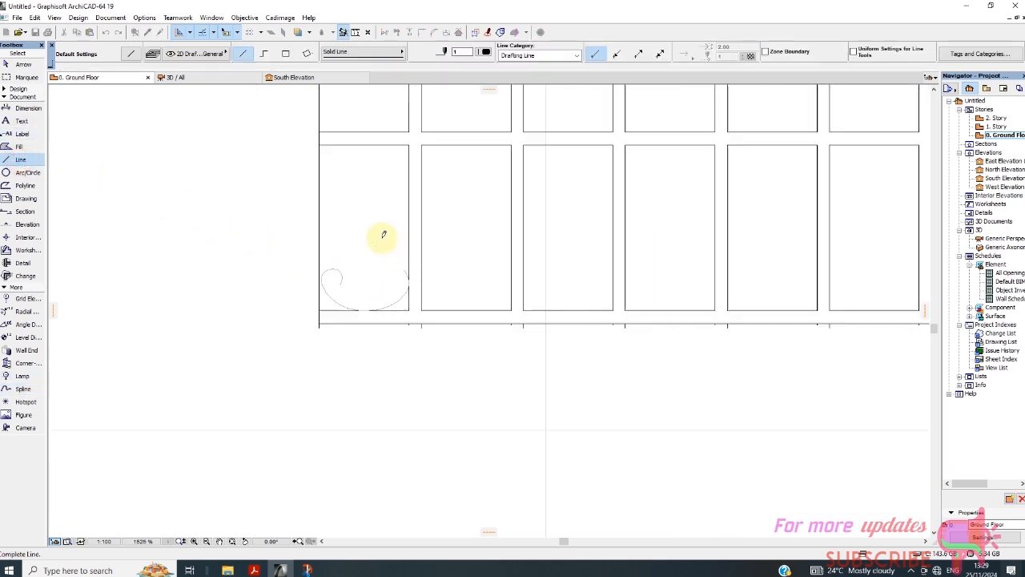
pyautogui.click(331, 183)
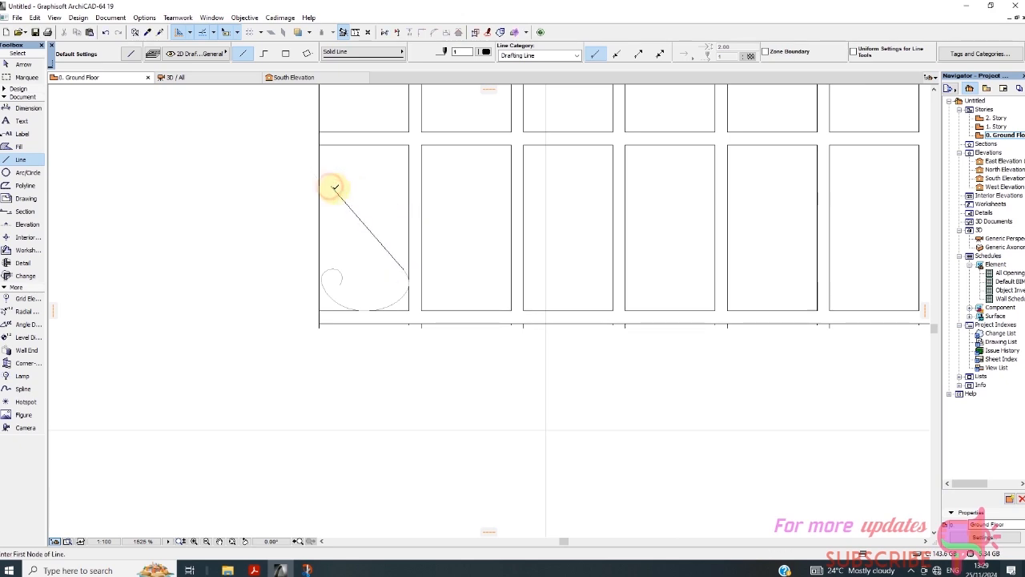
pyautogui.scroll(1, 370, 286)
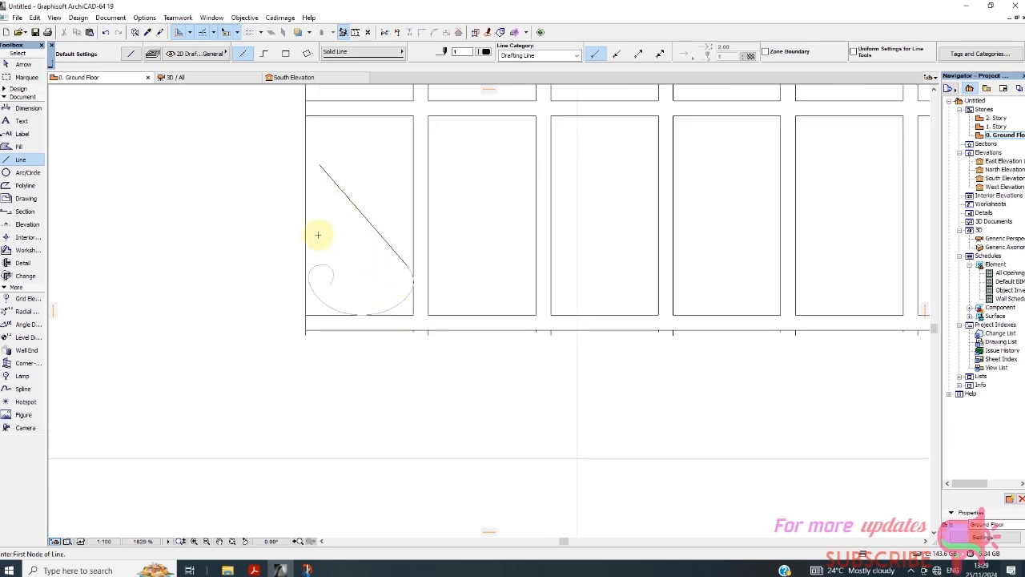
# Step: Set the pen of both scroll splines to 1
pyautogui.click(13, 64)
pyautogui.click(405, 306)
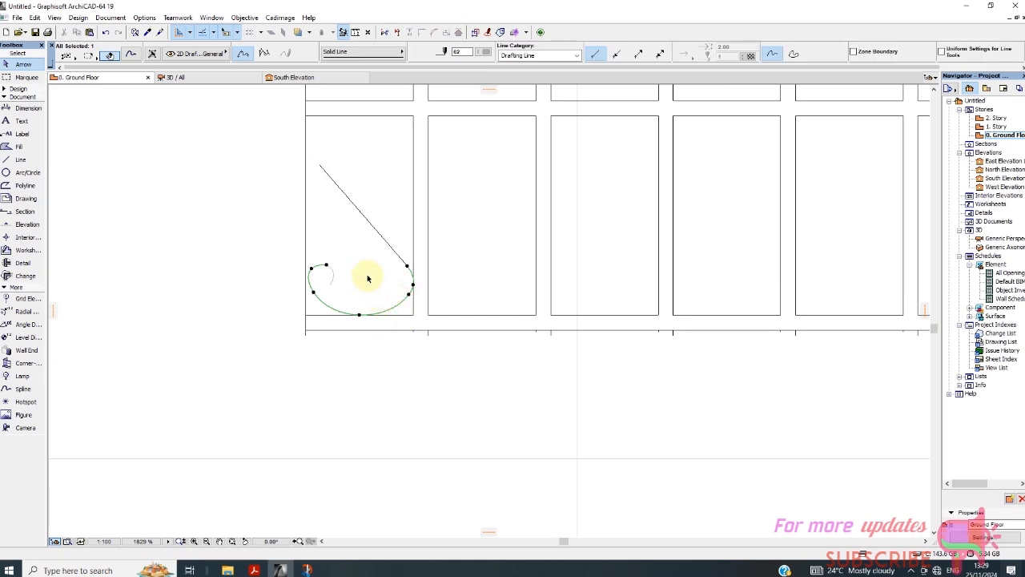
pyautogui.scroll(2, 369, 275)
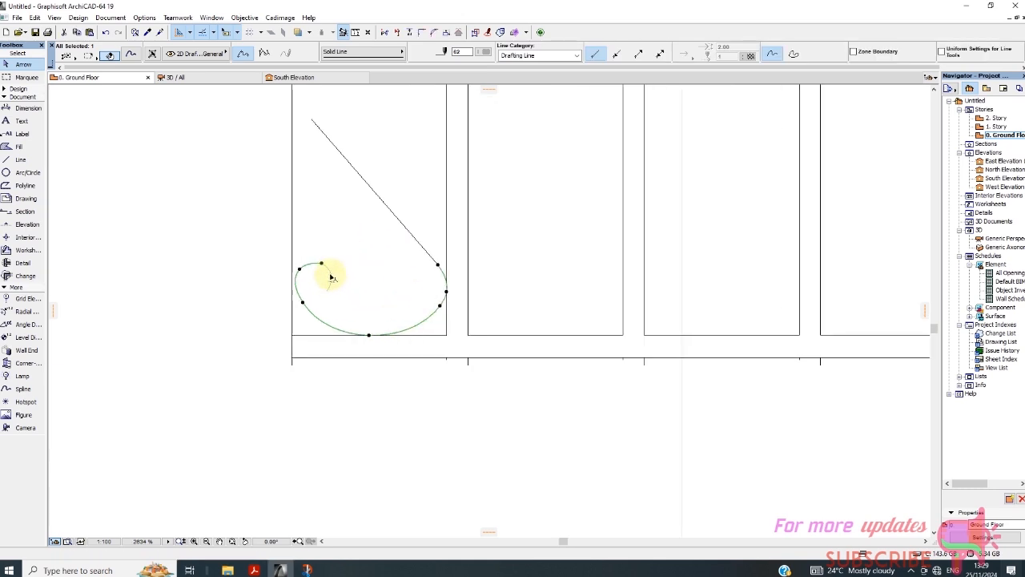
pyautogui.keyDown('shift'); pyautogui.click(331, 277); pyautogui.keyUp('shift')
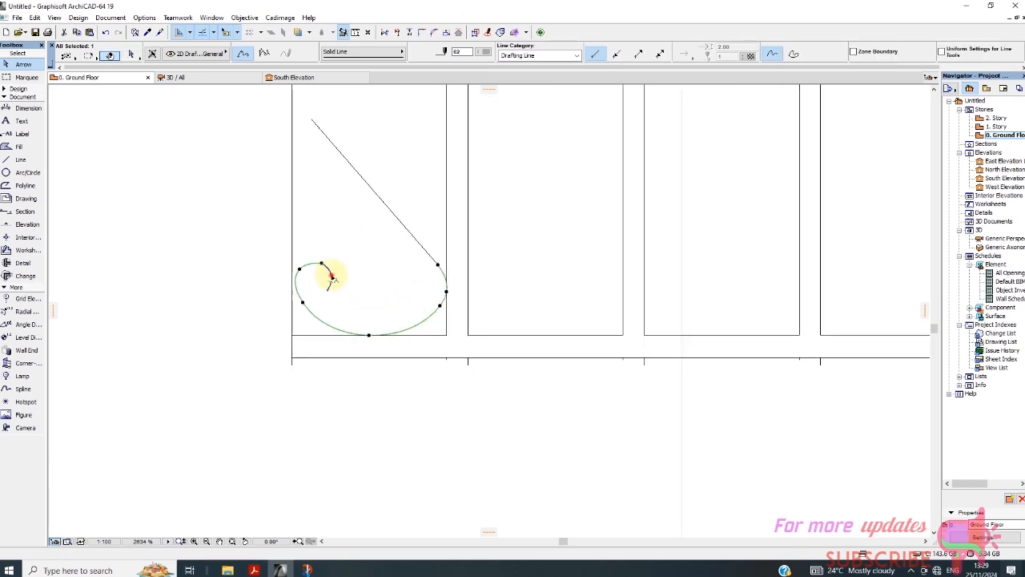
pyautogui.click(457, 62)
pyautogui.click(482, 47)
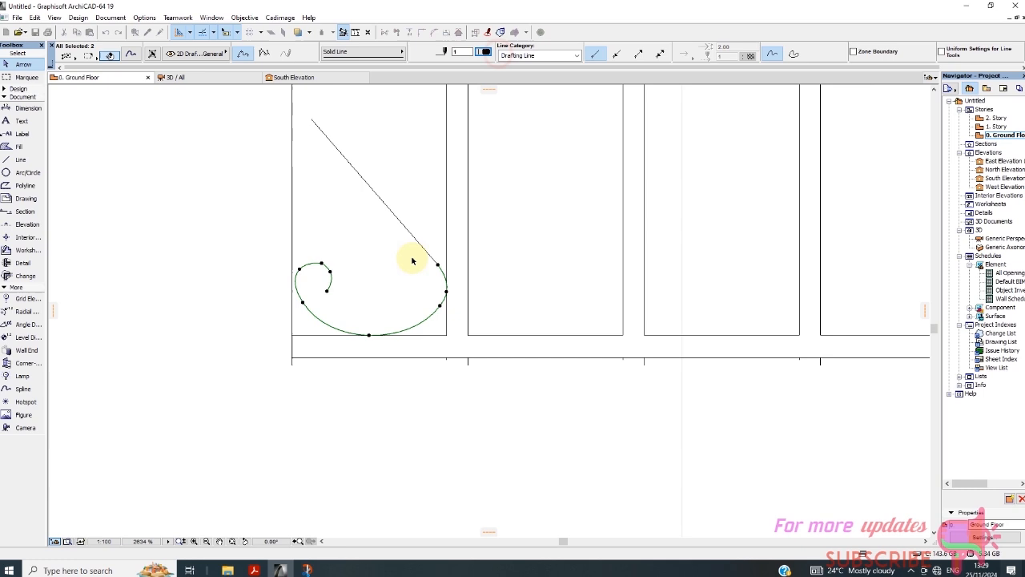
# Step: Mirror a copy of the two scroll splines upward about a horizontal axis through the diagonal line's midpoint
pyautogui.rightClick(363, 279)
pyautogui.moveTo(422, 371)
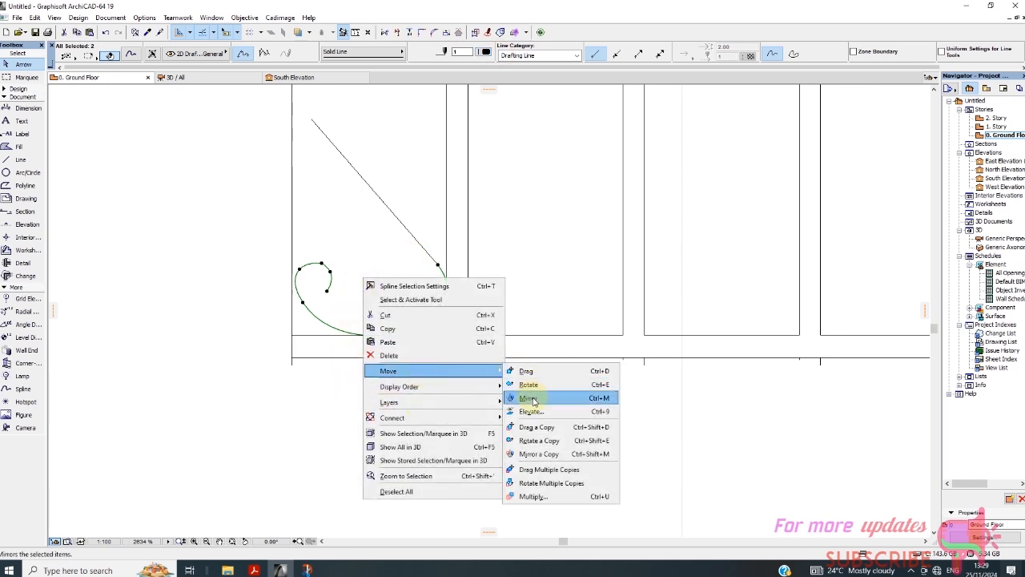
pyautogui.click(537, 454)
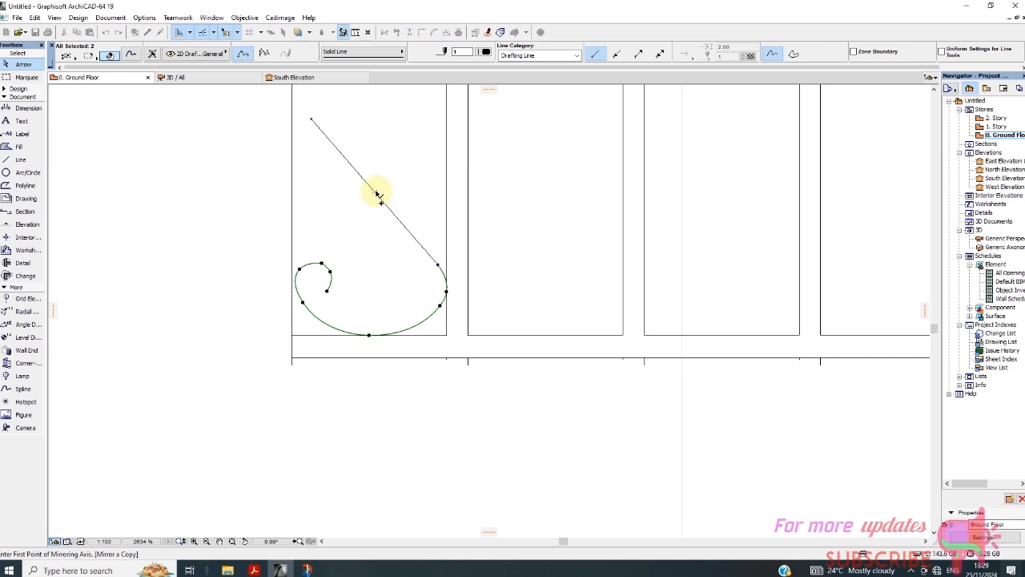
pyautogui.click(376, 194)
pyautogui.scroll(-2, 393, 194)
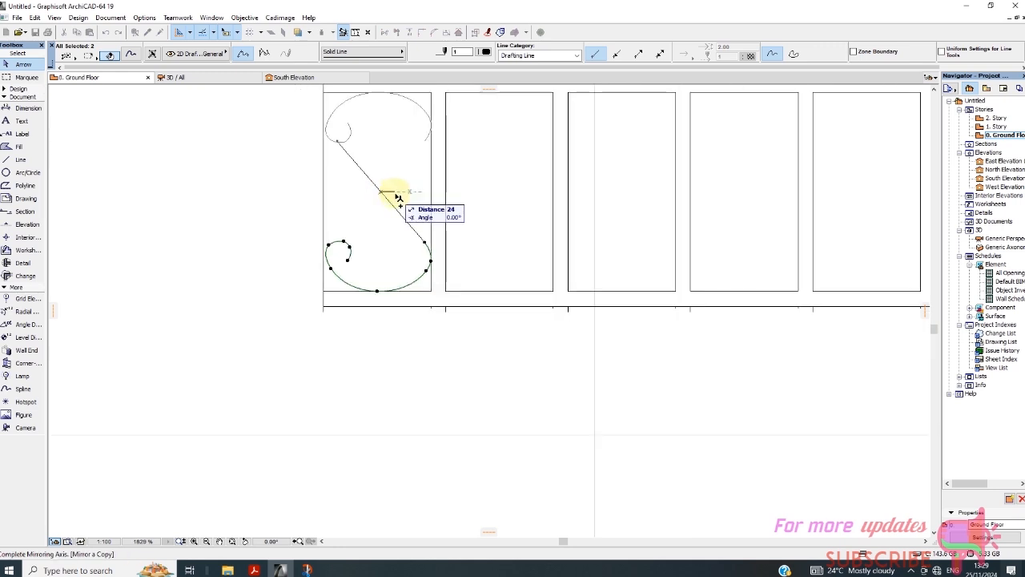
pyautogui.click(397, 194)
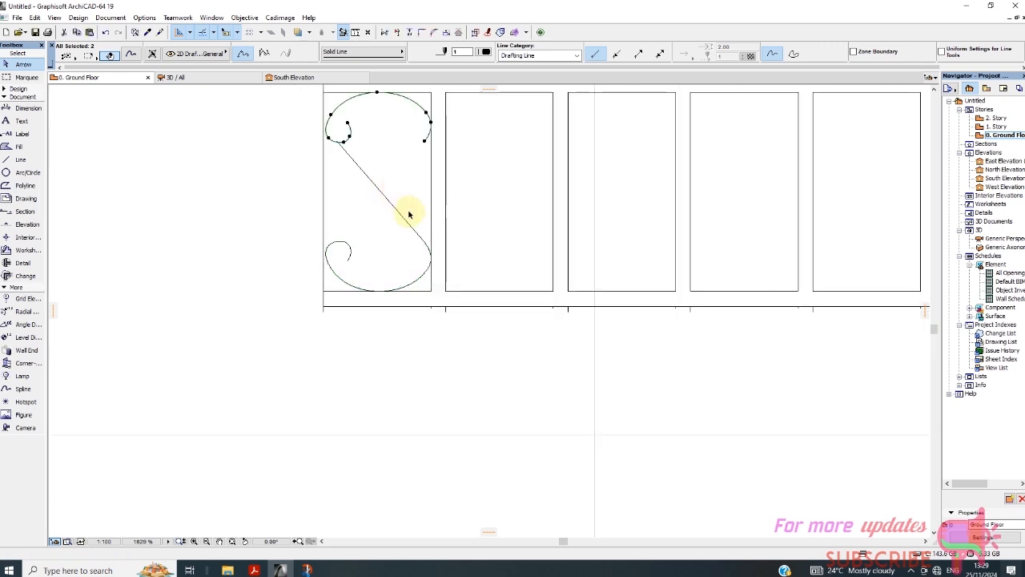
# Step: Mirror a copy of the two upper scroll splines about a vertical axis through the diagonal line's midpoint
pyautogui.rightClick(392, 151)
pyautogui.moveTo(436, 243)
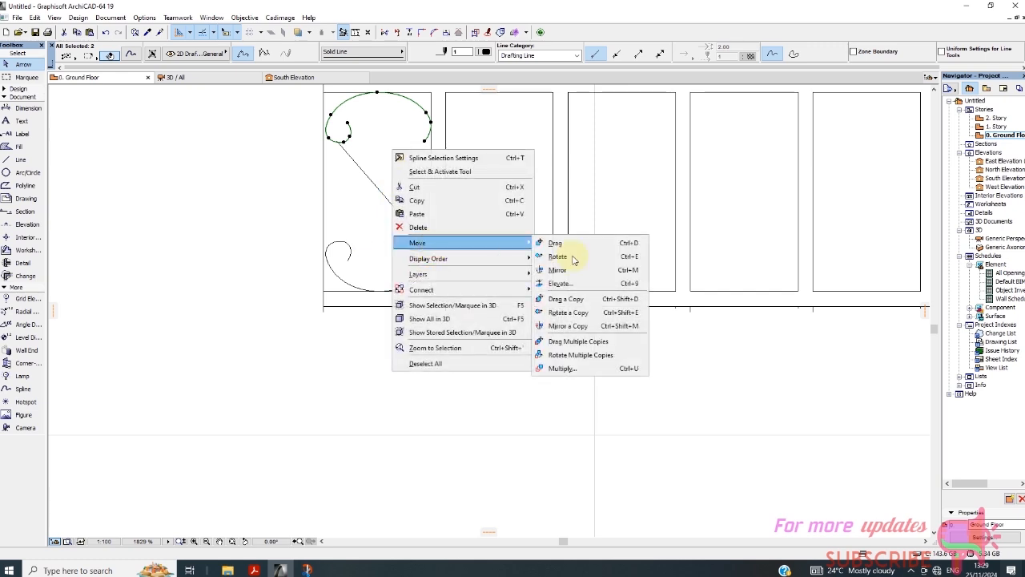
pyautogui.click(573, 327)
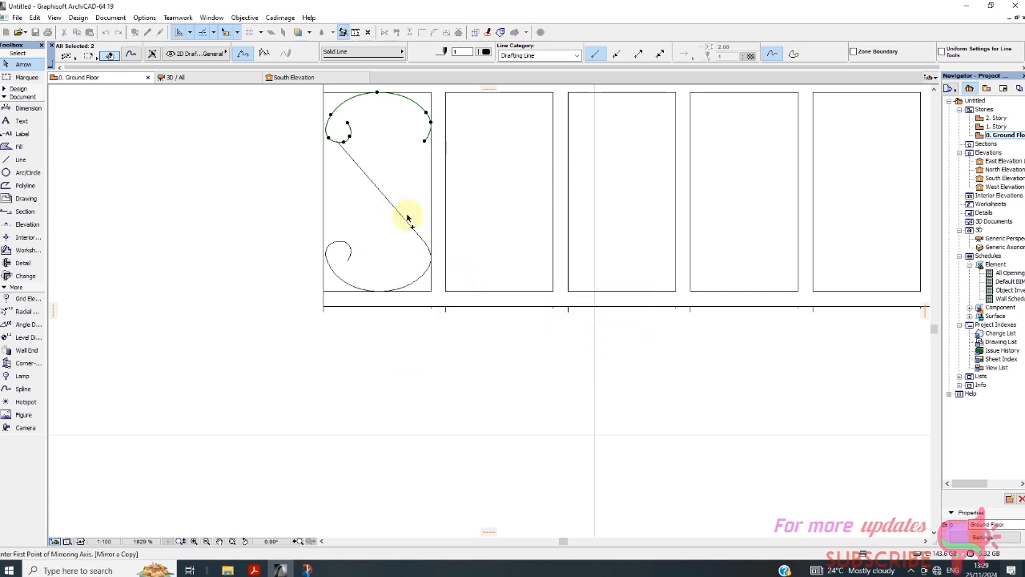
pyautogui.click(383, 193)
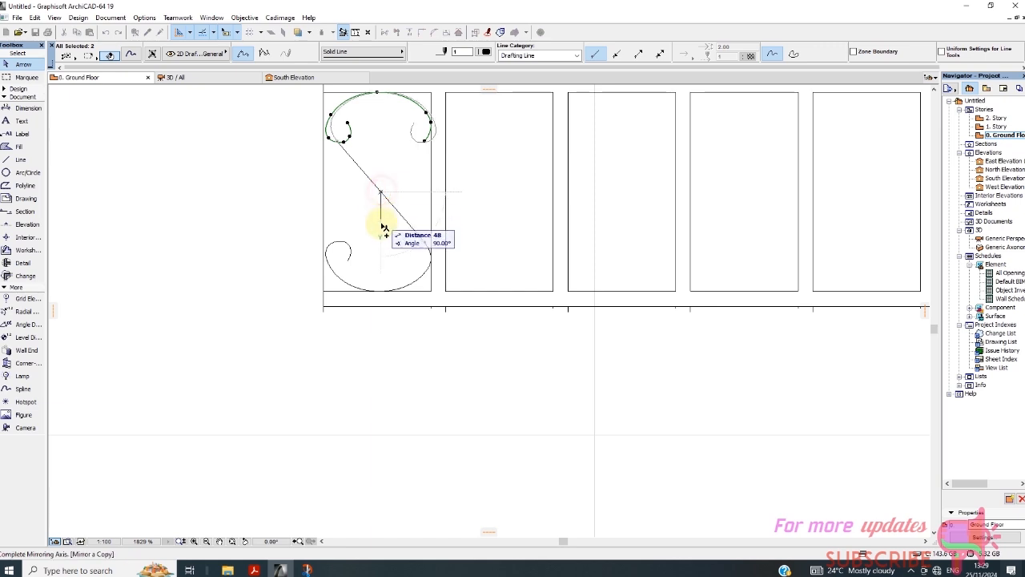
pyautogui.click(382, 242)
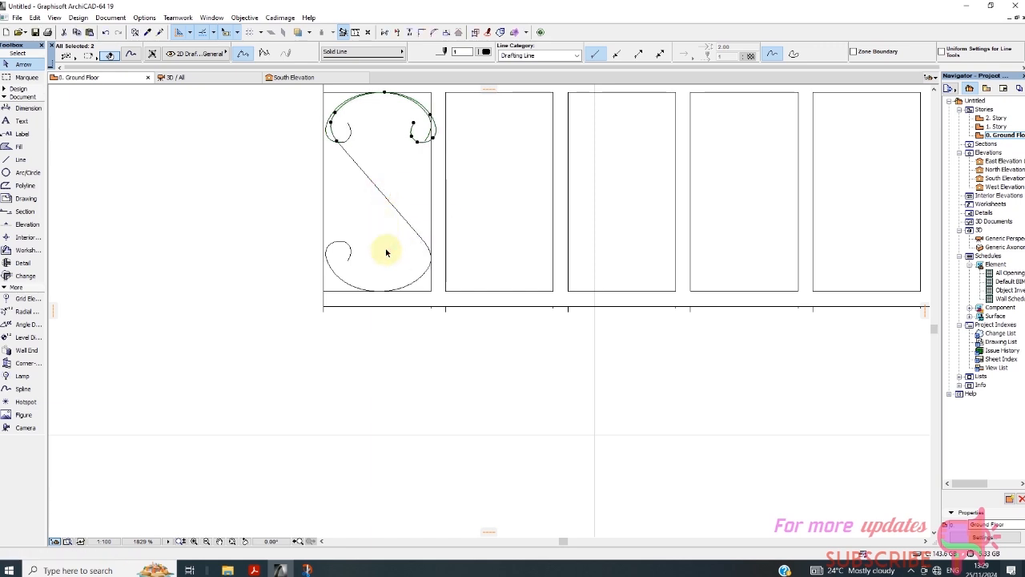
# Step: Delete the two upper scroll splines whose curl is on the left, keeping the copy that curls on the right
pyautogui.click(349, 136)
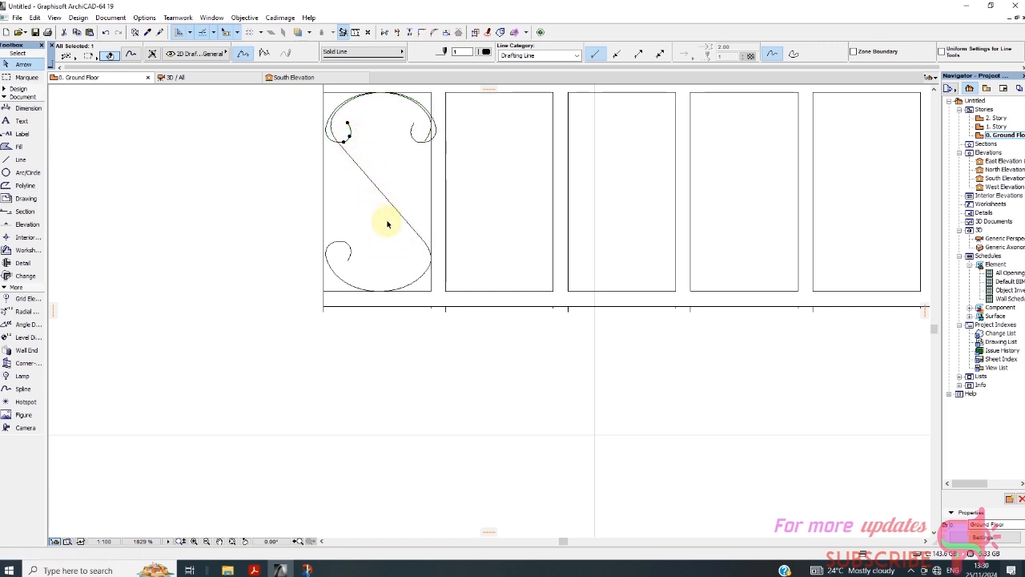
pyautogui.press('Escape')
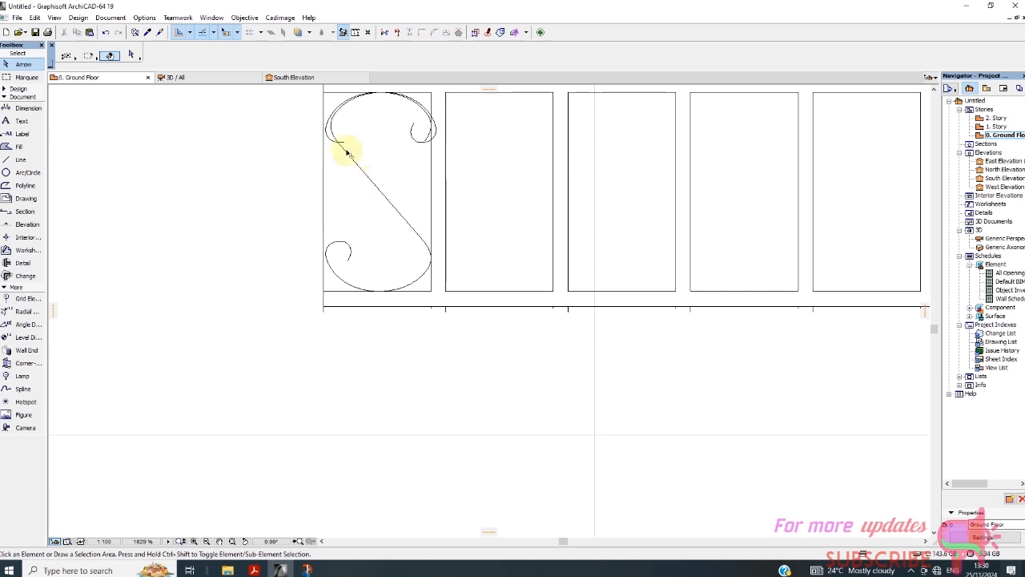
pyautogui.click(335, 143)
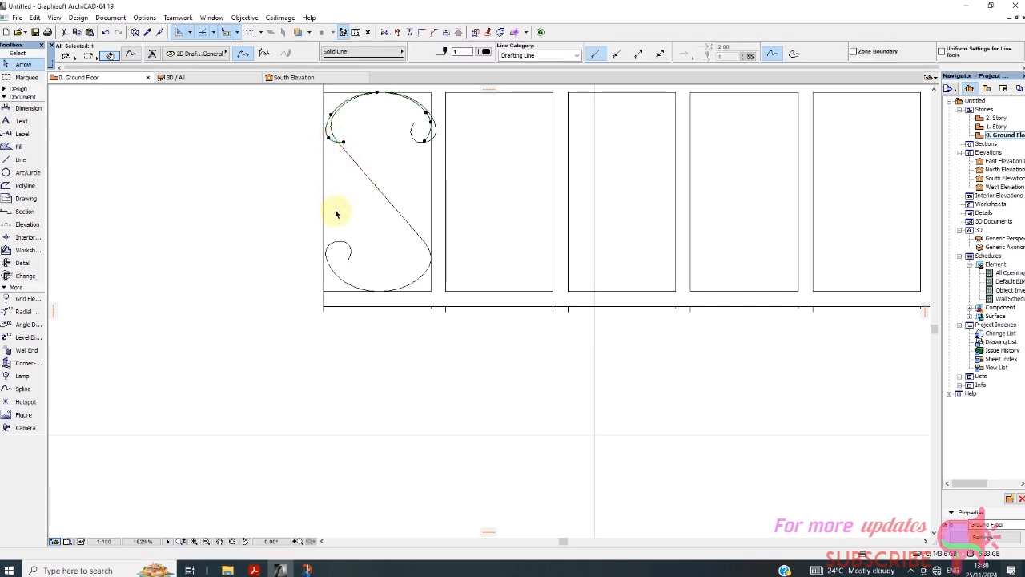
pyautogui.press('Escape')
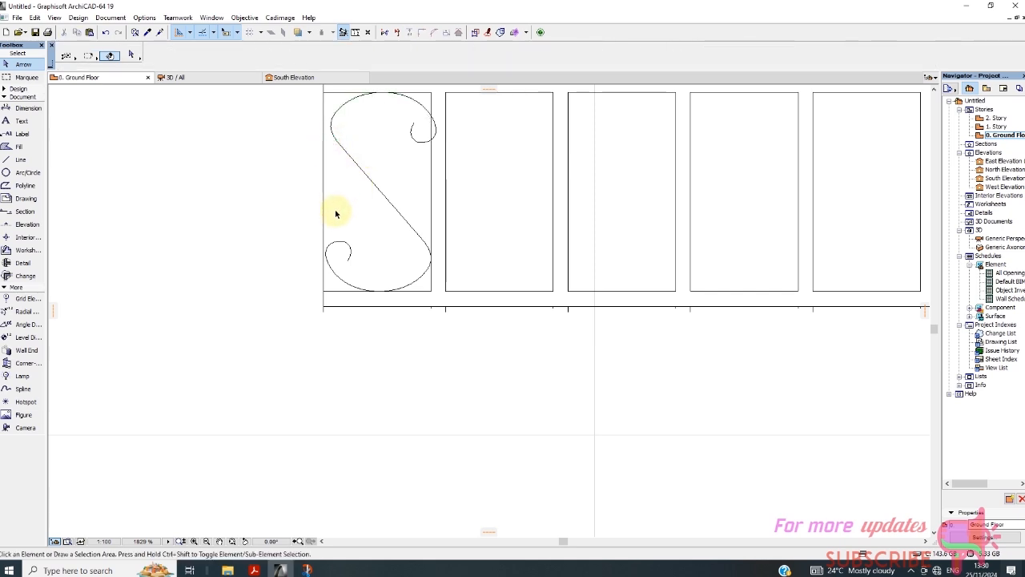
pyautogui.scroll(2, 430, 184)
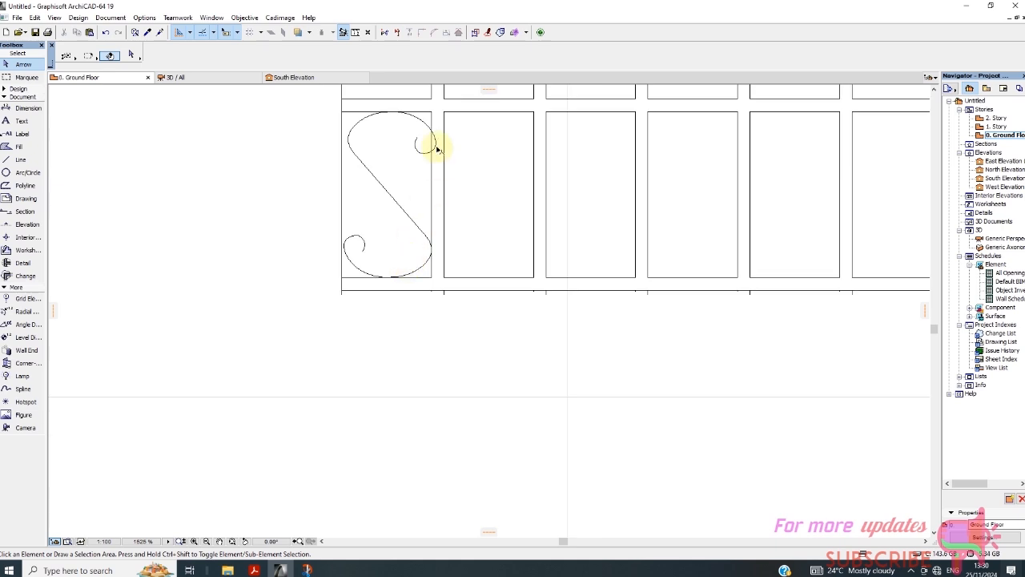
pyautogui.scroll(2, 431, 145)
pyautogui.click(435, 142)
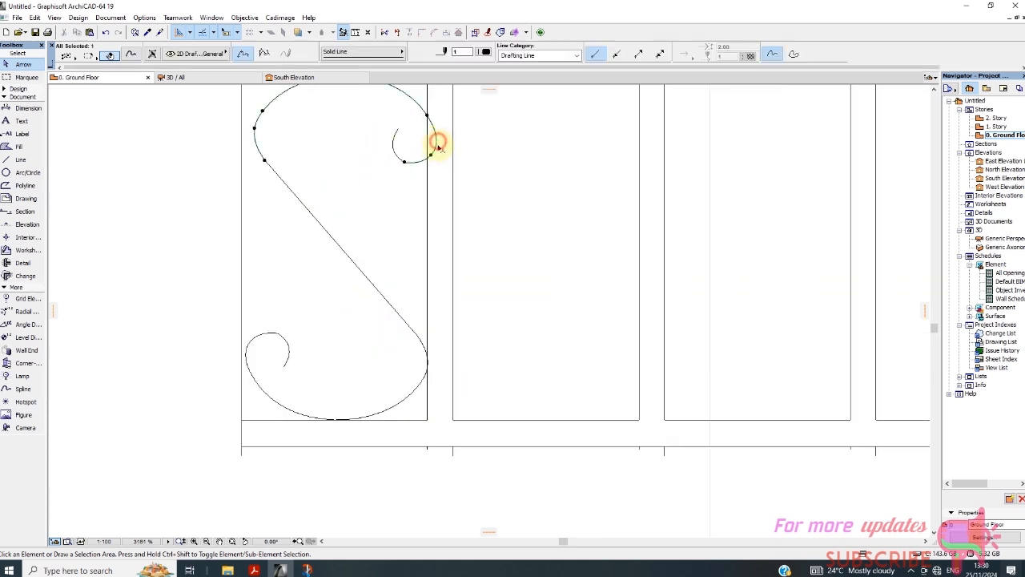
pyautogui.click(435, 145)
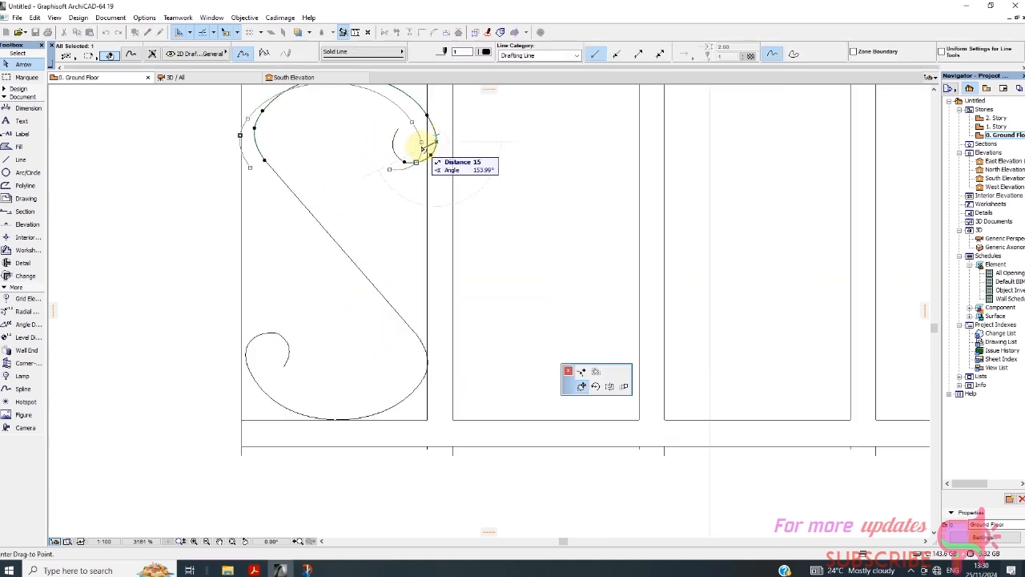
pyautogui.click(585, 372)
pyautogui.click(438, 143)
pyautogui.click(435, 144)
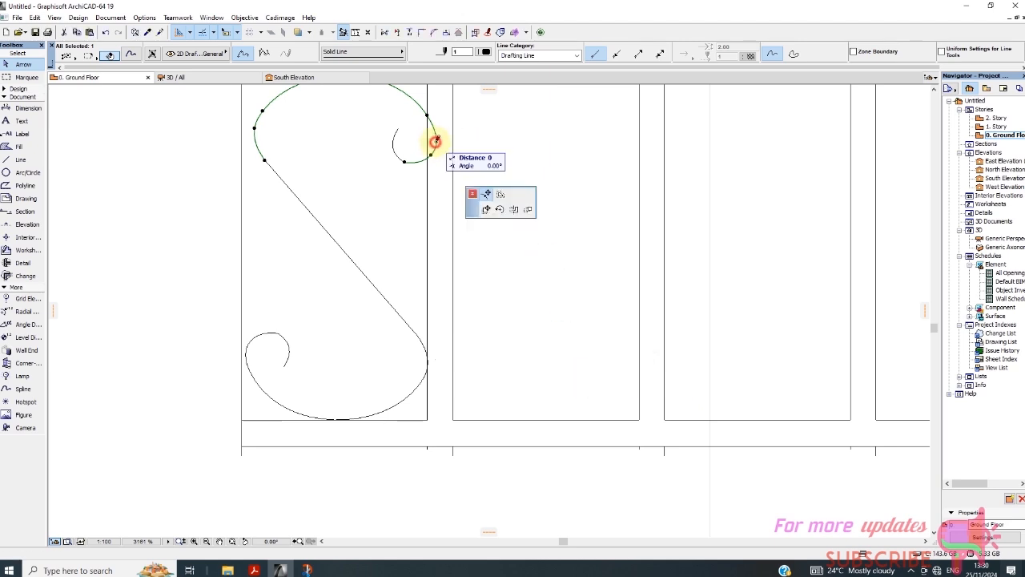
pyautogui.rightClick(440, 154)
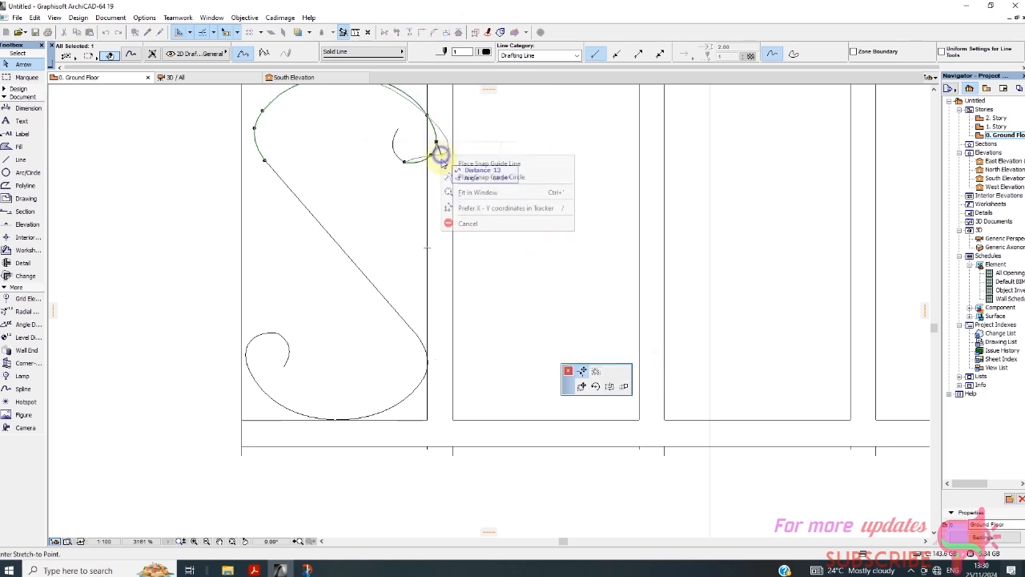
pyautogui.click(467, 229)
# Step: Stretch the diagonal line's upper end toward the left post, making the line about 220 long
pyautogui.scroll(-2, 368, 233)
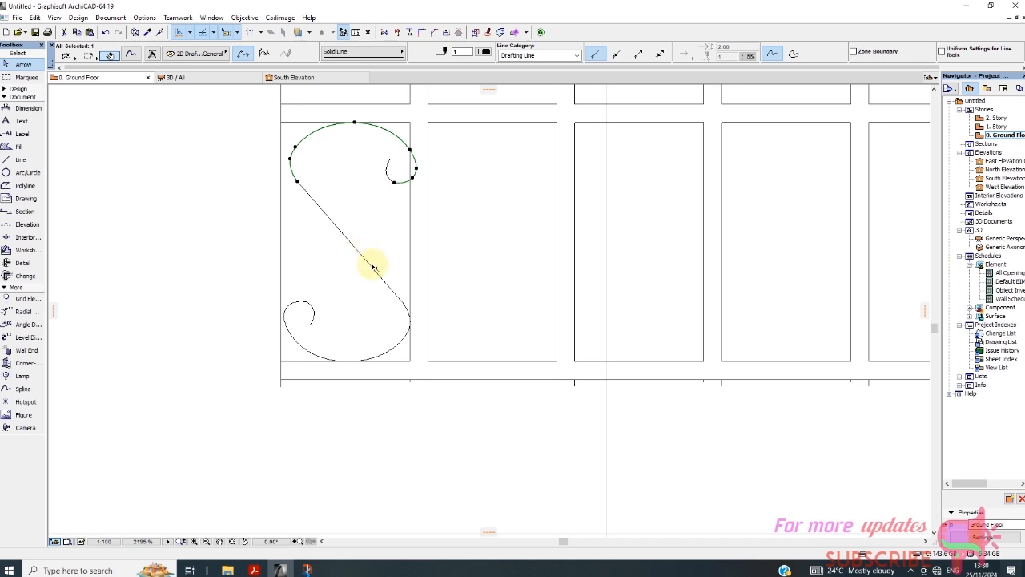
pyautogui.click(319, 206)
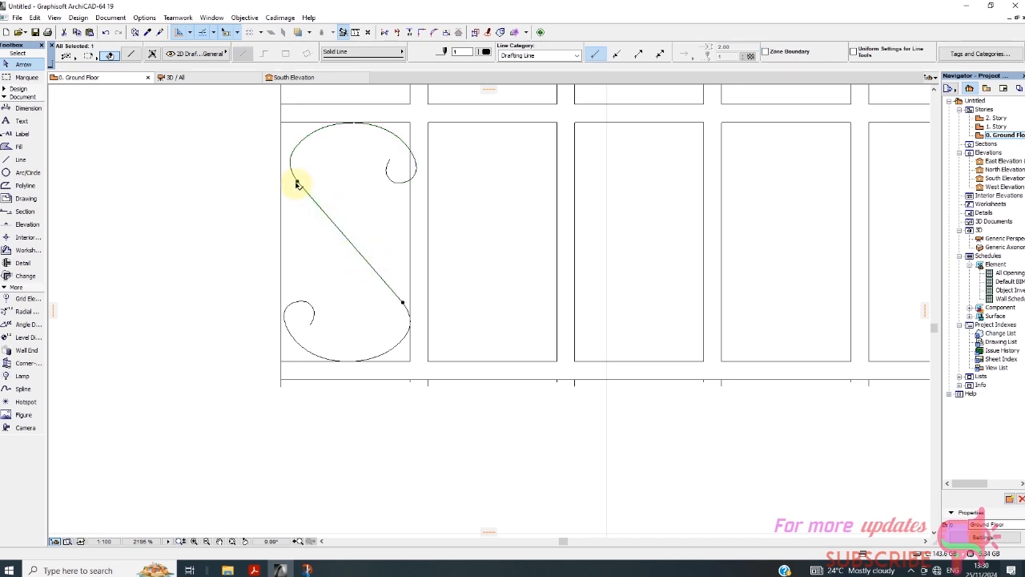
pyautogui.click(296, 182)
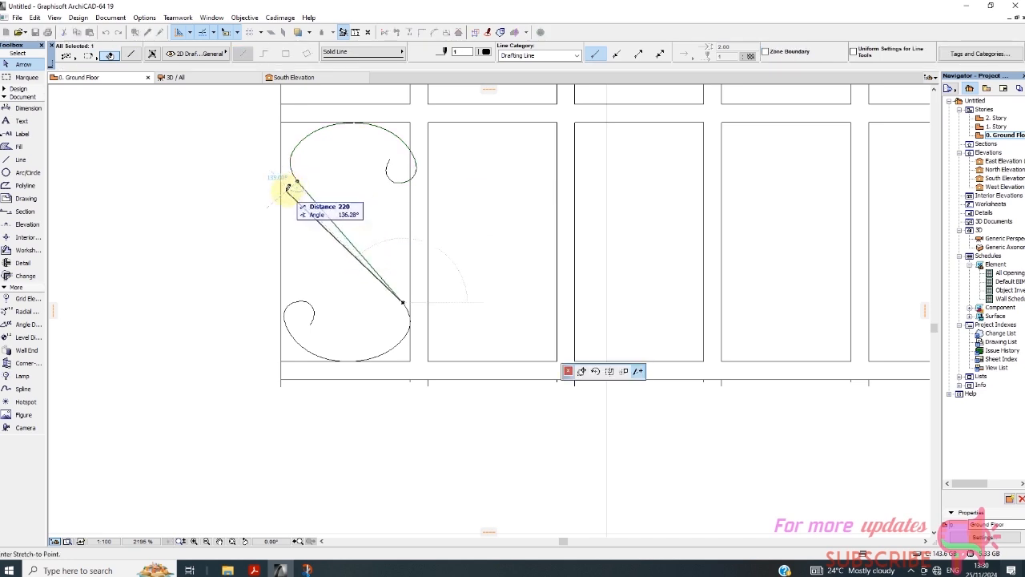
pyautogui.click(287, 190)
pyautogui.press('Escape')
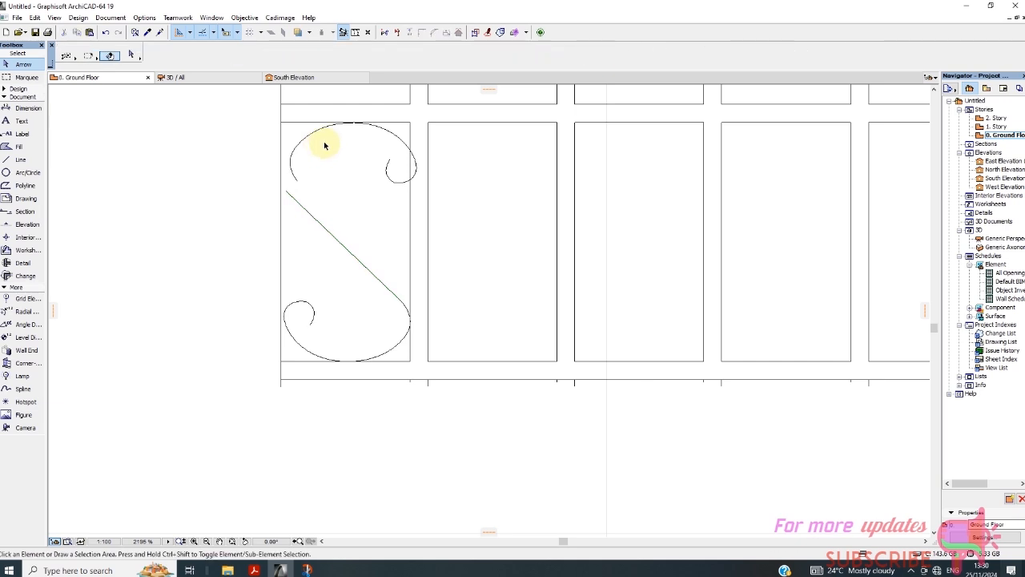
# Step: Move both upper scroll splines diagonally down and left by about 11 so they fit inside the panel
pyautogui.click(324, 142)
pyautogui.click(288, 171)
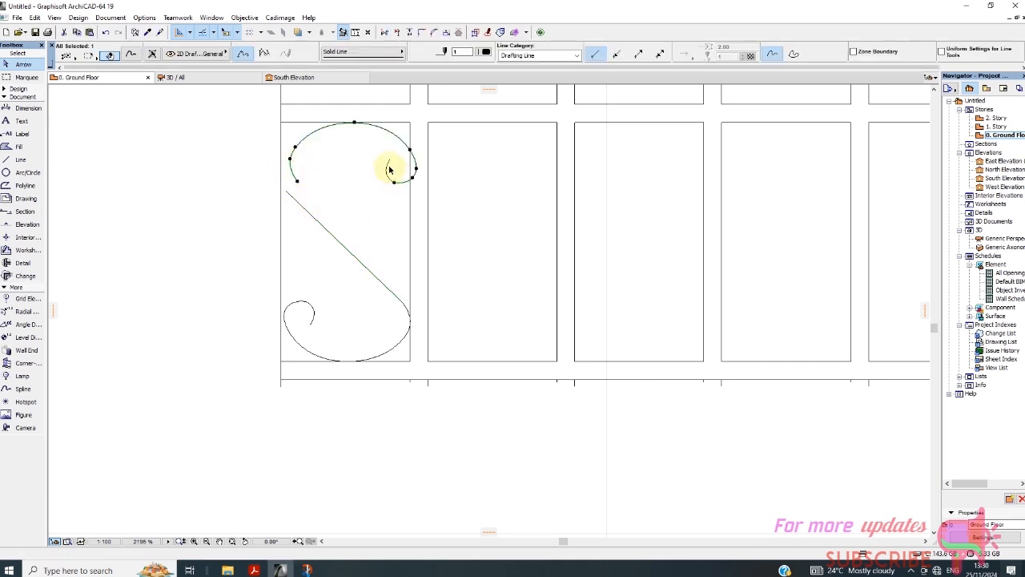
pyautogui.rightClick(362, 193)
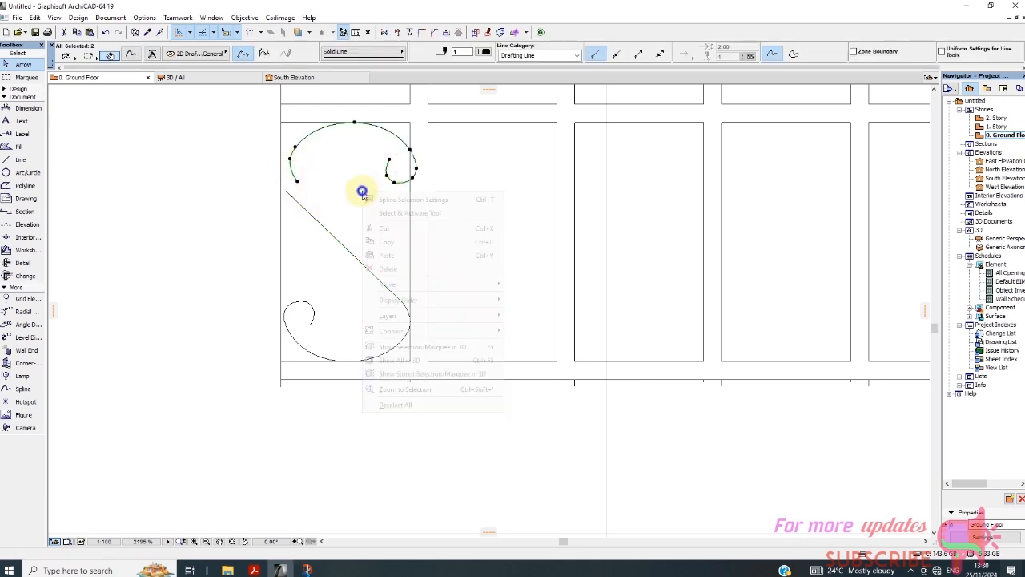
pyautogui.moveTo(389, 284)
pyautogui.click(552, 285)
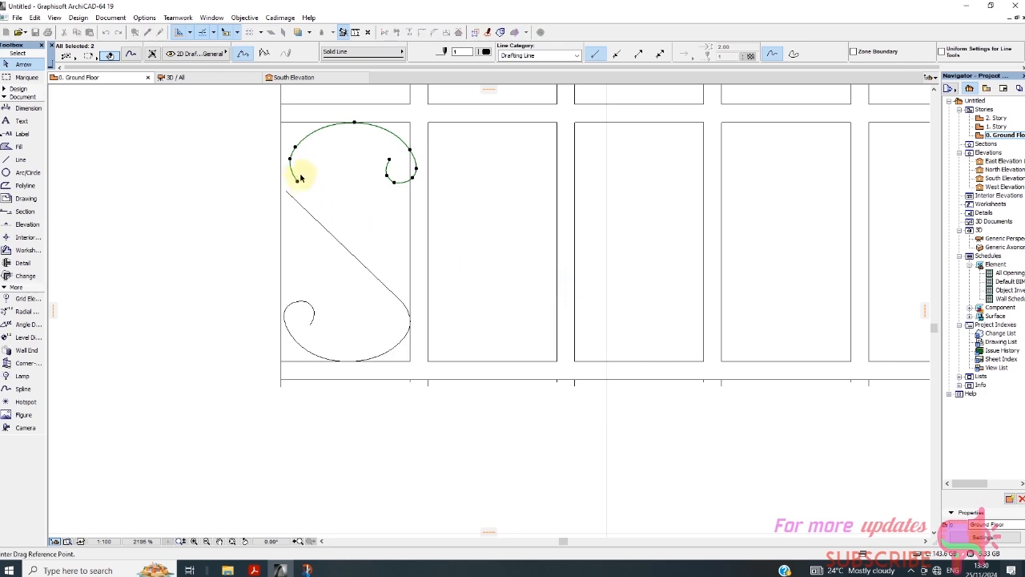
pyautogui.click(296, 184)
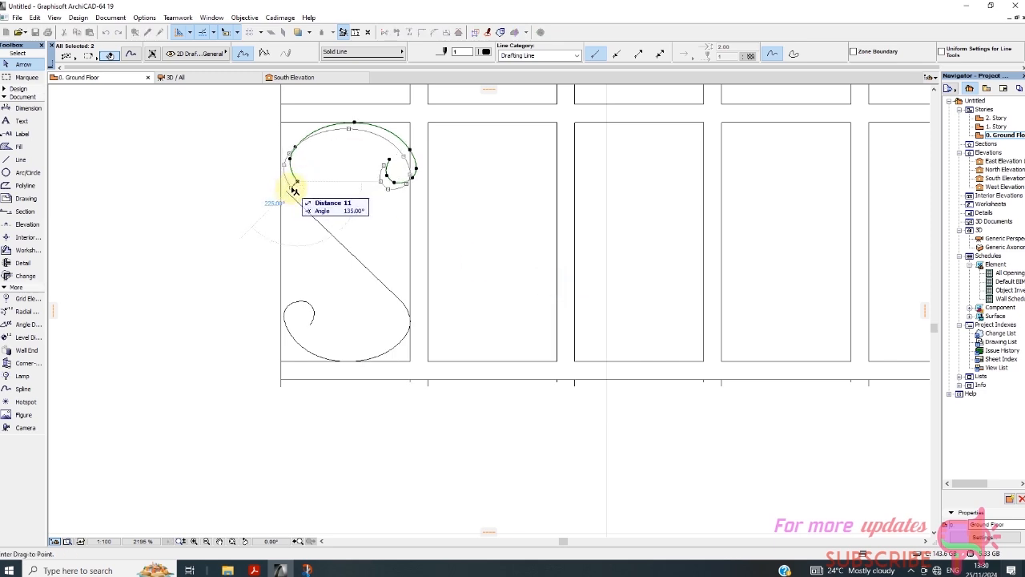
pyautogui.click(291, 189)
# Step: Stretch the diagonal line's upper end onto the lower-left end of the upper scroll
pyautogui.click(310, 213)
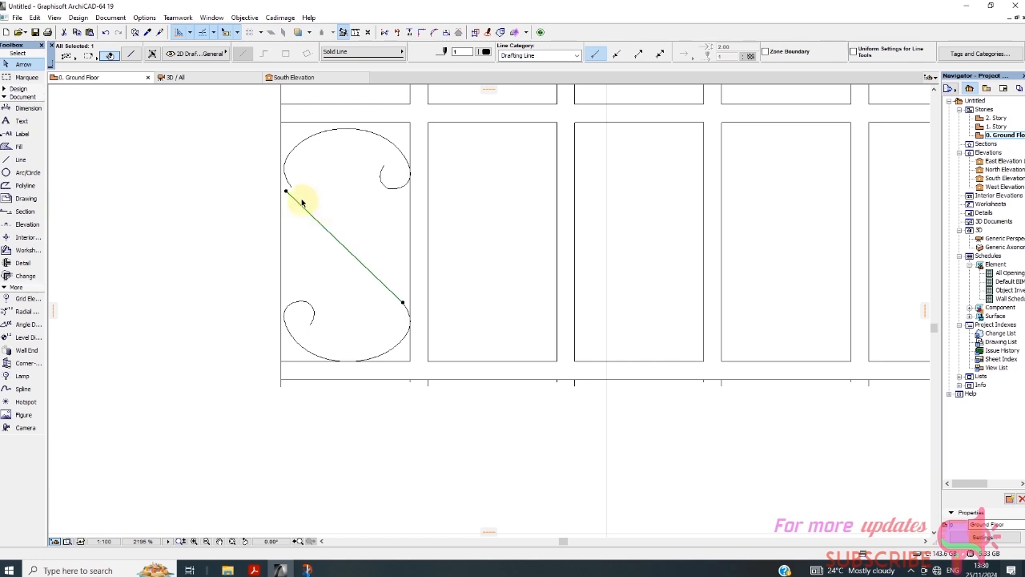
pyautogui.click(288, 194)
pyautogui.click(288, 181)
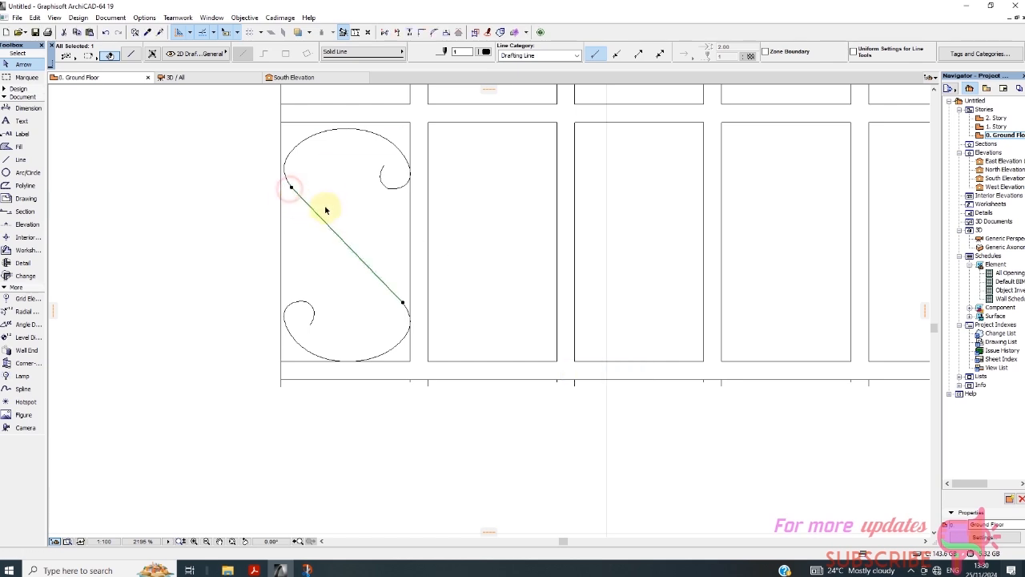
pyautogui.click(328, 198)
# Step: Examine the gate elevation from the scroll in the lower-left panel up to the curved top rails and finials
pyautogui.scroll(-5, 344, 232)
pyautogui.scroll(5, 392, 233)
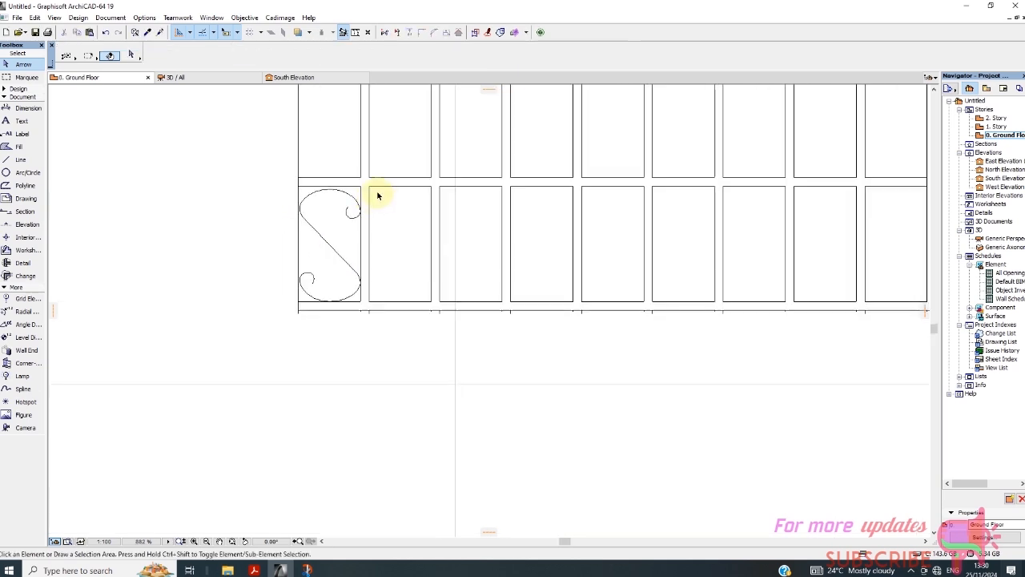
pyautogui.scroll(-6, 355, 206)
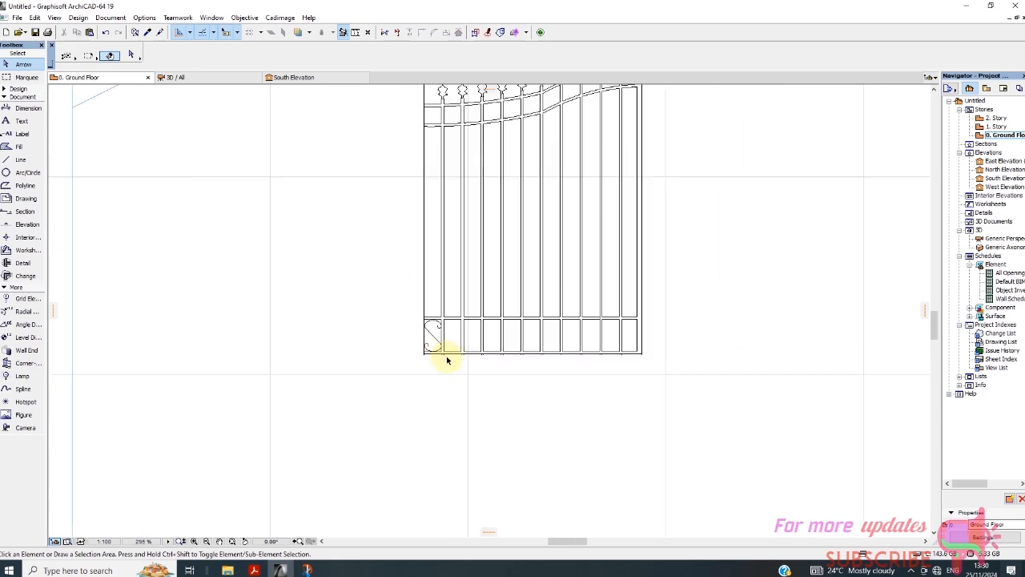
pyautogui.scroll(3, 476, 150)
pyautogui.scroll(-3, 436, 322)
pyautogui.scroll(3, 440, 174)
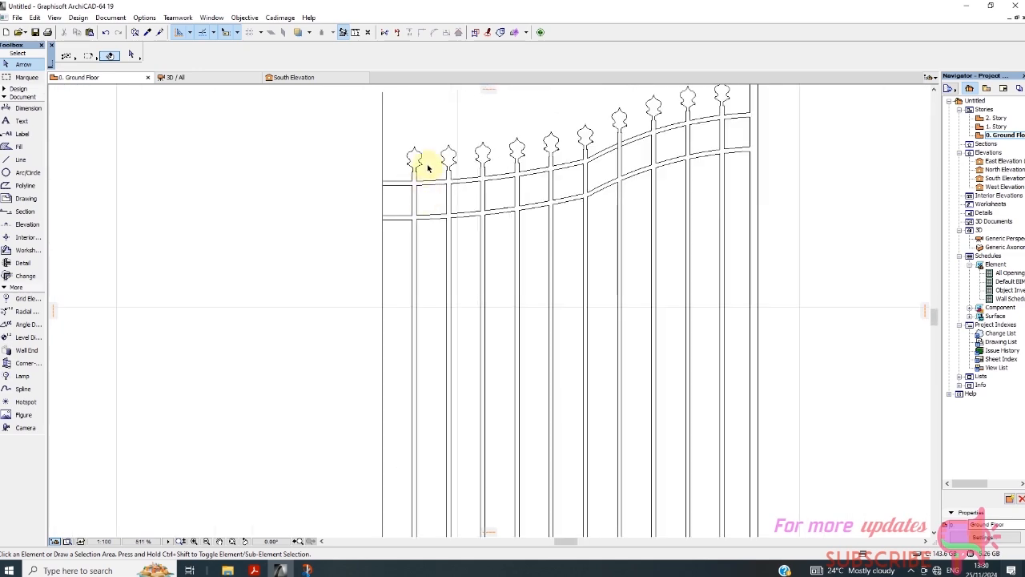
pyautogui.scroll(-3, 428, 167)
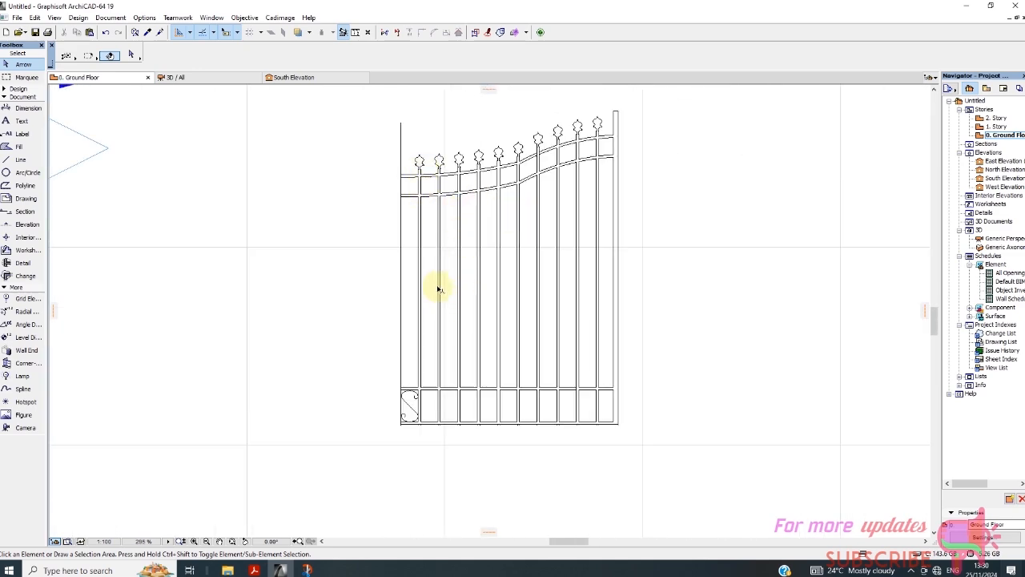
pyautogui.scroll(2, 424, 289)
pyautogui.scroll(-1, 402, 192)
pyautogui.scroll(3, 403, 222)
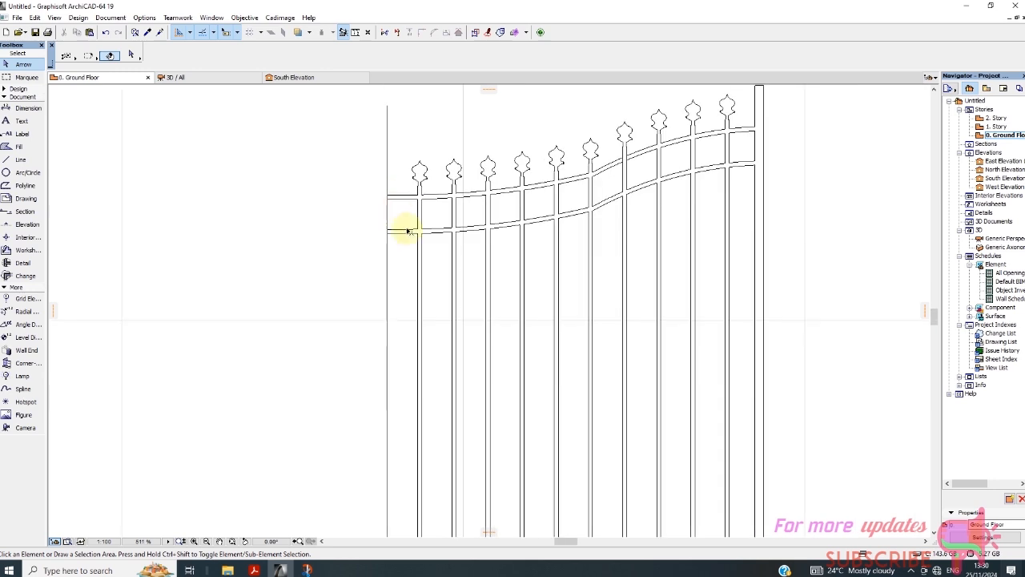
pyautogui.scroll(5, 408, 236)
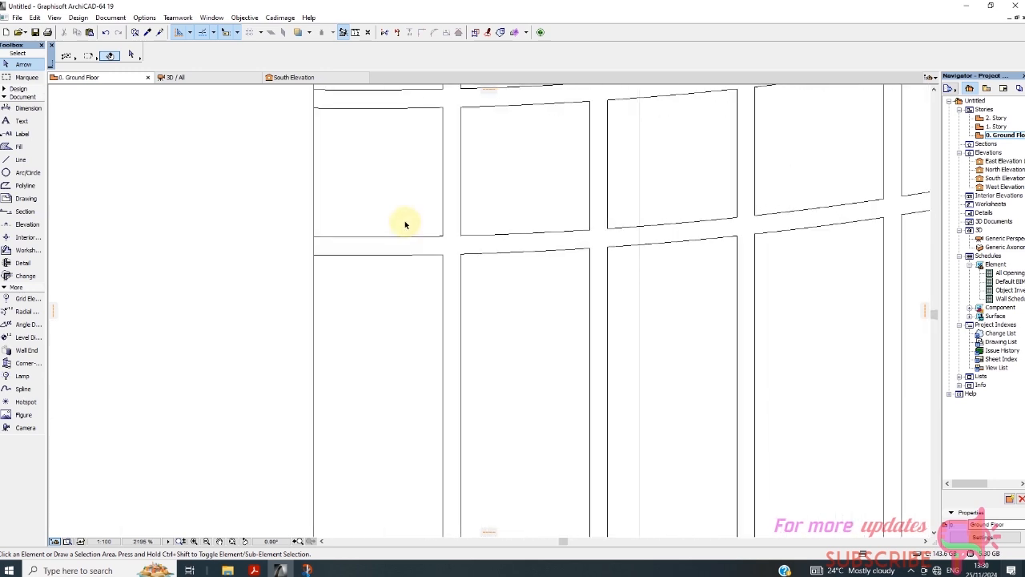
pyautogui.click(22, 388)
pyautogui.scroll(3, 408, 252)
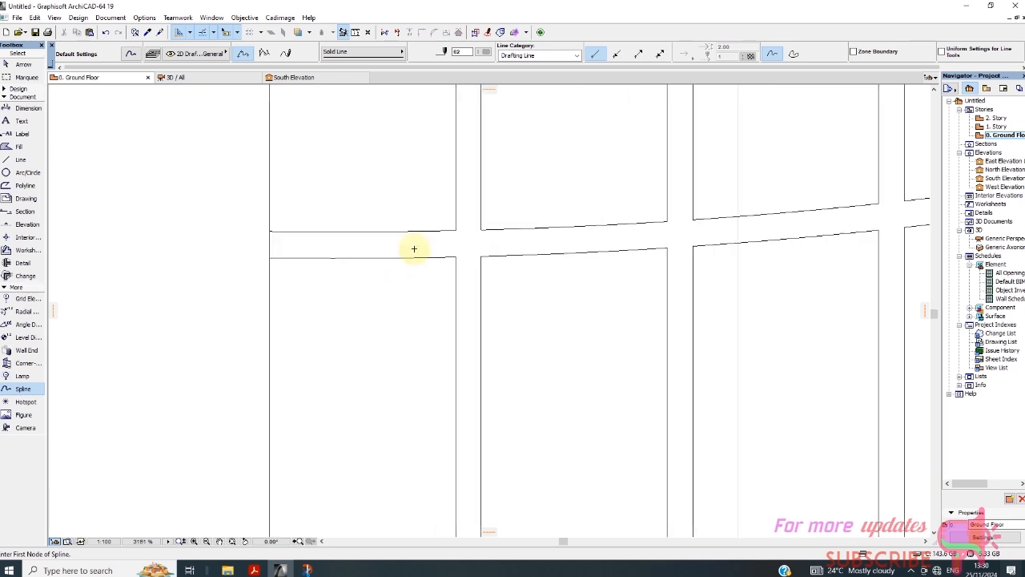
pyautogui.click(286, 177)
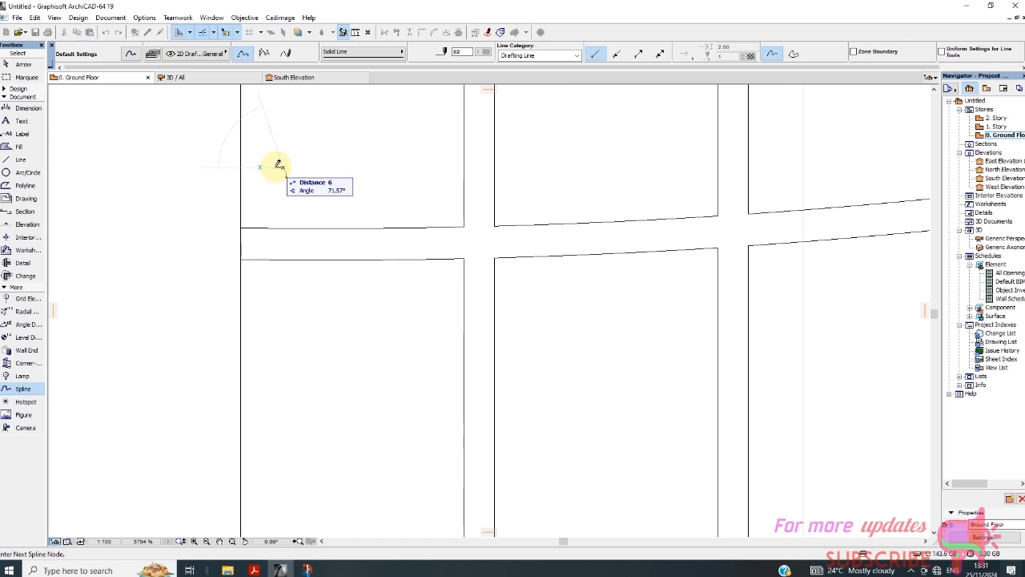
pyautogui.rightClick(295, 190)
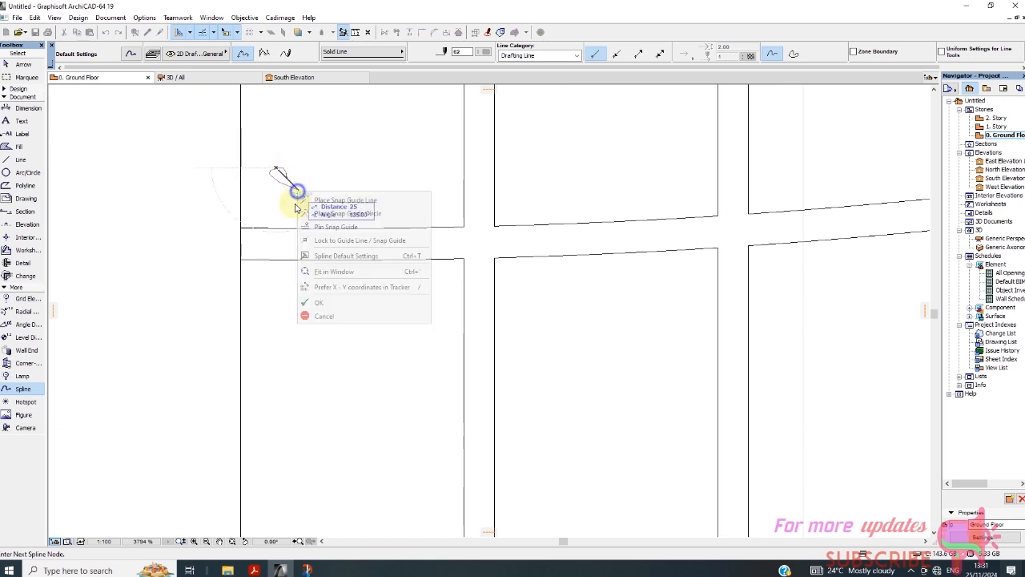
pyautogui.click(340, 309)
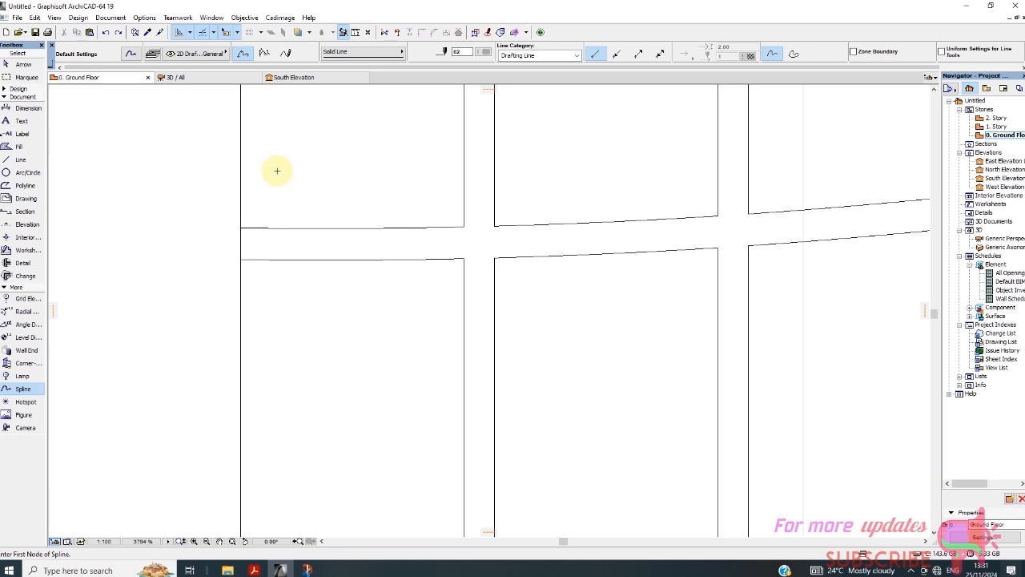
pyautogui.click(278, 170)
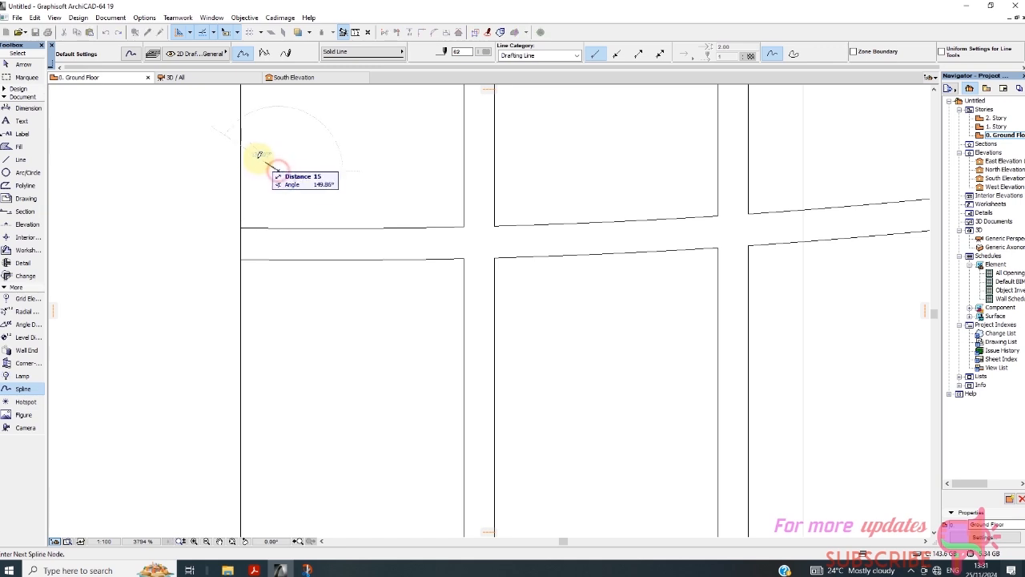
pyautogui.click(253, 153)
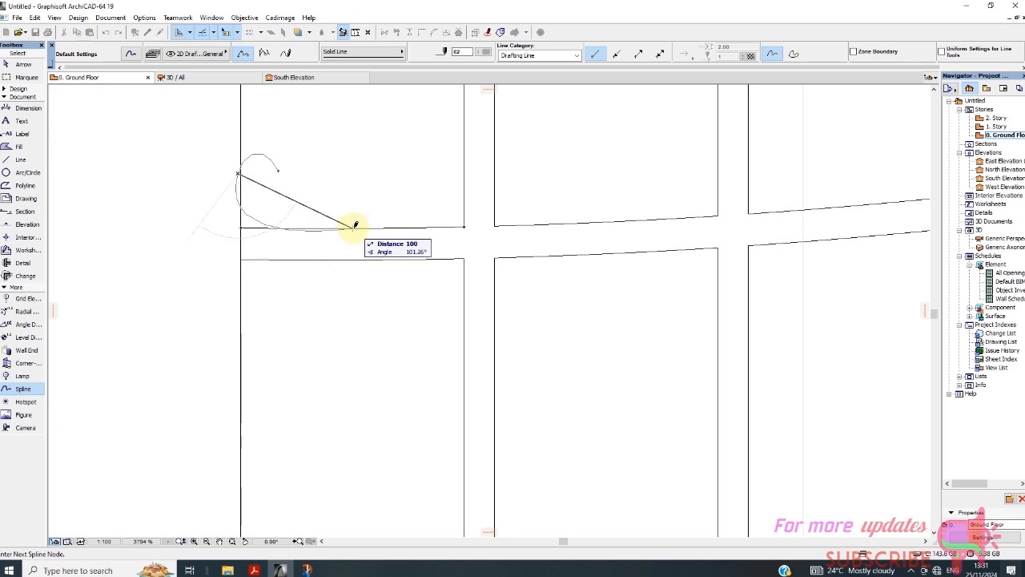
pyautogui.rightClick(336, 203)
pyautogui.click(352, 302)
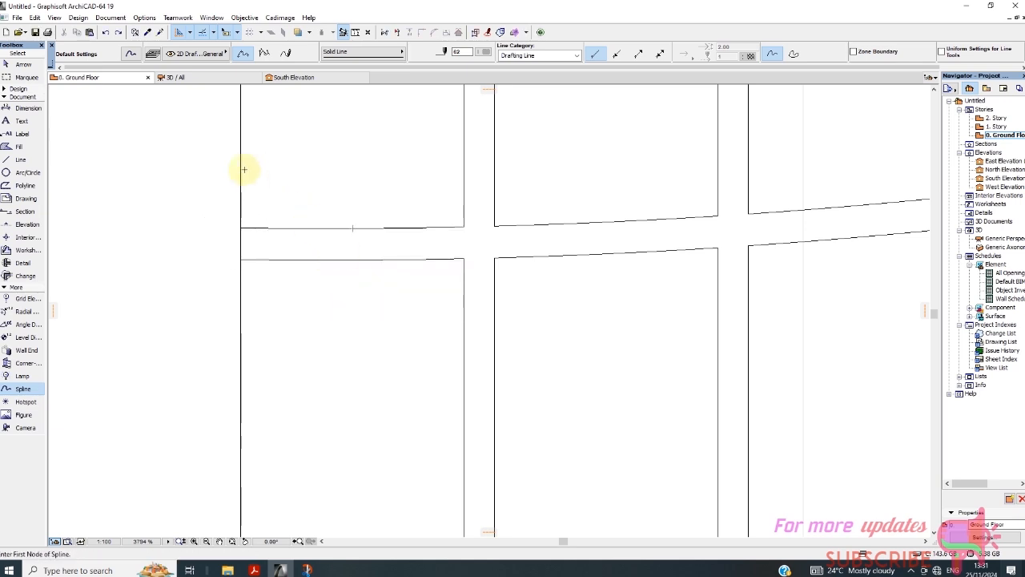
# Step: Draw a small arc of about 18 radius, bulging right, near the left edge of the first panel between the curved top rails
pyautogui.click(15, 286)
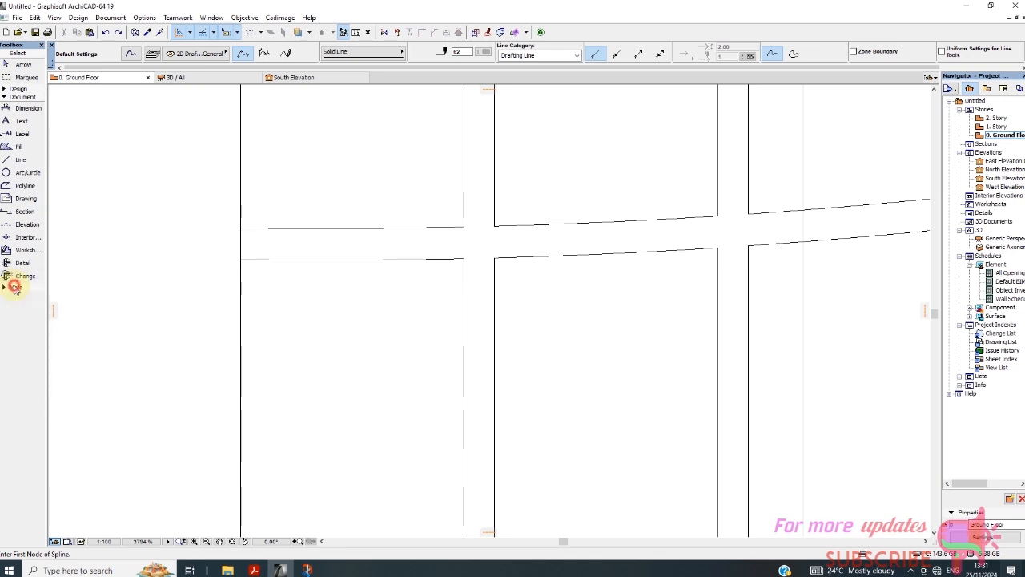
pyautogui.click(24, 172)
pyautogui.scroll(-3, 279, 367)
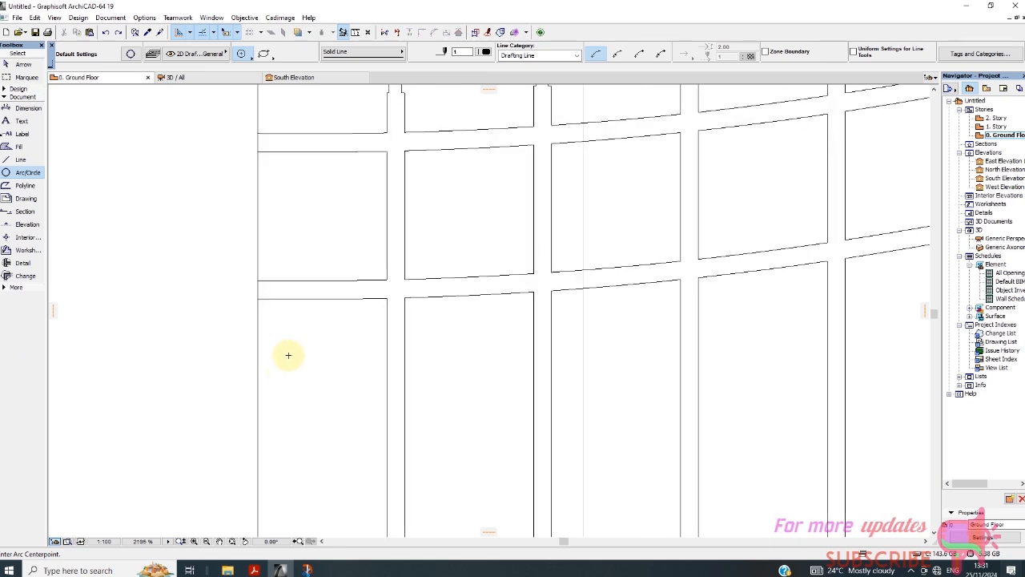
pyautogui.scroll(2, 280, 282)
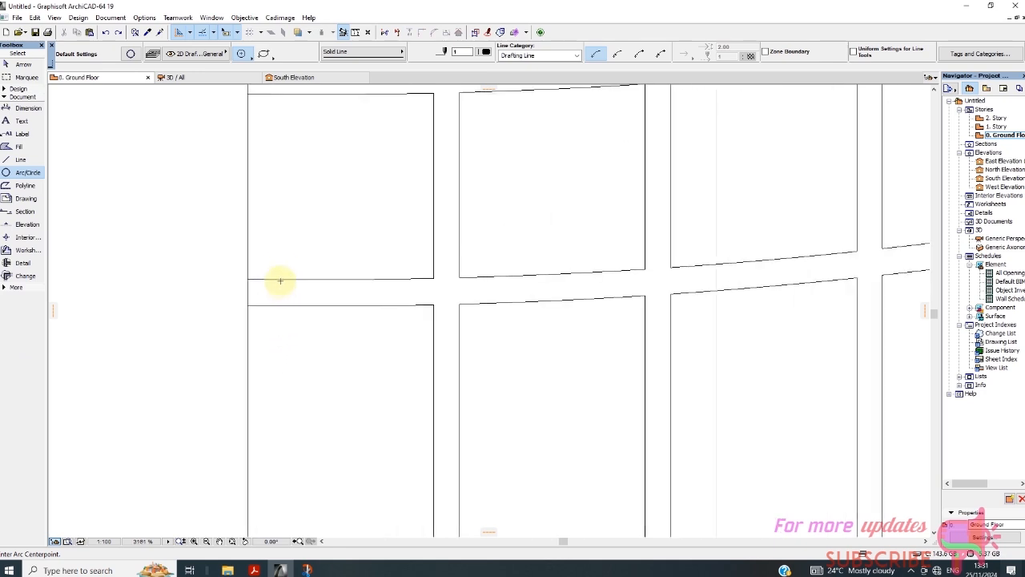
pyautogui.click(280, 220)
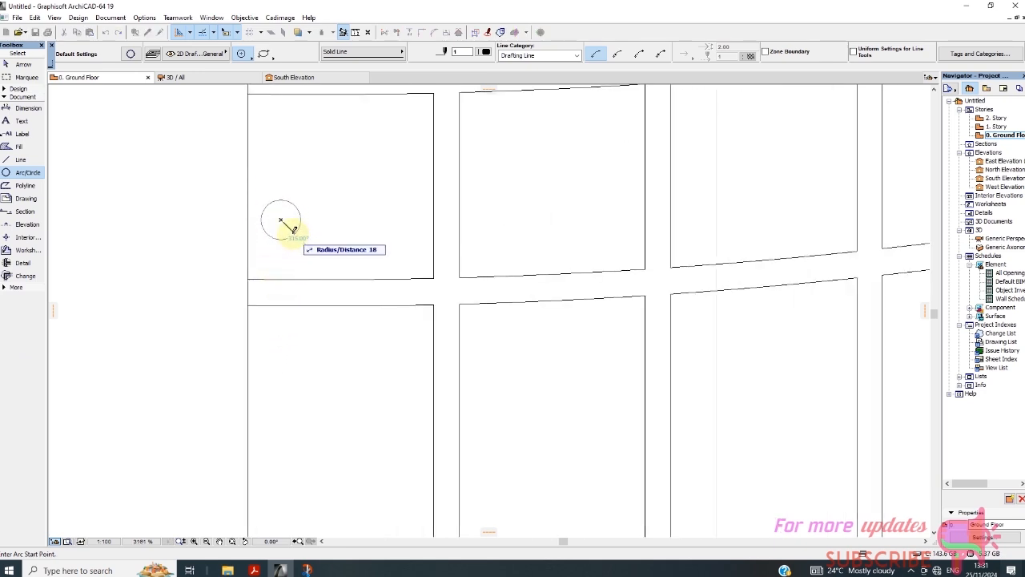
pyautogui.click(293, 233)
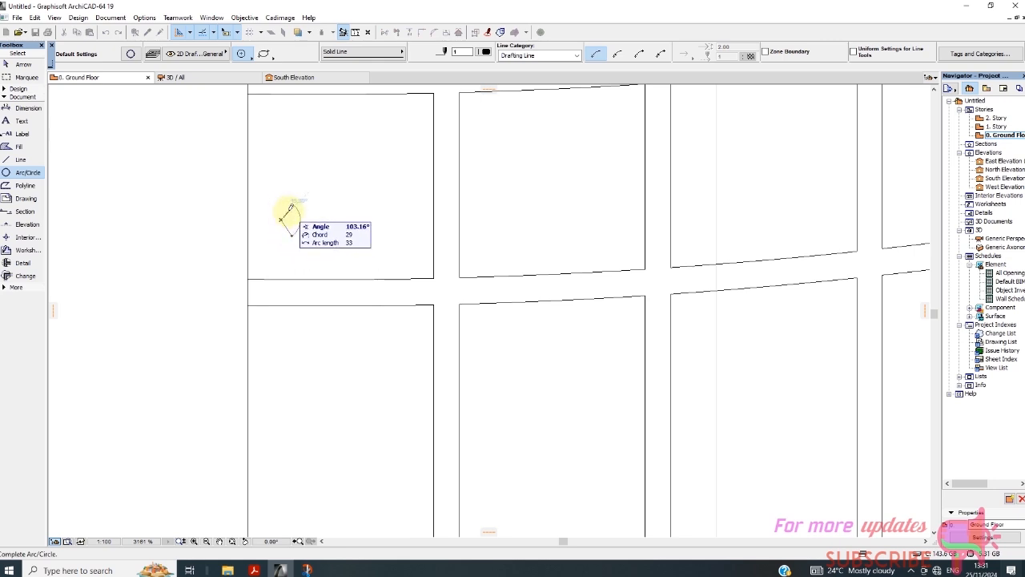
pyautogui.click(282, 201)
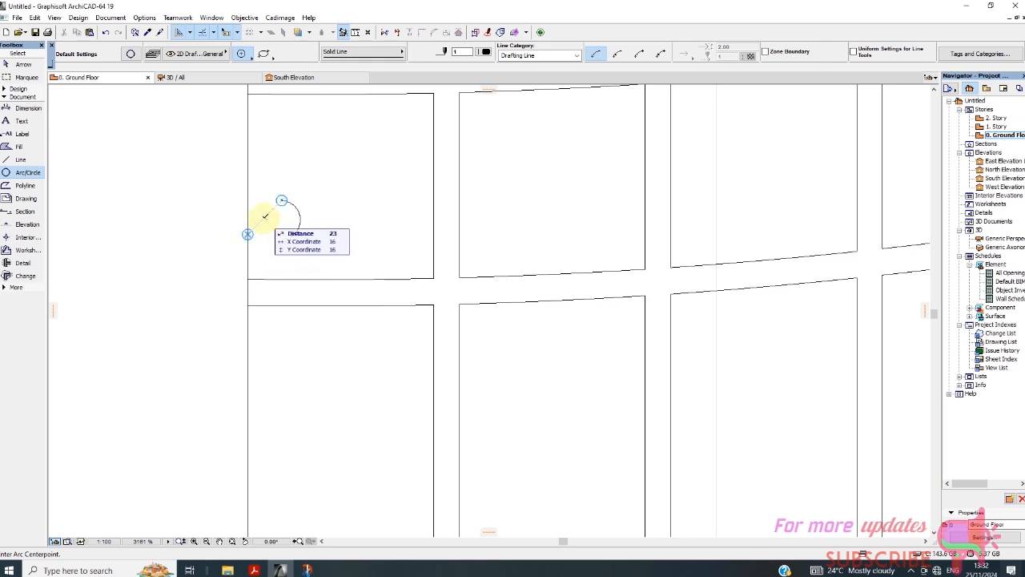
pyautogui.click(265, 215)
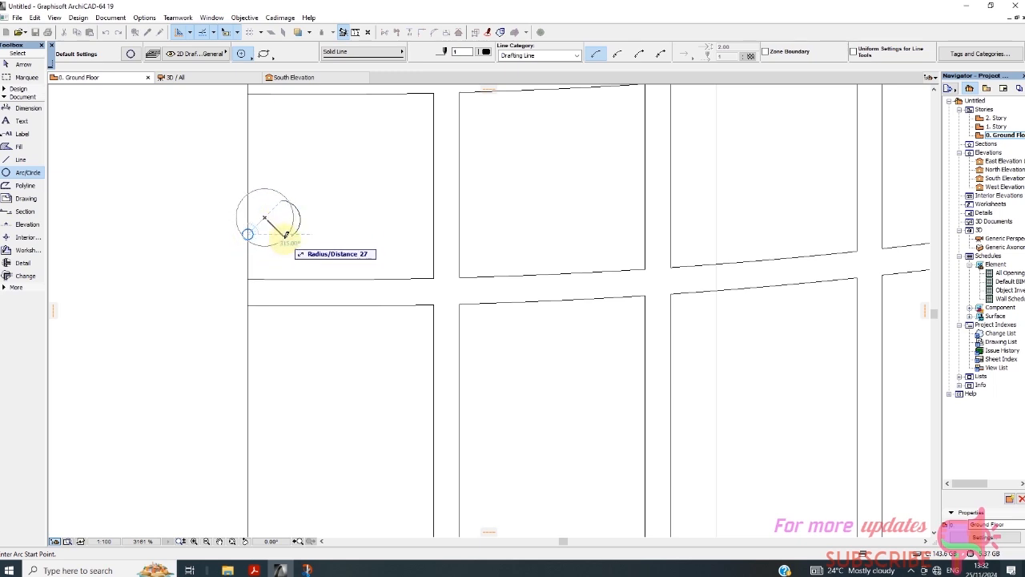
pyautogui.rightClick(269, 218)
pyautogui.click(248, 283)
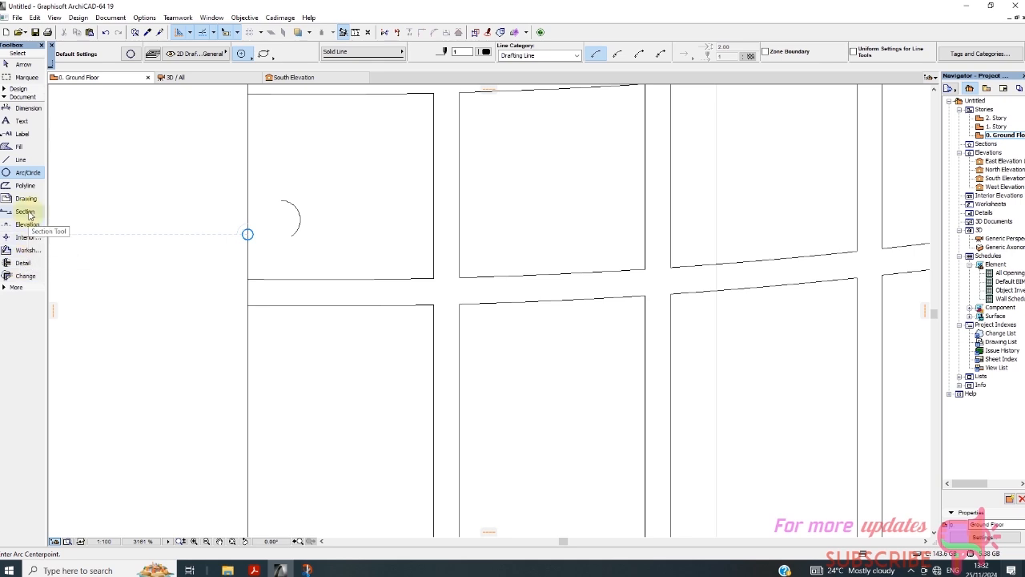
# Step: Draw a spline from the arc's upper end, curving left and down to the panel's left edge line
pyautogui.click(14, 89)
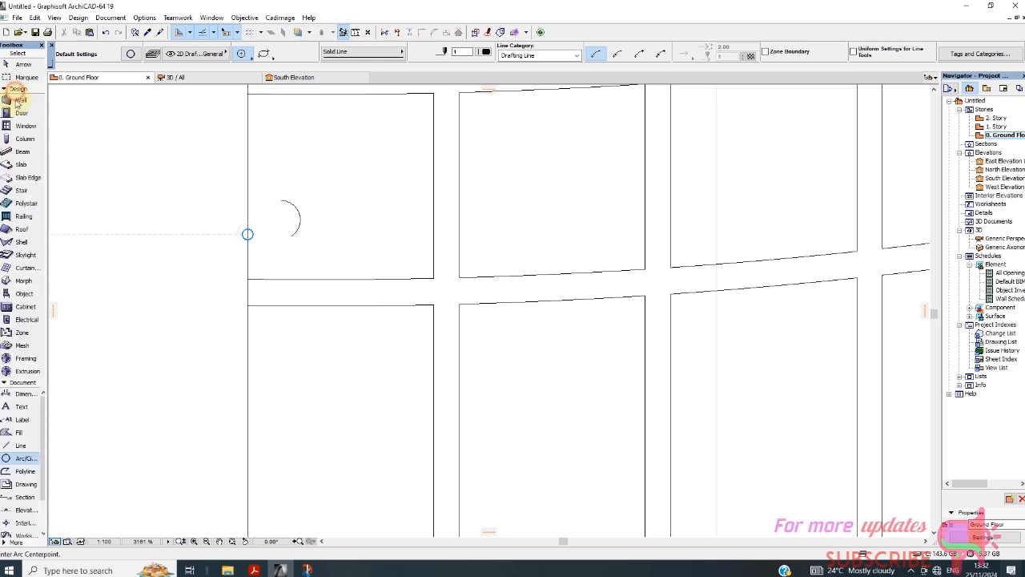
pyautogui.click(22, 383)
pyautogui.click(14, 390)
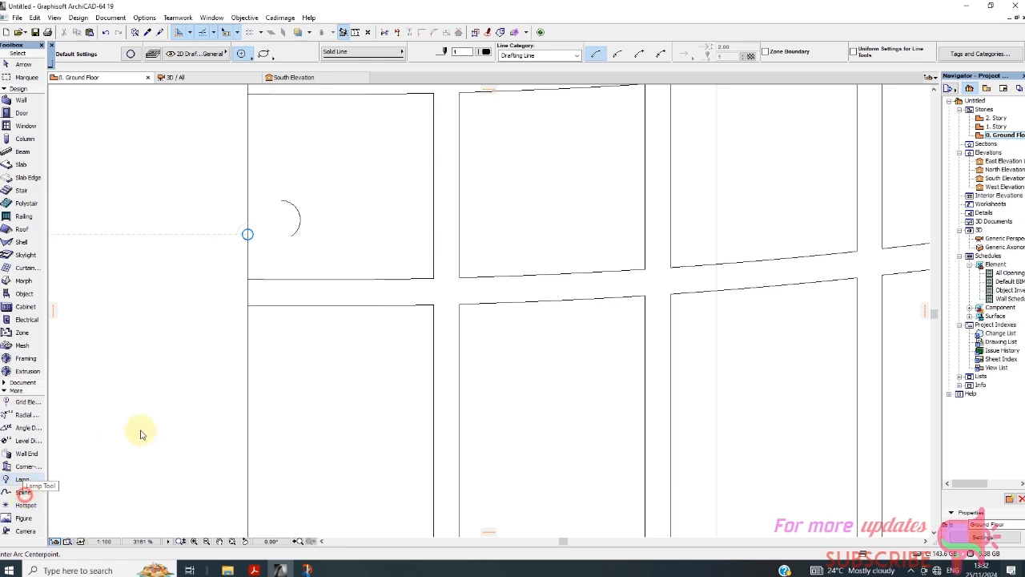
pyautogui.click(281, 201)
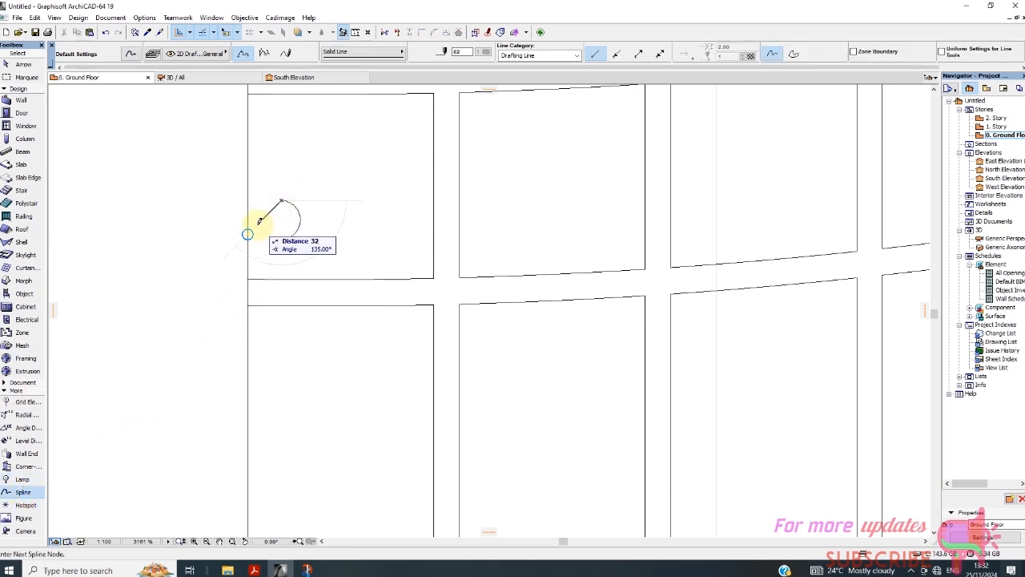
pyautogui.click(259, 209)
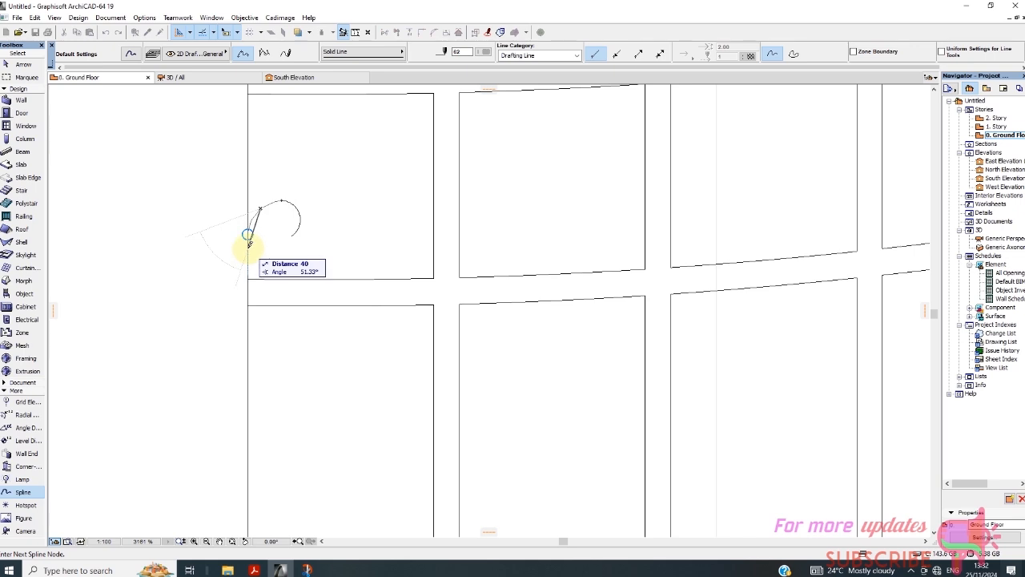
pyautogui.click(248, 244)
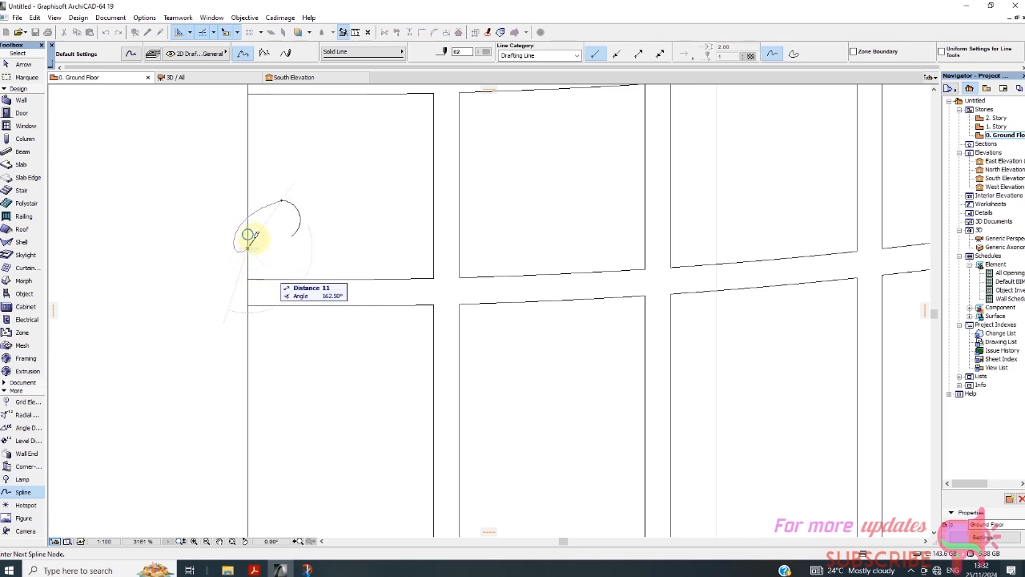
pyautogui.click(248, 235)
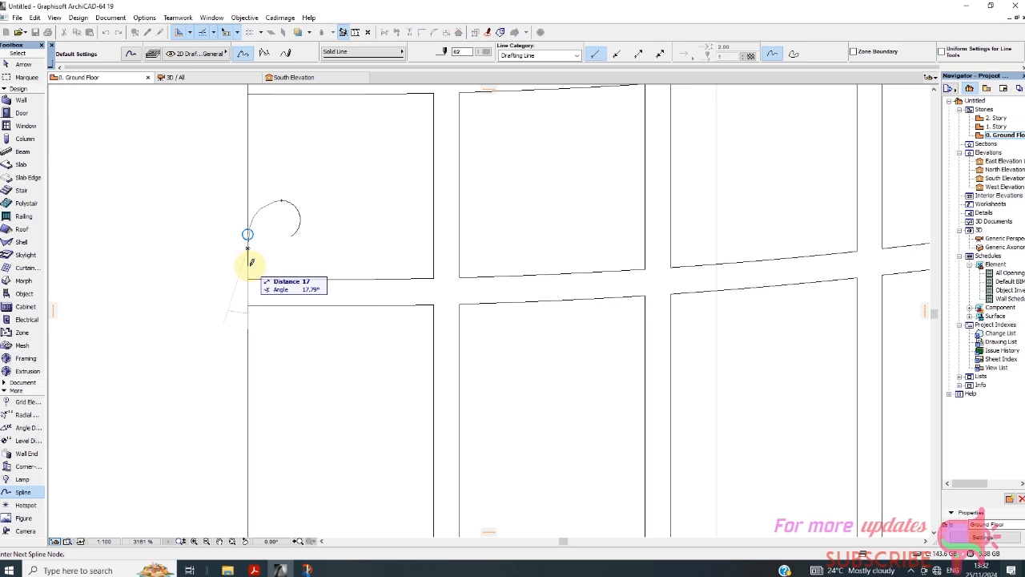
pyautogui.rightClick(252, 262)
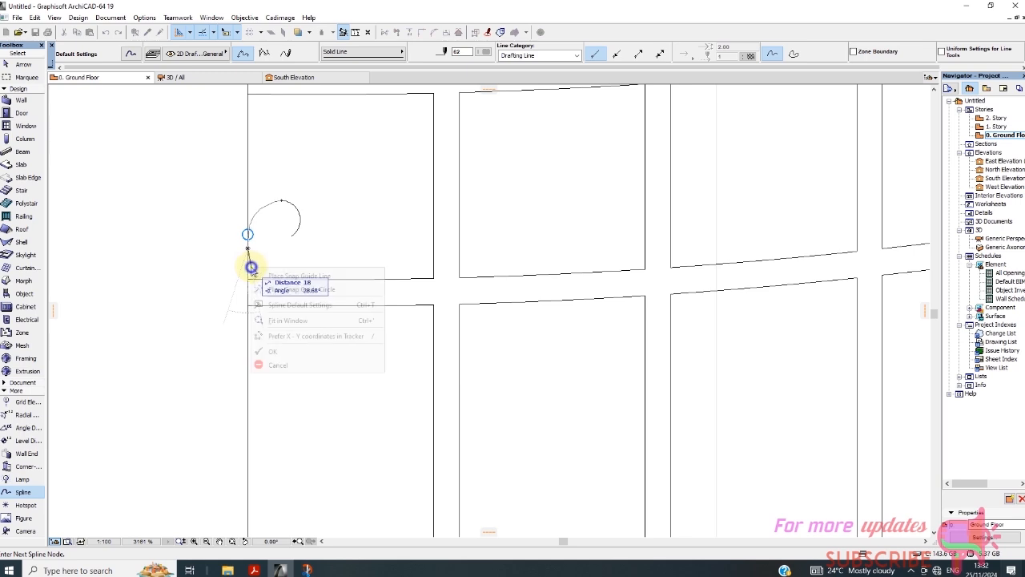
pyautogui.click(272, 349)
# Step: Draw a spline from the panel's left edge below the small scroll, through the lower rail's midpoint, up the first bar and curling inward
pyautogui.scroll(2, 255, 255)
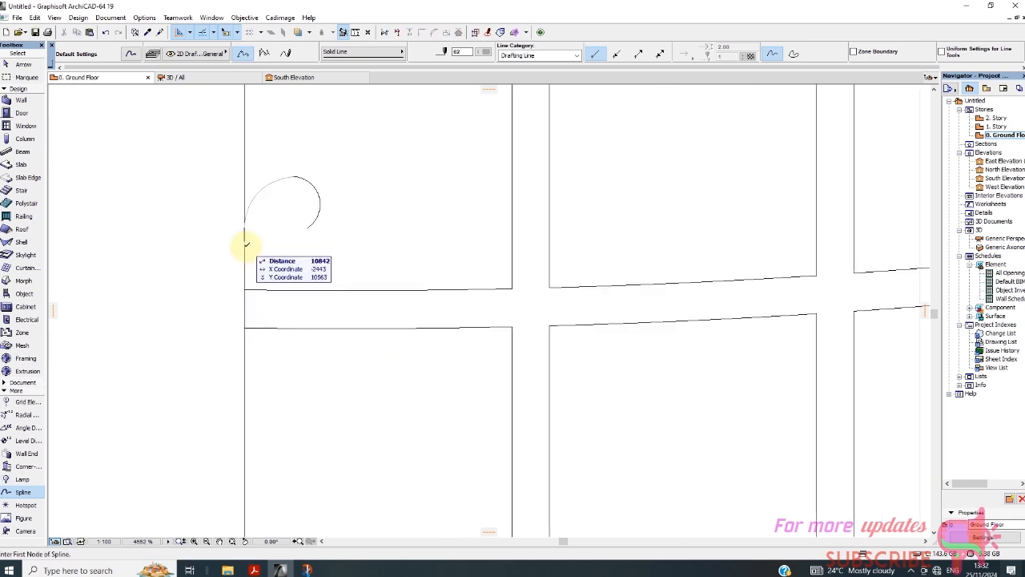
pyautogui.click(246, 241)
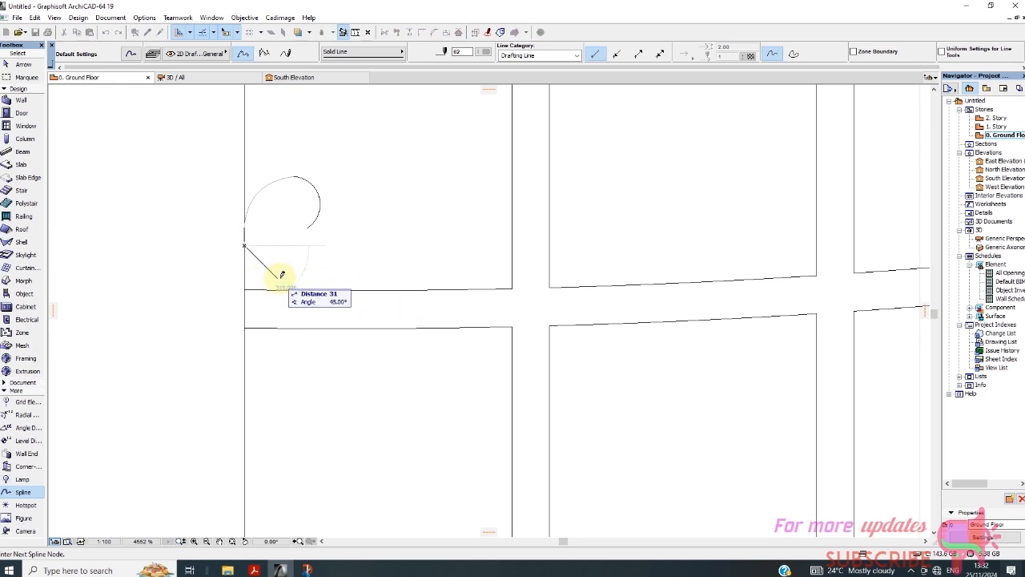
pyautogui.click(380, 290)
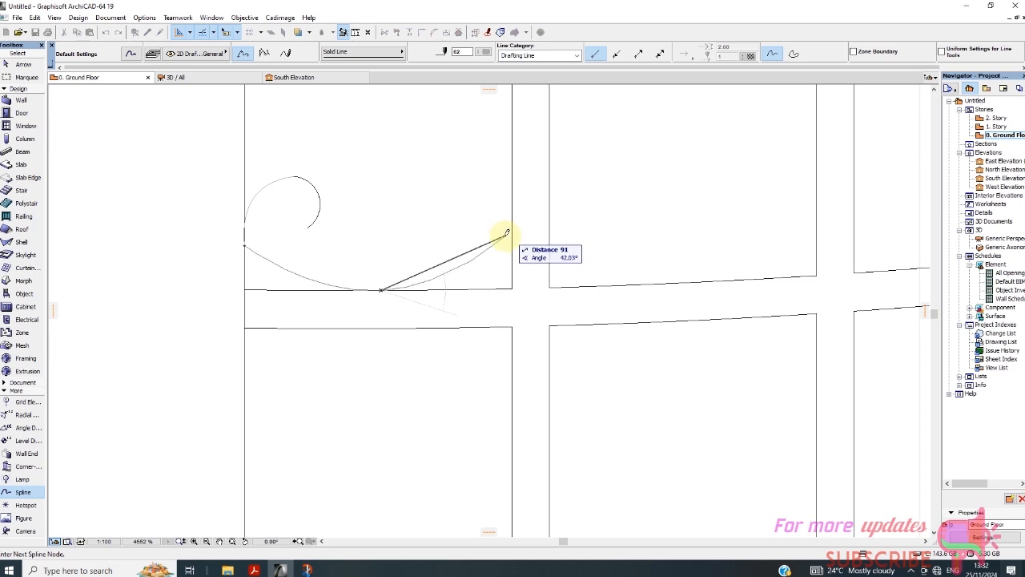
pyautogui.scroll(-1, 502, 236)
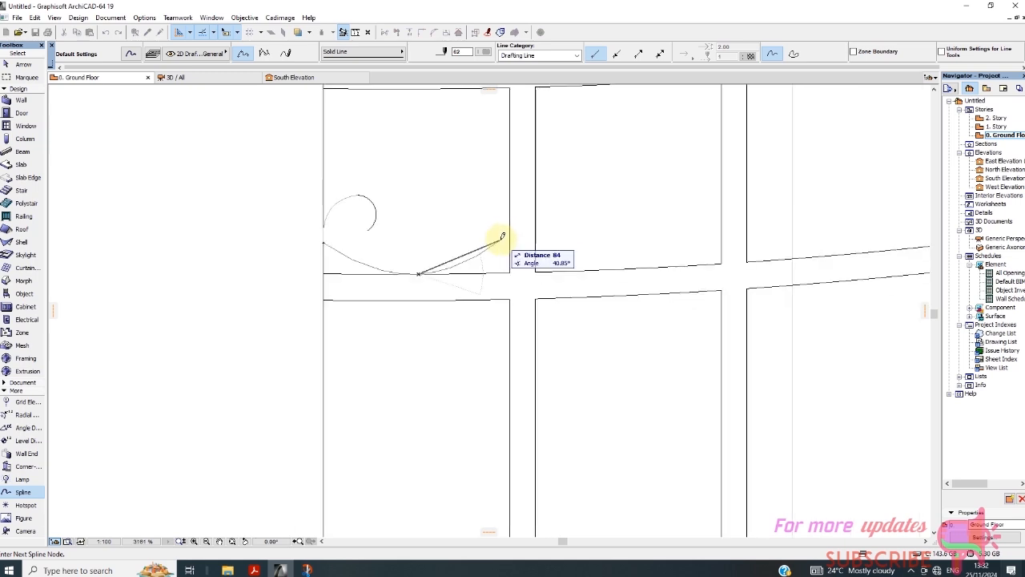
pyautogui.click(502, 237)
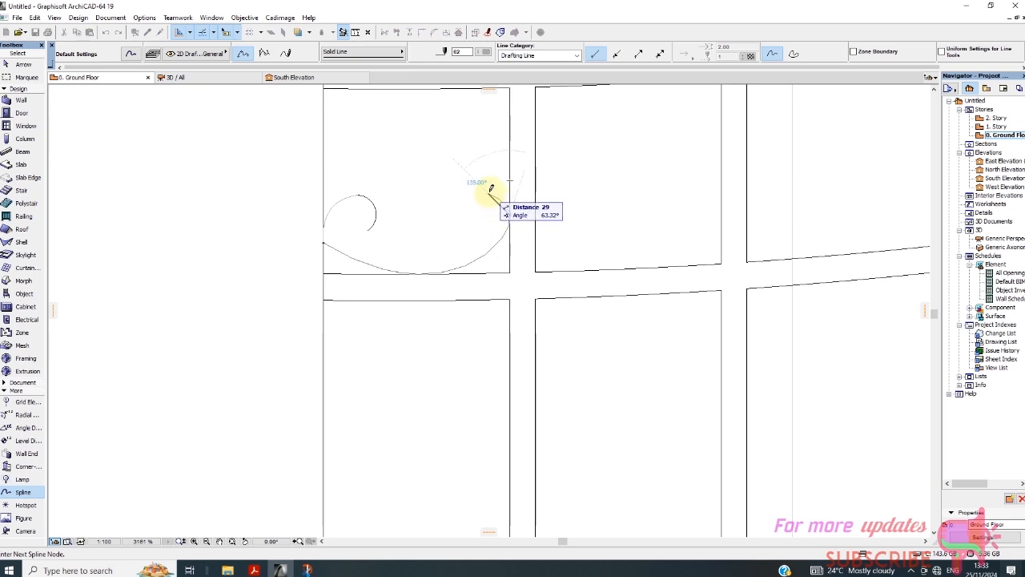
pyautogui.rightClick(543, 254)
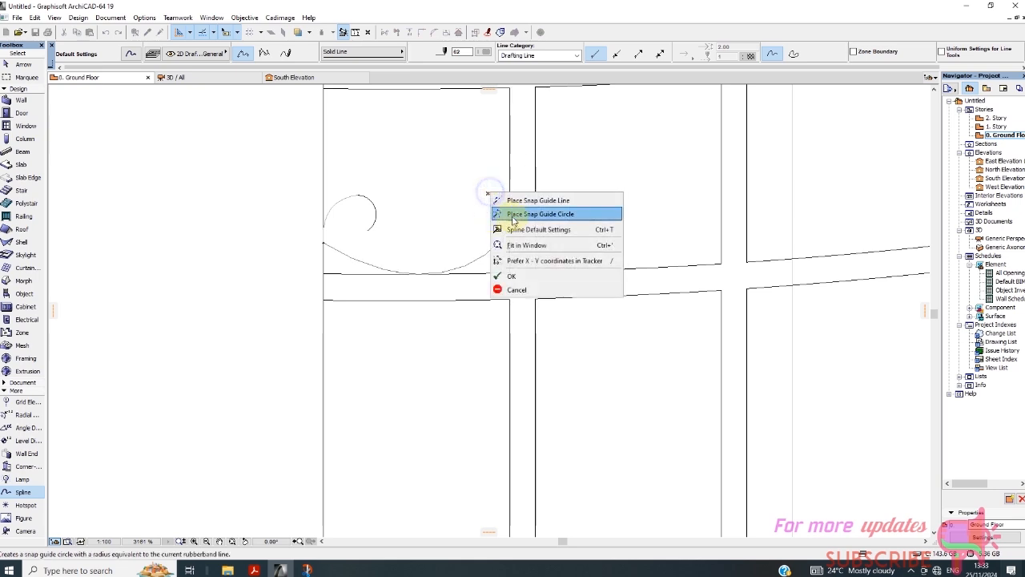
pyautogui.click(571, 339)
# Step: Stretch the large spline's left end up along the panel's left edge to meet the small scroll's curve
pyautogui.scroll(2, 334, 249)
pyautogui.scroll(2, 334, 249)
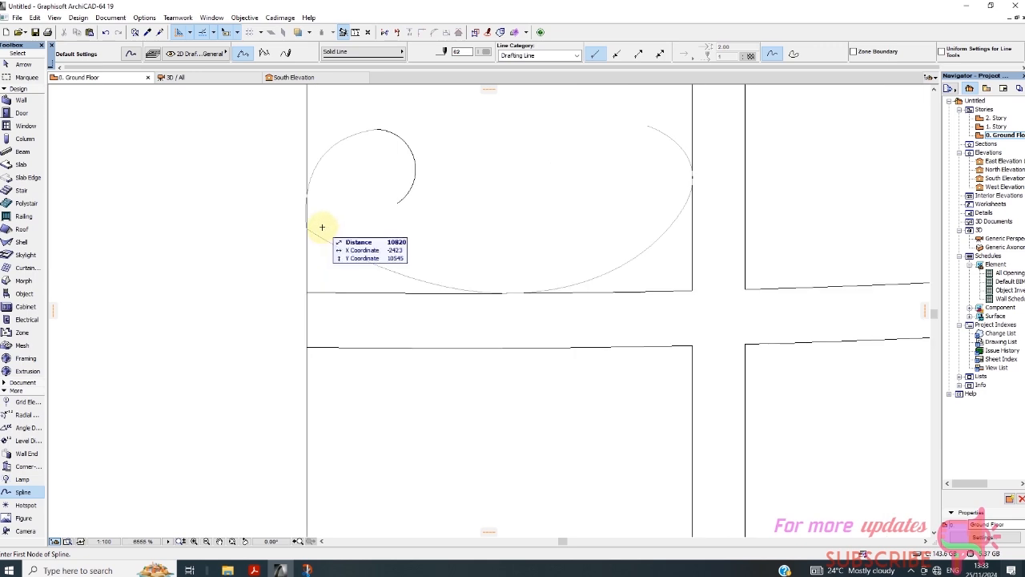
pyautogui.click(19, 64)
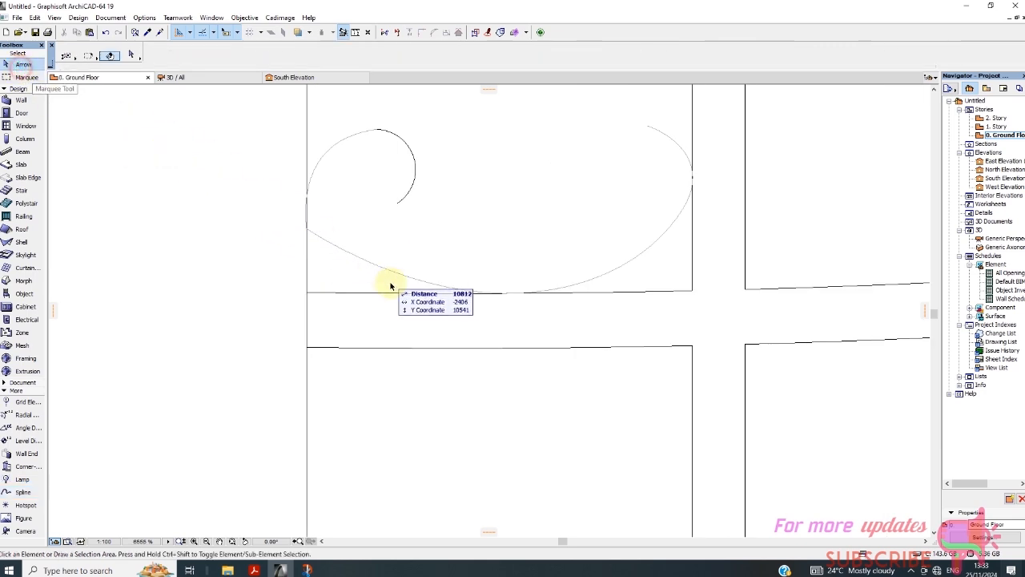
pyautogui.click(349, 251)
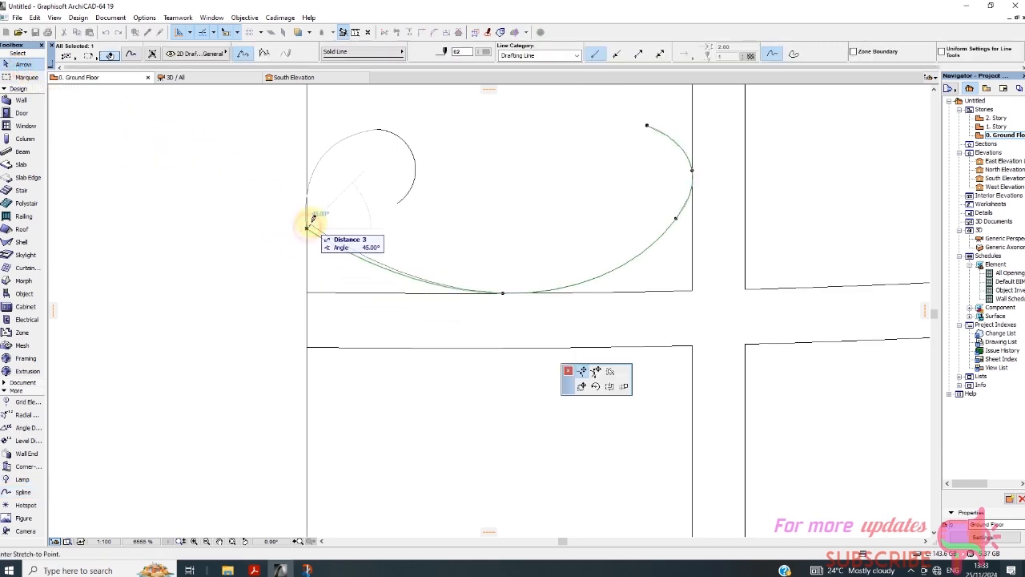
pyautogui.click(307, 193)
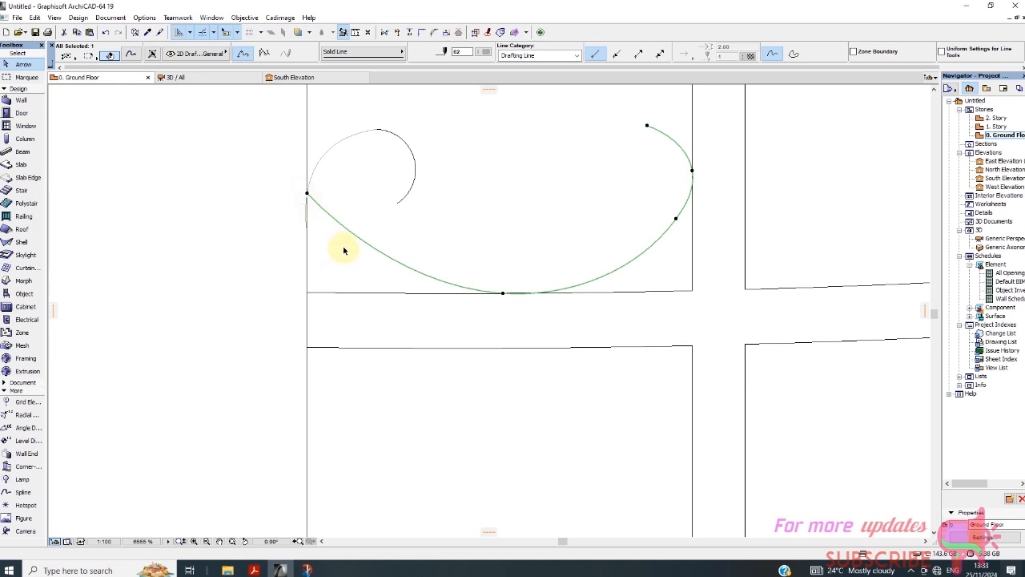
pyautogui.scroll(5, 312, 207)
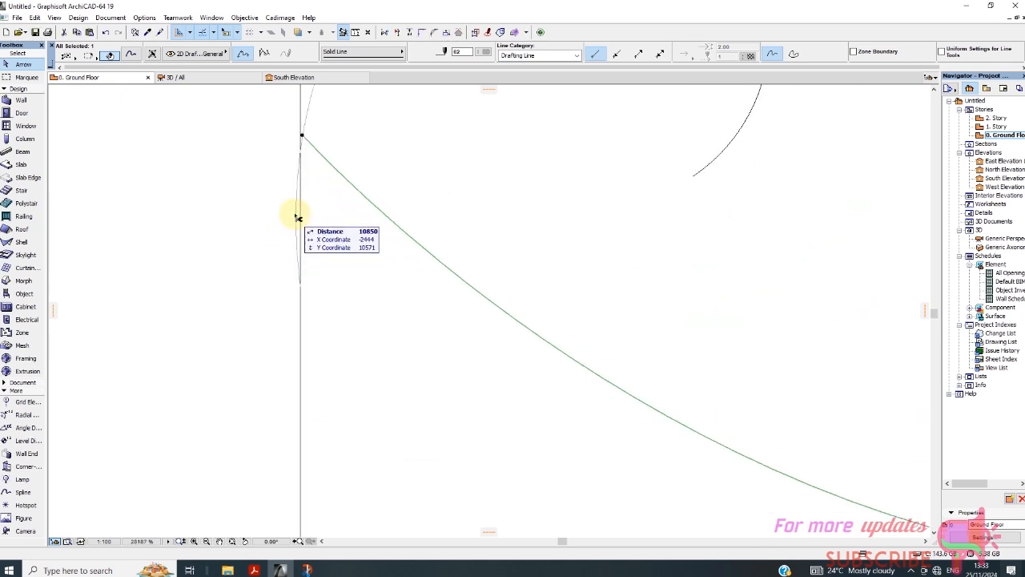
# Step: Stretch the lower end of the small scroll's spline onto the large spline, just inside the panel's left edge
pyautogui.scroll(-3, 277, 350)
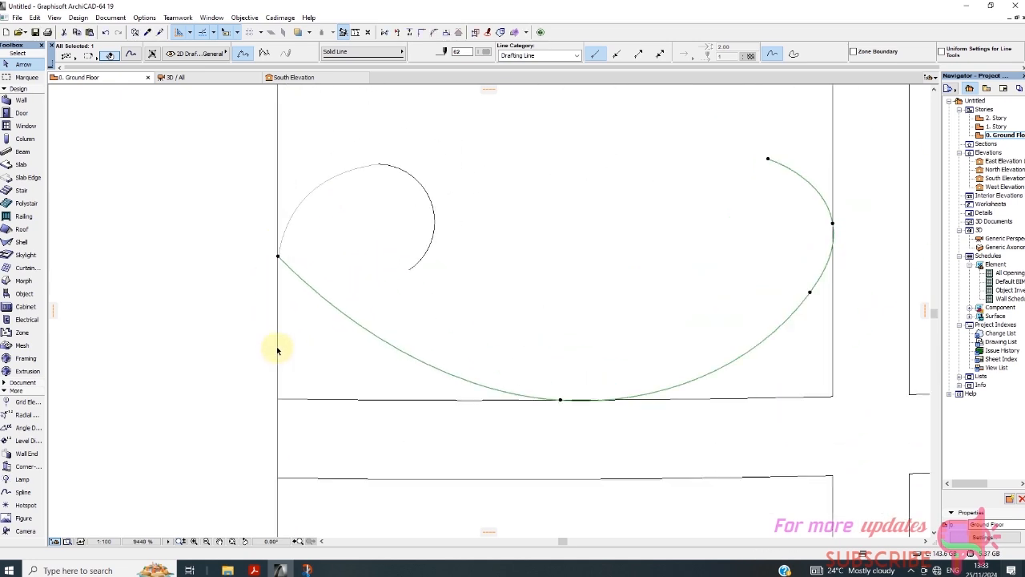
pyautogui.click(278, 245)
pyautogui.click(278, 257)
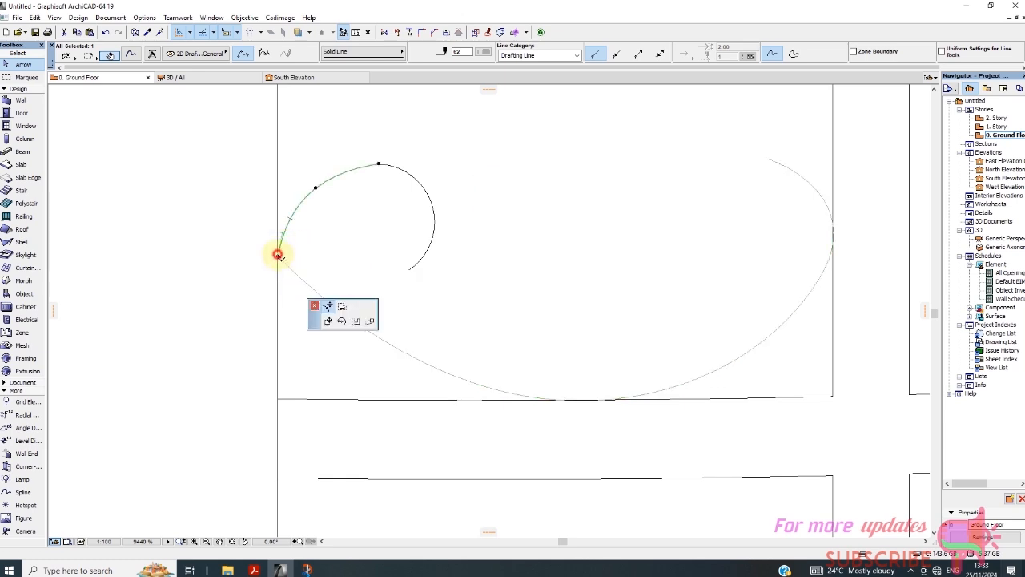
pyautogui.click(291, 270)
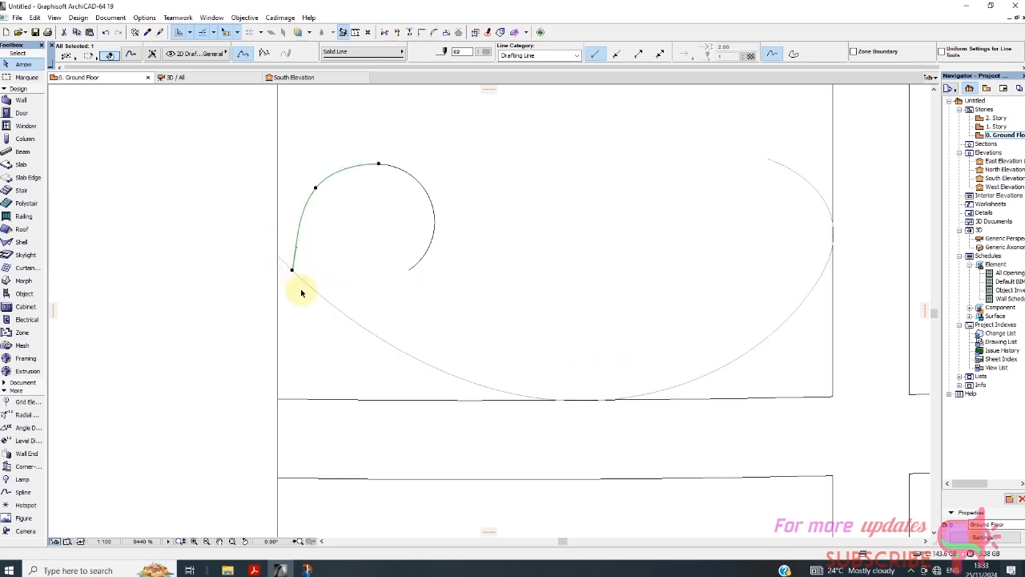
pyautogui.click(292, 271)
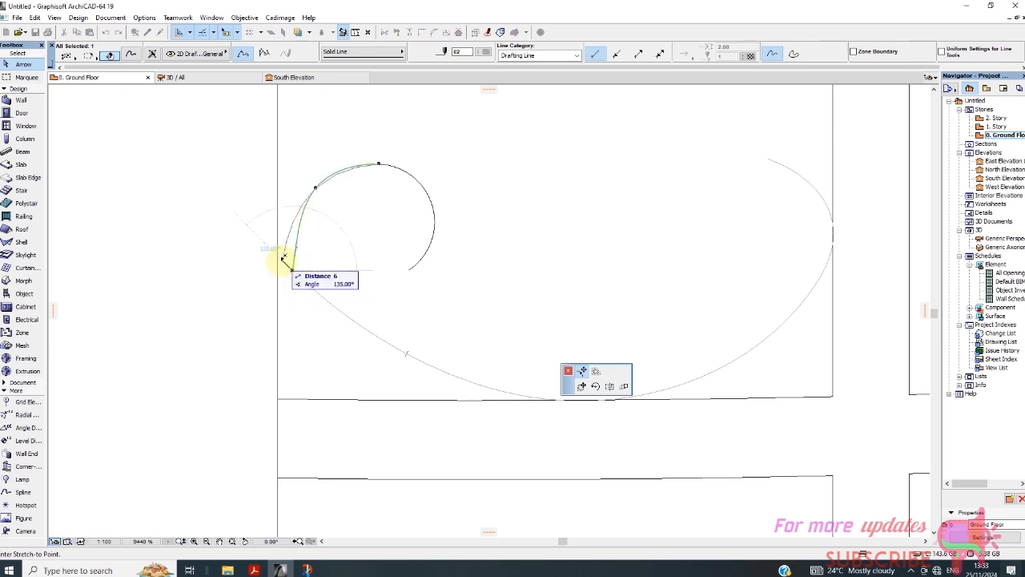
pyautogui.click(282, 259)
# Step: Add a point on the large spline's left stretch and pull it down and outward to make a rounder lower-left curve
pyautogui.scroll(-5, 331, 279)
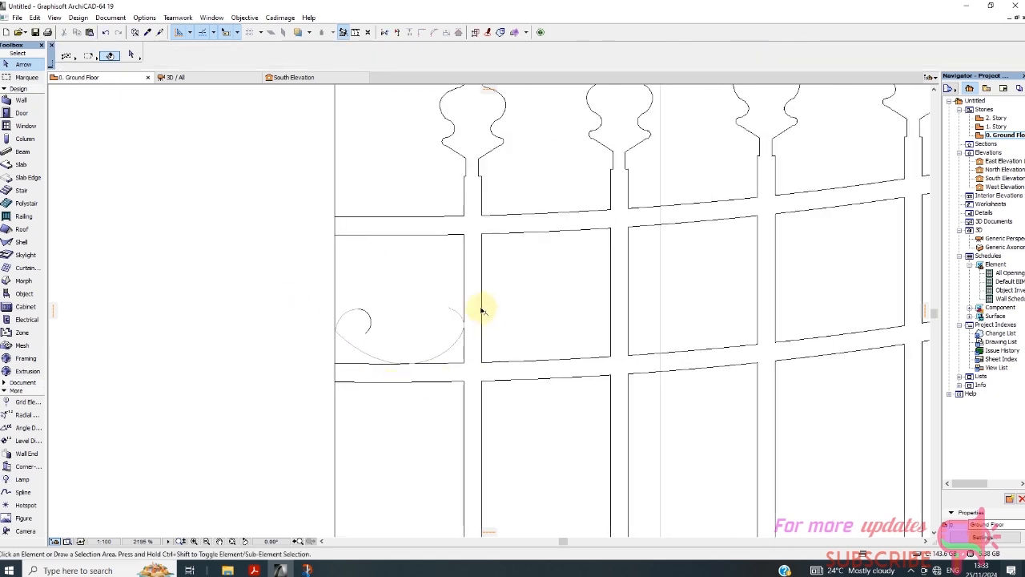
pyautogui.scroll(3, 482, 311)
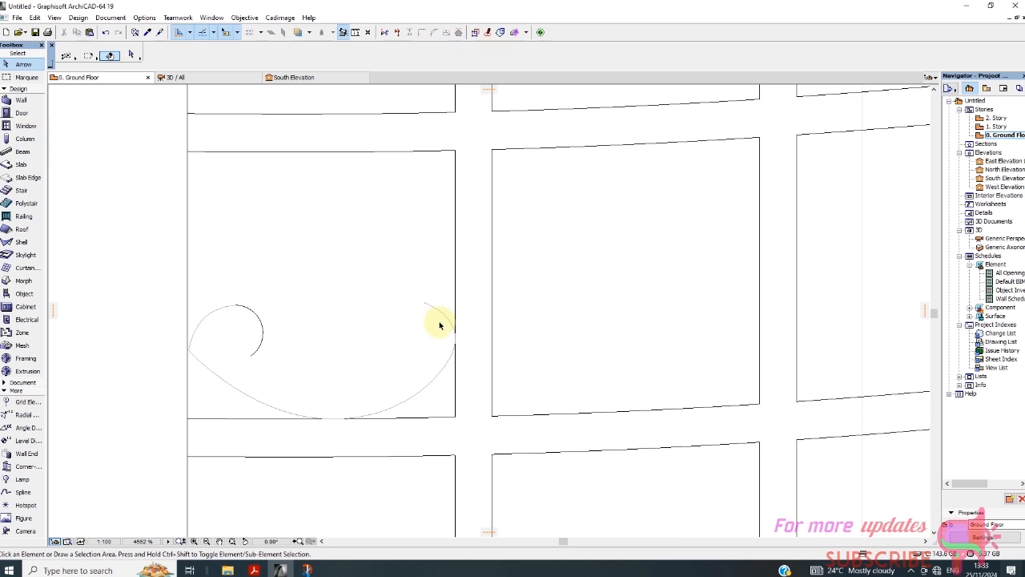
pyautogui.scroll(1, 198, 365)
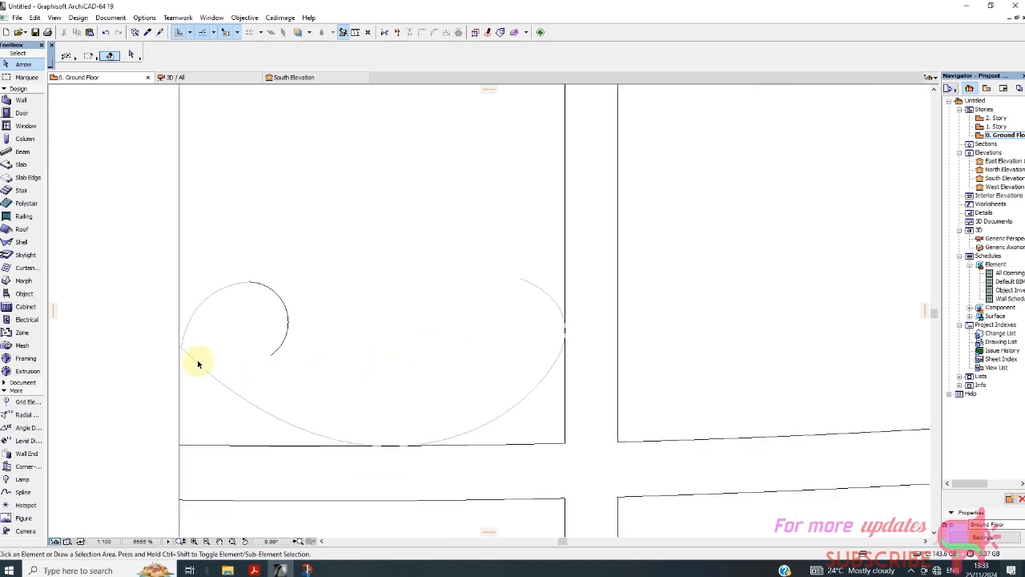
pyautogui.click(194, 358)
pyautogui.click(248, 404)
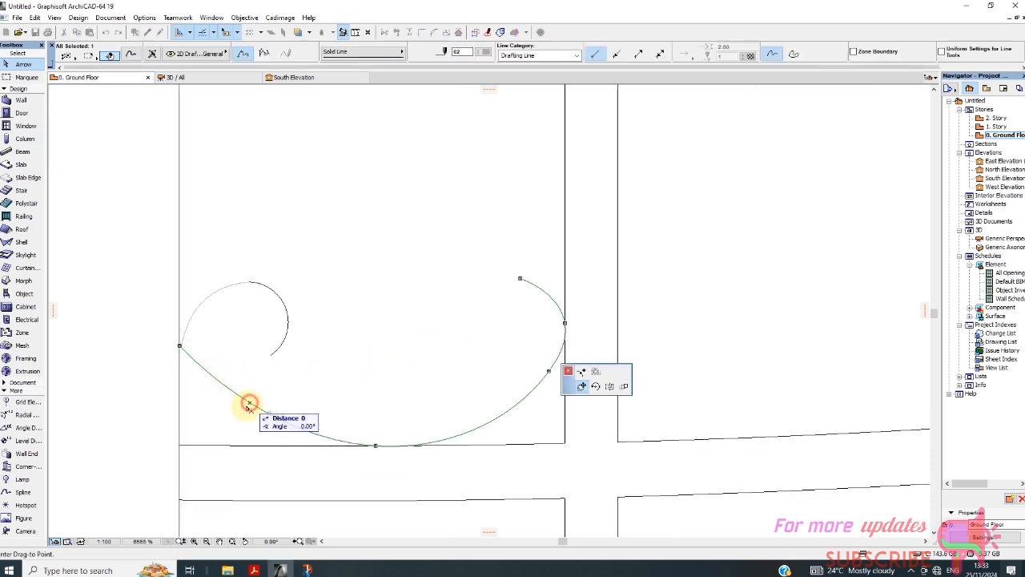
pyautogui.click(585, 369)
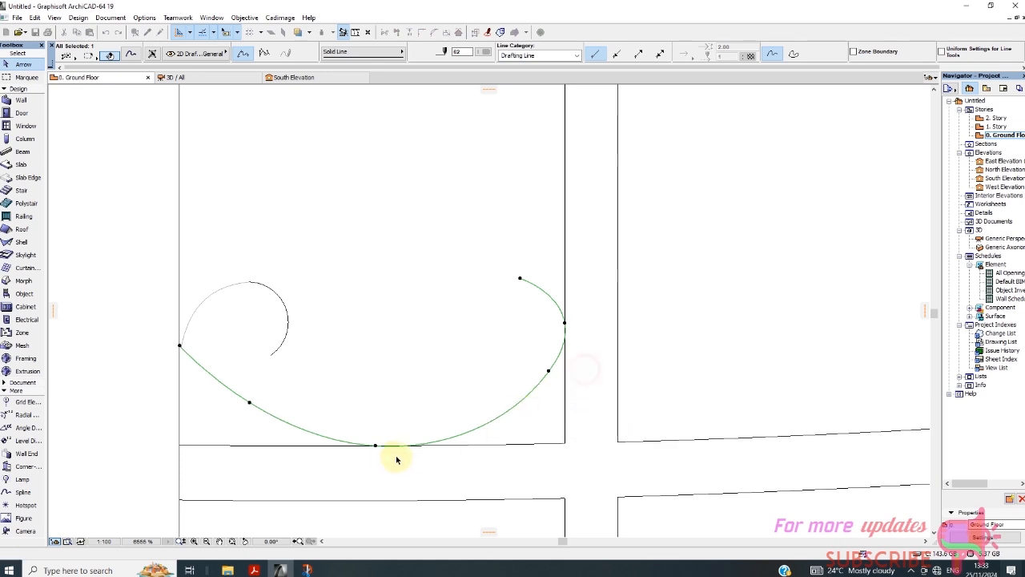
pyautogui.click(249, 403)
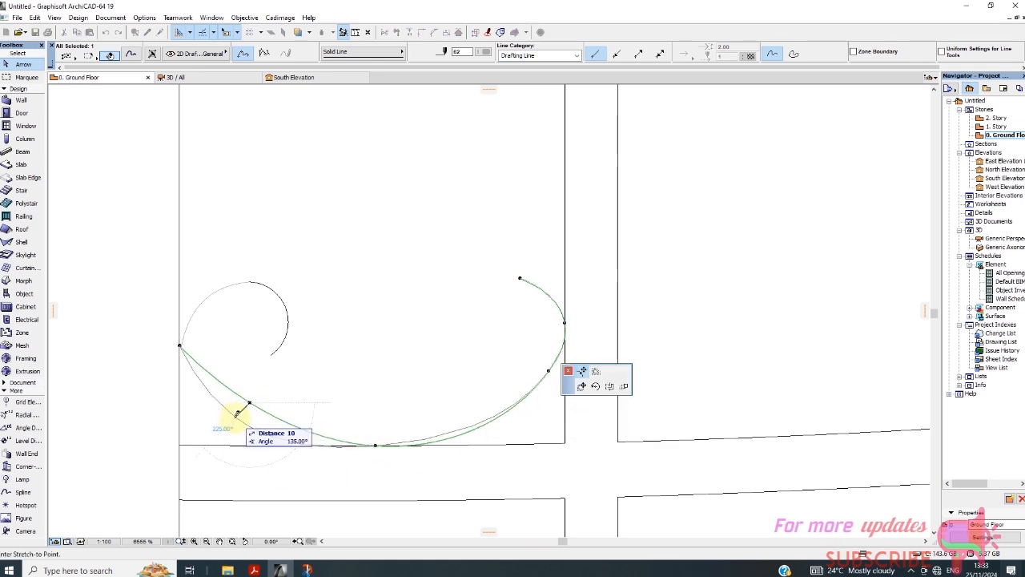
pyautogui.click(220, 420)
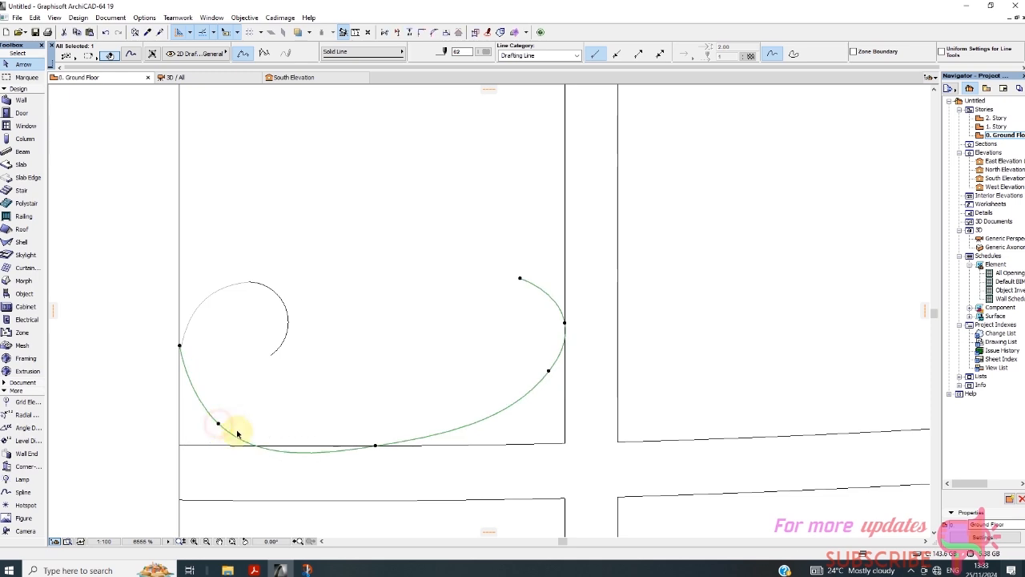
# Step: Move the whole large spline slightly up and left so it fits between the panel's edge line, lower rail and first bar
pyautogui.click(284, 456)
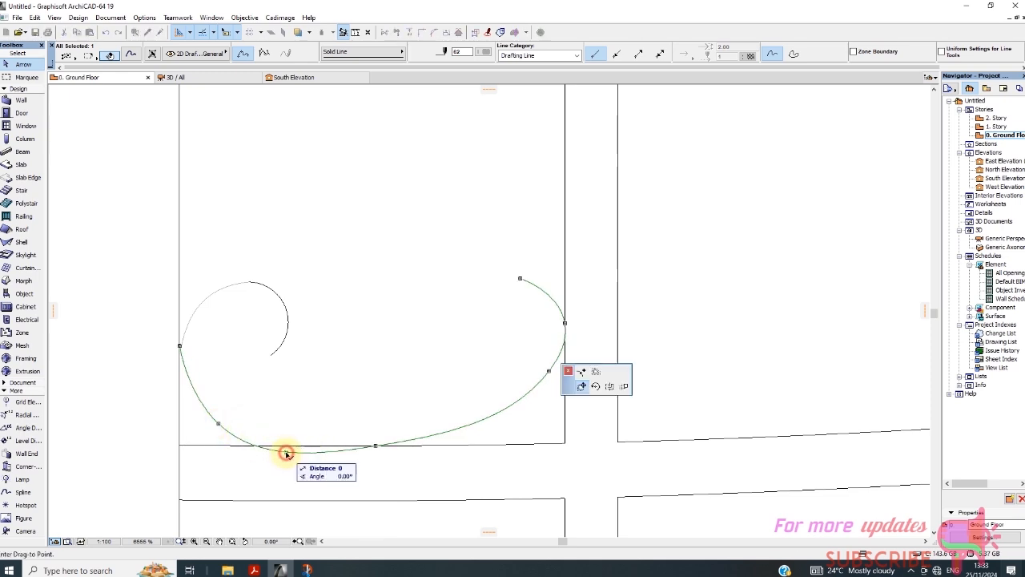
pyautogui.click(291, 449)
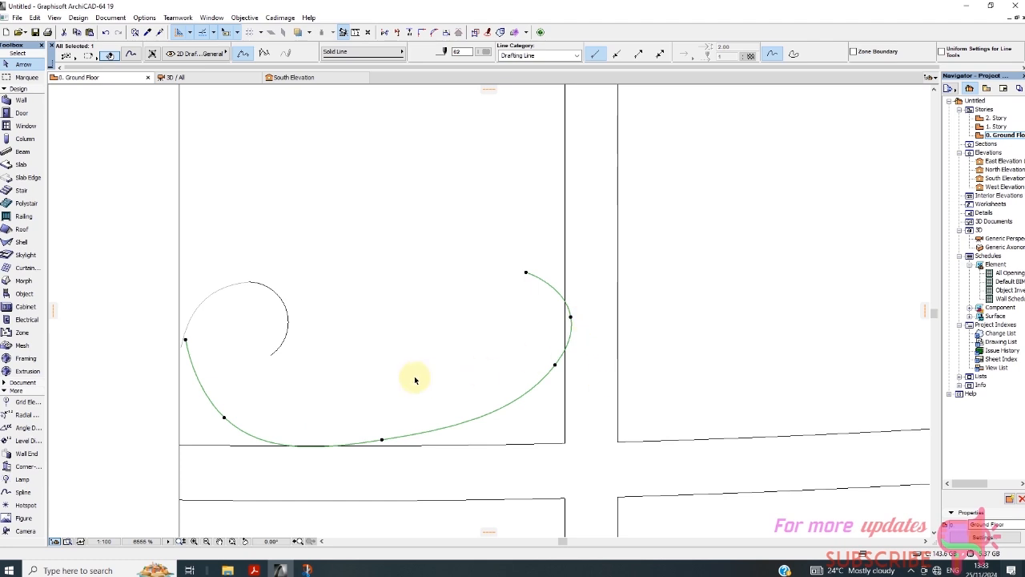
pyautogui.click(382, 441)
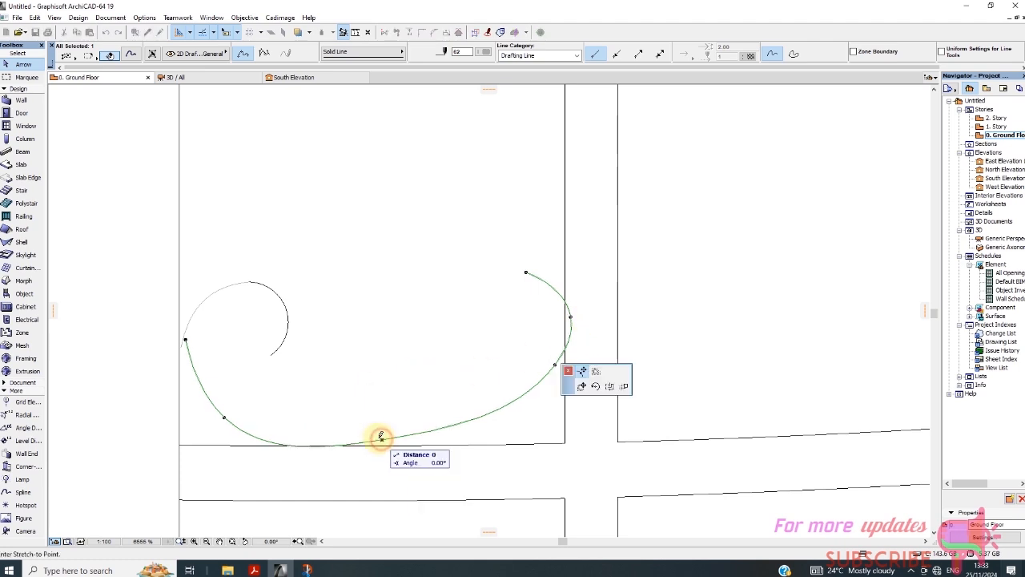
pyautogui.click(582, 388)
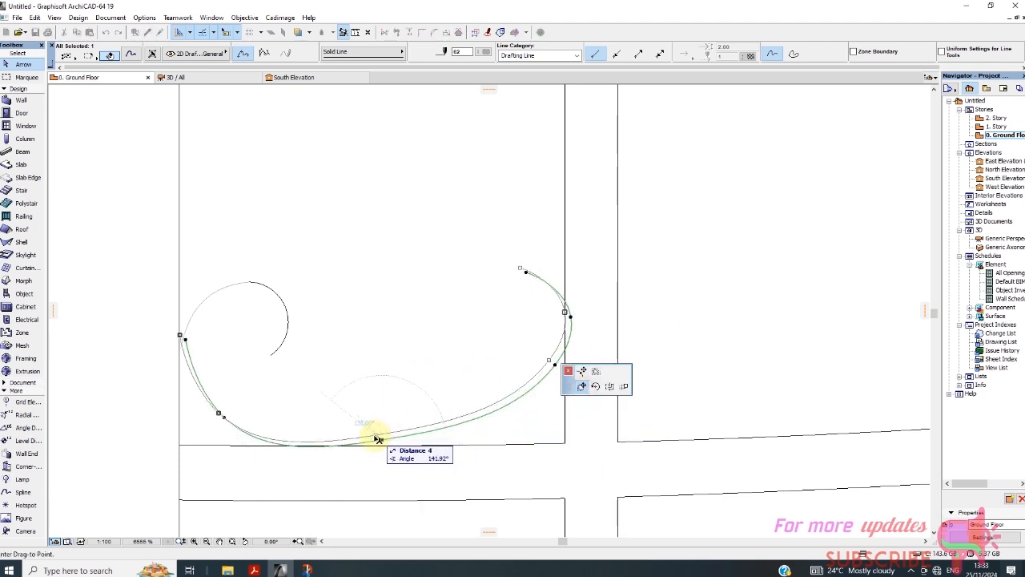
pyautogui.click(378, 441)
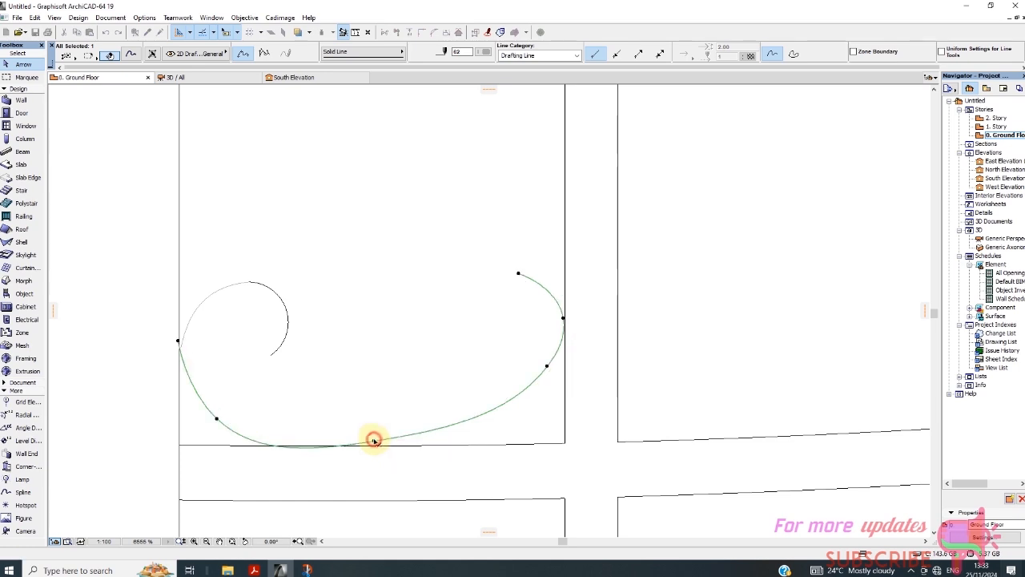
# Step: Move the small scroll's spline and arc together about 1 so their lower end meets the large spline at the panel's left edge
pyautogui.click(184, 331)
pyautogui.scroll(5, 168, 349)
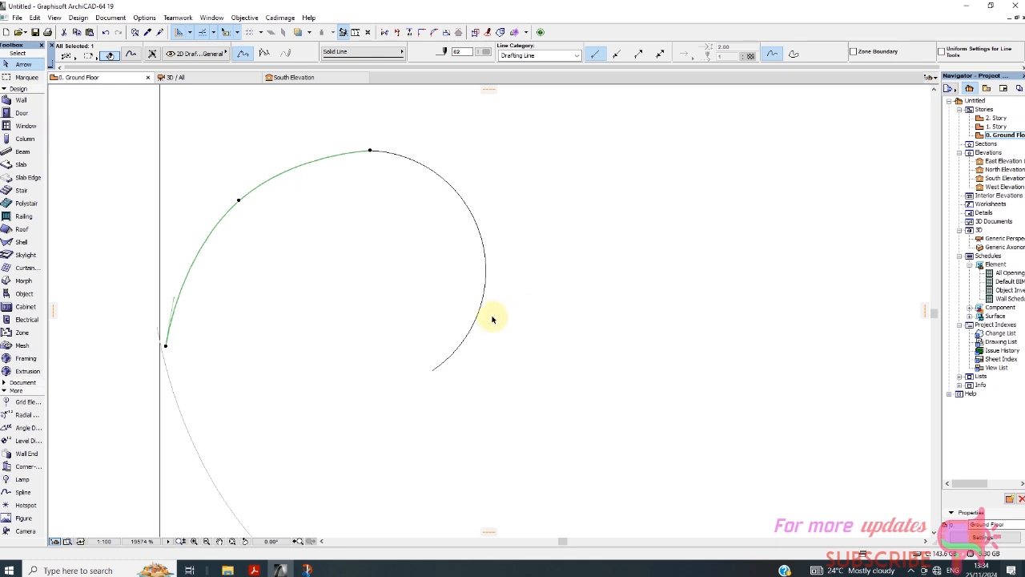
pyautogui.click(486, 276)
pyautogui.rightClick(508, 309)
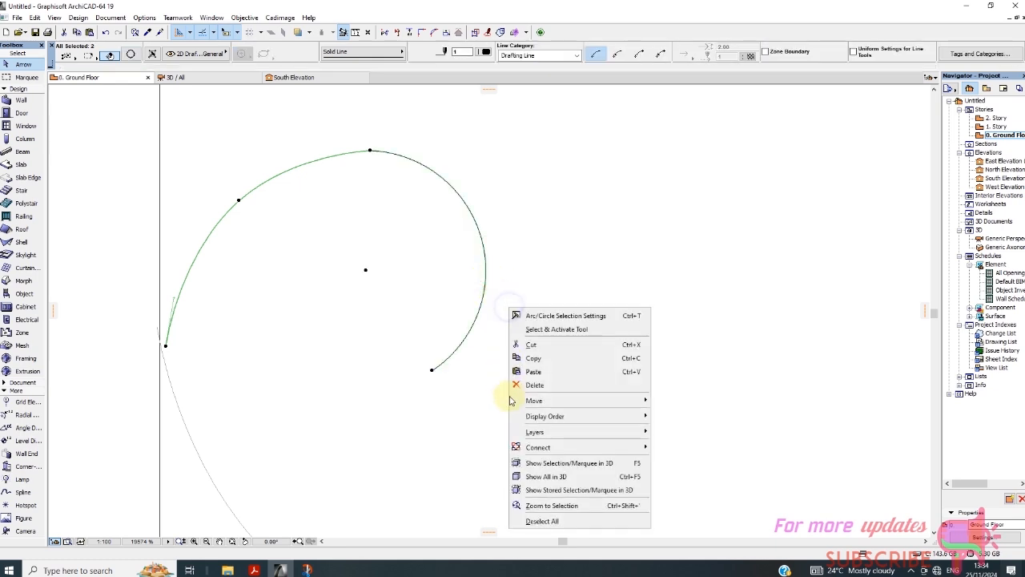
pyautogui.click(560, 405)
pyautogui.click(687, 405)
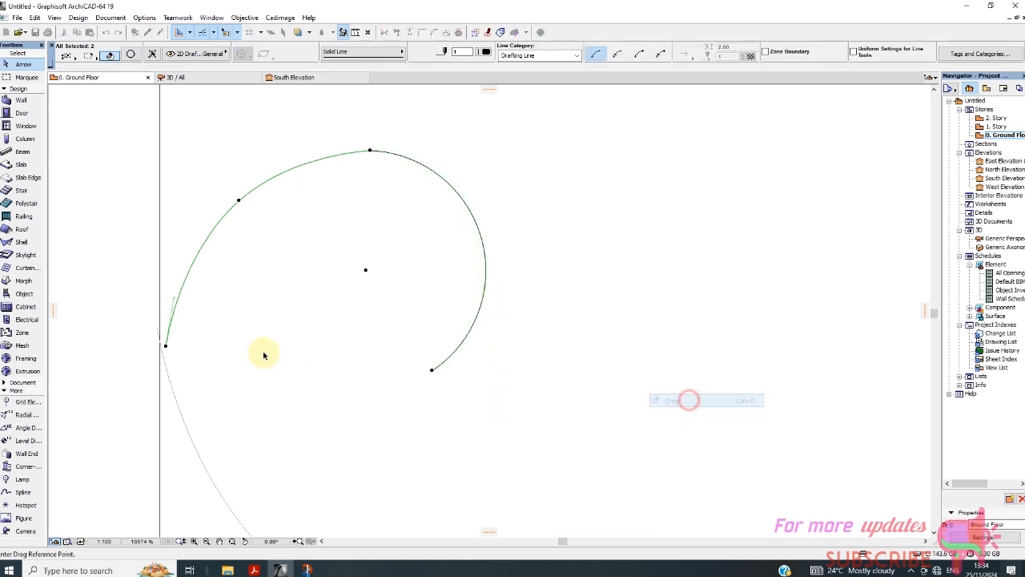
pyautogui.click(165, 346)
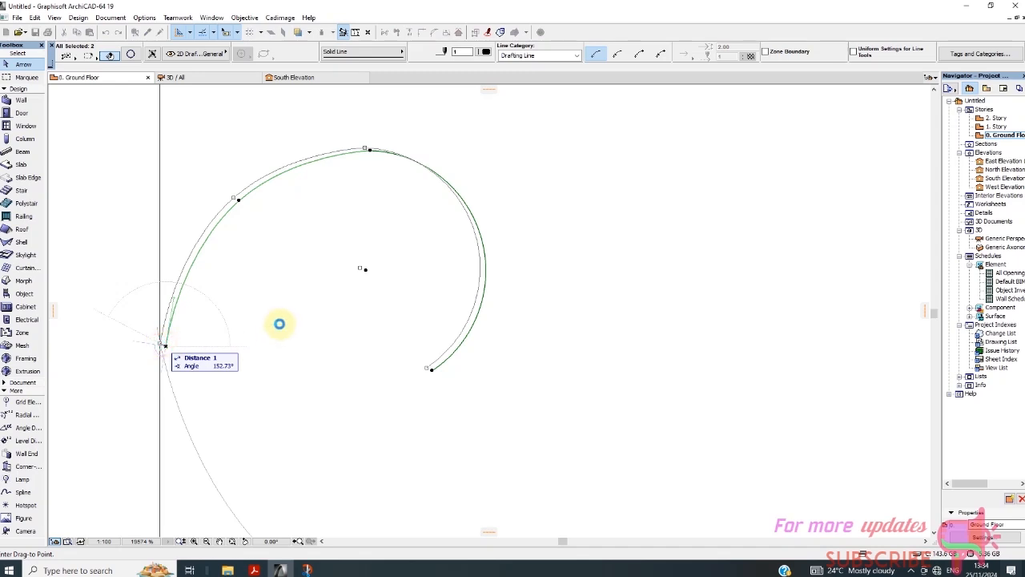
pyautogui.click(268, 318)
# Step: Select the arc and both splines of the scroll and set their pen to 1
pyautogui.scroll(-7, 296, 286)
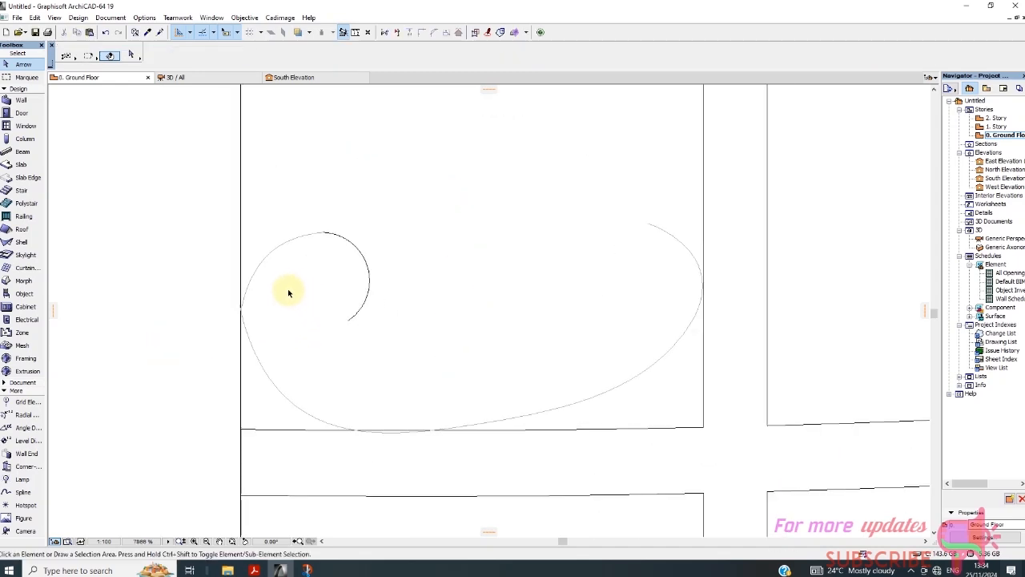
pyautogui.scroll(-1, 395, 313)
pyautogui.moveTo(535, 237); pyautogui.dragTo(298, 355)
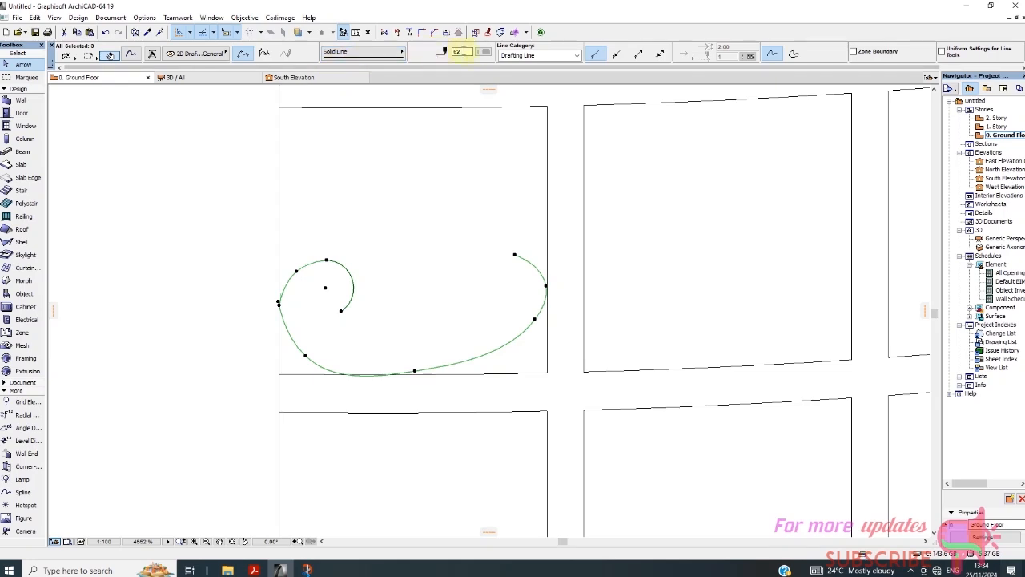
pyautogui.click(485, 50)
pyautogui.click(496, 49)
pyautogui.scroll(-3, 432, 281)
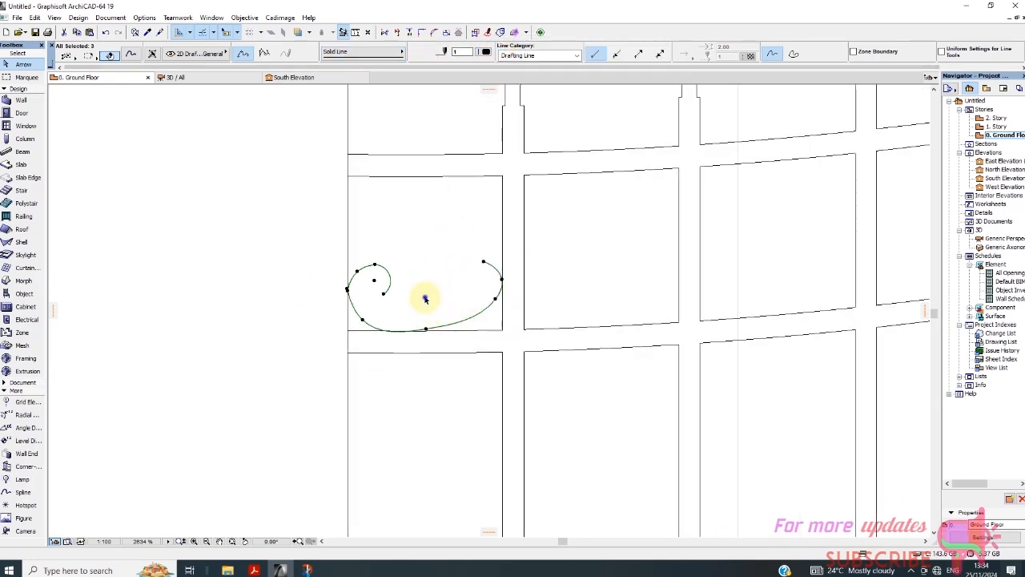
pyautogui.rightClick(426, 298)
pyautogui.moveTo(470, 393)
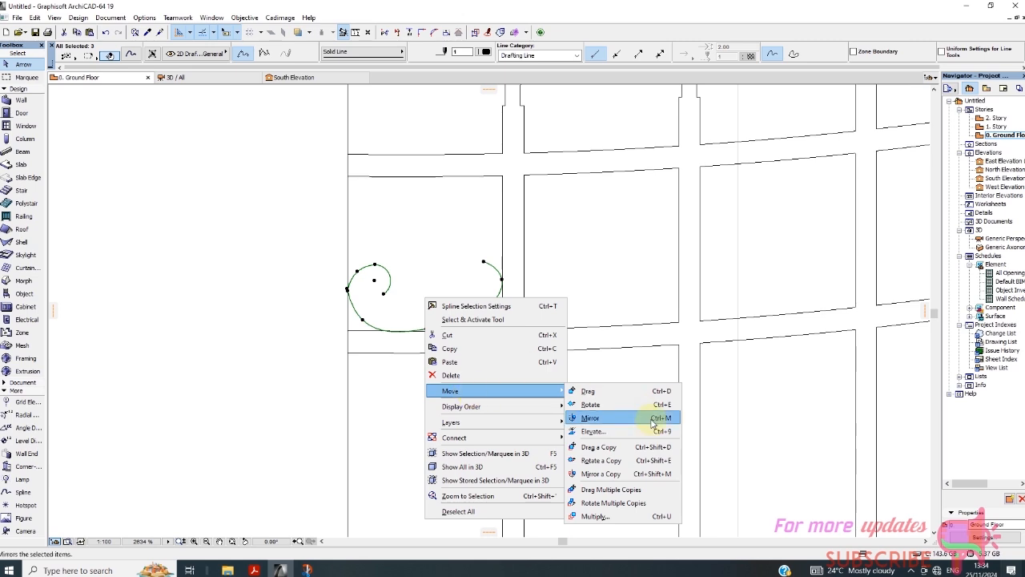
pyautogui.click(630, 475)
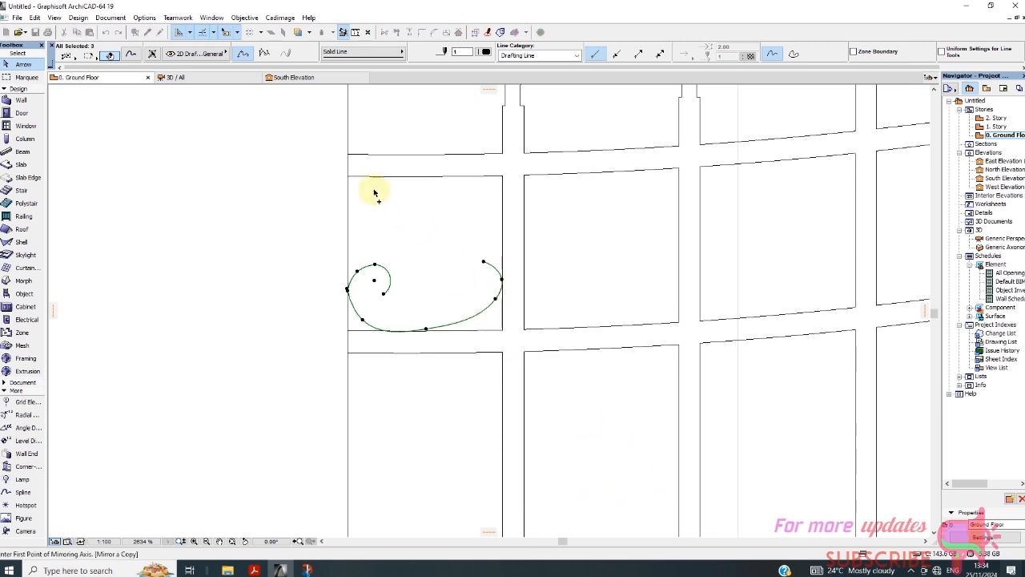
pyautogui.click(348, 177)
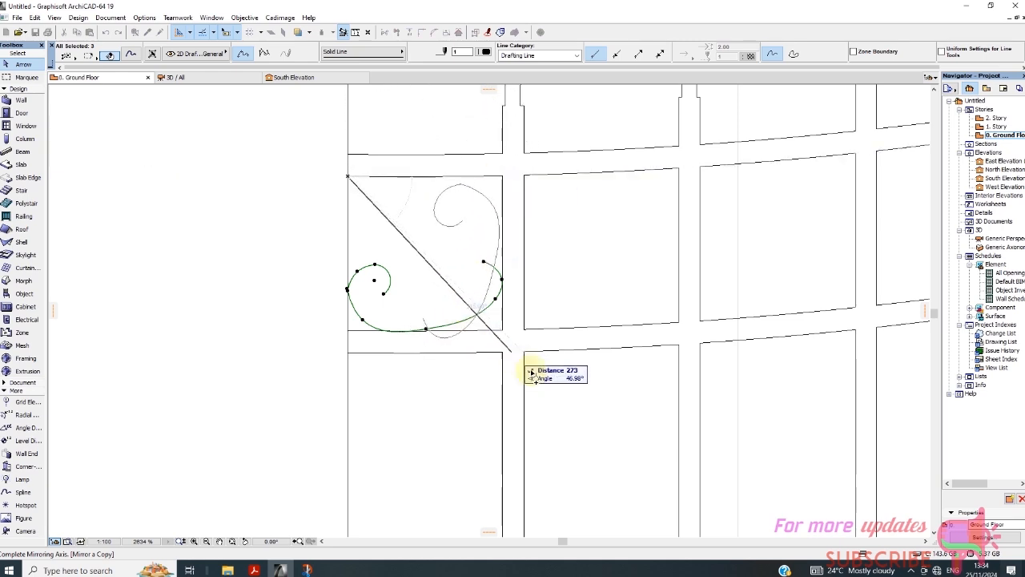
pyautogui.rightClick(486, 339)
pyautogui.click(541, 418)
# Step: Mirror a copy of the scroll upward about a horizontal axis through the mid-height of the first panel
pyautogui.rightClick(467, 279)
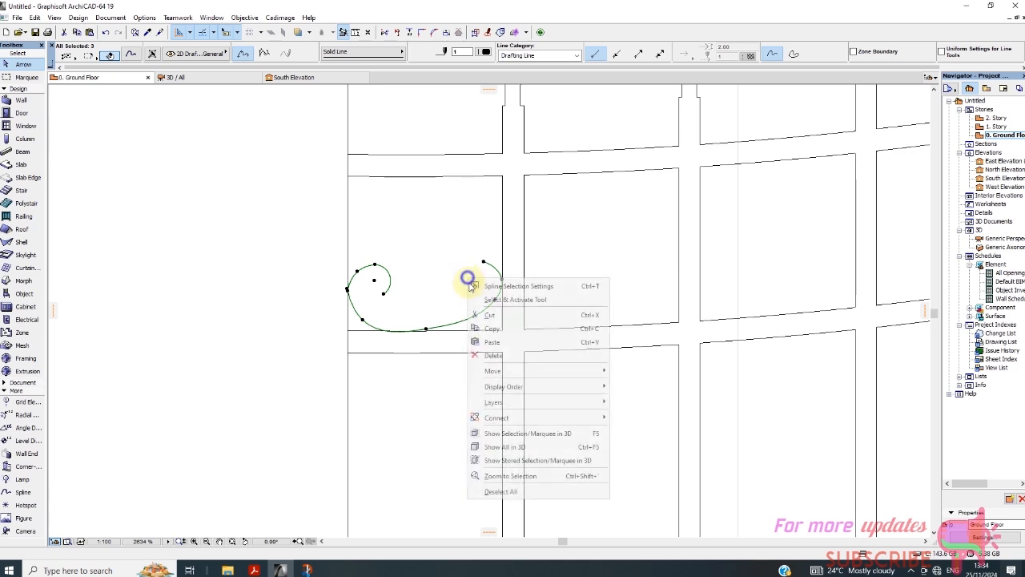
pyautogui.moveTo(524, 373)
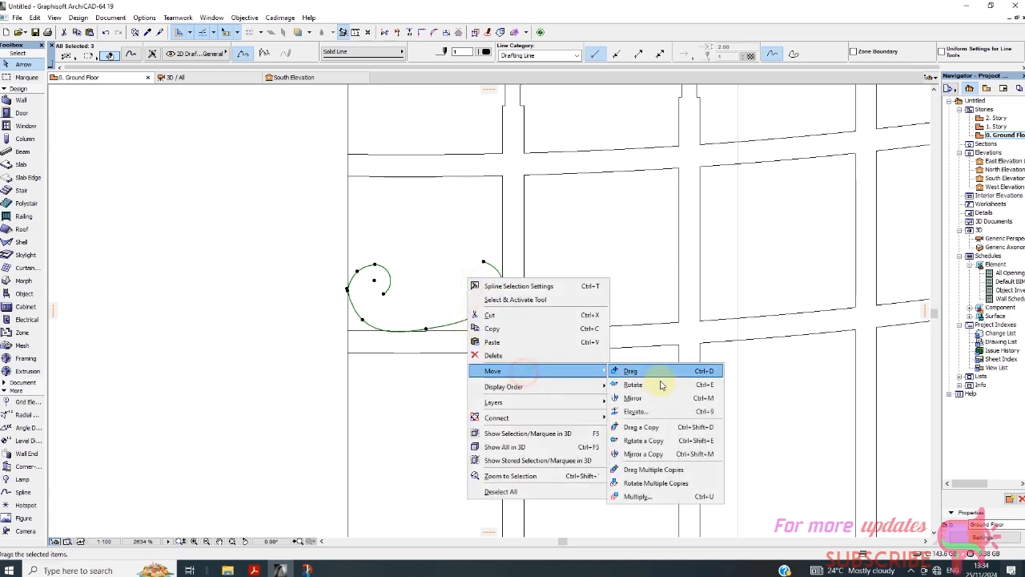
pyautogui.click(653, 451)
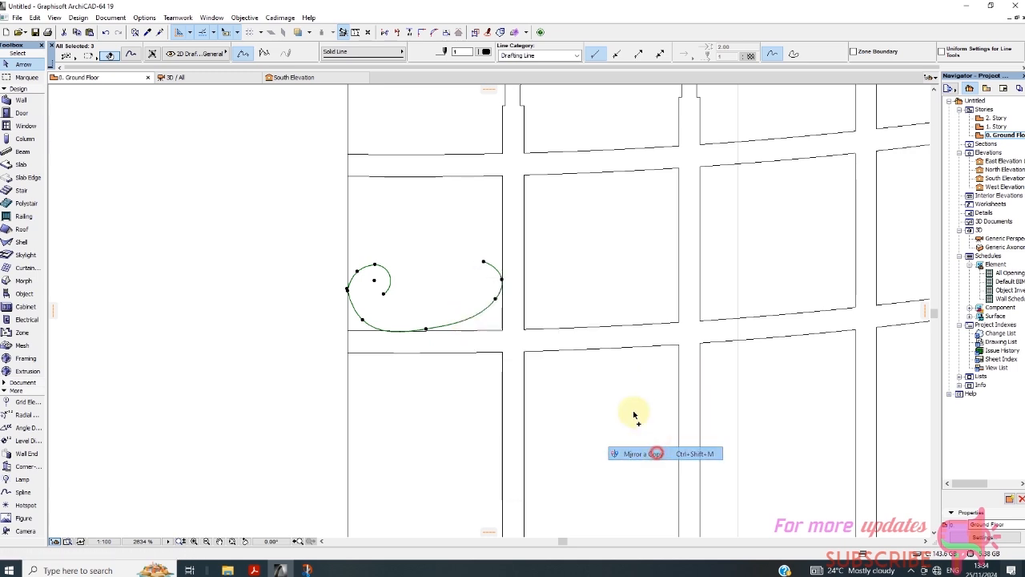
pyautogui.click(502, 254)
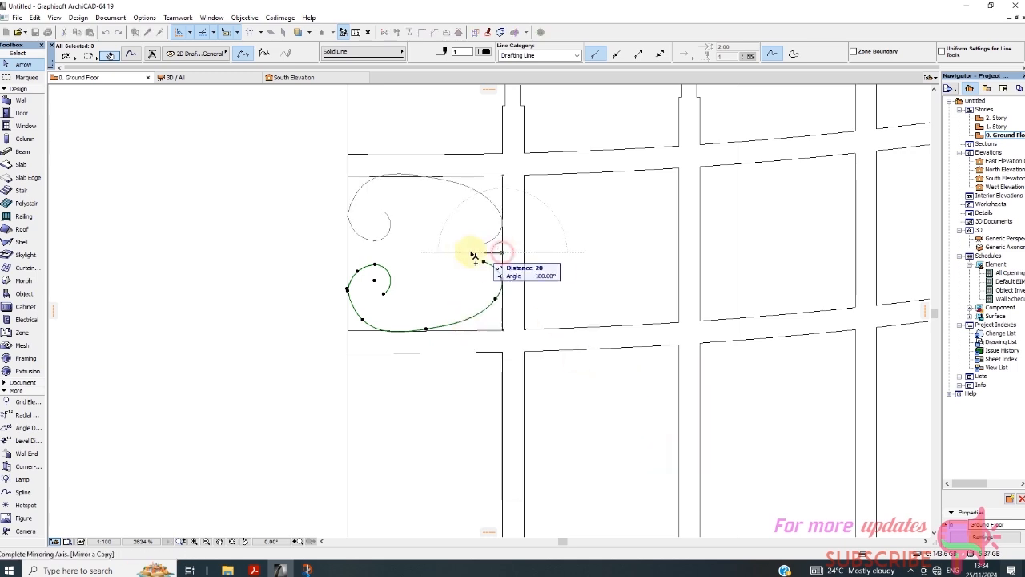
pyautogui.click(345, 256)
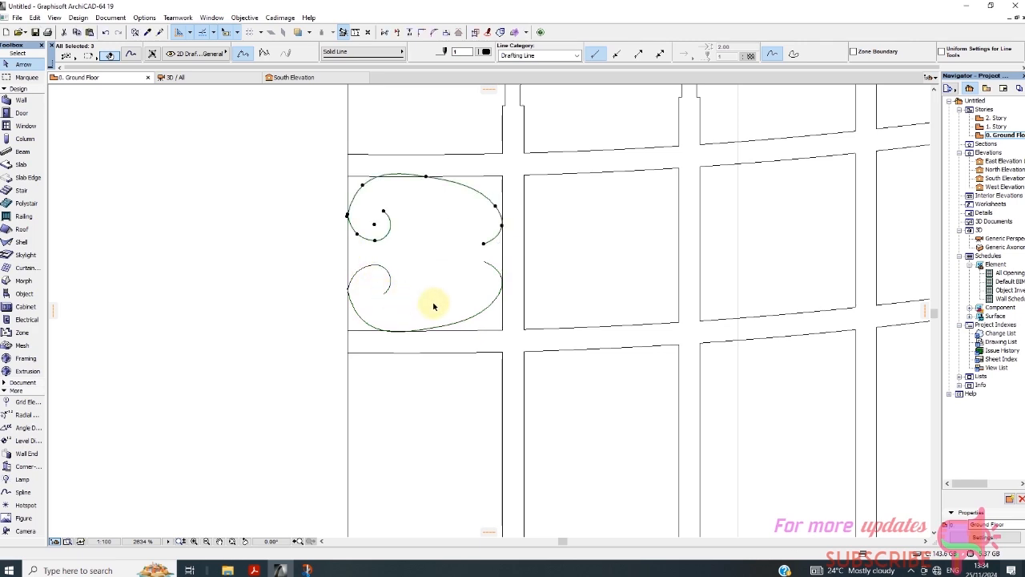
# Step: Mirror the upper scroll about a vertical axis through the mid-width of the first panel
pyautogui.rightClick(457, 239)
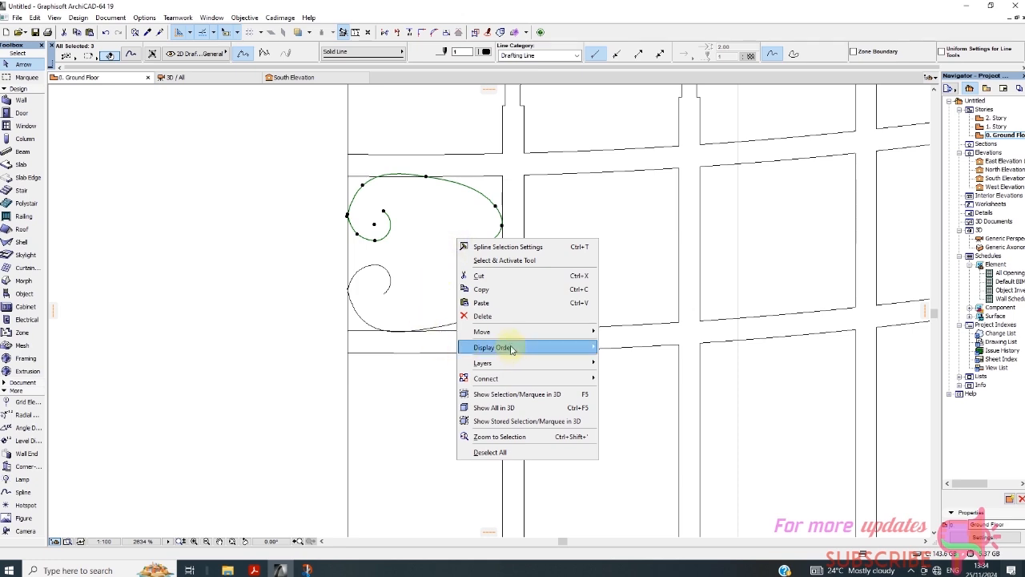
pyautogui.moveTo(531, 336)
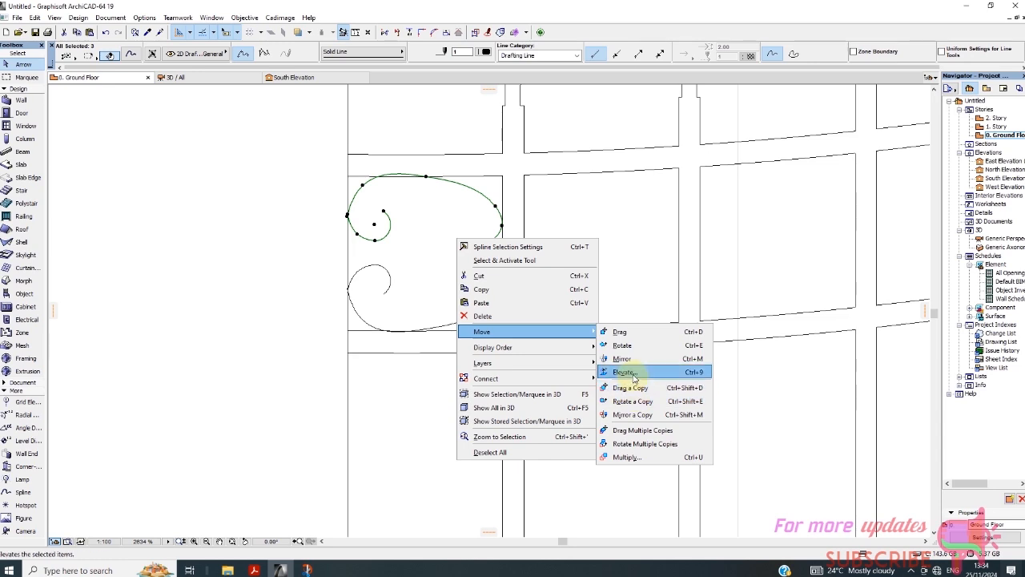
pyautogui.click(627, 358)
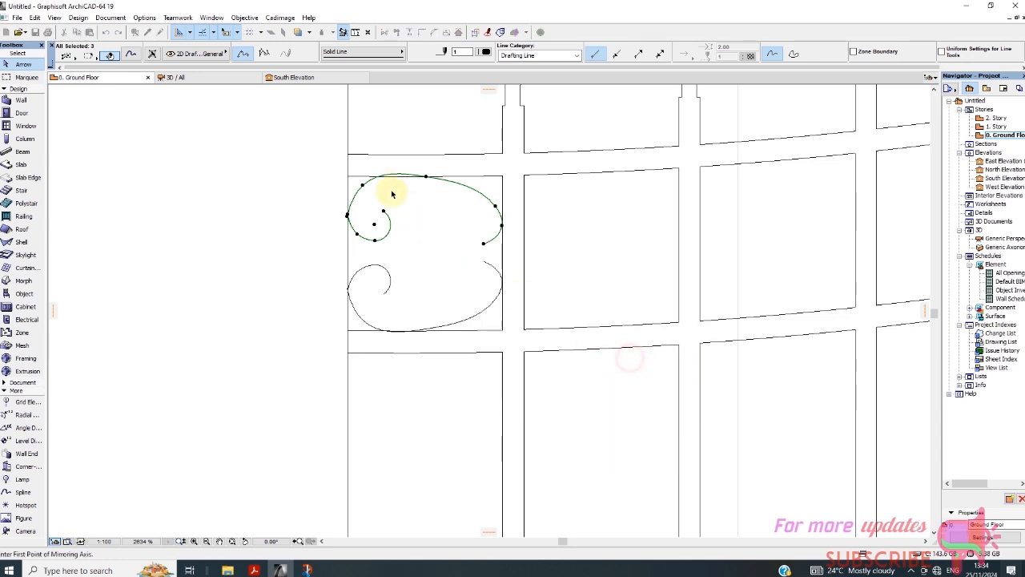
pyautogui.click(426, 153)
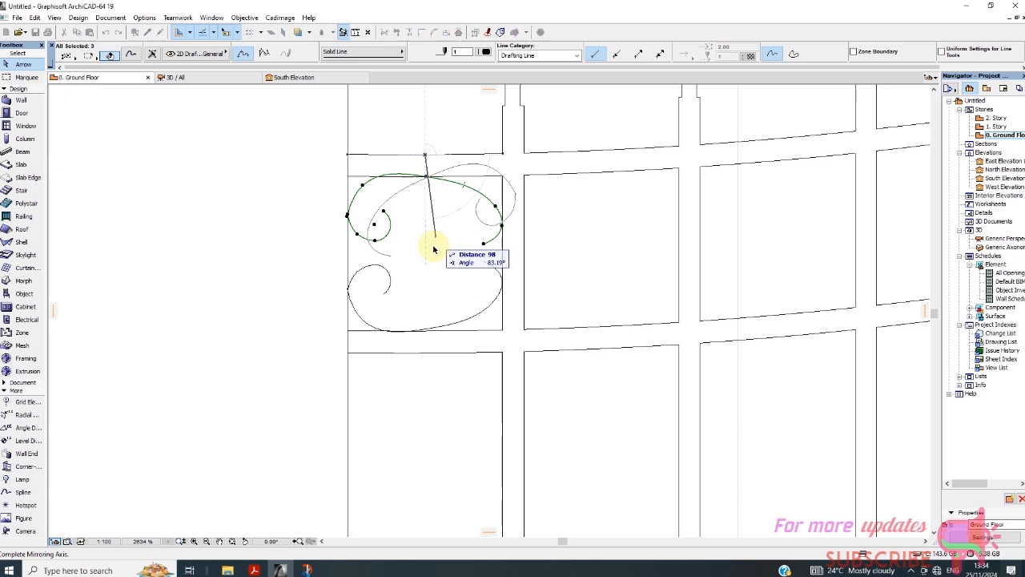
pyautogui.click(429, 309)
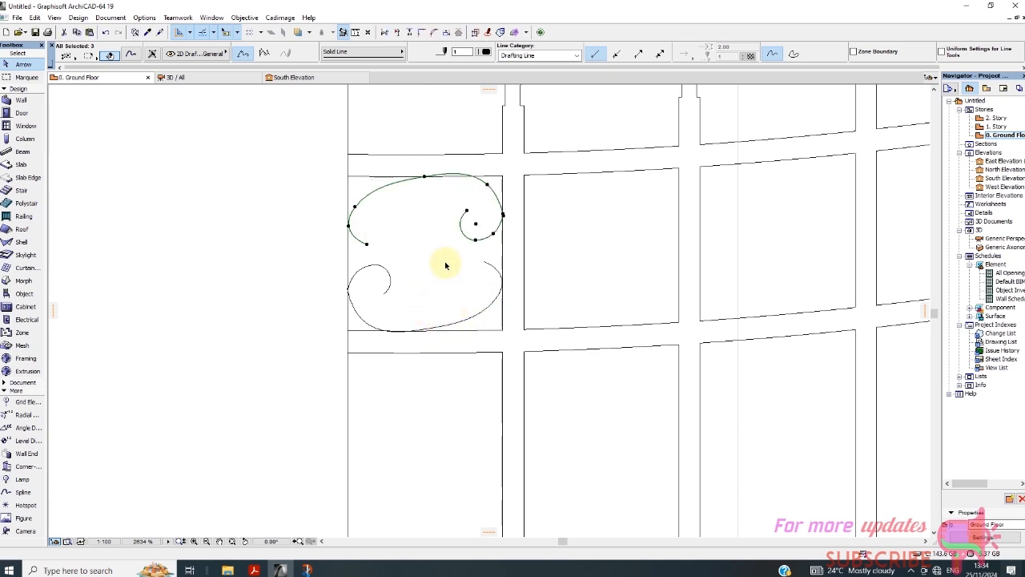
# Step: Move the mirrored upper scroll down to touch the upper rail's lower line, and left so its curl meets the first bar's edge
pyautogui.rightClick(447, 199)
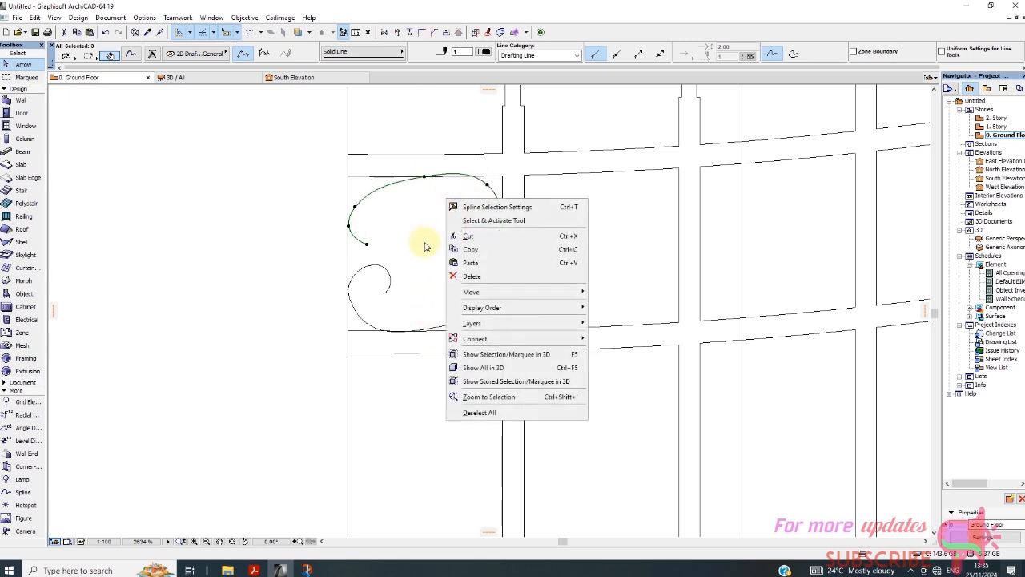
pyautogui.click(476, 293)
pyautogui.click(609, 291)
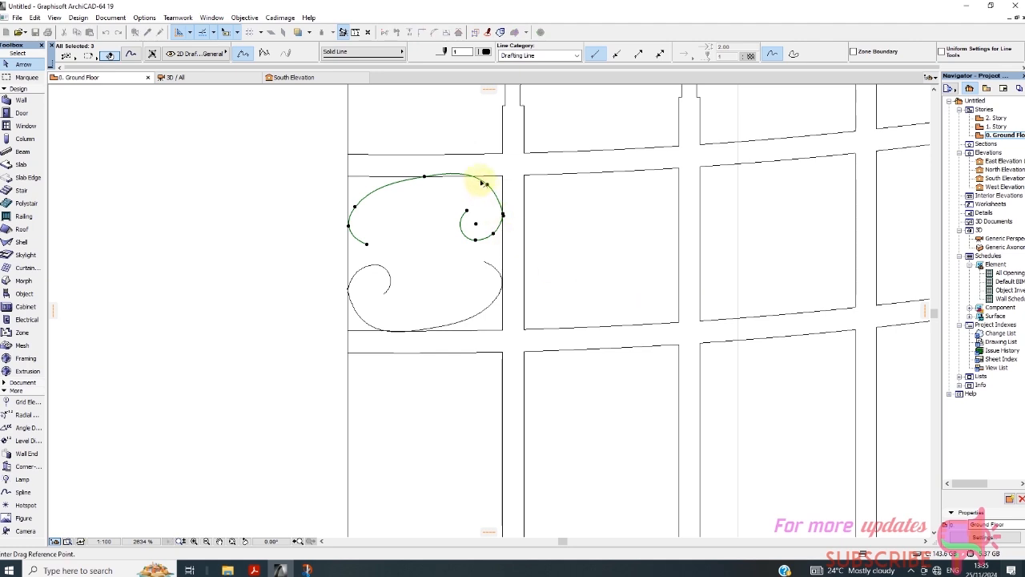
pyautogui.click(457, 173)
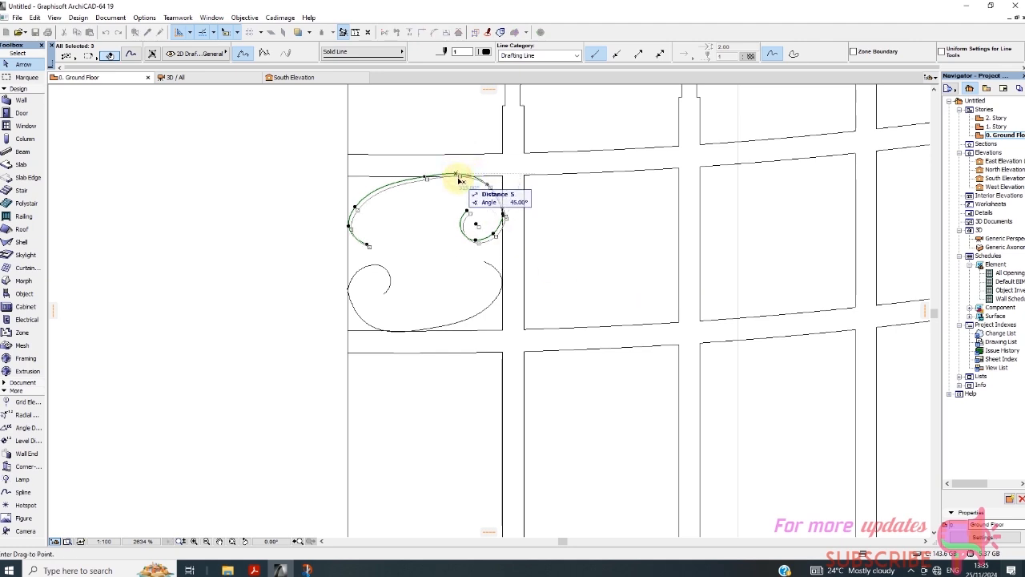
pyautogui.click(458, 178)
pyautogui.rightClick(507, 236)
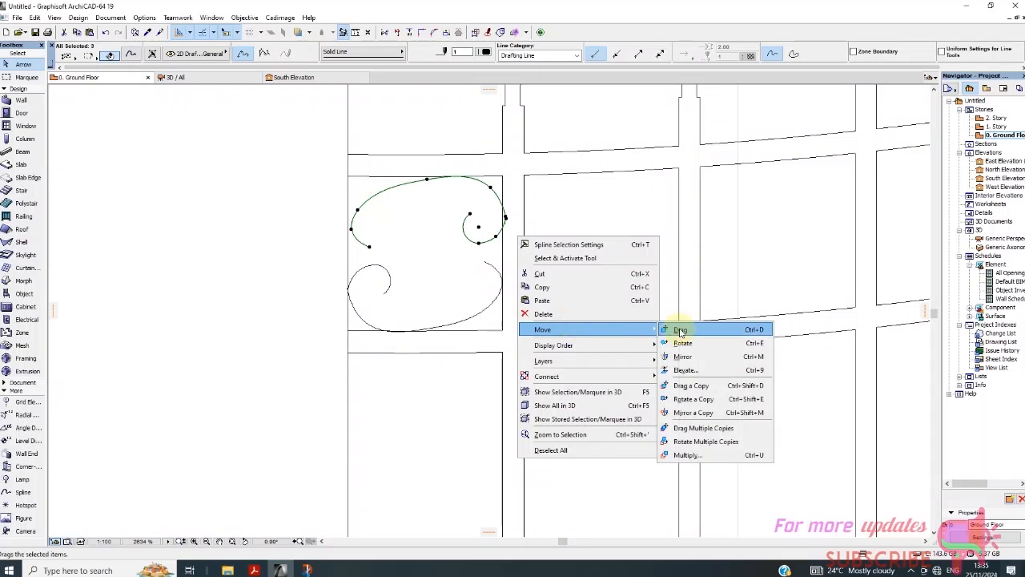
pyautogui.click(657, 330)
pyautogui.click(506, 218)
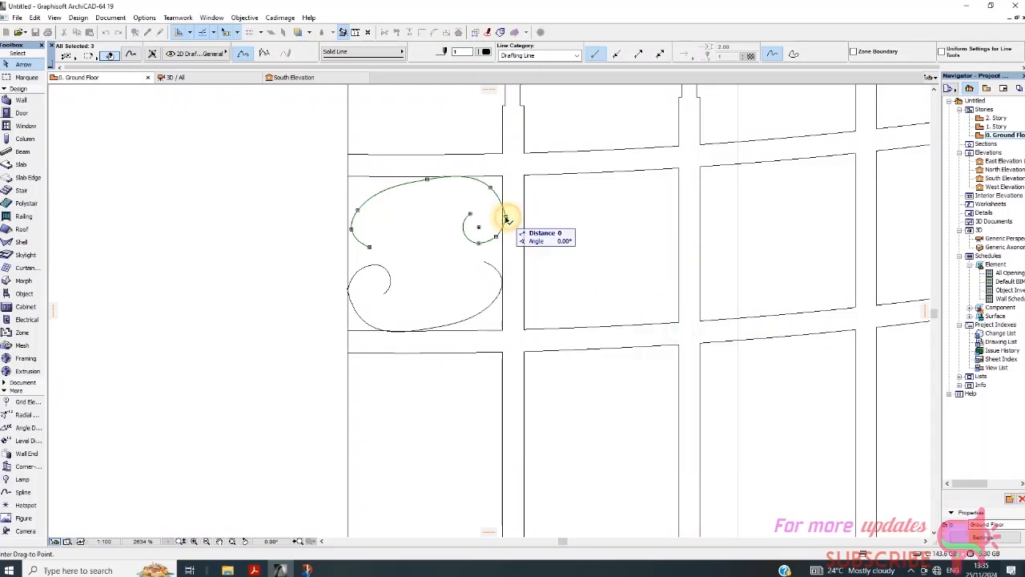
pyautogui.click(502, 219)
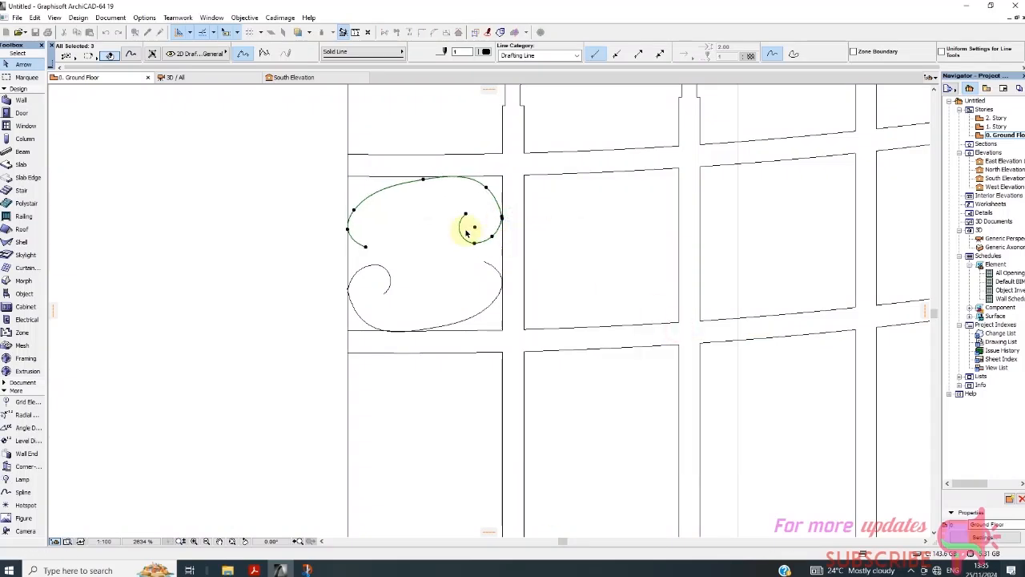
pyautogui.click(450, 253)
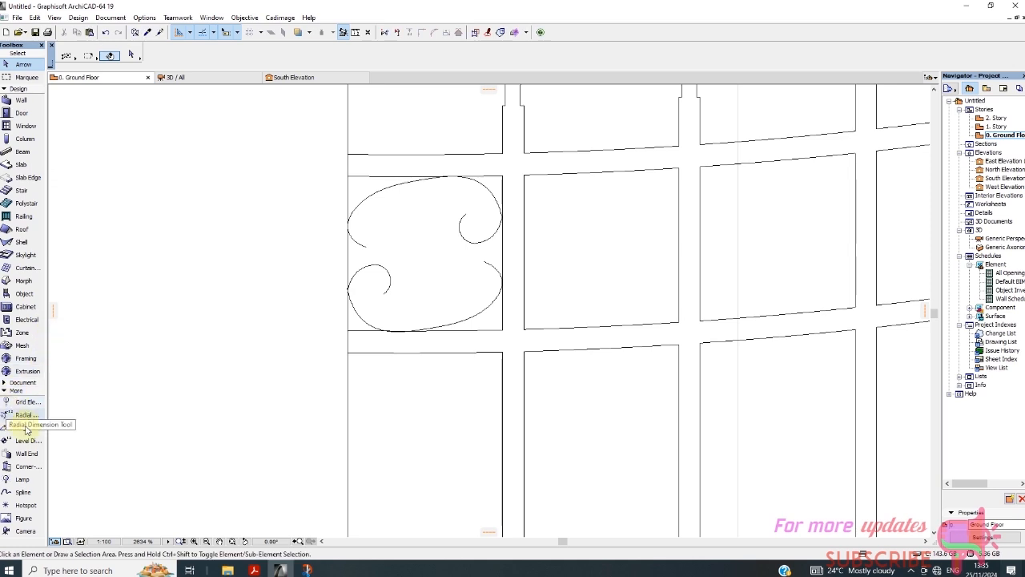
# Step: Draw a straight line joining the open end of the upper scroll to the open end of the lower scroll
pyautogui.click(13, 382)
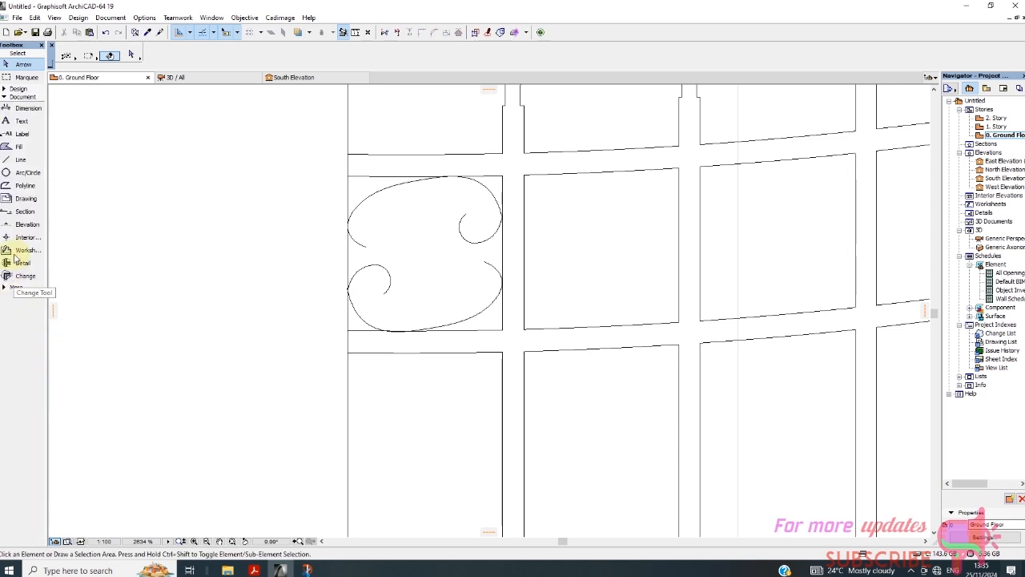
pyautogui.click(20, 159)
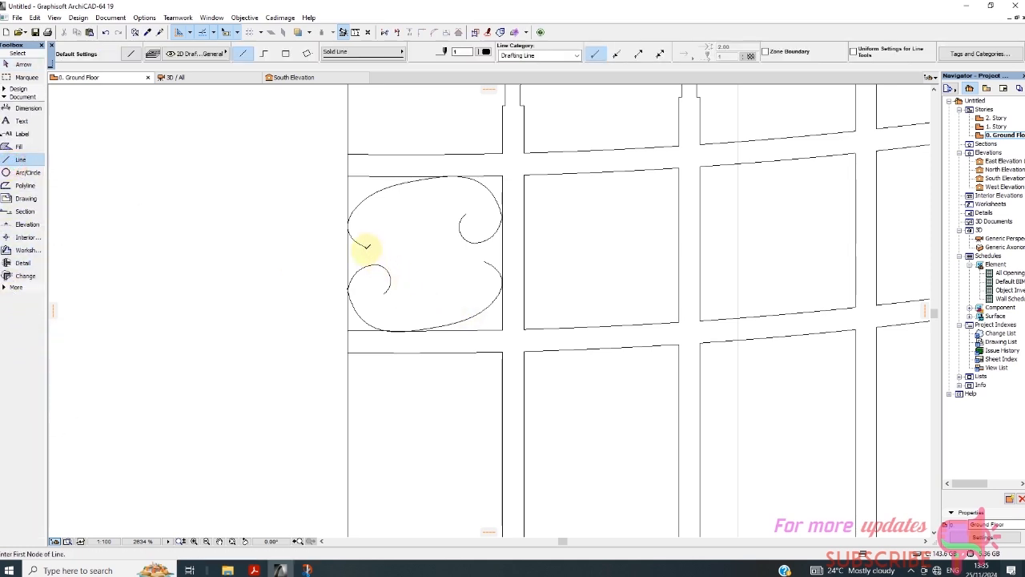
pyautogui.click(366, 247)
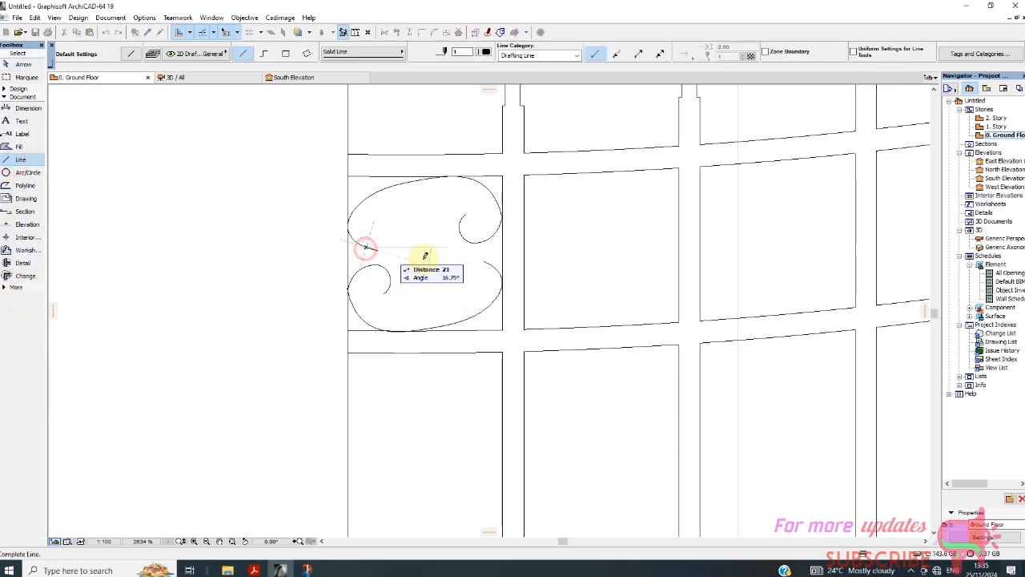
pyautogui.click(485, 260)
pyautogui.scroll(-10, 368, 262)
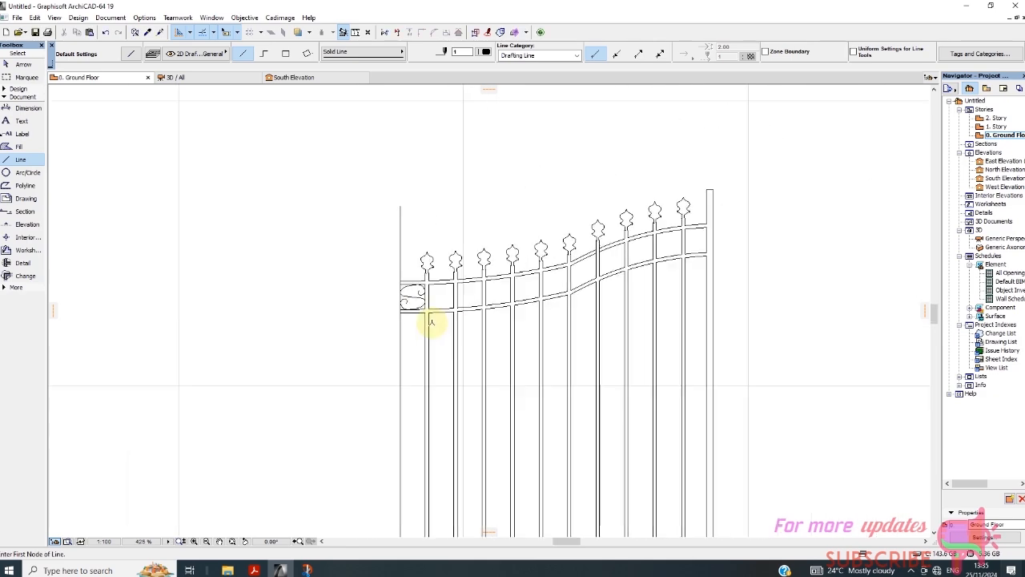
pyautogui.scroll(3, 426, 309)
pyautogui.scroll(6, 426, 309)
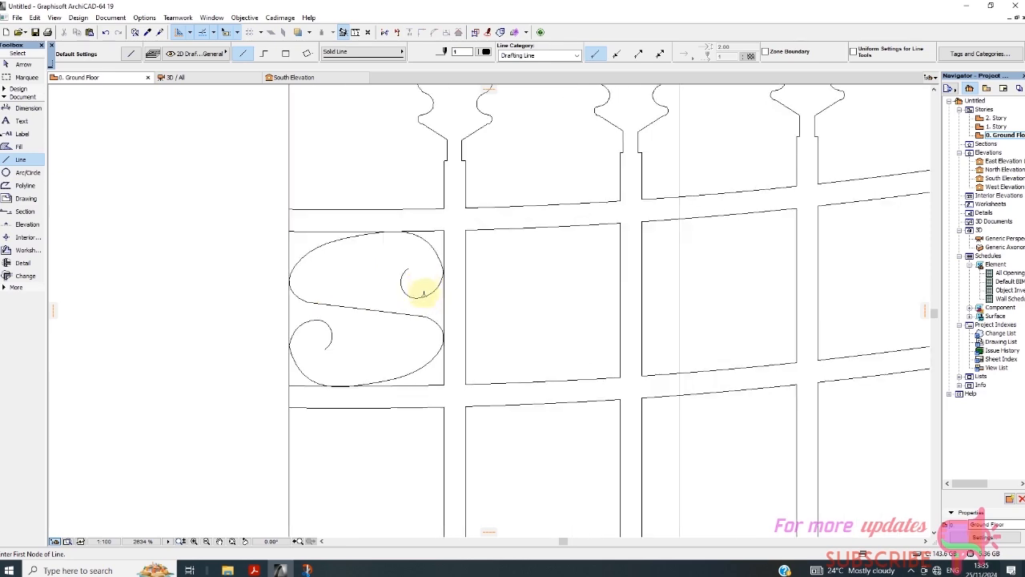
pyautogui.scroll(1, 424, 294)
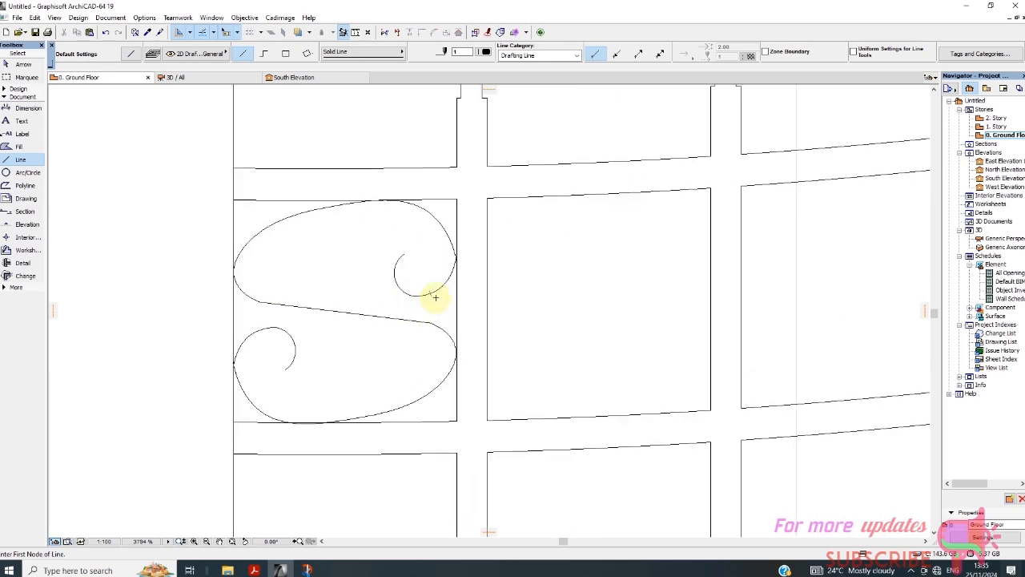
pyautogui.scroll(-3, 434, 297)
# Step: Select all seven pieces of the S-shaped scroll between the curved top rails and group them
pyautogui.click(20, 64)
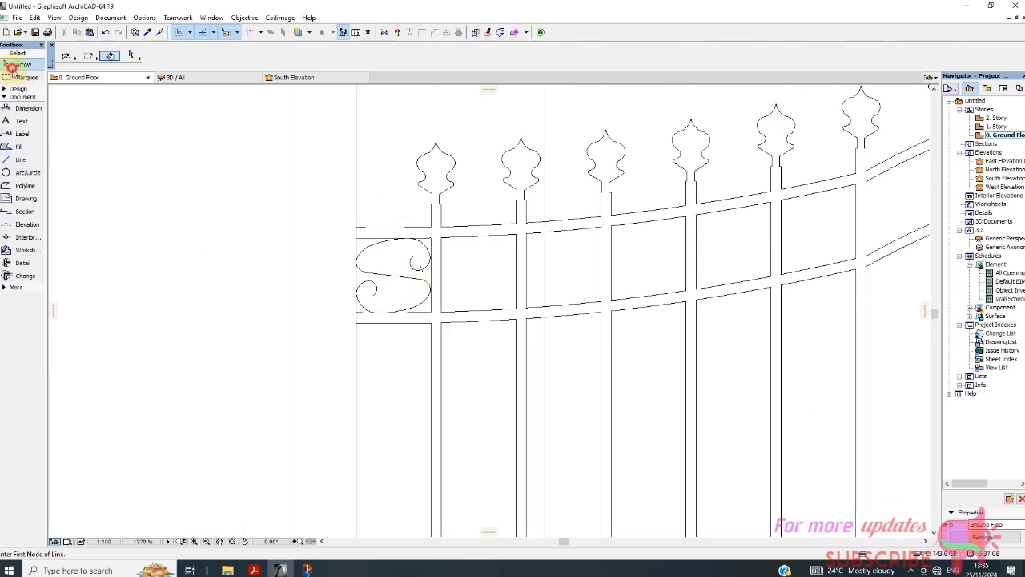
pyautogui.scroll(2, 356, 267)
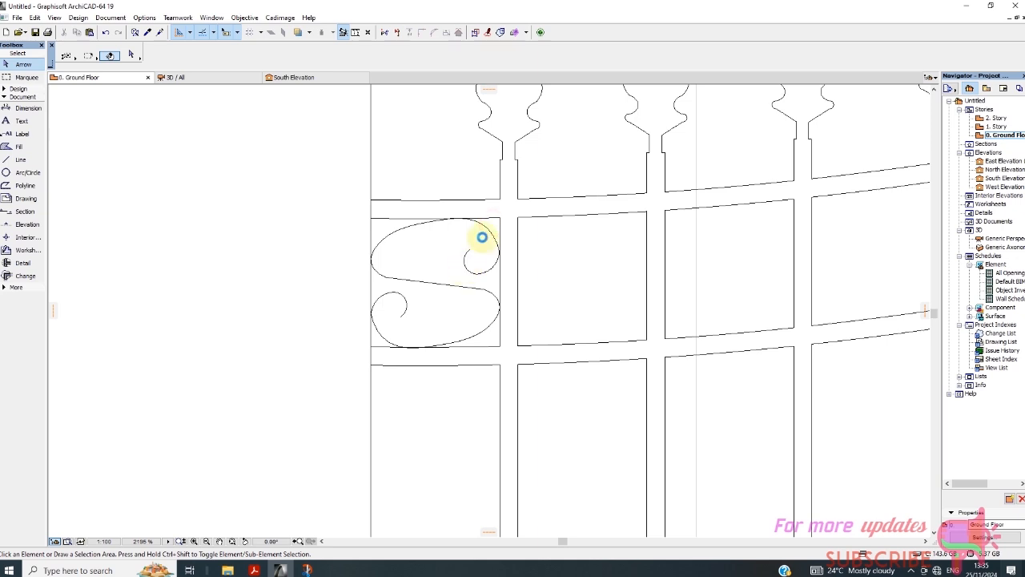
pyautogui.click(491, 232)
pyautogui.click(468, 284)
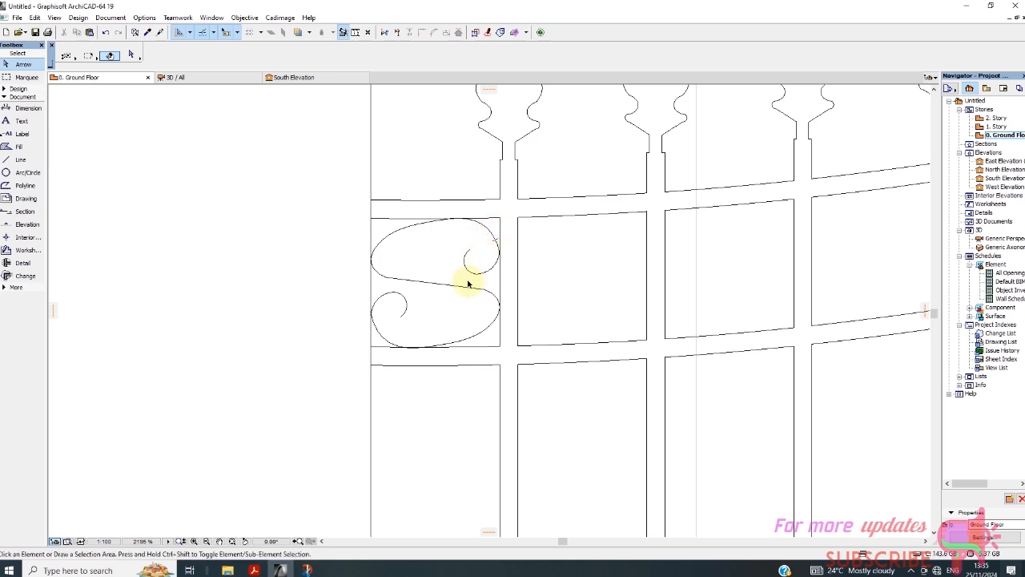
pyautogui.click(491, 230)
pyautogui.click(454, 326)
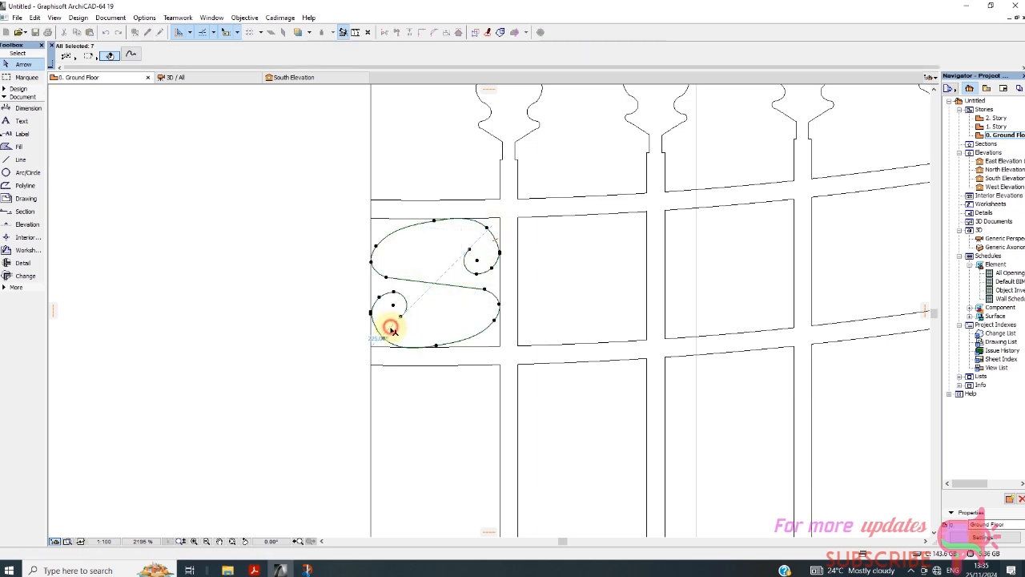
pyautogui.scroll(2, 463, 324)
pyautogui.rightClick(462, 305)
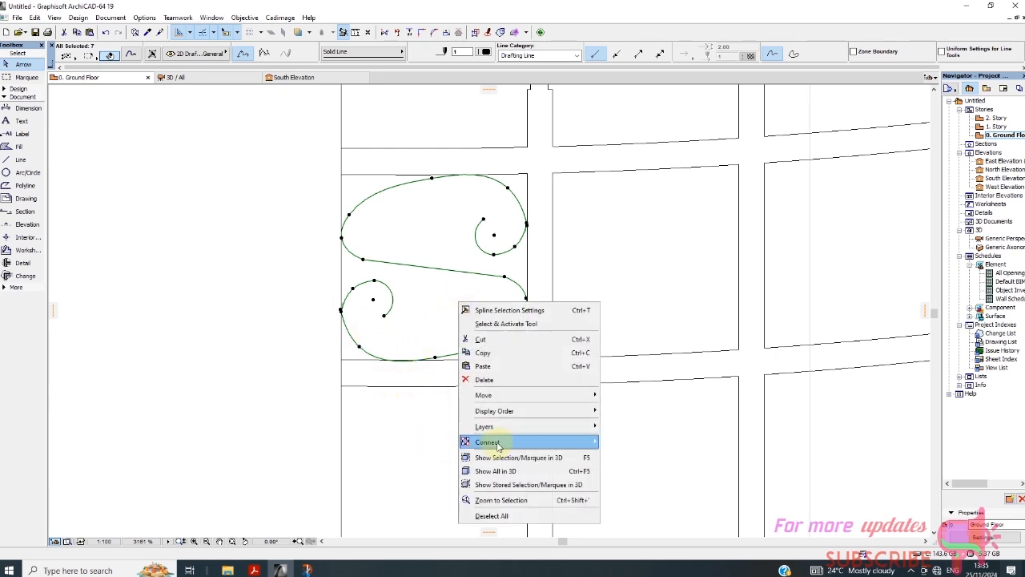
pyautogui.moveTo(511, 432)
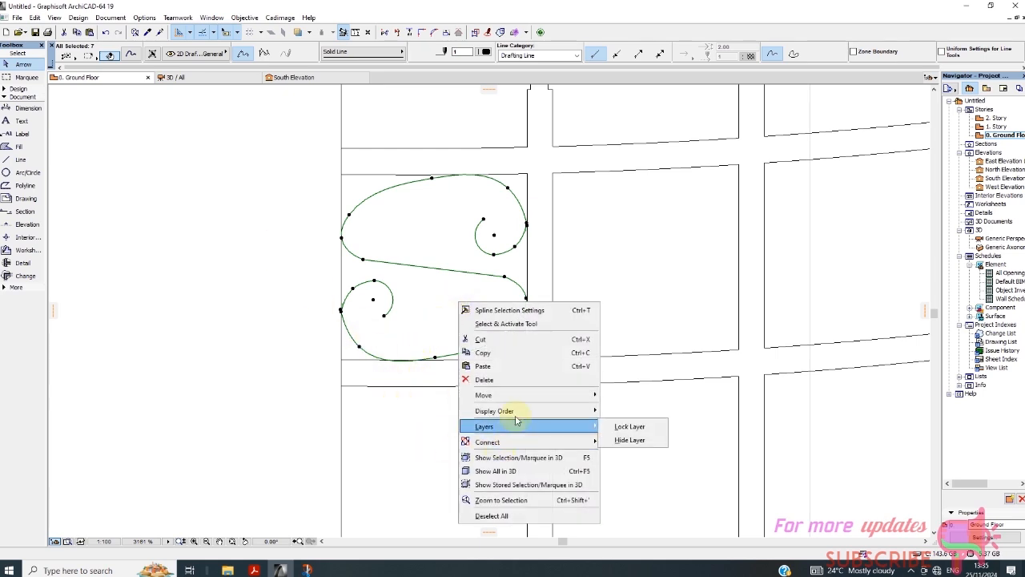
pyautogui.click(34, 18)
pyautogui.click(34, 17)
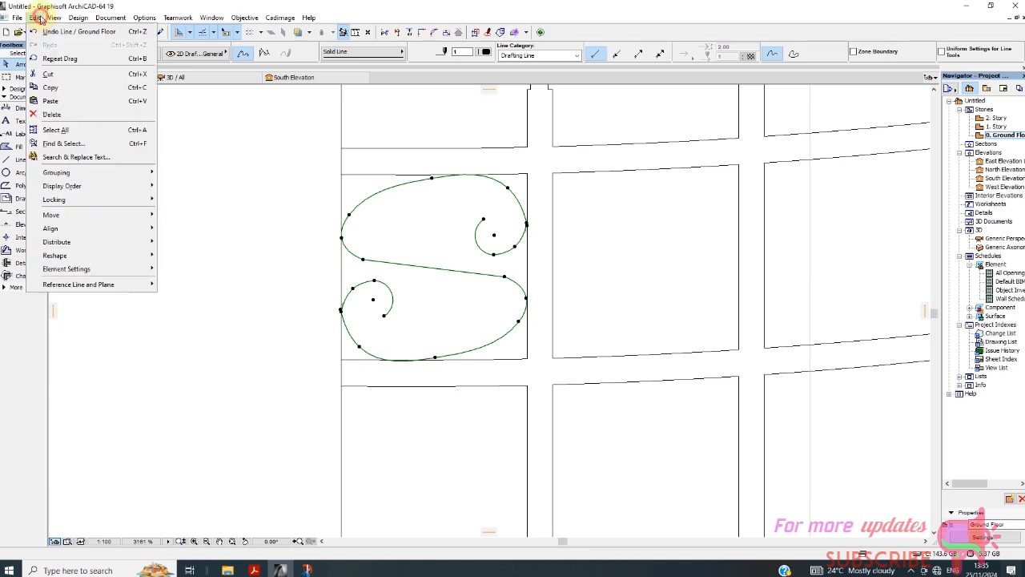
pyautogui.moveTo(108, 172)
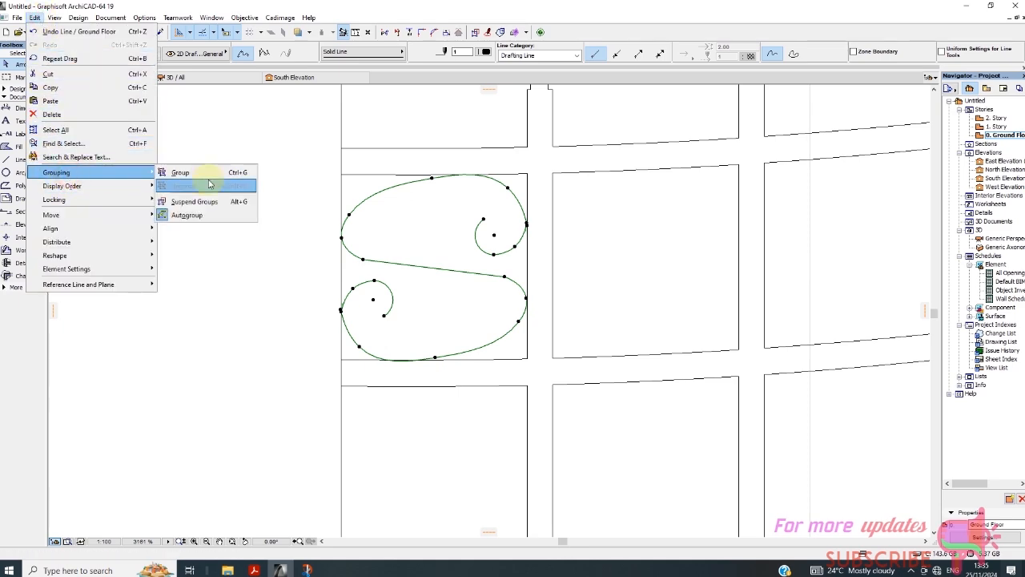
pyautogui.click(206, 172)
pyautogui.click(404, 233)
# Step: Select all pieces of the S-shaped scroll in the first panel between the bottom rails and group them
pyautogui.scroll(-3, 407, 222)
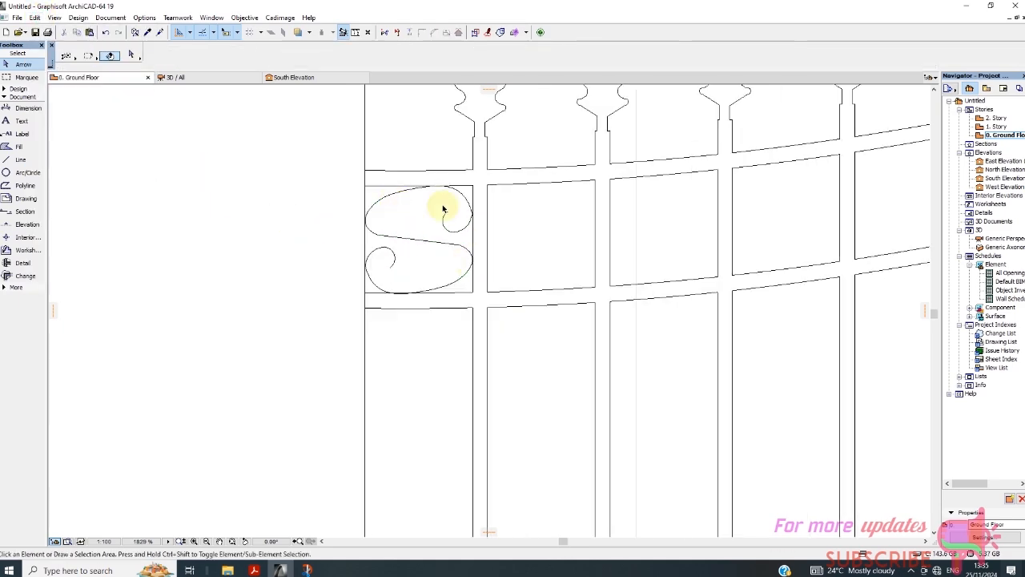
pyautogui.scroll(3, 446, 206)
pyautogui.scroll(-3, 499, 195)
pyautogui.scroll(-3, 425, 196)
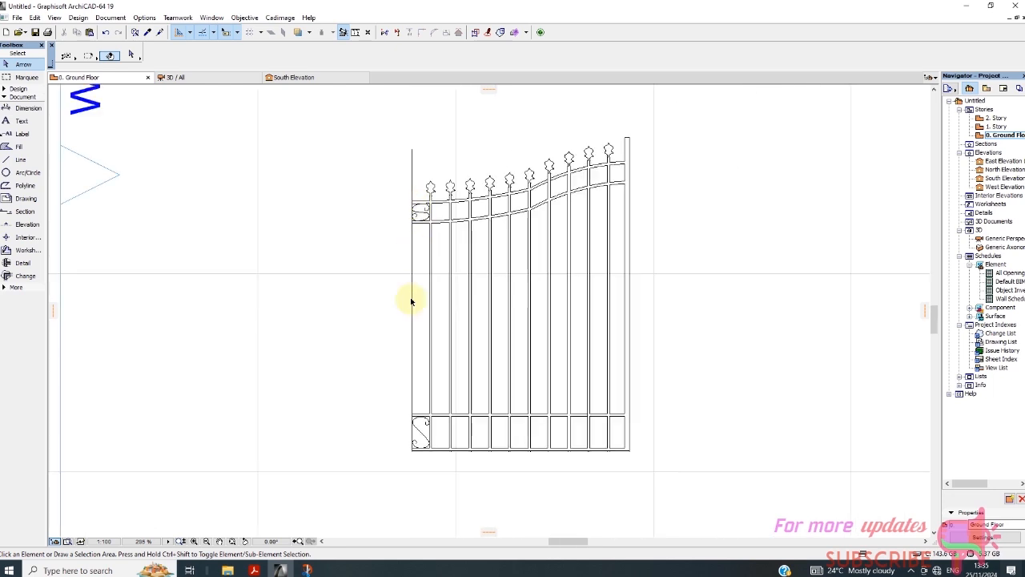
pyautogui.scroll(3, 425, 425)
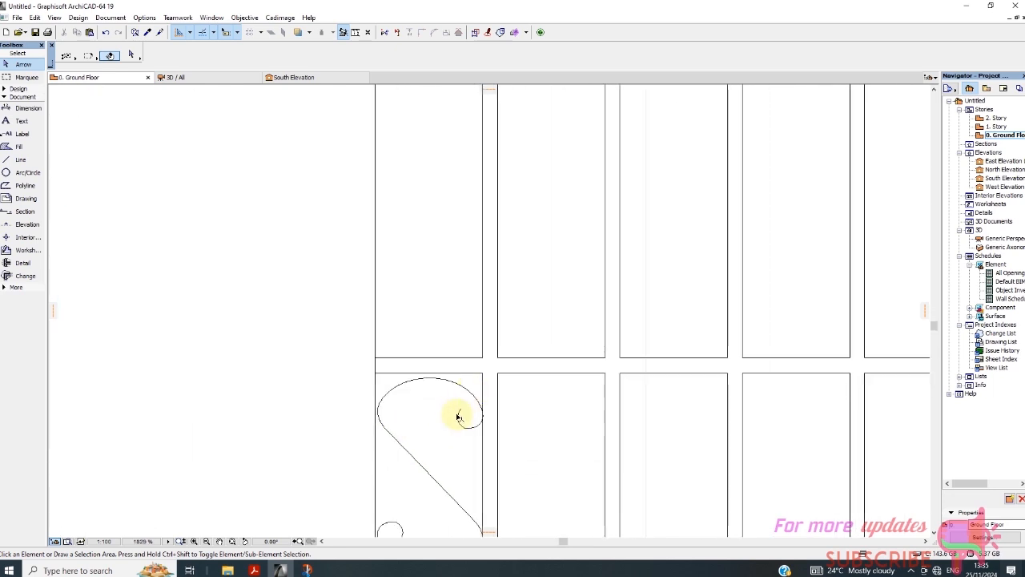
pyautogui.scroll(-2, 458, 416)
pyautogui.moveTo(466, 395); pyautogui.dragTo(418, 498)
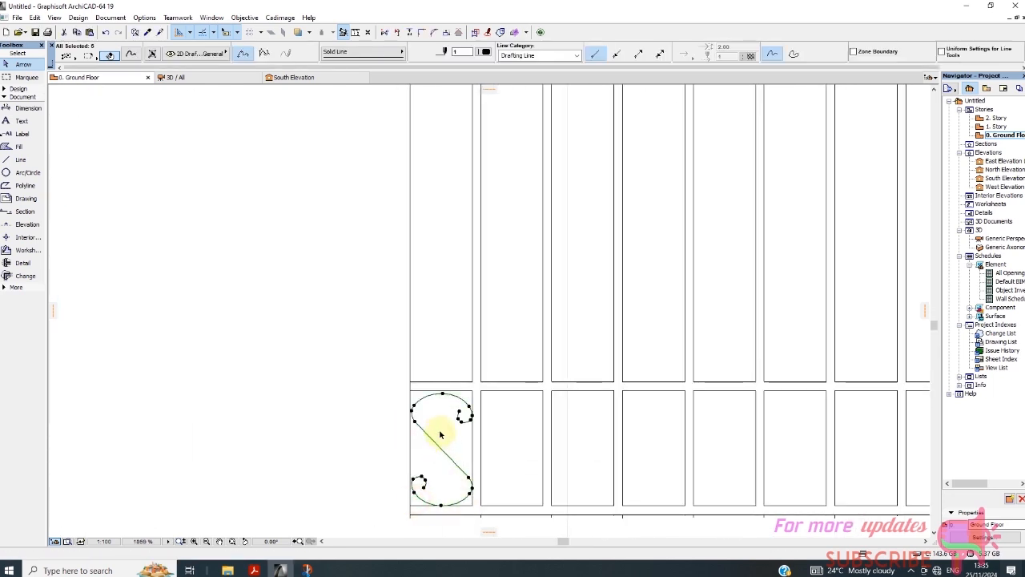
pyautogui.click(35, 17)
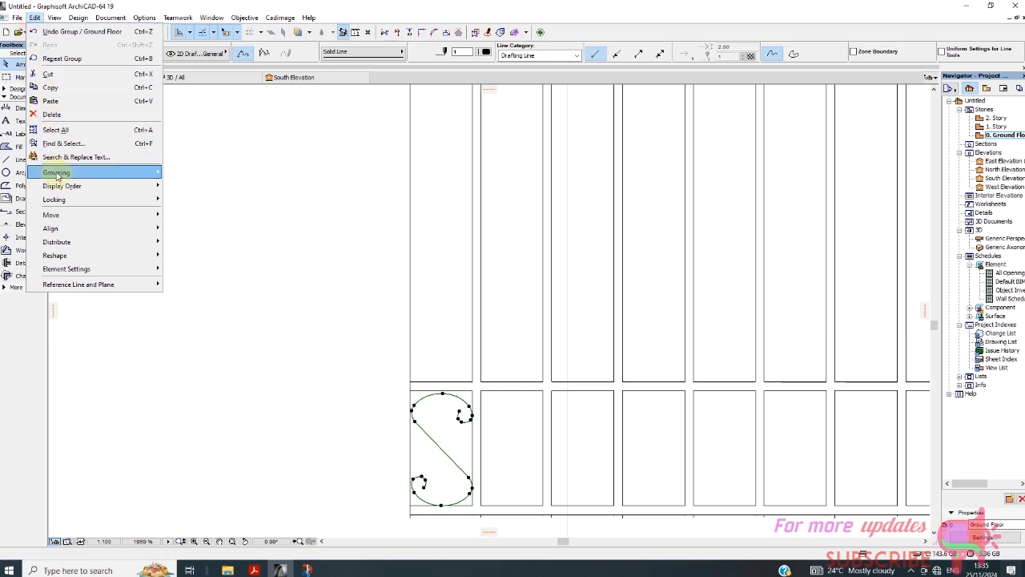
pyautogui.moveTo(56, 172)
pyautogui.click(202, 175)
pyautogui.click(411, 296)
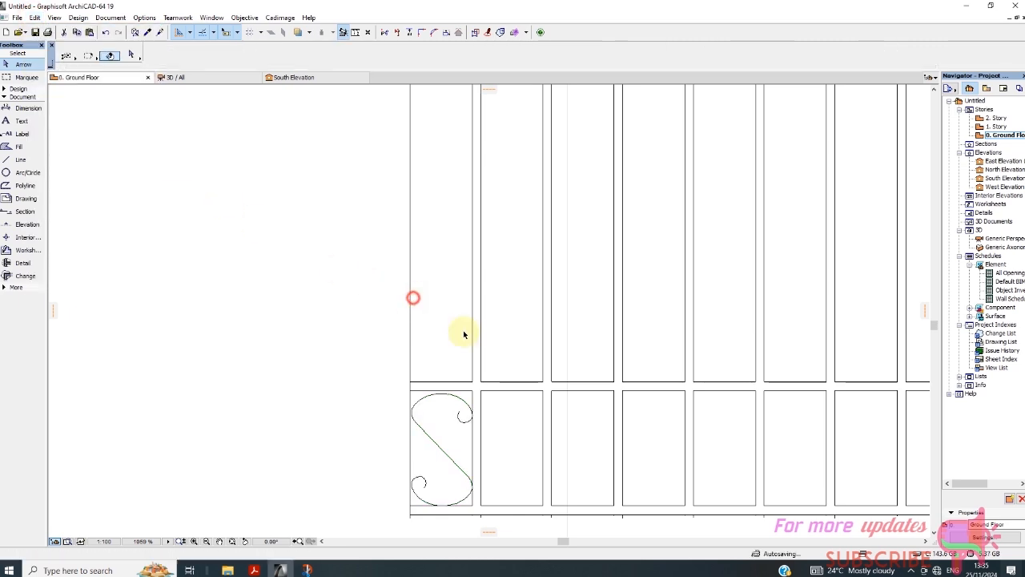
pyautogui.scroll(-5, 384, 380)
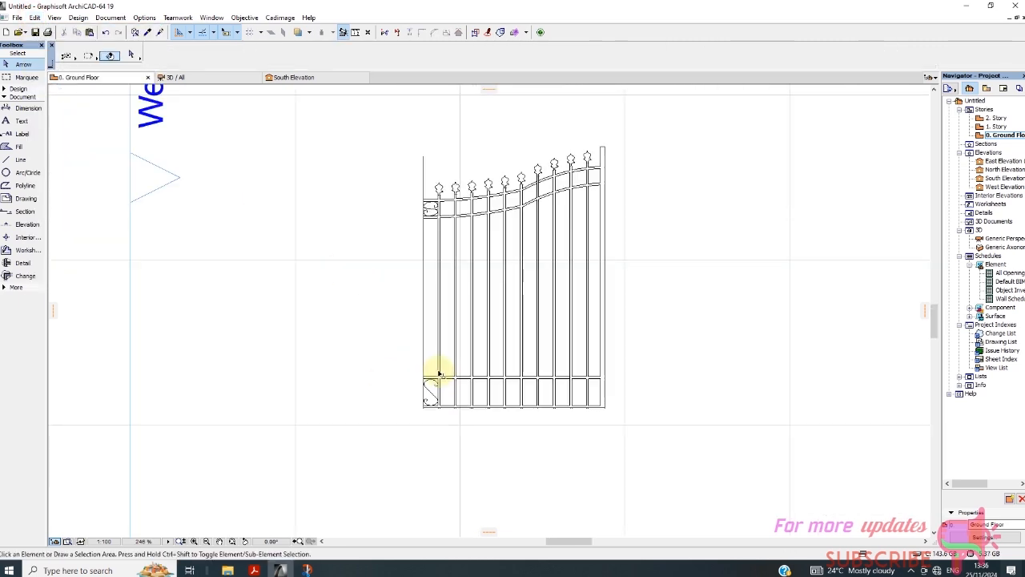
pyautogui.scroll(3, 482, 225)
pyautogui.scroll(-3, 464, 247)
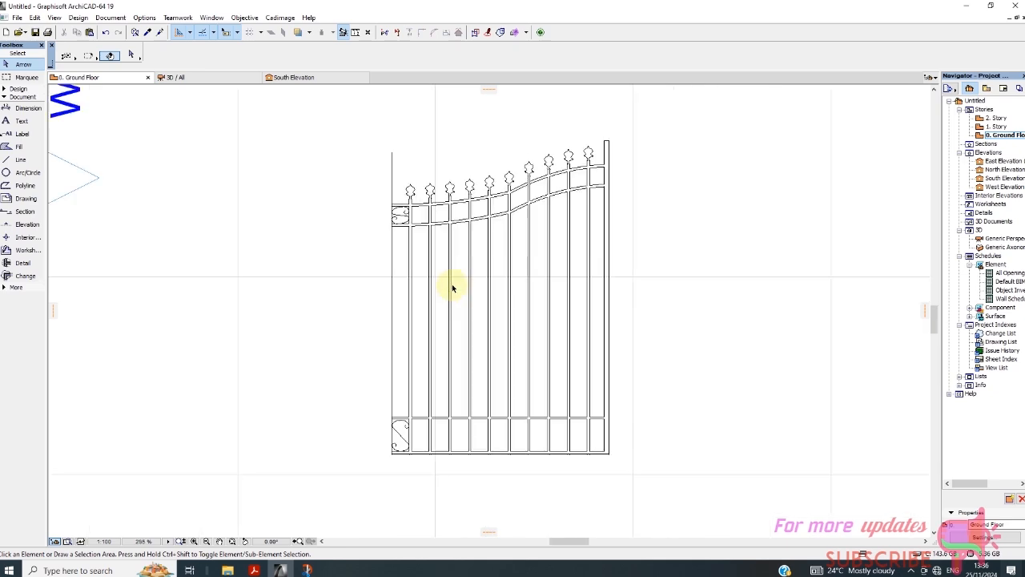
# Step: Select the S-shaped scroll ornament in the first bay between the gate's two upper curved rails
pyautogui.scroll(2, 417, 240)
pyautogui.scroll(2, 410, 225)
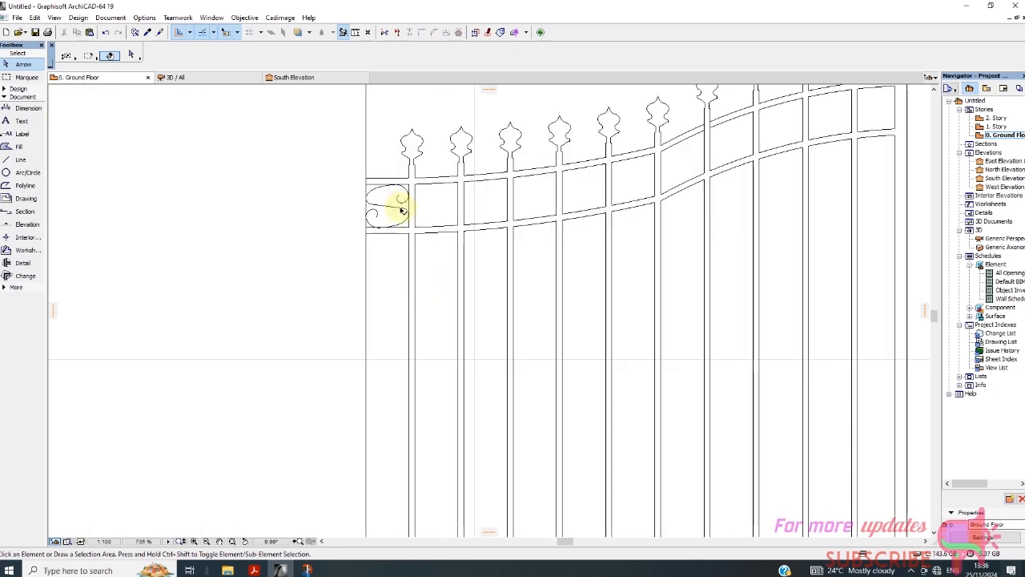
pyautogui.click(403, 211)
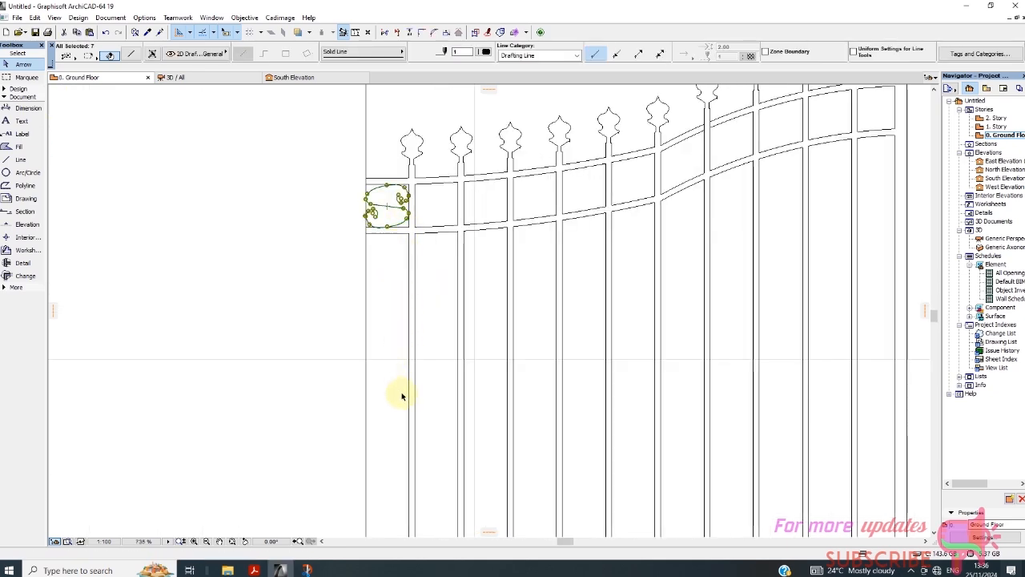
pyautogui.scroll(-4, 402, 396)
pyautogui.scroll(4, 401, 430)
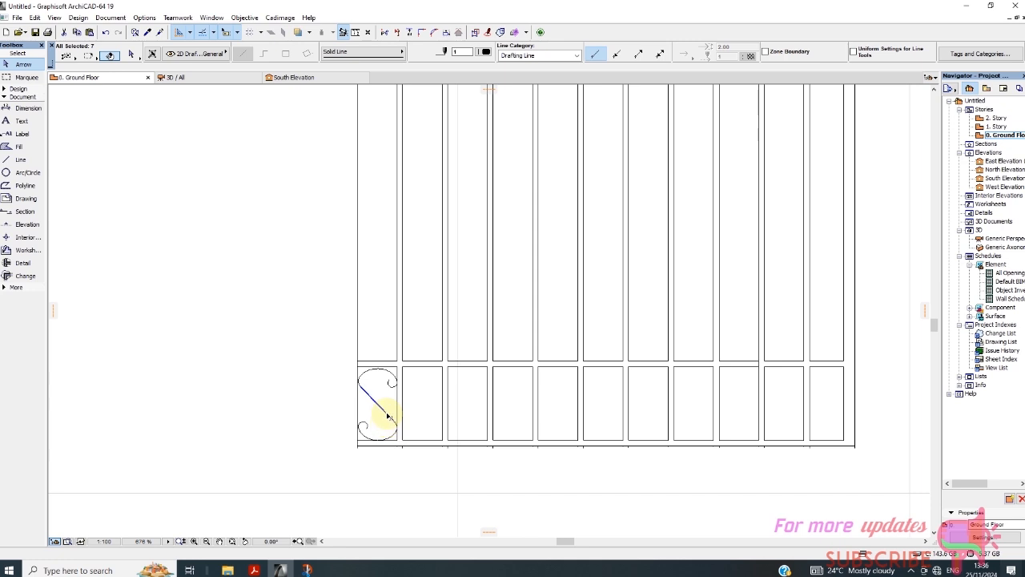
pyautogui.scroll(-3, 384, 412)
pyautogui.scroll(4, 379, 248)
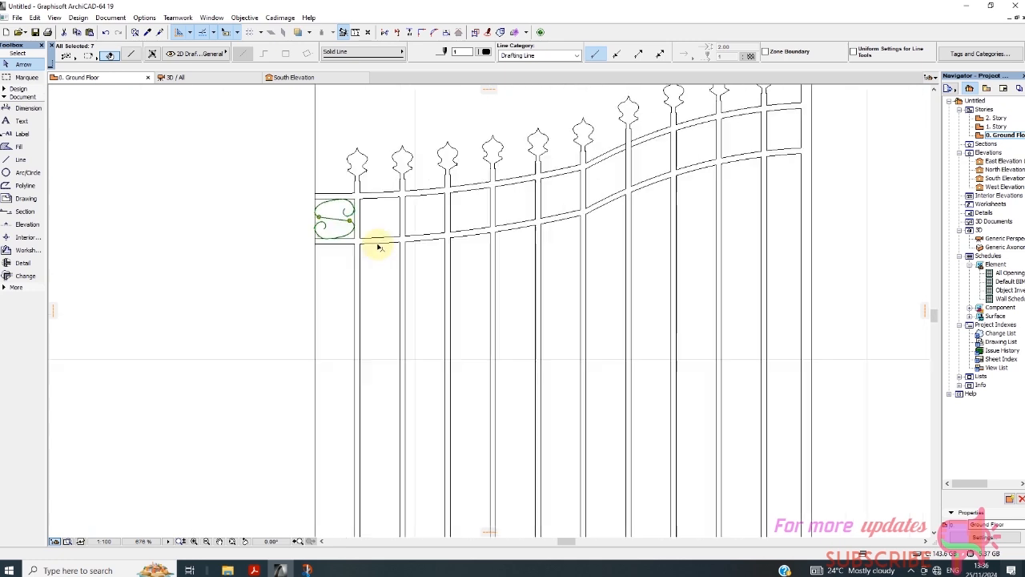
# Step: Try Drag Multiple Copies on the scroll, using the first bay's lower right corner as reference, and place a copy in the second bay
pyautogui.rightClick(367, 221)
pyautogui.moveTo(405, 313)
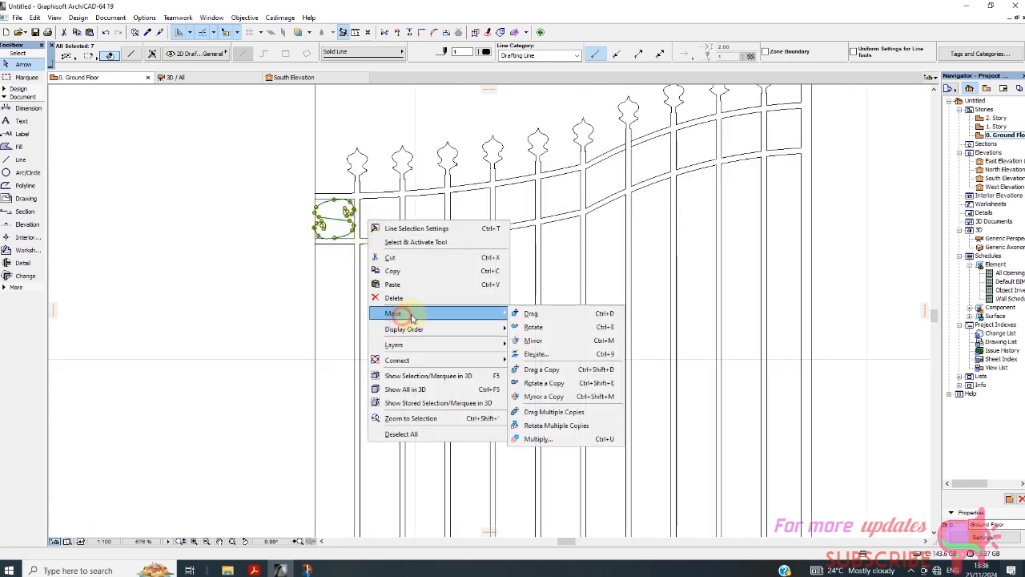
pyautogui.click(566, 411)
pyautogui.scroll(3, 376, 244)
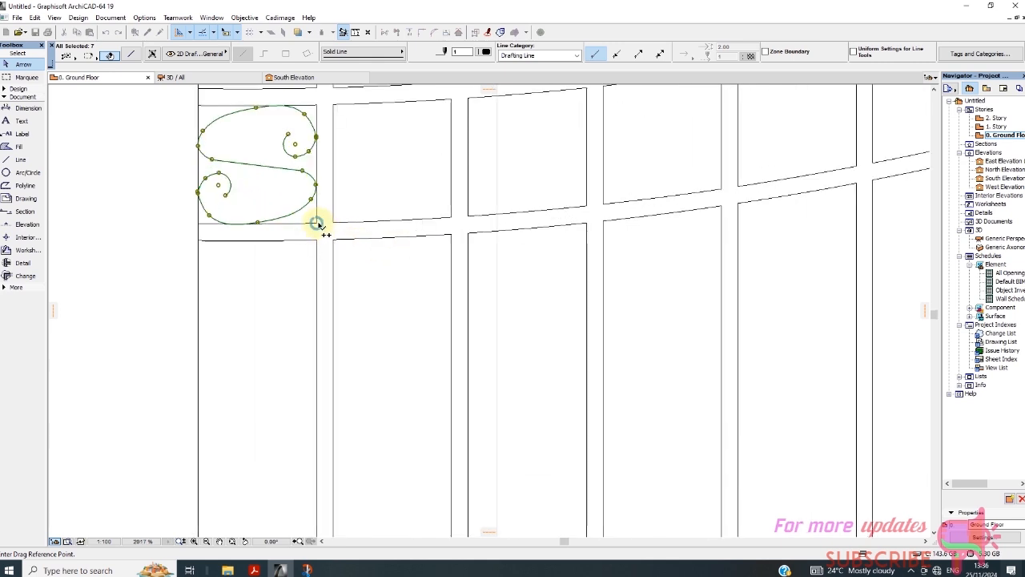
pyautogui.click(316, 222)
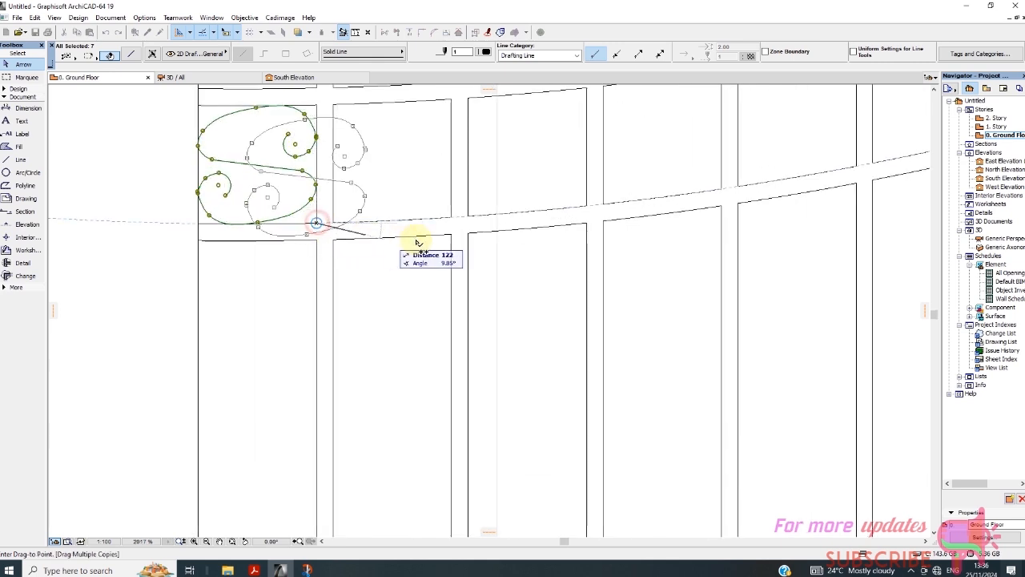
pyautogui.click(452, 221)
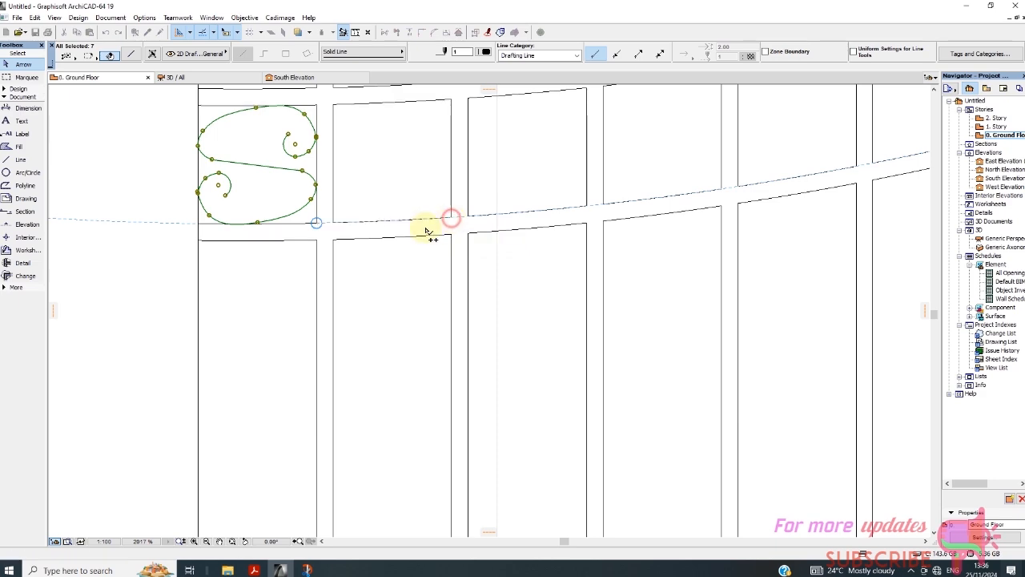
# Step: Try to add scroll copies in the third and fourth upper bays and end the copying
pyautogui.scroll(-2, 496, 229)
pyautogui.scroll(2, 544, 226)
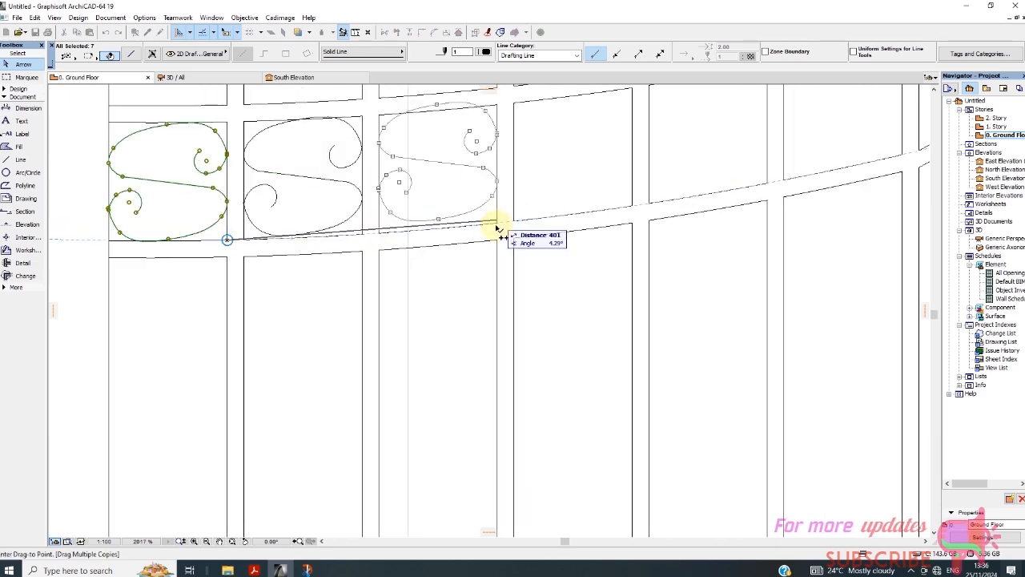
pyautogui.click(497, 229)
pyautogui.scroll(-2, 432, 253)
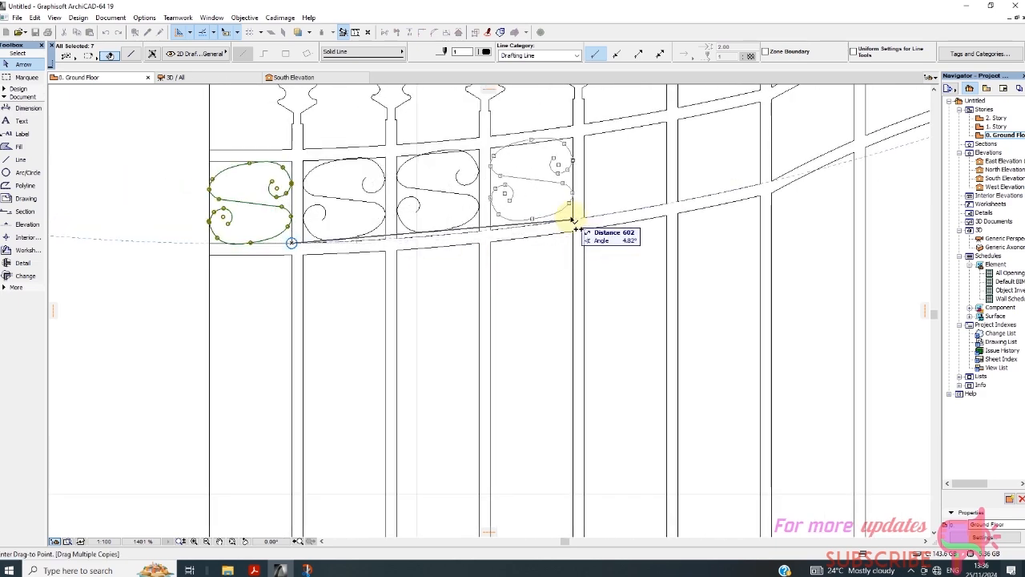
pyautogui.click(442, 254)
pyautogui.scroll(-1, 449, 258)
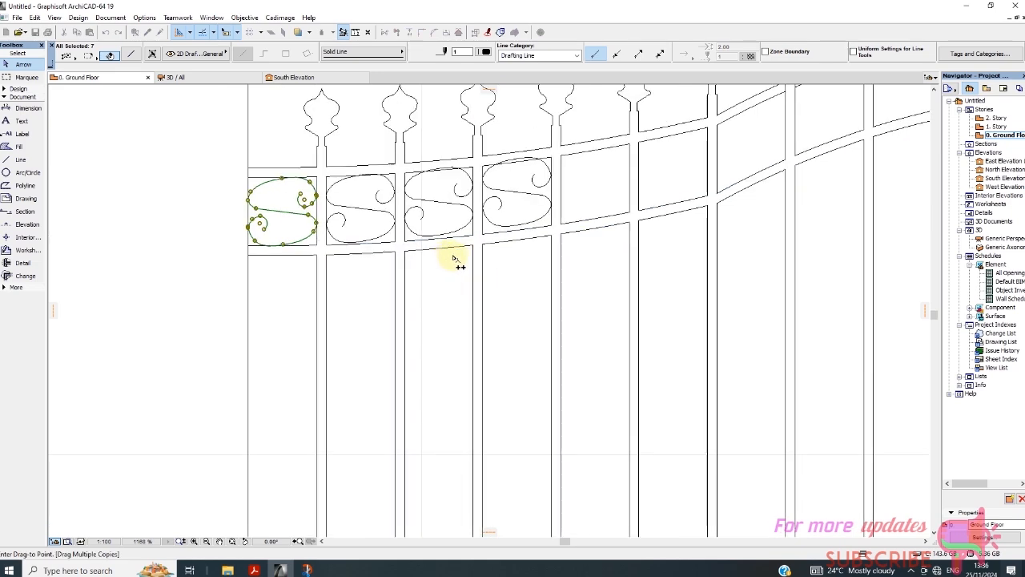
pyautogui.scroll(1, 508, 286)
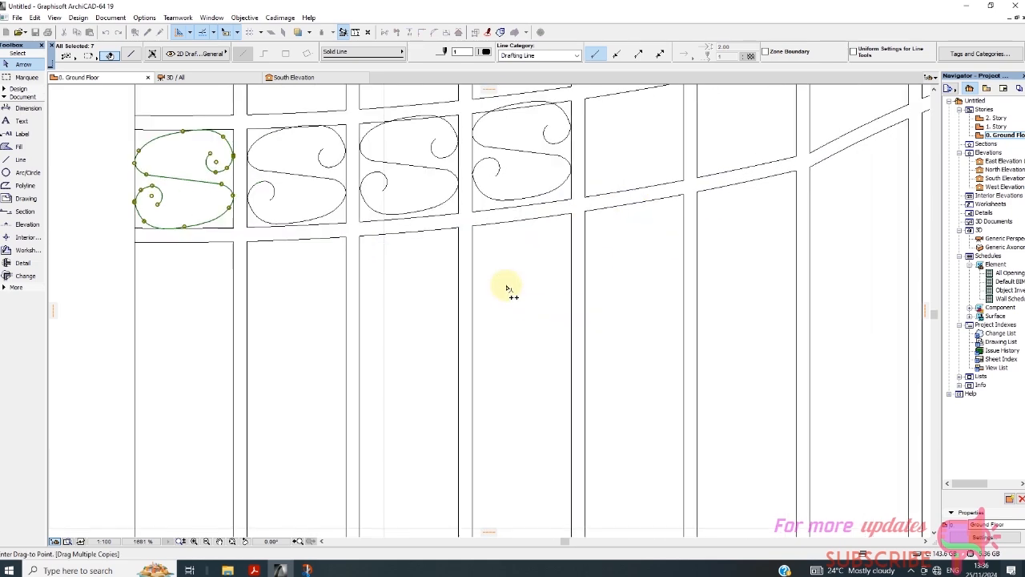
pyautogui.scroll(-1, 449, 297)
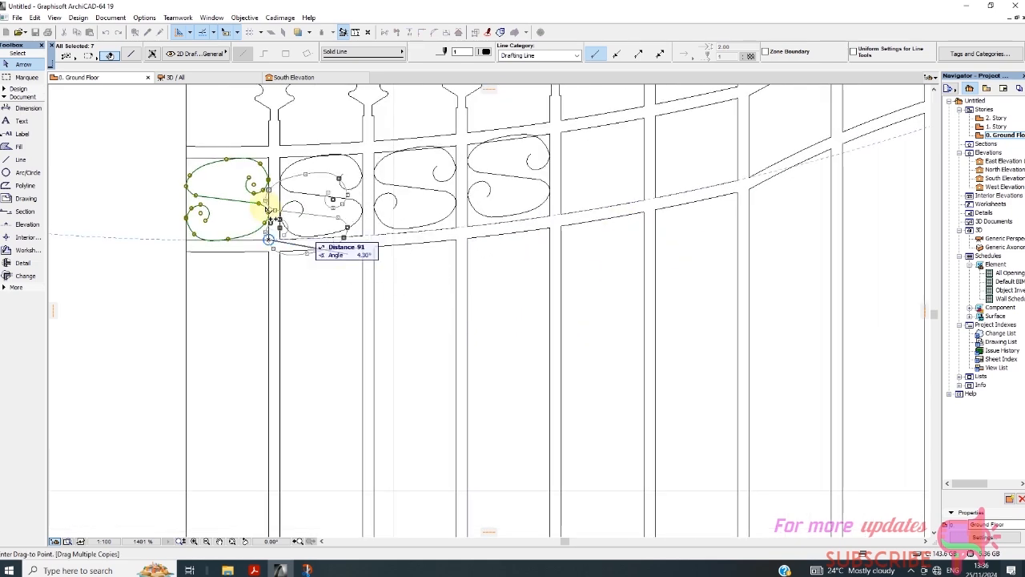
pyautogui.click(198, 186)
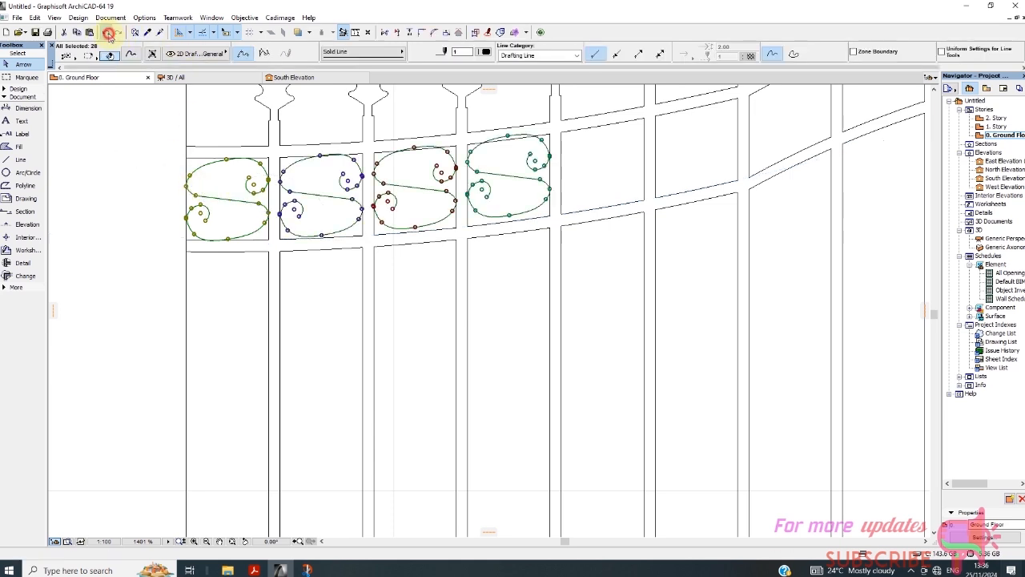
# Step: Undo the three scroll copies in the second to fourth upper bays
pyautogui.click(106, 32)
pyautogui.click(107, 32)
pyautogui.click(107, 32)
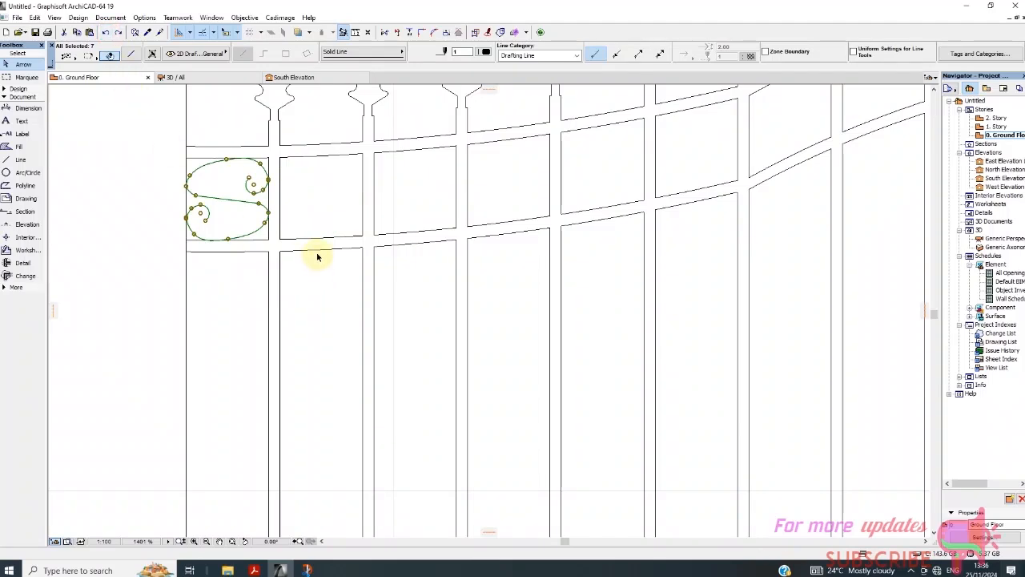
# Step: Start Drag Multiple Copies of the scroll from the node on its lower curve, and place a copy on the lower curved rail in the second bay
pyautogui.rightClick(287, 192)
pyautogui.moveTo(360, 283)
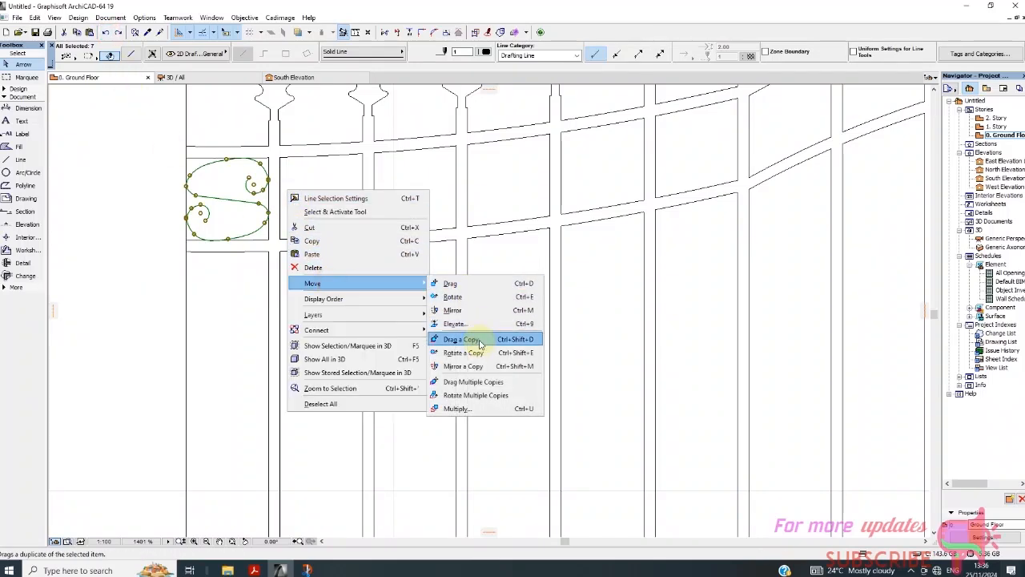
pyautogui.click(473, 381)
pyautogui.scroll(5, 256, 256)
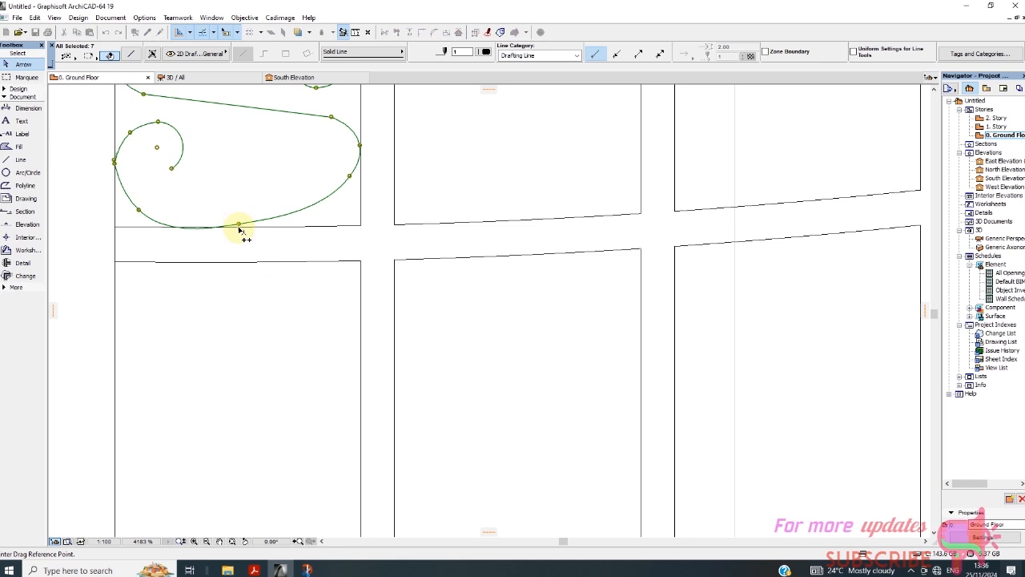
pyautogui.click(238, 229)
pyautogui.scroll(-1, 240, 236)
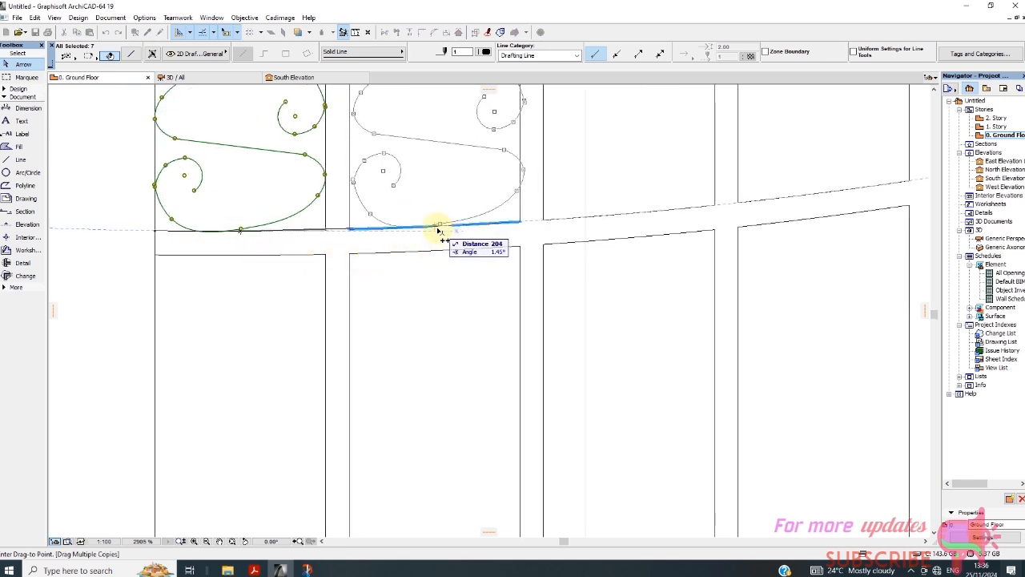
pyautogui.click(445, 229)
# Step: Place further scroll copies on the lower curved rail in the third, fourth and fifth upper bays
pyautogui.scroll(-2, 379, 277)
pyautogui.scroll(2, 540, 234)
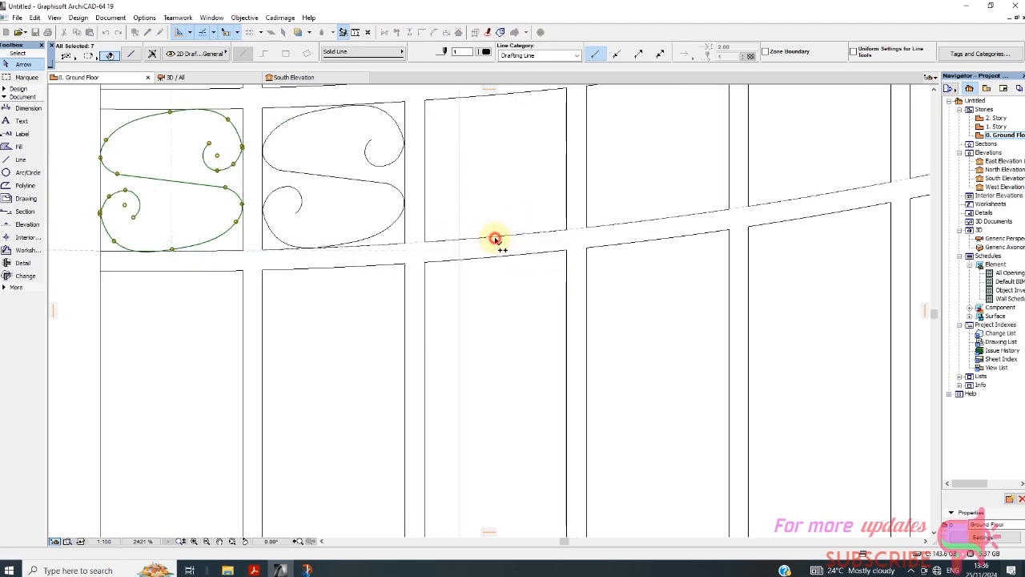
pyautogui.click(551, 234)
pyautogui.scroll(-2, 435, 263)
pyautogui.scroll(2, 622, 232)
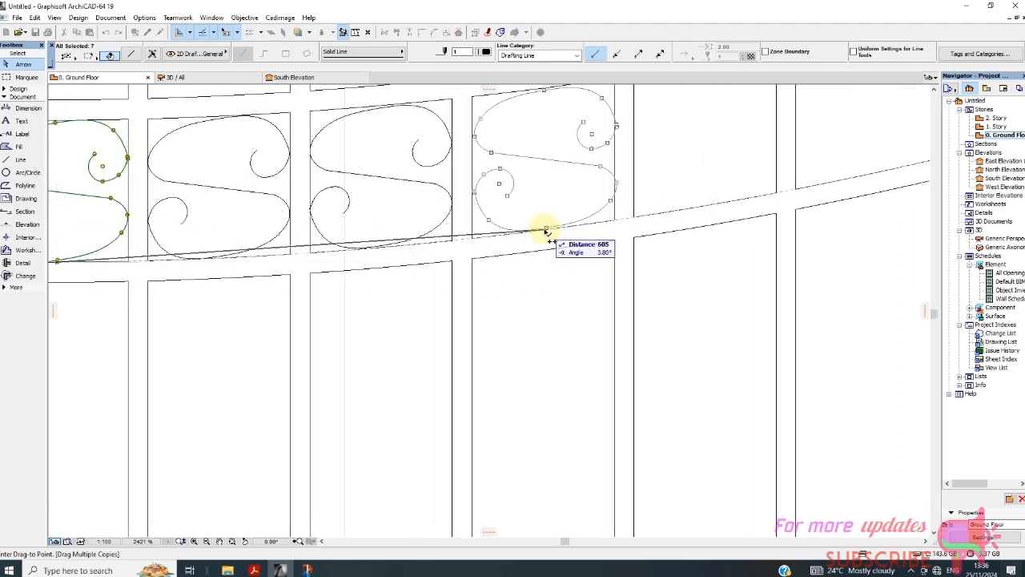
pyautogui.click(606, 229)
pyautogui.scroll(-2, 521, 251)
pyautogui.scroll(2, 602, 230)
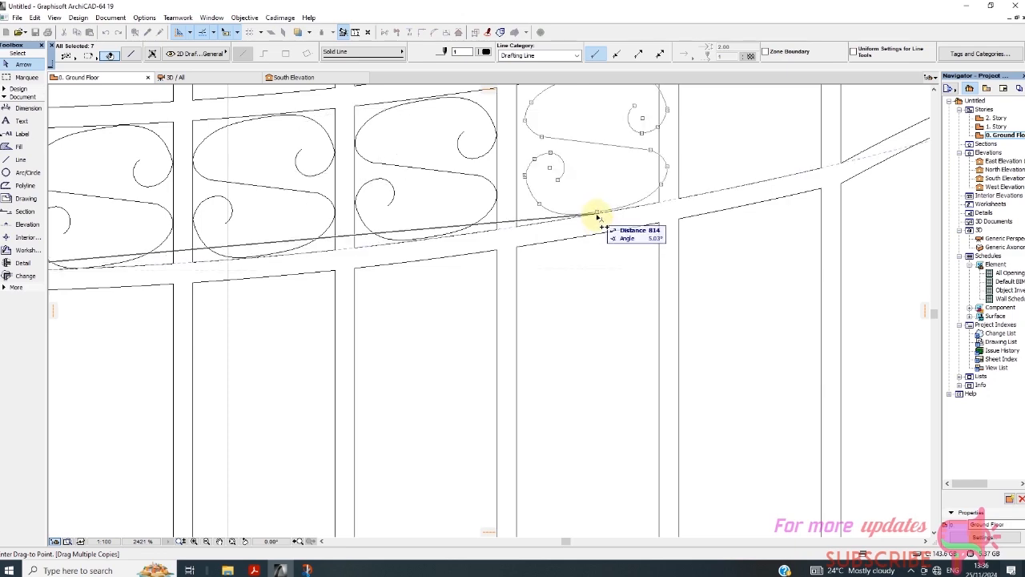
pyautogui.click(660, 222)
# Step: Place scroll copies in the sixth upper bay and in the steep seventh bay
pyautogui.scroll(-2, 623, 219)
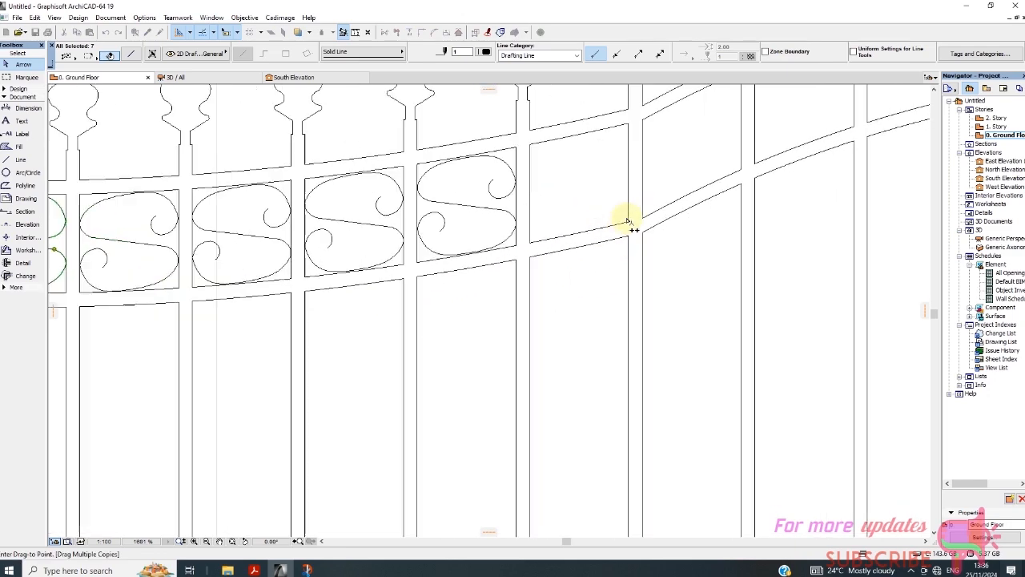
pyautogui.scroll(2, 622, 229)
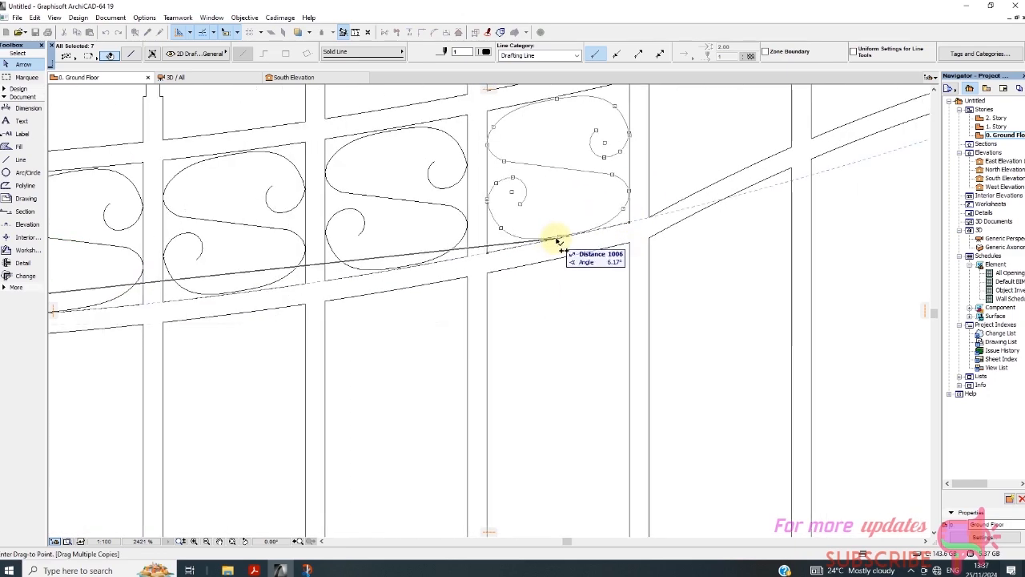
pyautogui.scroll(-2, 412, 286)
pyautogui.scroll(2, 630, 229)
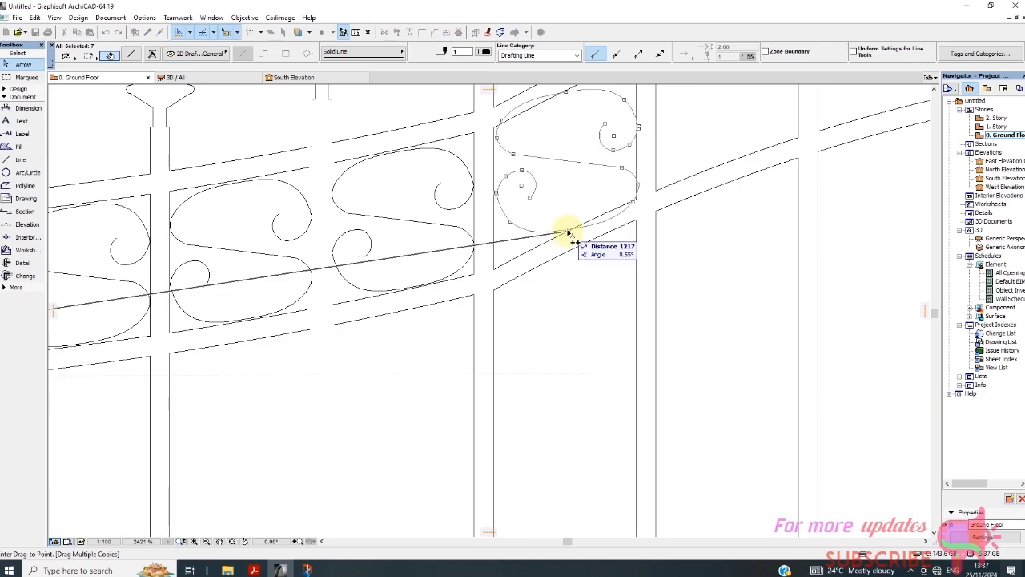
pyautogui.click(566, 232)
pyautogui.scroll(-4, 464, 266)
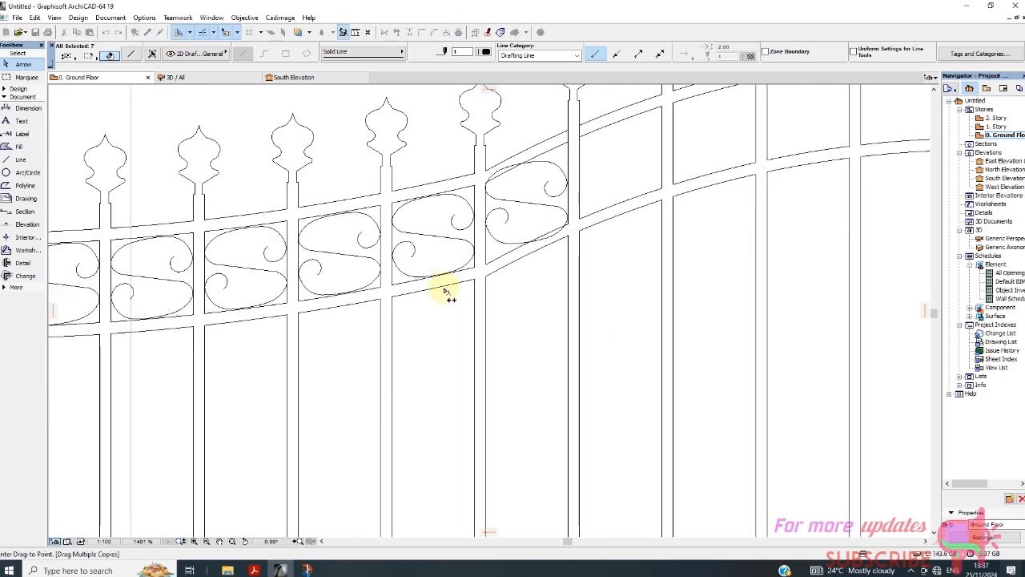
# Step: Try to place a scroll copy in the eighth upper bay and end the multiple-copy command
pyautogui.scroll(3, 637, 234)
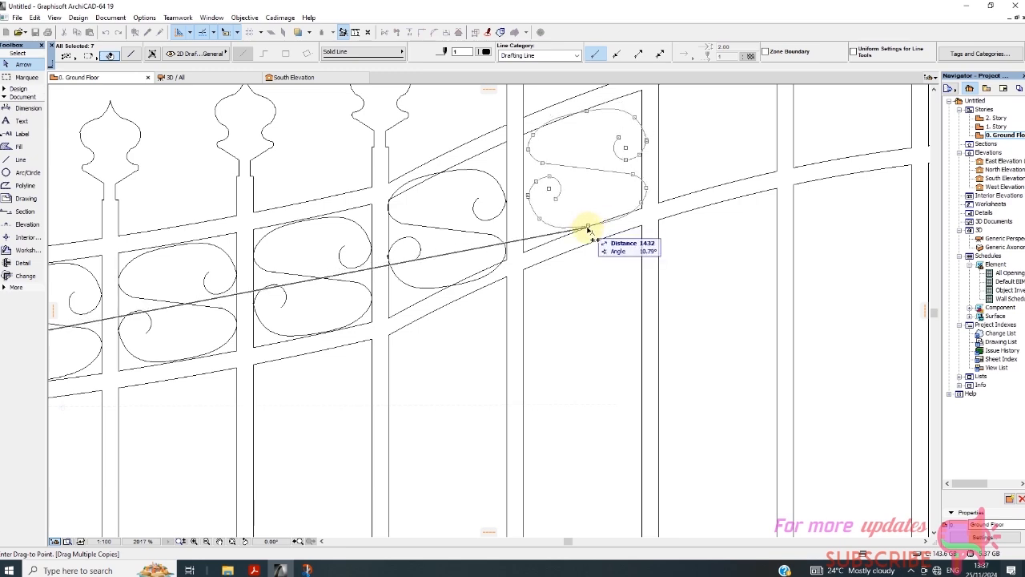
pyautogui.scroll(-3, 600, 232)
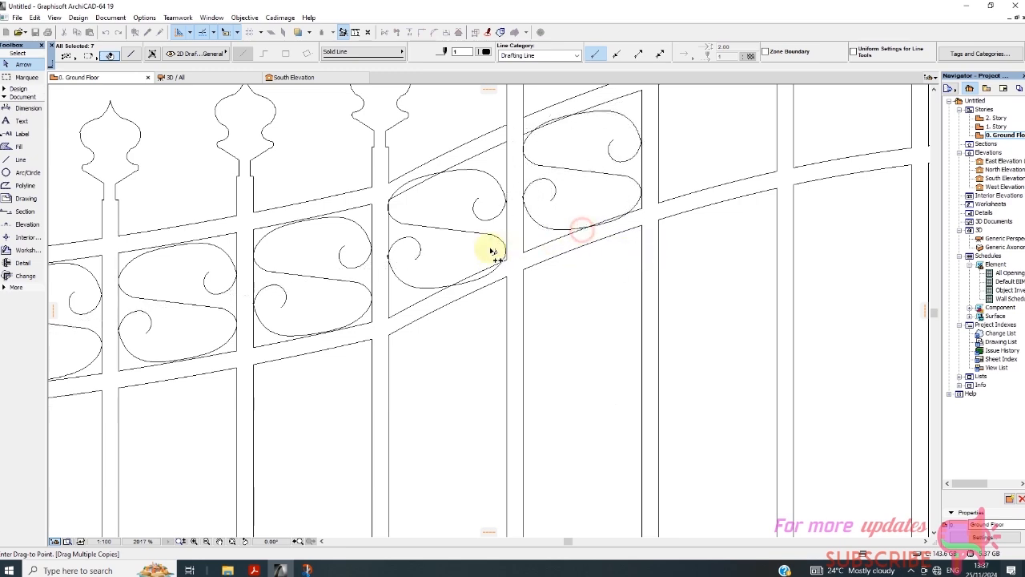
pyautogui.rightClick(613, 206)
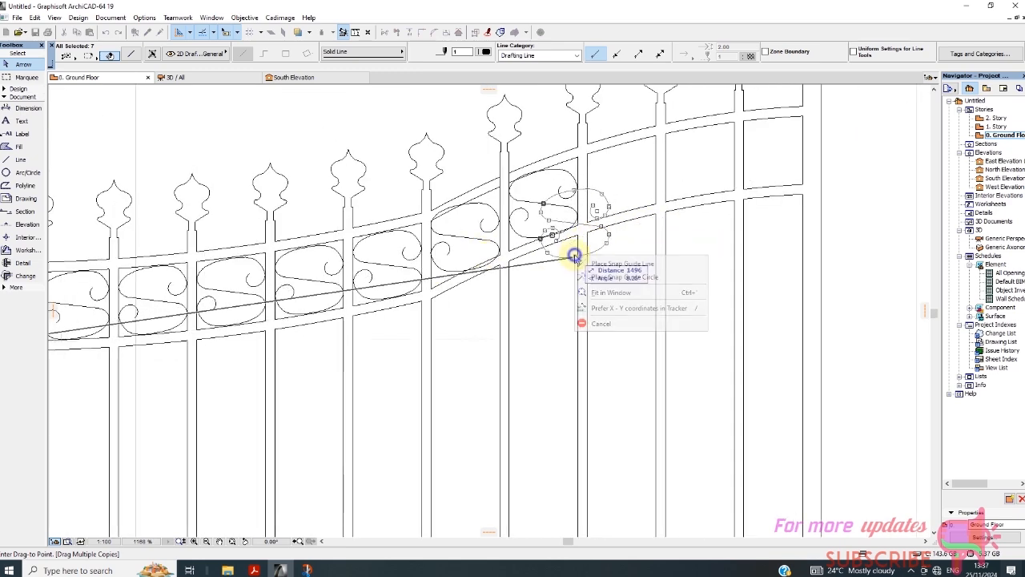
pyautogui.click(613, 322)
# Step: Undo the scroll copy in the eighth upper bay
pyautogui.scroll(3, 506, 246)
pyautogui.click(455, 215)
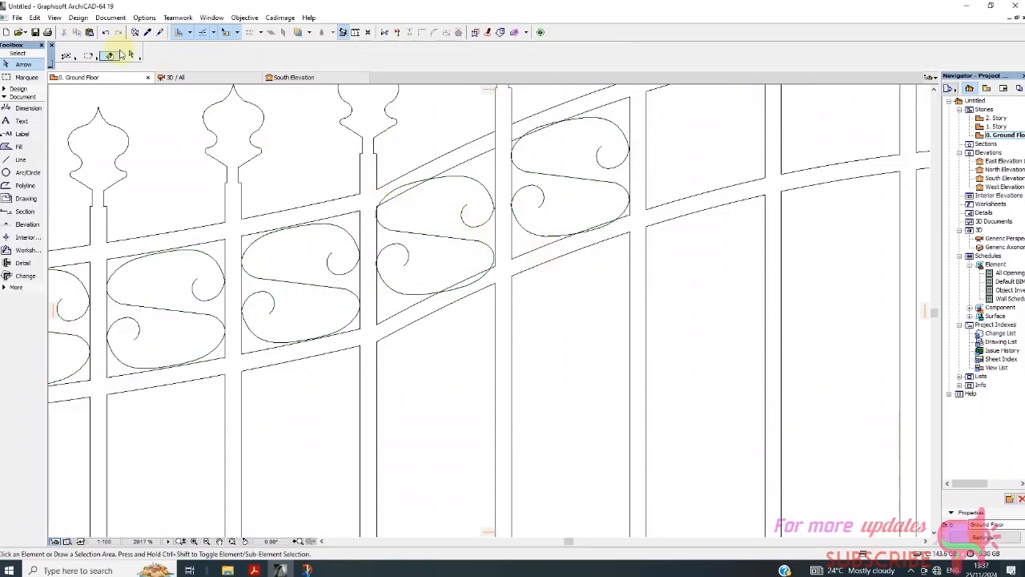
pyautogui.click(108, 33)
# Step: Move the scroll in the seventh bay slightly down and right so its upper left curve meets the upper rail's underside
pyautogui.scroll(2, 454, 228)
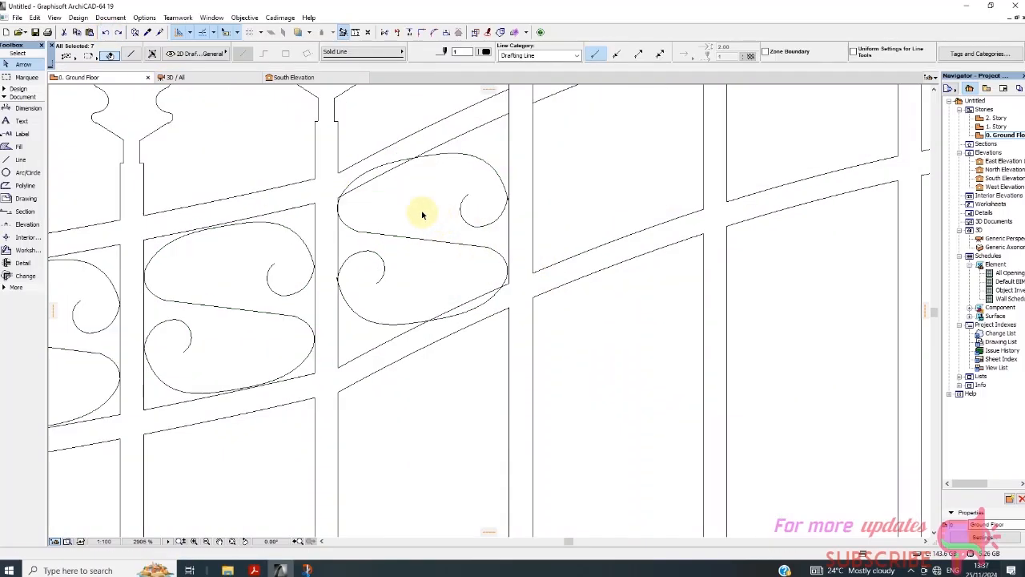
pyautogui.click(365, 181)
pyautogui.click(355, 184)
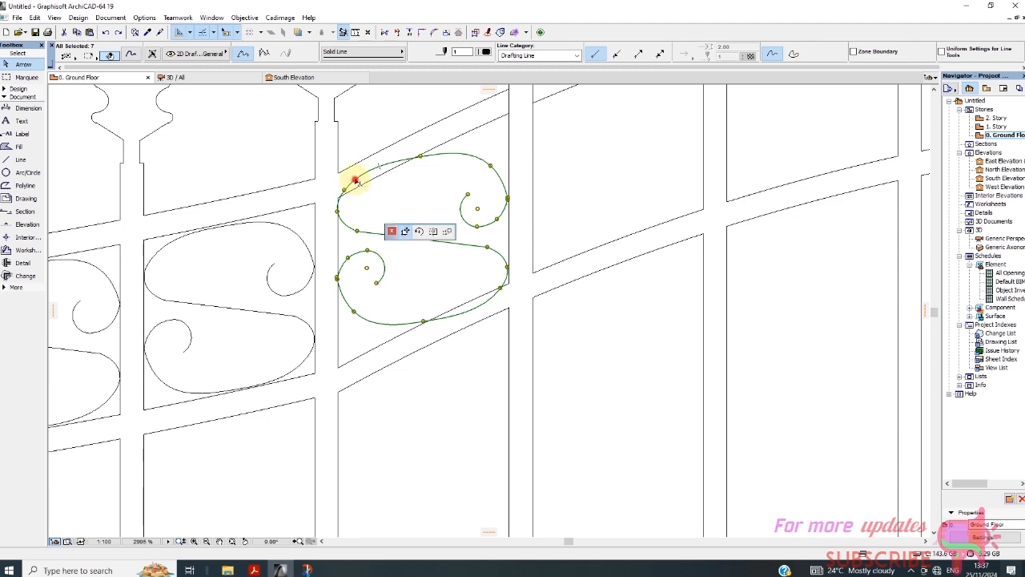
pyautogui.click(361, 189)
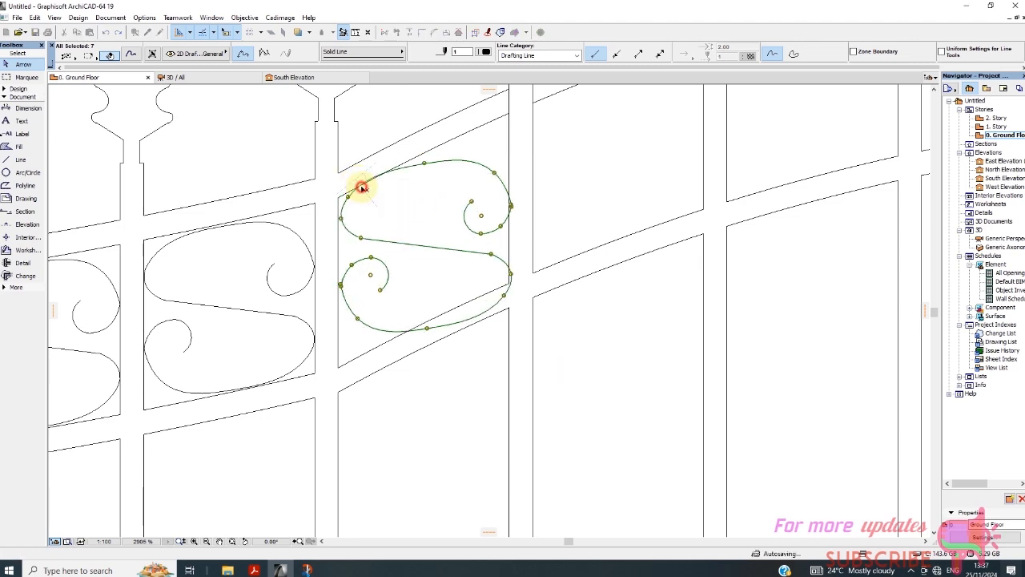
pyautogui.click(483, 314)
pyautogui.click(594, 371)
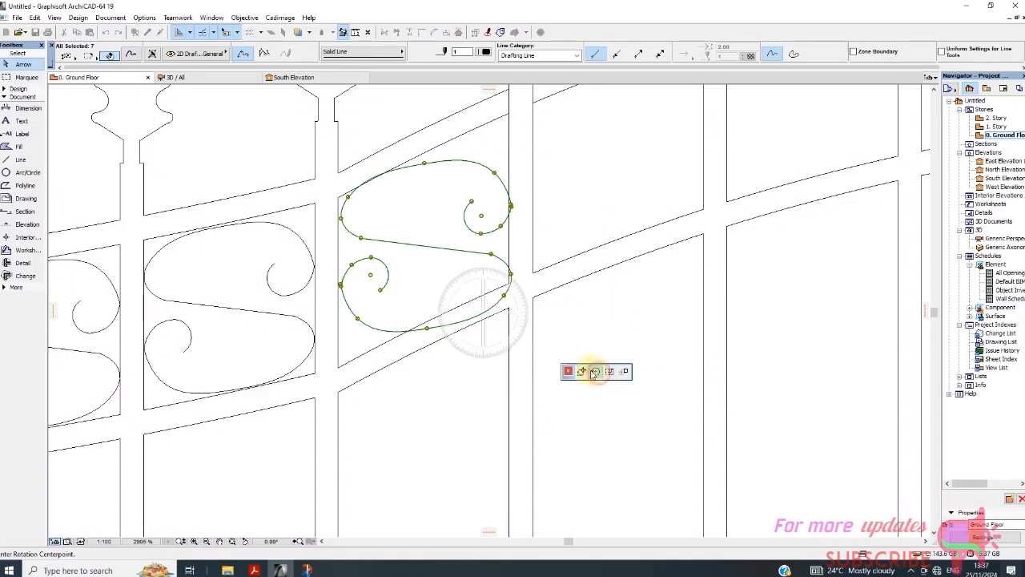
pyautogui.click(481, 312)
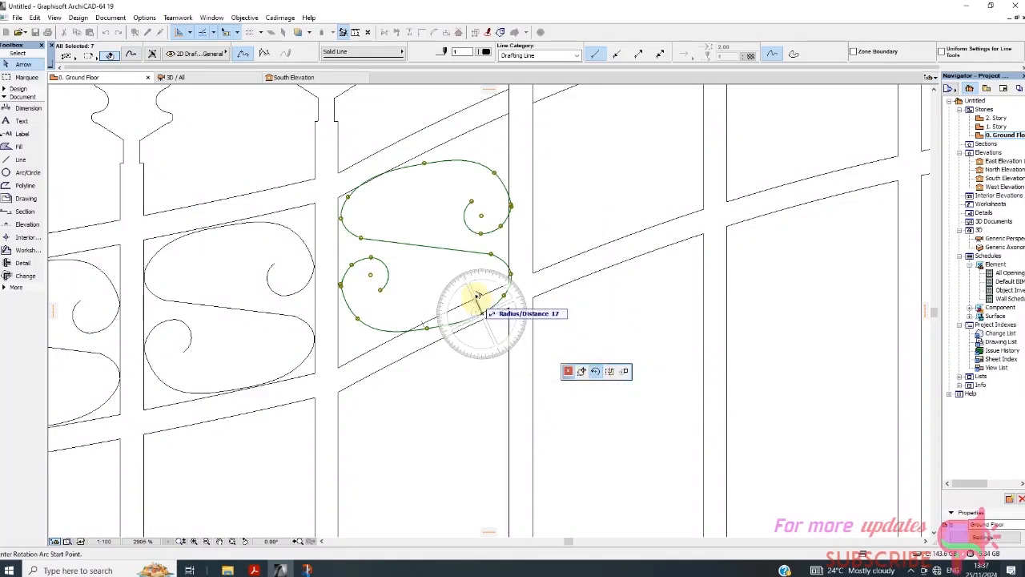
pyautogui.click(474, 295)
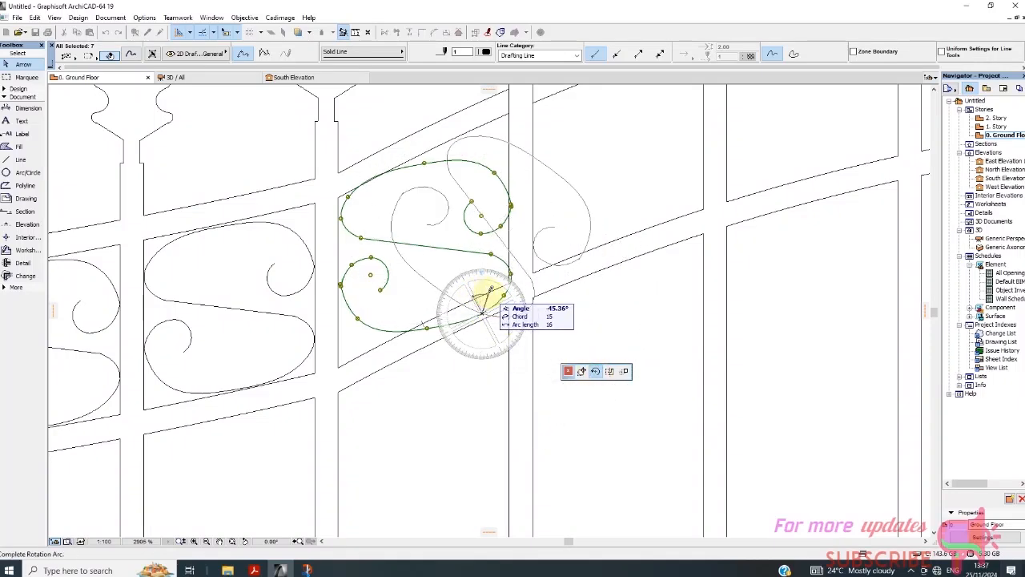
pyautogui.press('Escape')
pyautogui.press('Escape')
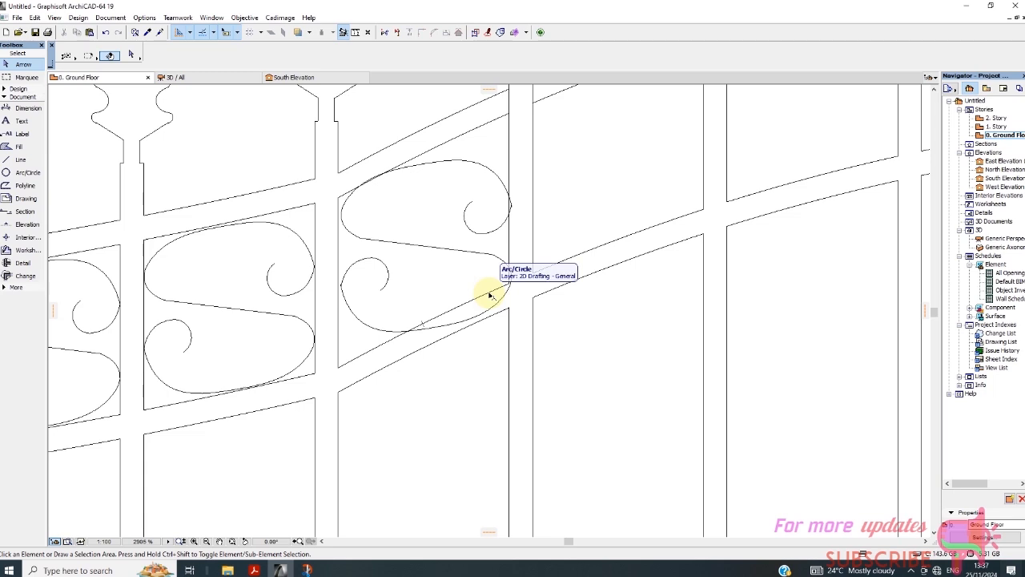
# Step: Ungroup the scroll in the seventh upper bay and clear the selection
pyautogui.click(459, 251)
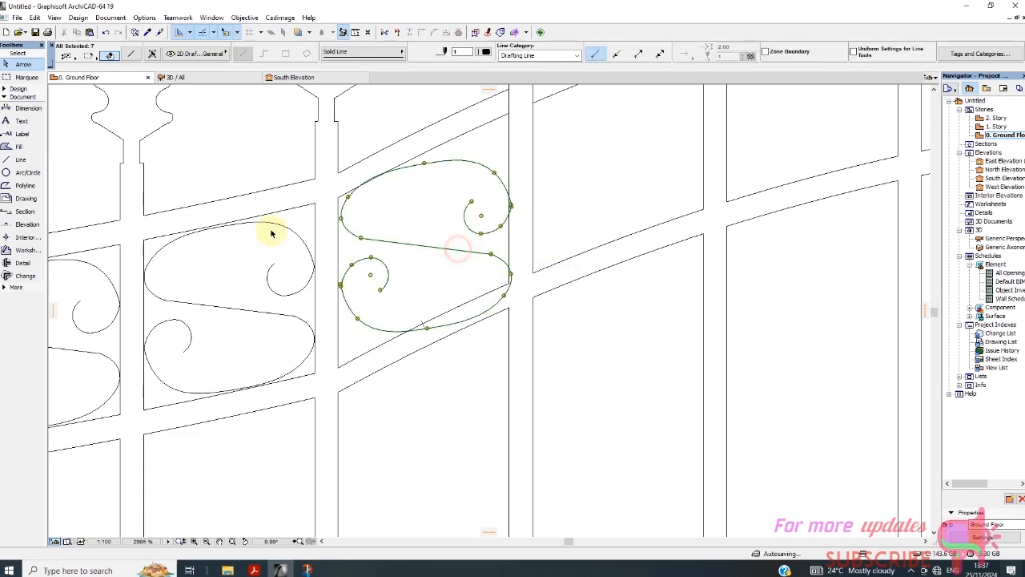
pyautogui.click(35, 18)
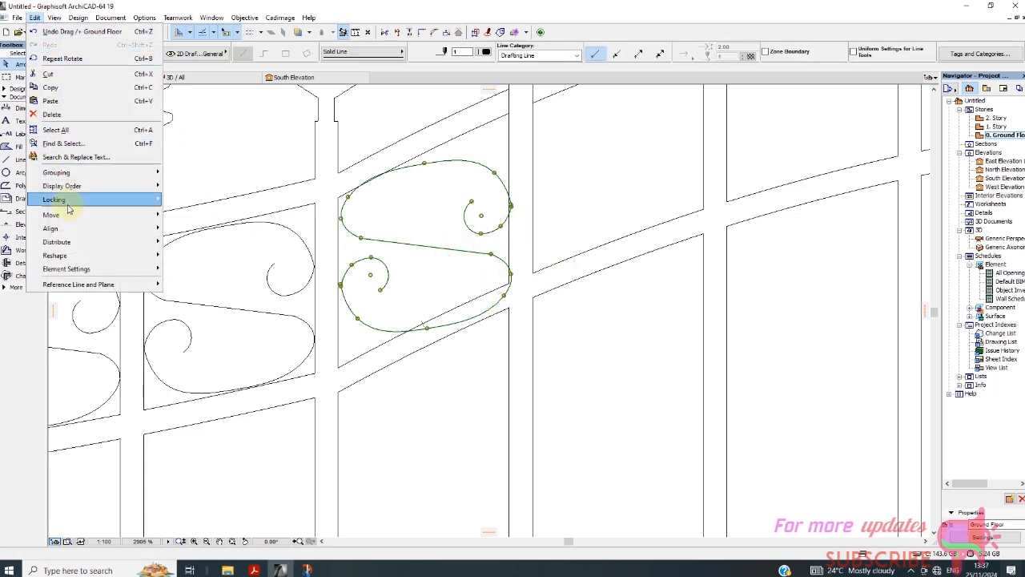
pyautogui.moveTo(58, 172)
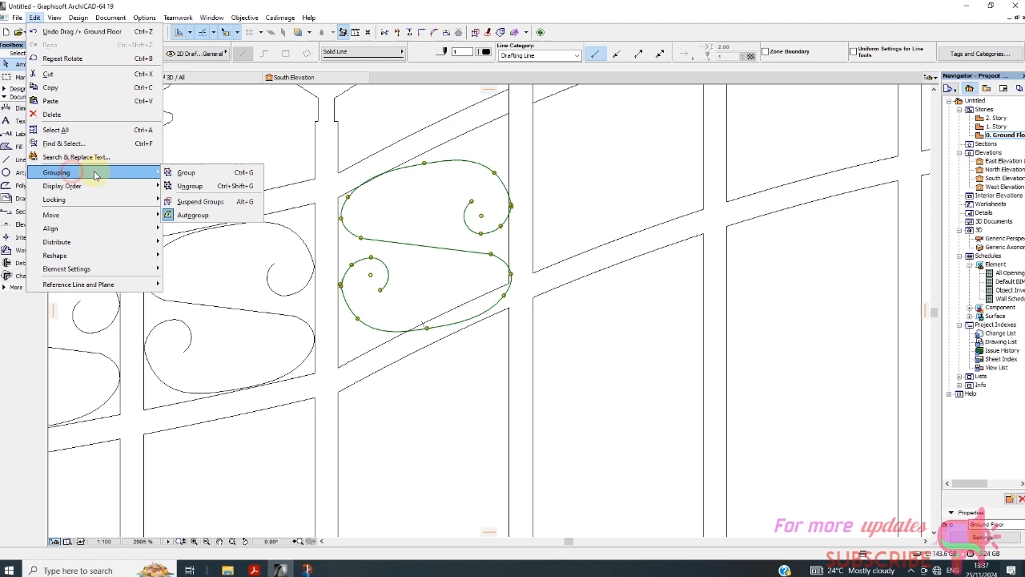
pyautogui.click(201, 186)
pyautogui.click(430, 290)
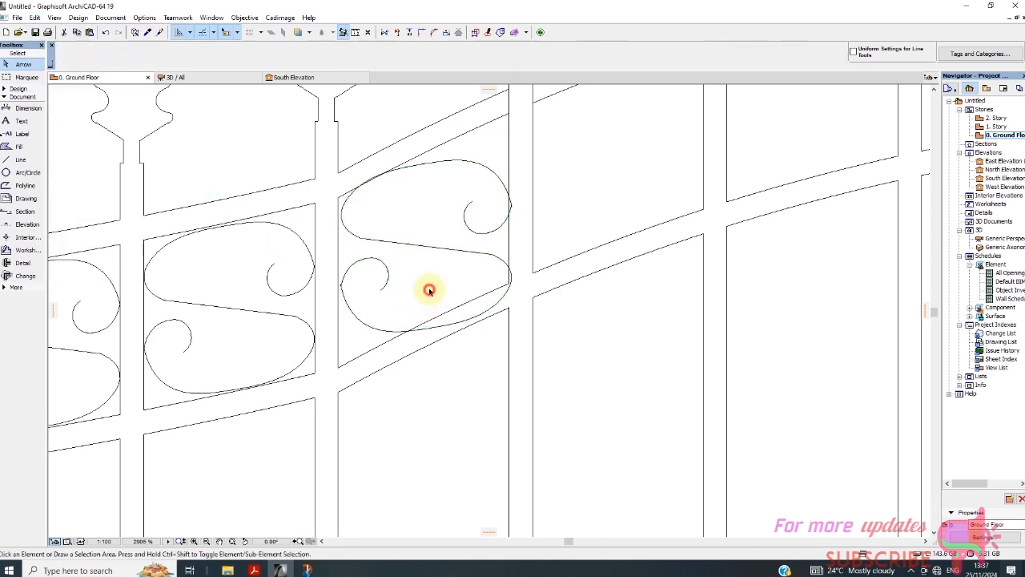
# Step: Move the two nodes of the scroll's lower spline that cross the lower rail onto that rail's upper edge
pyautogui.click(456, 324)
pyautogui.click(499, 290)
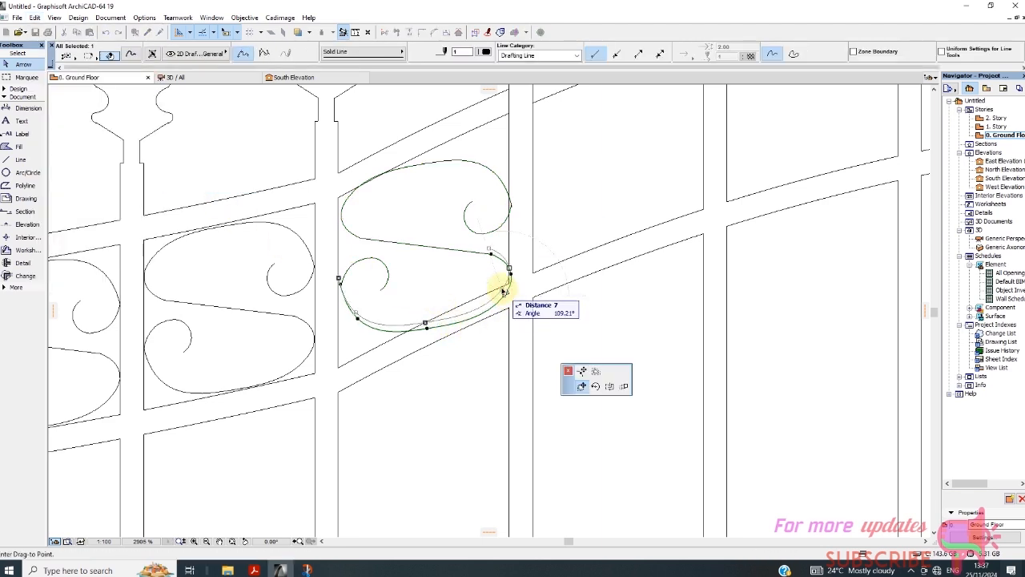
pyautogui.click(582, 371)
pyautogui.click(496, 288)
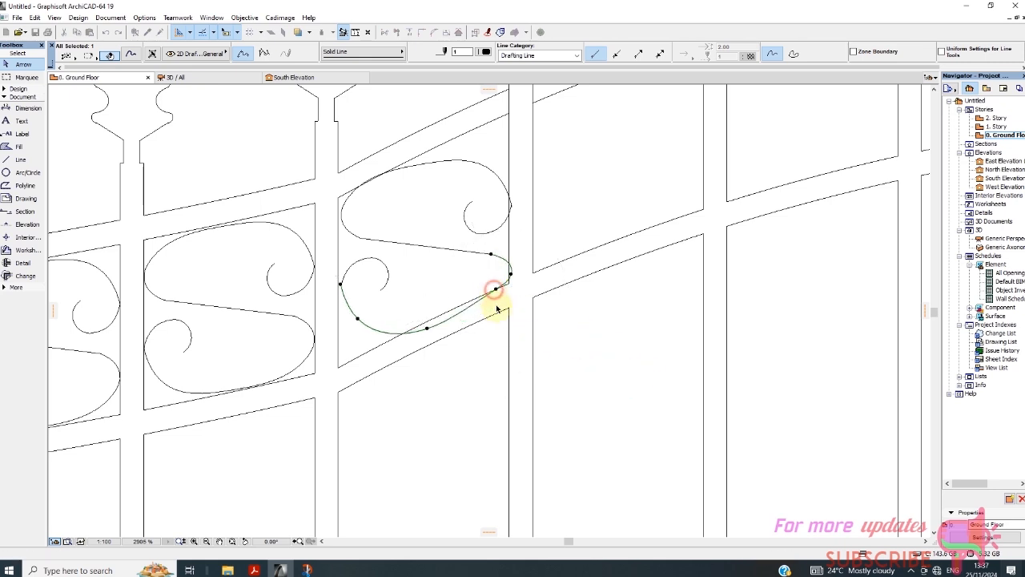
pyautogui.click(428, 330)
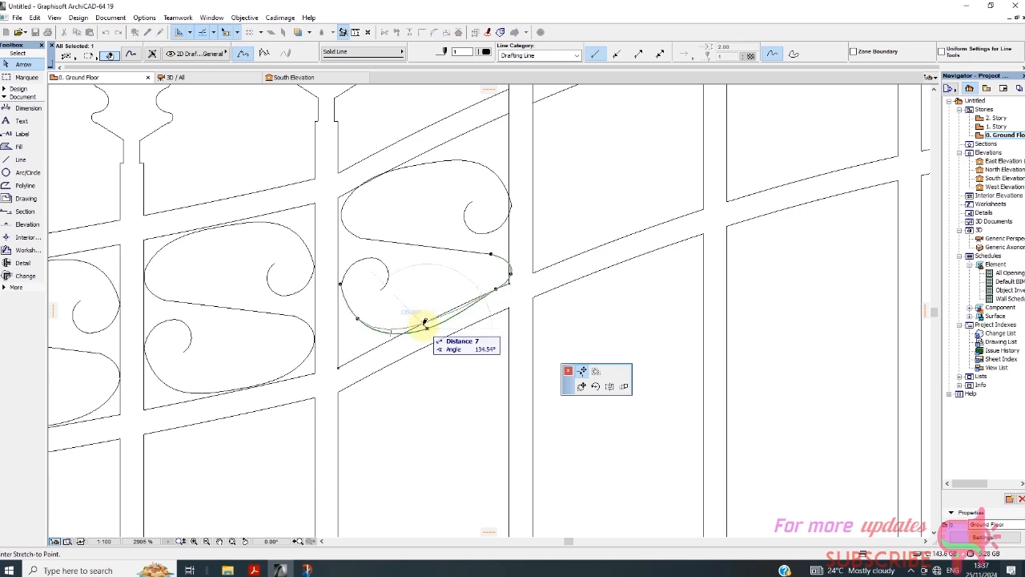
pyautogui.click(422, 325)
# Step: Insert a node midway between those two nodes of the lower spline and place it on the rail's upper edge
pyautogui.click(454, 313)
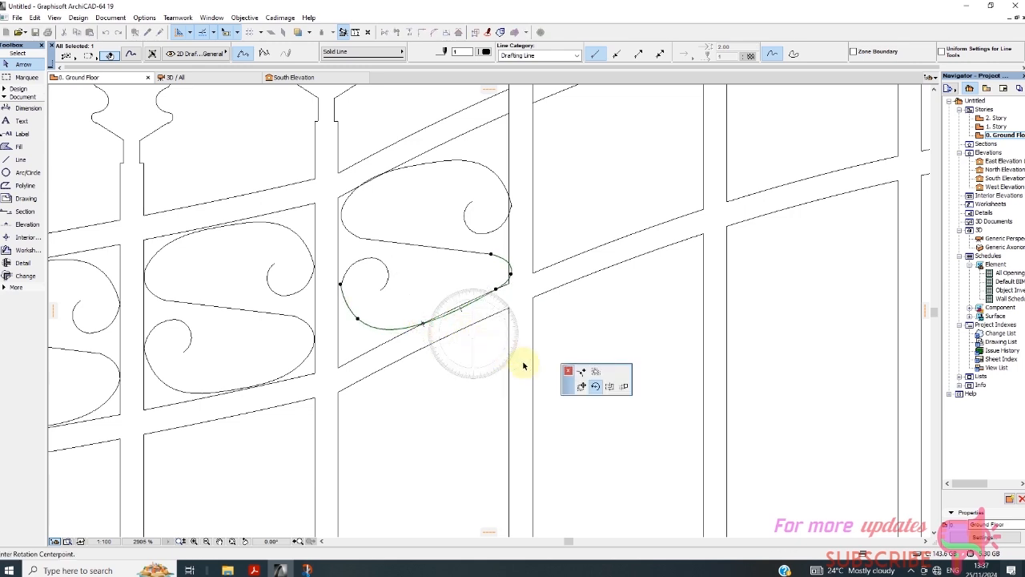
pyautogui.click(581, 372)
pyautogui.click(454, 310)
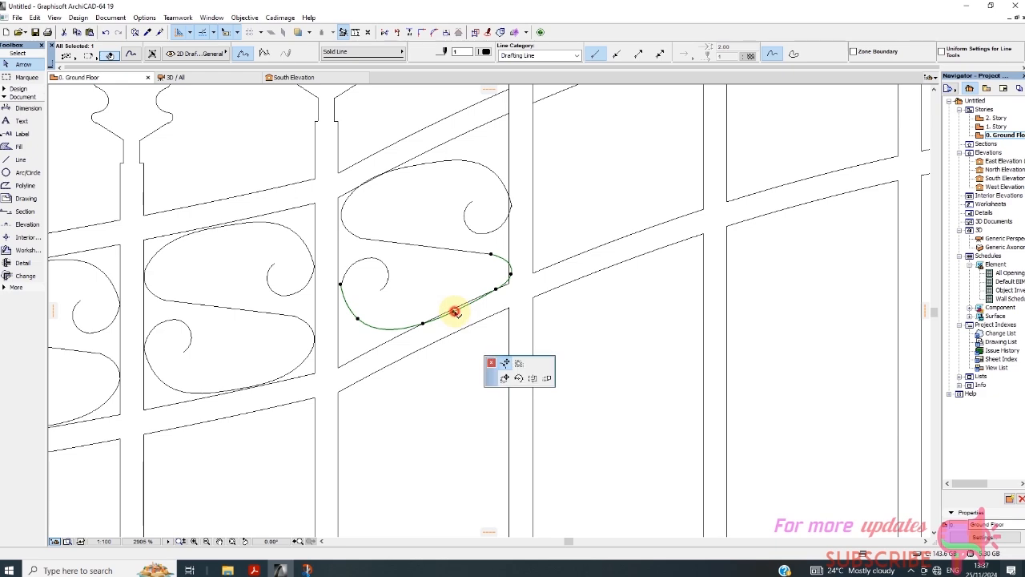
pyautogui.click(452, 307)
pyautogui.click(471, 318)
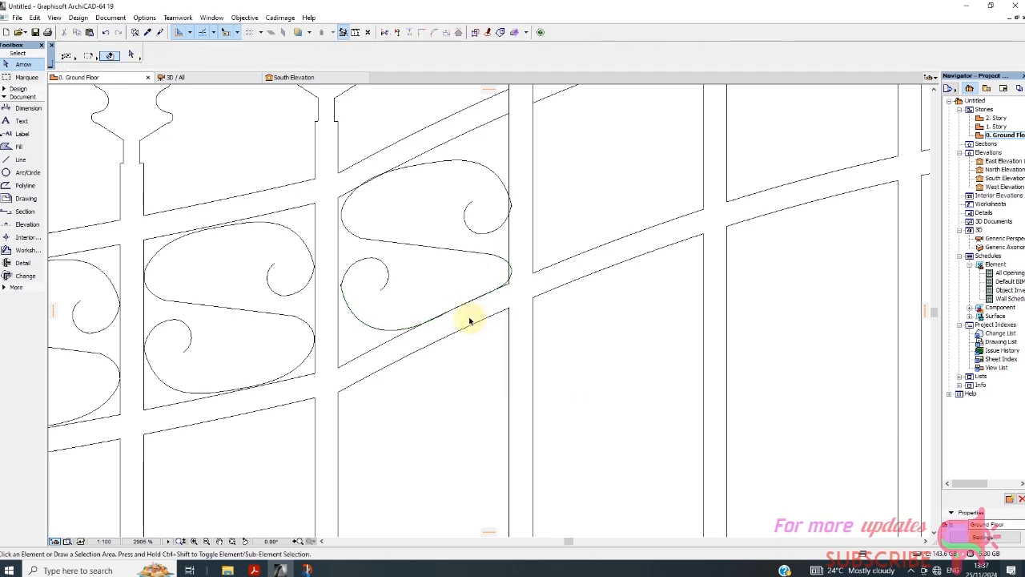
# Step: Move the upper spline's node that crosses the upper rail down onto that rail's underside
pyautogui.scroll(-2, 434, 303)
pyautogui.scroll(7, 403, 226)
pyautogui.click(355, 234)
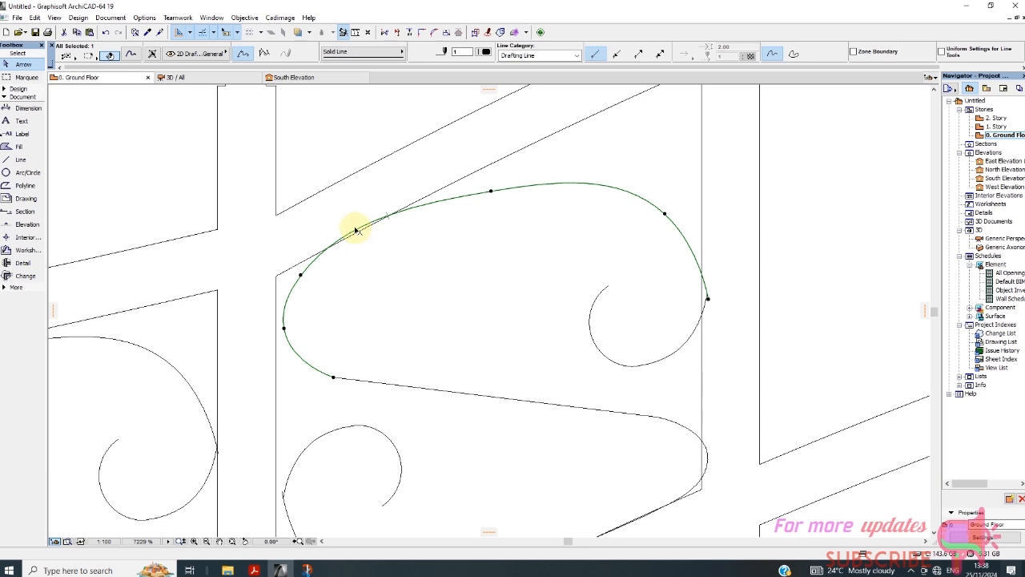
pyautogui.click(355, 231)
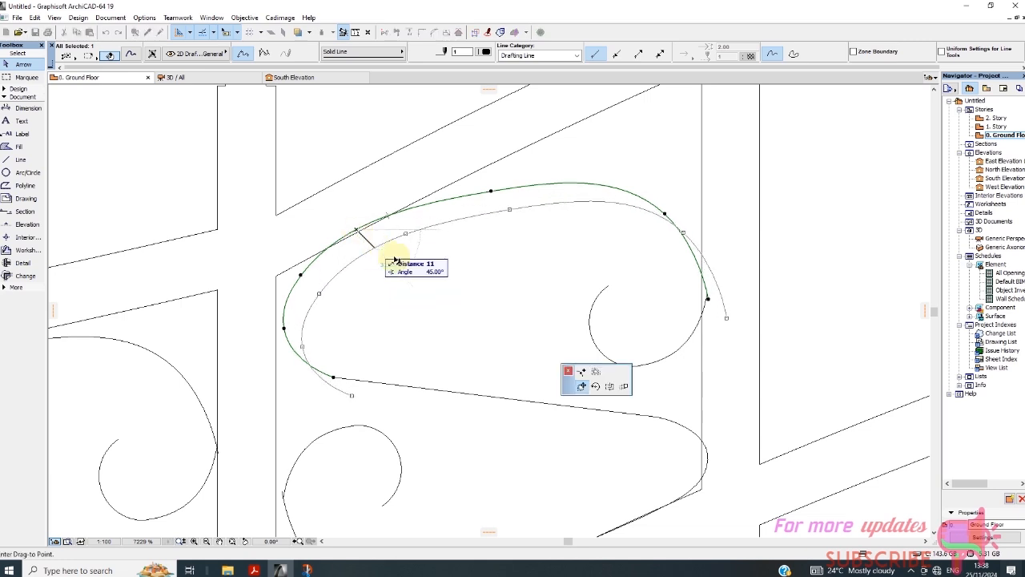
pyautogui.click(582, 371)
pyautogui.click(357, 232)
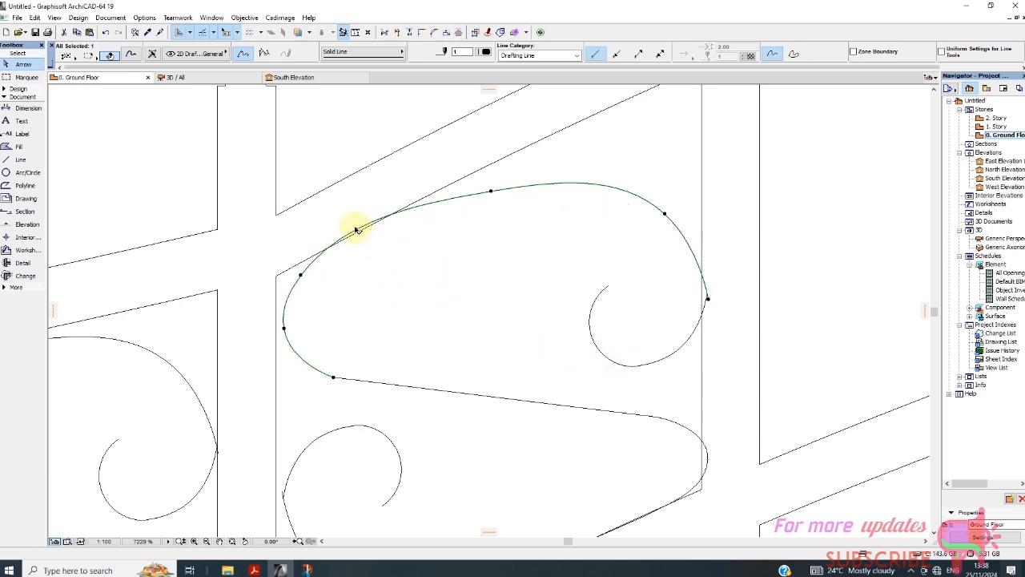
pyautogui.click(357, 230)
pyautogui.click(359, 231)
pyautogui.click(406, 261)
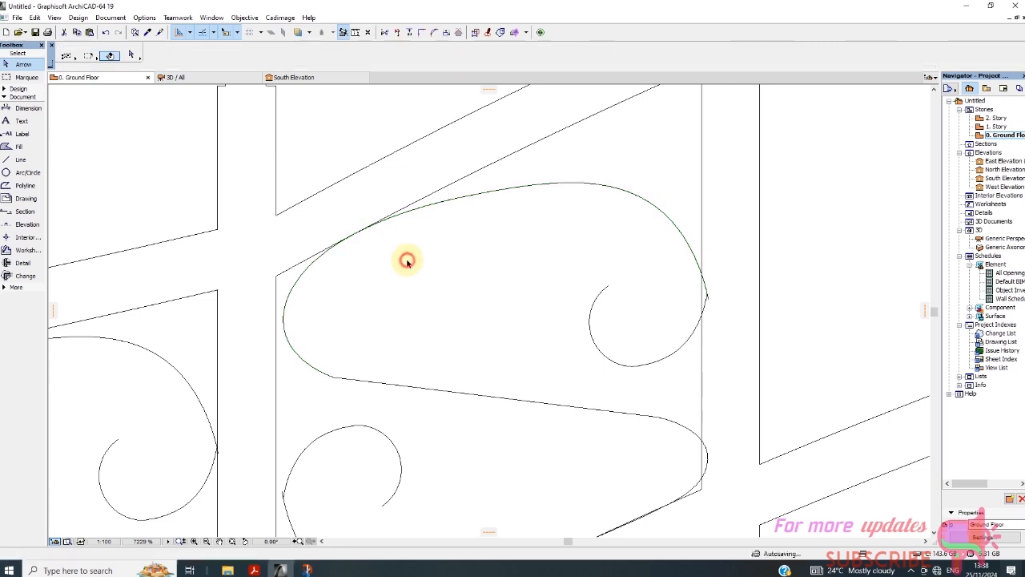
# Step: Move the meeting end nodes of the upper spline and its inner curl onto the right post's inner edge
pyautogui.scroll(-3, 441, 183)
pyautogui.scroll(3, 612, 288)
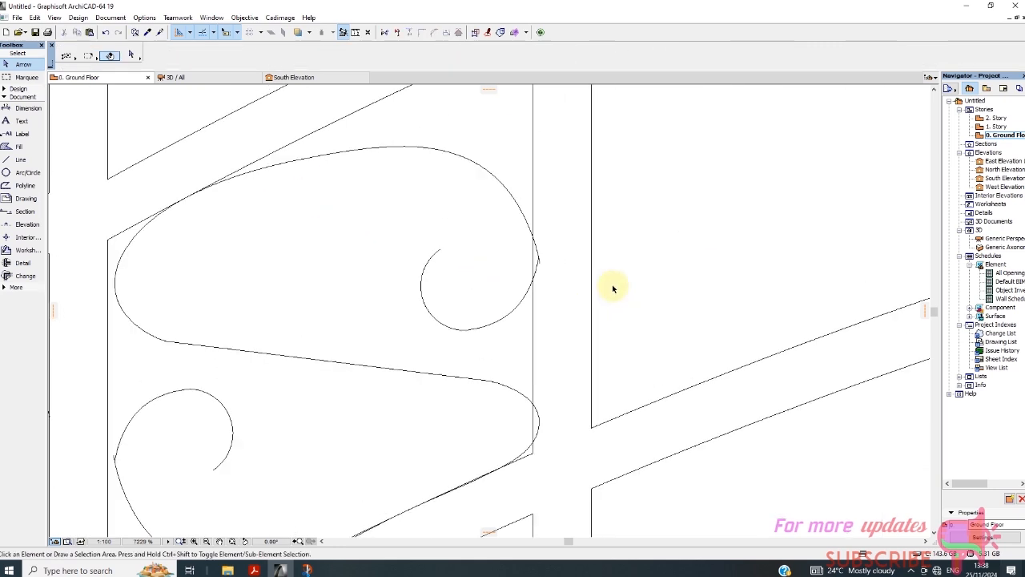
pyautogui.click(538, 262)
pyautogui.click(536, 263)
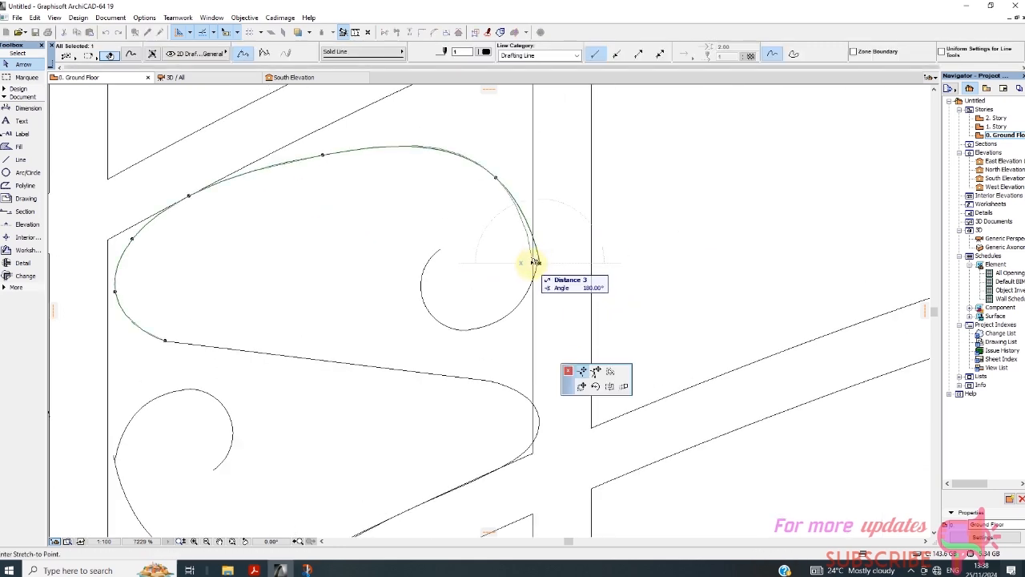
pyautogui.click(535, 263)
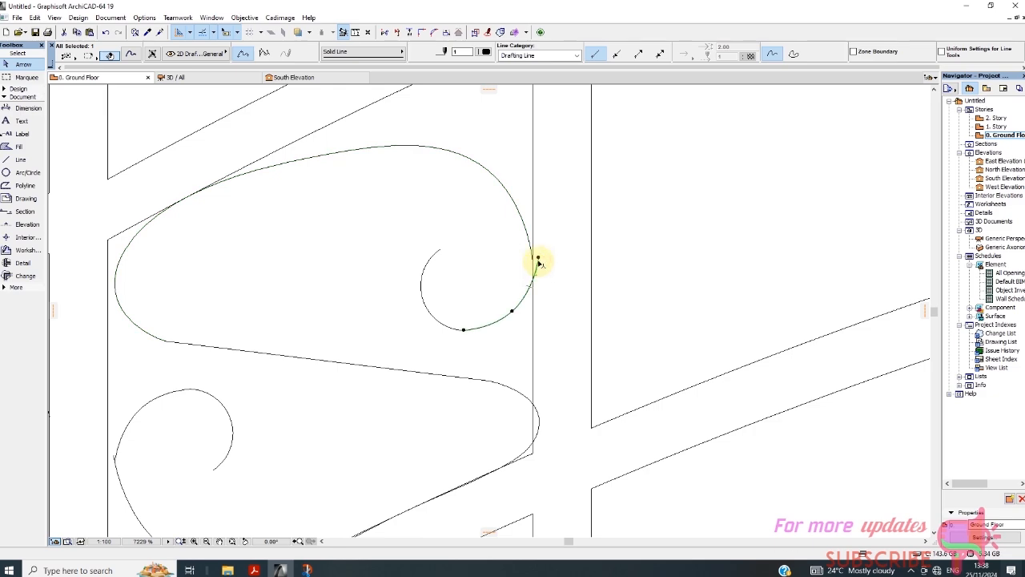
pyautogui.click(538, 262)
pyautogui.click(536, 264)
pyautogui.click(552, 290)
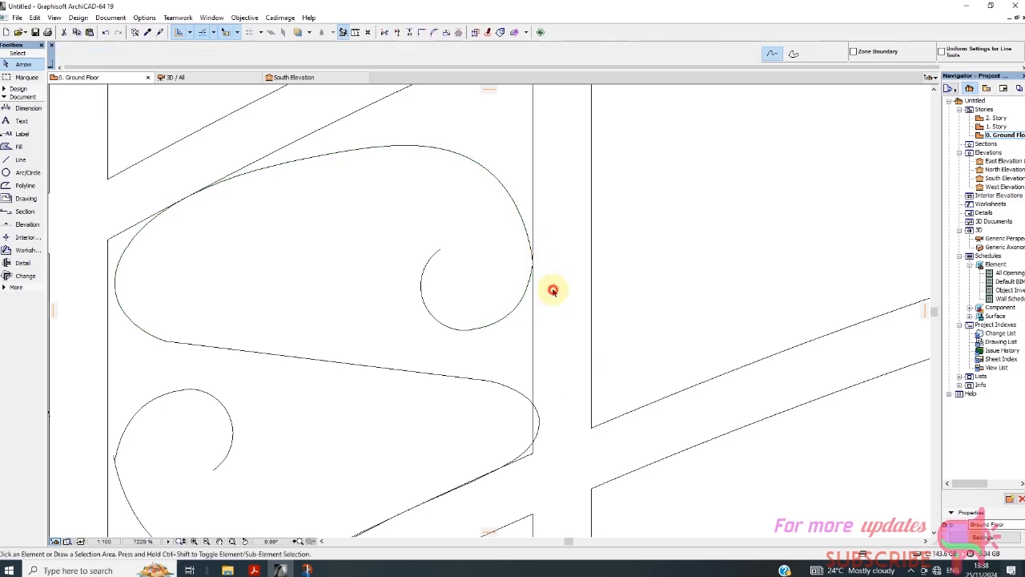
# Step: Pull the lower spline's rightmost node back inside the right post's inner edge
pyautogui.scroll(-2, 552, 291)
pyautogui.scroll(2, 457, 275)
pyautogui.click(501, 350)
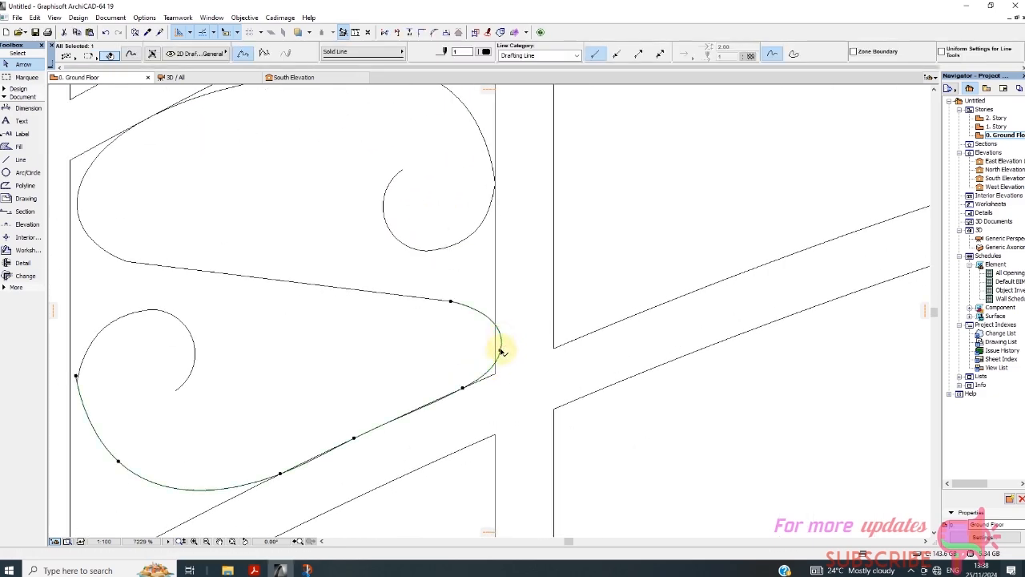
pyautogui.click(500, 350)
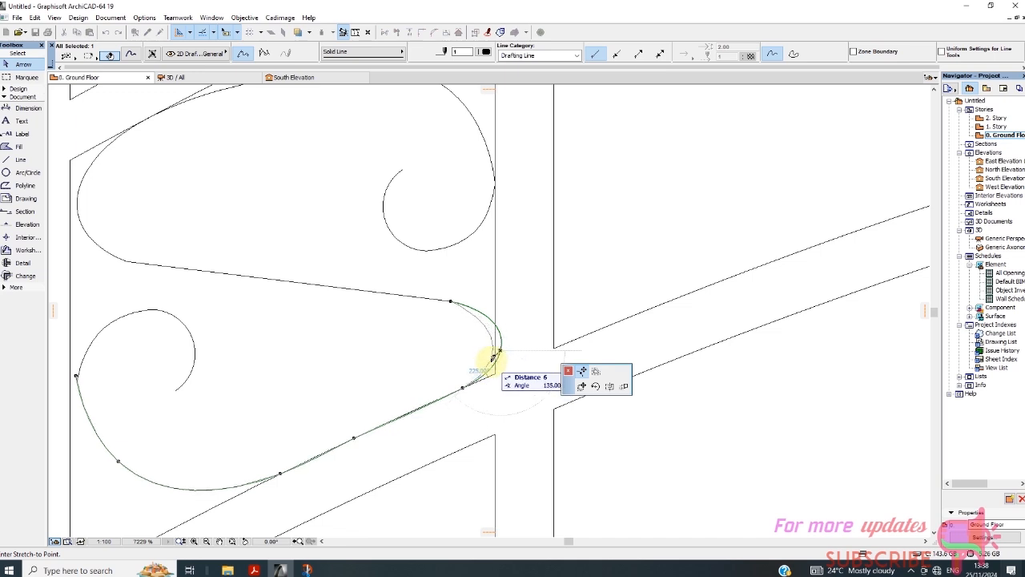
pyautogui.click(491, 359)
pyautogui.scroll(-2, 390, 359)
pyautogui.scroll(-1, 424, 368)
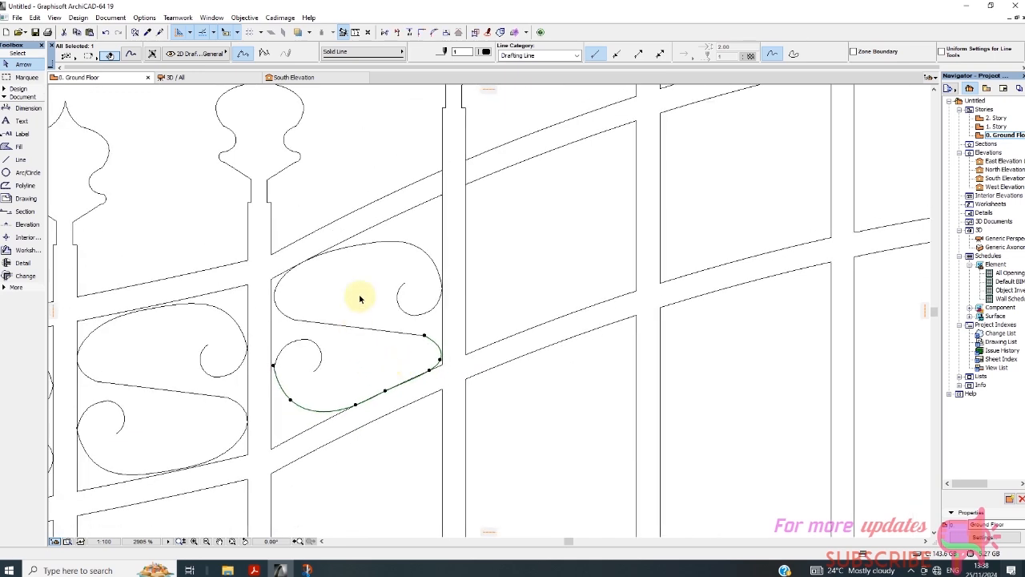
# Step: Select all seven pieces of the reshaped scroll in the seventh bay and group them
pyautogui.click(415, 229)
pyautogui.click(421, 235)
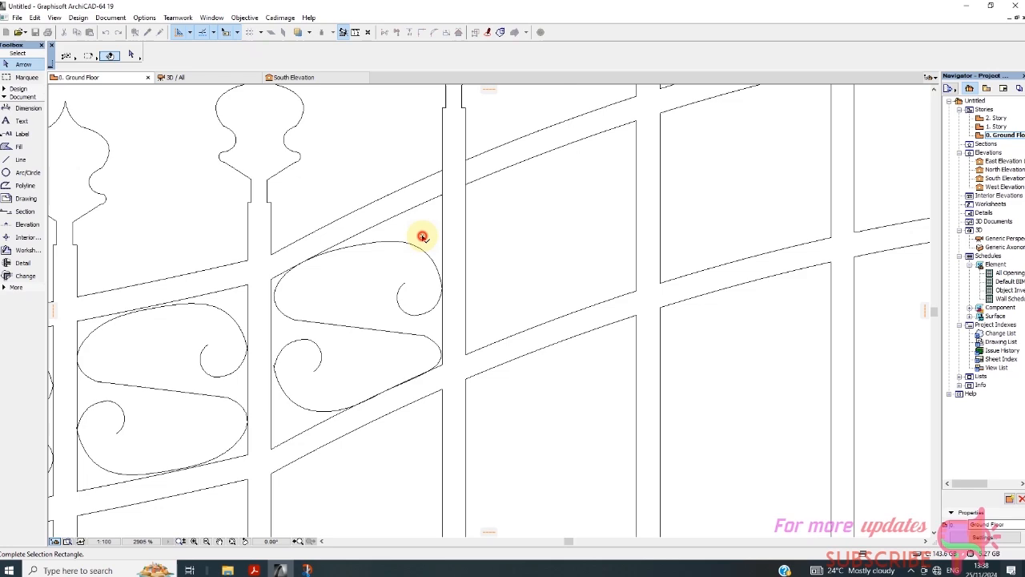
pyautogui.click(357, 346)
pyautogui.scroll(1, 486, 339)
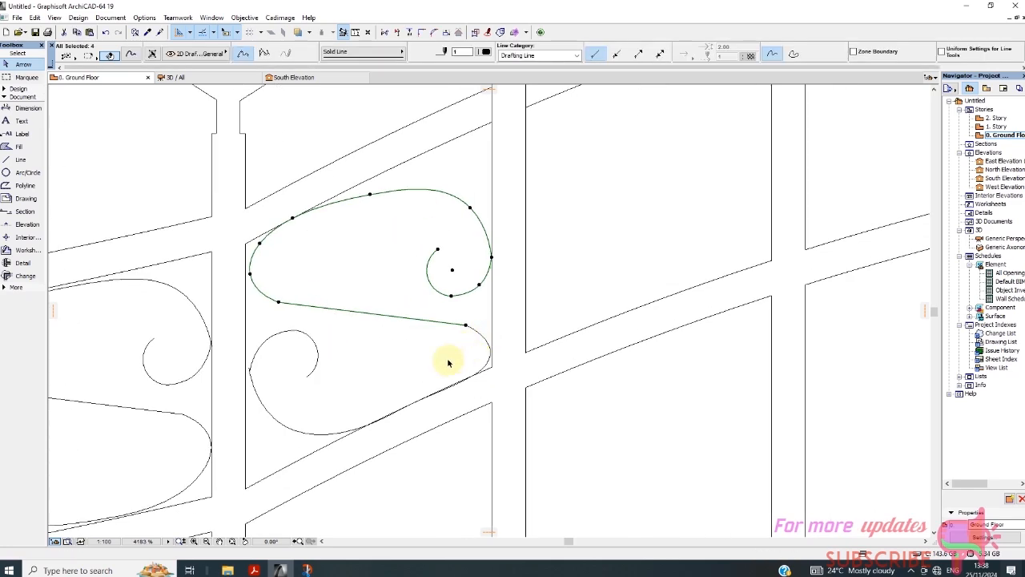
pyautogui.keyDown('shift'); pyautogui.click(318, 357); pyautogui.keyUp('shift')
pyautogui.keyDown('shift'); pyautogui.click(266, 339); pyautogui.keyUp('shift')
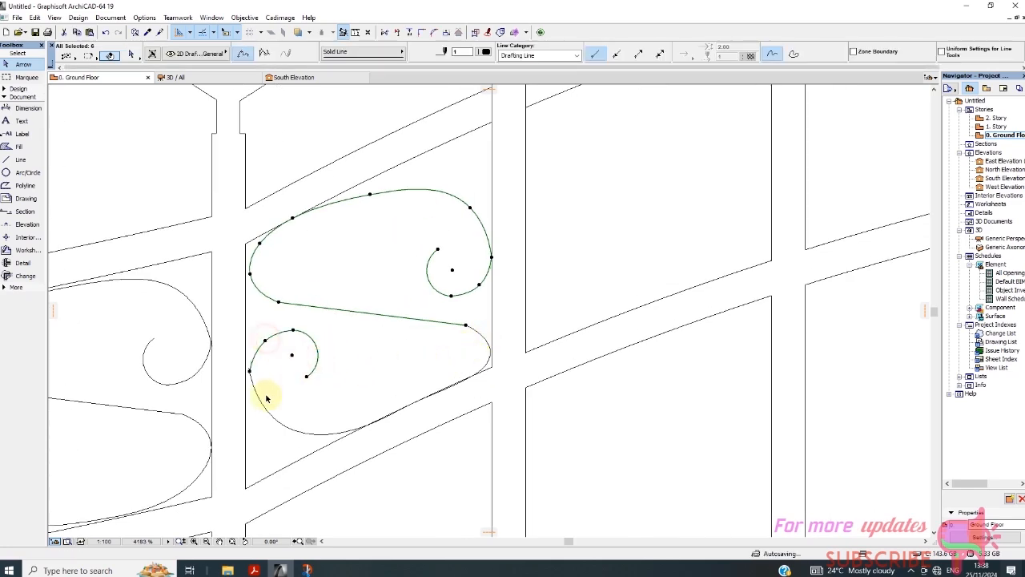
pyautogui.keyDown('shift'); pyautogui.click(264, 404); pyautogui.keyUp('shift')
pyautogui.scroll(-2, 316, 339)
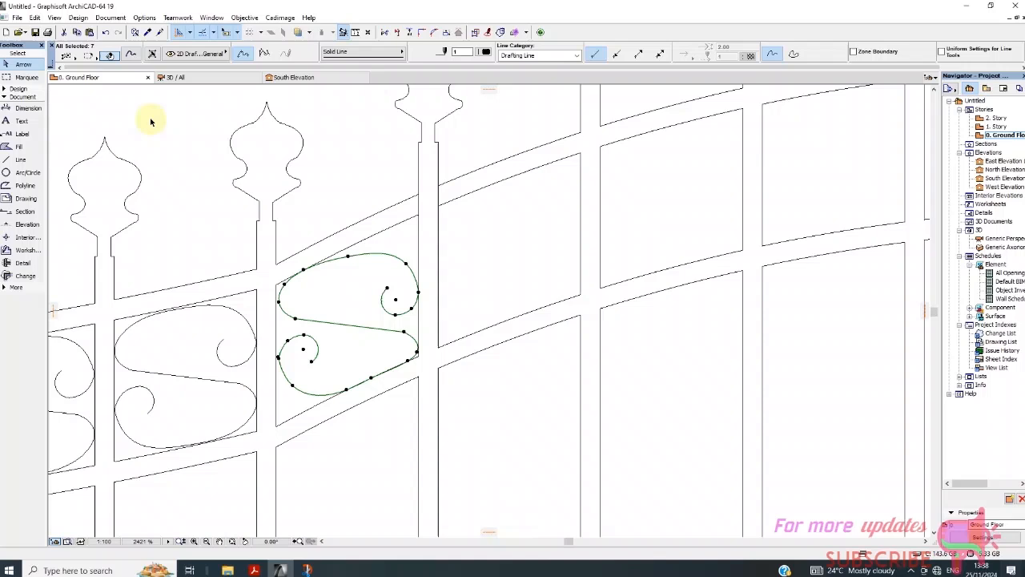
pyautogui.click(36, 18)
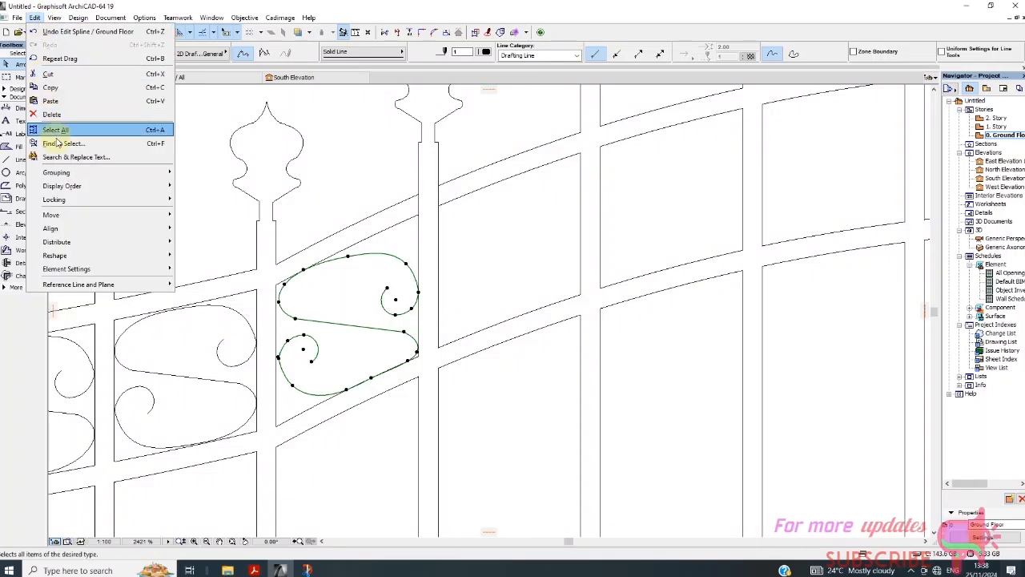
pyautogui.click(240, 173)
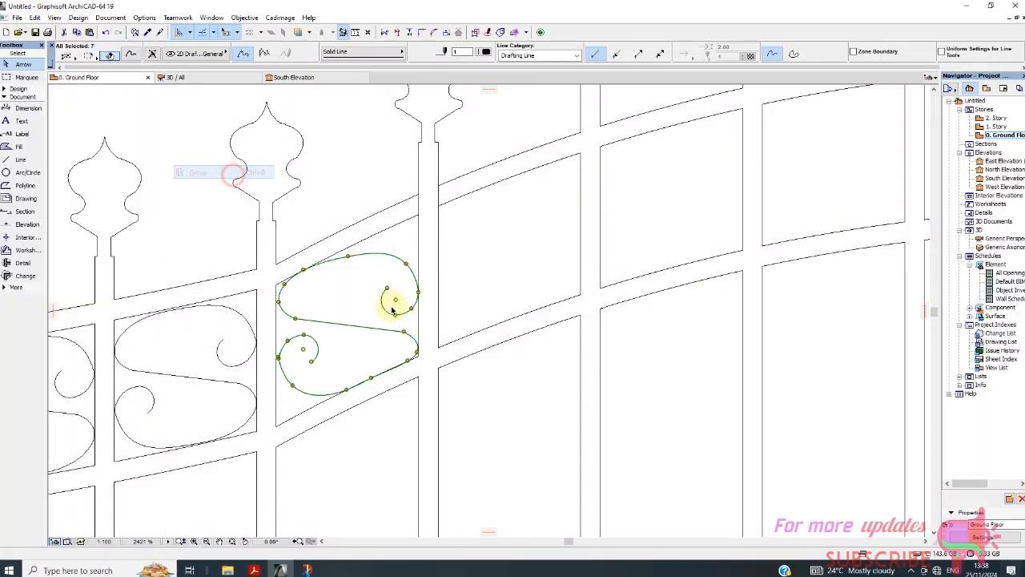
# Step: Drag multiple copies of the grouped scroll by its lower-rail node, placing one in each of the next four bays along the lower rail
pyautogui.rightClick(345, 280)
pyautogui.moveTo(375, 372)
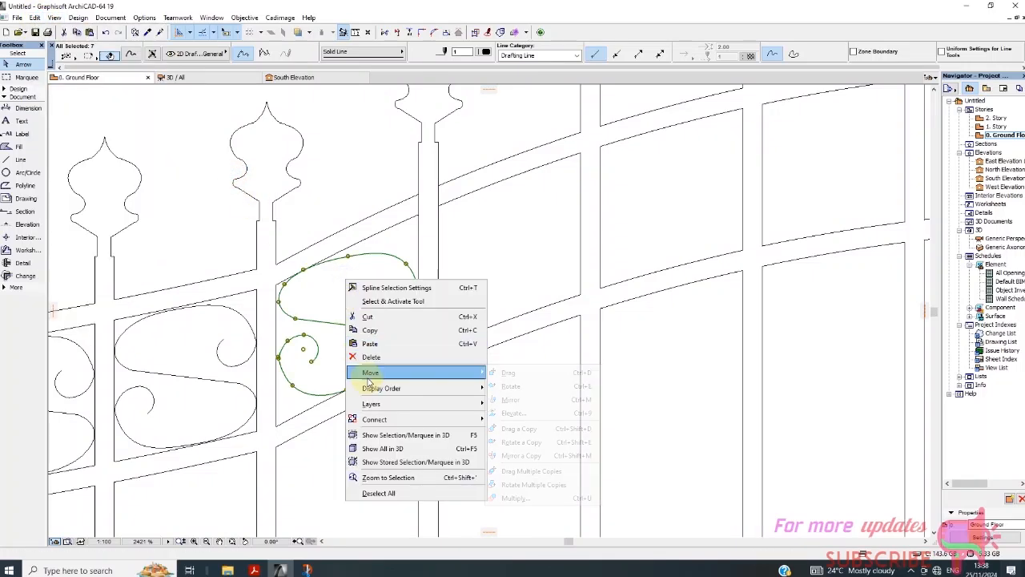
pyautogui.click(519, 428)
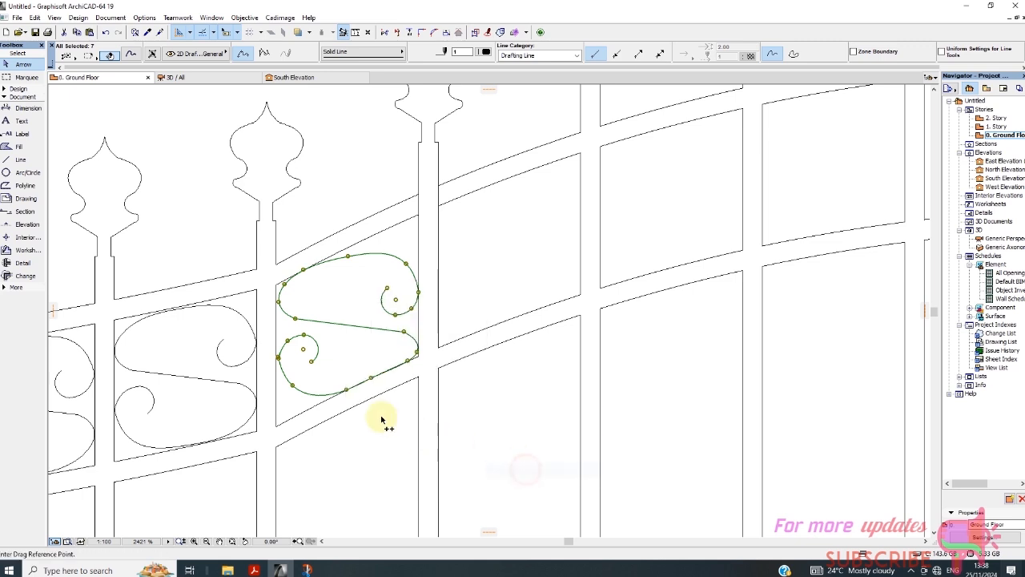
pyautogui.click(345, 391)
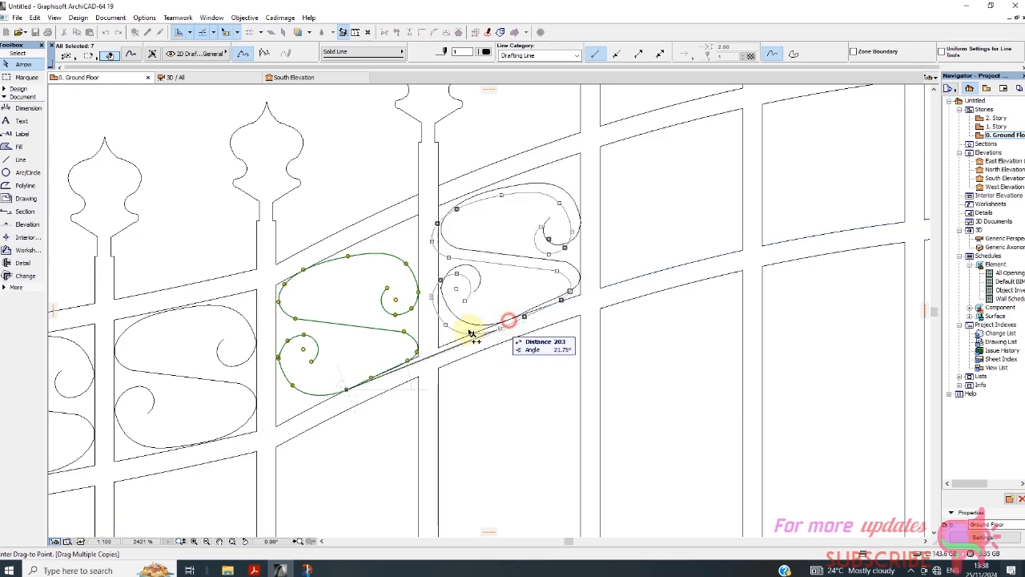
pyautogui.scroll(-1, 509, 320)
pyautogui.scroll(2, 561, 285)
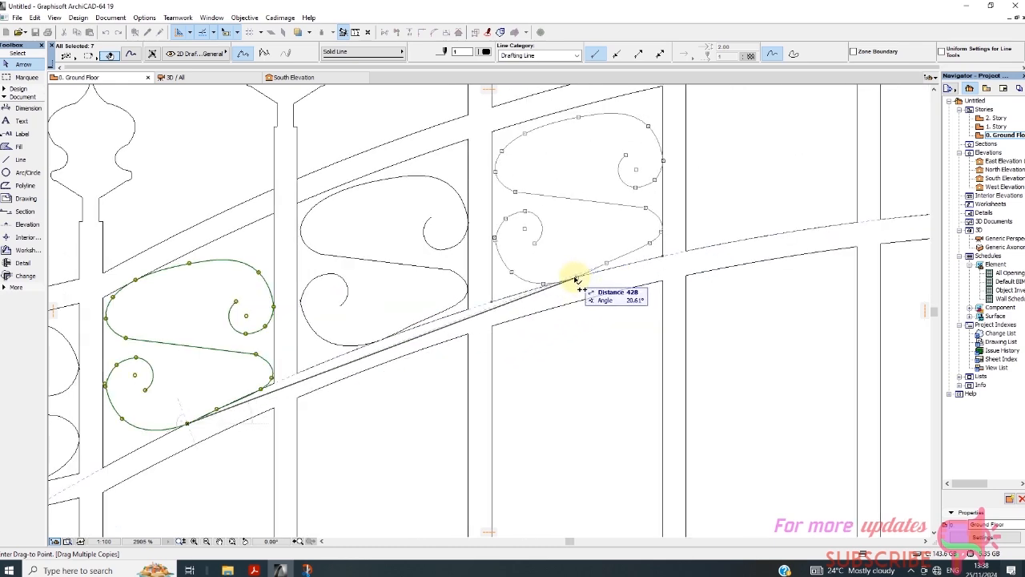
pyautogui.click(632, 280)
pyautogui.scroll(-1, 622, 293)
pyautogui.scroll(1, 643, 264)
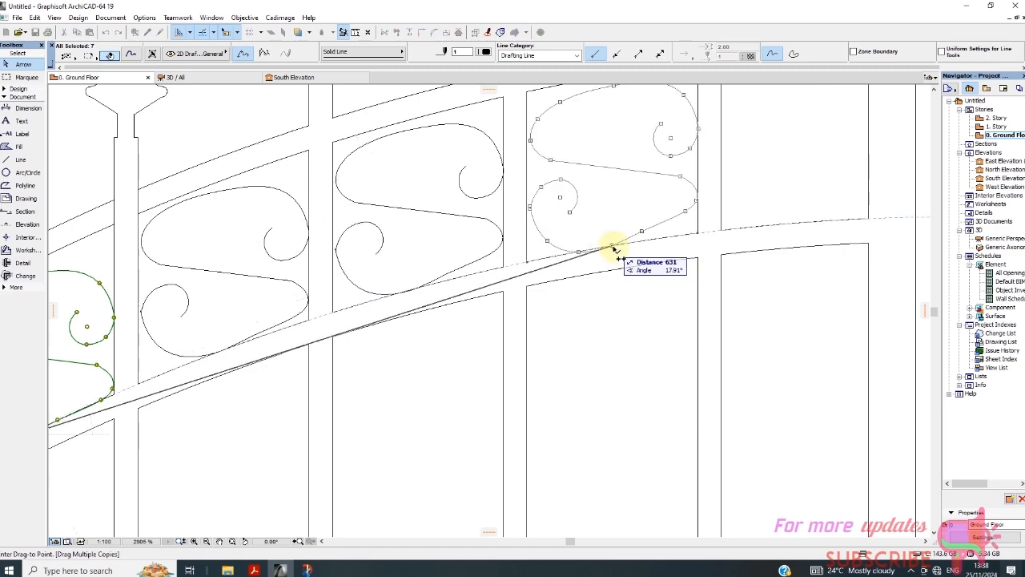
pyautogui.click(616, 250)
pyautogui.scroll(-2, 424, 291)
pyautogui.scroll(1, 649, 264)
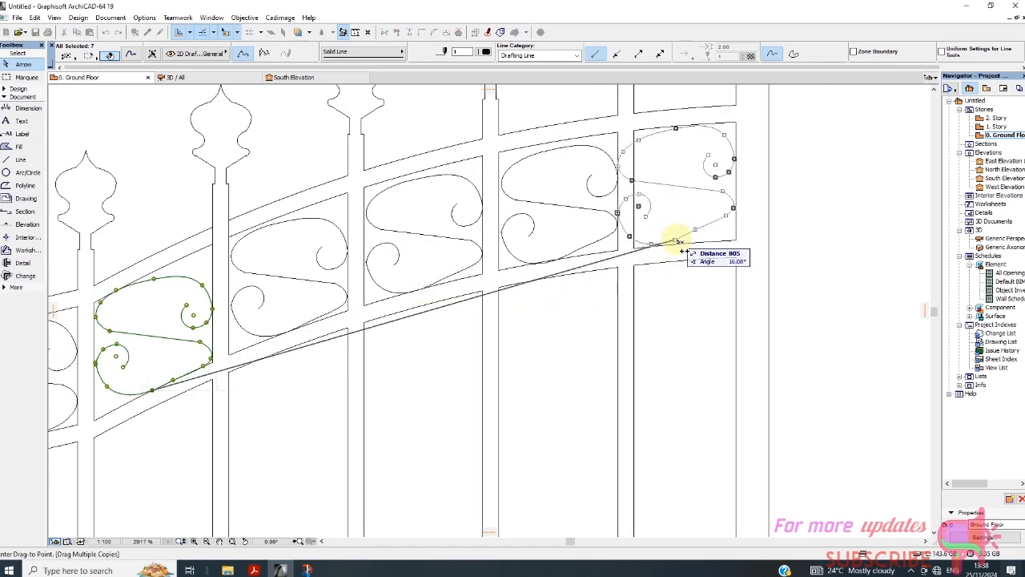
pyautogui.click(679, 247)
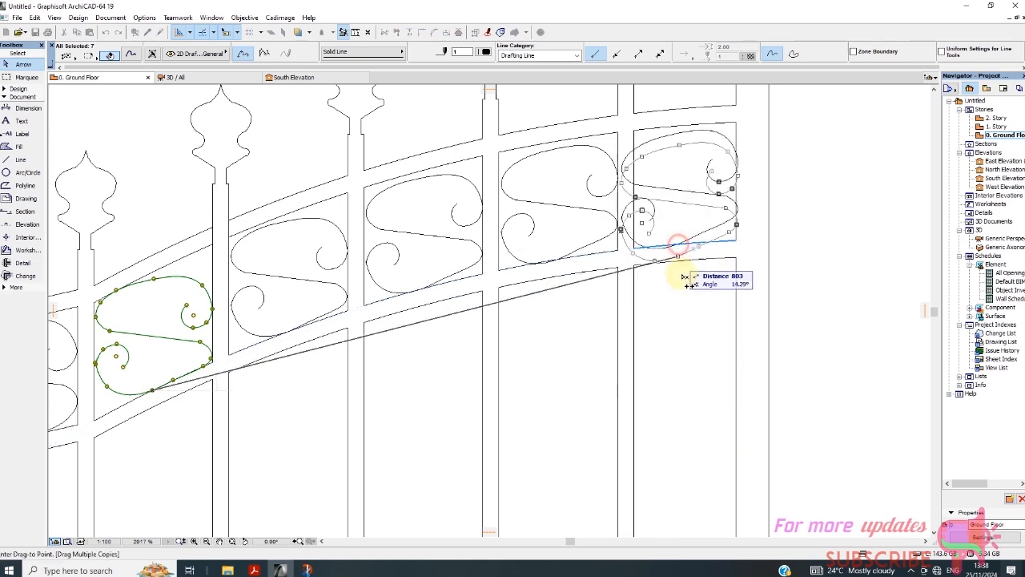
pyautogui.rightClick(694, 322)
pyautogui.click(721, 390)
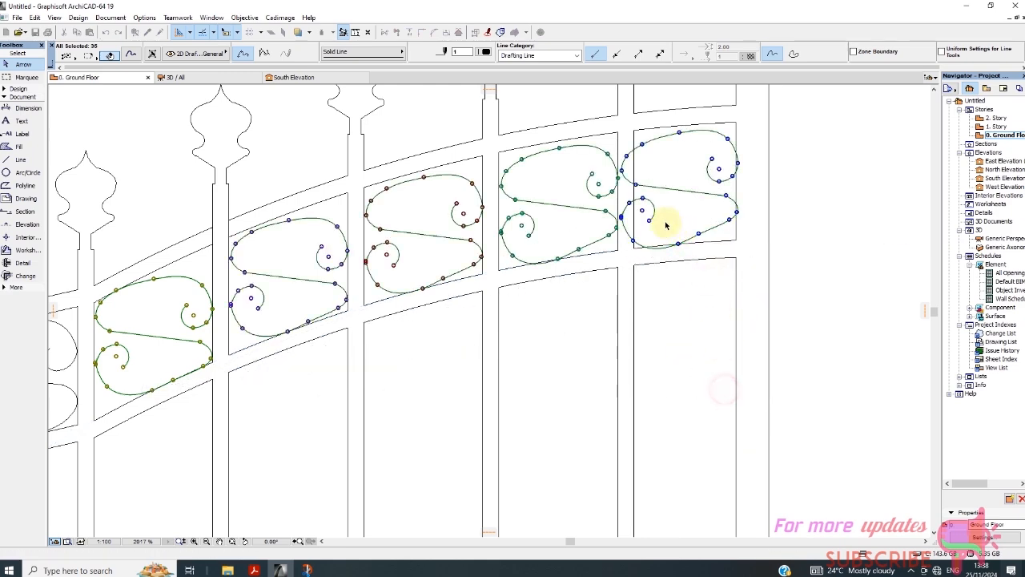
pyautogui.click(679, 210)
# Step: Select the scroll copy in the last bay before the right-hand post and ungroup it
pyautogui.scroll(2, 677, 242)
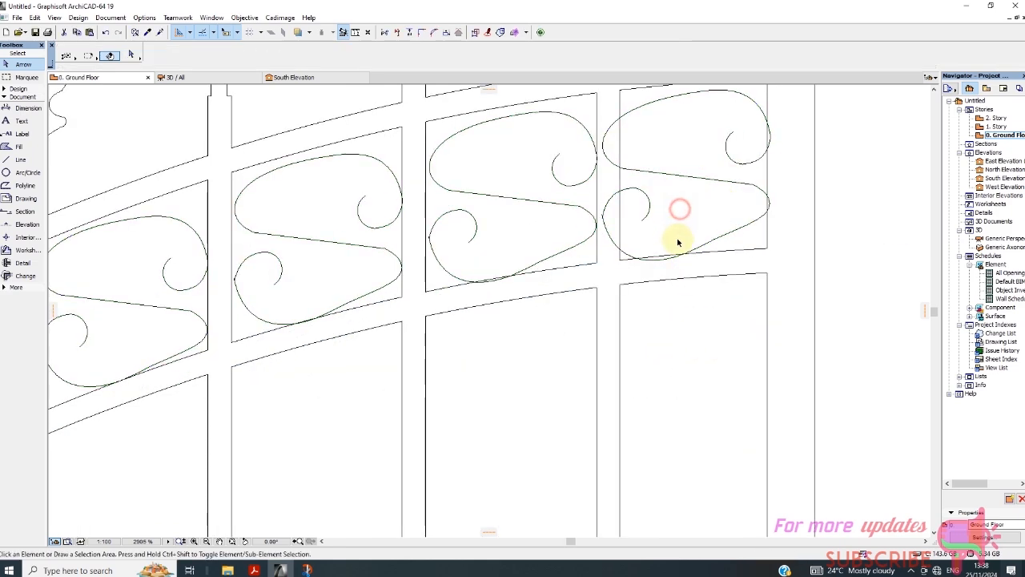
pyautogui.click(607, 232)
pyautogui.click(610, 220)
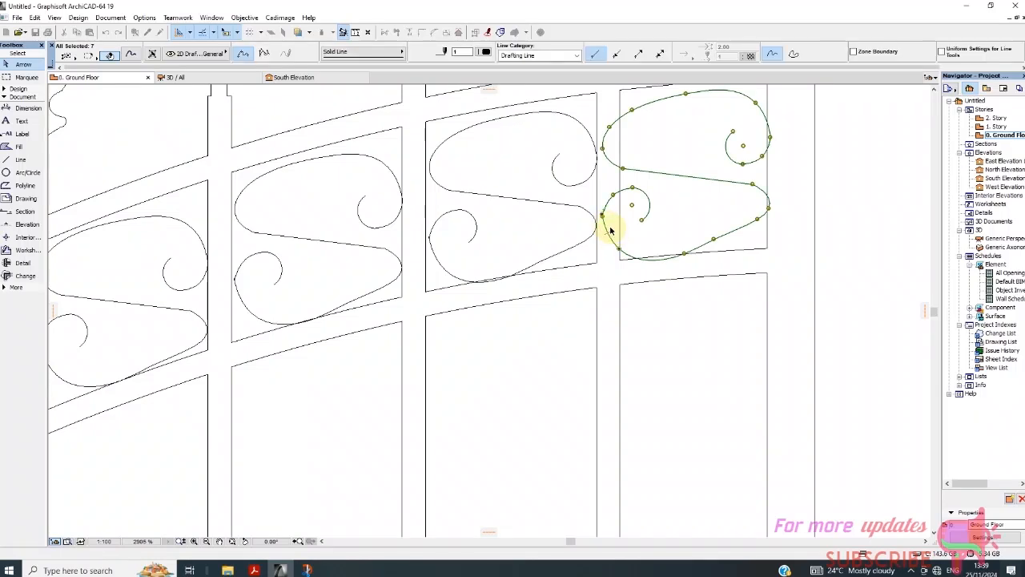
pyautogui.click(54, 17)
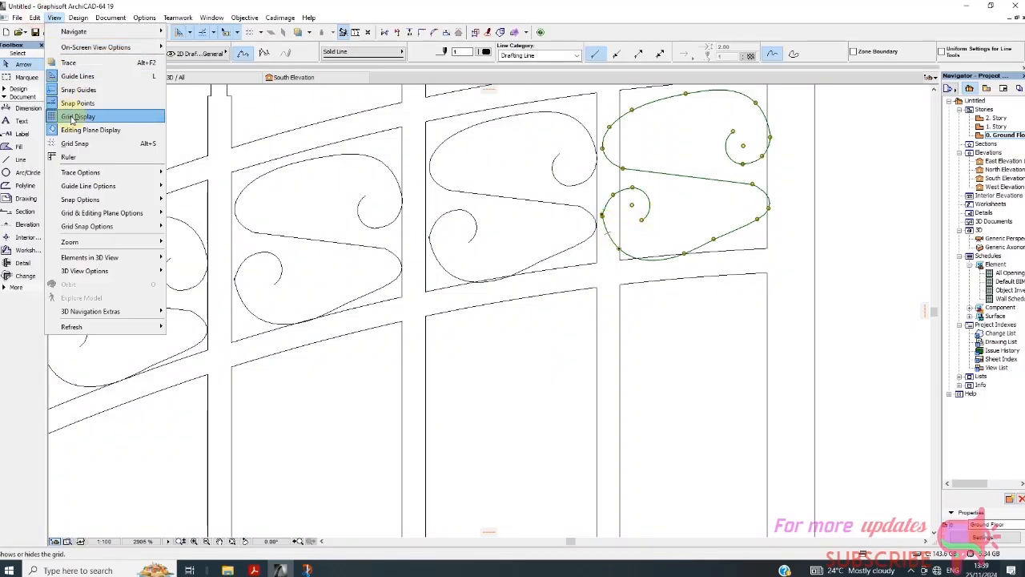
pyautogui.moveTo(80, 173)
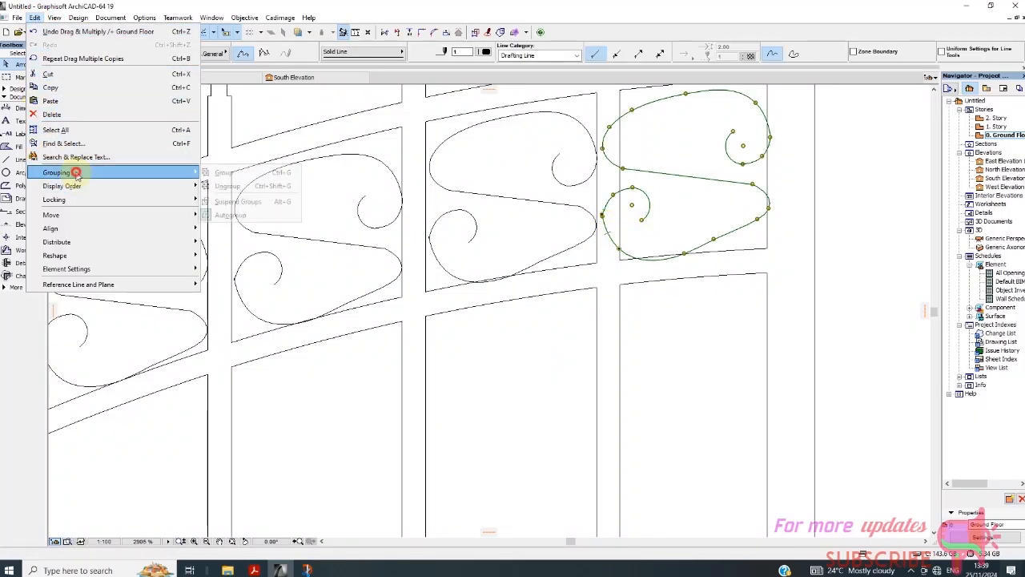
pyautogui.click(229, 185)
pyautogui.click(633, 231)
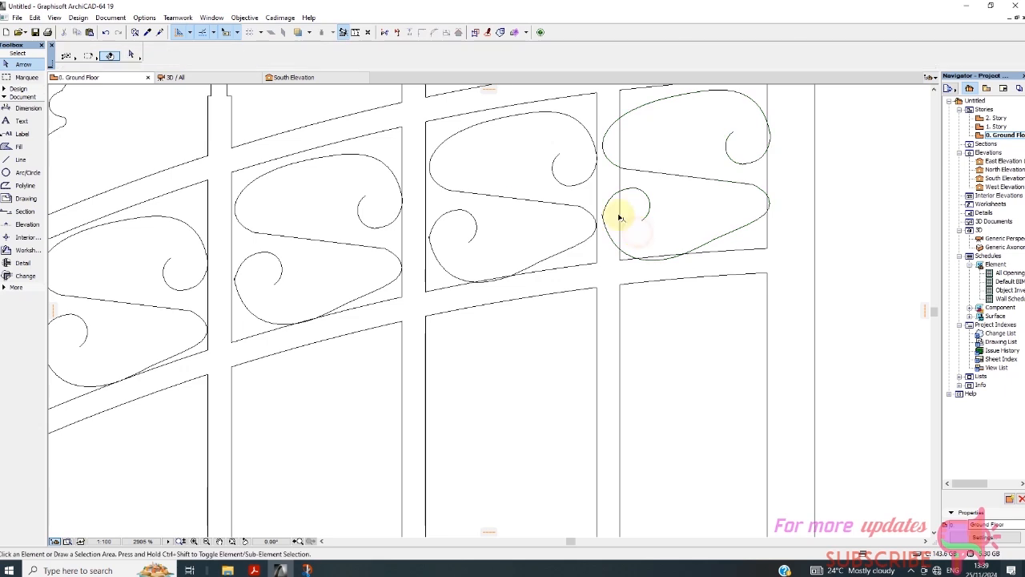
# Step: Move the lower inner curl's left end node onto the left post's inner edge and shift its neighbouring node inward
pyautogui.click(606, 214)
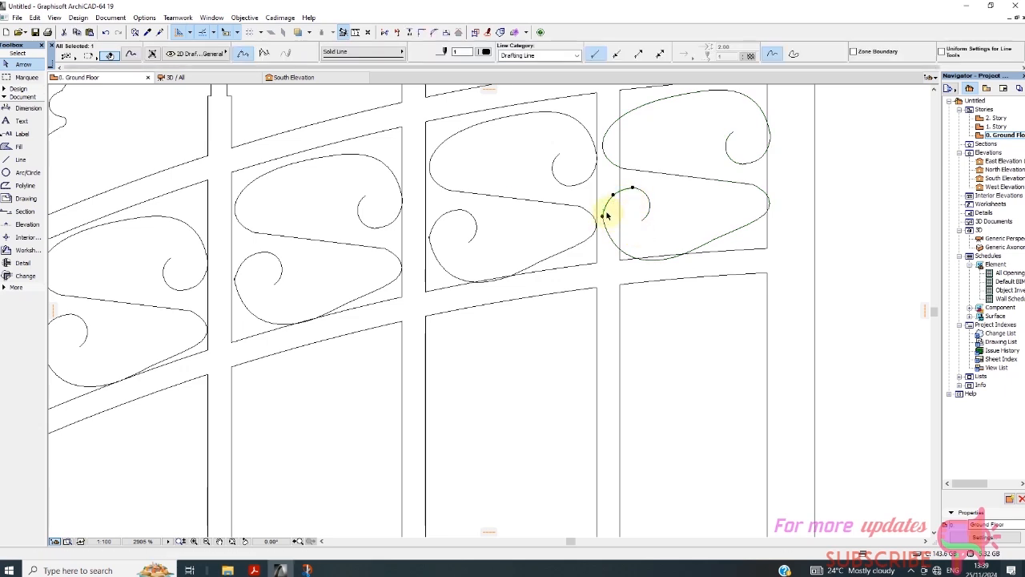
pyautogui.click(604, 218)
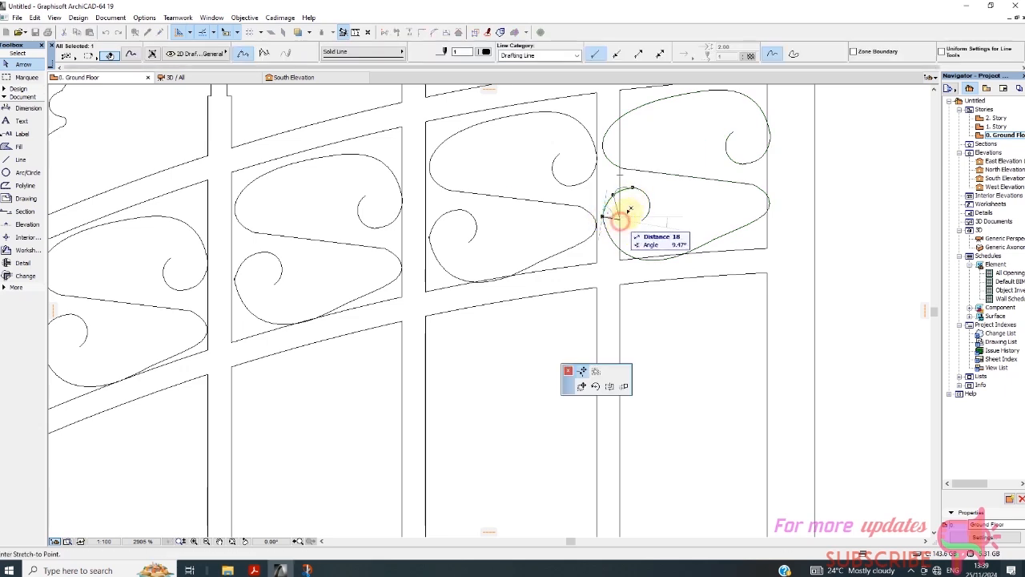
pyautogui.click(629, 229)
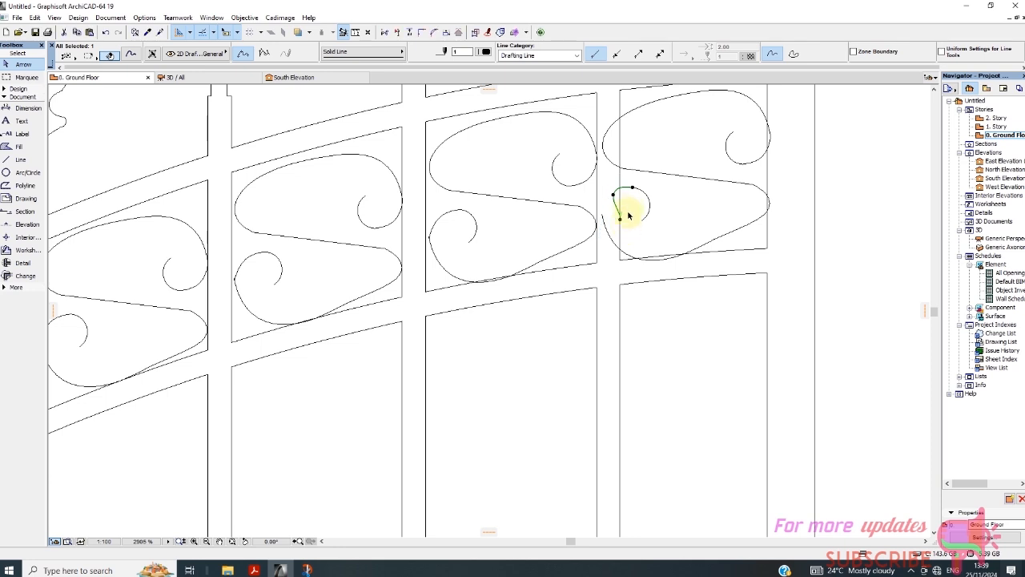
pyautogui.click(613, 195)
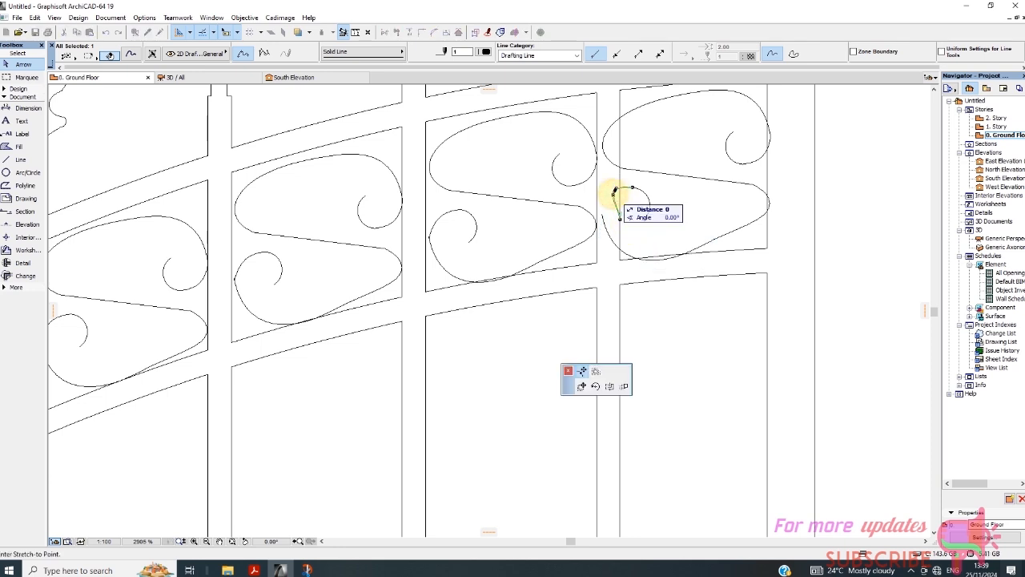
pyautogui.click(624, 194)
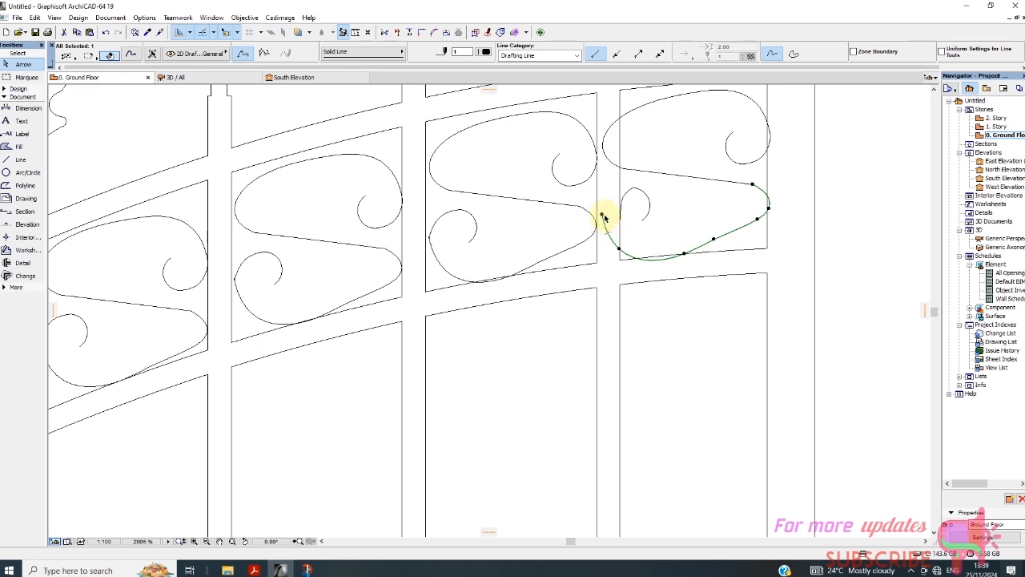
# Step: Move the lower spline's left end node to meet the curl on the left post's inner edge and pull the next node inside the bay
pyautogui.click(603, 215)
pyautogui.click(619, 217)
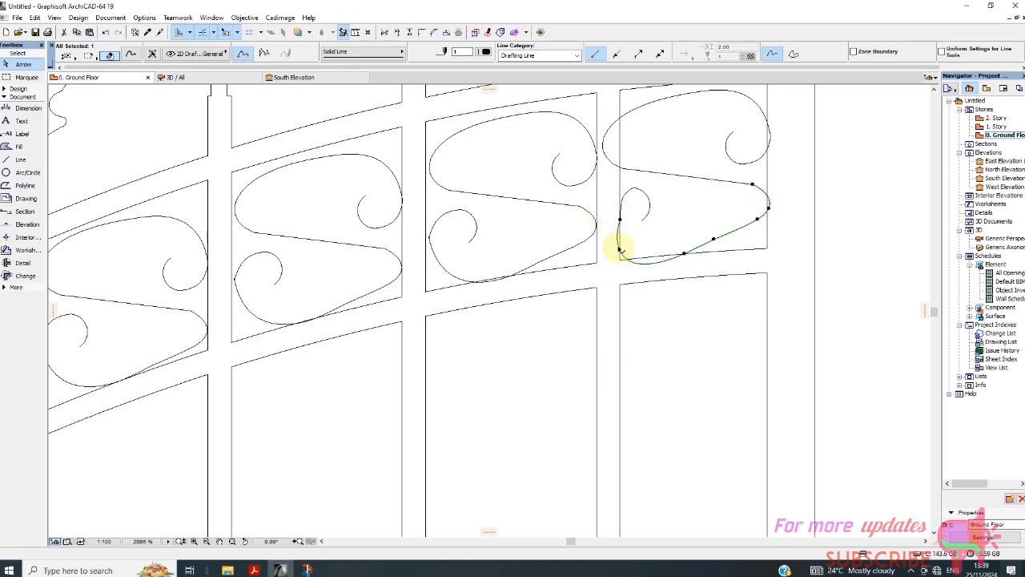
pyautogui.click(621, 251)
pyautogui.click(630, 243)
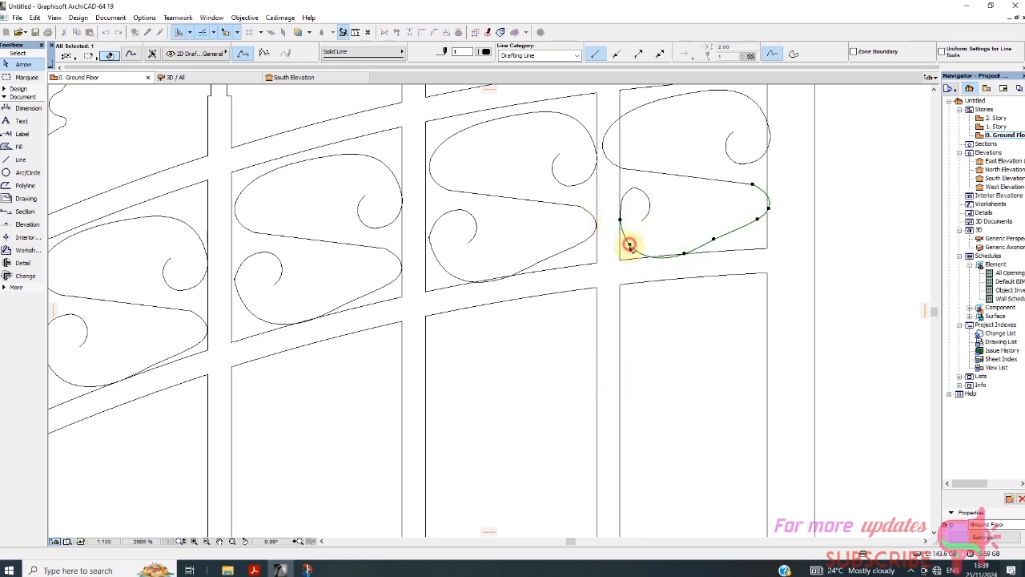
# Step: Nudge the lower spline's node on the lower rail and insert a new node near the spline's lowest point
pyautogui.click(683, 254)
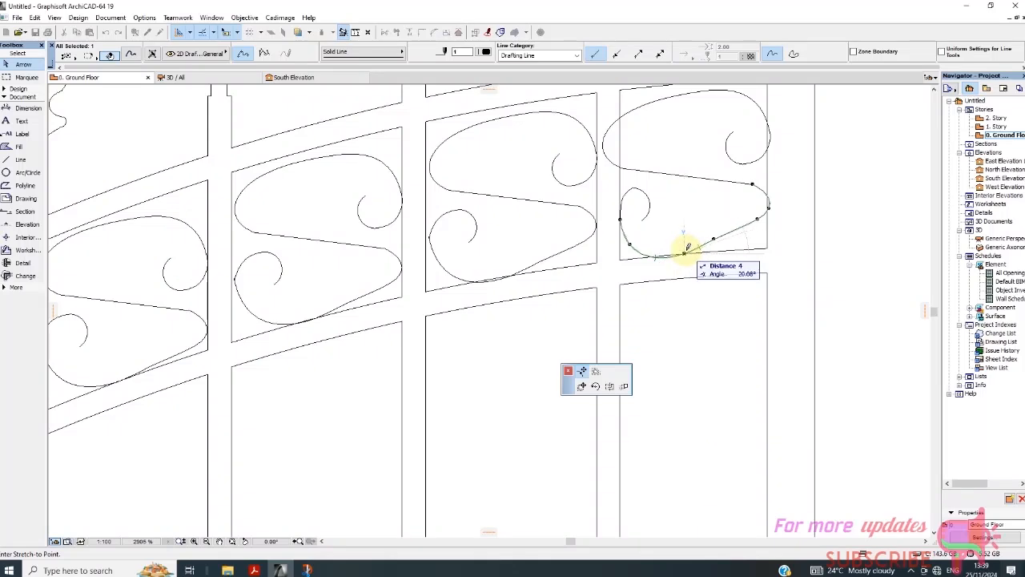
pyautogui.click(687, 252)
pyautogui.click(664, 258)
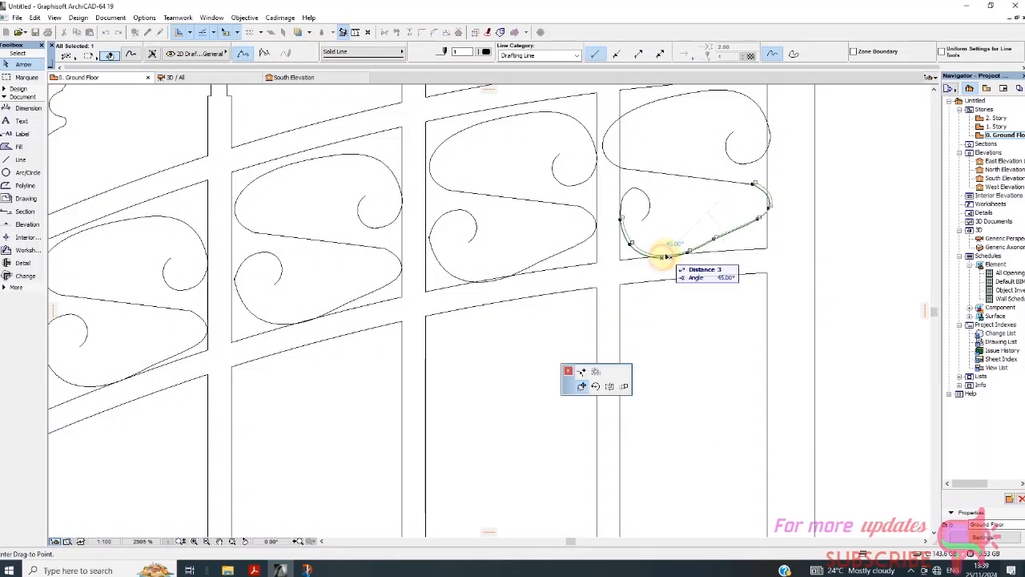
pyautogui.click(583, 370)
pyautogui.click(666, 258)
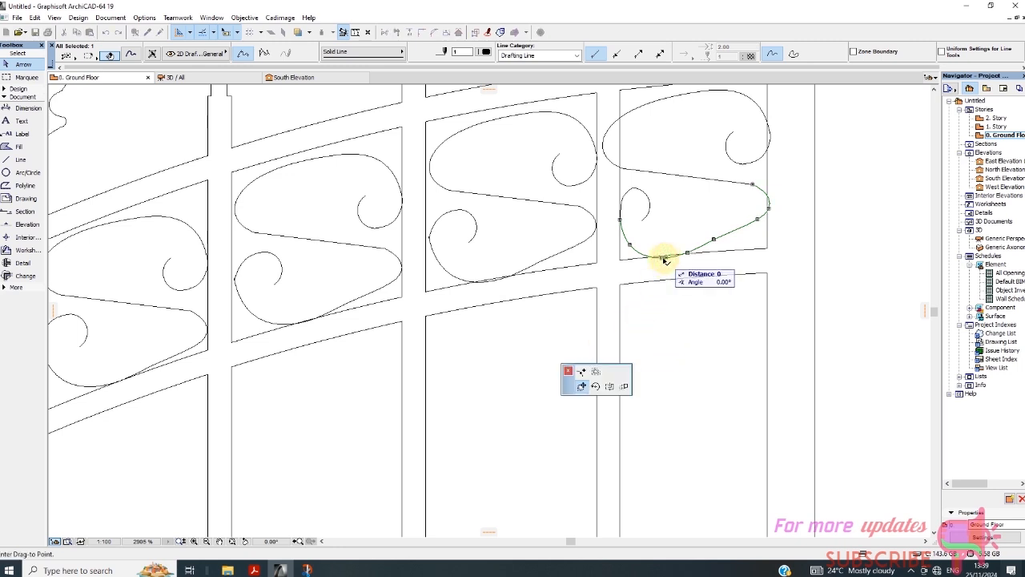
# Step: Undo the accidental shift of the lower spline and raise its new bottom node to the lower rail's upper edge
pyautogui.click(662, 257)
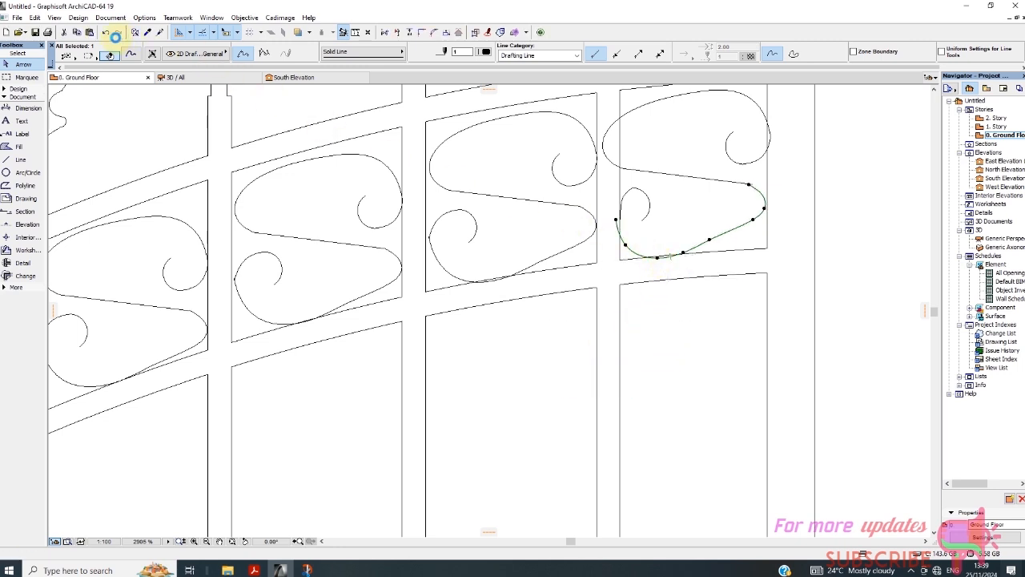
pyautogui.scroll(5, 653, 237)
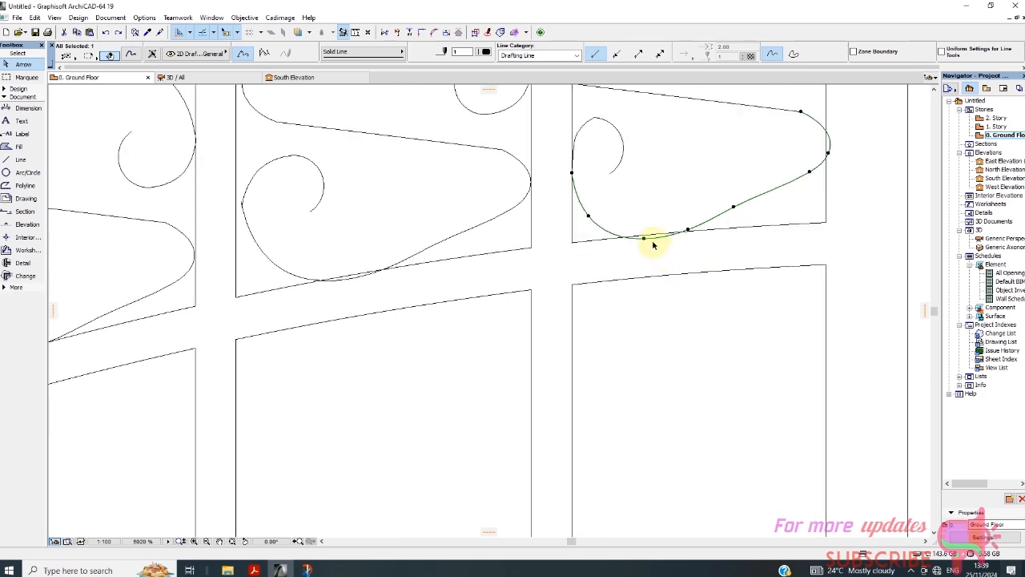
pyautogui.click(640, 237)
pyautogui.click(641, 229)
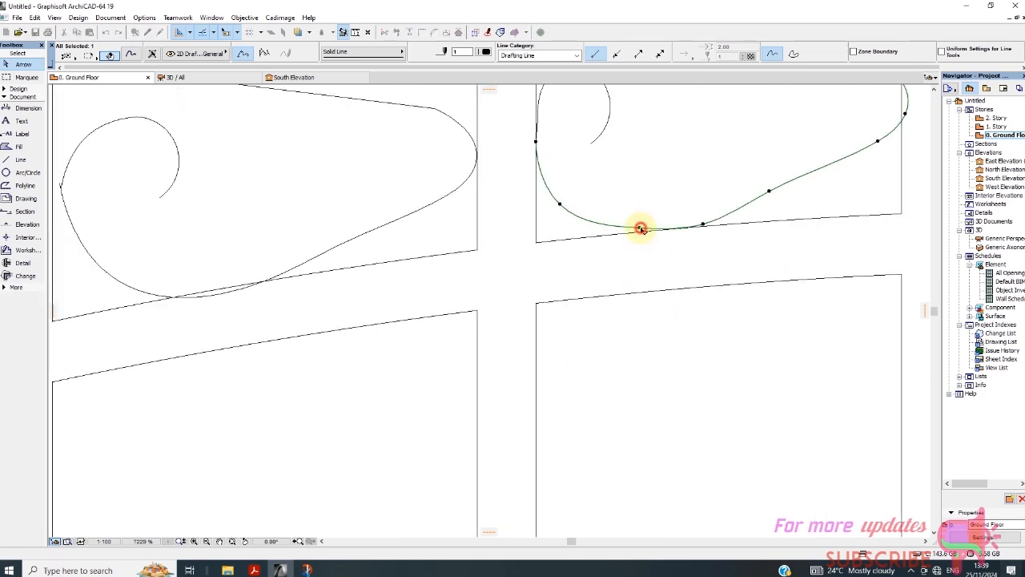
# Step: Move the lower spline's node on its rising stretch slightly towards the right post to smooth the curve, and deselect the spline
pyautogui.scroll(-5, 640, 272)
pyautogui.scroll(3, 701, 252)
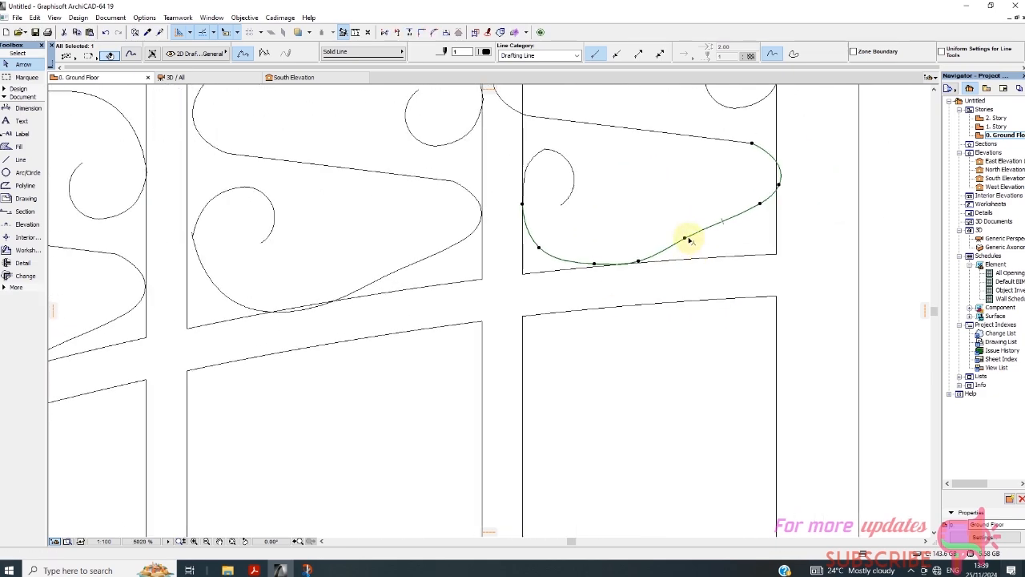
pyautogui.click(686, 238)
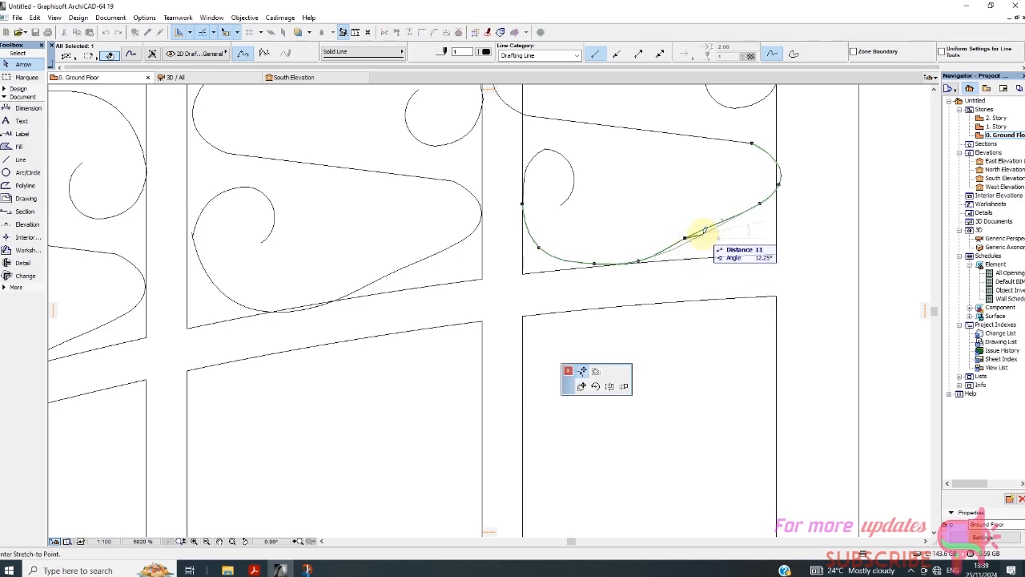
pyautogui.click(704, 232)
pyautogui.click(725, 240)
# Step: Move the meeting end nodes of the upper spline and its inner curl onto the right post's inner edge
pyautogui.scroll(-2, 600, 307)
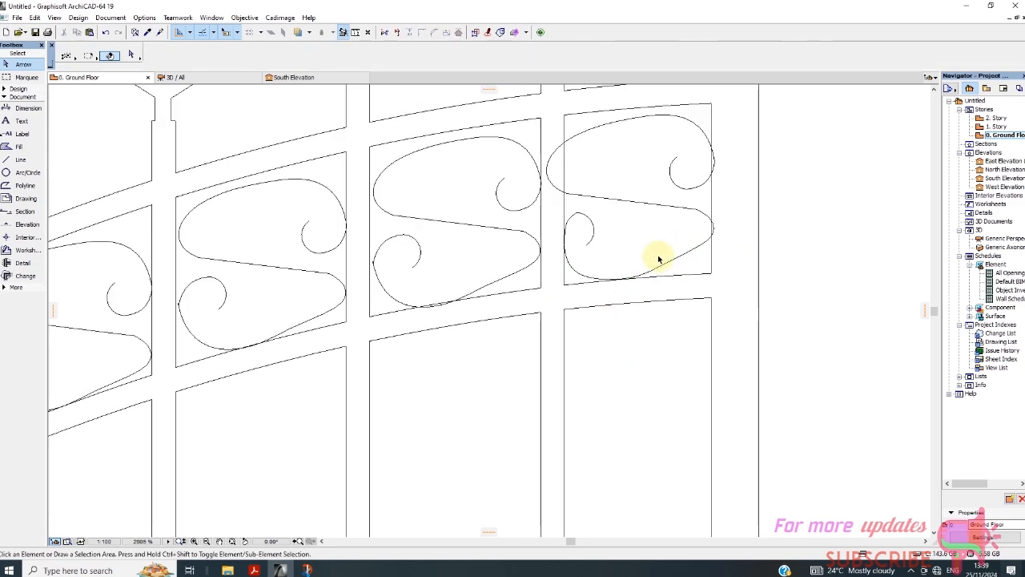
pyautogui.scroll(2, 564, 132)
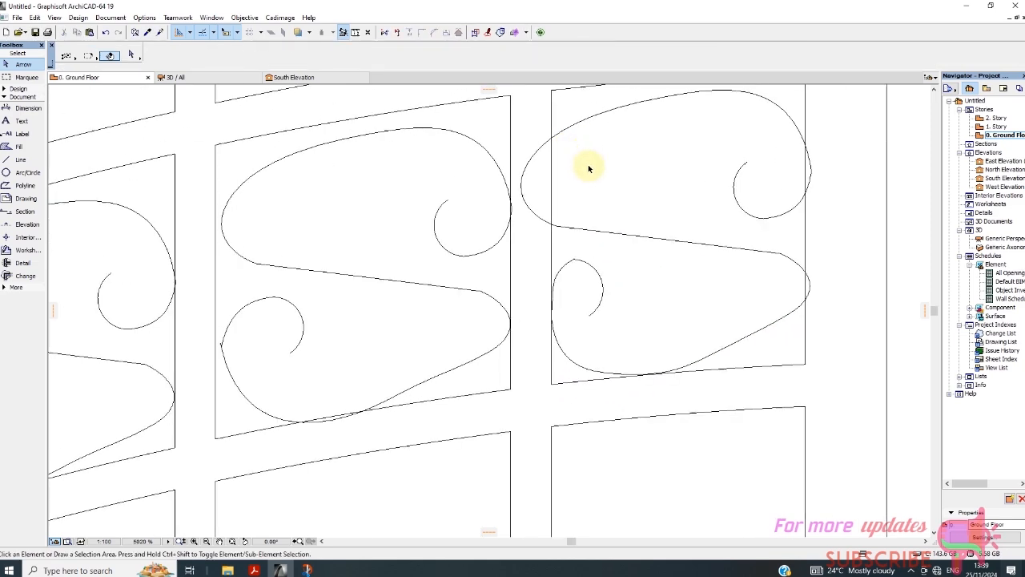
pyautogui.click(811, 172)
pyautogui.click(811, 171)
pyautogui.click(804, 175)
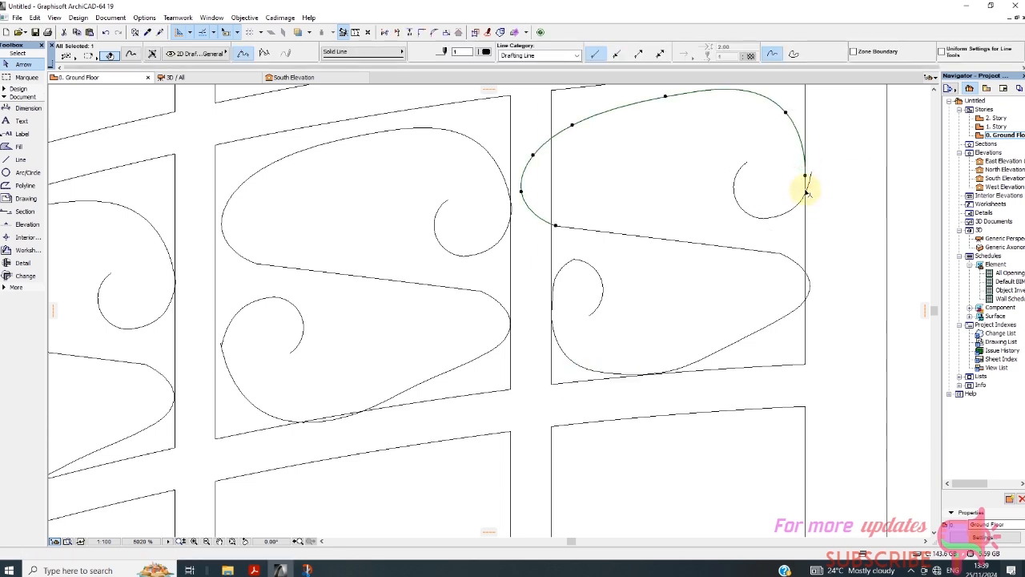
pyautogui.click(811, 171)
pyautogui.click(805, 177)
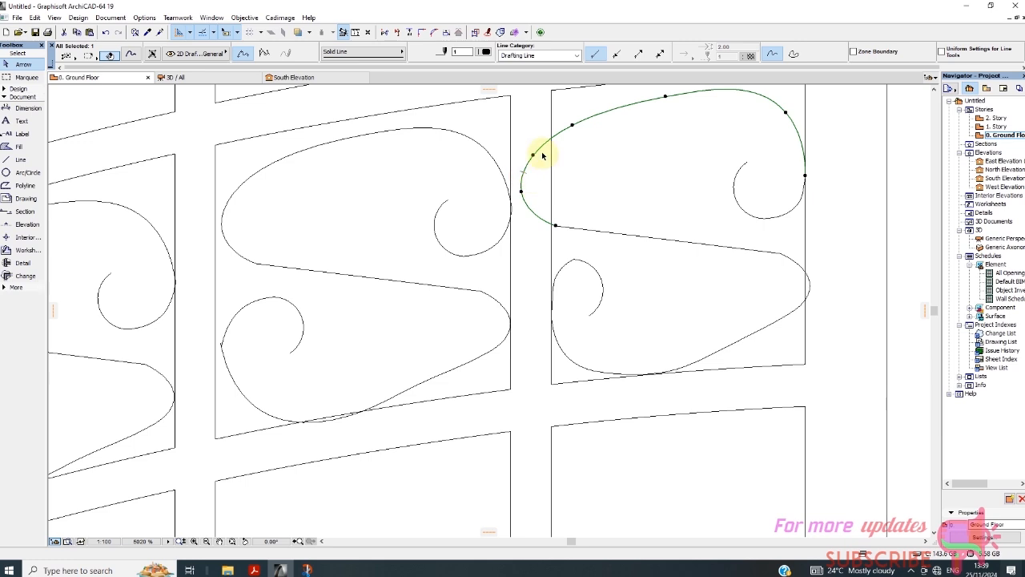
pyautogui.click(522, 192)
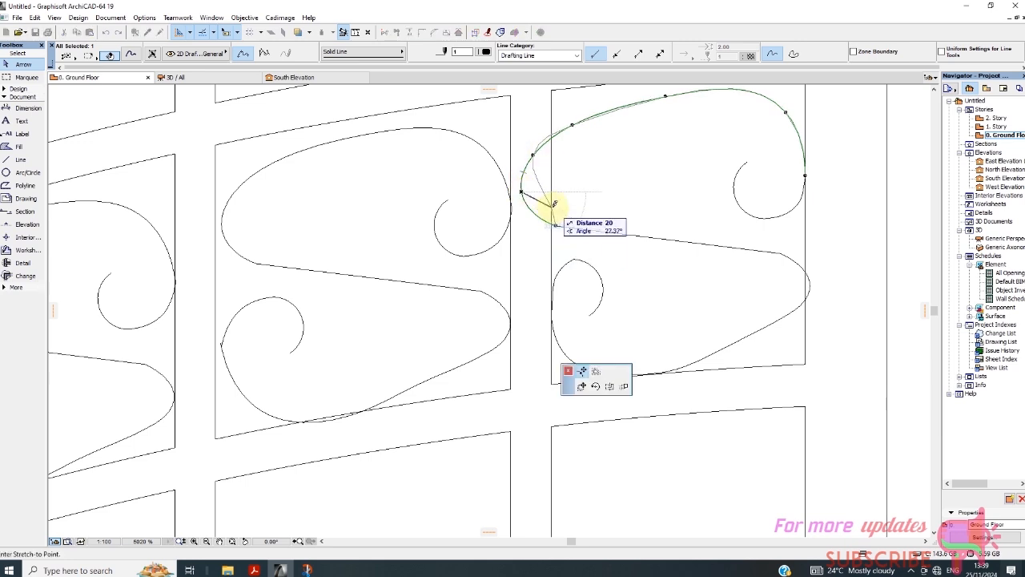
pyautogui.rightClick(587, 258)
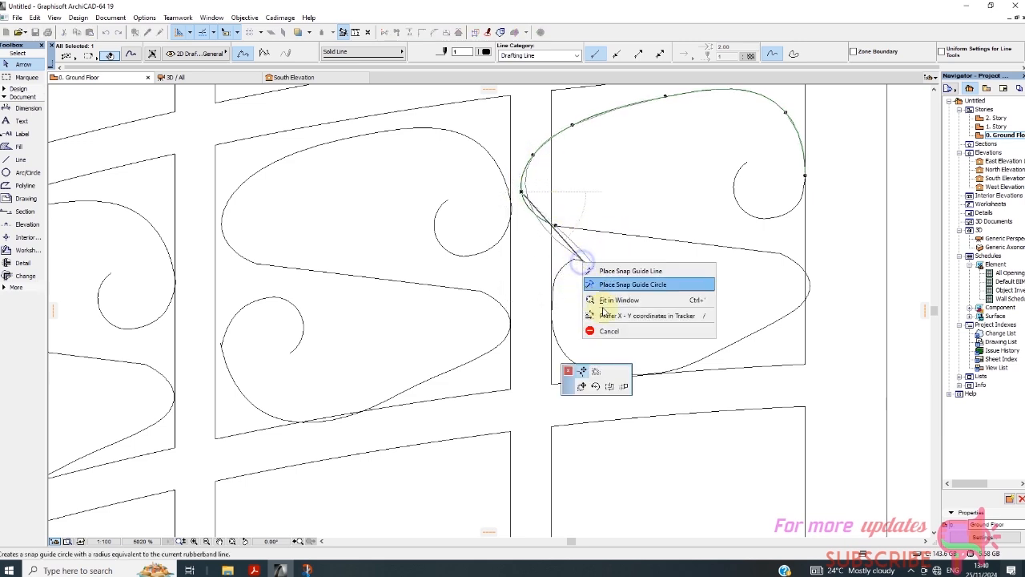
pyautogui.click(621, 332)
pyautogui.click(555, 225)
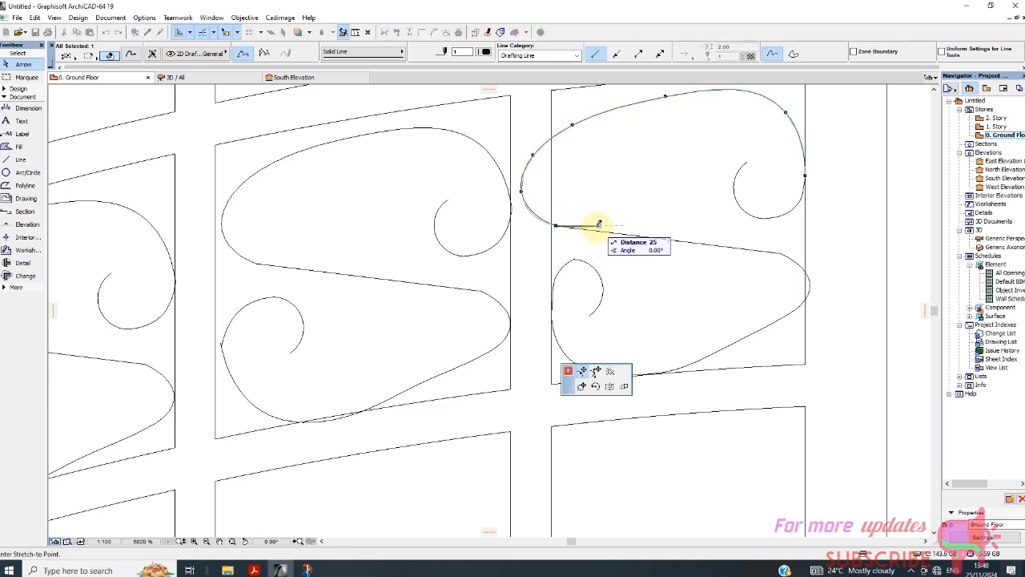
pyautogui.click(597, 371)
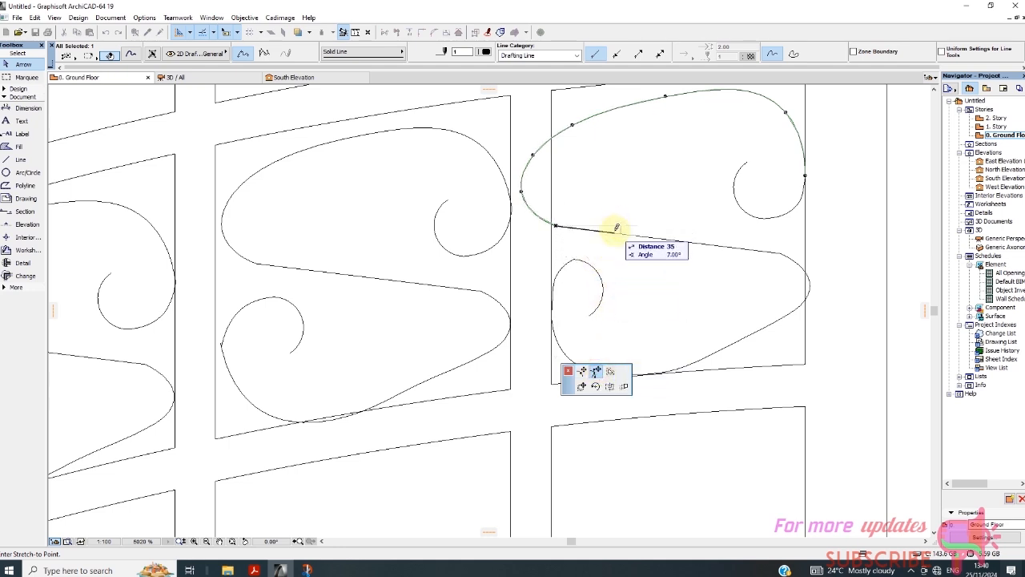
pyautogui.rightClick(615, 327)
pyautogui.click(650, 402)
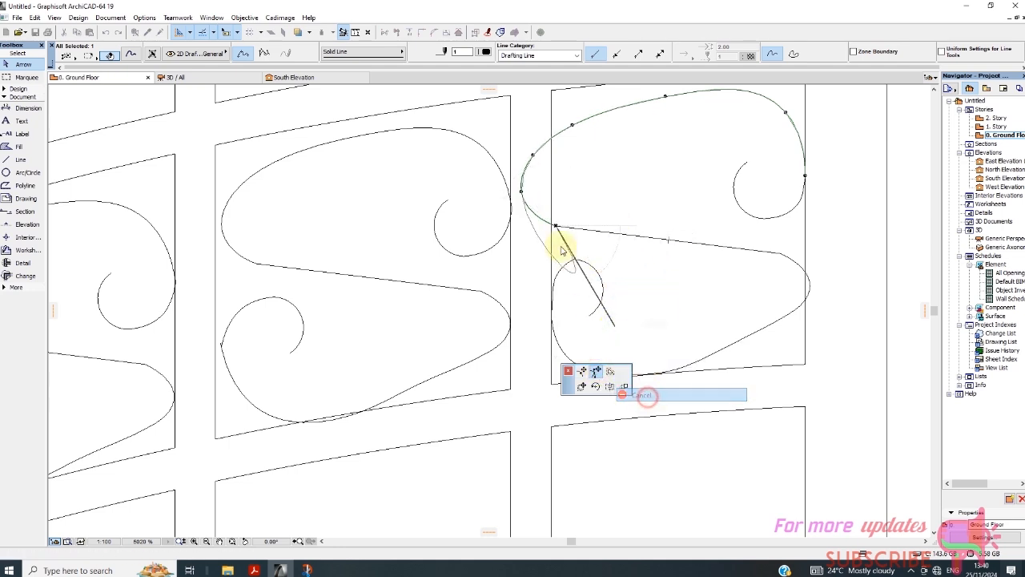
# Step: Move the upper spline's two leftmost nodes onto the left post's inner edge and pull the following node down and inward
pyautogui.click(522, 193)
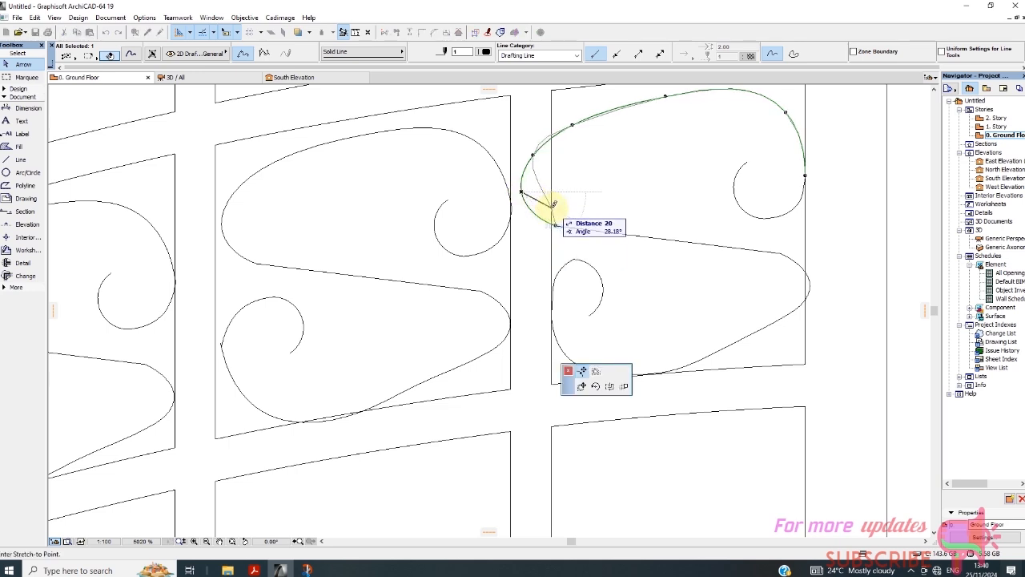
pyautogui.click(551, 206)
pyautogui.click(535, 156)
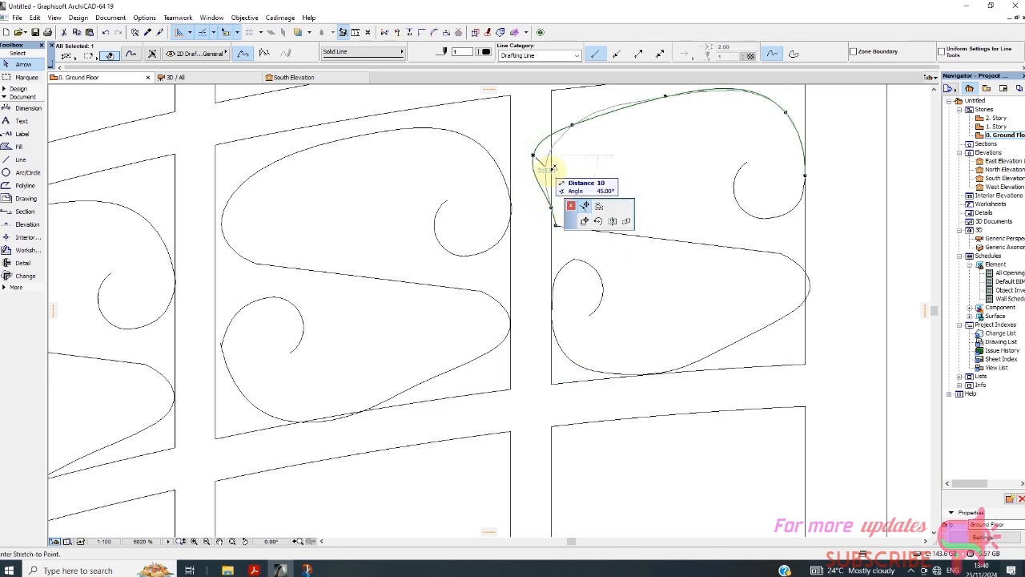
pyautogui.click(554, 177)
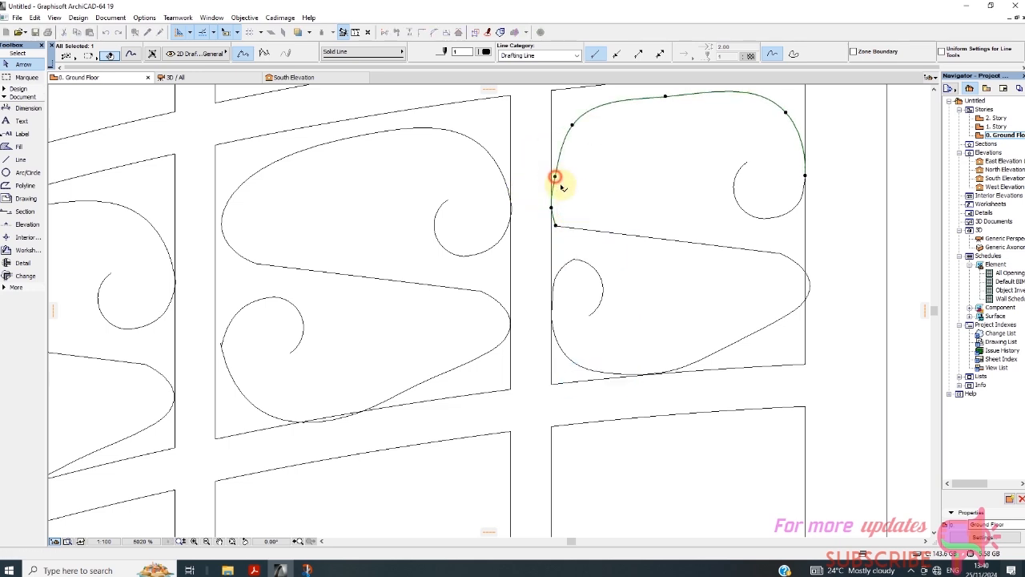
pyautogui.click(572, 125)
pyautogui.click(590, 143)
# Step: Move the upper spline's end node off the right post, up and inward, to tighten the curve beneath the upper rail
pyautogui.scroll(-3, 613, 175)
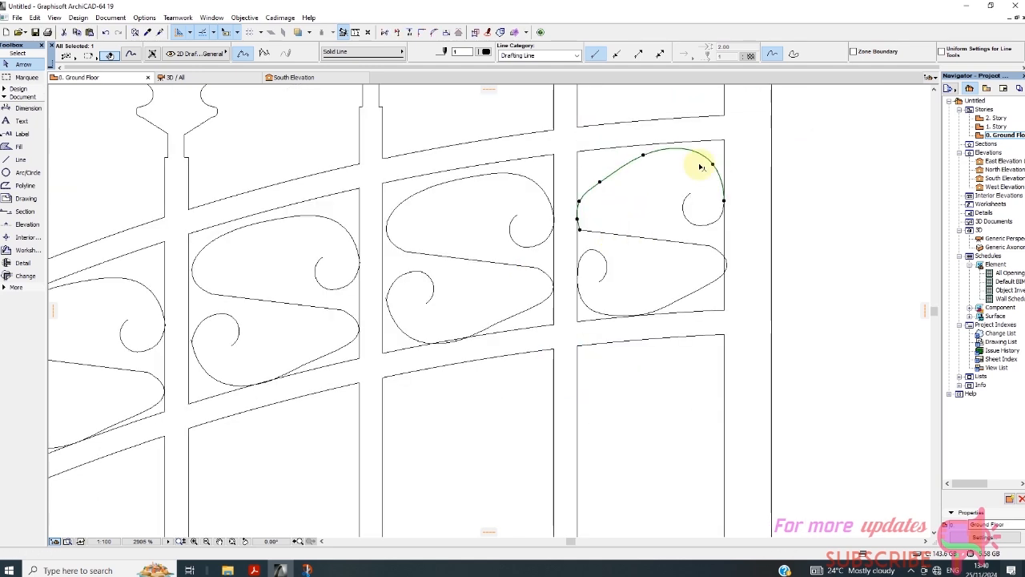
pyautogui.click(730, 208)
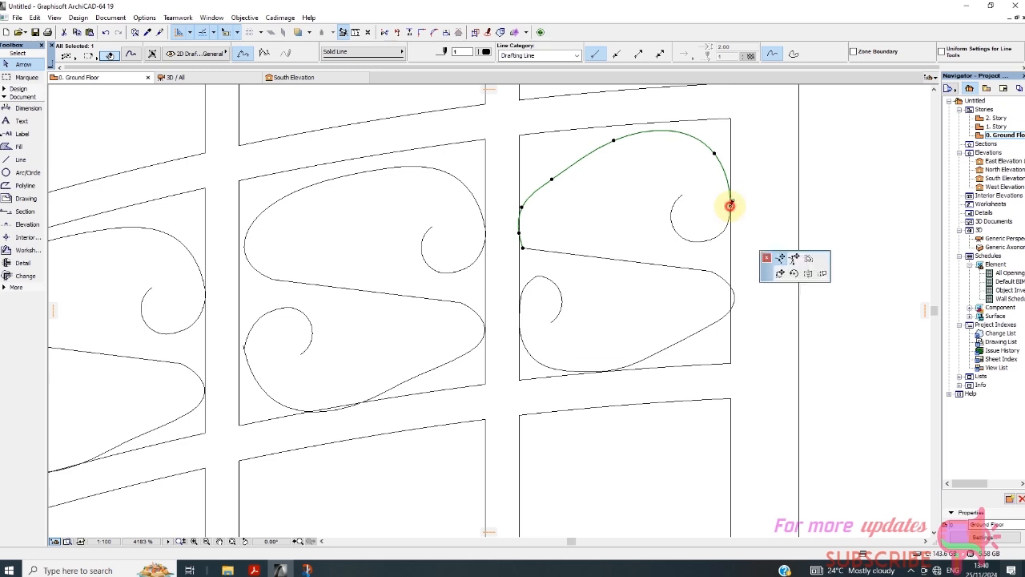
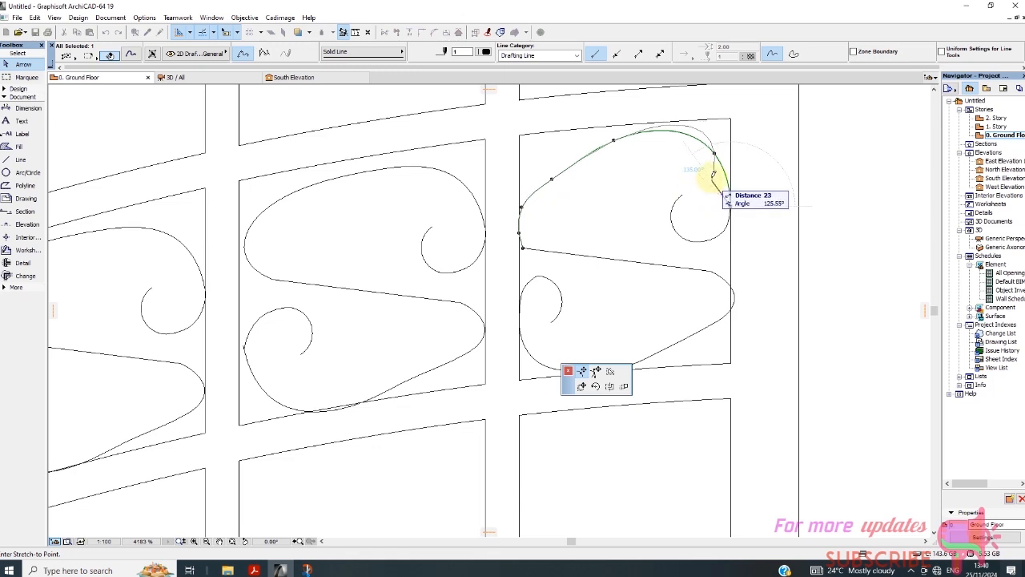
pyautogui.click(708, 178)
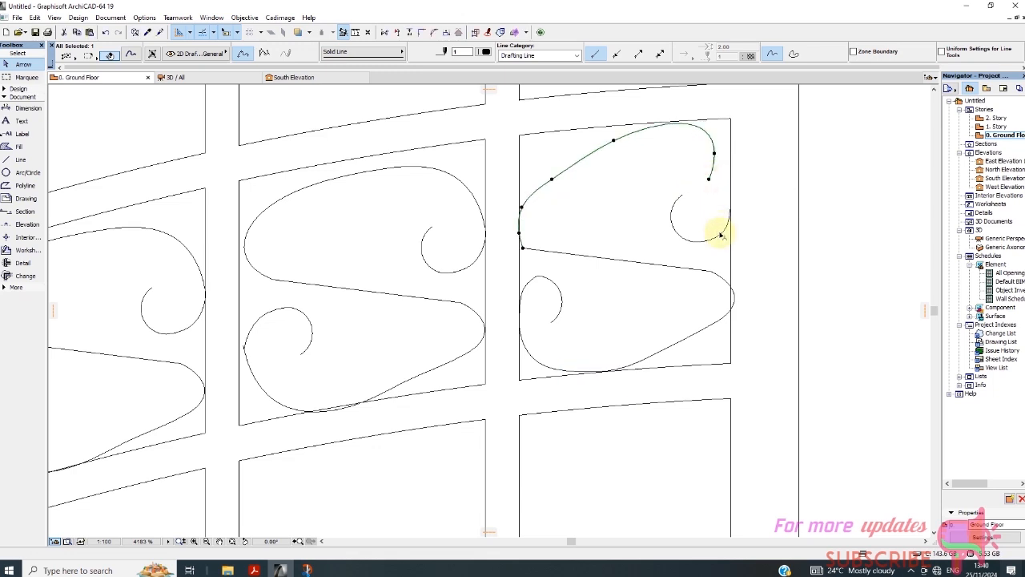
# Step: Move both pieces of the upper inner curl together so their start meets the upper spline's new end node
pyautogui.keyDown('shift'); pyautogui.click(672, 222); pyautogui.keyUp('shift')
pyautogui.rightClick(658, 220)
pyautogui.moveTo(707, 310)
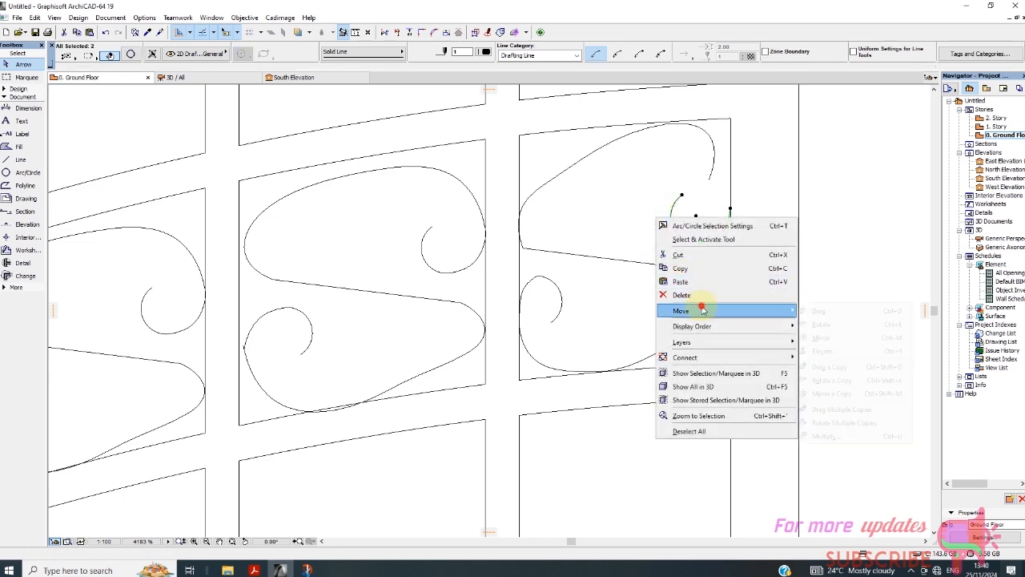
pyautogui.click(820, 310)
pyautogui.click(730, 209)
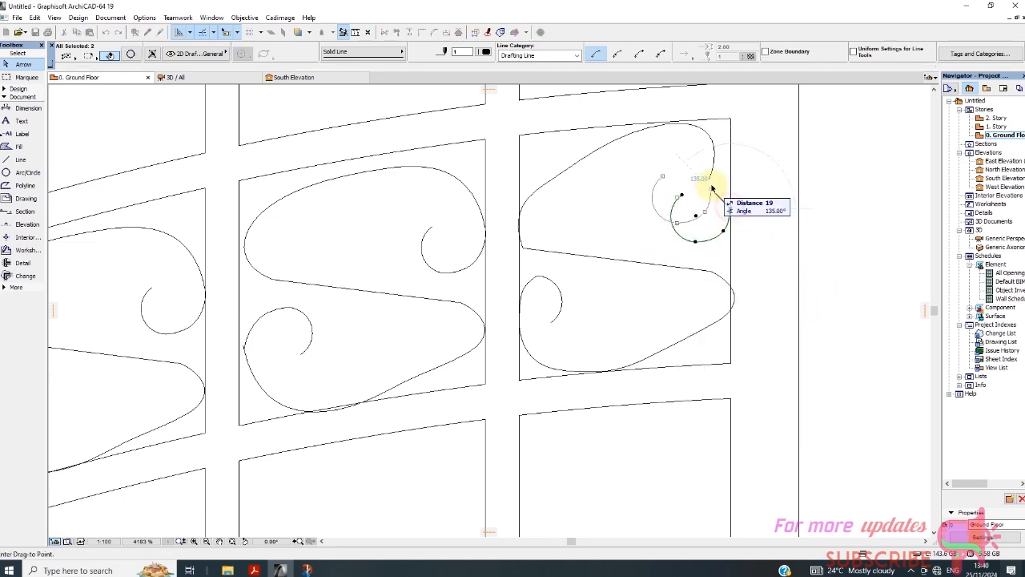
pyautogui.click(708, 177)
# Step: Shift the upper spline's end node slightly towards the right post and move the curl's short spline to meet it
pyautogui.click(713, 174)
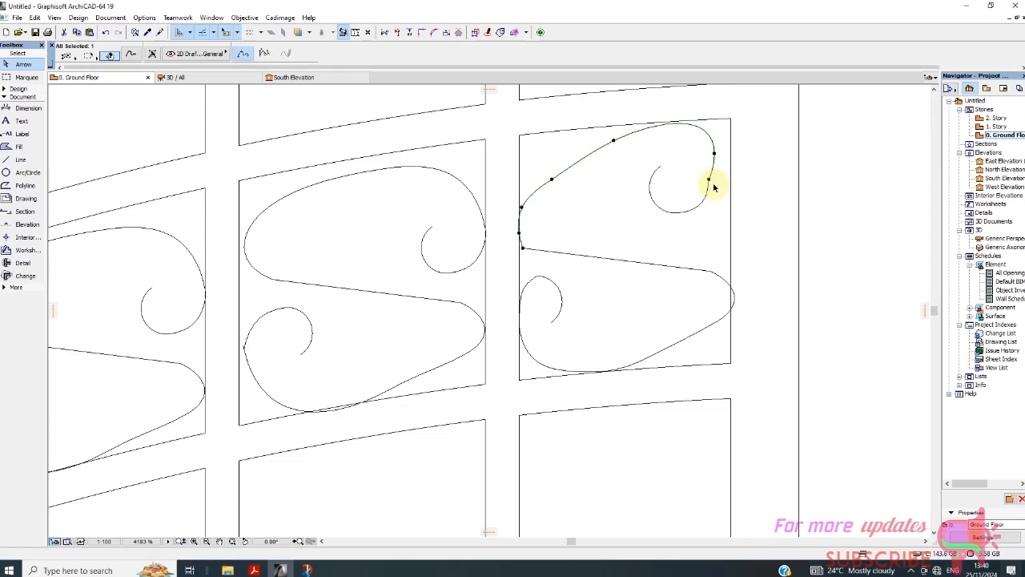
pyautogui.click(712, 179)
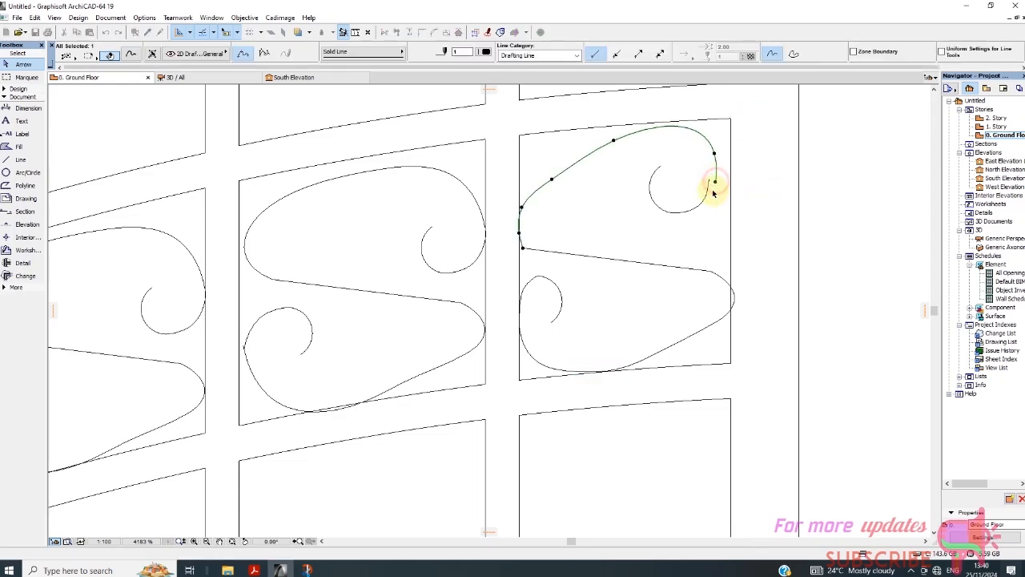
pyautogui.click(709, 193)
pyautogui.click(709, 181)
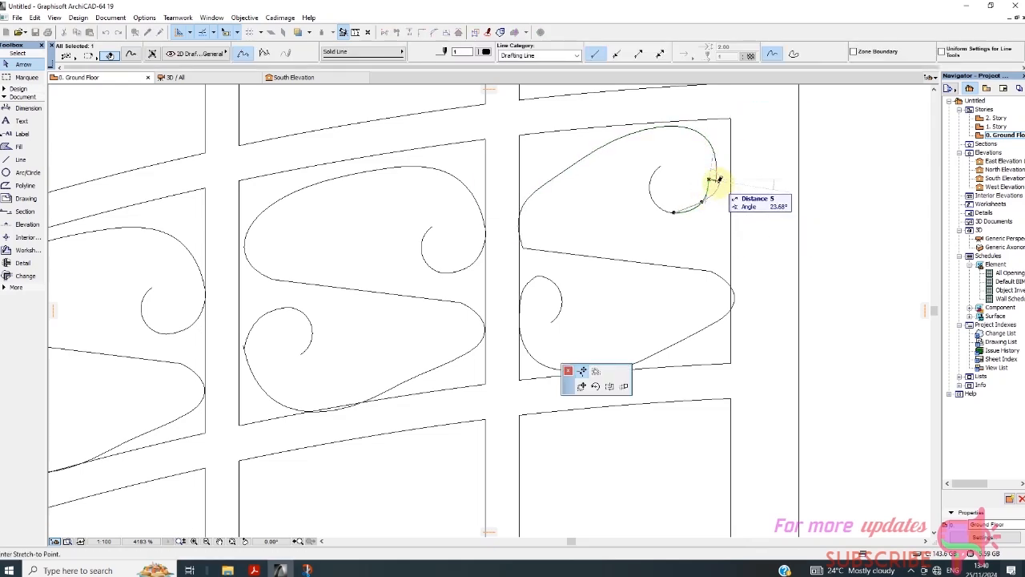
pyautogui.click(581, 386)
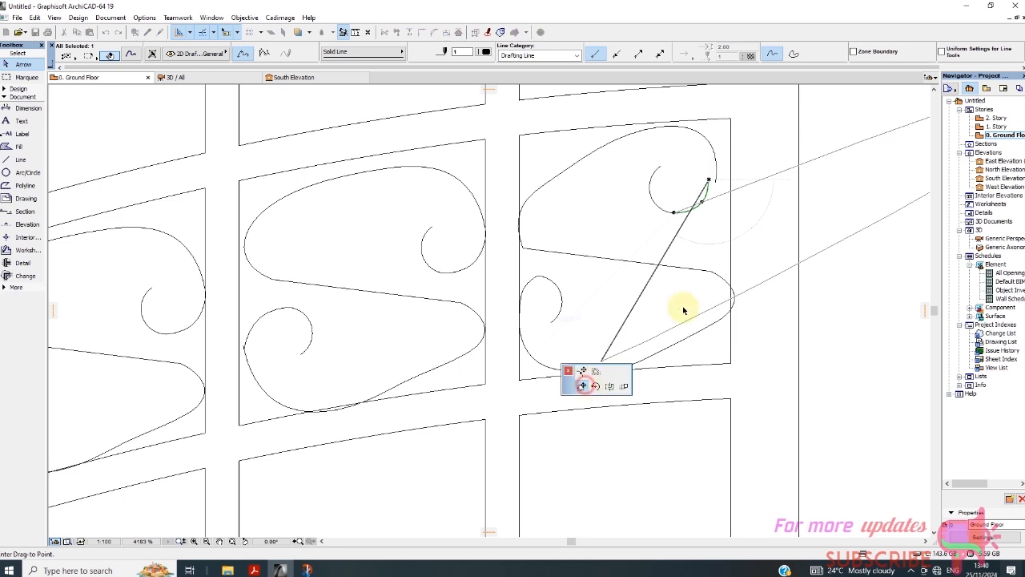
pyautogui.click(716, 184)
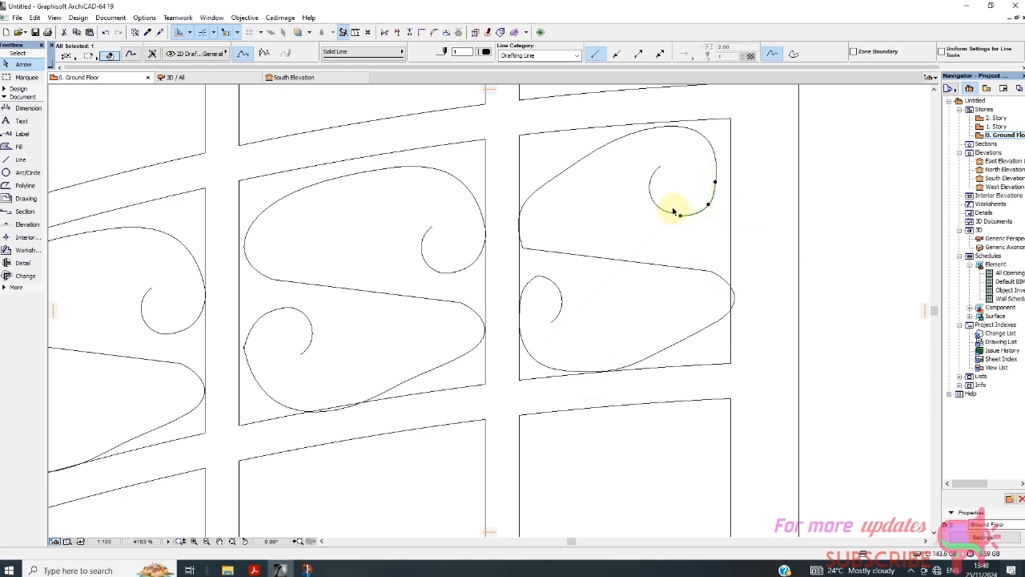
pyautogui.press('Escape')
# Step: Move the upper curl's remaining arc so its lower end joins the end of the short spline
pyautogui.click(669, 212)
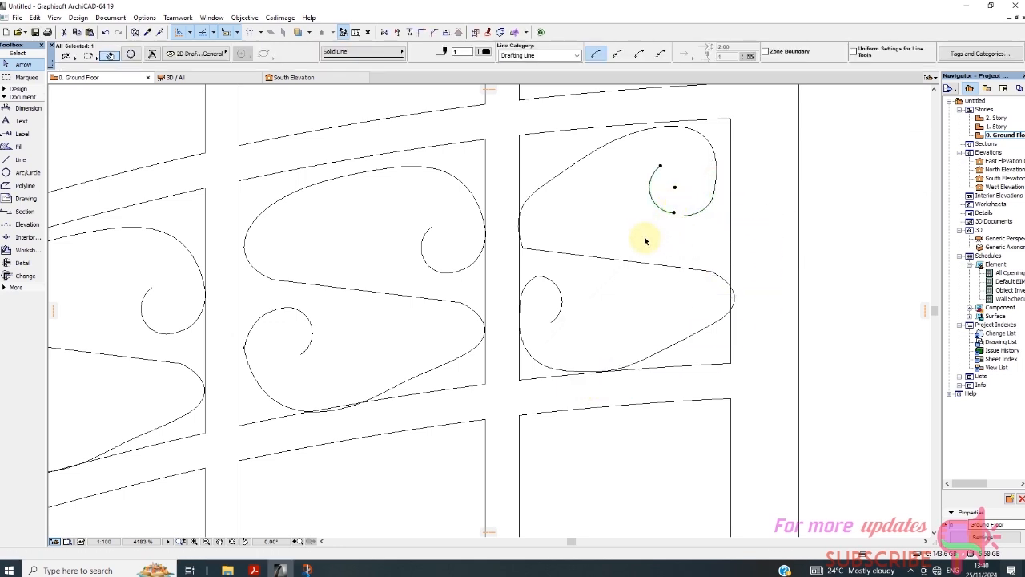
pyautogui.rightClick(645, 239)
pyautogui.moveTo(677, 328)
pyautogui.click(815, 326)
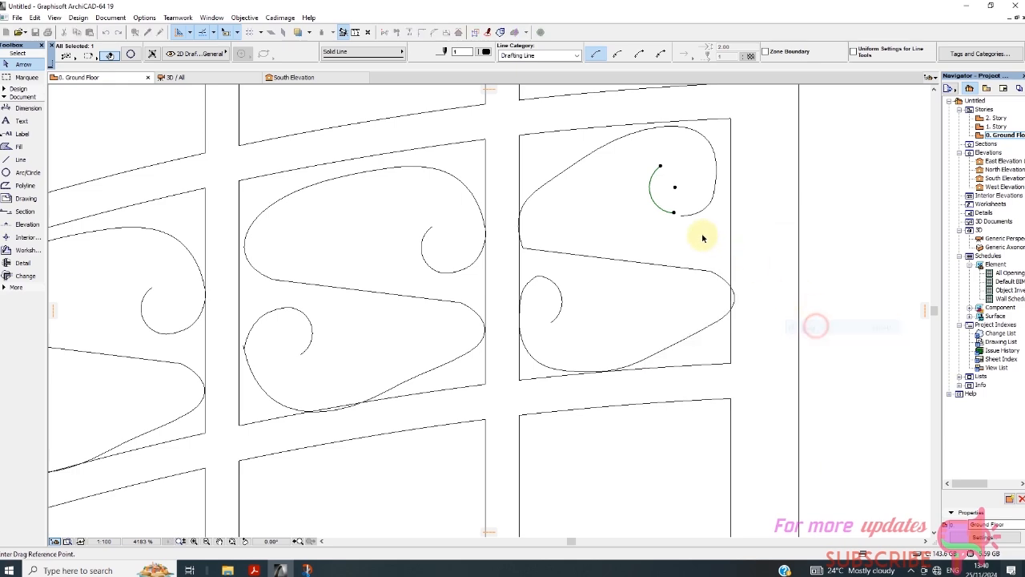
pyautogui.click(672, 212)
pyautogui.click(707, 227)
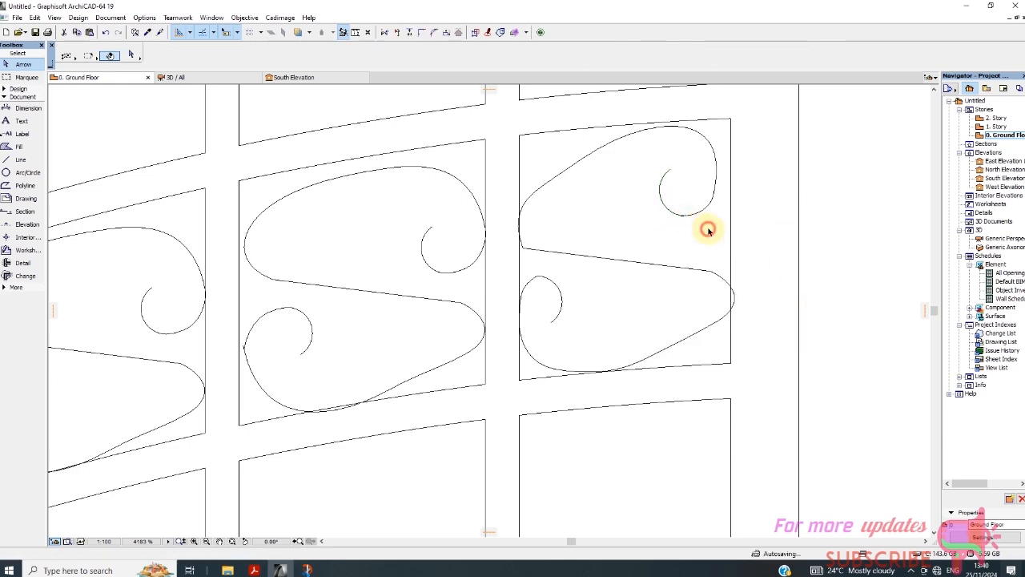
pyautogui.scroll(-5, 660, 168)
pyautogui.scroll(7, 671, 192)
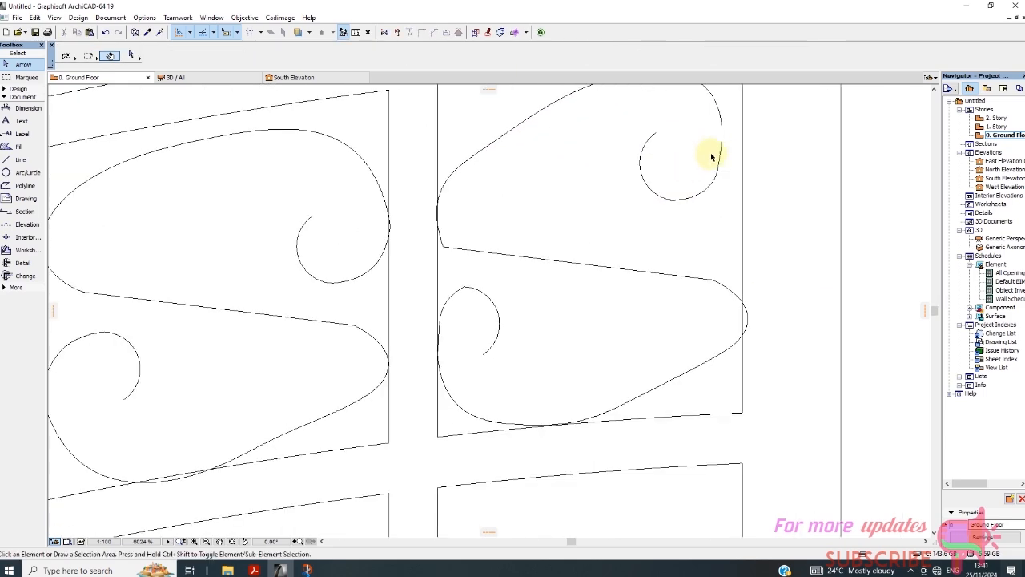
pyautogui.moveTo(733, 123); pyautogui.dragTo(525, 320)
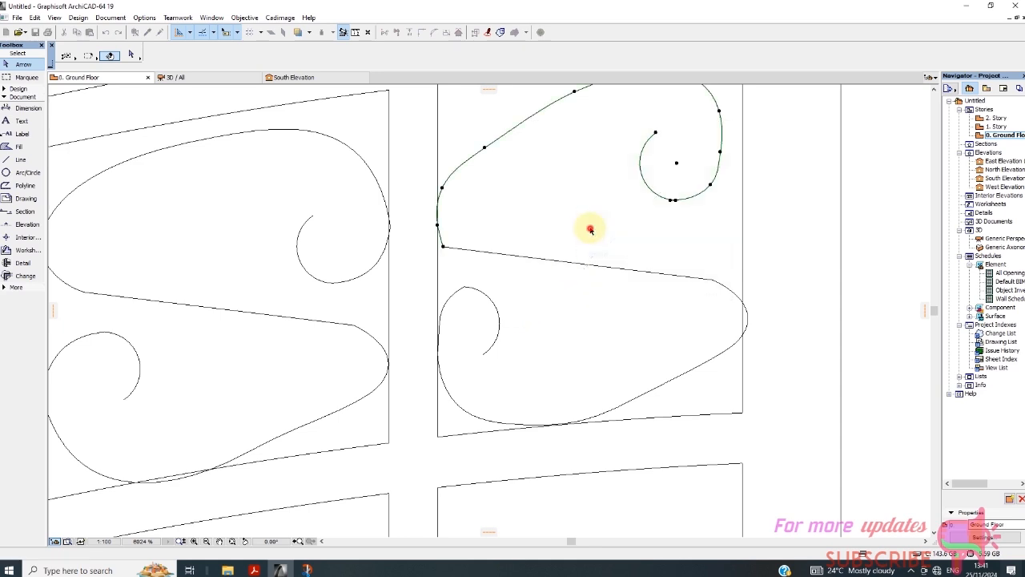
pyautogui.click(445, 248)
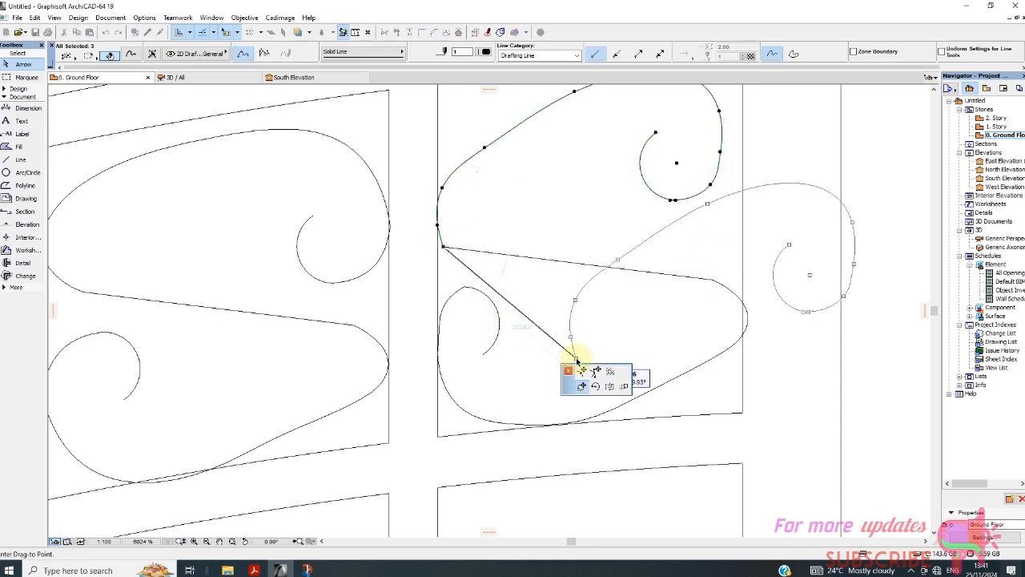
pyautogui.click(595, 371)
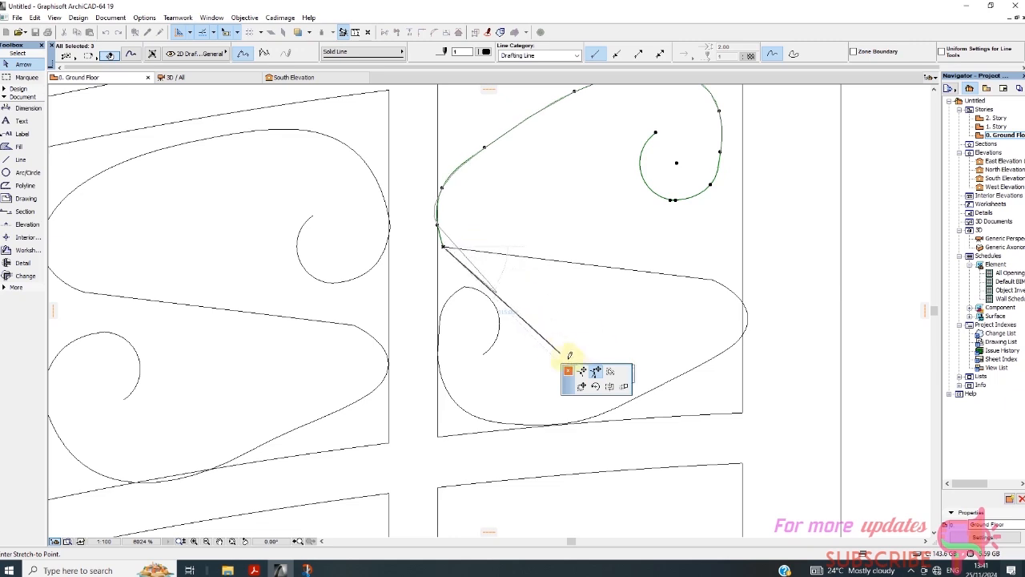
pyautogui.rightClick(491, 267)
pyautogui.click(632, 327)
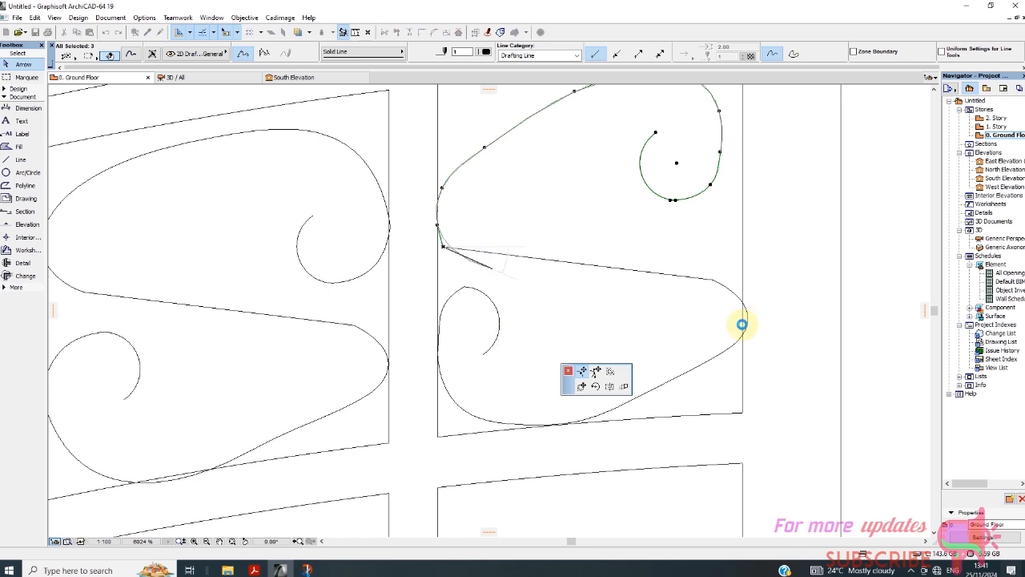
pyautogui.click(741, 325)
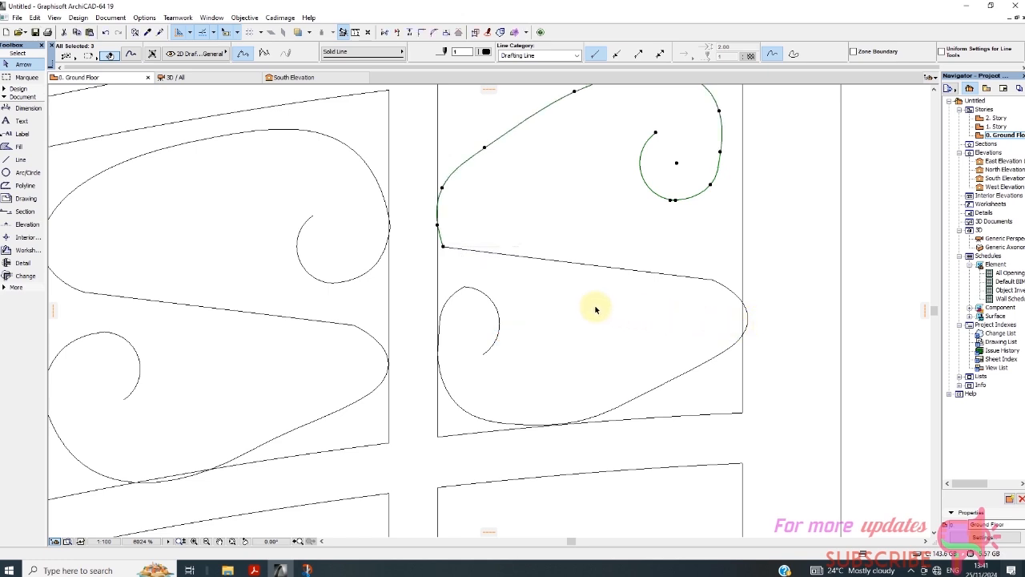
# Step: Move the lower spline's outermost node down and inward so the curve stays inside the right post's edge
pyautogui.click(748, 325)
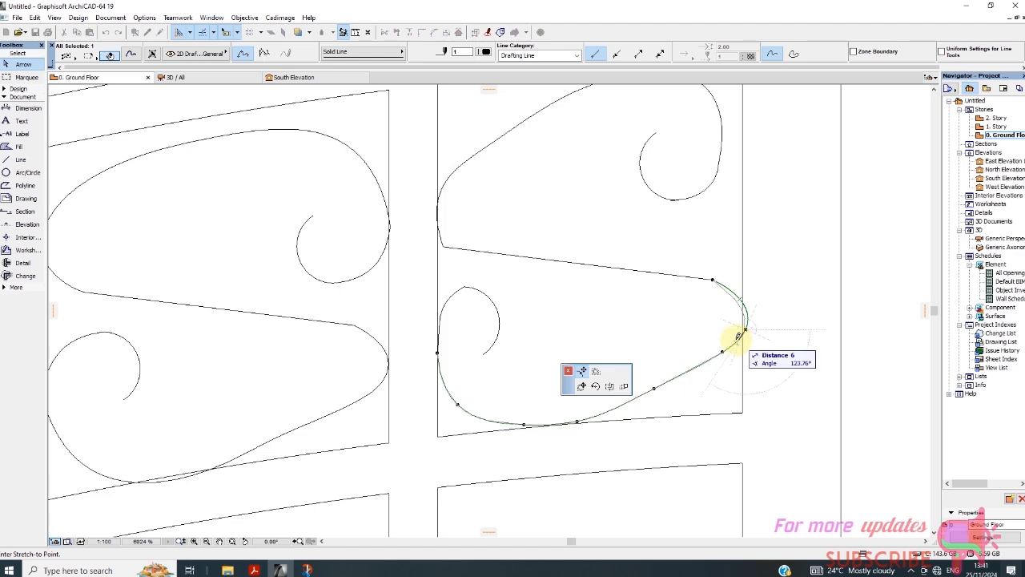
pyautogui.click(733, 341)
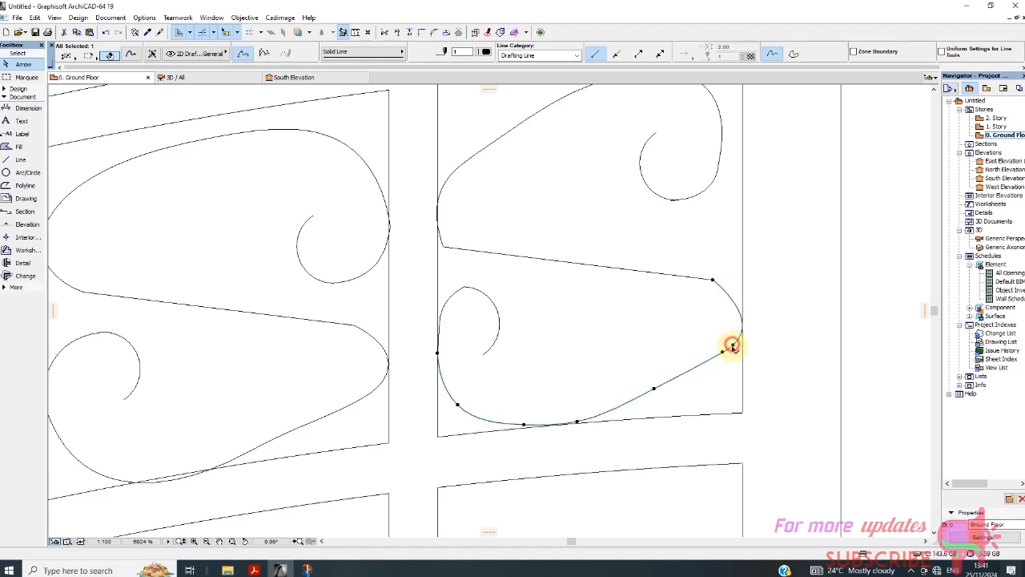
pyautogui.press('Escape')
# Step: Select all the curves of the scroll in the last bay, including the lower curl's short spline, and group them
pyautogui.scroll(-3, 631, 314)
pyautogui.scroll(-2, 631, 314)
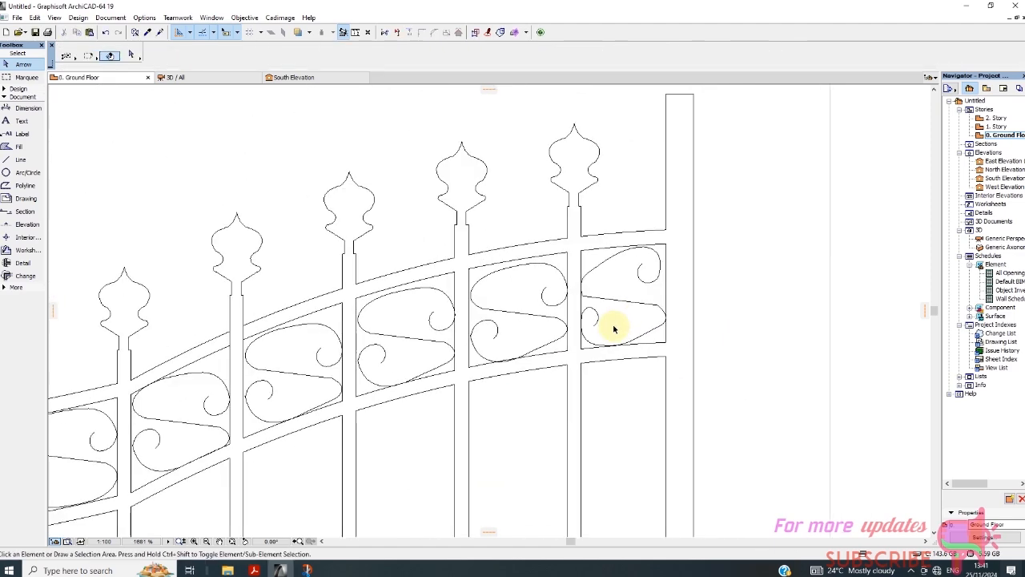
pyautogui.click(669, 241)
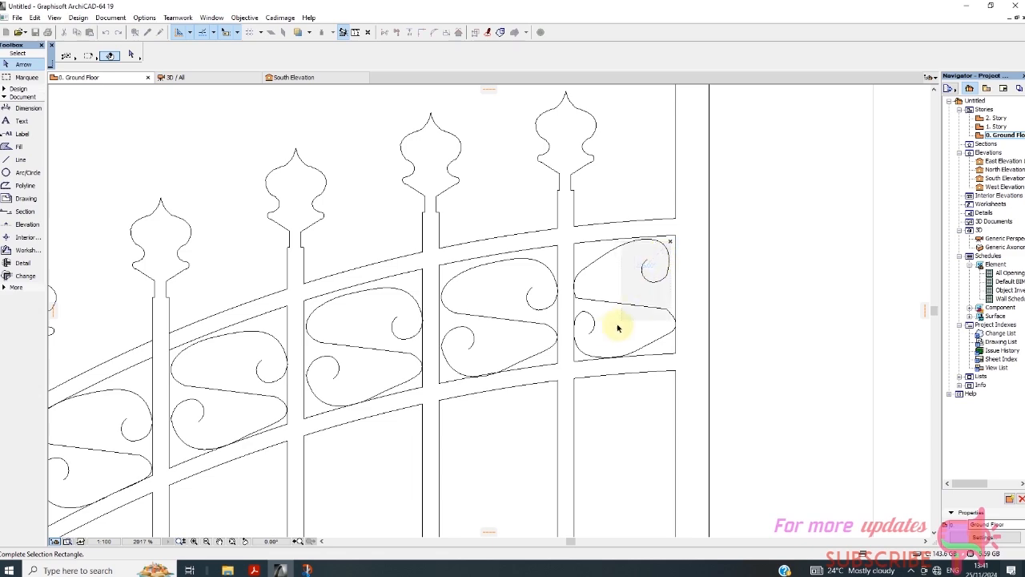
pyautogui.click(588, 339)
pyautogui.scroll(4, 597, 350)
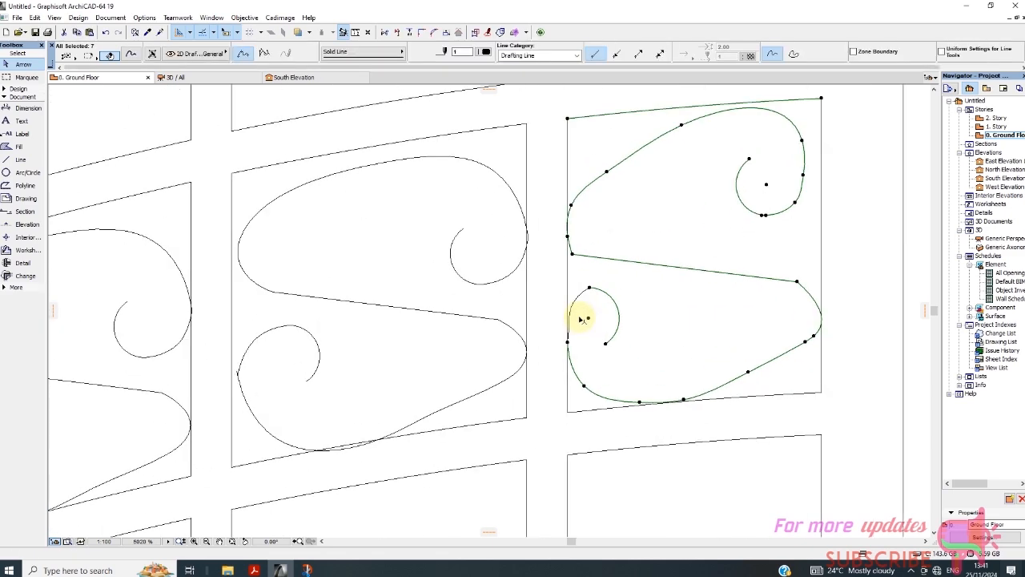
pyautogui.keyDown('shift'); pyautogui.click(576, 299); pyautogui.keyUp('shift')
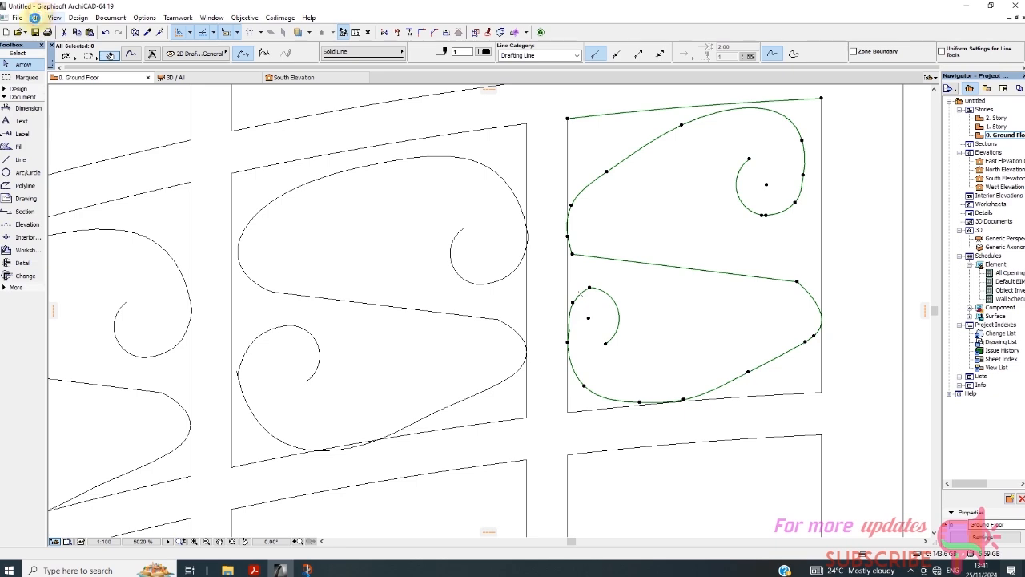
pyautogui.click(35, 17)
pyautogui.moveTo(136, 172)
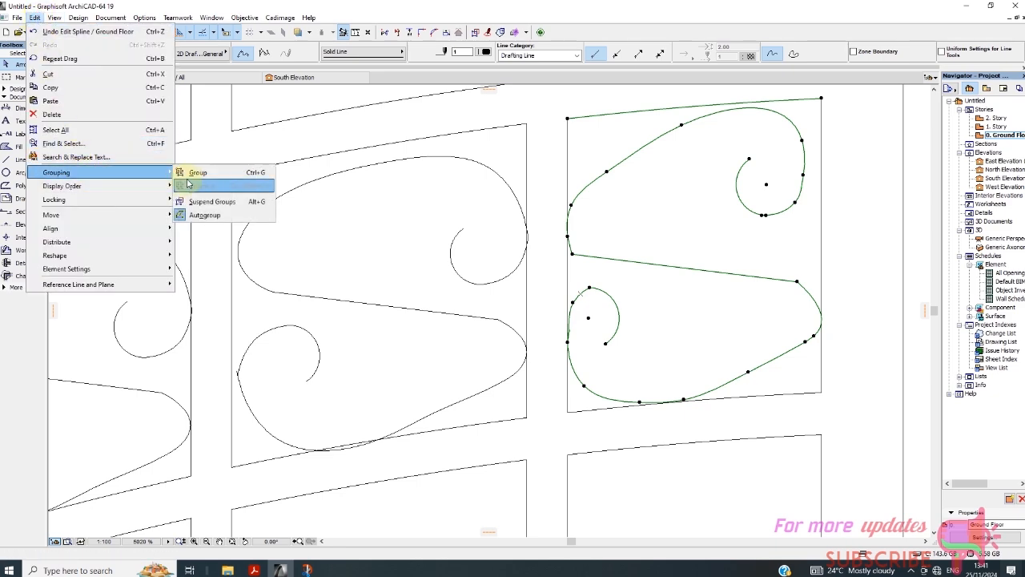
pyautogui.click(256, 172)
pyautogui.click(359, 240)
# Step: Drag multiple copies of the first bottom bay's scroll, using the bay's lower inner corner as reference, into the second and third bays
pyautogui.scroll(-8, 688, 233)
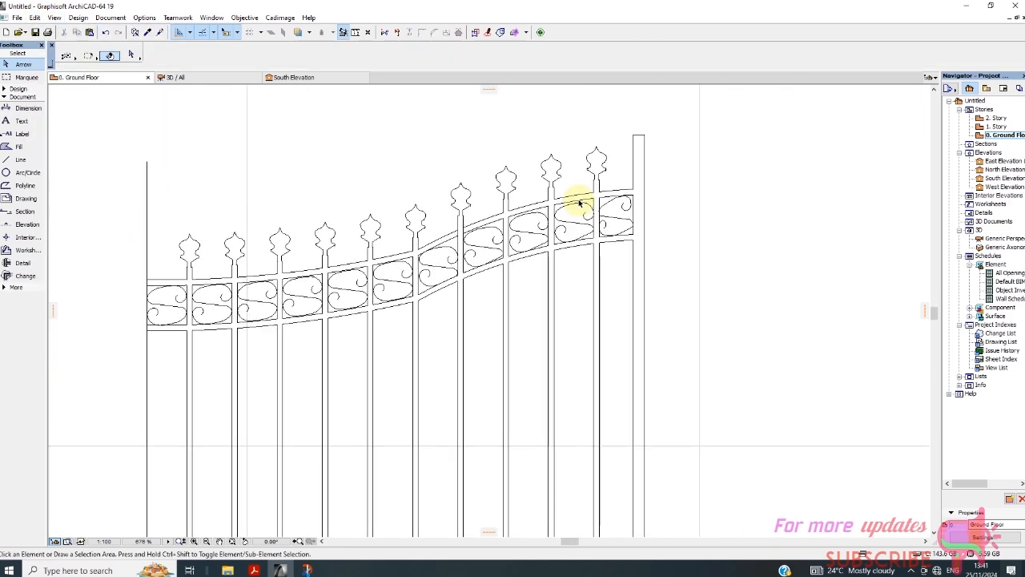
pyautogui.scroll(-5, 540, 323)
pyautogui.scroll(12, 383, 347)
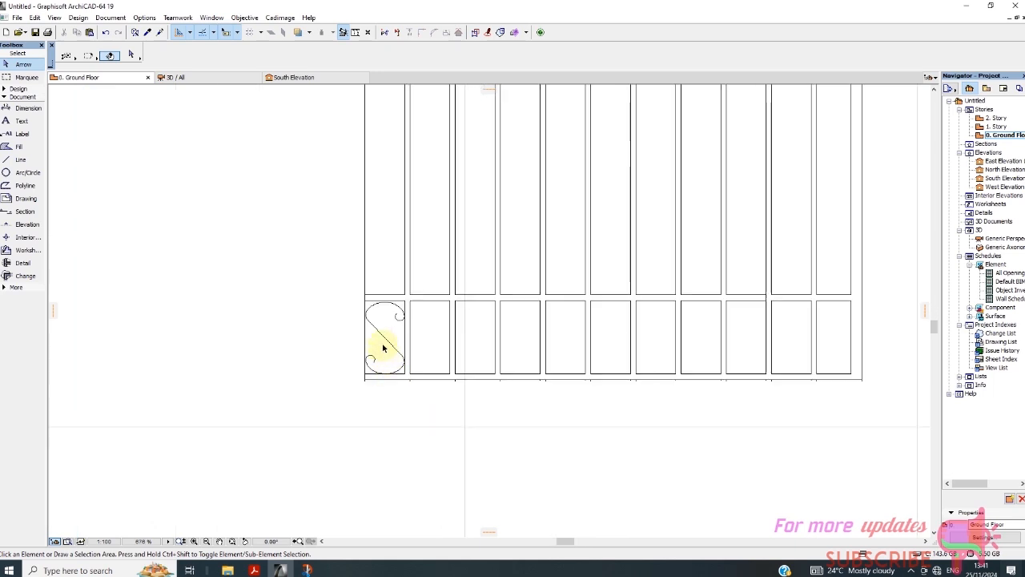
pyautogui.scroll(3, 391, 311)
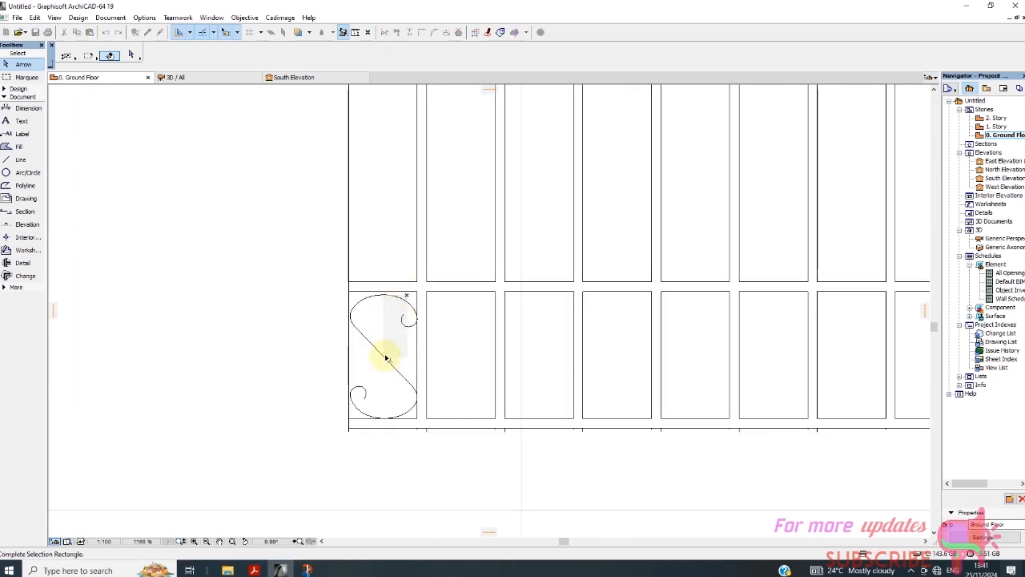
pyautogui.click(384, 355)
pyautogui.rightClick(382, 334)
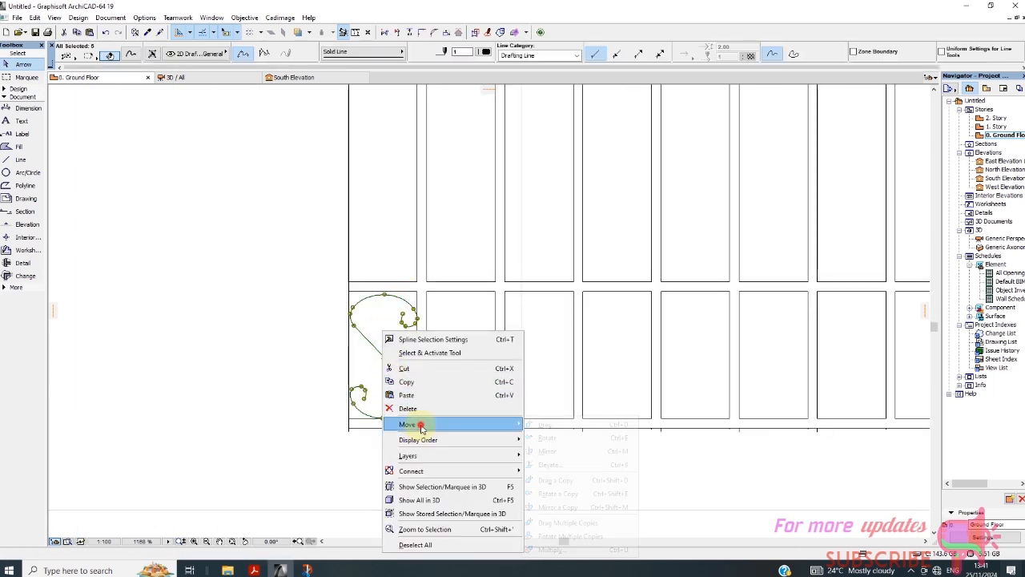
pyautogui.moveTo(420, 423)
pyautogui.click(564, 522)
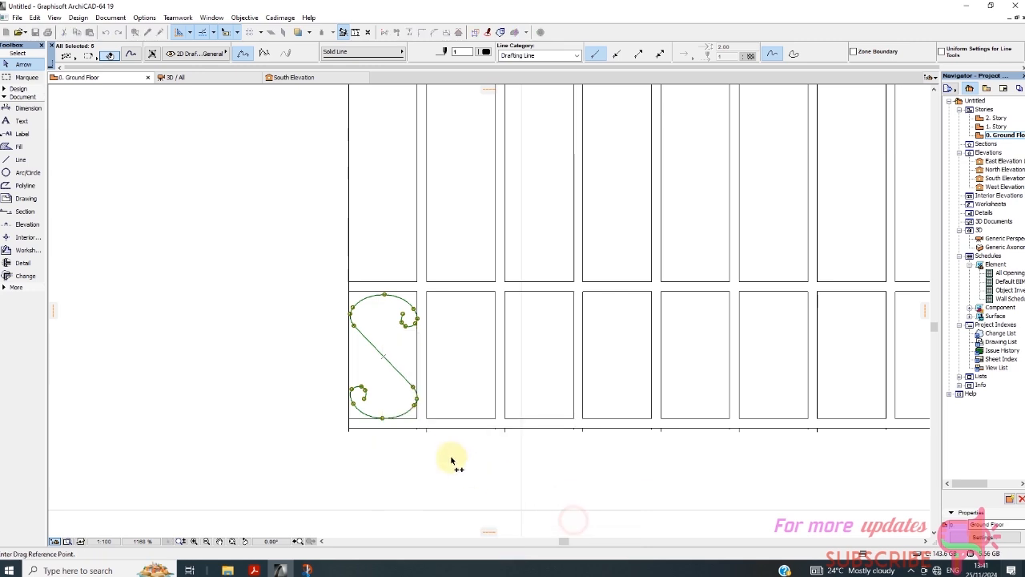
pyautogui.scroll(2, 425, 429)
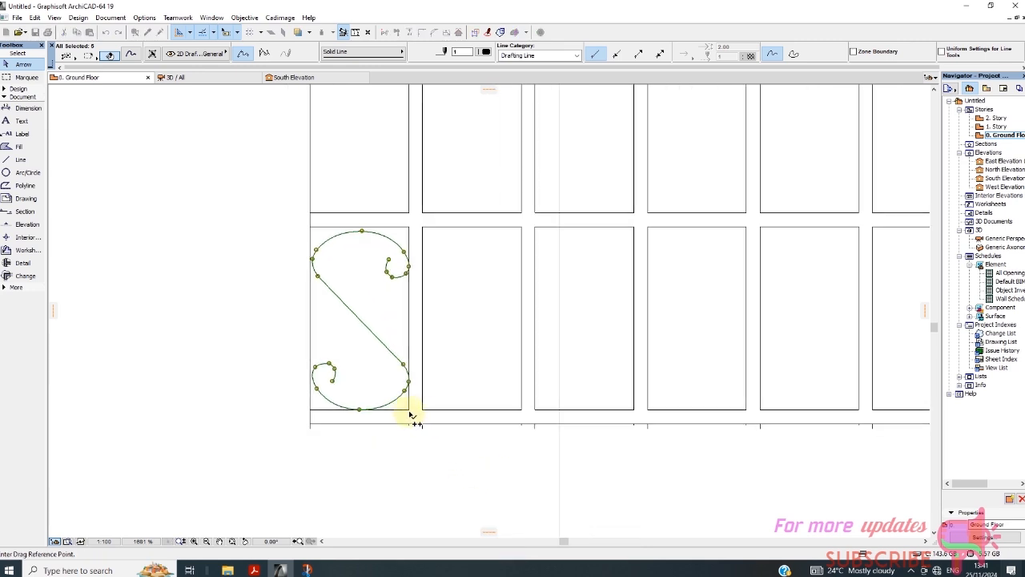
pyautogui.click(408, 409)
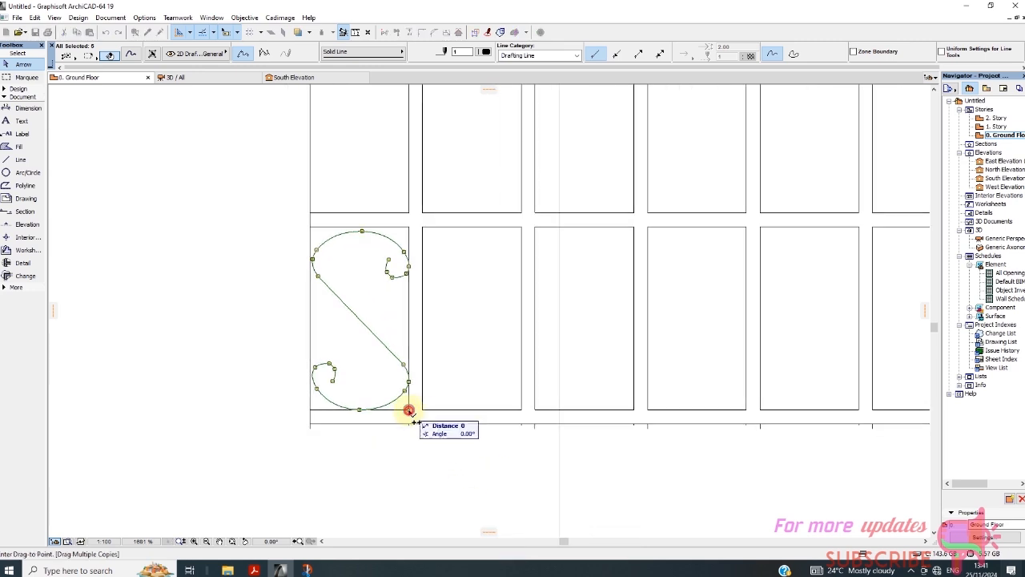
pyautogui.click(518, 411)
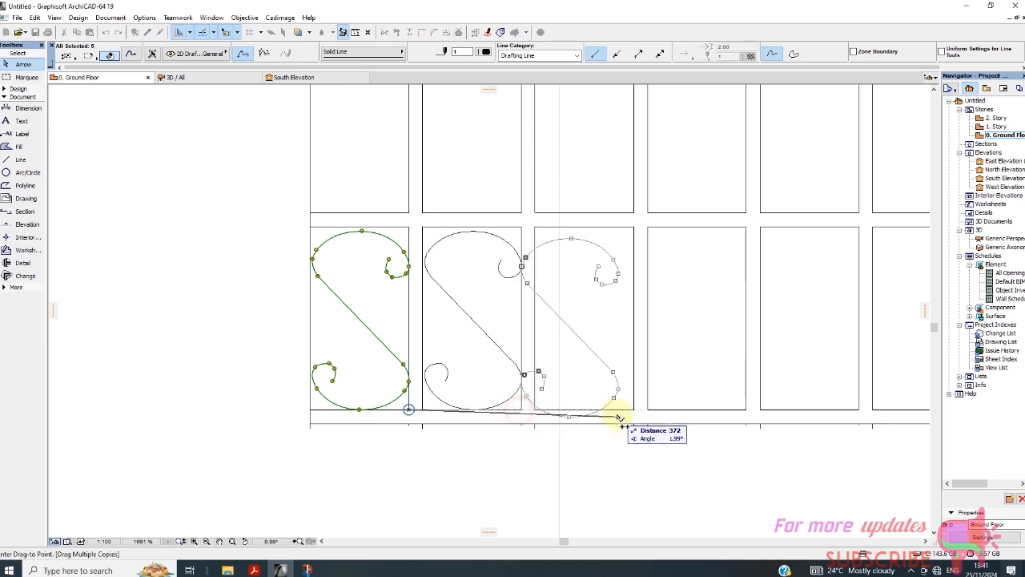
pyautogui.click(632, 410)
# Step: Place further scroll copies in the fourth and fifth bottom bays, snapping each to the matching lower corner
pyautogui.scroll(-3, 632, 410)
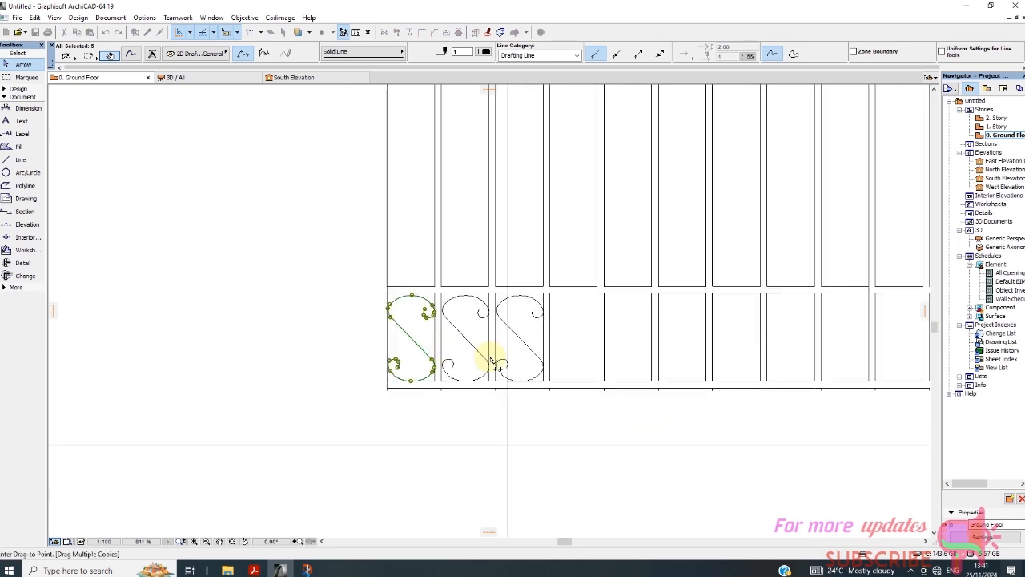
pyautogui.scroll(3, 681, 393)
pyautogui.click(618, 392)
pyautogui.scroll(-3, 617, 392)
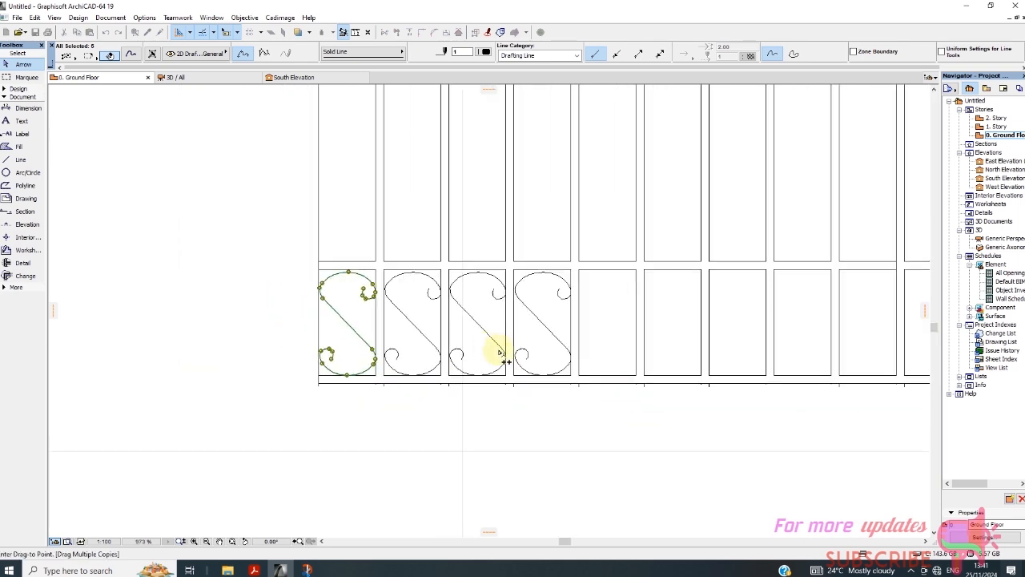
pyautogui.scroll(2, 646, 384)
pyautogui.click(632, 376)
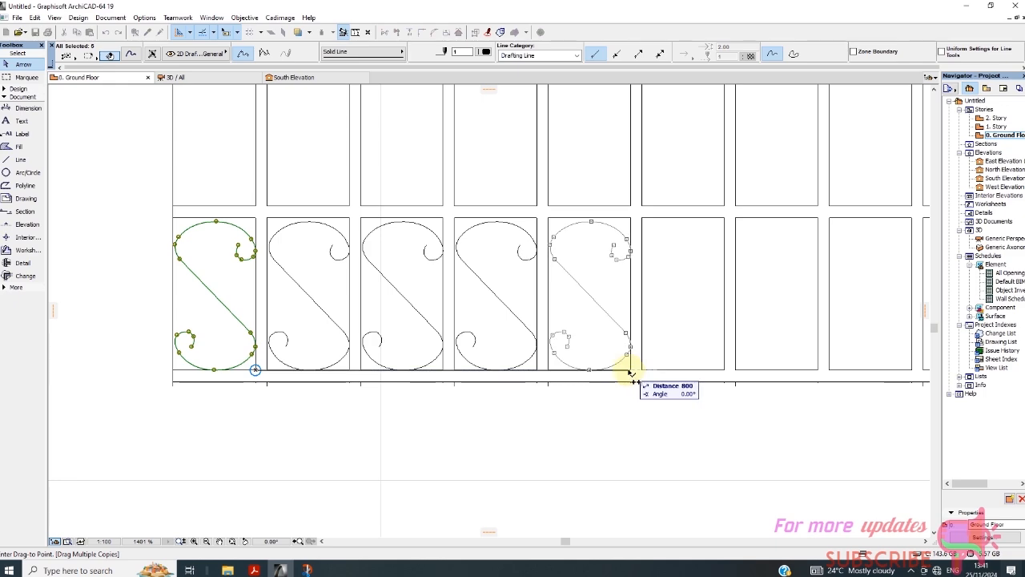
pyautogui.scroll(-3, 622, 366)
pyautogui.scroll(3, 650, 366)
pyautogui.scroll(-6, 526, 366)
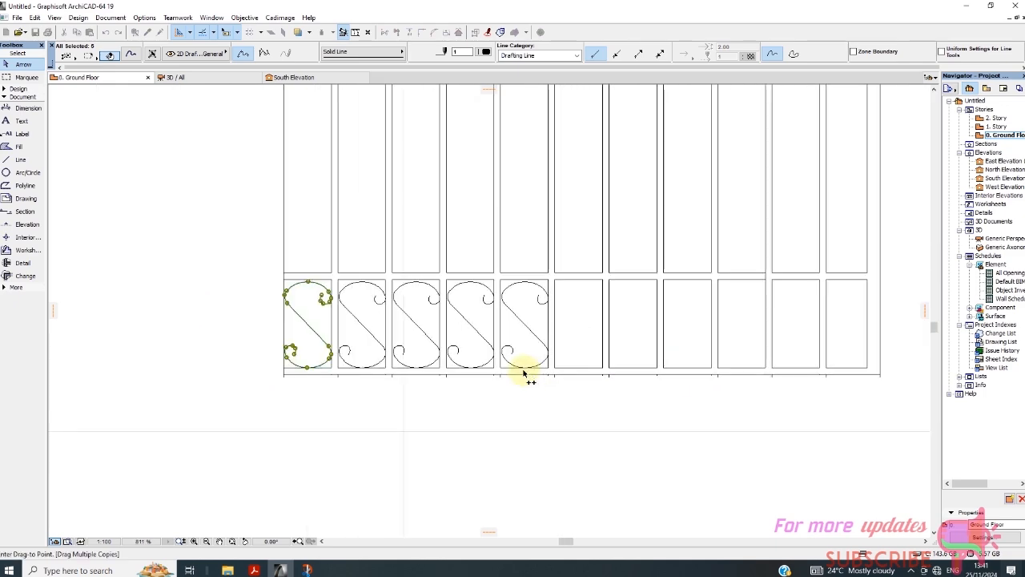
# Step: Place scroll copies in the remaining six bottom bays up to the end post and end the multiple-copy command
pyautogui.scroll(5, 554, 386)
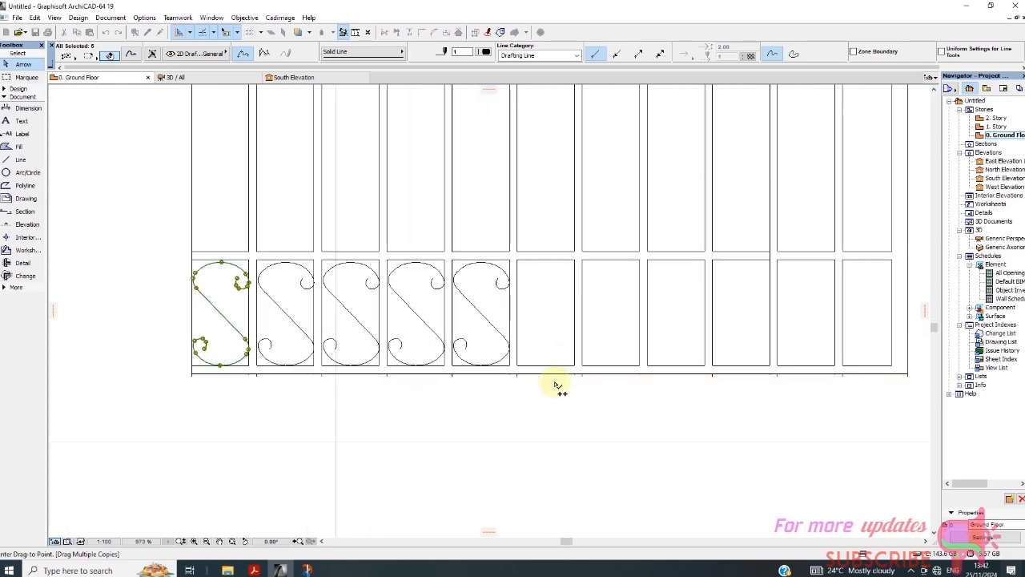
pyautogui.click(571, 367)
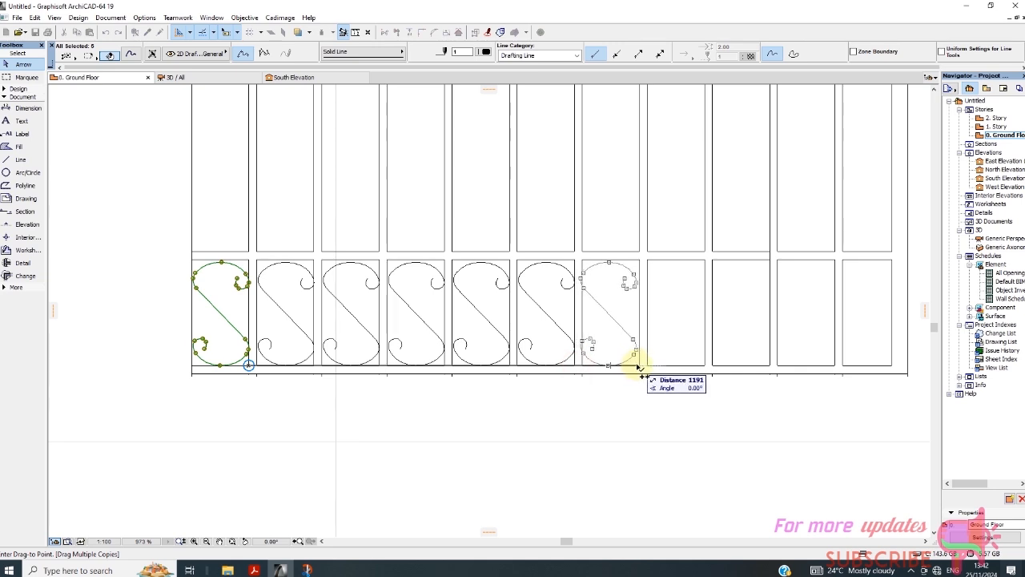
pyautogui.click(639, 366)
pyautogui.click(704, 366)
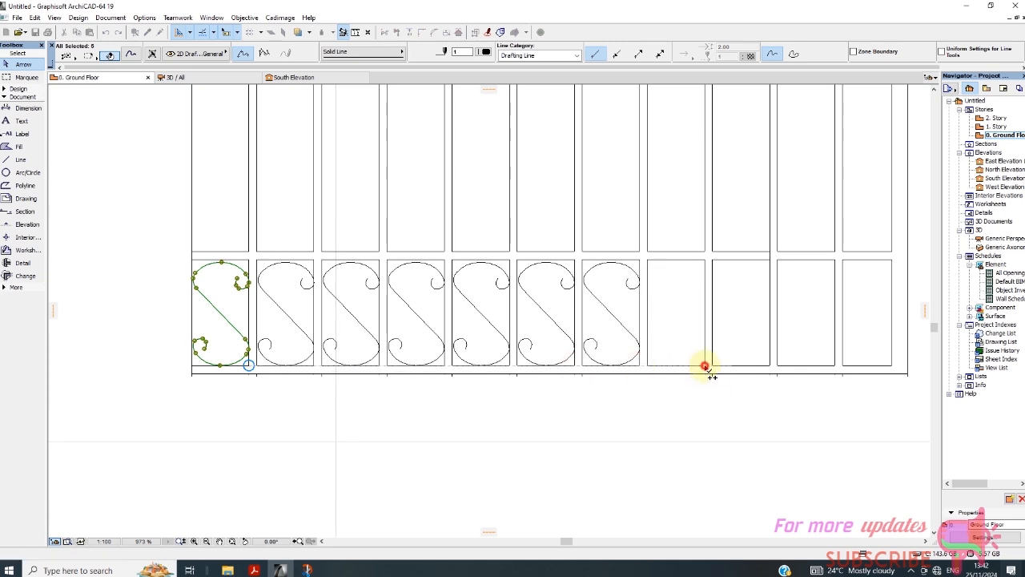
pyautogui.click(770, 366)
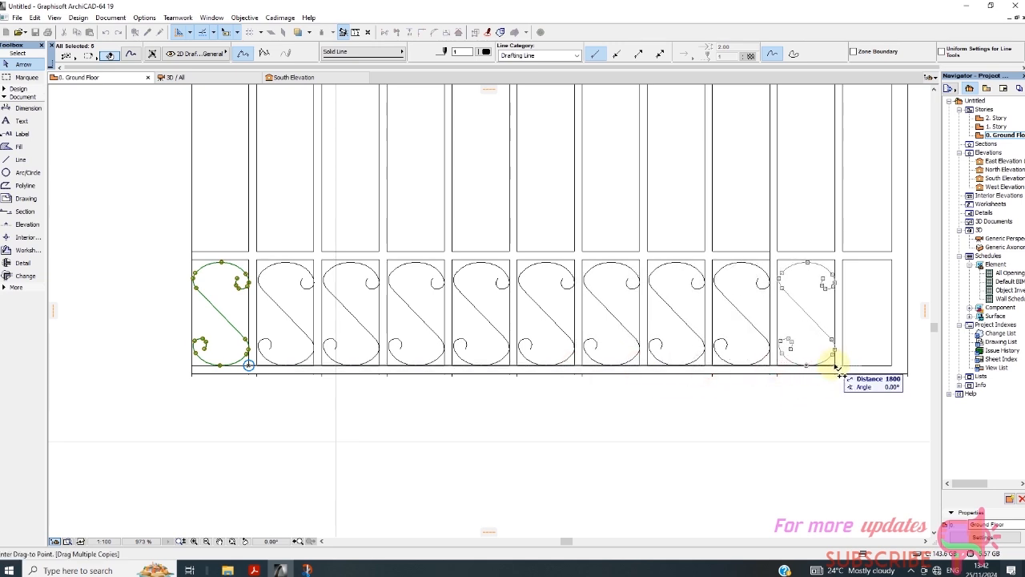
pyautogui.click(836, 366)
pyautogui.click(892, 366)
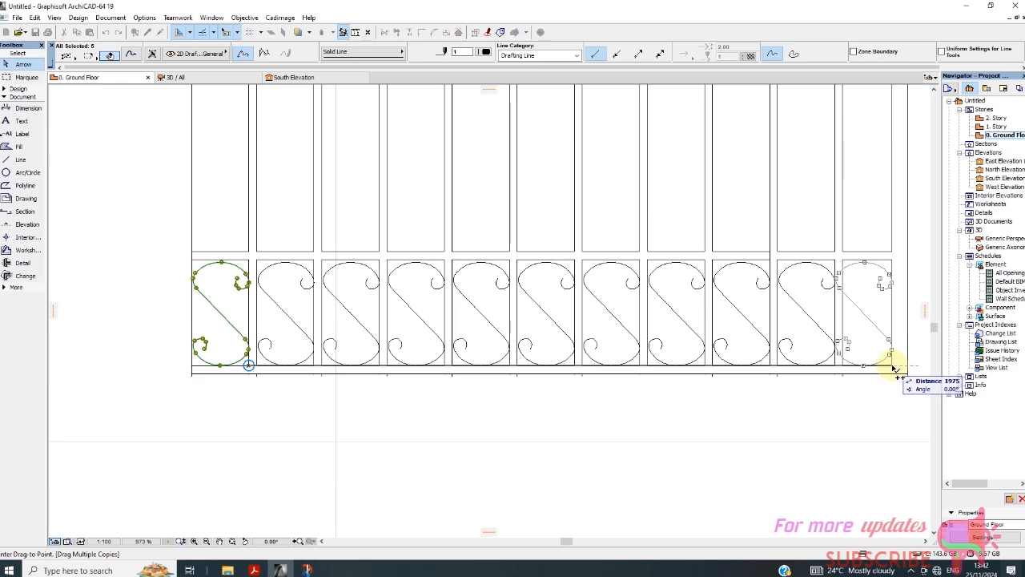
pyautogui.scroll(-3, 412, 344)
pyautogui.rightClick(409, 375)
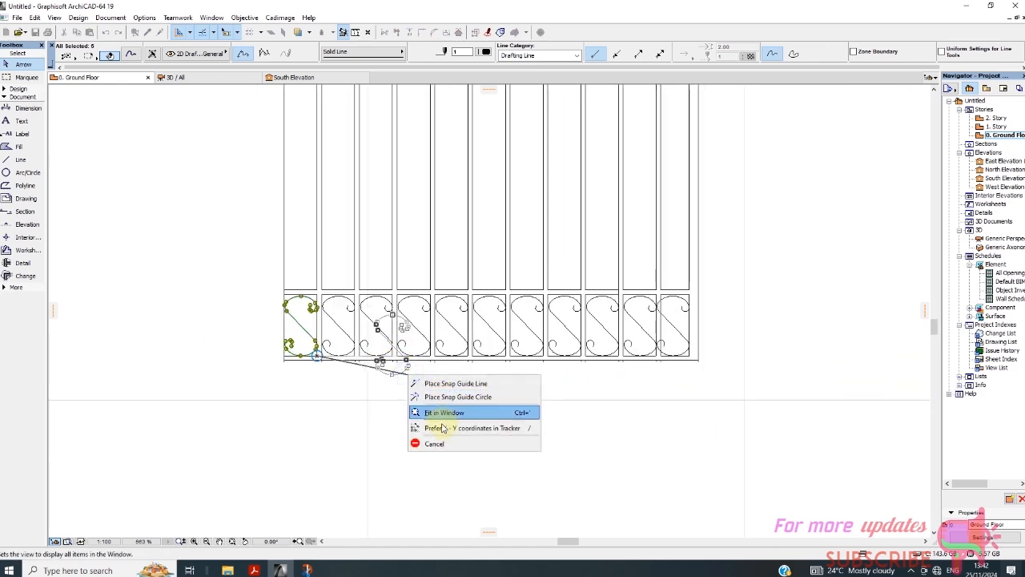
pyautogui.click(436, 442)
pyautogui.press('Escape')
pyautogui.scroll(-3, 452, 349)
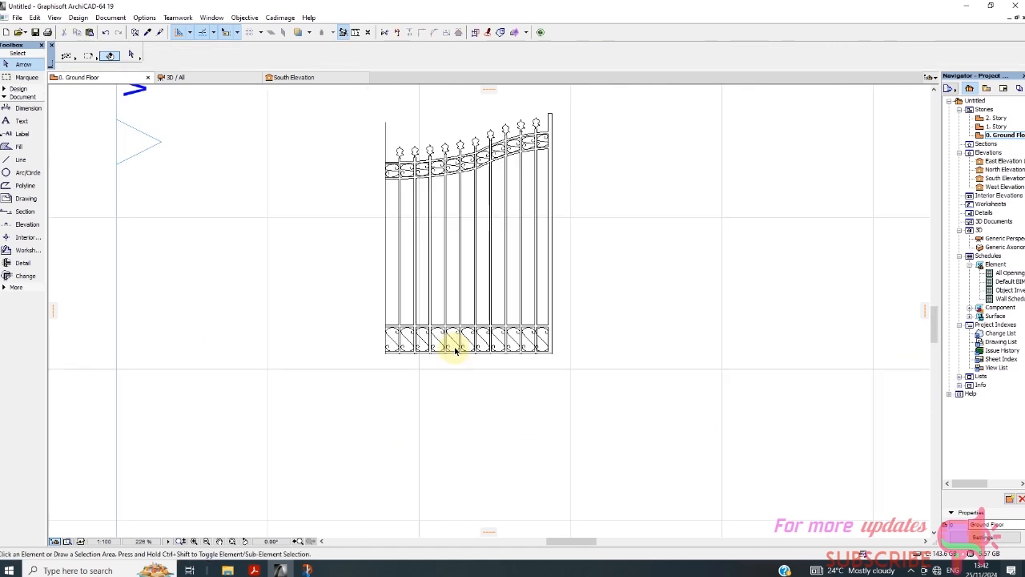
pyautogui.scroll(3, 540, 120)
pyautogui.scroll(-4, 538, 206)
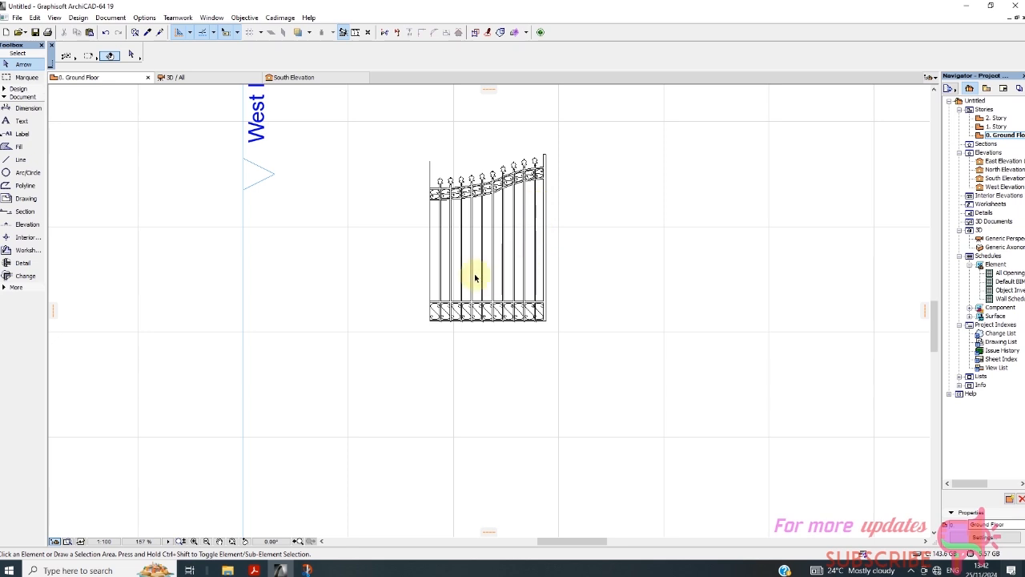
pyautogui.scroll(3, 475, 276)
pyautogui.click(16, 88)
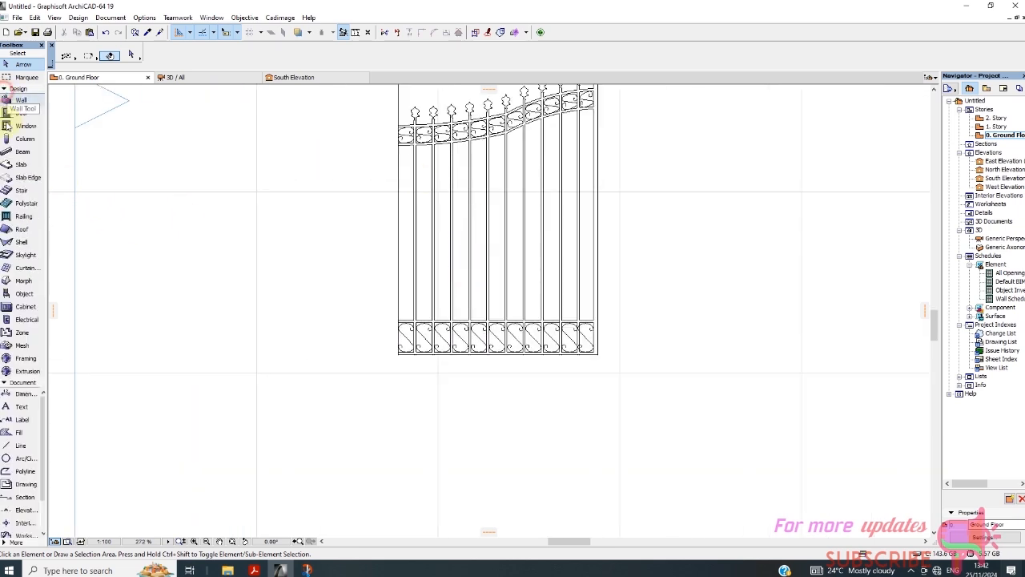
pyautogui.click(22, 178)
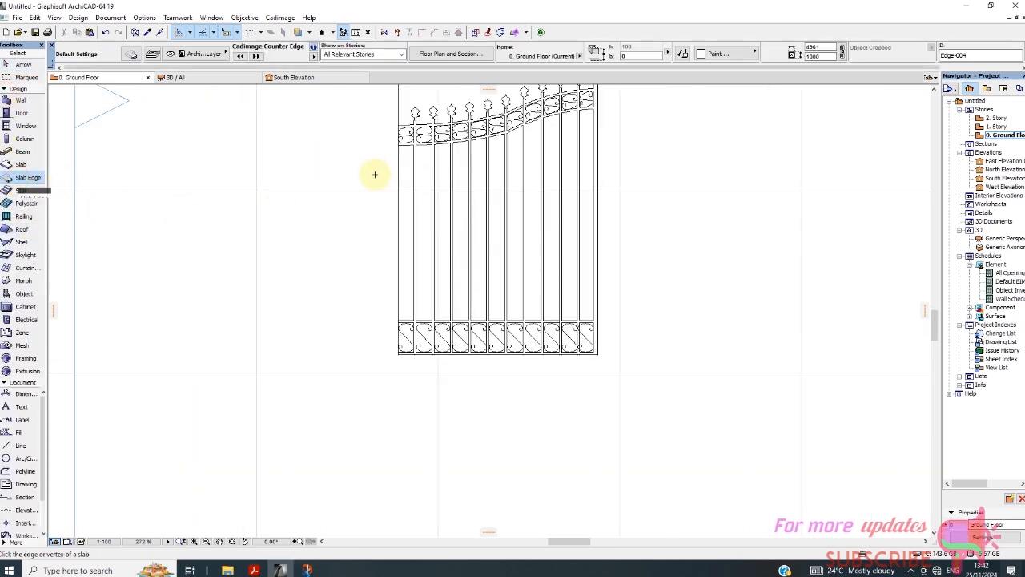
pyautogui.click(719, 53)
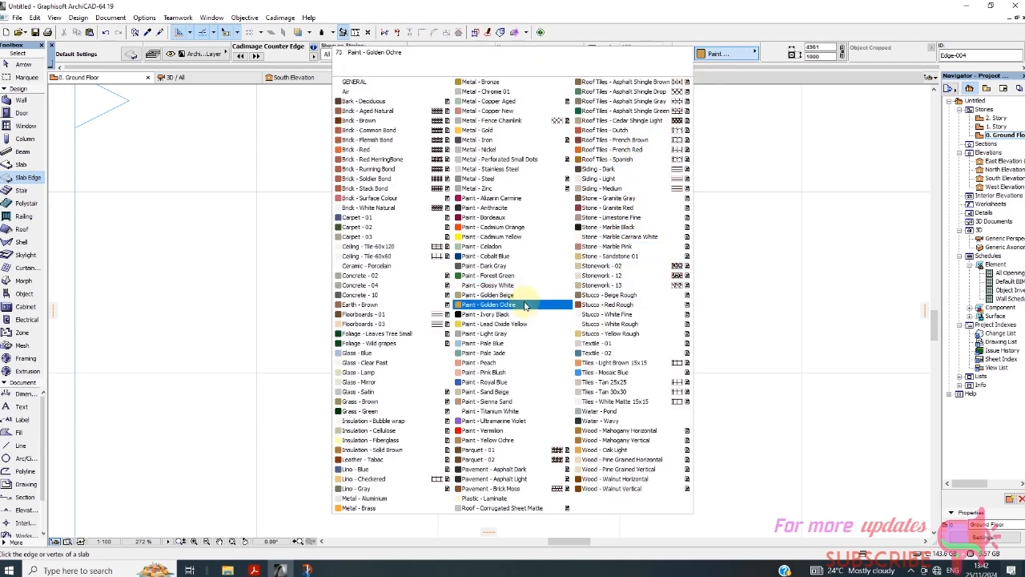
pyautogui.click(497, 314)
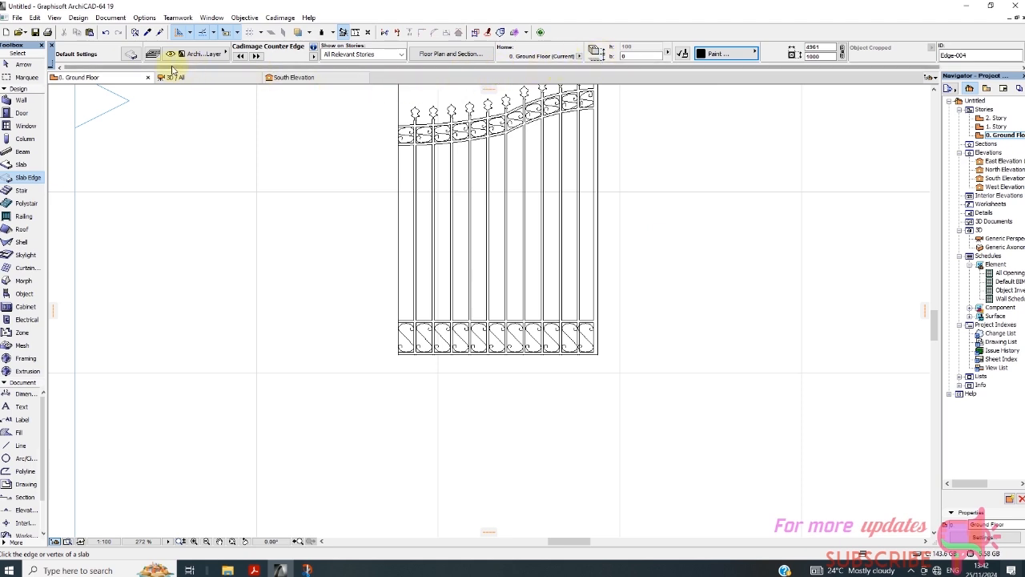
pyautogui.click(131, 53)
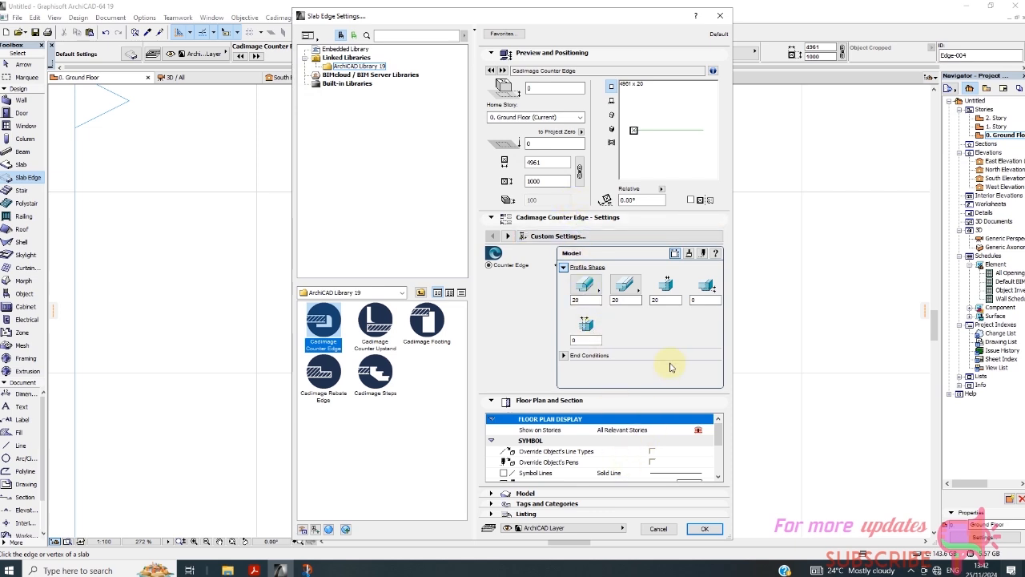
pyautogui.click(657, 528)
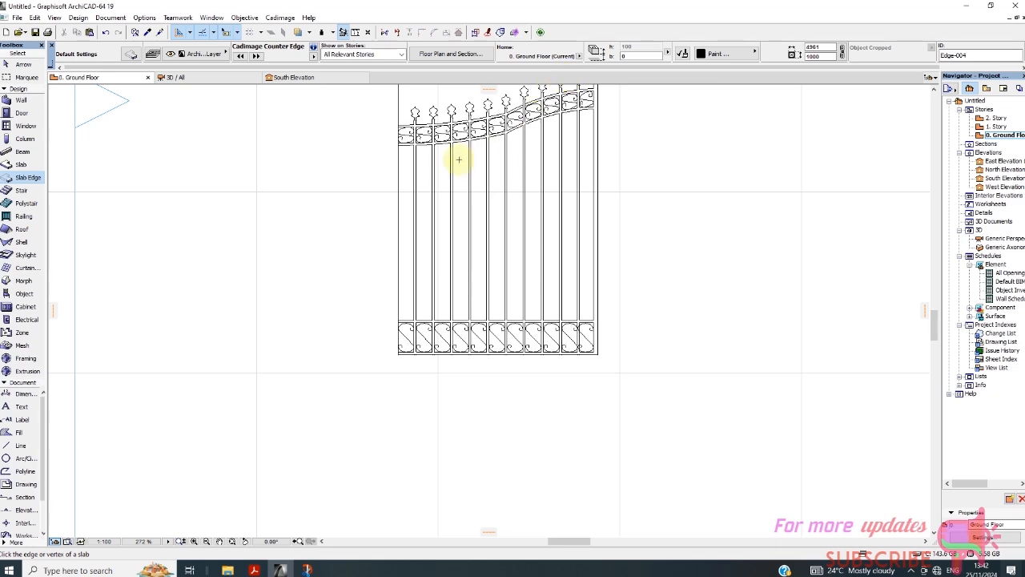
pyautogui.scroll(3, 415, 344)
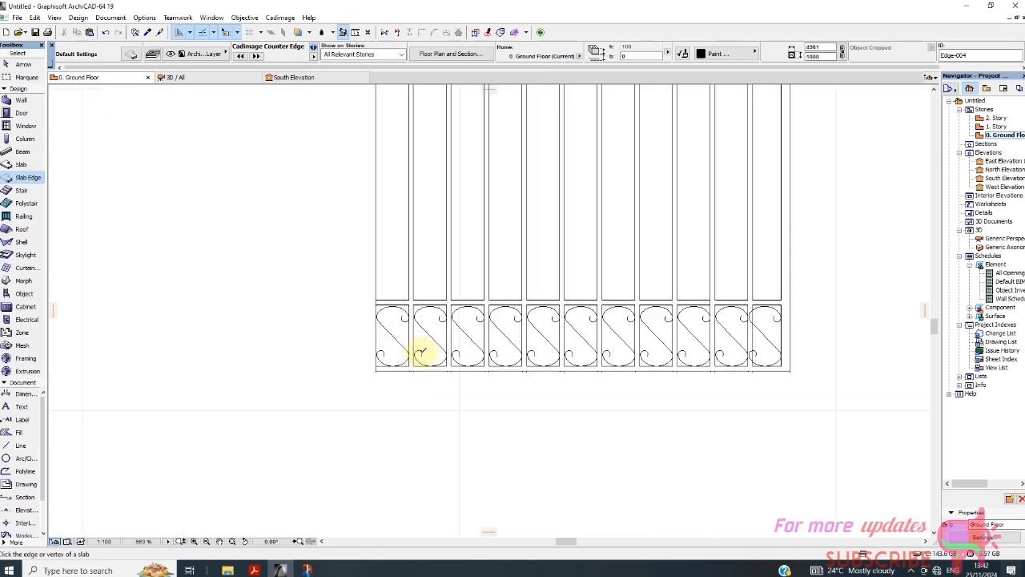
pyautogui.scroll(3, 420, 371)
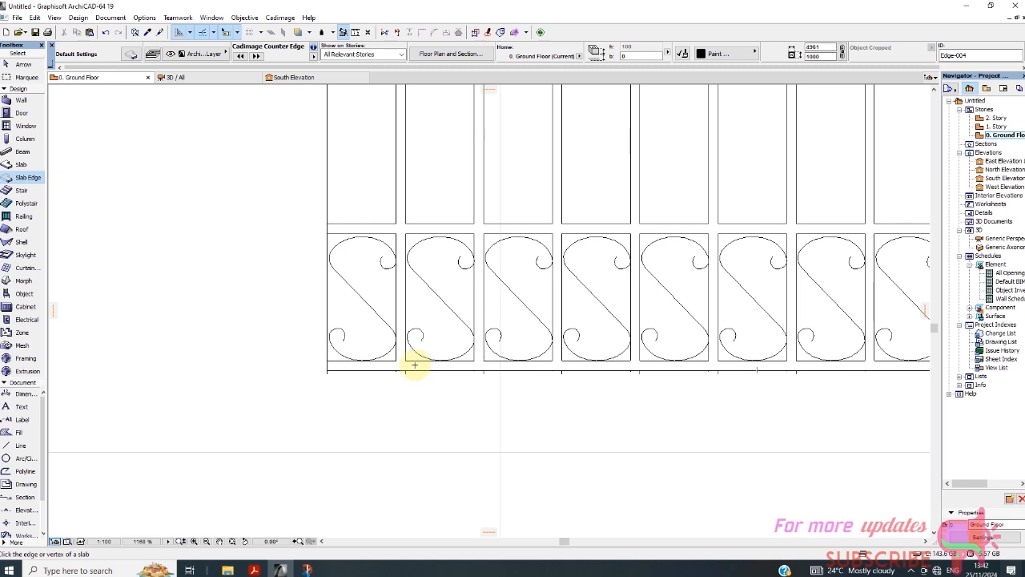
pyautogui.scroll(3, 407, 362)
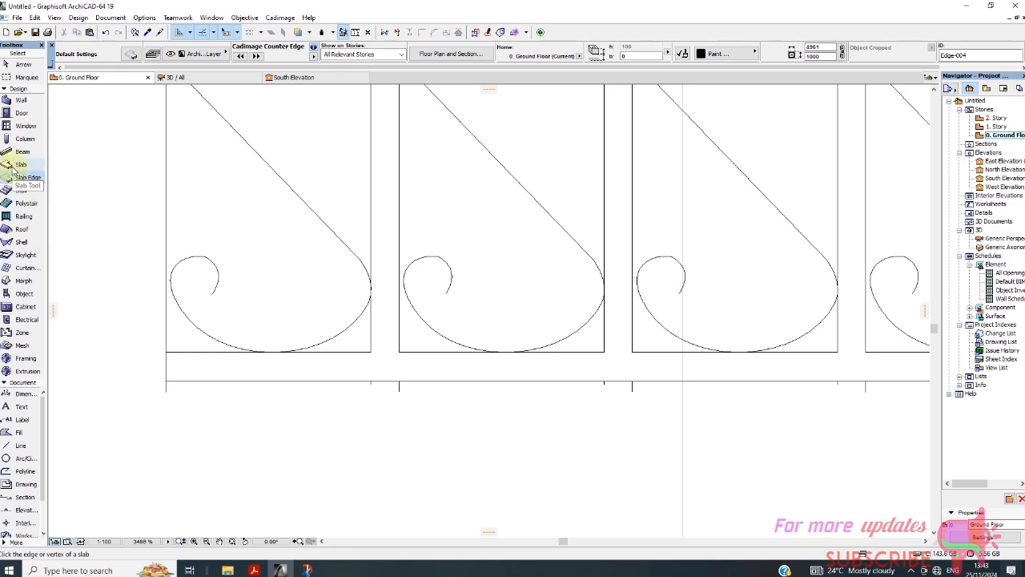
# Step: Override the default slab's top, side and bottom surfaces, link them, and set them all to Paint - Ivory Black
pyautogui.click(19, 164)
pyautogui.scroll(-3, 264, 237)
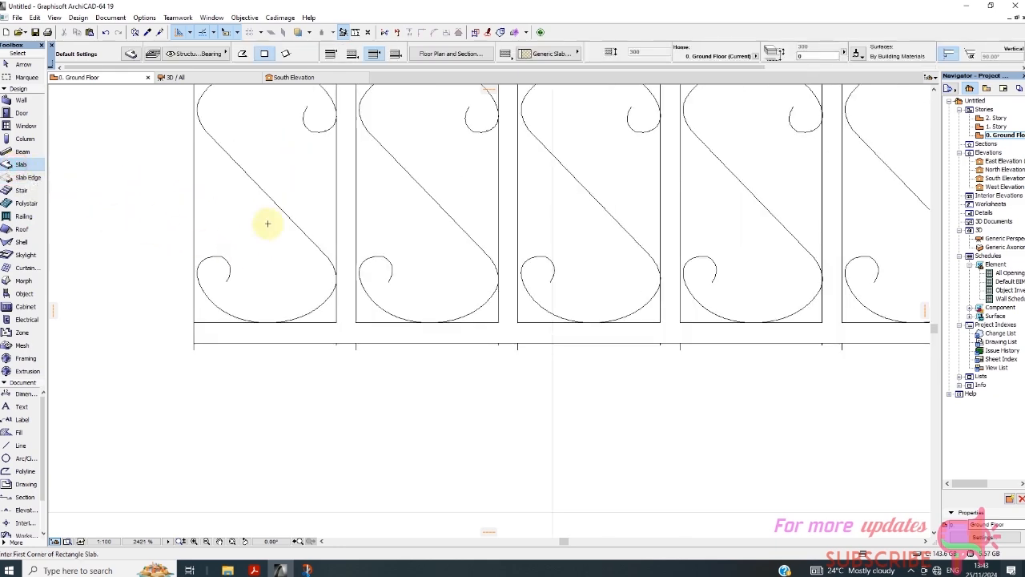
pyautogui.scroll(-1, 613, 164)
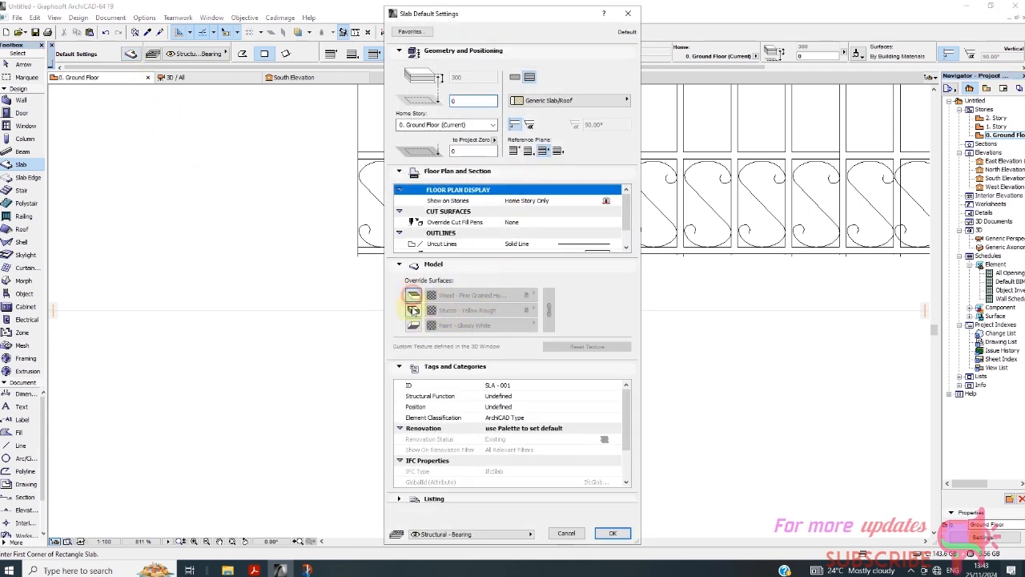
pyautogui.click(413, 325)
pyautogui.click(548, 309)
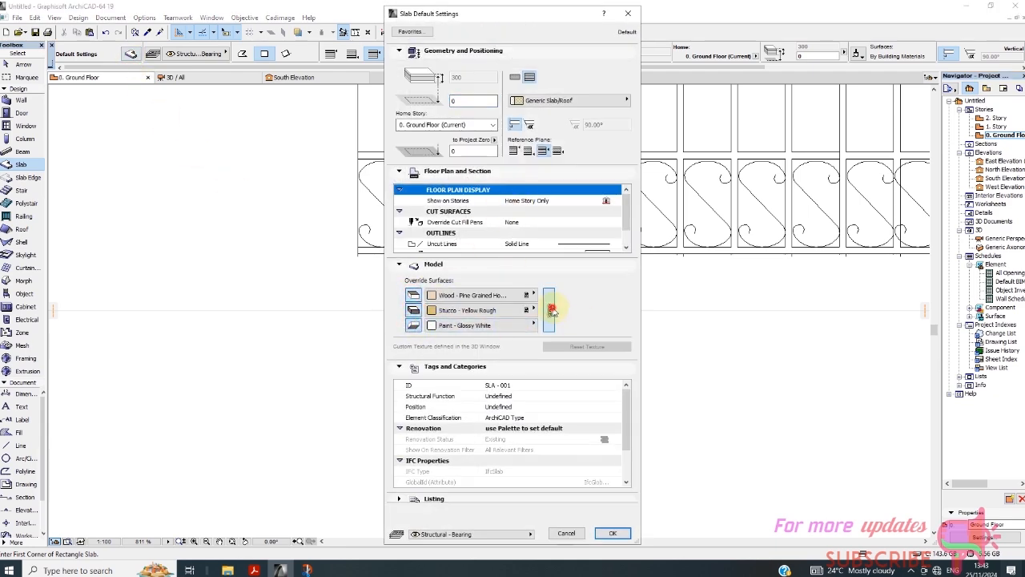
pyautogui.click(488, 295)
pyautogui.click(720, 340)
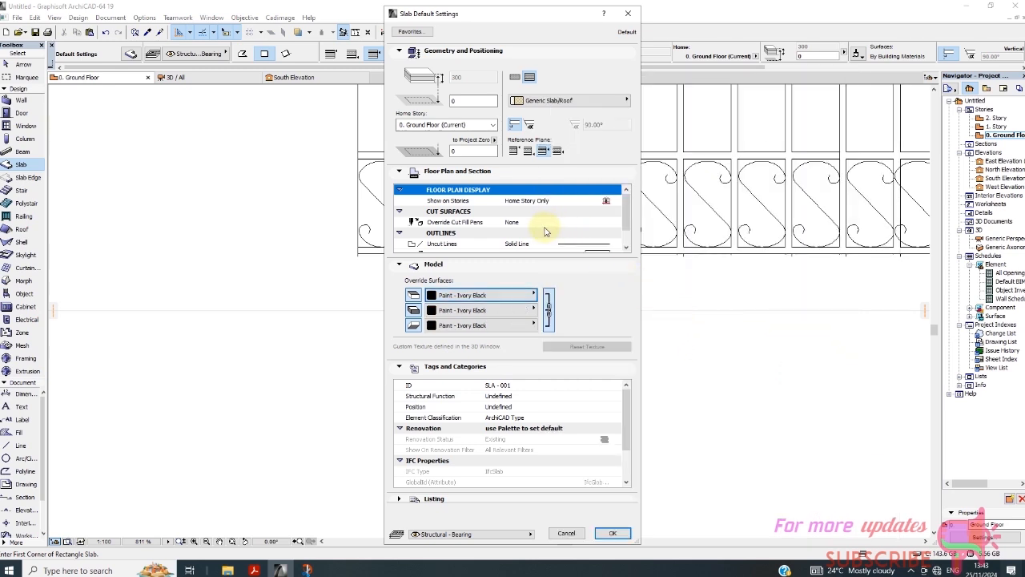
# Step: Set the default slab to a basic structure with a thickness of 50 and accept the settings
pyautogui.click(515, 77)
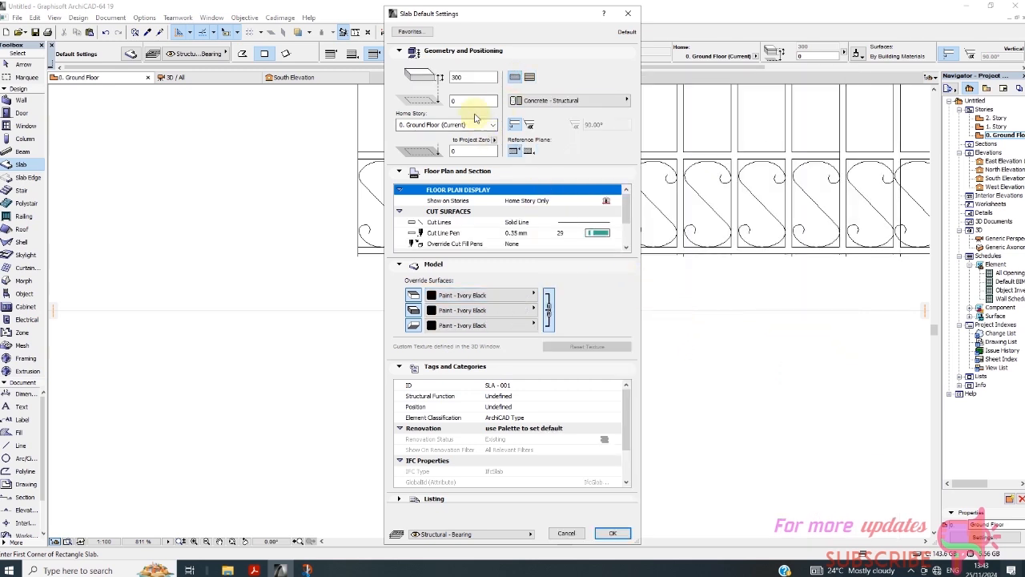
pyautogui.doubleClick(470, 77)
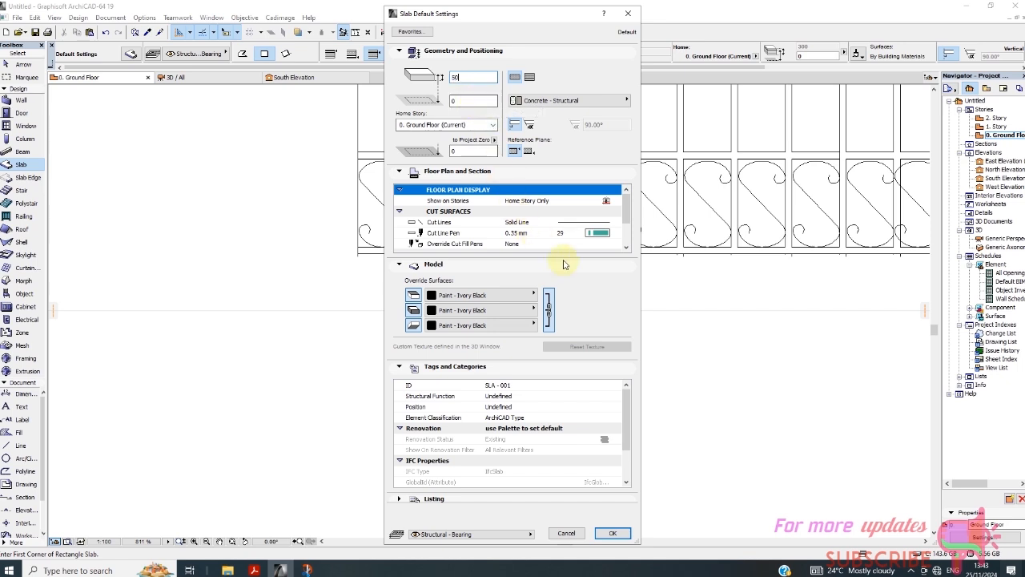
pyautogui.scroll(-2, 576, 244)
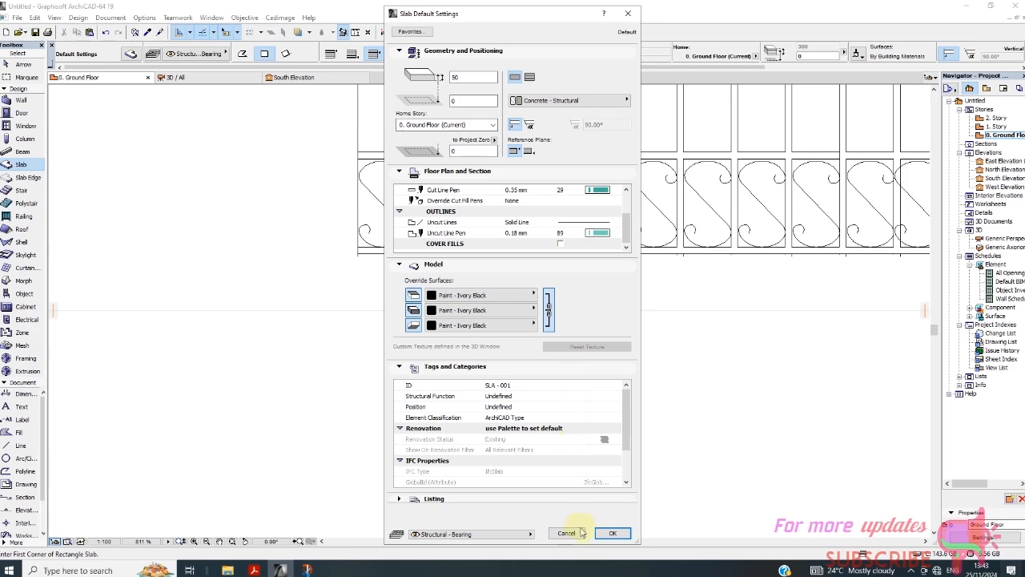
pyautogui.click(607, 533)
# Step: Create a slab from the gate's frame region with the magic wand and select the slab
pyautogui.scroll(4, 469, 240)
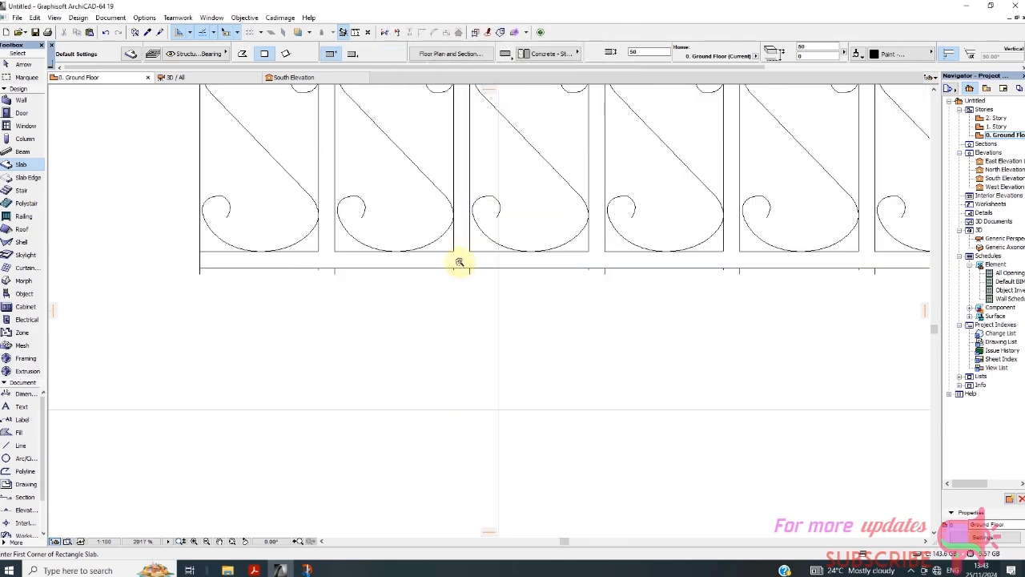
pyautogui.scroll(-8, 422, 278)
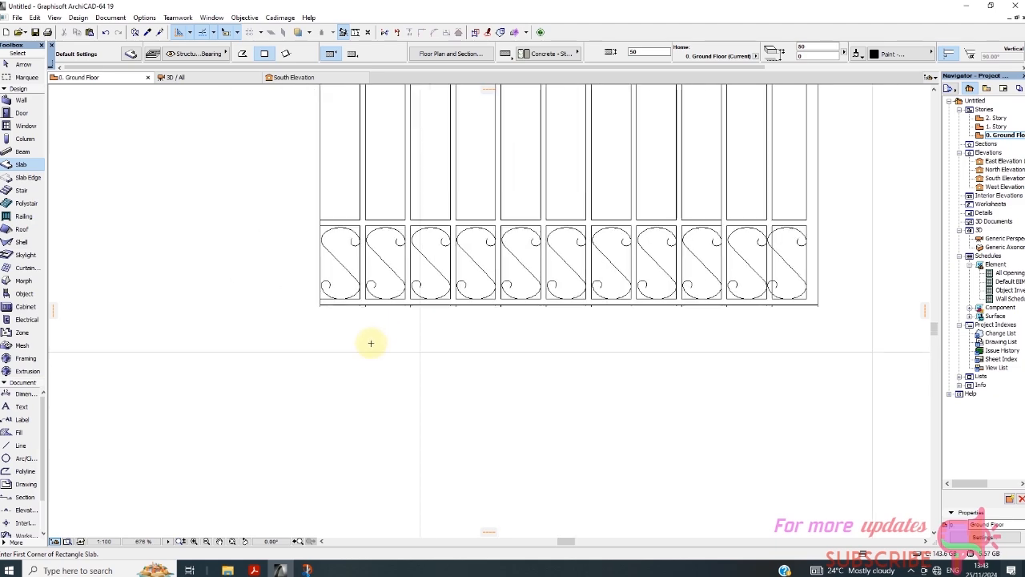
pyautogui.scroll(6, 491, 265)
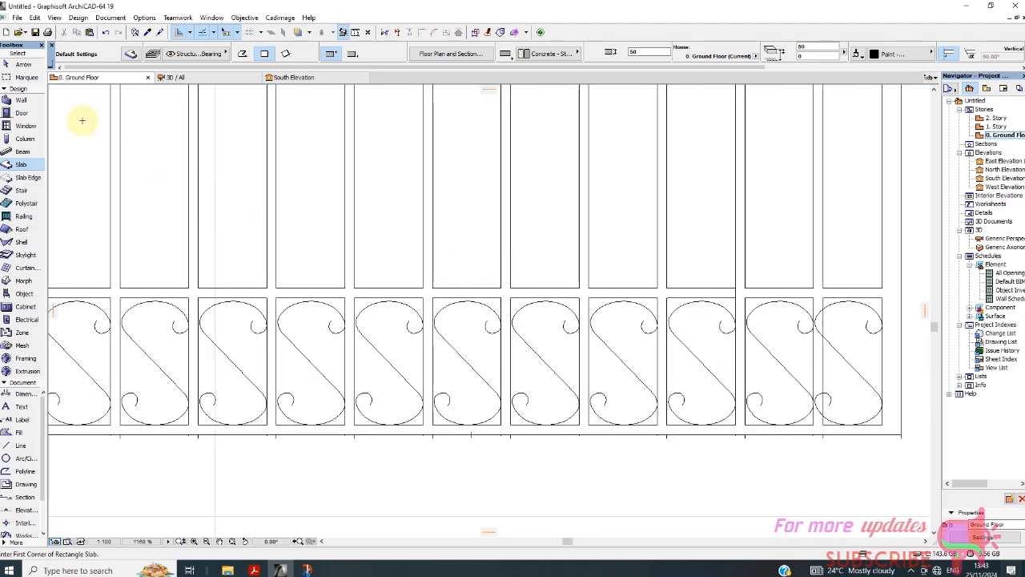
pyautogui.click(14, 64)
pyautogui.click(337, 289)
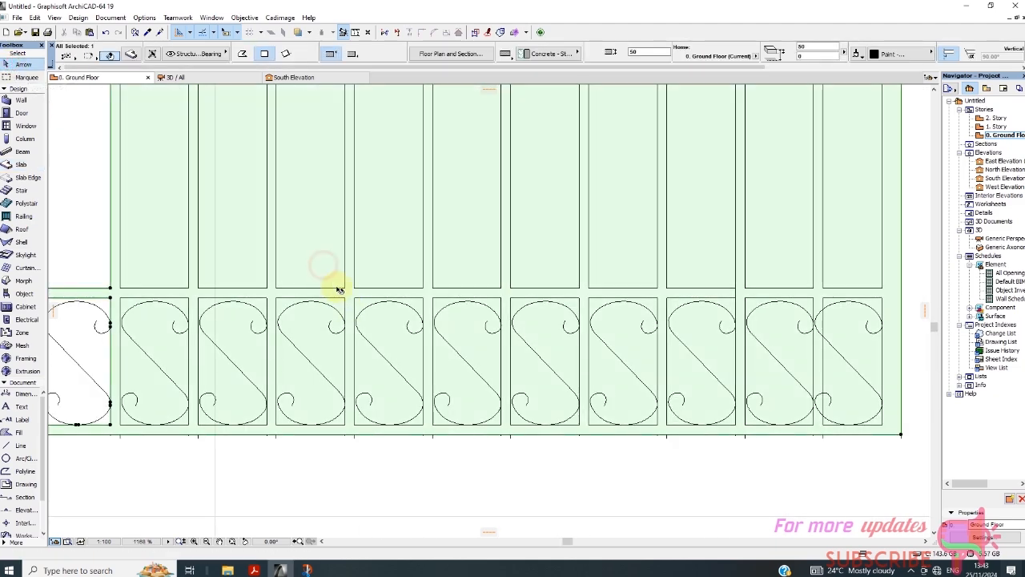
# Step: Cut the tall openings between the bars out of the selected slab, from the seventh bay back to the second
pyautogui.scroll(-6, 352, 304)
pyautogui.scroll(2, 363, 232)
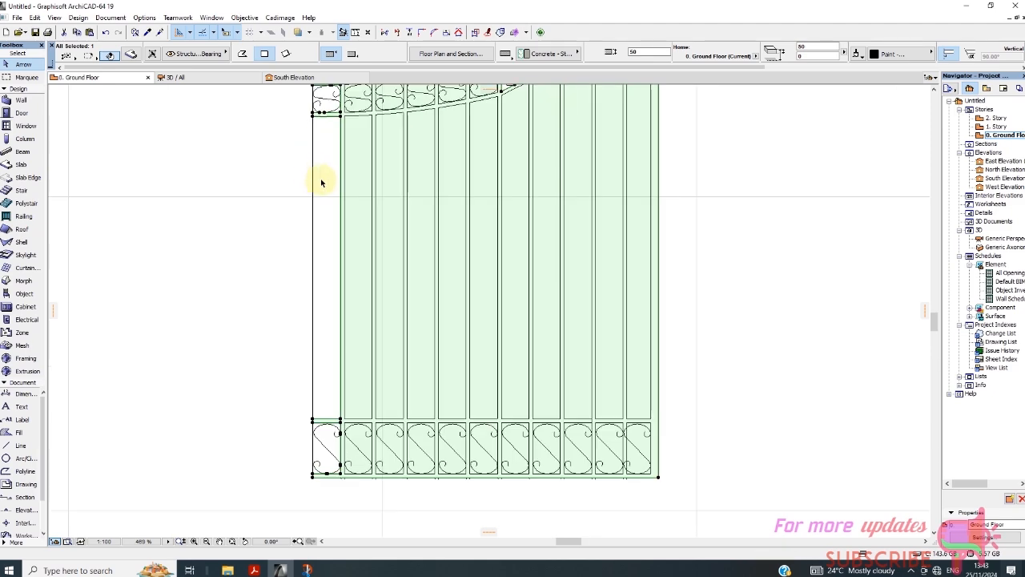
pyautogui.scroll(2, 396, 395)
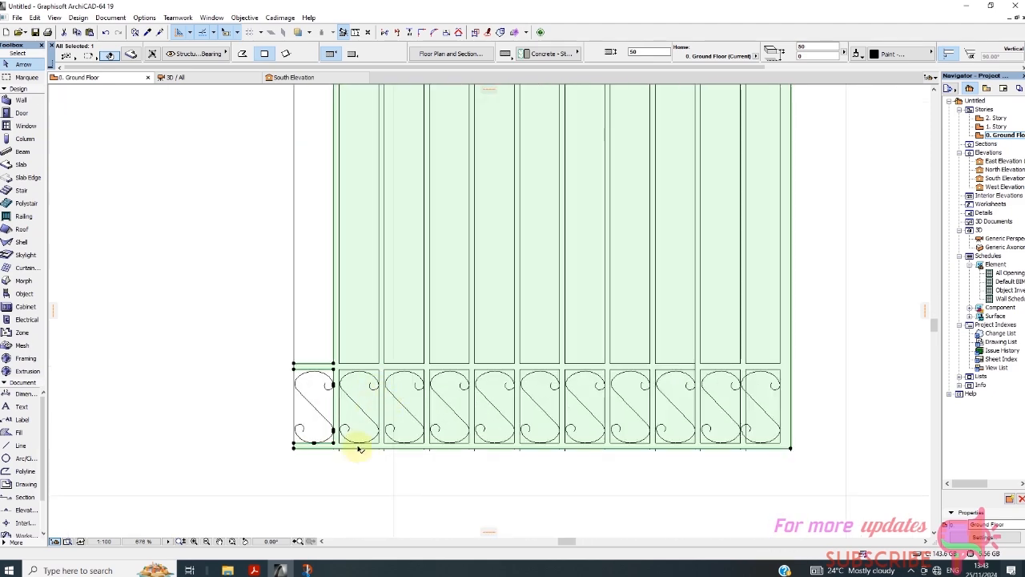
pyautogui.scroll(3, 360, 449)
pyautogui.scroll(-7, 362, 365)
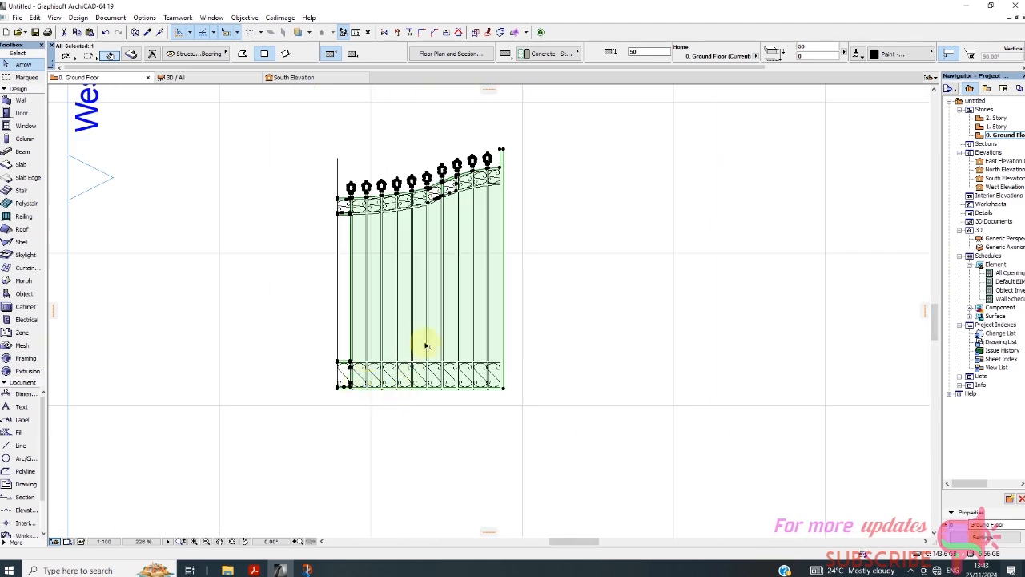
pyautogui.click(21, 168)
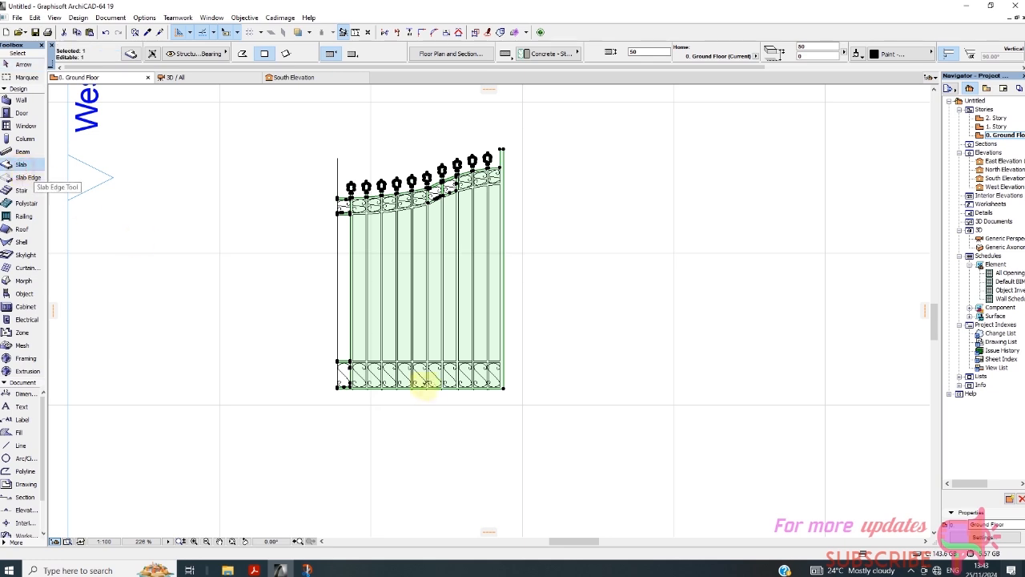
pyautogui.scroll(1, 424, 381)
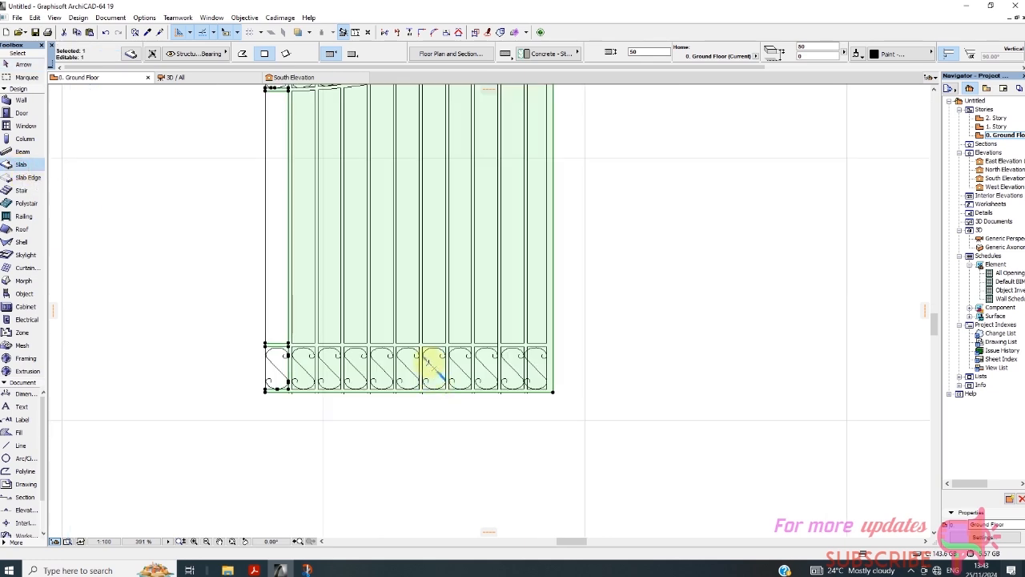
pyautogui.click(432, 310)
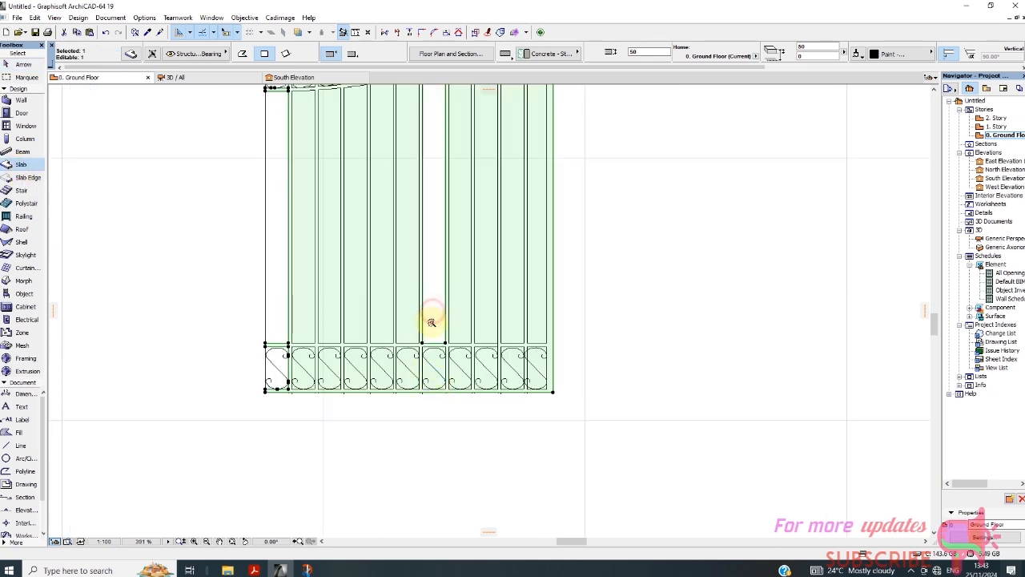
pyautogui.click(412, 296)
pyautogui.click(383, 294)
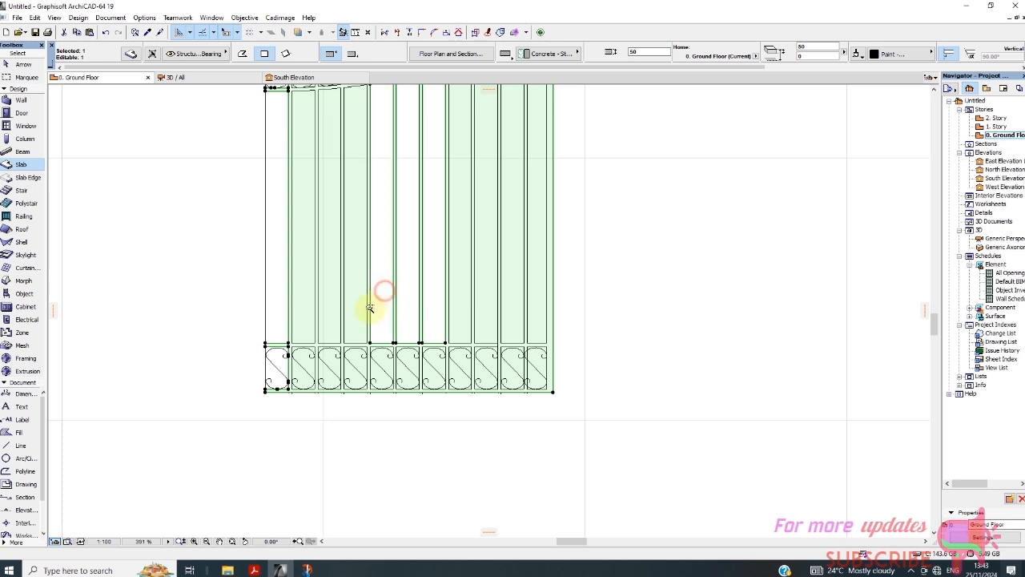
pyautogui.click(355, 294)
pyautogui.click(329, 295)
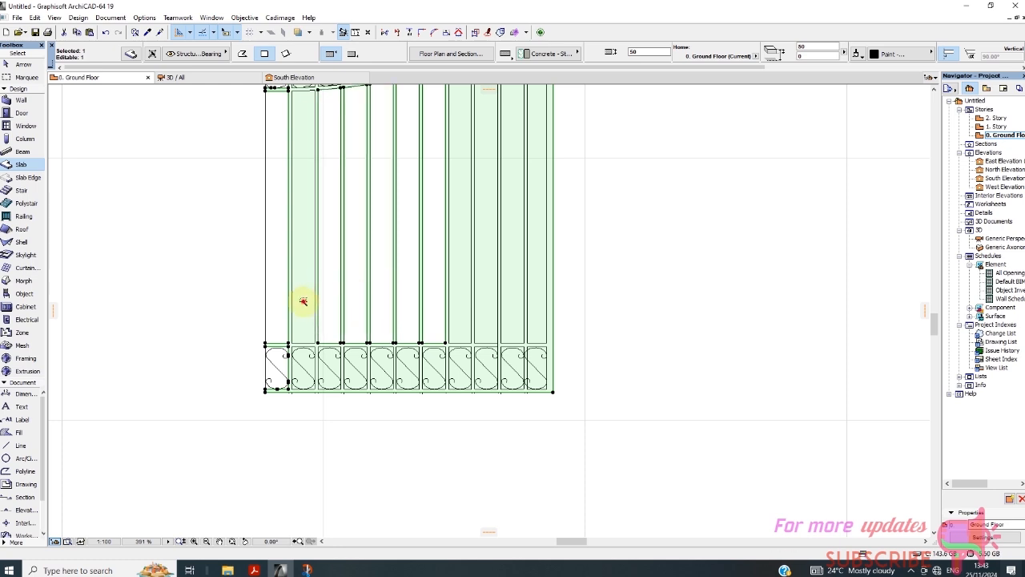
pyautogui.click(302, 297)
# Step: Cut the remaining four tall openings, from the eighth bay to the end post, out of the slab
pyautogui.click(464, 297)
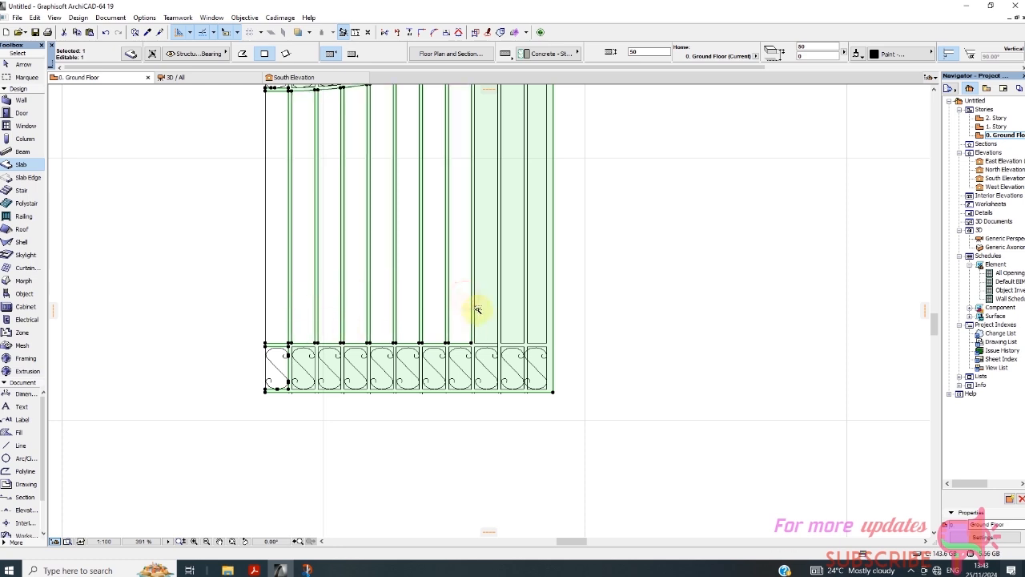
pyautogui.click(485, 302)
pyautogui.click(507, 302)
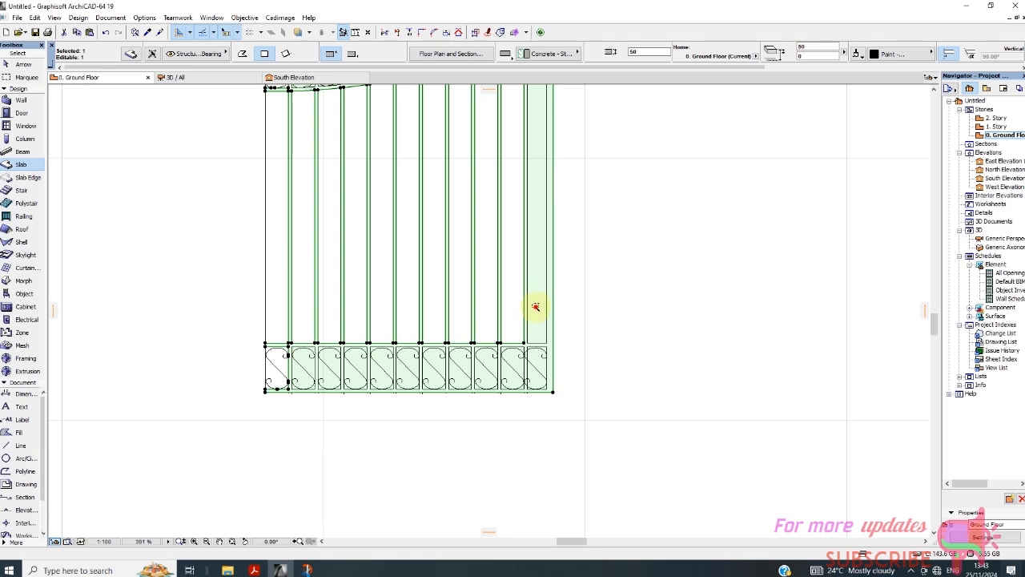
pyautogui.click(536, 307)
# Step: Cut the regions below the scrolls in the last three top bays out of the slab
pyautogui.scroll(-2, 470, 403)
pyautogui.scroll(3, 471, 146)
pyautogui.scroll(2, 471, 143)
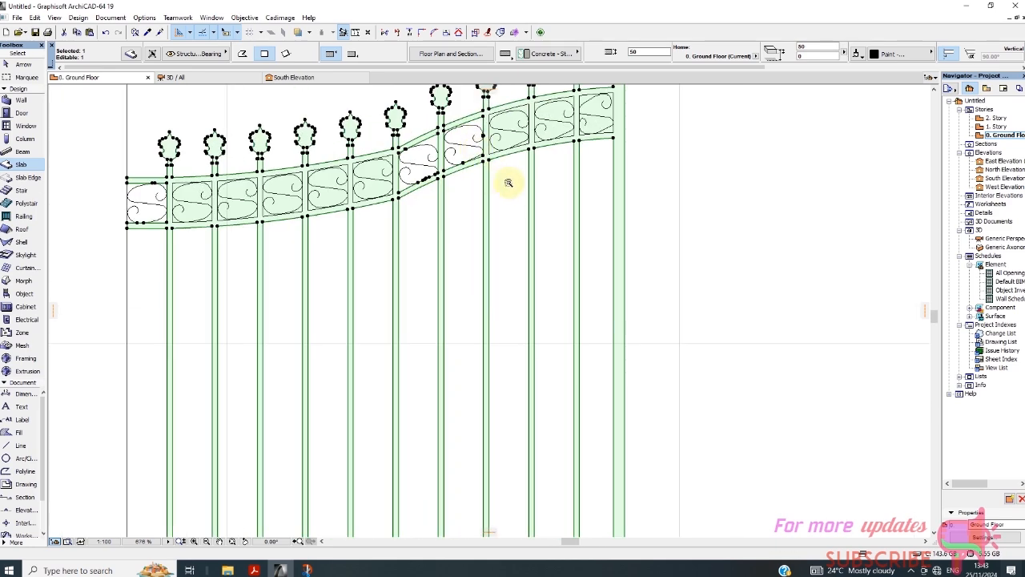
pyautogui.click(513, 129)
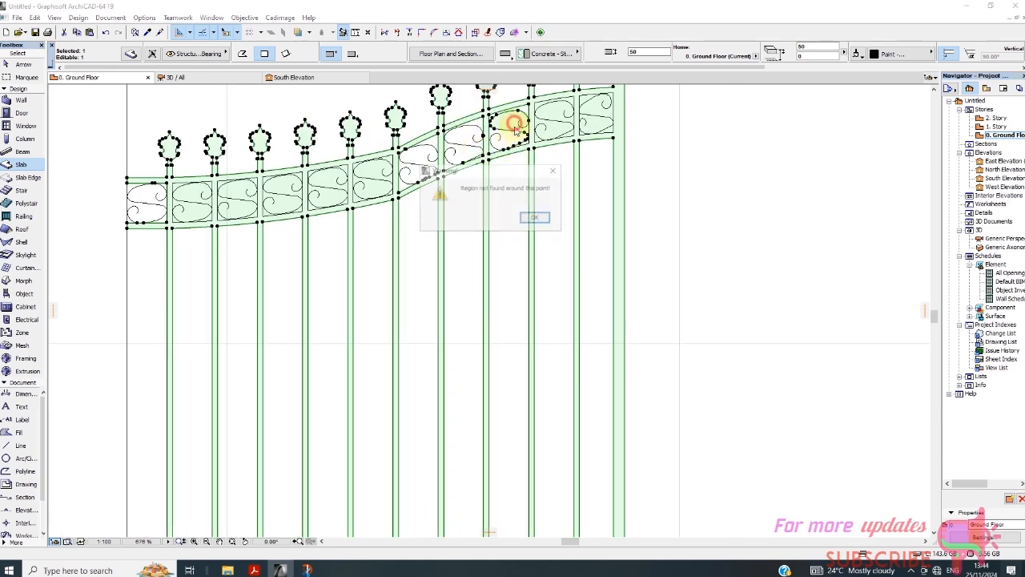
pyautogui.click(539, 223)
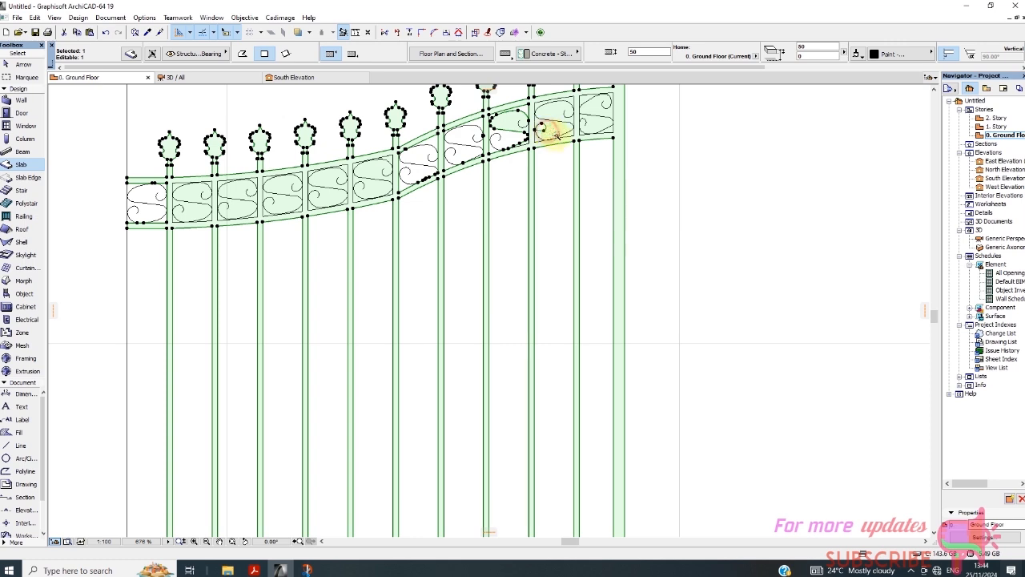
pyautogui.click(553, 130)
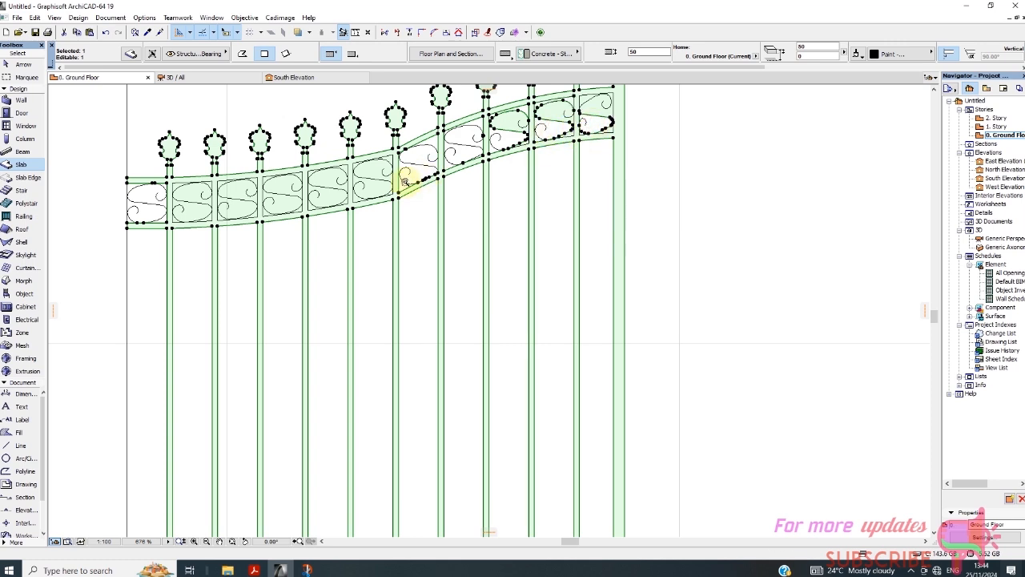
# Step: Cut the lower scroll regions of the second through sixth top bays out of the slab
pyautogui.click(377, 190)
pyautogui.click(330, 199)
pyautogui.click(371, 169)
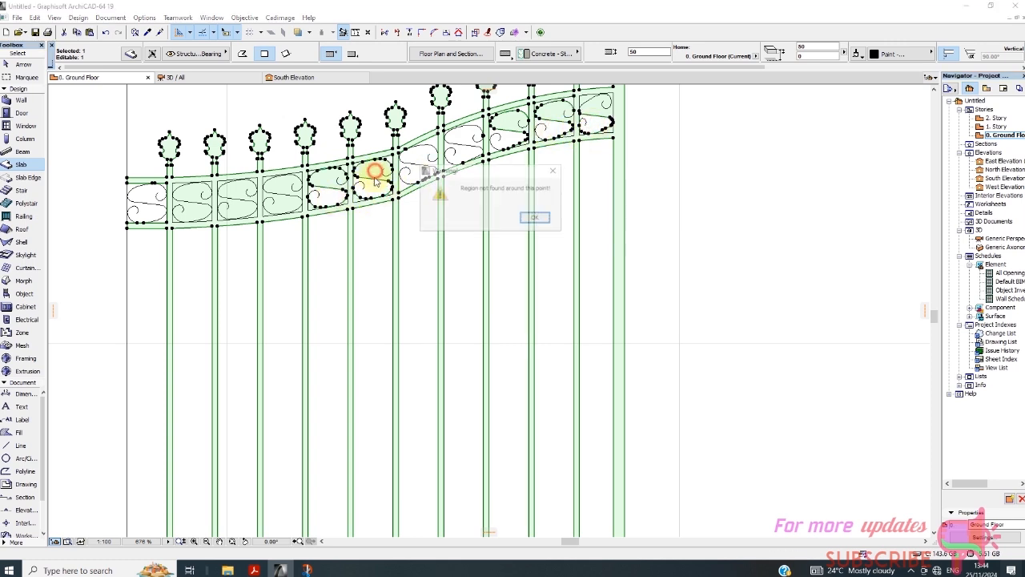
pyautogui.click(593, 216)
pyautogui.click(276, 207)
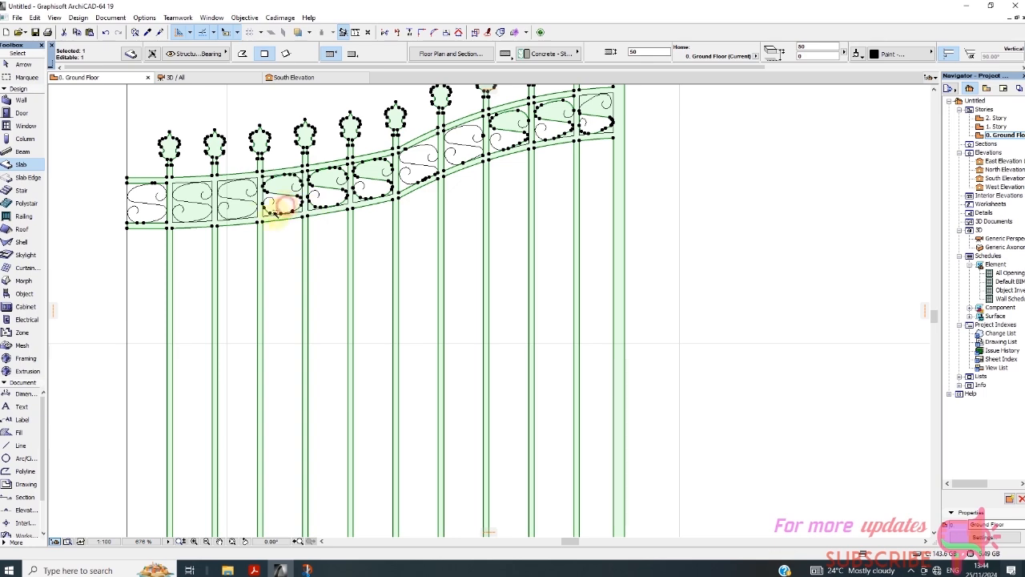
pyautogui.click(240, 207)
pyautogui.click(189, 212)
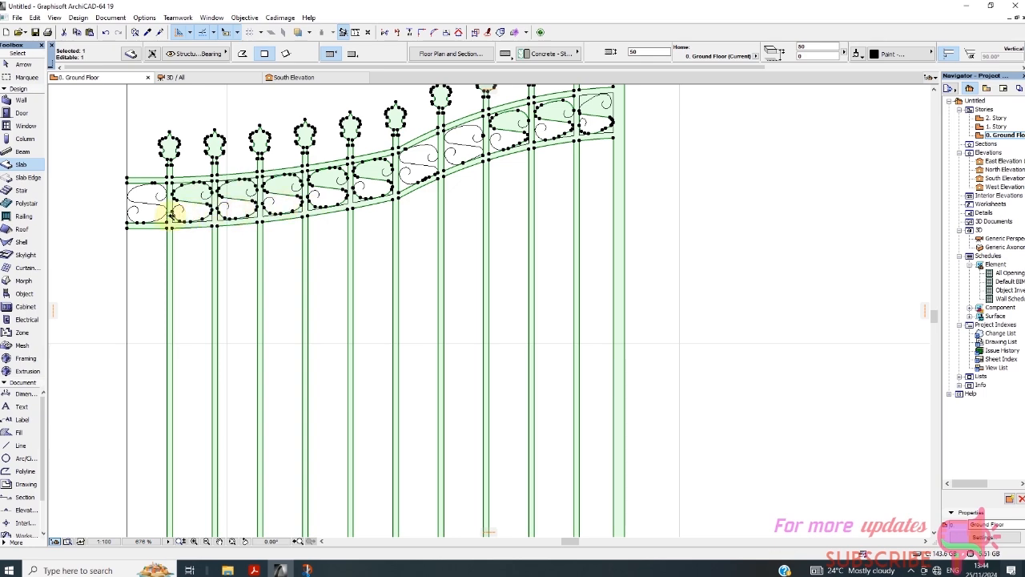
# Step: Try to cut another region beside the scroll in the sixth top bay out of the slab
pyautogui.scroll(-1, 366, 171)
pyautogui.scroll(5, 377, 172)
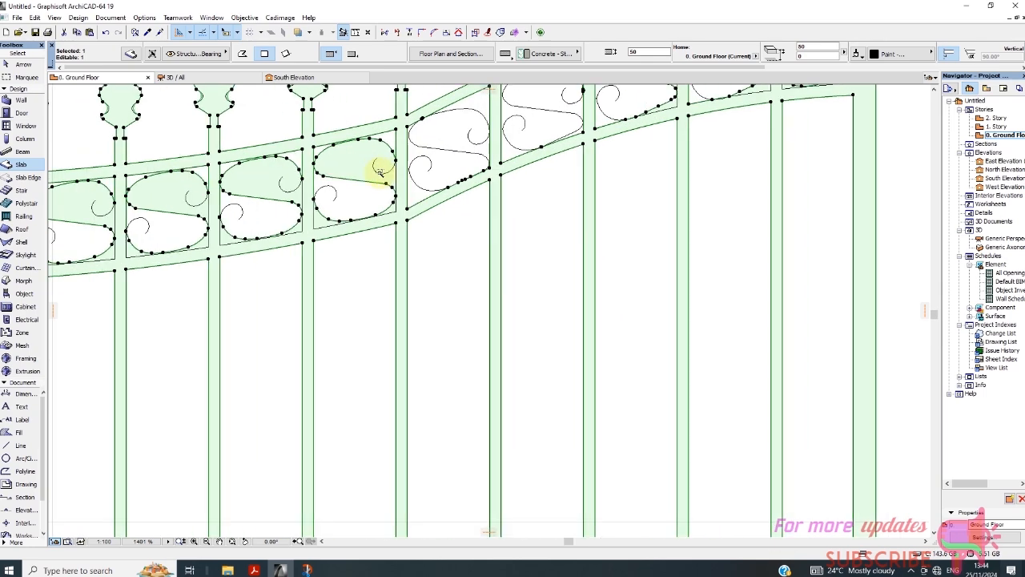
pyautogui.click(393, 186)
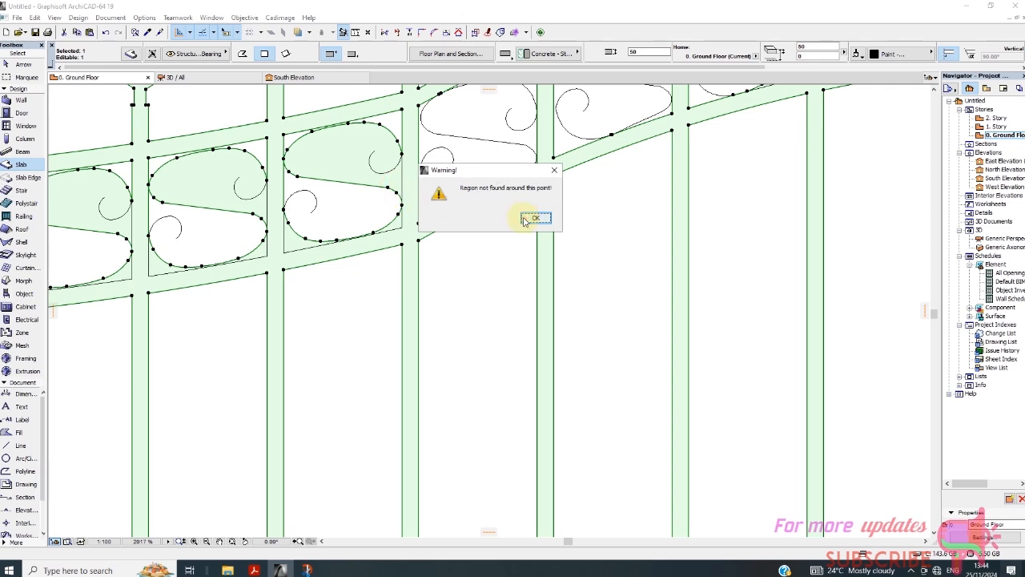
pyautogui.click(531, 217)
# Step: Try to cut a scroll region in the fifth bay of the bottom band out of the slab
pyautogui.scroll(-1, 390, 182)
pyautogui.scroll(-4, 389, 183)
pyautogui.scroll(3, 393, 170)
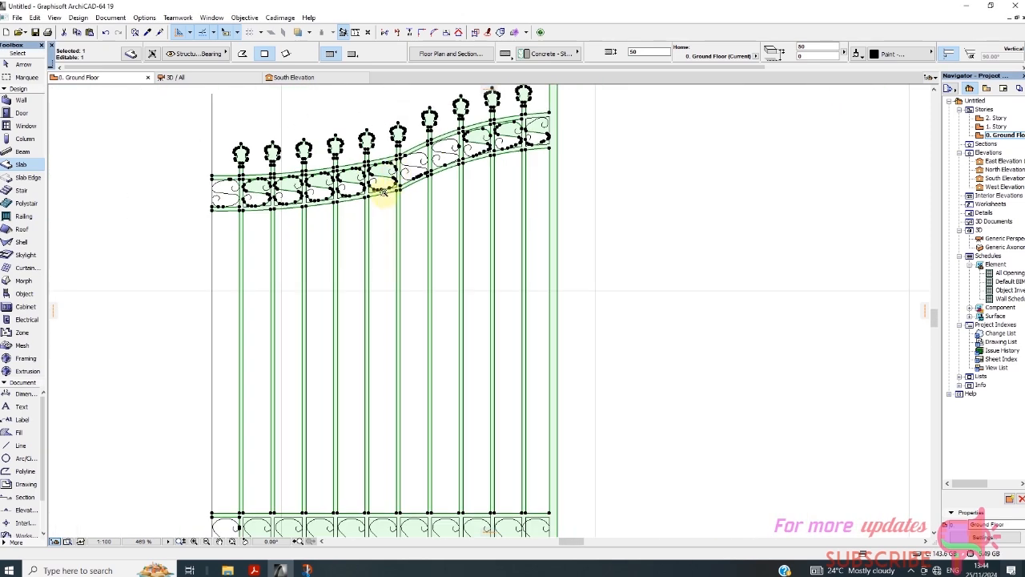
pyautogui.scroll(-5, 487, 352)
pyautogui.scroll(3, 366, 441)
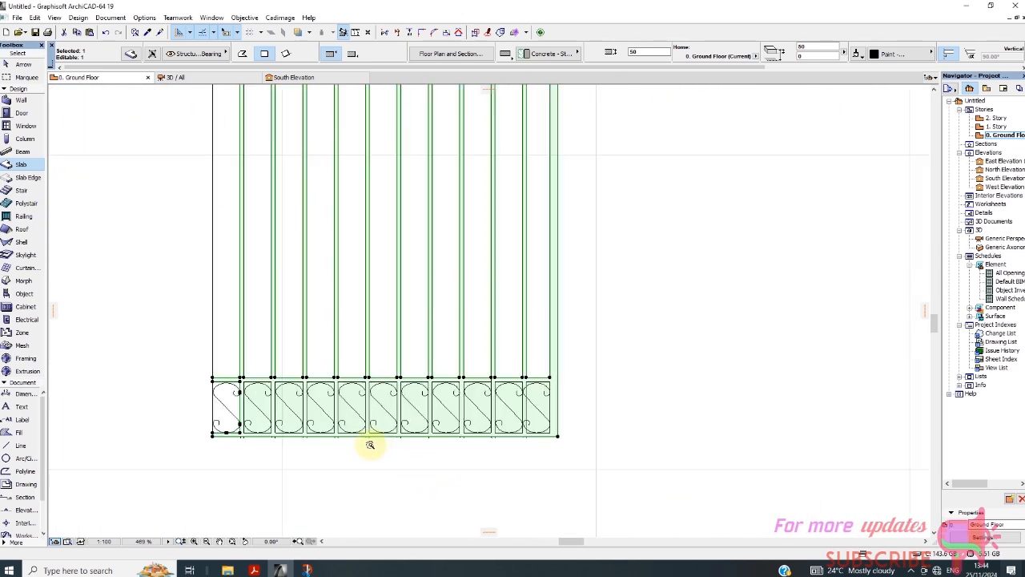
pyautogui.click(354, 423)
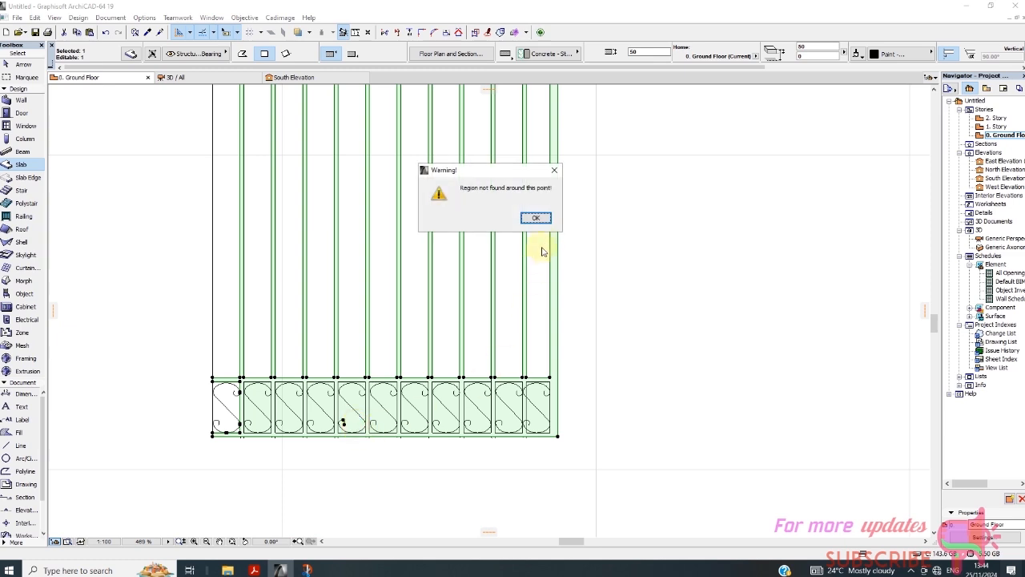
pyautogui.click(535, 216)
# Step: Cut the upper scroll regions of the second through eleventh bays in the bottom band out of the slab
pyautogui.keyDown('shift'); pyautogui.click(418, 404); pyautogui.keyUp('shift')
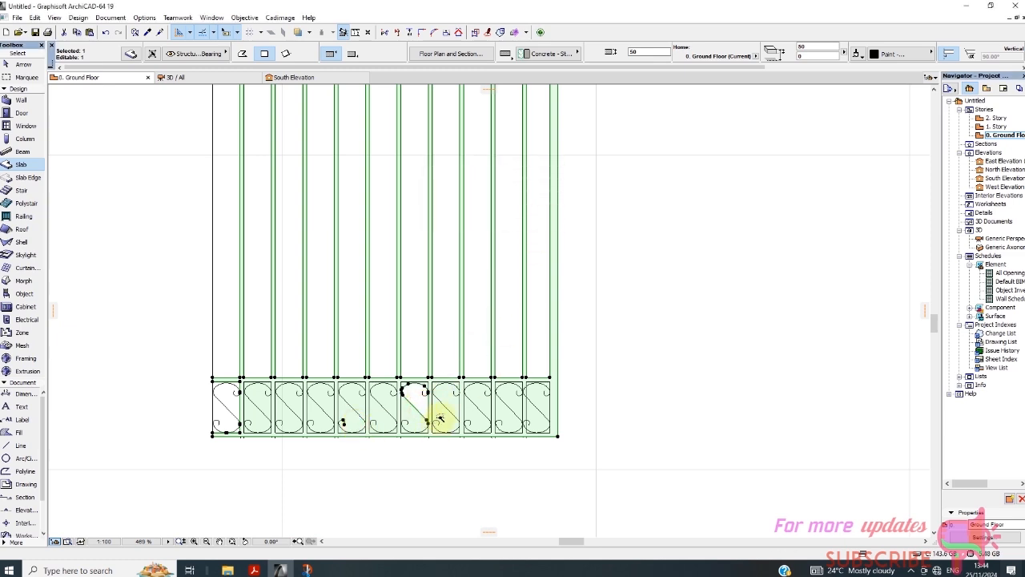
pyautogui.keyDown('shift'); pyautogui.click(448, 403); pyautogui.keyUp('shift')
pyautogui.keyDown('shift'); pyautogui.click(483, 402); pyautogui.keyUp('shift')
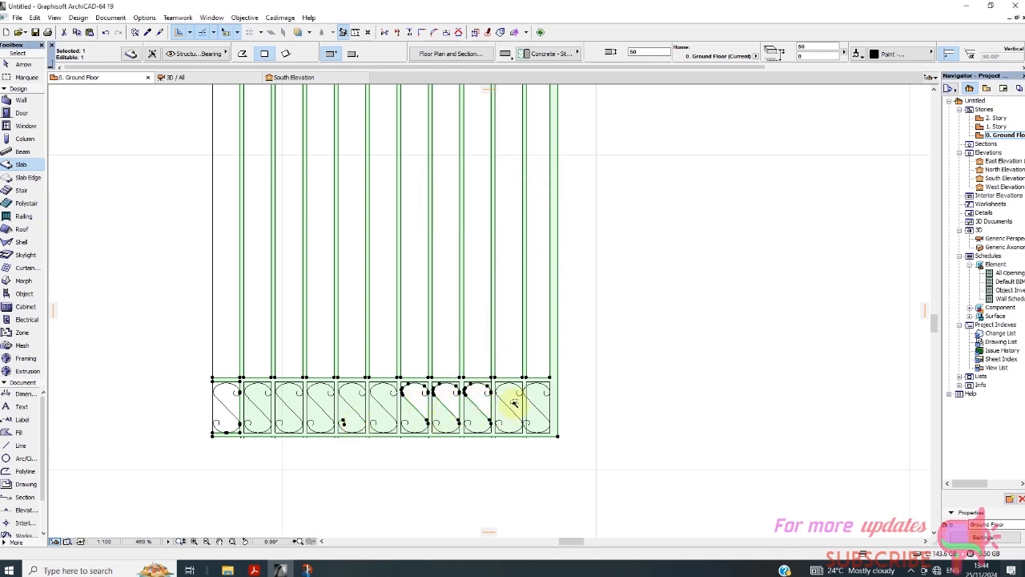
pyautogui.keyDown('shift'); pyautogui.click(514, 403); pyautogui.keyUp('shift')
pyautogui.keyDown('shift'); pyautogui.click(538, 402); pyautogui.keyUp('shift')
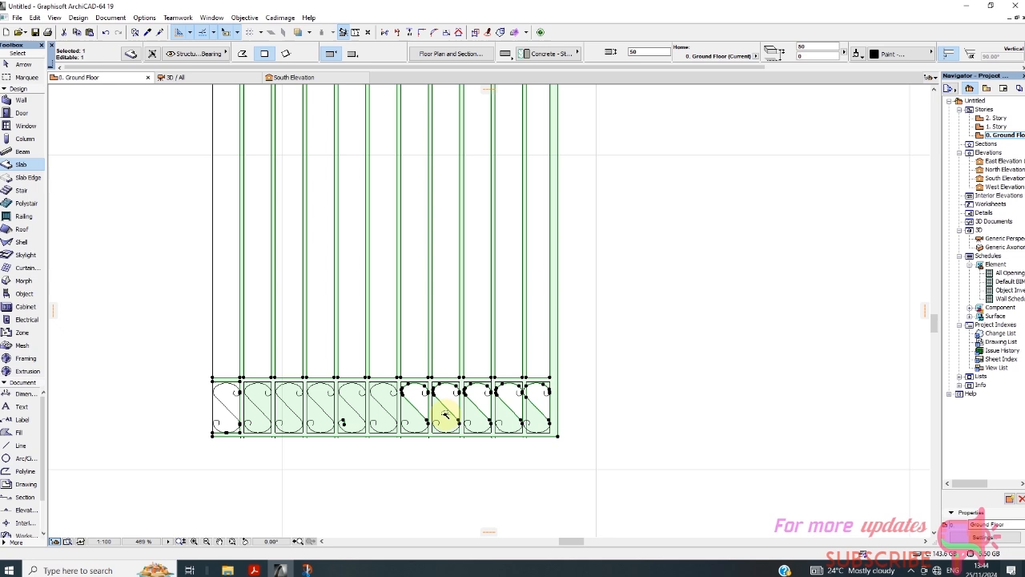
pyautogui.keyDown('shift'); pyautogui.click(383, 399); pyautogui.keyUp('shift')
pyautogui.keyDown('shift'); pyautogui.click(321, 400); pyautogui.keyUp('shift')
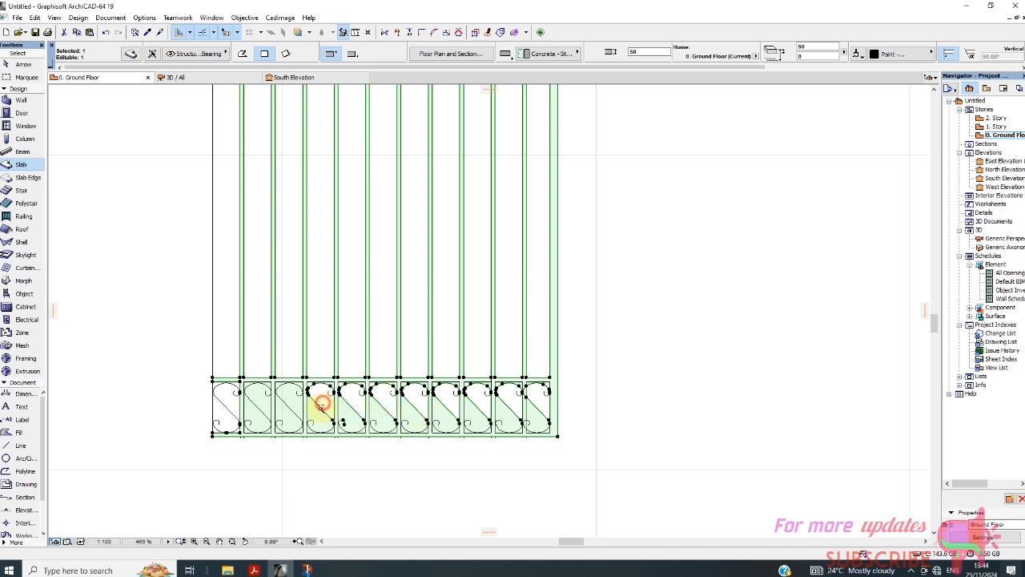
pyautogui.keyDown('shift'); pyautogui.click(281, 410); pyautogui.keyUp('shift')
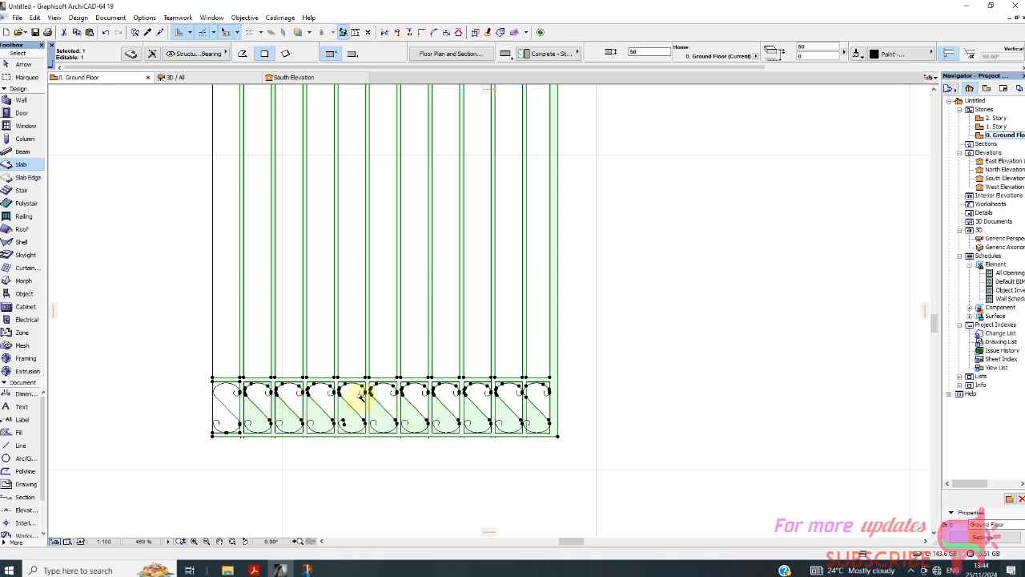
# Step: Try to cut the upper scroll region of the second top bay out of the slab
pyautogui.scroll(-1, 359, 400)
pyautogui.scroll(1, 272, 393)
pyautogui.scroll(-2, 308, 385)
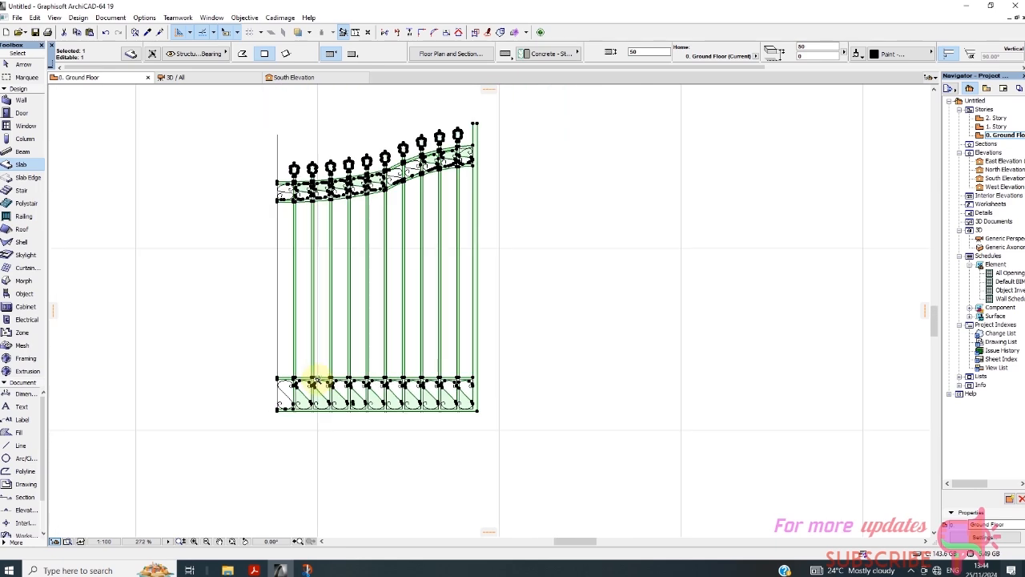
pyautogui.scroll(3, 312, 188)
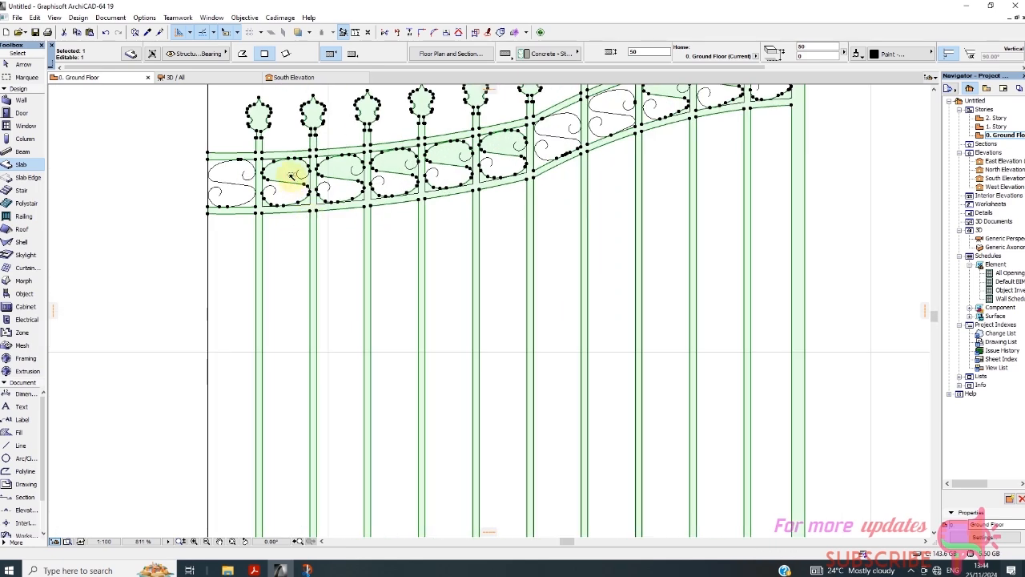
pyautogui.click(292, 177)
pyautogui.click(536, 213)
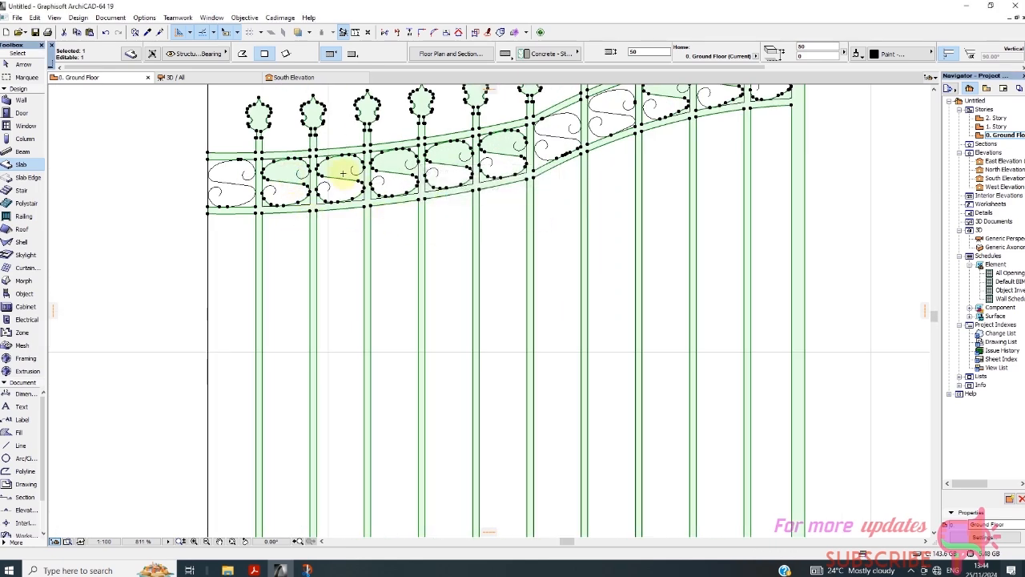
# Step: Examine the scroll linework and the remaining uncut regions in the gate's top band, with and without the slab selected
pyautogui.click(144, 149)
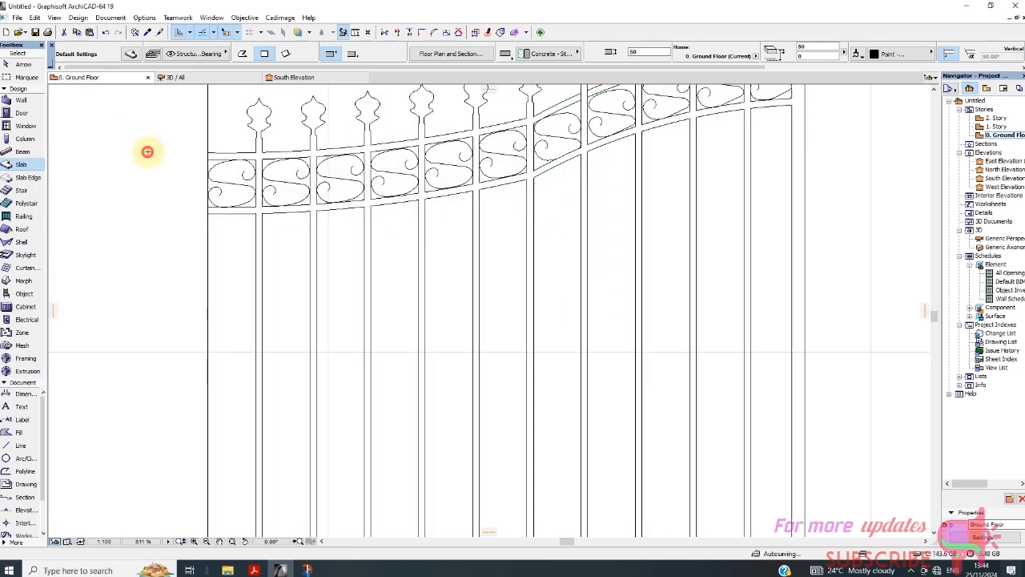
pyautogui.click(18, 64)
pyautogui.click(282, 174)
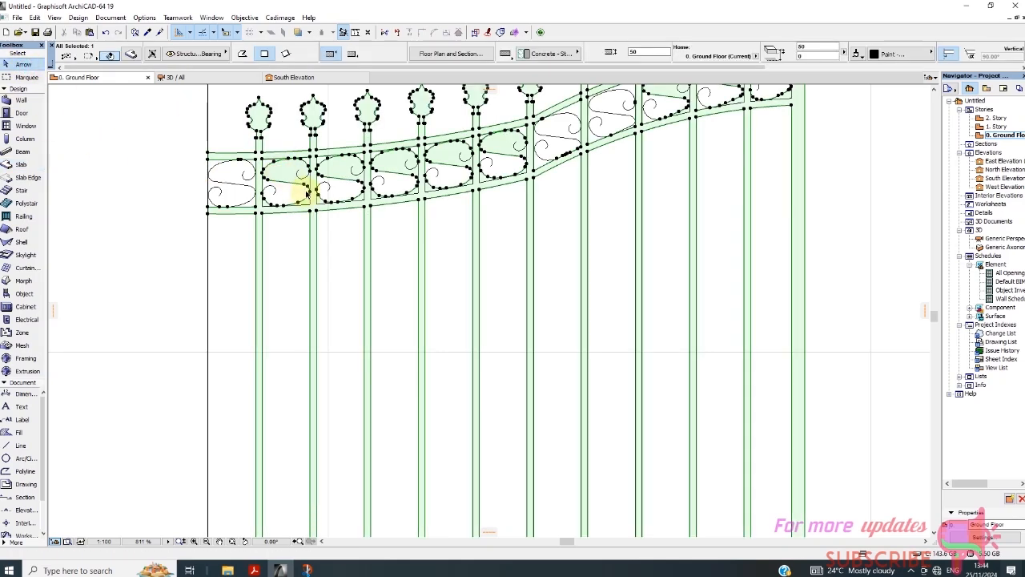
pyautogui.scroll(6, 420, 164)
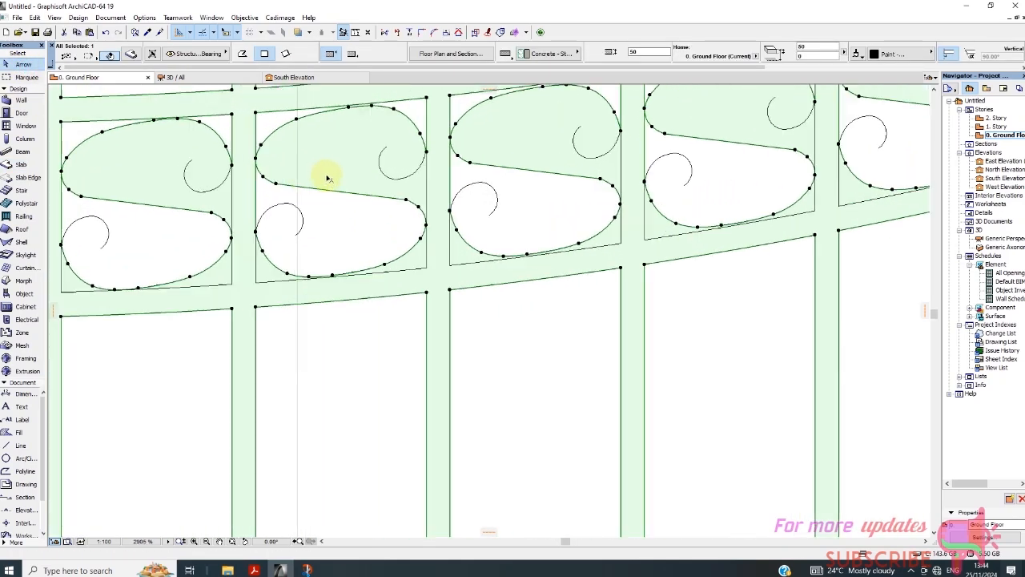
pyautogui.scroll(-2, 405, 194)
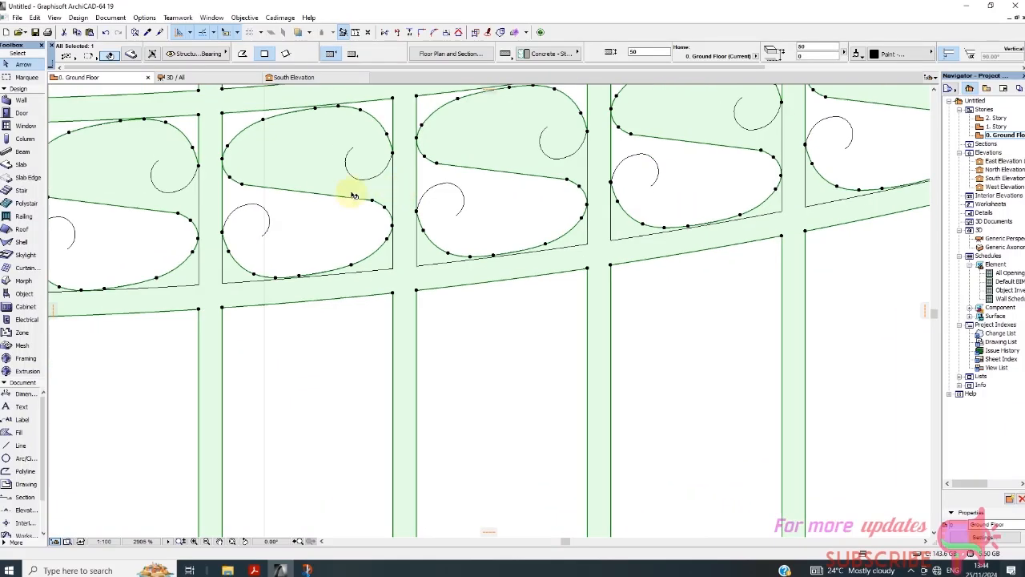
pyautogui.click(198, 203)
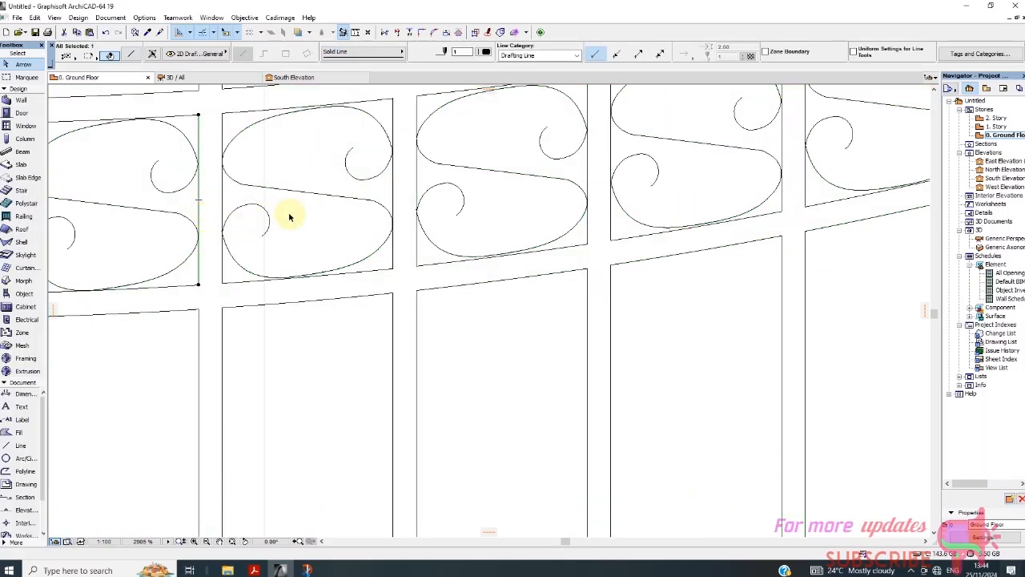
pyautogui.scroll(-2, 295, 250)
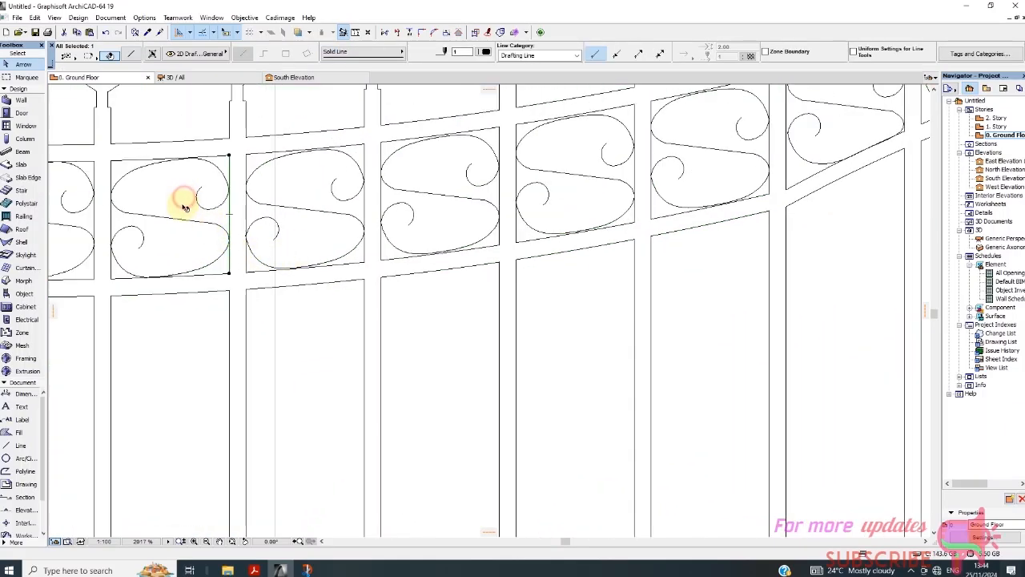
pyautogui.scroll(-2, 183, 207)
pyautogui.click(299, 192)
pyautogui.scroll(-1, 321, 208)
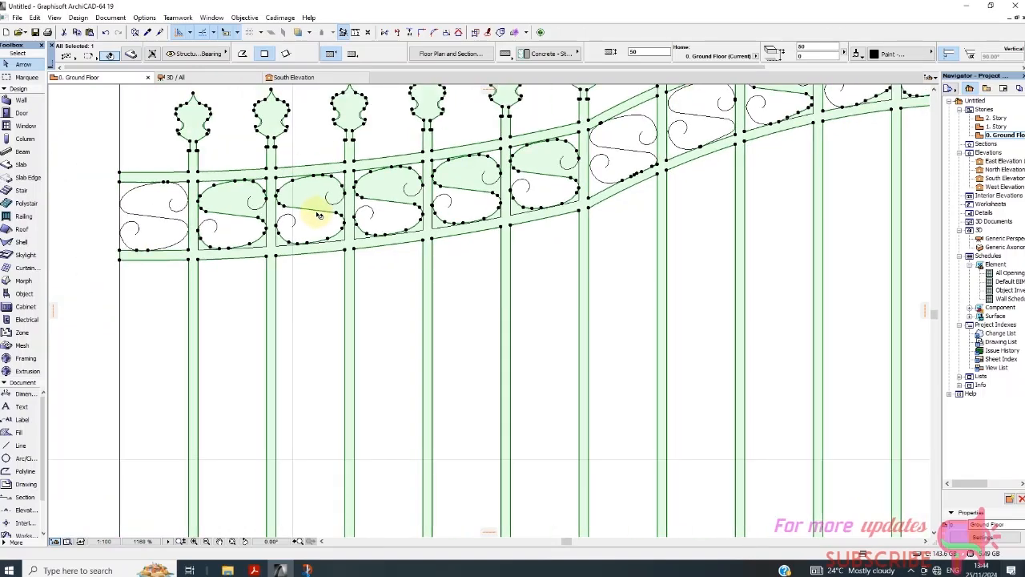
pyautogui.scroll(-3, 396, 222)
pyautogui.scroll(5, 420, 189)
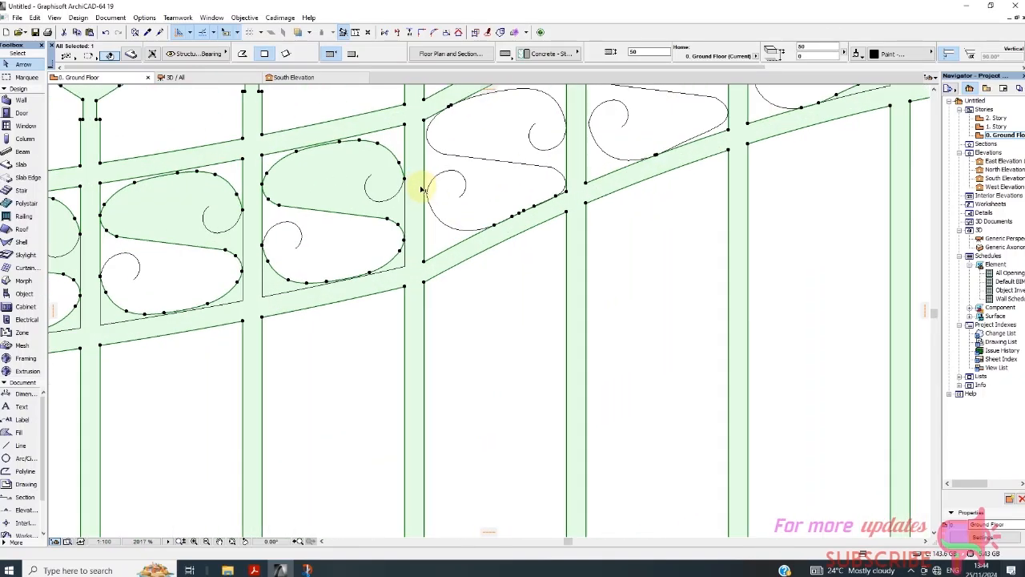
pyautogui.scroll(-1, 424, 188)
pyautogui.scroll(3, 420, 192)
pyautogui.scroll(-4, 424, 192)
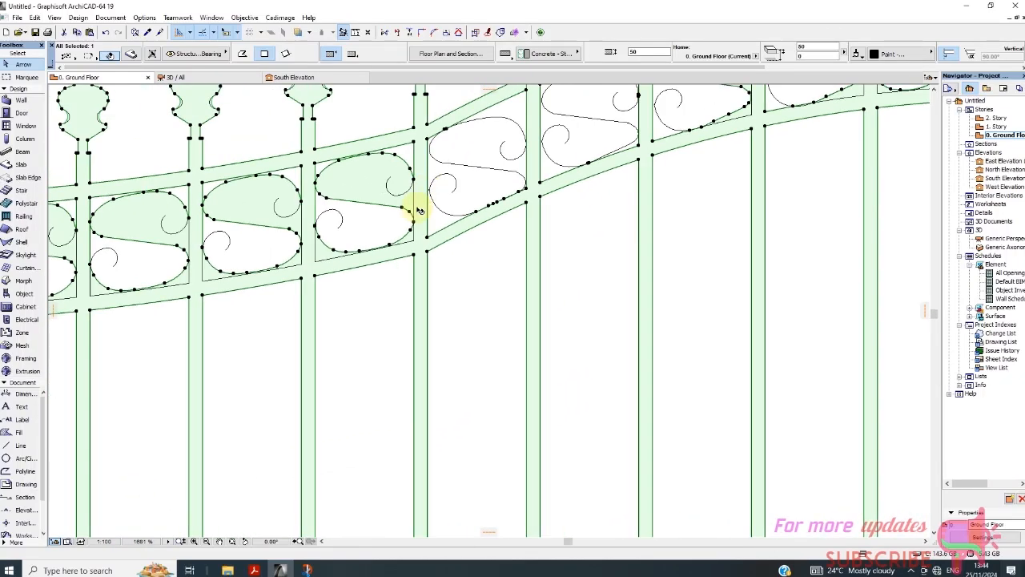
pyautogui.scroll(-2, 424, 207)
pyautogui.press('Escape')
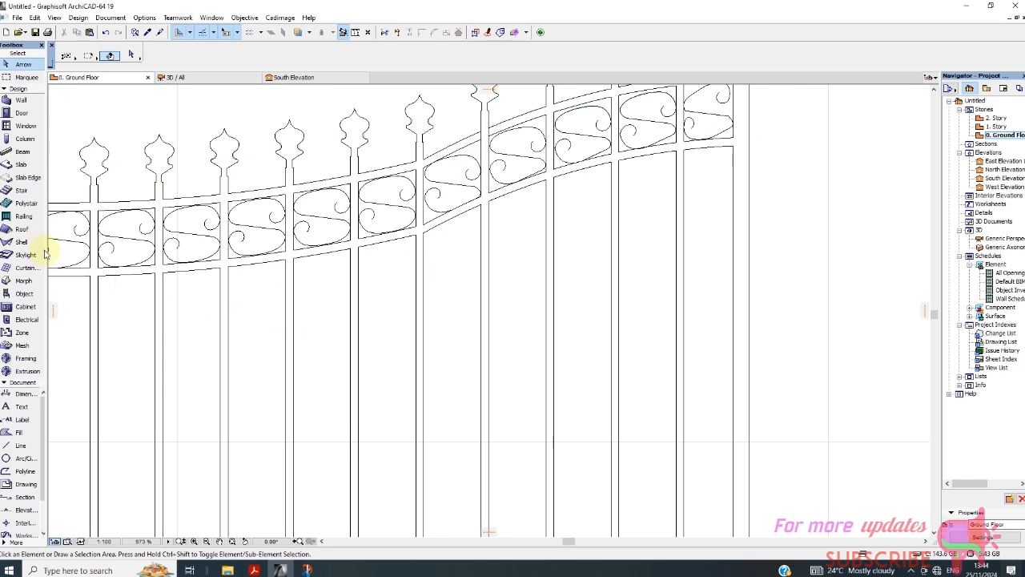
# Step: Set the default beam's building material to Iron and its width to 25 mm
pyautogui.click(20, 151)
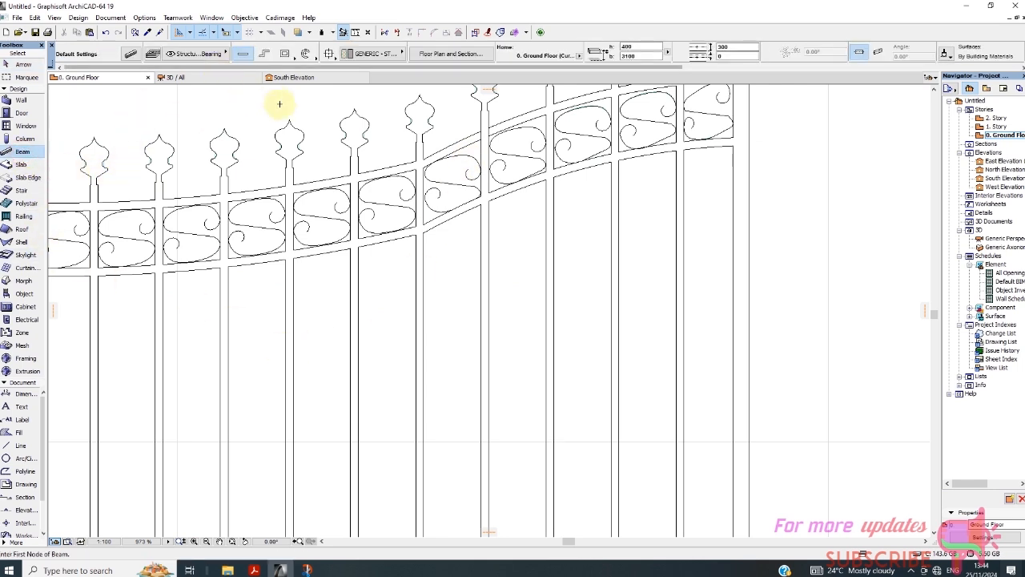
pyautogui.click(374, 54)
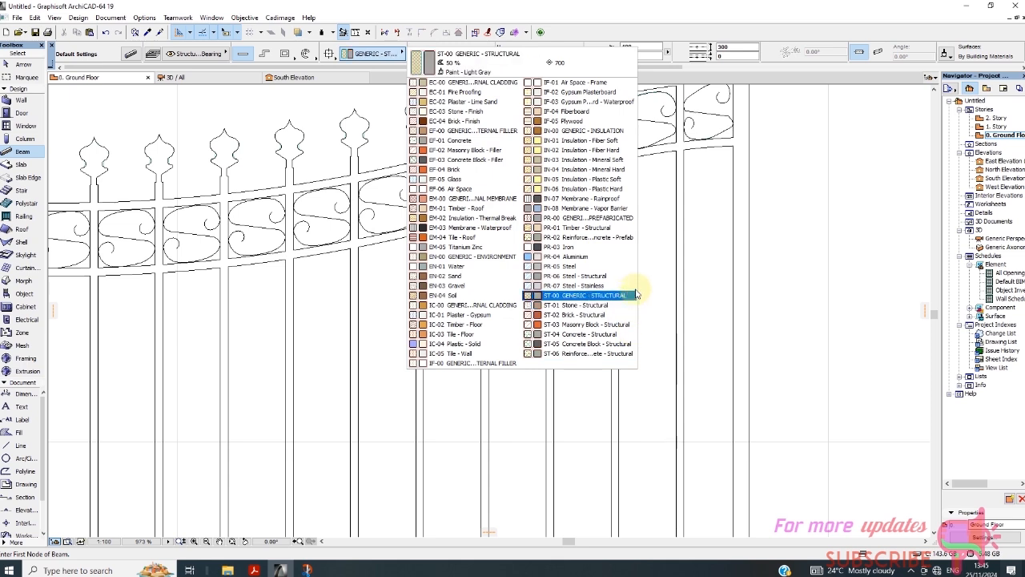
pyautogui.click(592, 247)
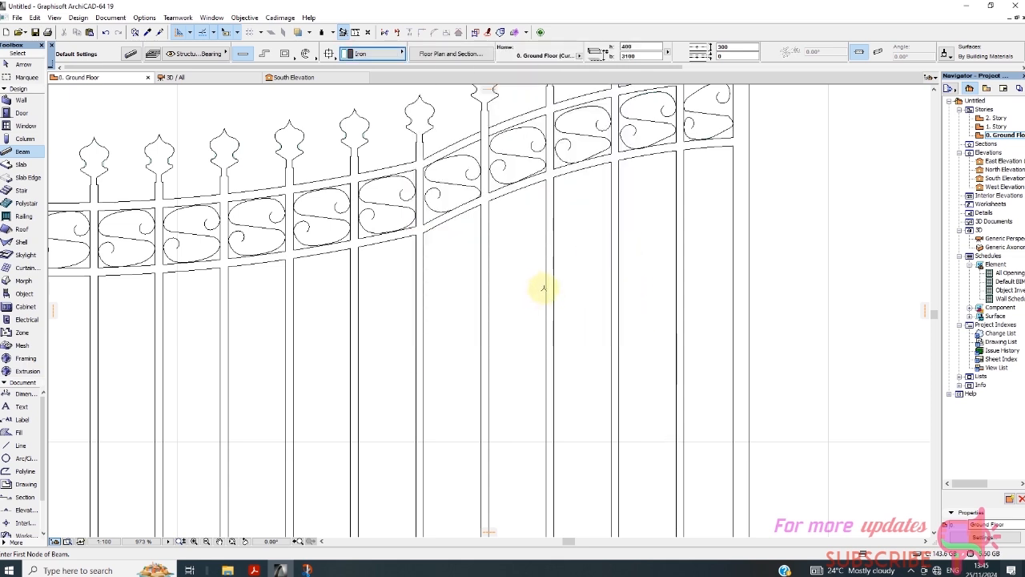
pyautogui.click(328, 53)
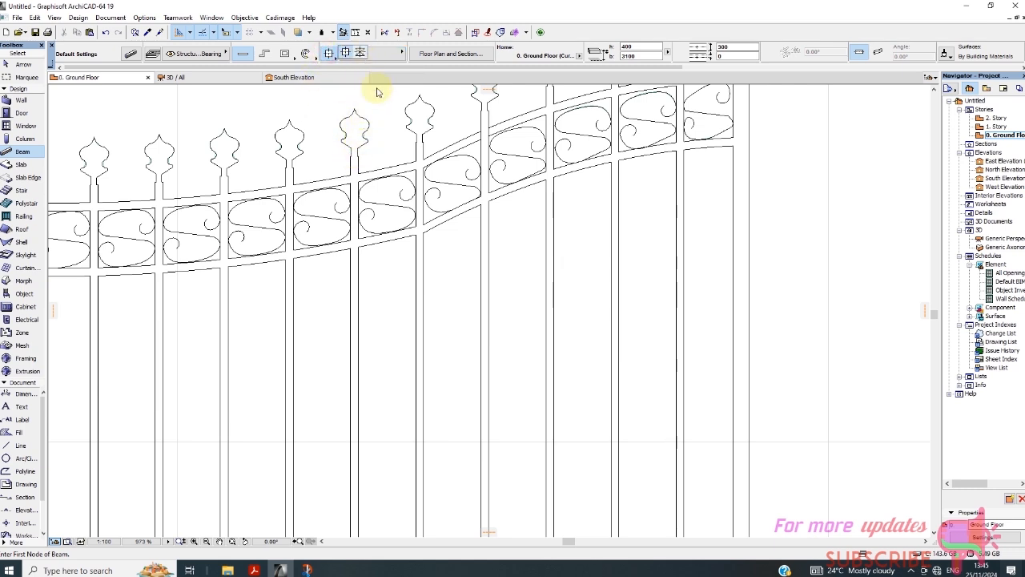
pyautogui.click(735, 48)
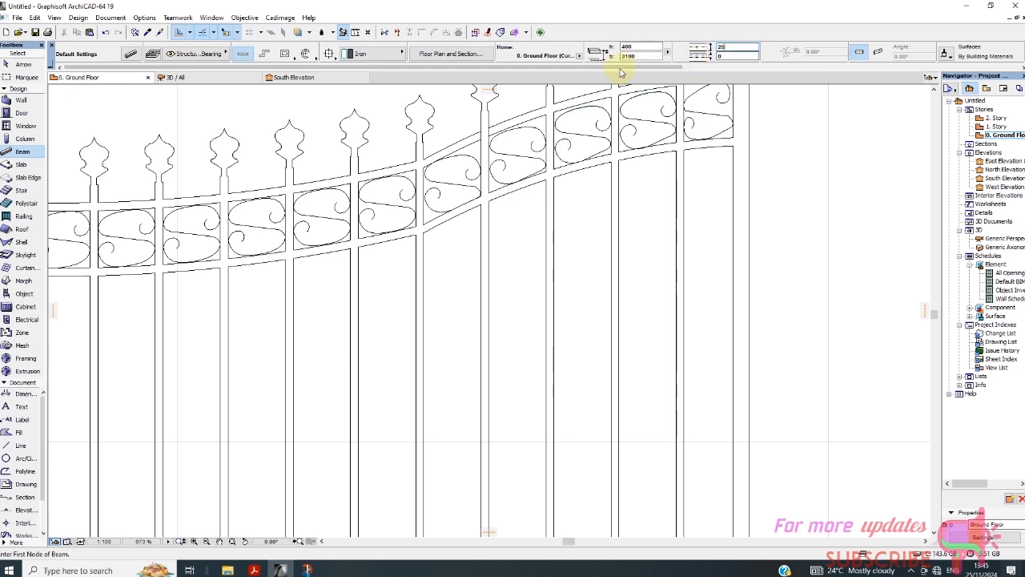
pyautogui.click(329, 53)
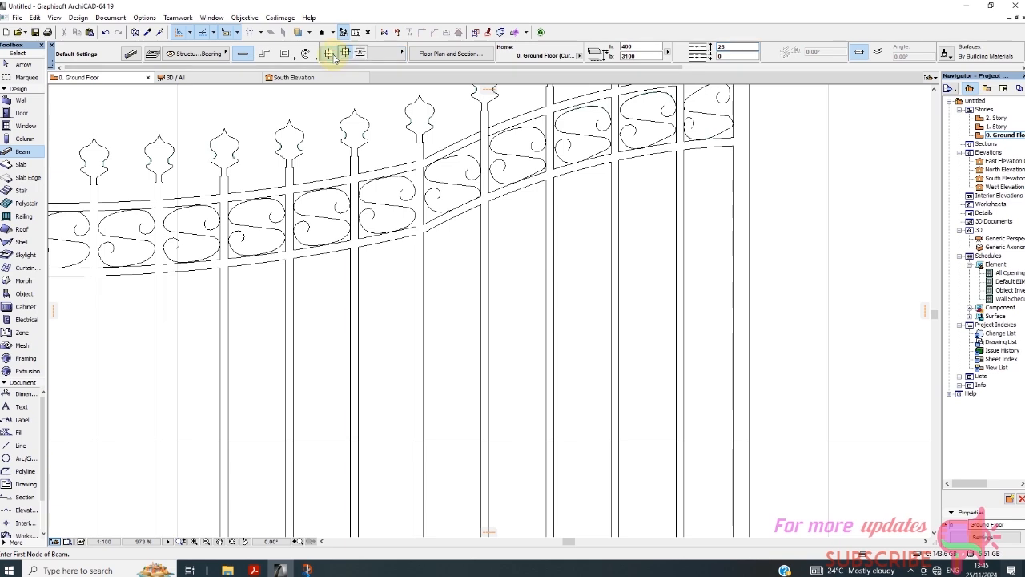
# Step: Override all five surfaces of the default beam, link them together and assign Paint - Ivory Black
pyautogui.click(131, 53)
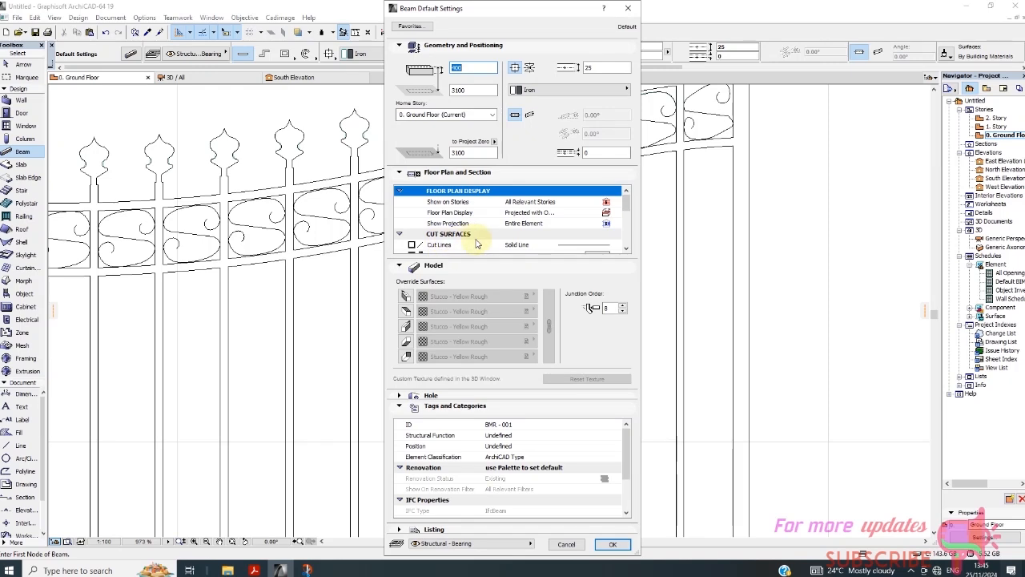
pyautogui.click(410, 26)
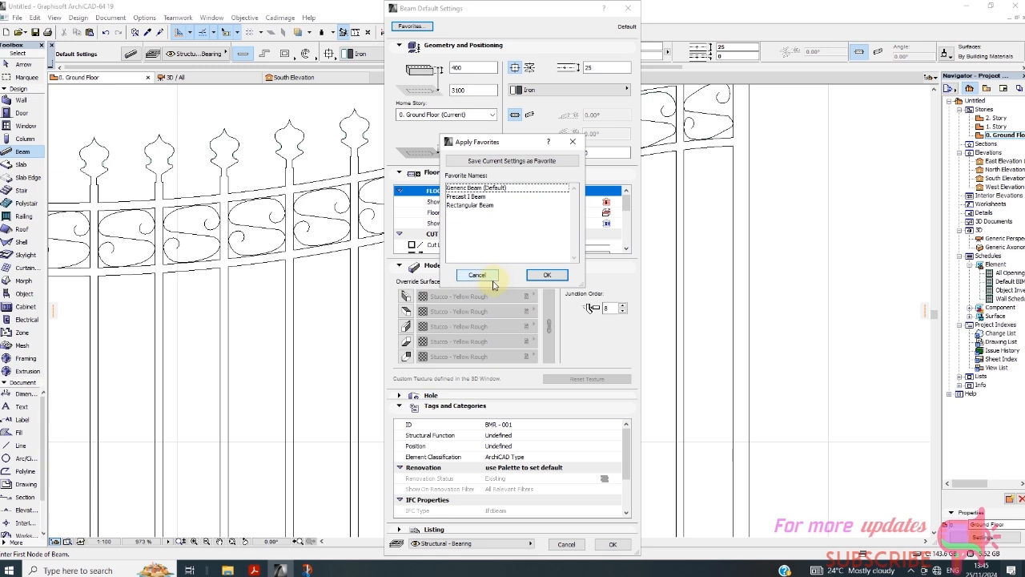
pyautogui.click(478, 274)
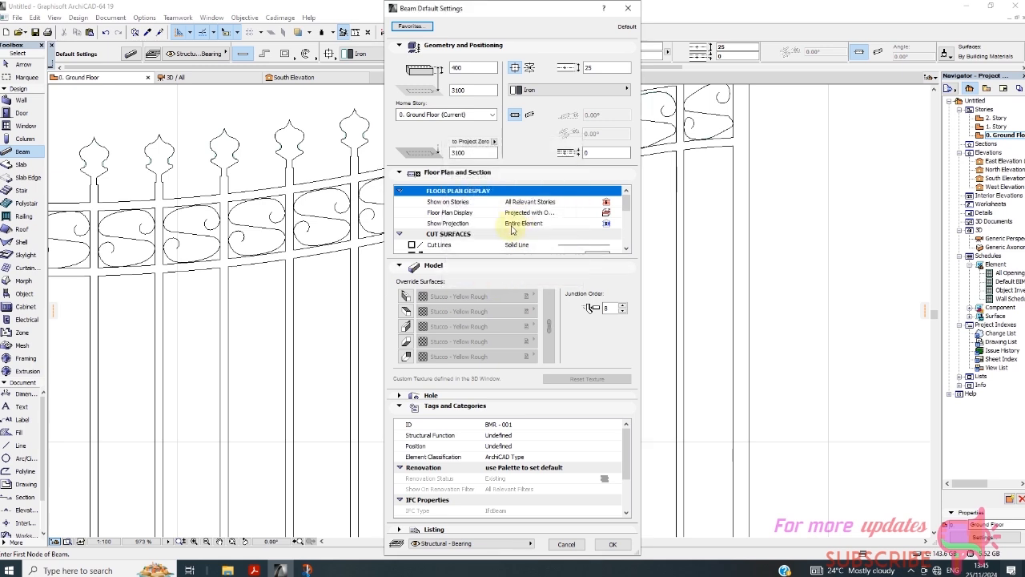
pyautogui.click(406, 297)
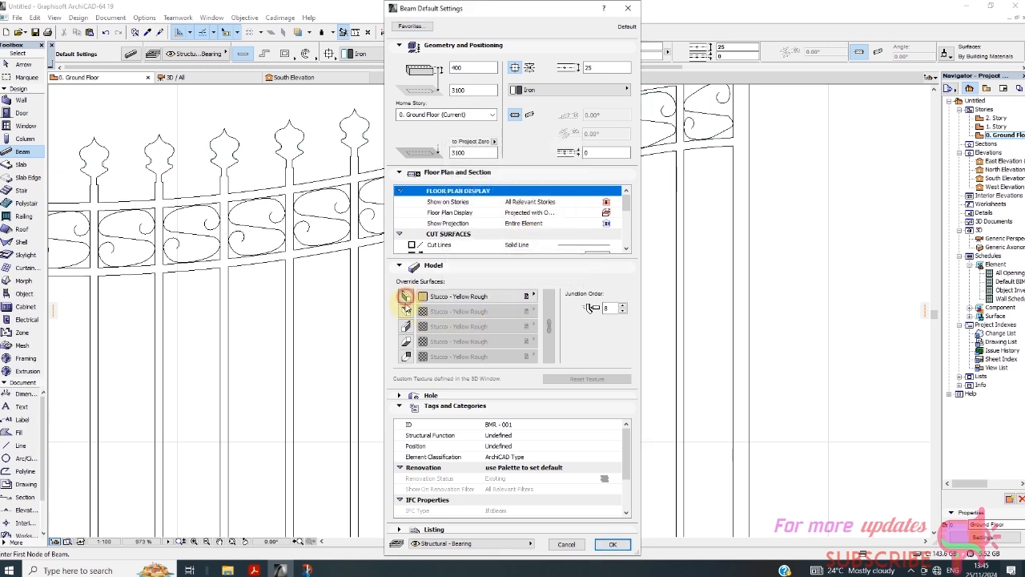
pyautogui.click(406, 311)
pyautogui.click(406, 326)
pyautogui.click(405, 341)
pyautogui.click(406, 357)
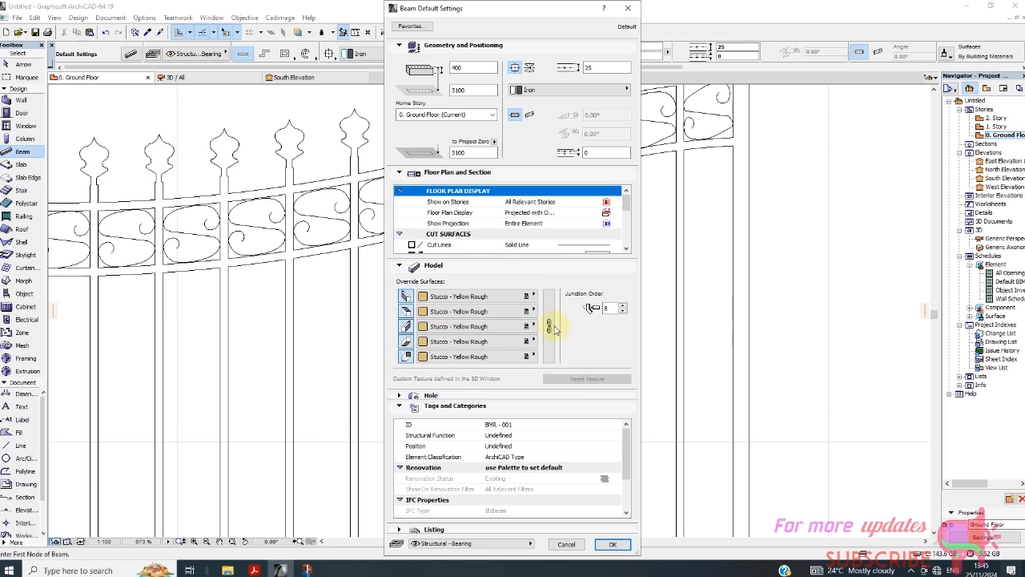
pyautogui.click(548, 324)
pyautogui.click(530, 296)
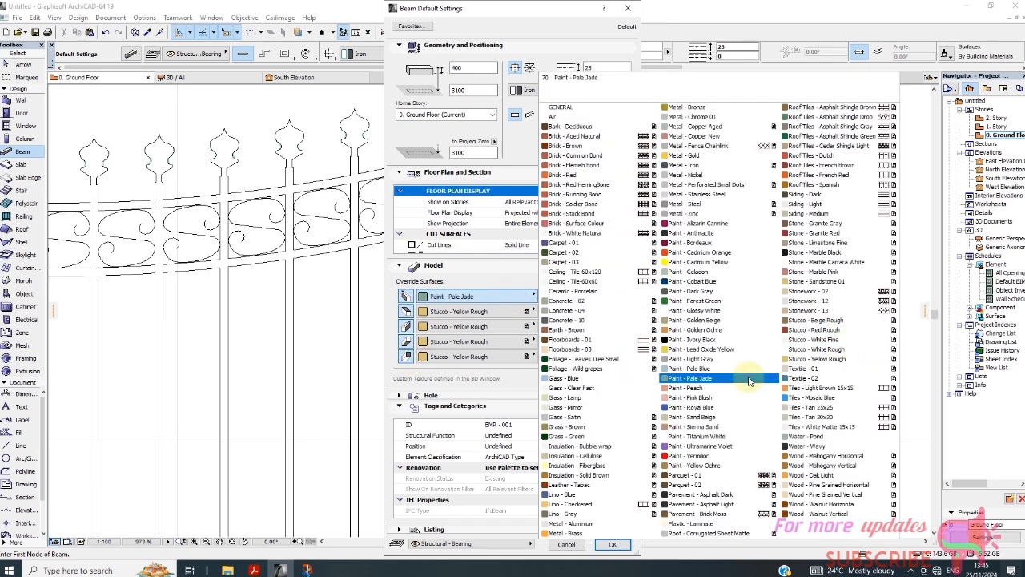
pyautogui.click(711, 339)
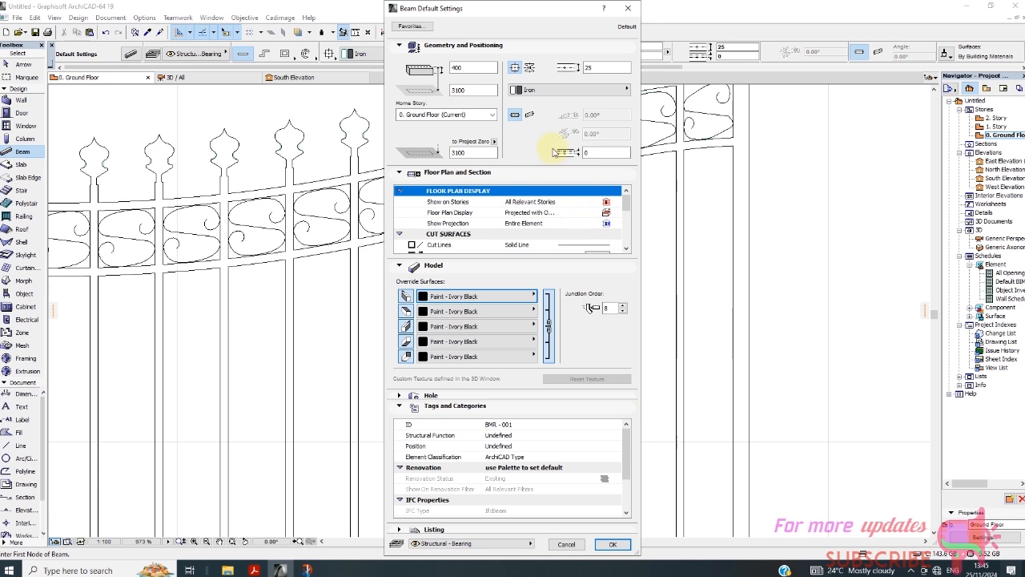
pyautogui.click(530, 90)
pyautogui.click(529, 69)
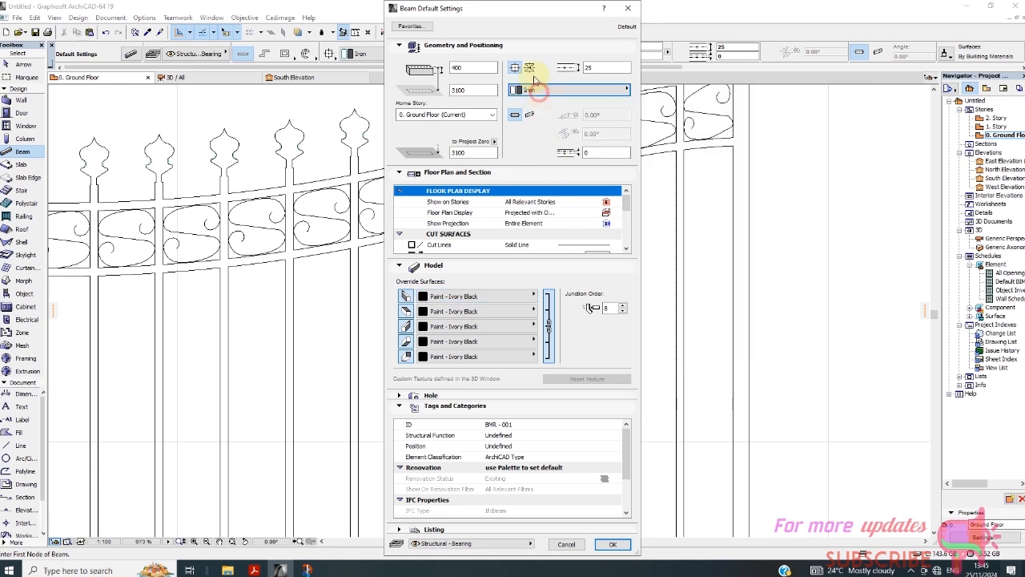
pyautogui.click(532, 90)
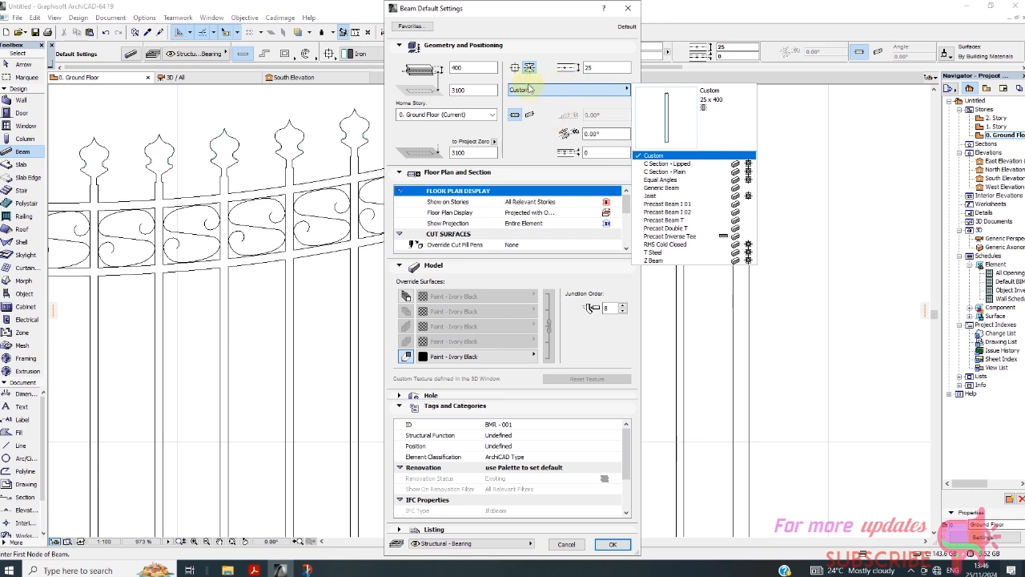
pyautogui.click(528, 88)
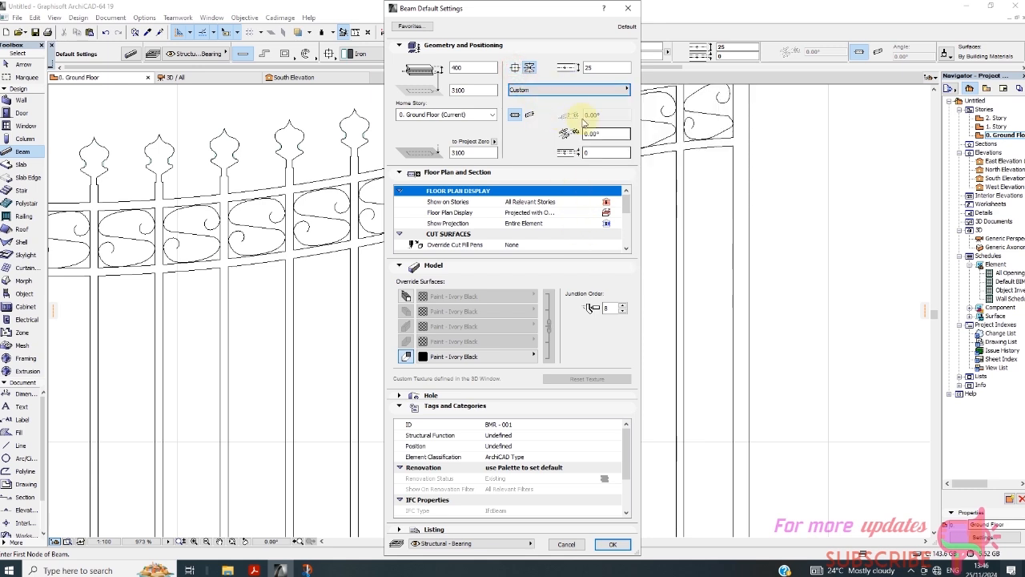
pyautogui.click(568, 91)
pyautogui.click(516, 70)
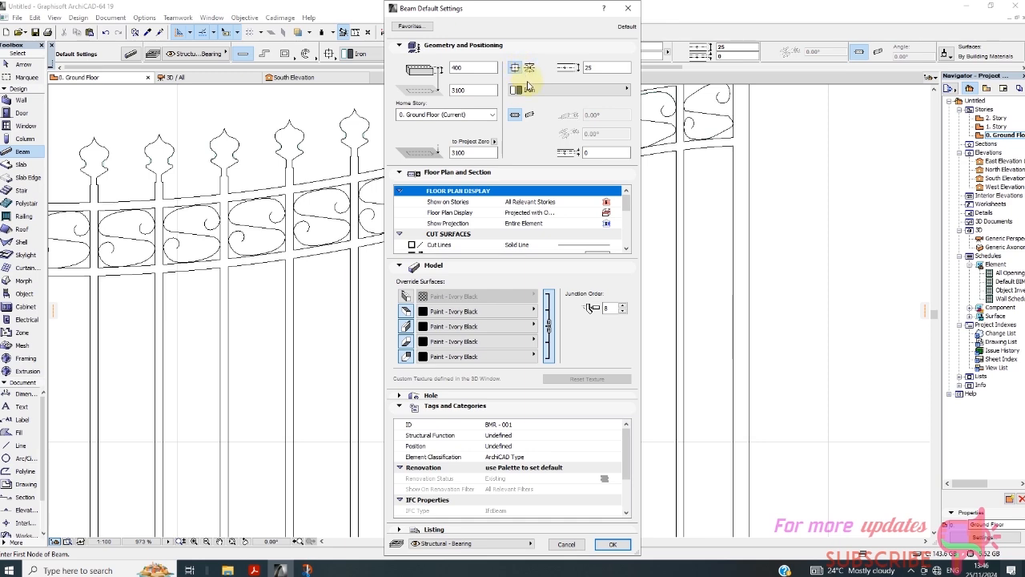
# Step: Accept the default beam settings and trace a beam along the S-scroll outline in the first bay of the gate's top band
pyautogui.click(613, 543)
pyautogui.scroll(-3, 472, 280)
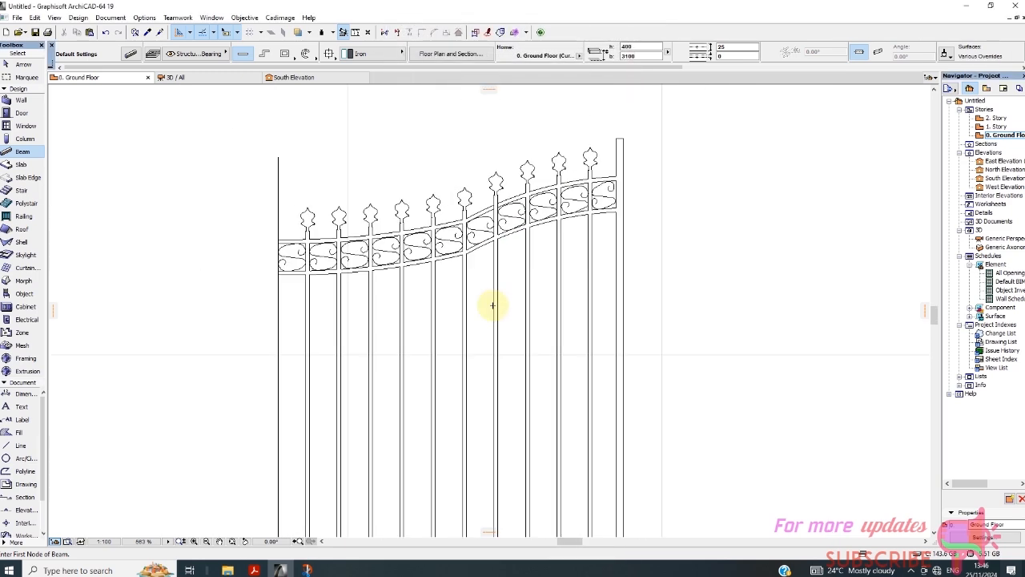
pyautogui.scroll(5, 285, 275)
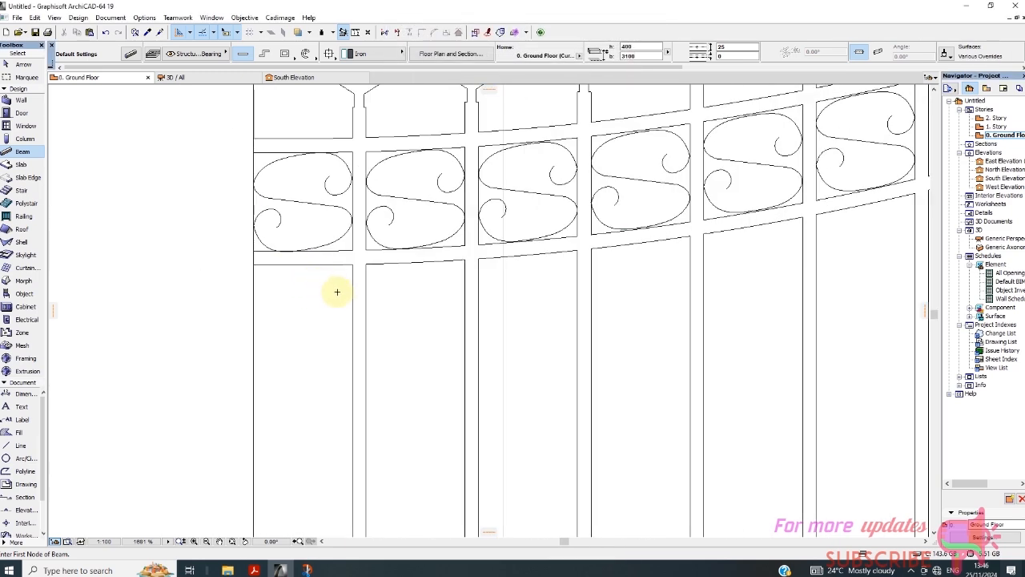
pyautogui.click(339, 238)
pyautogui.click(324, 209)
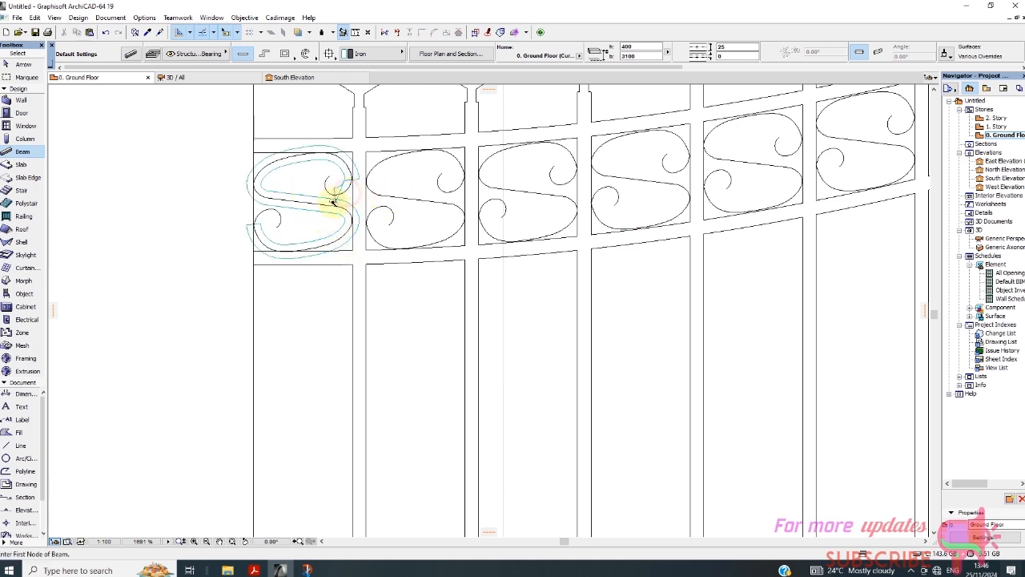
pyautogui.click(327, 185)
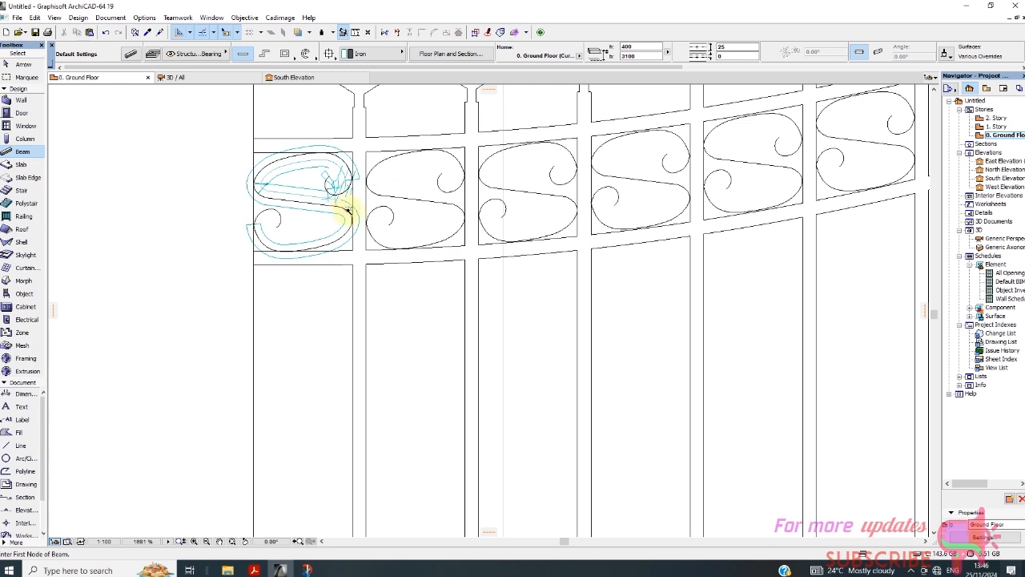
pyautogui.click(402, 199)
pyautogui.click(511, 192)
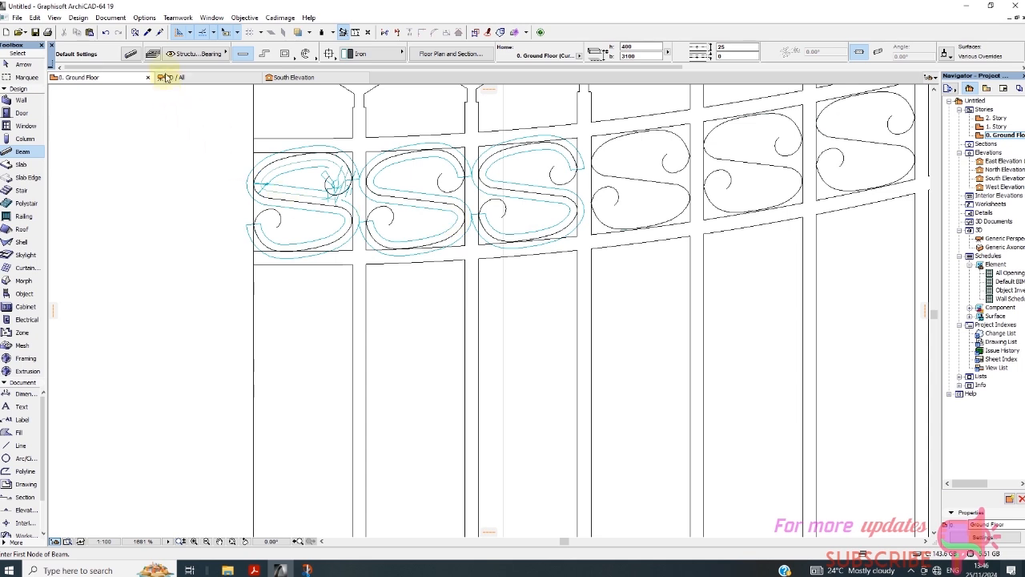
pyautogui.click(112, 33)
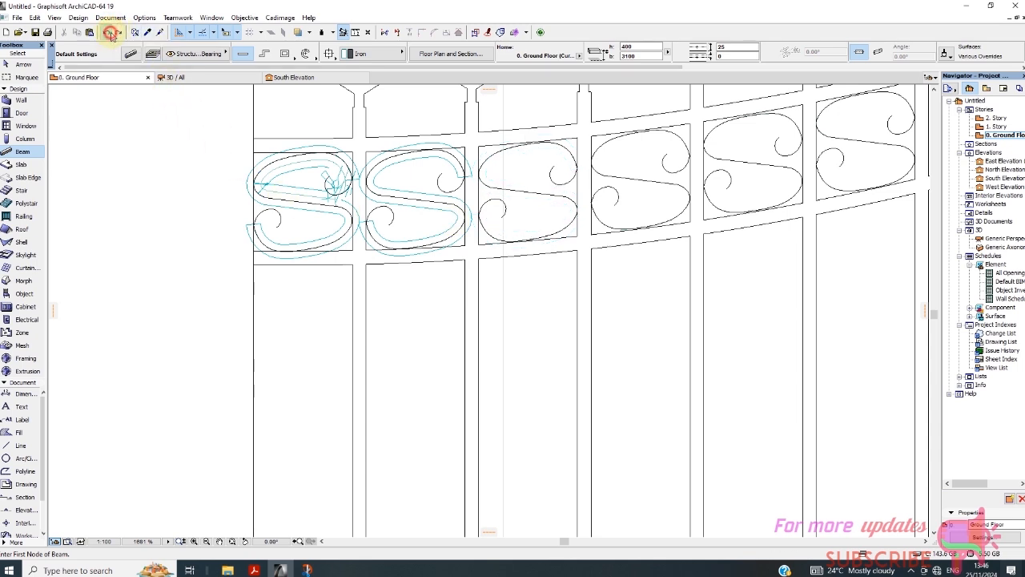
pyautogui.click(112, 32)
pyautogui.click(117, 34)
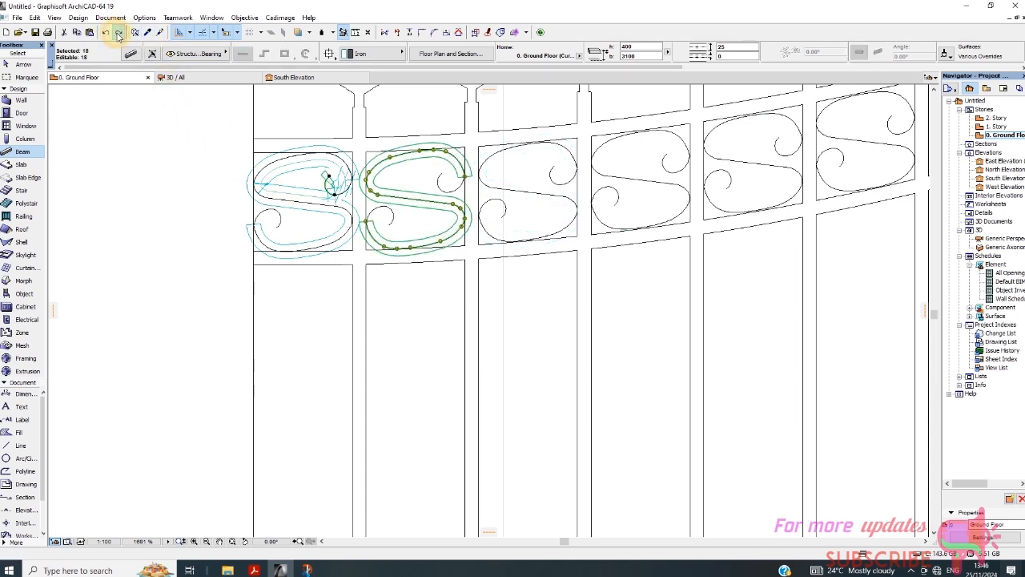
pyautogui.click(117, 34)
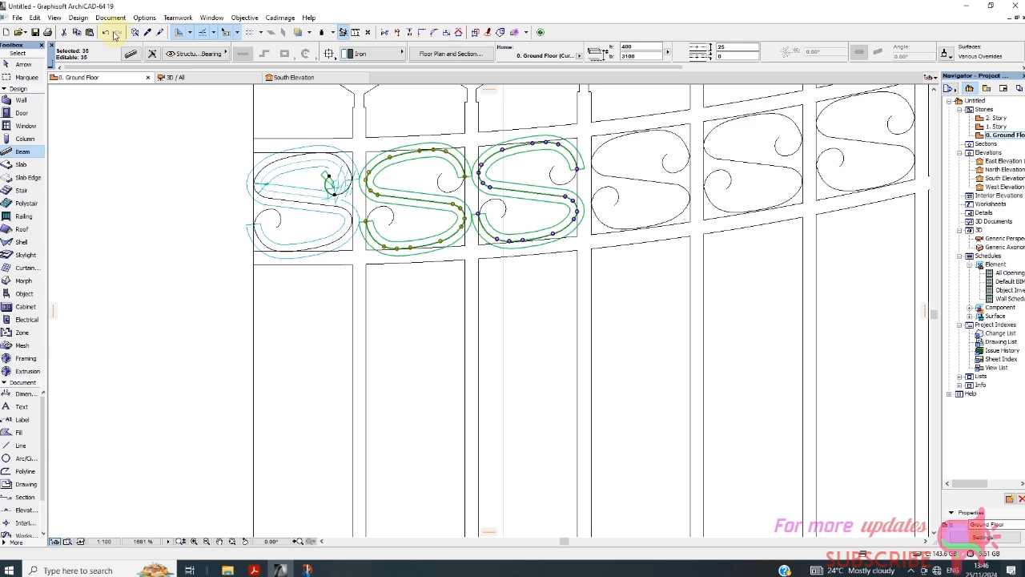
pyautogui.click(108, 33)
pyautogui.click(109, 33)
pyautogui.click(109, 32)
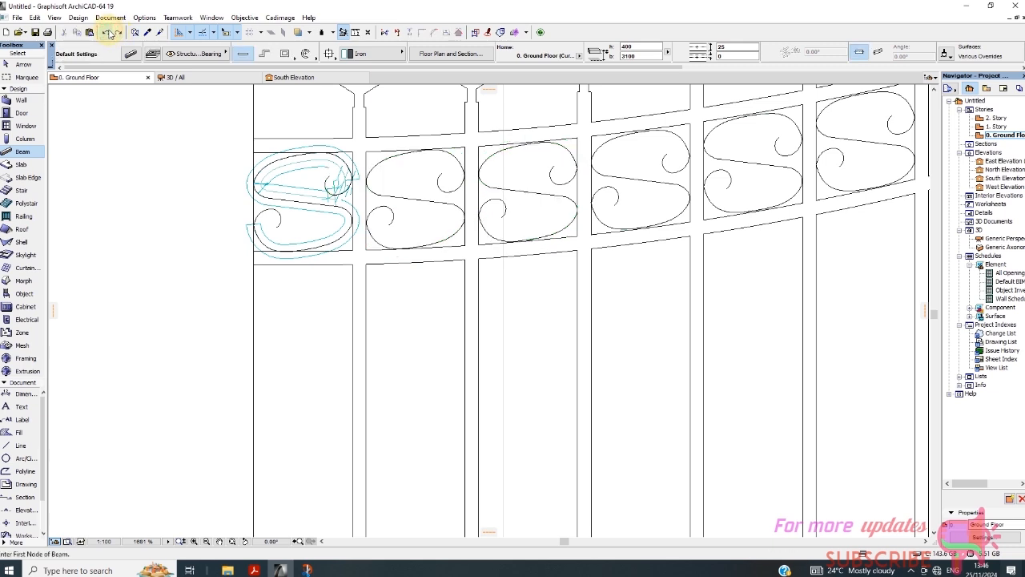
pyautogui.click(110, 33)
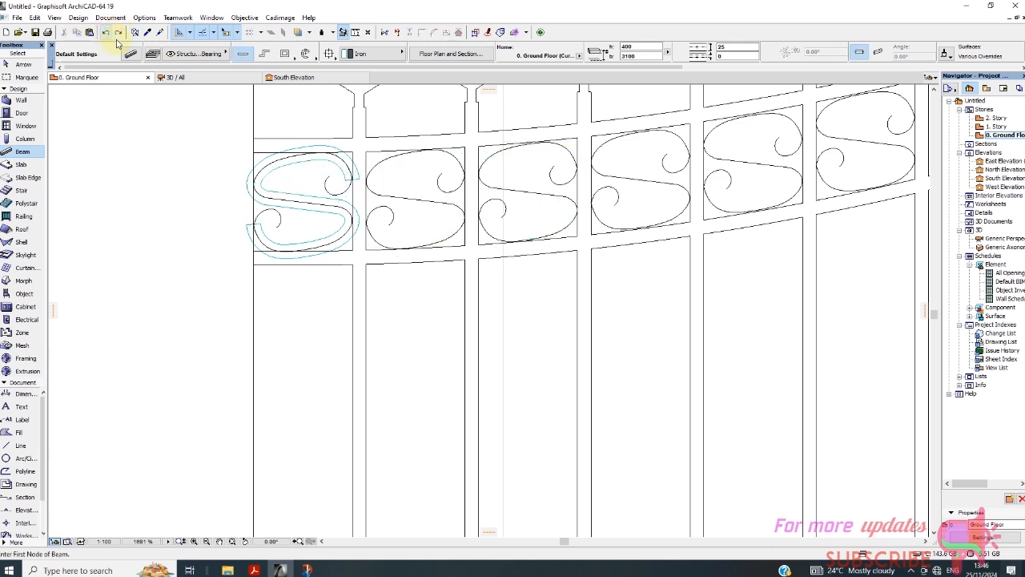
# Step: Trace beams along the S-scroll outlines in the remaining bays of the gate's top band, starting from the second bay
pyautogui.click(419, 218)
pyautogui.click(522, 193)
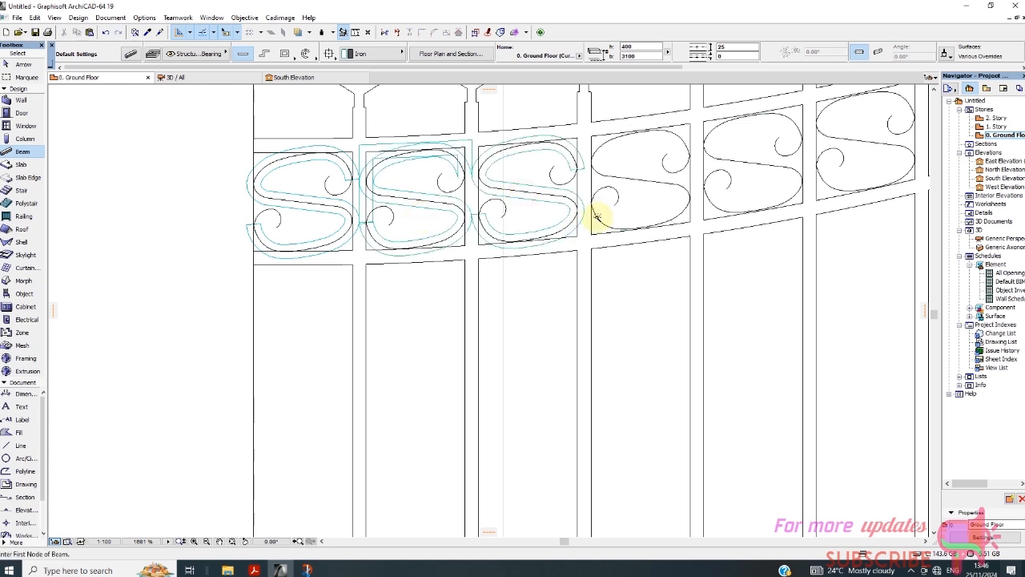
pyautogui.click(619, 177)
pyautogui.scroll(-1, 290, 239)
pyautogui.scroll(-1, 289, 239)
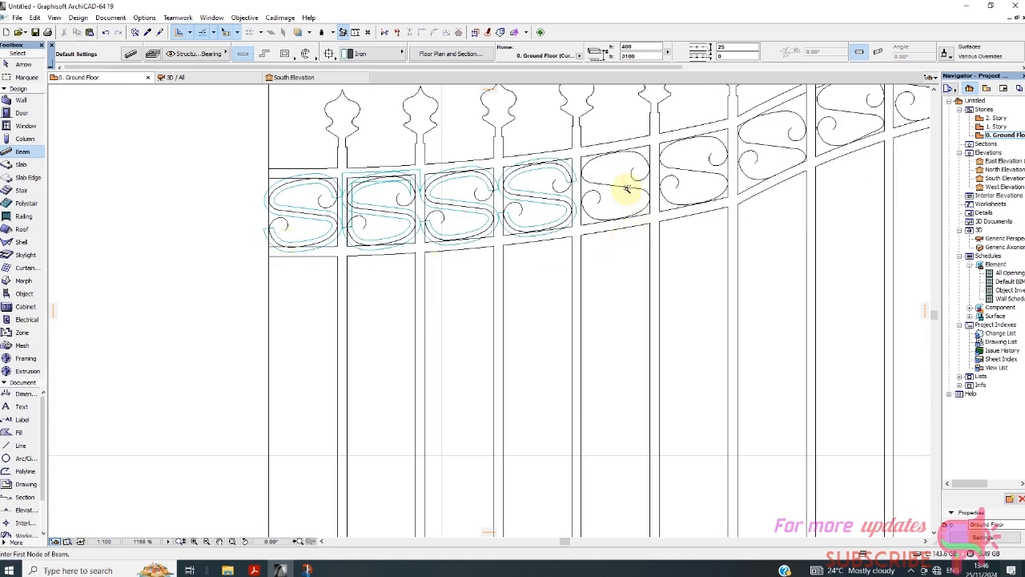
pyautogui.click(627, 191)
pyautogui.scroll(-2, 392, 255)
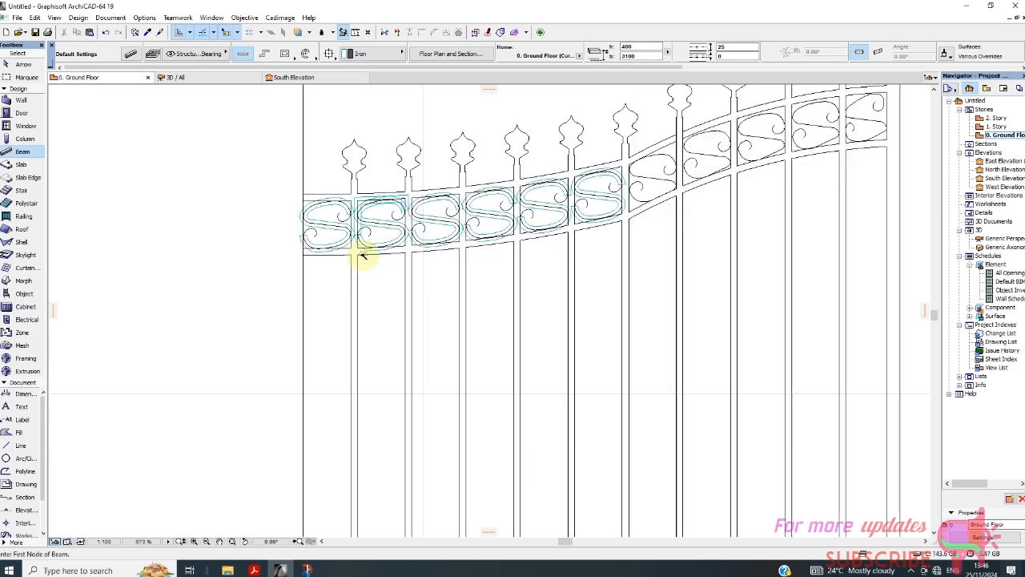
pyautogui.click(664, 188)
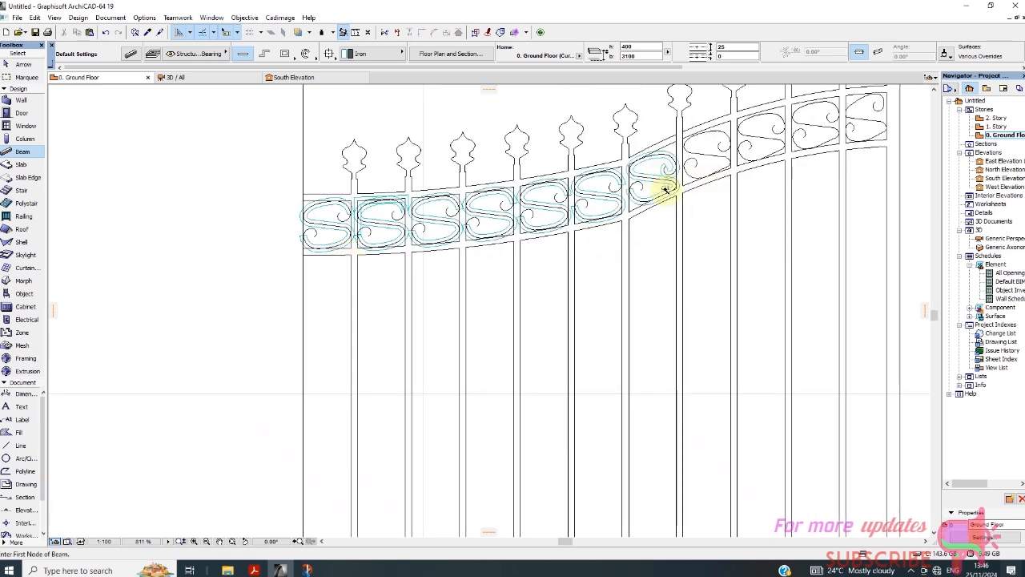
pyautogui.click(725, 160)
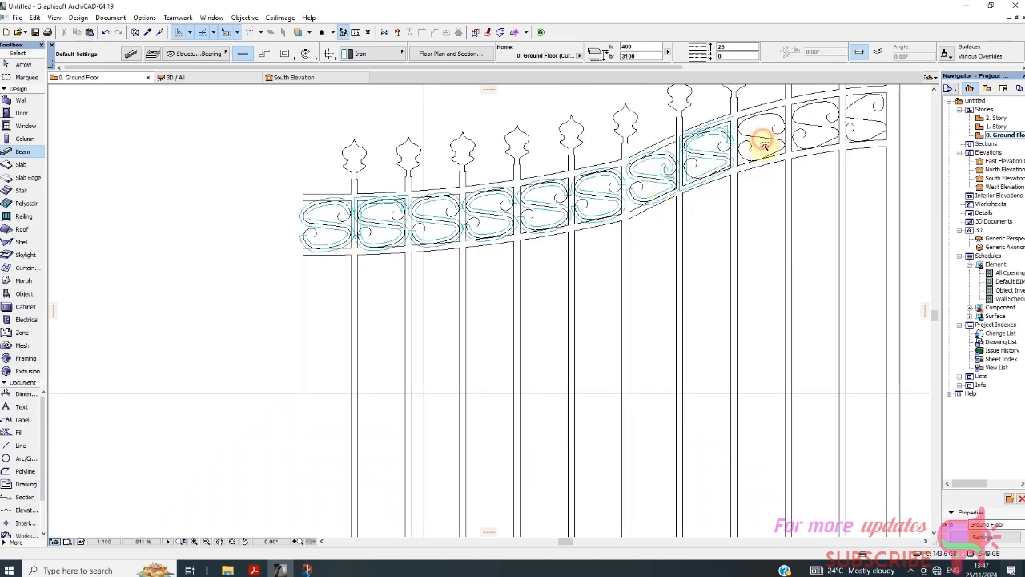
pyautogui.click(761, 138)
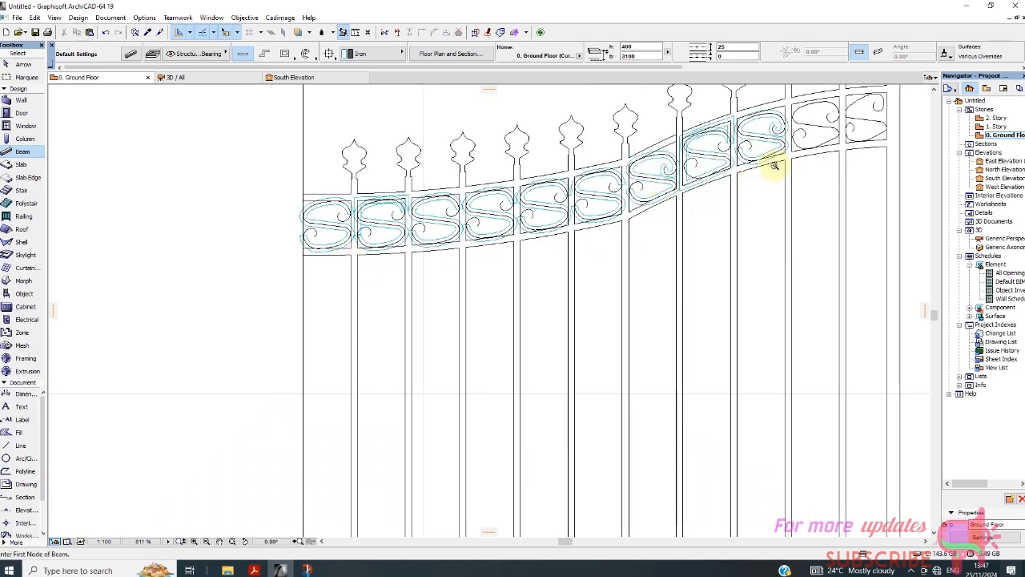
pyautogui.click(815, 127)
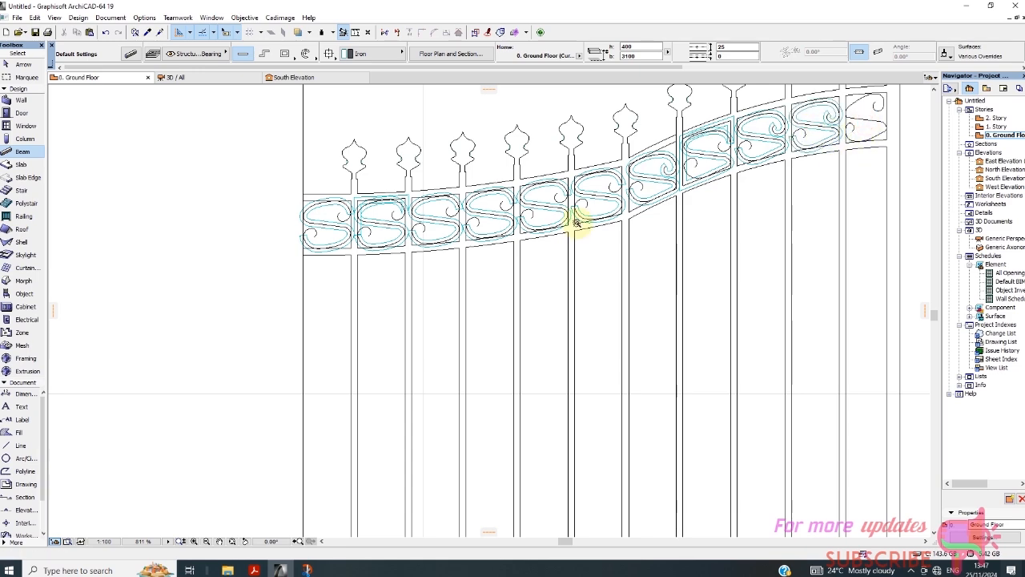
# Step: Trace beams along the S-scroll outlines in all the bays of the gate's bottom band
pyautogui.scroll(-5, 576, 224)
pyautogui.scroll(4, 478, 501)
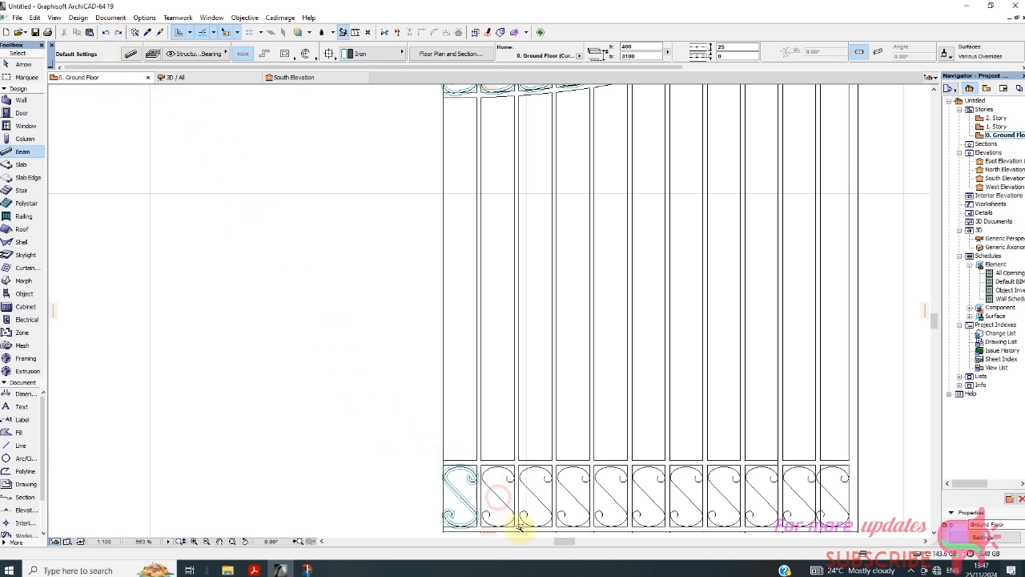
pyautogui.click(577, 499)
pyautogui.click(613, 499)
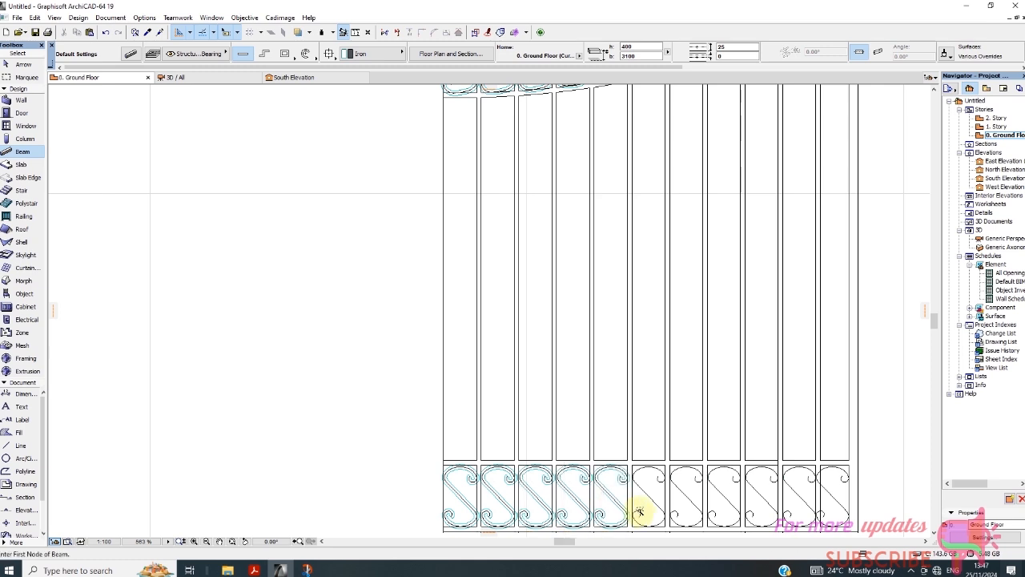
pyautogui.click(655, 501)
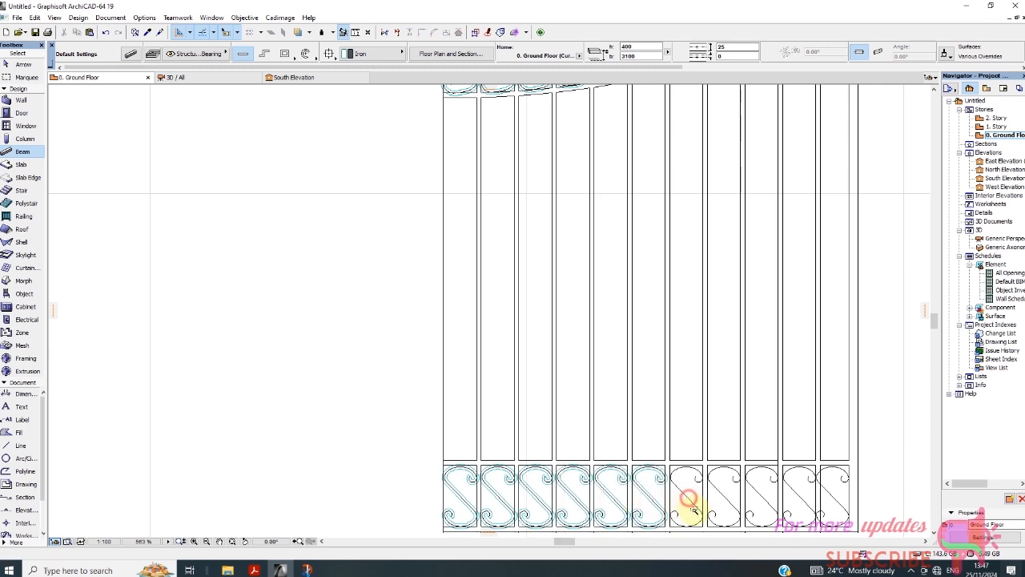
pyautogui.click(687, 503)
pyautogui.click(724, 500)
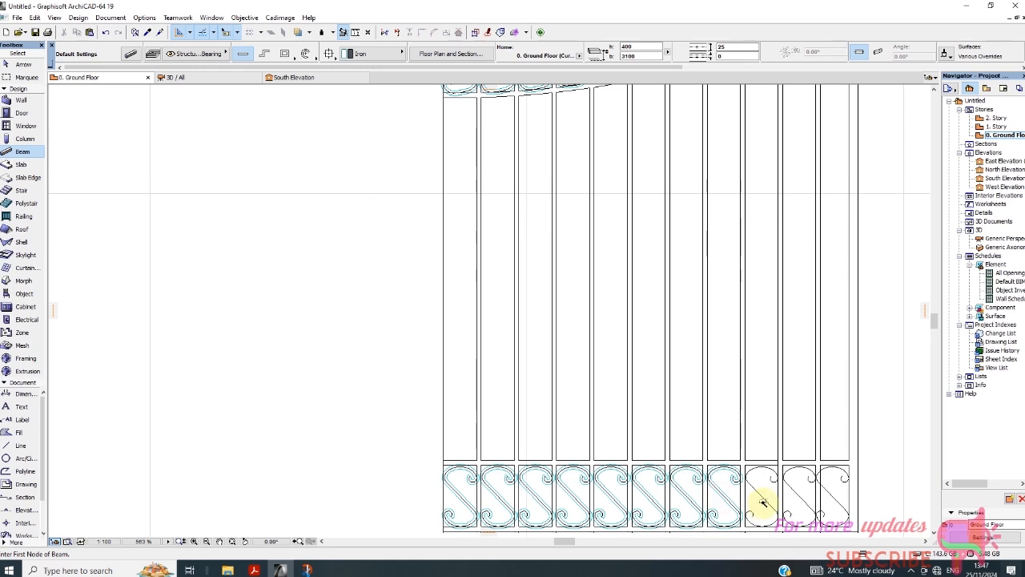
pyautogui.click(765, 505)
pyautogui.click(800, 500)
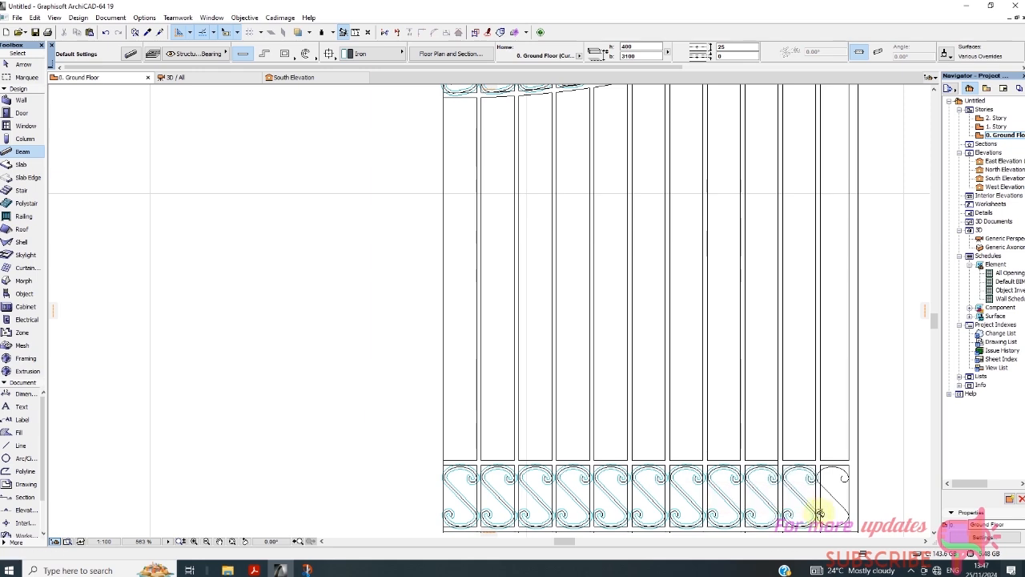
pyautogui.click(832, 500)
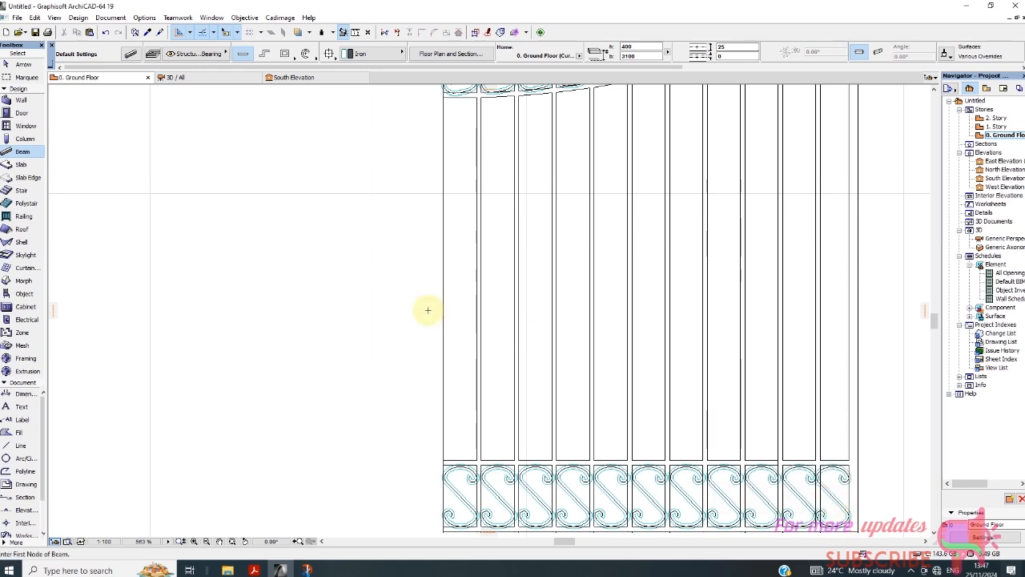
# Step: Examine the new scroll beams against the slab's cut and uncut regions in the top band, with the gate slab selected
pyautogui.scroll(-3, 425, 307)
pyautogui.scroll(1, 488, 380)
pyautogui.scroll(5, 514, 247)
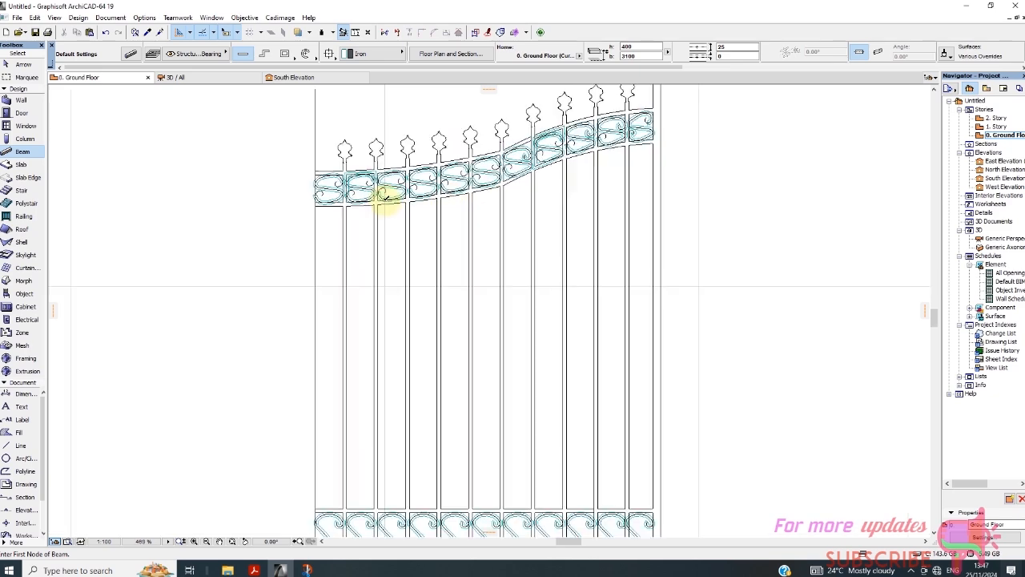
pyautogui.click(22, 64)
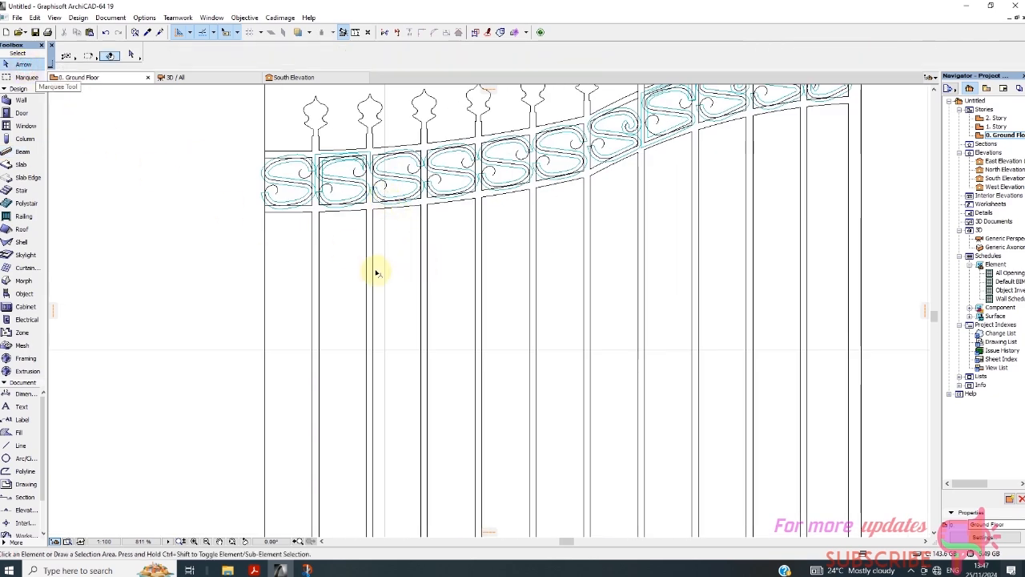
pyautogui.click(403, 270)
pyautogui.click(403, 266)
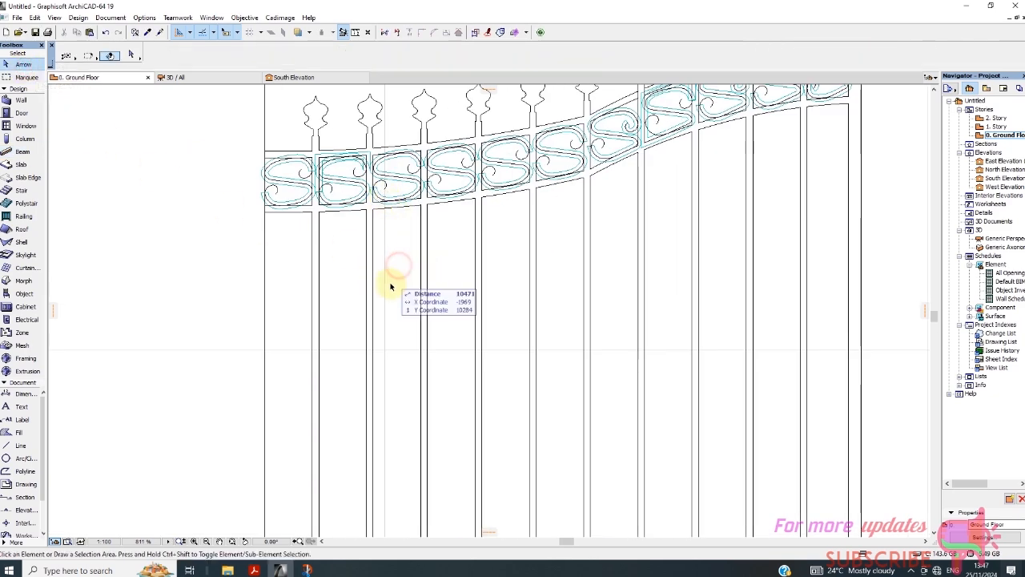
pyautogui.click(389, 285)
pyautogui.click(405, 299)
pyautogui.click(422, 272)
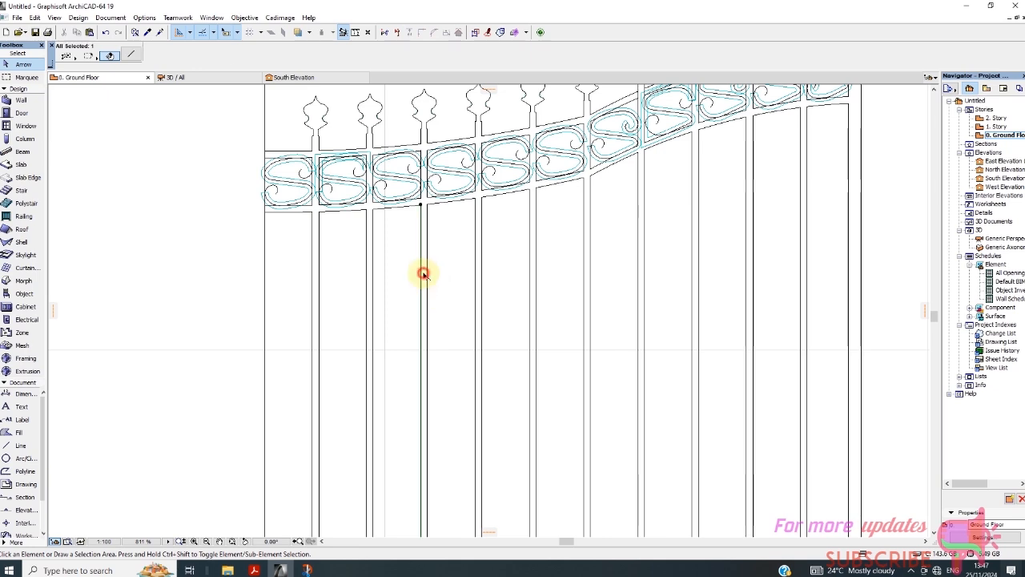
pyautogui.click(438, 178)
pyautogui.scroll(1, 449, 170)
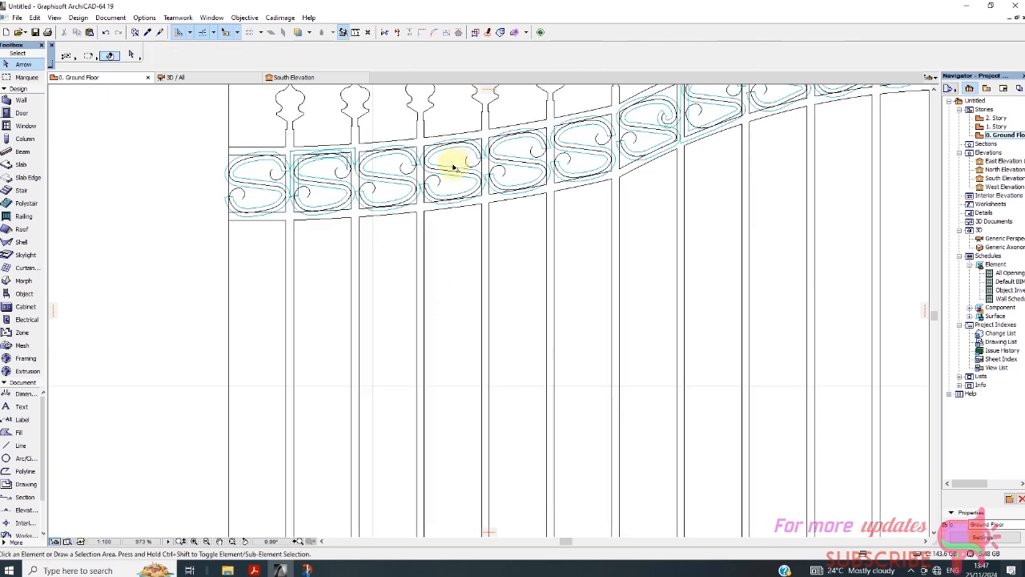
pyautogui.click(452, 167)
pyautogui.scroll(-3, 412, 275)
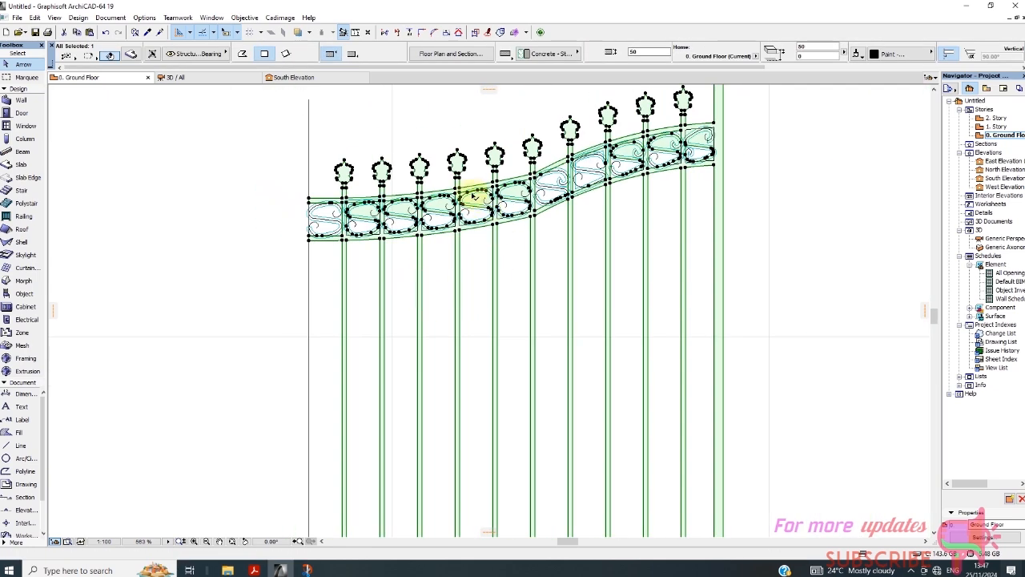
pyautogui.scroll(2, 473, 196)
pyautogui.scroll(6, 451, 189)
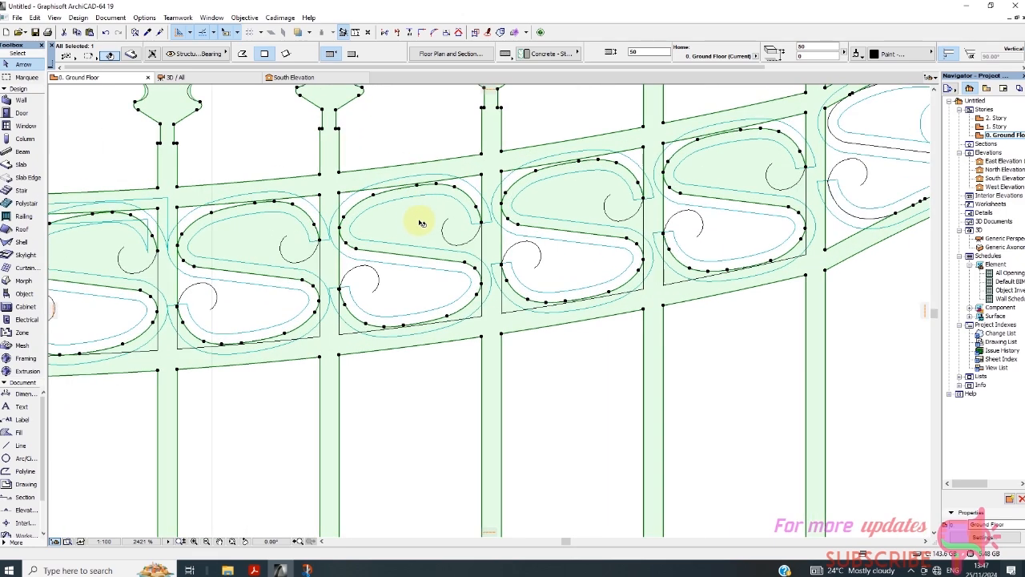
pyautogui.scroll(-3, 453, 255)
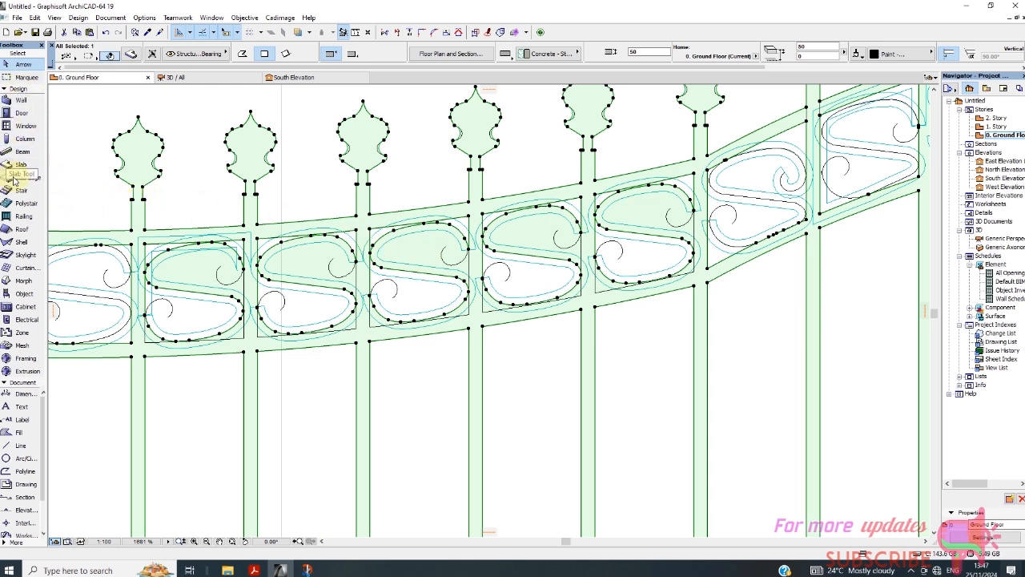
# Step: With the Slab tool, cut openings in the gate slab inside the upper scroll loops of the top band's second to sixth bays
pyautogui.click(20, 165)
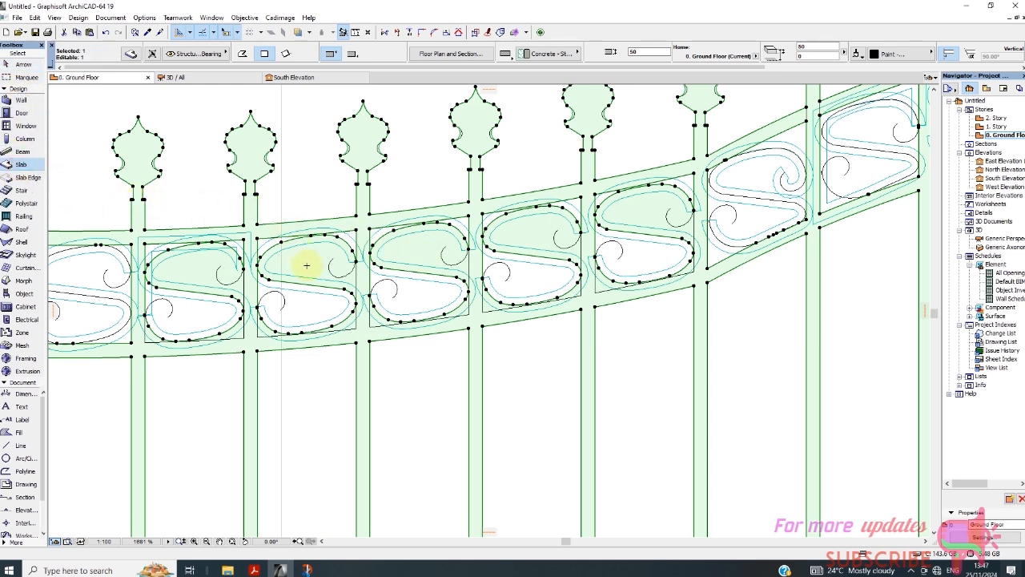
pyautogui.click(308, 266)
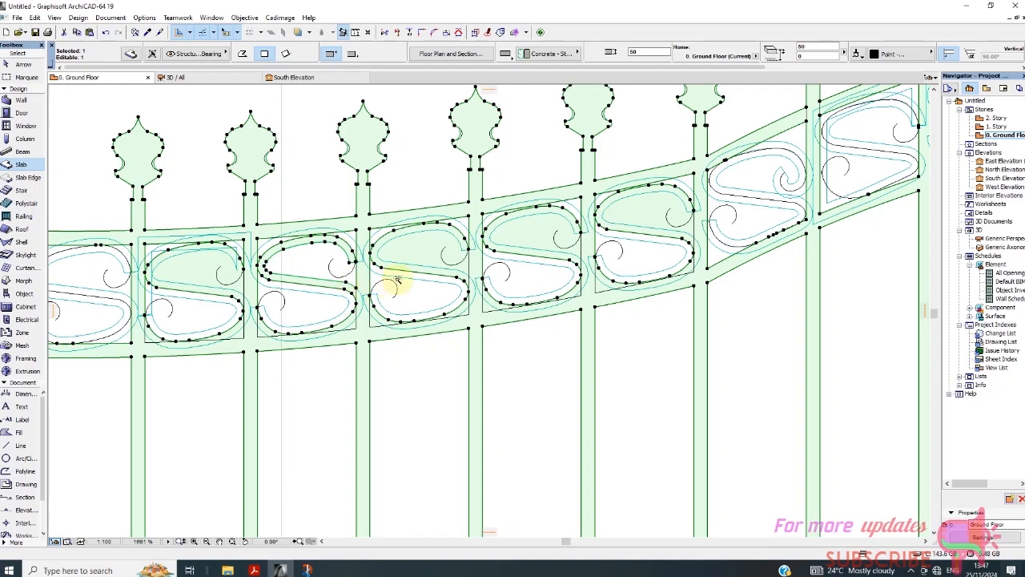
pyautogui.click(427, 254)
pyautogui.click(530, 241)
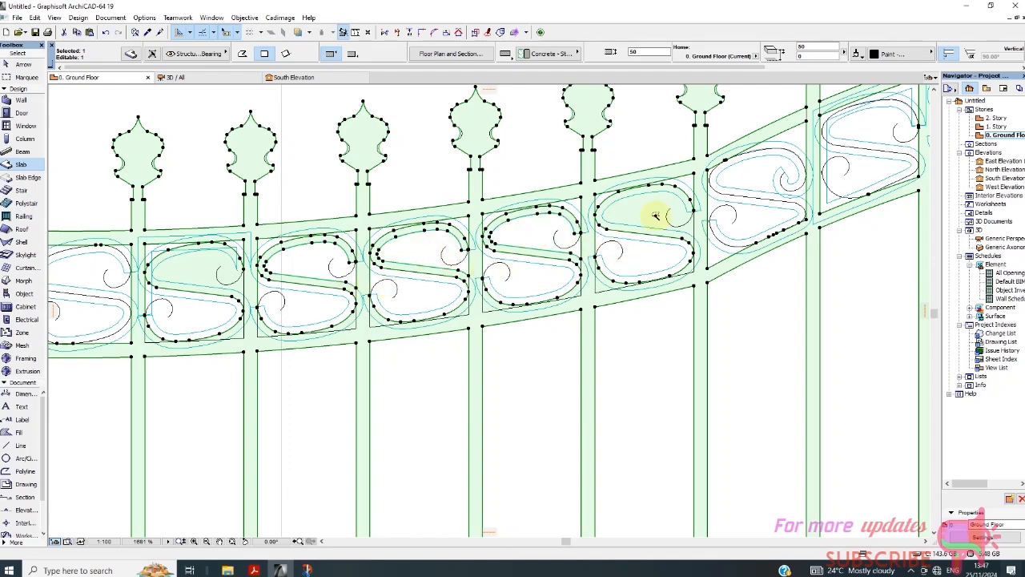
pyautogui.click(654, 215)
pyautogui.scroll(-4, 496, 249)
pyautogui.click(307, 259)
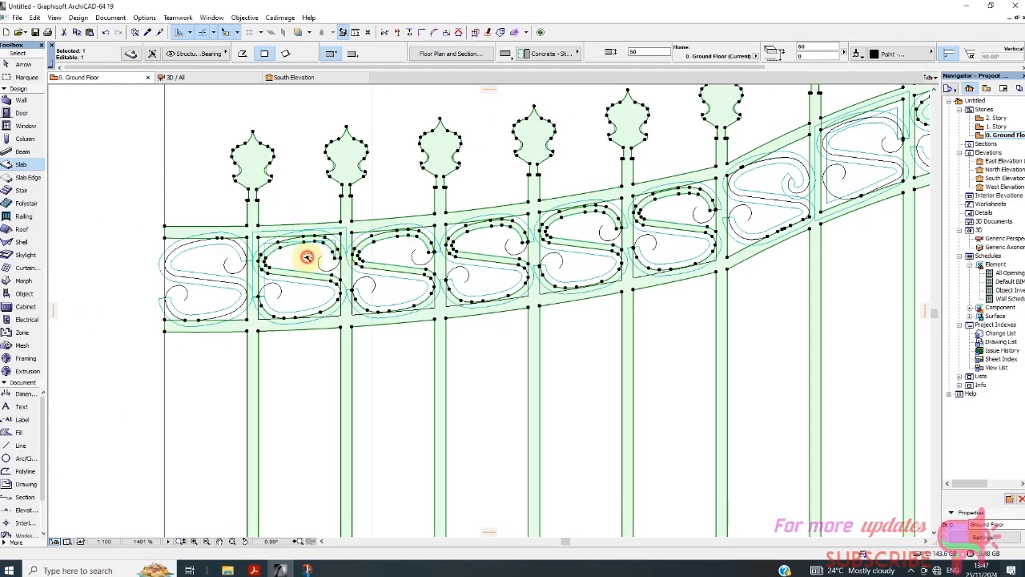
# Step: Cut openings in the slab inside the upper scroll loops of the top band's last three bays
pyautogui.scroll(2, 686, 199)
pyautogui.click(681, 165)
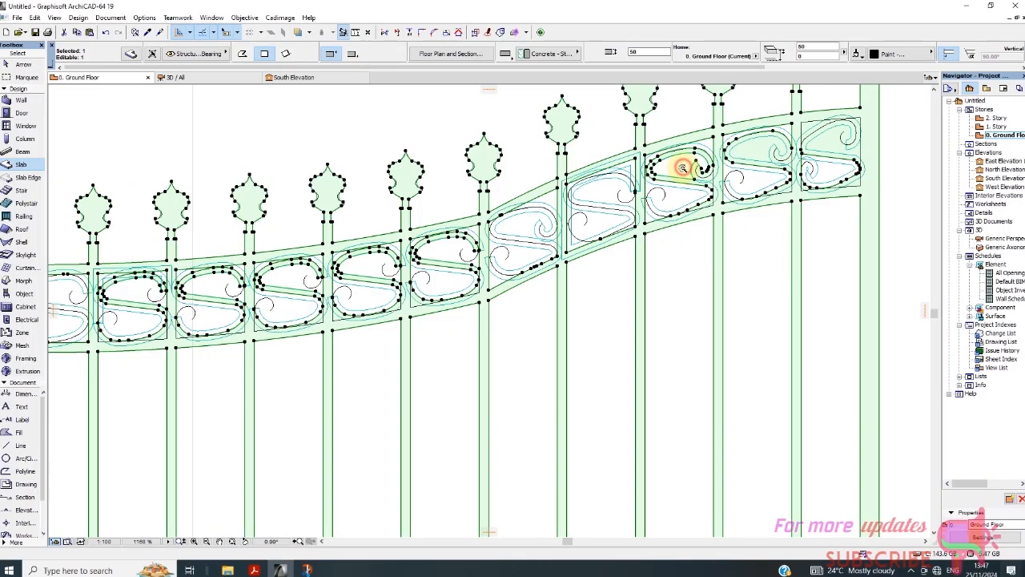
pyautogui.click(753, 152)
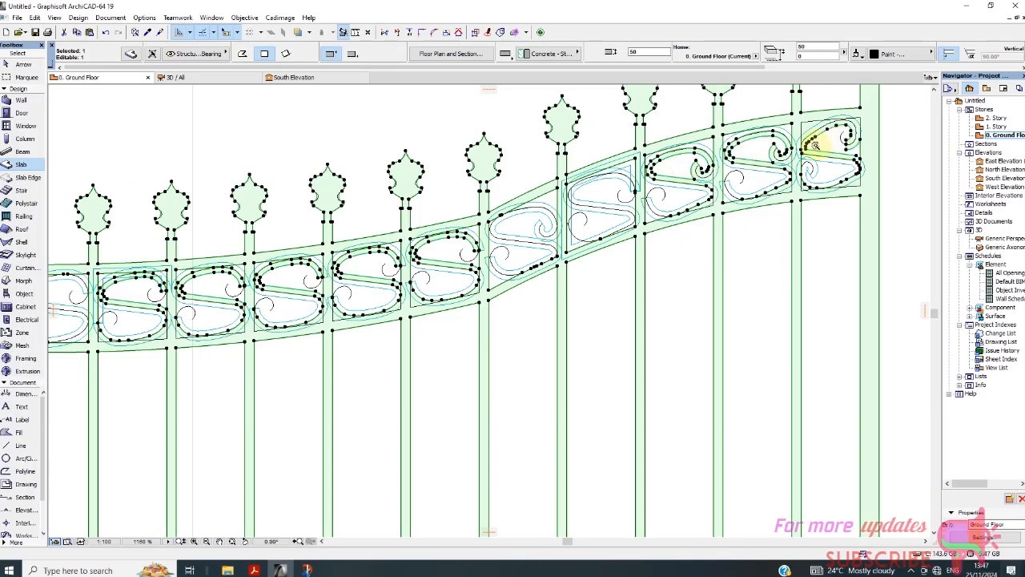
# Step: Cut out the corner gaps between the scrolls and the frame in the last three bays of the top band
pyautogui.scroll(2, 812, 131)
pyautogui.click(872, 126)
pyautogui.scroll(3, 896, 104)
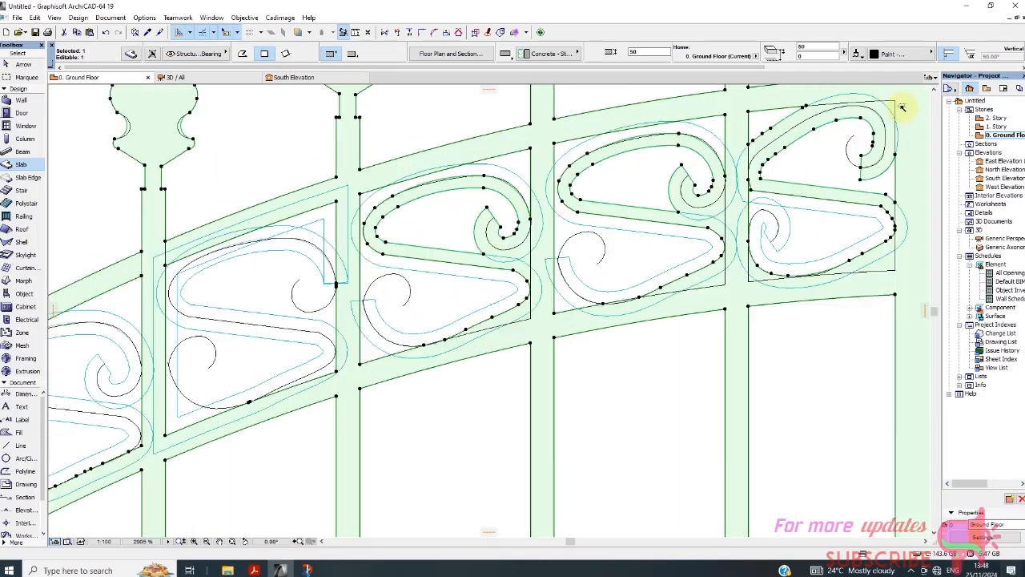
pyautogui.scroll(-5, 853, 320)
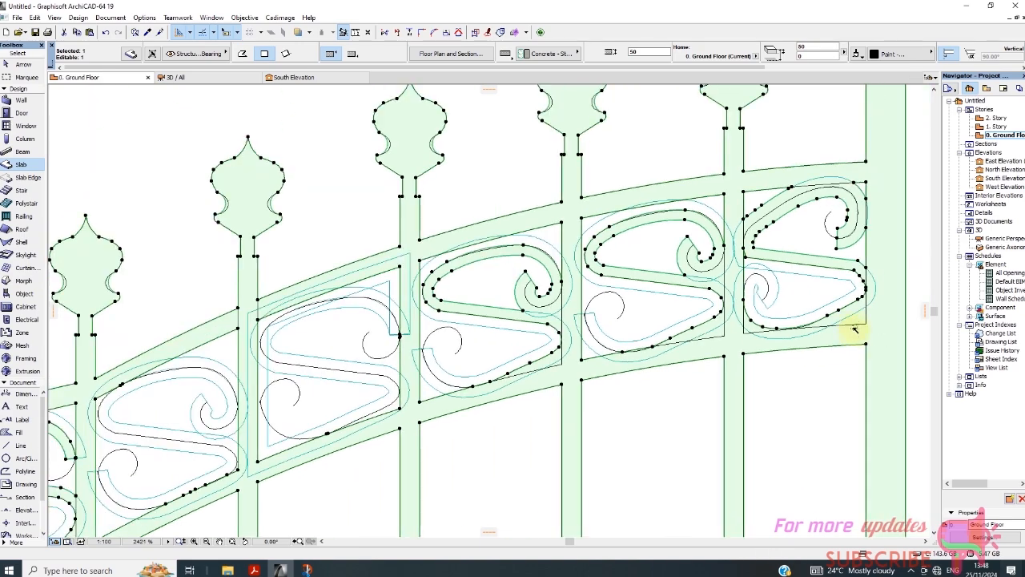
pyautogui.scroll(5, 855, 323)
pyautogui.click(857, 313)
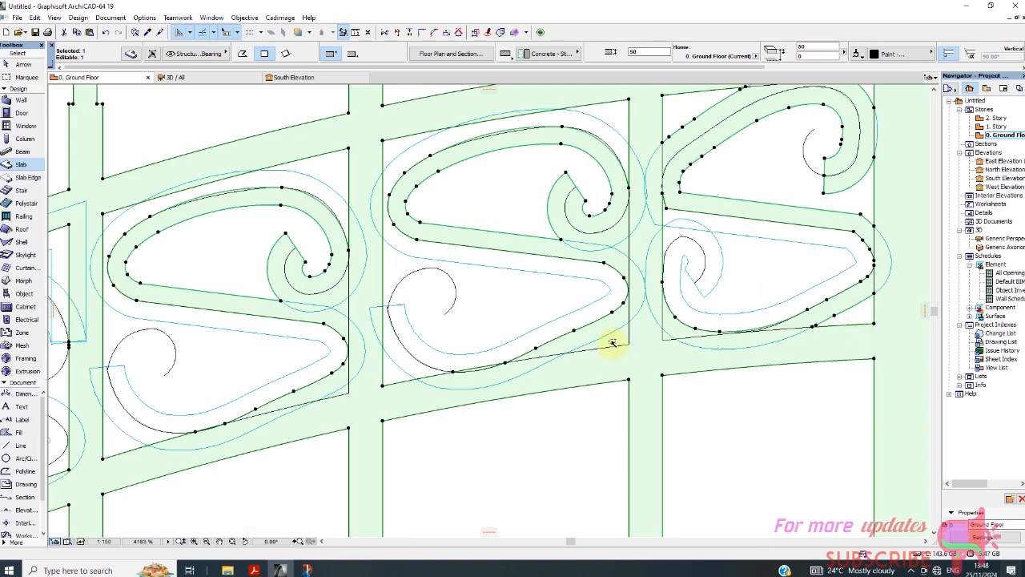
pyautogui.scroll(-5, 614, 309)
pyautogui.scroll(6, 542, 320)
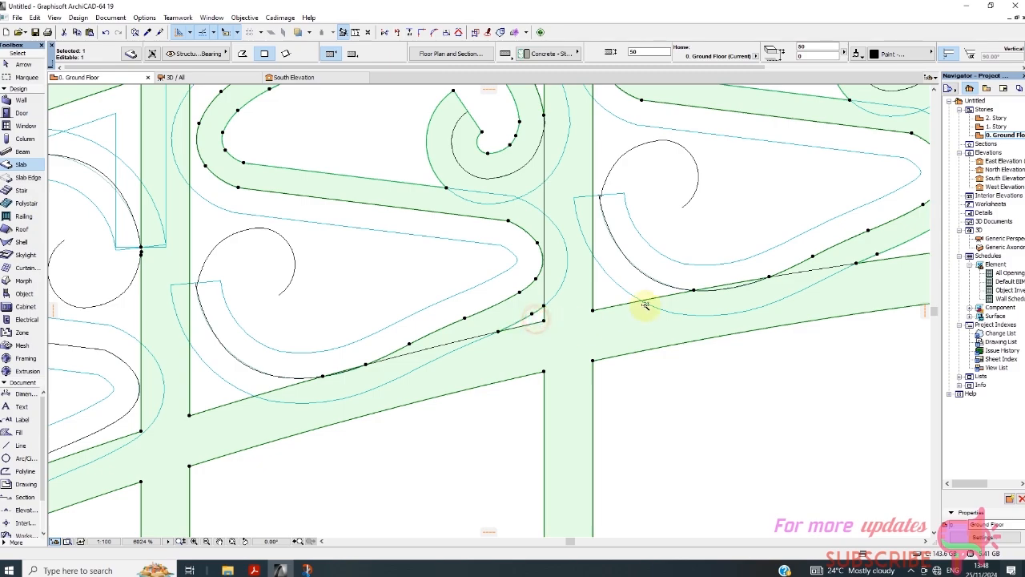
pyautogui.scroll(-4, 270, 184)
# Step: Cut out the lower corner gaps beneath the scrolls in the top band, from the fifth bay back to the second
pyautogui.scroll(1, 445, 350)
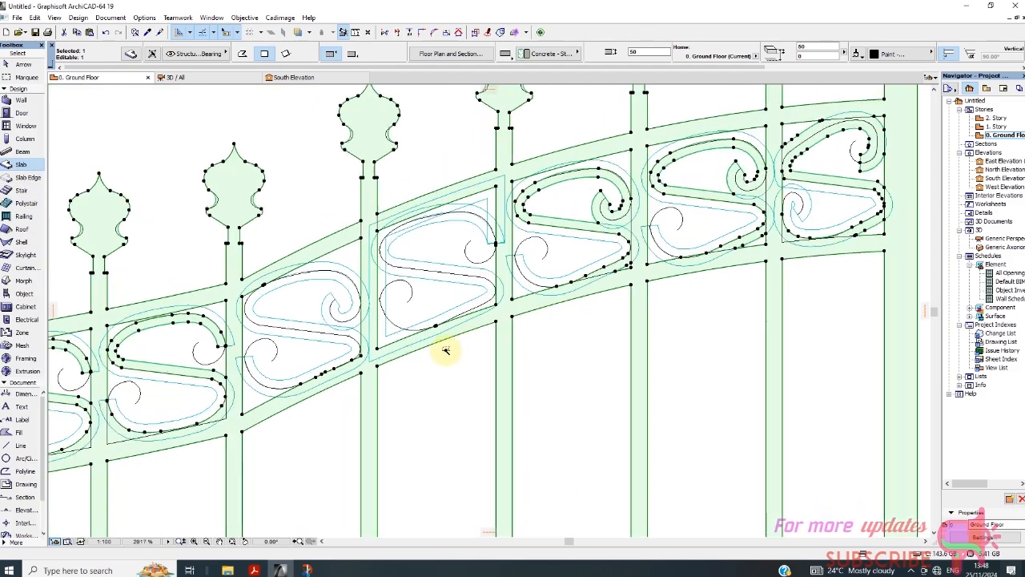
pyautogui.scroll(1, 344, 435)
pyautogui.scroll(-3, 687, 320)
pyautogui.scroll(1, 571, 277)
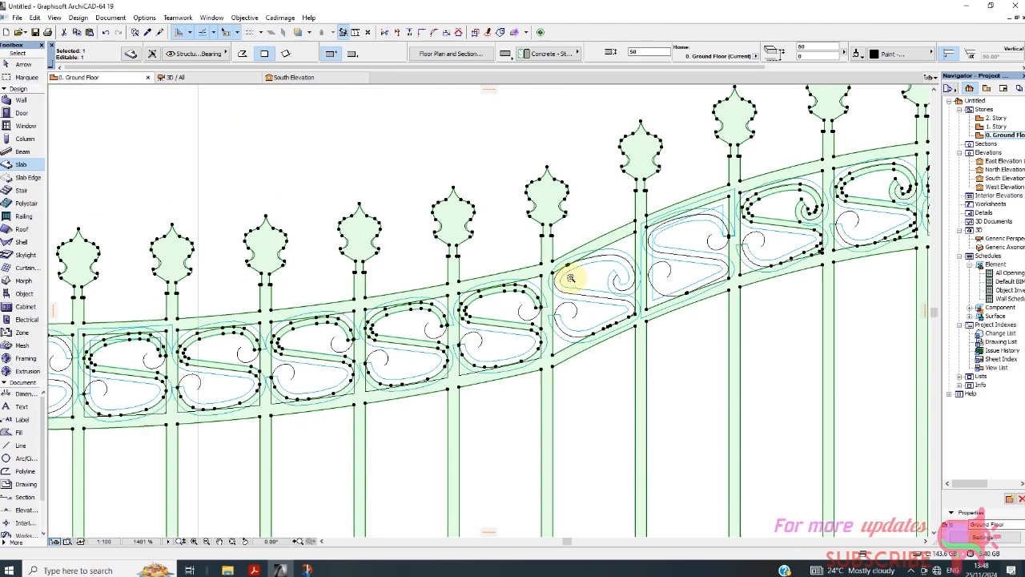
pyautogui.scroll(-2, 446, 350)
pyautogui.scroll(3, 457, 334)
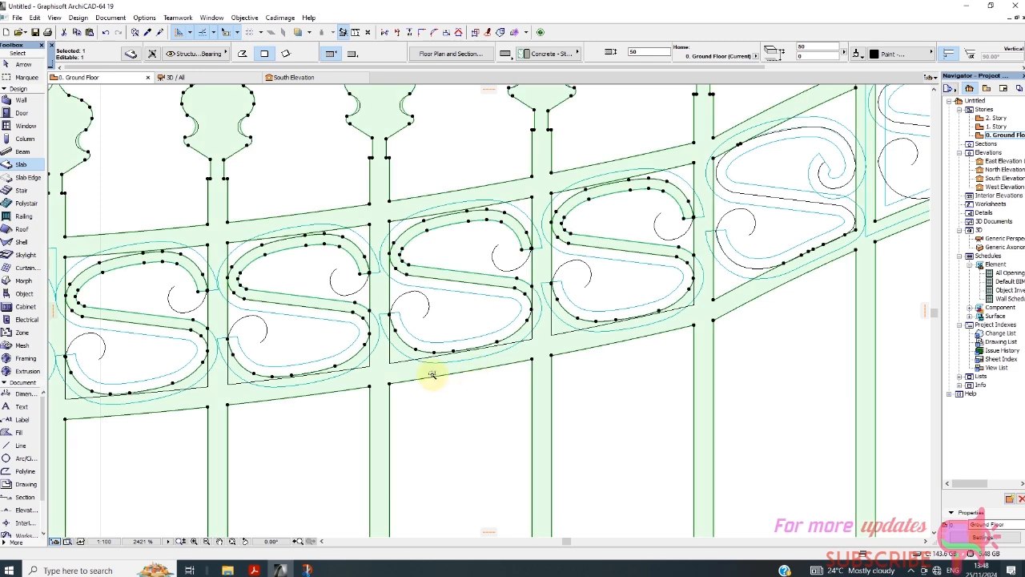
pyautogui.scroll(1, 417, 368)
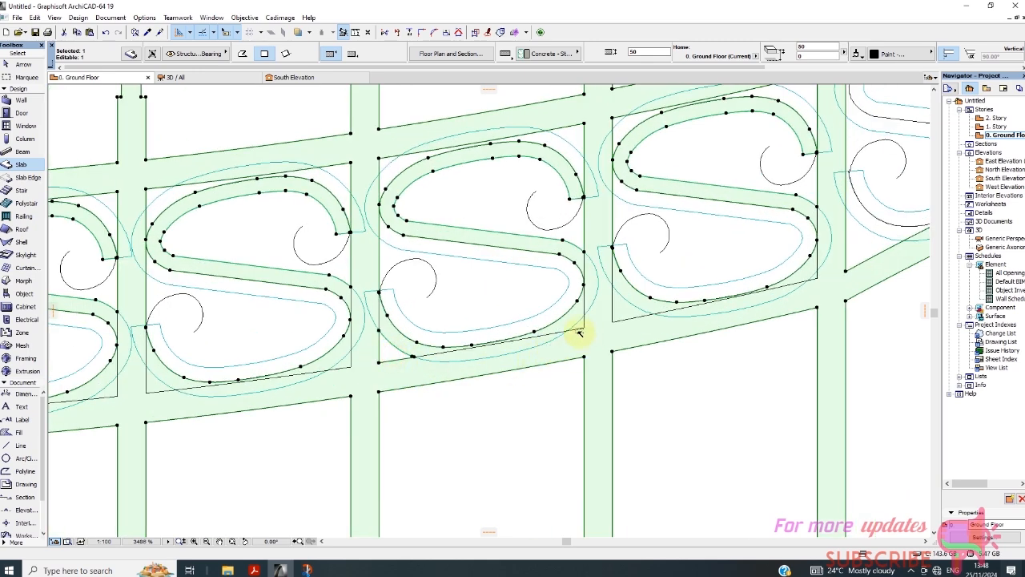
pyautogui.scroll(1, 579, 332)
pyautogui.scroll(-2, 583, 324)
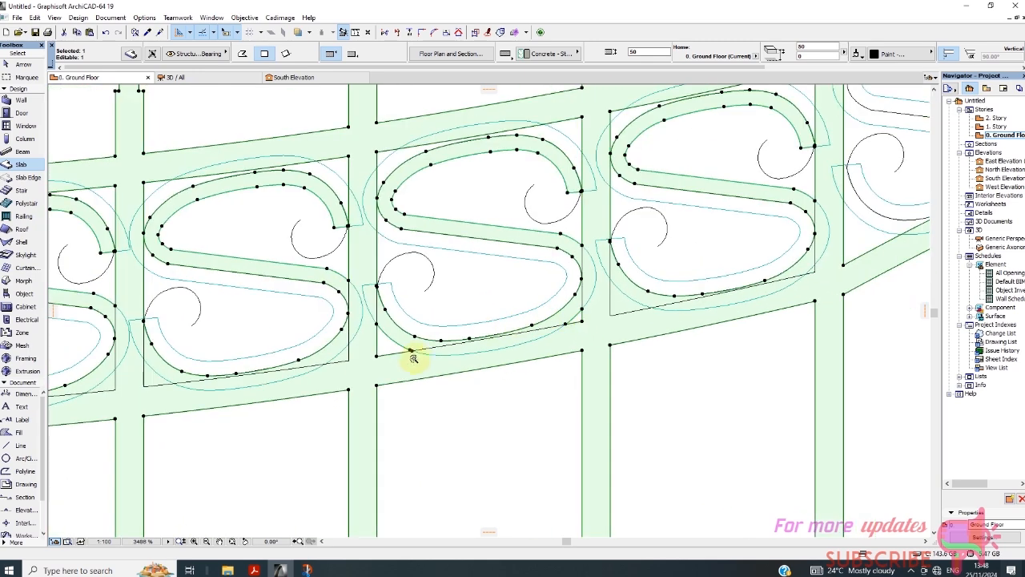
pyautogui.scroll(2, 353, 367)
pyautogui.scroll(-3, 487, 328)
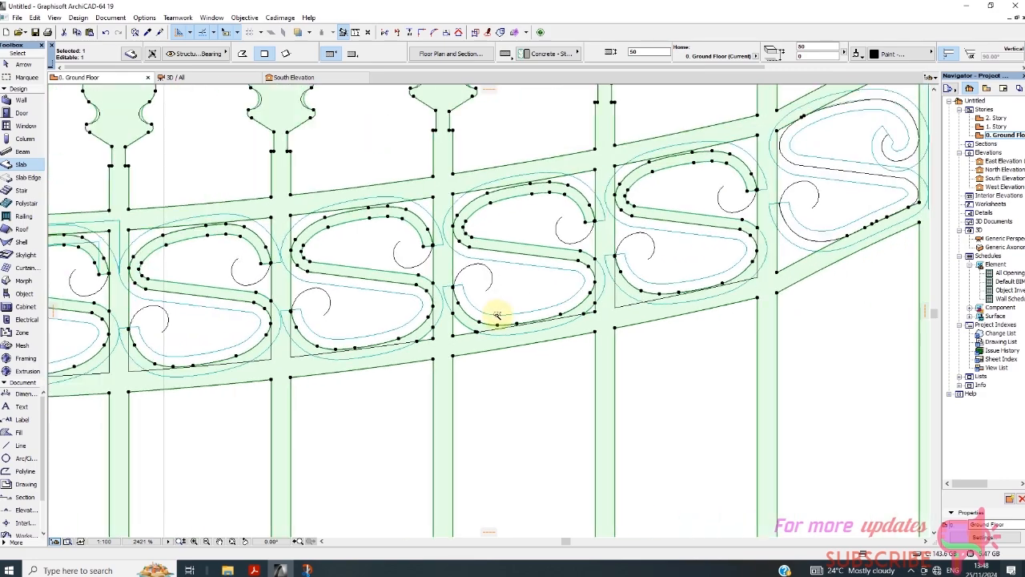
pyautogui.scroll(2, 293, 352)
pyautogui.click(300, 345)
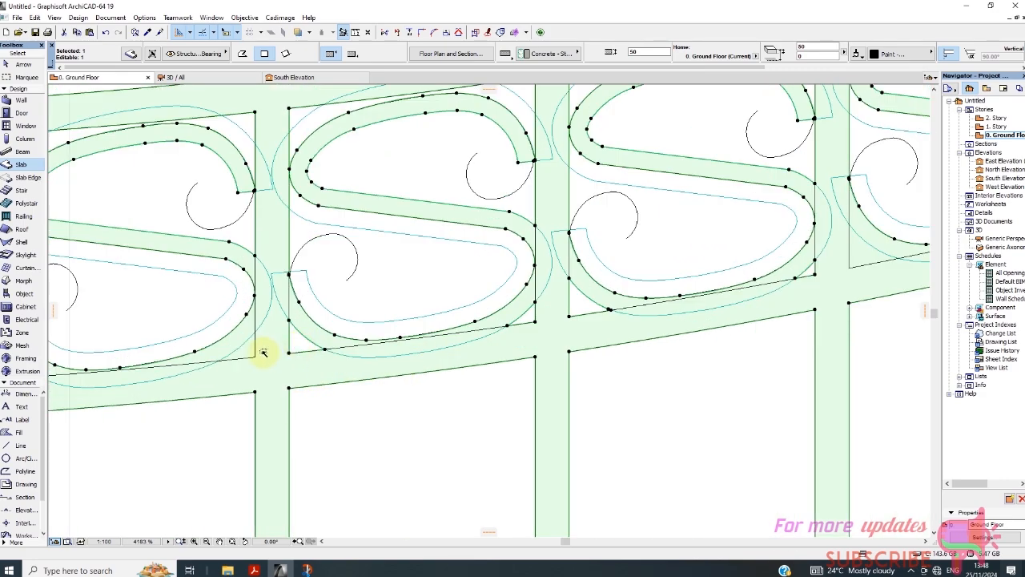
pyautogui.scroll(-2, 441, 291)
pyautogui.scroll(2, 369, 313)
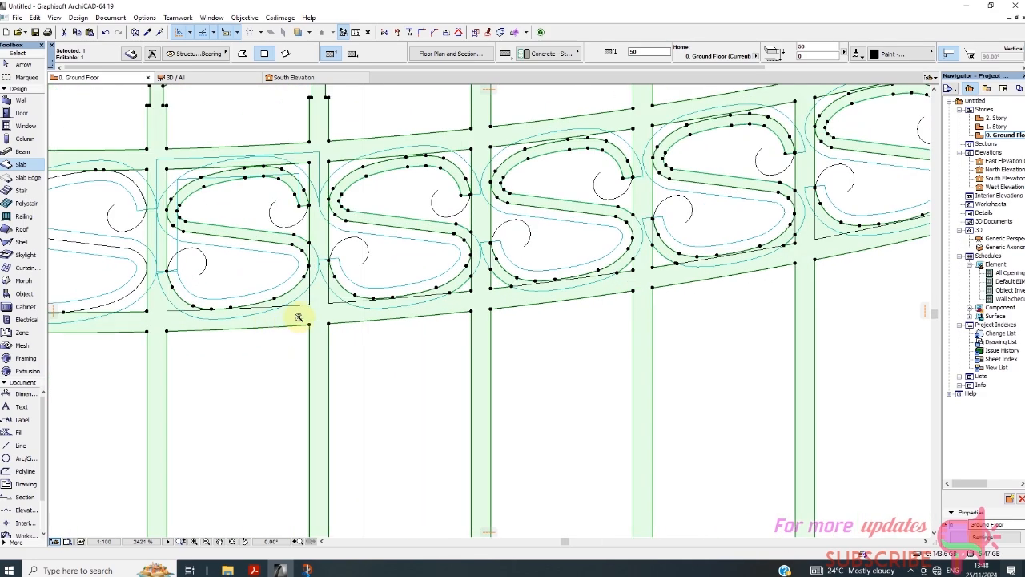
pyautogui.scroll(-3, 320, 295)
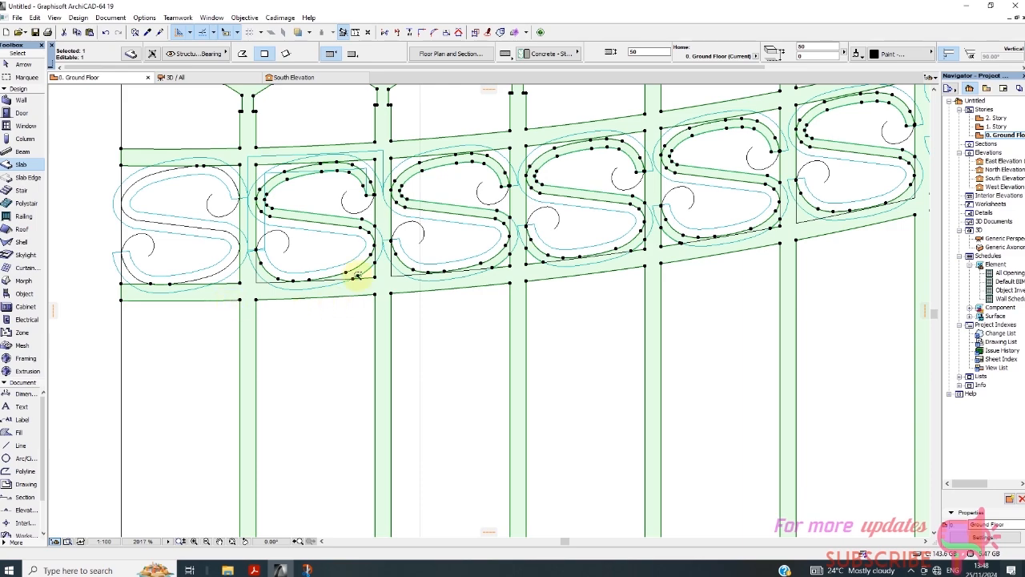
# Step: Cut openings in the slab inside the lower scroll loops of the bottom band's second, third and fourth bays
pyautogui.scroll(-1, 368, 252)
pyautogui.scroll(-3, 376, 240)
pyautogui.scroll(5, 396, 481)
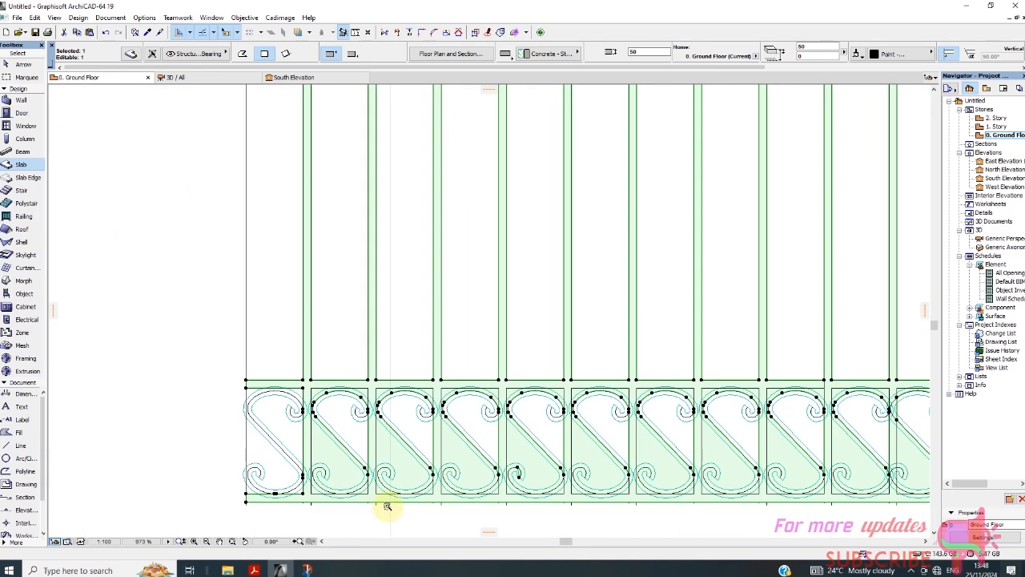
pyautogui.scroll(2, 359, 484)
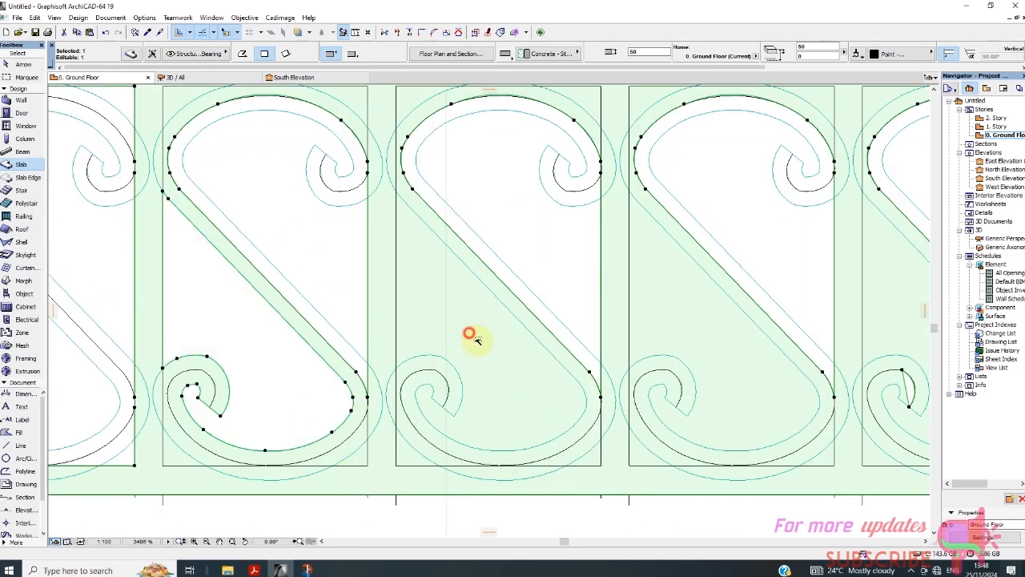
pyautogui.scroll(-3, 488, 347)
pyautogui.scroll(4, 592, 409)
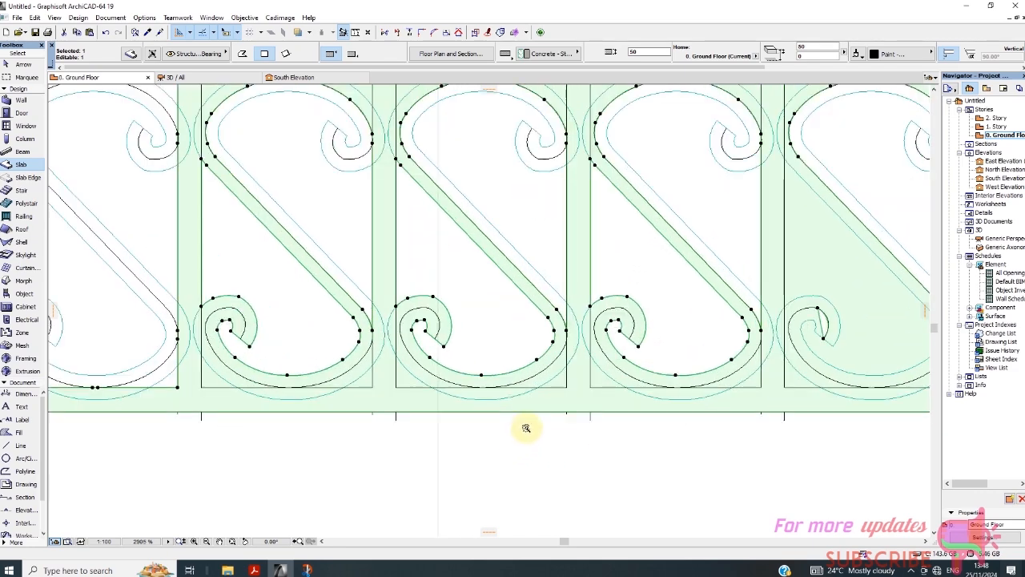
# Step: Cut out the lower corner gaps around the scrolls in the second, third and fourth bays of the bottom band
pyautogui.click(584, 354)
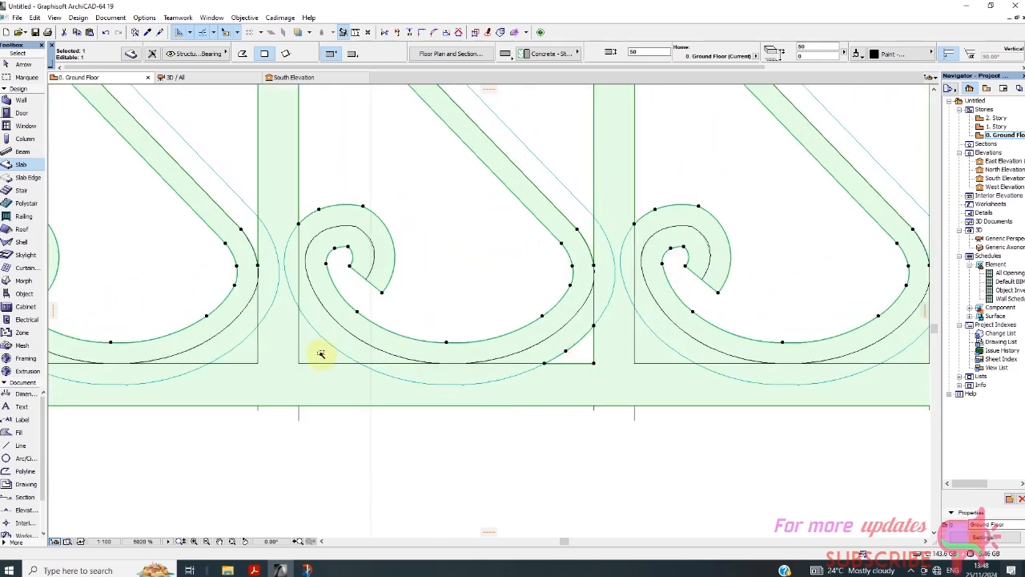
pyautogui.scroll(-3, 568, 366)
pyautogui.scroll(3, 389, 348)
pyautogui.click(445, 305)
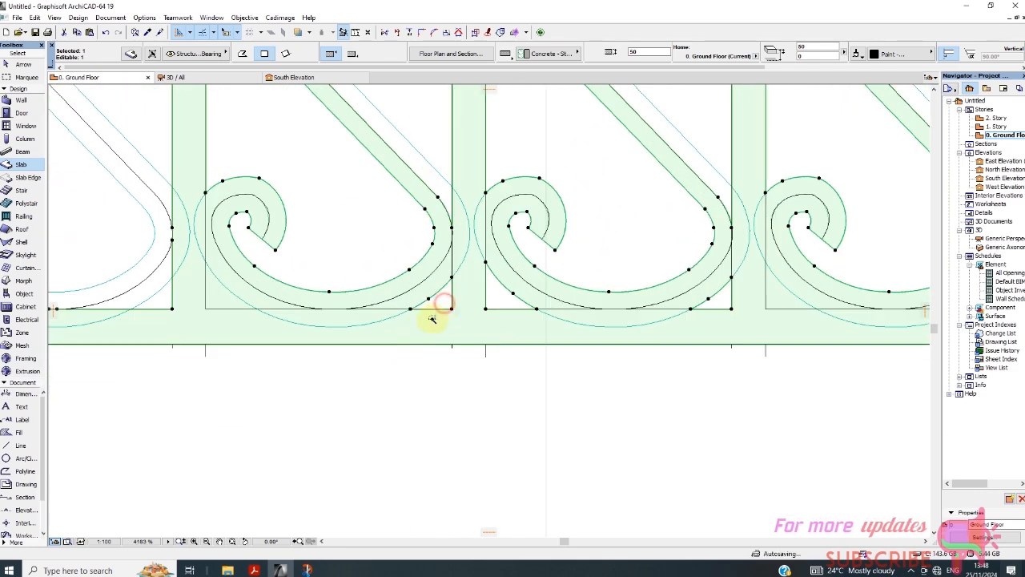
pyautogui.scroll(-3, 222, 300)
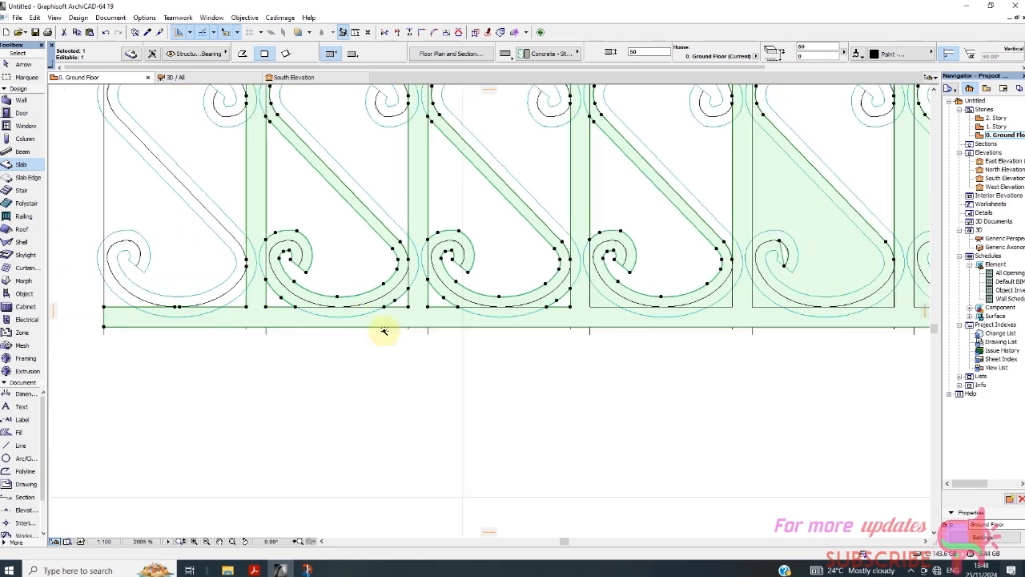
pyautogui.scroll(3, 566, 309)
pyautogui.click(541, 289)
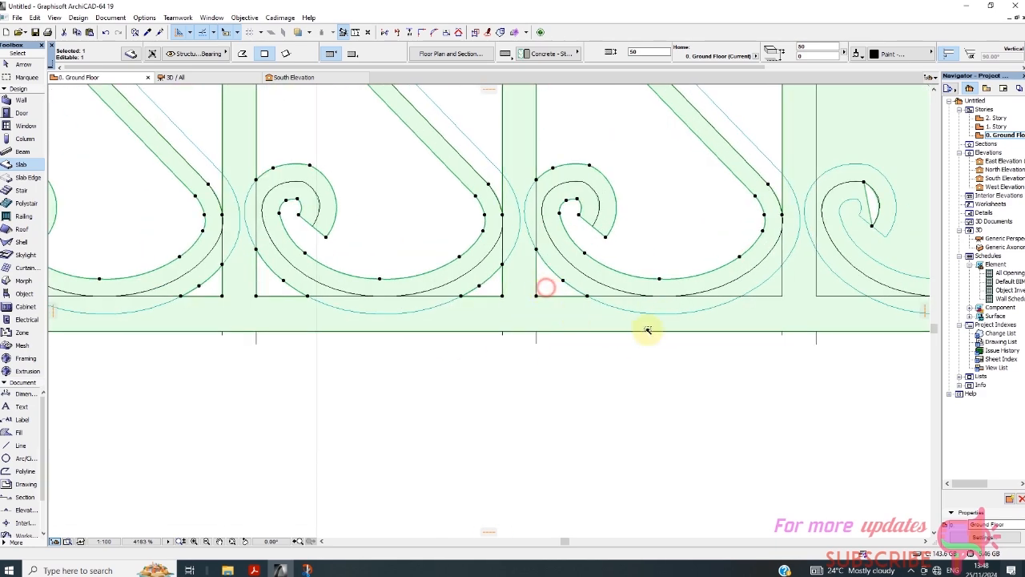
pyautogui.click(771, 290)
# Step: Cut the lower scroll-loop openings and lower corner gaps in the fifth and sixth bays of the bottom band
pyautogui.scroll(-3, 696, 310)
pyautogui.scroll(3, 701, 307)
pyautogui.click(600, 306)
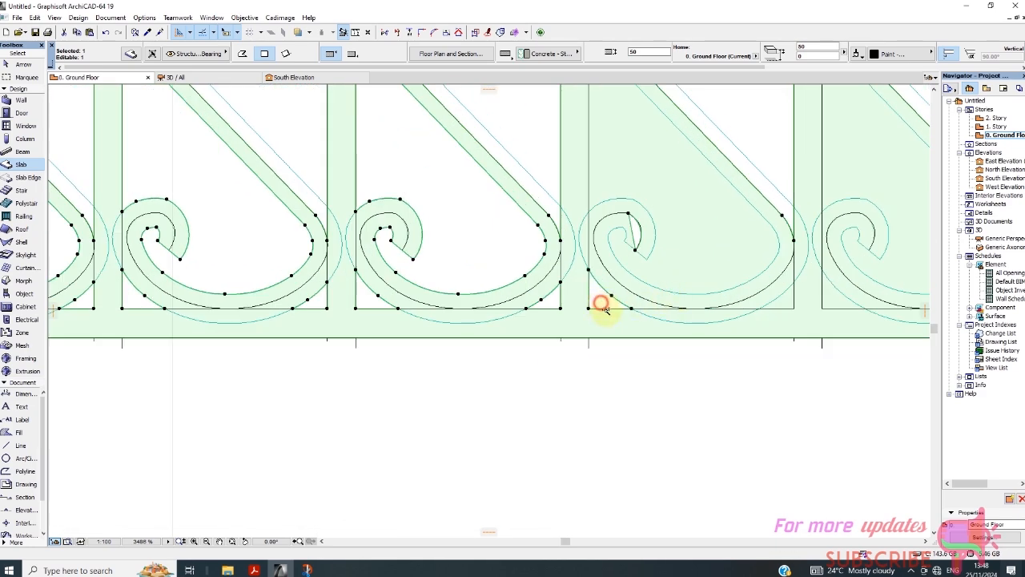
pyautogui.click(712, 261)
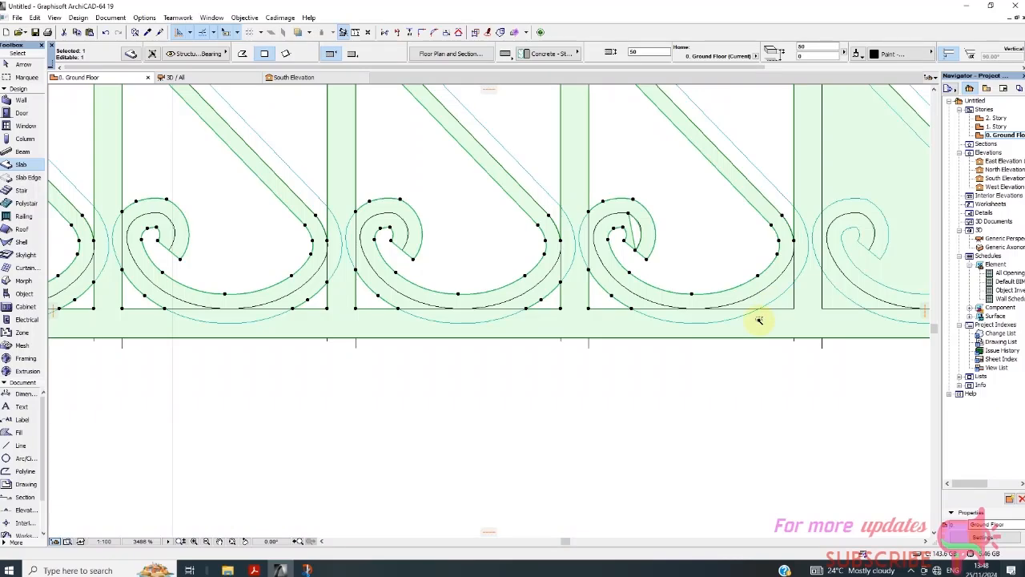
pyautogui.scroll(-3, 758, 320)
pyautogui.scroll(3, 659, 305)
pyautogui.click(712, 242)
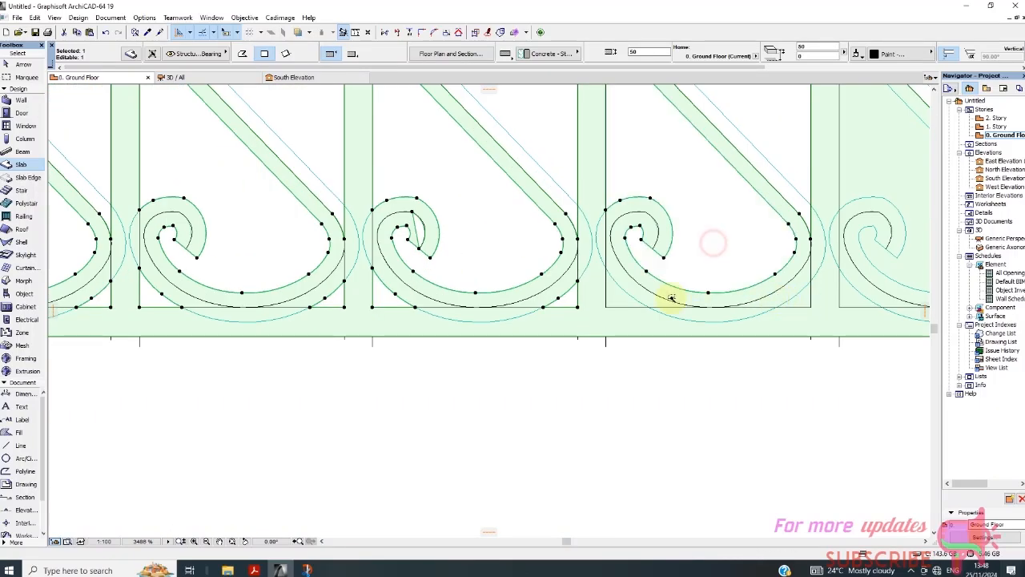
pyautogui.click(626, 300)
pyautogui.click(809, 303)
# Step: Cut the lower scroll-loop opening and both lower corner gaps in the seventh bay of the bottom band
pyautogui.scroll(-3, 800, 320)
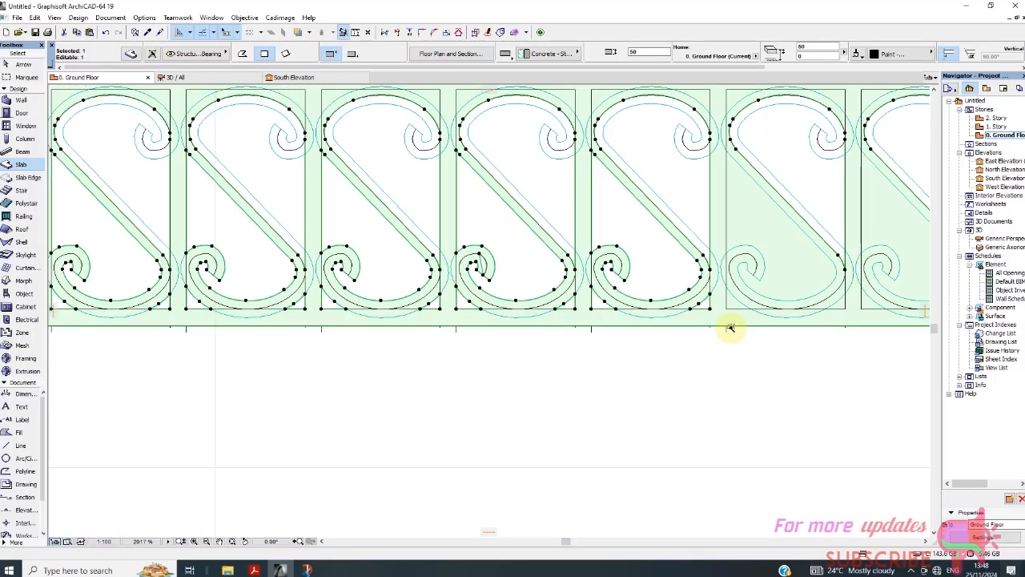
pyautogui.scroll(3, 828, 238)
pyautogui.click(828, 245)
pyautogui.click(704, 298)
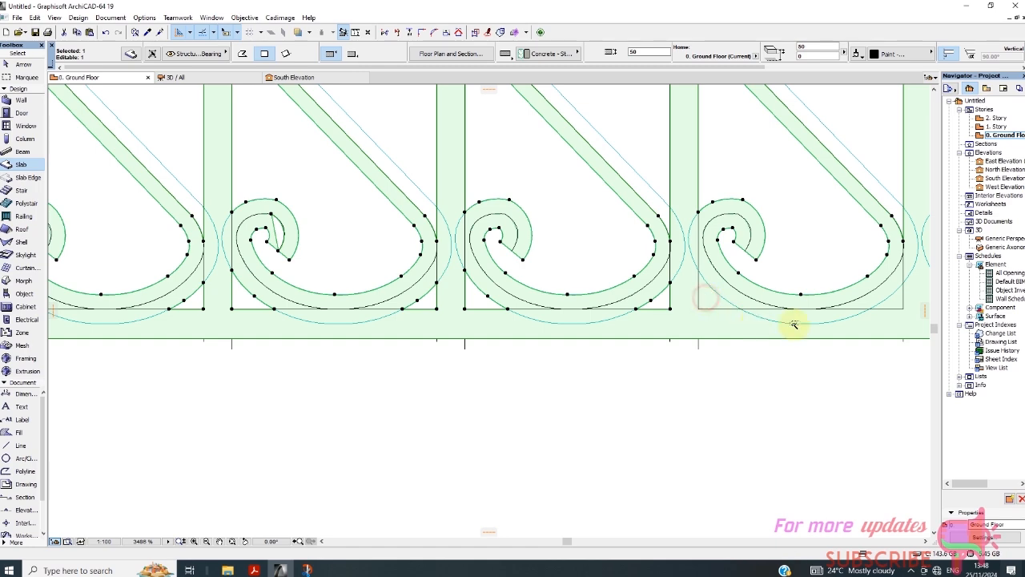
# Step: Cut the lower scroll-loop opening and both lower corner gaps in the eighth bay of the bottom band
pyautogui.scroll(-3, 732, 313)
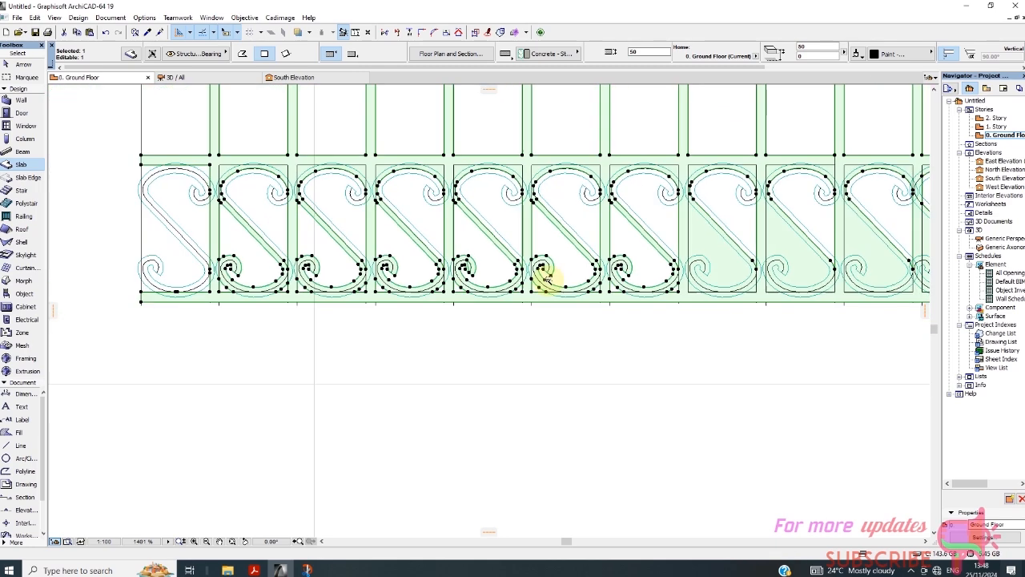
pyautogui.scroll(2, 721, 274)
pyautogui.scroll(3, 711, 297)
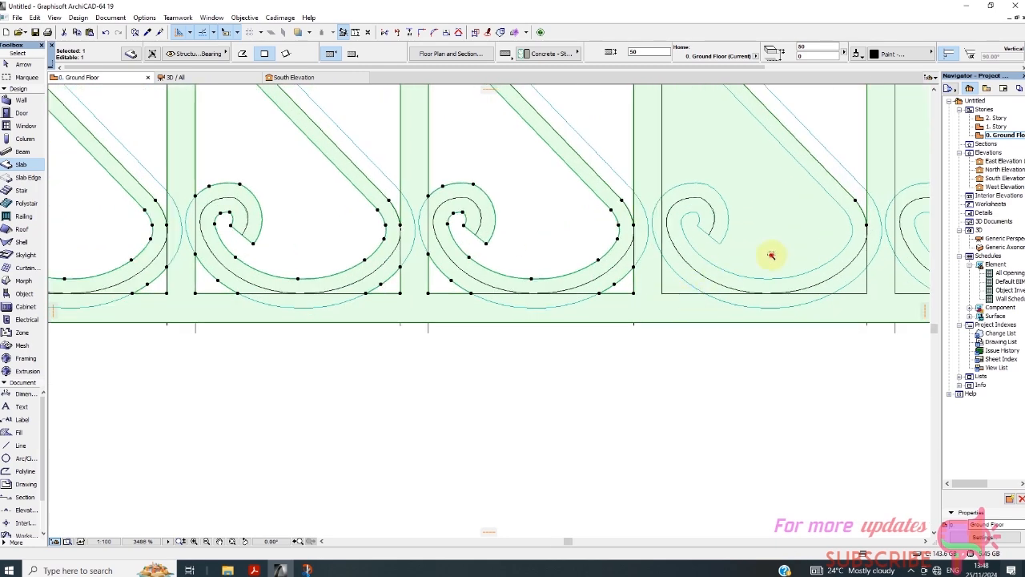
pyautogui.click(863, 288)
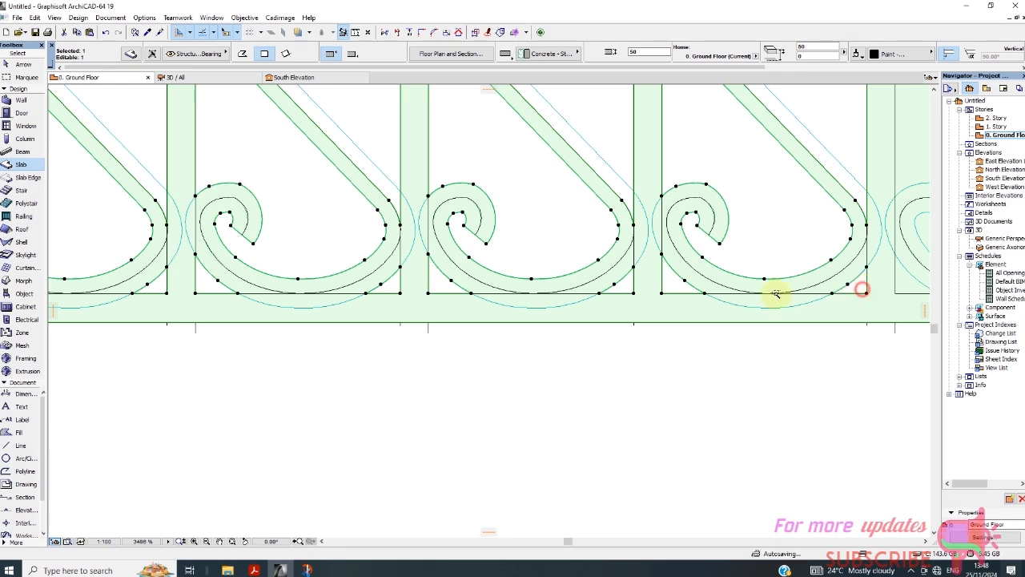
pyautogui.scroll(-2, 709, 286)
# Step: Cut the lower scroll-loop opening and both lower corner gaps in the ninth bay of the bottom band
pyautogui.click(826, 261)
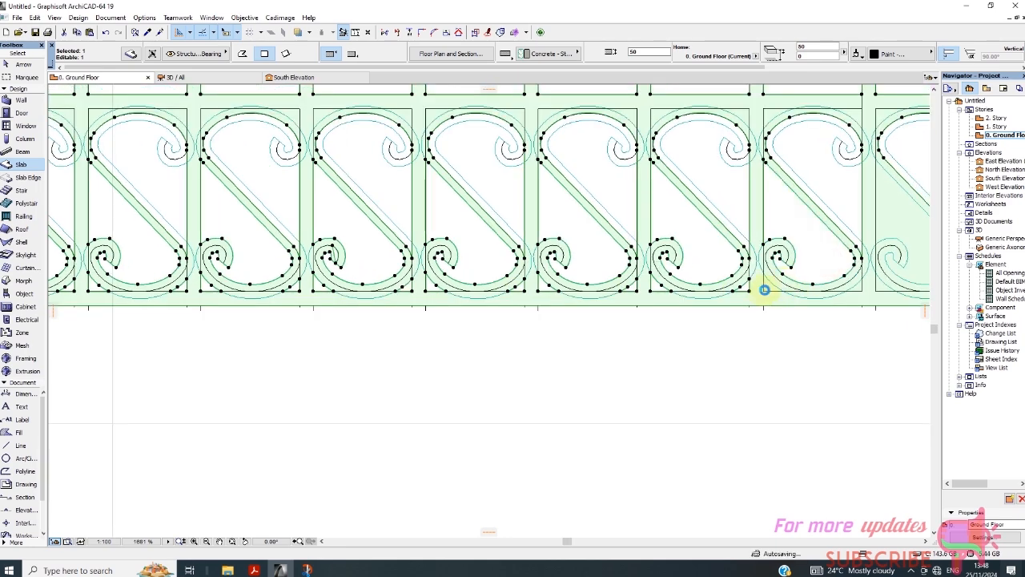
pyautogui.scroll(7, 766, 291)
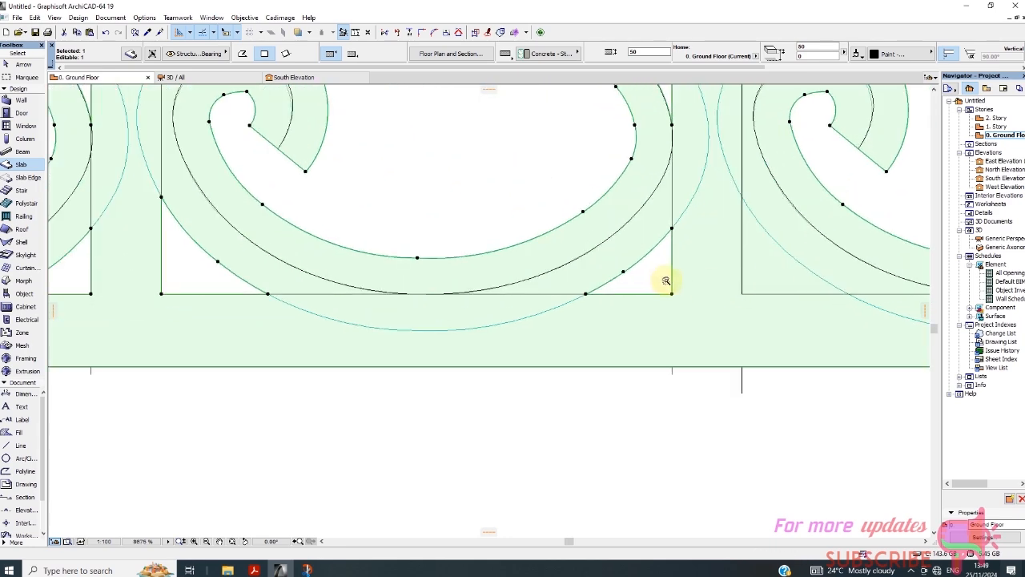
pyautogui.scroll(-5, 576, 279)
pyautogui.scroll(5, 661, 296)
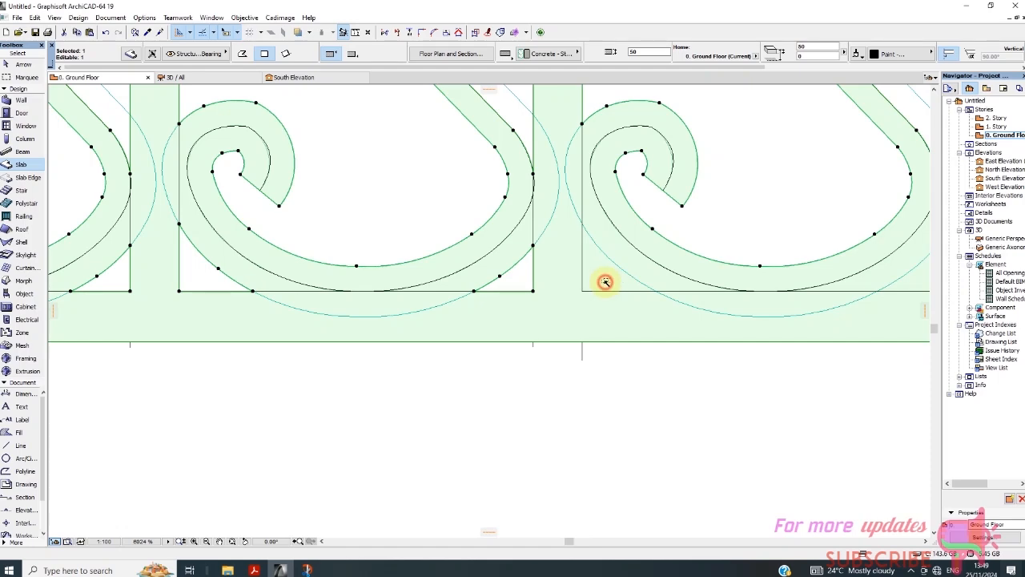
pyautogui.click(606, 281)
pyautogui.scroll(-4, 713, 278)
pyautogui.scroll(4, 826, 285)
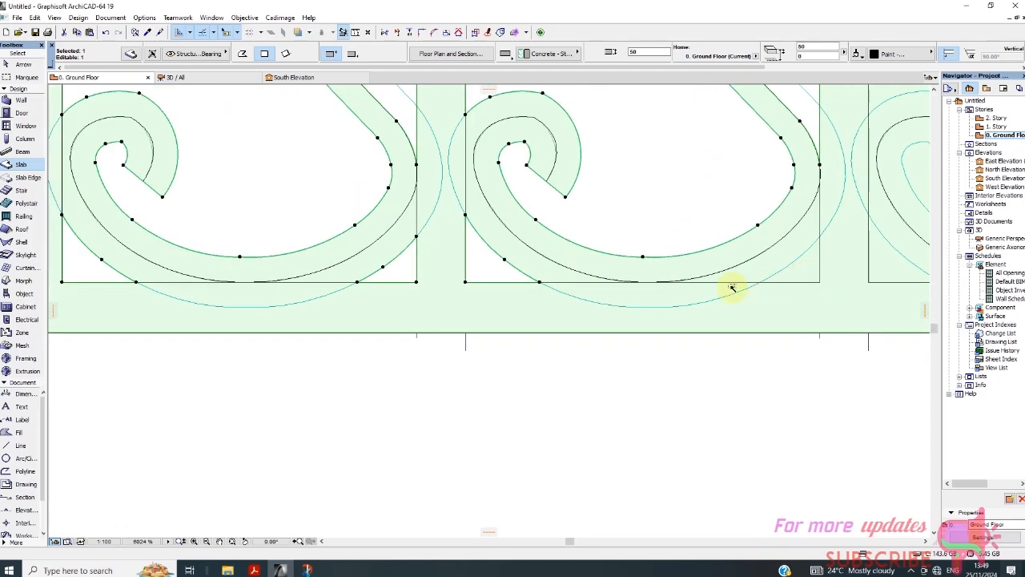
pyautogui.scroll(-4, 579, 293)
pyautogui.scroll(3, 671, 290)
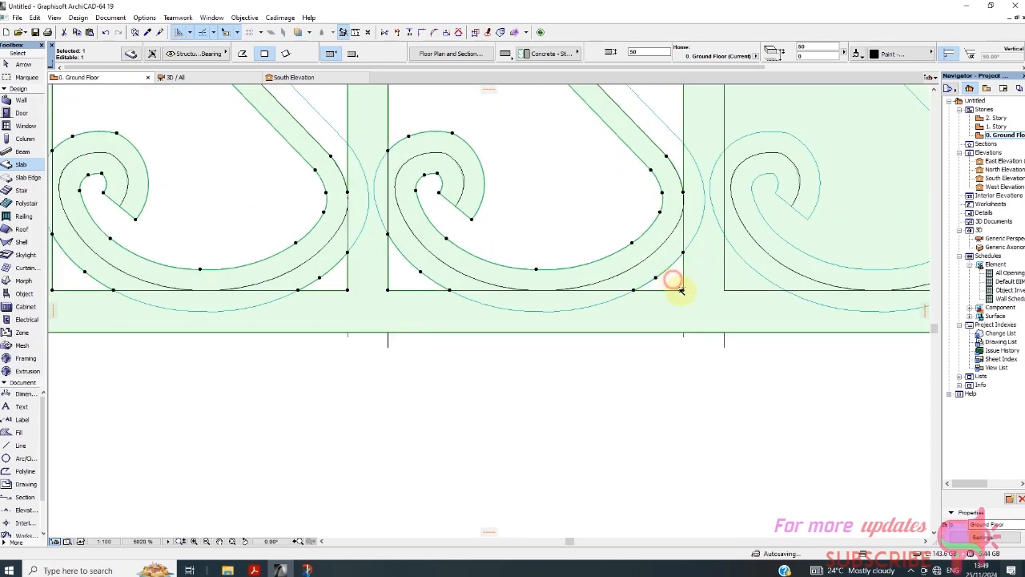
# Step: Cut the lower scroll-loop opening and both lower corner gaps in the tenth bay of the bottom band
pyautogui.click(844, 224)
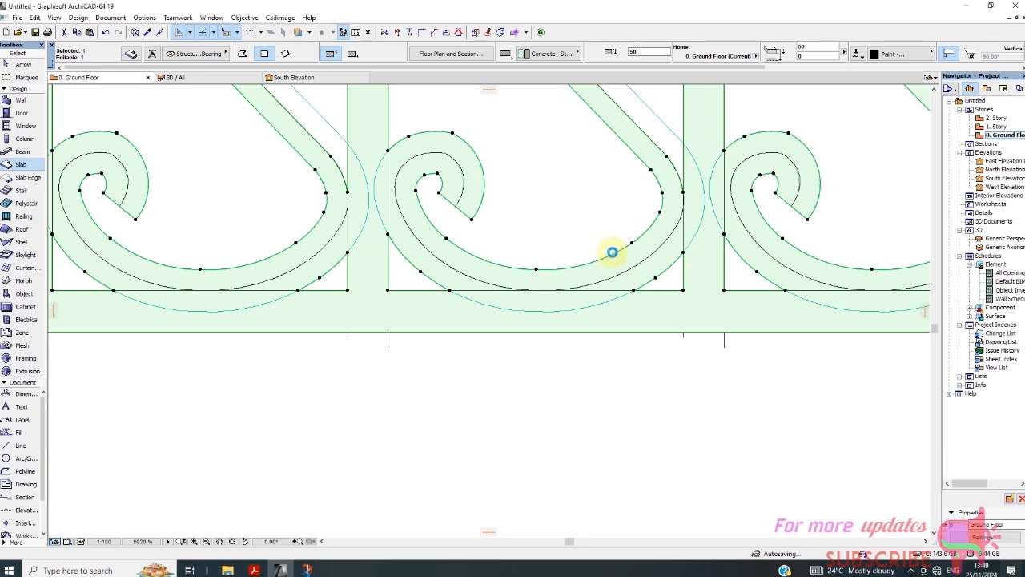
pyautogui.scroll(-4, 609, 240)
pyautogui.scroll(4, 648, 236)
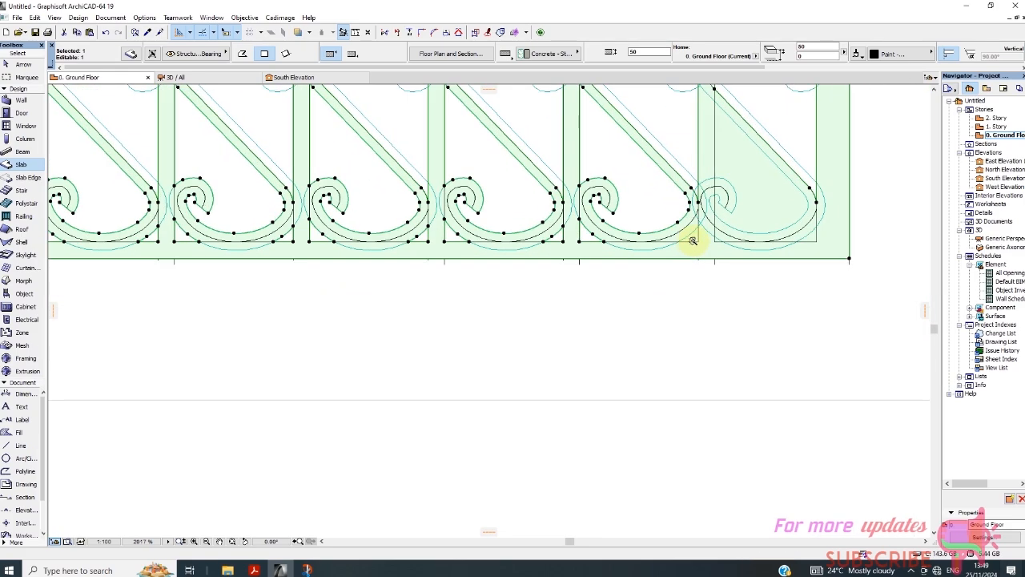
pyautogui.scroll(3, 695, 238)
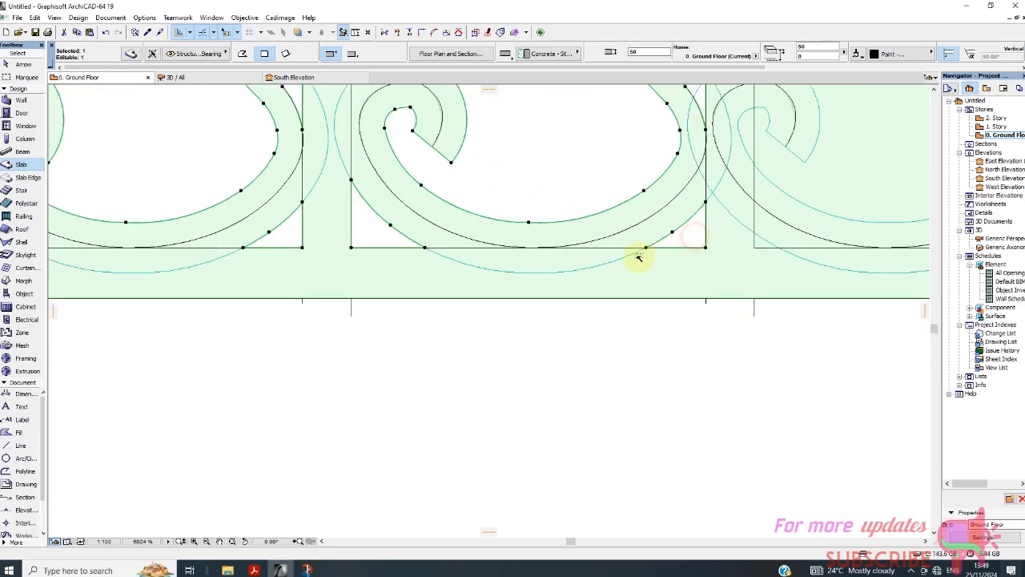
# Step: Cut the lower scroll-loop opening and both lower corner gaps in the last bay of the bottom band
pyautogui.scroll(-3, 641, 257)
pyautogui.scroll(3, 690, 260)
pyautogui.scroll(1, 690, 261)
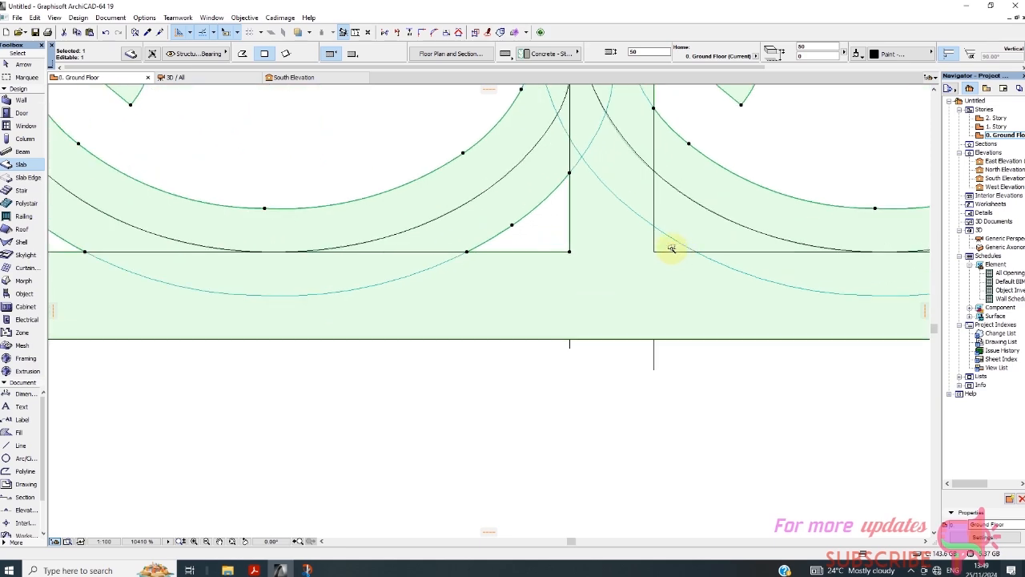
pyautogui.click(669, 250)
pyautogui.scroll(-3, 665, 252)
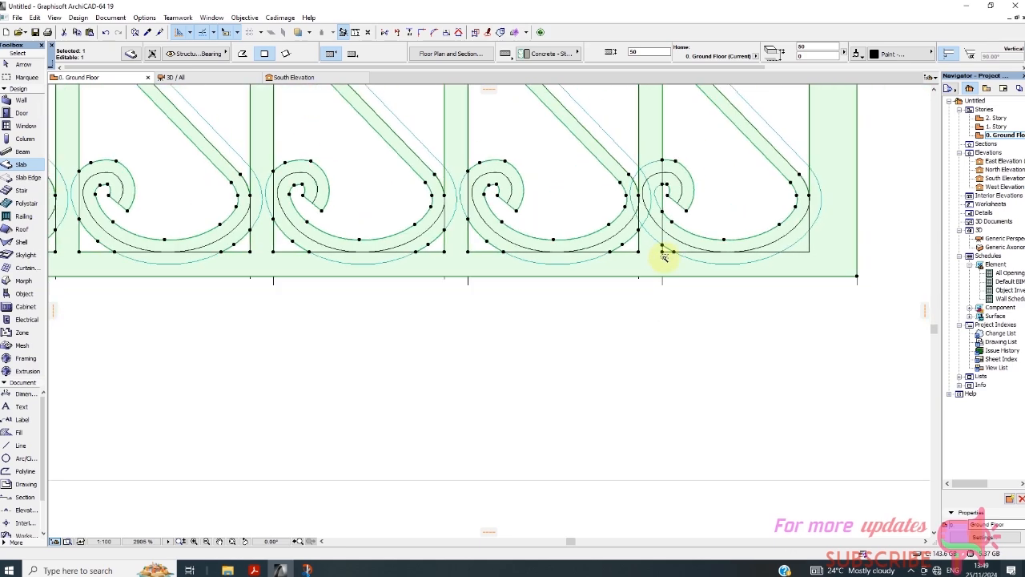
pyautogui.scroll(2, 776, 253)
pyautogui.scroll(-4, 768, 252)
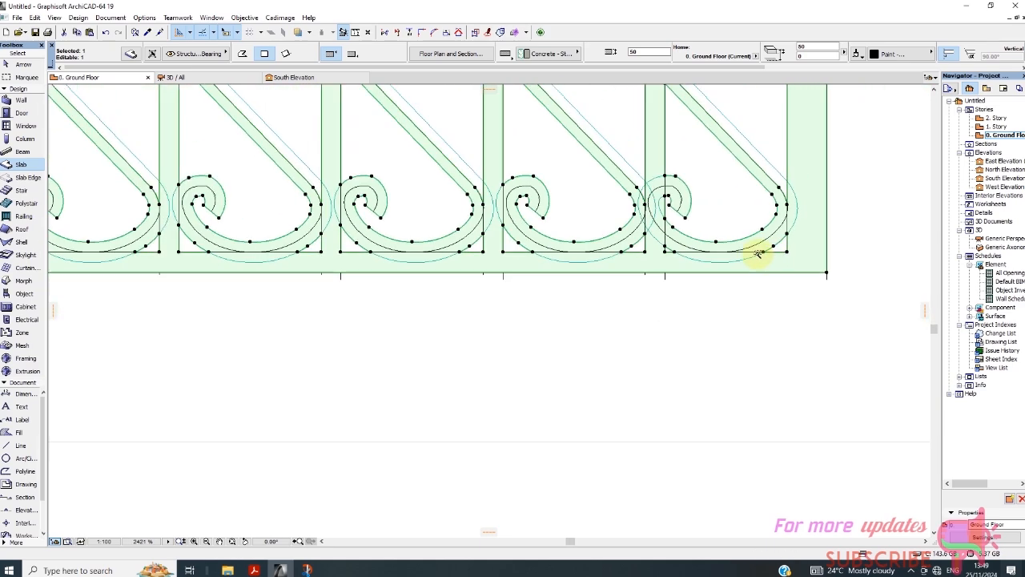
# Step: Examine the gate slab's openings in plan, and check in 3D how the scroll beams sit relative to the slab
pyautogui.scroll(1, 348, 272)
pyautogui.scroll(2, 314, 250)
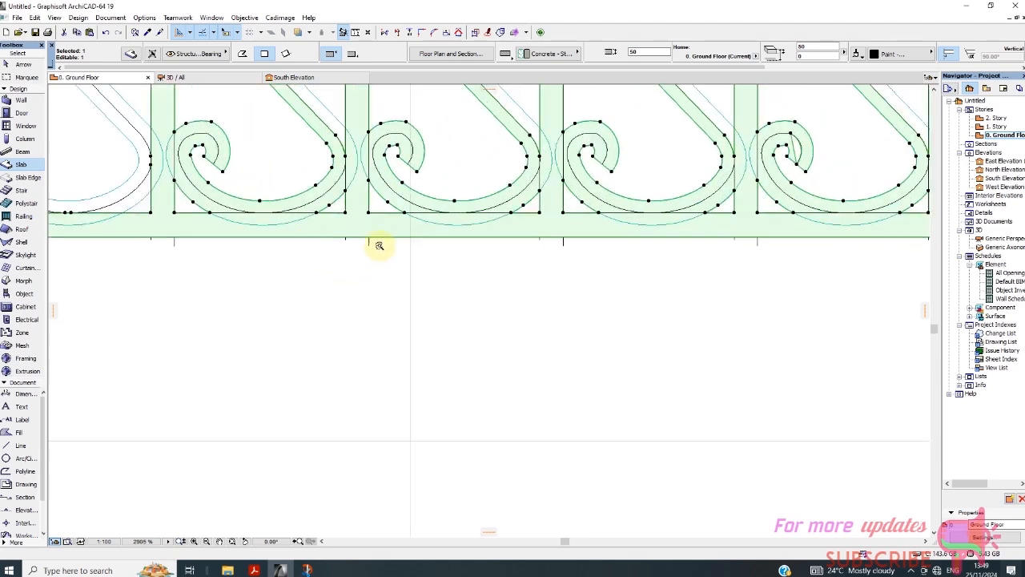
pyautogui.scroll(-6, 537, 337)
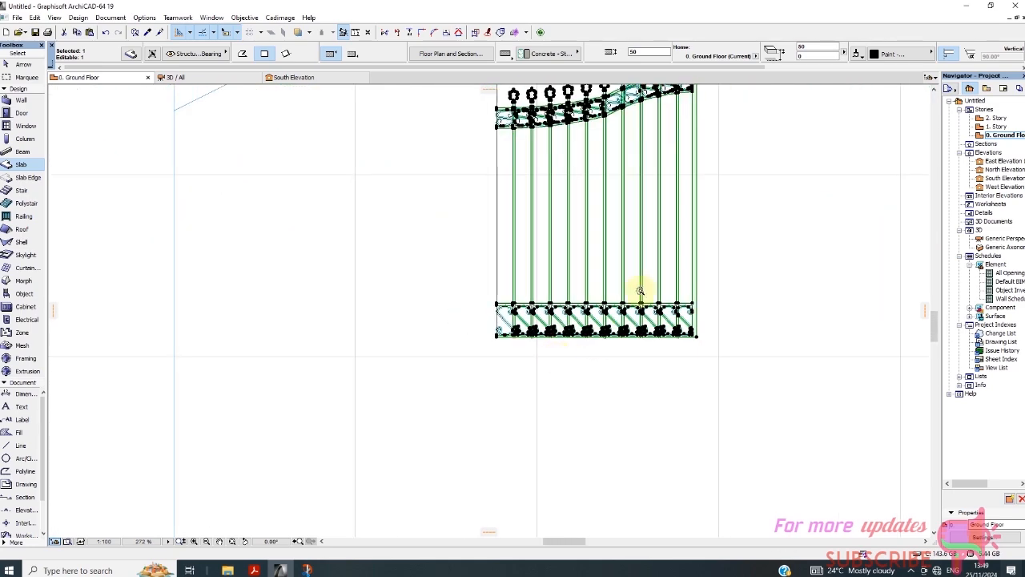
pyautogui.scroll(3, 645, 153)
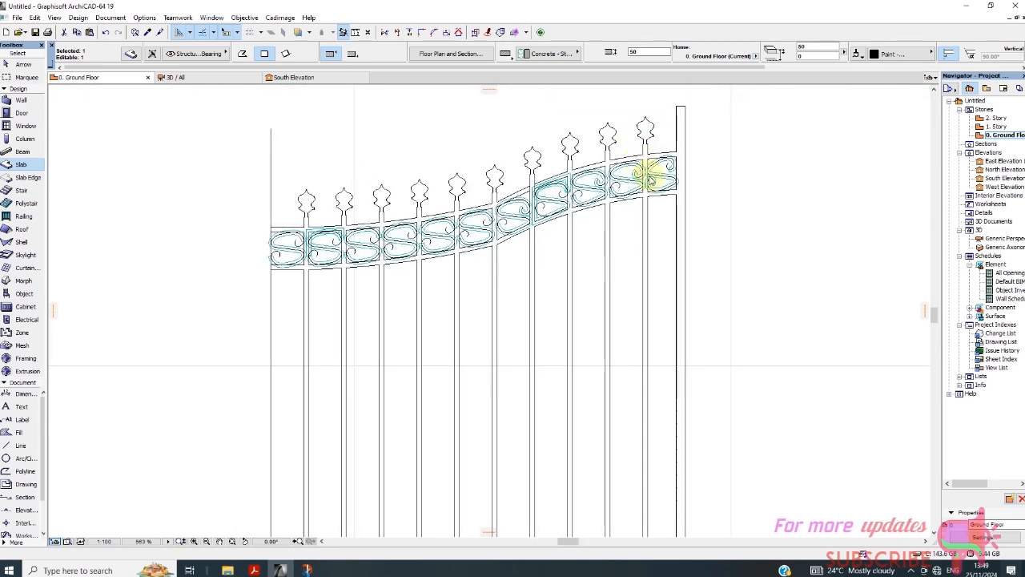
pyautogui.click(200, 76)
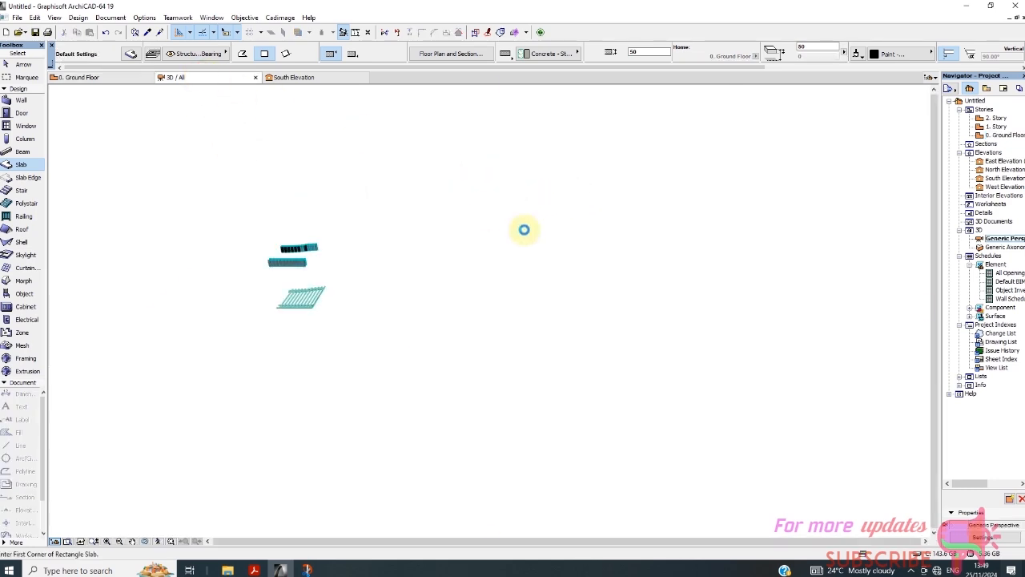
pyautogui.scroll(8, 324, 300)
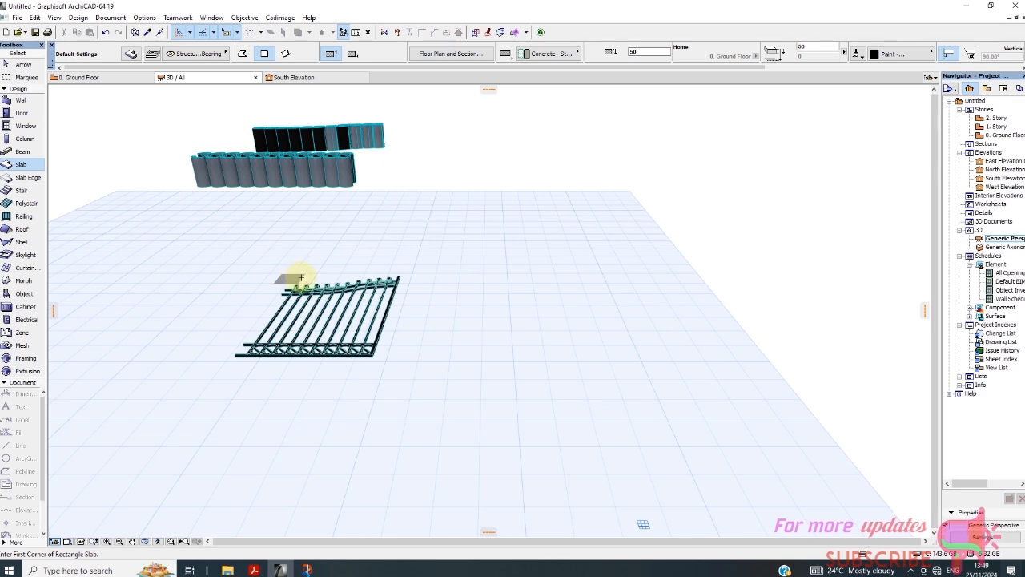
pyautogui.scroll(2, 348, 307)
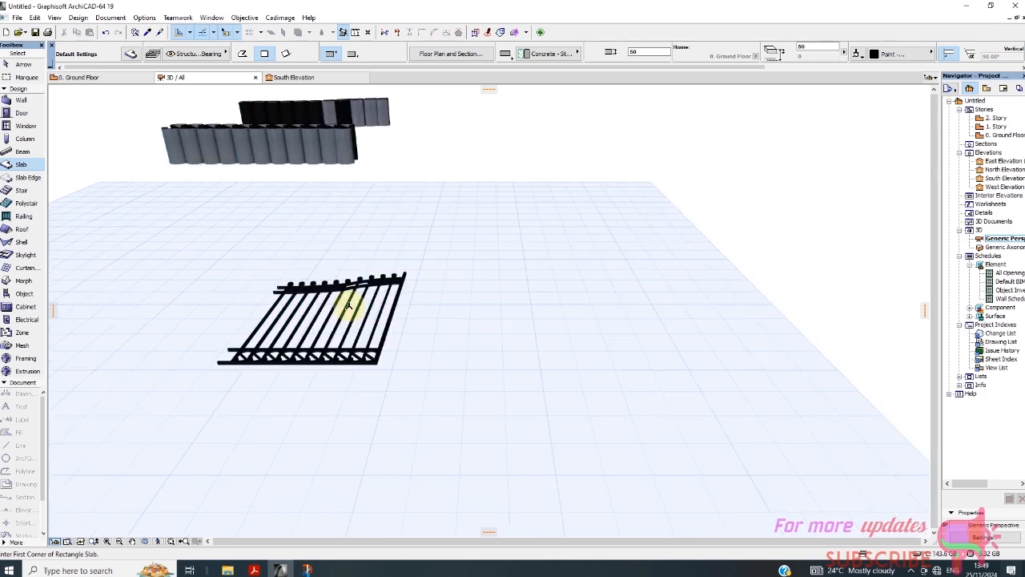
pyautogui.scroll(6, 348, 307)
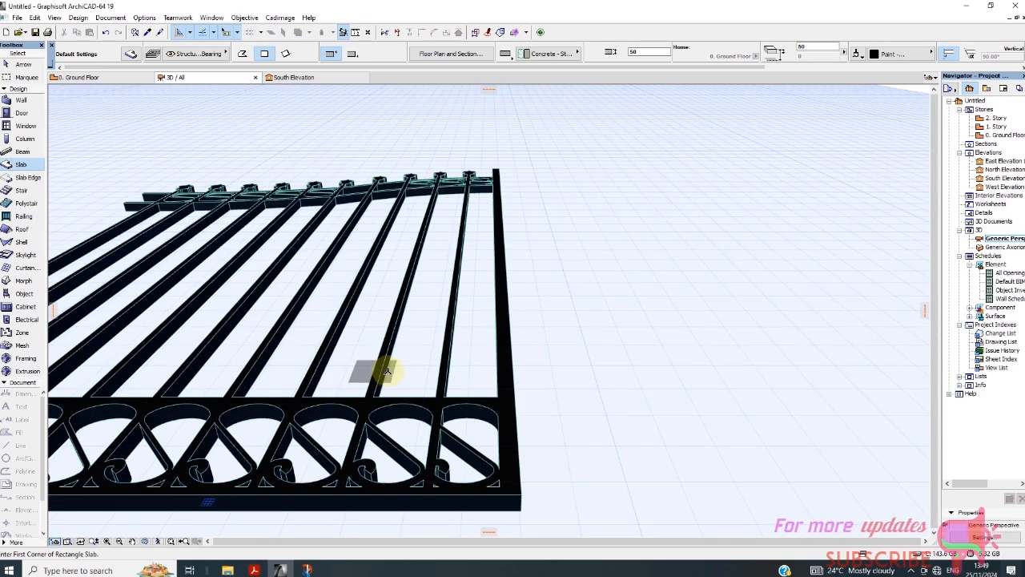
pyautogui.scroll(-5, 550, 412)
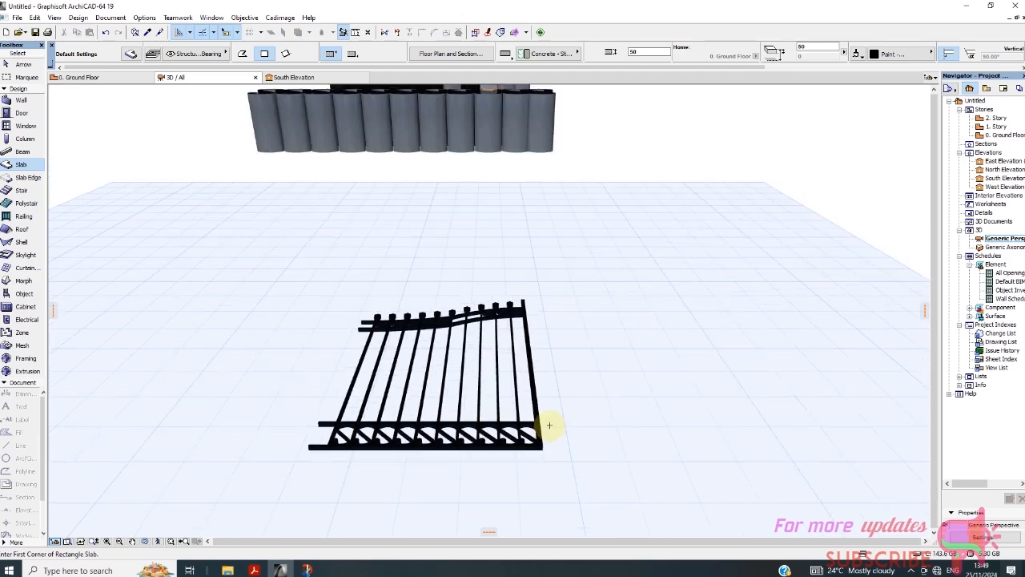
pyautogui.scroll(-2, 459, 358)
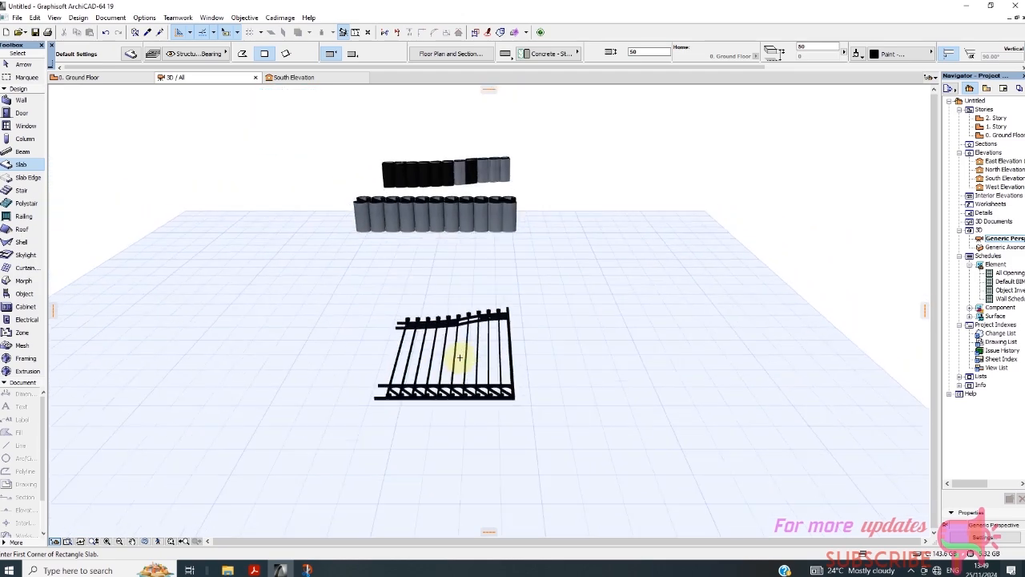
pyautogui.scroll(5, 464, 210)
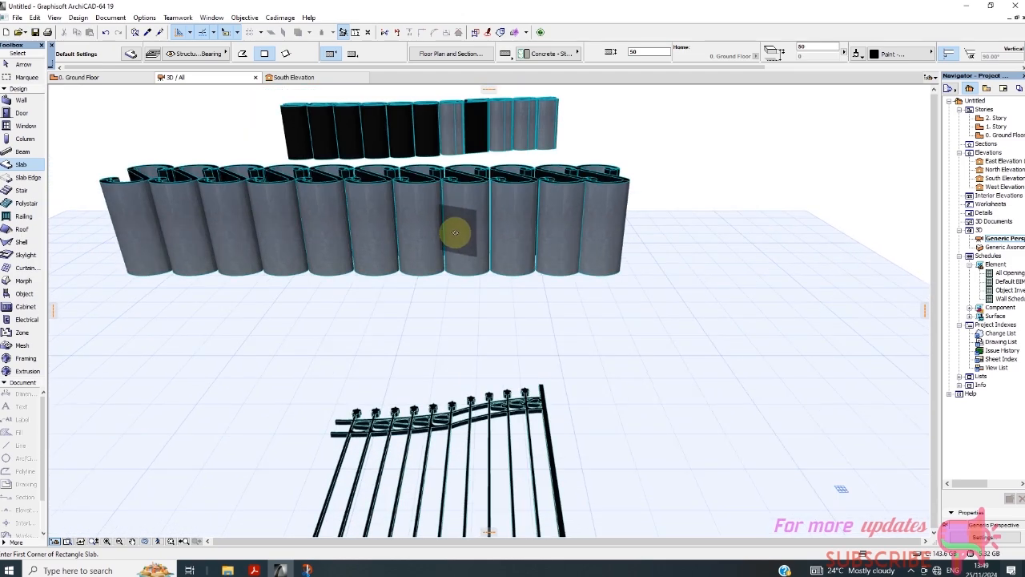
pyautogui.scroll(-3, 454, 233)
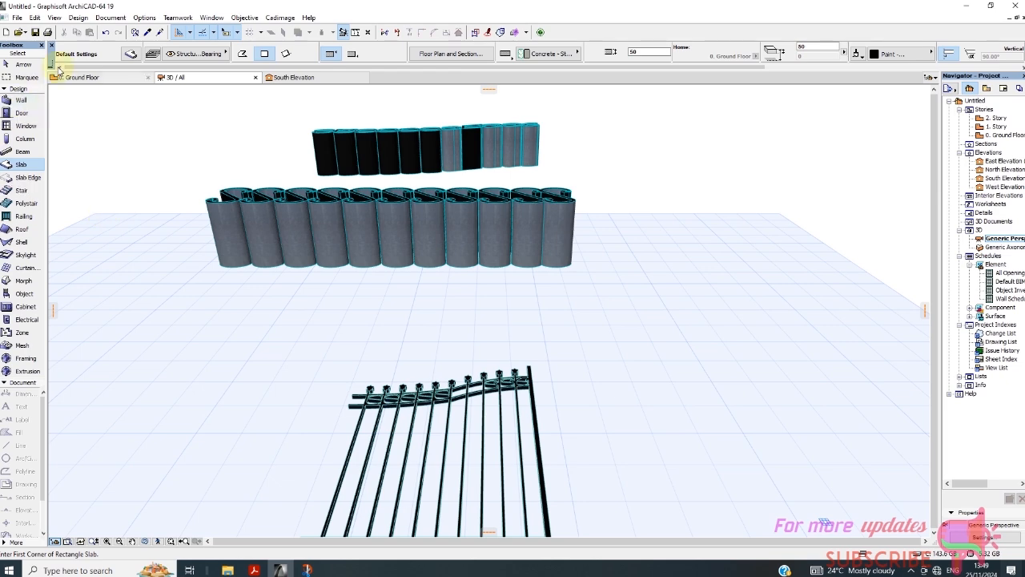
# Step: Set all scroll beams of both bands to a height of 25 mm and an elevation of 0 so they lie in the gate
pyautogui.click(22, 64)
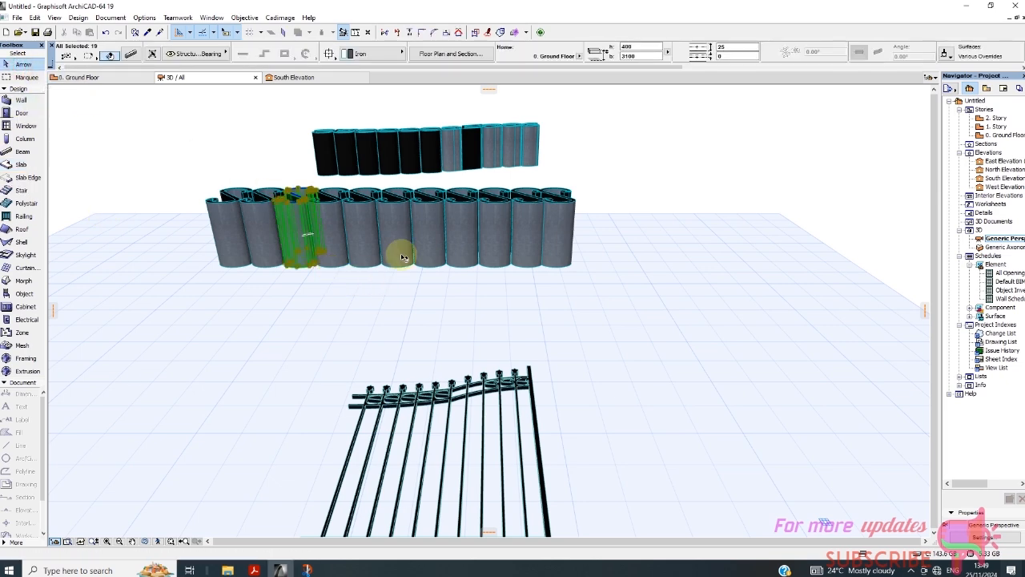
pyautogui.scroll(-1, 402, 257)
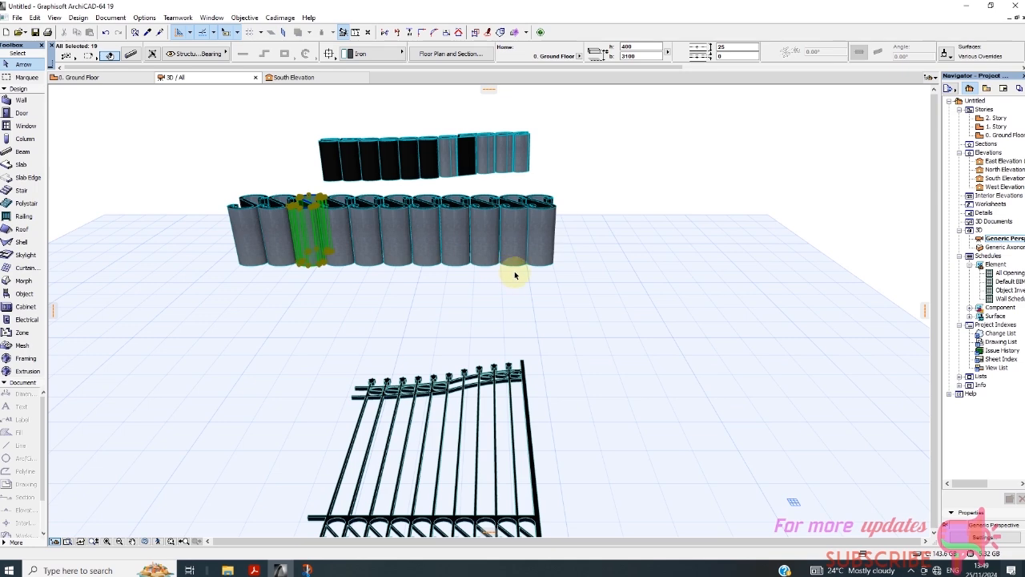
pyautogui.scroll(-1, 550, 264)
pyautogui.click(589, 235)
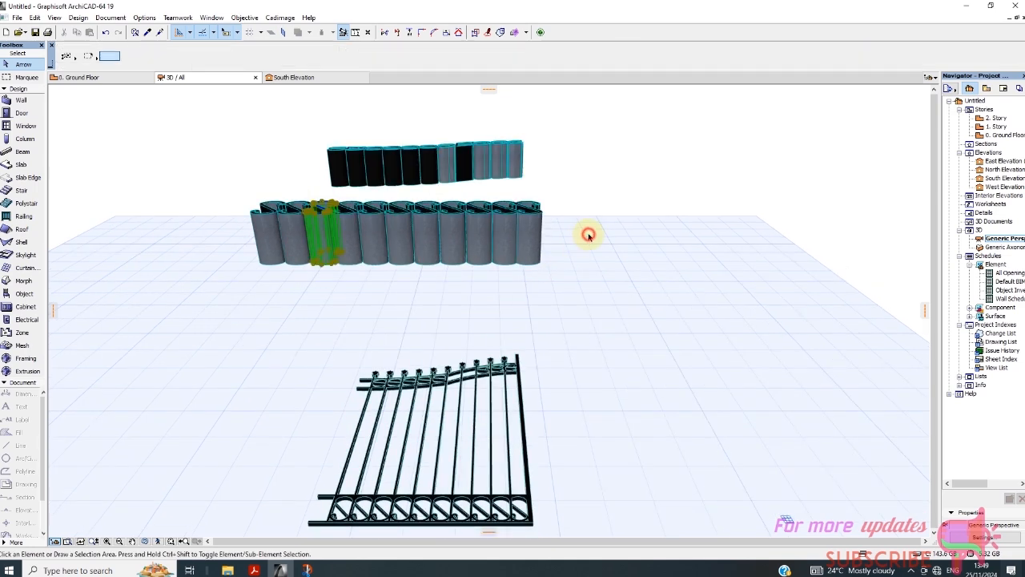
pyautogui.click(613, 115)
pyautogui.click(197, 279)
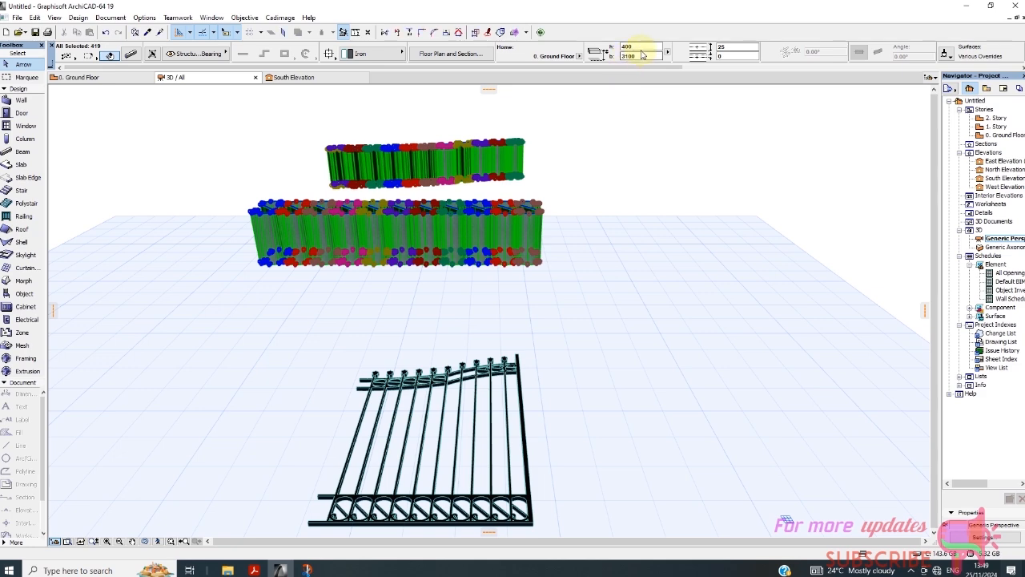
pyautogui.click(641, 46)
pyautogui.write('25')
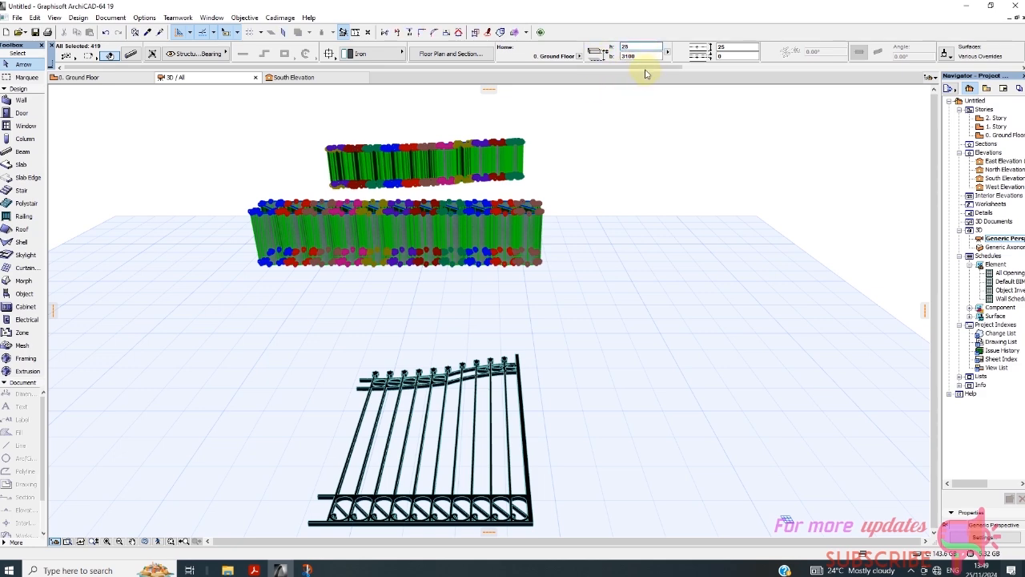
pyautogui.click(643, 58)
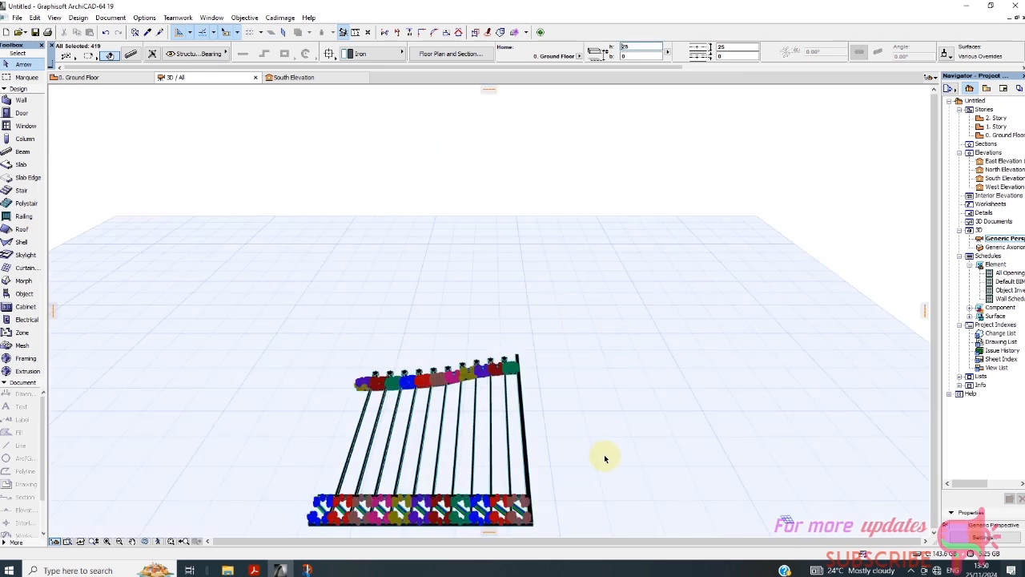
pyautogui.click(626, 402)
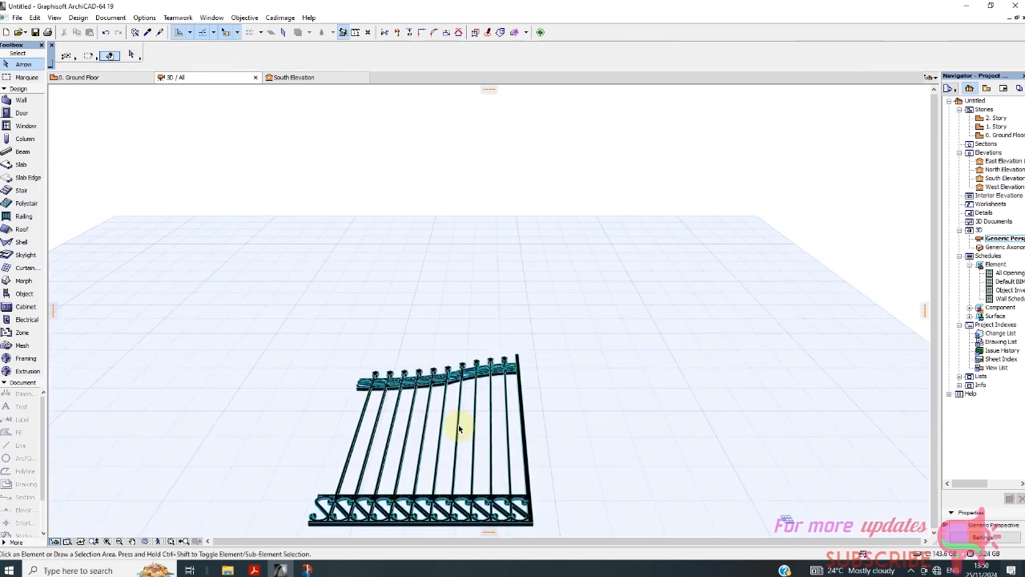
# Step: On the ground floor plan, select the vertical drafting line along the gate's left edge
pyautogui.click(90, 77)
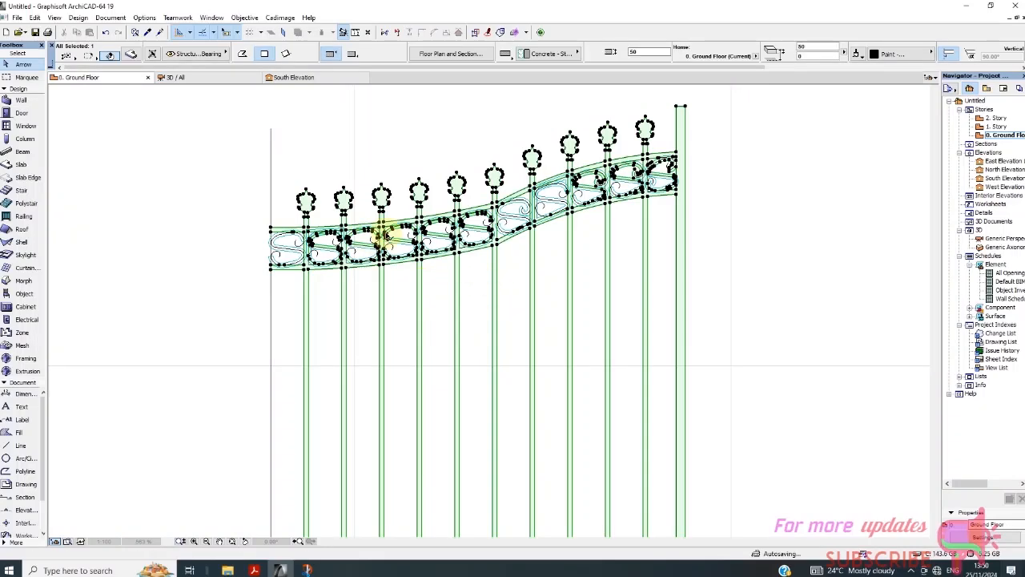
pyautogui.scroll(-3, 425, 192)
pyautogui.click(347, 385)
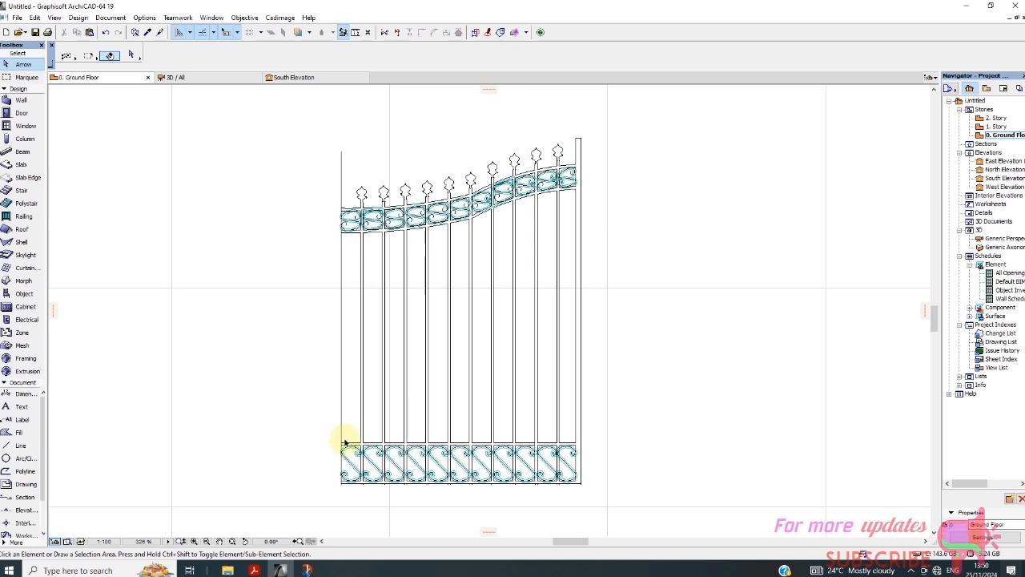
pyautogui.scroll(2, 344, 448)
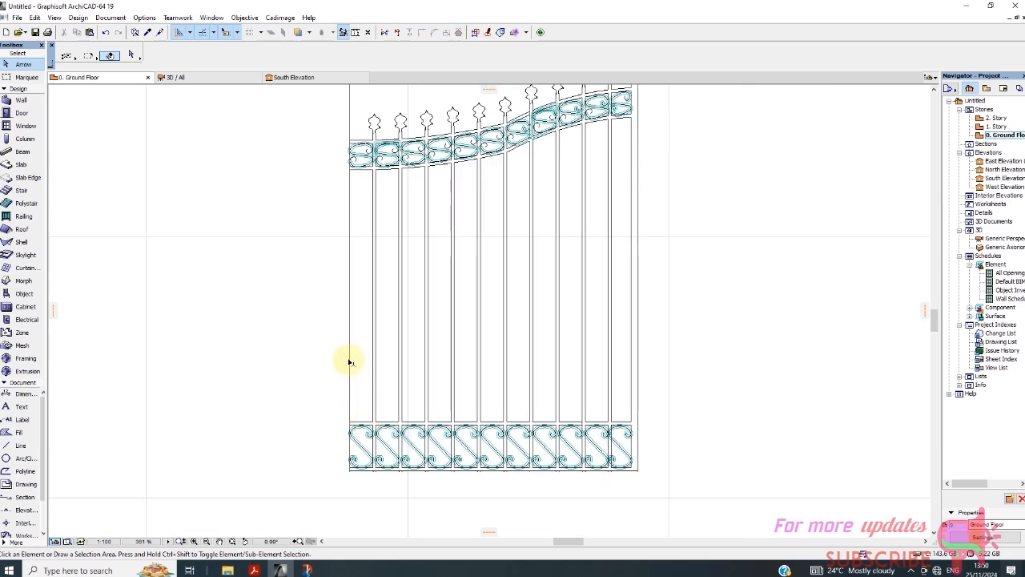
pyautogui.click(347, 357)
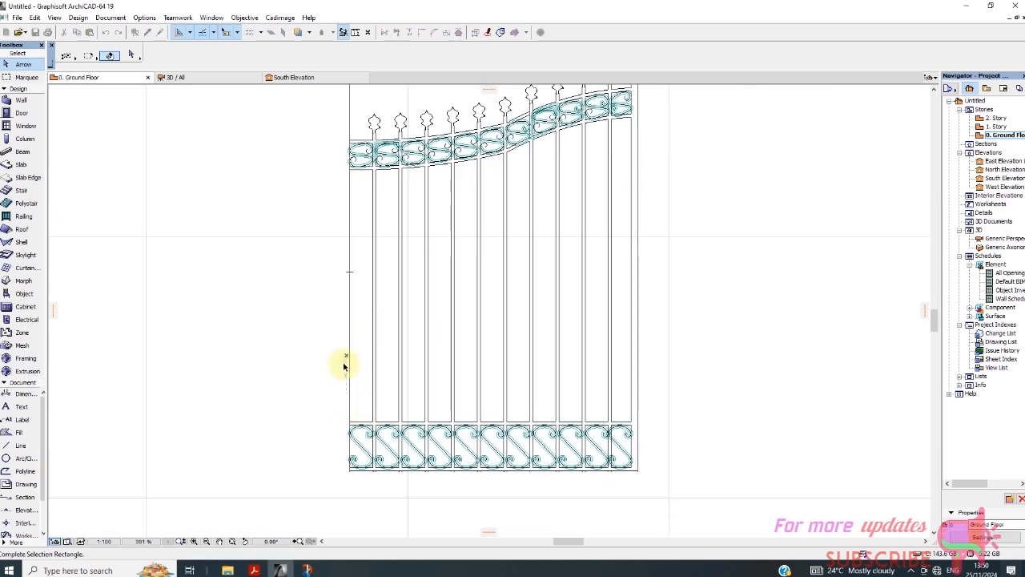
pyautogui.click(345, 362)
pyautogui.click(349, 363)
pyautogui.scroll(-2, 367, 374)
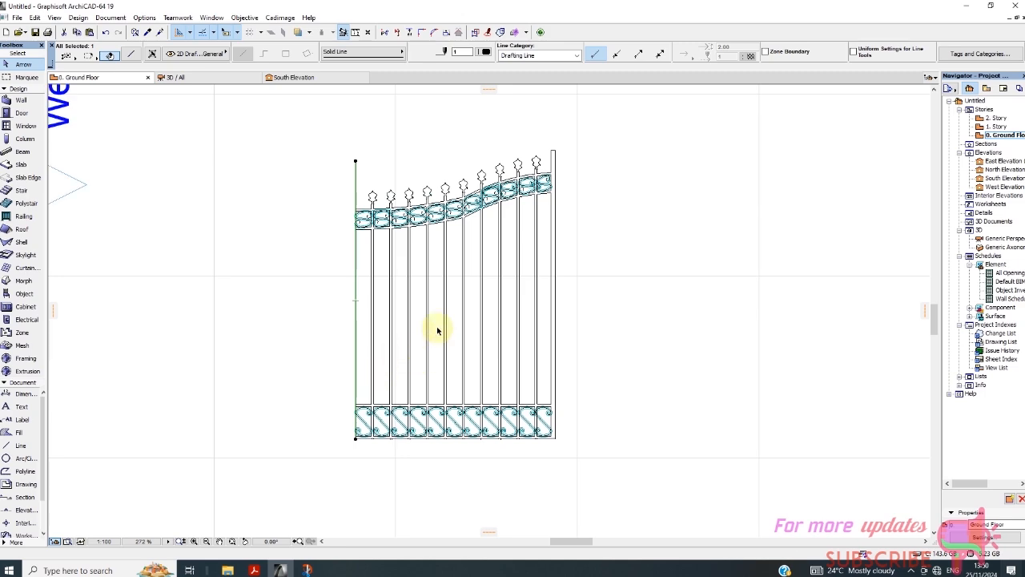
pyautogui.scroll(-1, 440, 214)
pyautogui.scroll(2, 390, 254)
pyautogui.scroll(-2, 450, 231)
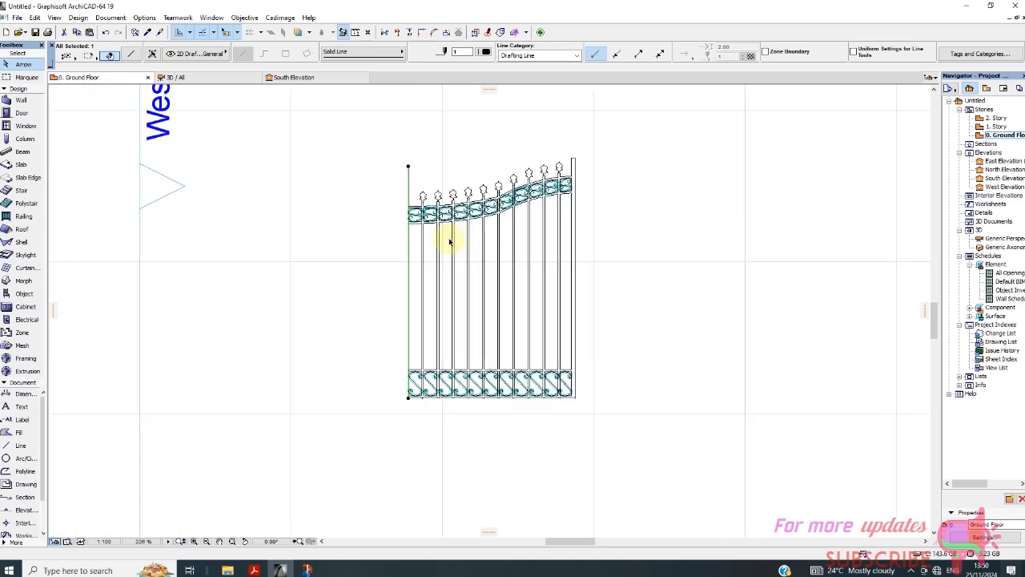
pyautogui.scroll(1, 441, 215)
pyautogui.scroll(-1, 481, 250)
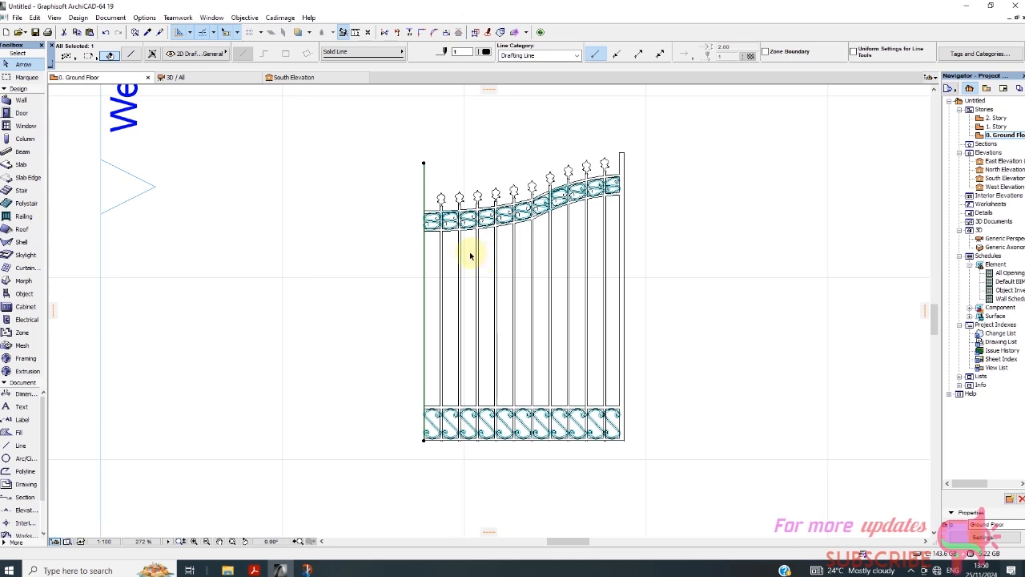
pyautogui.scroll(2, 435, 276)
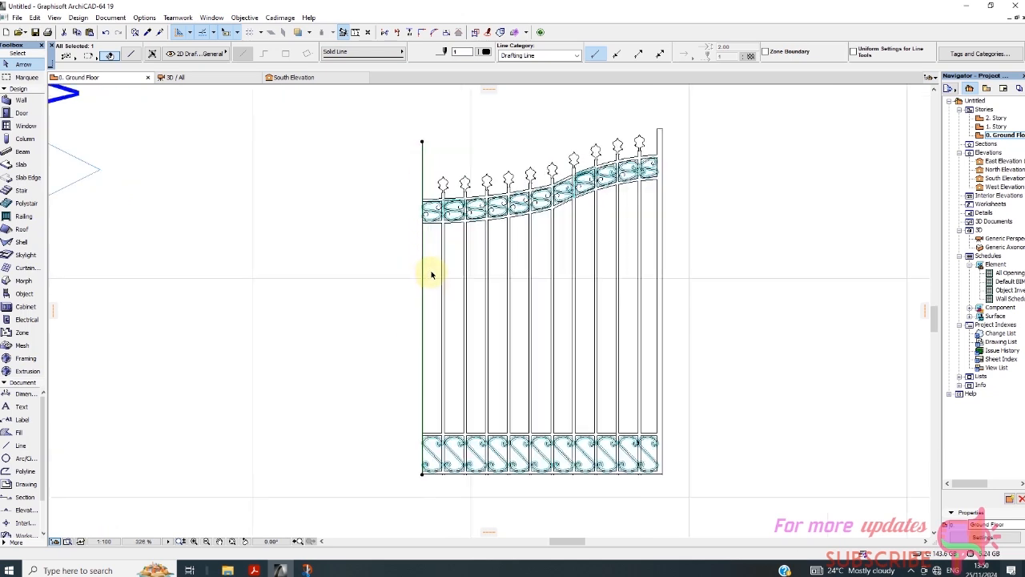
# Step: Copy the gate's left vertical edge line about 200 outward to the left, using its bottom end as the reference point
pyautogui.scroll(-2, 438, 271)
pyautogui.rightClick(440, 270)
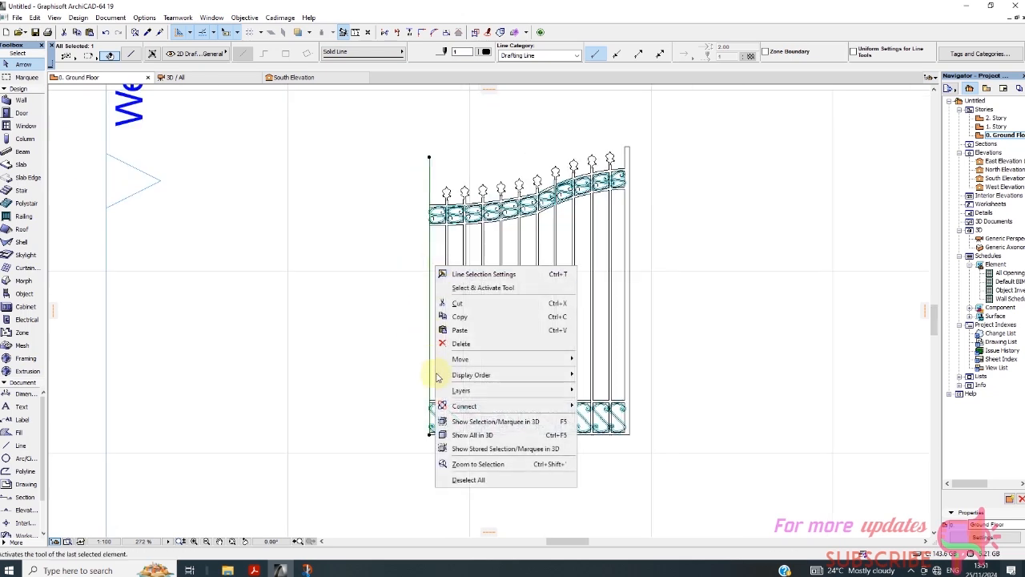
pyautogui.moveTo(482, 365)
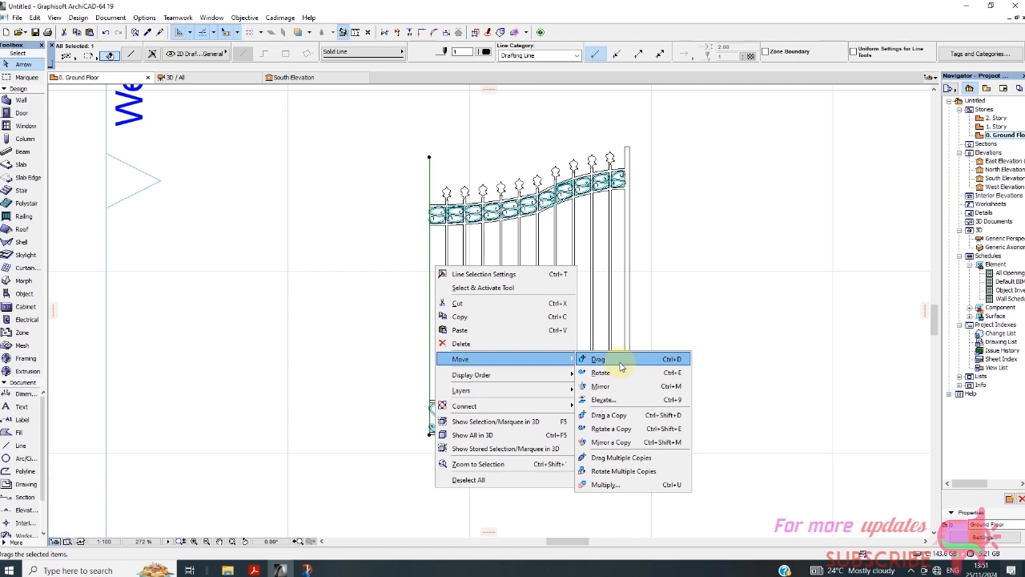
pyautogui.click(609, 415)
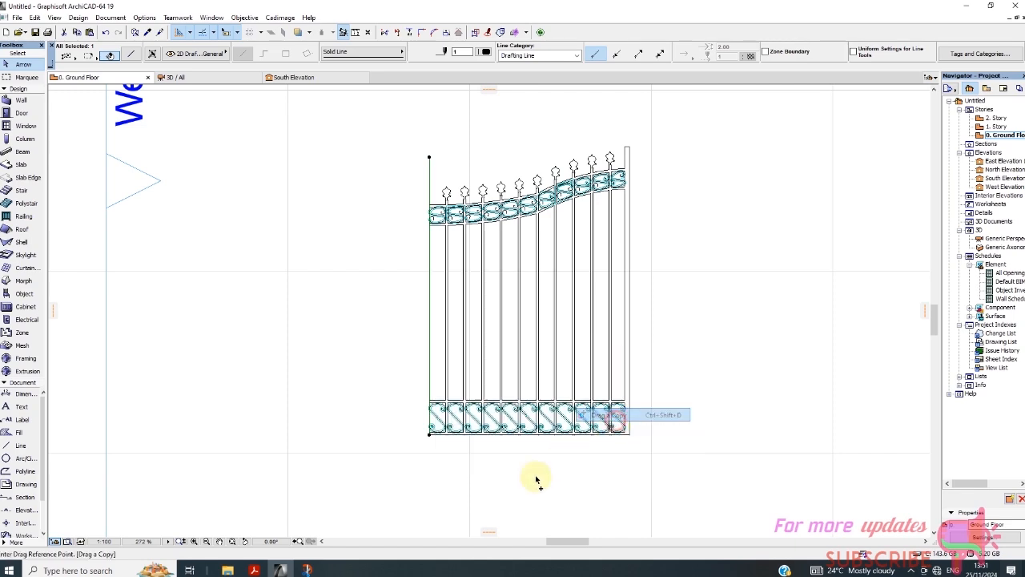
pyautogui.scroll(5, 424, 435)
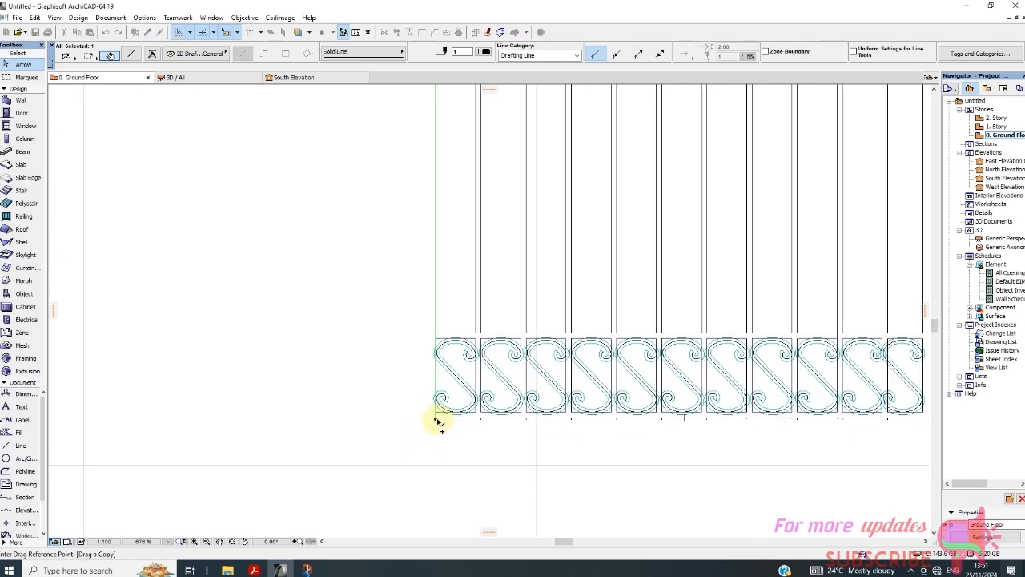
pyautogui.click(436, 418)
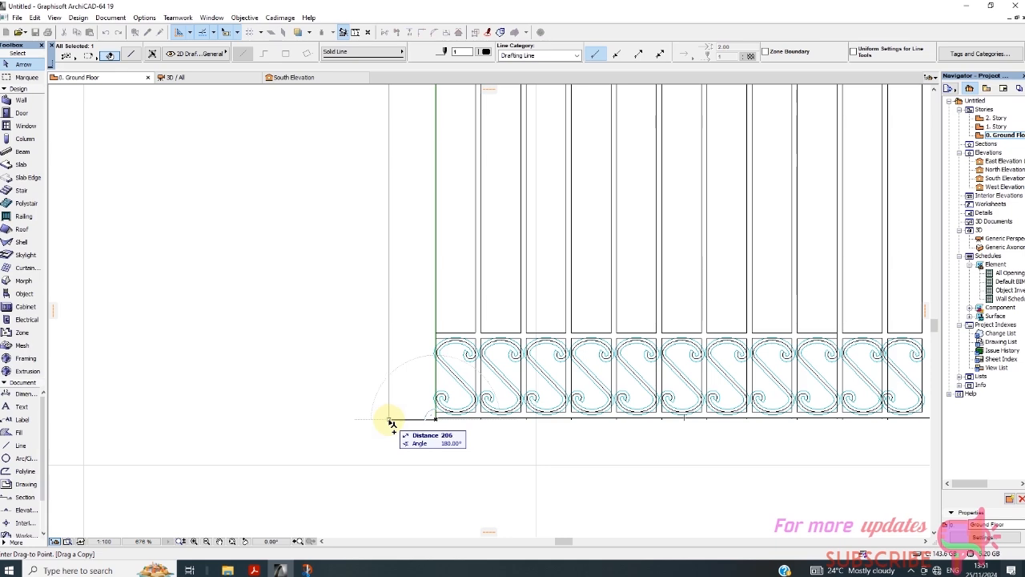
pyautogui.write('2')
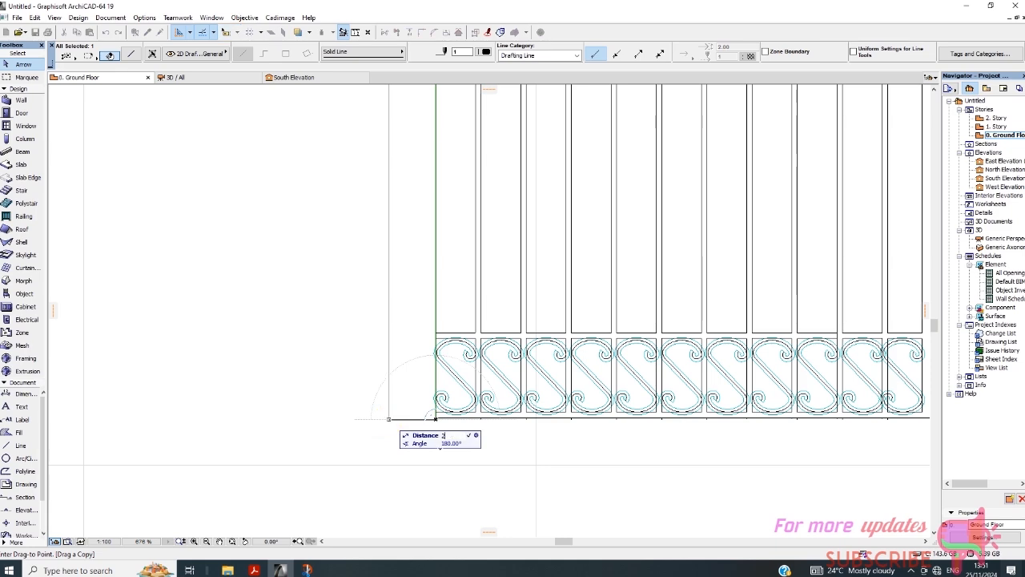
pyautogui.press('Return')
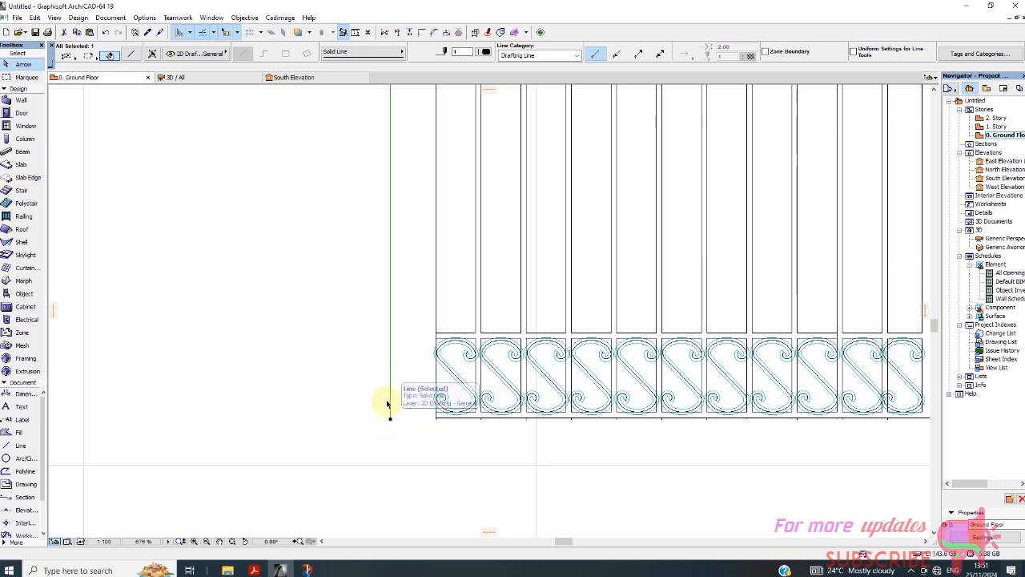
# Step: Draw a horizontal line from the left end of the curved rail's upper edge to the copied vertical line
pyautogui.scroll(-5, 389, 413)
pyautogui.scroll(7, 419, 231)
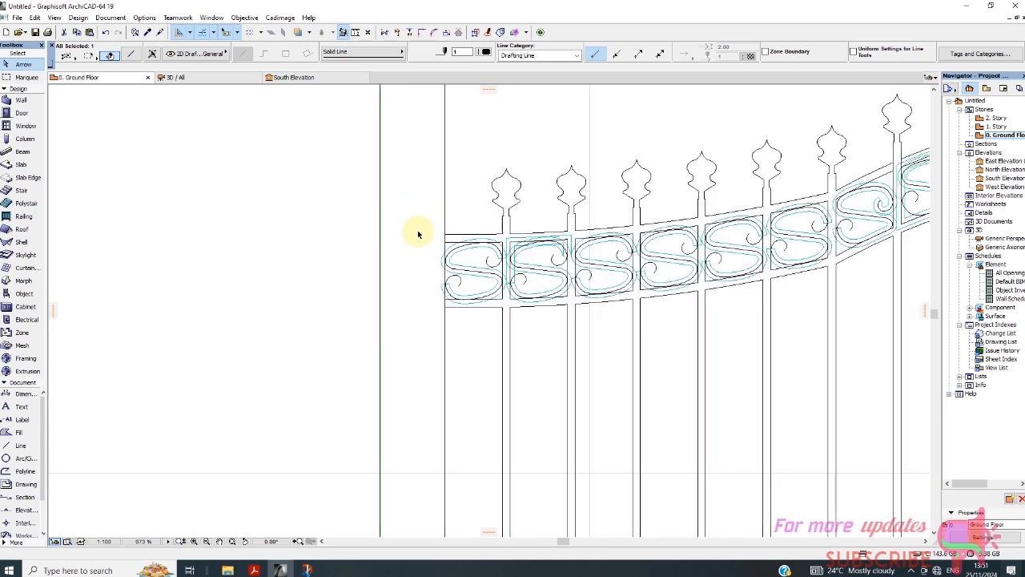
pyautogui.press('Escape')
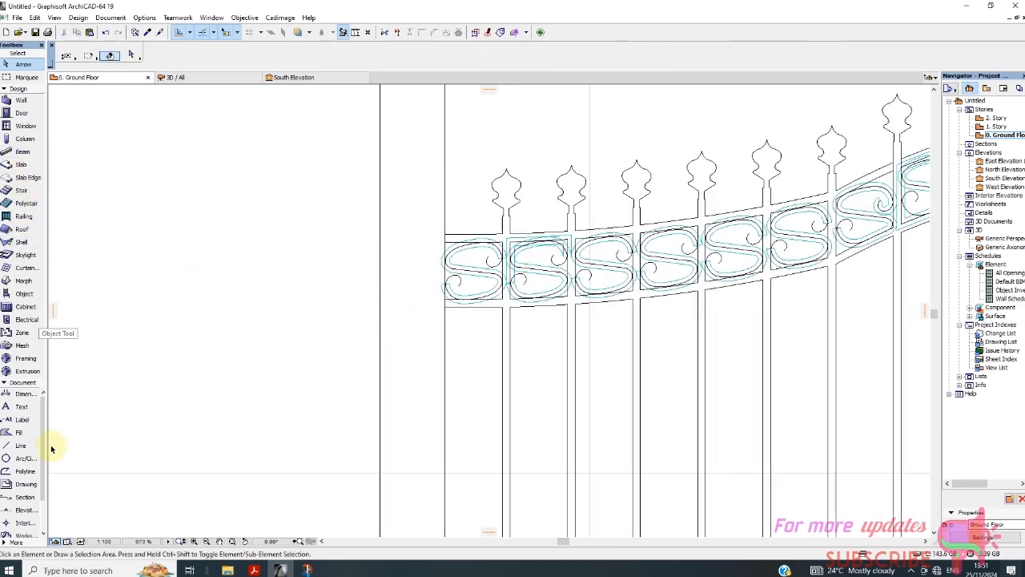
pyautogui.click(19, 444)
pyautogui.scroll(2, 512, 198)
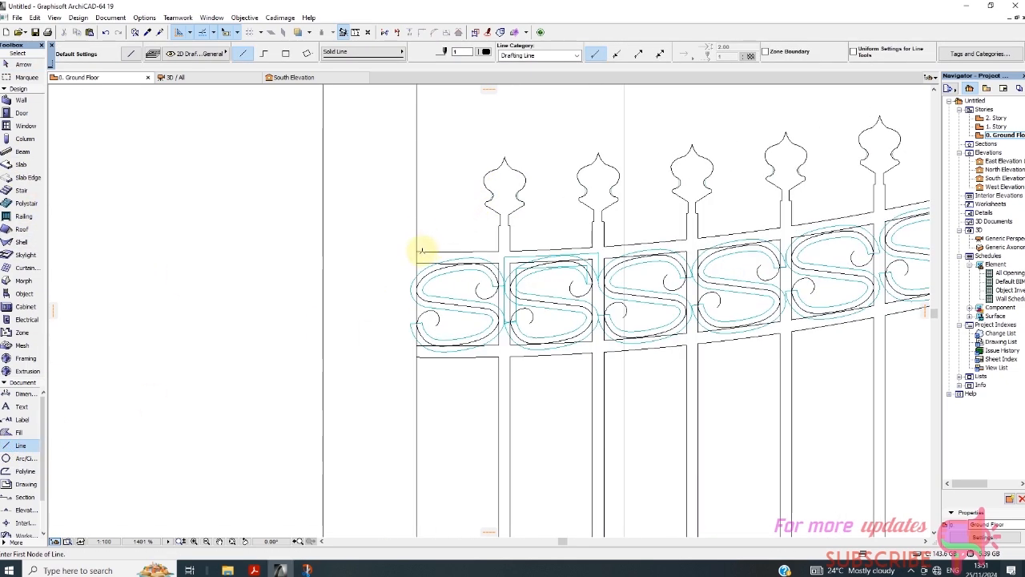
pyautogui.click(417, 250)
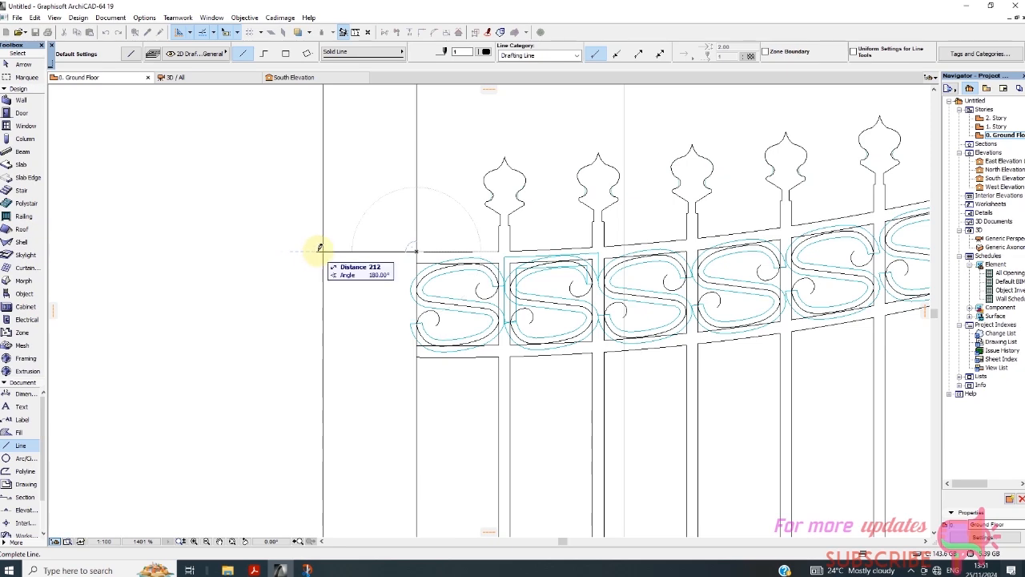
pyautogui.scroll(-4, 427, 200)
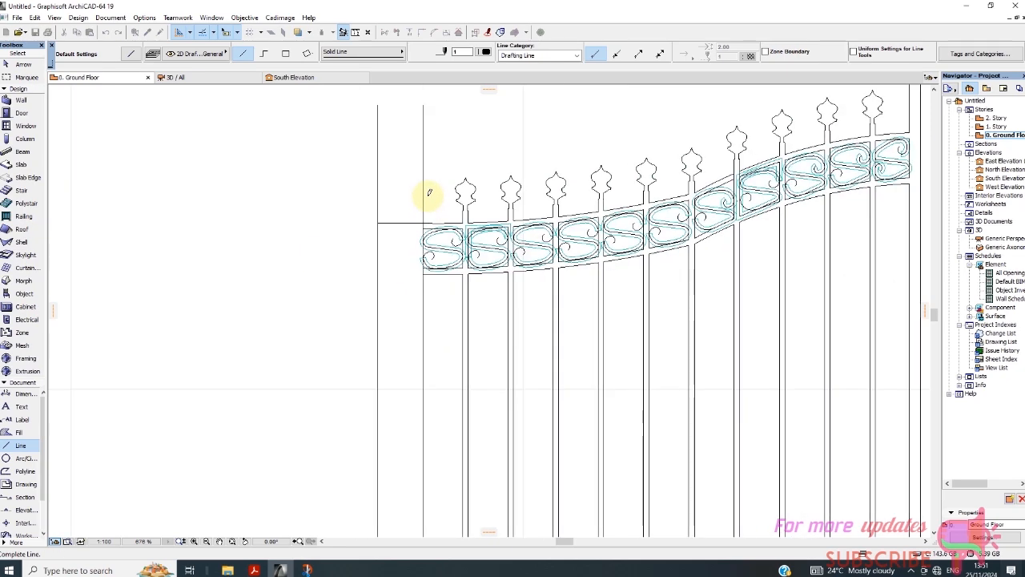
pyautogui.rightClick(409, 251)
pyautogui.click(432, 334)
# Step: Draw a horizontal line at the gate's base, joining its lower-left corner and the copied vertical line
pyautogui.scroll(-6, 383, 237)
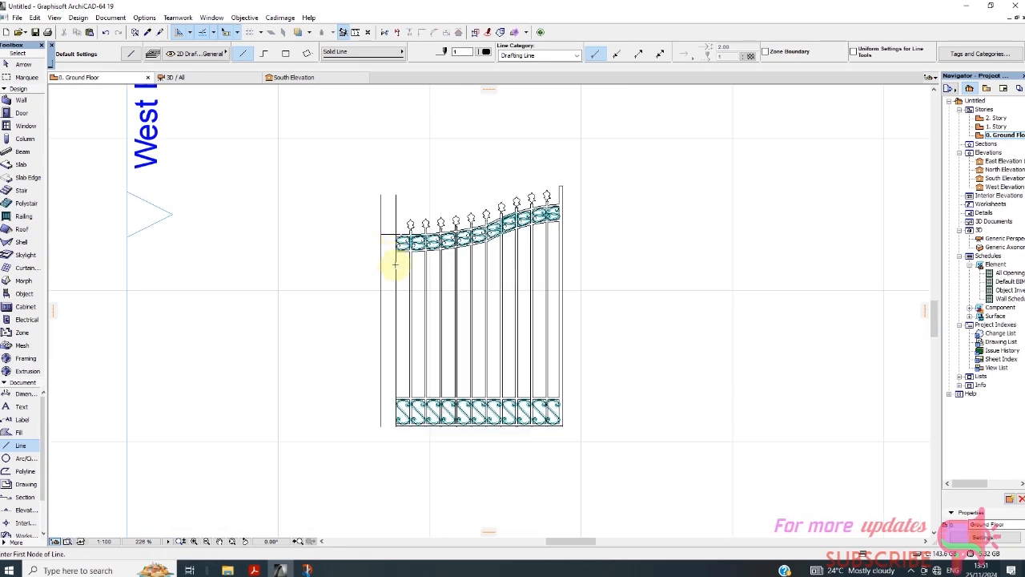
pyautogui.scroll(6, 404, 414)
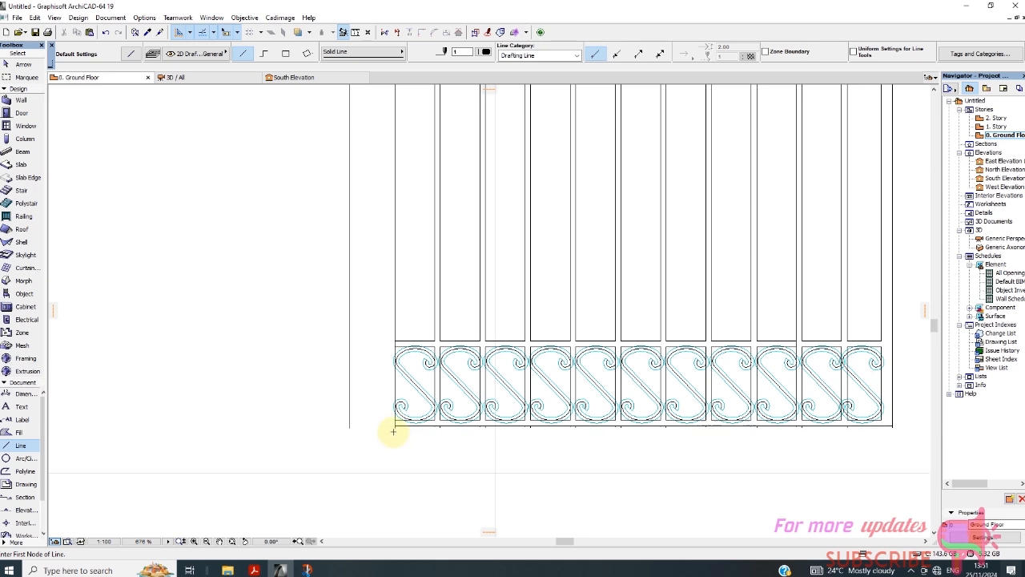
pyautogui.click(350, 425)
pyautogui.scroll(-4, 359, 413)
pyautogui.rightClick(377, 431)
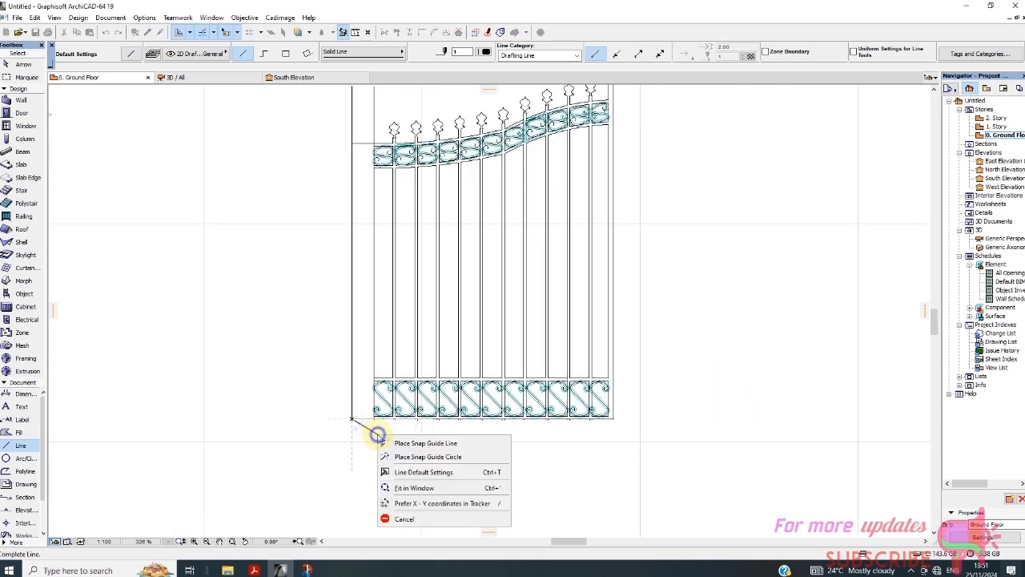
pyautogui.click(411, 521)
pyautogui.press('Escape')
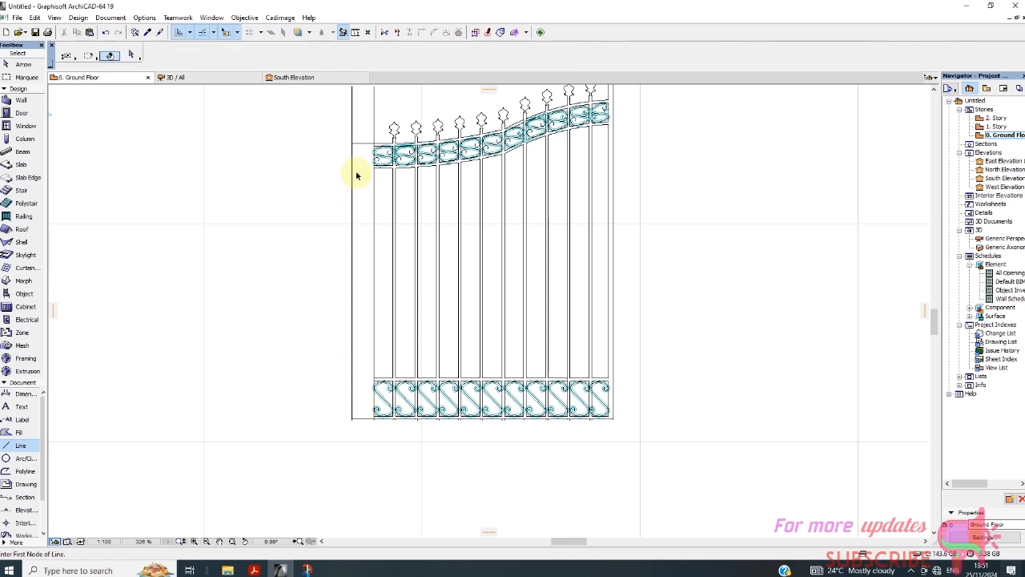
# Step: Trim the two left vertical lines where they extend above the new upper horizontal line
pyautogui.scroll(-3, 363, 321)
pyautogui.scroll(4, 358, 176)
pyautogui.scroll(3, 336, 286)
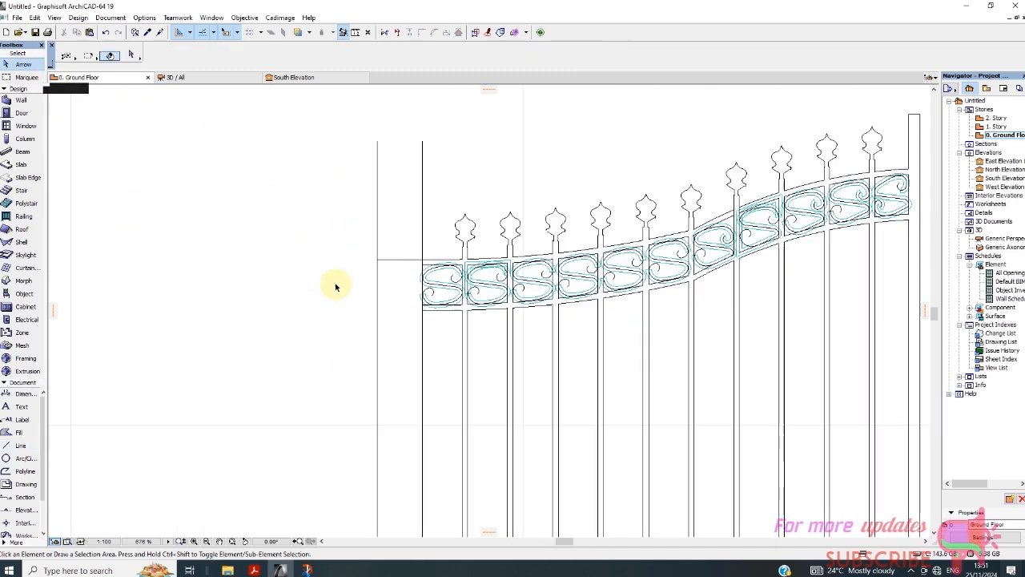
pyautogui.click(390, 259)
pyautogui.scroll(3, 437, 250)
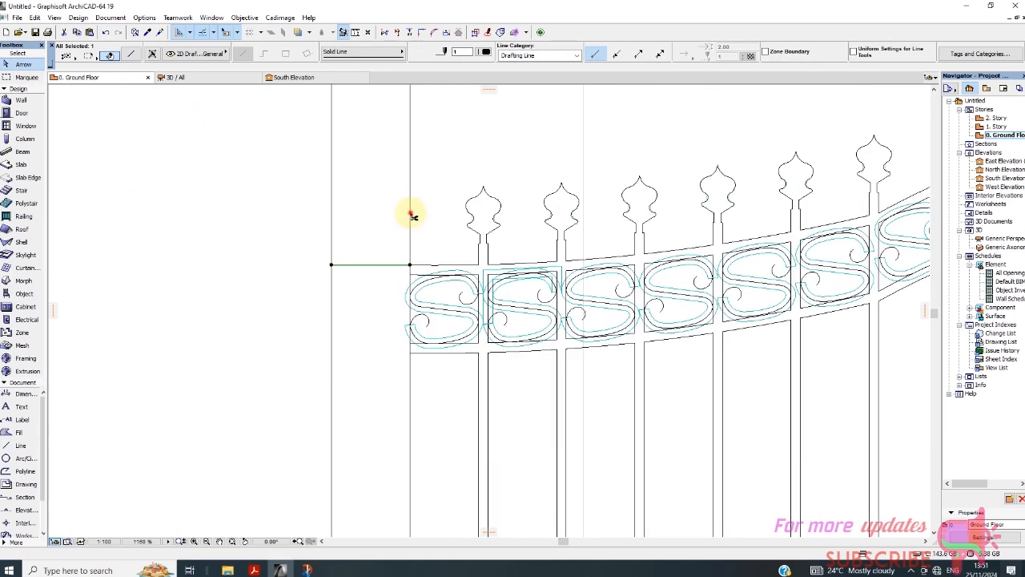
pyautogui.keyDown('ctrl'); pyautogui.click(411, 214); pyautogui.keyUp('ctrl')
pyautogui.keyDown('ctrl'); pyautogui.click(331, 214); pyautogui.keyUp('ctrl')
# Step: Trim the overhanging stub of the outer vertical line below the gate's base line
pyautogui.scroll(-8, 406, 153)
pyautogui.scroll(4, 395, 377)
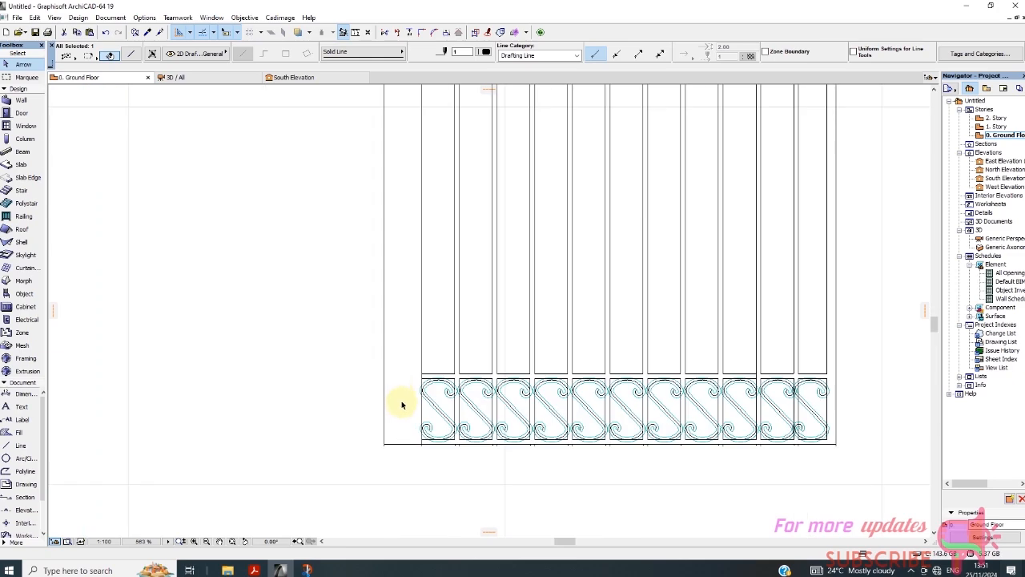
pyautogui.scroll(6, 402, 405)
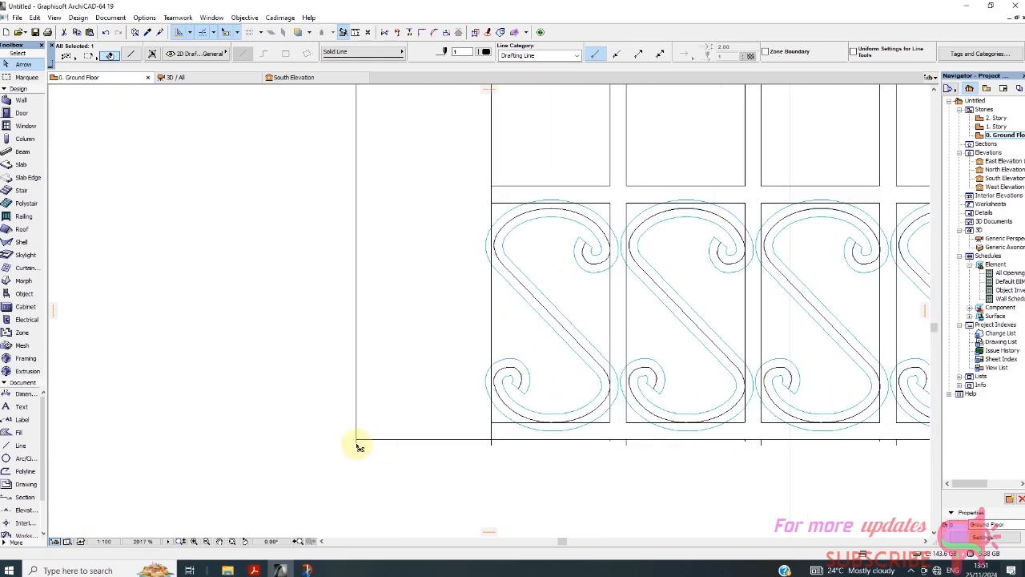
pyautogui.keyDown('ctrl'); pyautogui.click(357, 444); pyautogui.keyUp('ctrl')
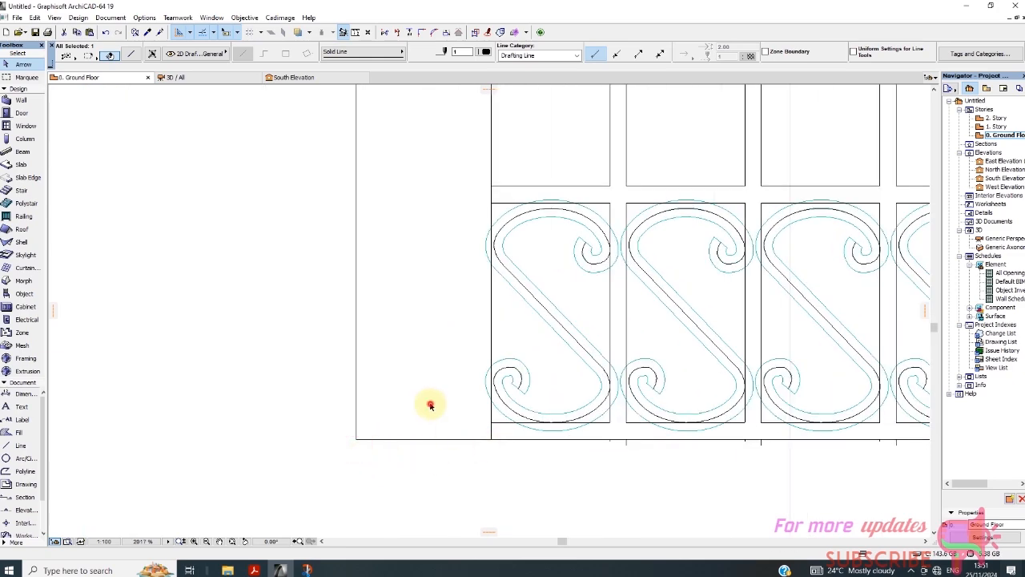
# Step: Fill the outlined strip along the gate's left side with a slab 50 thick and check it in the 3D view
pyautogui.scroll(-10, 472, 413)
pyautogui.scroll(3, 464, 302)
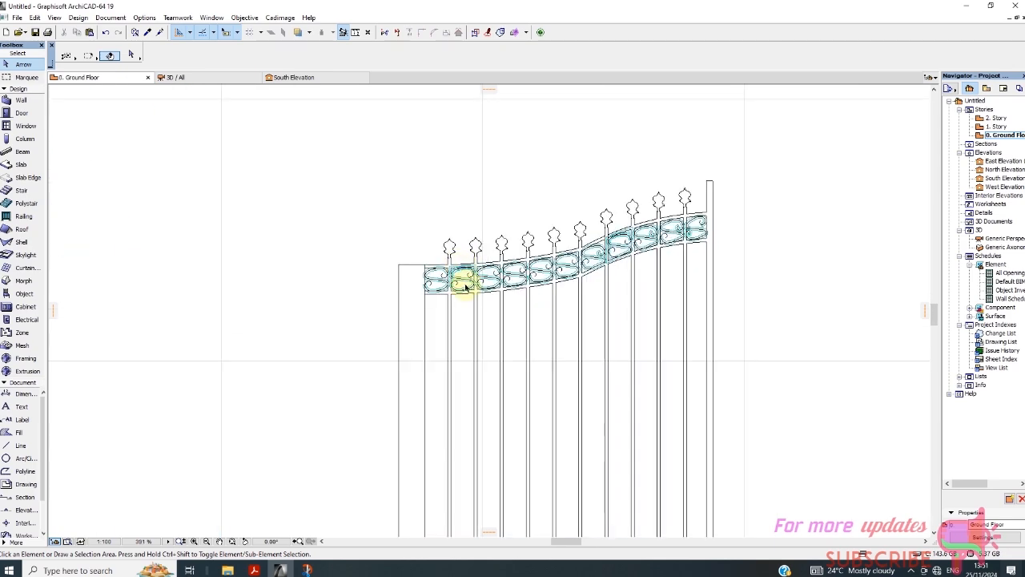
pyautogui.scroll(-2, 403, 284)
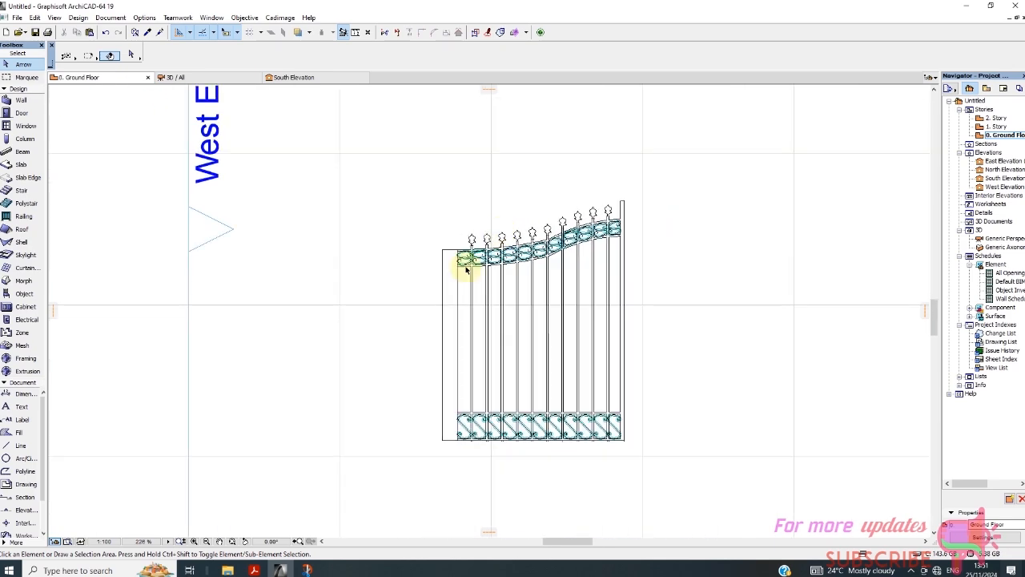
pyautogui.click(20, 164)
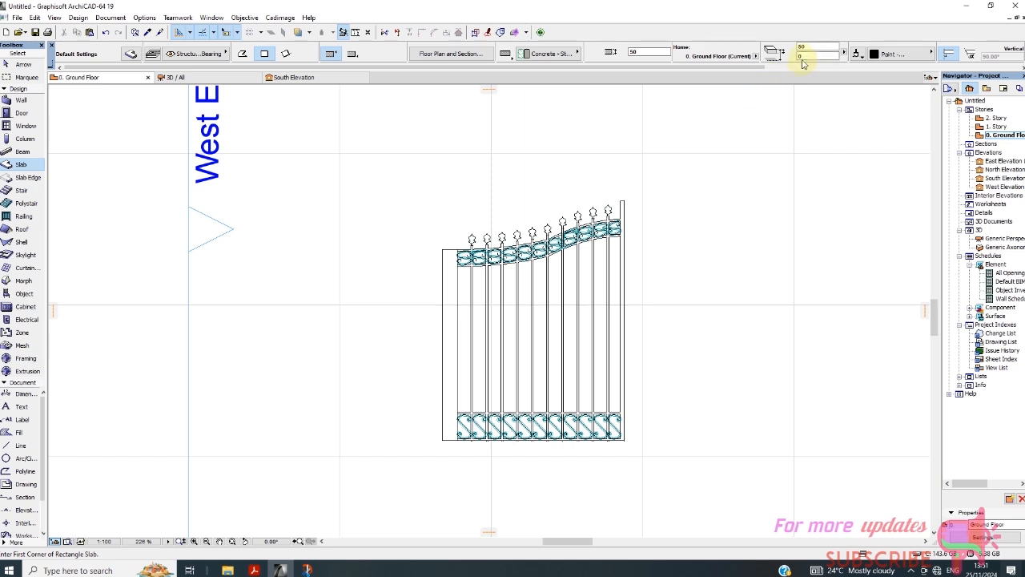
pyautogui.scroll(3, 422, 319)
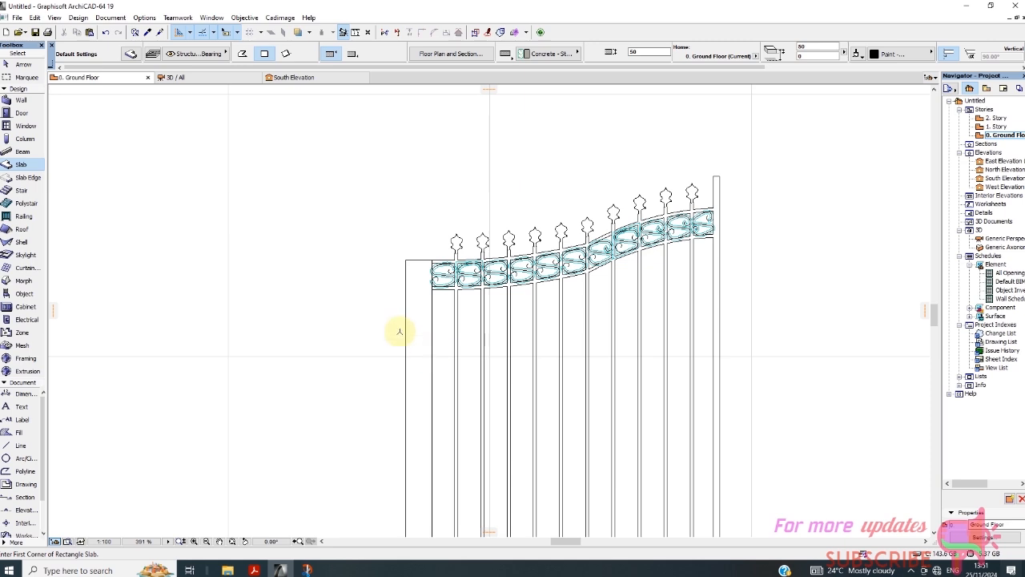
pyautogui.click(284, 227)
pyautogui.click(22, 64)
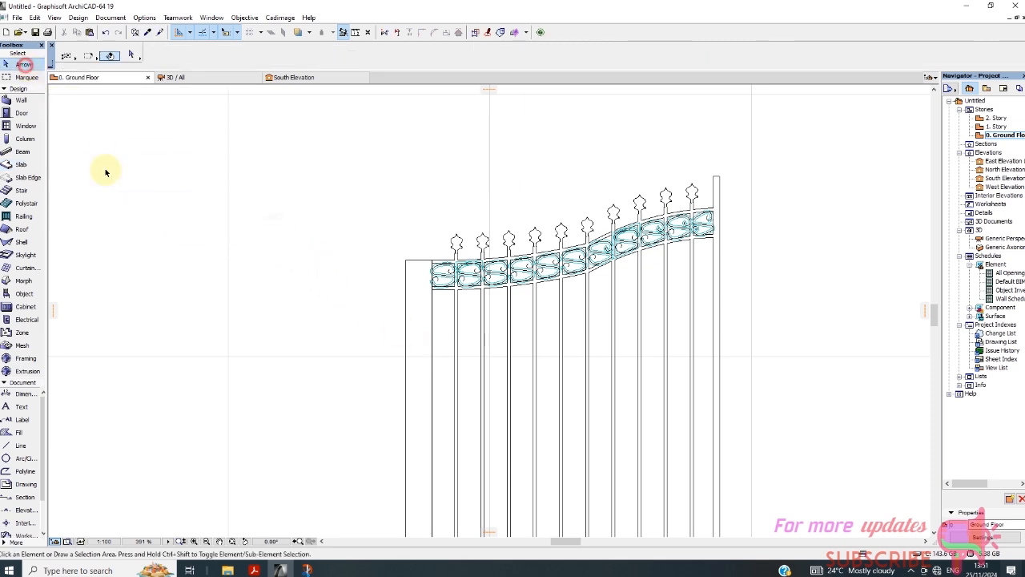
pyautogui.click(412, 355)
pyautogui.scroll(-3, 428, 268)
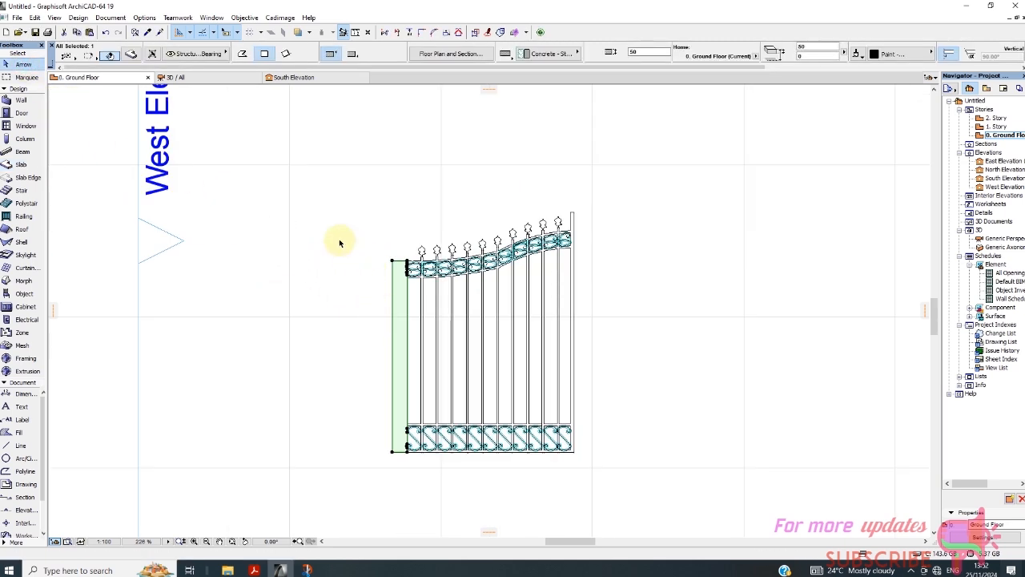
pyautogui.click(210, 79)
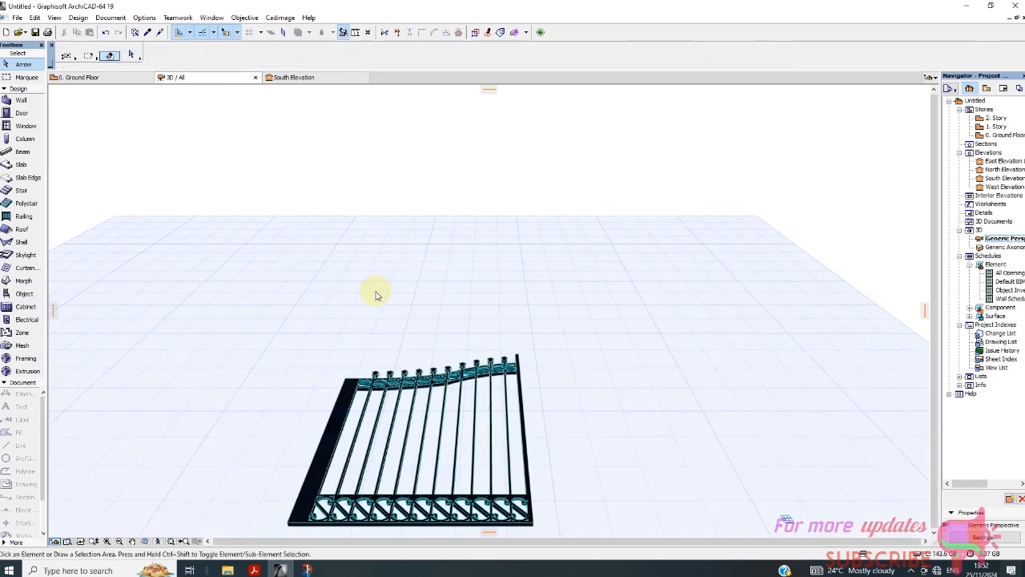
pyautogui.click(438, 294)
pyautogui.click(149, 155)
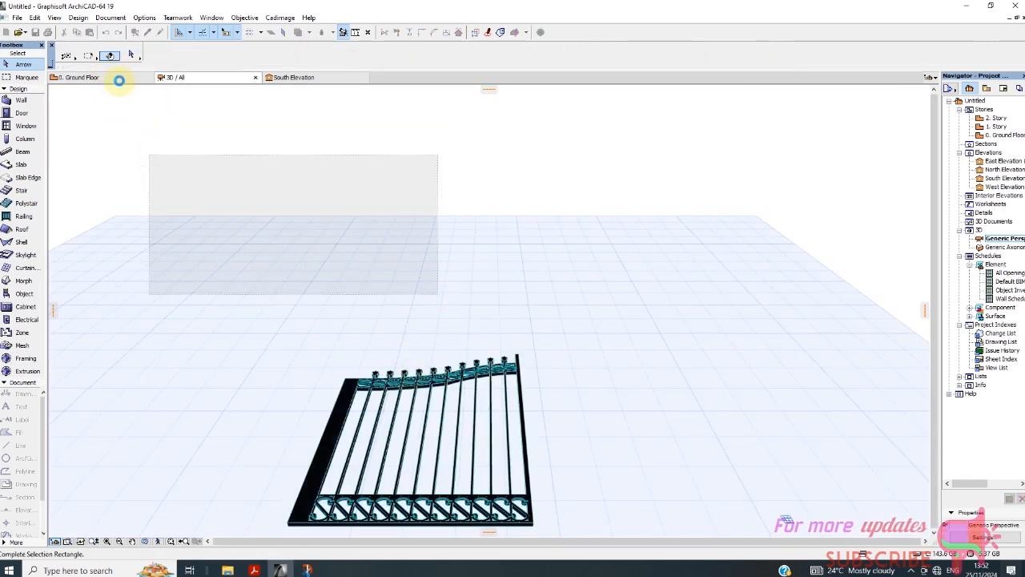
# Step: On the ground floor plan, select the whole gate leaf and mirror a copy about the outer edge of its right post
pyautogui.click(119, 80)
pyautogui.click(618, 174)
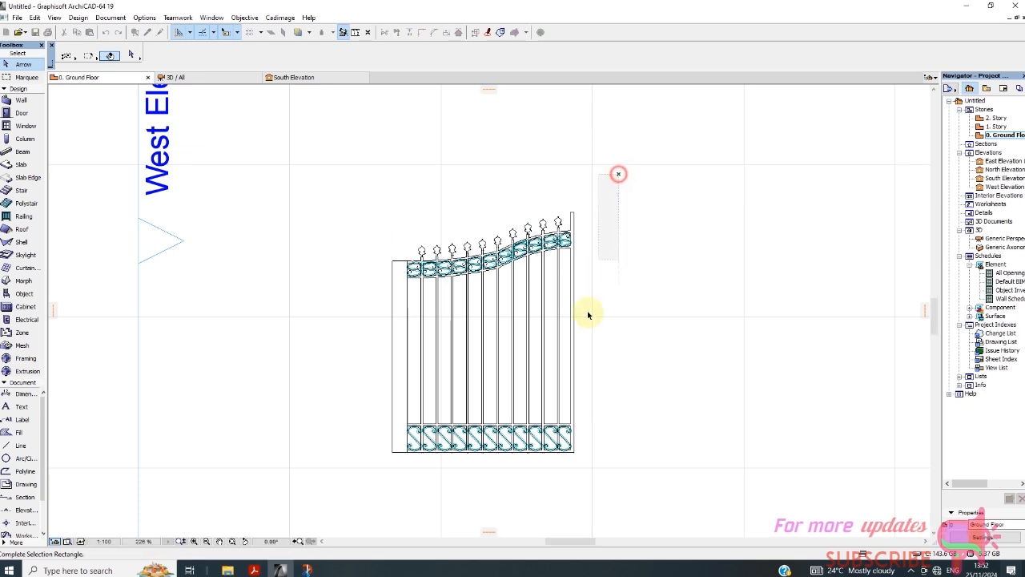
pyautogui.click(358, 469)
pyautogui.rightClick(423, 187)
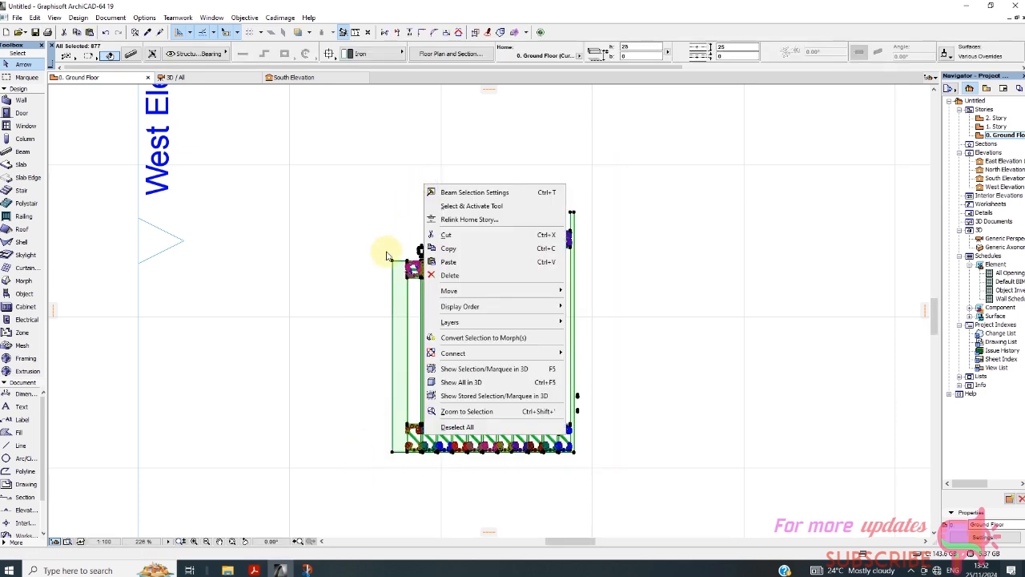
pyautogui.moveTo(454, 290)
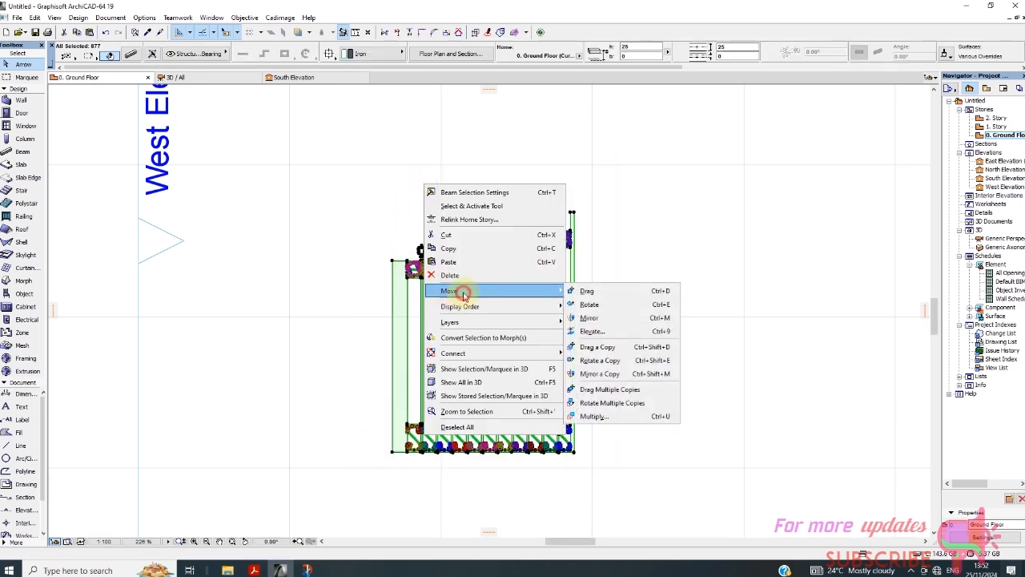
pyautogui.click(601, 373)
pyautogui.scroll(3, 567, 211)
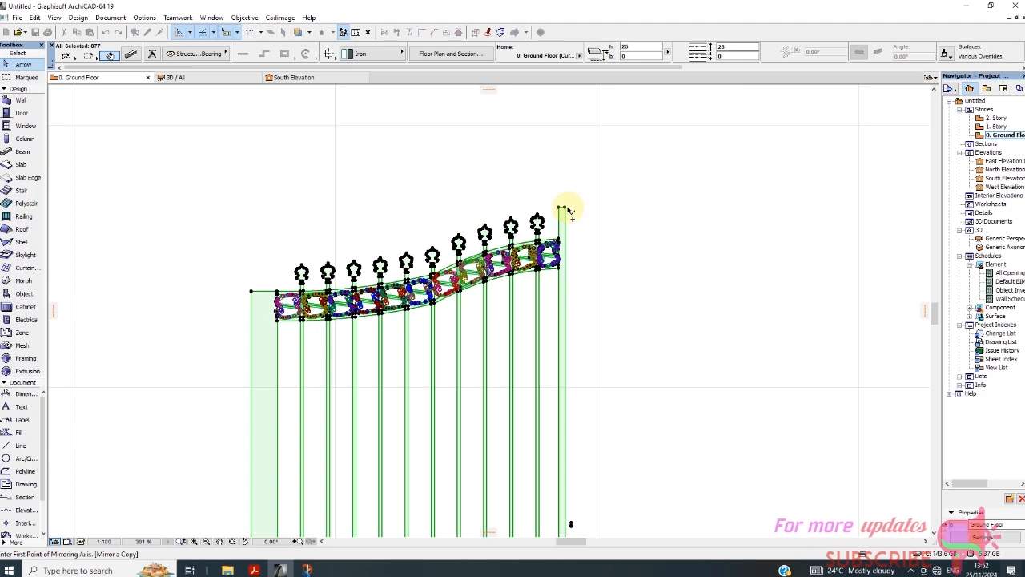
pyautogui.click(566, 210)
pyautogui.scroll(-3, 567, 240)
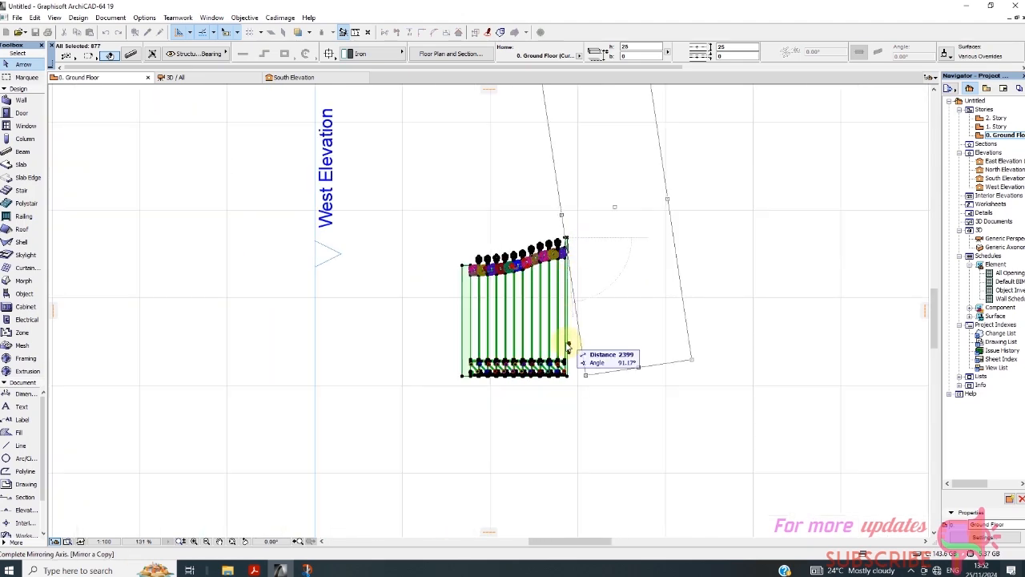
pyautogui.scroll(9, 569, 370)
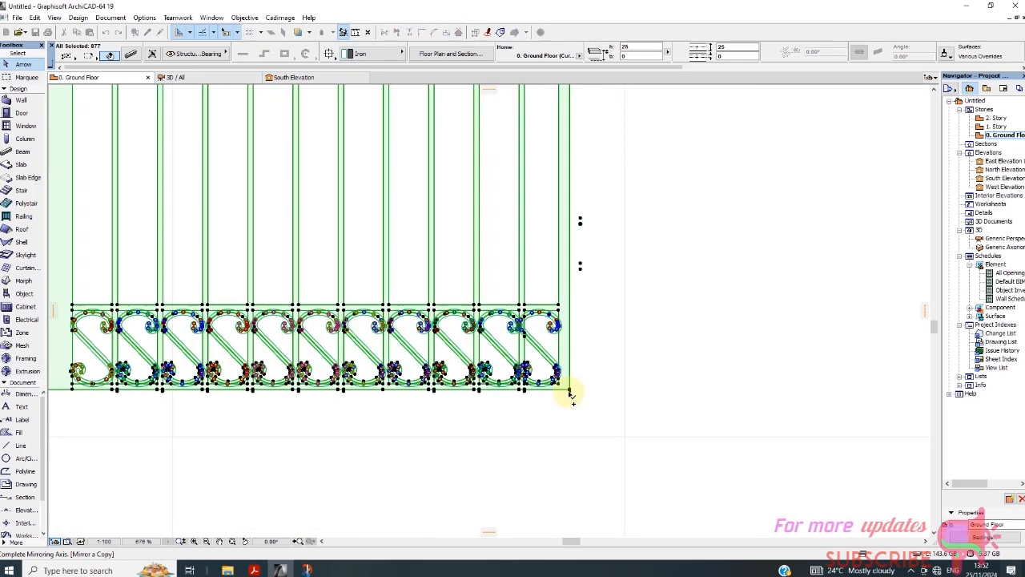
pyautogui.scroll(1, 570, 390)
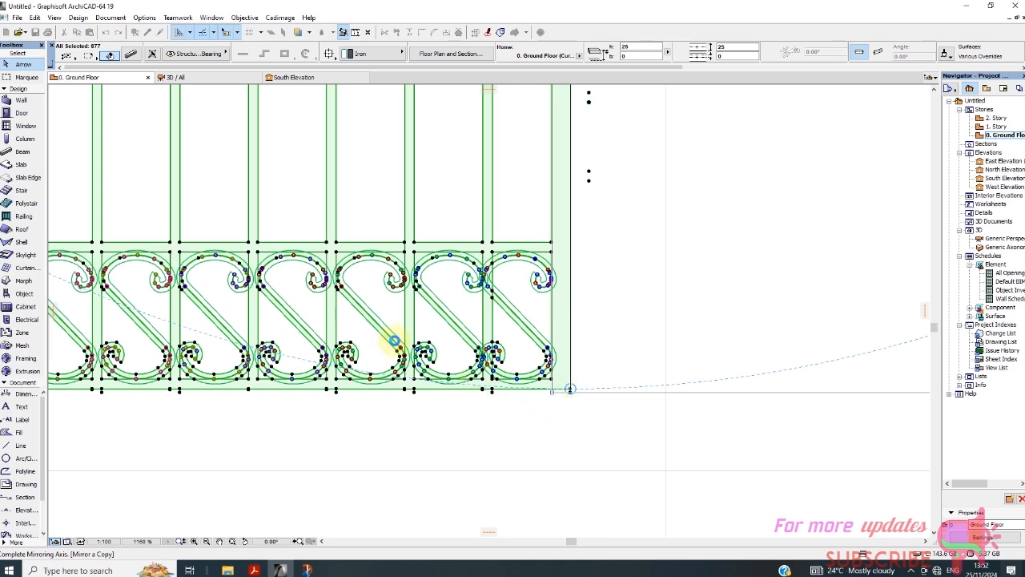
pyautogui.scroll(-5, 394, 341)
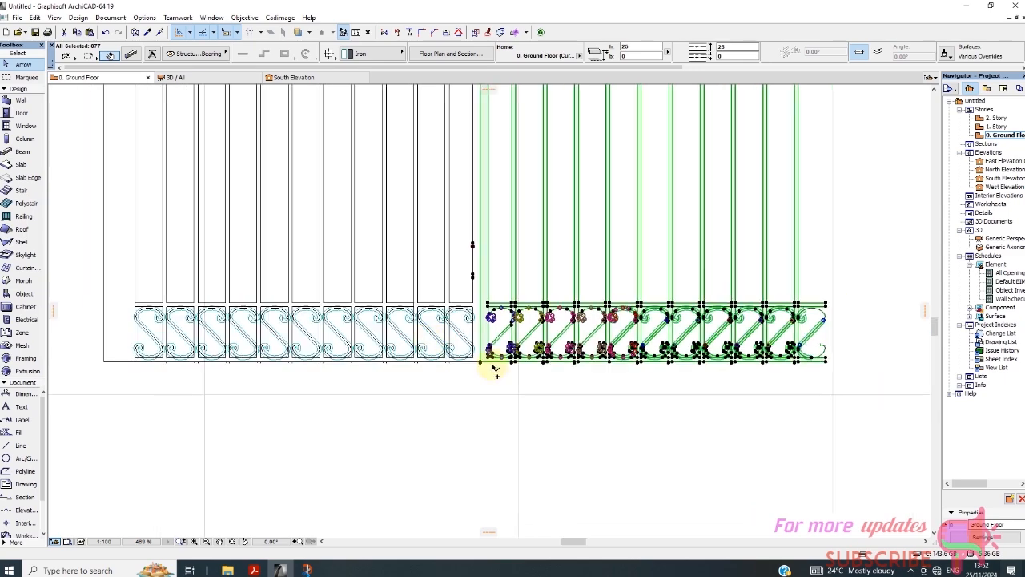
pyautogui.scroll(-3, 472, 375)
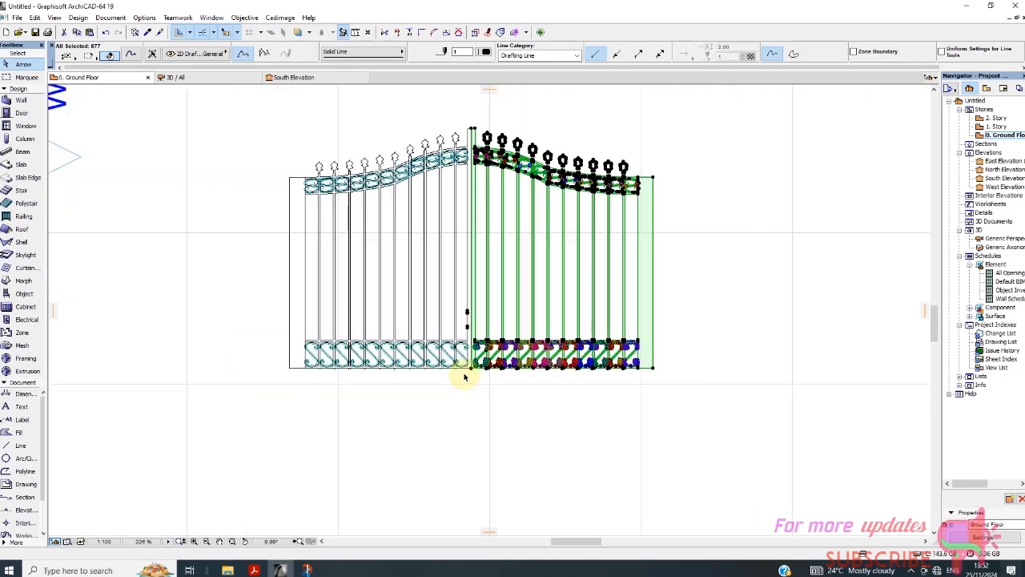
pyautogui.click(702, 206)
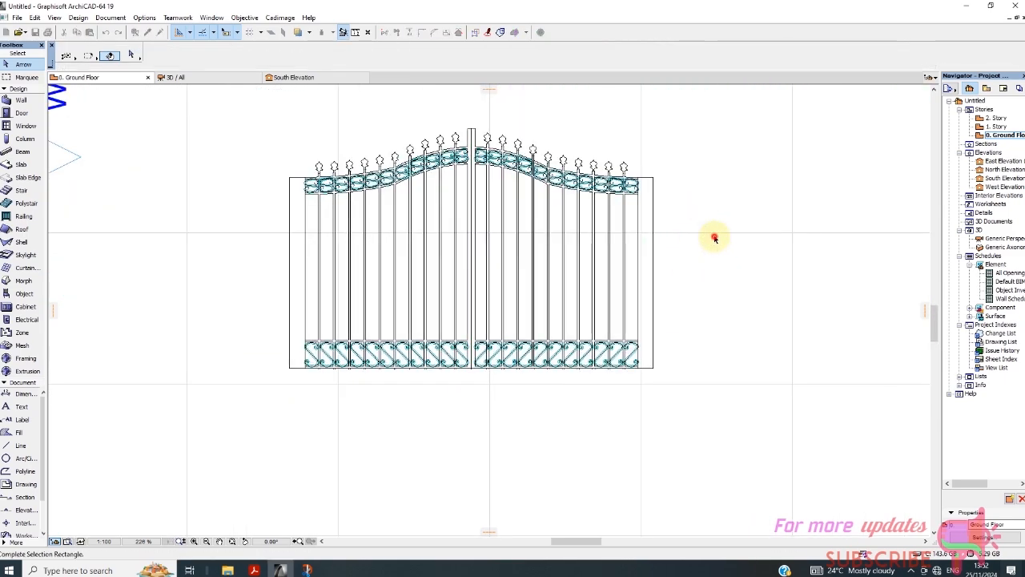
# Step: Inspect the completed double gate in plan and in the 3D view
pyautogui.scroll(3, 503, 128)
pyautogui.scroll(-4, 485, 146)
pyautogui.scroll(3, 487, 157)
pyautogui.scroll(-3, 507, 205)
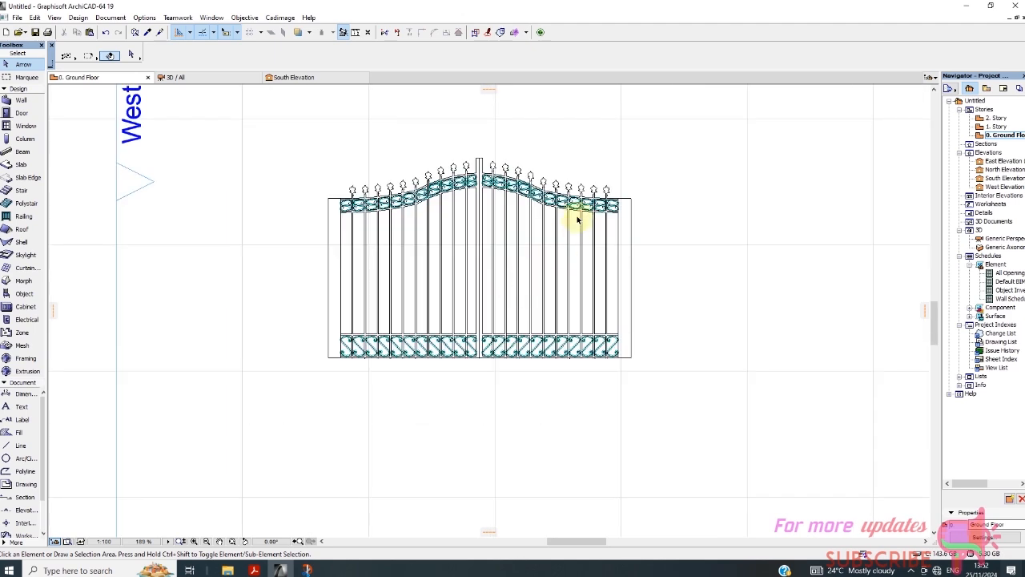
pyautogui.scroll(1, 354, 129)
pyautogui.click(220, 78)
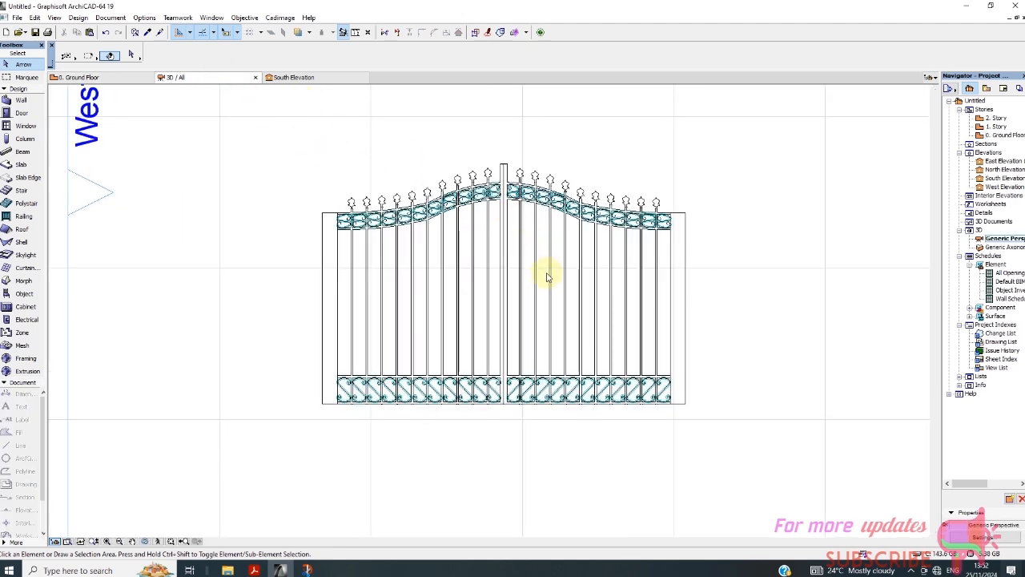
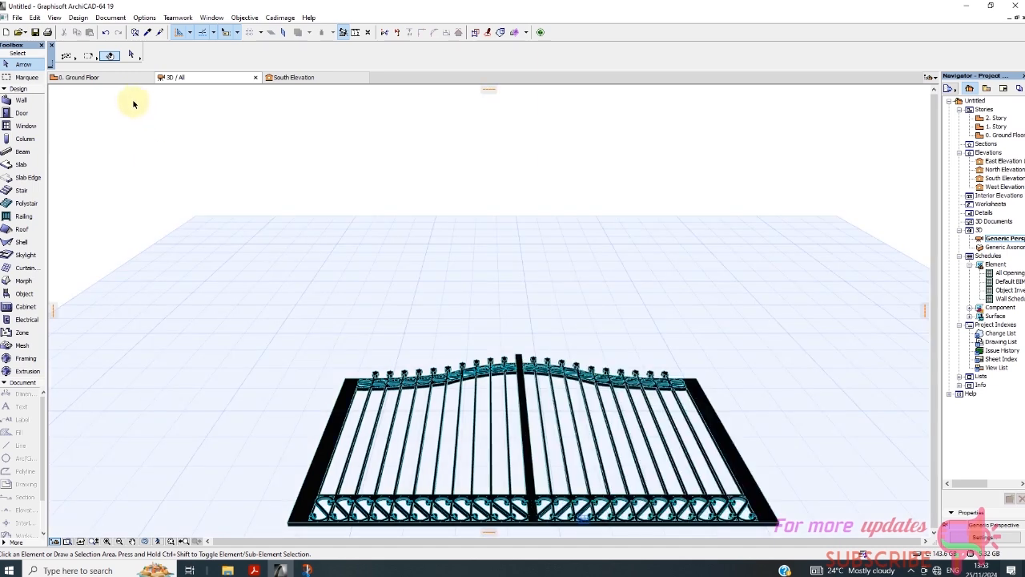
# Step: On the ground floor plan, select the left leaf's frame with one of its base scrolls, plus the matching scroll on the right leaf
pyautogui.click(118, 78)
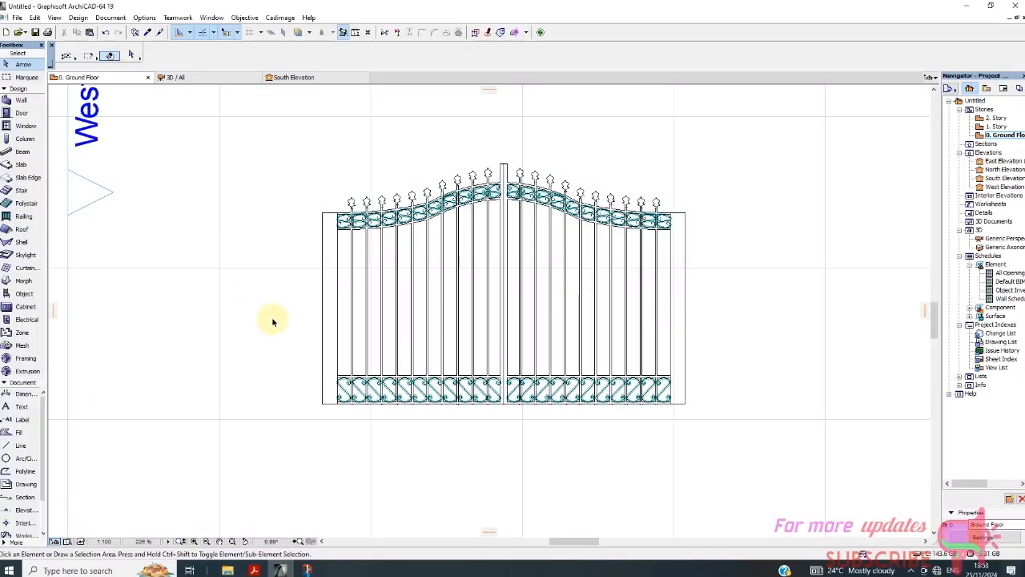
pyautogui.scroll(3, 428, 404)
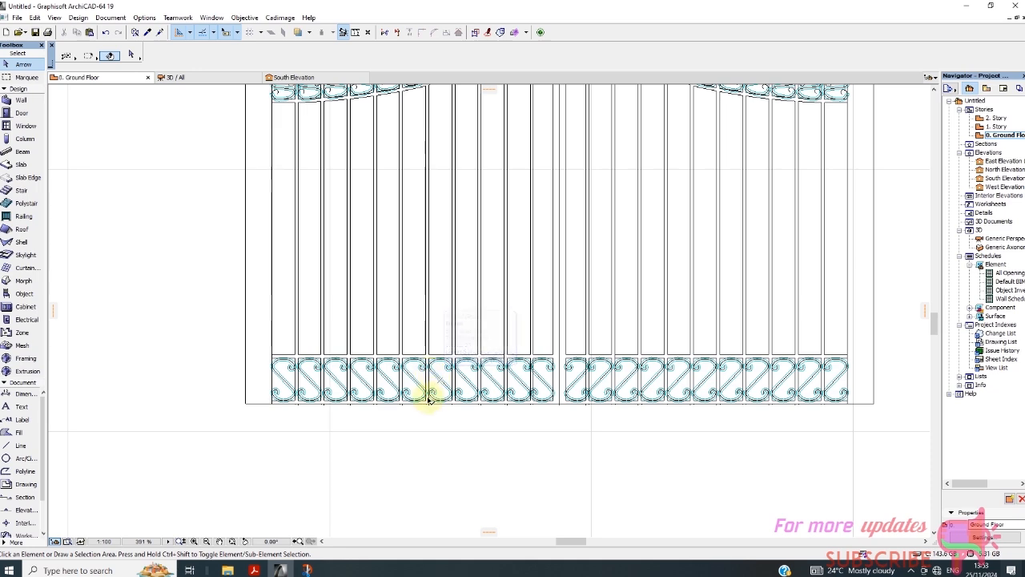
pyautogui.scroll(3, 432, 380)
pyautogui.scroll(3, 448, 374)
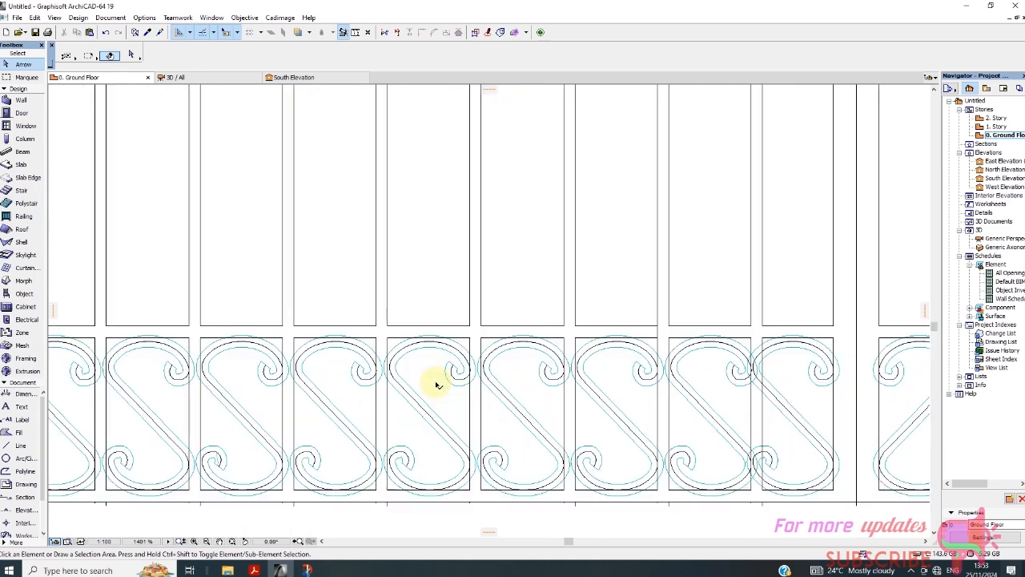
pyautogui.click(435, 382)
pyautogui.hotkey('ctrl', 'a')
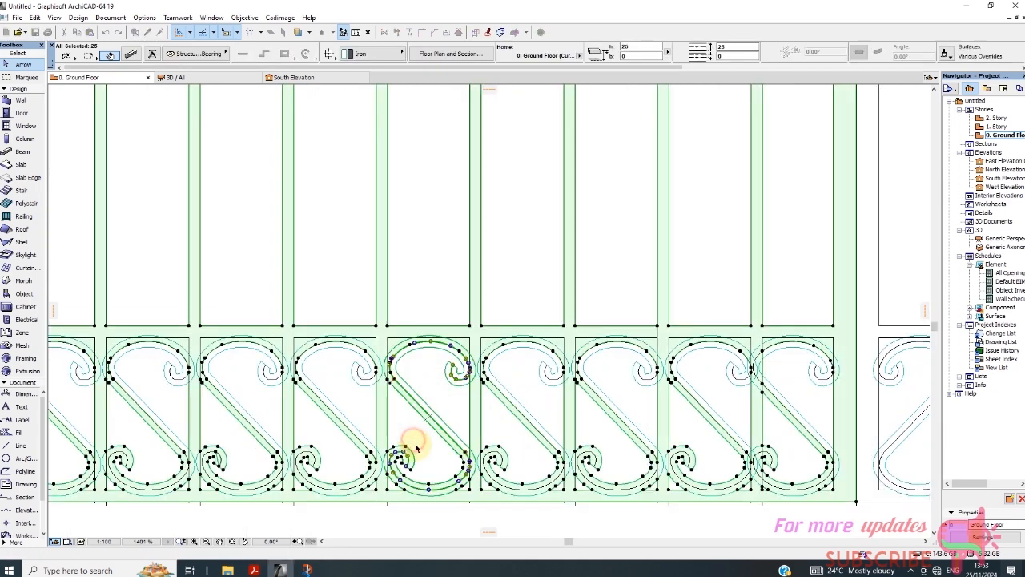
pyautogui.scroll(-3, 420, 432)
pyautogui.scroll(-3, 424, 420)
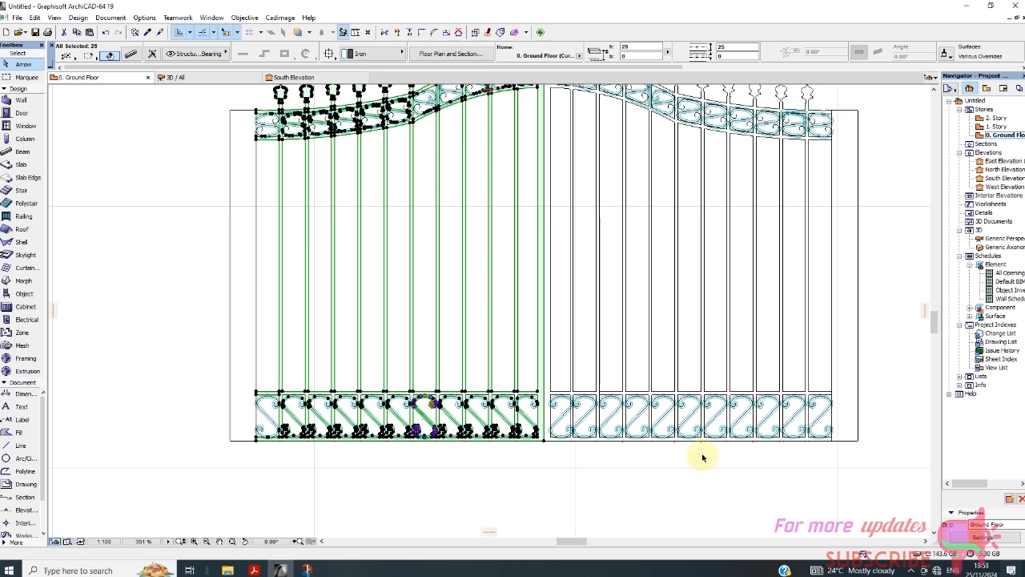
pyautogui.scroll(3, 704, 440)
pyautogui.scroll(-1, 699, 429)
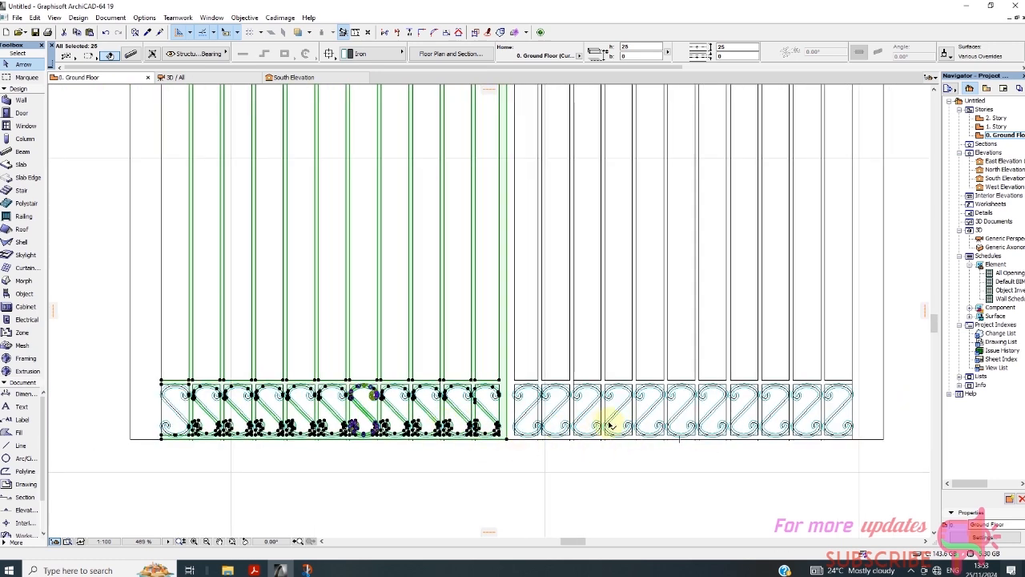
pyautogui.keyDown('shift'); pyautogui.click(653, 415); pyautogui.keyUp('shift')
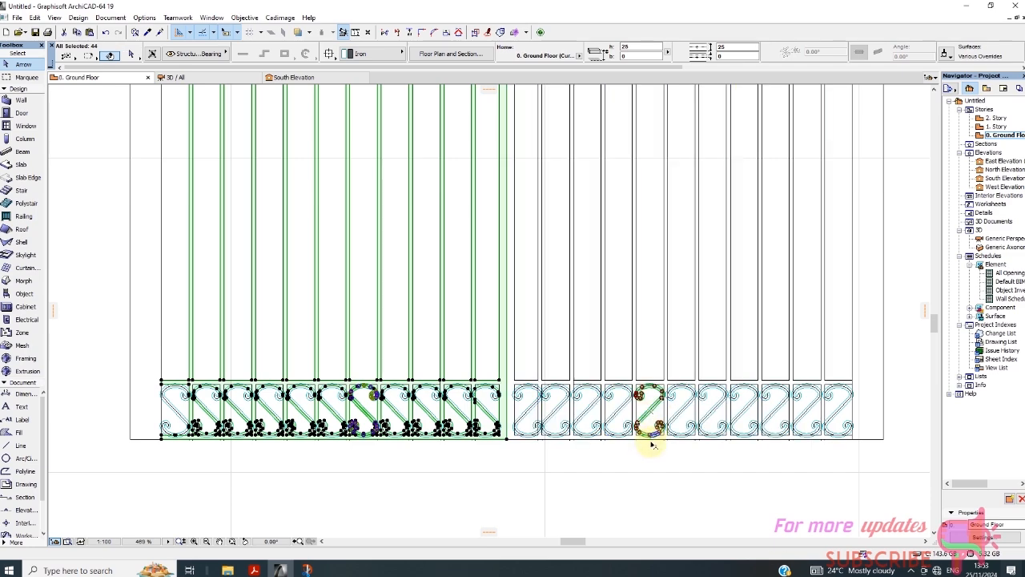
# Step: Examine the selected scrolls up close, then remove the left leaf's scroll from the selection and add it back
pyautogui.scroll(10, 645, 427)
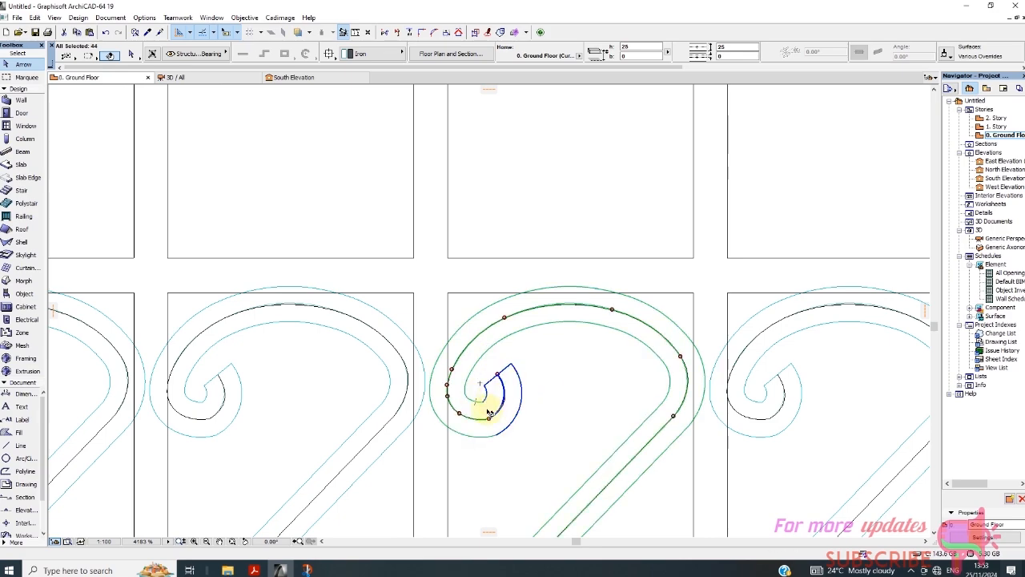
pyautogui.scroll(-9, 616, 320)
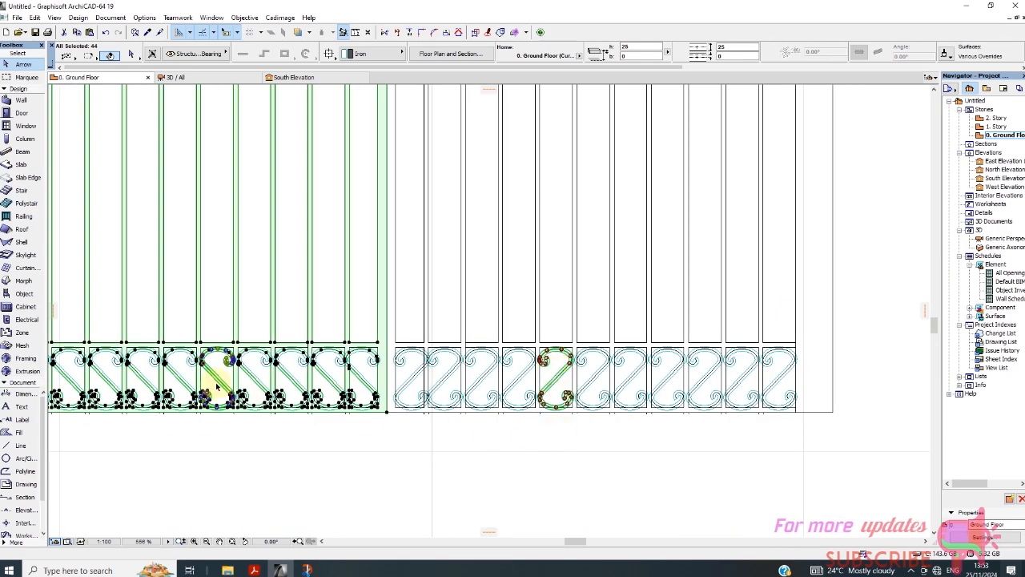
pyautogui.scroll(14, 220, 380)
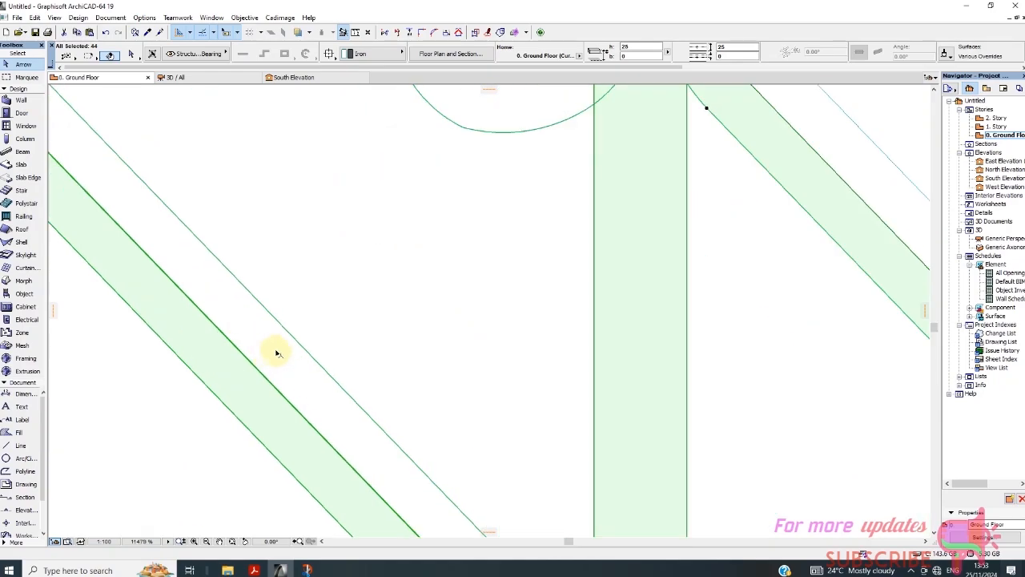
pyautogui.click(288, 337)
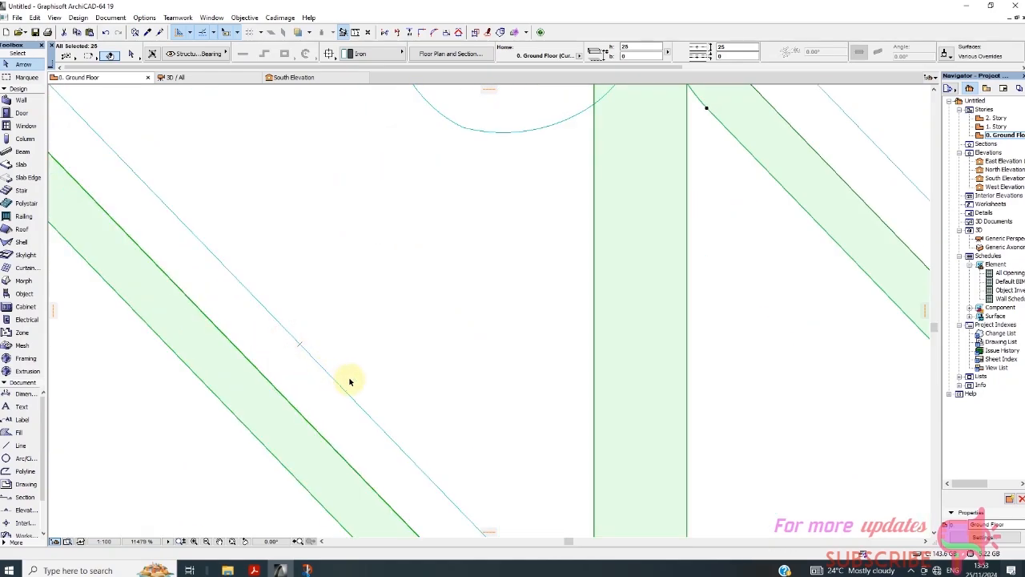
pyautogui.keyDown('shift'); pyautogui.click(310, 353); pyautogui.keyUp('shift')
pyautogui.scroll(-10, 347, 339)
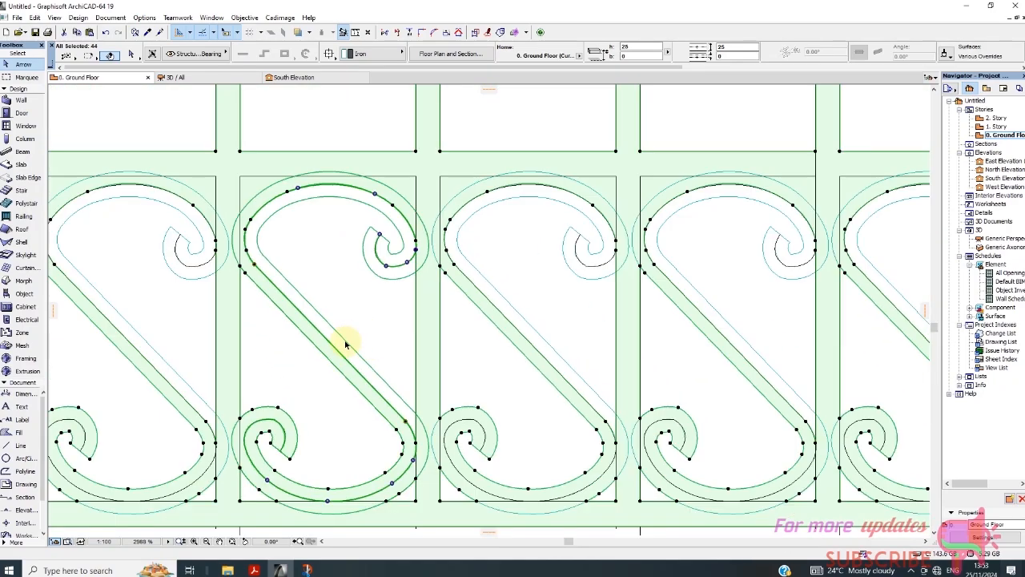
pyautogui.scroll(-3, 392, 388)
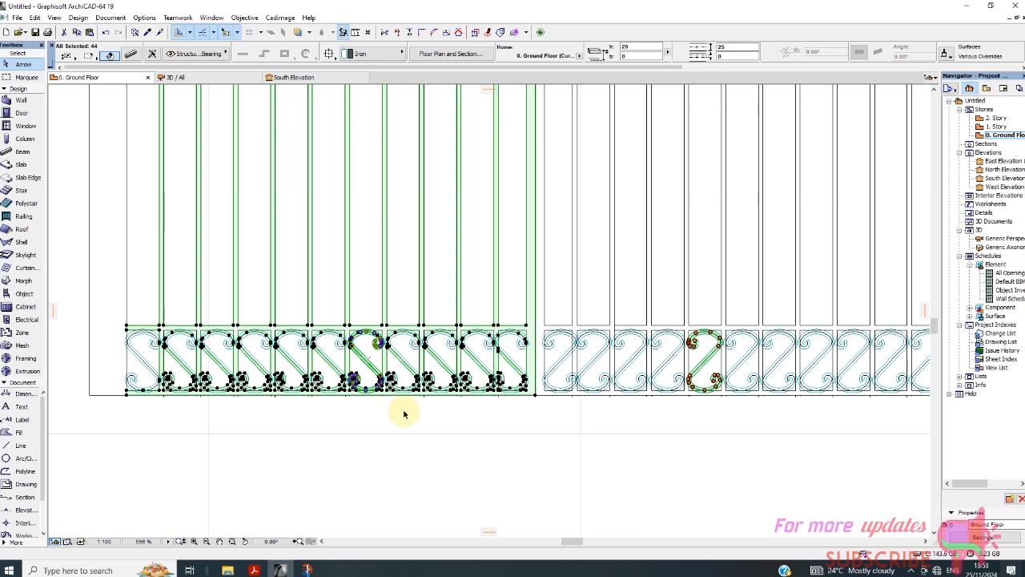
# Step: Try copying the selected frame and base scrolls vertically up the gate from the frame corner beside the scroll, and undo the copy
pyautogui.rightClick(464, 450)
pyautogui.moveTo(496, 308)
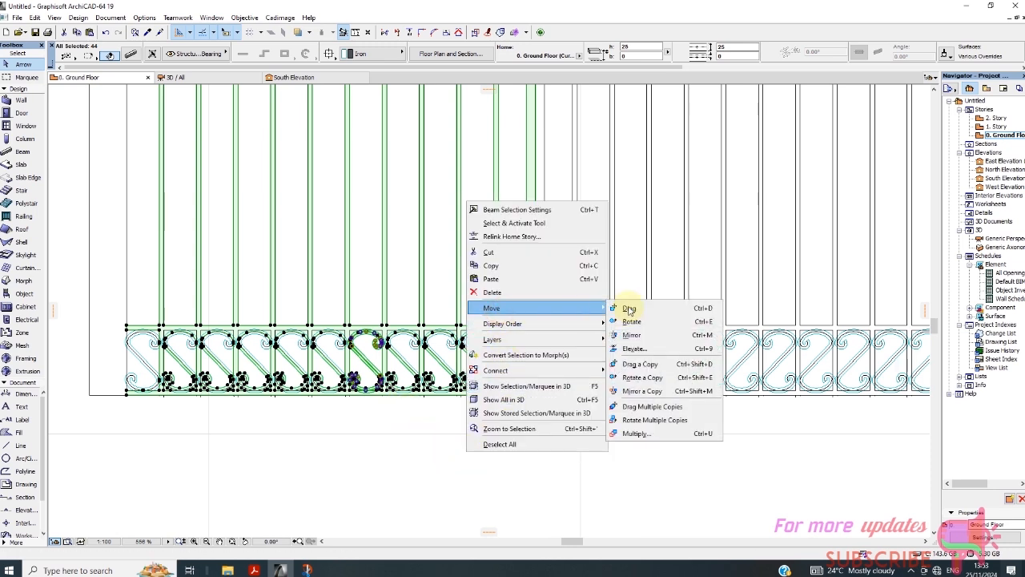
pyautogui.click(649, 364)
pyautogui.scroll(5, 385, 333)
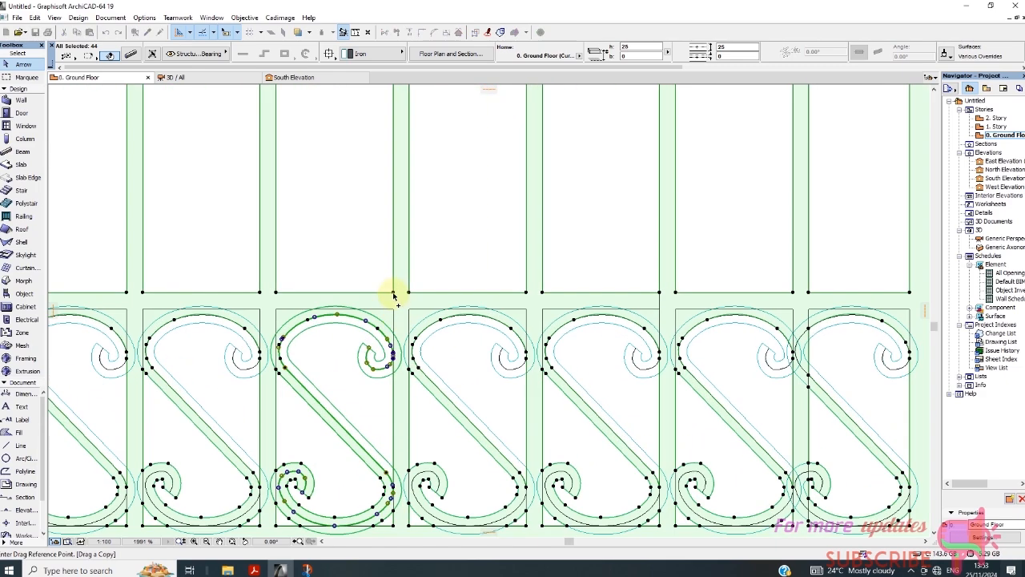
pyautogui.click(393, 293)
pyautogui.scroll(-6, 392, 298)
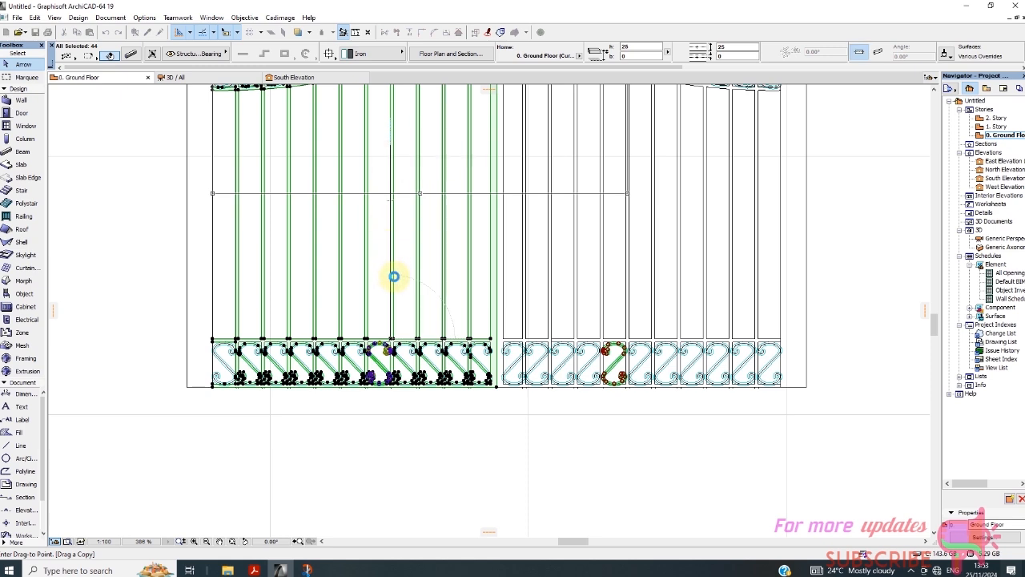
pyautogui.click(394, 276)
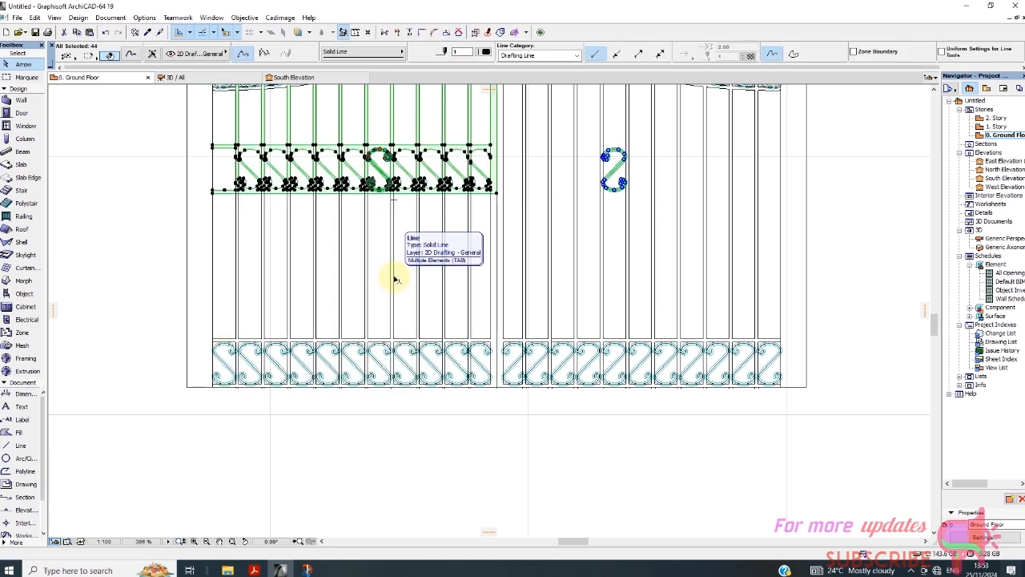
pyautogui.click(106, 32)
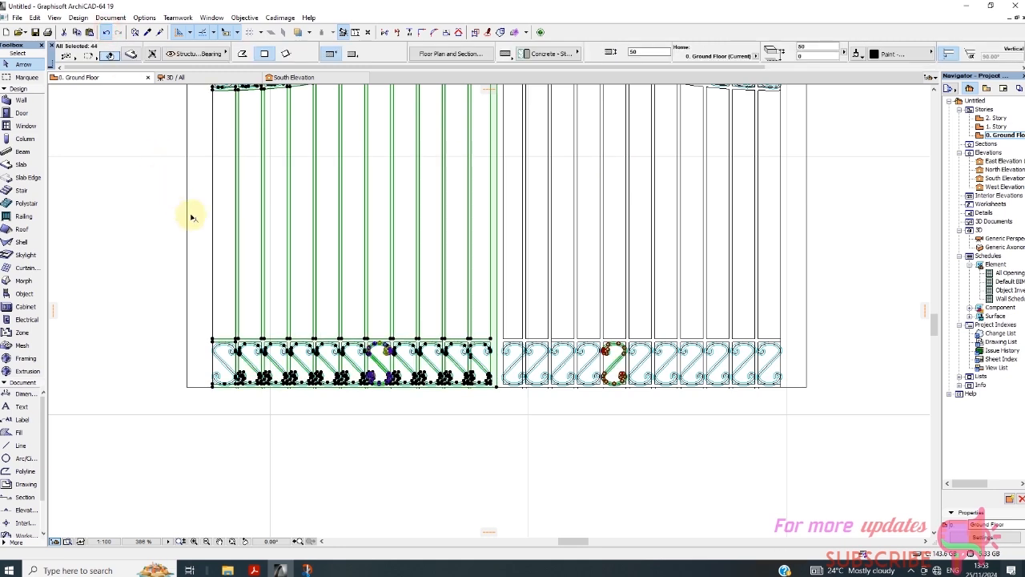
# Step: Clear the current selection and select only one base scroll on the left leaf and its matching base scroll on the right leaf
pyautogui.click(384, 416)
pyautogui.scroll(3, 373, 314)
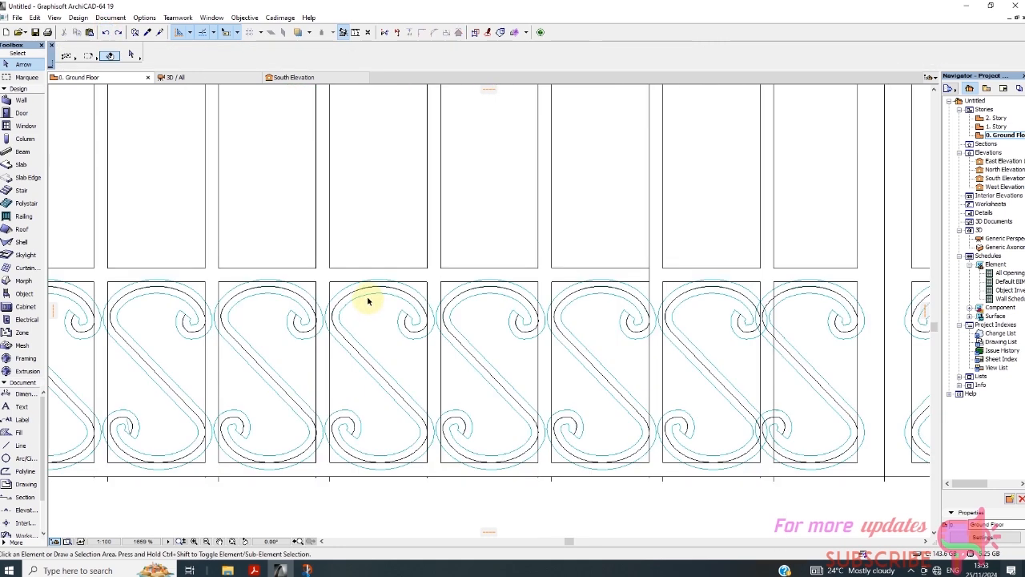
pyautogui.click(365, 297)
pyautogui.scroll(-3, 360, 320)
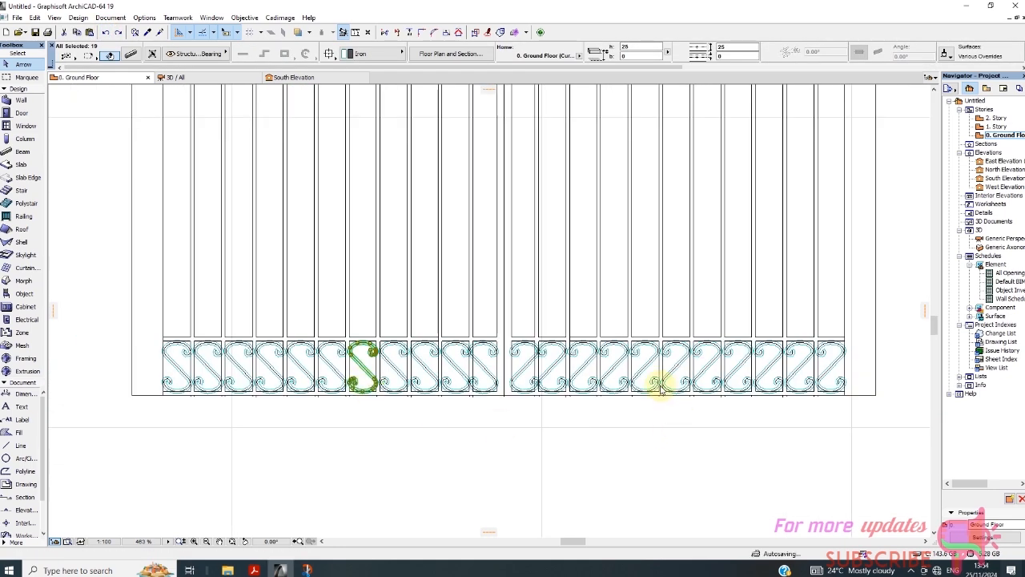
pyautogui.scroll(3, 653, 376)
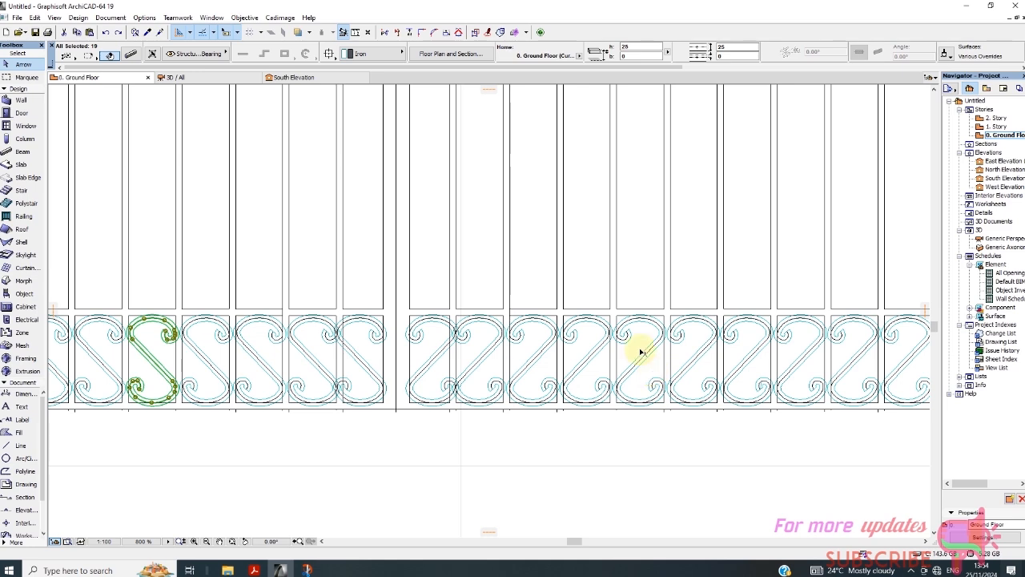
pyautogui.scroll(4, 637, 327)
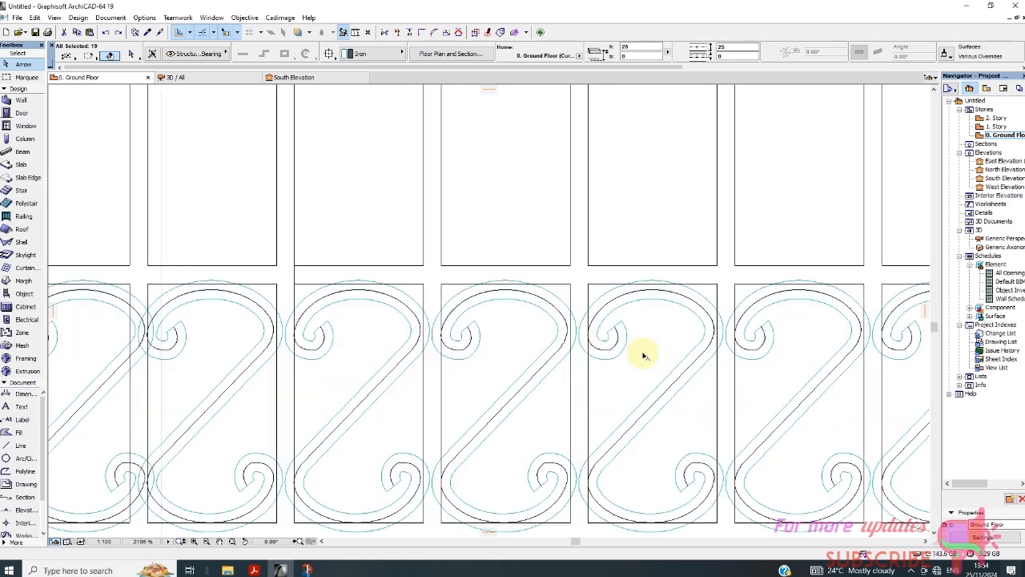
pyautogui.keyDown('shift'); pyautogui.click(591, 355); pyautogui.keyUp('shift')
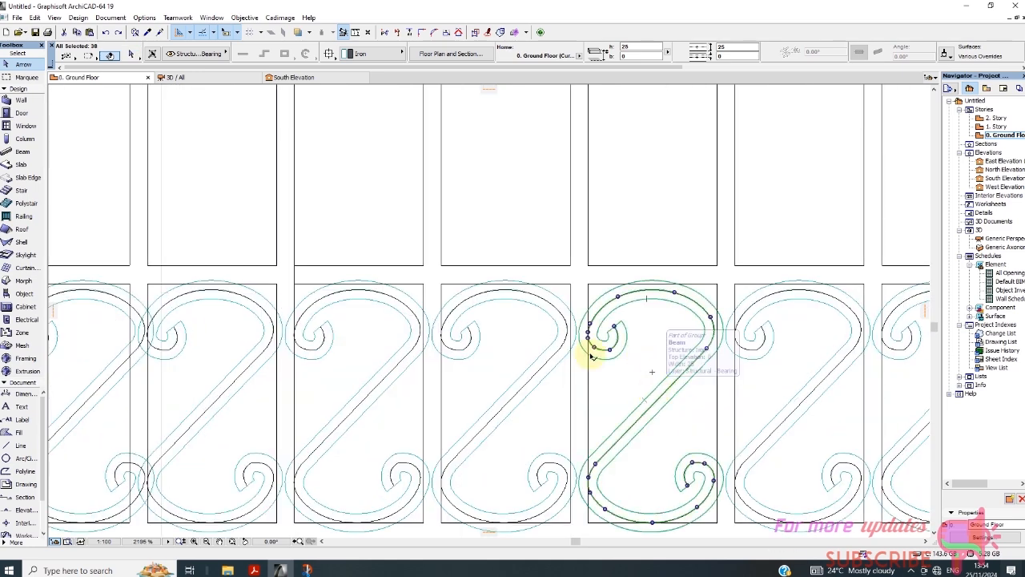
pyautogui.scroll(-10, 591, 355)
# Step: Drag a copy of the two selected base scrolls straight up between the bars to just below the arched top band
pyautogui.rightClick(522, 415)
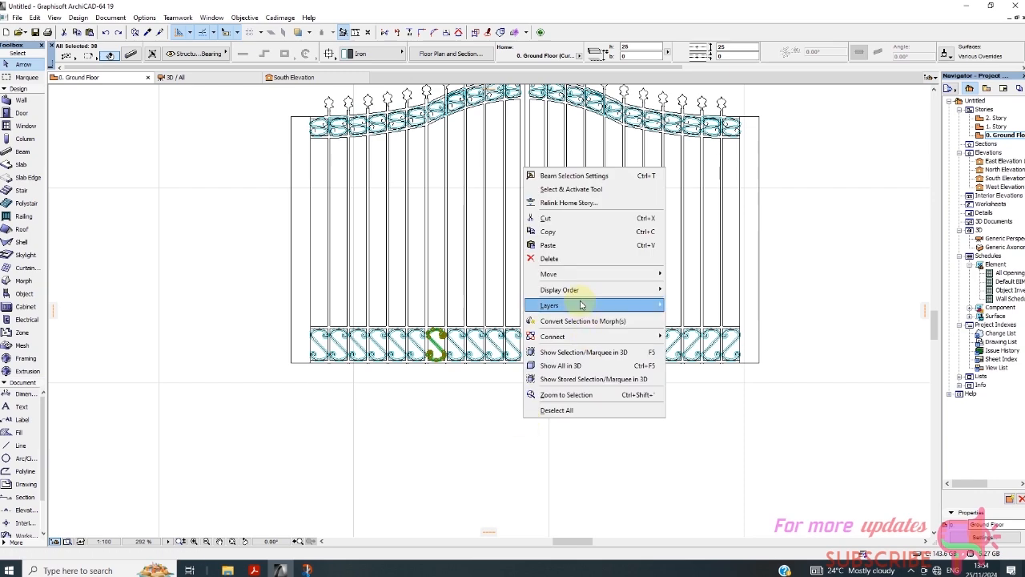
pyautogui.moveTo(571, 274)
pyautogui.click(684, 328)
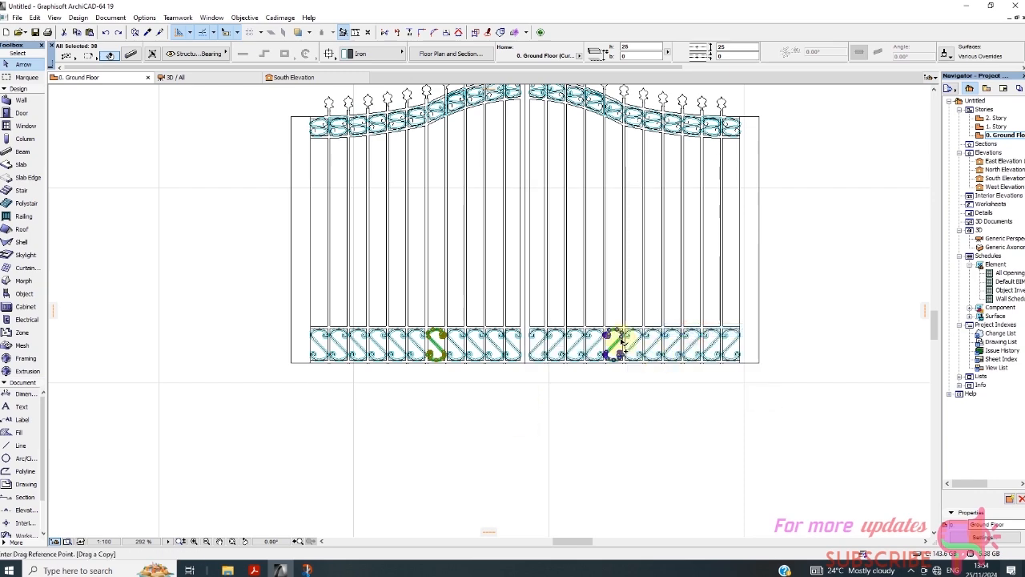
pyautogui.scroll(3, 623, 340)
pyautogui.click(625, 321)
pyautogui.scroll(-5, 626, 312)
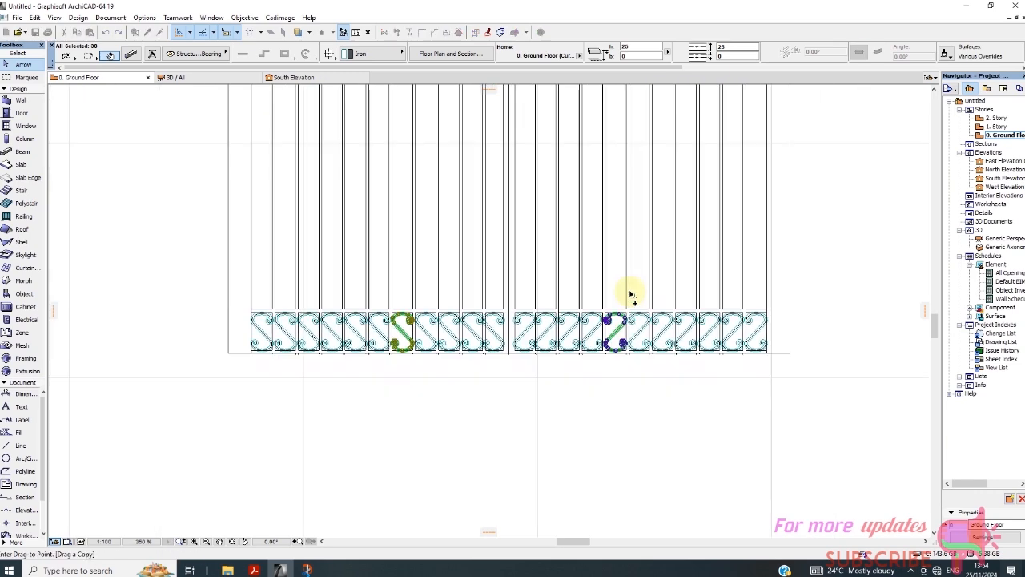
pyautogui.click(626, 193)
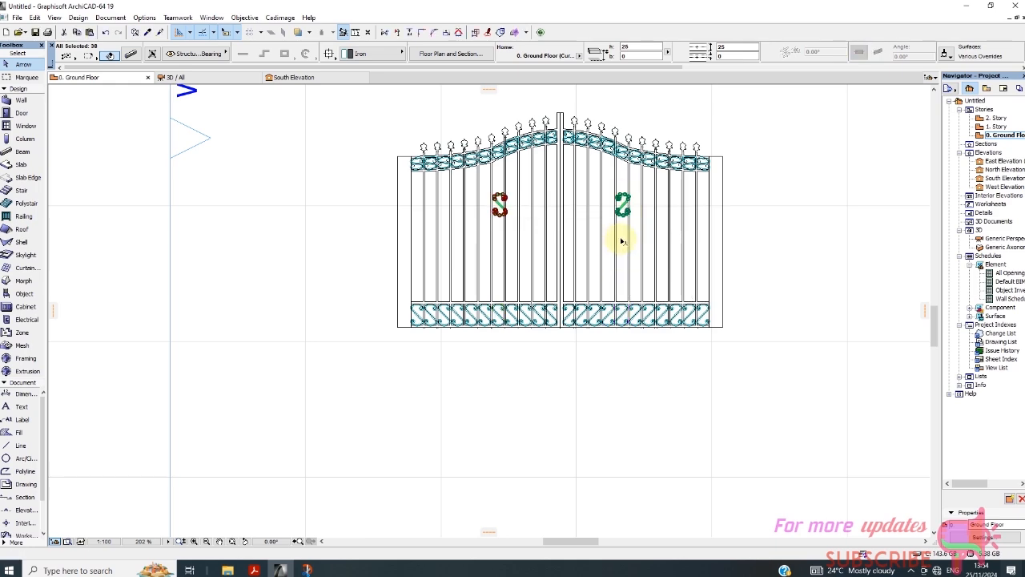
pyautogui.press('Escape')
# Step: Move both copied upper scrolls about 13 mm to the left so the left leaf's scroll touches the edge of its bar
pyautogui.scroll(5, 677, 197)
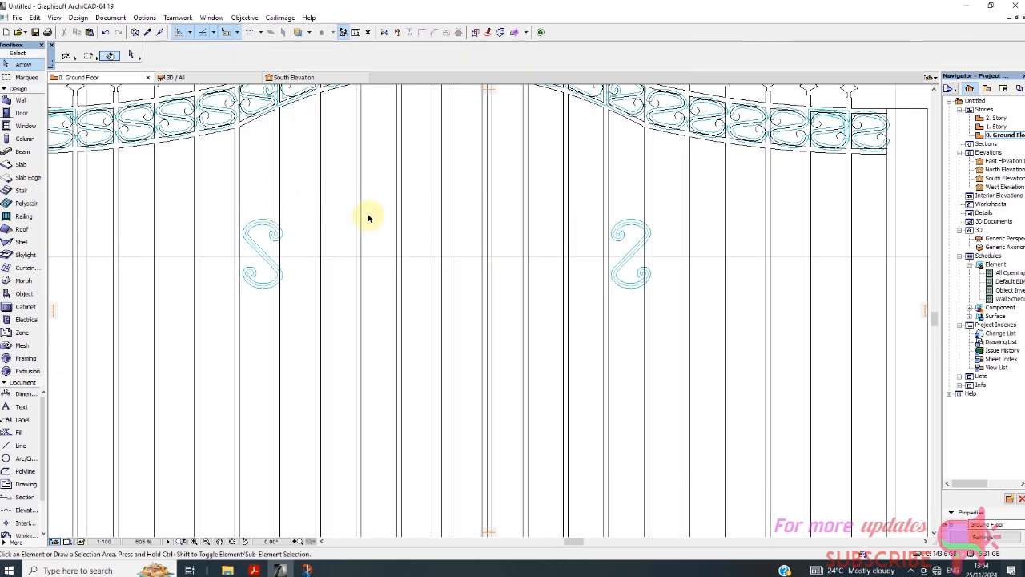
pyautogui.scroll(3, 369, 218)
pyautogui.scroll(-1, 419, 229)
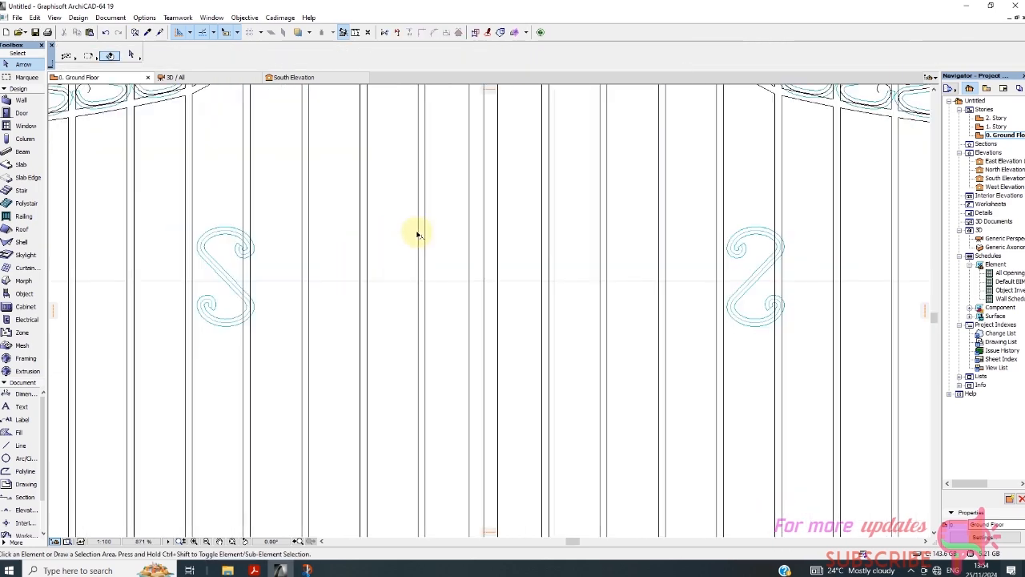
pyautogui.click(737, 255)
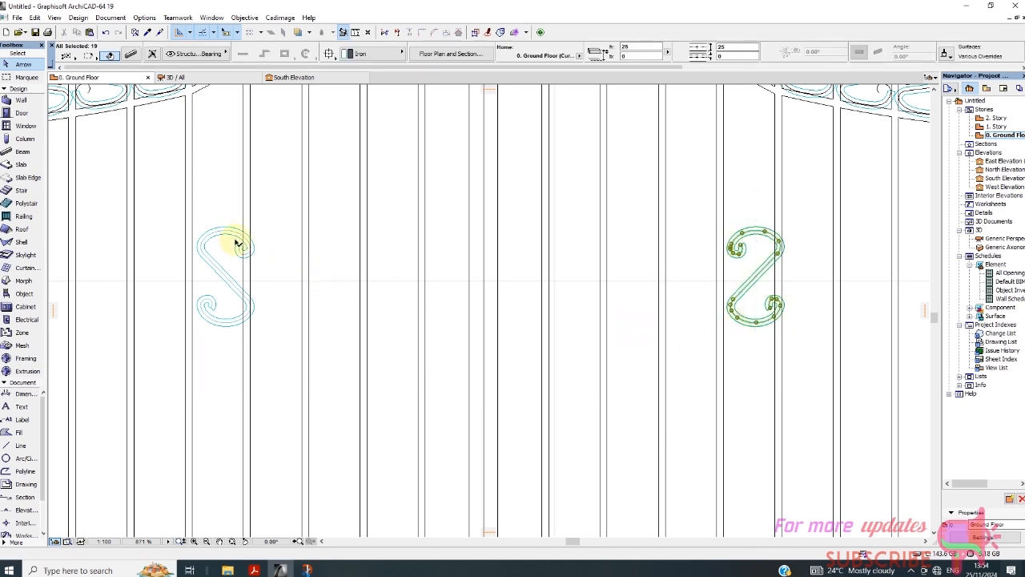
pyautogui.keyDown('shift'); pyautogui.click(212, 294); pyautogui.keyUp('shift')
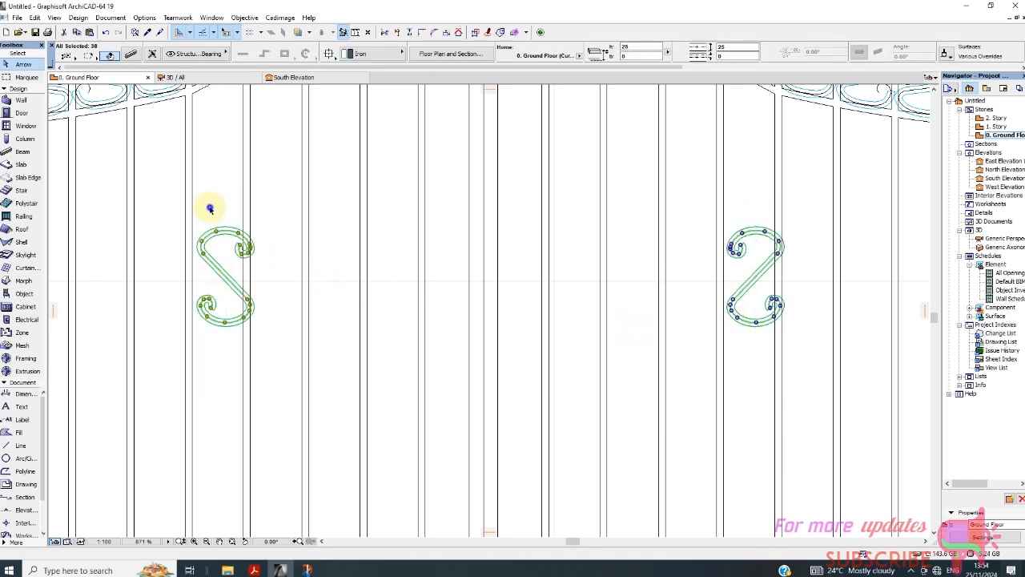
pyautogui.rightClick(212, 205)
pyautogui.moveTo(262, 312)
pyautogui.click(308, 313)
pyautogui.scroll(5, 195, 232)
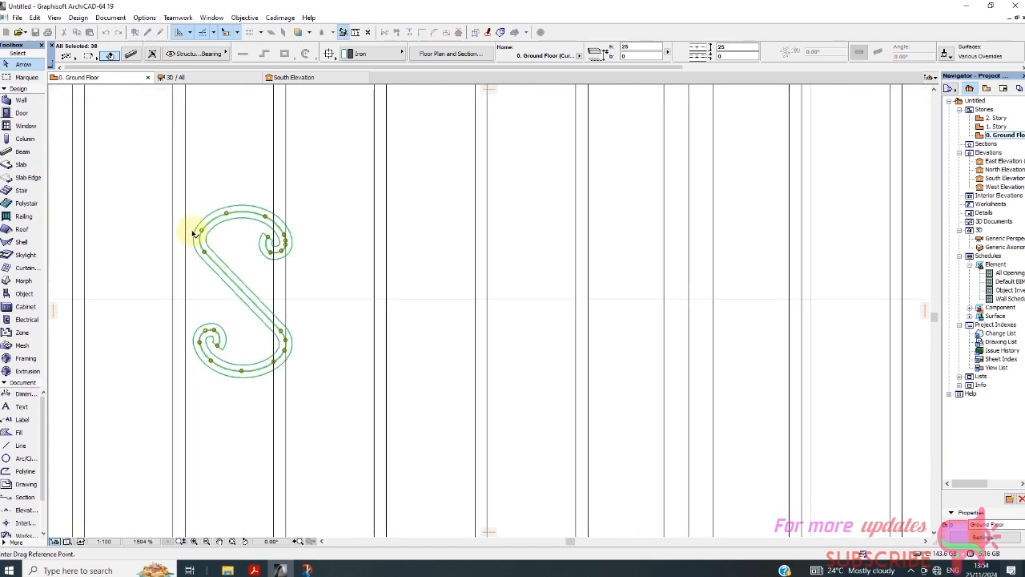
pyautogui.click(194, 244)
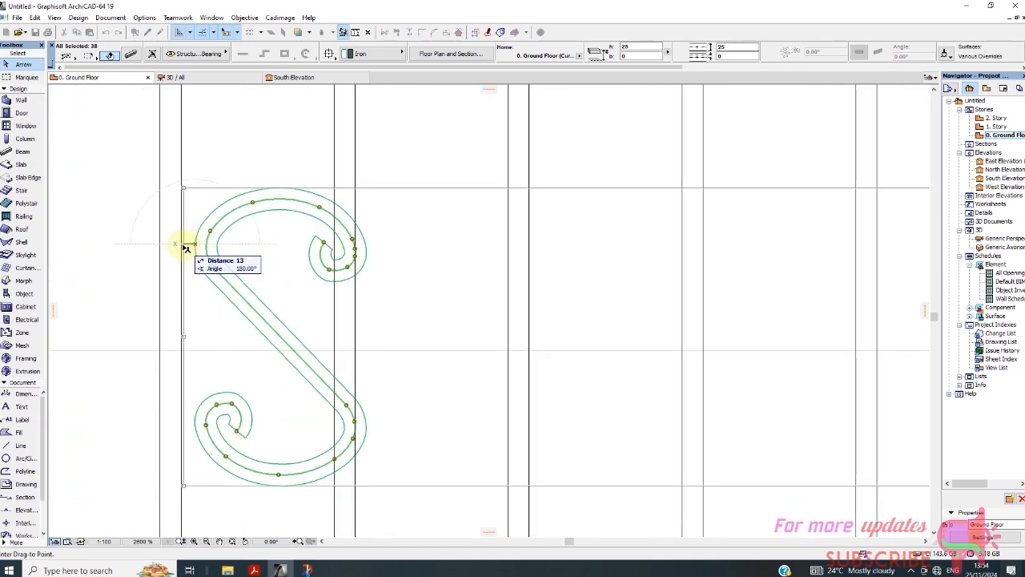
pyautogui.click(182, 245)
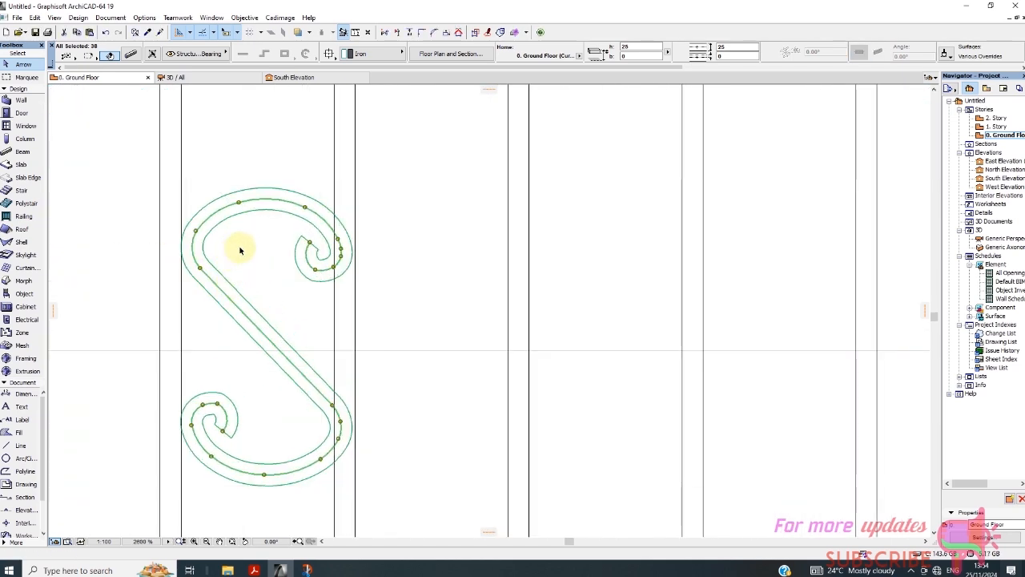
pyautogui.click(244, 246)
pyautogui.scroll(-1, 295, 235)
pyautogui.scroll(-10, 295, 235)
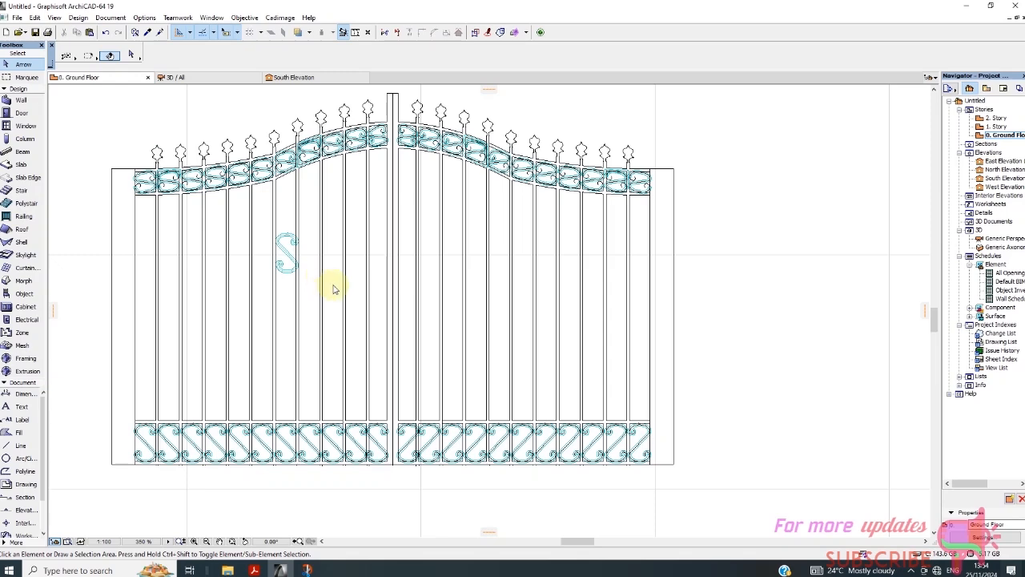
# Step: Draw two horizontal lines between the adjacent bars, one above and one below the left leaf's upper scroll
pyautogui.scroll(3, 267, 229)
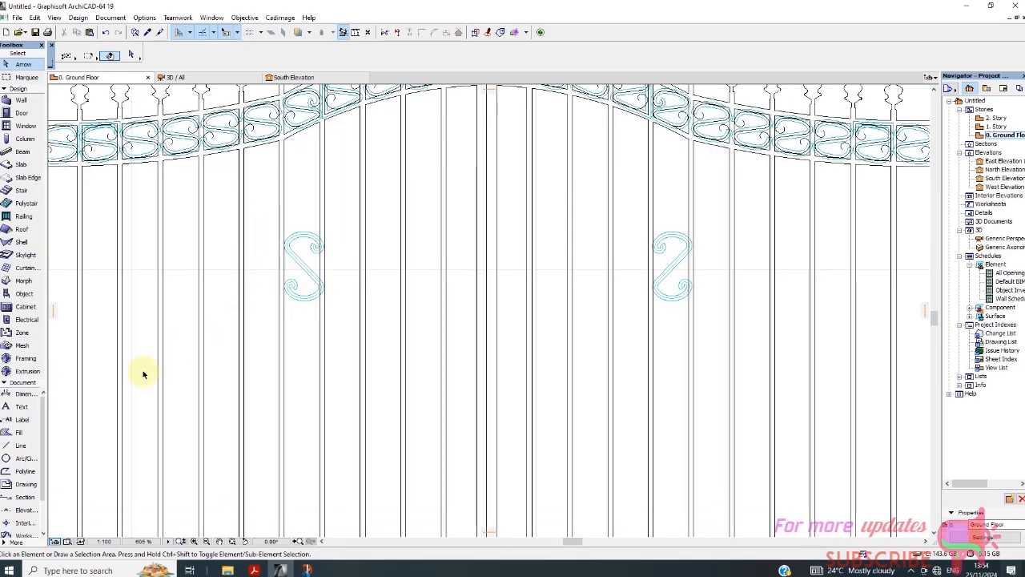
pyautogui.click(20, 446)
pyautogui.scroll(6, 298, 241)
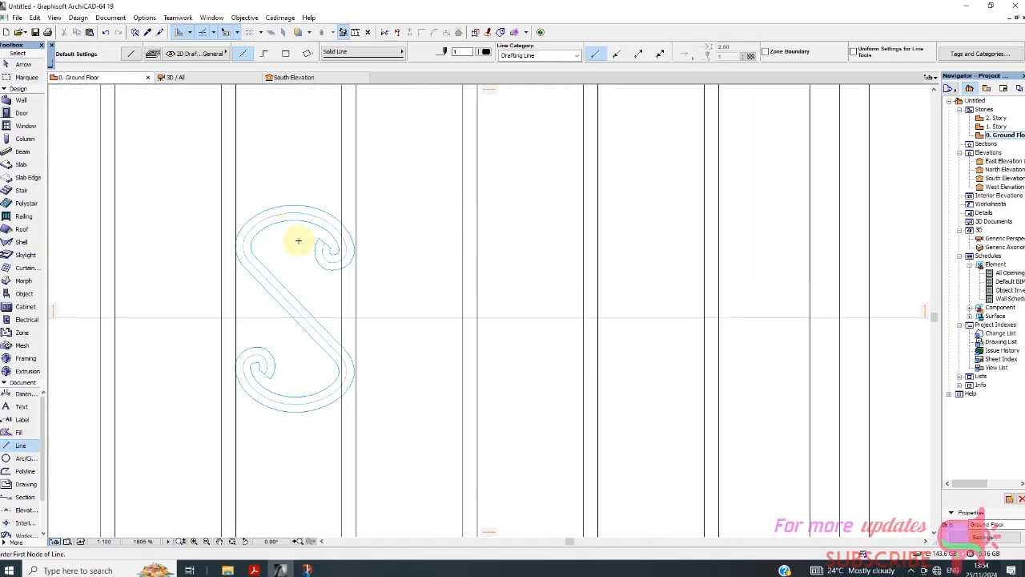
pyautogui.click(236, 169)
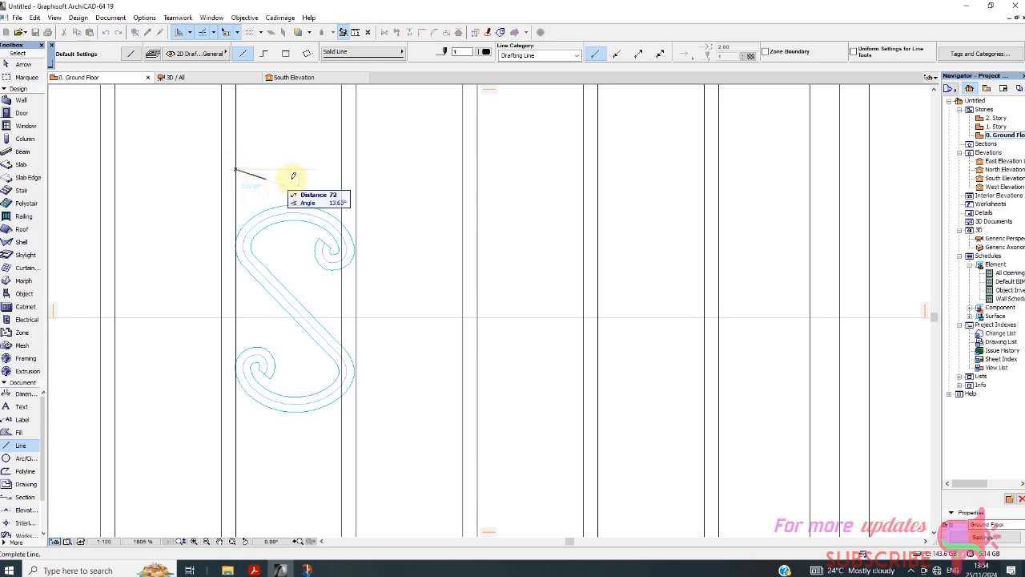
pyautogui.click(343, 168)
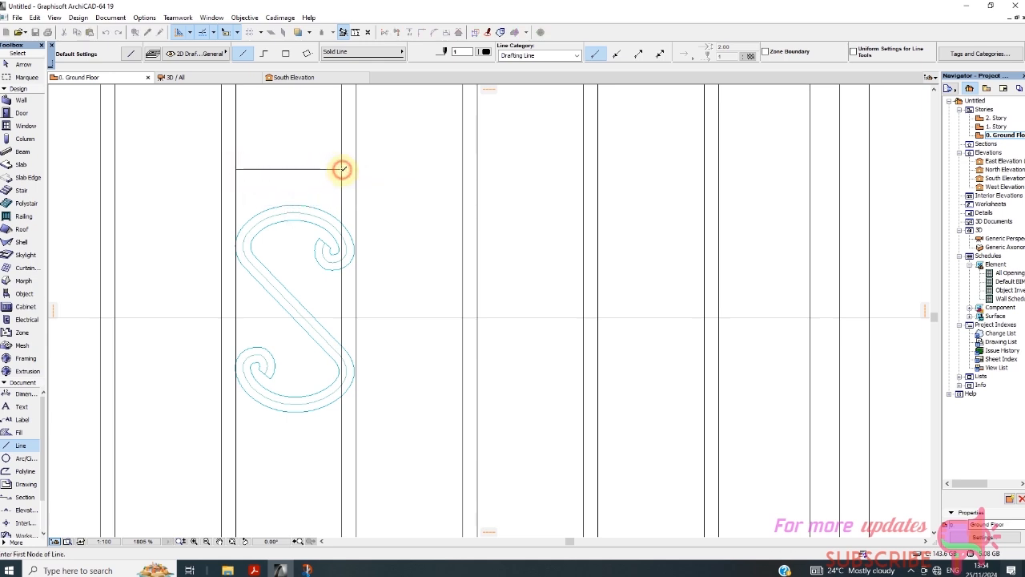
pyautogui.click(235, 435)
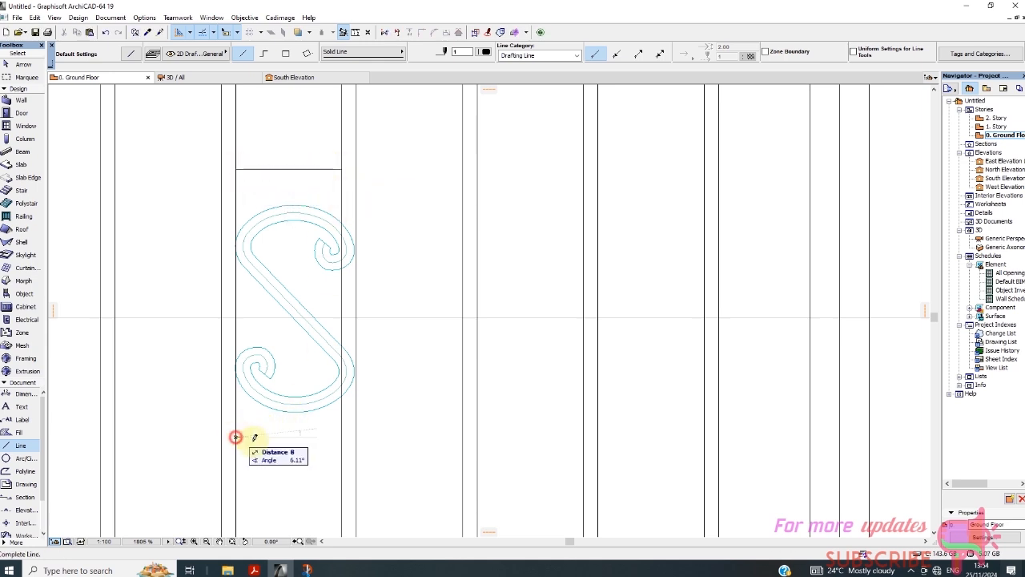
pyautogui.click(343, 435)
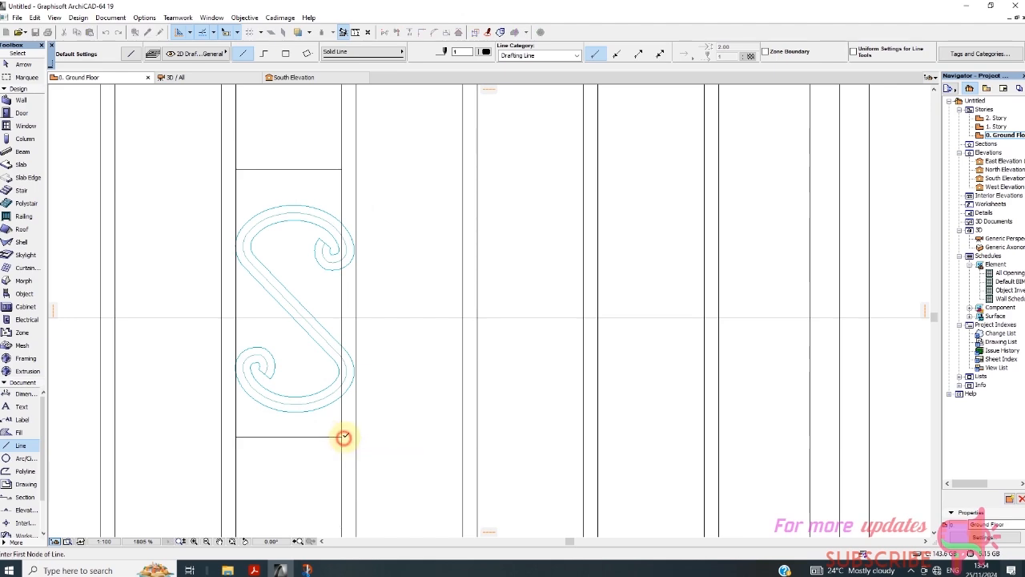
# Step: Move the two horizontal lines level across to the right leaf so they sit above and below its upper scroll
pyautogui.scroll(-3, 328, 393)
pyautogui.scroll(2, 337, 297)
pyautogui.scroll(-1, 300, 243)
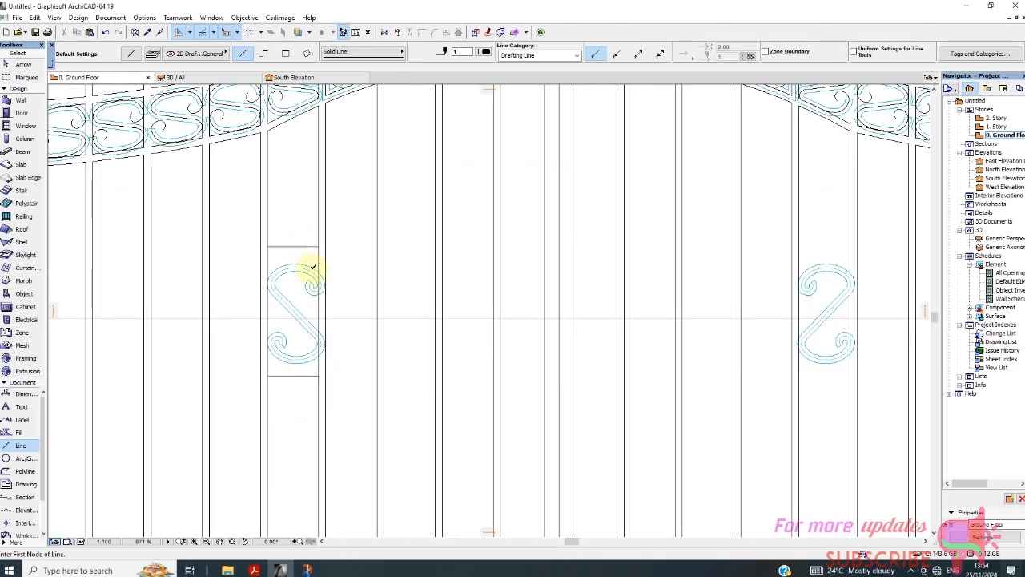
pyautogui.press('shift')
pyautogui.keyDown('shift'); pyautogui.click(300, 247); pyautogui.keyUp('shift')
pyautogui.keyDown('shift'); pyautogui.click(298, 374); pyautogui.keyUp('shift')
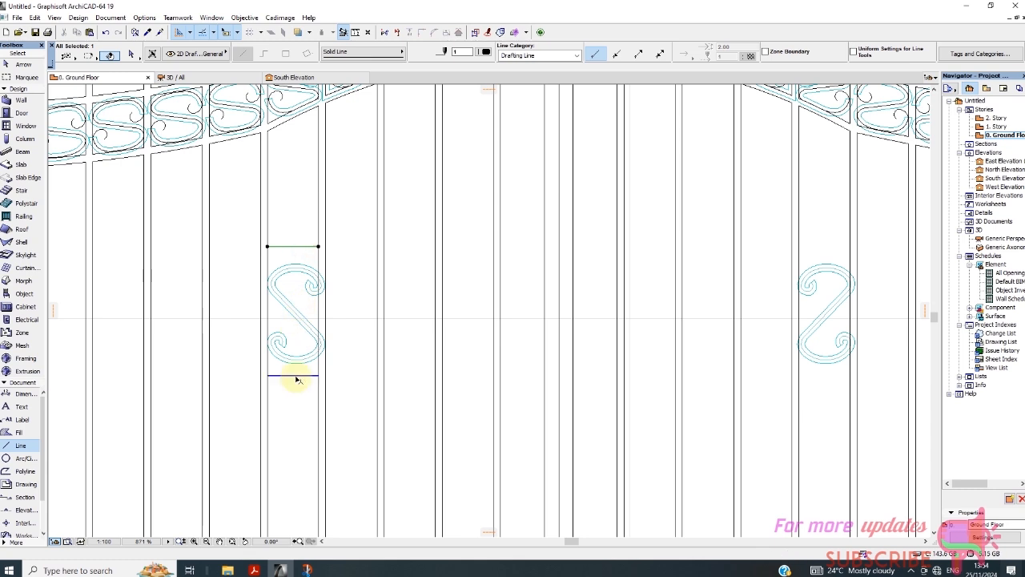
pyautogui.rightClick(346, 341)
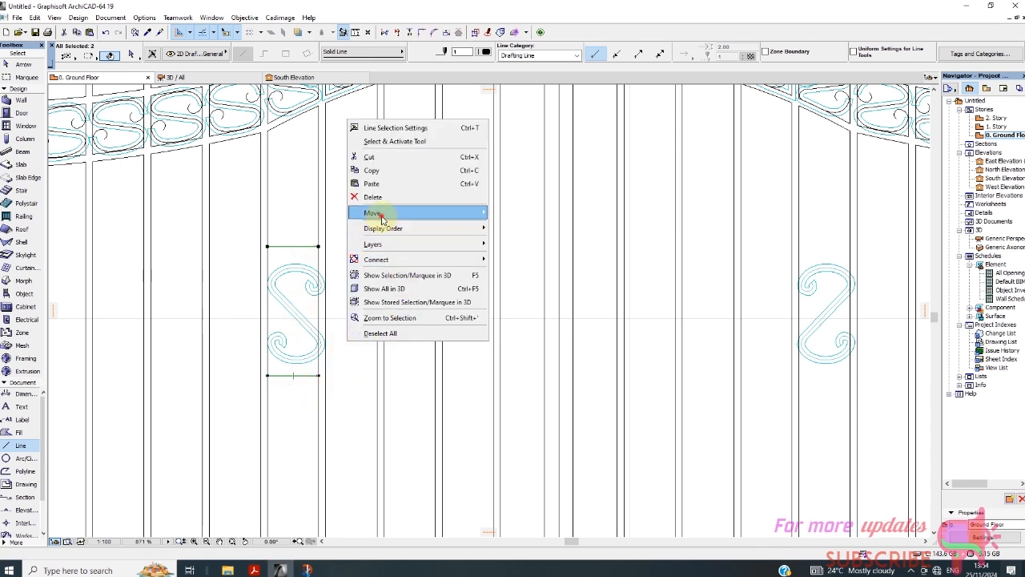
pyautogui.moveTo(377, 212)
pyautogui.click(511, 213)
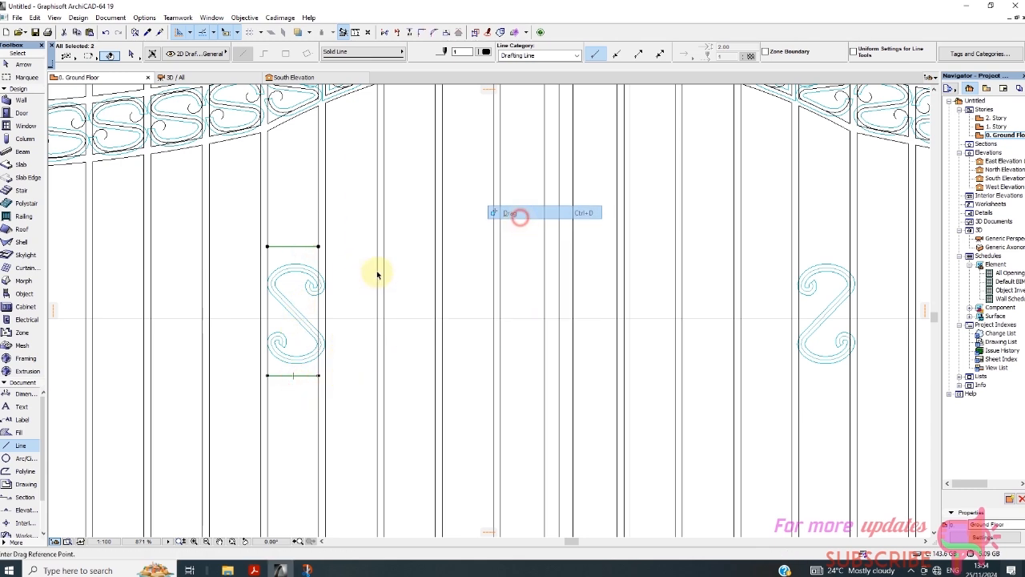
pyautogui.click(318, 249)
pyautogui.scroll(-4, 275, 285)
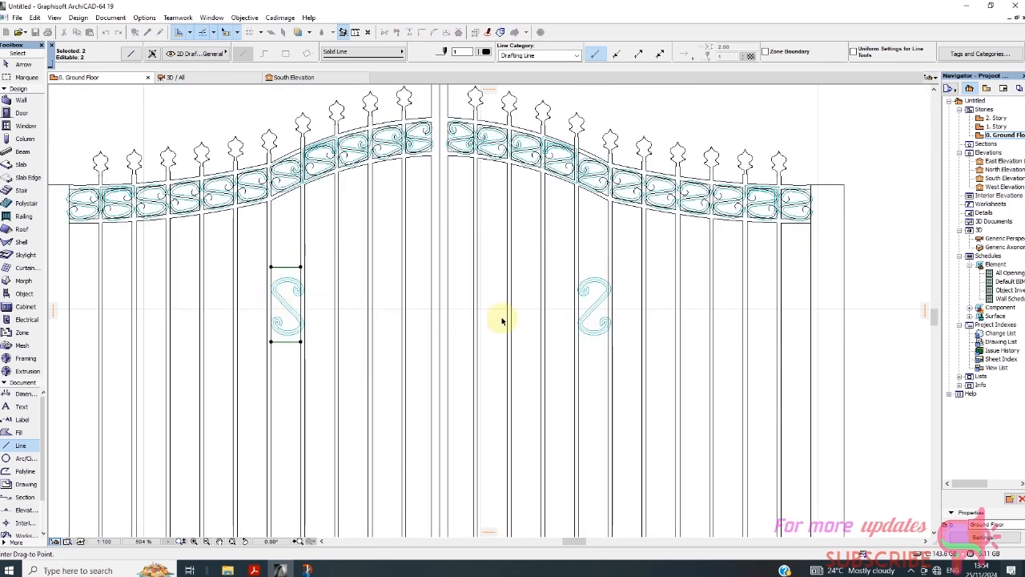
pyautogui.scroll(3, 629, 286)
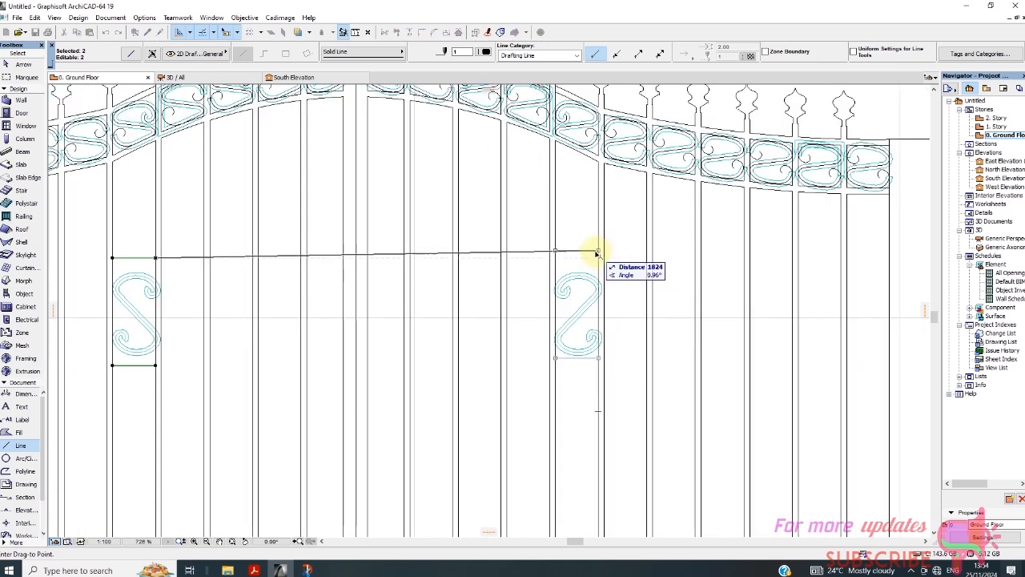
pyautogui.click(599, 258)
pyautogui.click(627, 292)
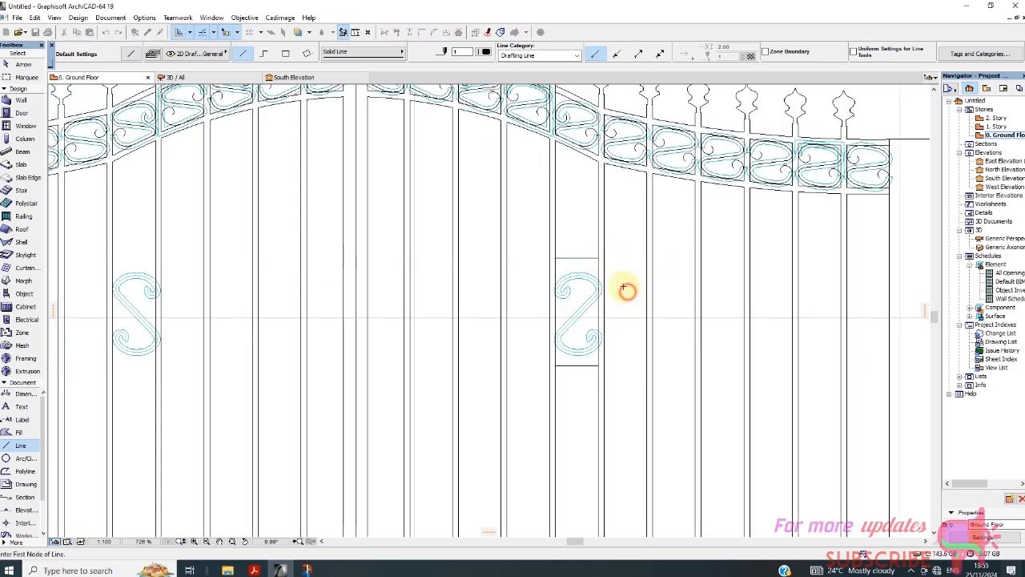
# Step: Check the gate in the 3D view and return to the ground floor plan
pyautogui.scroll(-5, 537, 249)
pyautogui.click(213, 76)
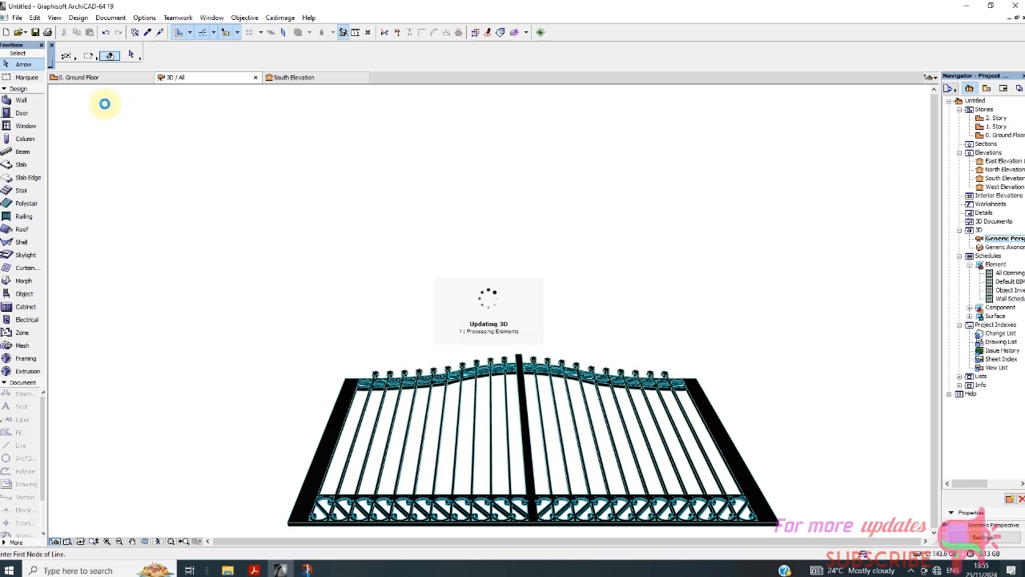
pyautogui.rightClick(255, 167)
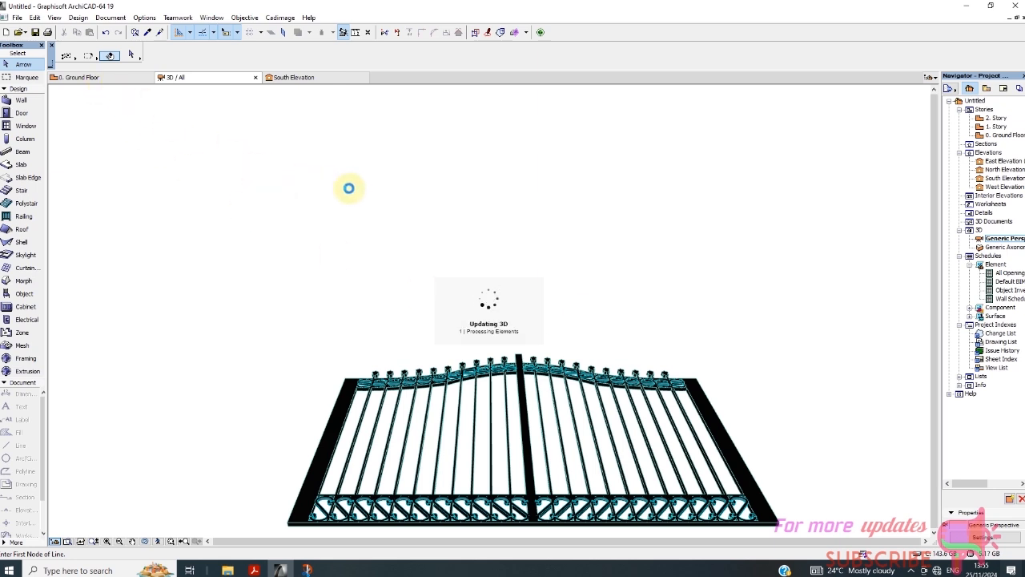
pyautogui.rightClick(366, 201)
pyautogui.click(409, 213)
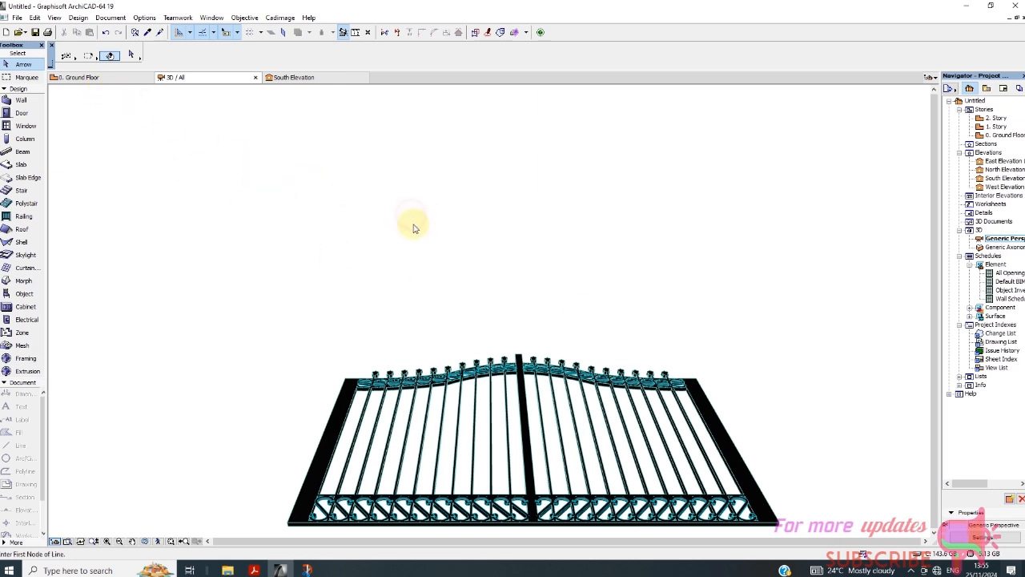
pyautogui.click(104, 77)
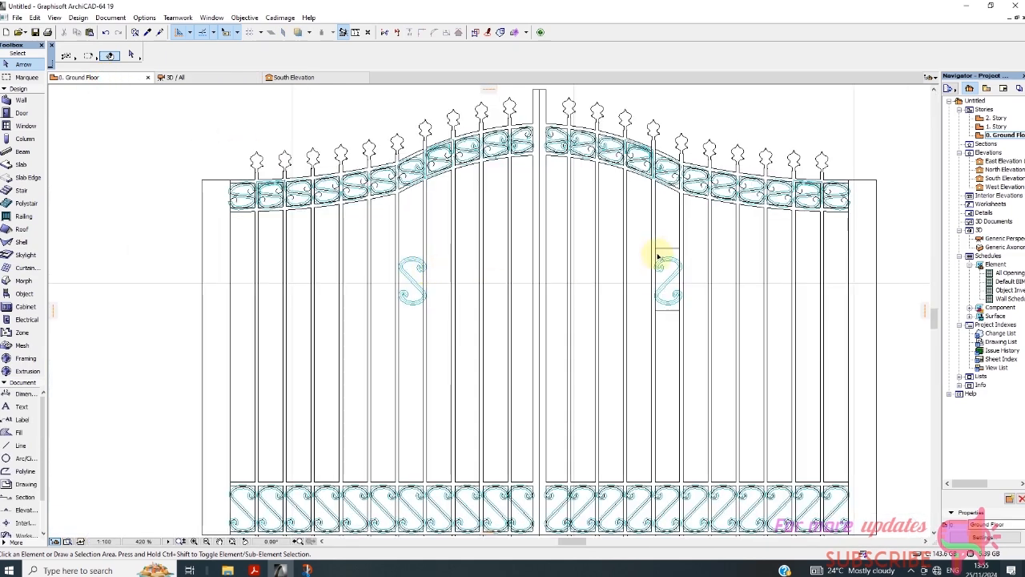
# Step: Copy the two horizontal lines from the right leaf level across to the left leaf, above and below its upper scroll
pyautogui.click(671, 262)
pyautogui.scroll(2, 652, 325)
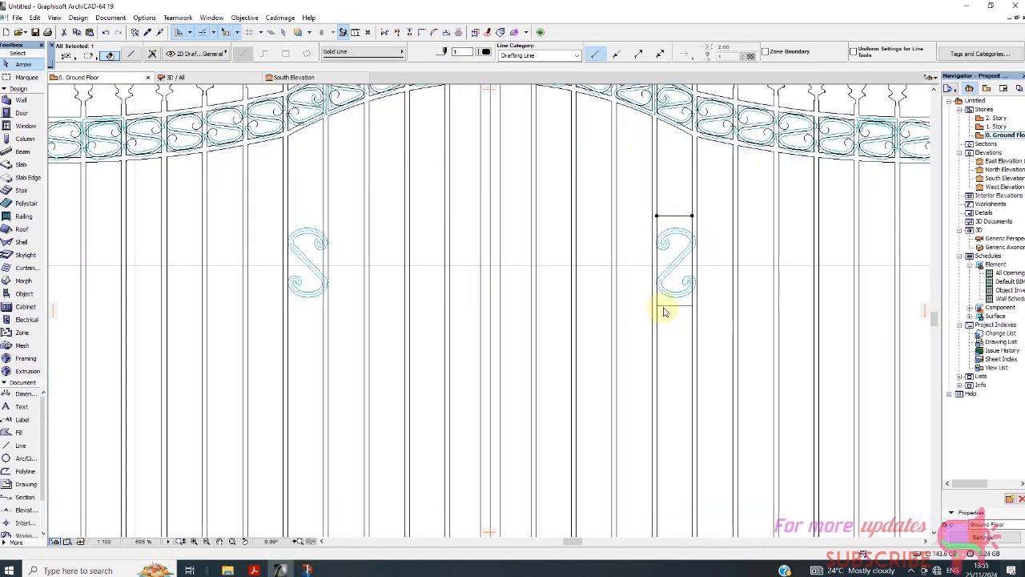
pyautogui.keyDown('shift'); pyautogui.click(664, 305); pyautogui.keyUp('shift')
pyautogui.rightClick(678, 329)
pyautogui.click(710, 420)
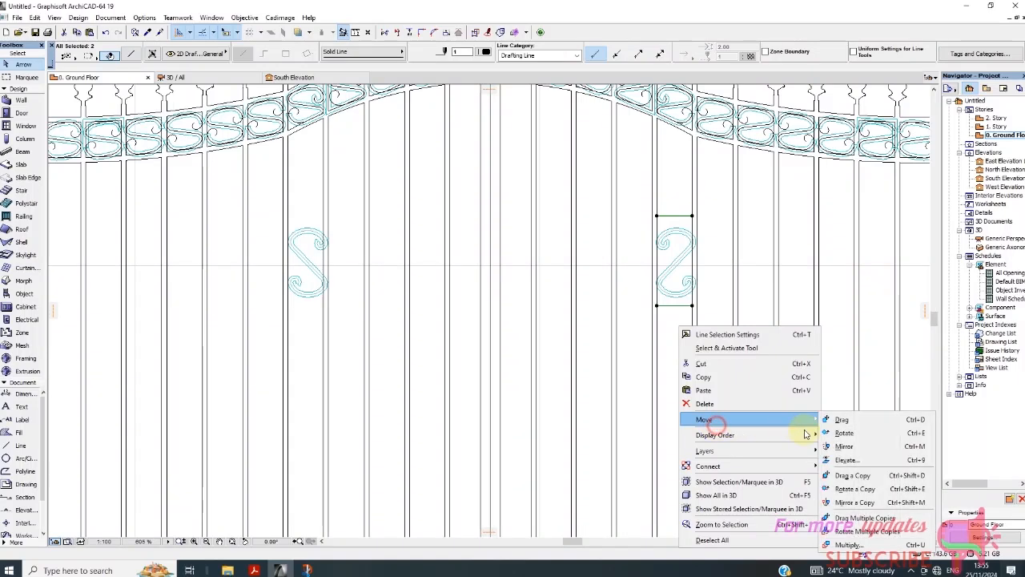
pyautogui.click(852, 474)
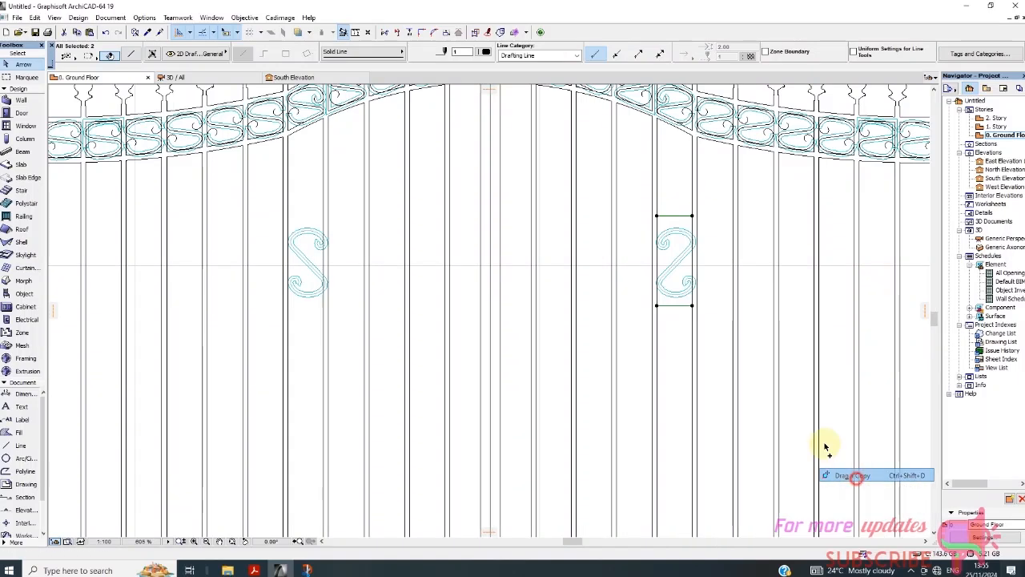
pyautogui.click(692, 306)
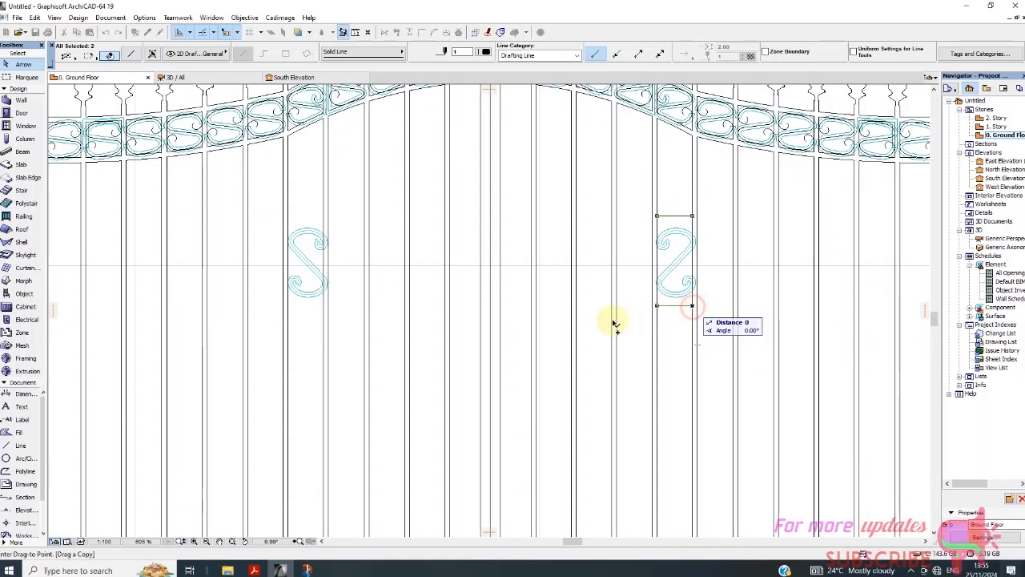
pyautogui.click(323, 306)
pyautogui.click(355, 293)
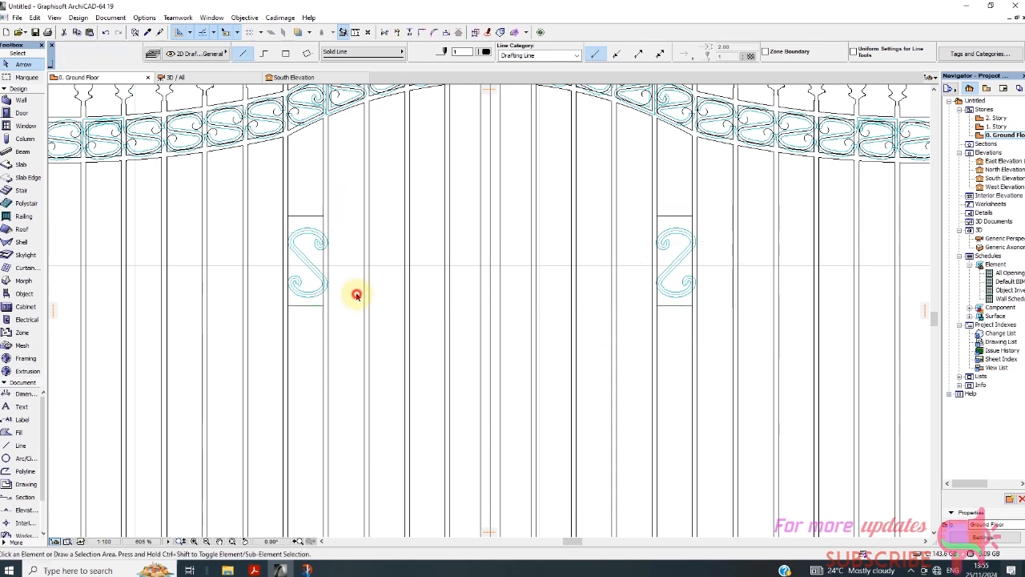
# Step: Fill the bays between the vertical bars of both leaves with 10 mm thick slabs and check the gate in the 3D view
pyautogui.scroll(-3, 385, 281)
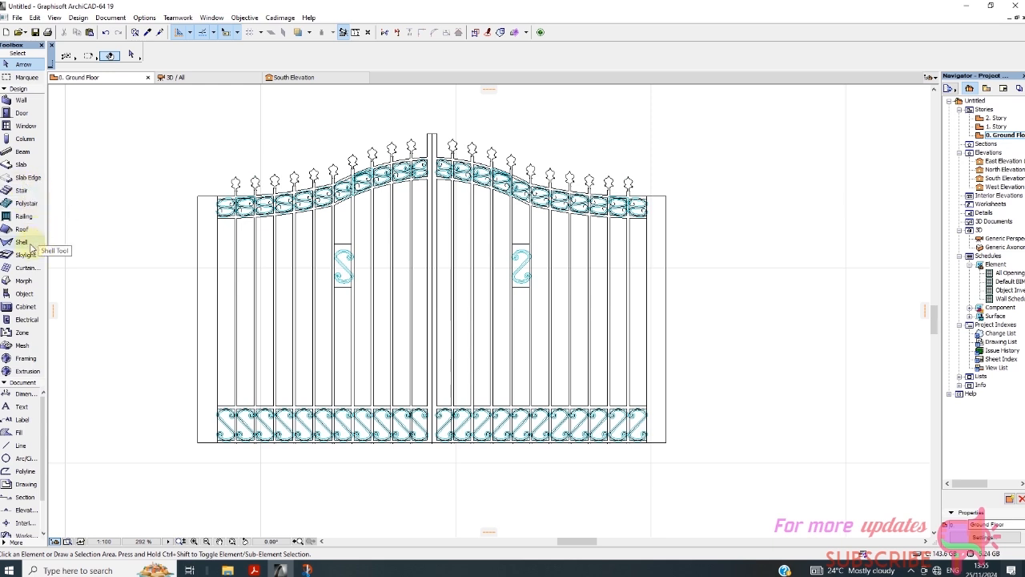
pyautogui.click(21, 164)
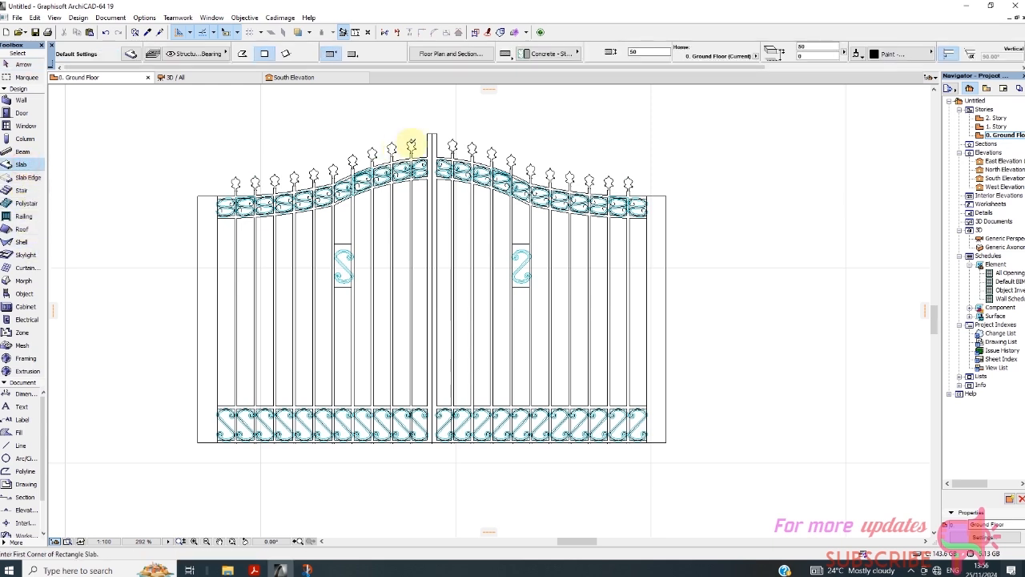
pyautogui.click(633, 52)
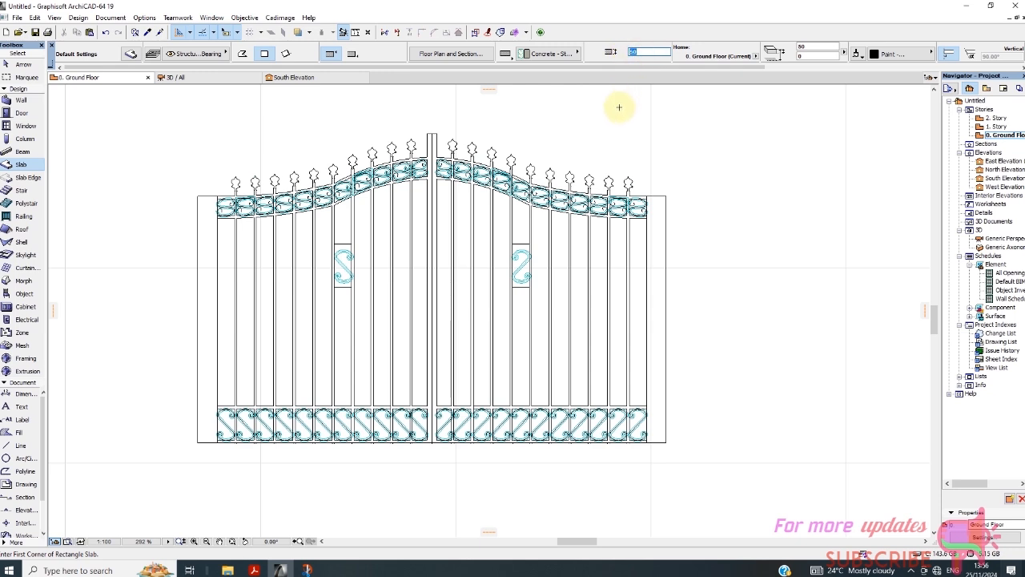
pyautogui.write('10')
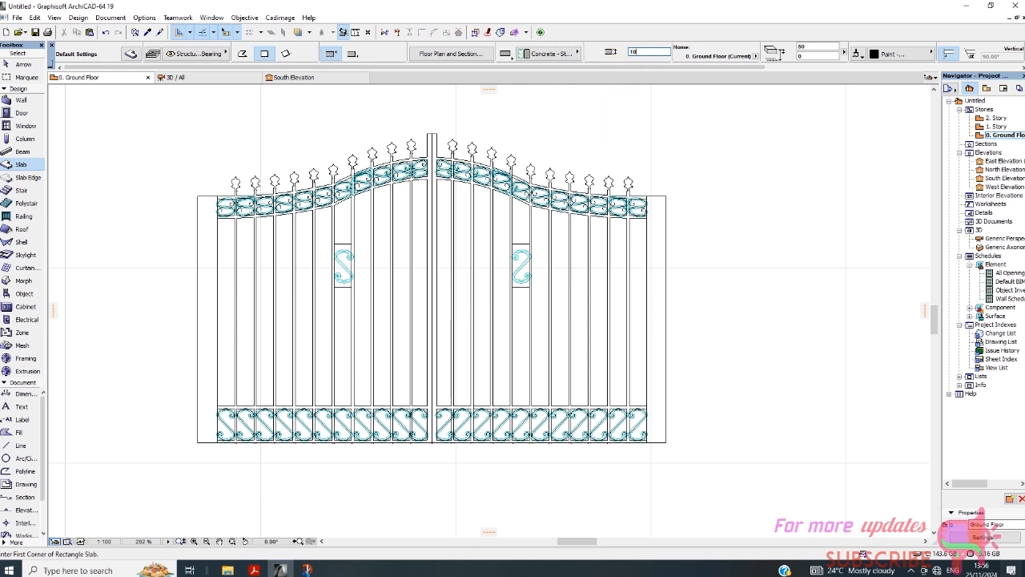
pyautogui.scroll(2, 189, 408)
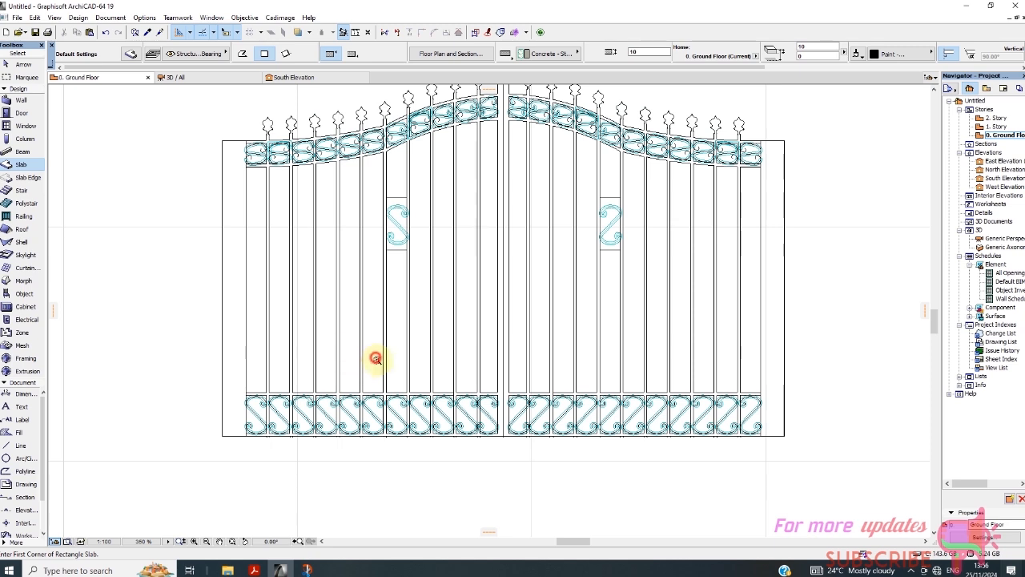
pyautogui.click(397, 176)
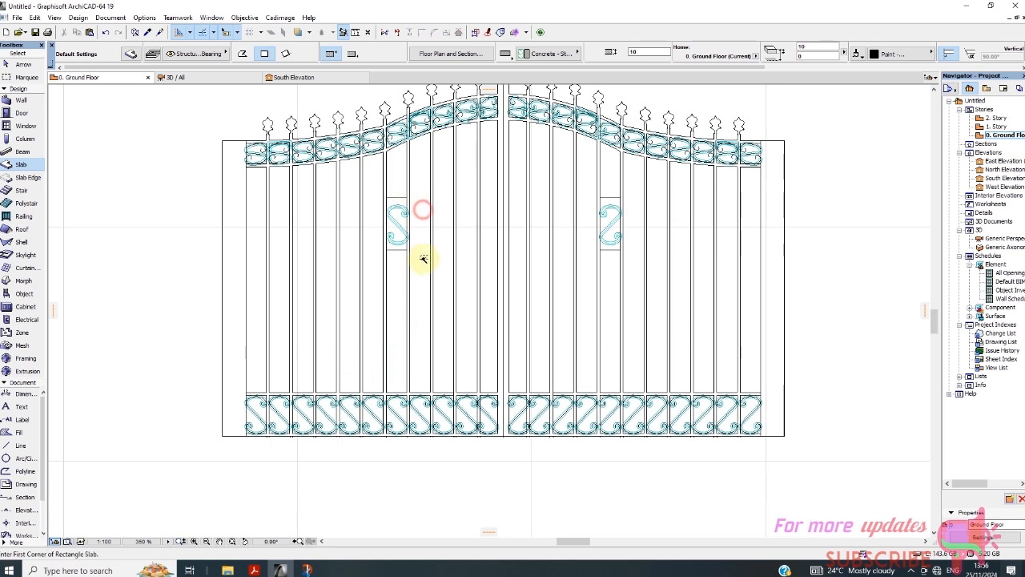
pyautogui.click(471, 326)
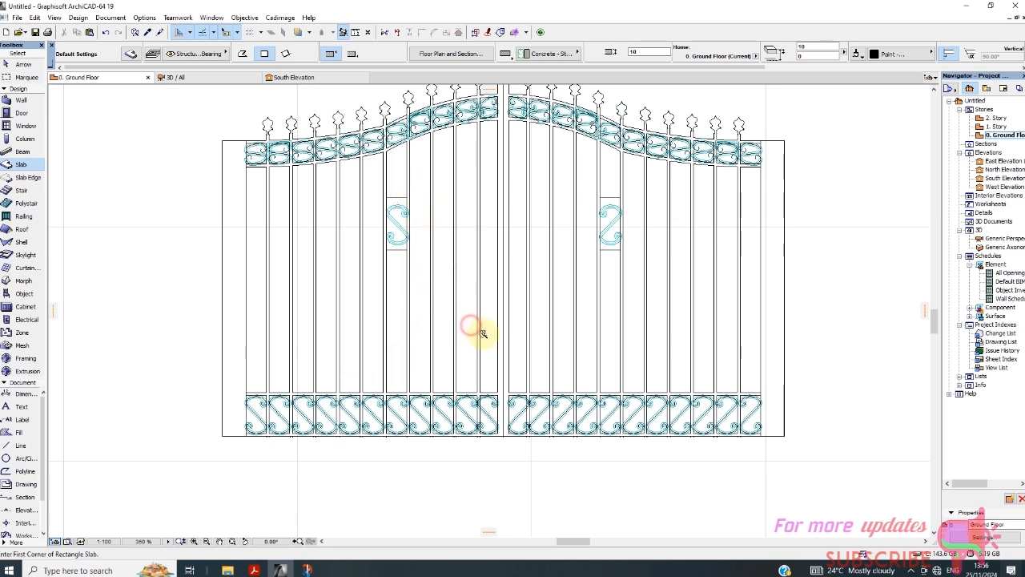
pyautogui.click(536, 344)
pyautogui.click(563, 349)
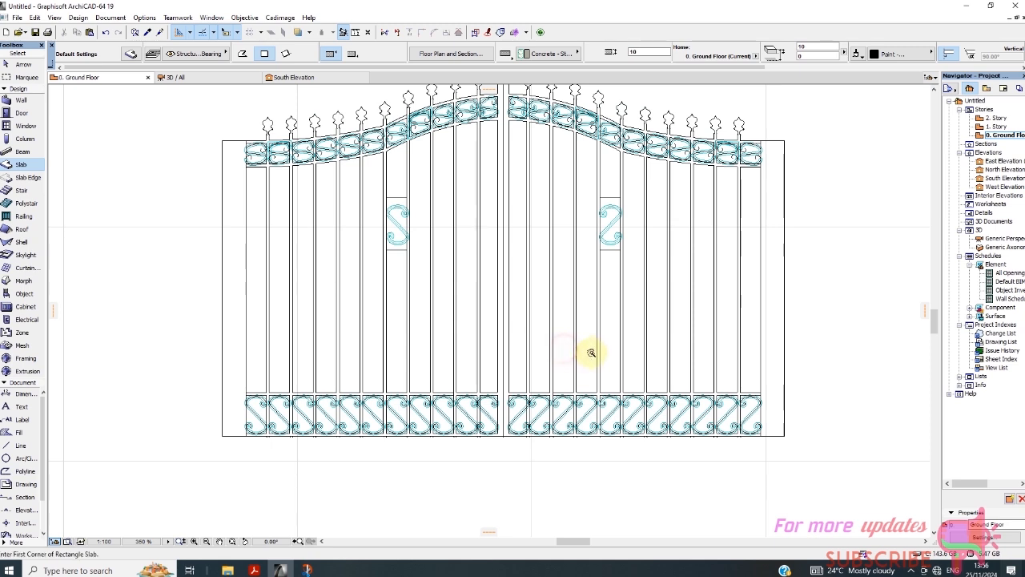
pyautogui.click(615, 355)
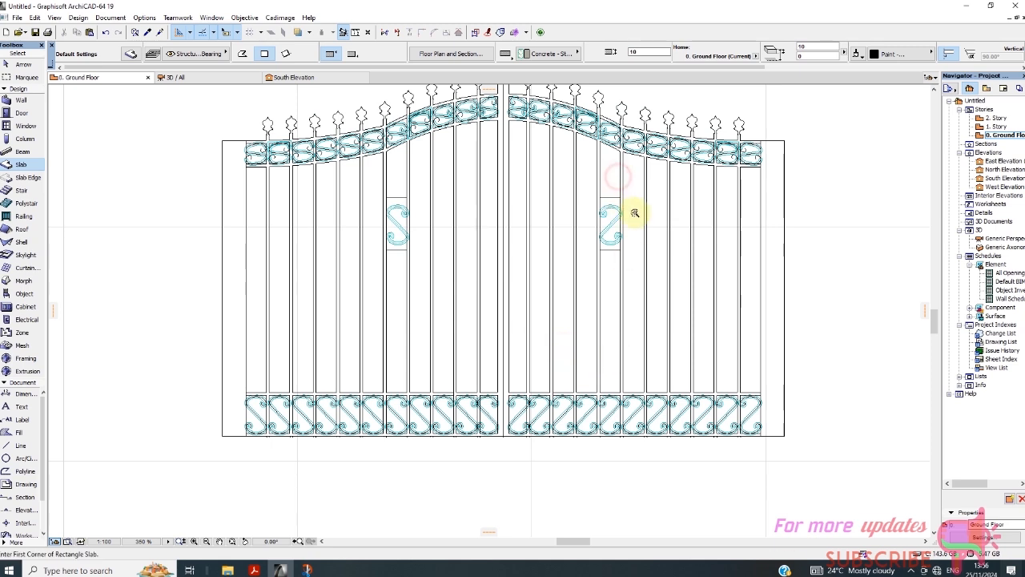
pyautogui.click(687, 340)
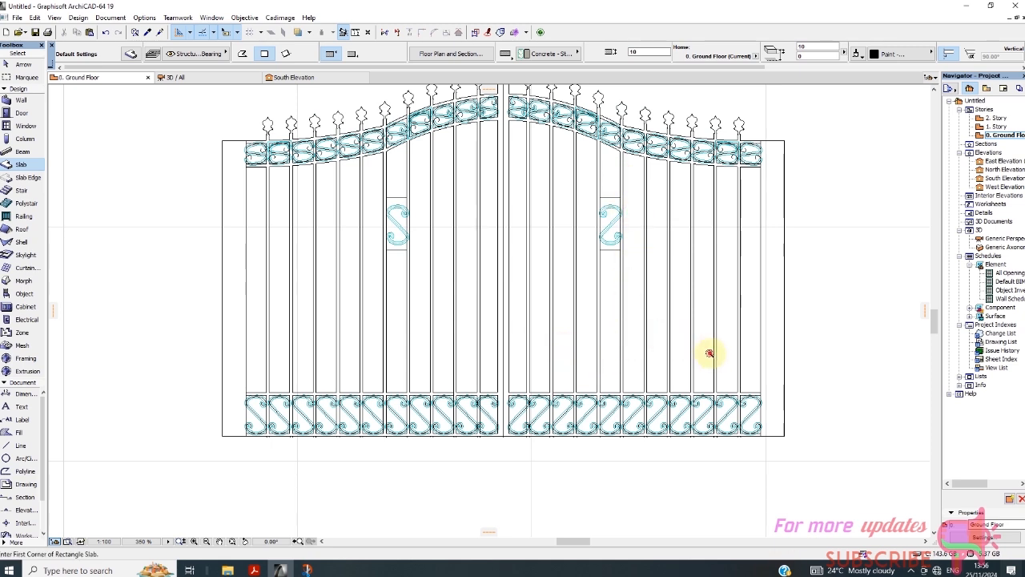
pyautogui.click(750, 360)
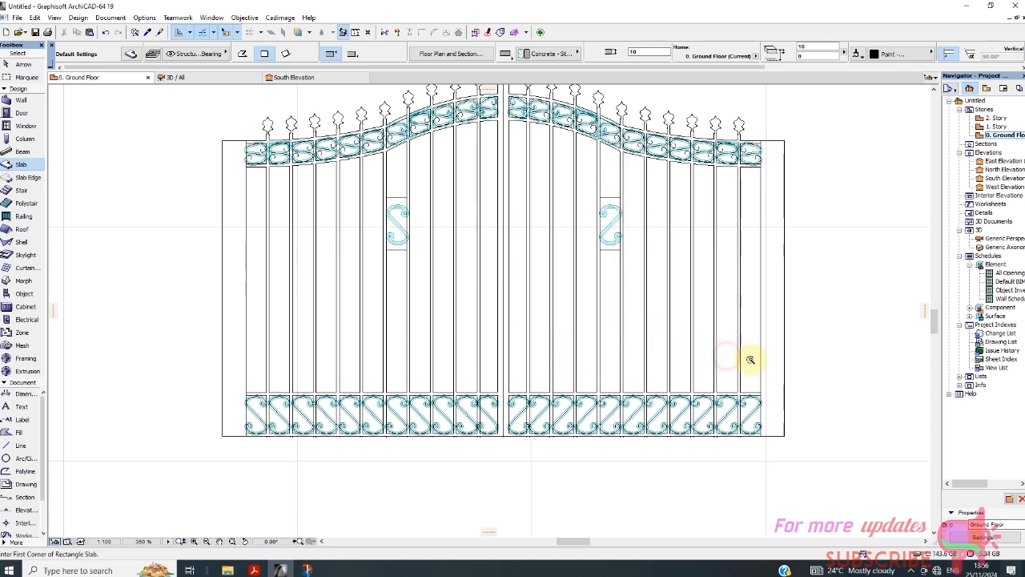
pyautogui.click(213, 78)
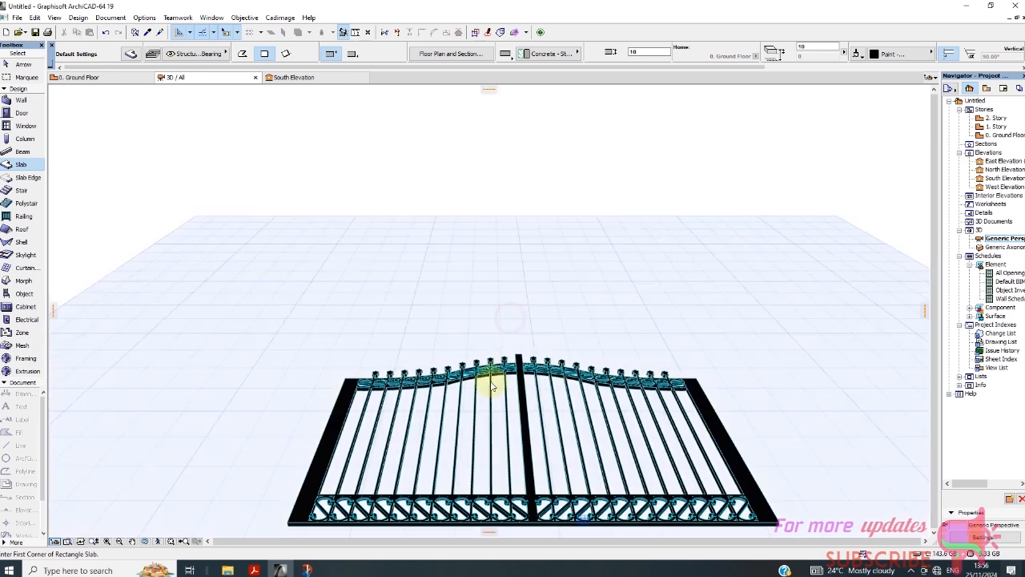
pyautogui.click(101, 79)
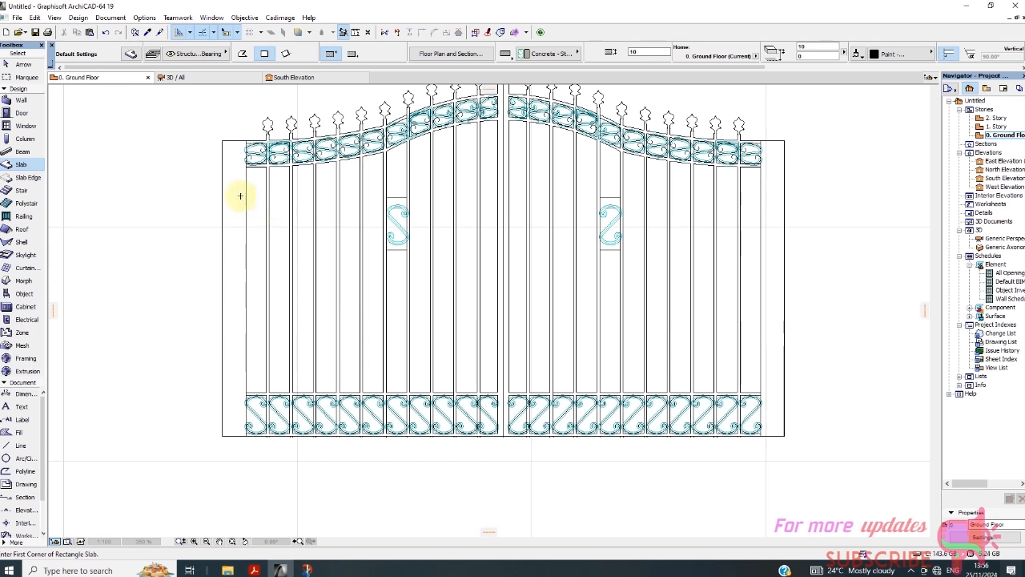
# Step: Set the surface of all panel slabs between the bars of both leaves to Paint - Pale Jade
pyautogui.click(26, 65)
pyautogui.click(258, 228)
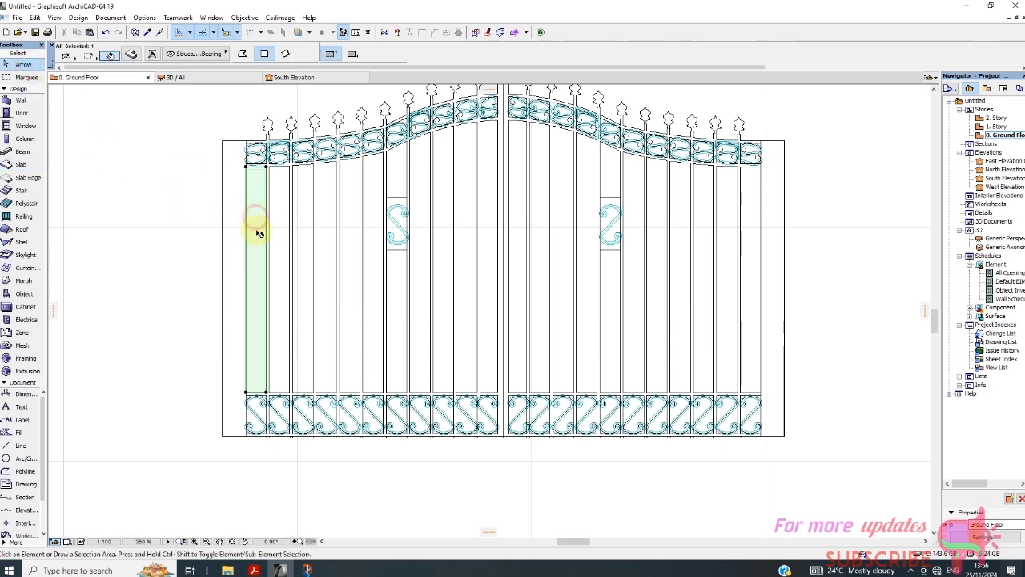
pyautogui.click(276, 258)
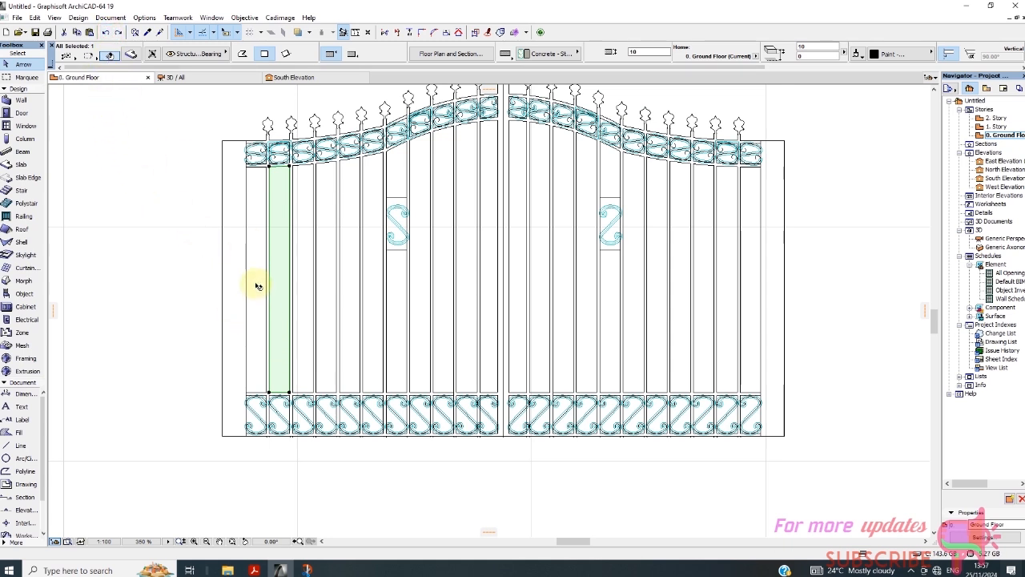
pyautogui.keyDown('shift'); pyautogui.click(257, 286); pyautogui.keyUp('shift')
pyautogui.keyDown('shift'); pyautogui.click(302, 304); pyautogui.keyUp('shift')
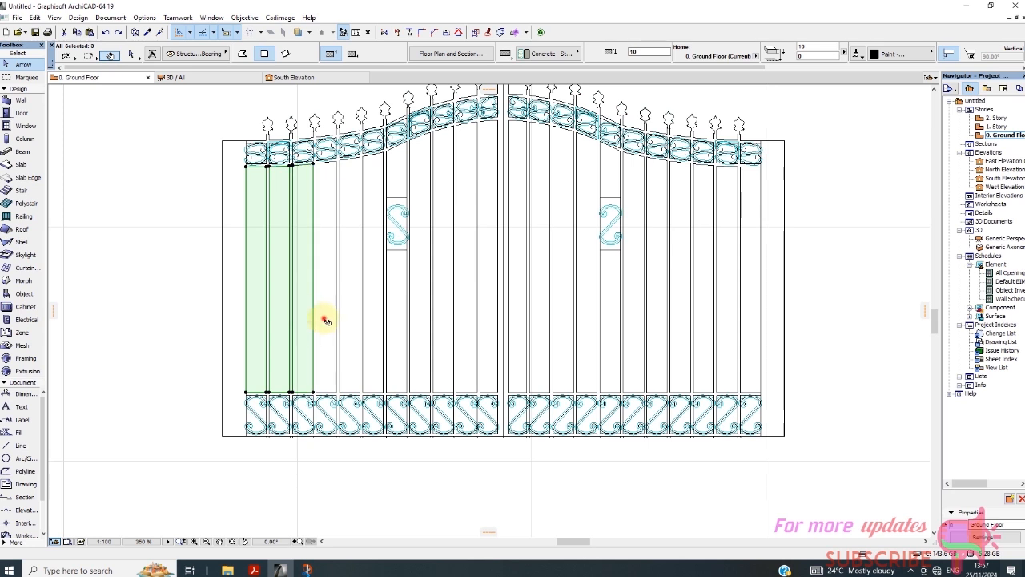
pyautogui.keyDown('shift'); pyautogui.click(325, 320); pyautogui.keyUp('shift')
pyautogui.keyDown('shift'); pyautogui.click(349, 326); pyautogui.keyUp('shift')
pyautogui.keyDown('shift'); pyautogui.click(398, 346); pyautogui.keyUp('shift')
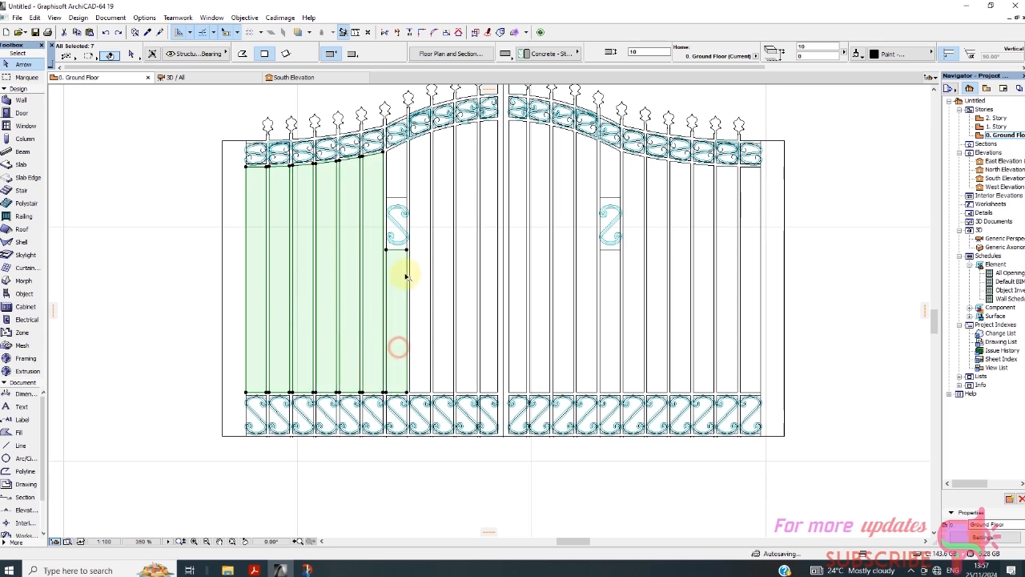
pyautogui.keyDown('shift'); pyautogui.click(395, 182); pyautogui.keyUp('shift')
pyautogui.keyDown('shift'); pyautogui.click(414, 224); pyautogui.keyUp('shift')
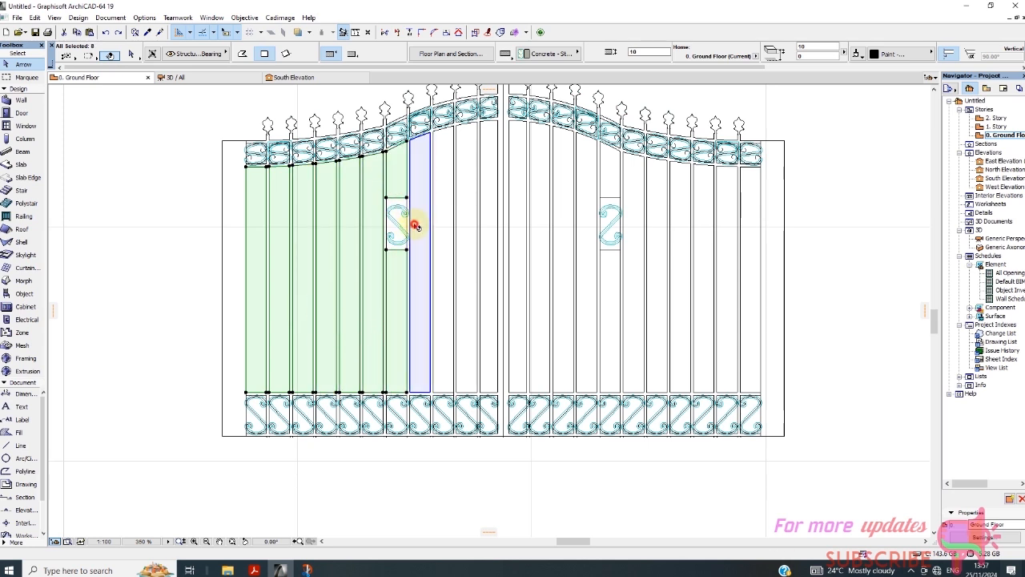
pyautogui.keyDown('shift'); pyautogui.click(443, 267); pyautogui.keyUp('shift')
pyautogui.keyDown('shift'); pyautogui.click(466, 291); pyautogui.keyUp('shift')
pyautogui.keyDown('shift'); pyautogui.click(484, 303); pyautogui.keyUp('shift')
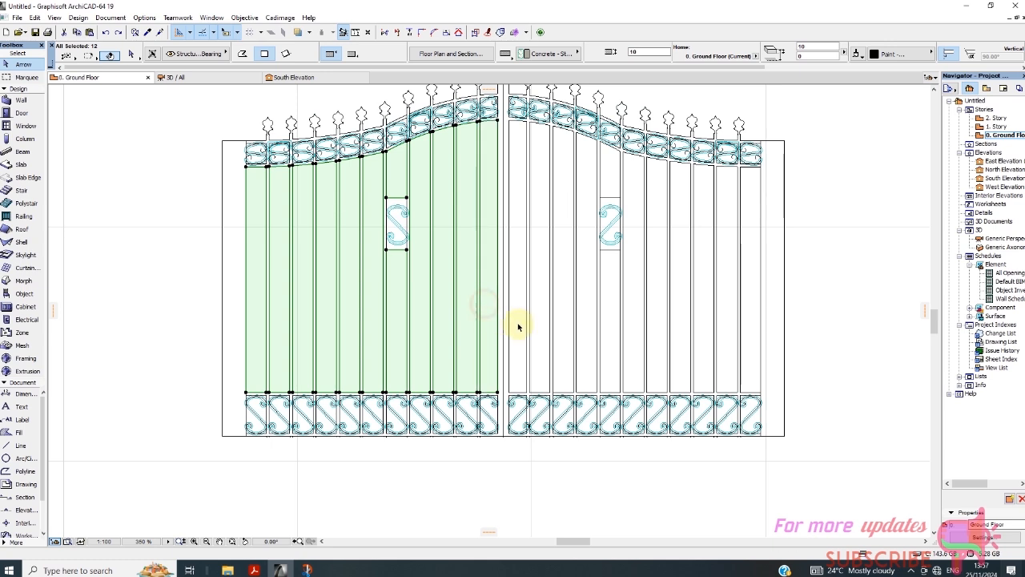
pyautogui.keyDown('shift'); pyautogui.click(518, 326); pyautogui.keyUp('shift')
pyautogui.keyDown('shift'); pyautogui.click(540, 329); pyautogui.keyUp('shift')
pyautogui.keyDown('shift'); pyautogui.click(562, 340); pyautogui.keyUp('shift')
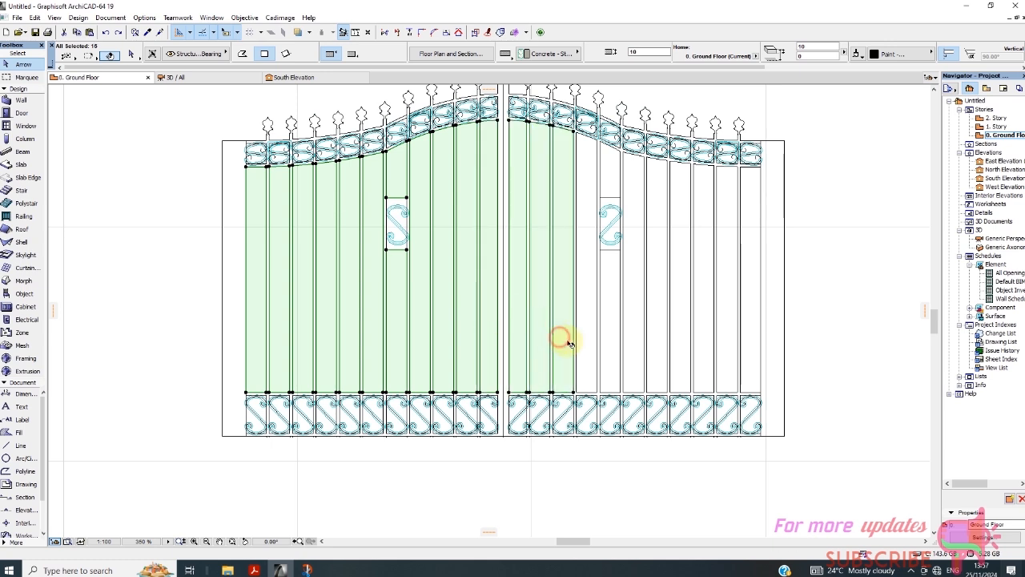
pyautogui.keyDown('shift'); pyautogui.click(580, 339); pyautogui.keyUp('shift')
pyautogui.keyDown('shift'); pyautogui.click(611, 291); pyautogui.keyUp('shift')
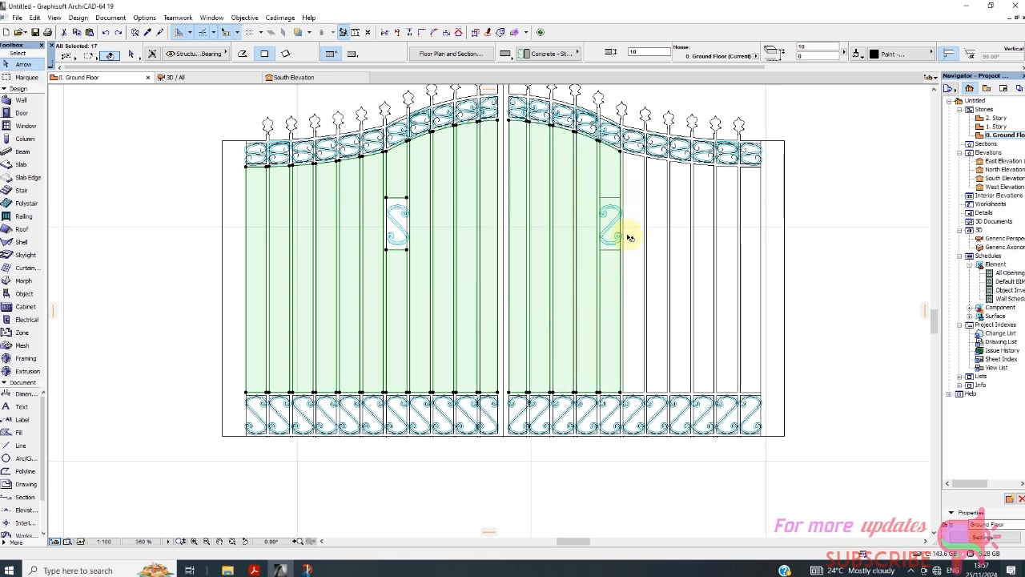
pyautogui.keyDown('shift'); pyautogui.click(631, 238); pyautogui.keyUp('shift')
pyautogui.keyDown('shift'); pyautogui.click(650, 267); pyautogui.keyUp('shift')
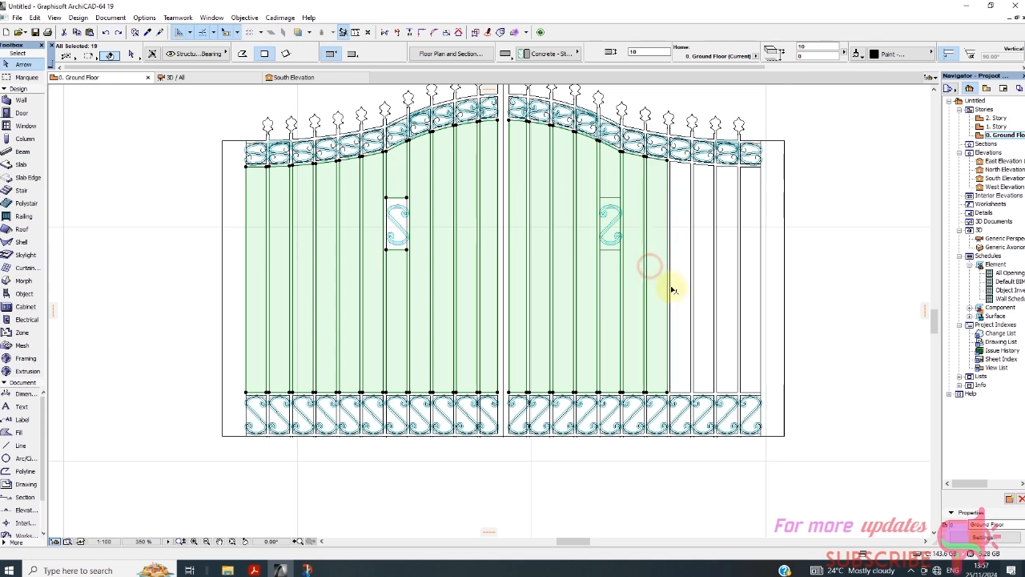
pyautogui.keyDown('shift'); pyautogui.click(672, 289); pyautogui.keyUp('shift')
pyautogui.keyDown('shift'); pyautogui.click(703, 305); pyautogui.keyUp('shift')
pyautogui.keyDown('shift'); pyautogui.click(723, 308); pyautogui.keyUp('shift')
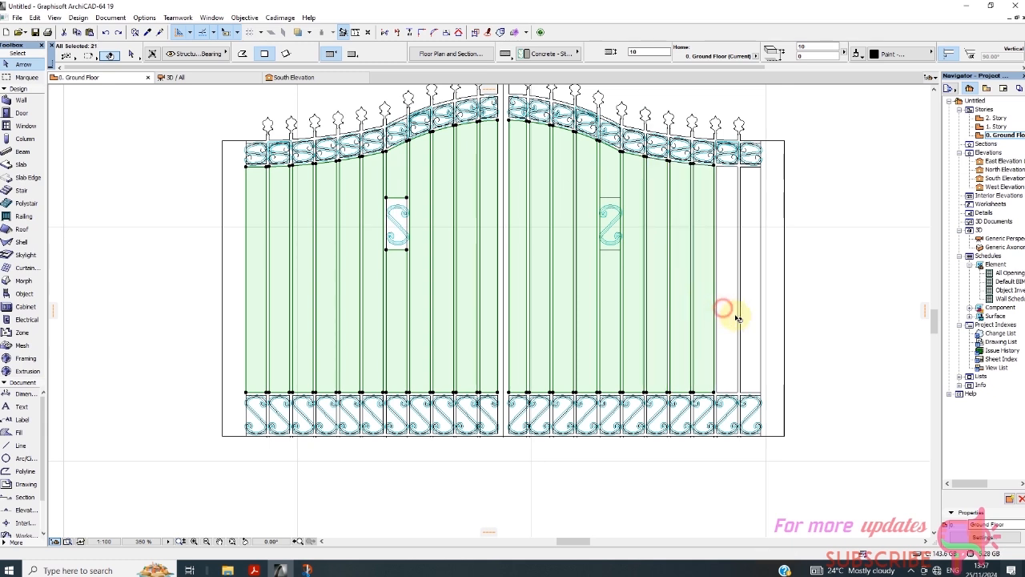
pyautogui.keyDown('shift'); pyautogui.click(740, 317); pyautogui.keyUp('shift')
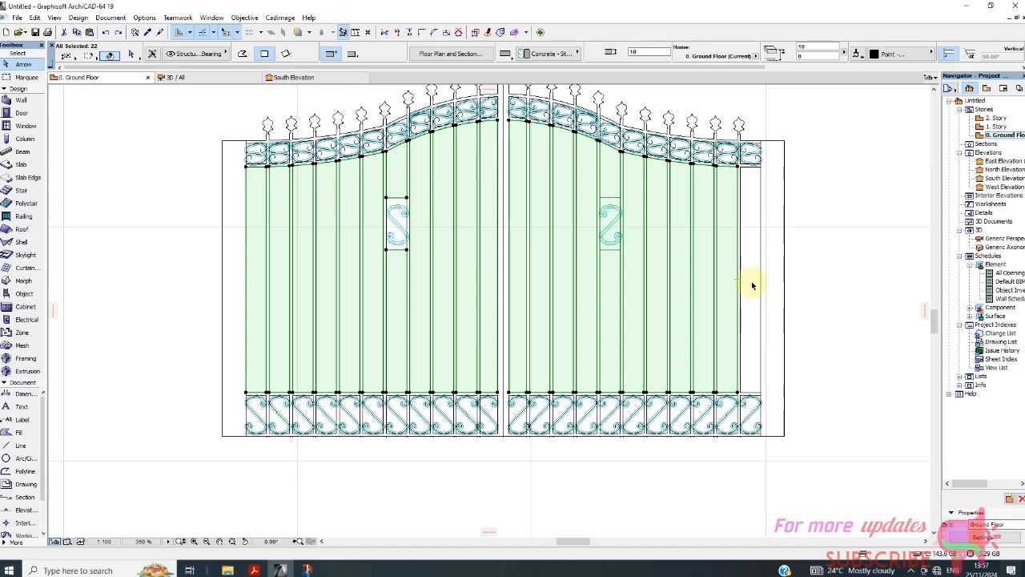
pyautogui.click(899, 54)
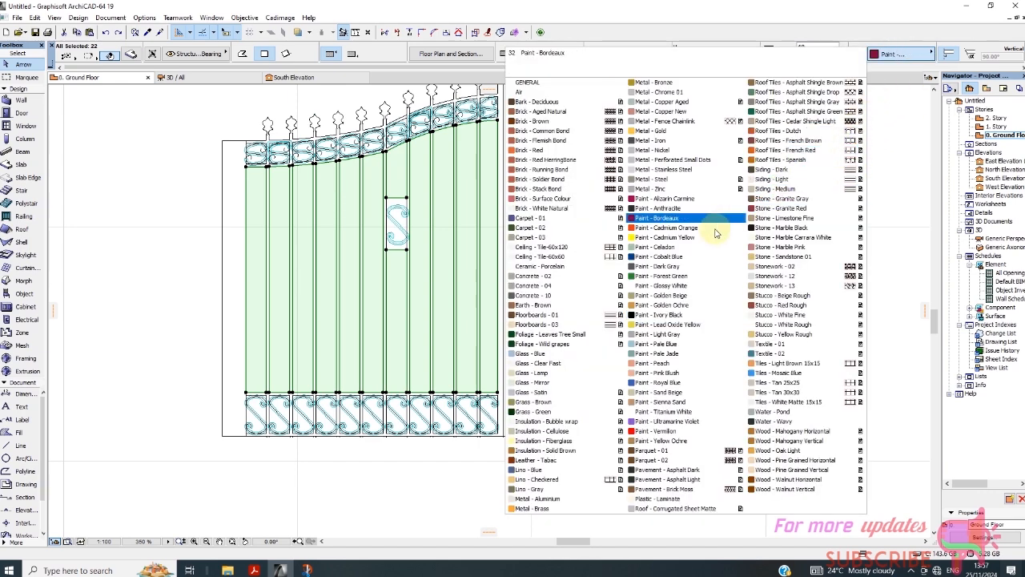
pyautogui.click(672, 353)
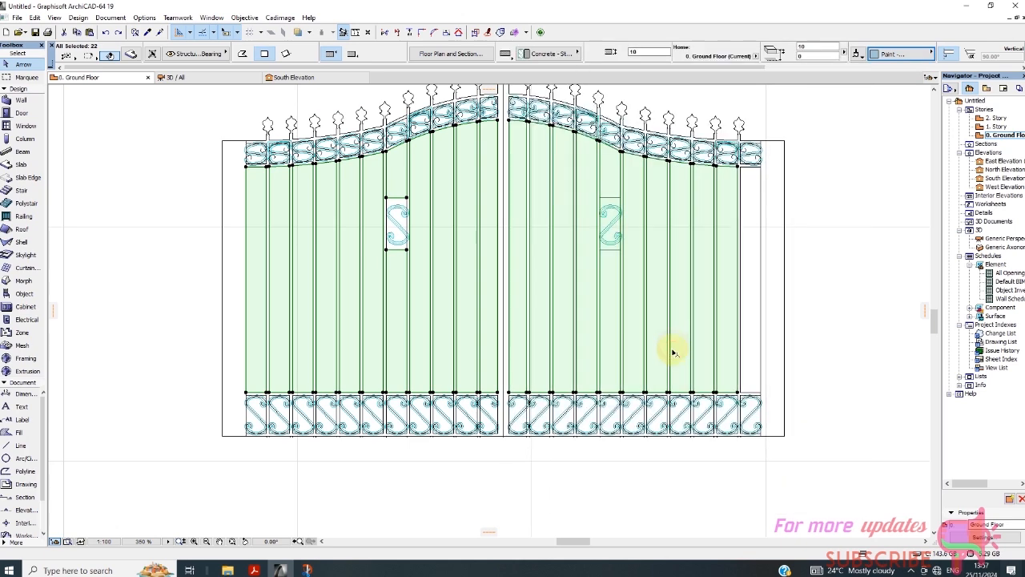
pyautogui.click(797, 289)
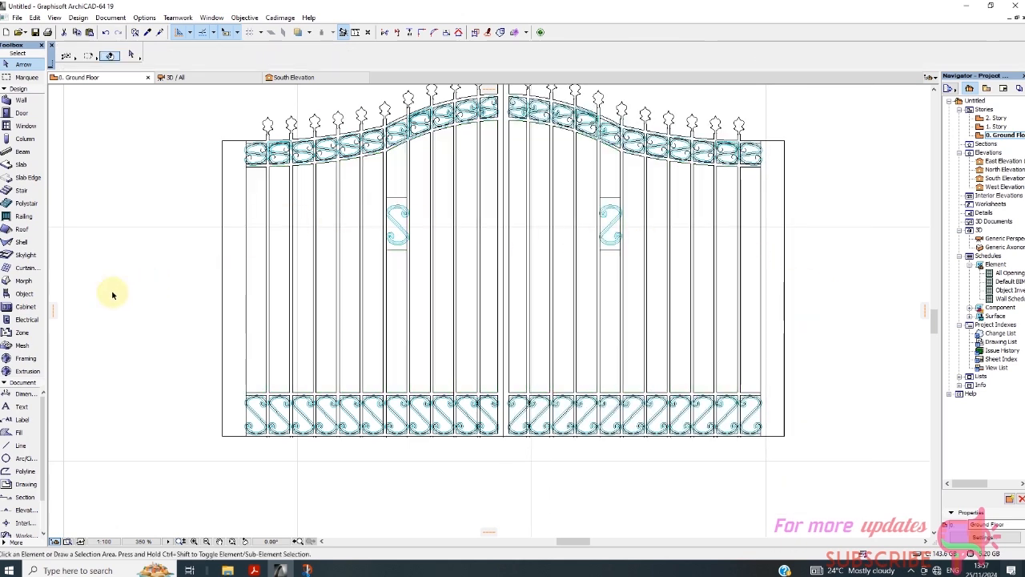
# Step: Set the Slab tool's default surface to Paint - Pale Jade
pyautogui.click(22, 164)
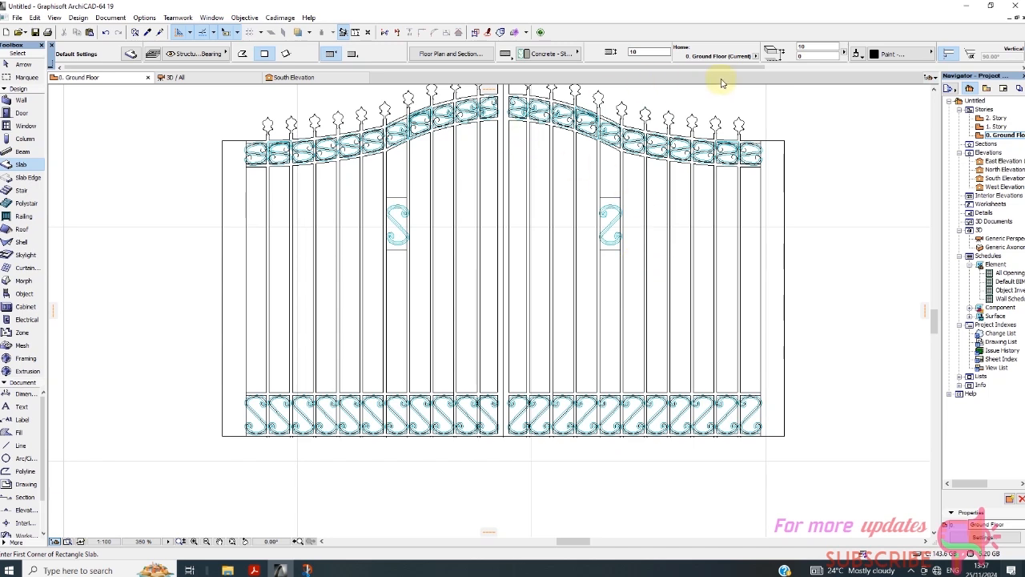
pyautogui.click(887, 53)
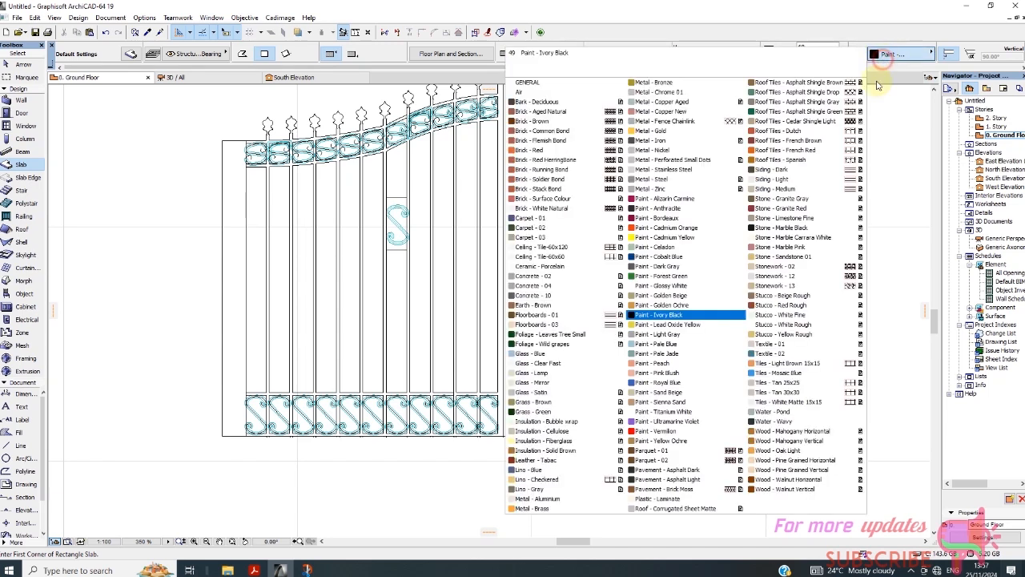
pyautogui.click(676, 352)
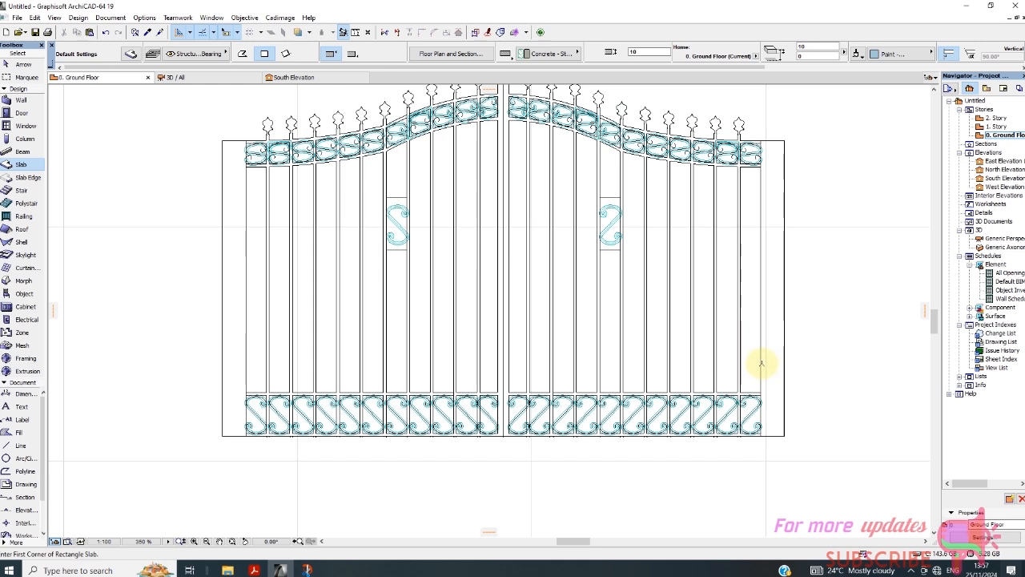
# Step: Inspect the overlapping panel slabs around the upper scroll of the right leaf by selecting them one after another
pyautogui.scroll(6, 617, 205)
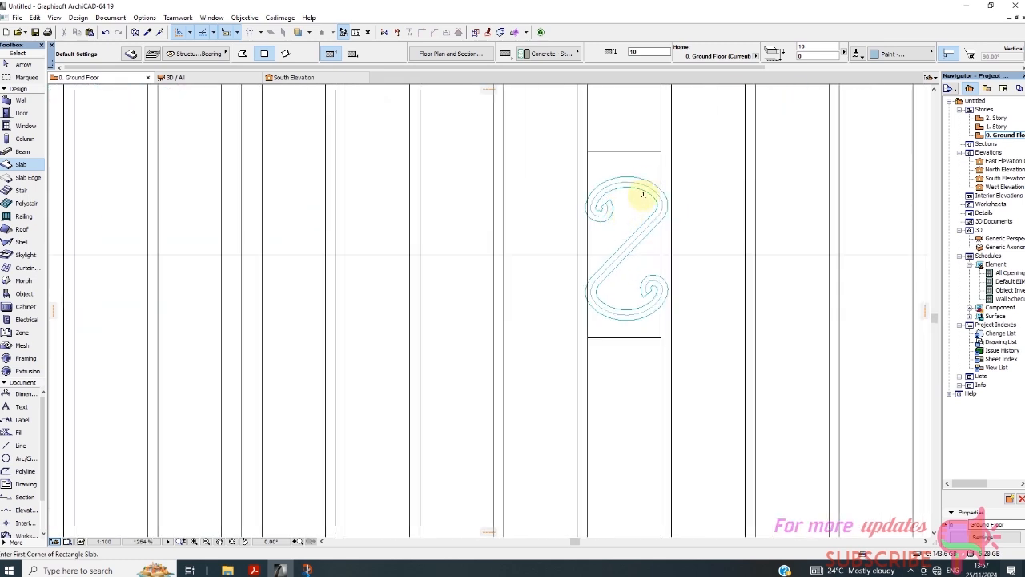
pyautogui.click(16, 66)
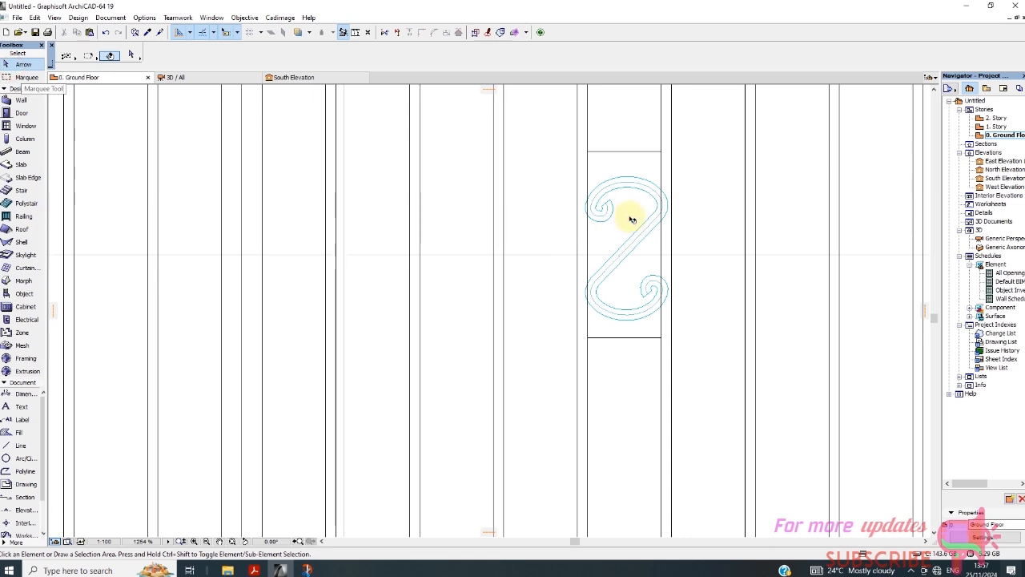
pyautogui.click(630, 253)
pyautogui.click(637, 264)
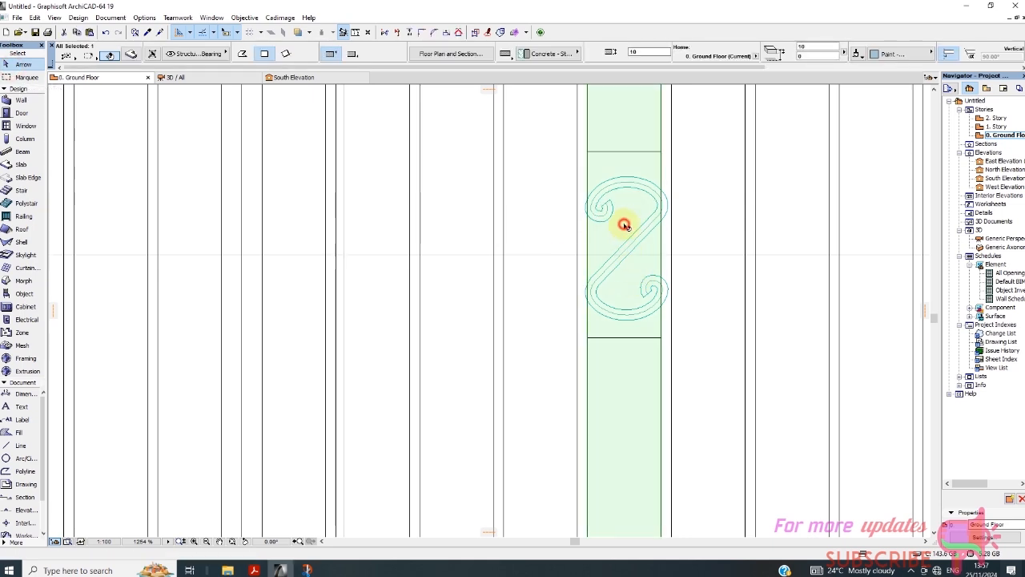
pyautogui.click(630, 286)
pyautogui.click(636, 264)
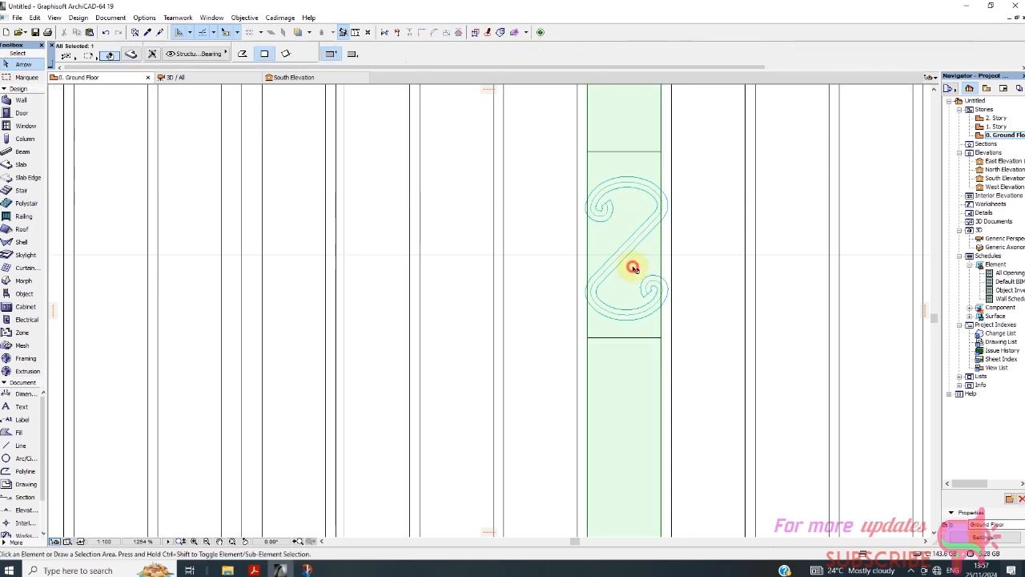
pyautogui.click(626, 226)
pyautogui.click(626, 226)
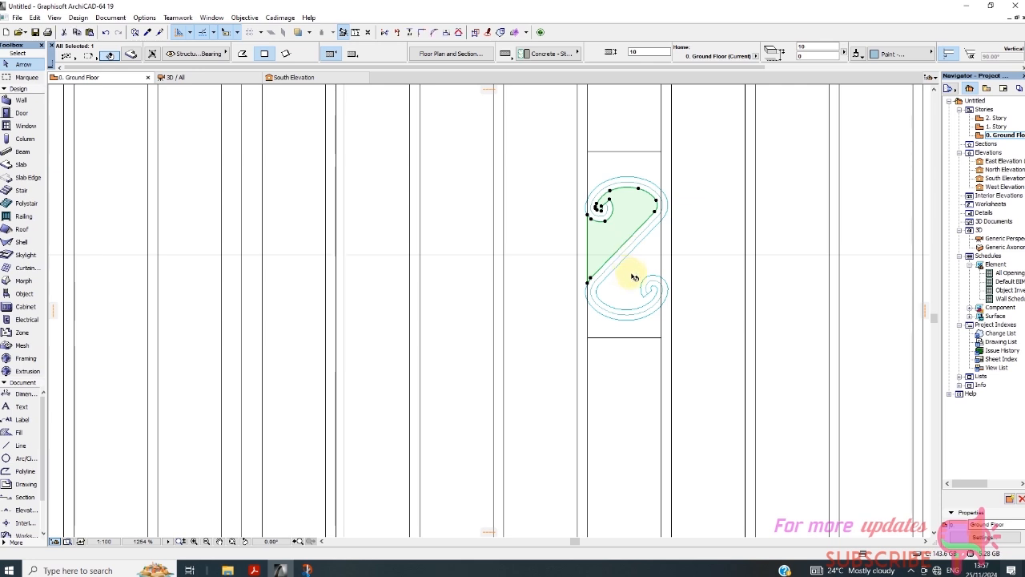
# Step: Cut openings in the tall slab behind the right leaf's upper scroll, between the scroll's curves and down to the lower horizontal line
pyautogui.click(634, 278)
pyautogui.click(635, 276)
pyautogui.scroll(-2, 564, 272)
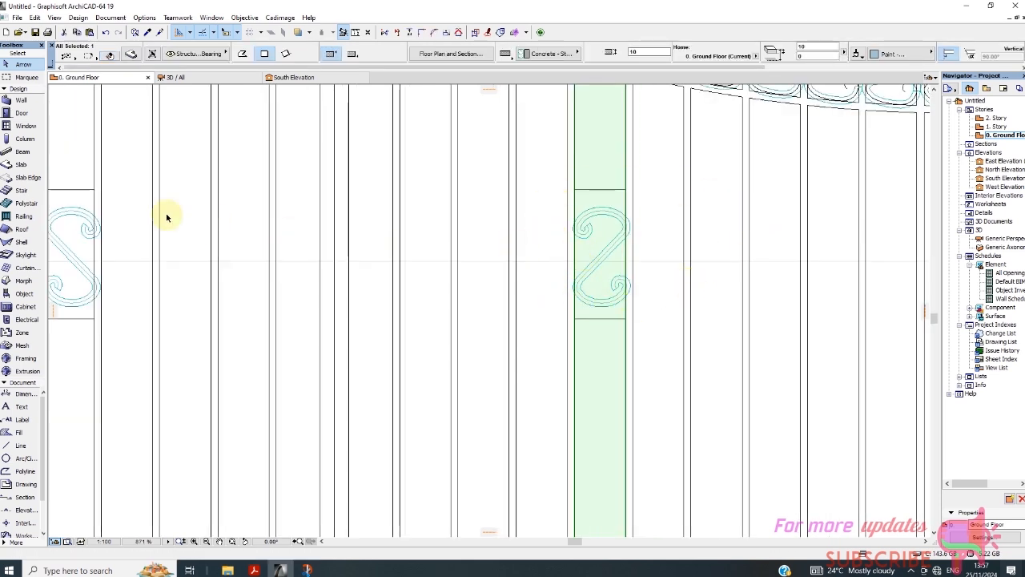
pyautogui.click(19, 164)
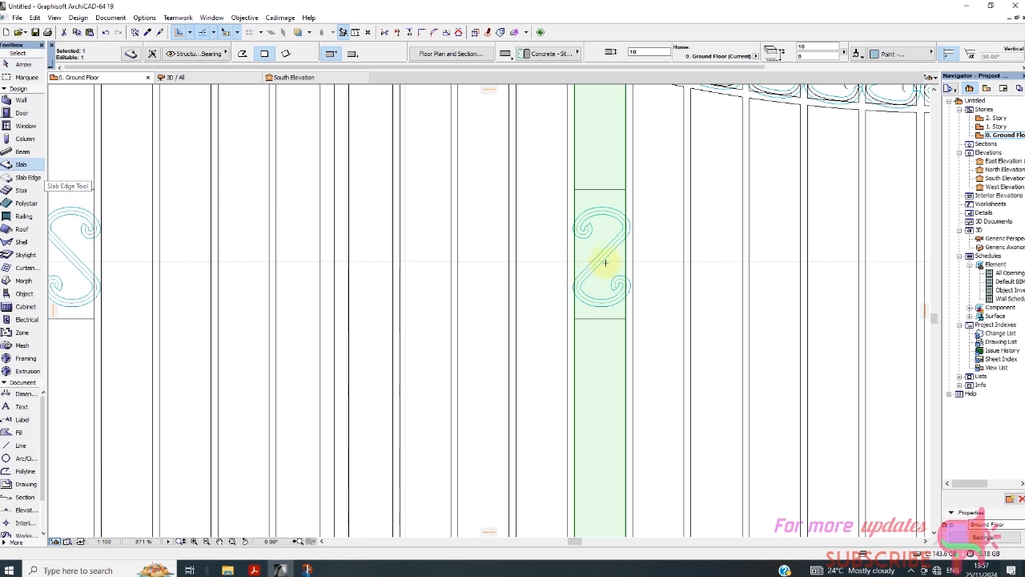
pyautogui.click(592, 260)
pyautogui.click(604, 281)
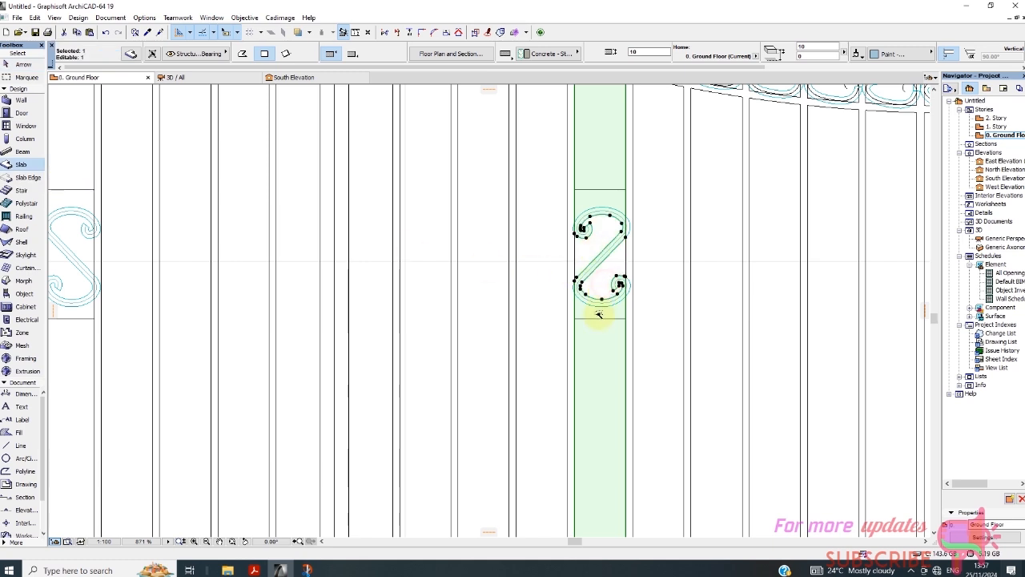
pyautogui.click(589, 314)
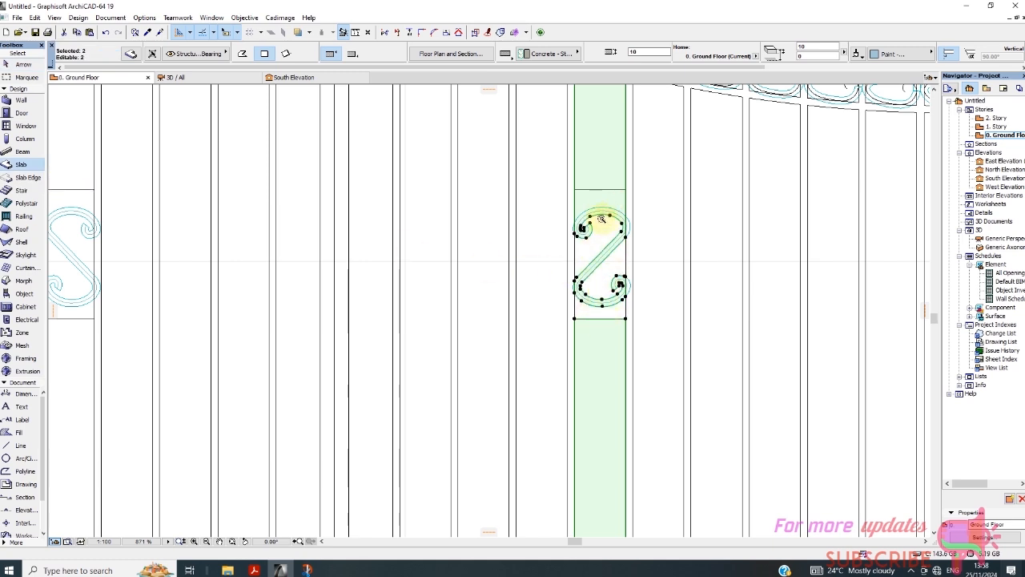
pyautogui.scroll(2, 594, 203)
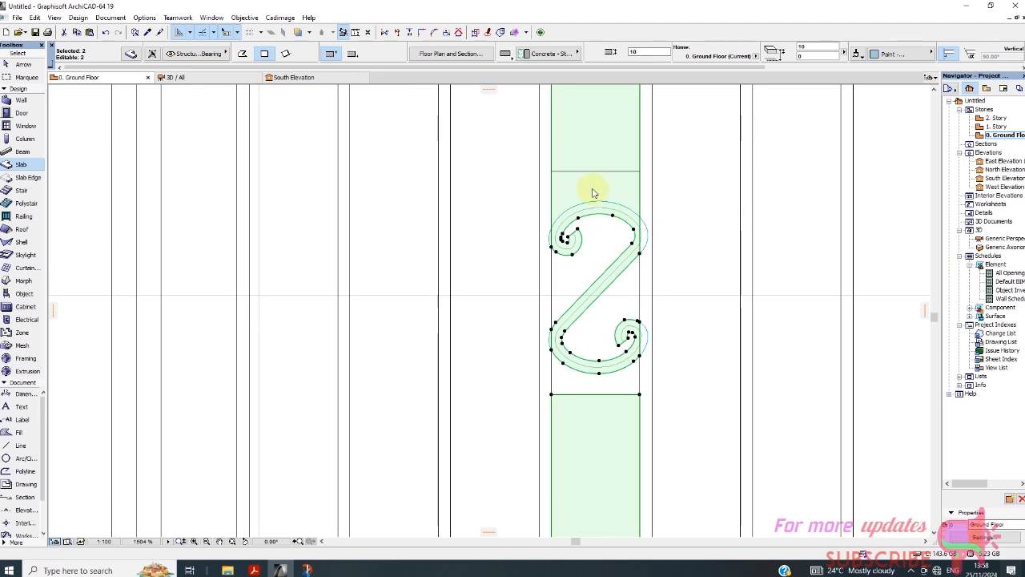
pyautogui.scroll(-2, 571, 218)
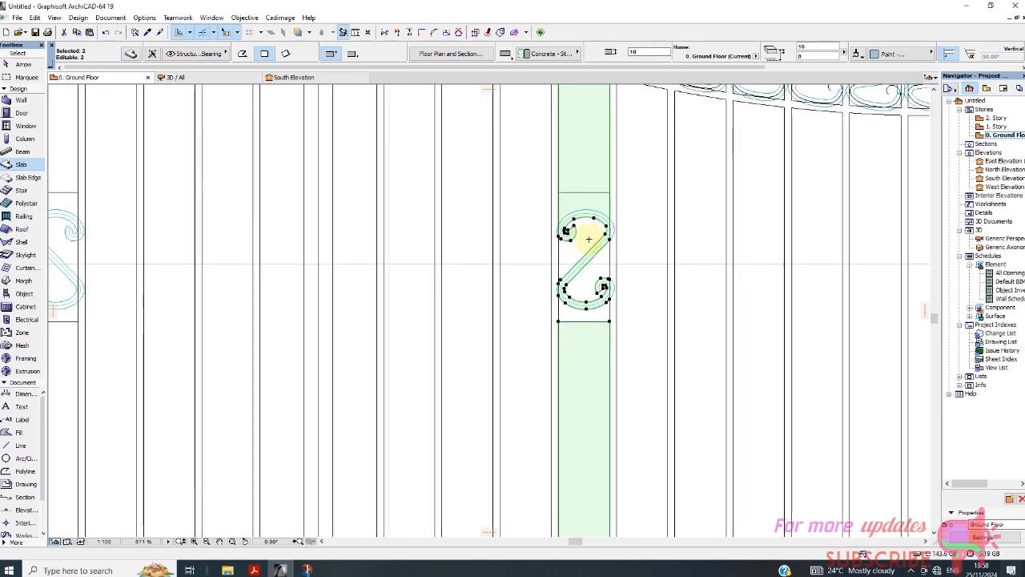
pyautogui.press('Escape')
pyautogui.click(587, 200)
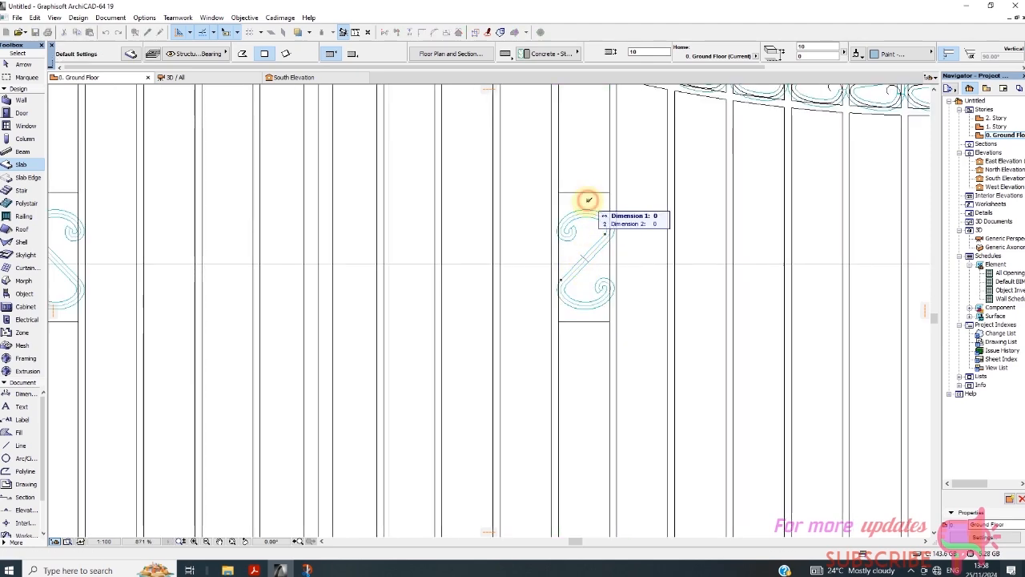
pyautogui.press('Escape')
pyautogui.press('Escape')
pyautogui.scroll(-8, 473, 291)
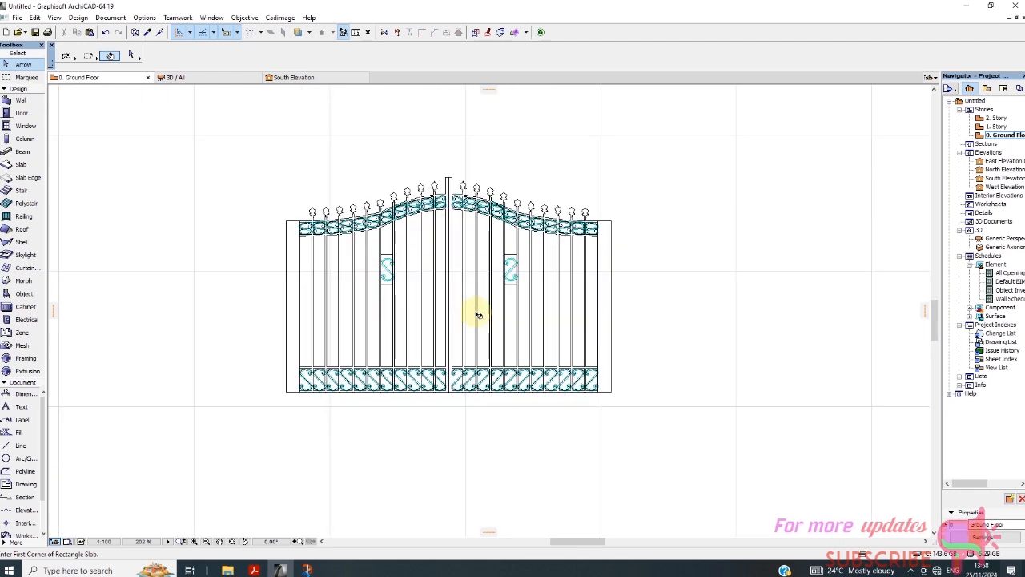
pyautogui.scroll(-4, 328, 290)
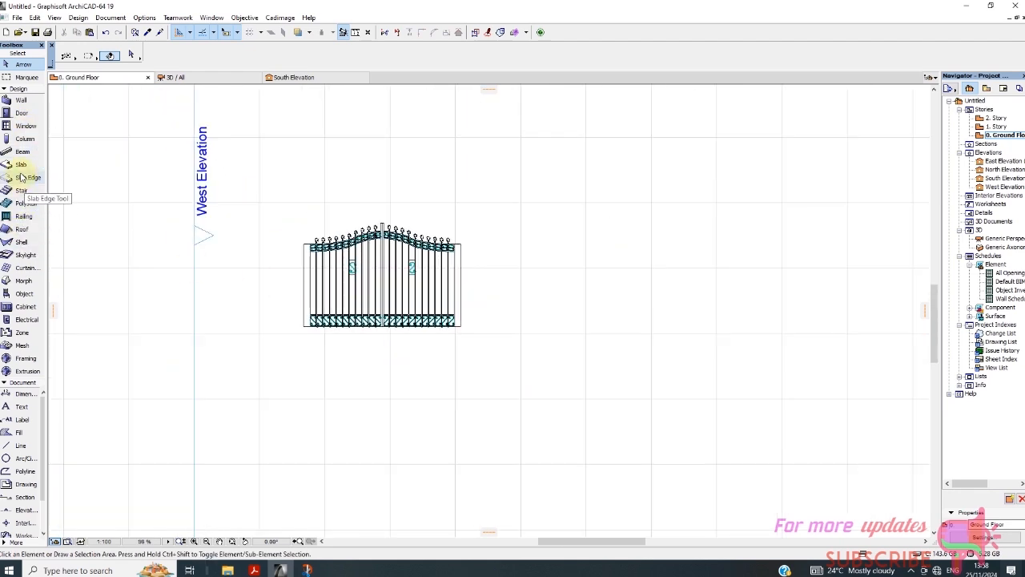
pyautogui.click(20, 100)
pyautogui.scroll(-3, 469, 308)
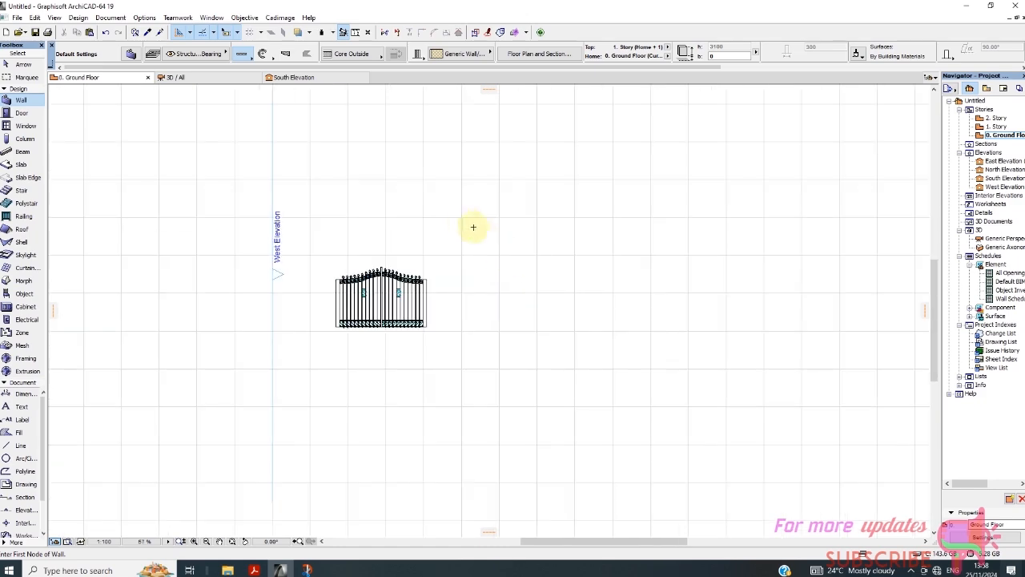
pyautogui.scroll(2, 400, 315)
pyautogui.scroll(2, 385, 310)
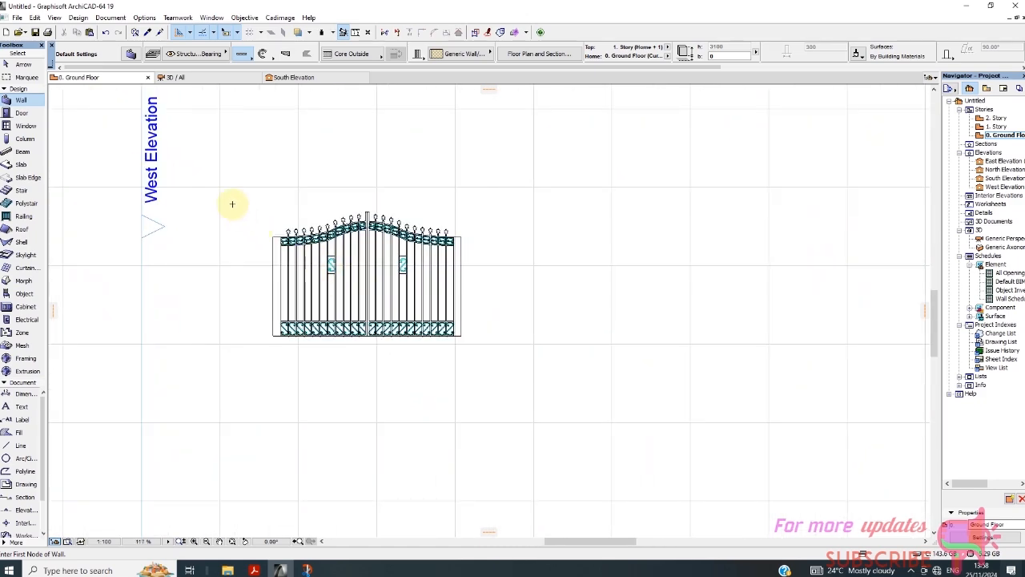
# Step: Select the entire gate and save it as a door object named NEW GATE 01 in the Embedded Library, keeping its basic settings
pyautogui.click(22, 64)
pyautogui.moveTo(235, 170); pyautogui.dragTo(590, 397)
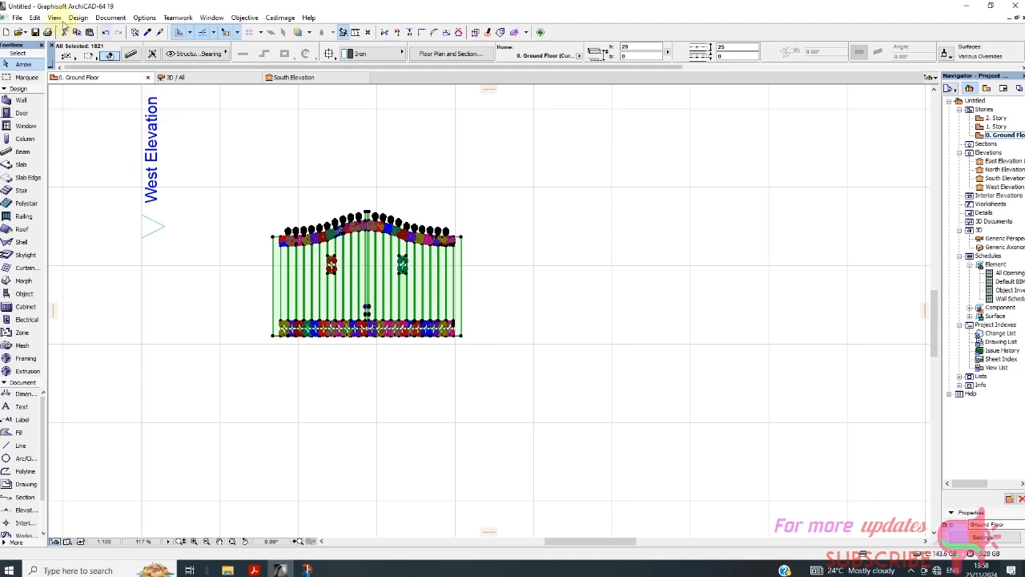
pyautogui.click(19, 18)
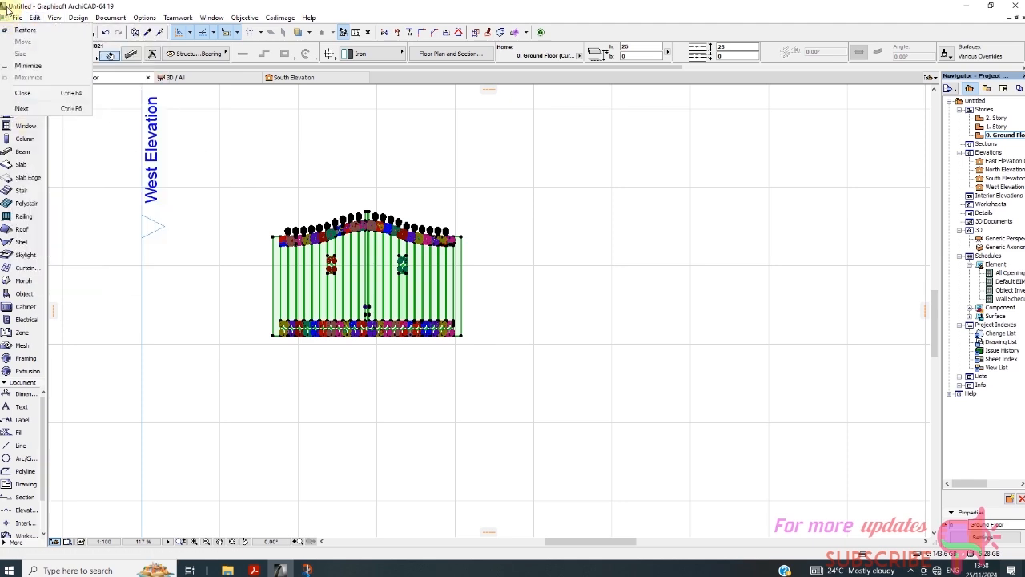
pyautogui.click(23, 19)
pyautogui.click(15, 18)
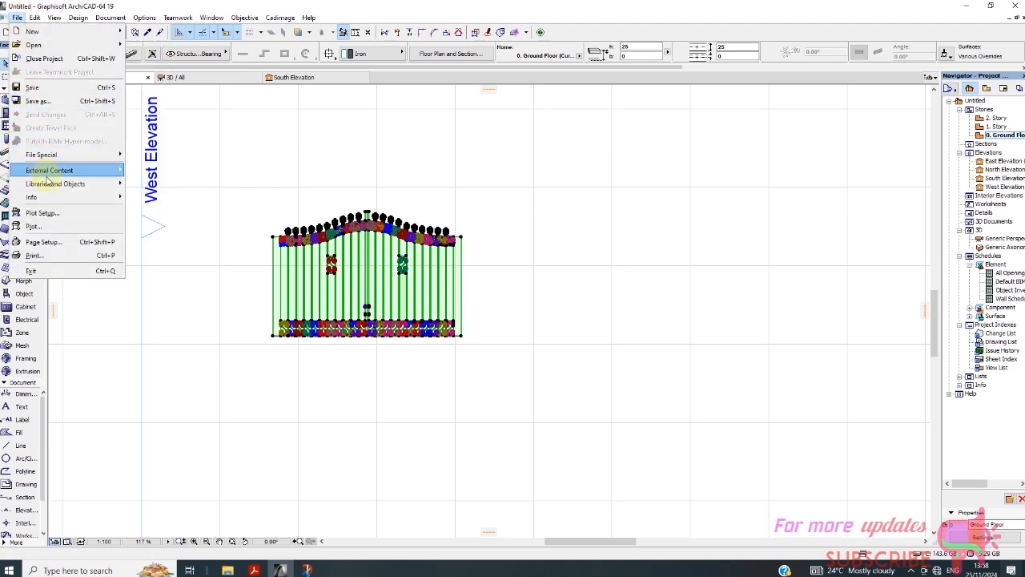
pyautogui.moveTo(50, 184)
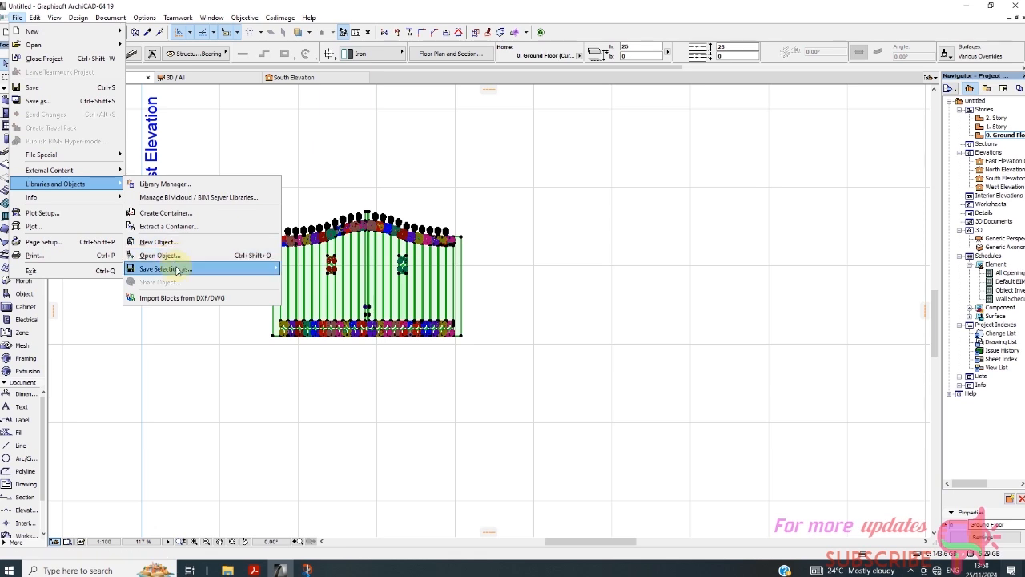
pyautogui.moveTo(178, 268)
pyautogui.click(319, 285)
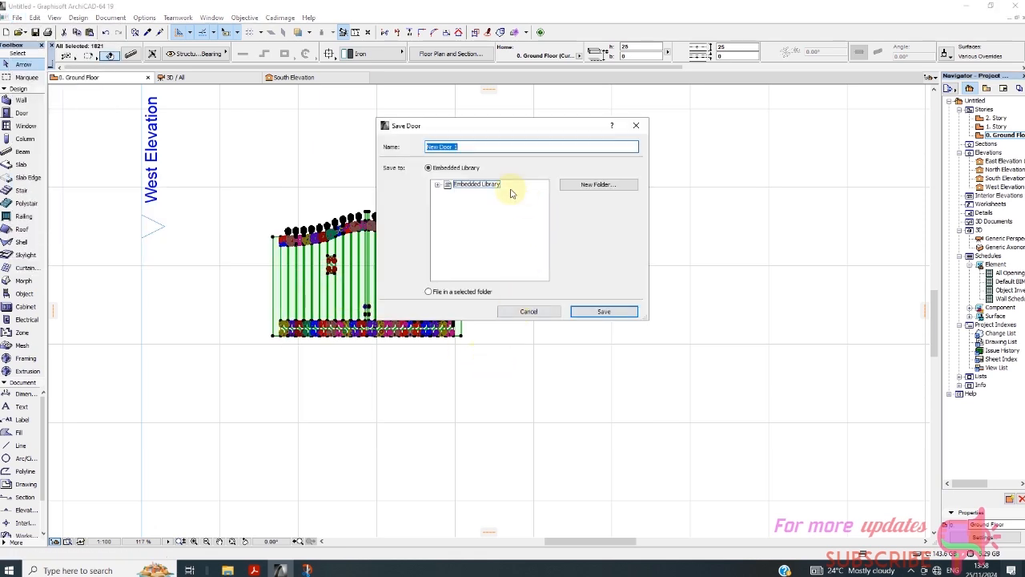
pyautogui.moveTo(475, 148); pyautogui.dragTo(404, 162)
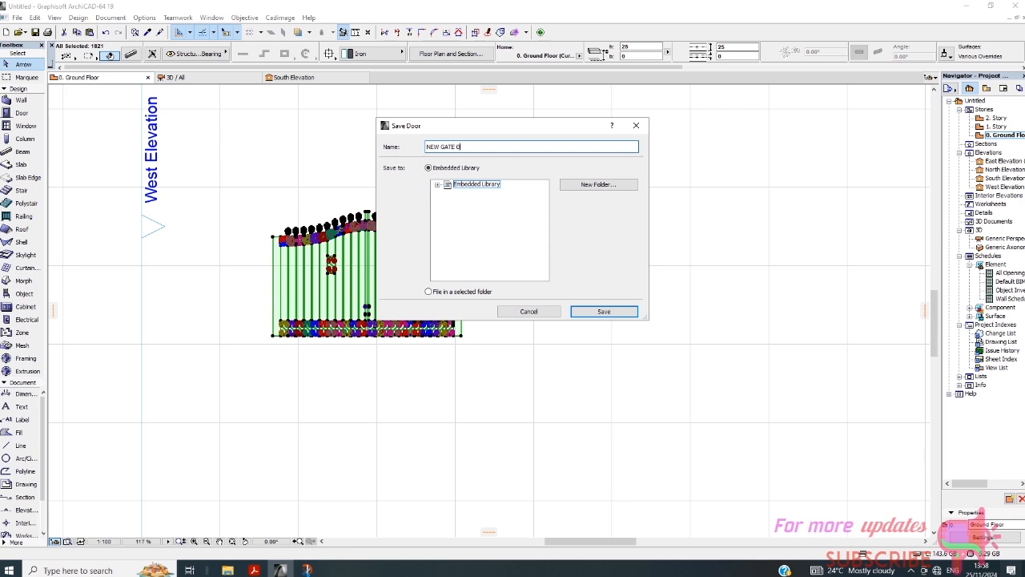
pyautogui.click(606, 319)
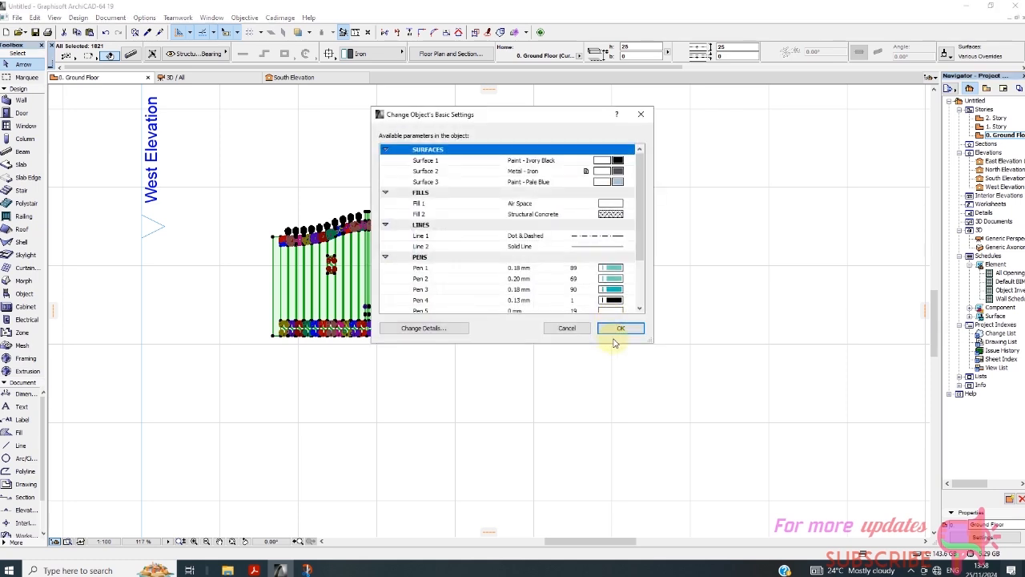
pyautogui.click(622, 333)
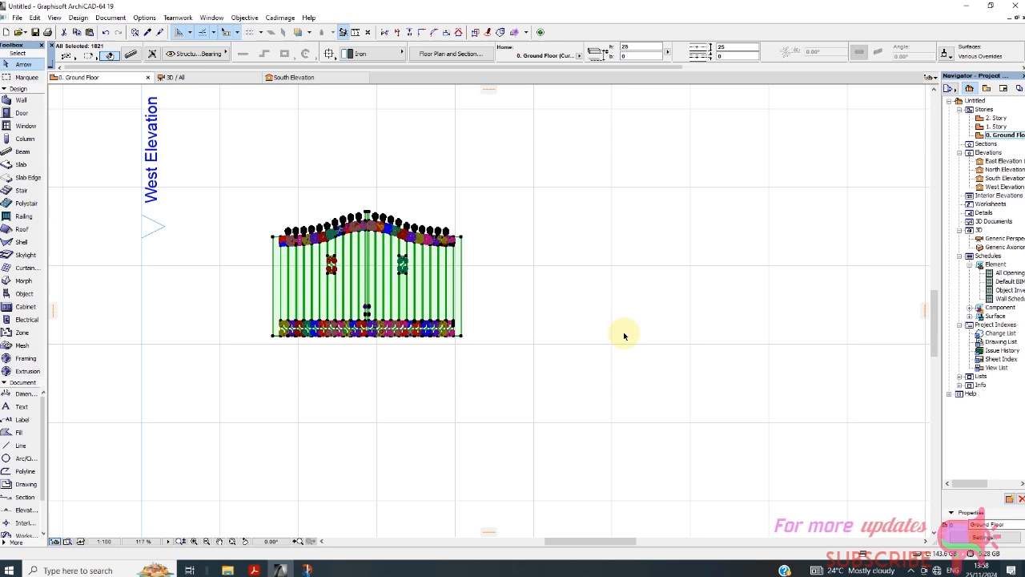
pyautogui.click(582, 311)
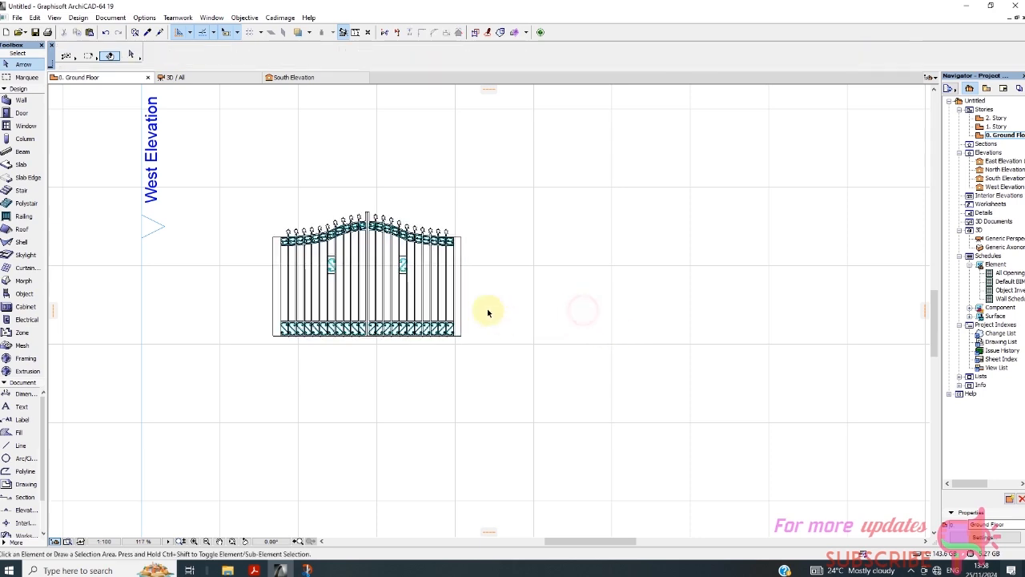
# Step: Draw a straight horizontal wall in the empty area above the gate, extending beyond the gate's width on both sides
pyautogui.click(16, 101)
pyautogui.scroll(-3, 275, 291)
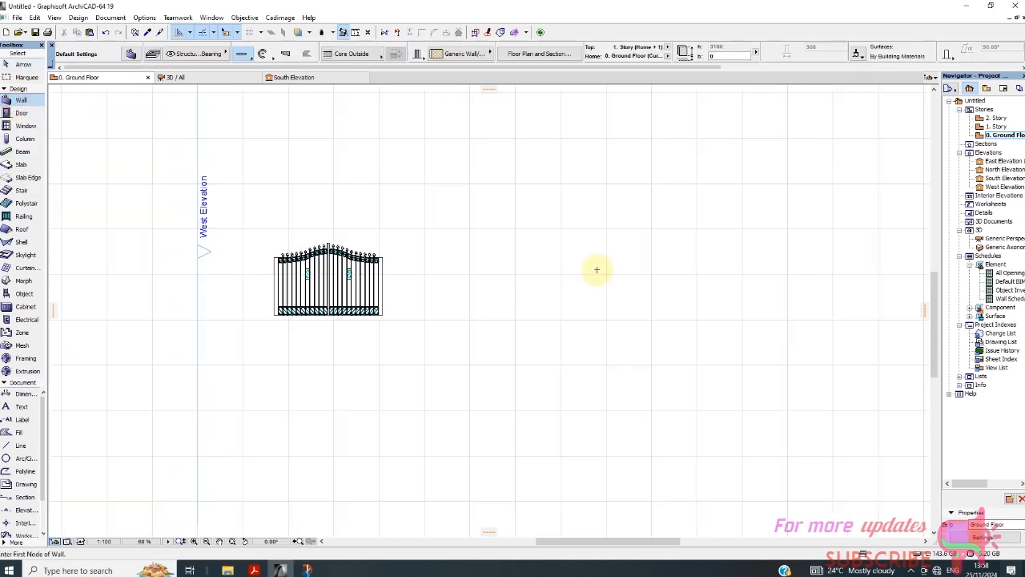
pyautogui.click(250, 185)
pyautogui.click(421, 186)
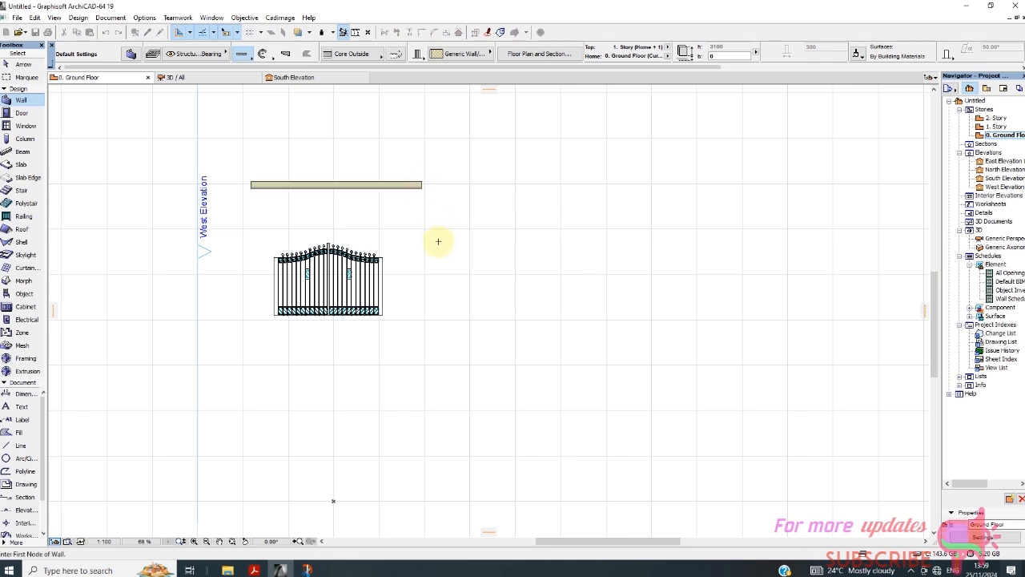
# Step: Place the NEW GATE 01 door near the middle of the horizontal wall, opening toward the flat gate drawing
pyautogui.click(21, 113)
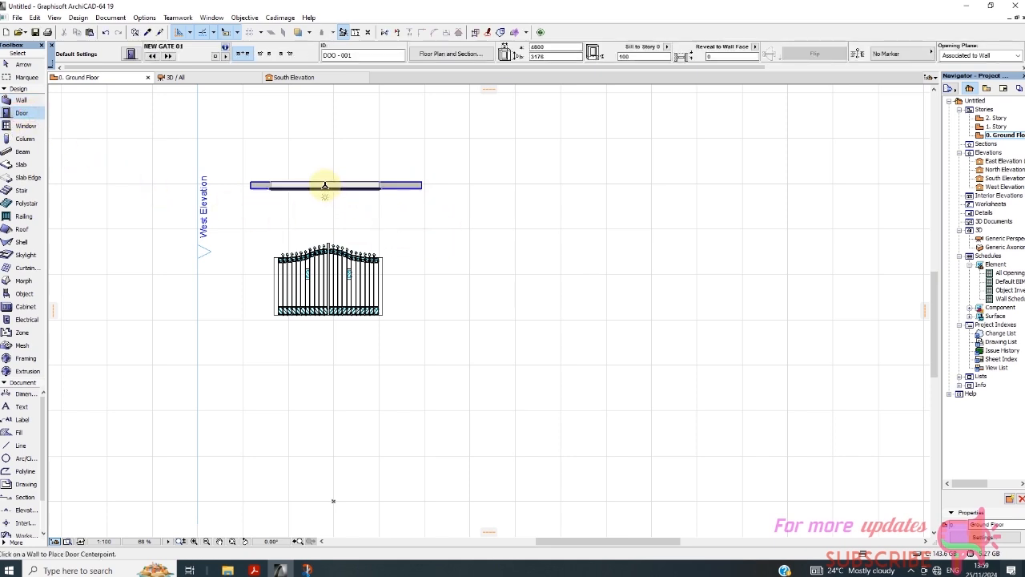
pyautogui.click(325, 186)
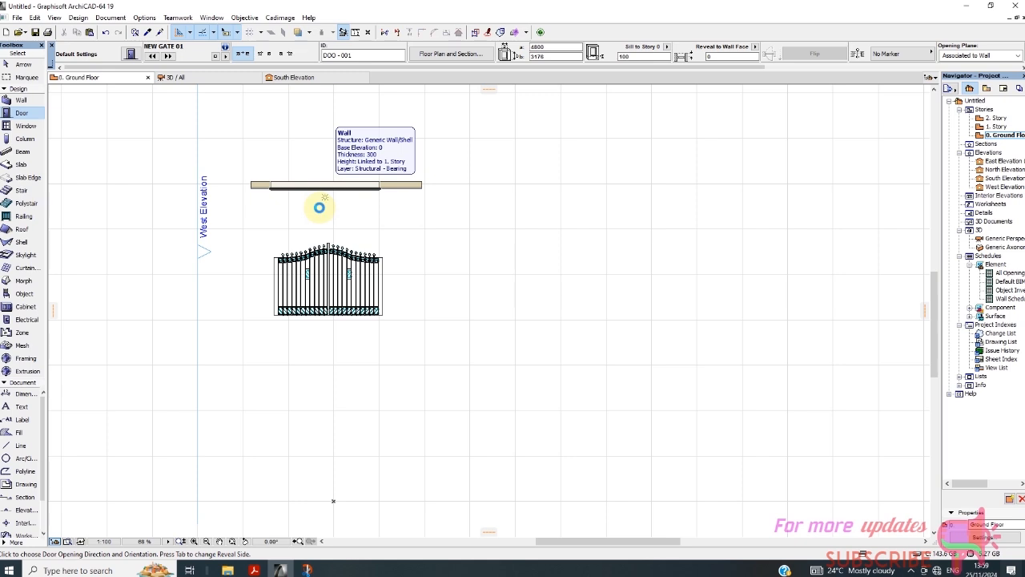
pyautogui.click(319, 207)
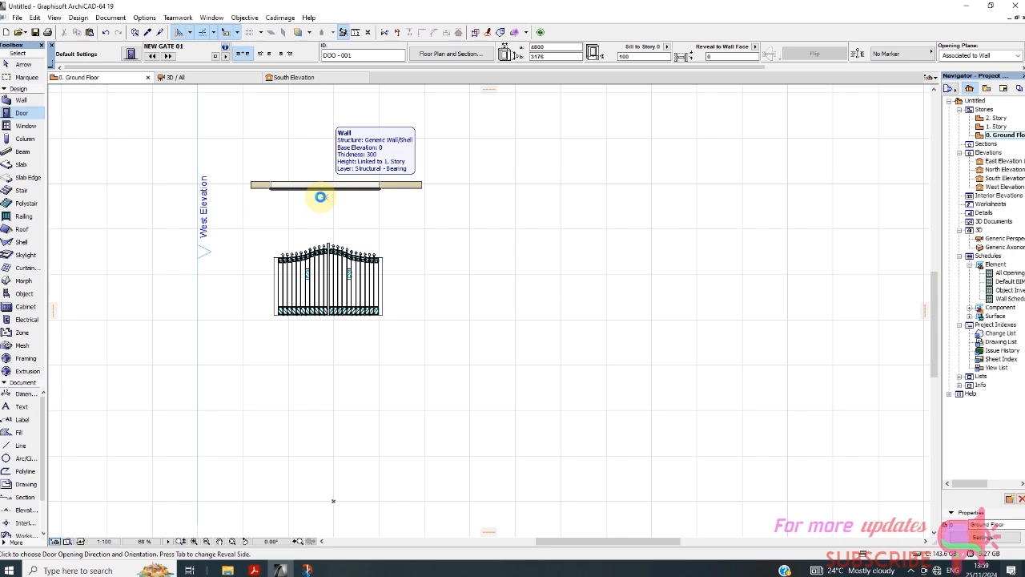
pyautogui.click(911, 569)
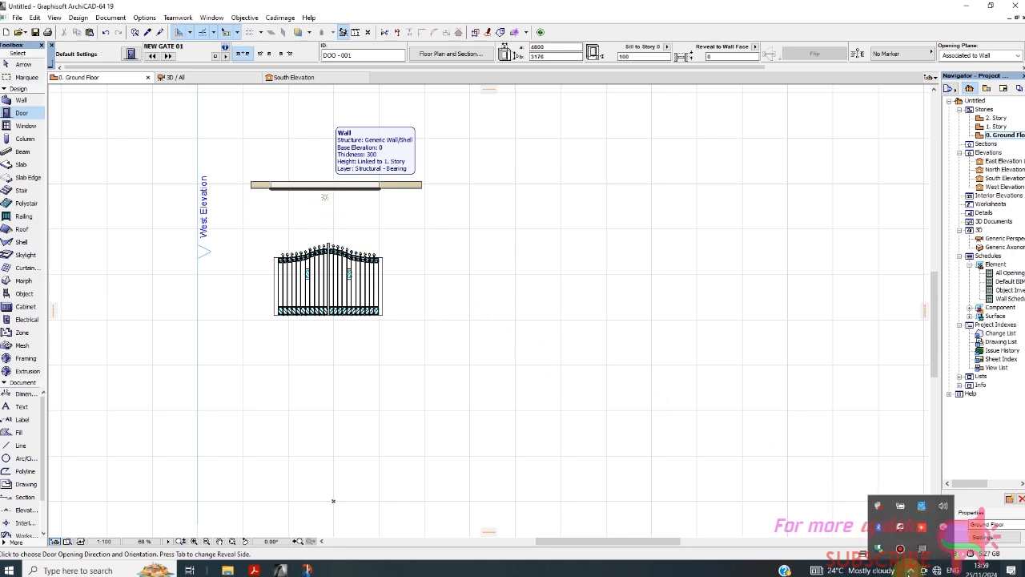
pyautogui.click(320, 213)
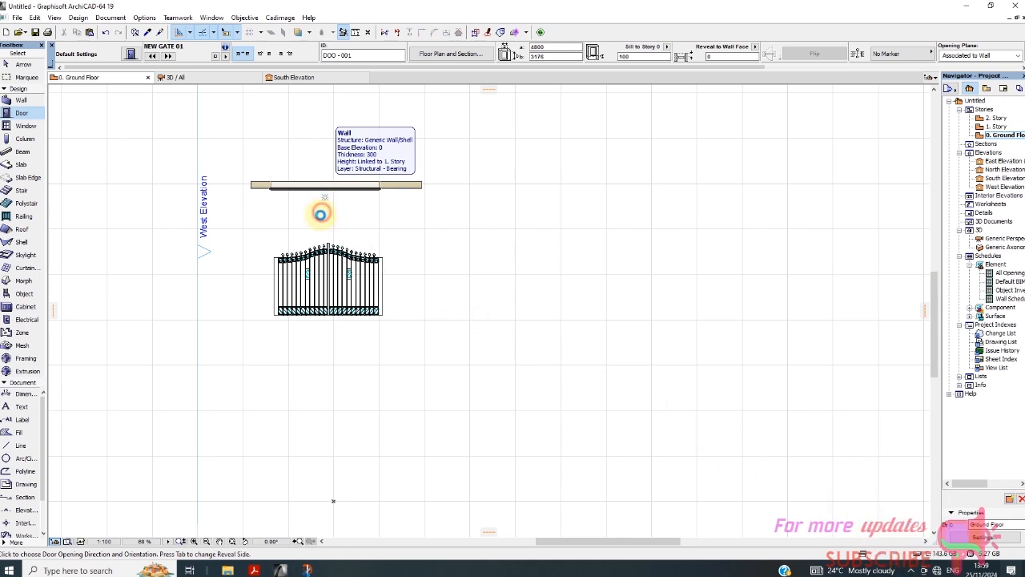
pyautogui.click(910, 569)
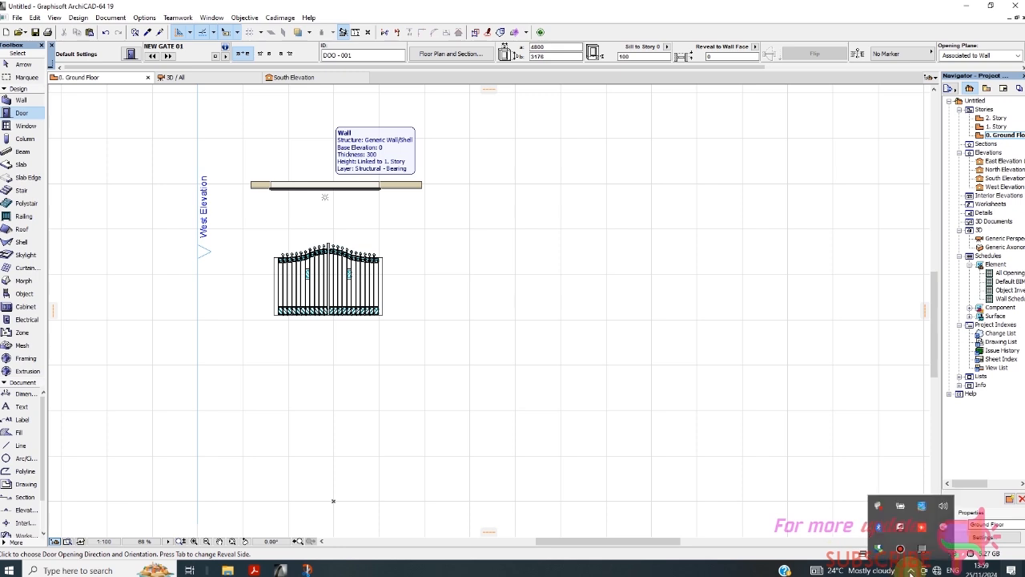
pyautogui.click(900, 549)
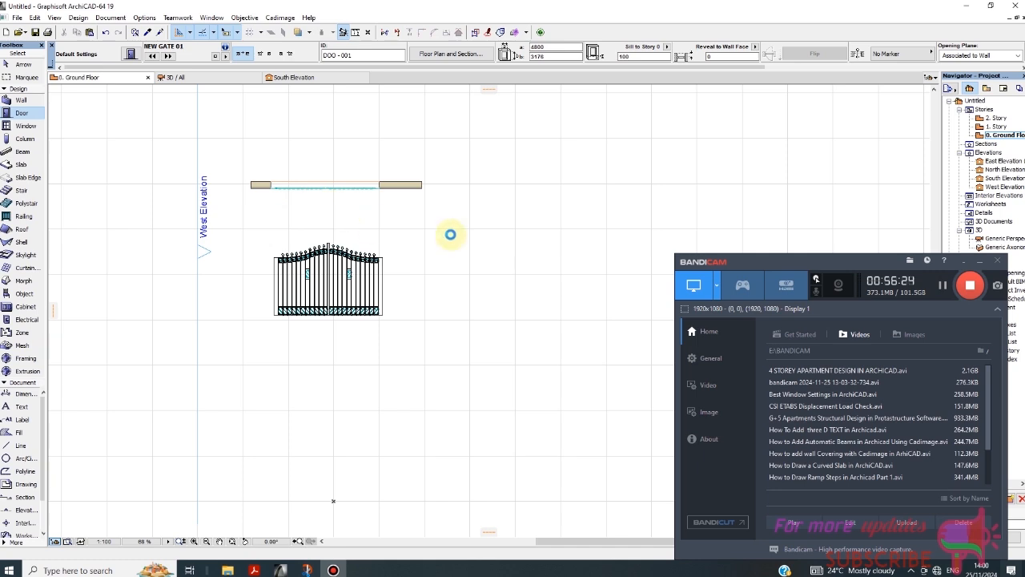
pyautogui.click(978, 261)
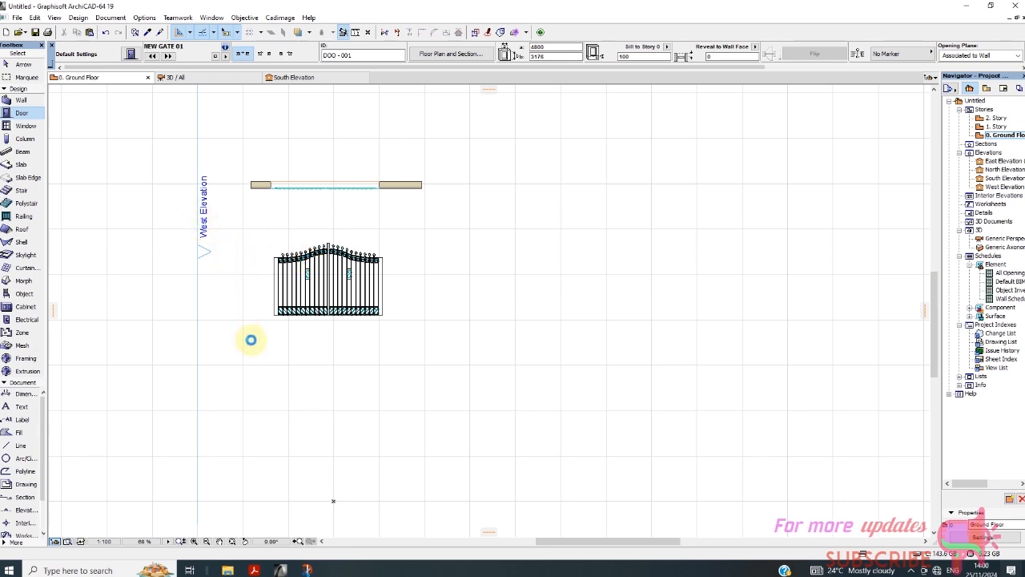
pyautogui.click(916, 570)
pyautogui.click(900, 552)
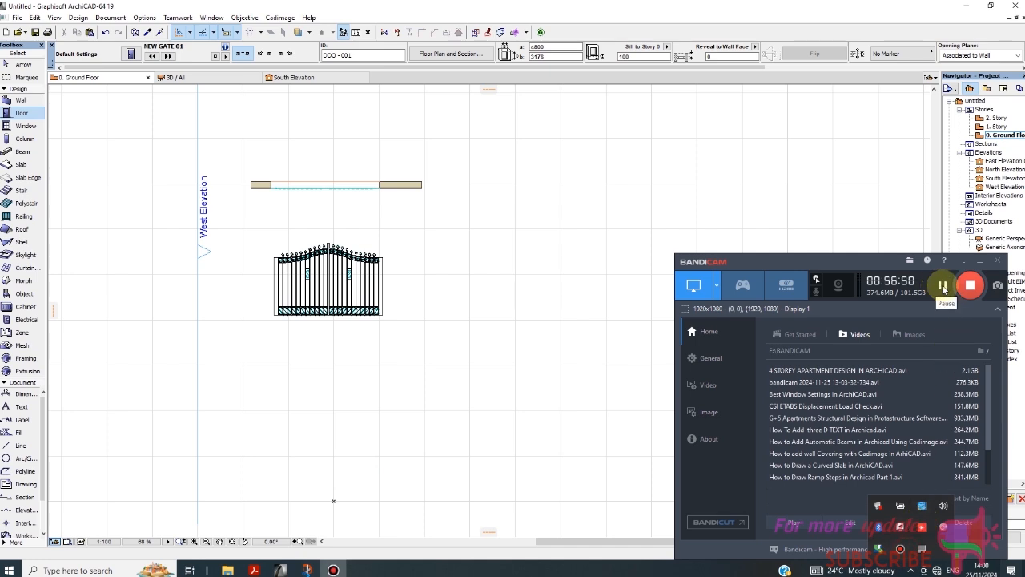
pyautogui.click(944, 285)
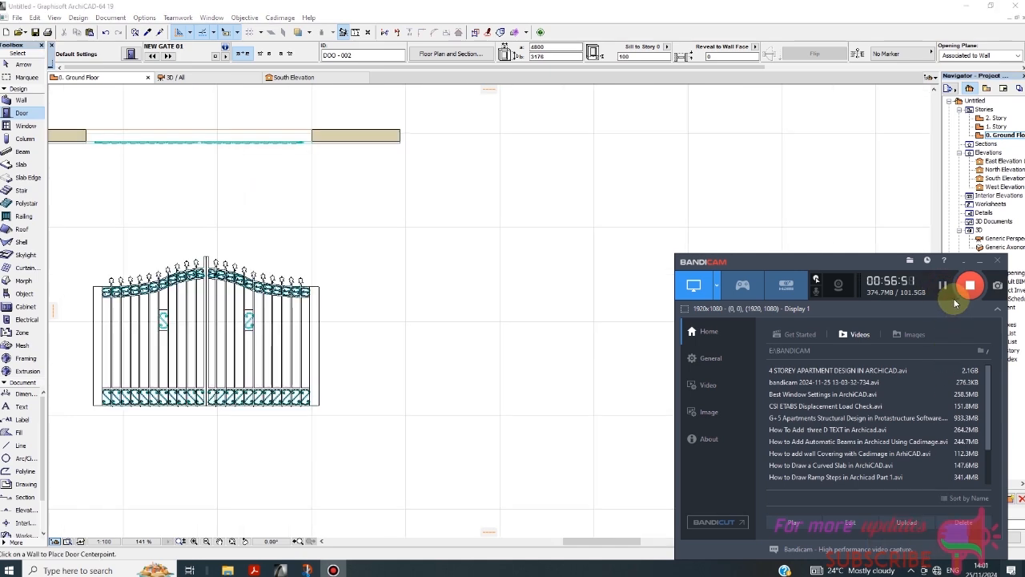
pyautogui.click(979, 261)
# Step: Examine the gate placed in the wall, first in plan and then in 3D from the front and back, including scrolls and panels
pyautogui.scroll(-1, 454, 333)
pyautogui.scroll(-2, 454, 333)
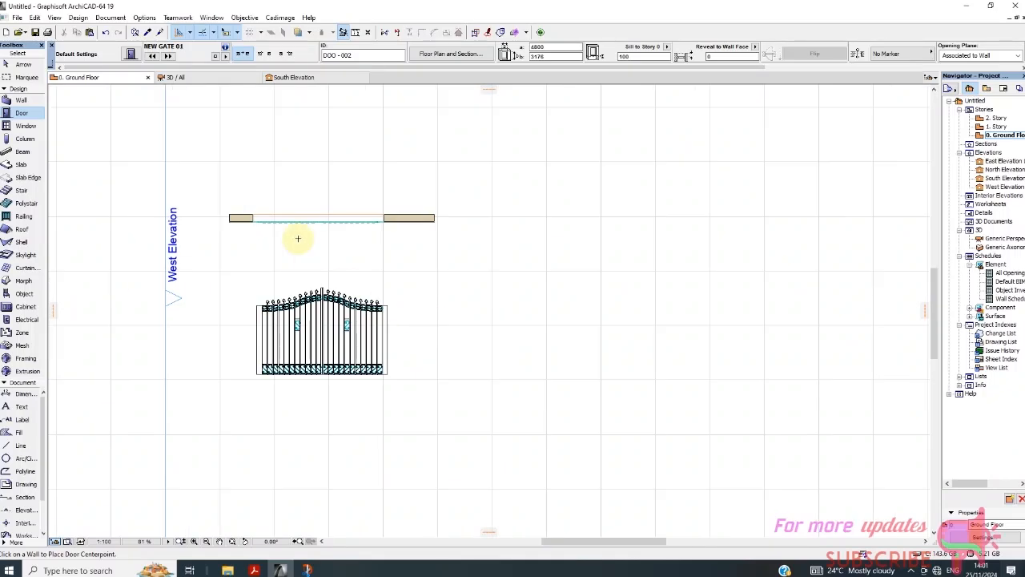
pyautogui.scroll(5, 277, 236)
pyautogui.click(182, 78)
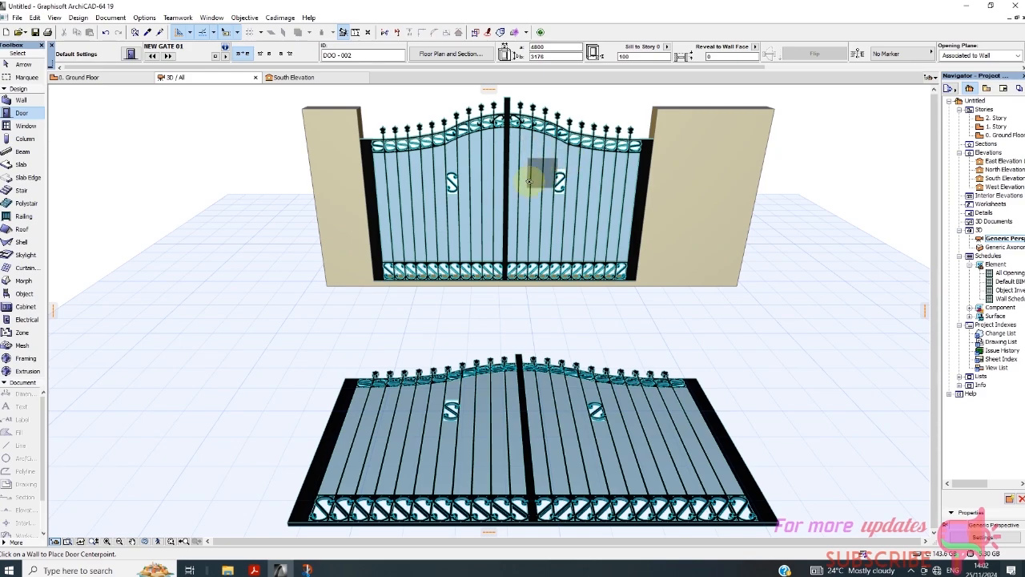
pyautogui.scroll(5, 545, 233)
pyautogui.scroll(-5, 481, 354)
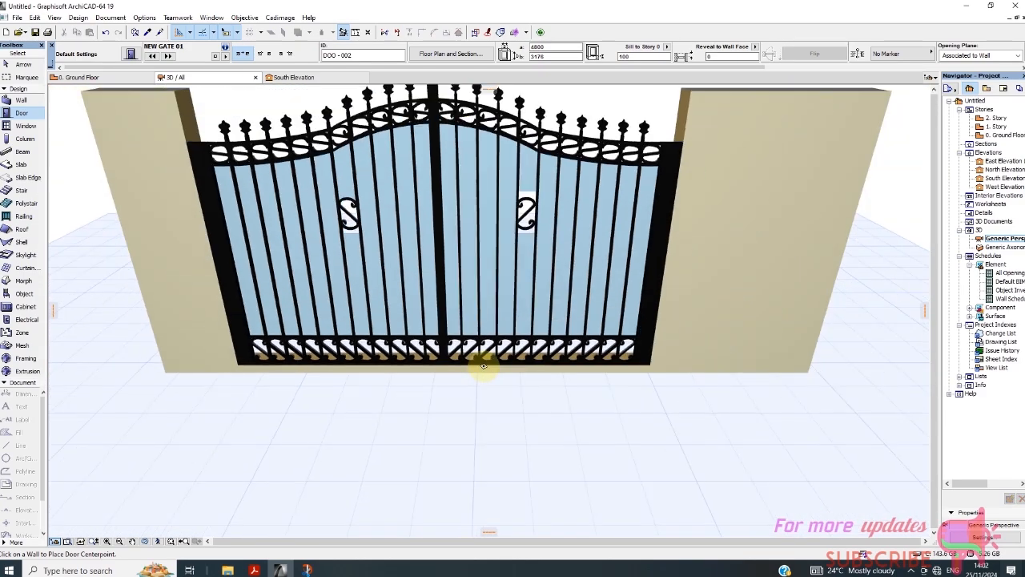
pyautogui.scroll(10, 419, 171)
pyautogui.scroll(-10, 420, 139)
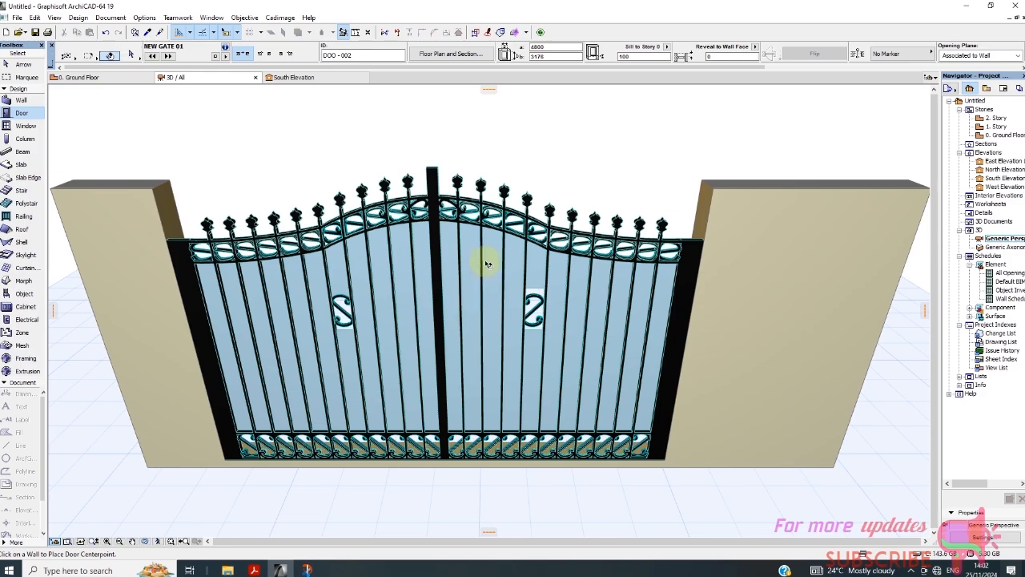
pyautogui.keyDown('shift'); pyautogui.moveTo(485, 303); pyautogui.dragTo(797, 302, button='middle'); pyautogui.keyUp('shift')
pyautogui.scroll(10, 797, 303)
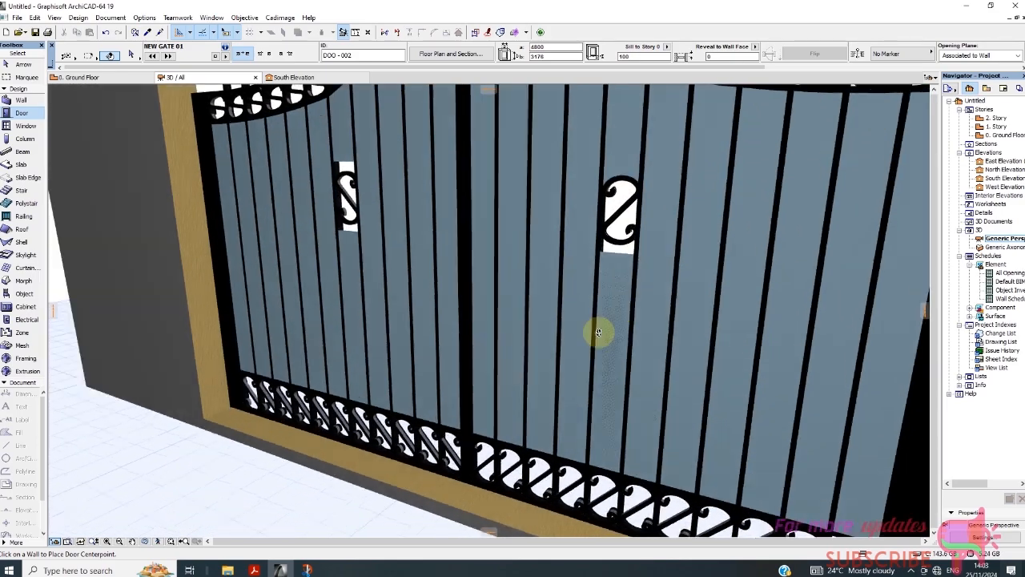
pyautogui.keyDown('shift'); pyautogui.moveTo(598, 331); pyautogui.dragTo(373, 291, button='middle'); pyautogui.keyUp('shift')
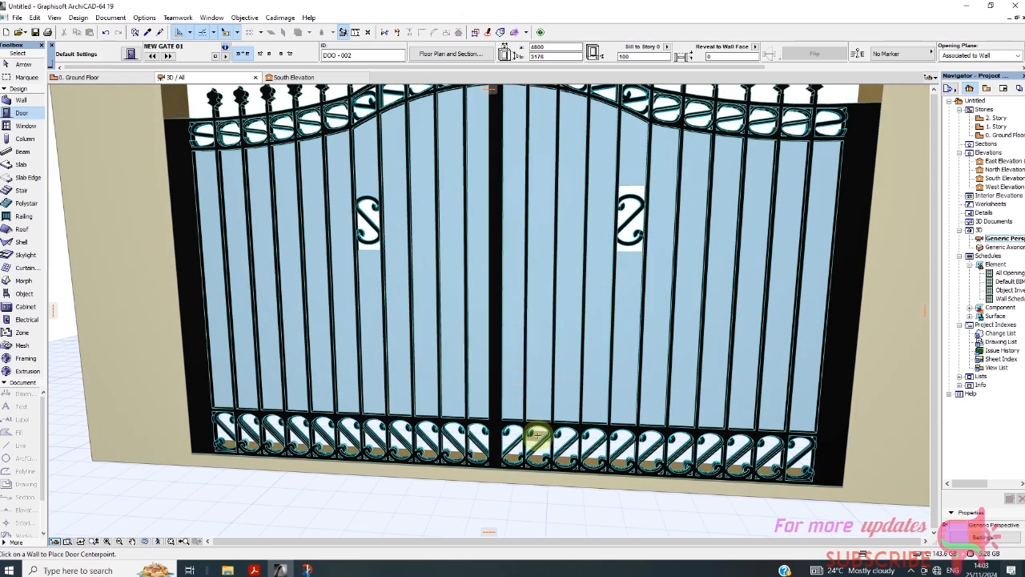
pyautogui.scroll(-4, 503, 445)
pyautogui.scroll(-5, 303, 410)
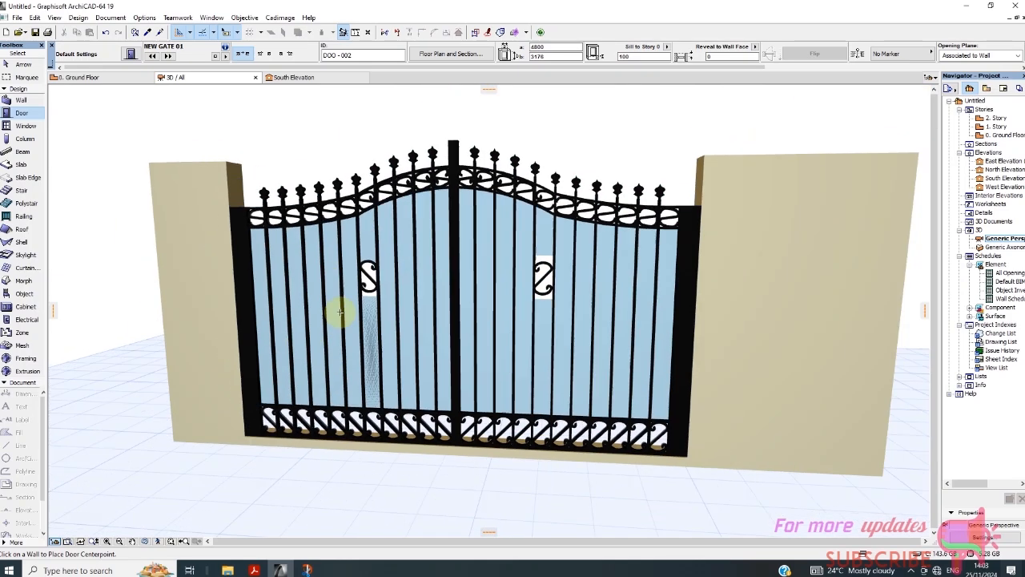
pyautogui.click(17, 18)
pyautogui.click(250, 129)
pyautogui.scroll(-4, 248, 124)
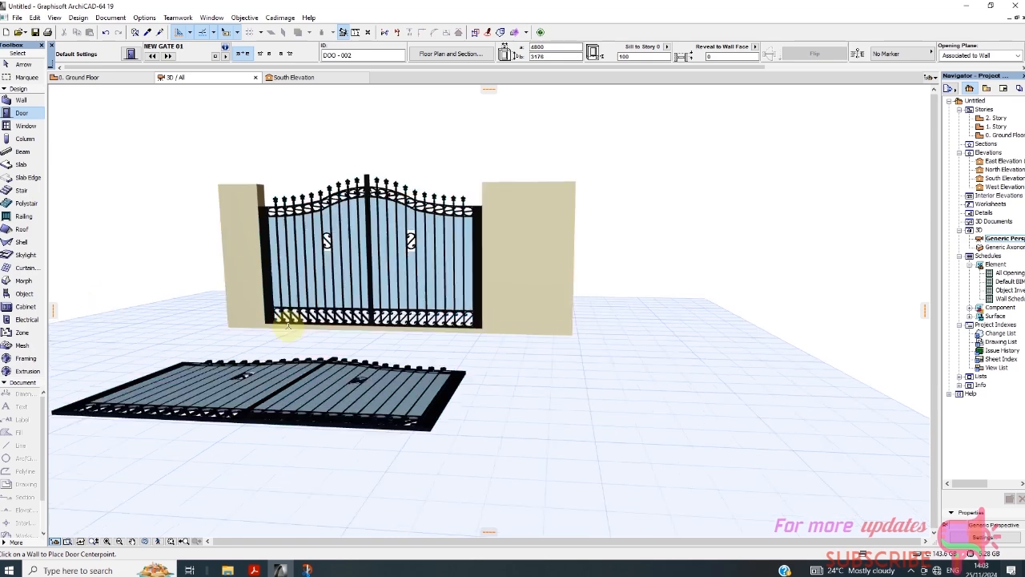
# Step: On the ground floor plan, select the entire flat gate below the wall and start saving the selection as a door object
pyautogui.click(112, 78)
pyautogui.scroll(-3, 400, 304)
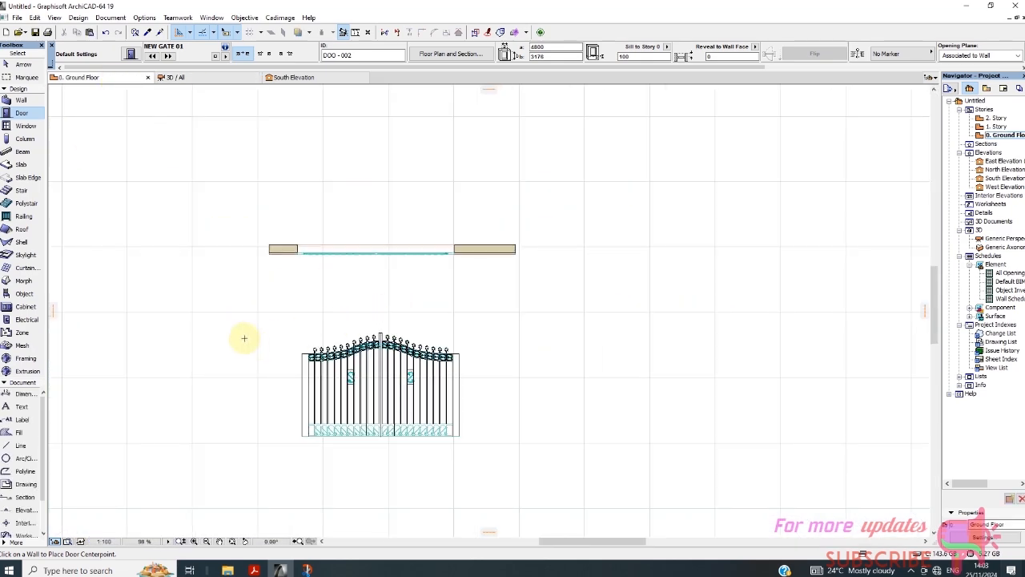
pyautogui.click(22, 64)
pyautogui.click(267, 286)
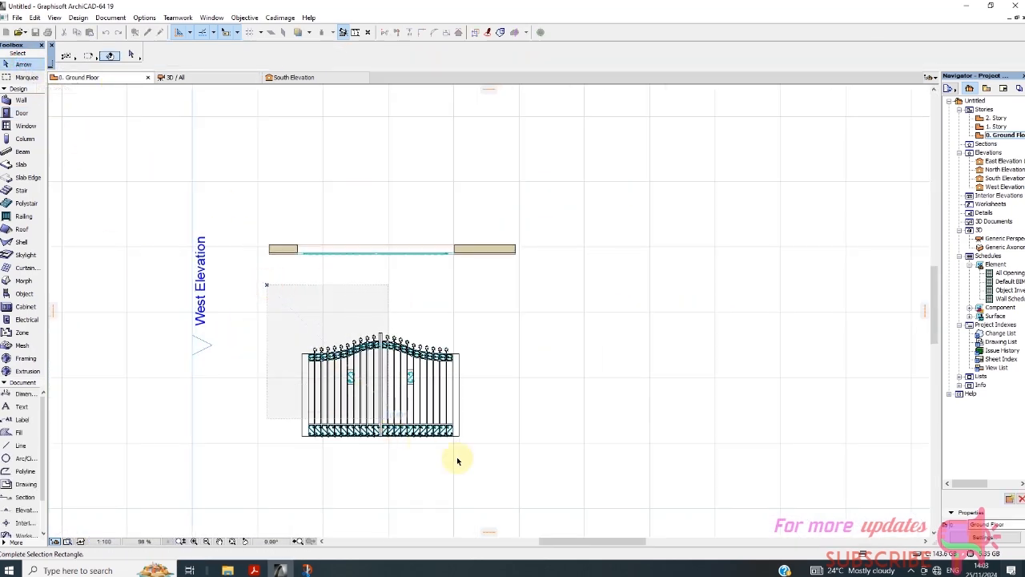
pyautogui.click(526, 485)
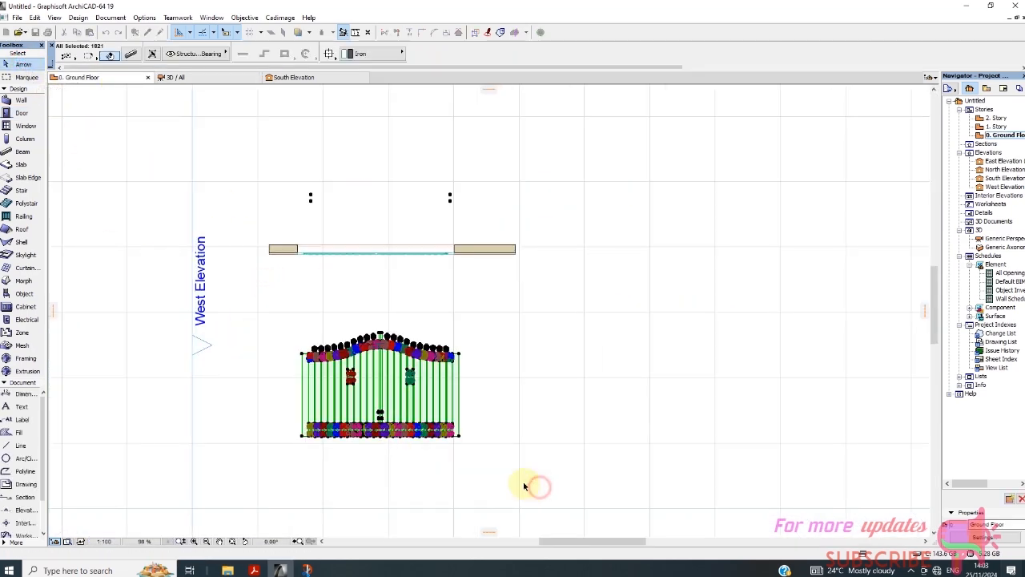
pyautogui.click(17, 17)
pyautogui.moveTo(52, 183)
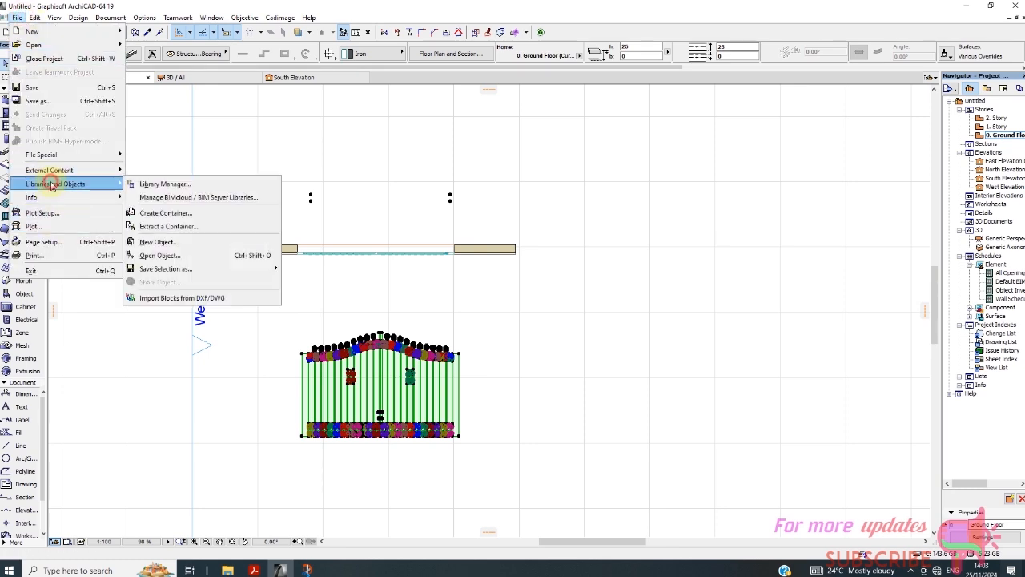
pyautogui.moveTo(170, 269)
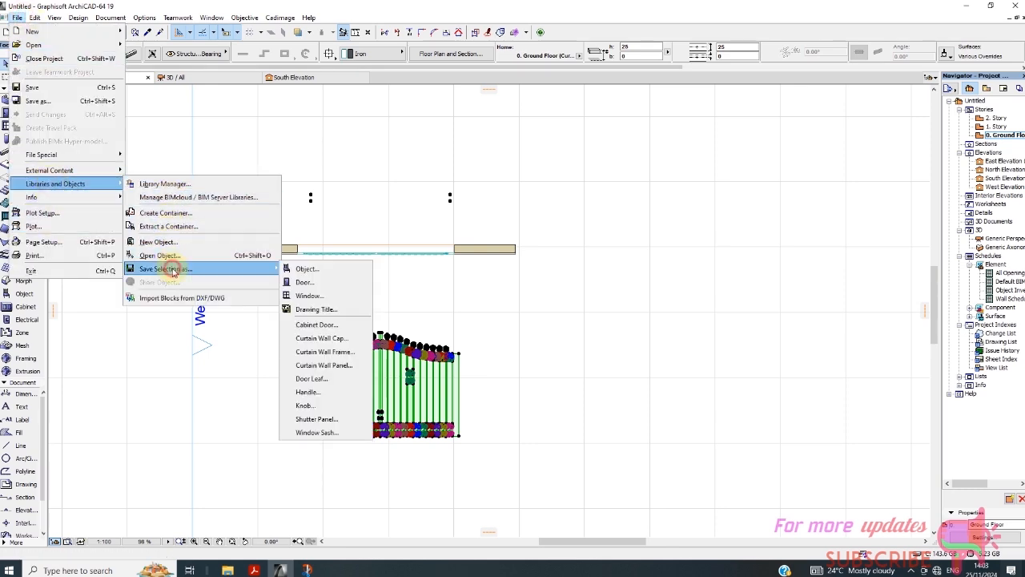
pyautogui.click(311, 281)
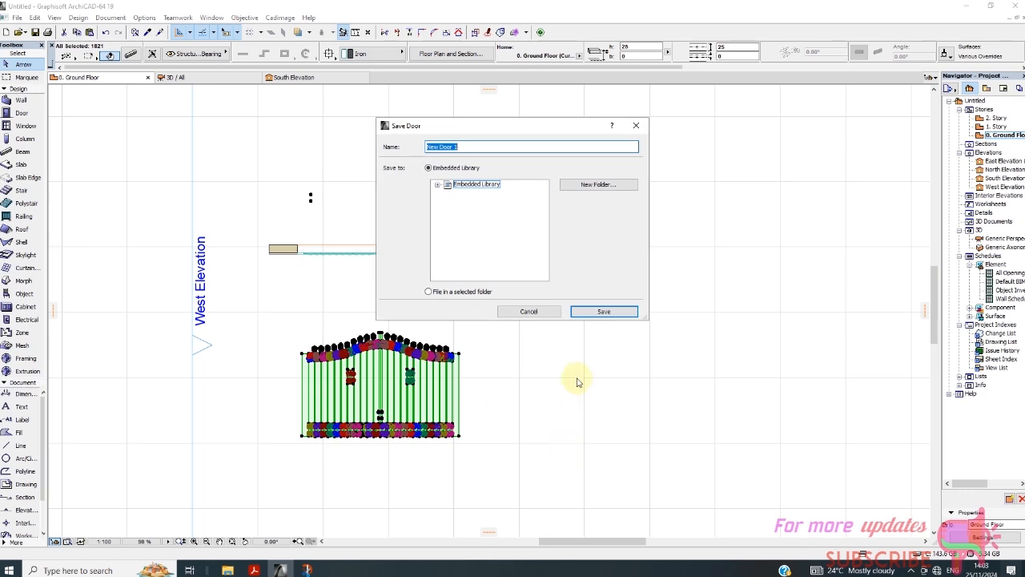
pyautogui.click(607, 185)
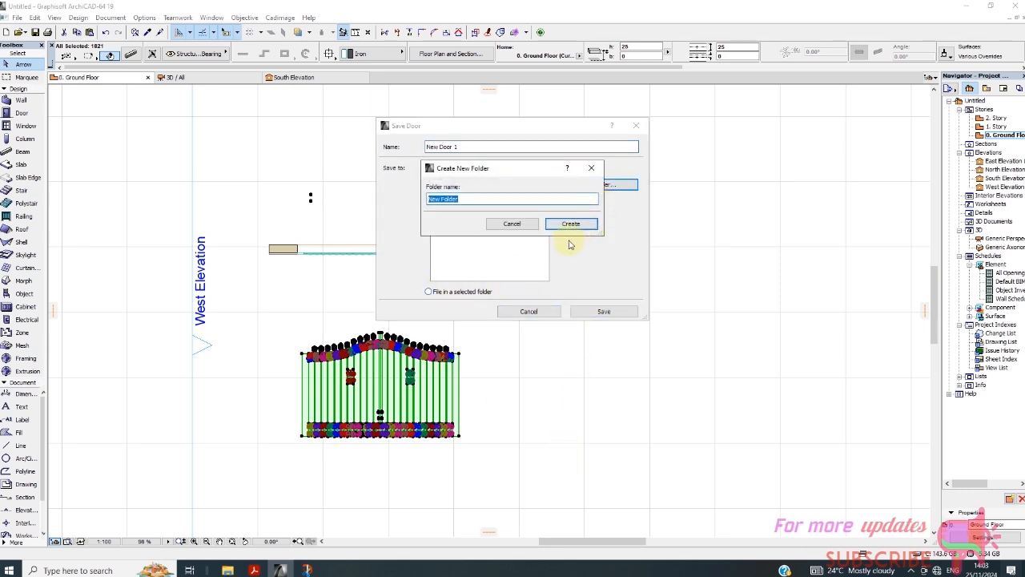
pyautogui.click(511, 223)
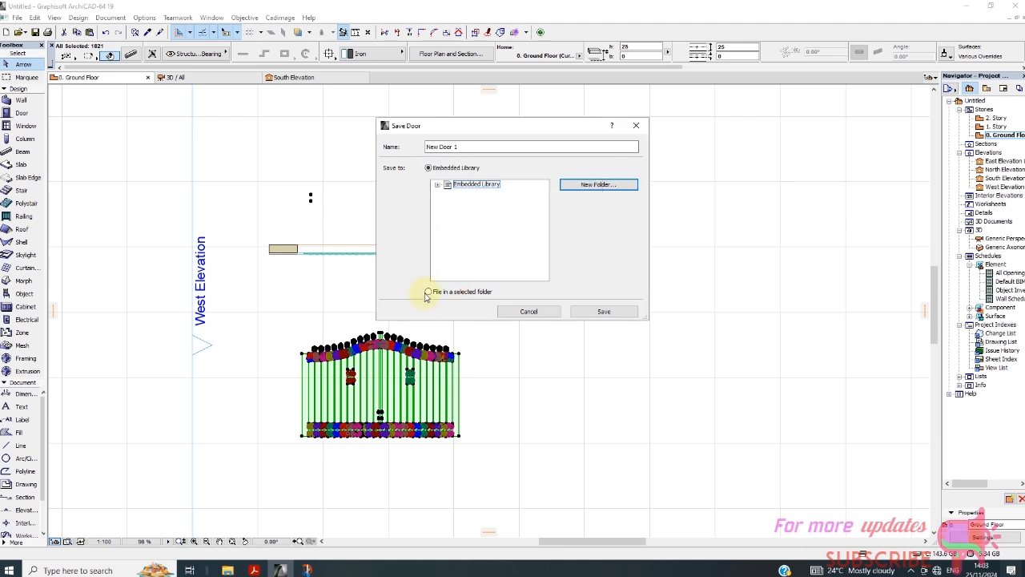
pyautogui.click(428, 293)
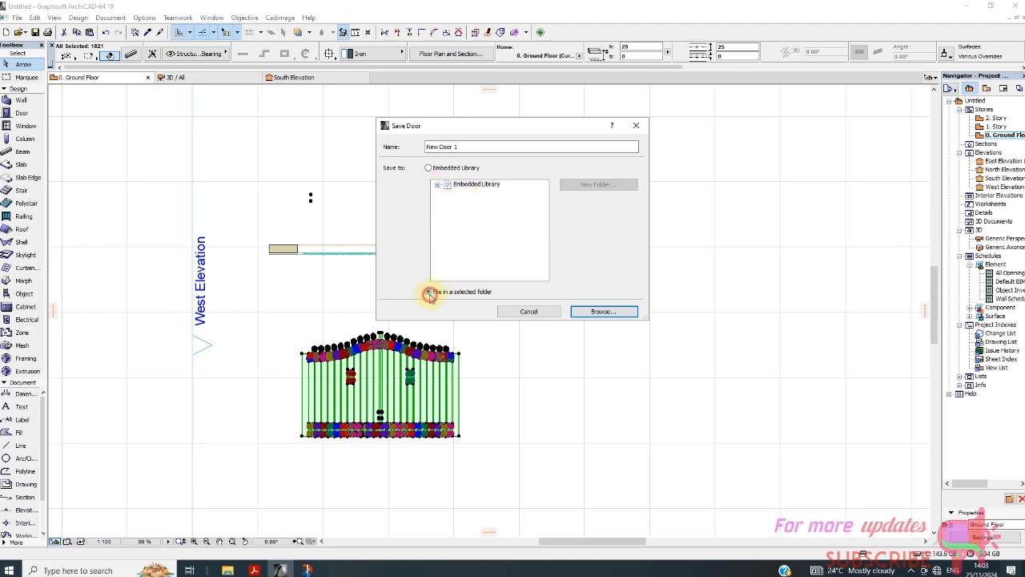
pyautogui.click(428, 167)
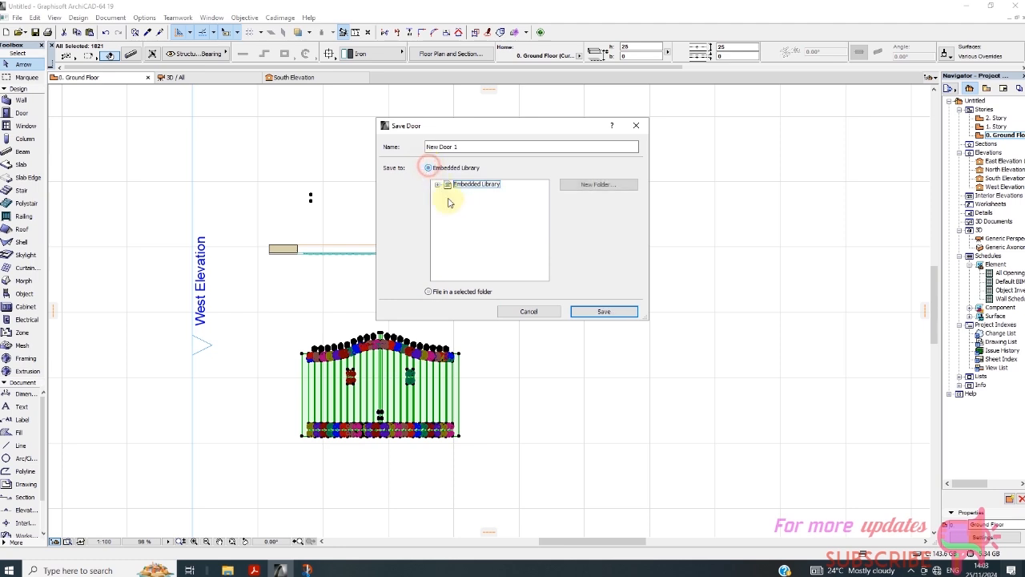
# Step: Create a folder named GATE 01 in the Embedded Library and select it as the door's save location
pyautogui.click(587, 193)
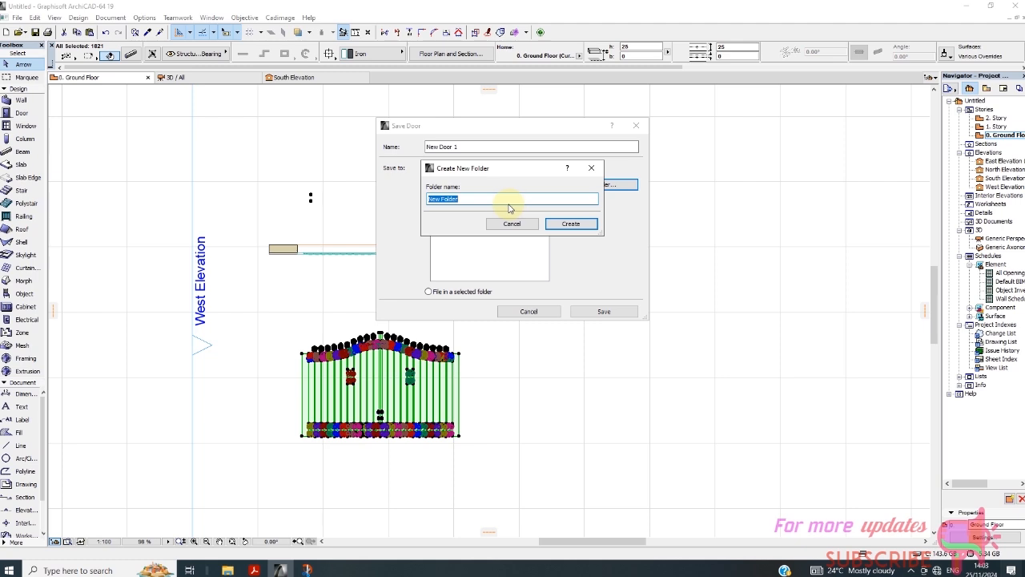
pyautogui.write('GATE 01')
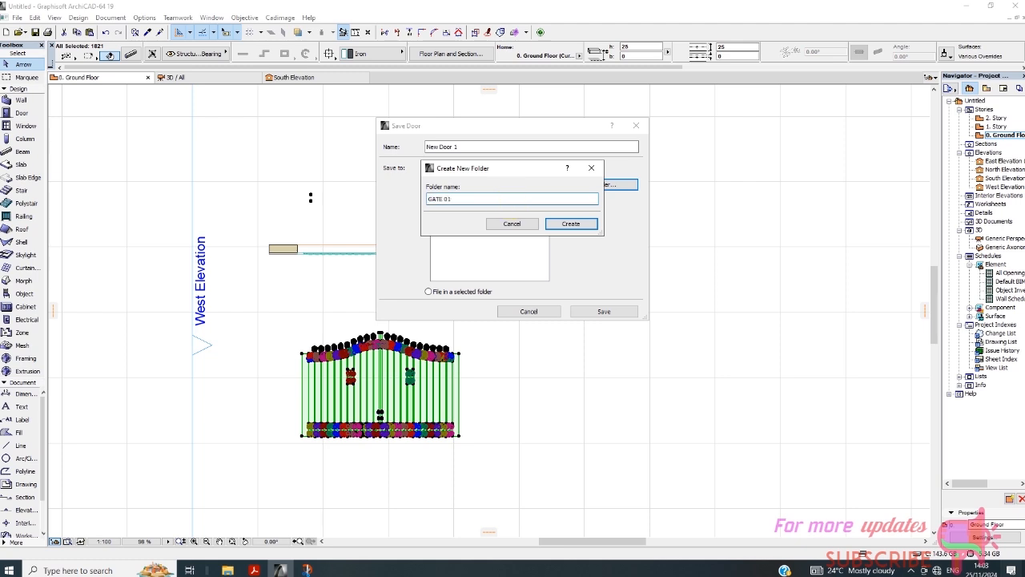
pyautogui.click(589, 224)
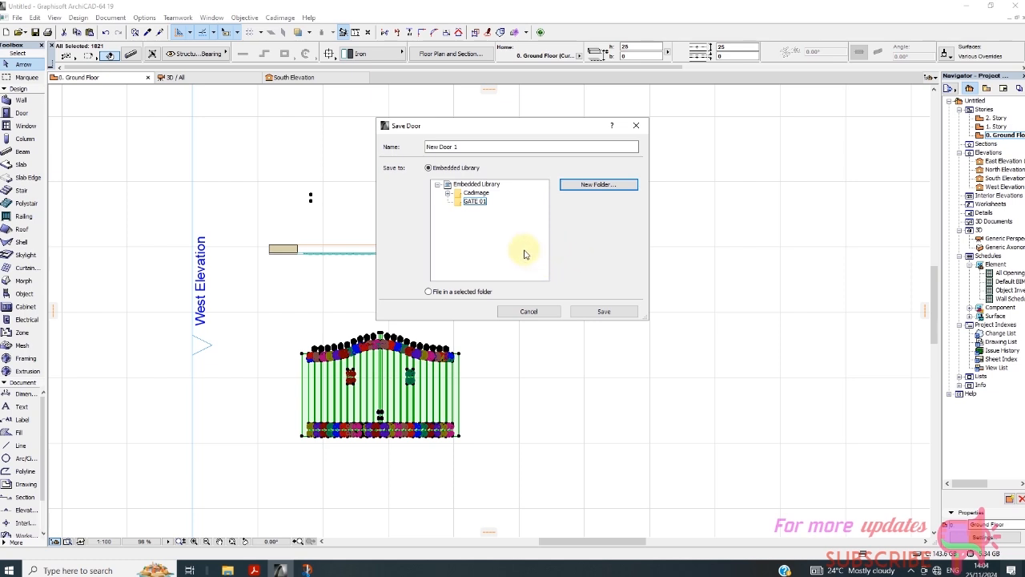
pyautogui.click(445, 195)
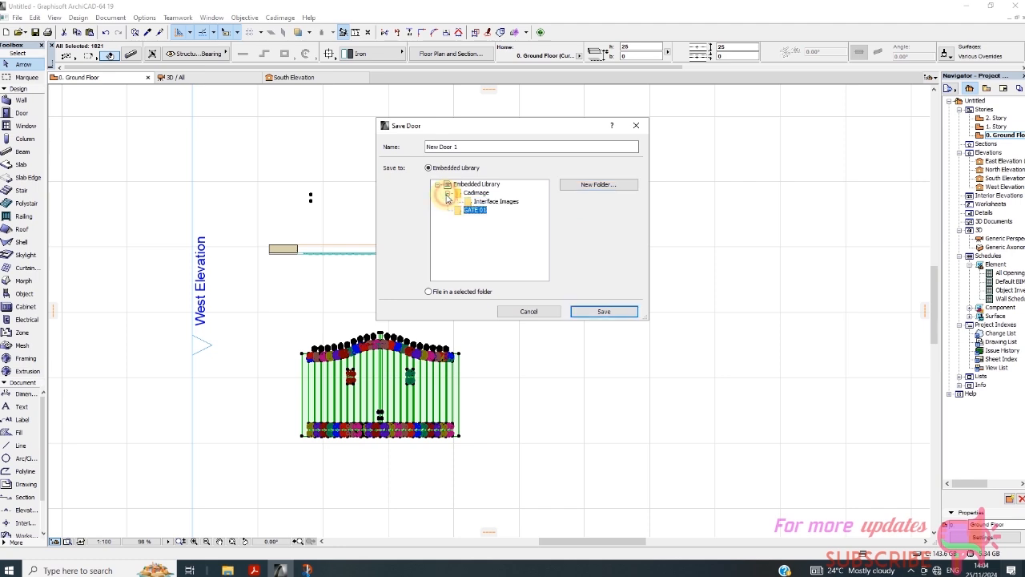
pyautogui.click(474, 211)
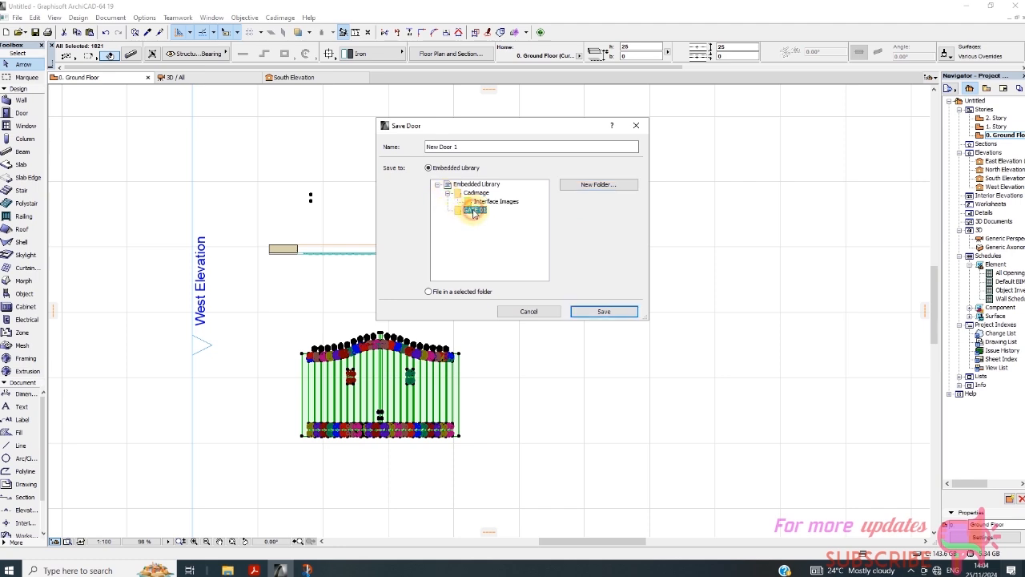
# Step: Switch the door's save location to a file in a selected folder and browse to the Desktop
pyautogui.click(430, 291)
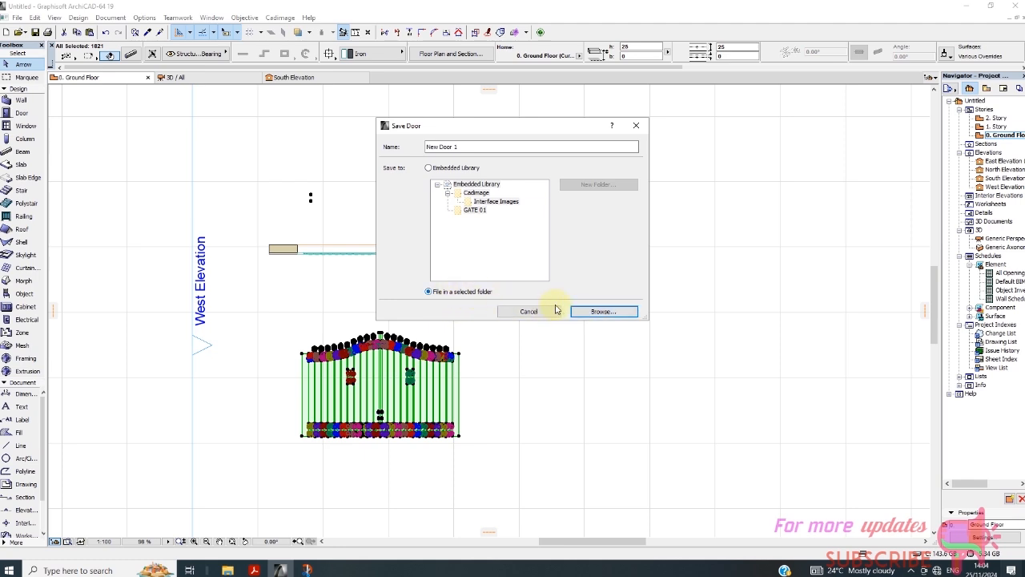
pyautogui.click(609, 310)
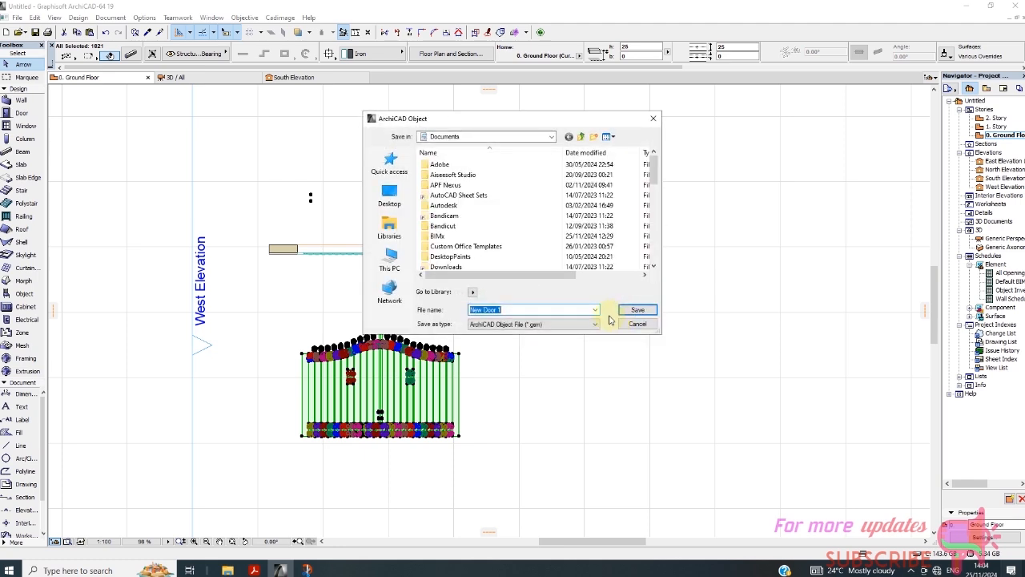
pyautogui.click(389, 194)
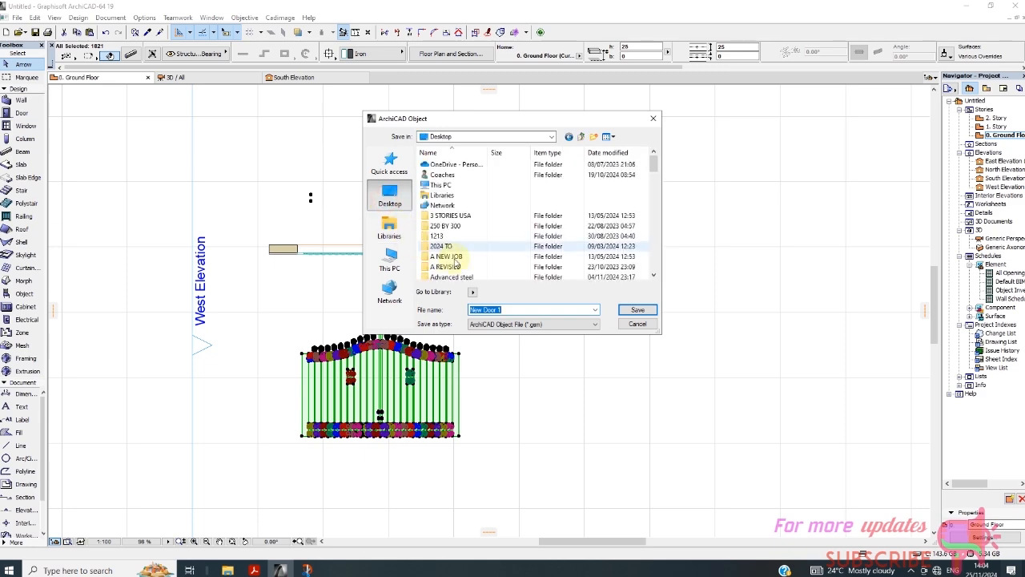
# Step: Look through the folders and files on the Desktop for a place to save the gate object
pyautogui.scroll(-10, 456, 261)
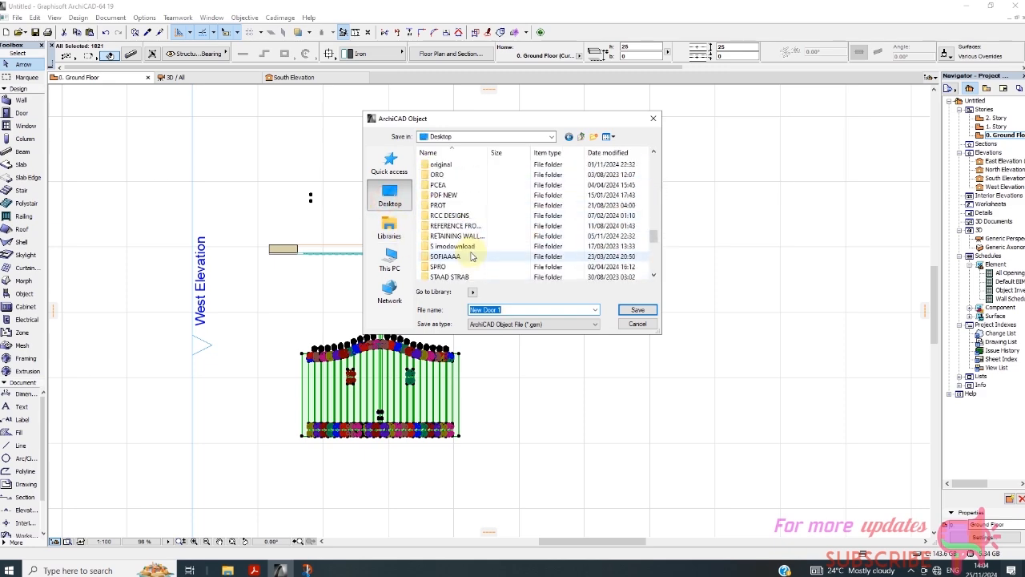
pyautogui.scroll(10, 470, 256)
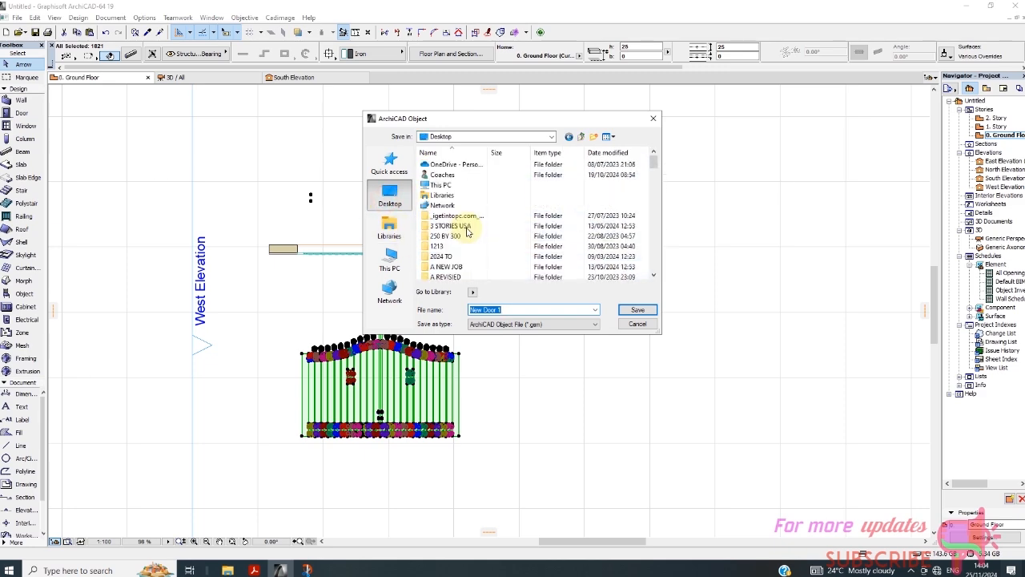
pyautogui.scroll(-6, 468, 237)
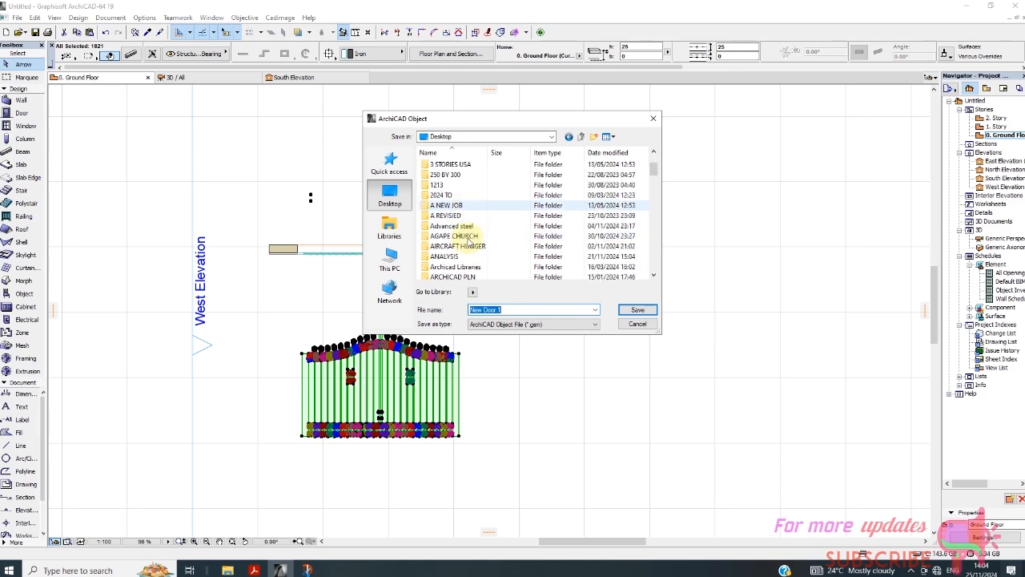
pyautogui.scroll(-9, 469, 244)
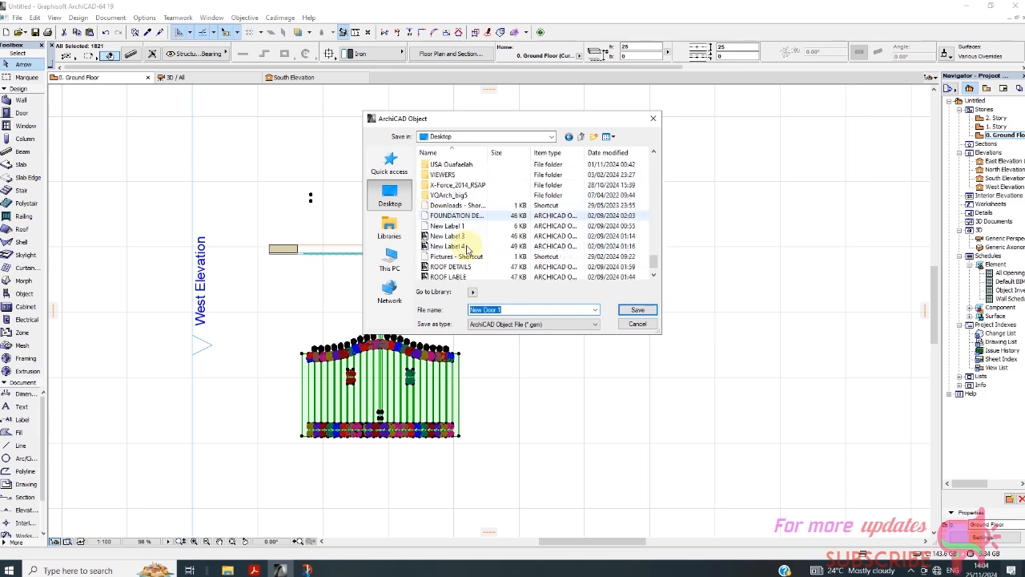
pyautogui.scroll(1, 469, 250)
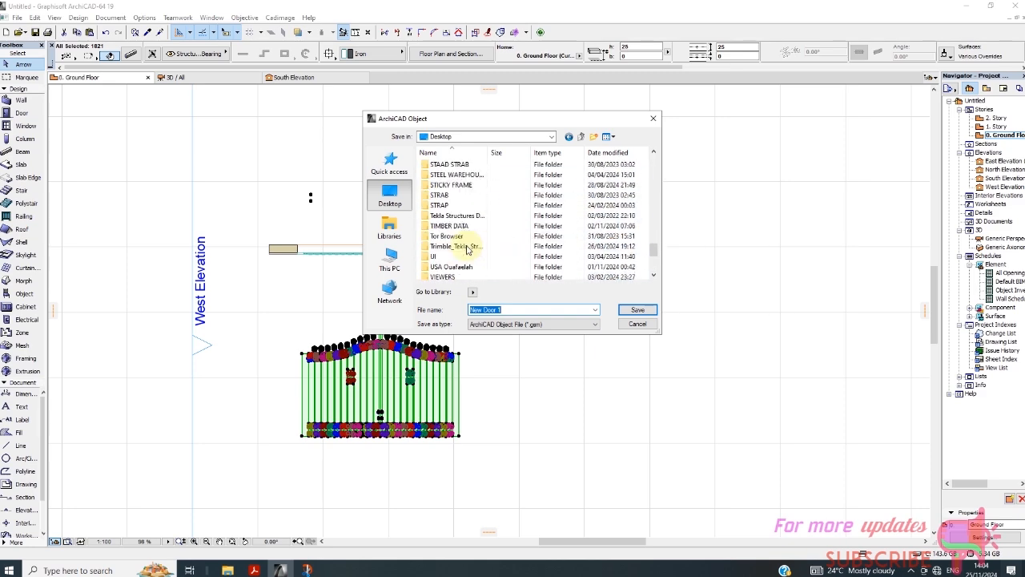
pyautogui.scroll(14, 467, 251)
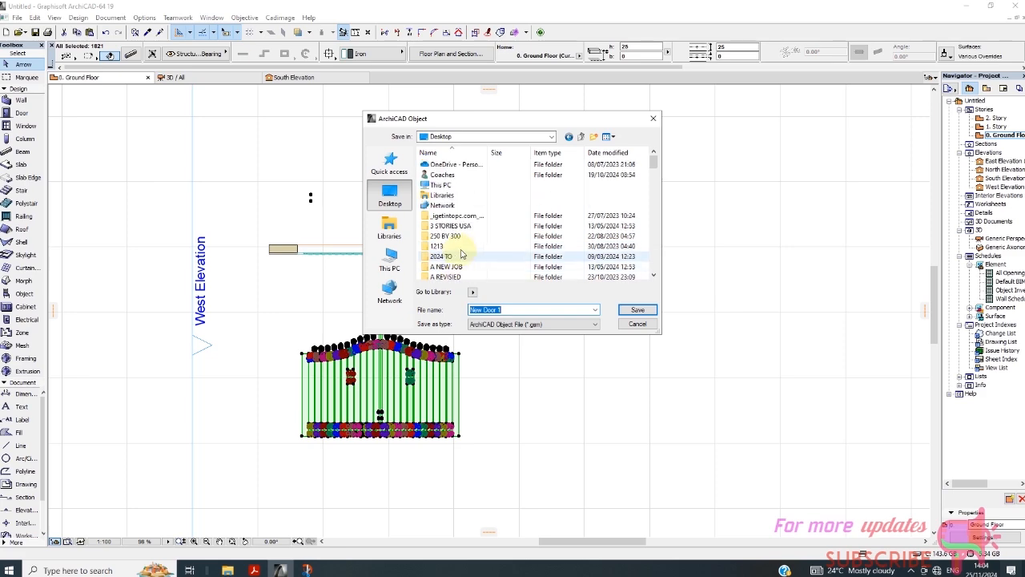
pyautogui.scroll(-16, 461, 254)
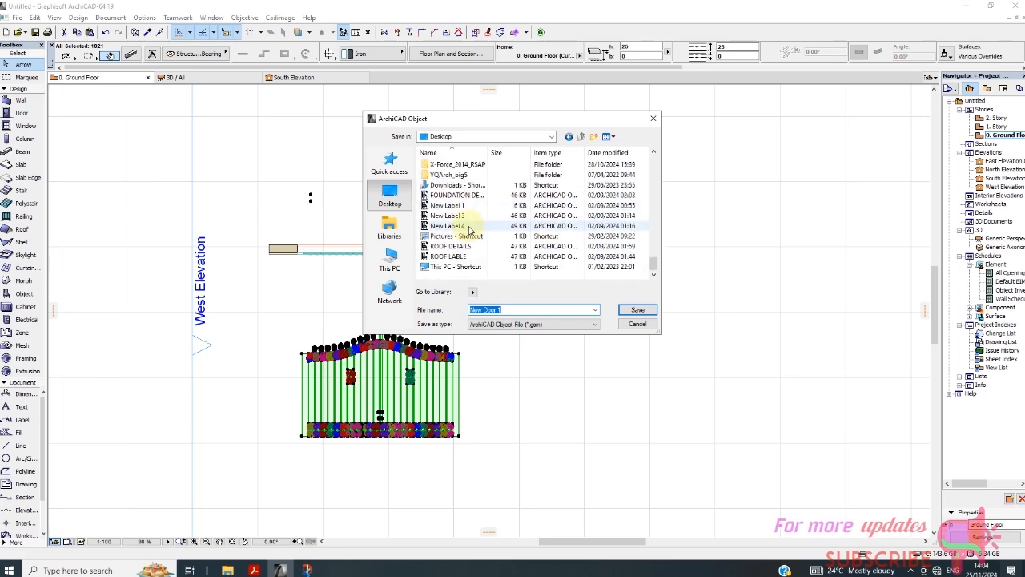
pyautogui.scroll(8, 469, 229)
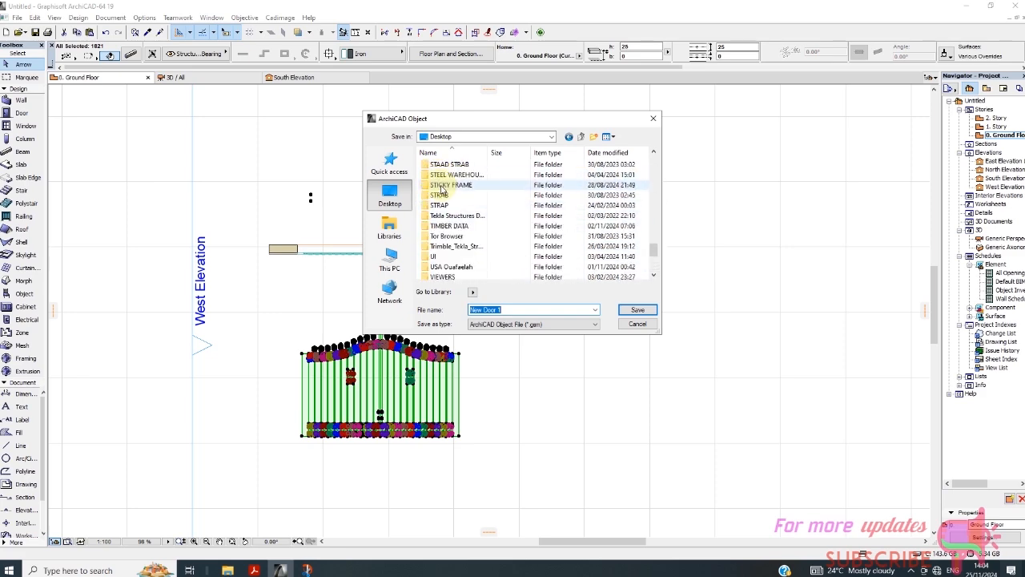
pyautogui.scroll(10, 446, 183)
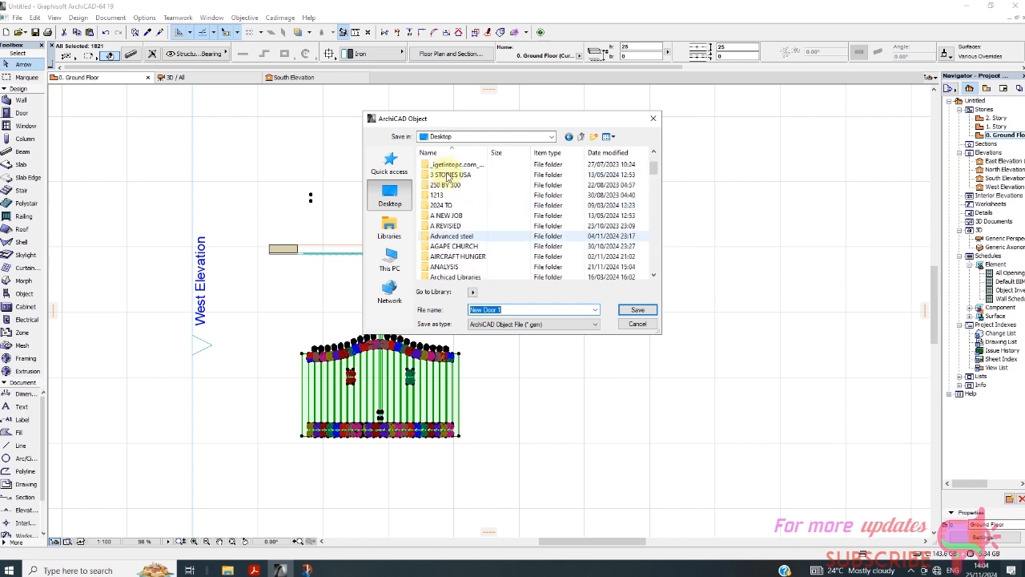
pyautogui.scroll(1, 458, 225)
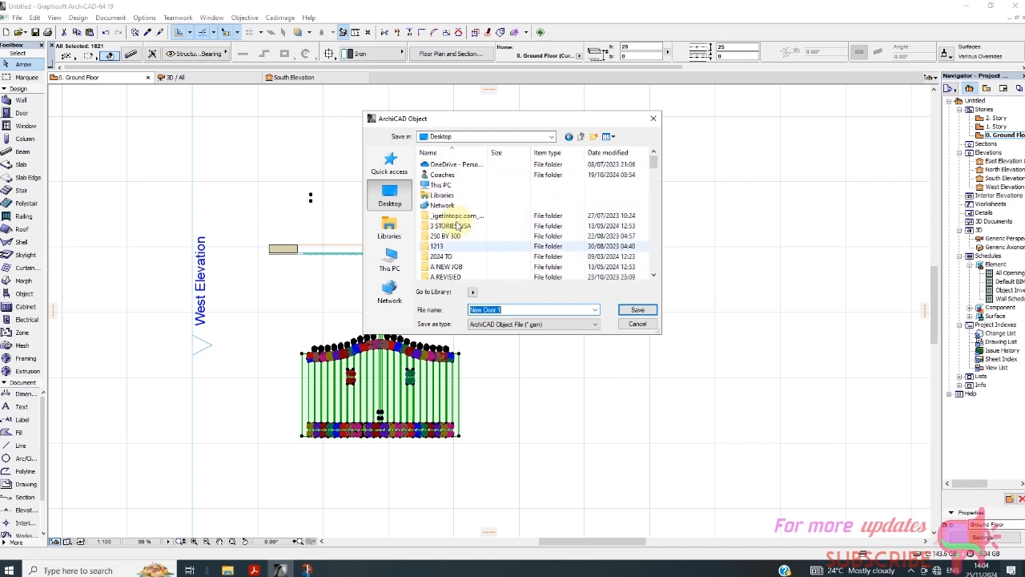
pyautogui.scroll(-2, 462, 227)
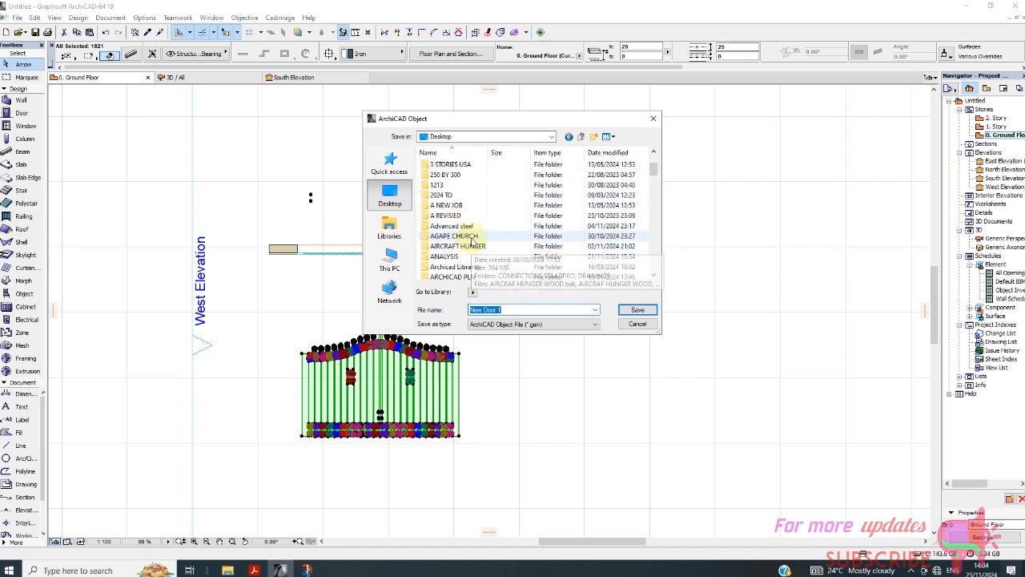
pyautogui.click(472, 238)
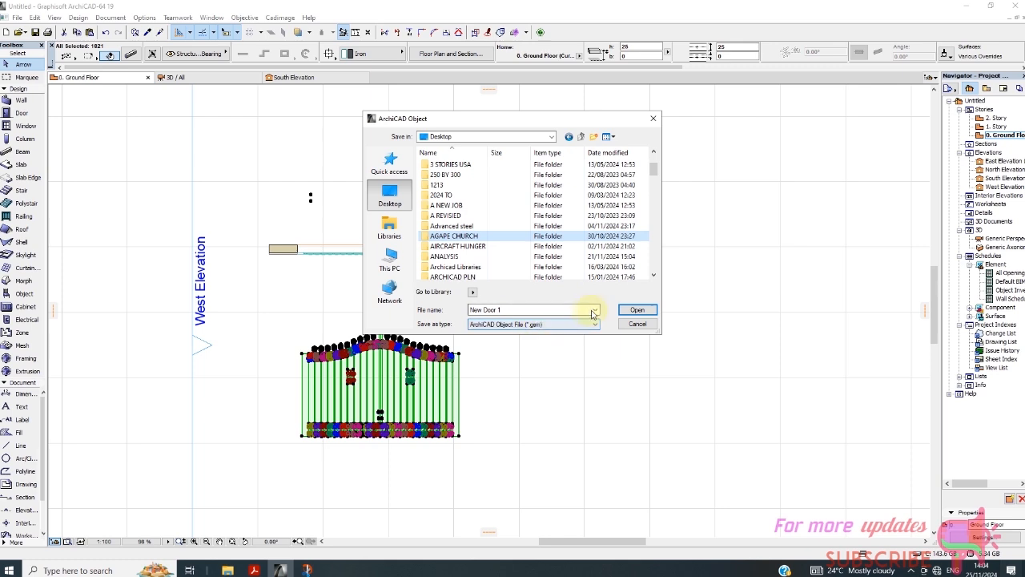
# Step: Save the door to the Desktop as New GATE 1, an ArchiCAD Object File (*.gsm), and accept its basic settings
pyautogui.click(498, 310)
pyautogui.press('Left')
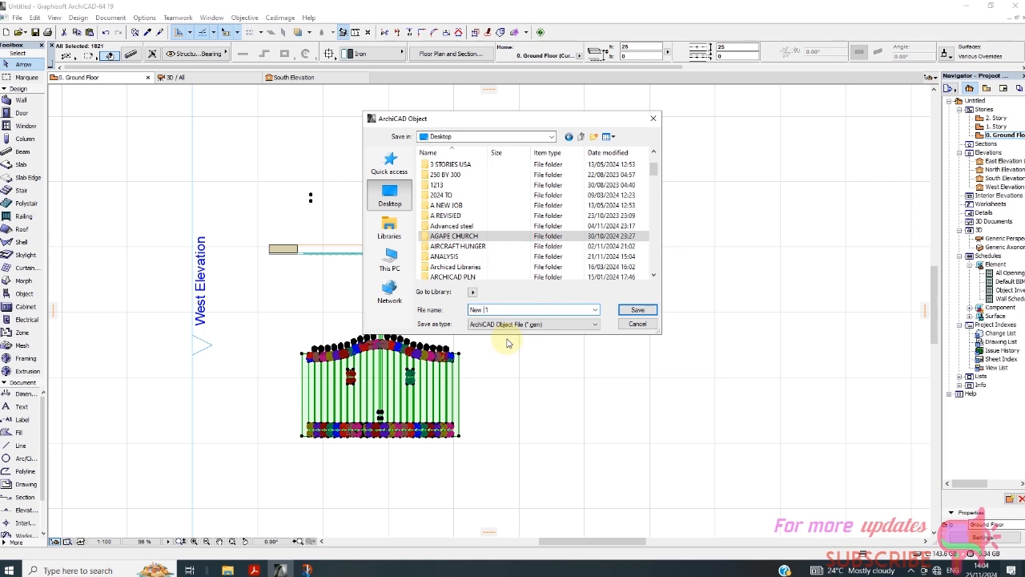
pyautogui.write('GATE')
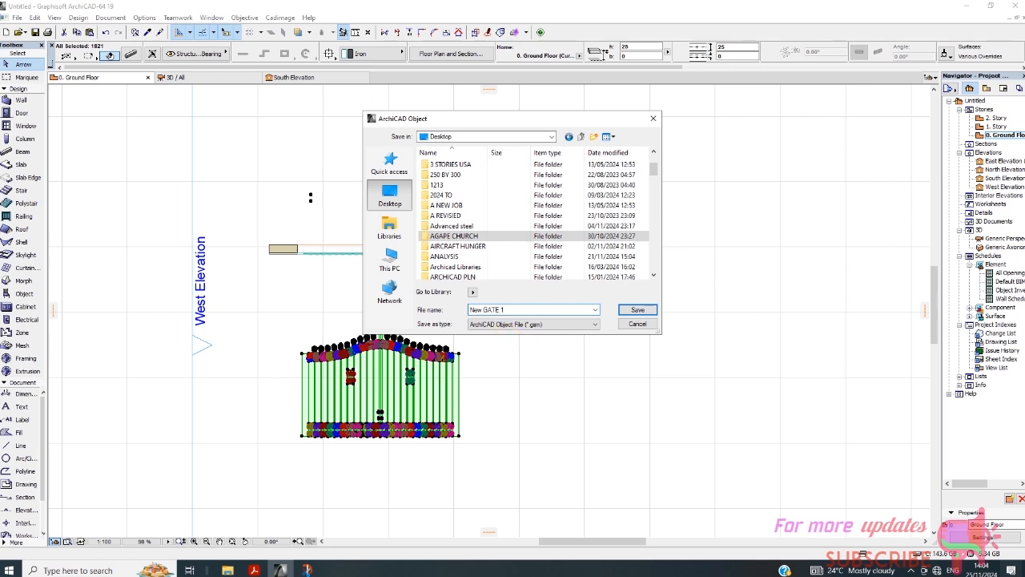
pyautogui.click(504, 323)
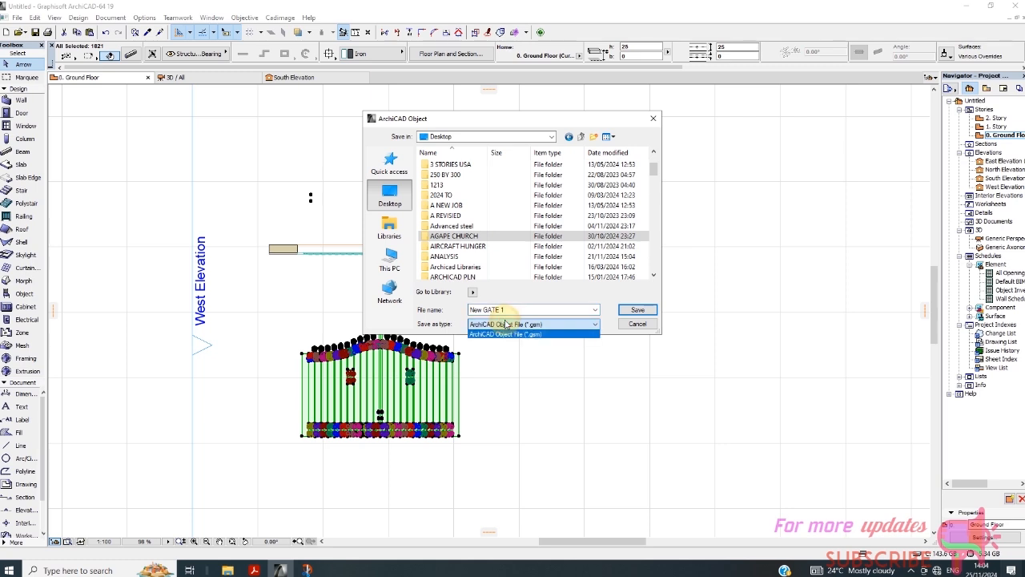
pyautogui.click(504, 324)
pyautogui.click(637, 309)
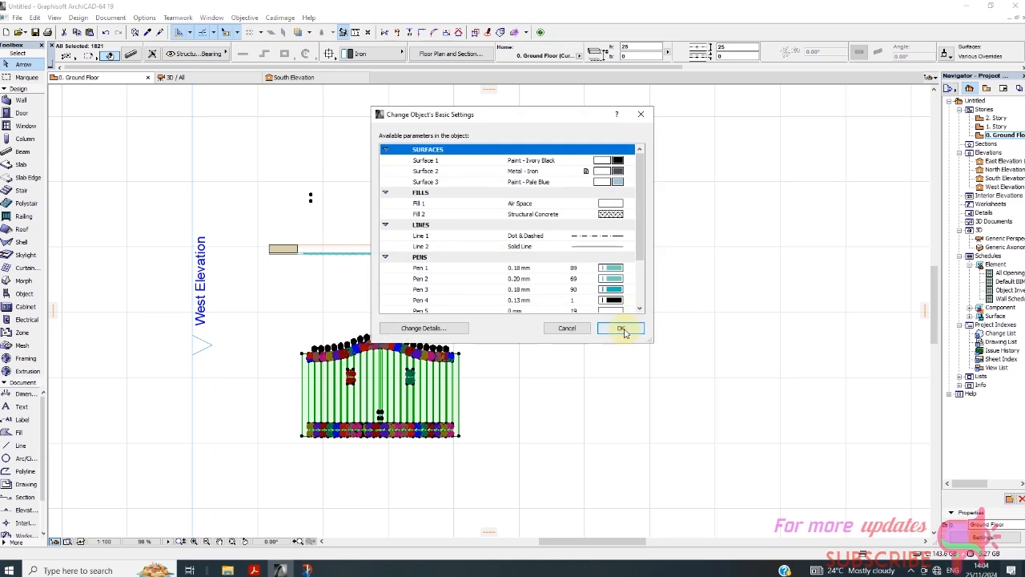
pyautogui.click(635, 324)
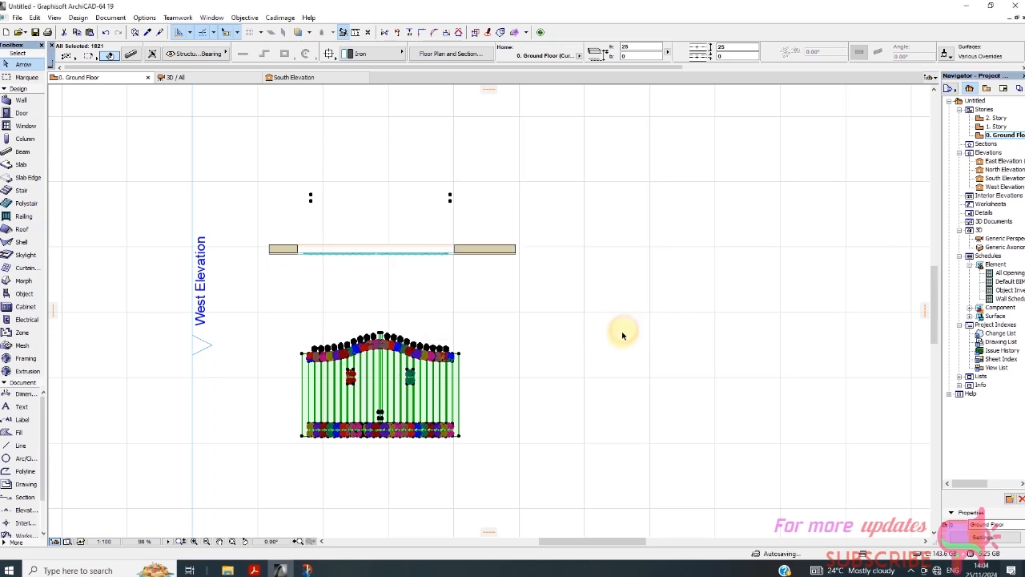
# Step: Open the existing apartment building project, saving the current gate project as GATE ARCHICAD in the architectural folder
pyautogui.click(195, 77)
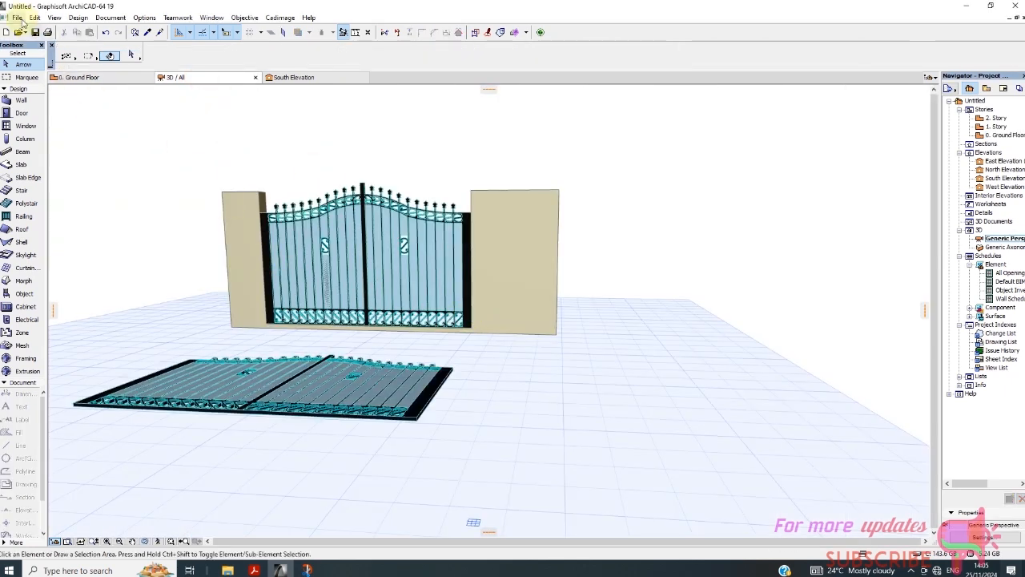
pyautogui.click(17, 18)
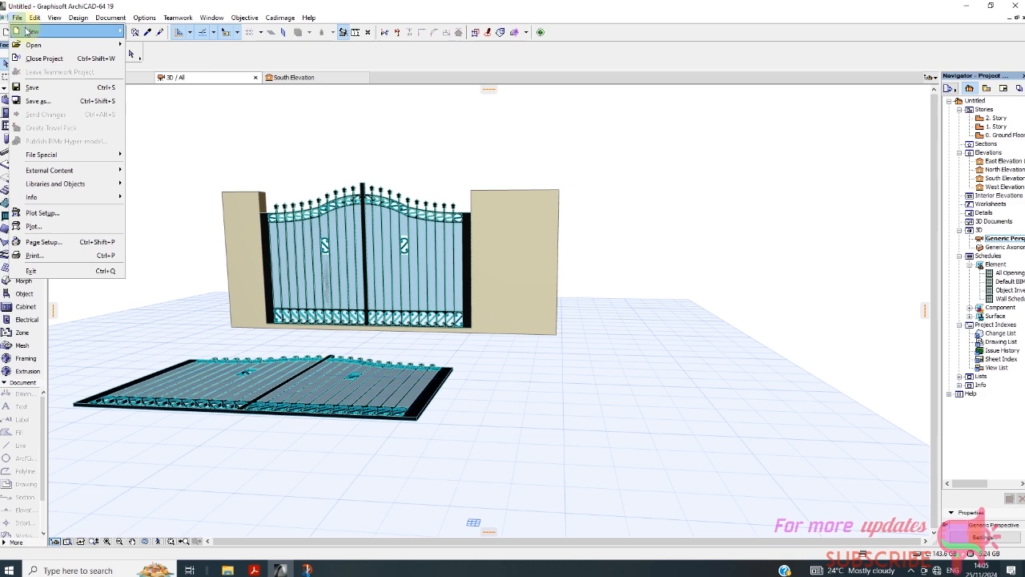
pyautogui.moveTo(25, 149)
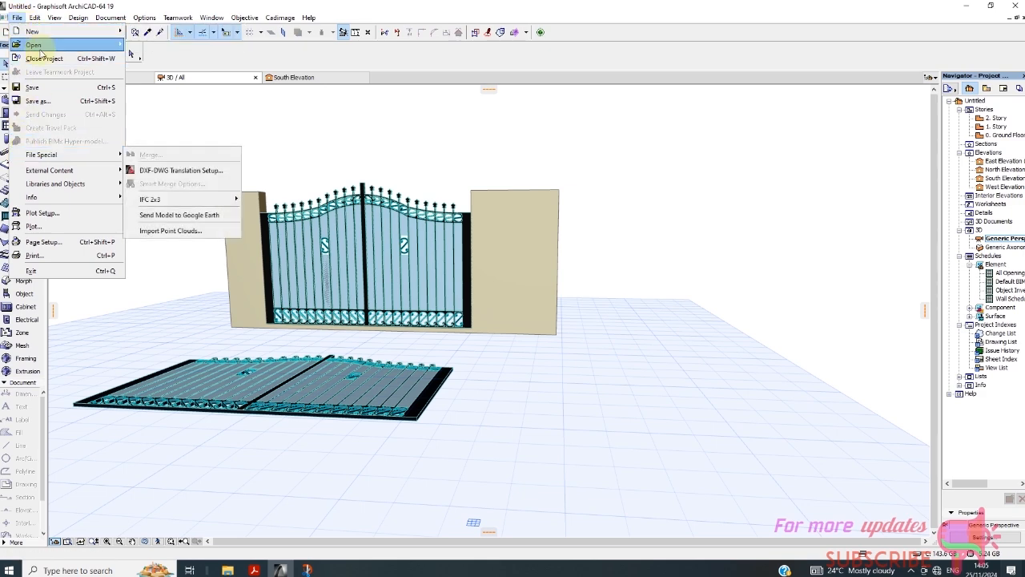
pyautogui.moveTo(34, 45)
pyautogui.click(162, 77)
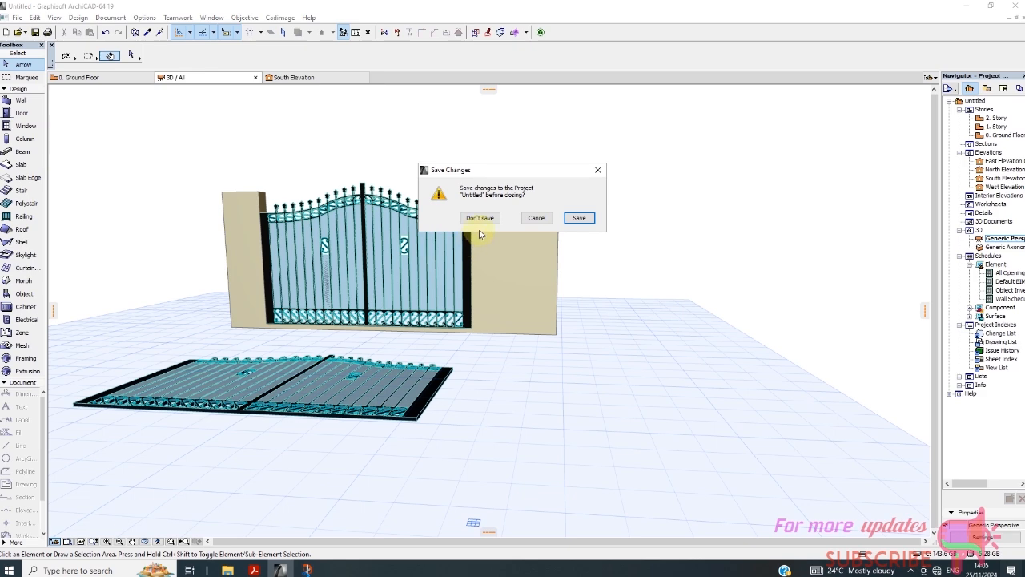
pyautogui.click(579, 217)
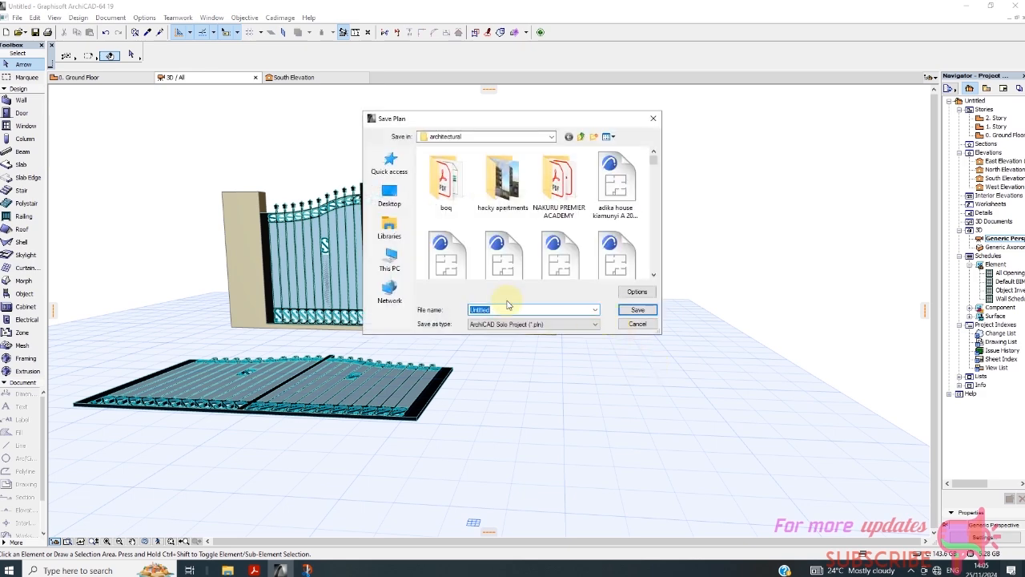
pyautogui.write('GATE ARCHICAD')
pyautogui.click(632, 311)
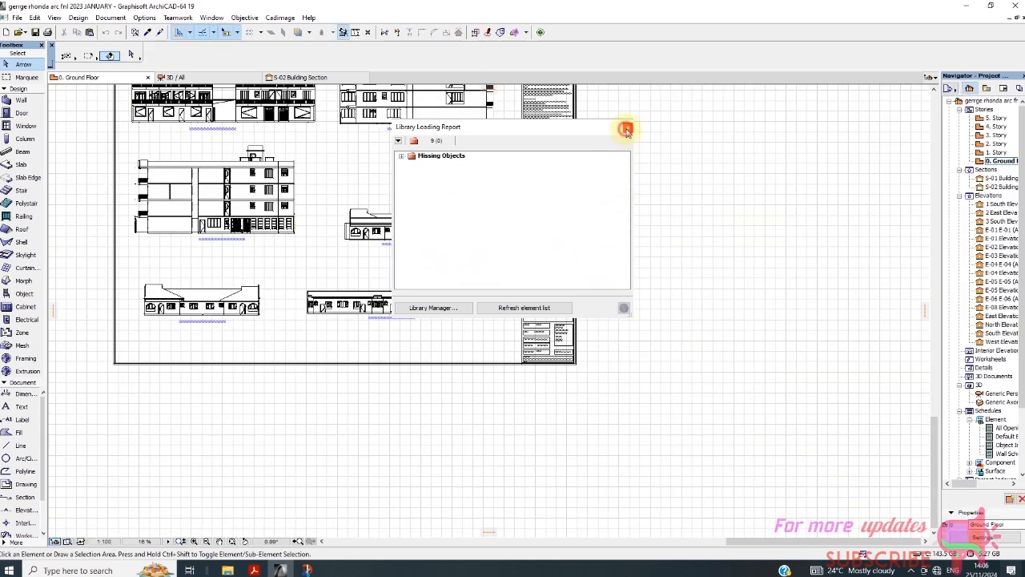
# Step: Dismiss the library loading report and, in the 3D view, delete the metal double door from the front boundary wall
pyautogui.click(627, 131)
pyautogui.click(171, 77)
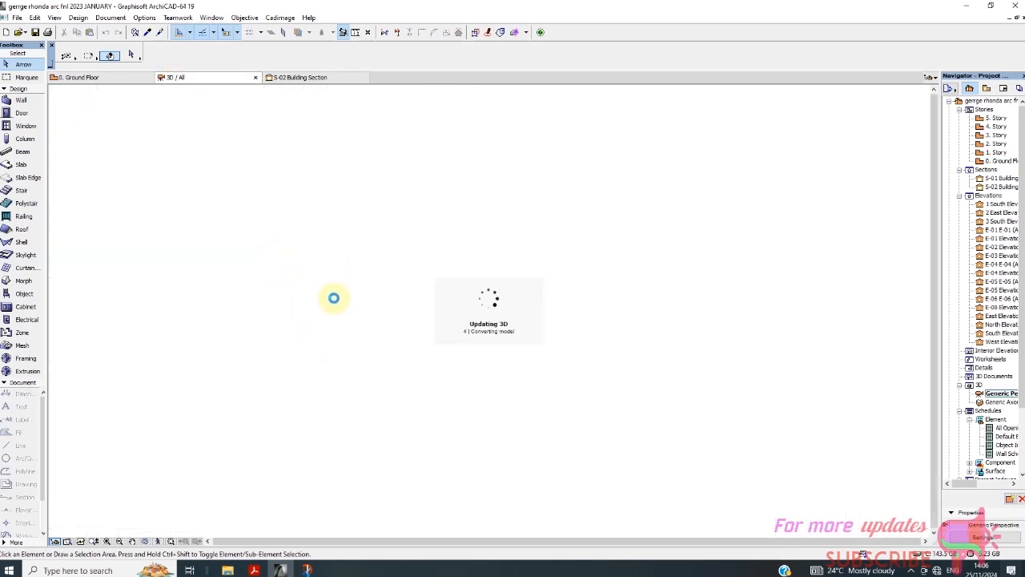
pyautogui.scroll(8, 449, 479)
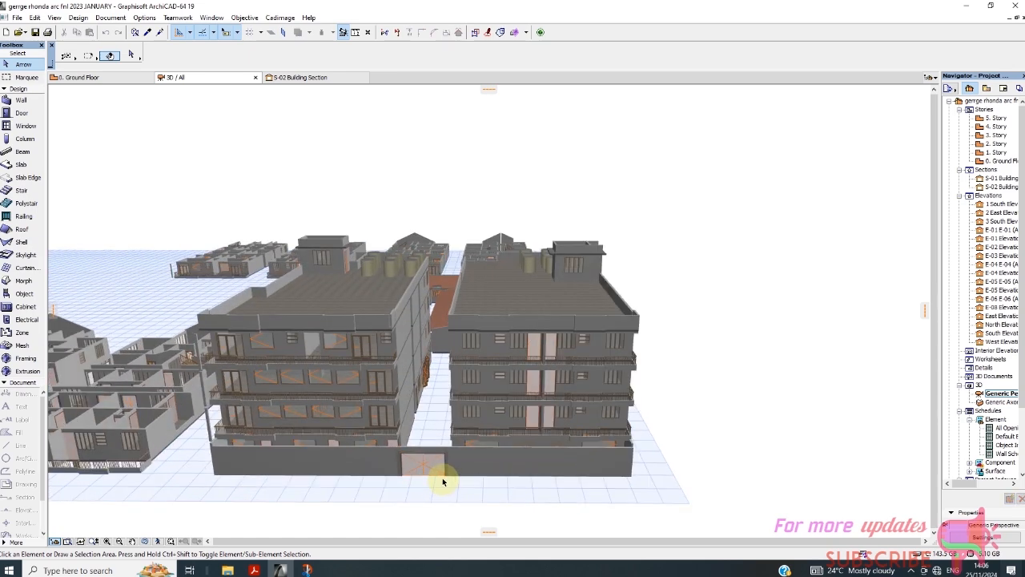
pyautogui.click(368, 370)
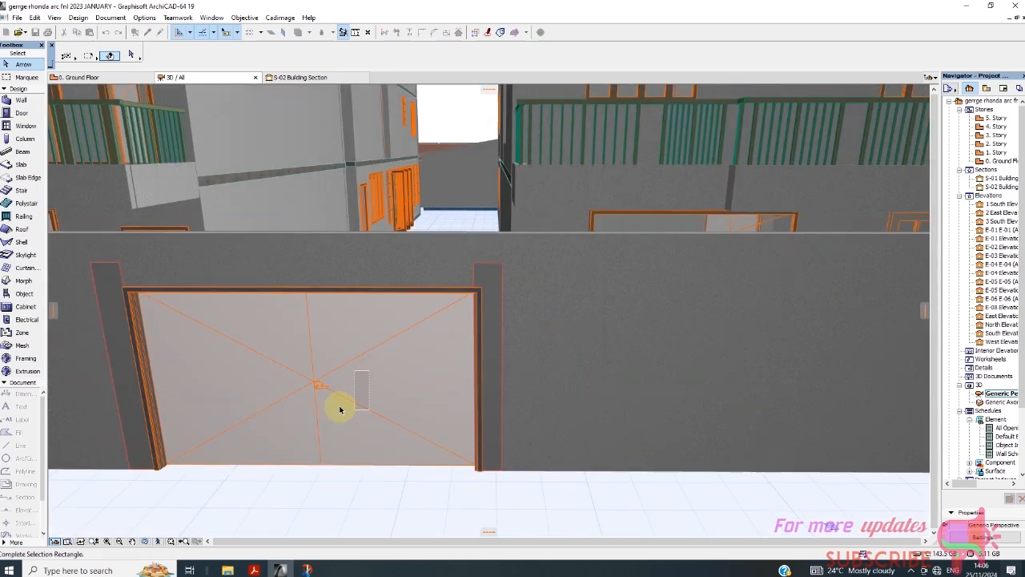
pyautogui.click(317, 394)
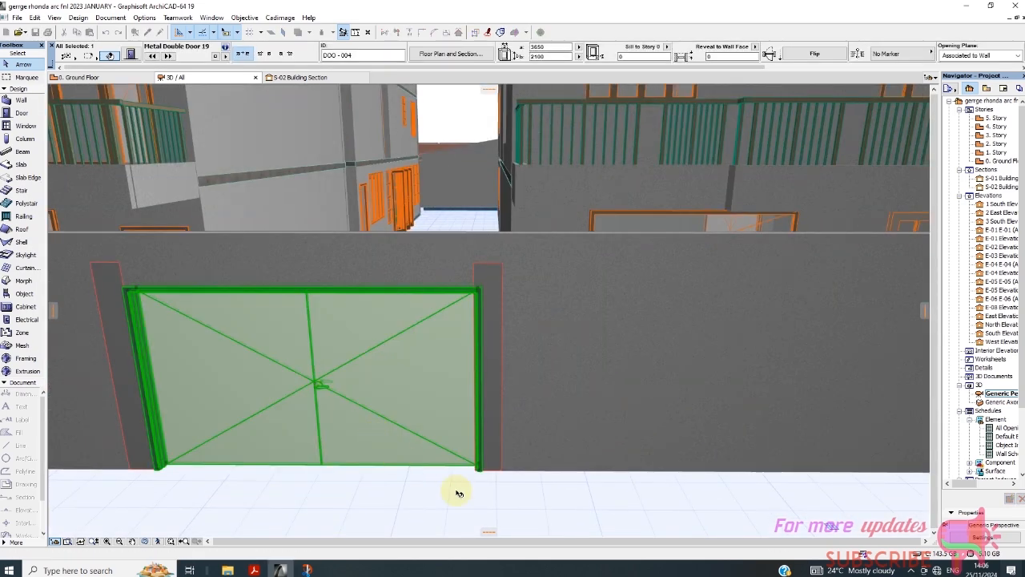
pyautogui.press('Delete')
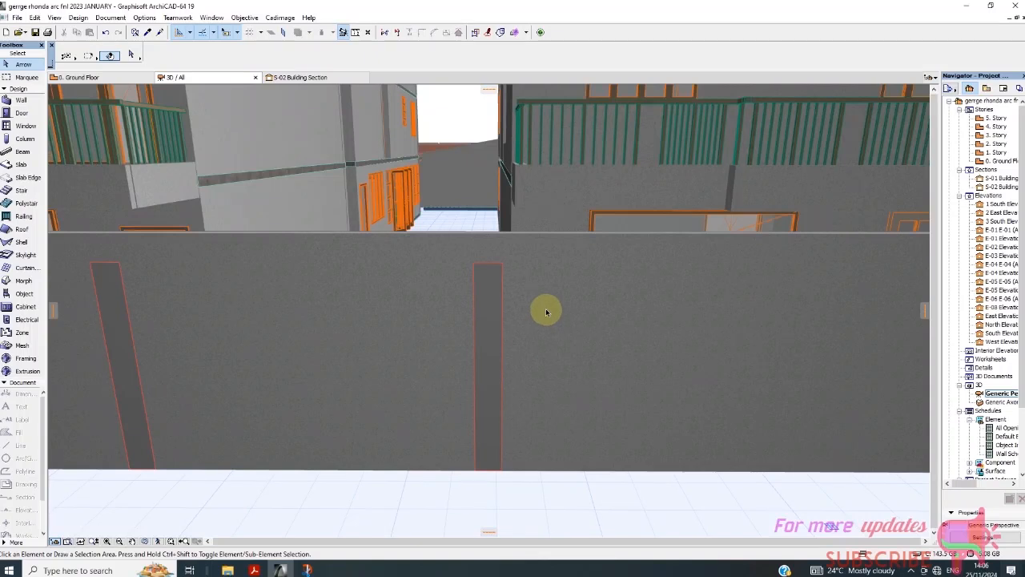
# Step: Look for the saved gate file in the linked door libraries and the Desktop's AGAPE CHURCH folder from the door default settings
pyautogui.click(21, 112)
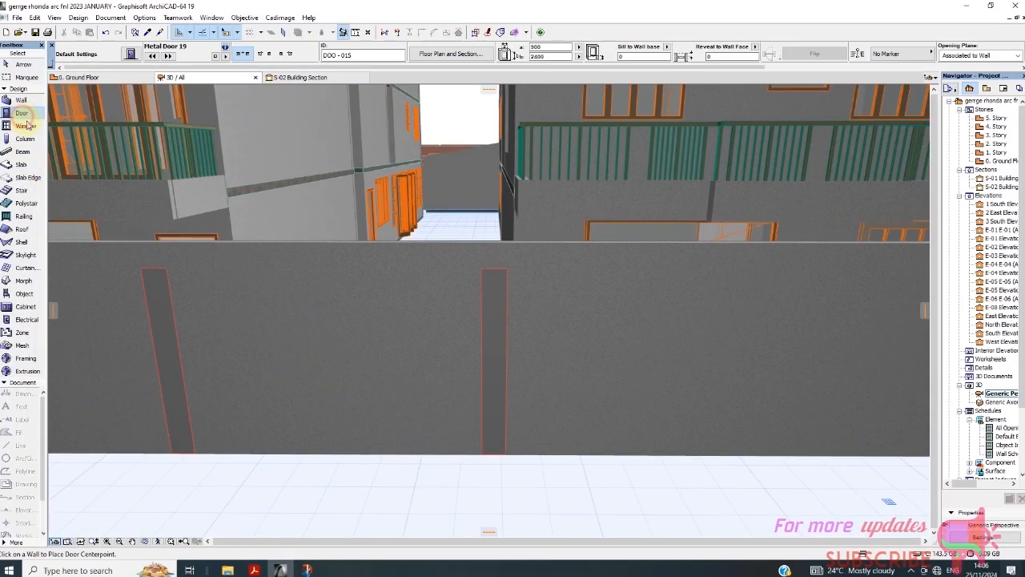
pyautogui.click(132, 55)
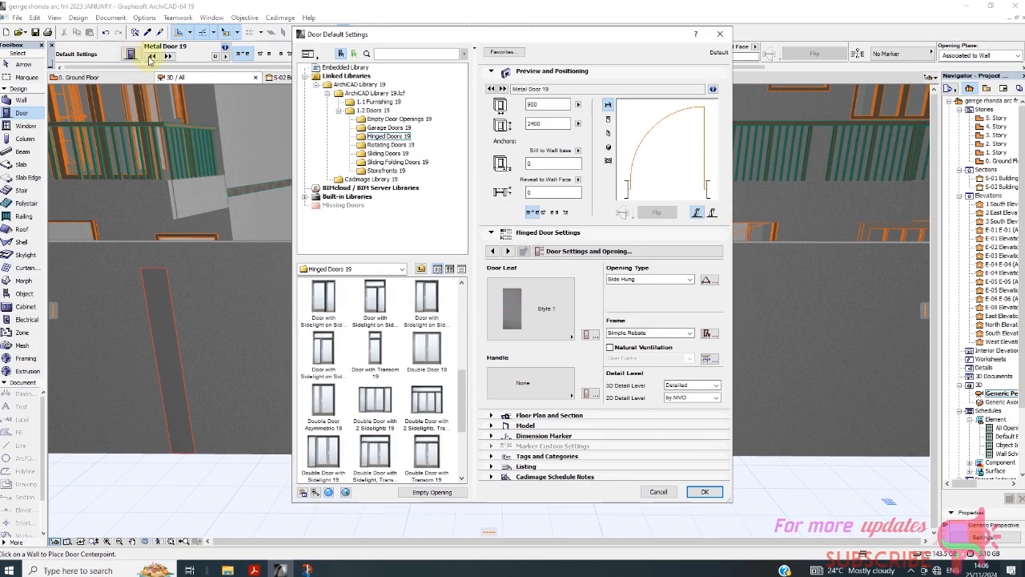
pyautogui.click(305, 197)
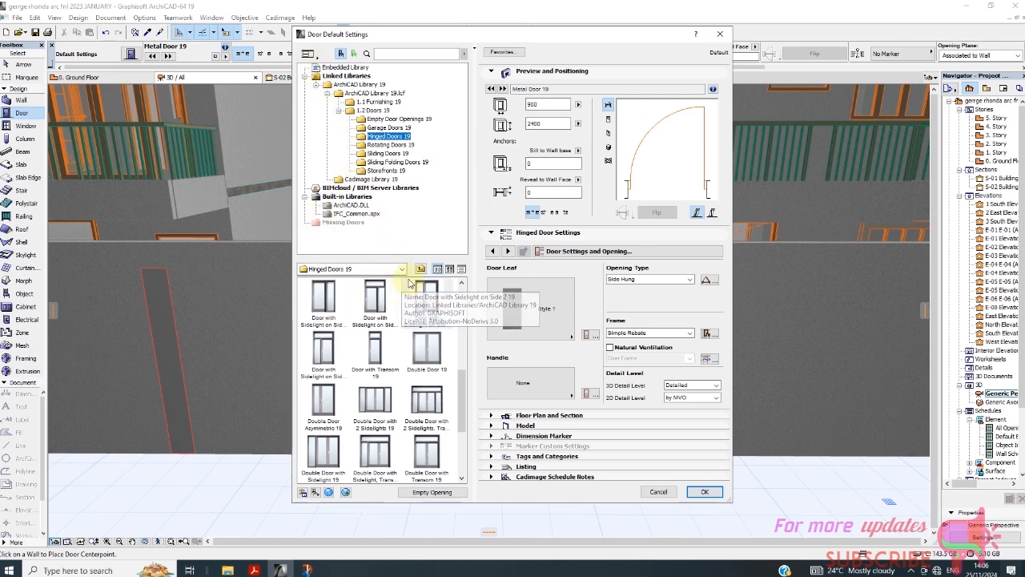
pyautogui.click(313, 492)
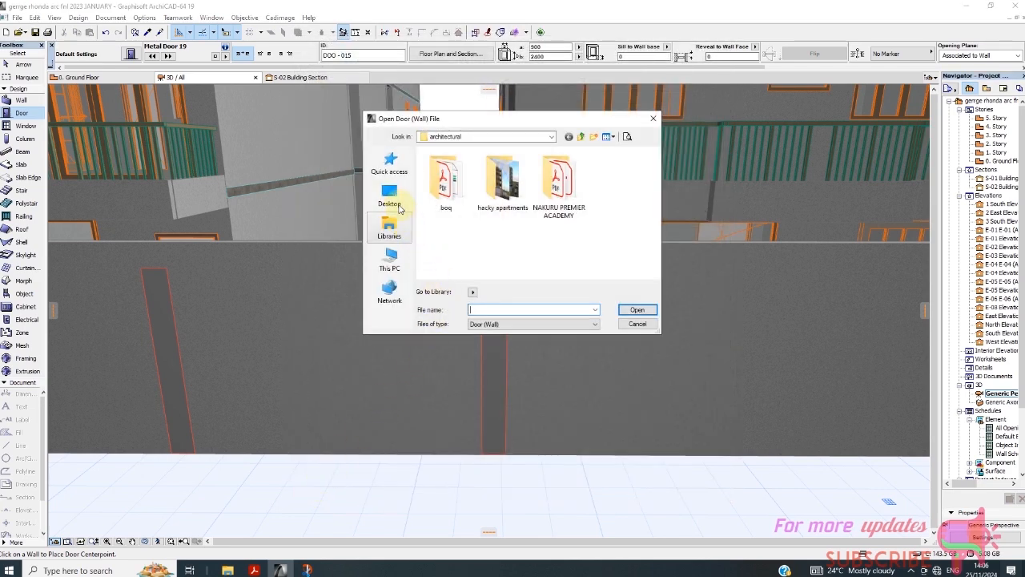
pyautogui.click(392, 201)
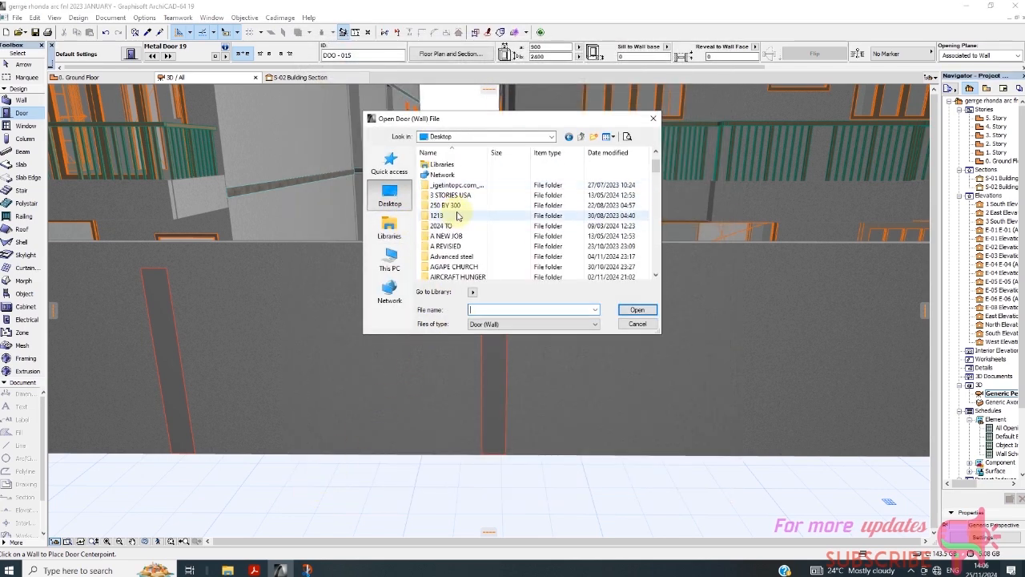
pyautogui.scroll(-1, 469, 225)
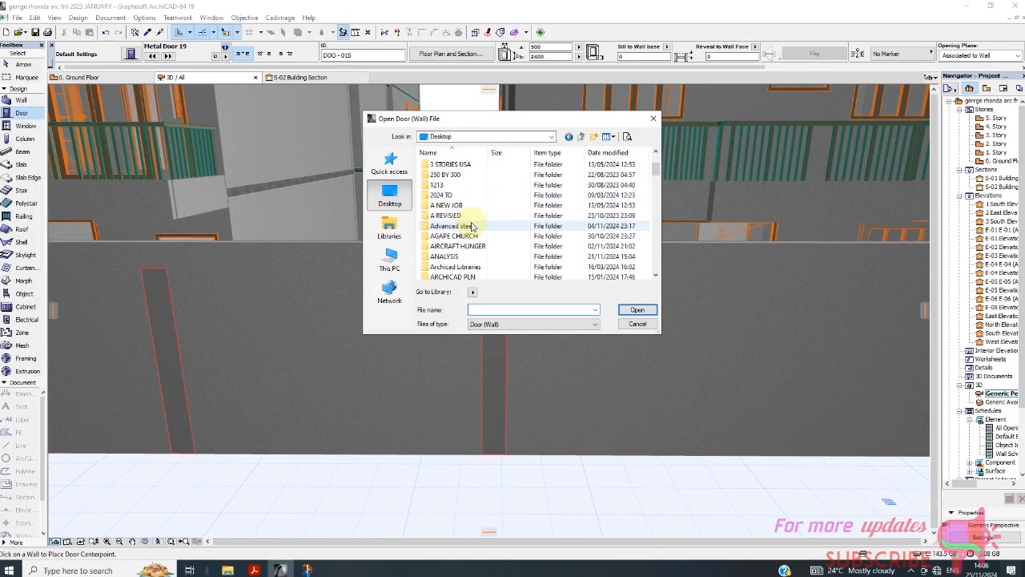
pyautogui.click(471, 237)
pyautogui.doubleClick(470, 238)
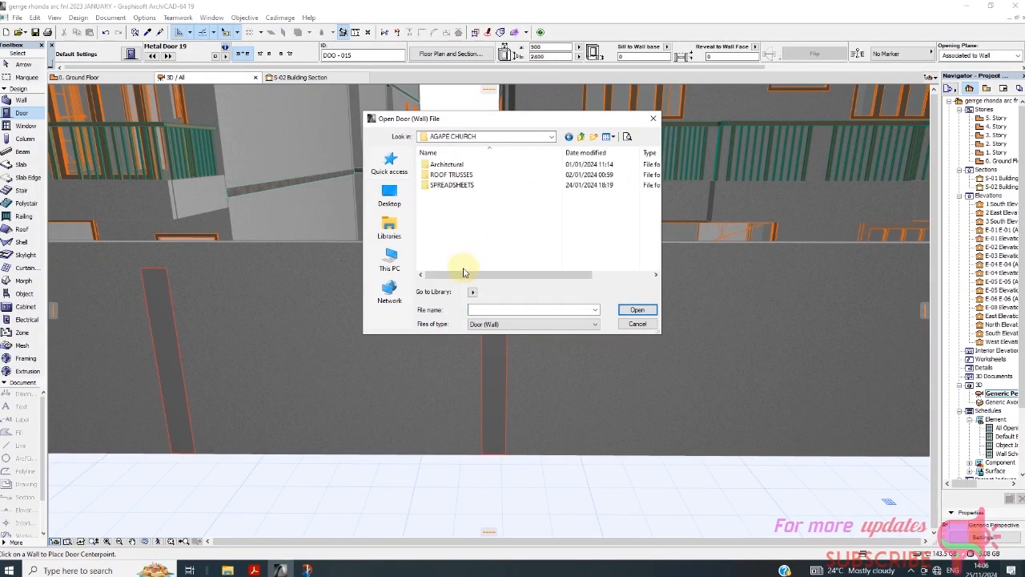
pyautogui.click(488, 324)
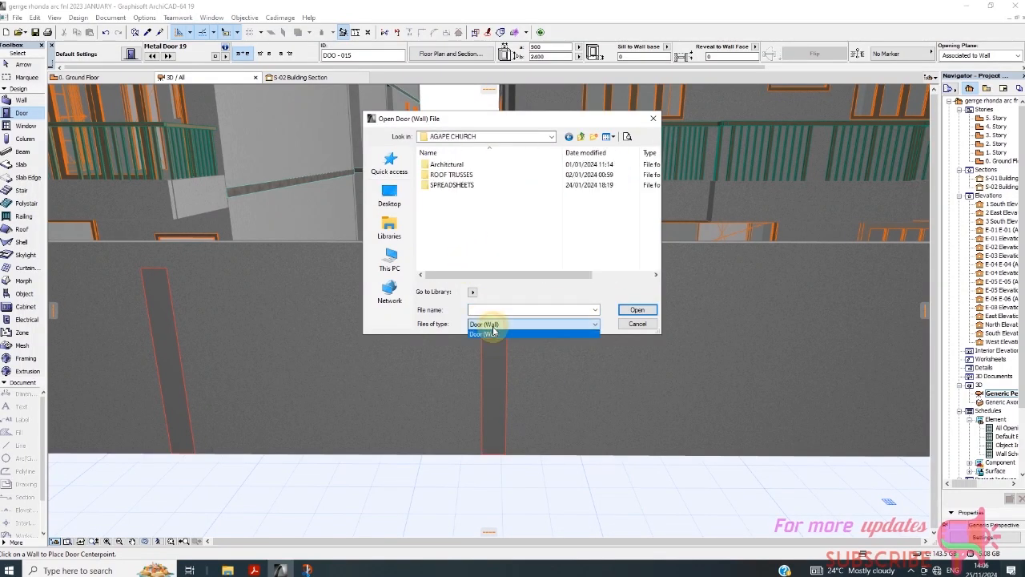
pyautogui.click(637, 324)
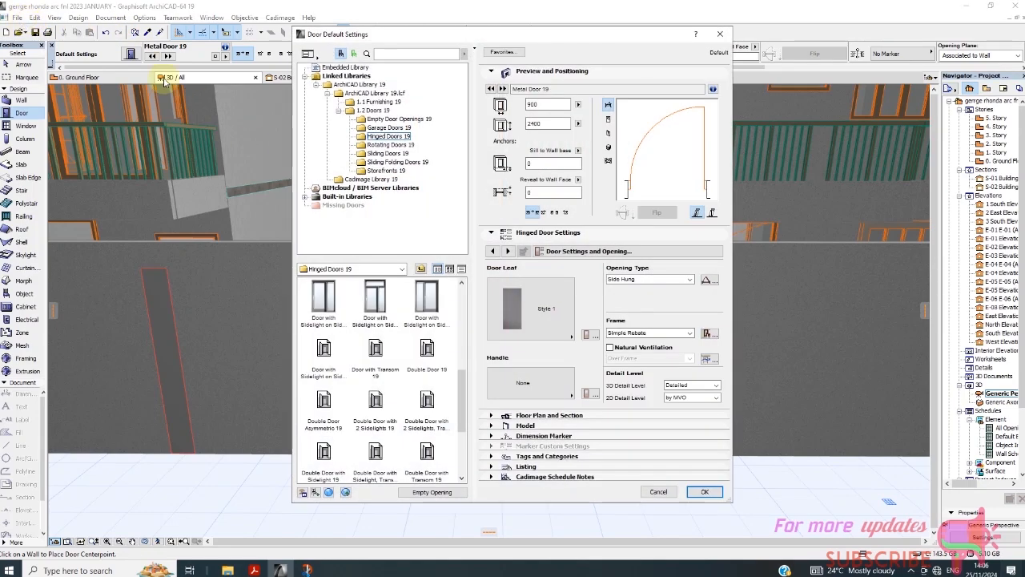
pyautogui.click(666, 491)
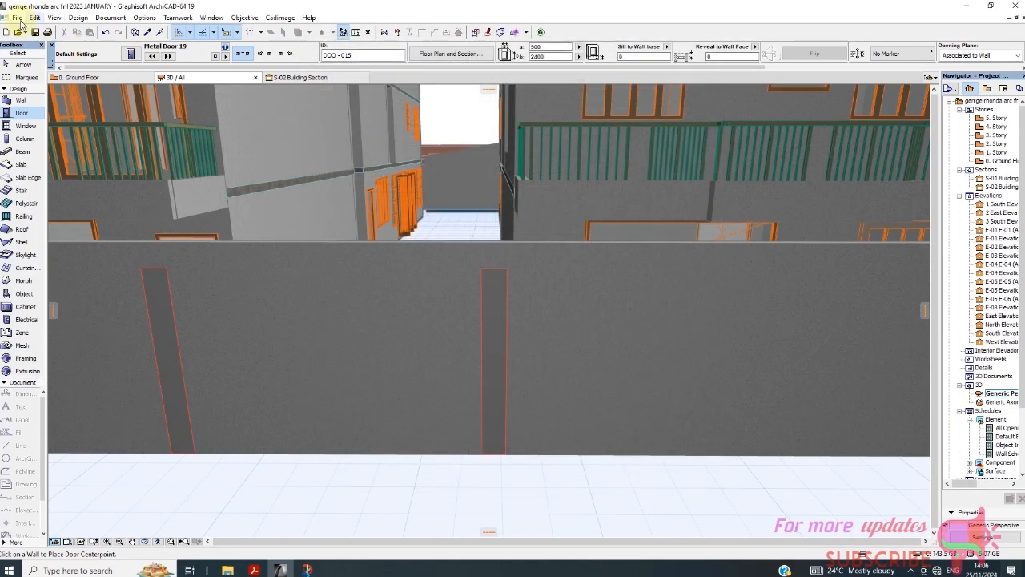
pyautogui.click(18, 18)
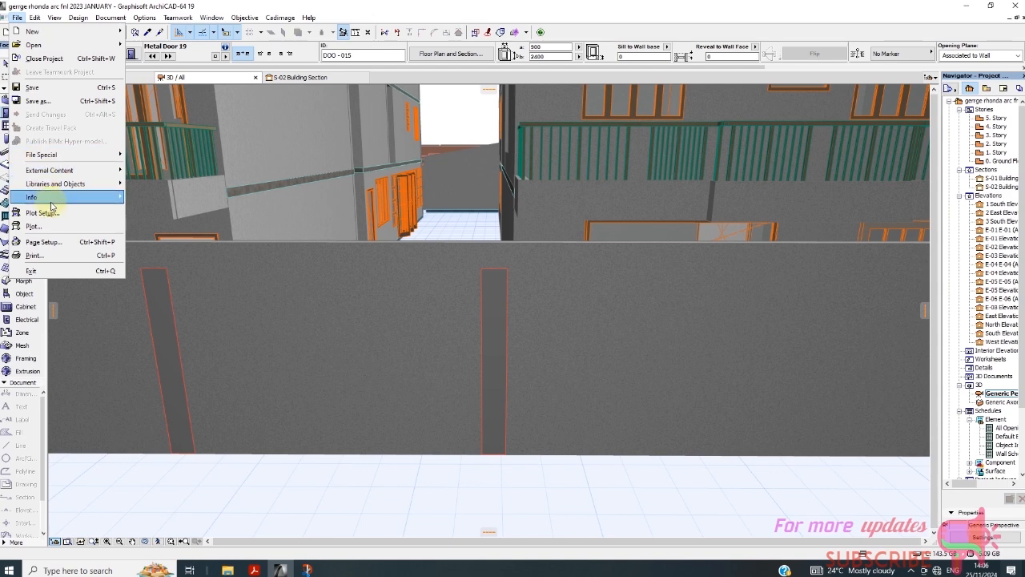
pyautogui.moveTo(72, 185)
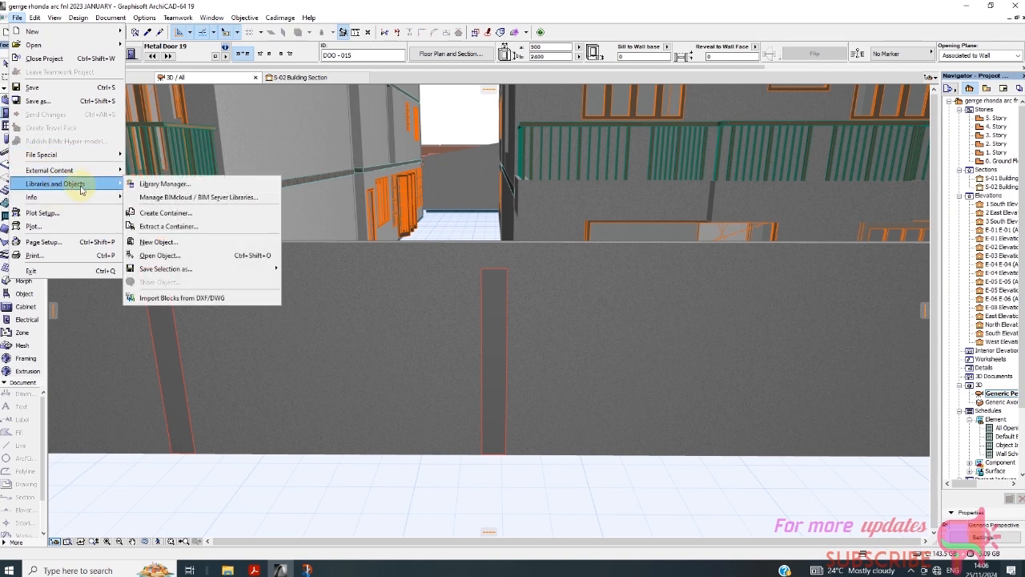
pyautogui.click(184, 241)
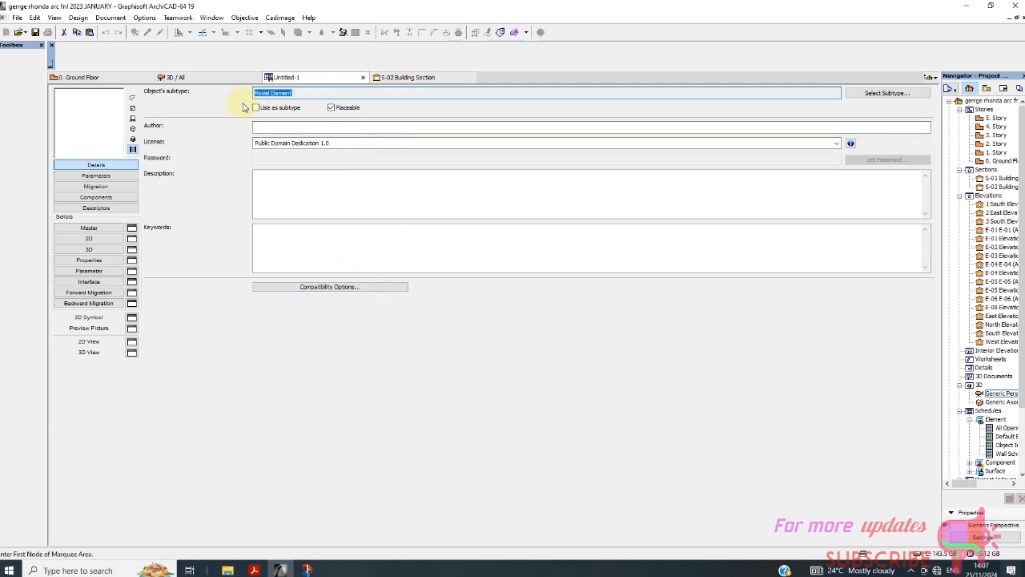
pyautogui.click(195, 105)
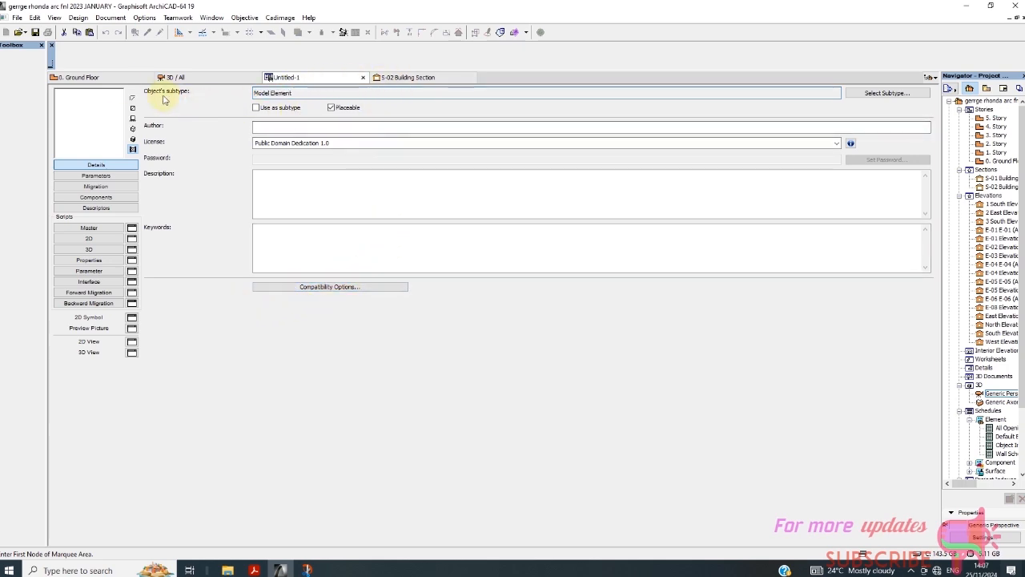
pyautogui.click(52, 46)
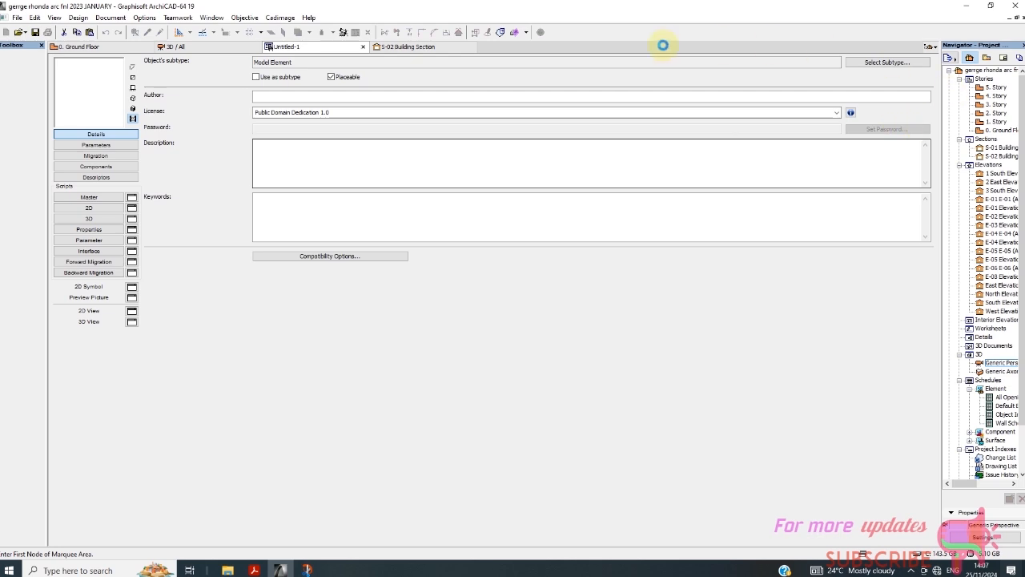
pyautogui.click(180, 46)
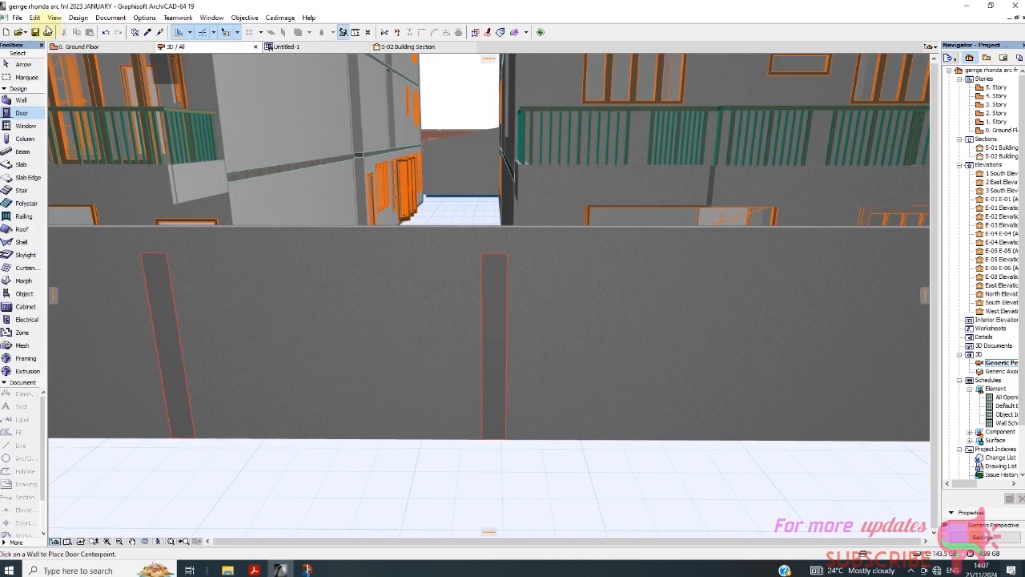
# Step: Start adding an object in the Library Manager and browse the Desktop's AGAPE CHURCH folder for the gate file
pyautogui.click(17, 17)
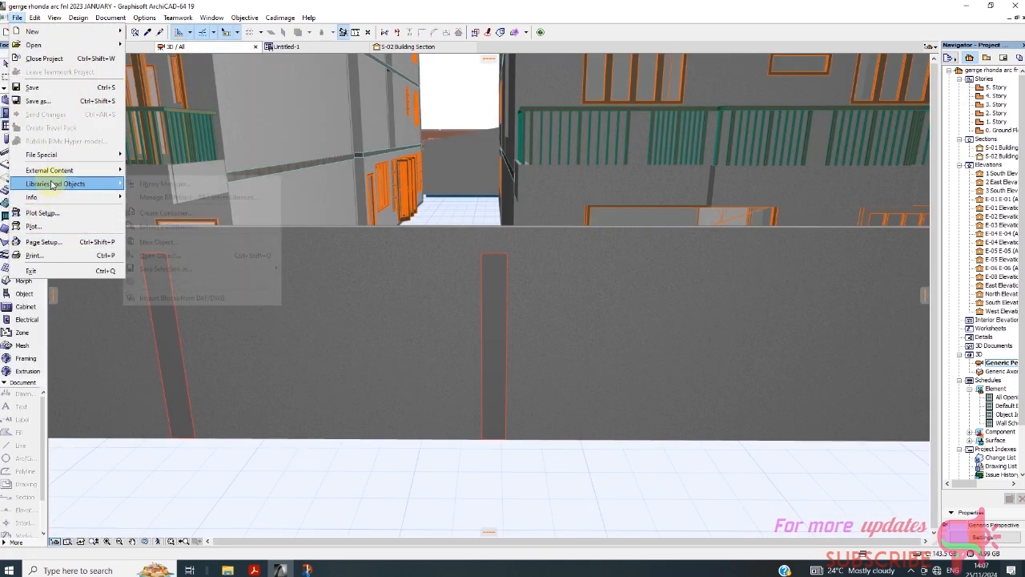
pyautogui.moveTo(205, 270)
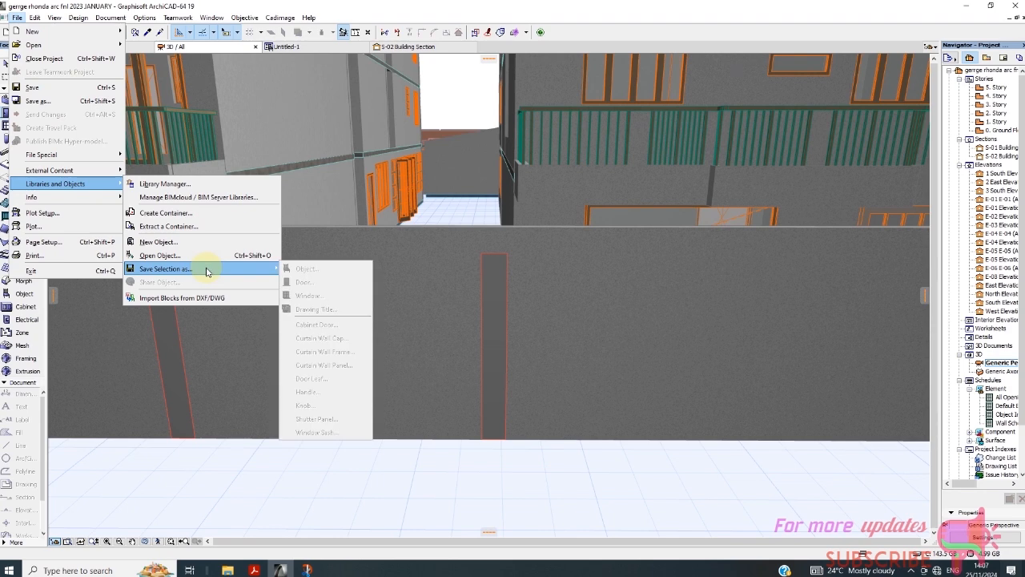
pyautogui.click(200, 184)
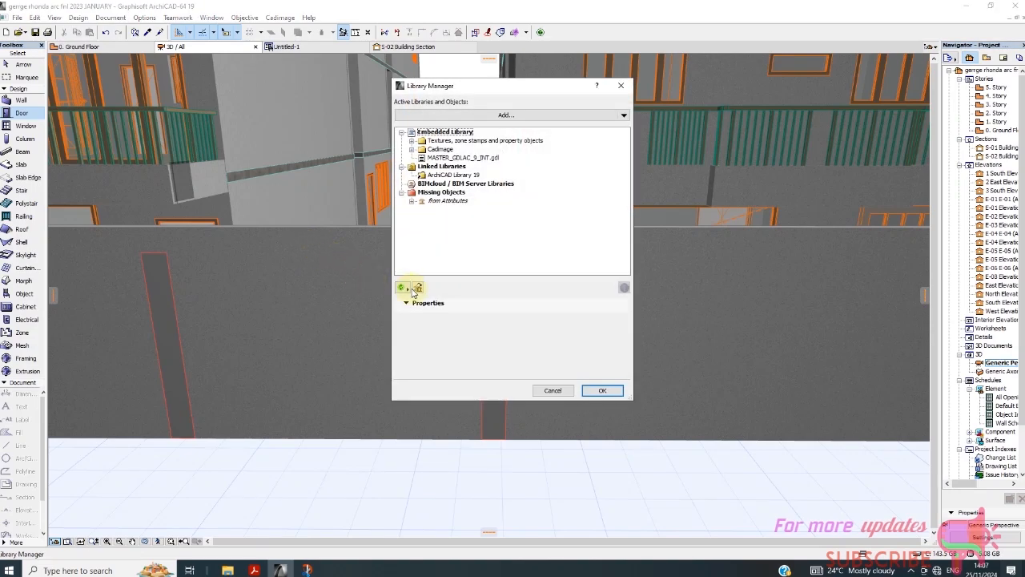
pyautogui.click(530, 116)
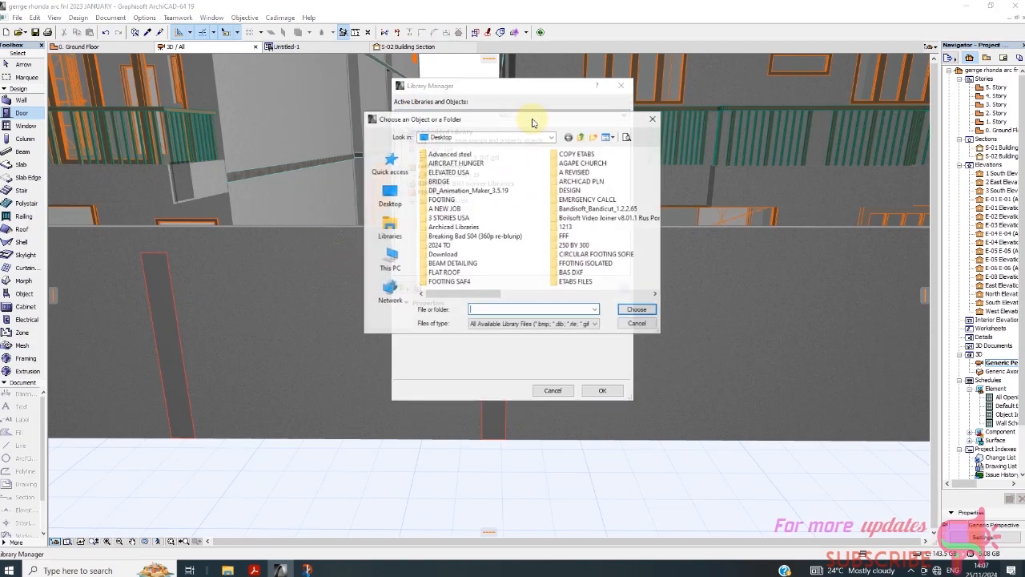
pyautogui.click(389, 195)
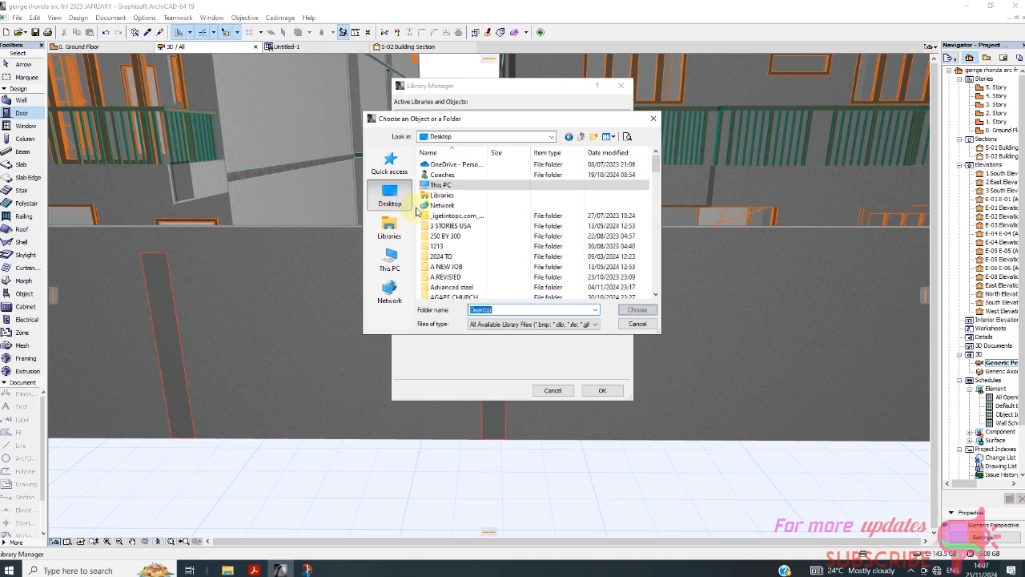
pyautogui.click(455, 277)
pyautogui.scroll(-1, 460, 274)
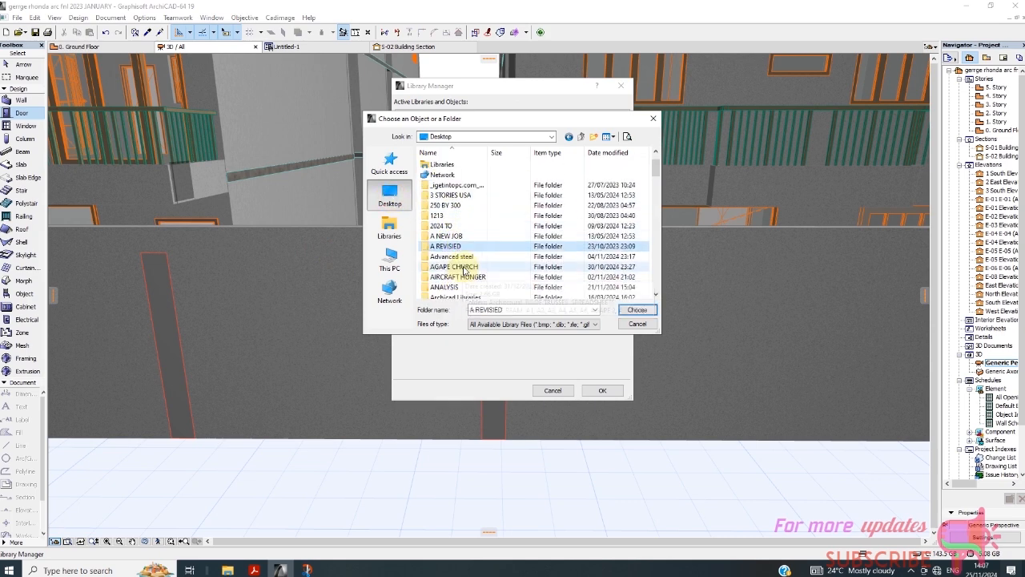
pyautogui.scroll(-1, 468, 276)
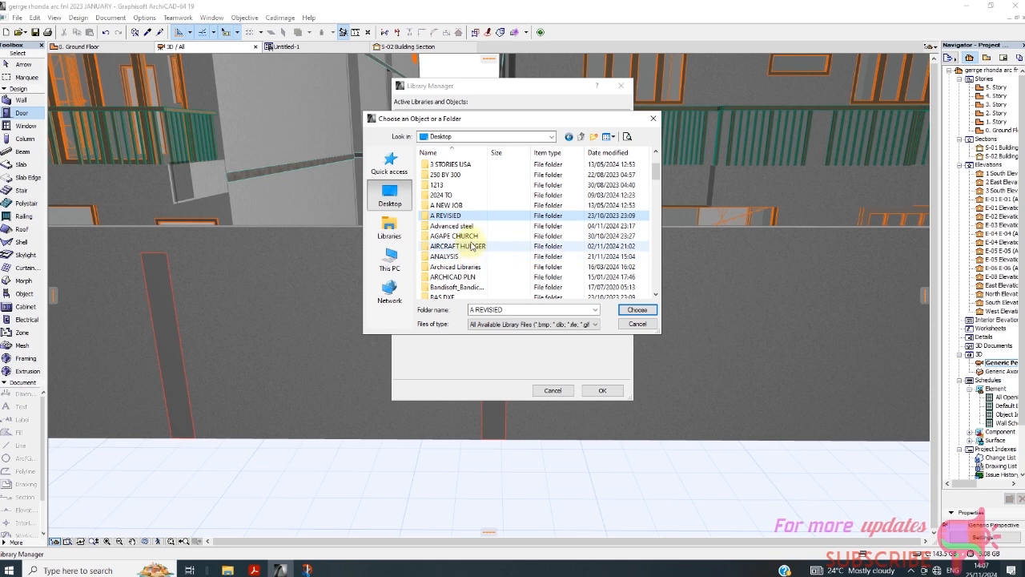
pyautogui.scroll(-1, 471, 243)
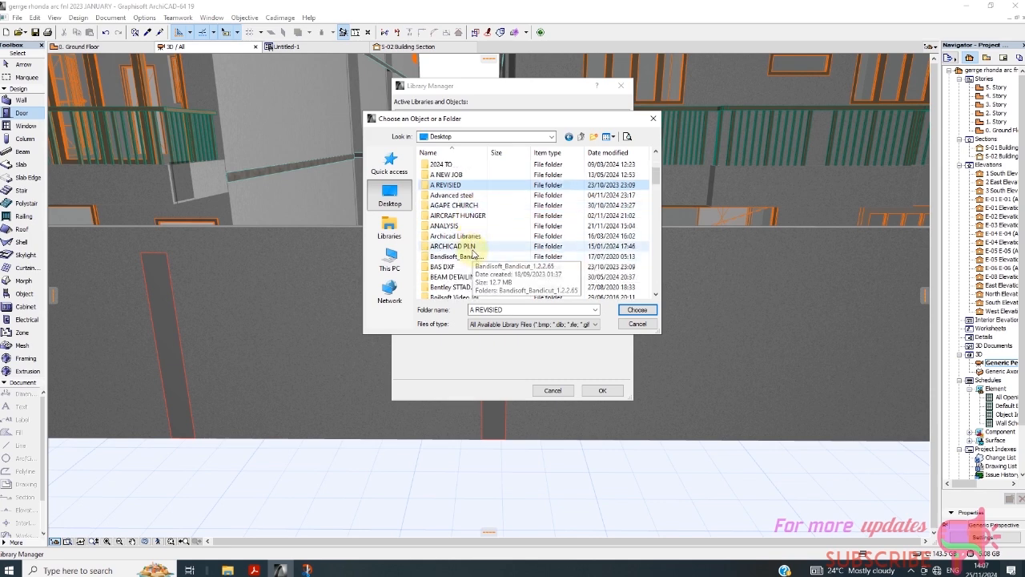
pyautogui.doubleClick(453, 205)
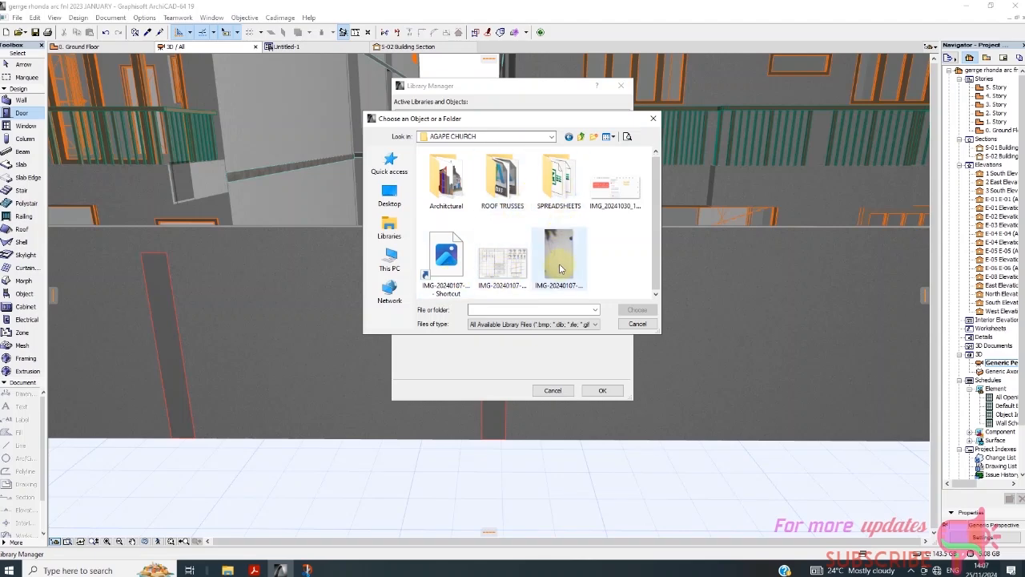
# Step: Filter the files to All Library Parts, check the Architectural subfolder for the gate, and leave the Library Manager without adding anything
pyautogui.click(546, 324)
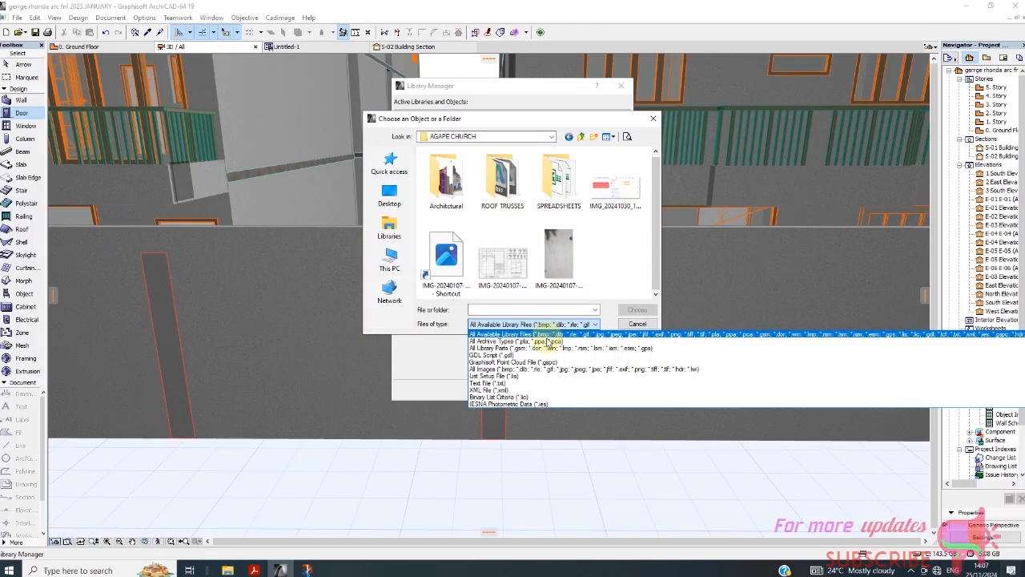
pyautogui.click(545, 348)
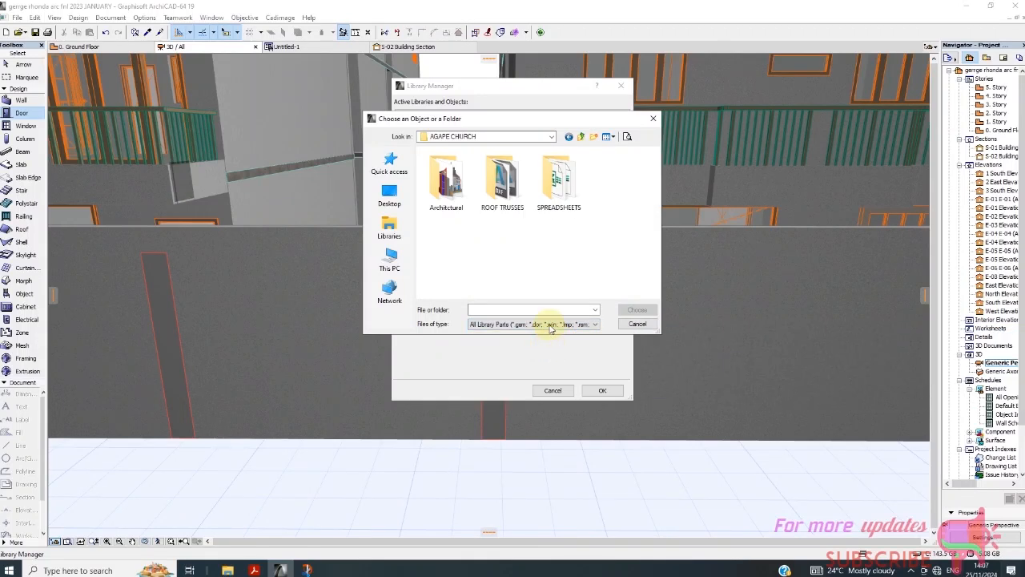
pyautogui.doubleClick(446, 181)
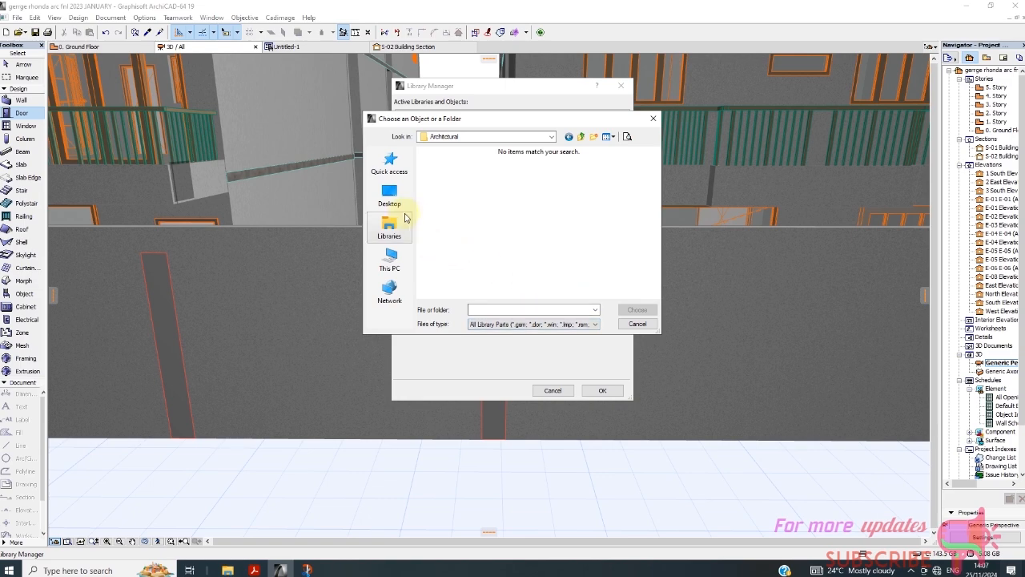
pyautogui.click(390, 194)
pyautogui.click(637, 323)
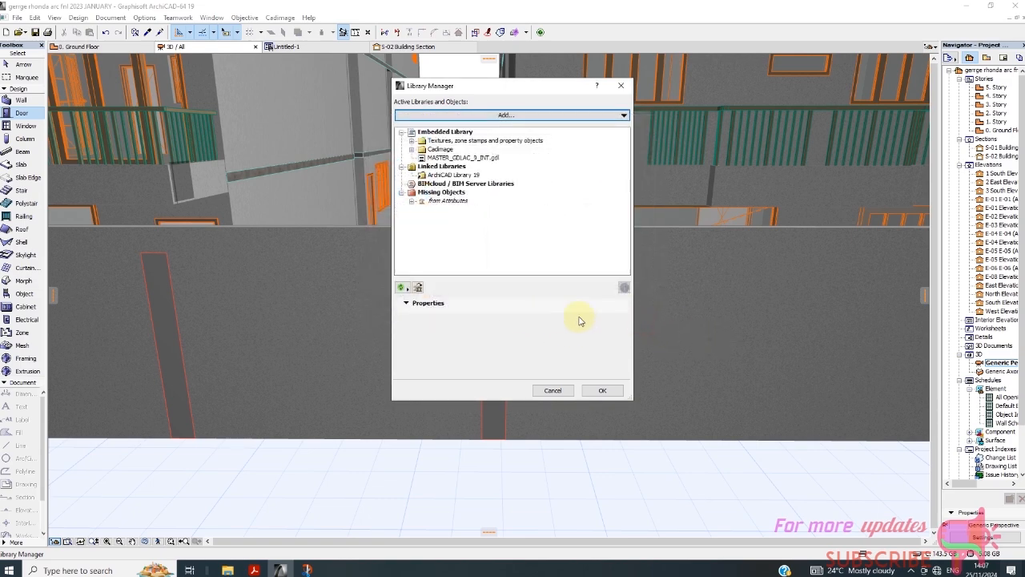
pyautogui.click(551, 390)
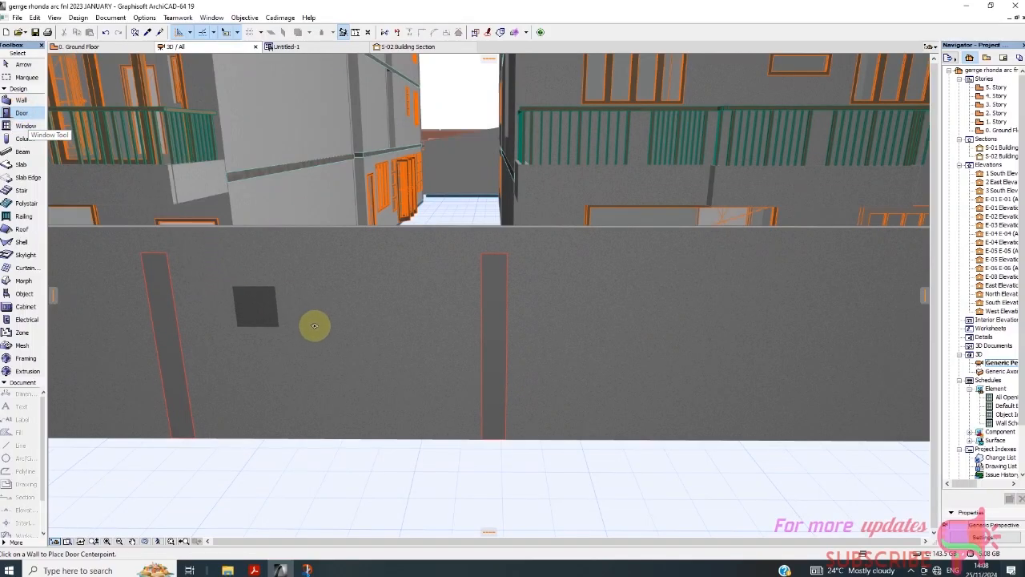
# Step: Place a single hinged metal door in the front boundary wall between the two red-outlined strips
pyautogui.scroll(-2, 333, 342)
pyautogui.scroll(-4, 333, 343)
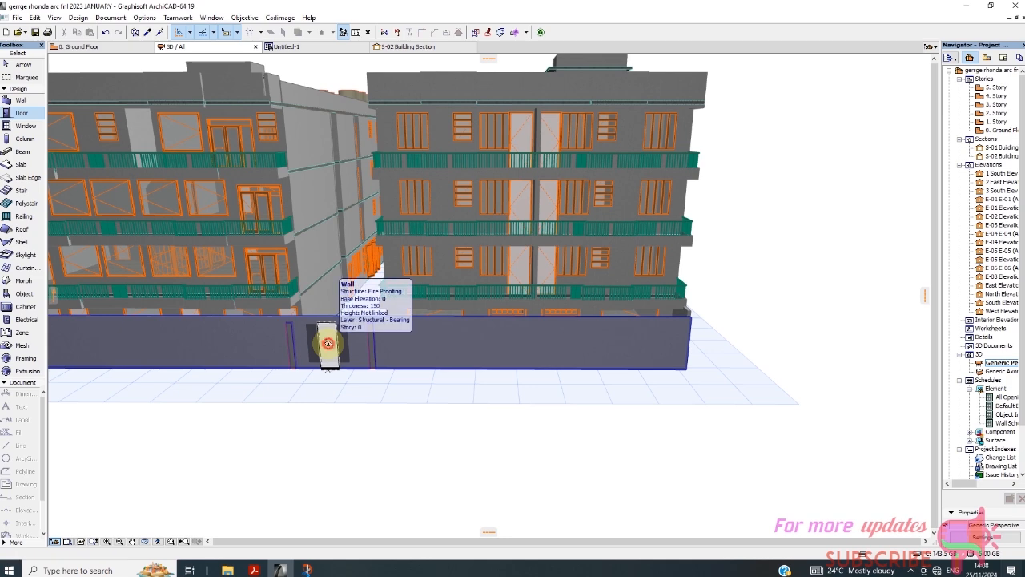
pyautogui.click(328, 342)
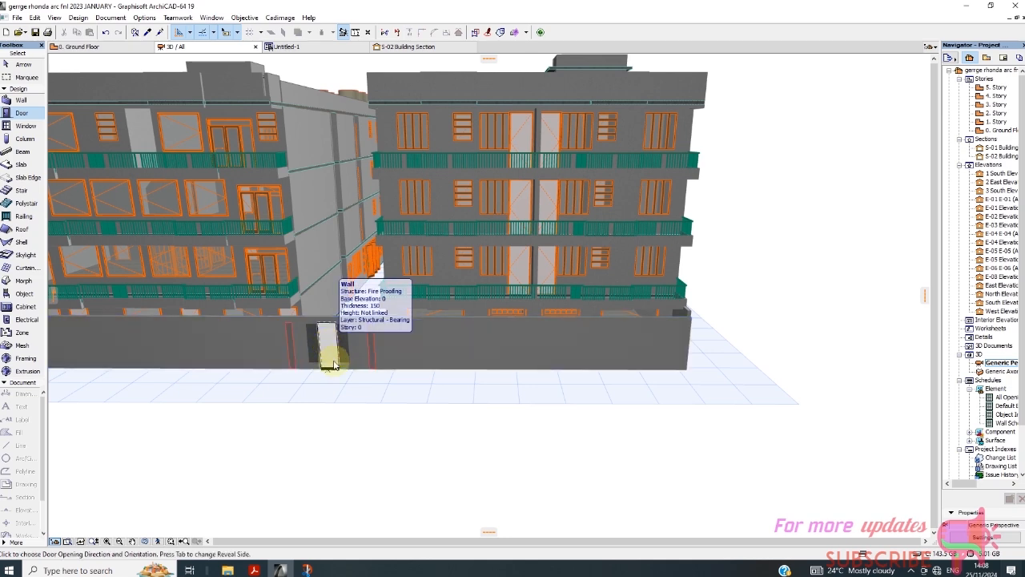
pyautogui.click(20, 64)
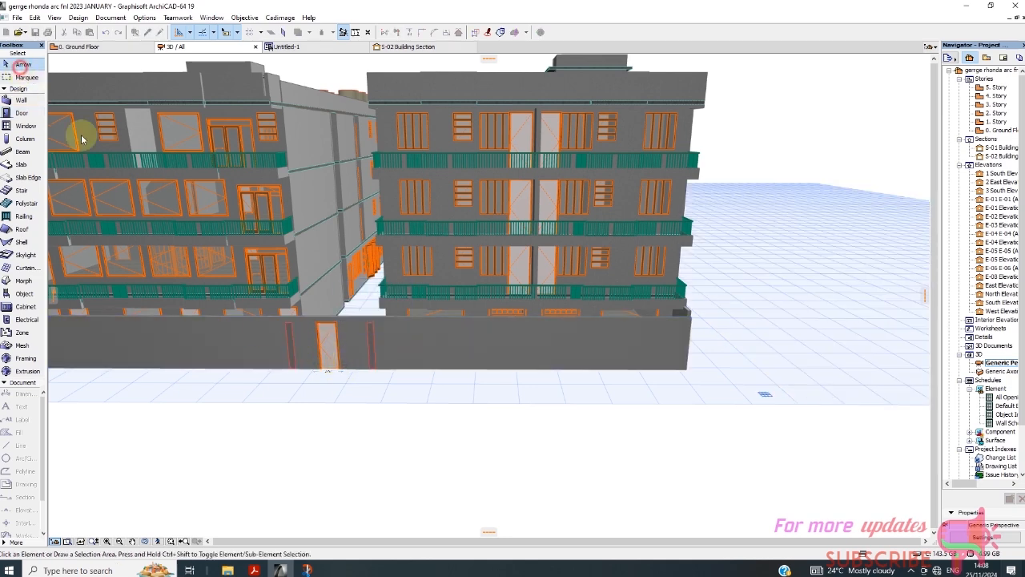
pyautogui.click(20, 113)
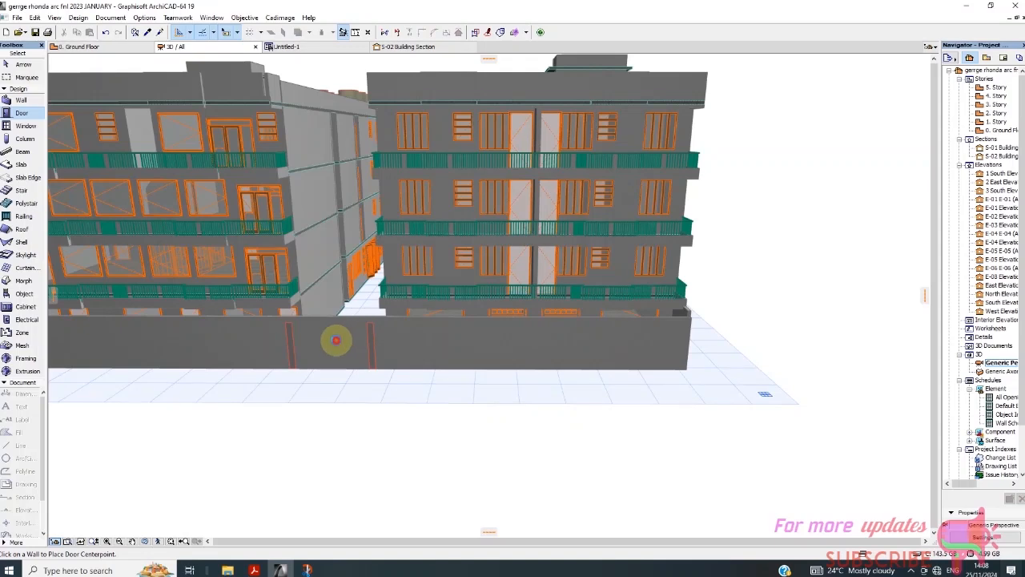
pyautogui.click(337, 352)
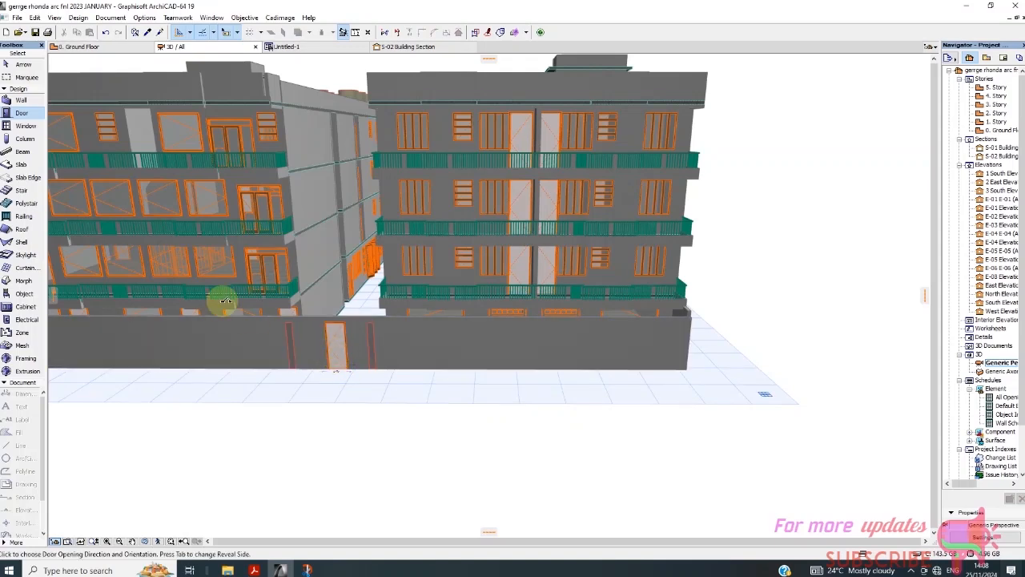
pyautogui.click(22, 64)
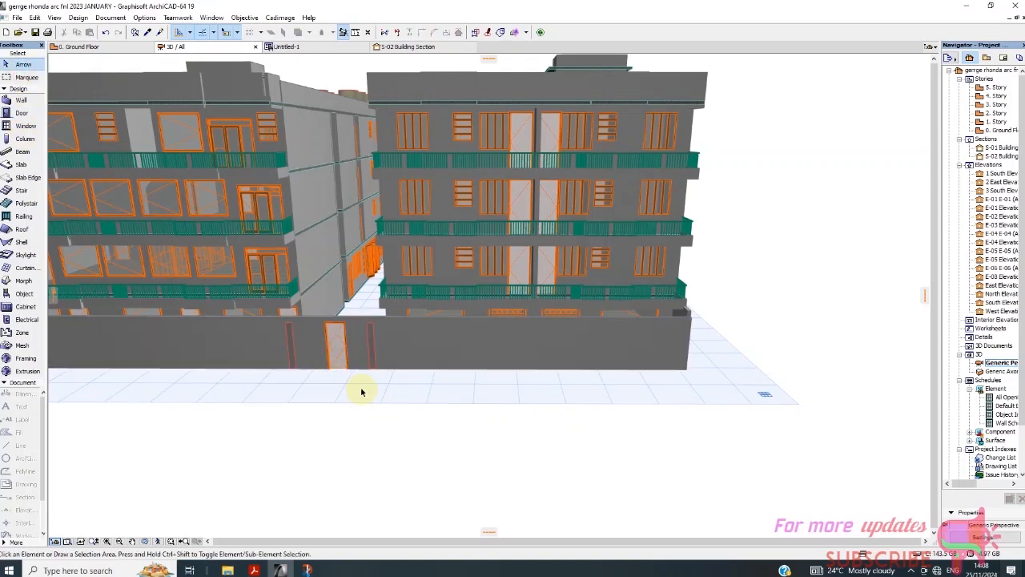
# Step: Open the placed door's selection settings and check the available door leaf styles and handle options for the gate
pyautogui.click(338, 346)
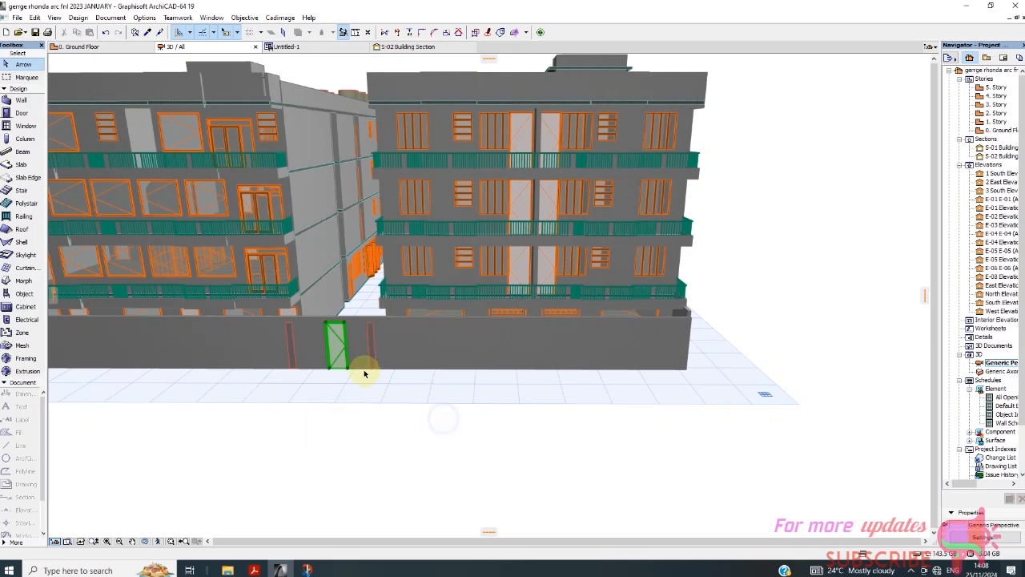
pyautogui.rightClick(442, 404)
pyautogui.click(501, 189)
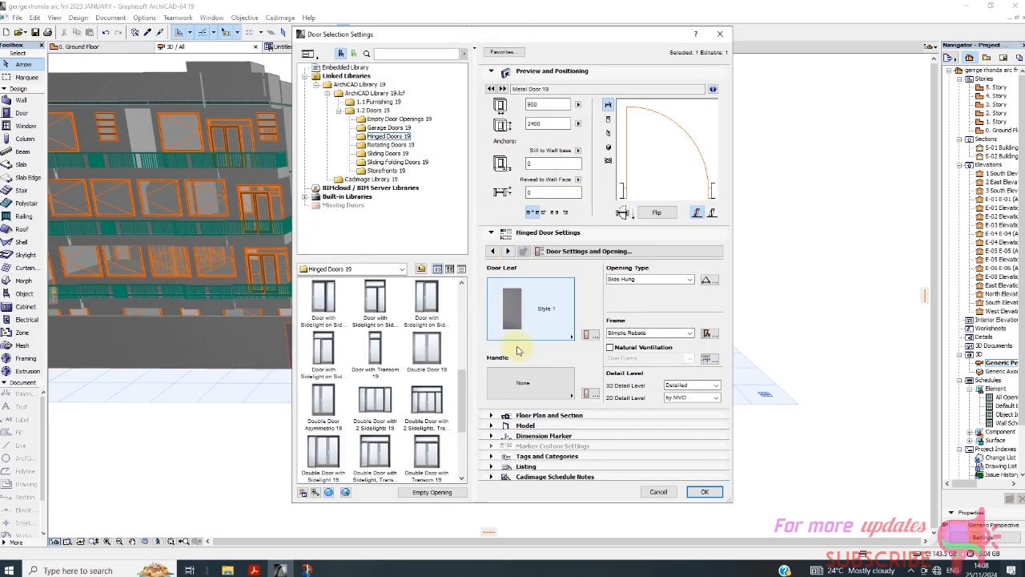
pyautogui.click(564, 343)
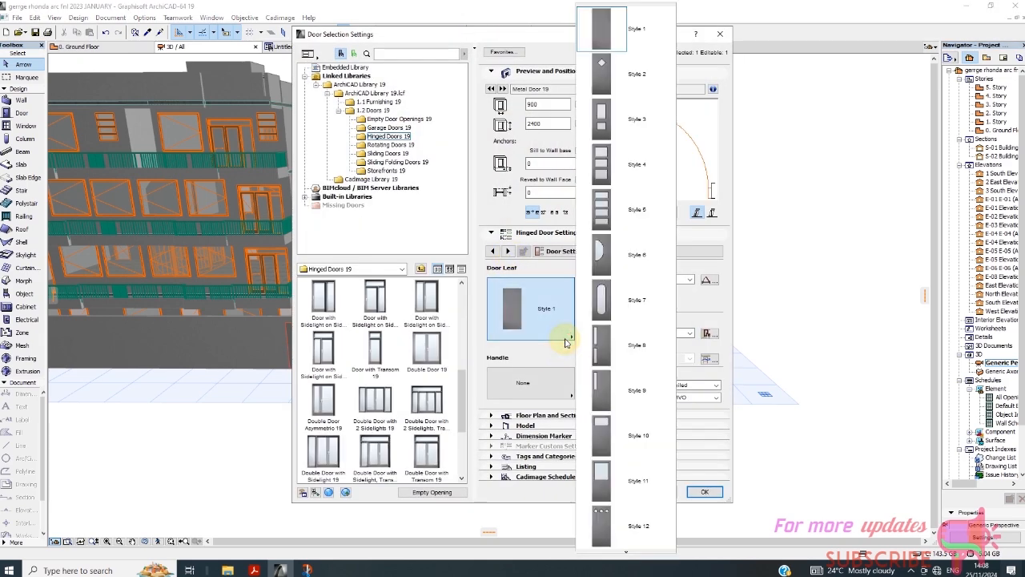
pyautogui.click(564, 342)
pyautogui.click(564, 342)
pyautogui.click(564, 340)
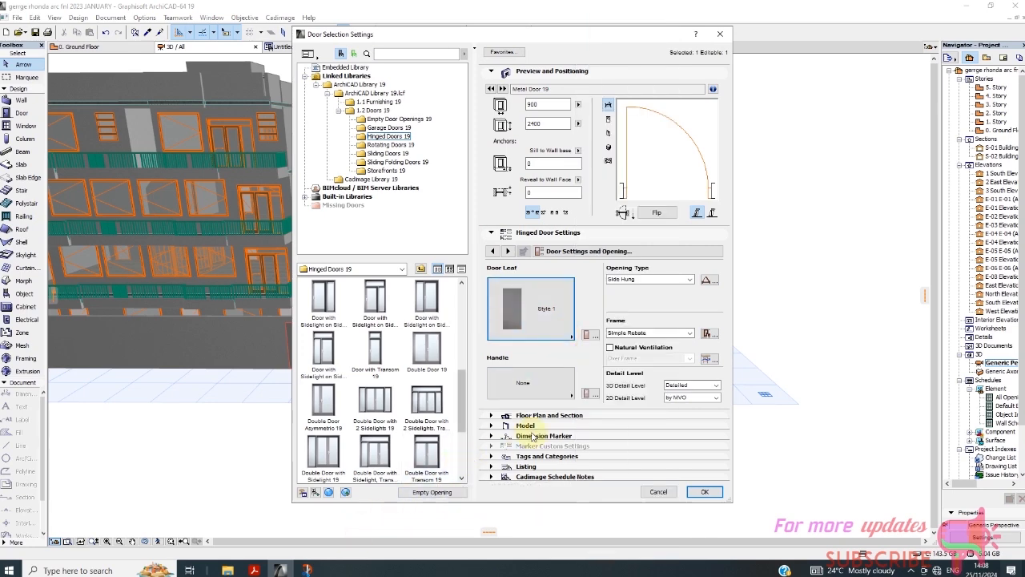
pyautogui.click(567, 391)
pyautogui.click(566, 390)
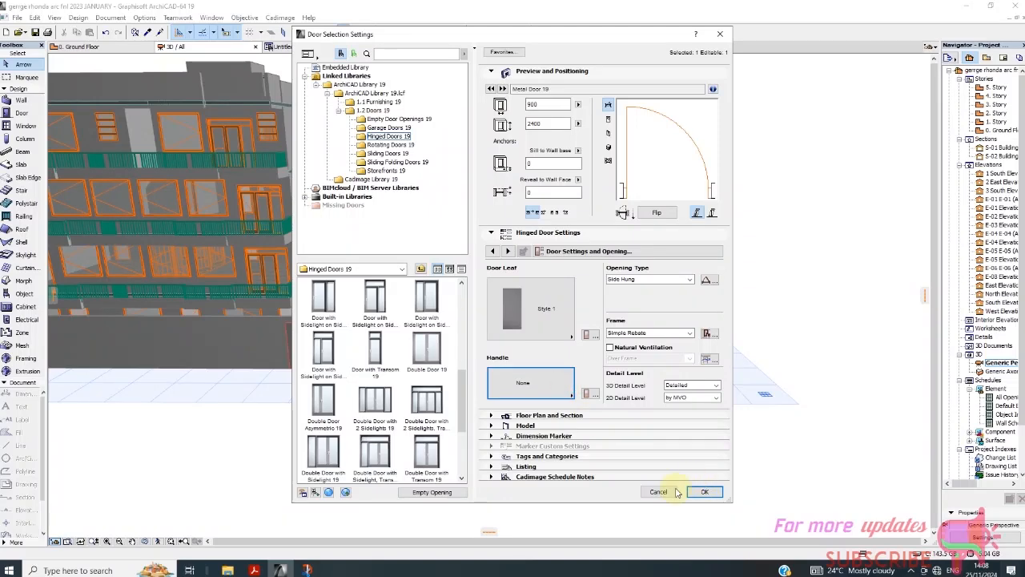
pyautogui.click(703, 491)
# Step: Switch to the recent GATE ARCHICAD project and open its Ground Floor plan
pyautogui.click(17, 18)
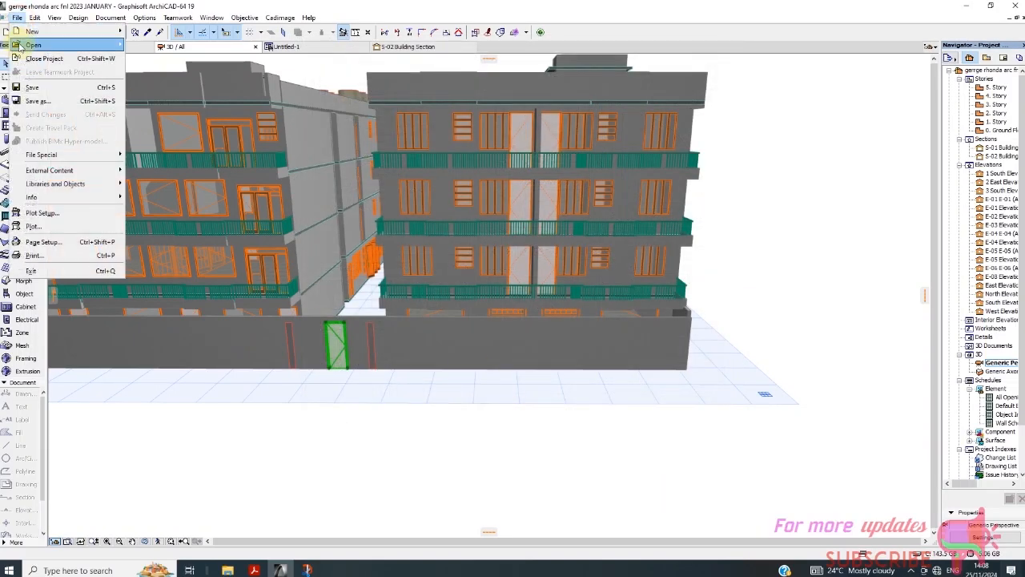
pyautogui.moveTo(19, 46)
pyautogui.click(182, 101)
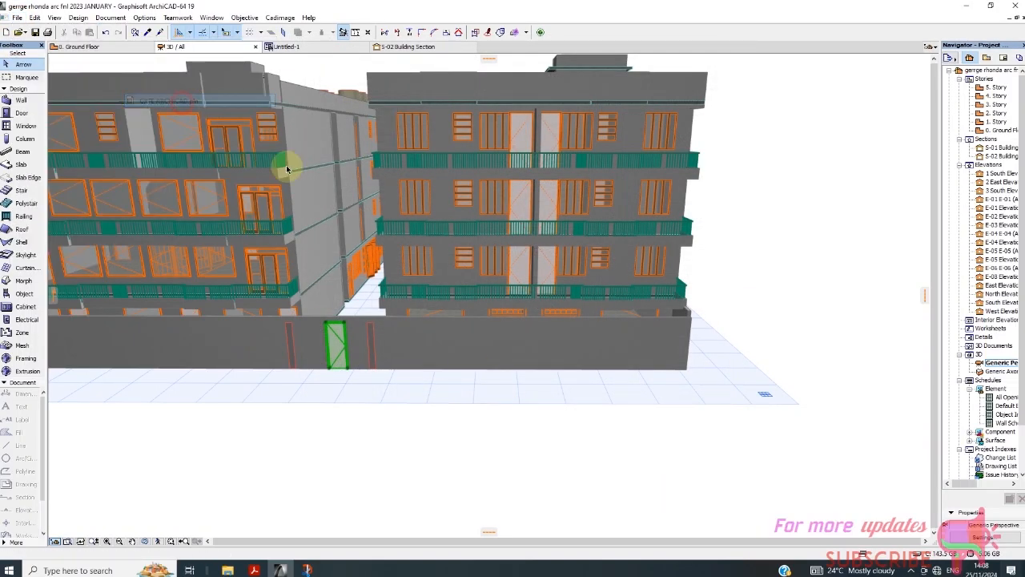
pyautogui.click(486, 222)
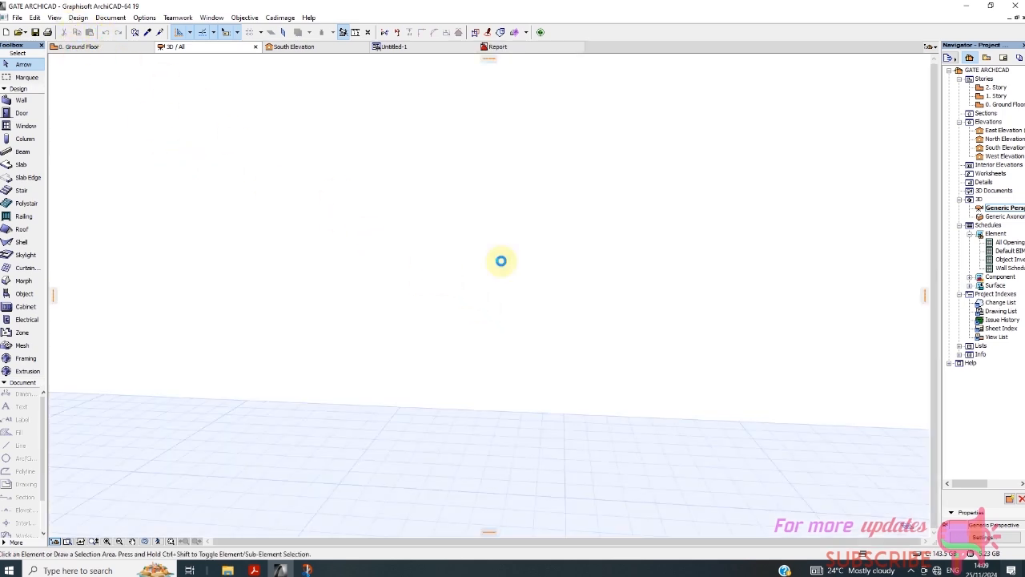
pyautogui.click(570, 291)
pyautogui.click(128, 49)
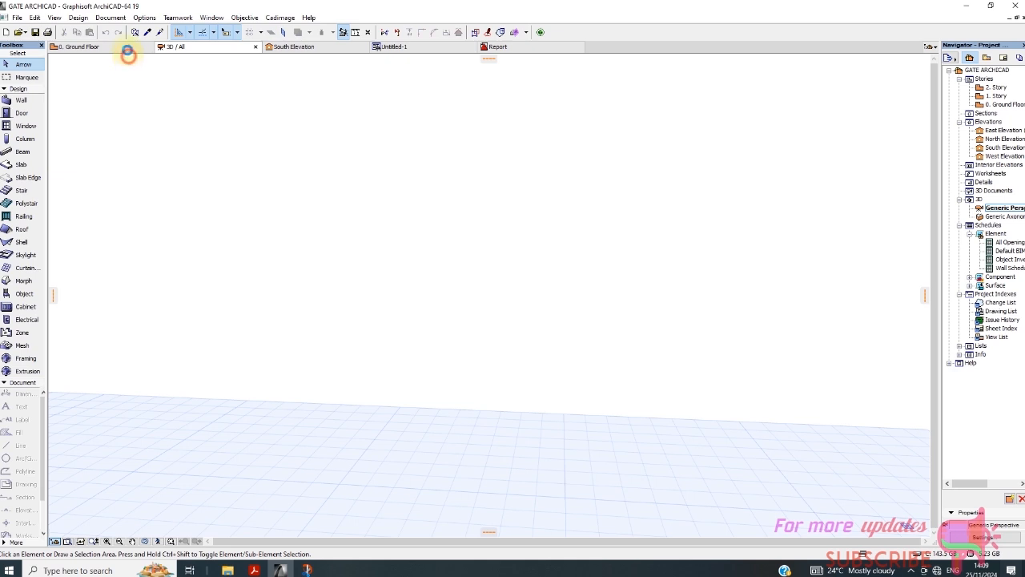
pyautogui.rightClick(235, 123)
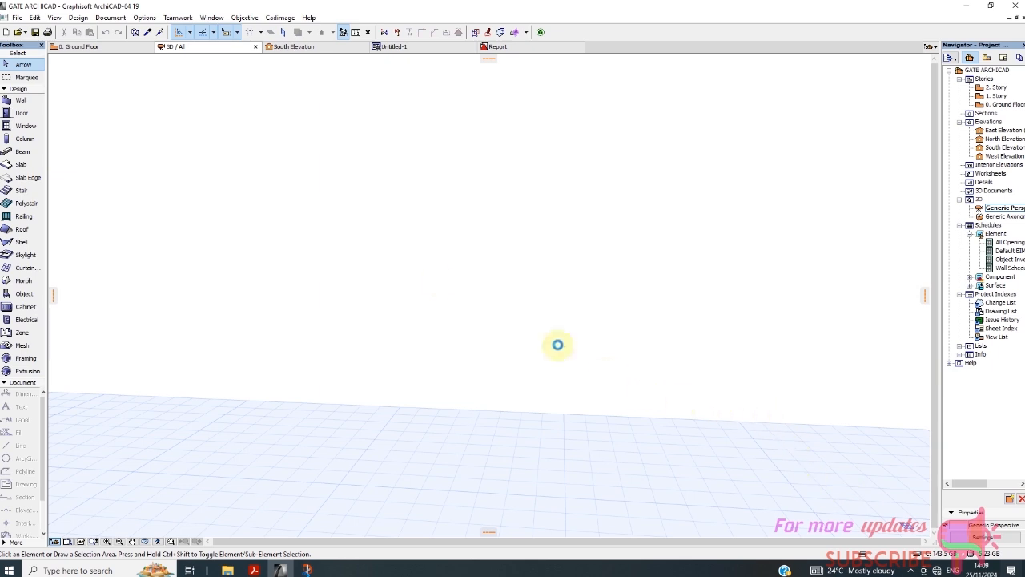
pyautogui.click(911, 569)
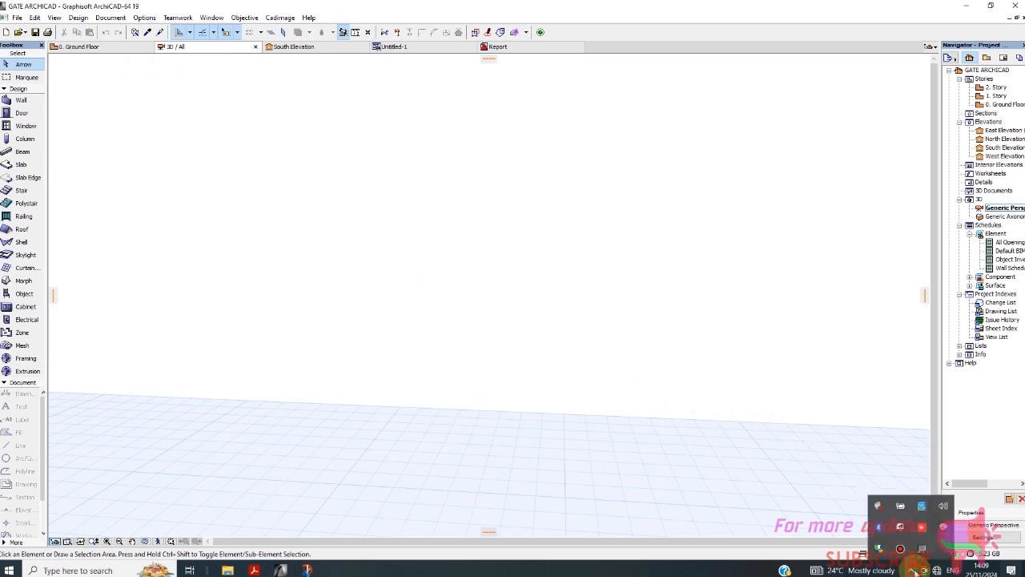
pyautogui.click(903, 555)
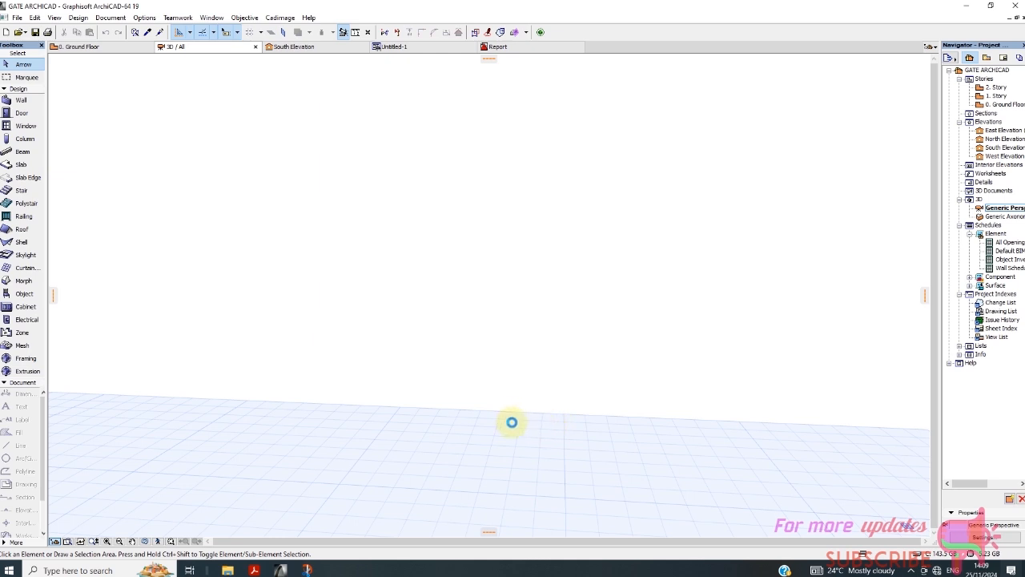
pyautogui.click(913, 570)
pyautogui.click(900, 549)
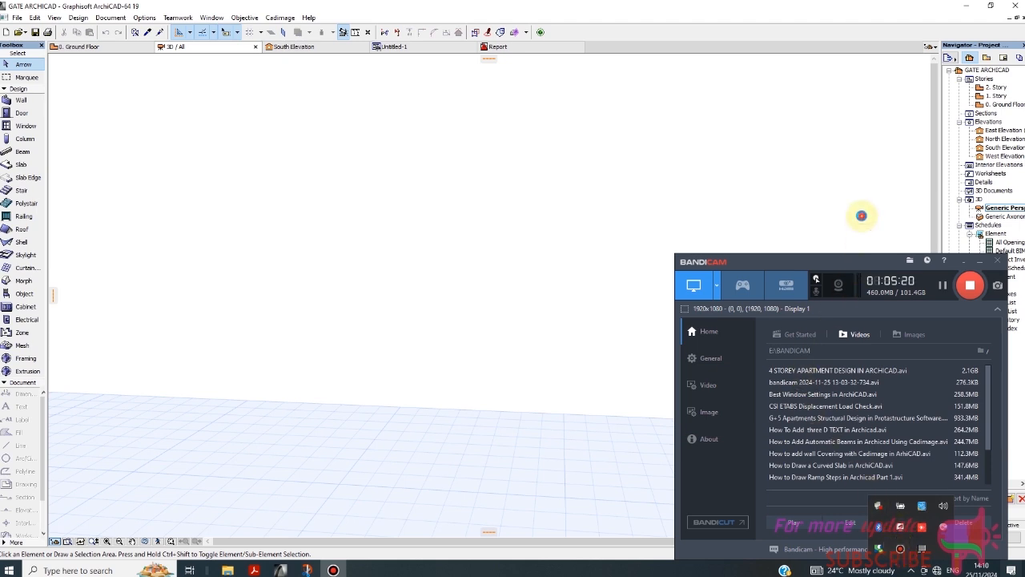
pyautogui.click(978, 261)
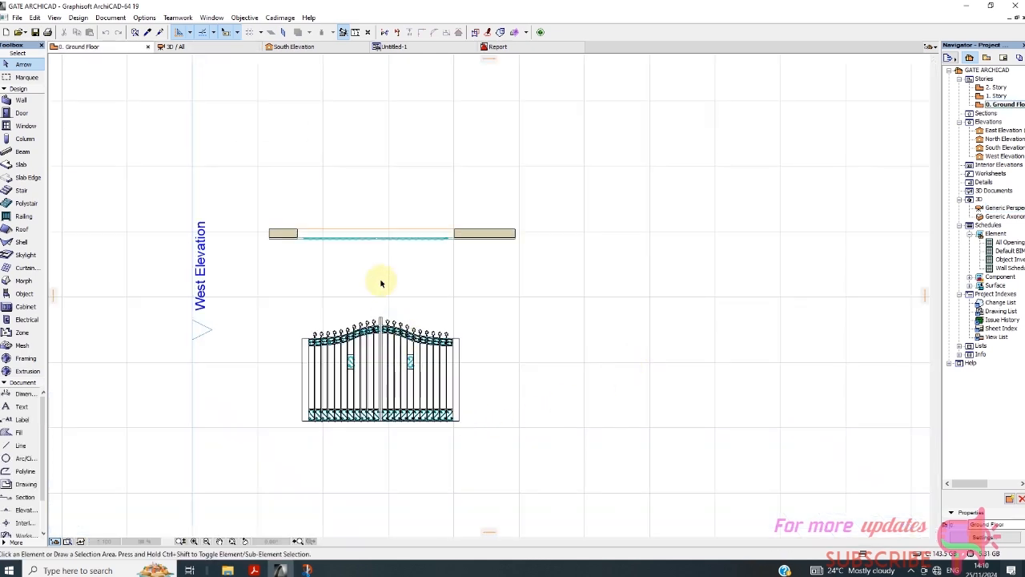
# Step: Select the complete gate drawing below the wall in plan and start saving the selection as a door leaf
pyautogui.scroll(4, 319, 252)
pyautogui.scroll(-3, 333, 248)
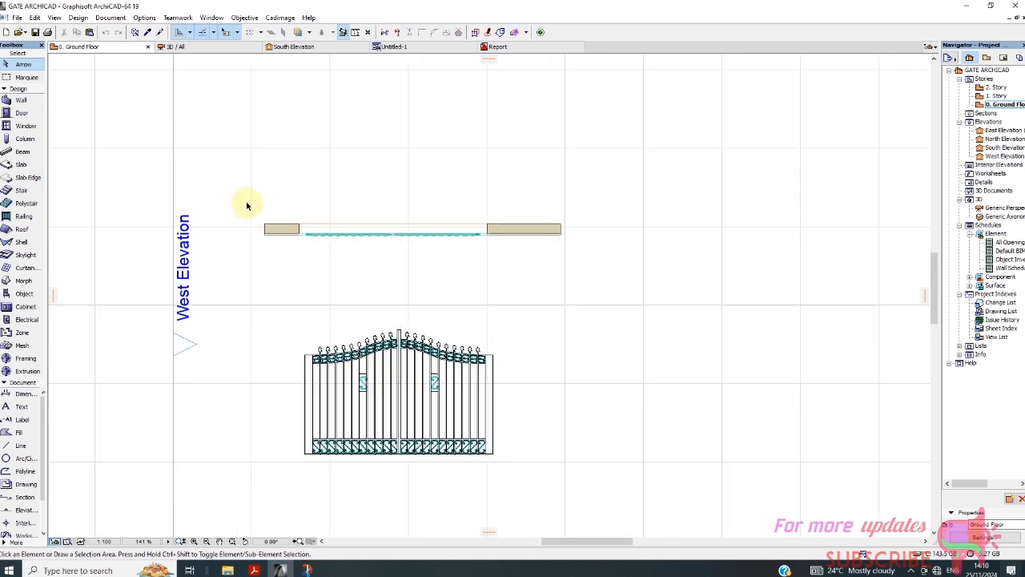
pyautogui.click(242, 284)
pyautogui.click(579, 496)
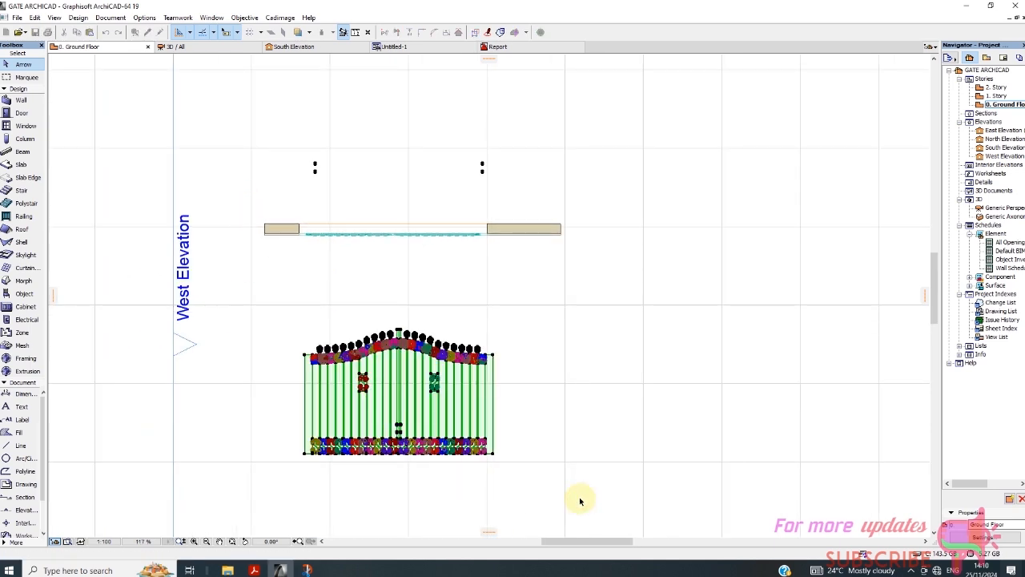
pyautogui.click(17, 18)
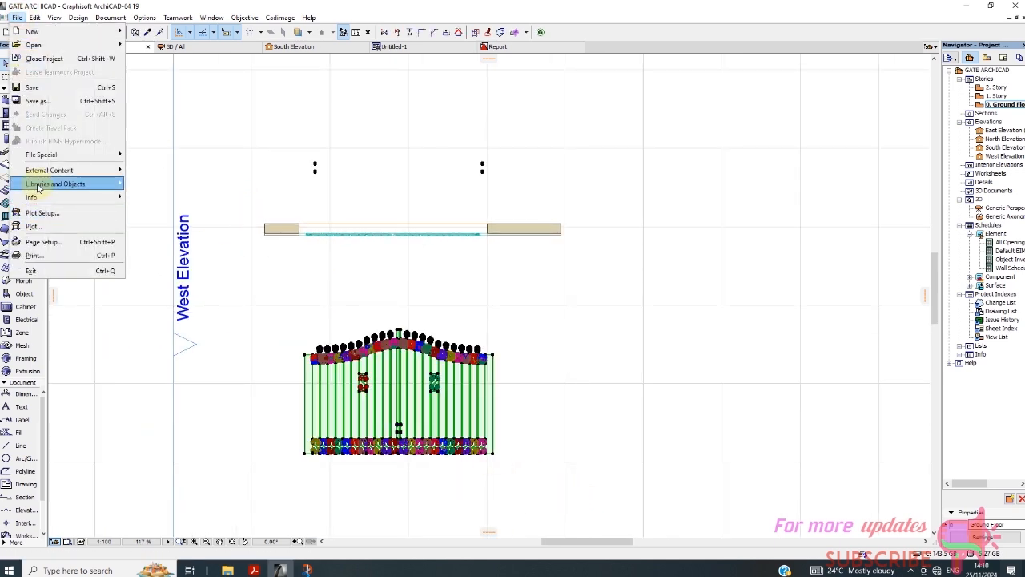
pyautogui.moveTo(48, 184)
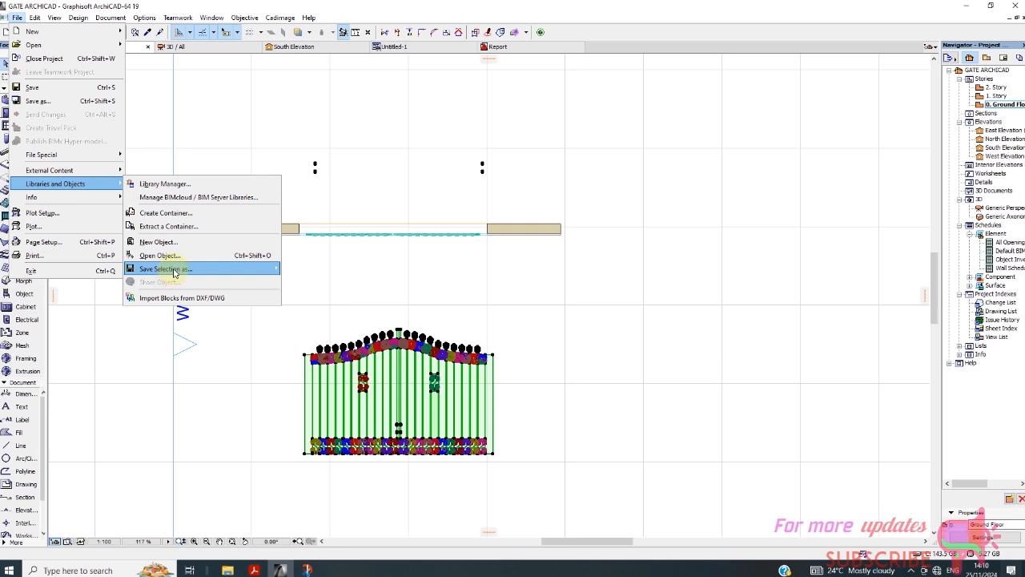
pyautogui.moveTo(257, 271)
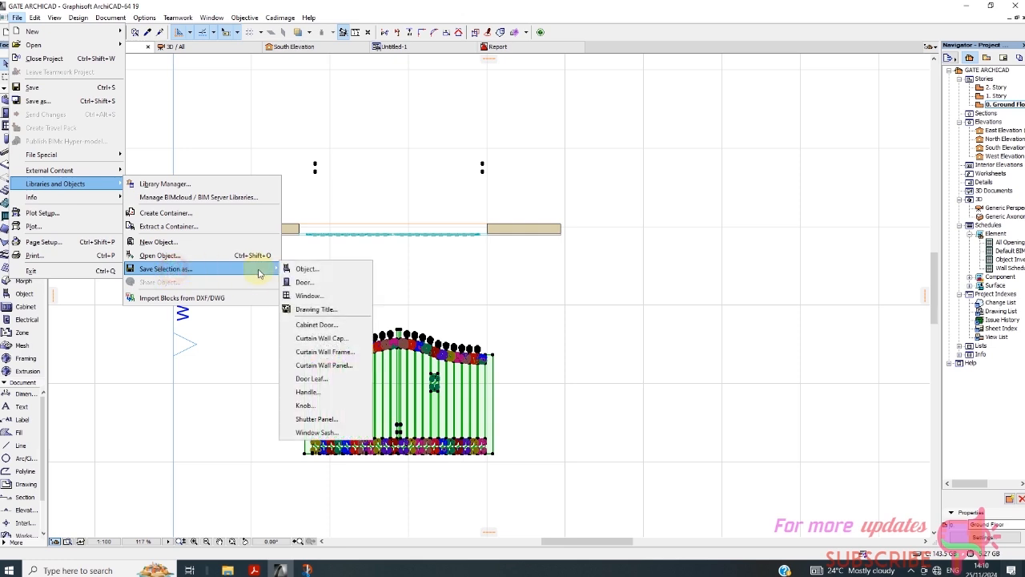
pyautogui.click(316, 378)
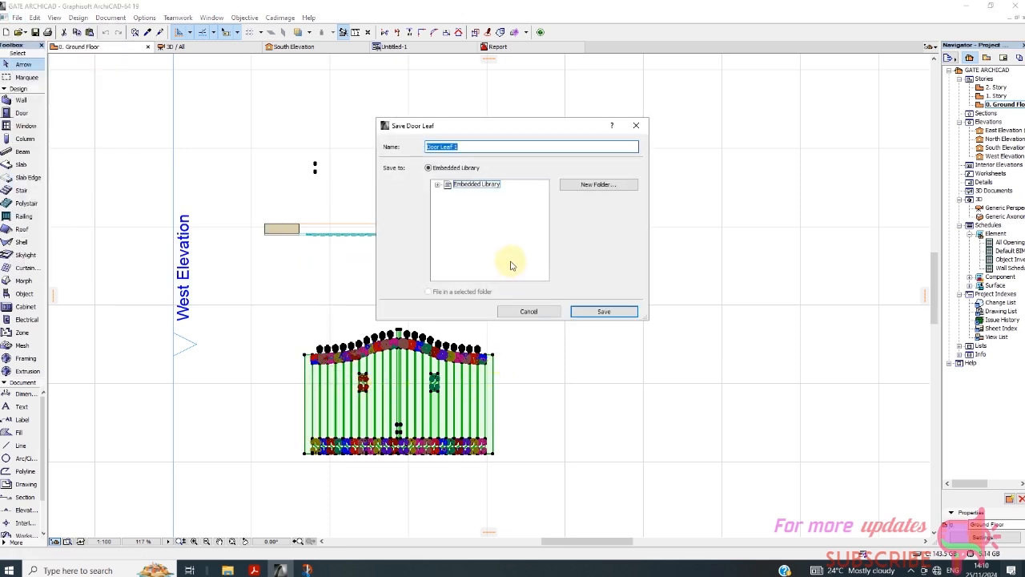
# Step: Save the door leaf in the Embedded Library under the name NEW GATE 03 and dismiss the information message
pyautogui.click(454, 147)
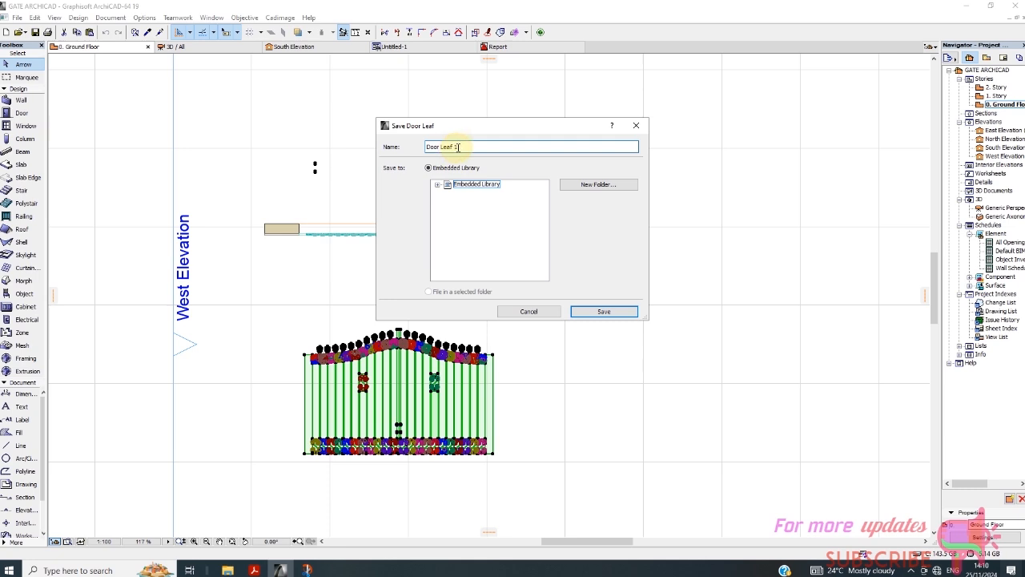
pyautogui.moveTo(459, 146); pyautogui.dragTo(406, 154)
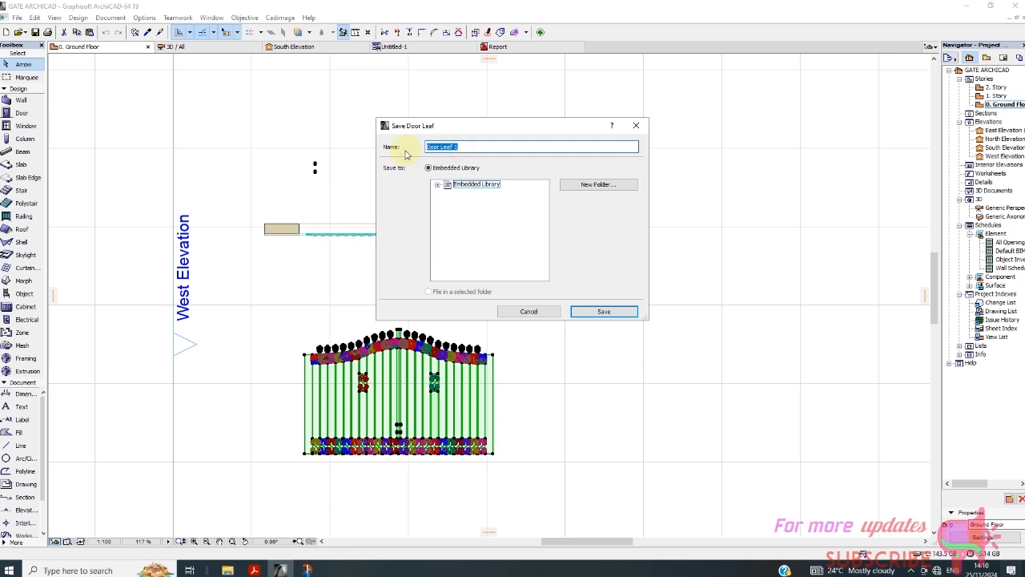
pyautogui.write('NEW GATE 01')
pyautogui.click(619, 313)
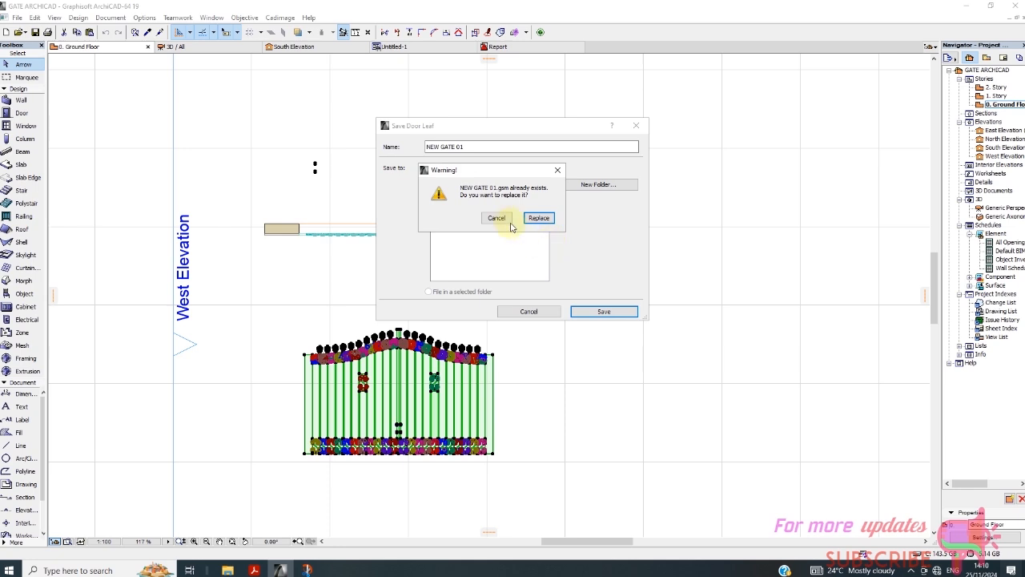
pyautogui.click(498, 219)
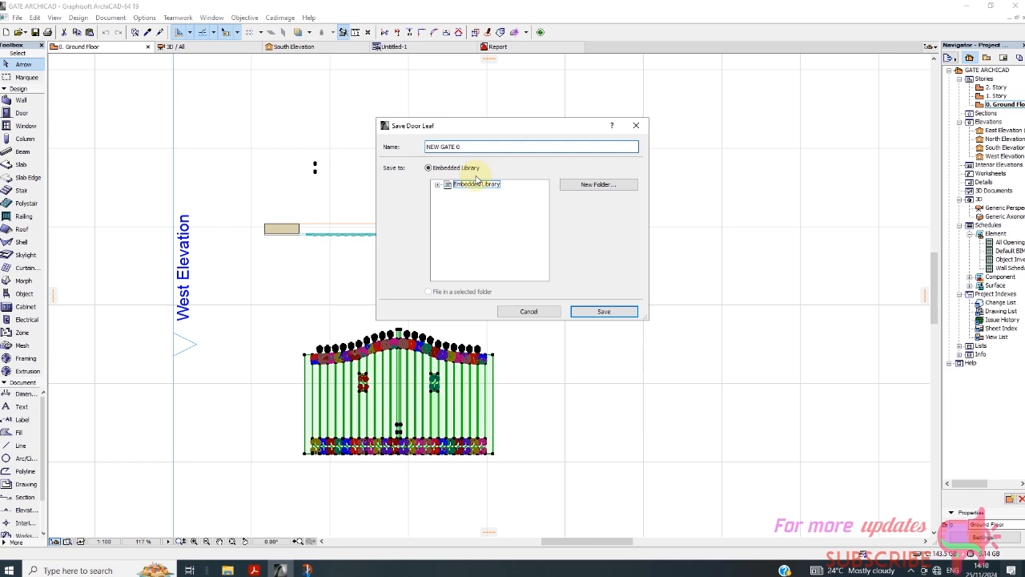
pyautogui.click(592, 311)
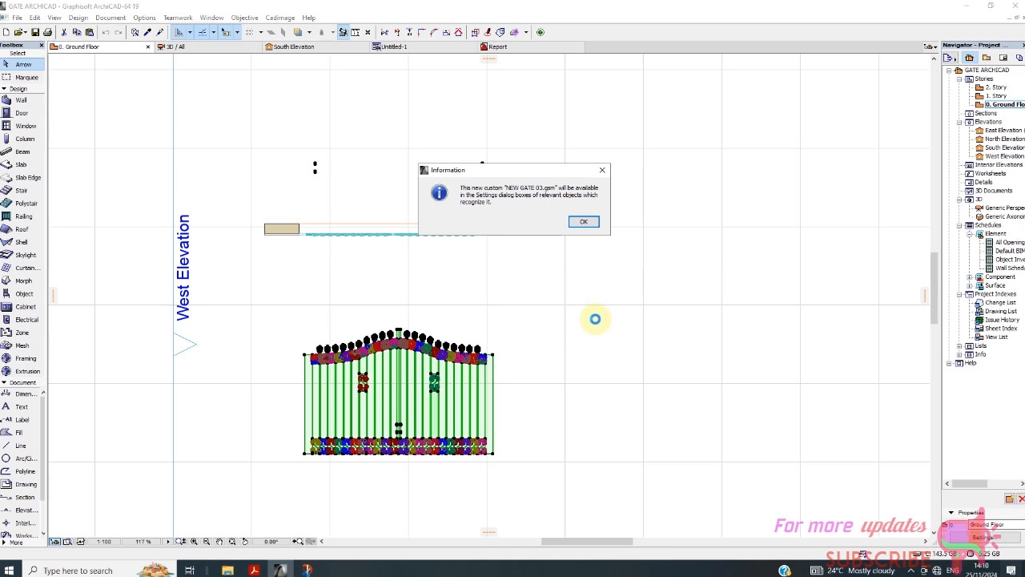
pyautogui.click(583, 221)
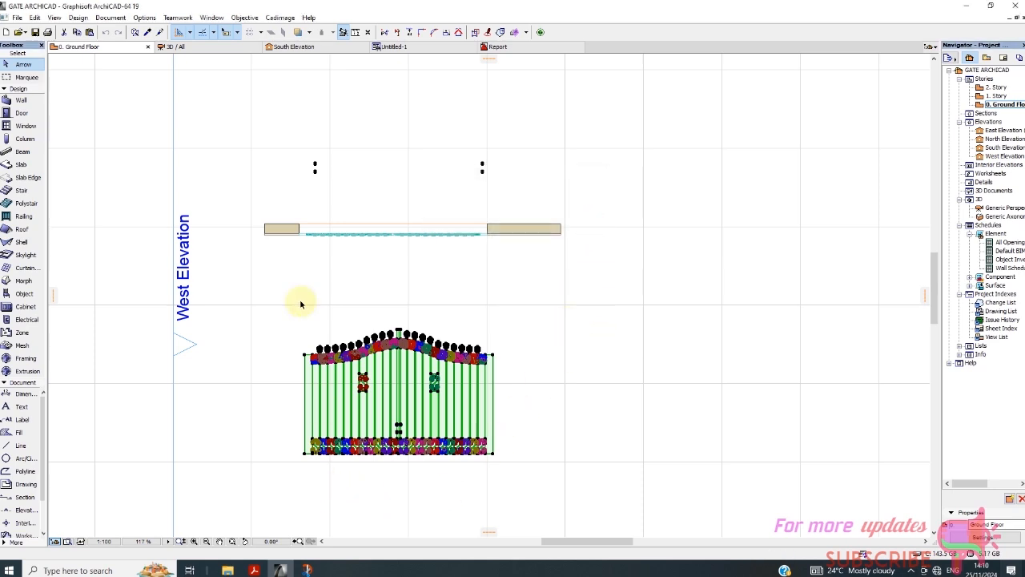
# Step: Open the recent client project ending in "arc fnl 2023 JANUARY", saving the changes to GATE ARCHICAD, and close the library loading report
pyautogui.click(17, 16)
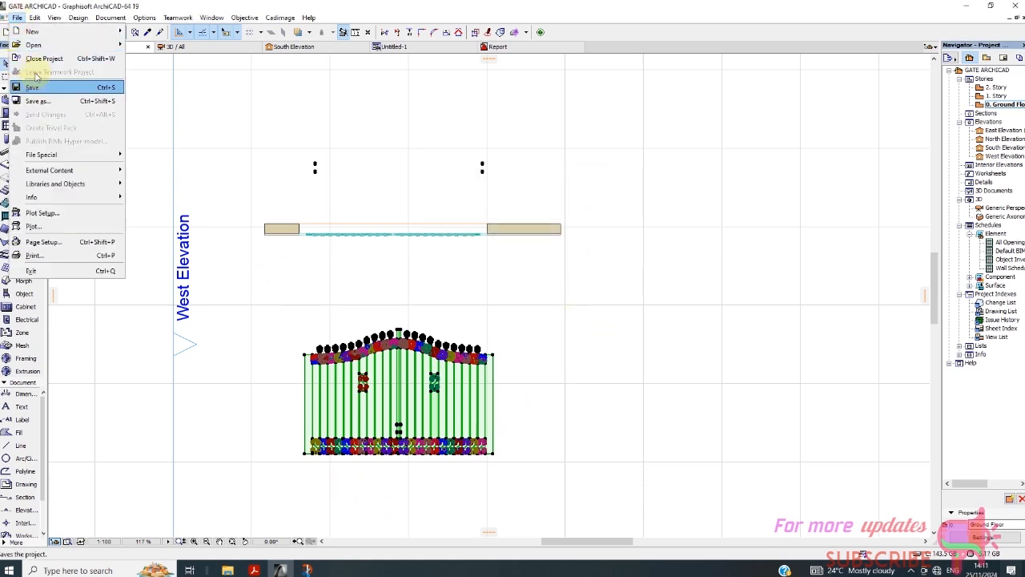
pyautogui.moveTo(33, 45)
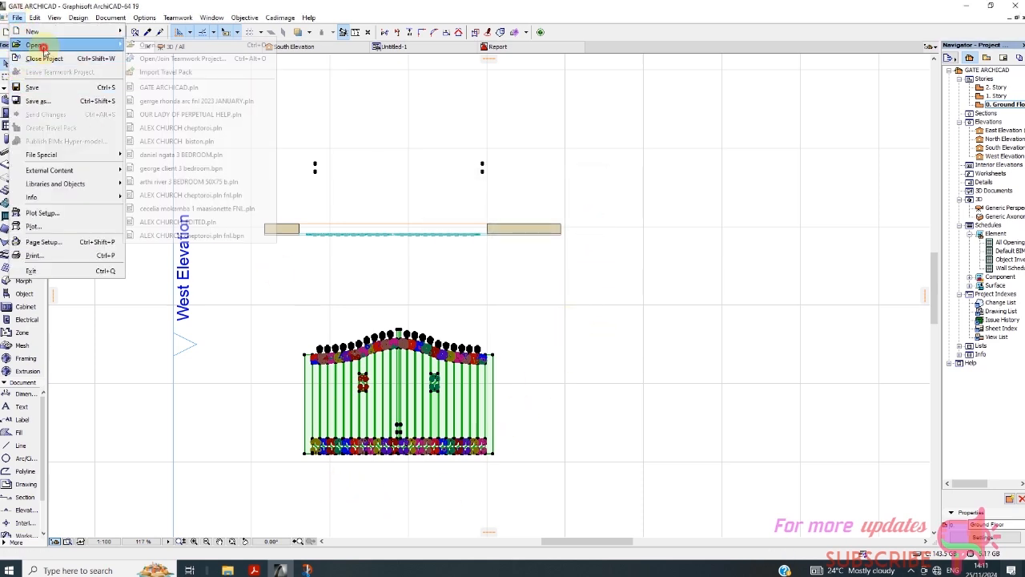
pyautogui.click(191, 100)
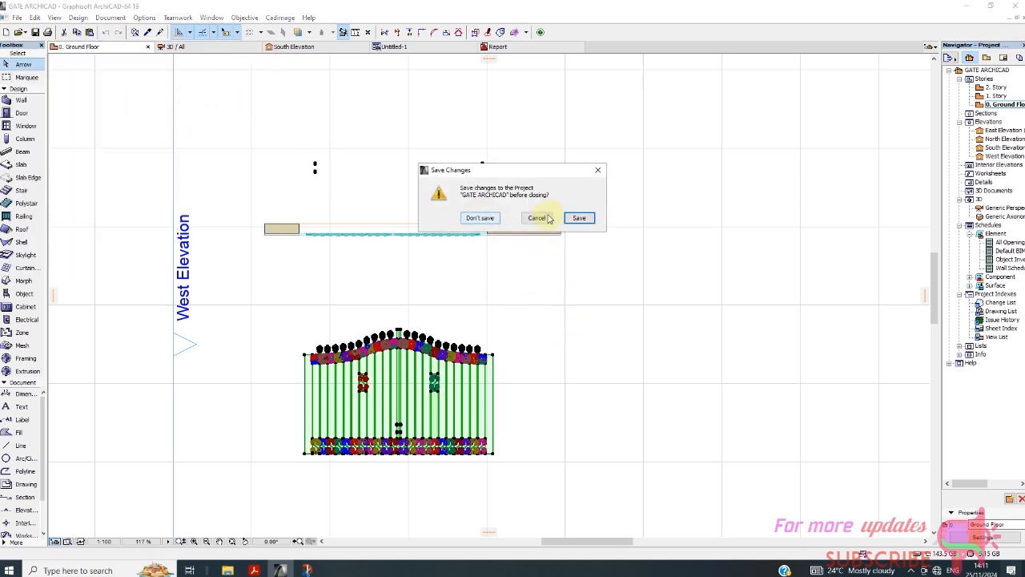
pyautogui.click(578, 218)
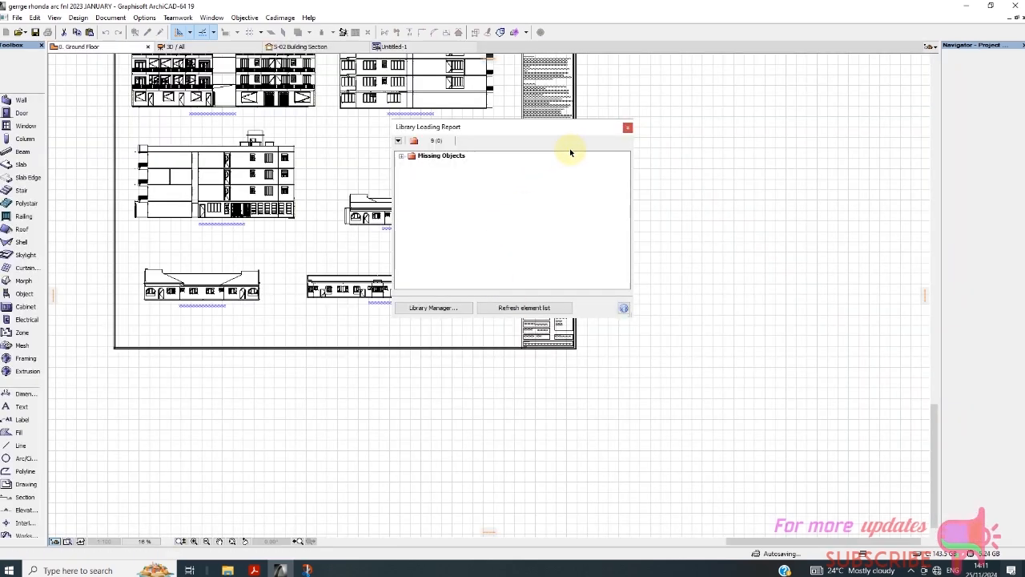
pyautogui.click(629, 129)
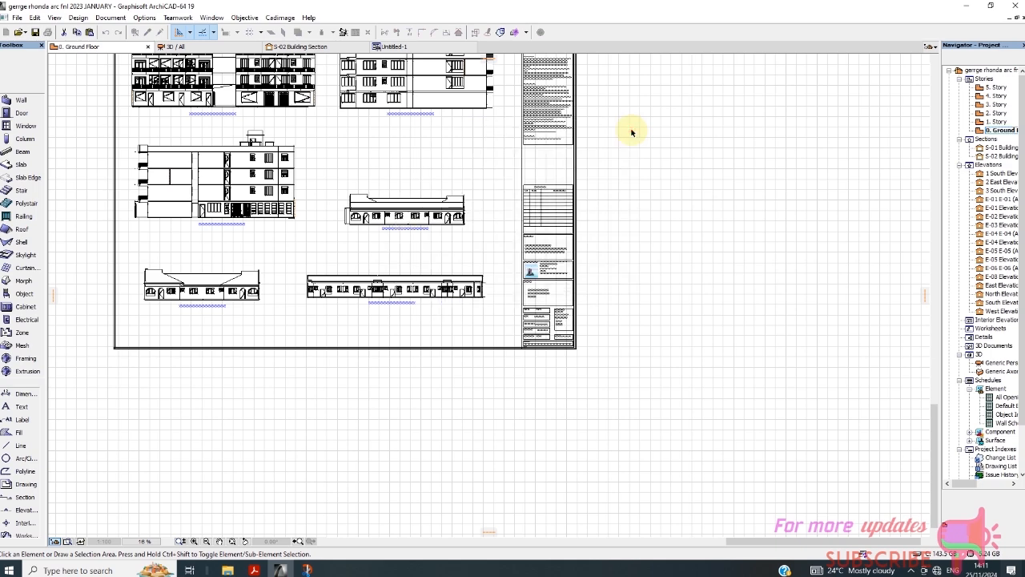
# Step: Show the whole model in 3D, select the double door in the front boundary wall, and open its selection settings
pyautogui.click(216, 49)
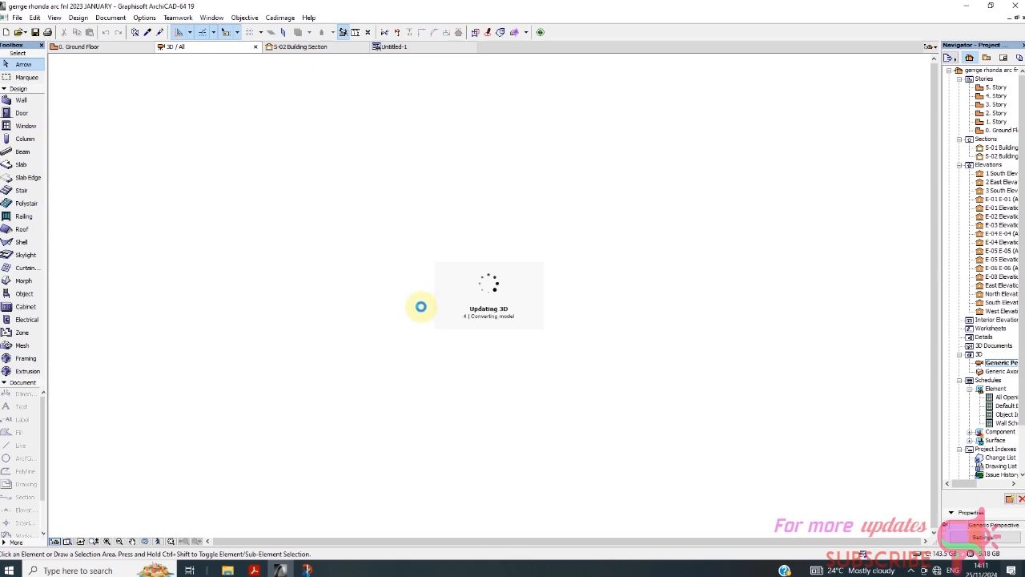
pyautogui.scroll(3, 435, 467)
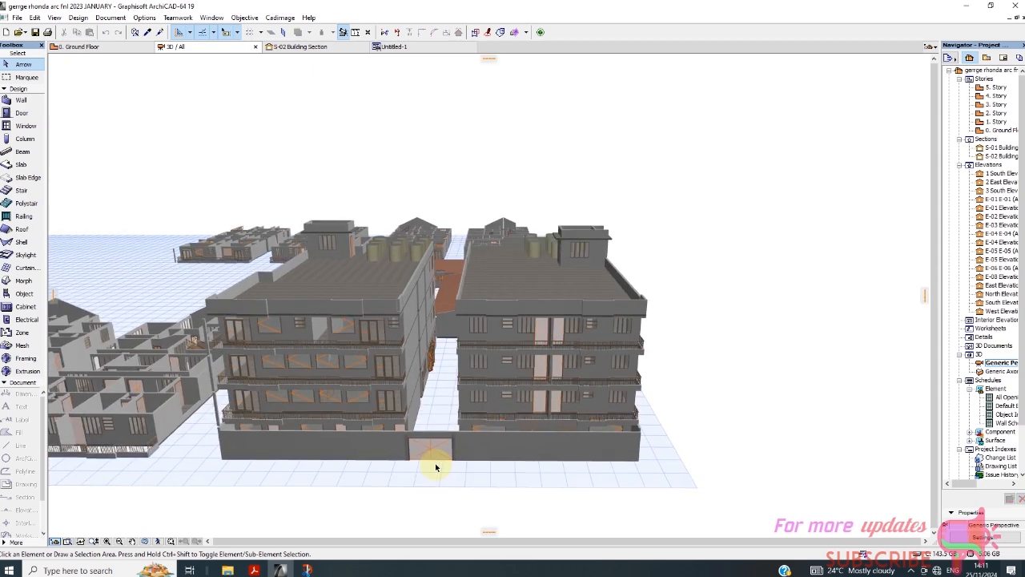
pyautogui.scroll(3, 436, 468)
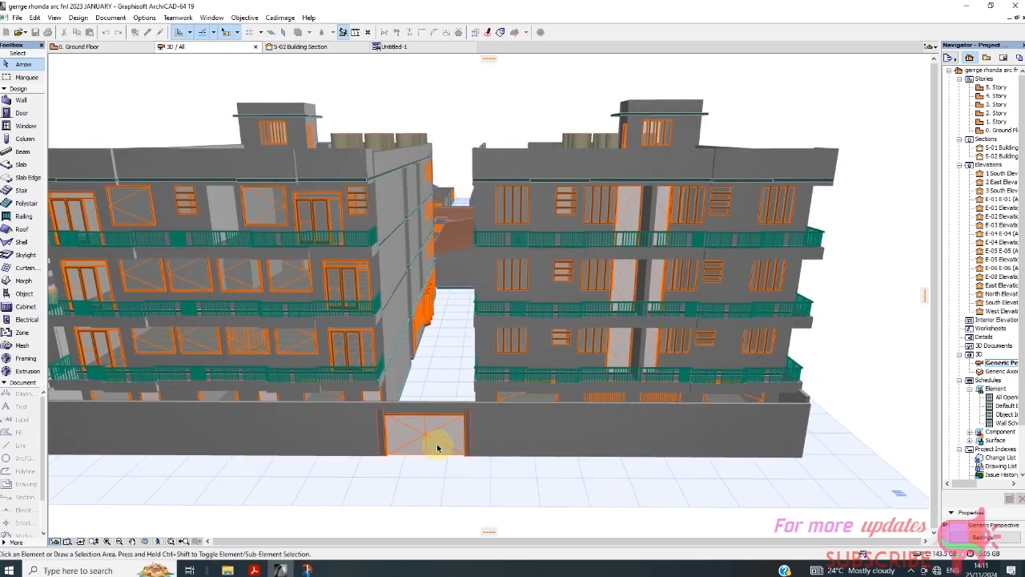
pyautogui.scroll(3, 422, 436)
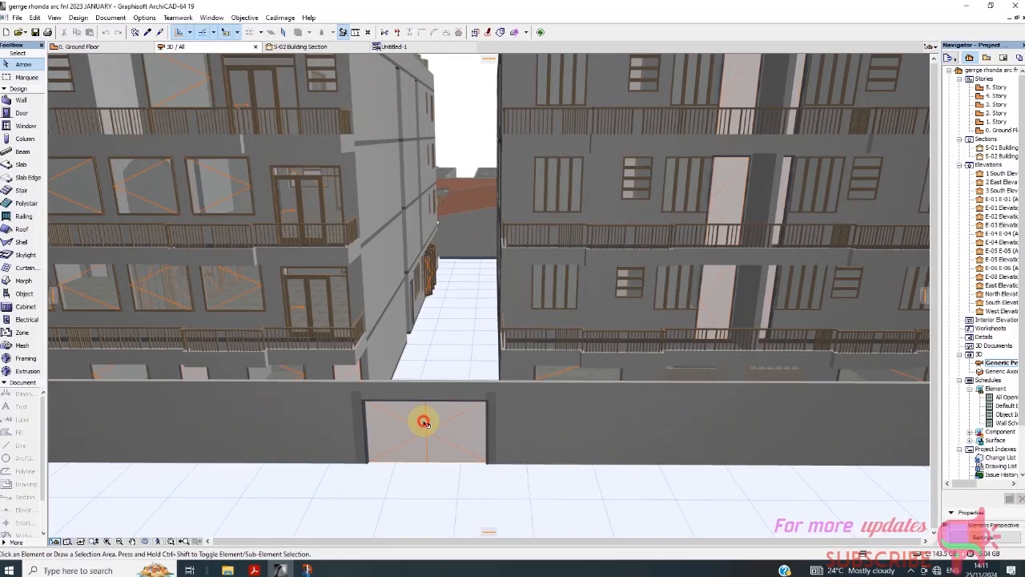
pyautogui.click(424, 422)
pyautogui.click(427, 430)
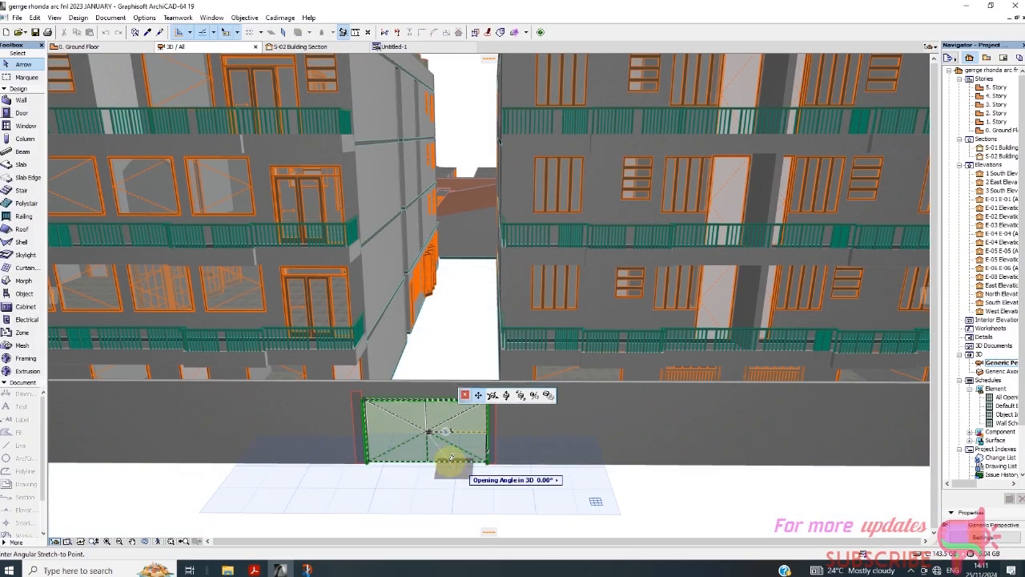
pyautogui.click(452, 462)
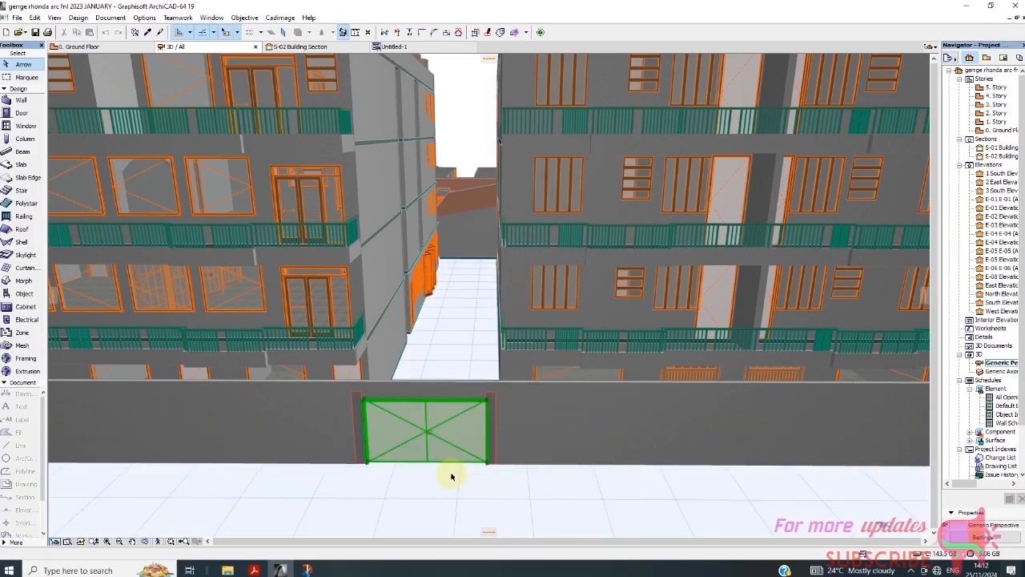
pyautogui.rightClick(451, 477)
pyautogui.click(526, 345)
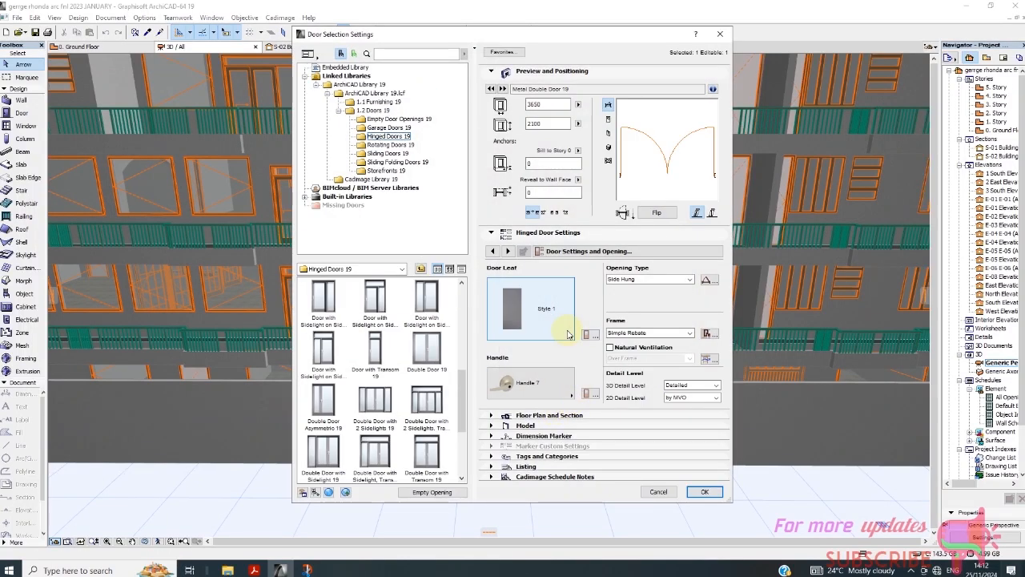
# Step: Try the Custom Door Leaf style for the selected door and open its leaf type and handle settings
pyautogui.click(569, 335)
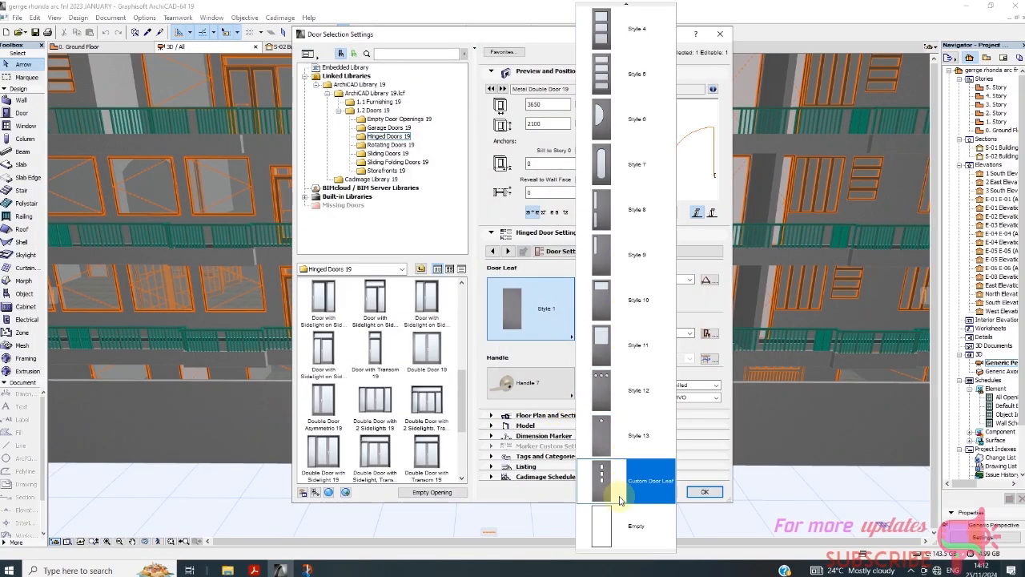
pyautogui.click(619, 496)
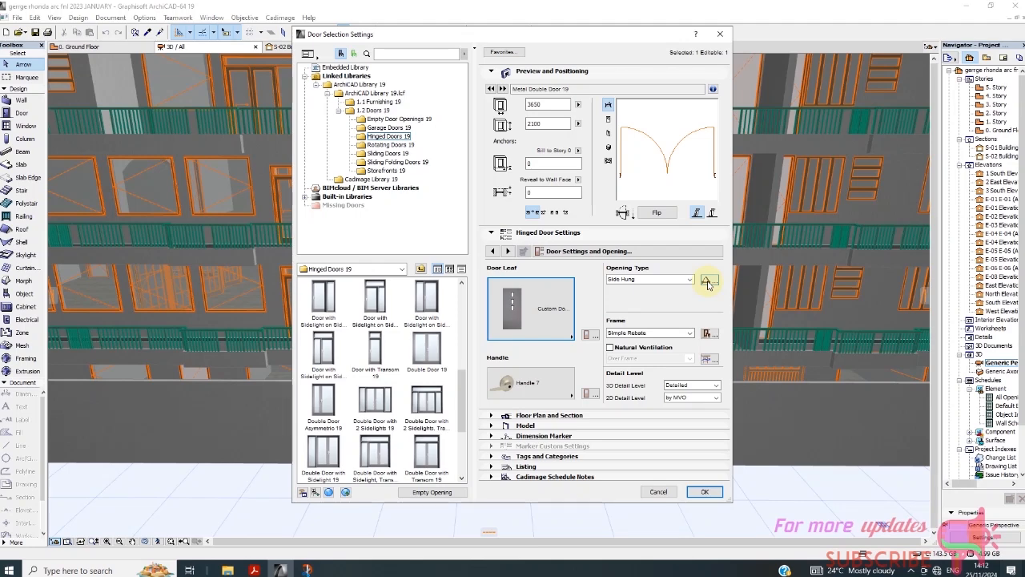
pyautogui.click(589, 334)
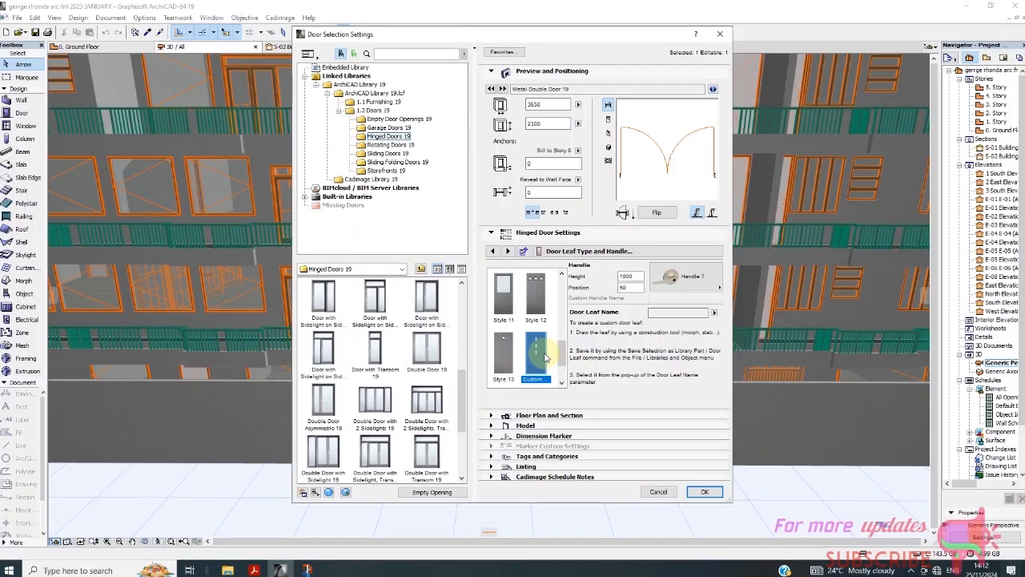
# Step: Check the handle options and the Door Leaf Name choices for the saved gate leaf, and cancel the door settings
pyautogui.click(593, 251)
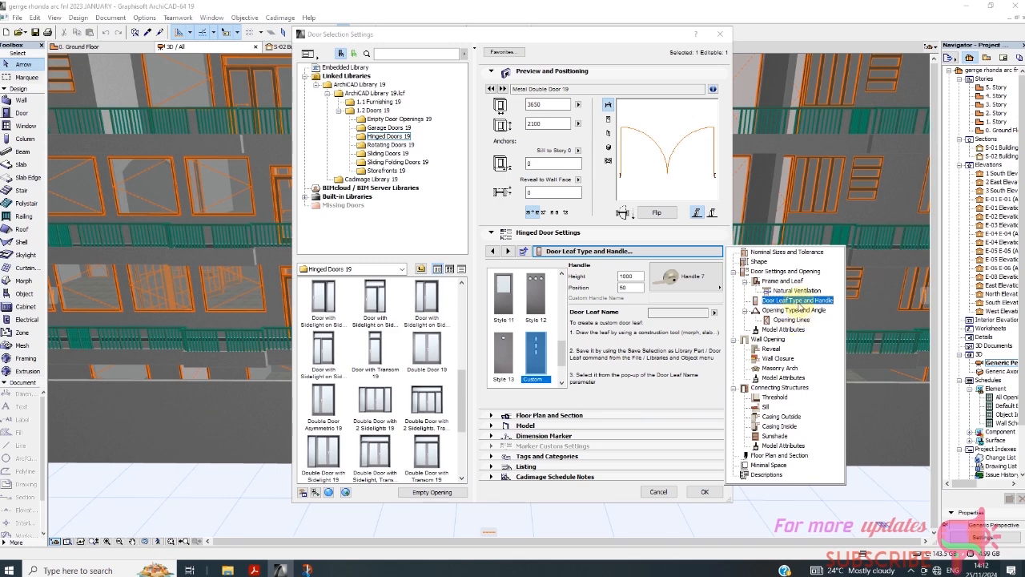
pyautogui.click(786, 301)
pyautogui.click(673, 279)
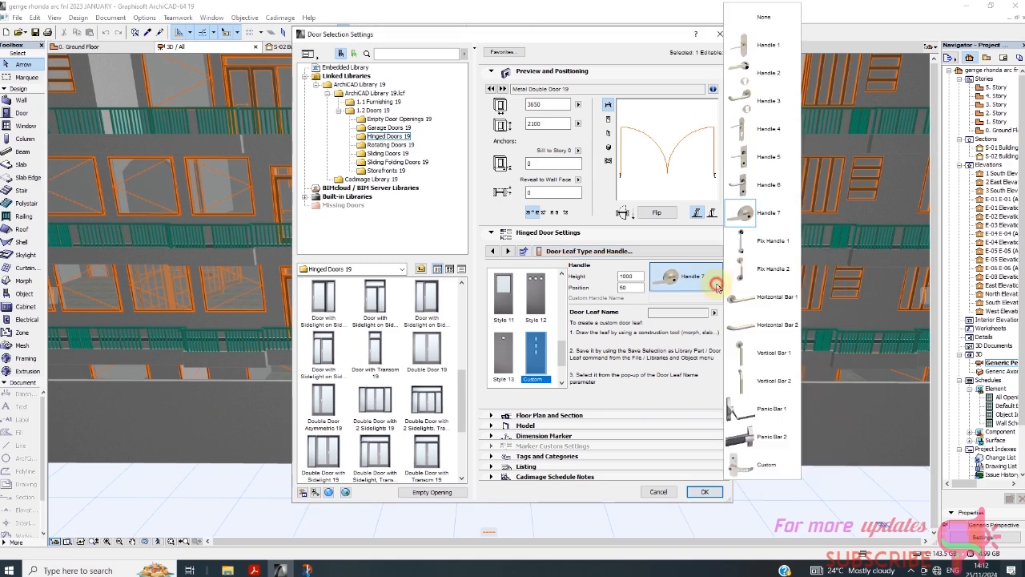
pyautogui.click(671, 298)
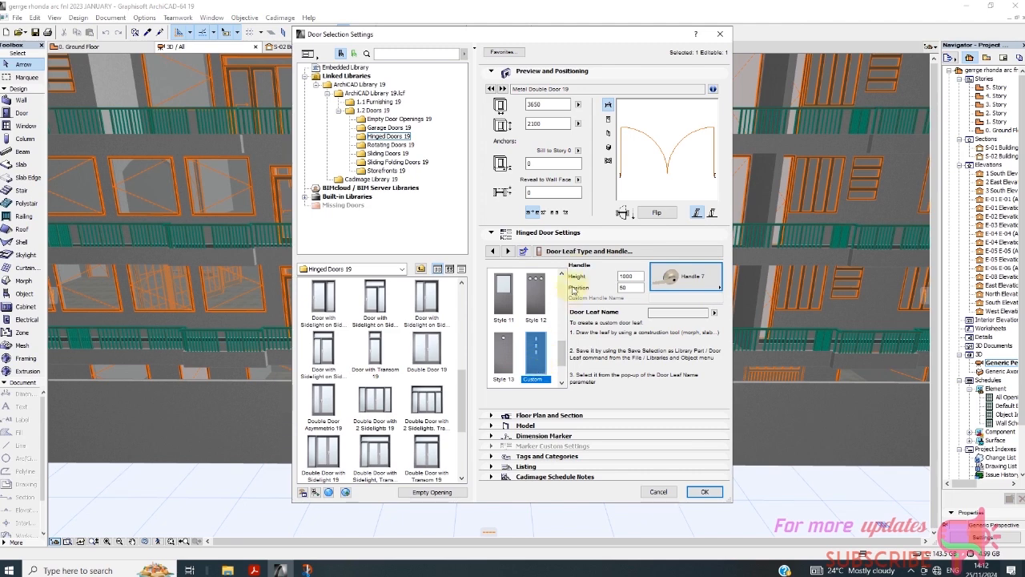
pyautogui.click(587, 251)
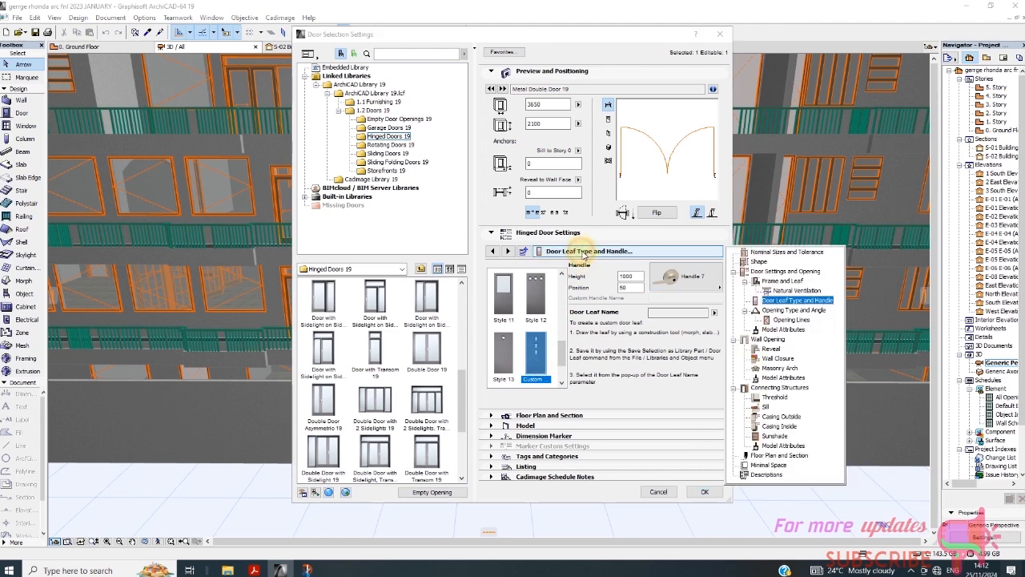
pyautogui.click(781, 272)
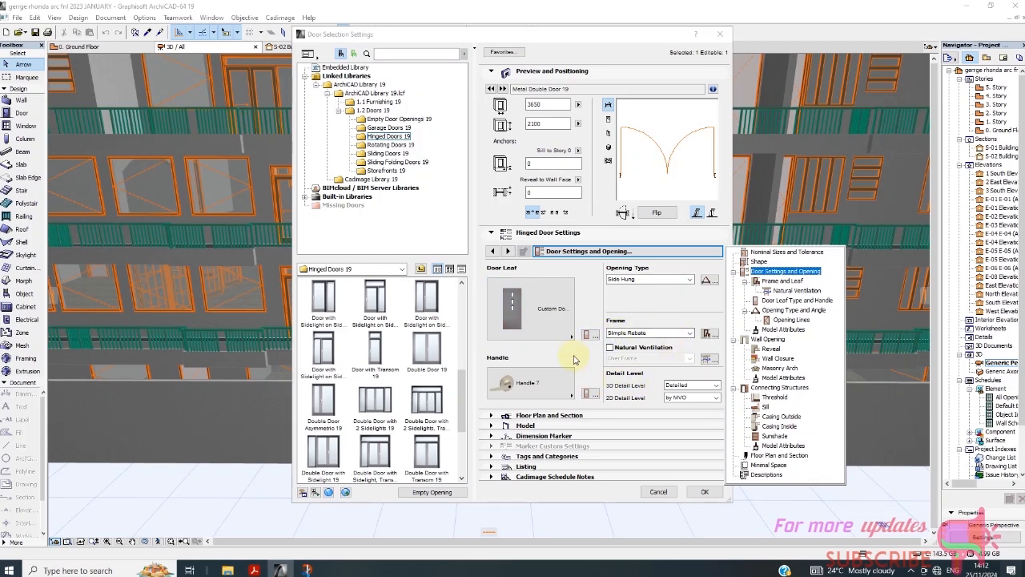
pyautogui.click(591, 336)
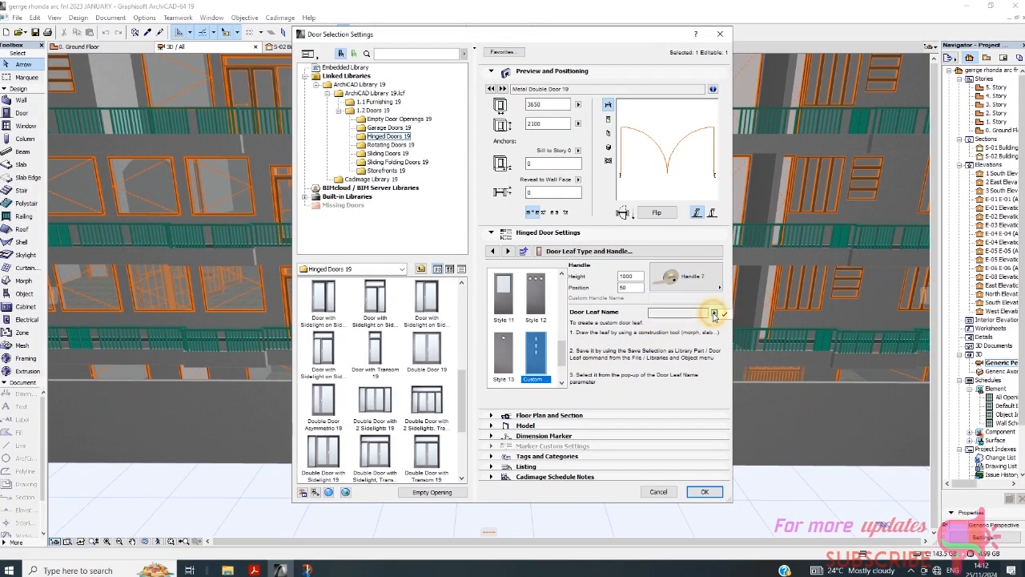
pyautogui.click(694, 312)
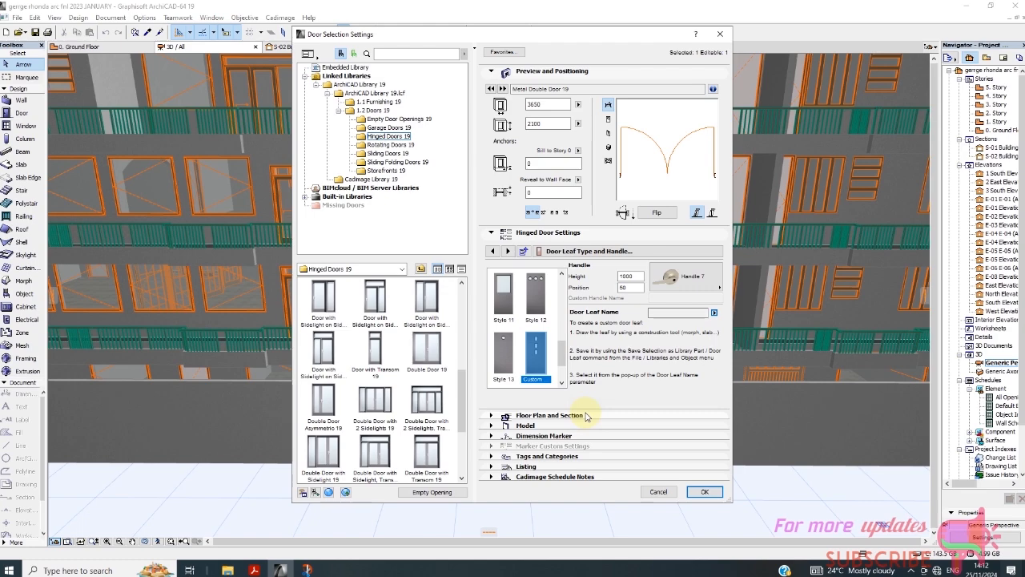
pyautogui.click(668, 492)
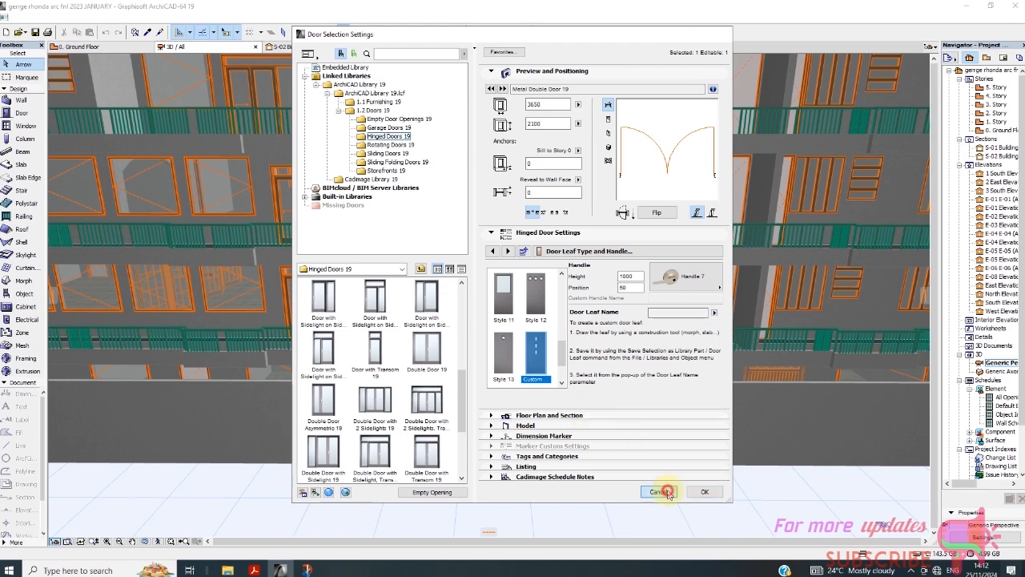
pyautogui.scroll(-6, 462, 304)
pyautogui.scroll(-2, 424, 319)
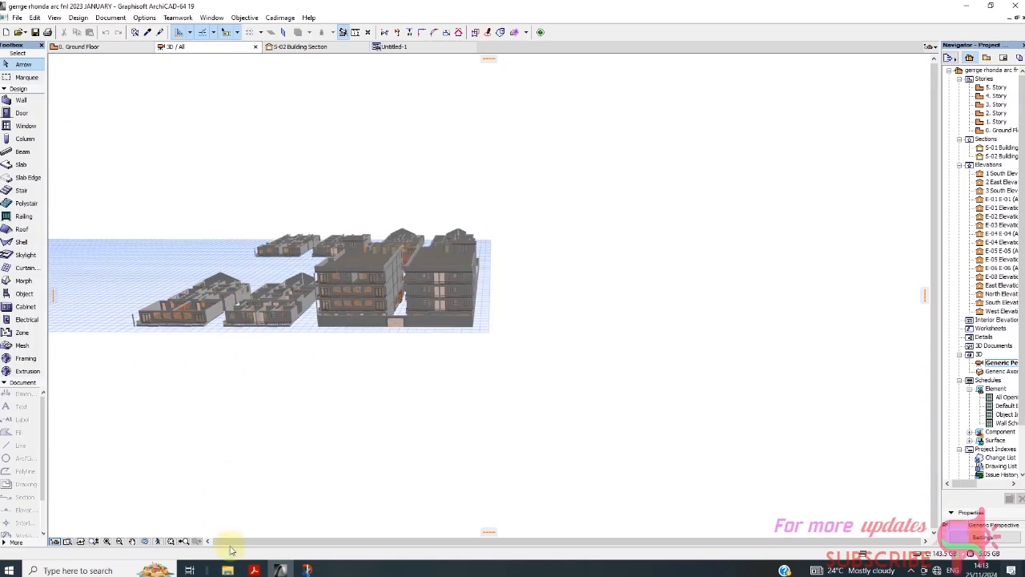
pyautogui.click(227, 569)
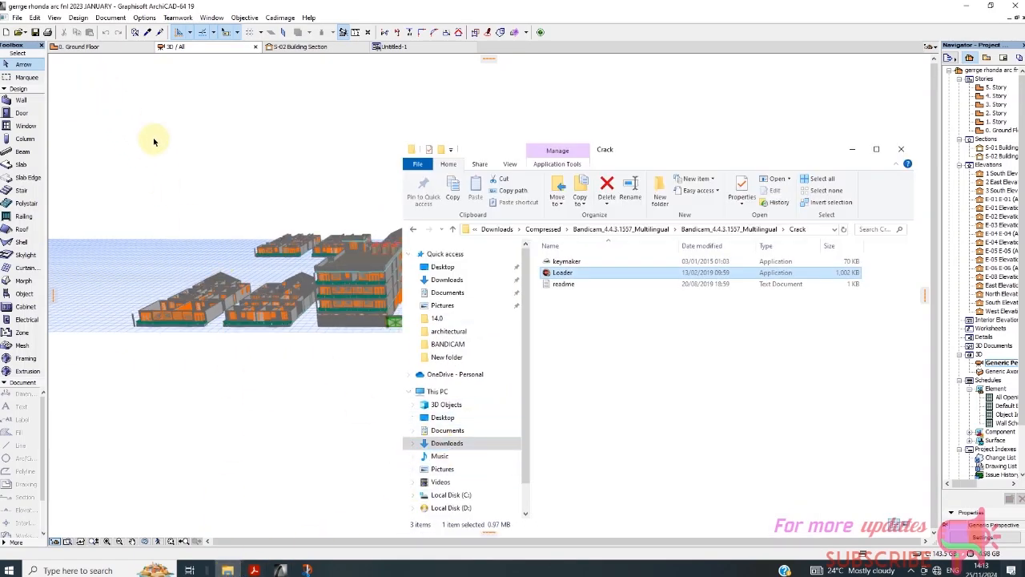
pyautogui.scroll(-2, 487, 405)
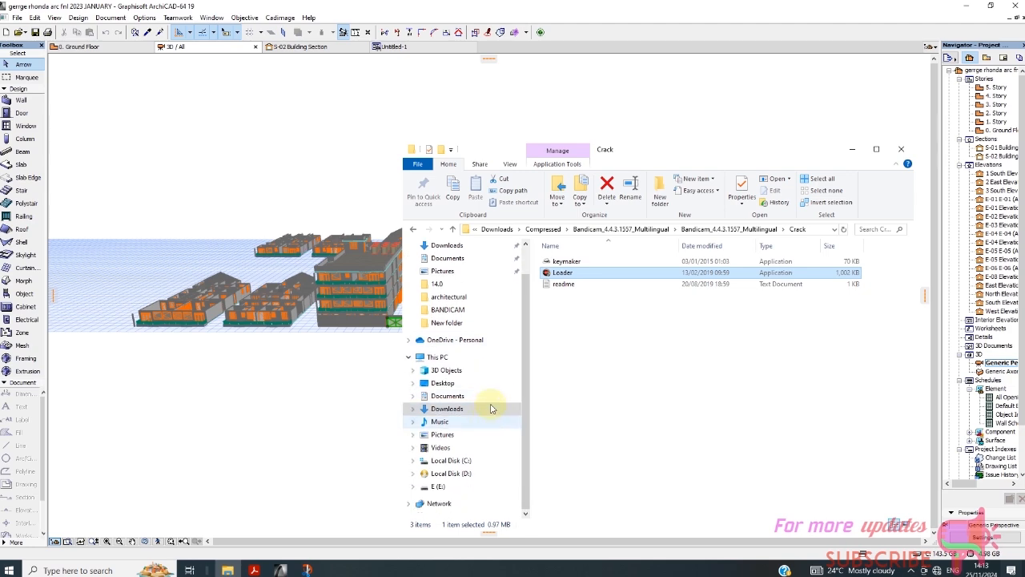
pyautogui.scroll(2, 473, 336)
pyautogui.click(585, 331)
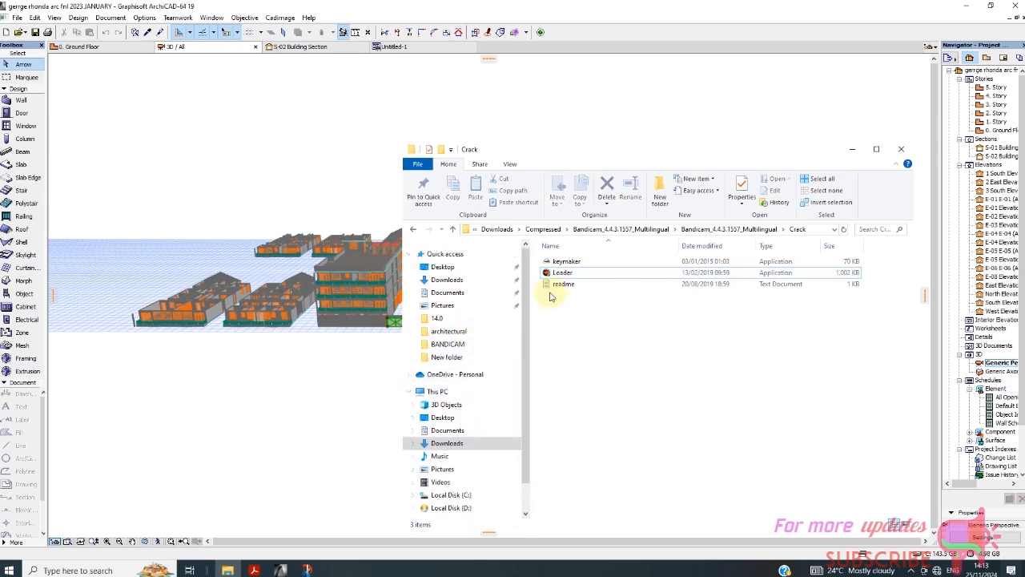
pyautogui.click(852, 149)
# Step: Examine the front boundary wall and its gate opening in the 3D view from near and far
pyautogui.scroll(10, 404, 324)
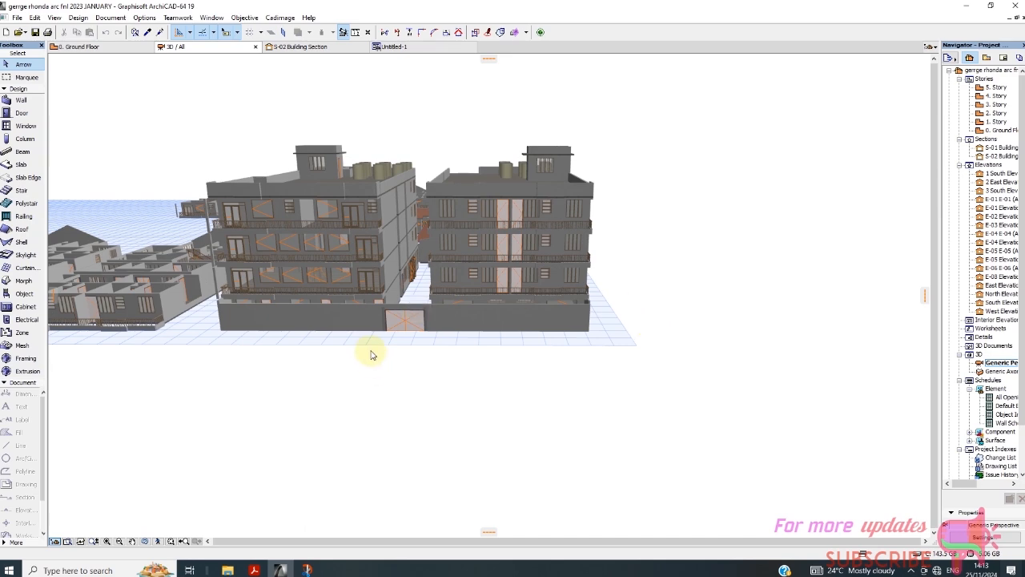
pyautogui.scroll(5, 403, 320)
pyautogui.scroll(-3, 214, 196)
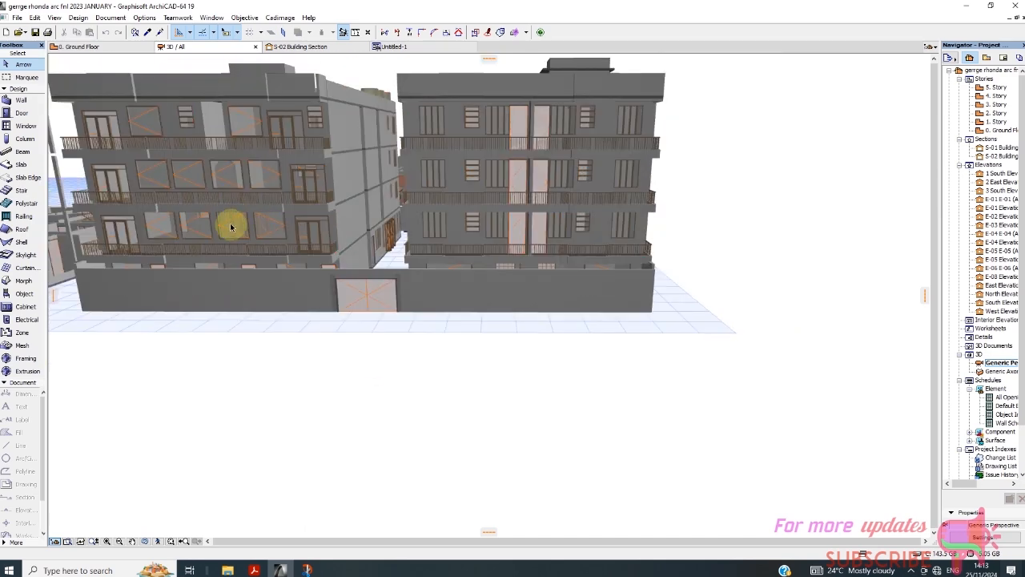
pyautogui.scroll(3, 382, 317)
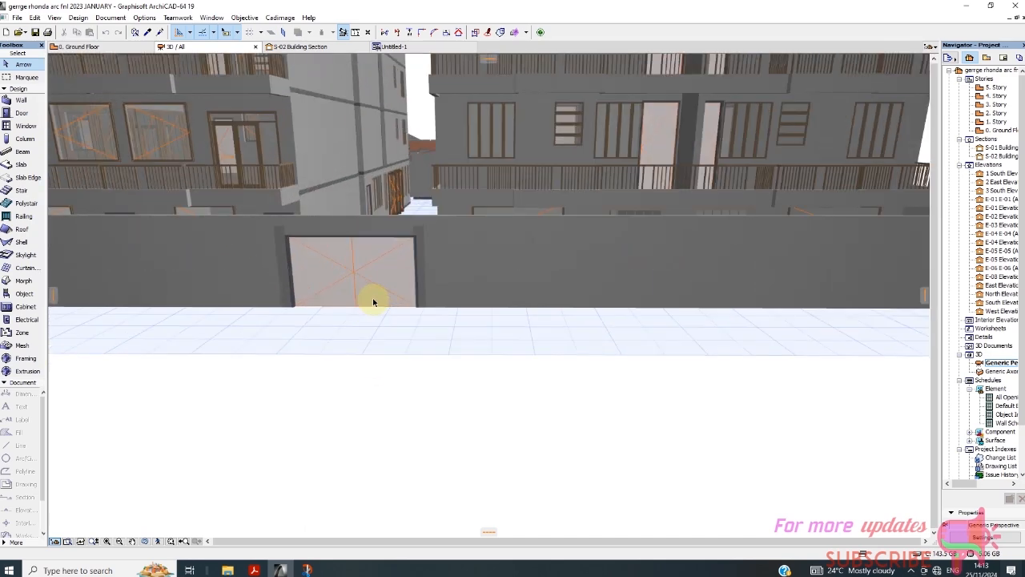
pyautogui.scroll(-4, 382, 296)
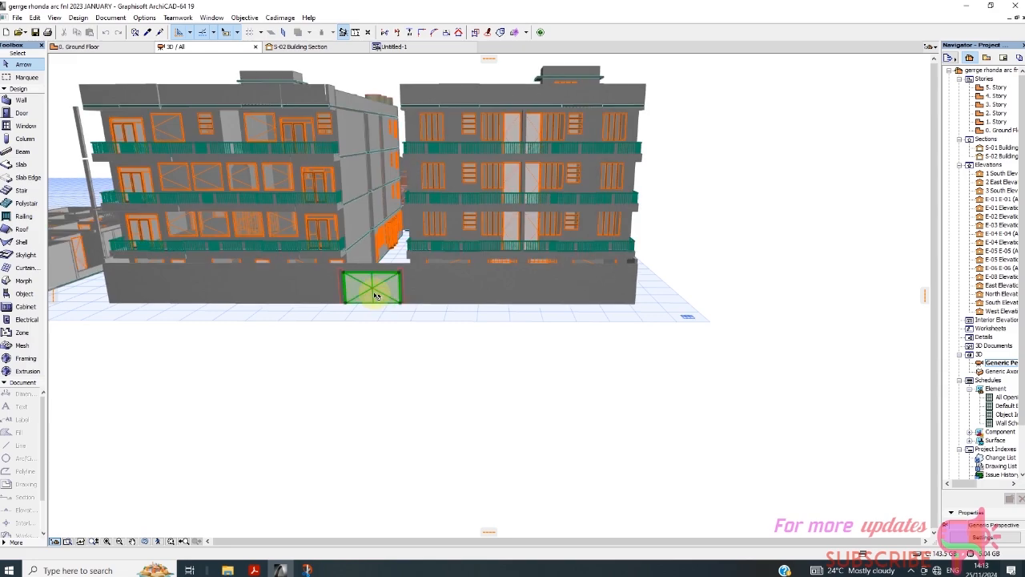
pyautogui.scroll(4, 376, 303)
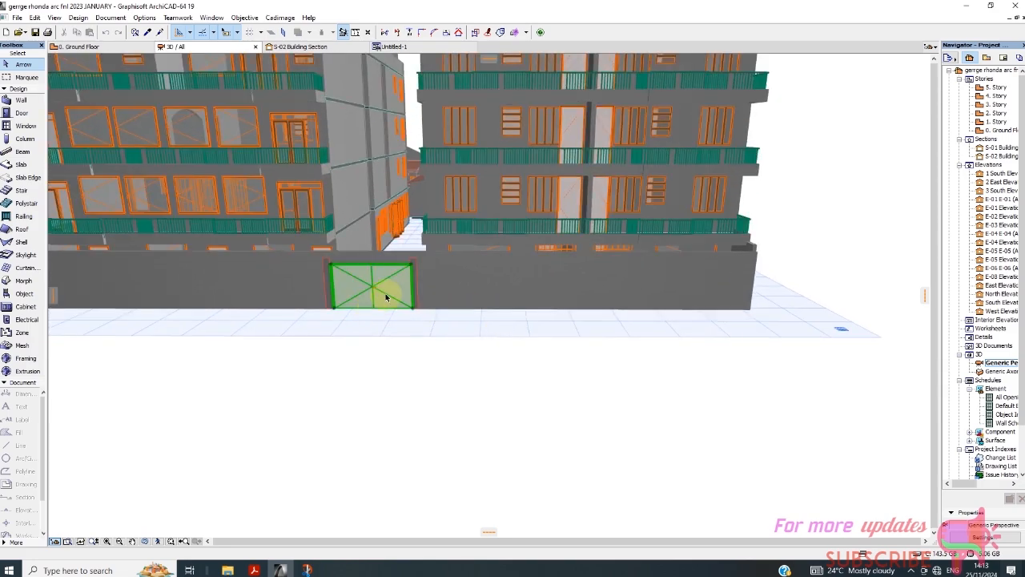
pyautogui.scroll(-2, 395, 355)
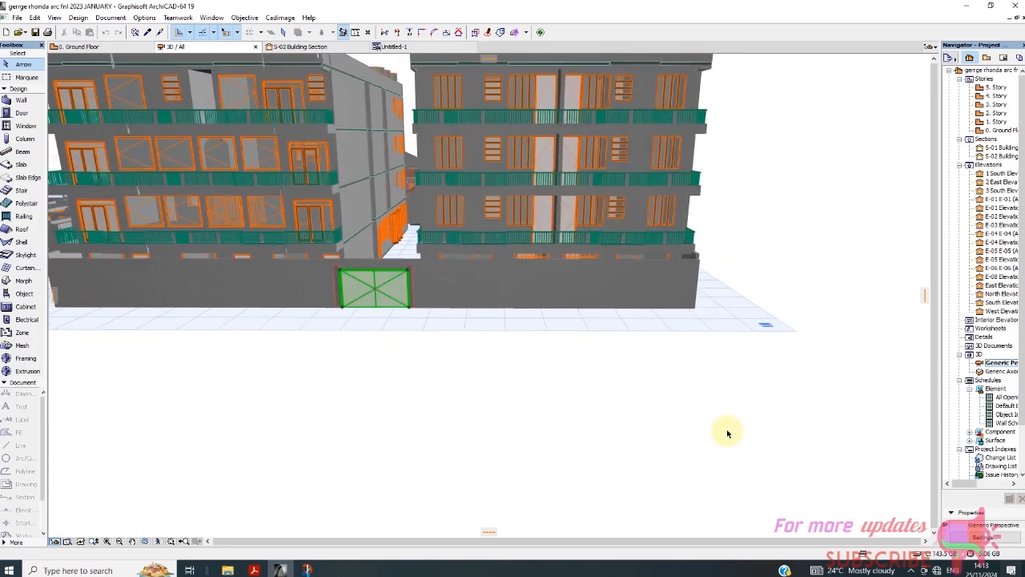
pyautogui.scroll(2, 381, 252)
pyautogui.scroll(-3, 494, 499)
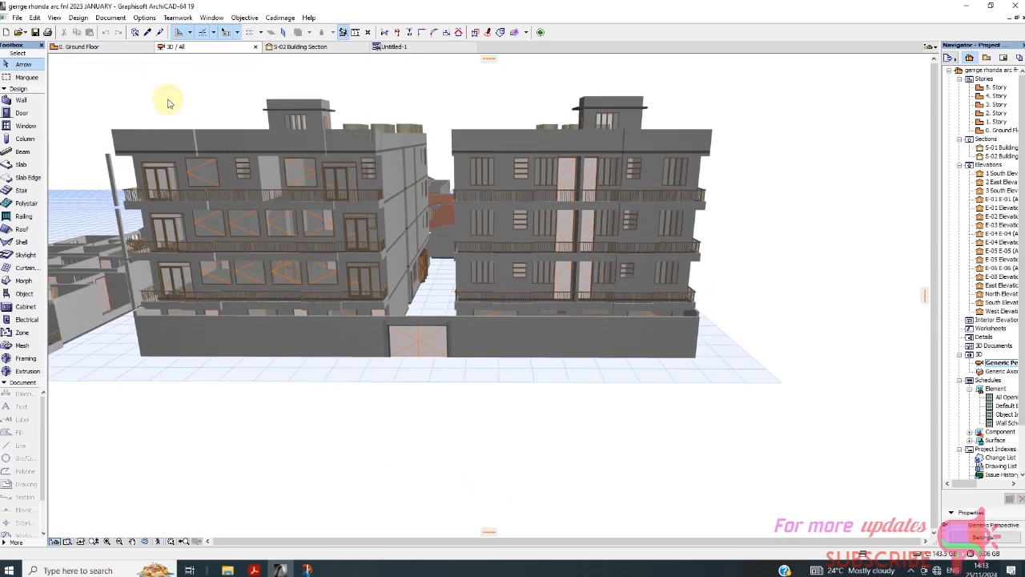
pyautogui.scroll(4, 421, 376)
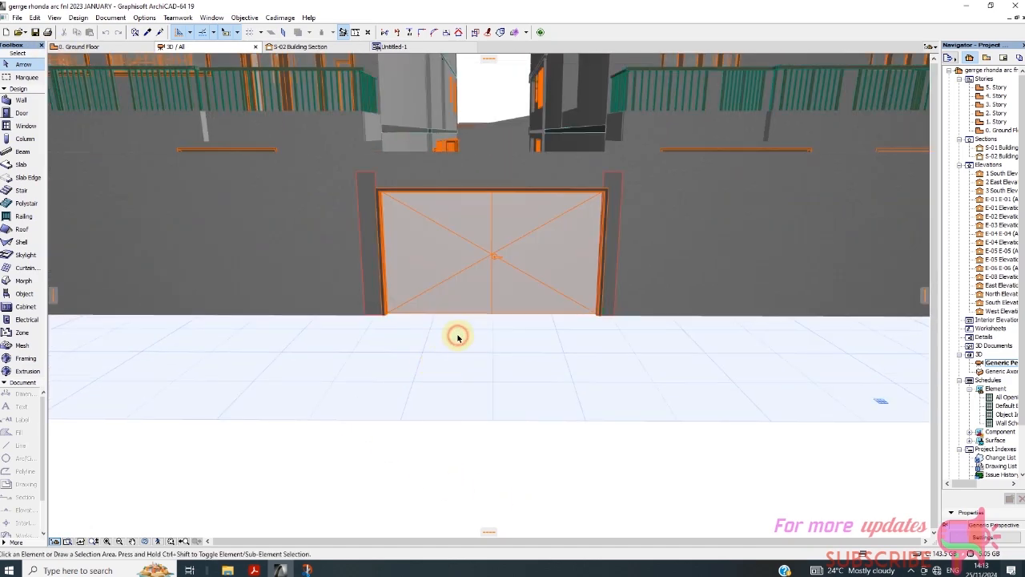
# Step: Select the double door in the front boundary wall and open its selection settings
pyautogui.click(419, 258)
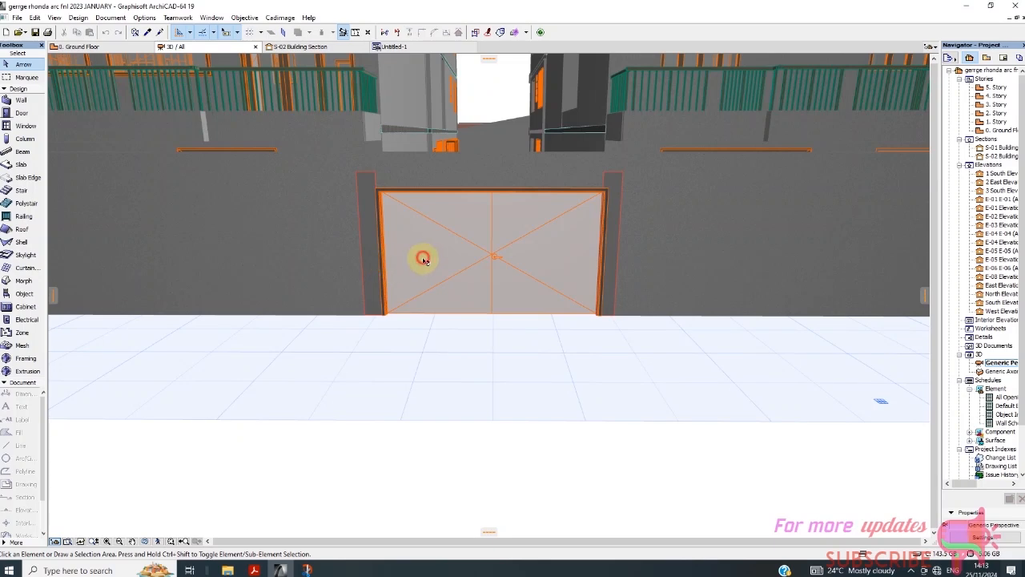
pyautogui.rightClick(488, 416)
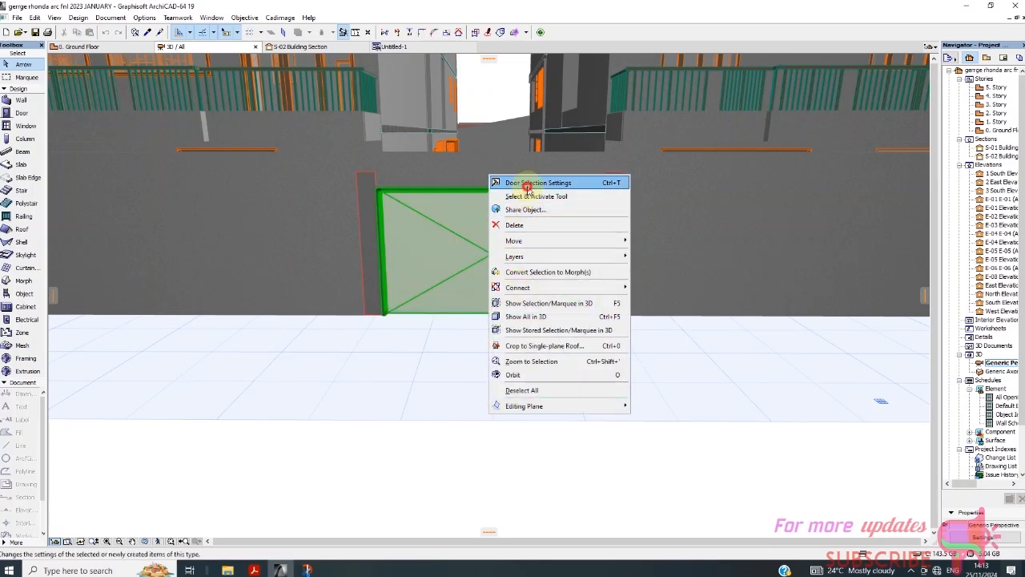
pyautogui.click(528, 184)
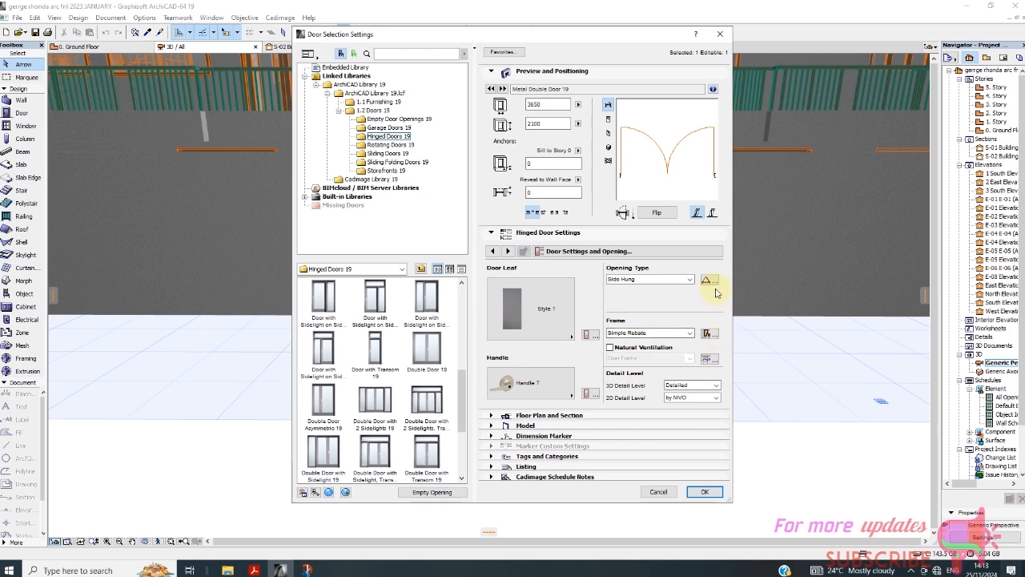
# Step: Try the custom door leaf style in the leaf type and handle settings, and cancel the door settings
pyautogui.click(591, 334)
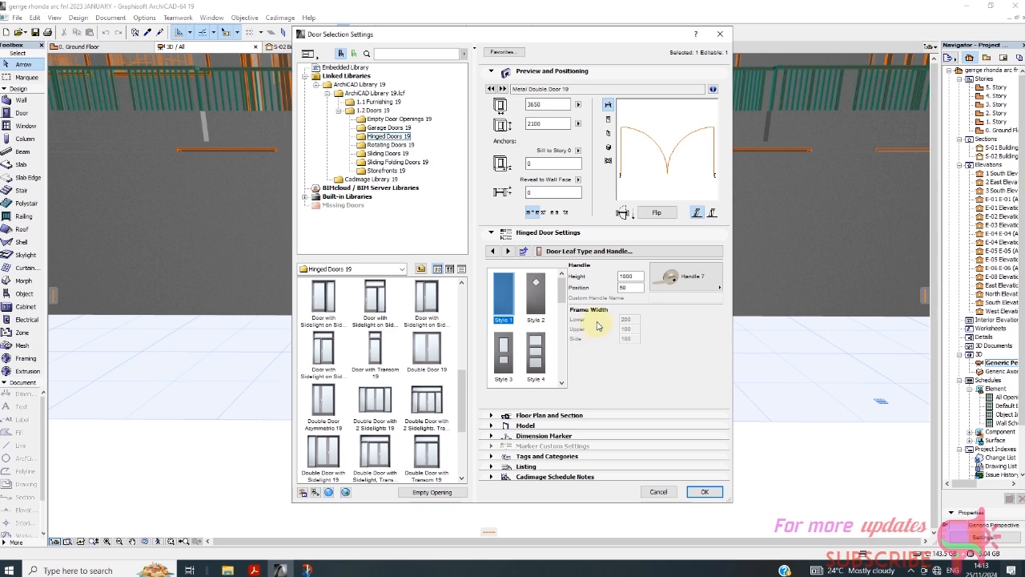
pyautogui.click(578, 252)
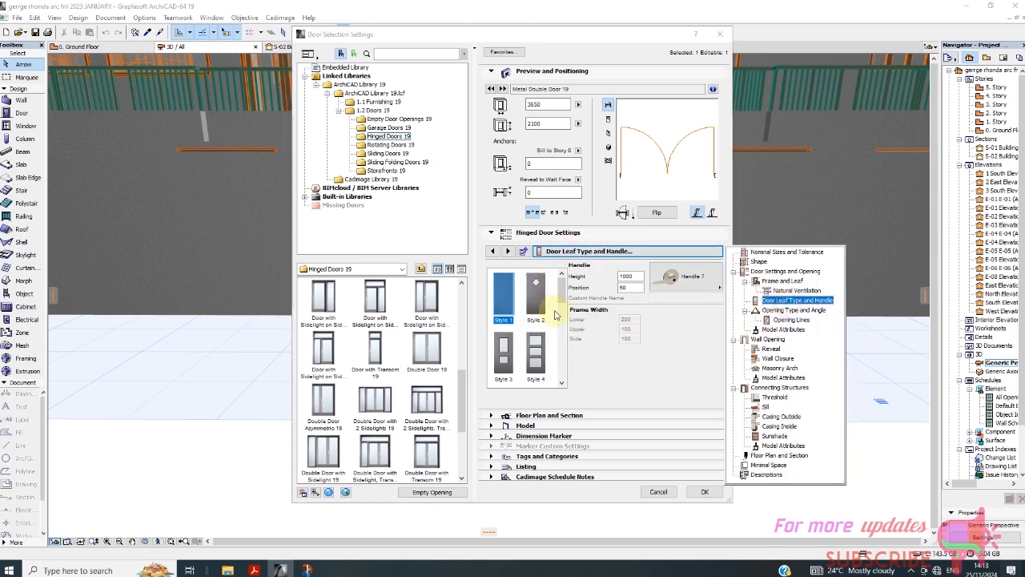
pyautogui.click(558, 299)
pyautogui.moveTo(559, 298); pyautogui.dragTo(553, 380)
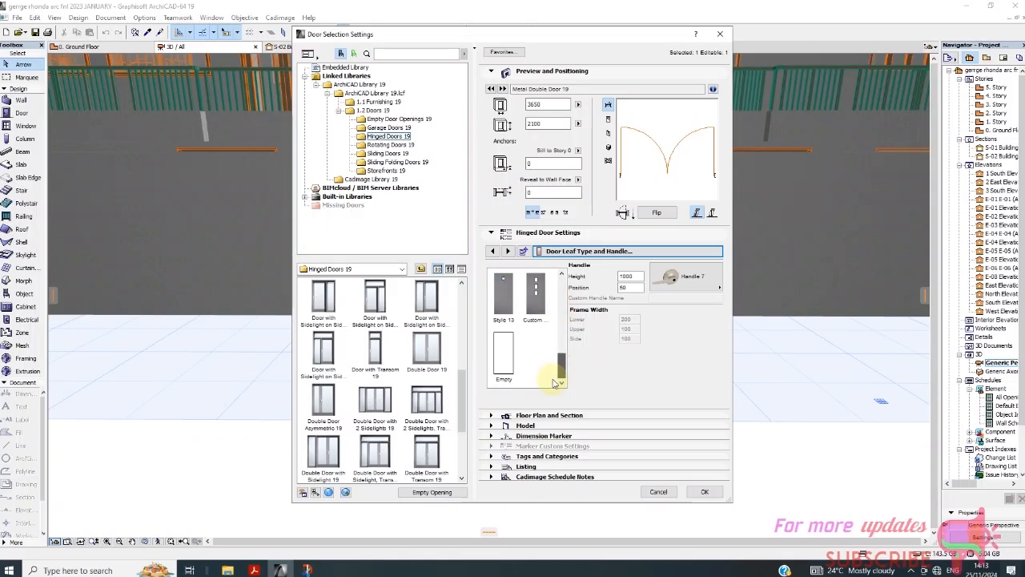
pyautogui.click(535, 298)
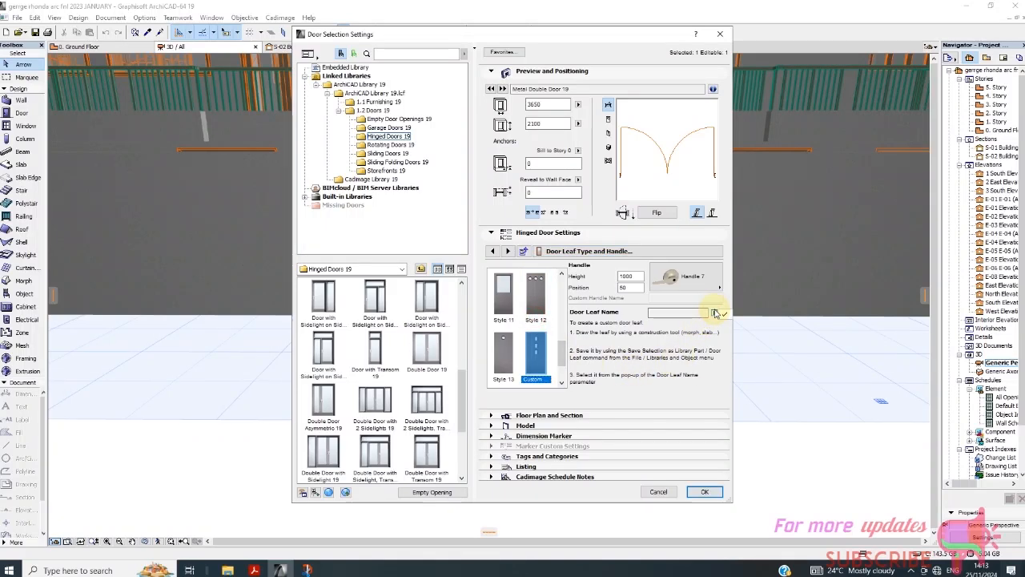
pyautogui.click(658, 491)
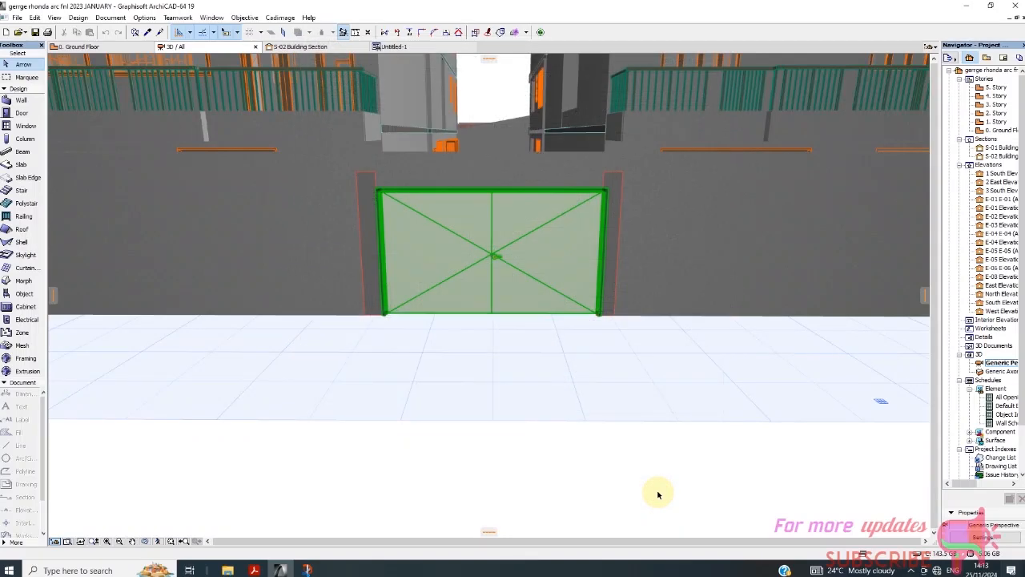
# Step: Open the selected double door's library object for editing
pyautogui.click(16, 16)
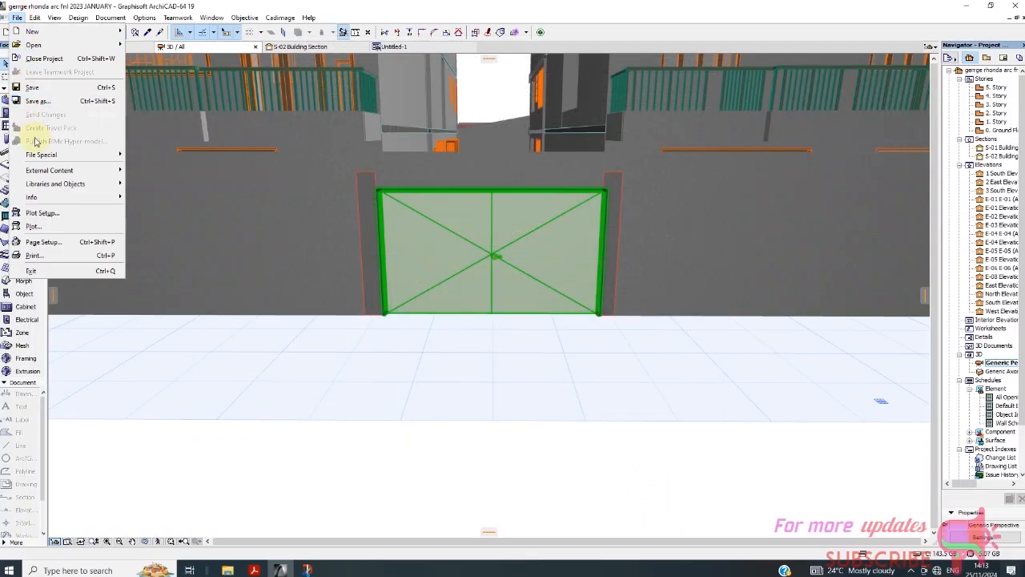
pyautogui.moveTo(56, 191)
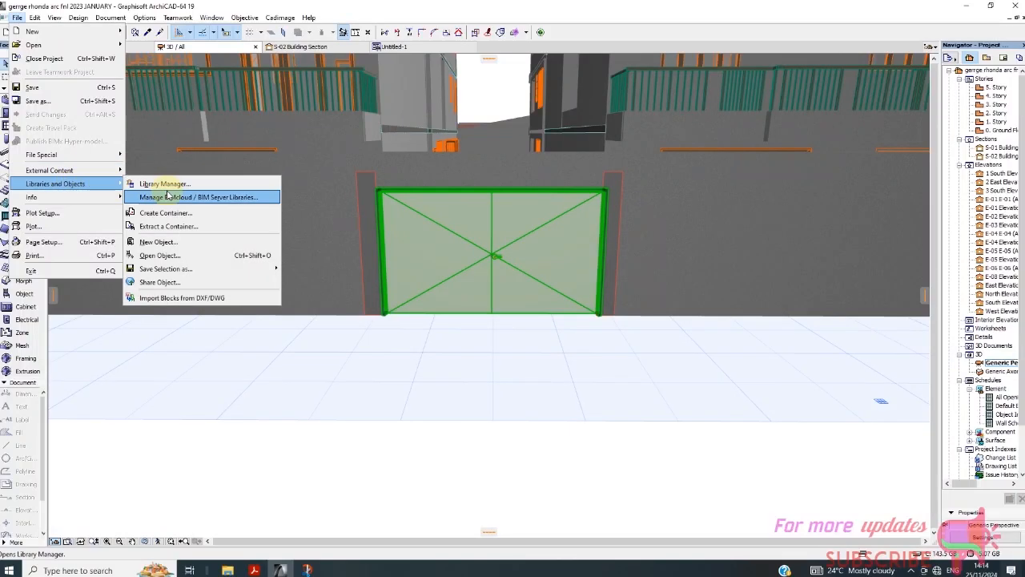
pyautogui.click(170, 256)
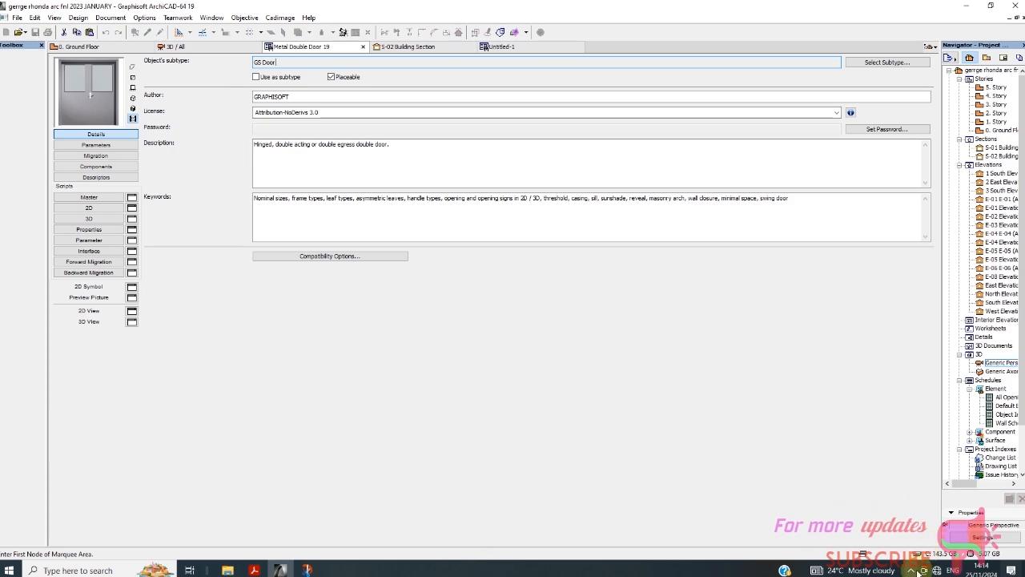
pyautogui.click(911, 570)
pyautogui.click(901, 550)
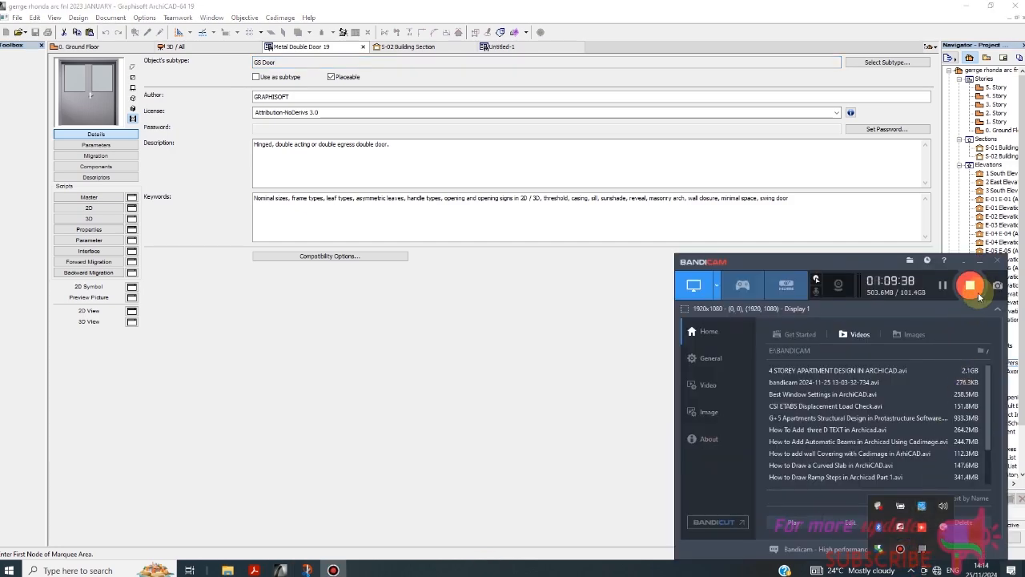